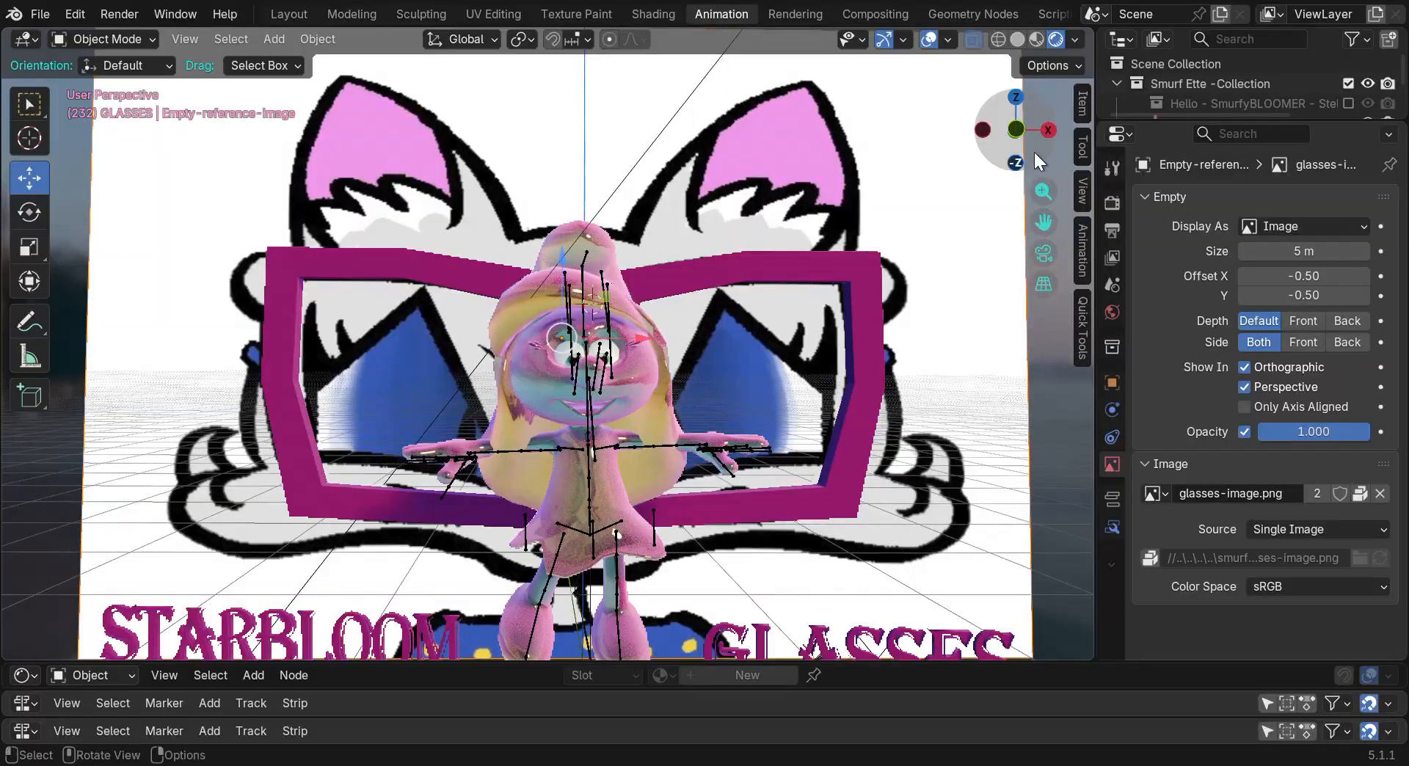
Examine the Smurfette character, glasses and reference image close up and at an angle, ending in the front orthographic view
{"action": "scroll", "coordinate": [610, 384], "scroll_direction": "up", "scroll_amount": 6}
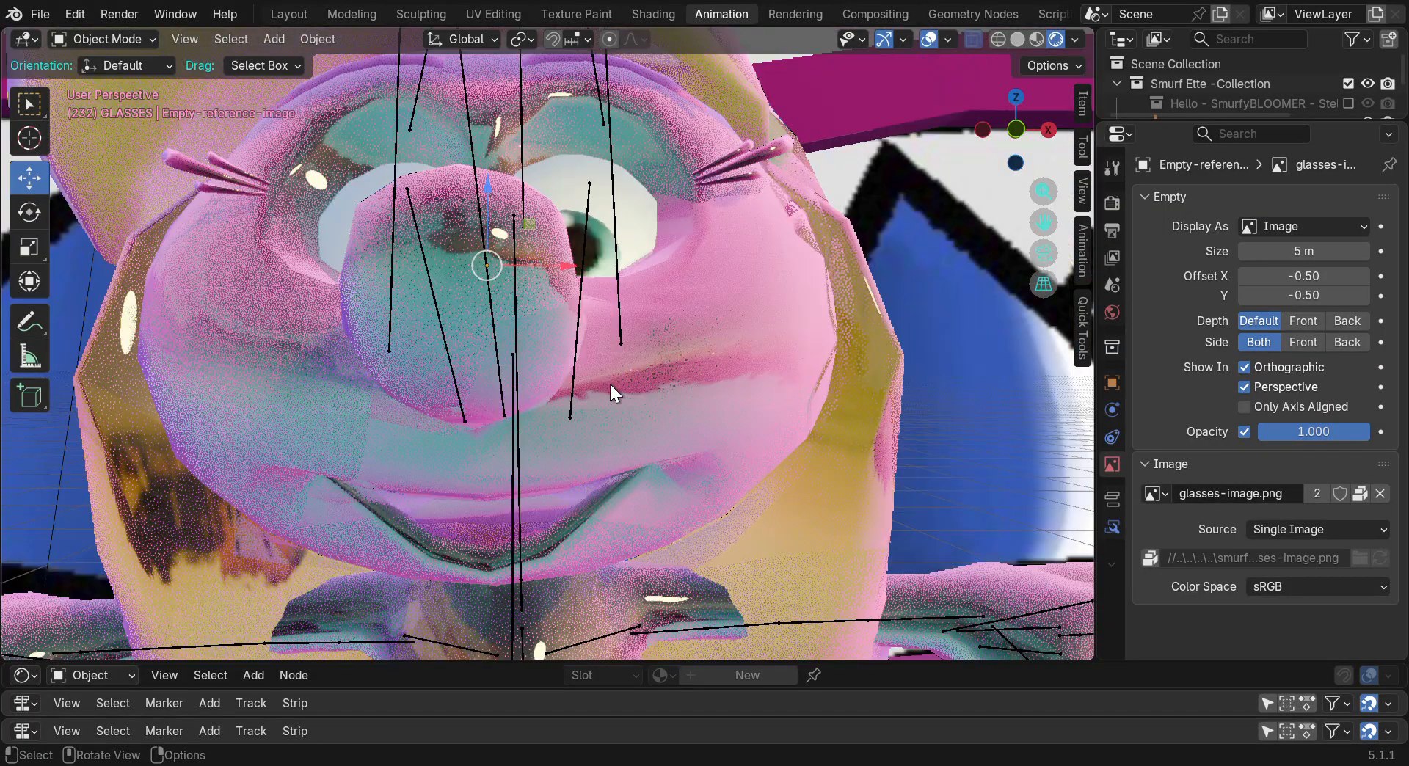
{"action": "scroll", "coordinate": [610, 385], "scroll_direction": "down", "scroll_amount": 6}
{"action": "scroll", "coordinate": [610, 385], "scroll_direction": "down", "scroll_amount": 2}
{"action": "scroll", "coordinate": [598, 604], "scroll_direction": "up", "scroll_amount": 6}
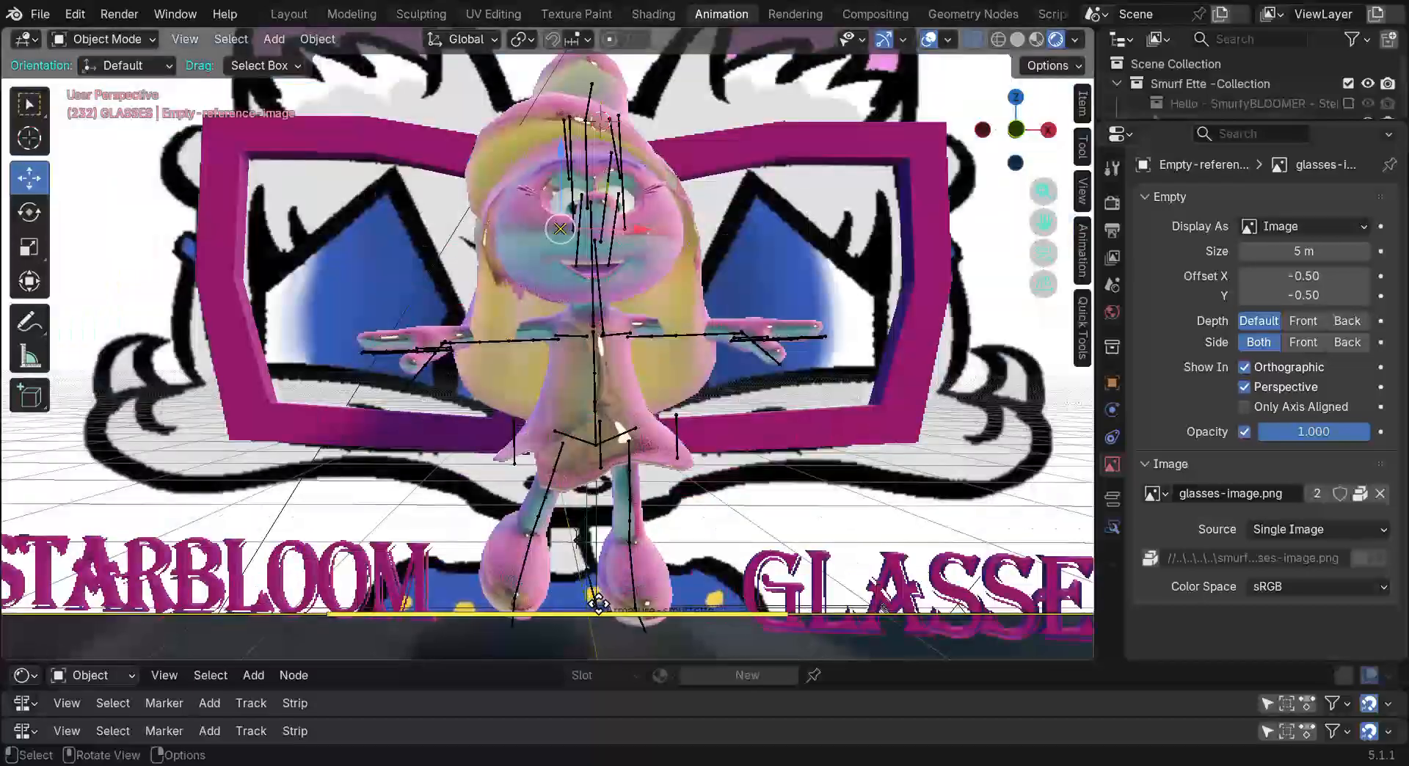
{"action": "left_click_drag", "start_coordinate": [989, 130], "coordinate": [1036, 169]}
{"action": "scroll", "coordinate": [925, 265], "scroll_direction": "down", "scroll_amount": 2}
{"action": "scroll", "coordinate": [925, 264], "scroll_direction": "down", "scroll_amount": 2}
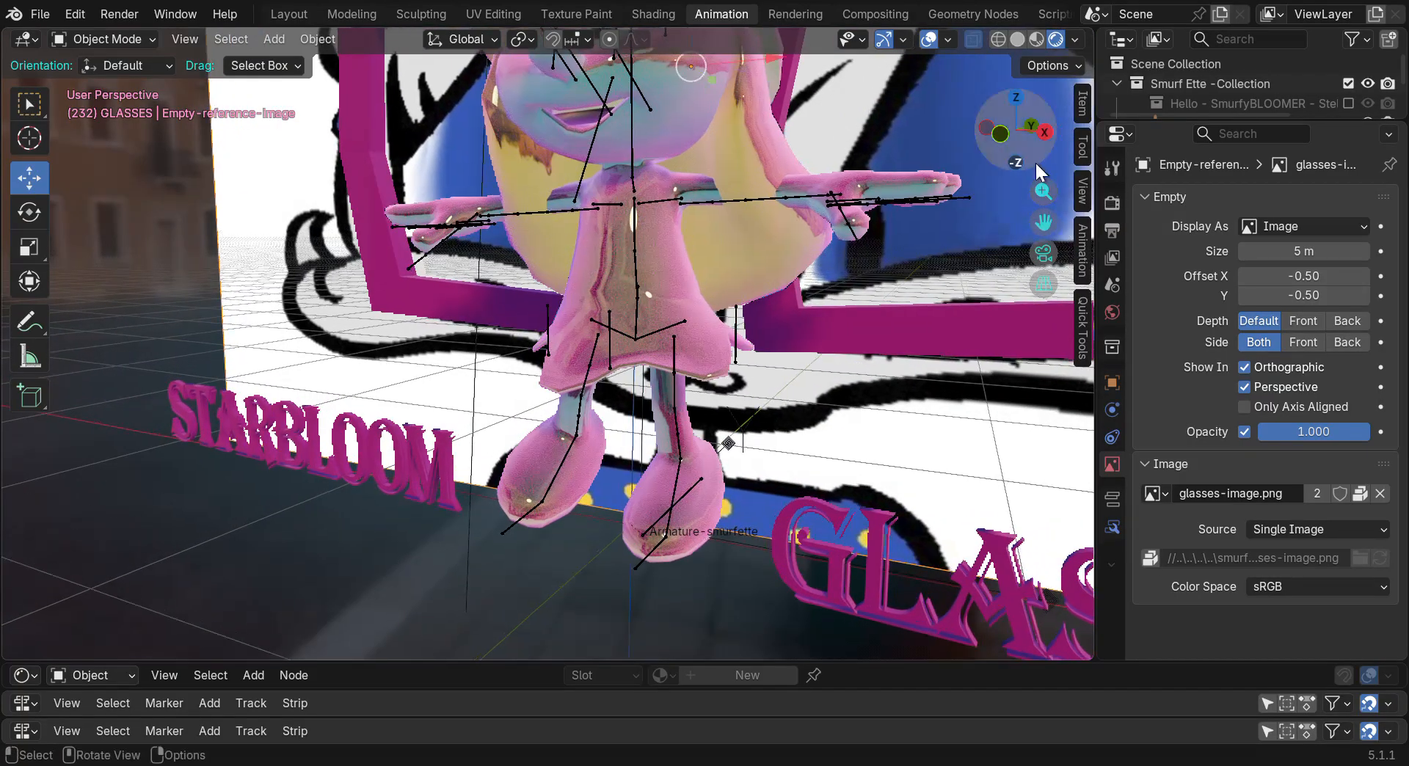
{"action": "left_click", "coordinate": [1003, 135]}
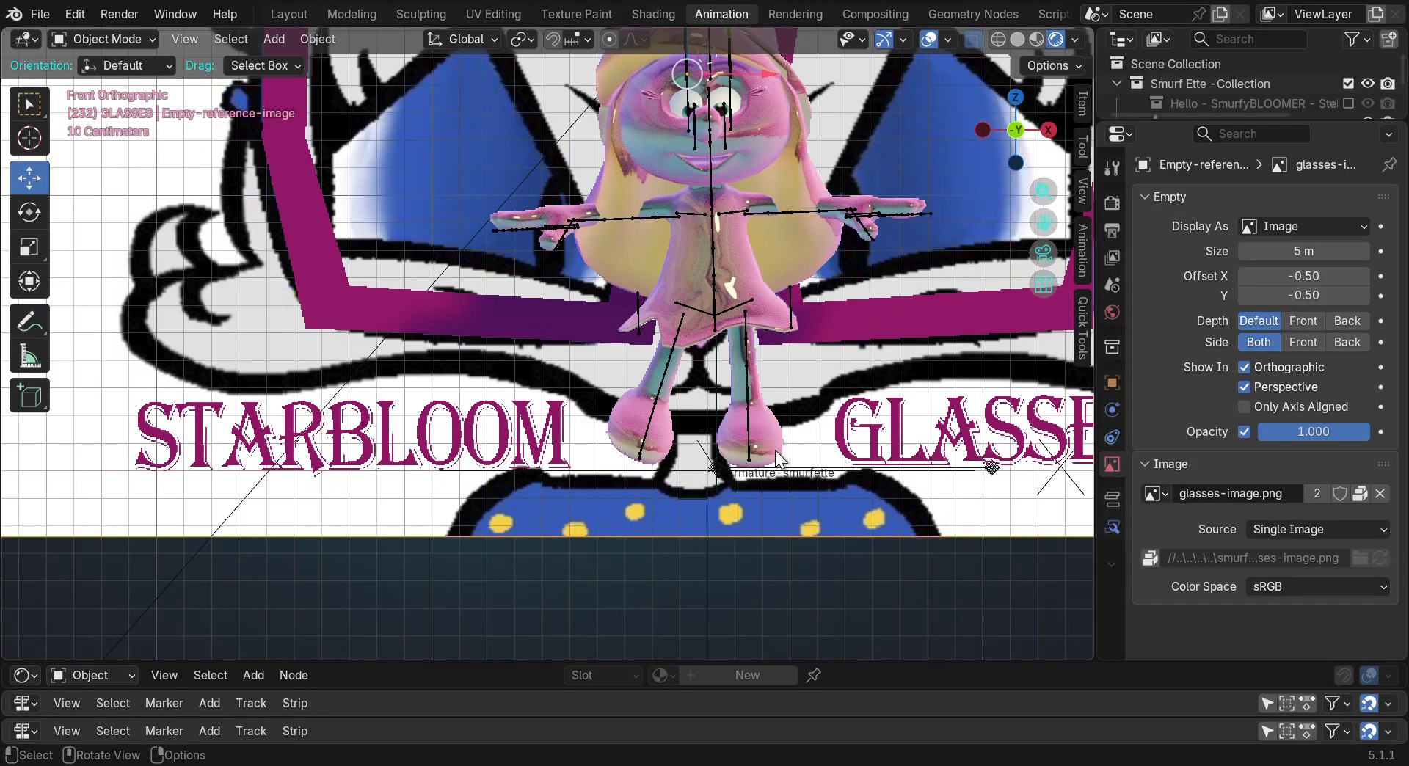
Try to move the Smurfette mesh about -0.218 m along X, independently of its armature
{"action": "left_click", "coordinate": [756, 451]}
{"action": "scroll", "coordinate": [764, 452], "scroll_direction": "up", "scroll_amount": 5}
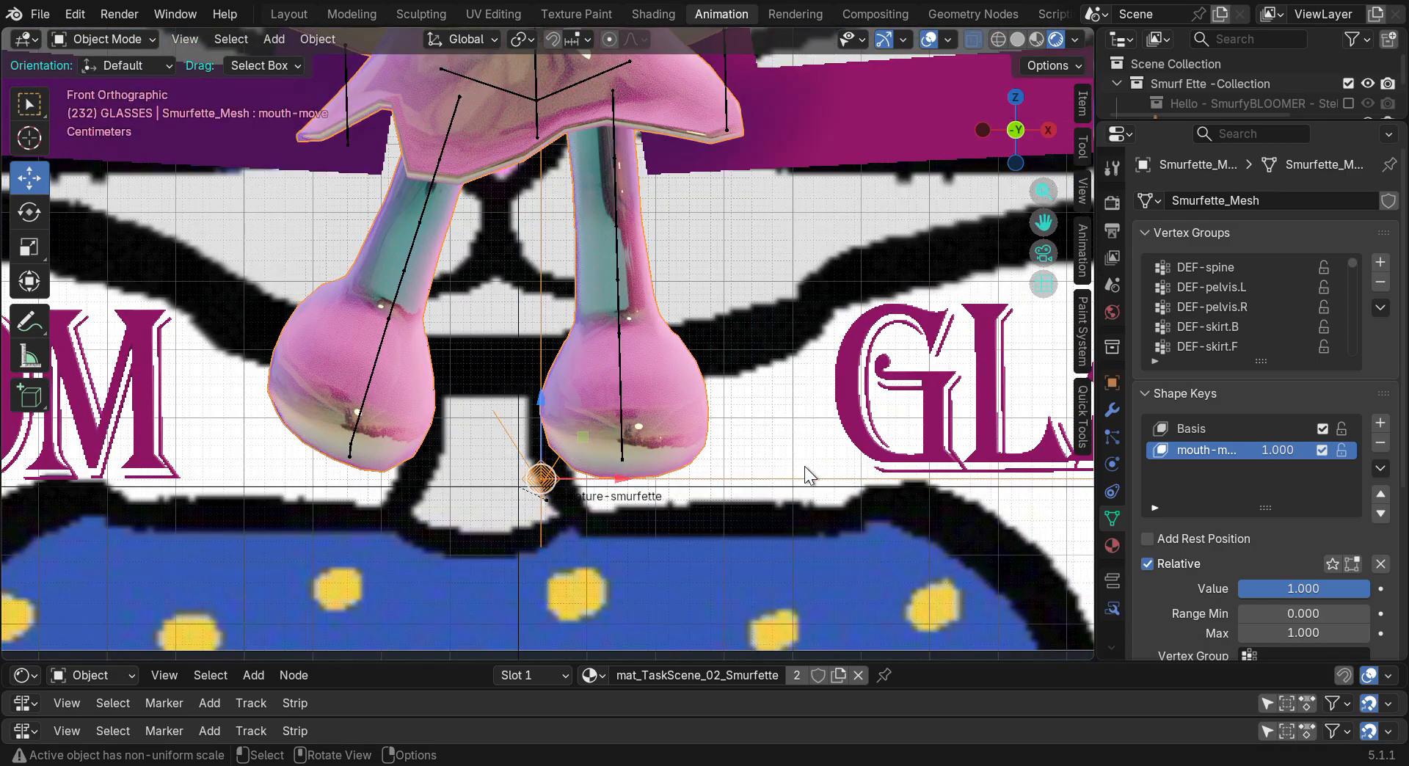
{"action": "left_click_drag", "start_coordinate": [611, 478], "coordinate": [466, 383]}
{"action": "scroll", "coordinate": [525, 508], "scroll_direction": "up", "scroll_amount": 3}
{"action": "scroll", "coordinate": [525, 508], "scroll_direction": "up", "scroll_amount": 1}
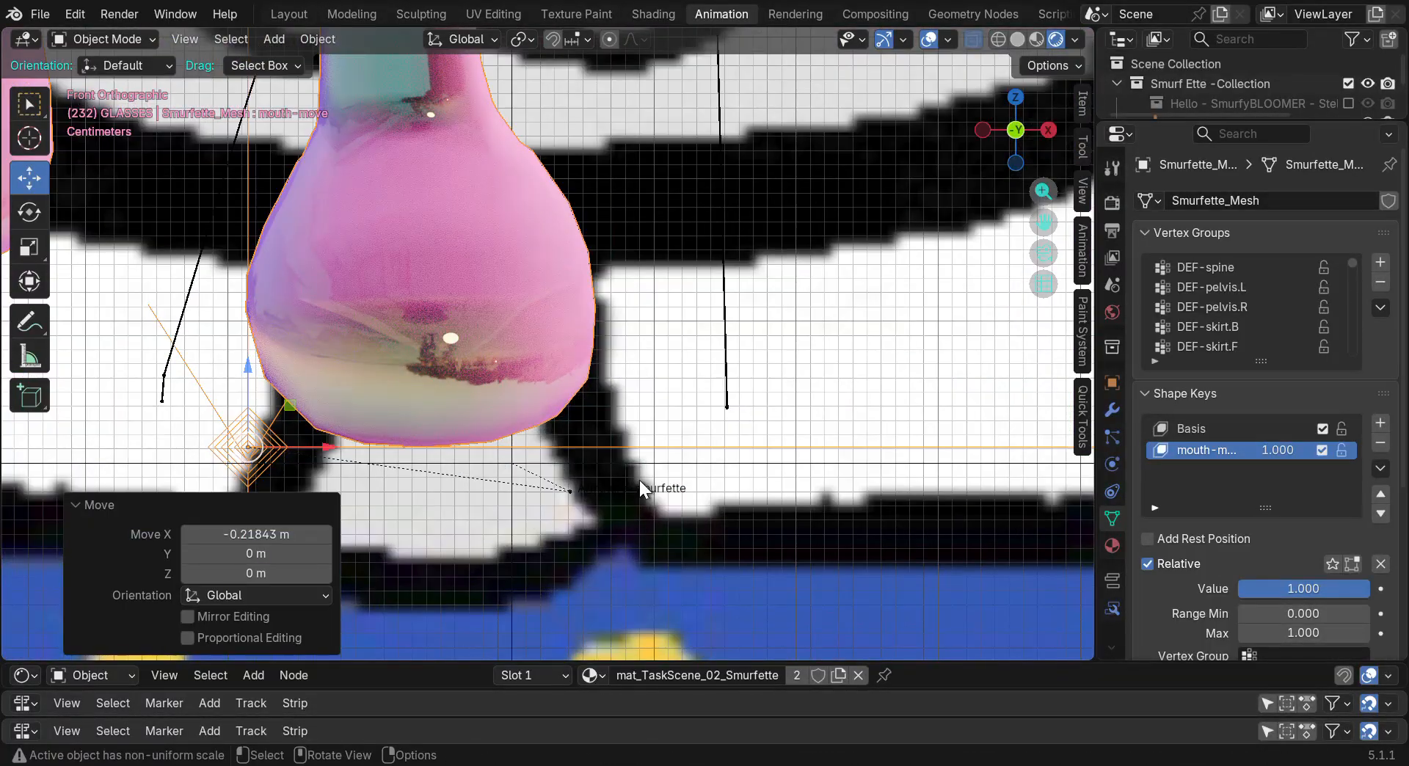
{"action": "scroll", "coordinate": [356, 475], "scroll_direction": "down", "scroll_amount": 6}
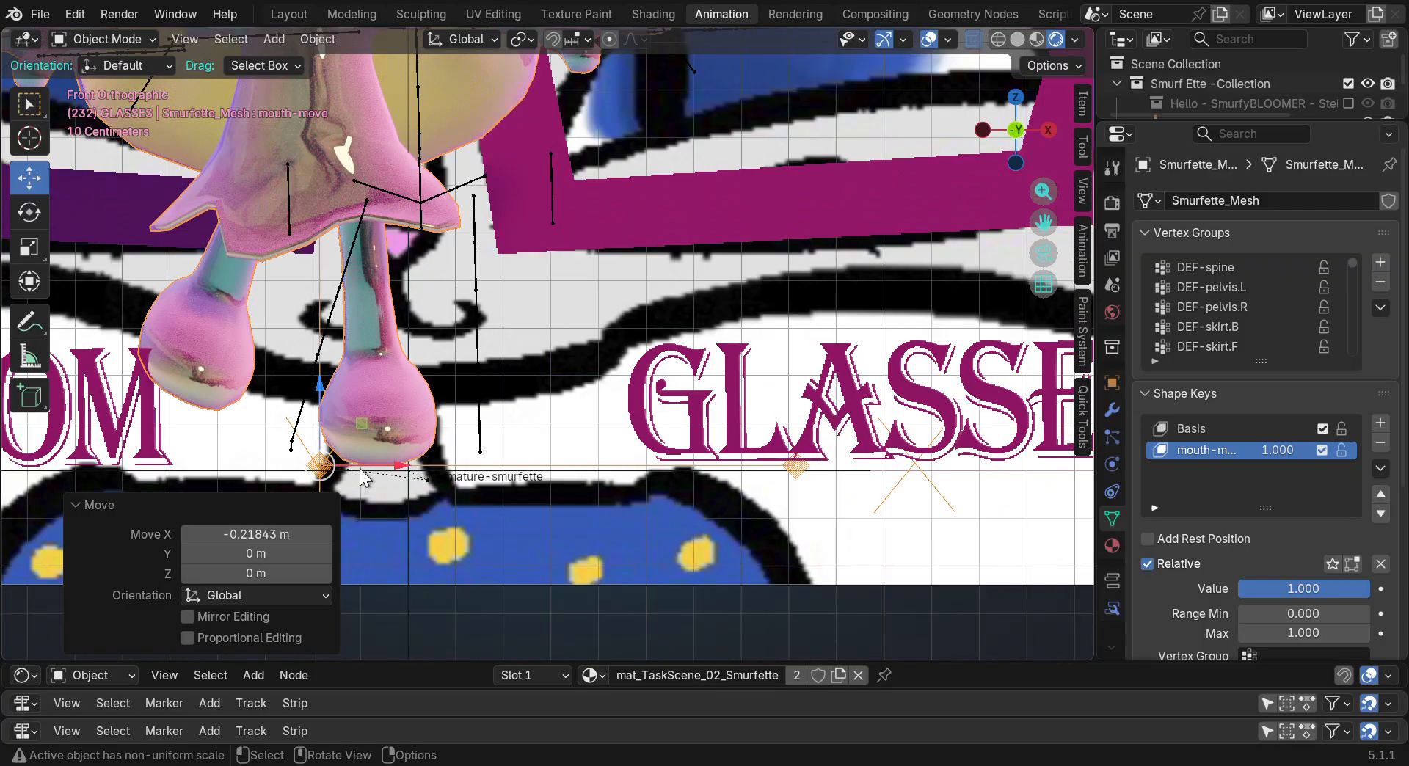
Try shifting the Smurfette mesh about another -0.147 m along X, and undo both moves
{"action": "left_click_drag", "start_coordinate": [1042, 221], "coordinate": [1279, 343]}
{"action": "scroll", "coordinate": [882, 250], "scroll_direction": "down", "scroll_amount": 2}
{"action": "left_click_drag", "start_coordinate": [1043, 223], "coordinate": [959, 302]}
{"action": "left_click_drag", "start_coordinate": [631, 563], "coordinate": [578, 538]}
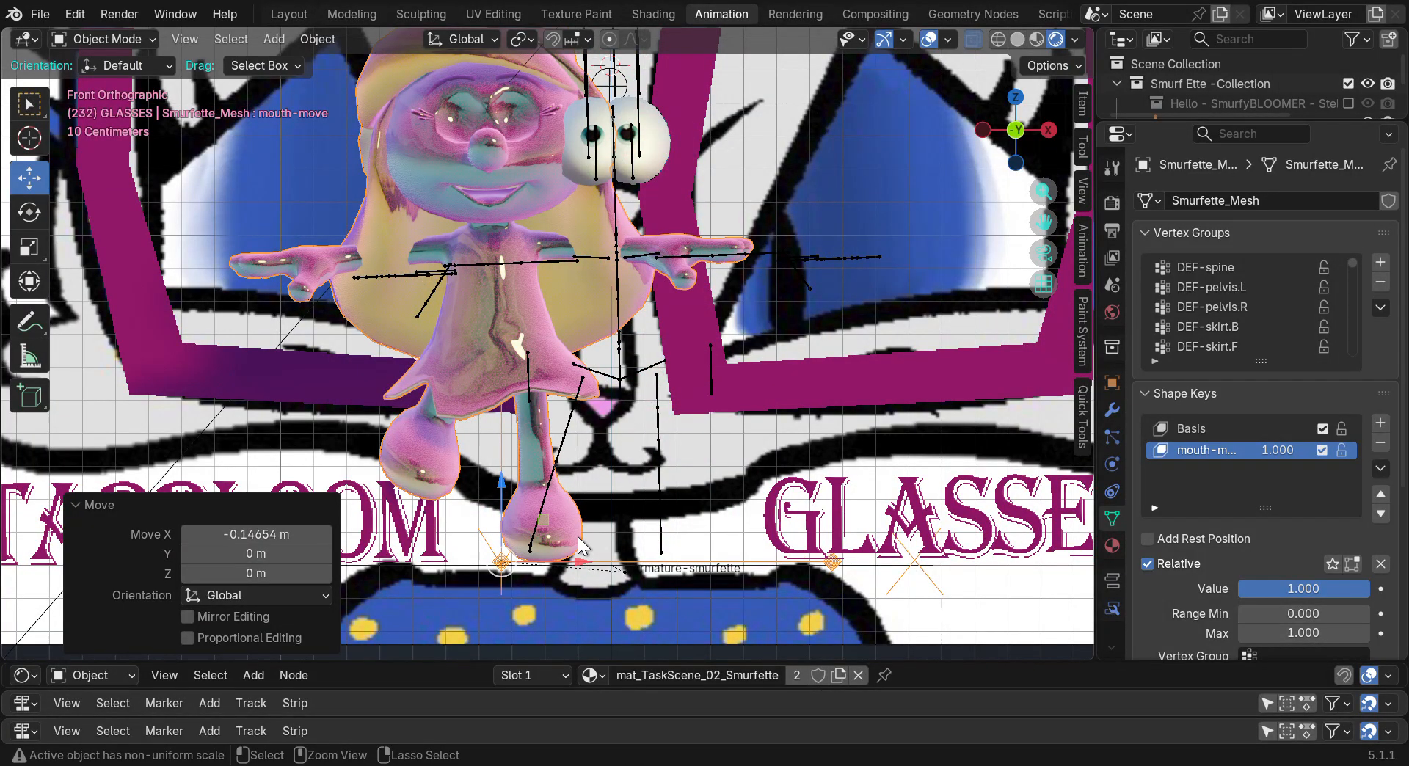
{"action": "key", "text": "ctrl+z"}
{"action": "left_click", "coordinate": [579, 536]}
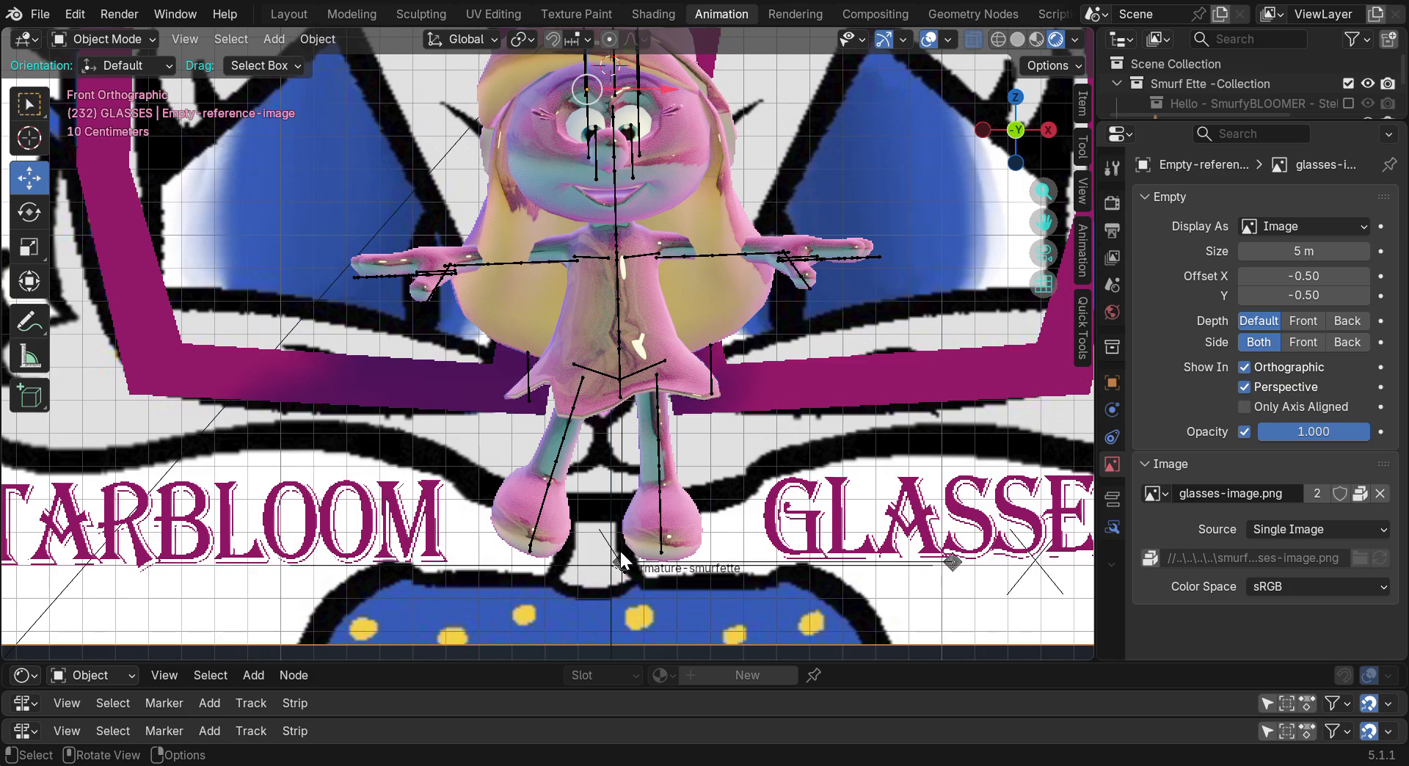
Set the opacity of the glasses reference image behind the character to 0.135
{"action": "left_click_drag", "start_coordinate": [1027, 140], "coordinate": [1006, 133]}
{"action": "left_click_drag", "start_coordinate": [1042, 192], "coordinate": [1004, 201]}
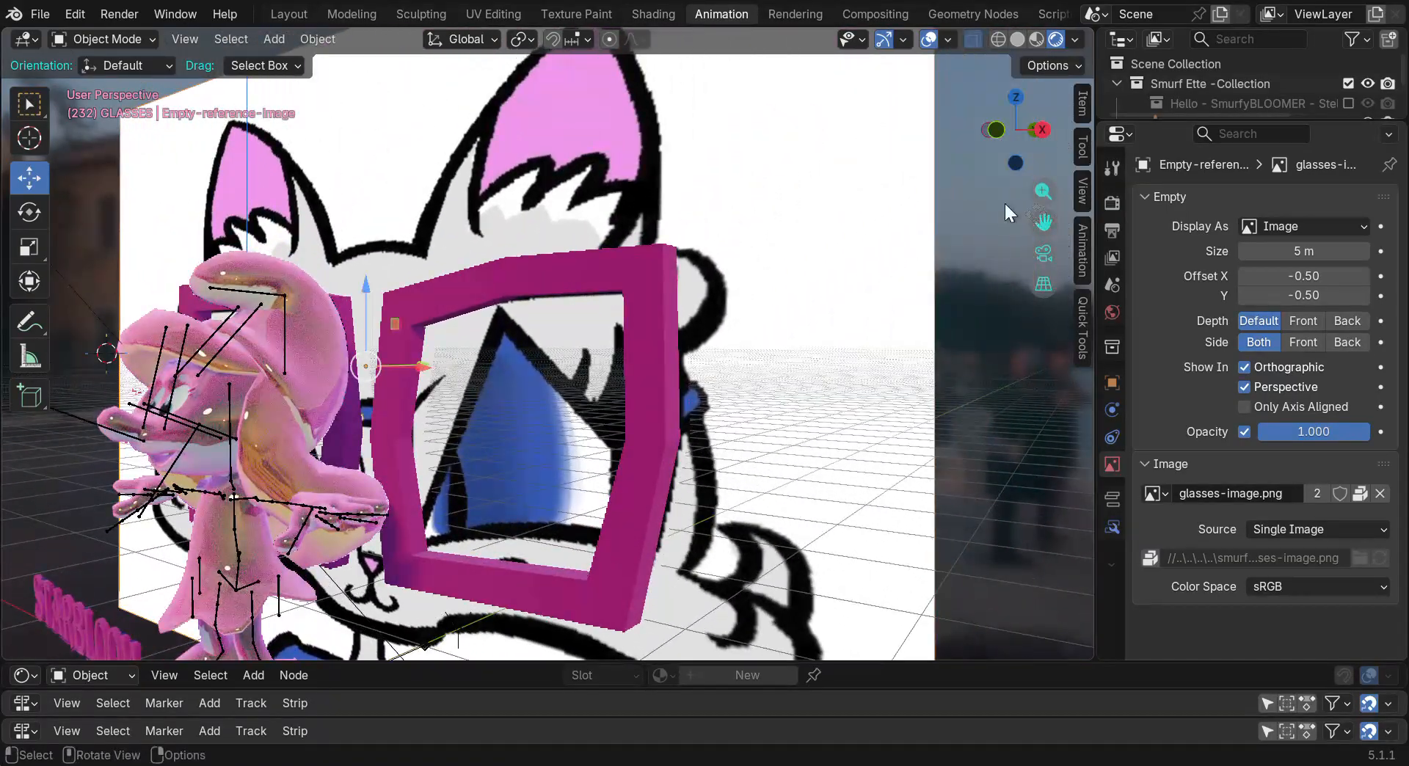
{"action": "scroll", "coordinate": [1004, 203], "scroll_direction": "down", "scroll_amount": 2}
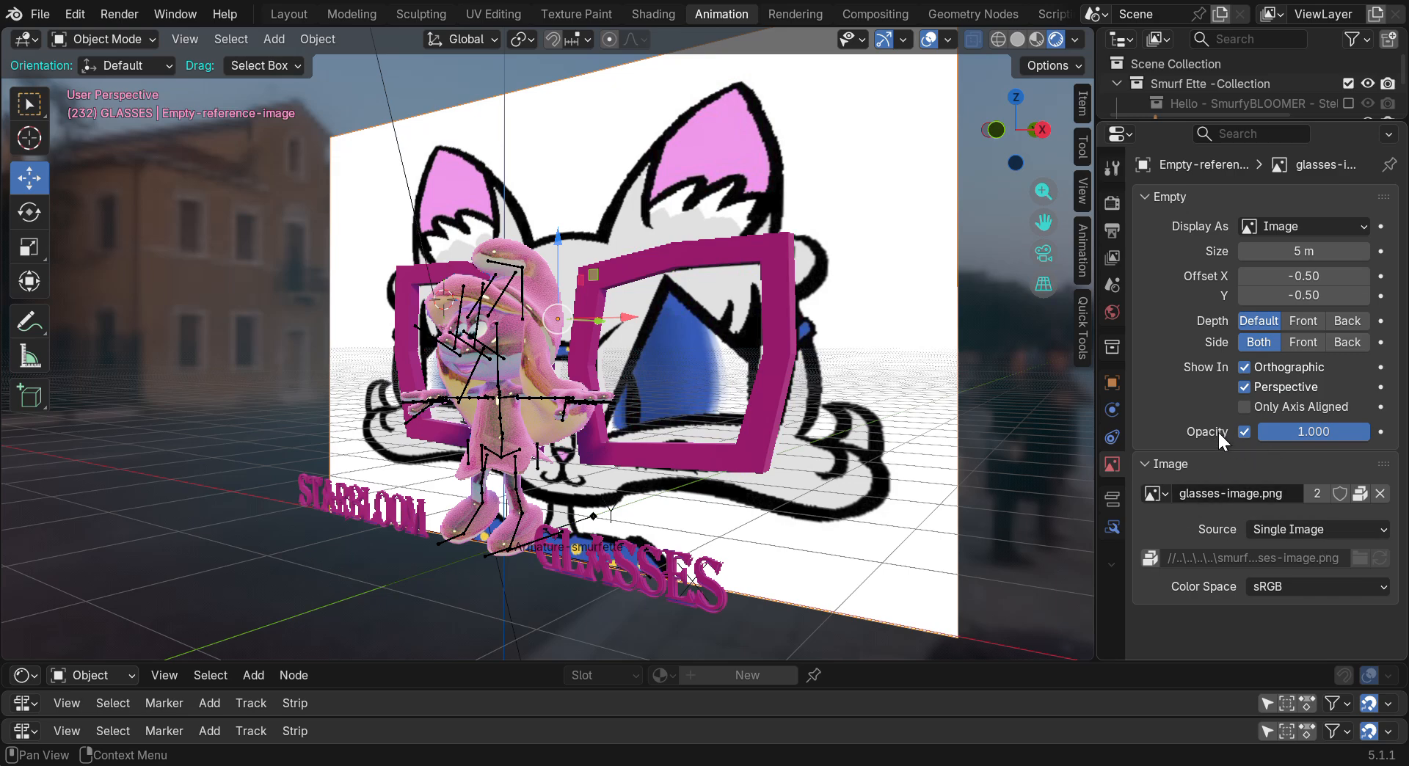
{"action": "left_click_drag", "start_coordinate": [1346, 434], "coordinate": [1270, 430]}
{"action": "middle_click_drag", "start_coordinate": [992, 195], "coordinate": [596, 421]}
{"action": "scroll", "coordinate": [596, 420], "scroll_direction": "up", "scroll_amount": 6}
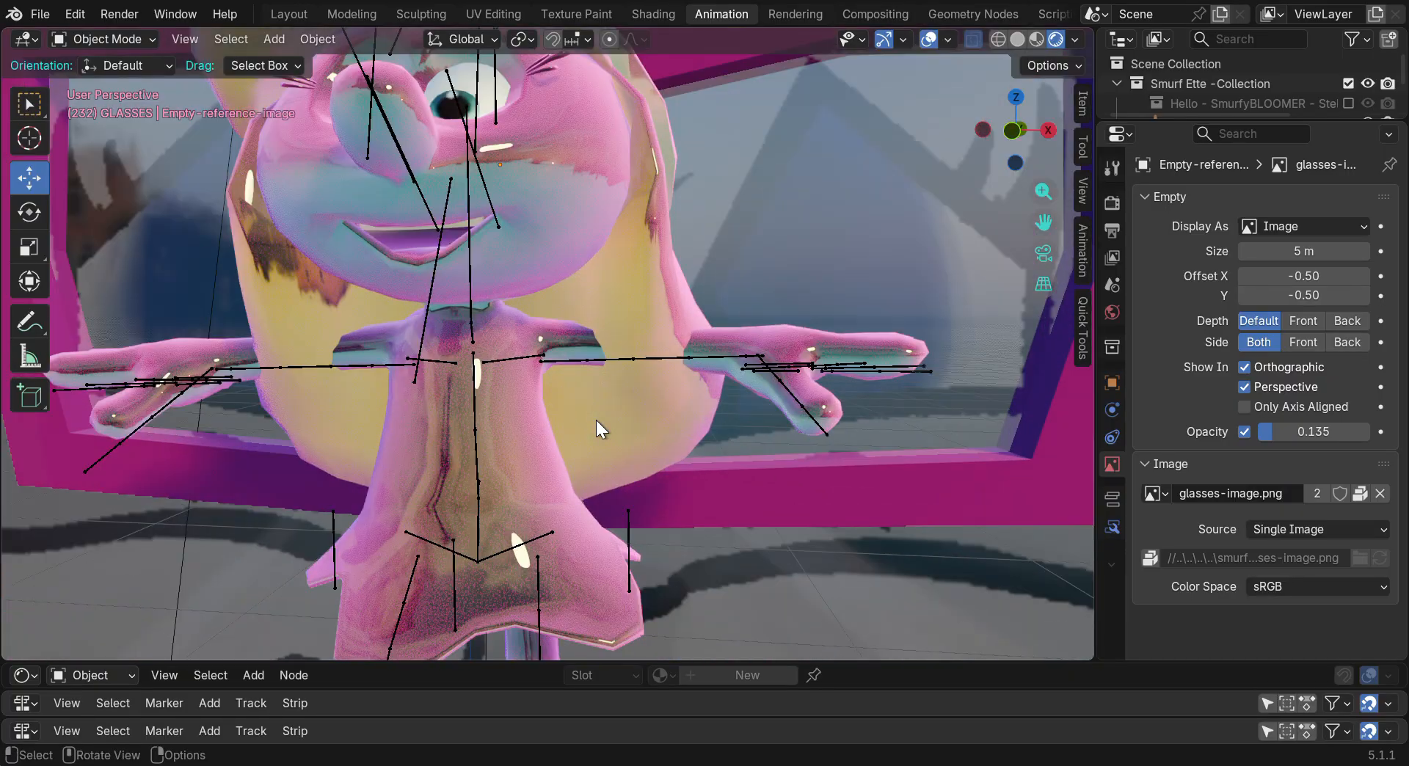
{"action": "scroll", "coordinate": [596, 419], "scroll_direction": "down", "scroll_amount": 3}
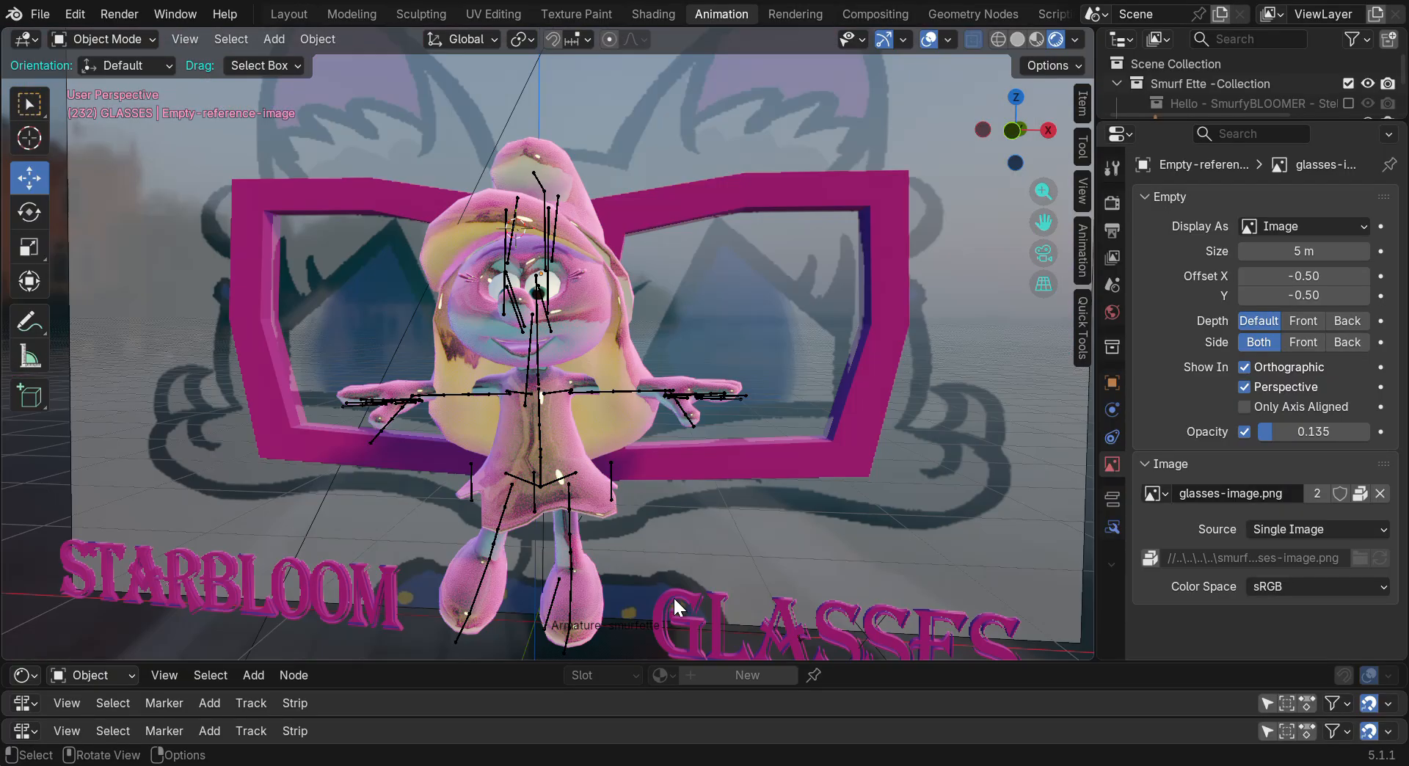
Select the Smurfette mesh and enable the Wireframe geometry overlay with its opacity at 1.000
{"action": "scroll", "coordinate": [673, 596], "scroll_direction": "up", "scroll_amount": 3}
{"action": "left_click_drag", "start_coordinate": [1047, 223], "coordinate": [1059, 69]}
{"action": "mouse_move", "coordinate": [1017, 166]}
{"action": "left_mouse_down"}
{"action": "mouse_move", "coordinate": [1043, 158]}
{"action": "mouse_move", "coordinate": [1039, 137]}
{"action": "mouse_move", "coordinate": [1036, 150]}
{"action": "left_mouse_up"}
{"action": "left_click", "coordinate": [639, 438]}
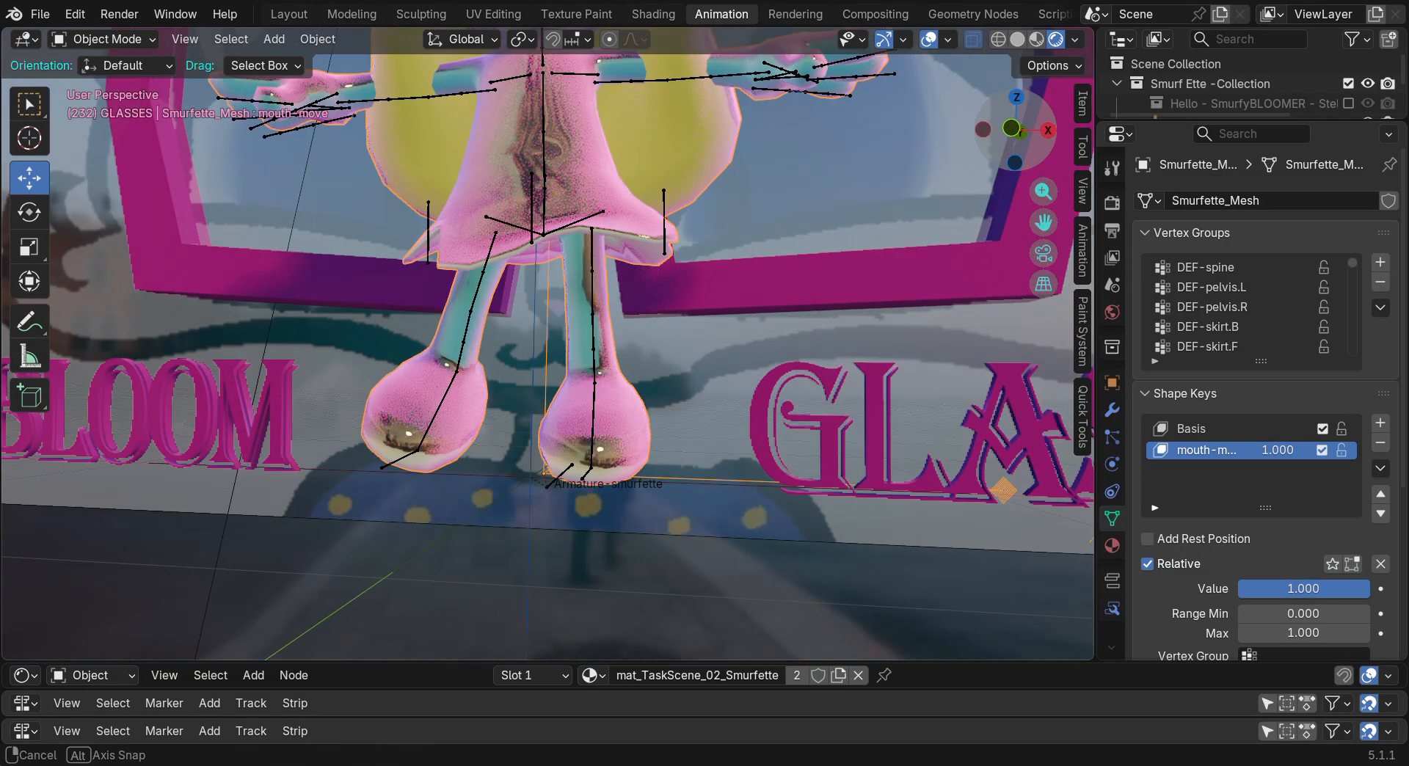
{"action": "left_click_drag", "start_coordinate": [1043, 222], "coordinate": [930, 57]}
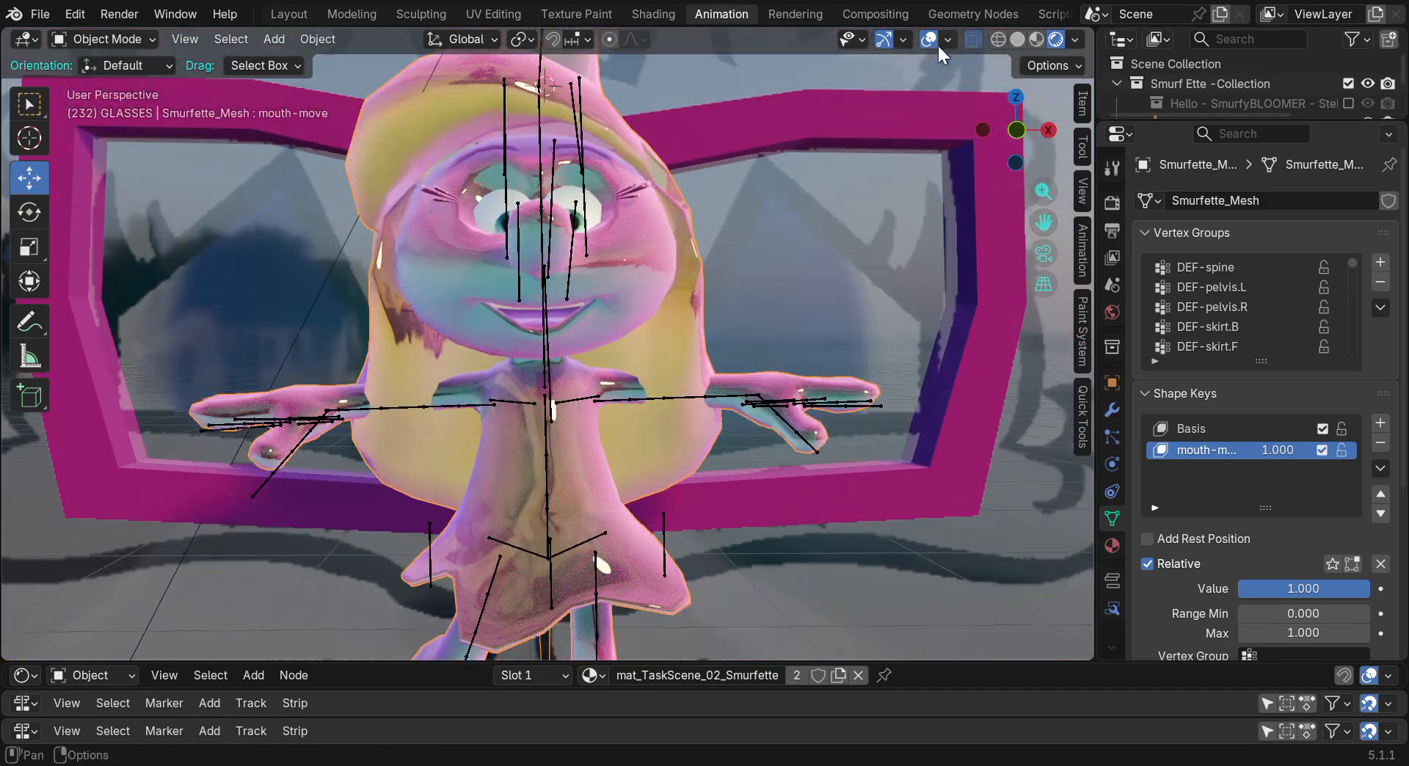
{"action": "left_click", "coordinate": [947, 39]}
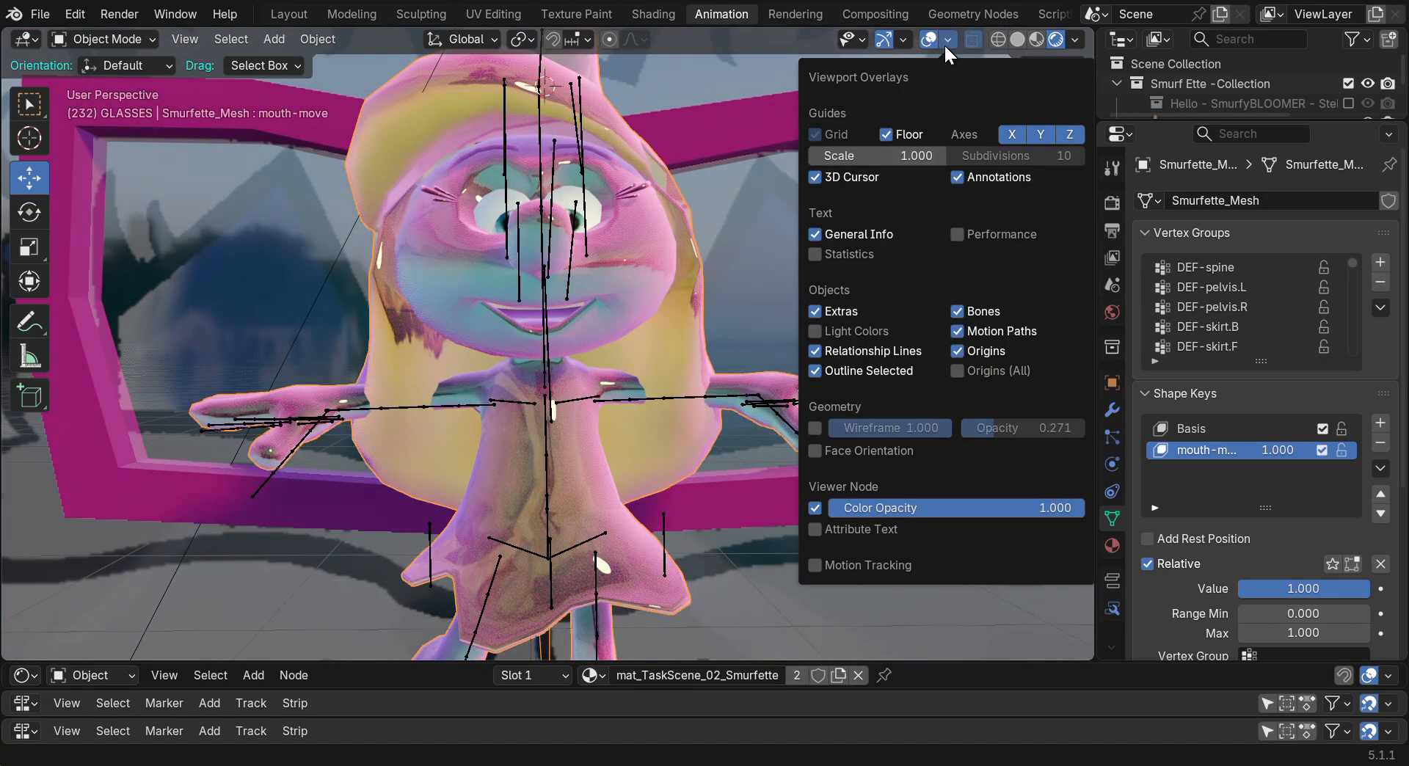
{"action": "left_click", "coordinate": [813, 428]}
{"action": "left_click_drag", "start_coordinate": [981, 425], "coordinate": [1085, 425]}
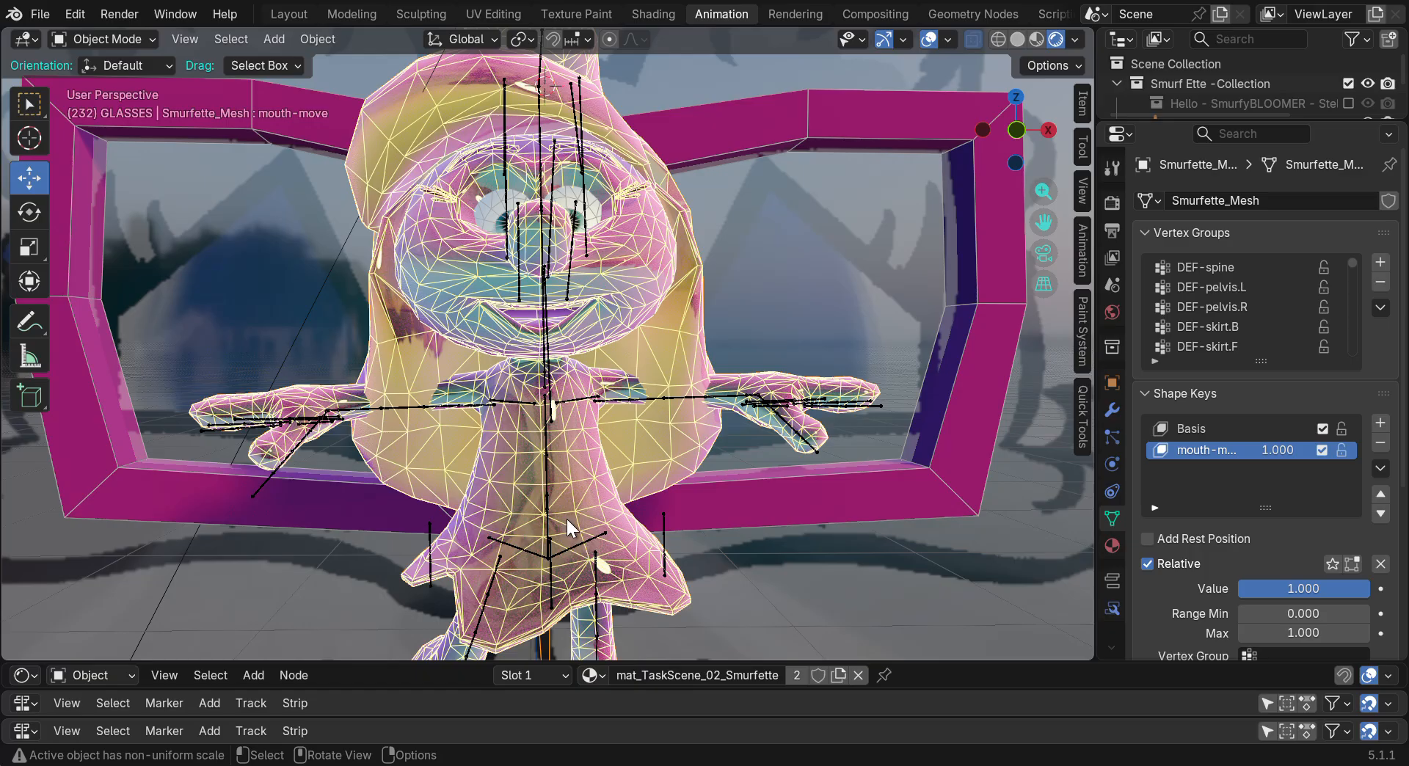
Toggle all viewport overlays and the Wireframe overlay off and on to compare the mesh display
{"action": "left_click", "coordinate": [926, 42]}
{"action": "left_click", "coordinate": [927, 42]}
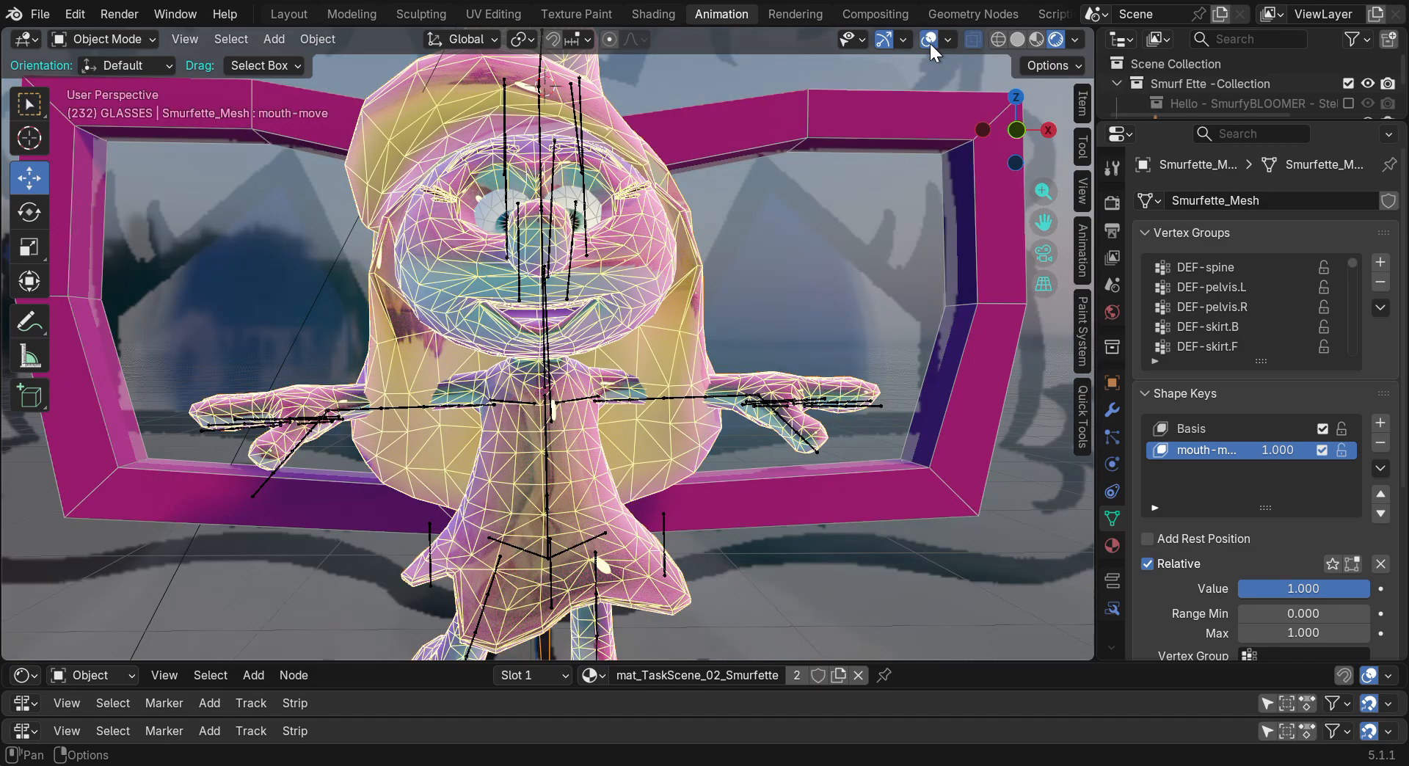
{"action": "left_click", "coordinate": [947, 40]}
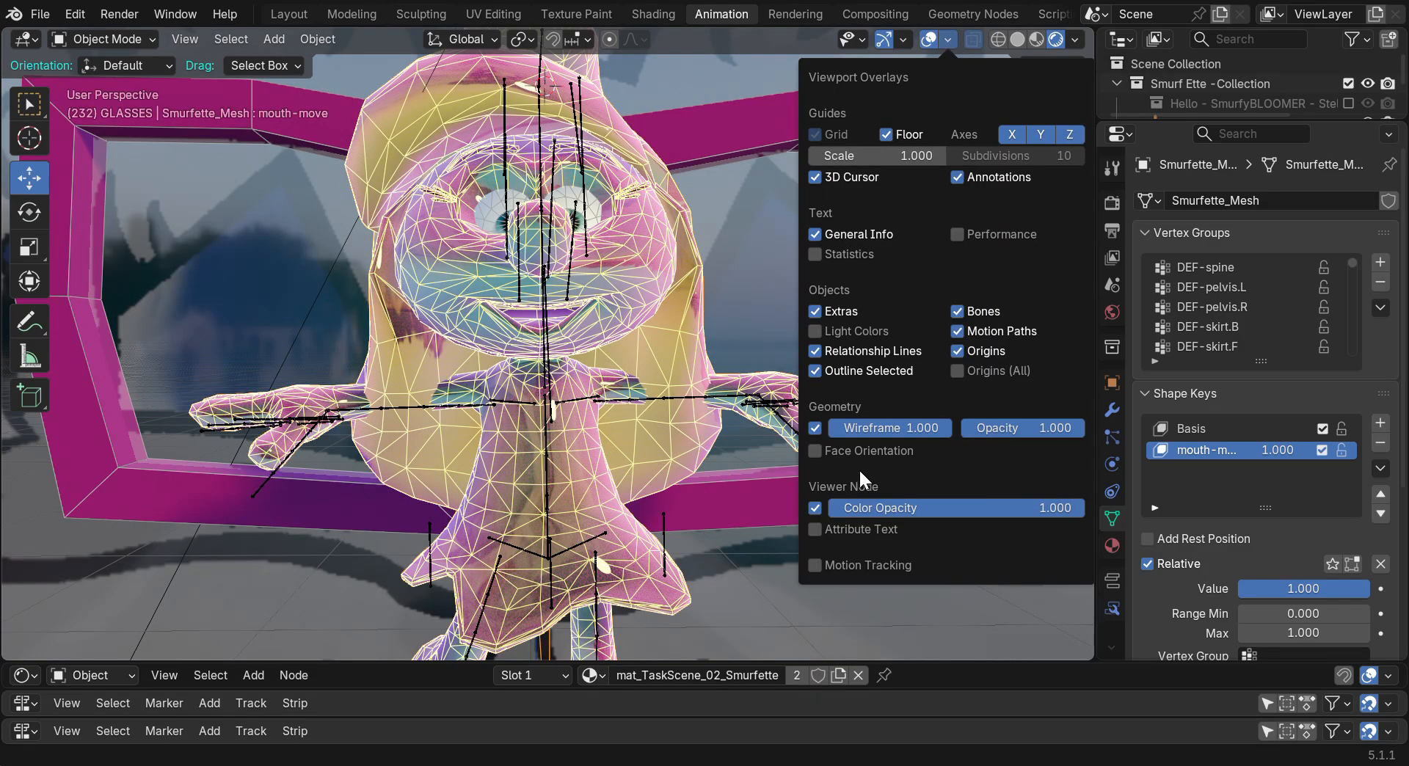
{"action": "left_click_drag", "start_coordinate": [1057, 428], "coordinate": [1086, 428]}
{"action": "left_click", "coordinate": [814, 428]}
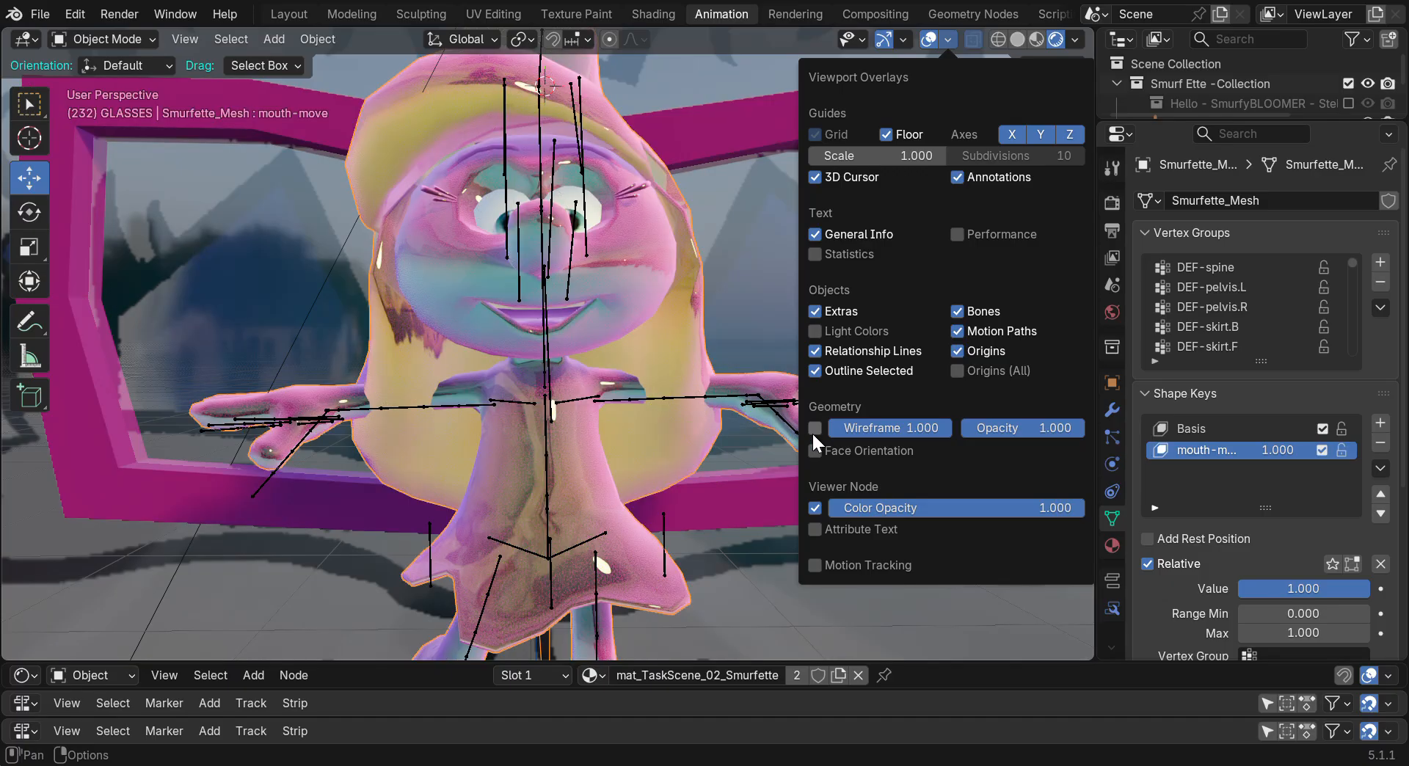
{"action": "left_click", "coordinate": [812, 429]}
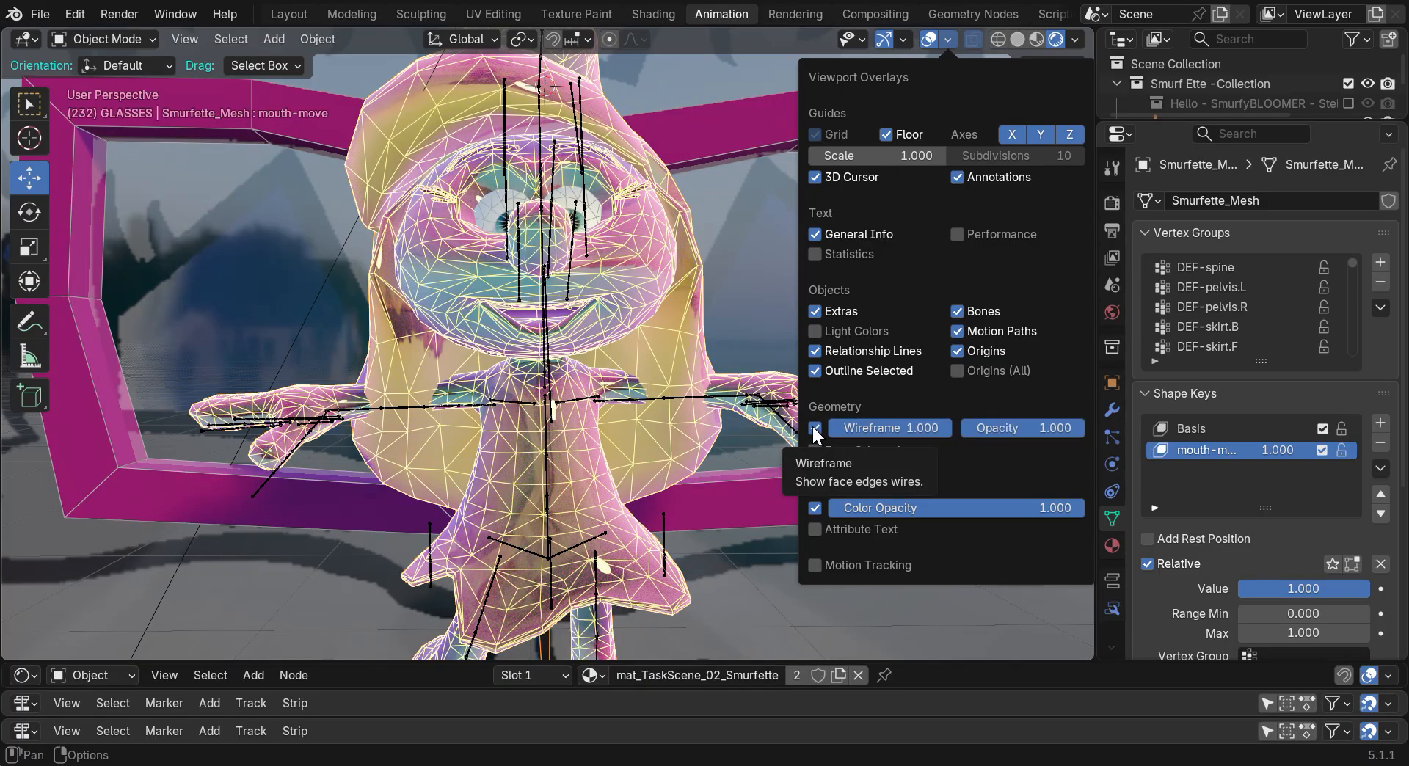
{"action": "left_click", "coordinate": [813, 428]}
{"action": "left_click", "coordinate": [813, 428]}
{"action": "mouse_move", "coordinate": [1062, 429]}
{"action": "left_mouse_down"}
{"action": "mouse_move", "coordinate": [986, 430]}
{"action": "mouse_move", "coordinate": [1083, 443]}
{"action": "left_mouse_up"}
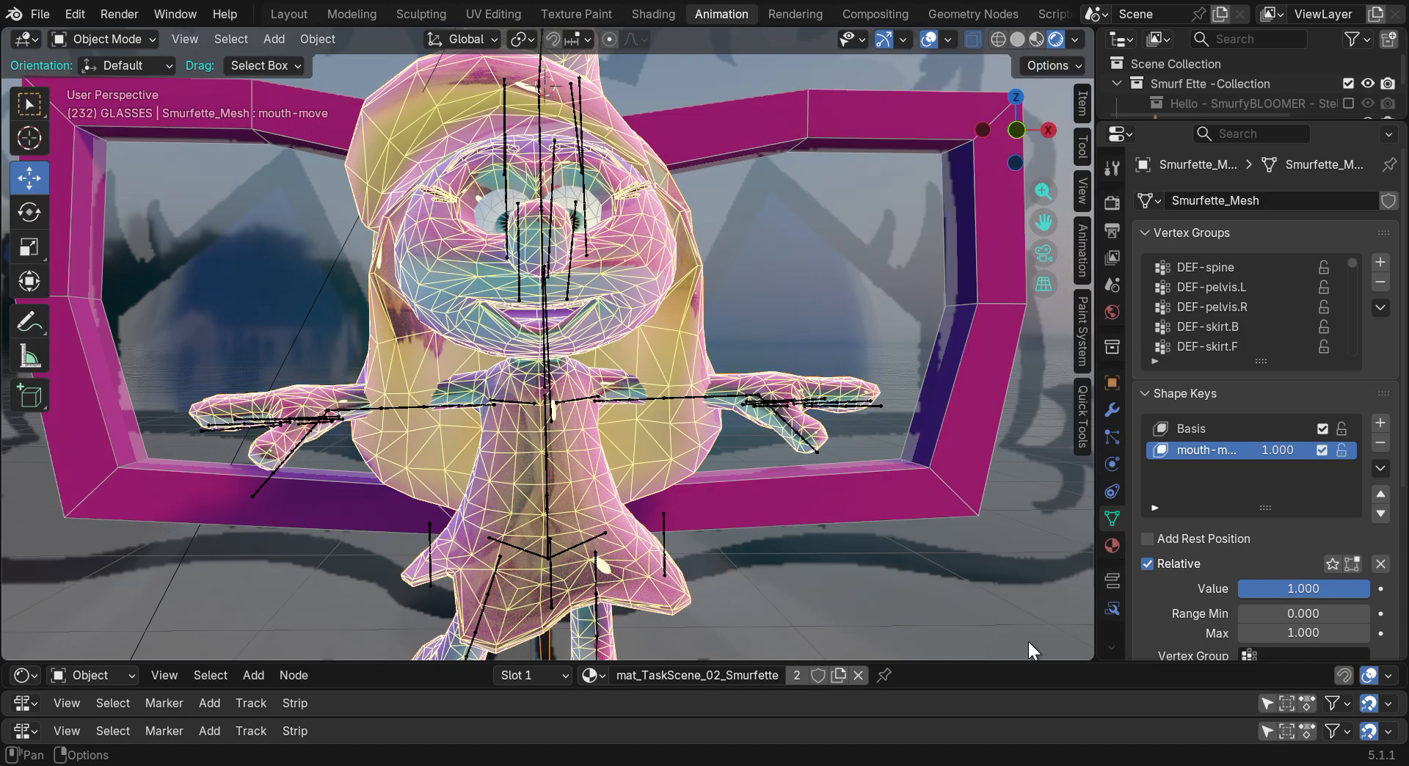
Change the Smurfette mesh's object viewport display color to pinkish red #FF0E5EFF with hue 0.944
{"action": "left_click", "coordinate": [1111, 382]}
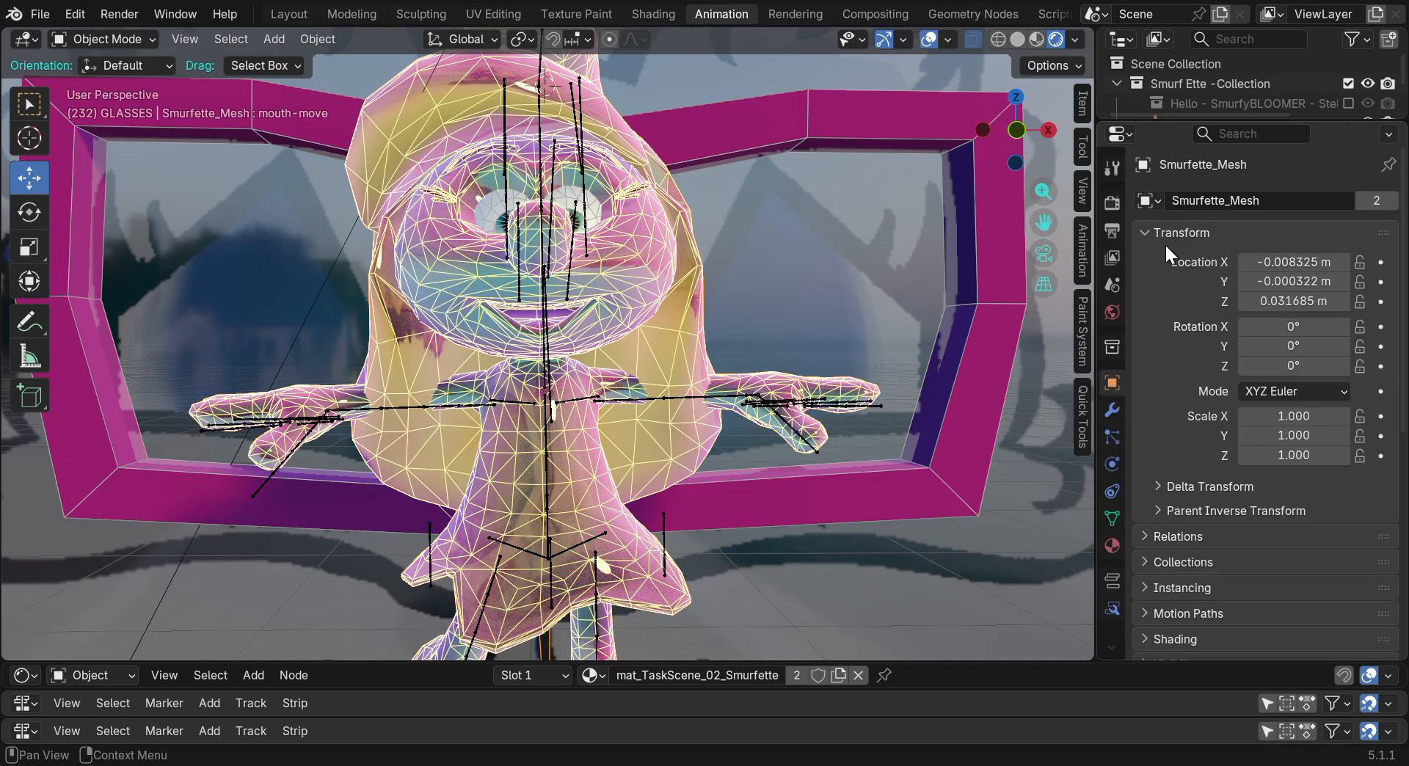
{"action": "scroll", "coordinate": [1169, 317], "scroll_direction": "down", "scroll_amount": 4}
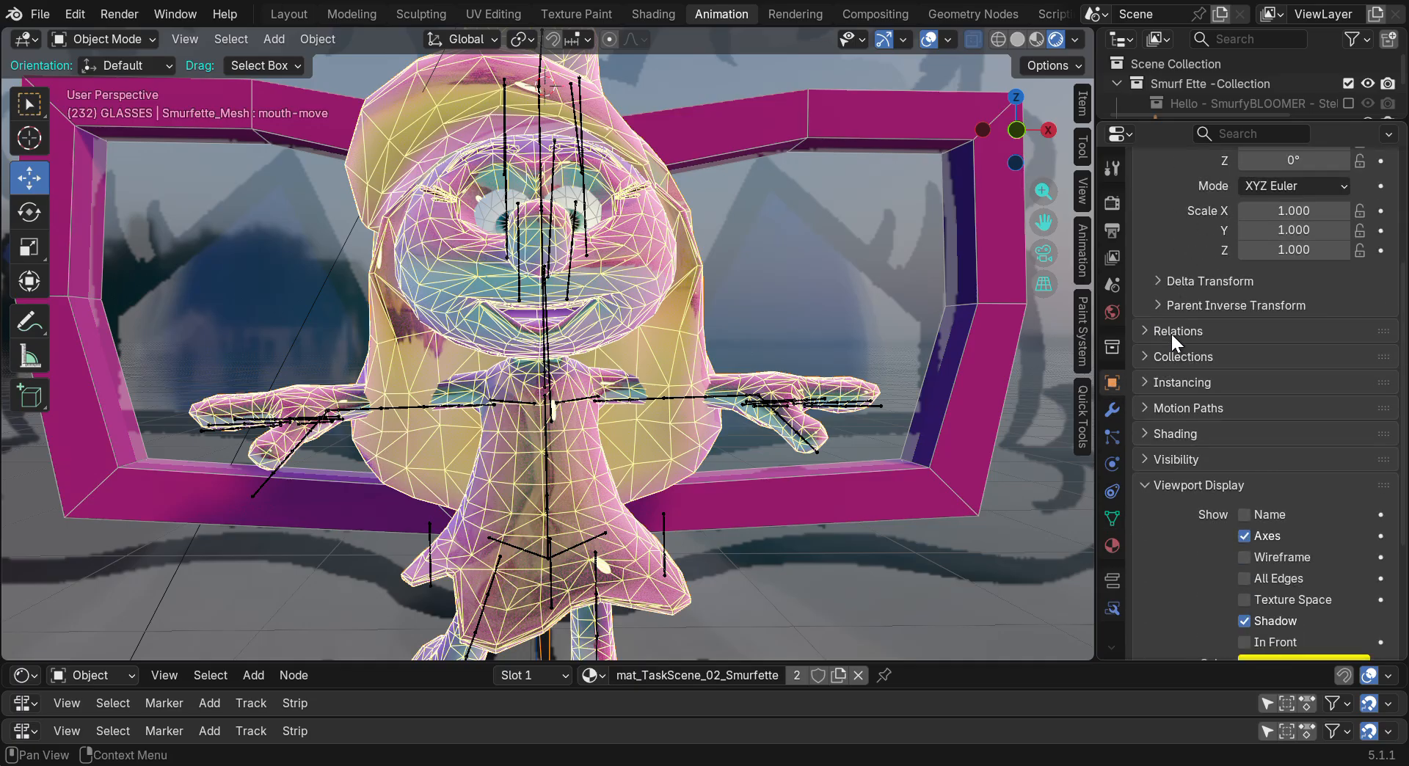
{"action": "scroll", "coordinate": [1169, 496], "scroll_direction": "down", "scroll_amount": 5}
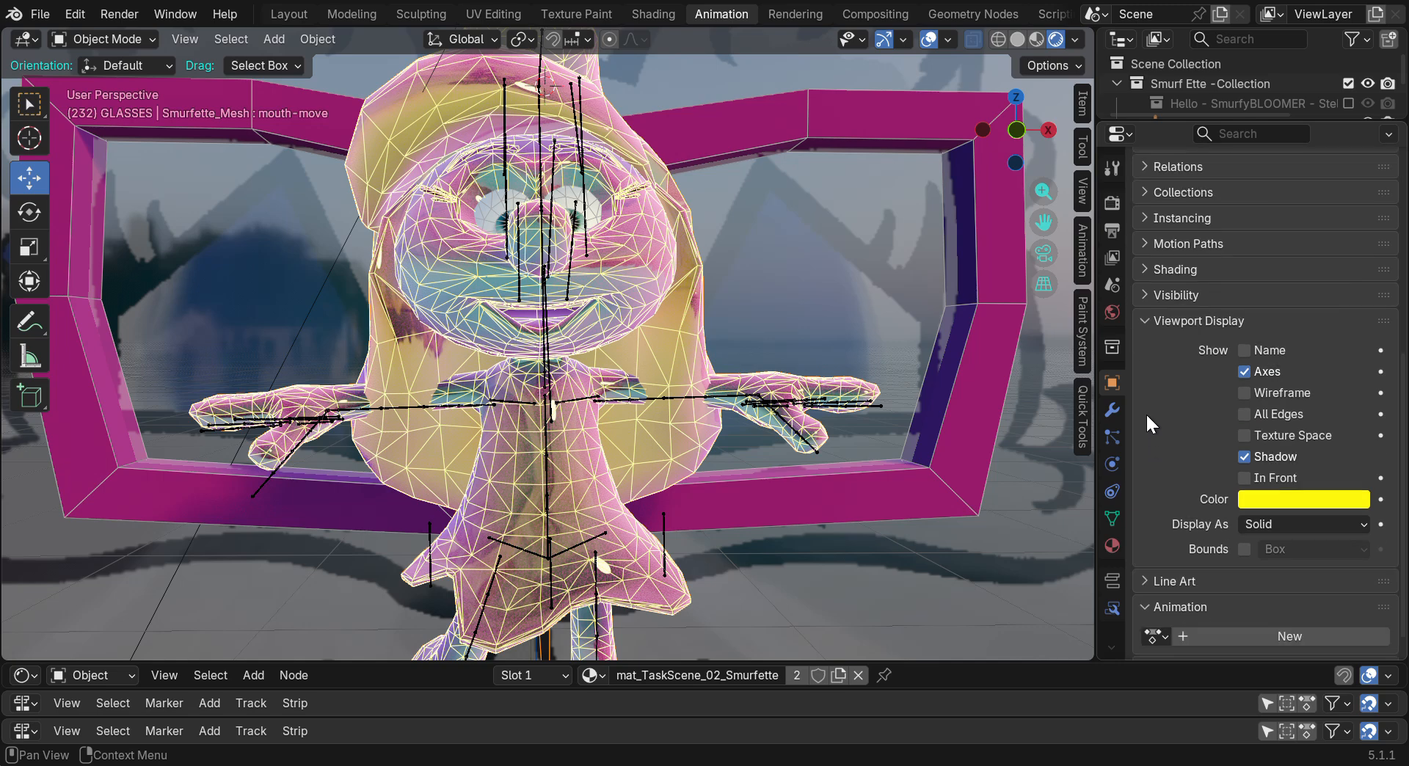
{"action": "left_click", "coordinate": [1153, 321]}
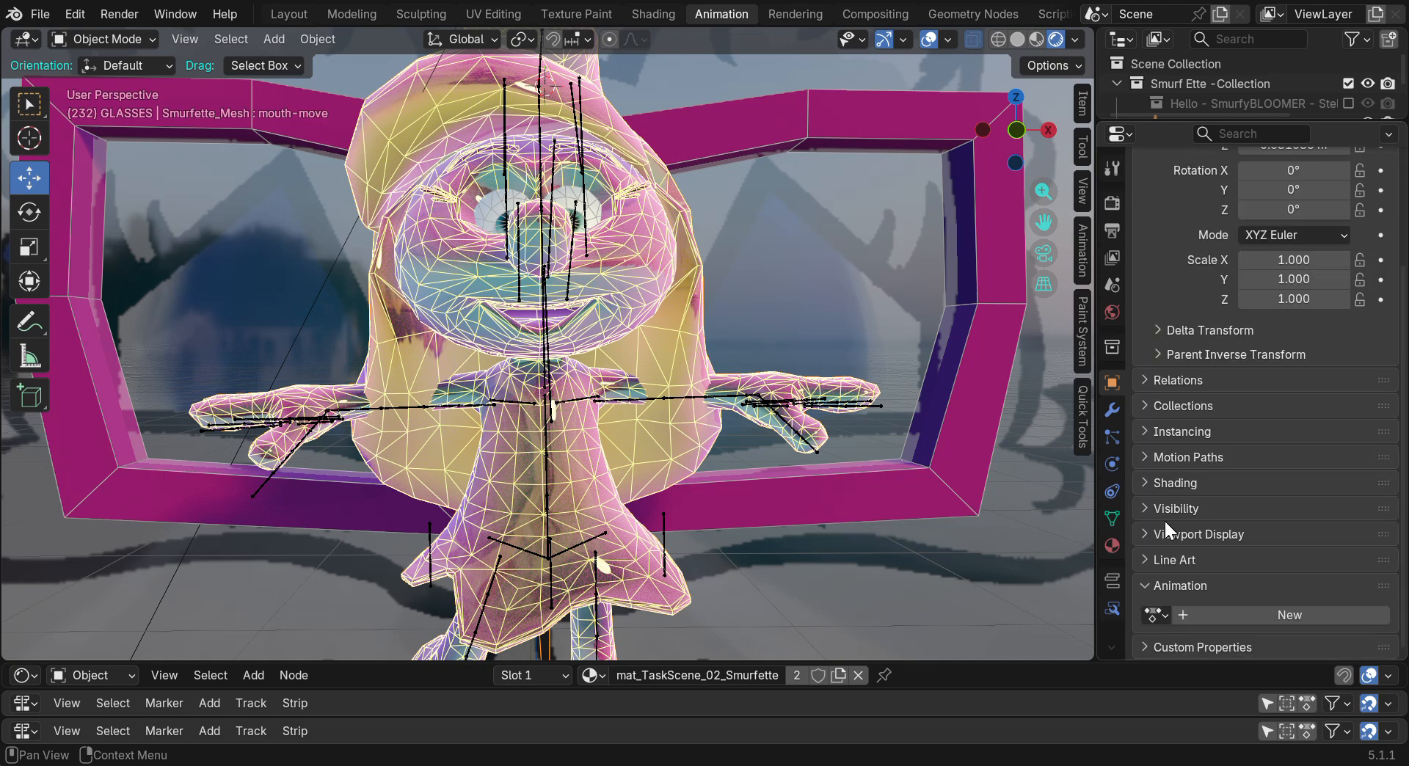
{"action": "left_click", "coordinate": [1166, 531]}
{"action": "scroll", "coordinate": [1168, 529], "scroll_direction": "down", "scroll_amount": 5}
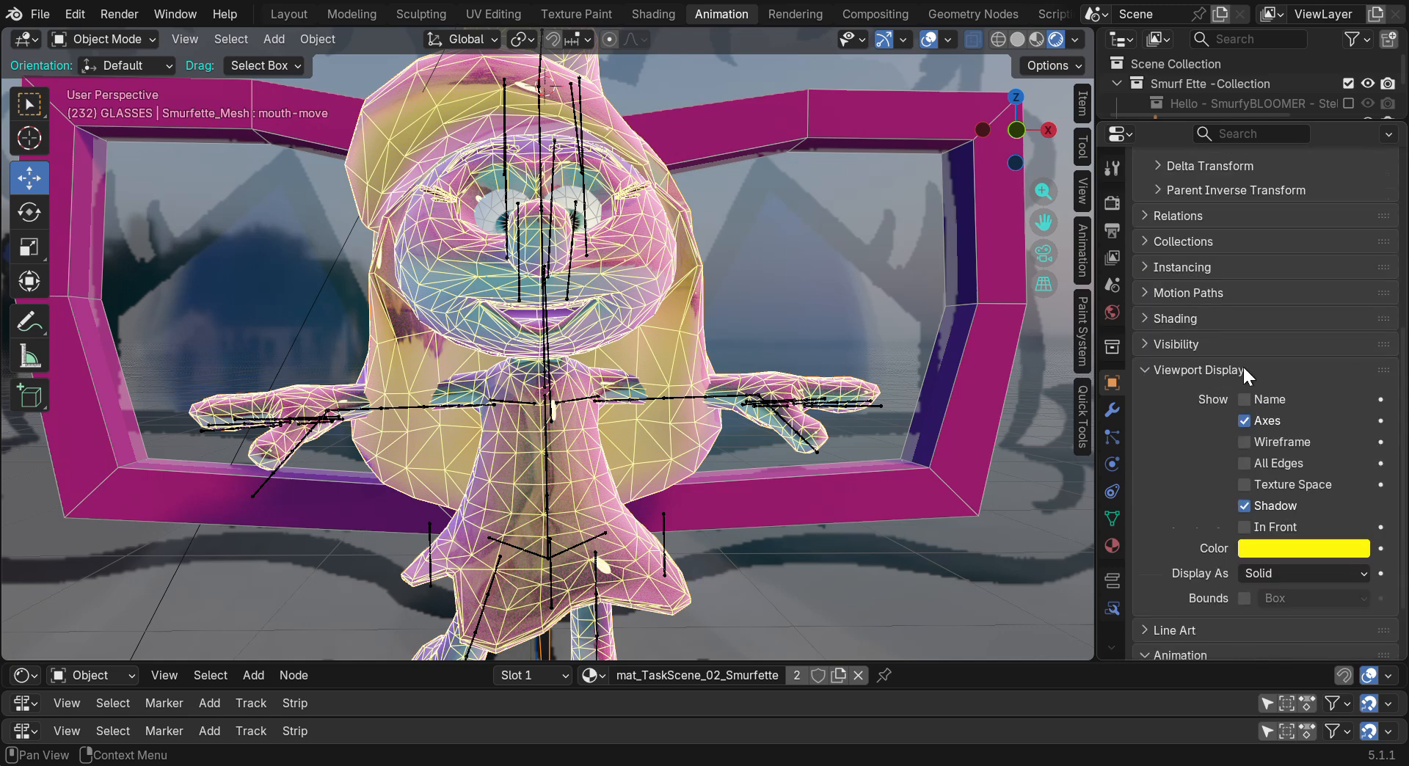
{"action": "scroll", "coordinate": [1241, 369], "scroll_direction": "down", "scroll_amount": 2}
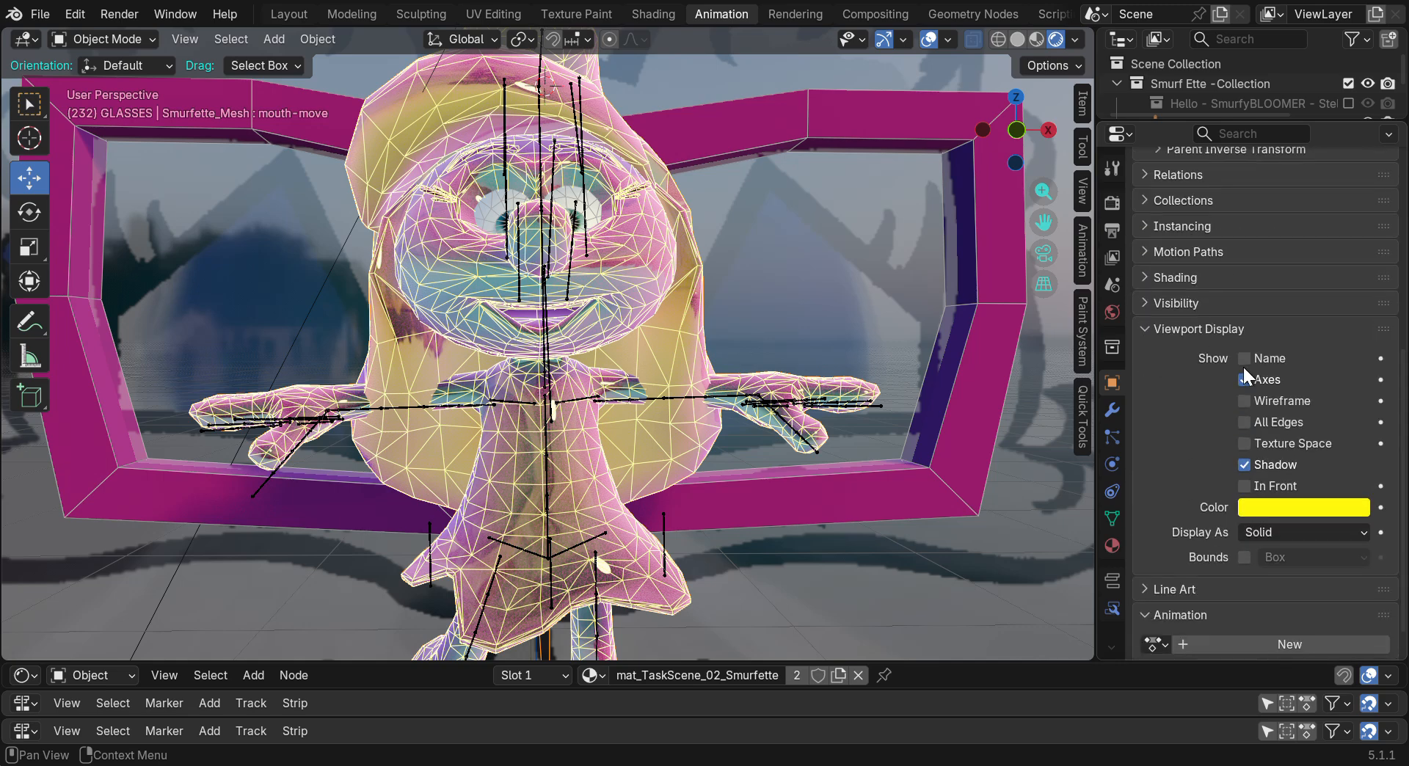
{"action": "left_click", "coordinate": [1300, 508]}
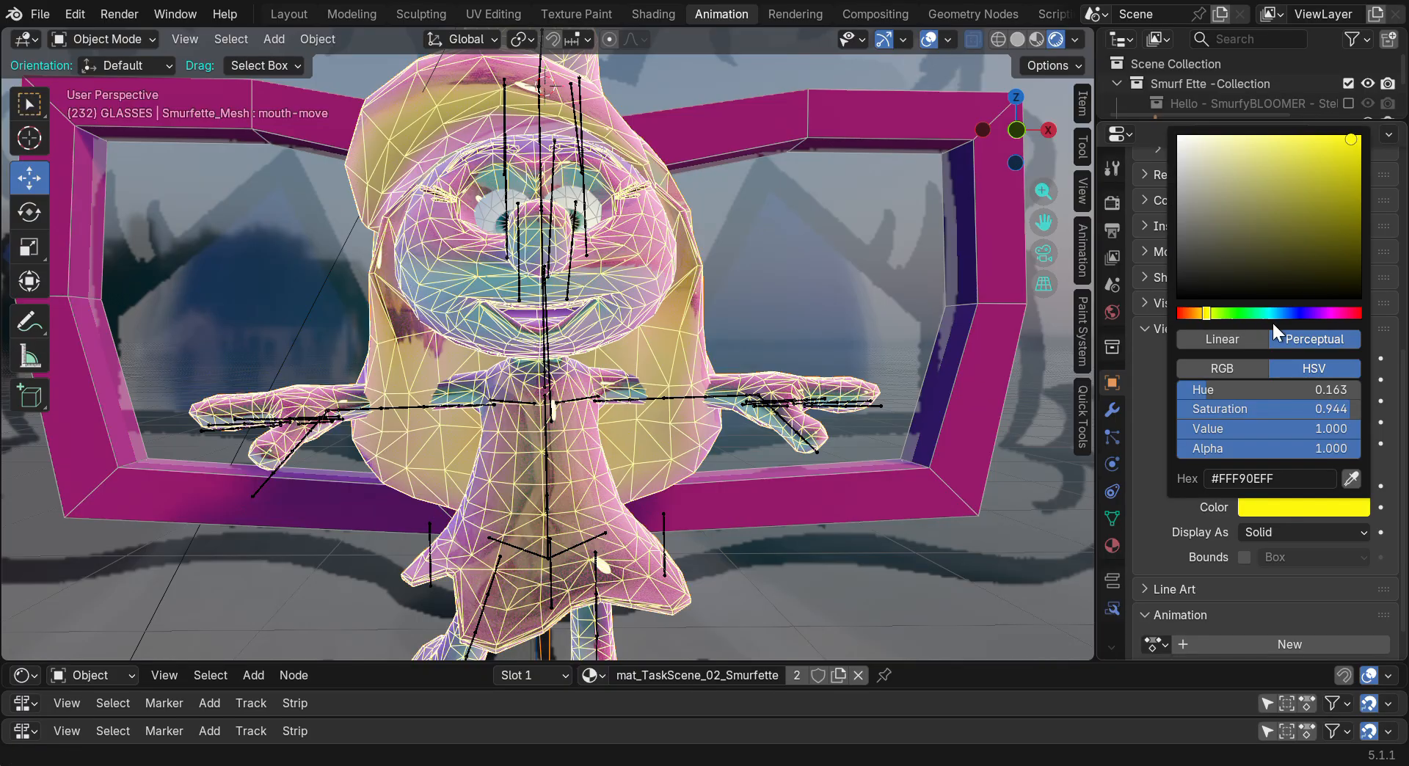
{"action": "left_click_drag", "start_coordinate": [1208, 314], "coordinate": [1356, 314]}
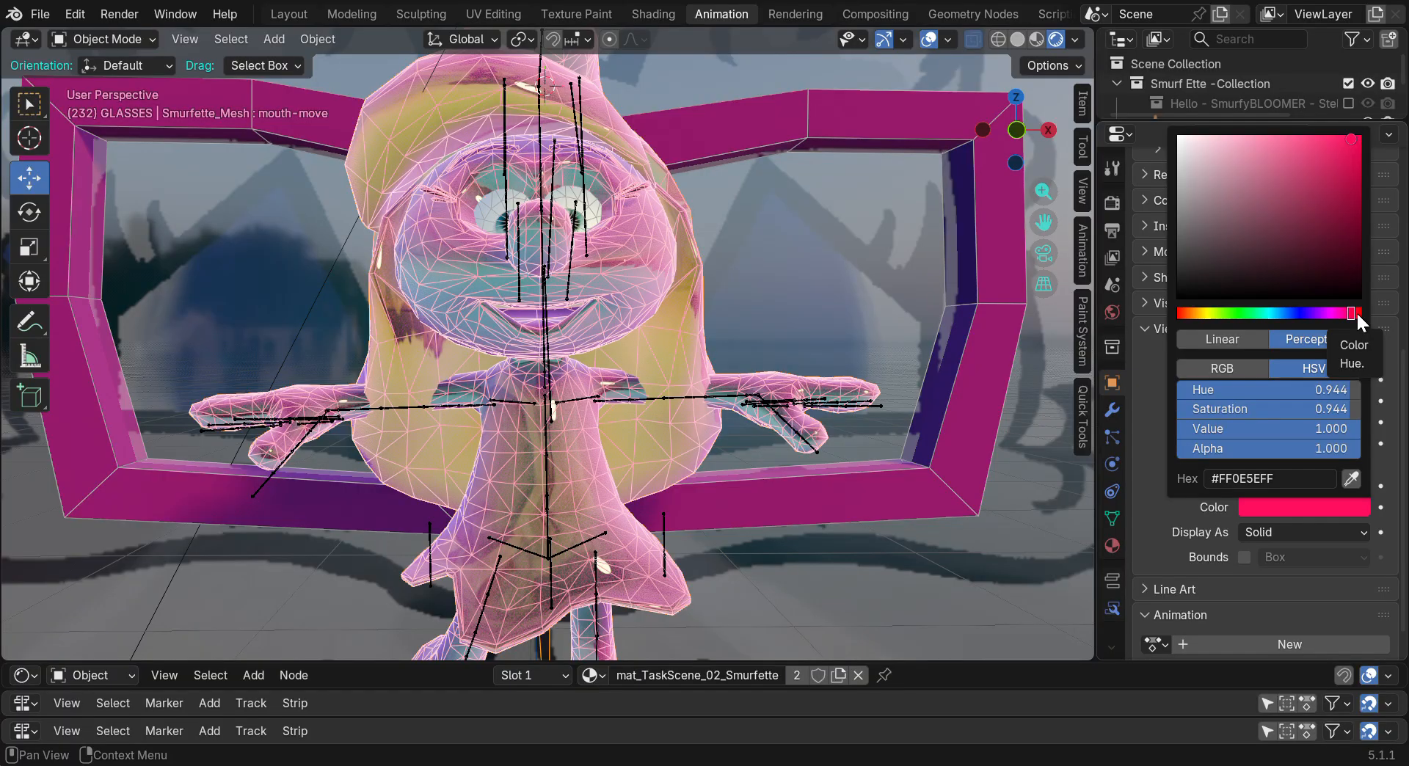
{"action": "left_click", "coordinate": [1155, 466]}
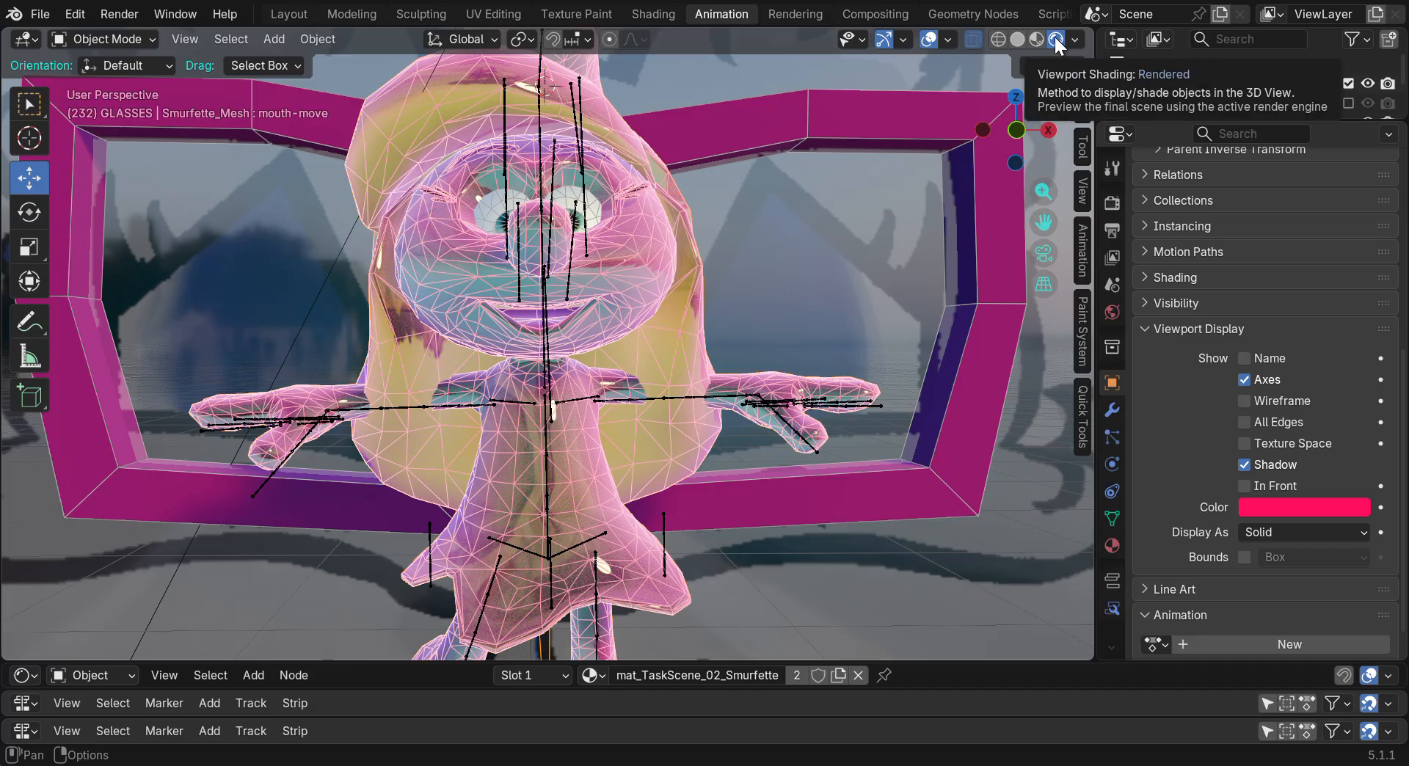
Compare the character's wireframe display in Solid, Material Preview and Rendered viewport shading
{"action": "left_click", "coordinate": [1074, 40]}
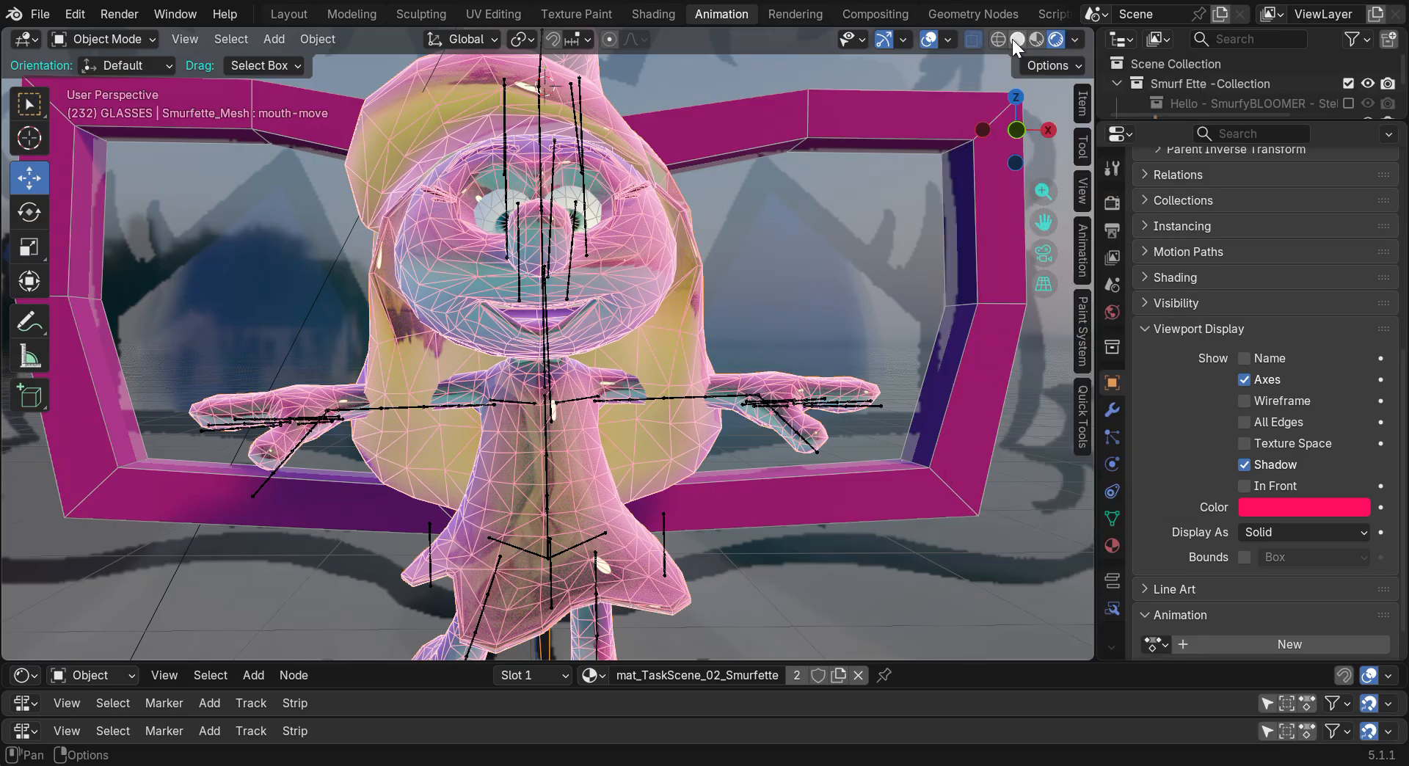
{"action": "left_click", "coordinate": [1014, 39]}
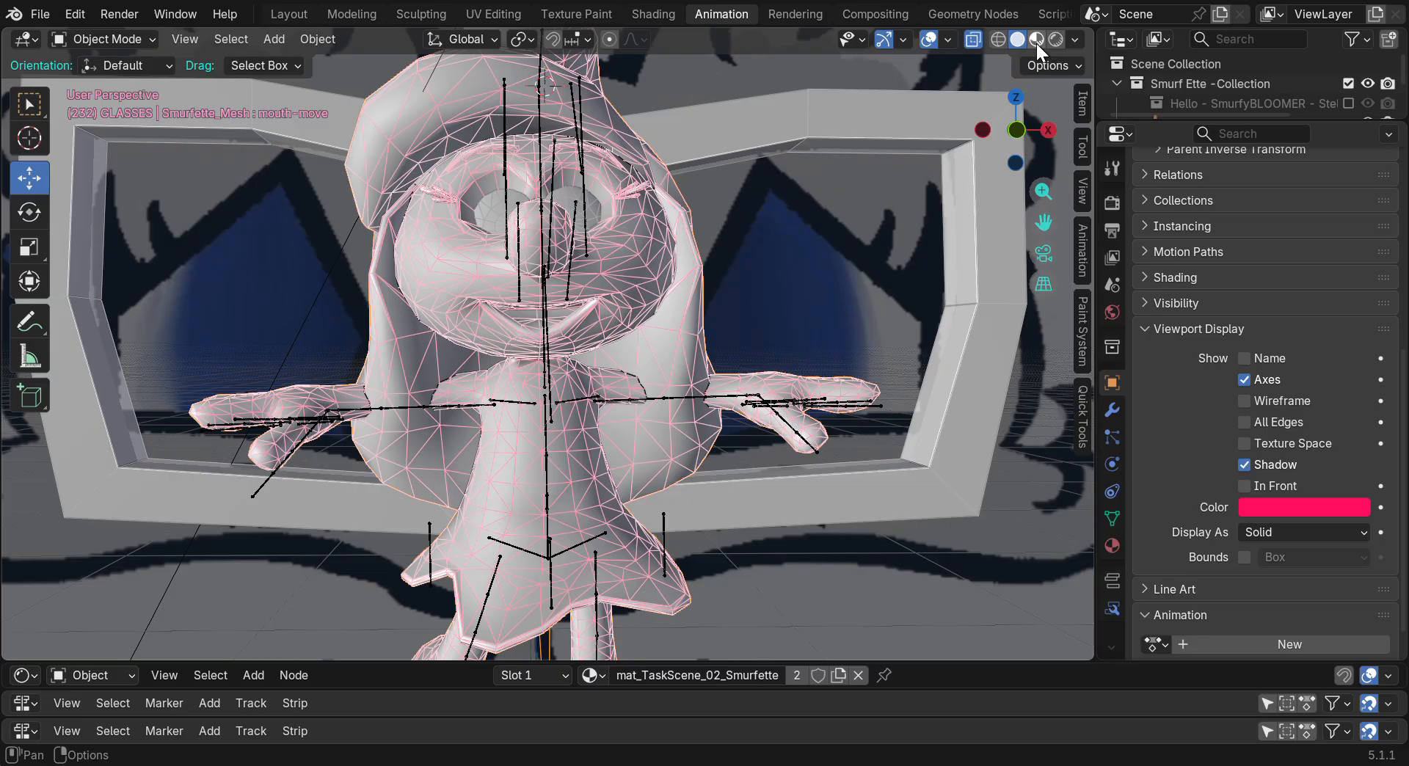
{"action": "left_click", "coordinate": [1036, 40]}
{"action": "left_click", "coordinate": [1057, 39]}
{"action": "left_click", "coordinate": [1068, 40]}
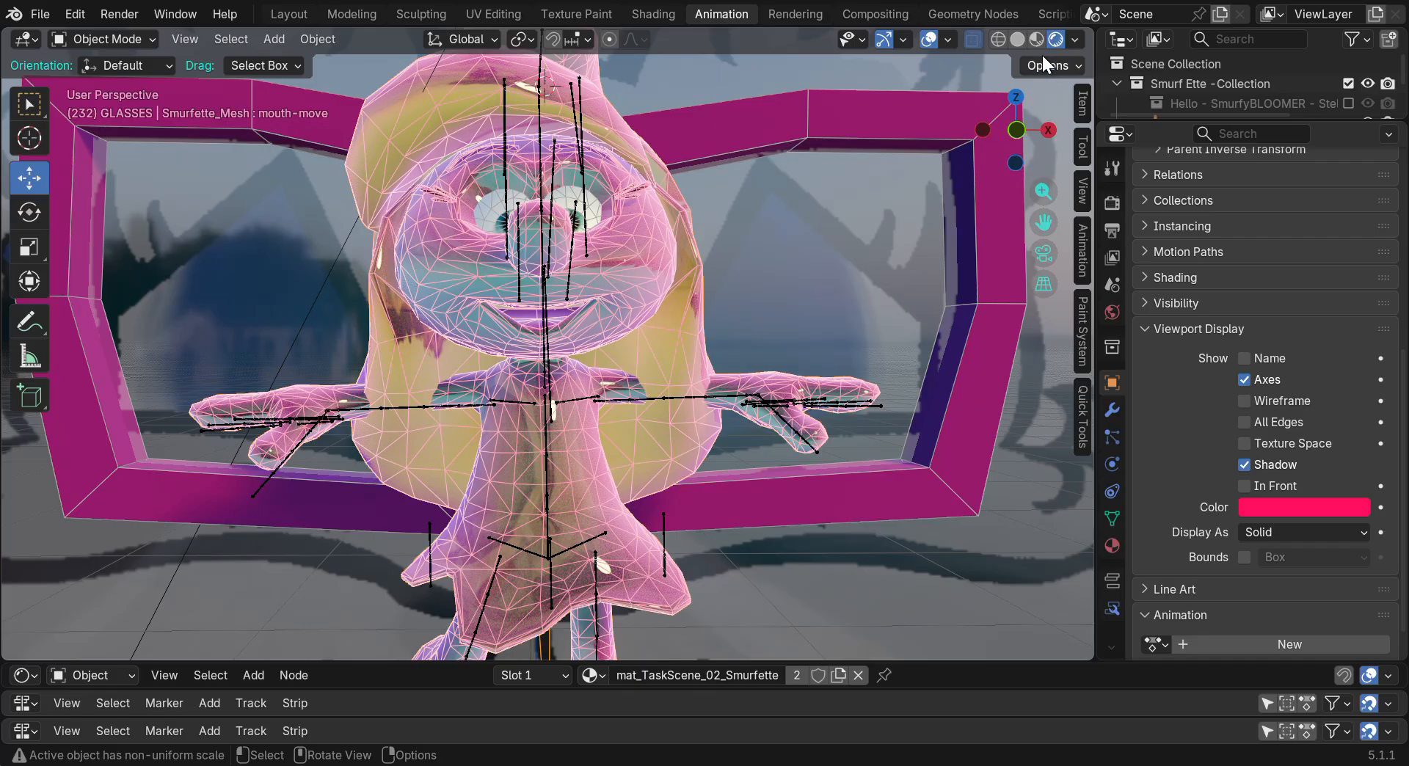
{"action": "left_click", "coordinate": [1015, 39]}
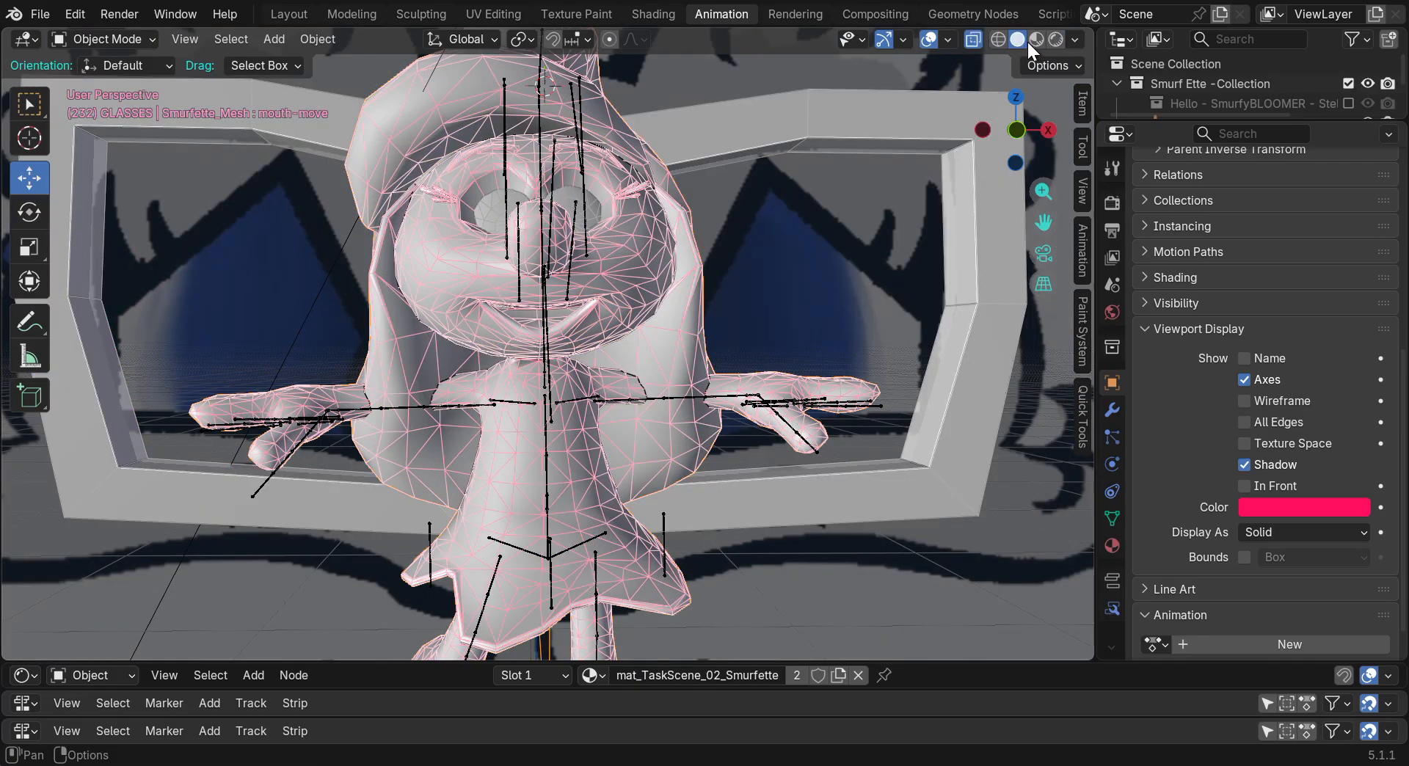
{"action": "left_click", "coordinate": [1036, 39]}
{"action": "left_click", "coordinate": [1072, 38]}
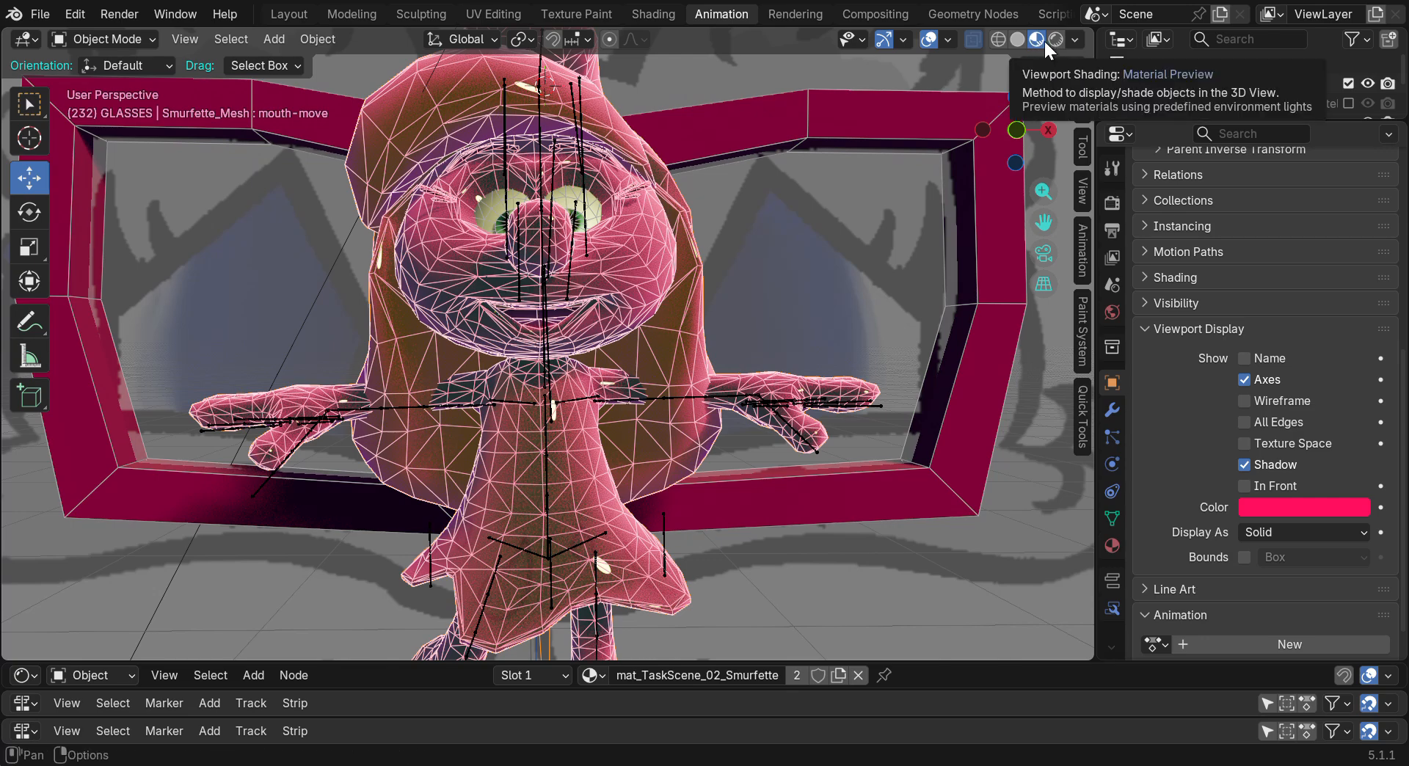
Inspect the shading options of the Material Preview and Solid modes, including the X-Ray setting, and return to Rendered shading
{"action": "left_click", "coordinate": [1075, 40]}
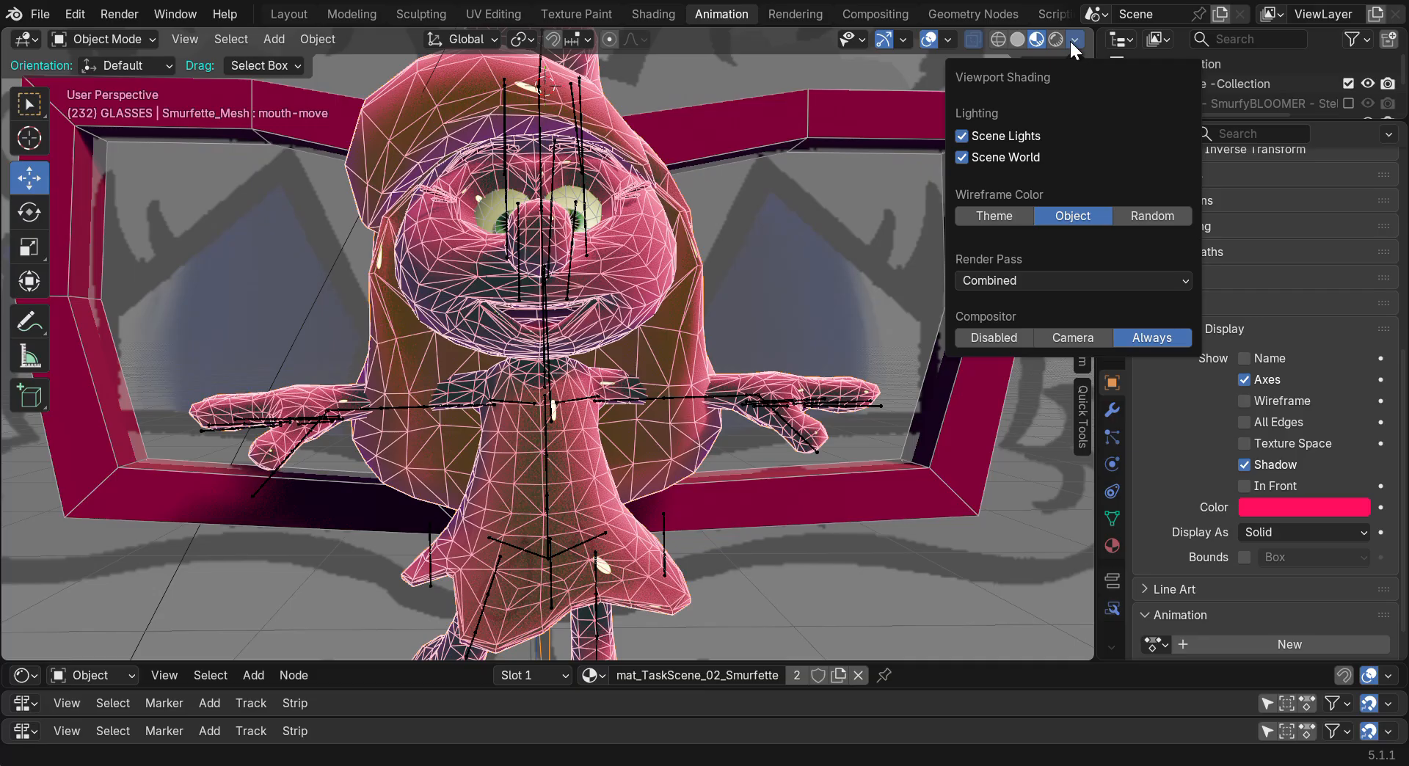
{"action": "left_click", "coordinate": [1017, 39]}
{"action": "left_click", "coordinate": [1074, 40]}
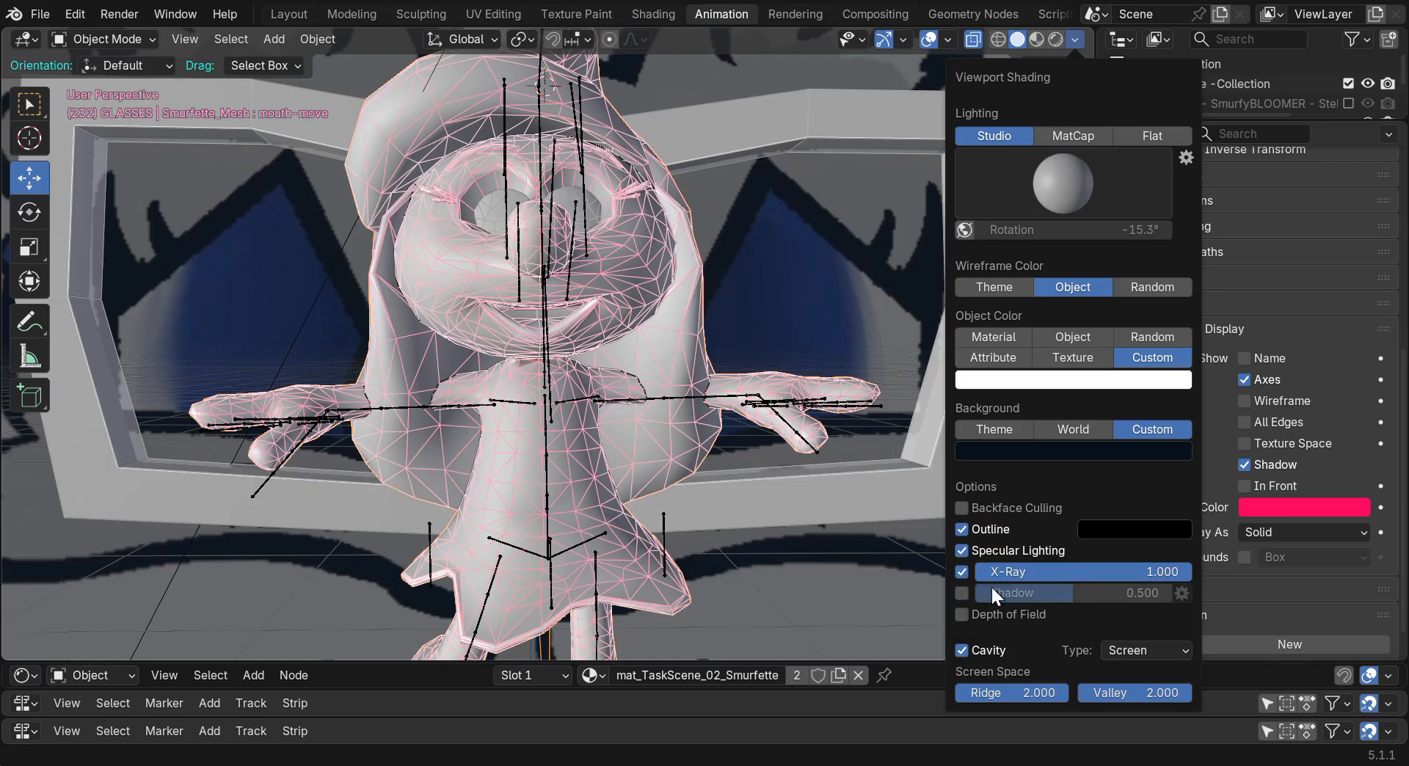
{"action": "mouse_move", "coordinate": [1164, 572]}
{"action": "left_mouse_down"}
{"action": "mouse_move", "coordinate": [1060, 572]}
{"action": "mouse_move", "coordinate": [1191, 569]}
{"action": "left_mouse_up"}
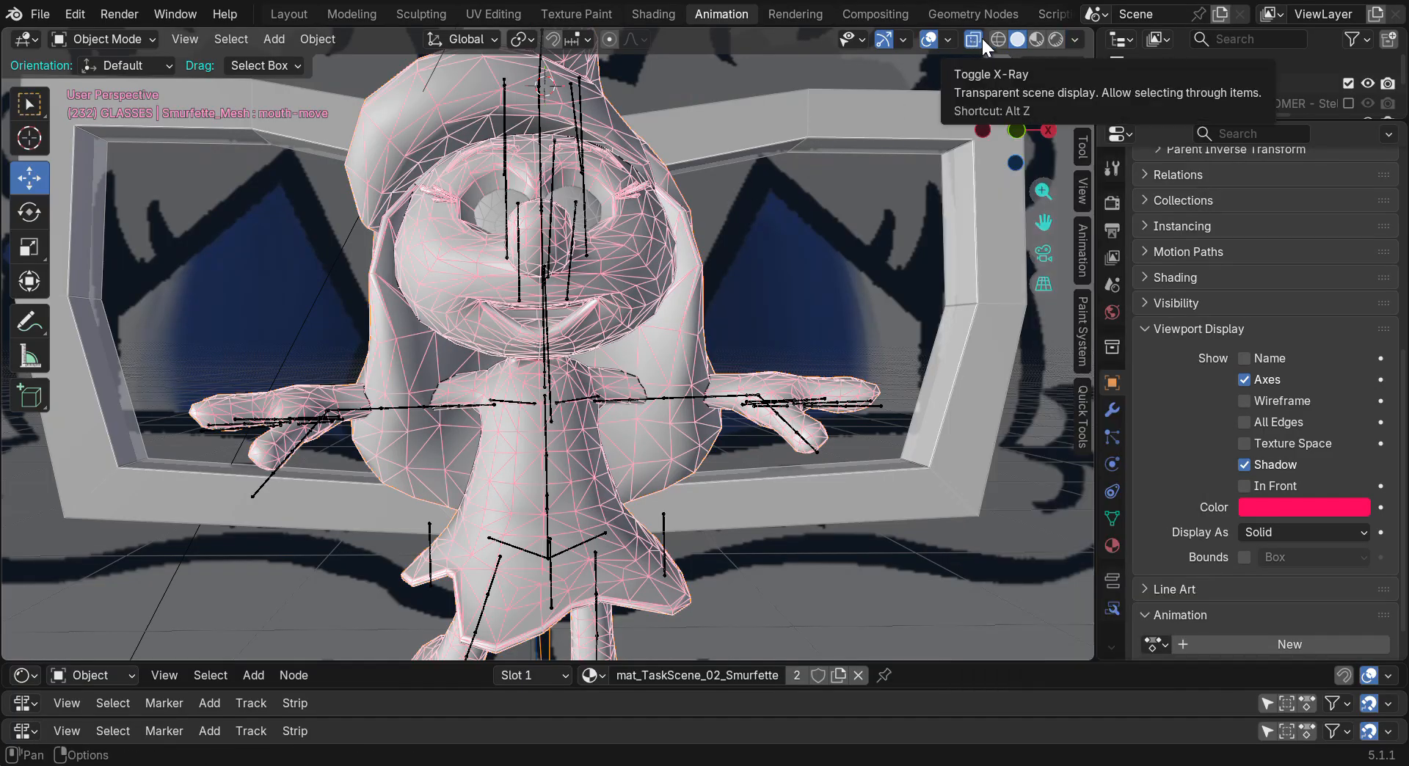
{"action": "left_click", "coordinate": [1053, 39]}
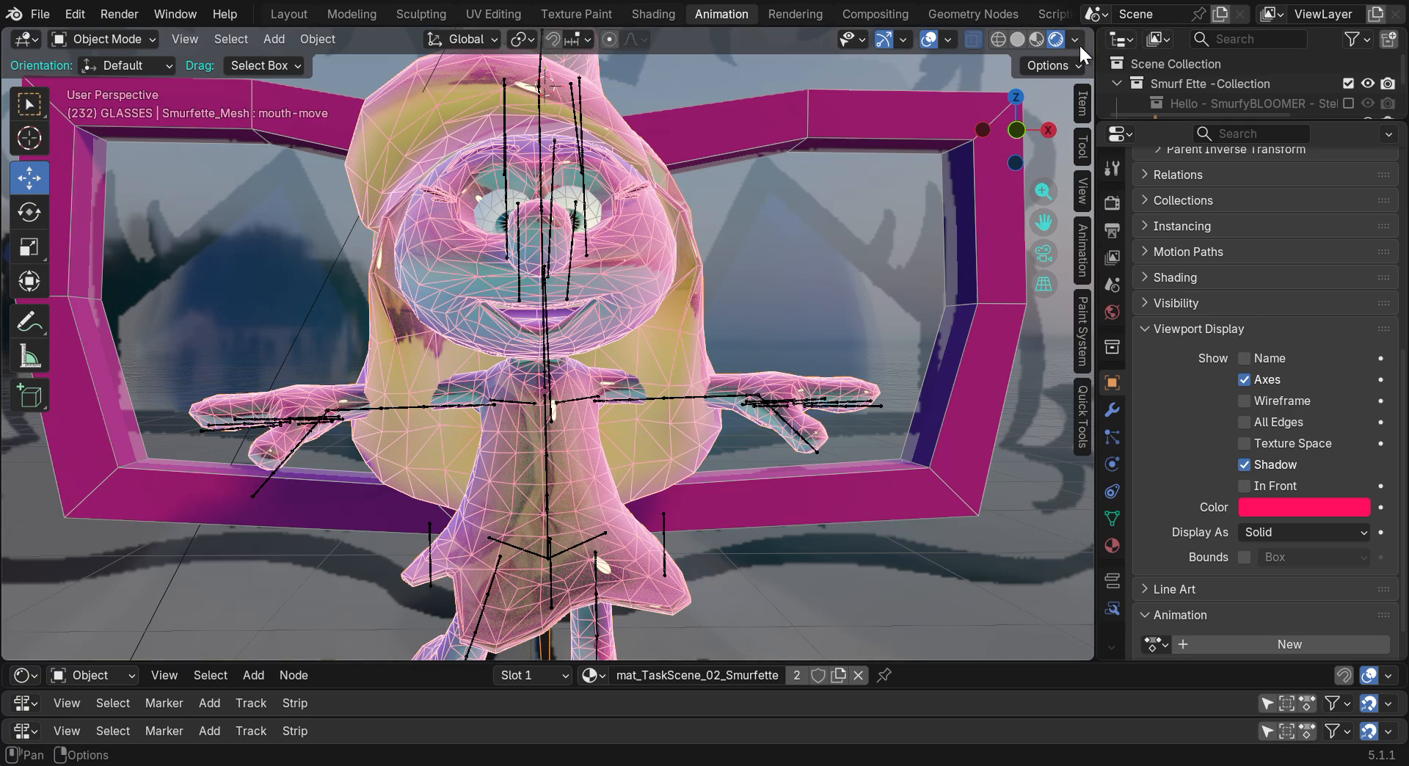
Set the Wireframe overlay's opacity to 1.000 and view the Smurfette's face close up from the side
{"action": "left_click", "coordinate": [944, 40]}
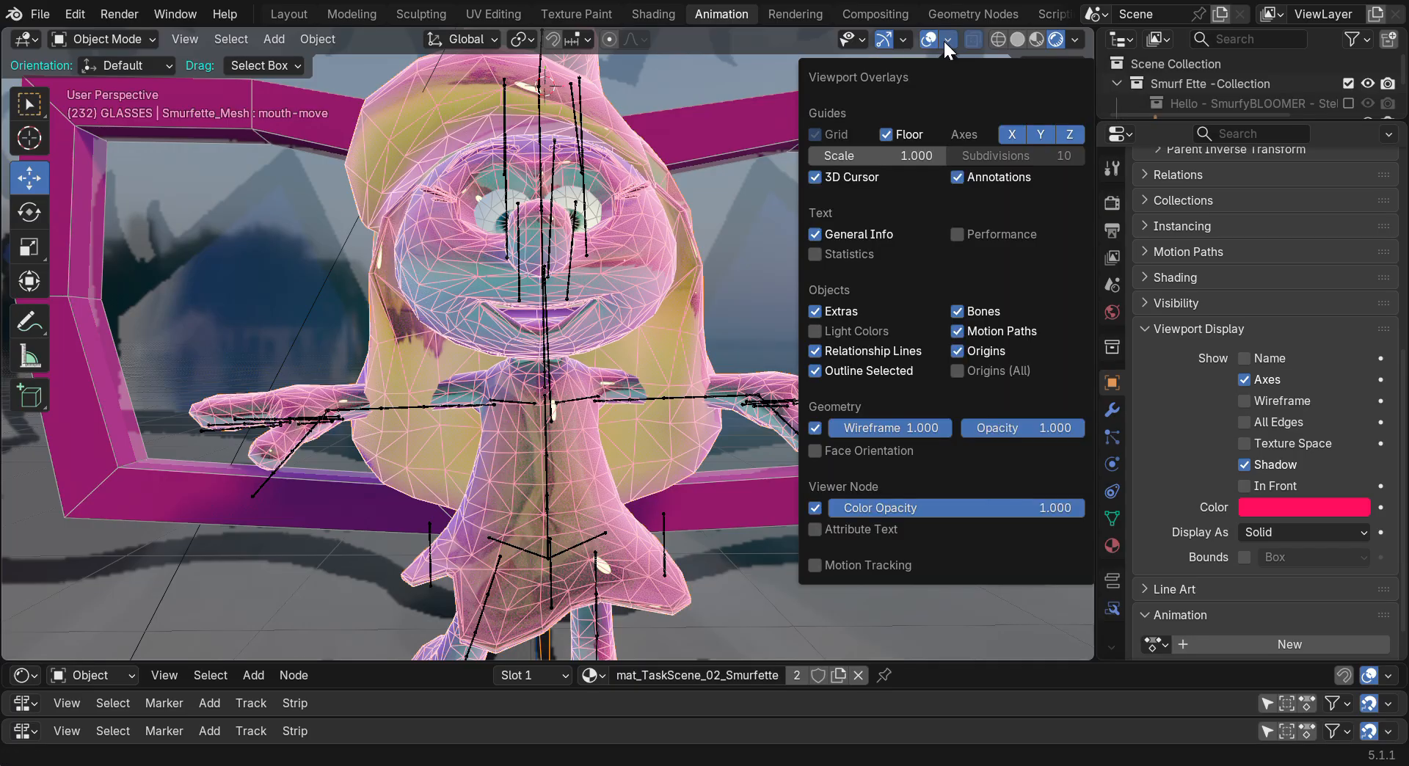
{"action": "mouse_move", "coordinate": [998, 427]}
{"action": "left_mouse_down"}
{"action": "mouse_move", "coordinate": [912, 428]}
{"action": "mouse_move", "coordinate": [1005, 428]}
{"action": "left_mouse_up"}
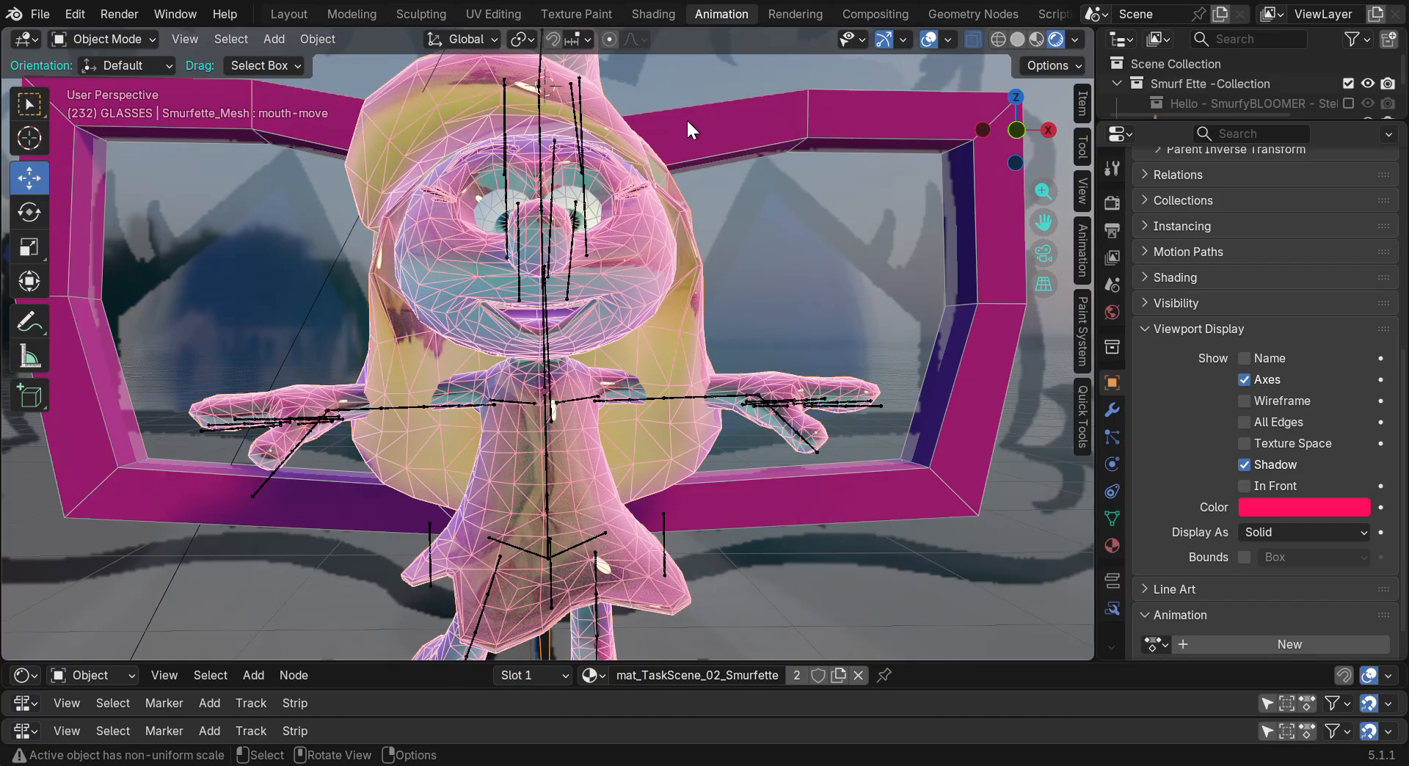
{"action": "scroll", "coordinate": [555, 253], "scroll_direction": "up", "scroll_amount": 5}
{"action": "scroll", "coordinate": [555, 253], "scroll_direction": "down", "scroll_amount": 5}
{"action": "left_click_drag", "start_coordinate": [1015, 130], "coordinate": [972, 140]}
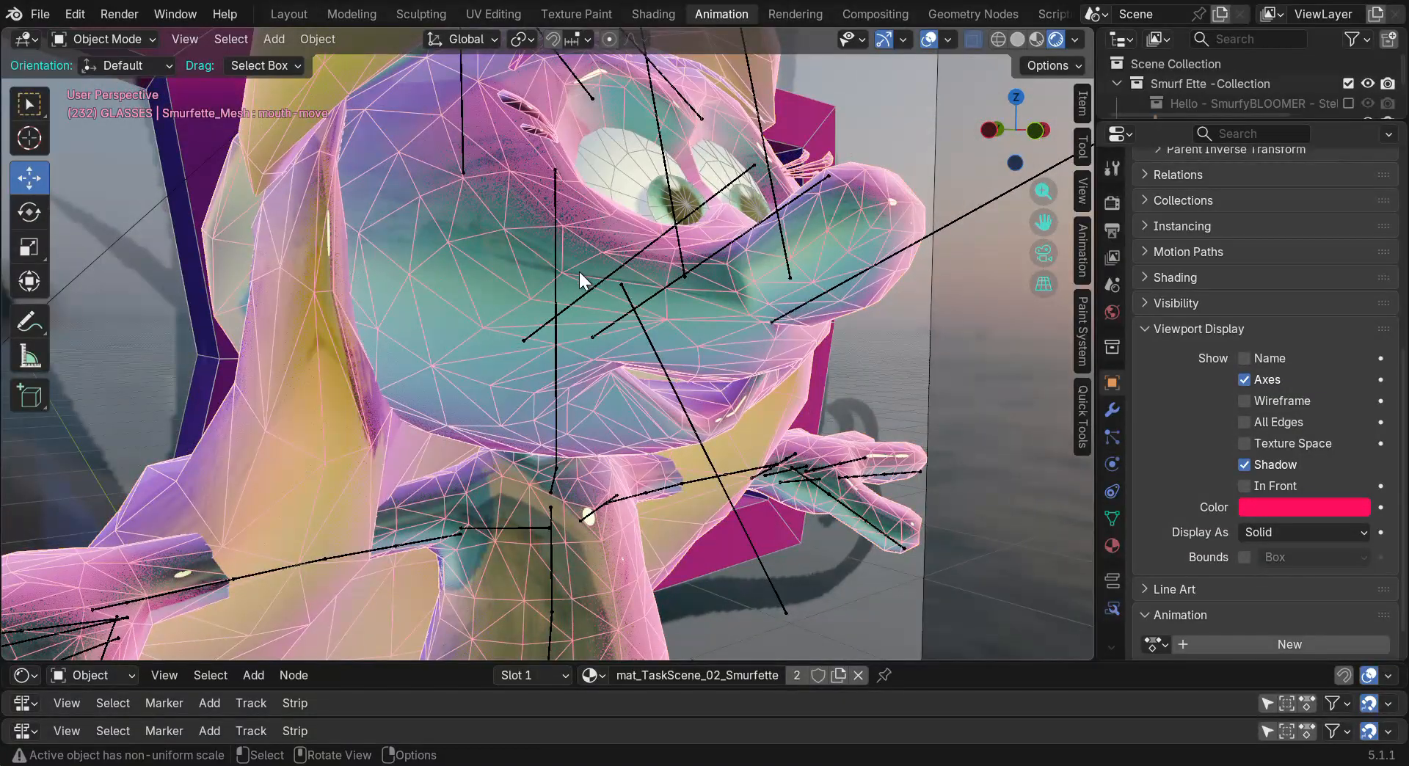
Try the Theme and Random wireframe colors in Rendered shading and switch back to Object
{"action": "left_click", "coordinate": [1074, 39]}
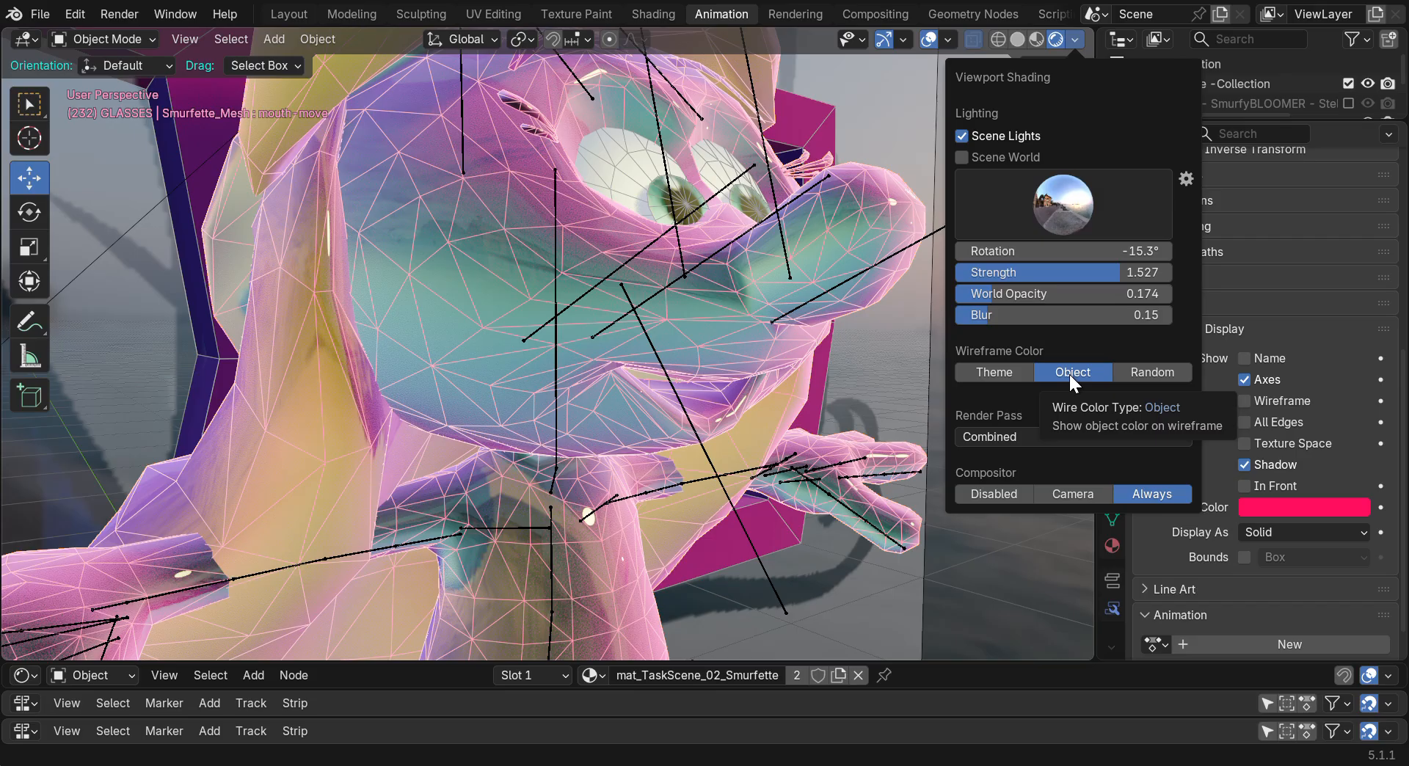
{"action": "left_click", "coordinate": [983, 375]}
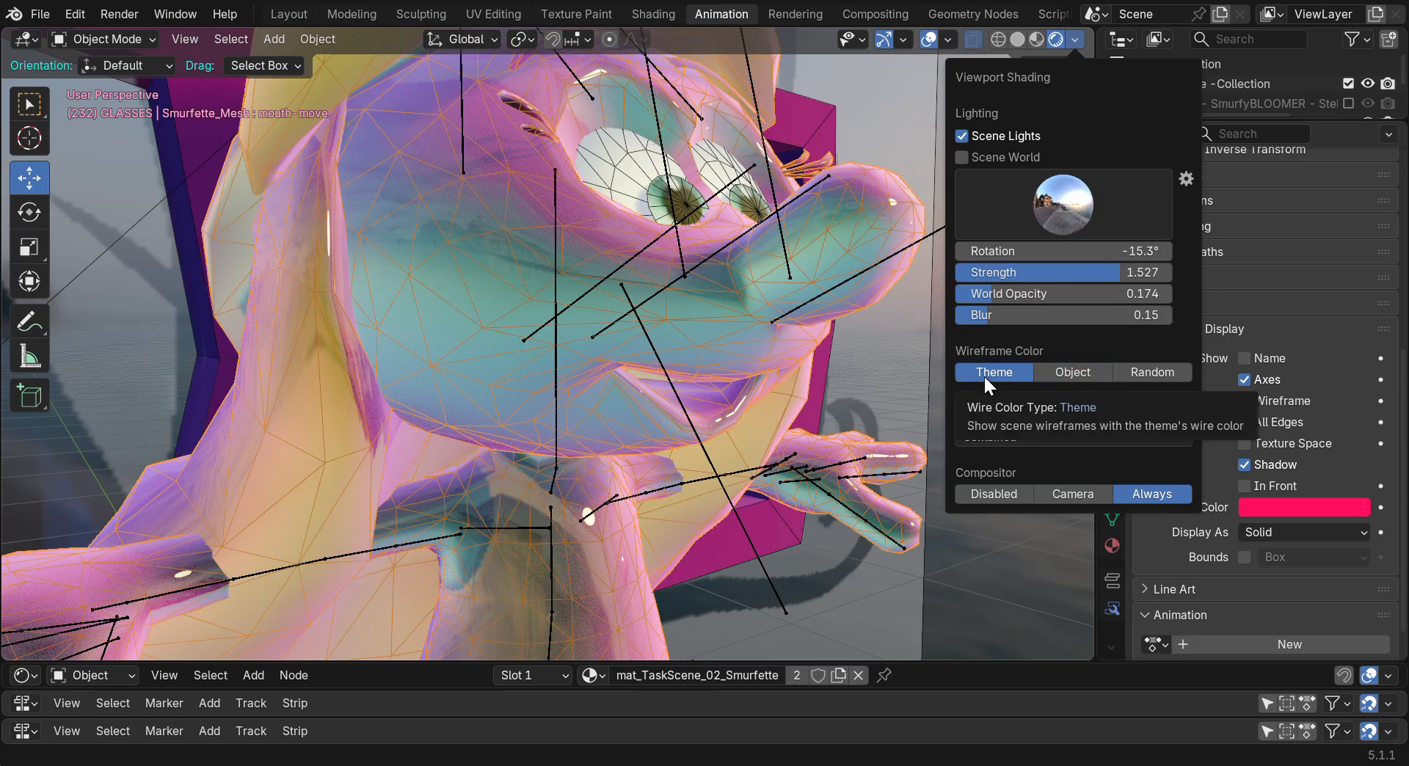
{"action": "left_click", "coordinate": [1145, 375]}
{"action": "left_click", "coordinate": [1090, 372]}
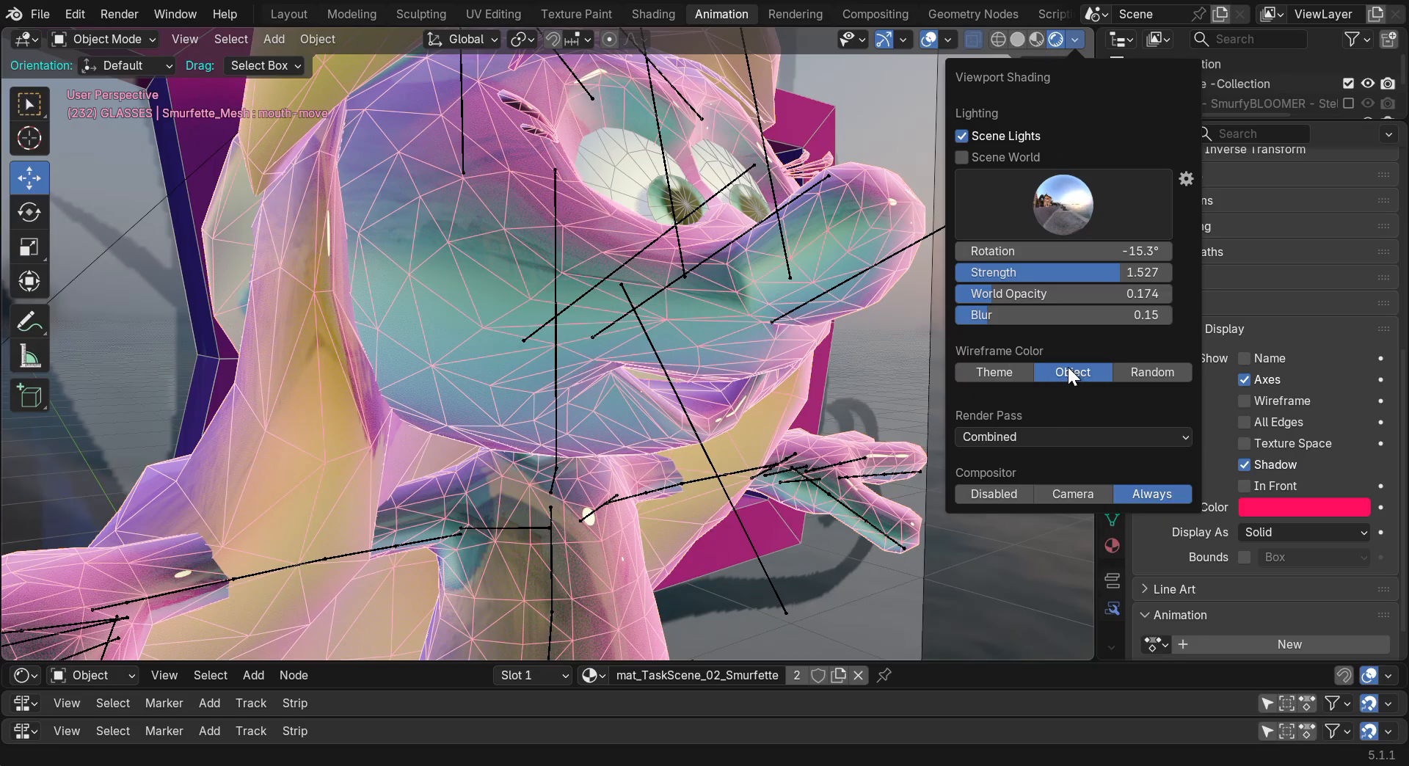
{"action": "left_click", "coordinate": [1057, 37]}
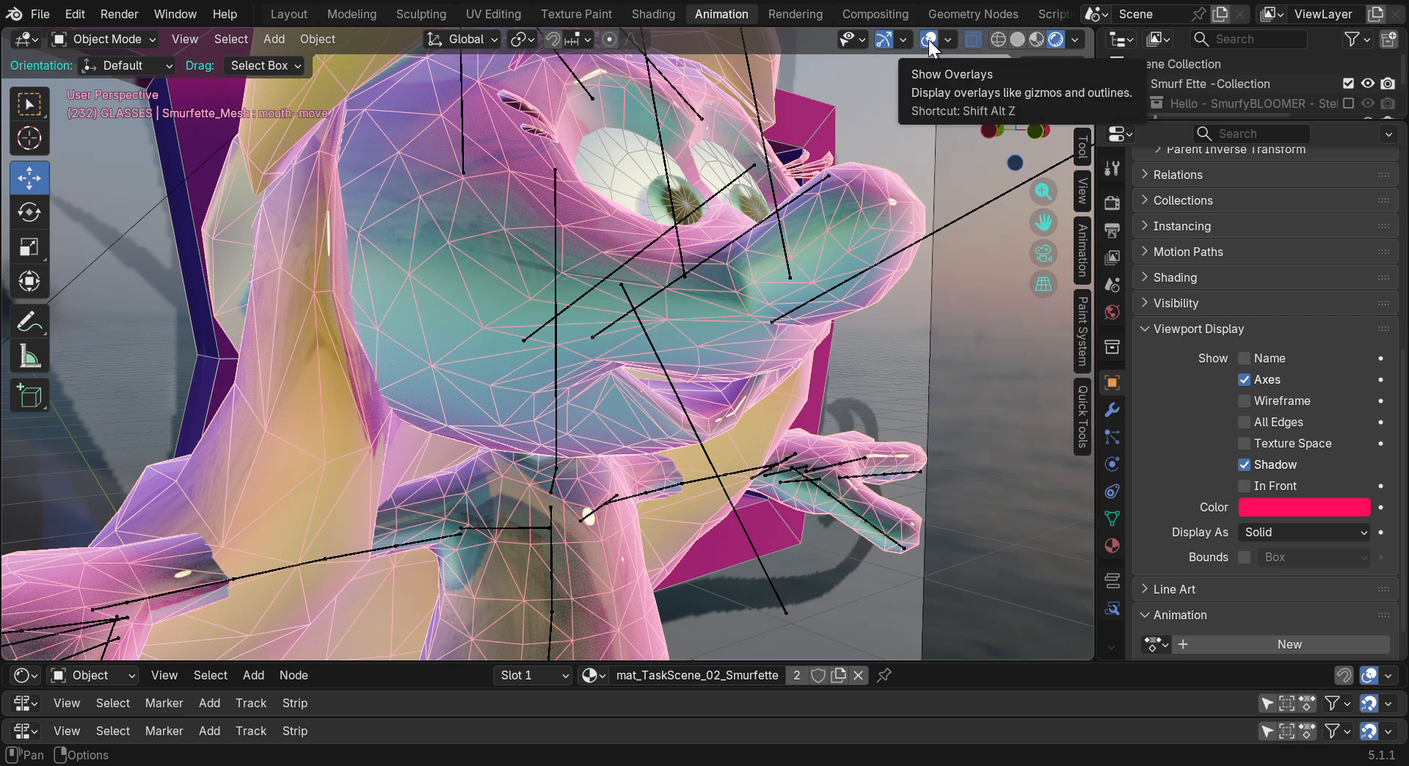
Set the Wireframe overlay's opacity to its 1.000 maximum and toggle the overlay off and on to compare the mesh
{"action": "left_click", "coordinate": [947, 40]}
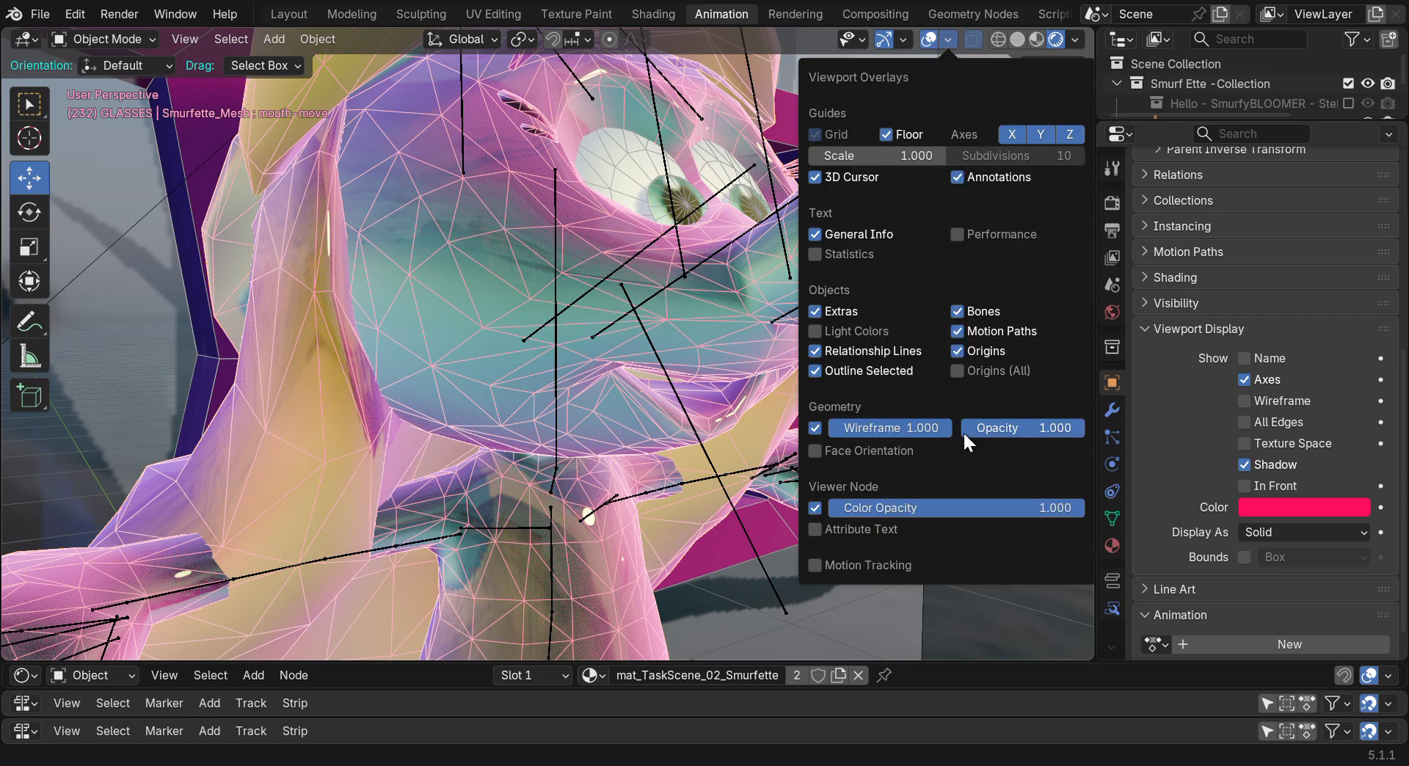
{"action": "left_click_drag", "start_coordinate": [1021, 428], "coordinate": [1084, 426]}
{"action": "left_click", "coordinate": [815, 428]}
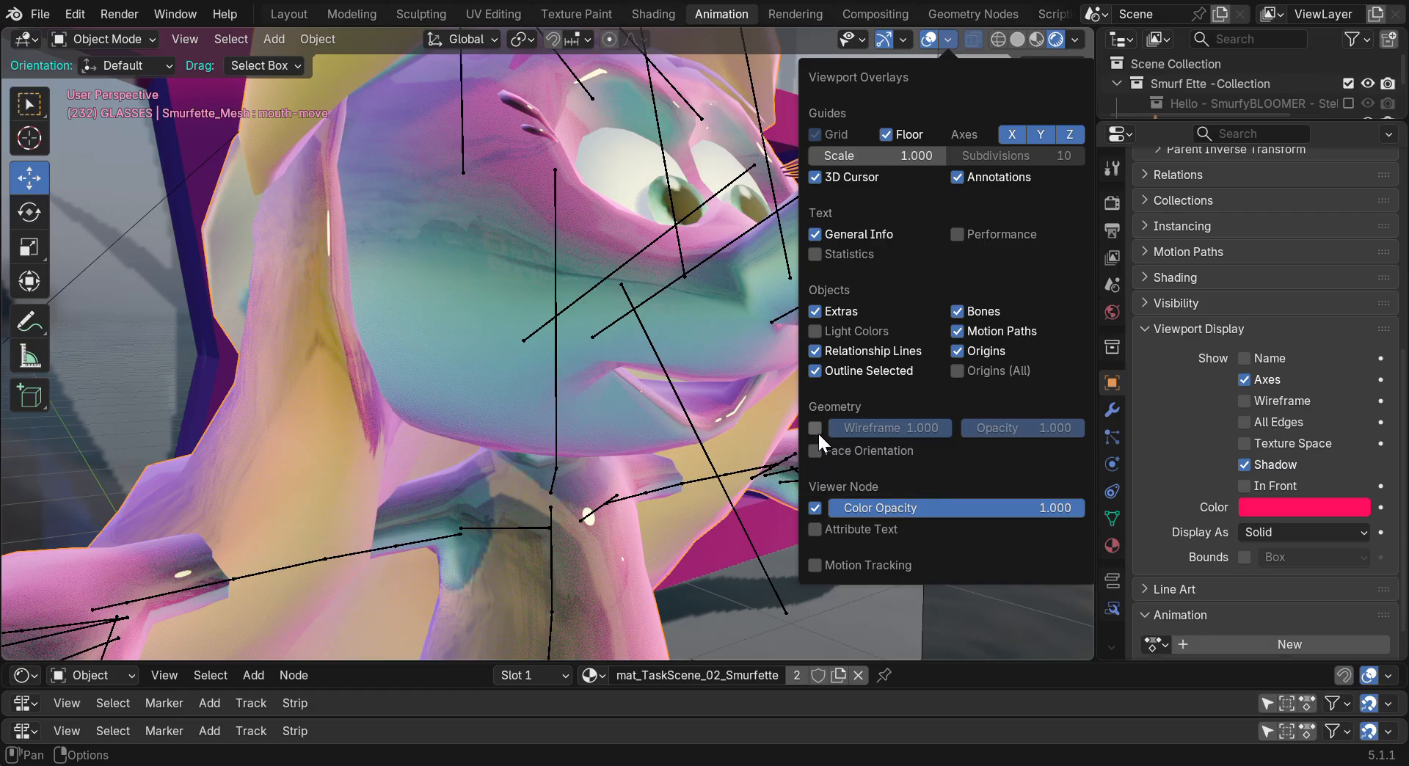
{"action": "left_click", "coordinate": [815, 428]}
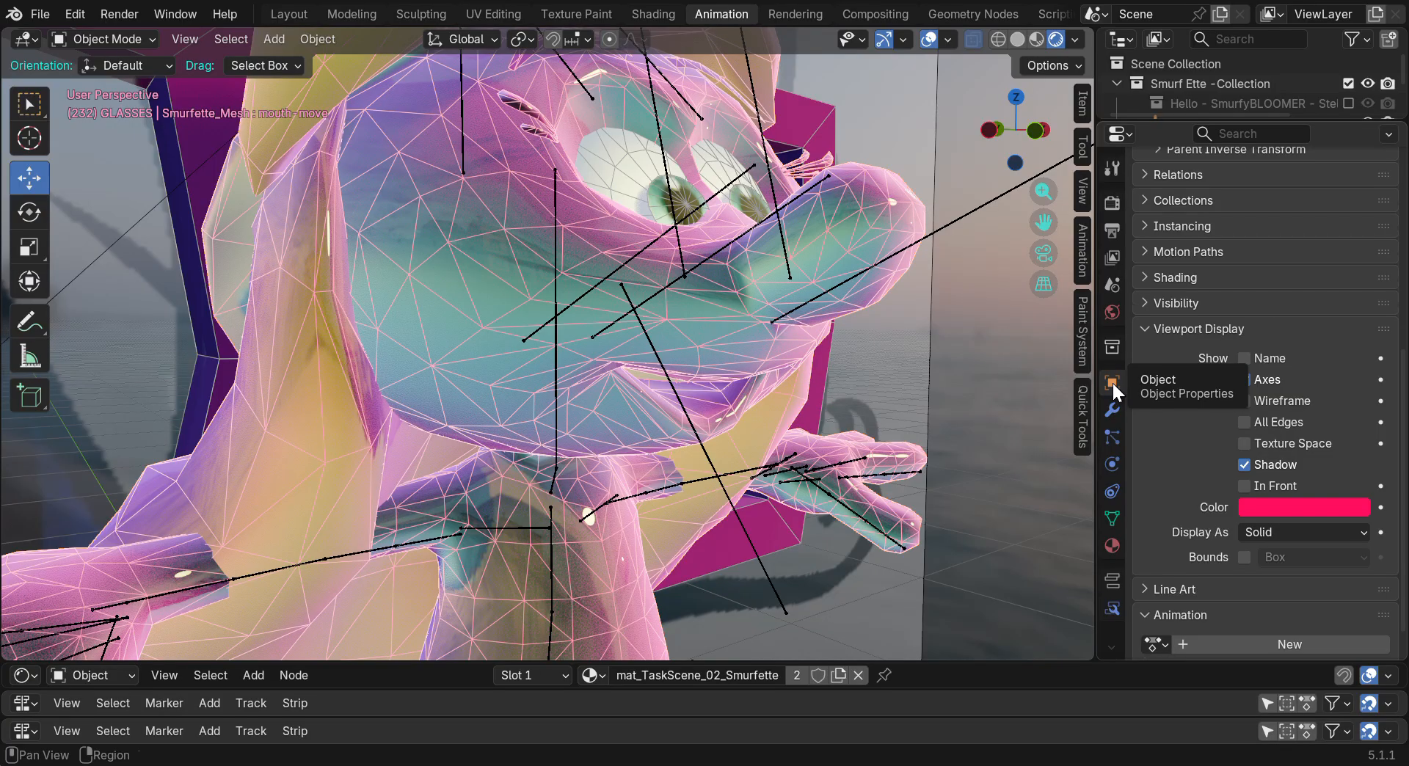
Change the Smurfette mesh's object viewport display color to bright green, trying pure red shades first
{"action": "scroll", "coordinate": [1177, 236], "scroll_direction": "up", "scroll_amount": 2}
{"action": "scroll", "coordinate": [1180, 294], "scroll_direction": "down", "scroll_amount": 3}
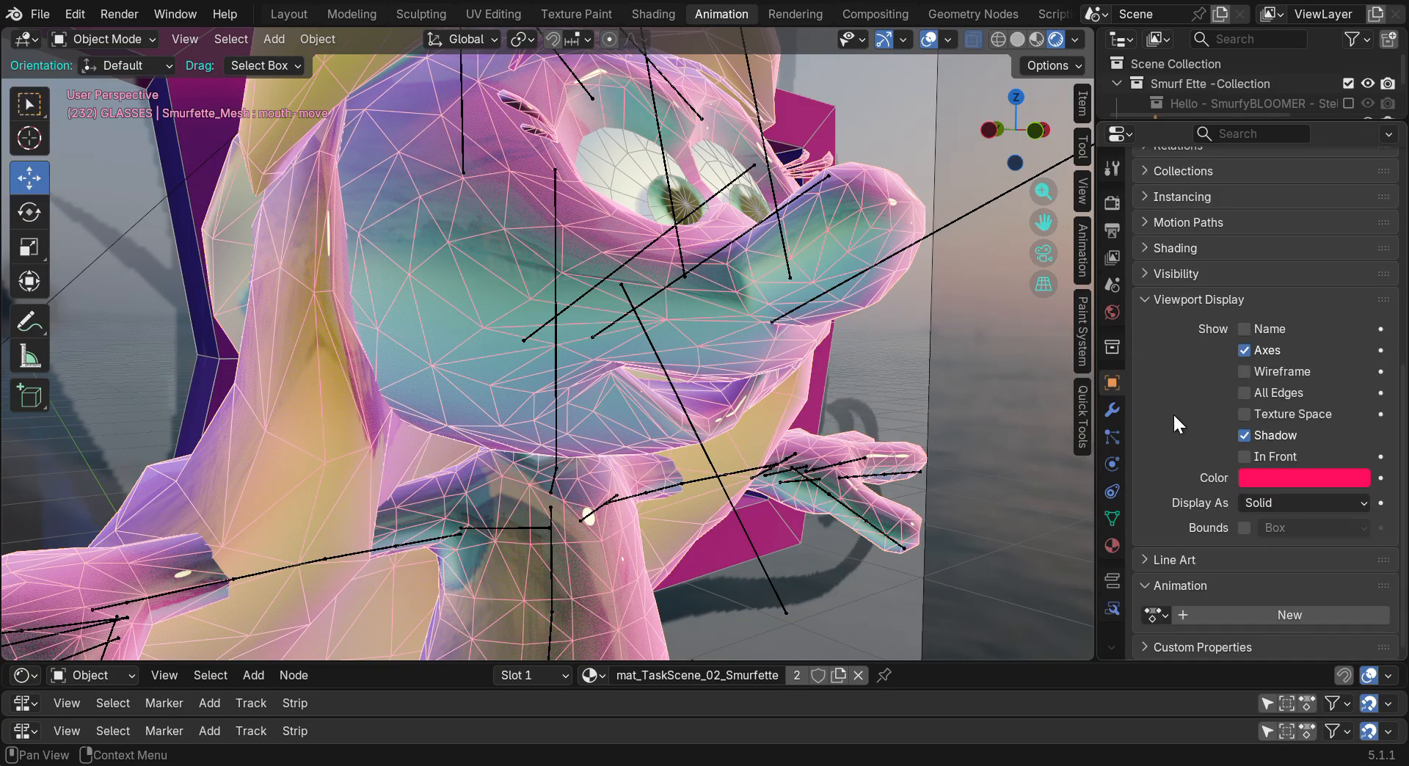
{"action": "left_click", "coordinate": [1270, 480]}
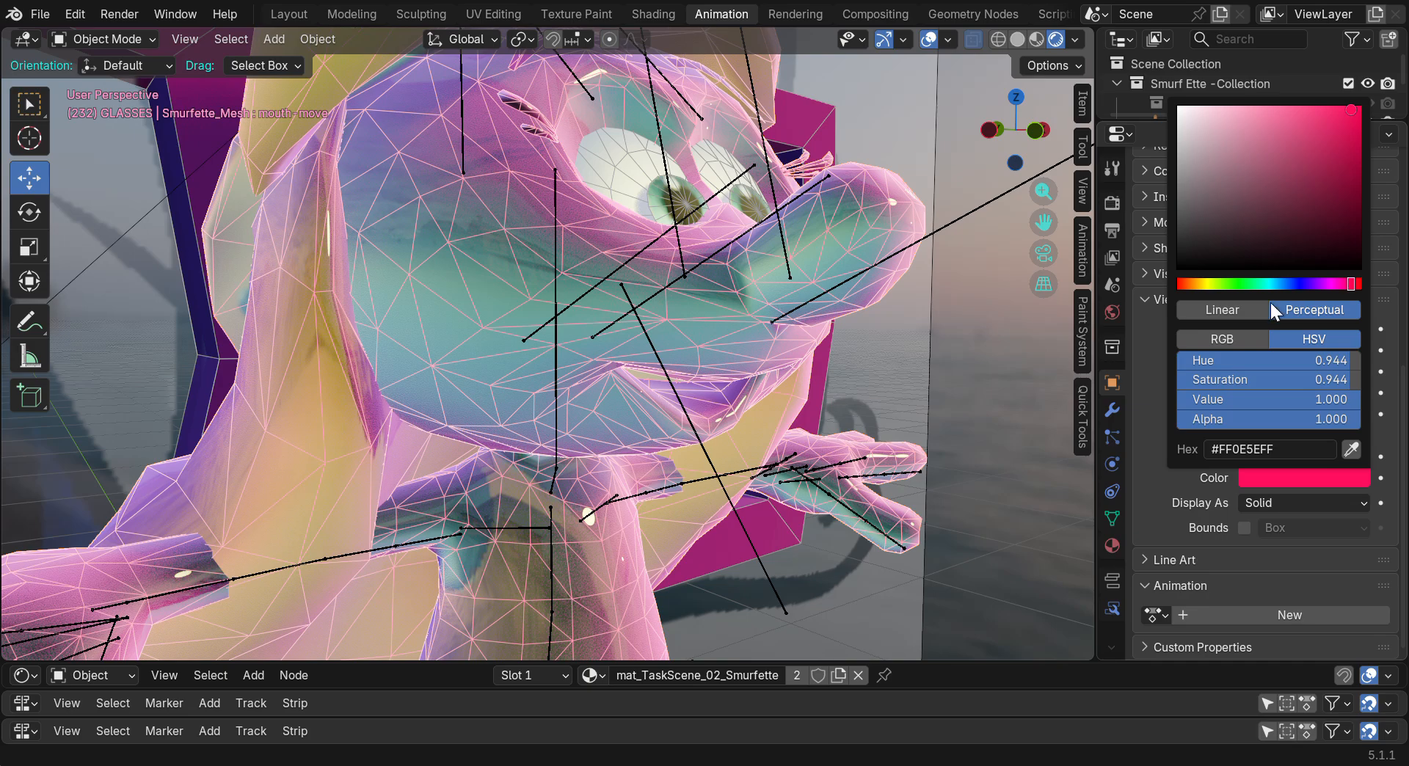
{"action": "left_click_drag", "start_coordinate": [1317, 284], "coordinate": [1360, 284]}
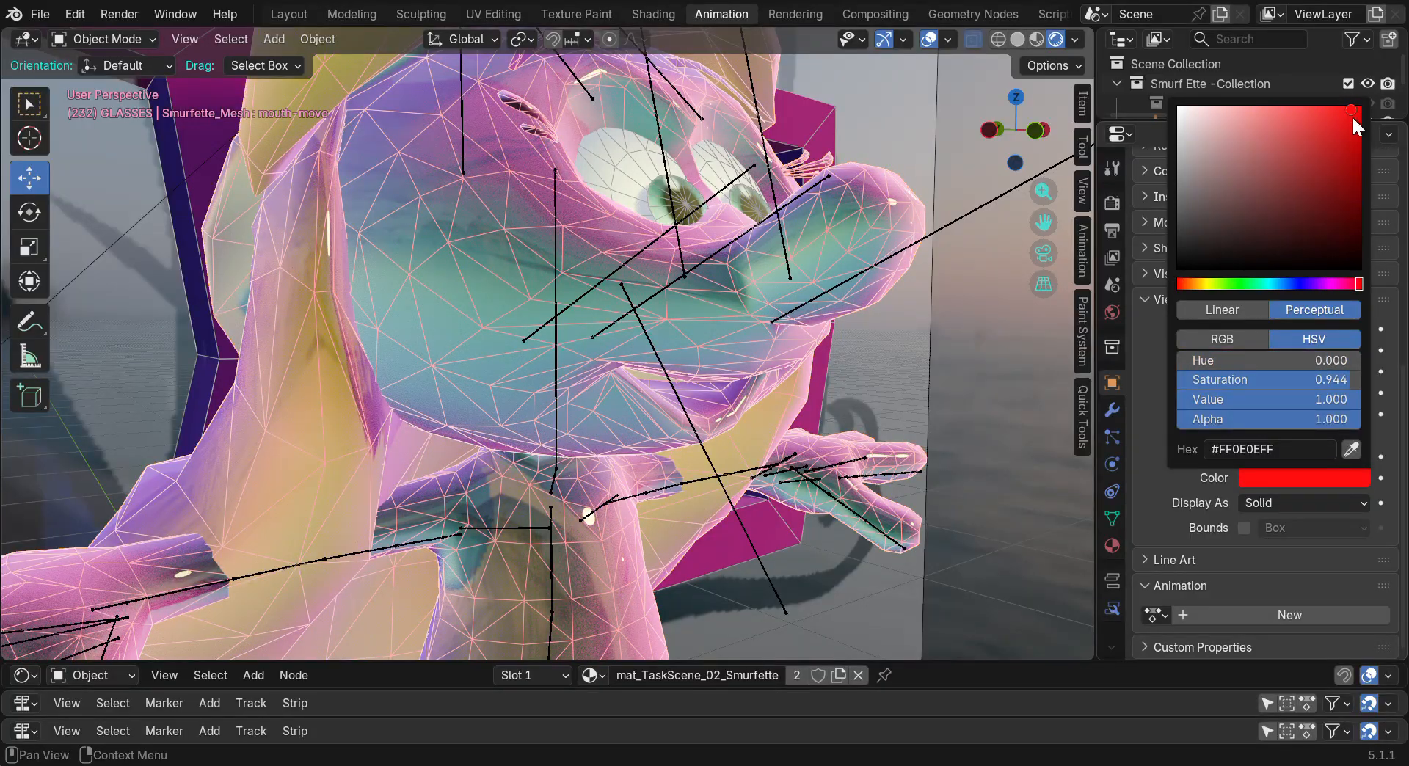
{"action": "mouse_move", "coordinate": [1353, 118]}
{"action": "left_mouse_down"}
{"action": "mouse_move", "coordinate": [1357, 266]}
{"action": "mouse_move", "coordinate": [1180, 266]}
{"action": "mouse_move", "coordinate": [1356, 266]}
{"action": "mouse_move", "coordinate": [1357, 109]}
{"action": "mouse_move", "coordinate": [1324, 112]}
{"action": "mouse_move", "coordinate": [1314, 147]}
{"action": "mouse_move", "coordinate": [1307, 111]}
{"action": "mouse_move", "coordinate": [1245, 110]}
{"action": "mouse_move", "coordinate": [1361, 108]}
{"action": "left_mouse_up"}
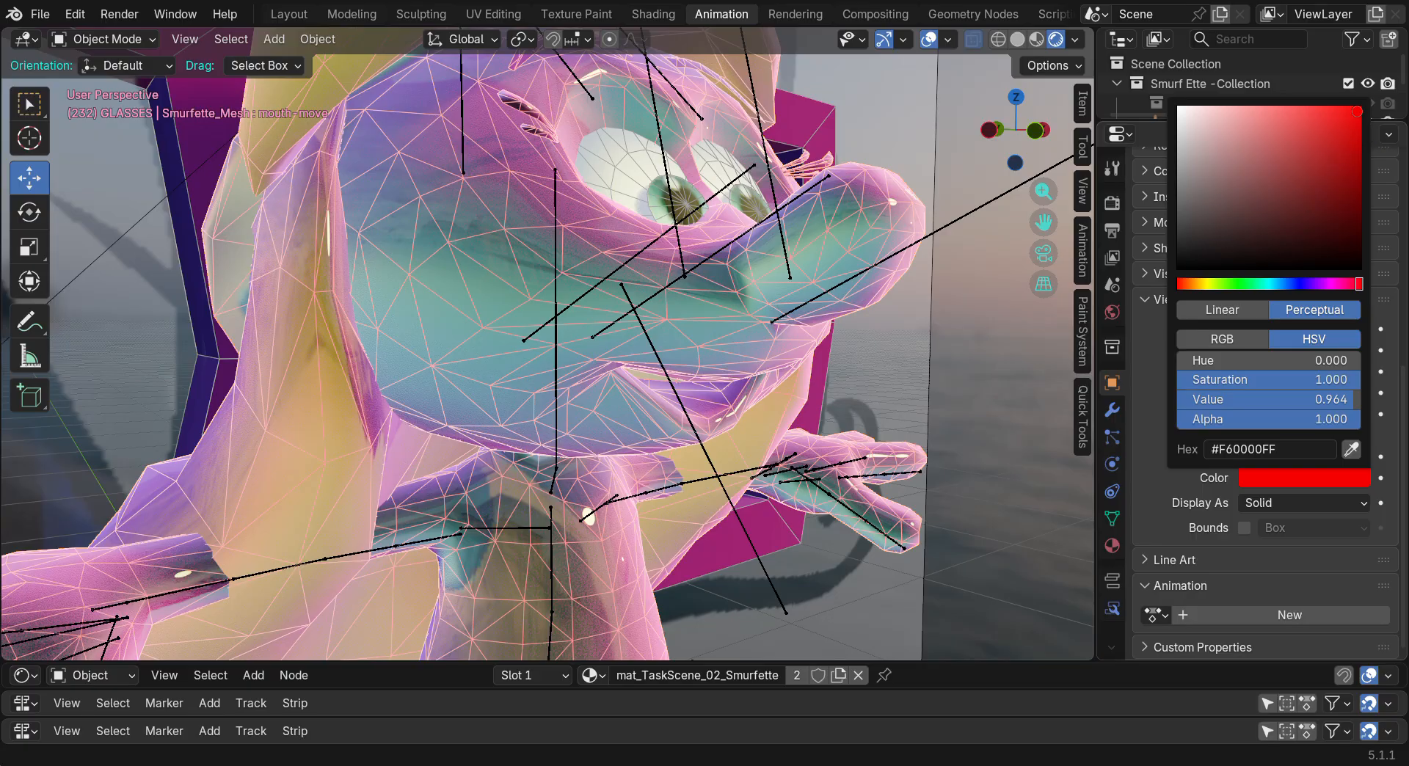
{"action": "left_click_drag", "start_coordinate": [1336, 152], "coordinate": [1322, 113]}
{"action": "left_click_drag", "start_coordinate": [1338, 284], "coordinate": [1231, 284]}
Examine the green wireframe on the whole character from the front, against the glasses frame and reference image
{"action": "scroll", "coordinate": [880, 252], "scroll_direction": "down", "scroll_amount": 5}
{"action": "middle_click_drag", "start_coordinate": [879, 252], "coordinate": [1050, 205]}
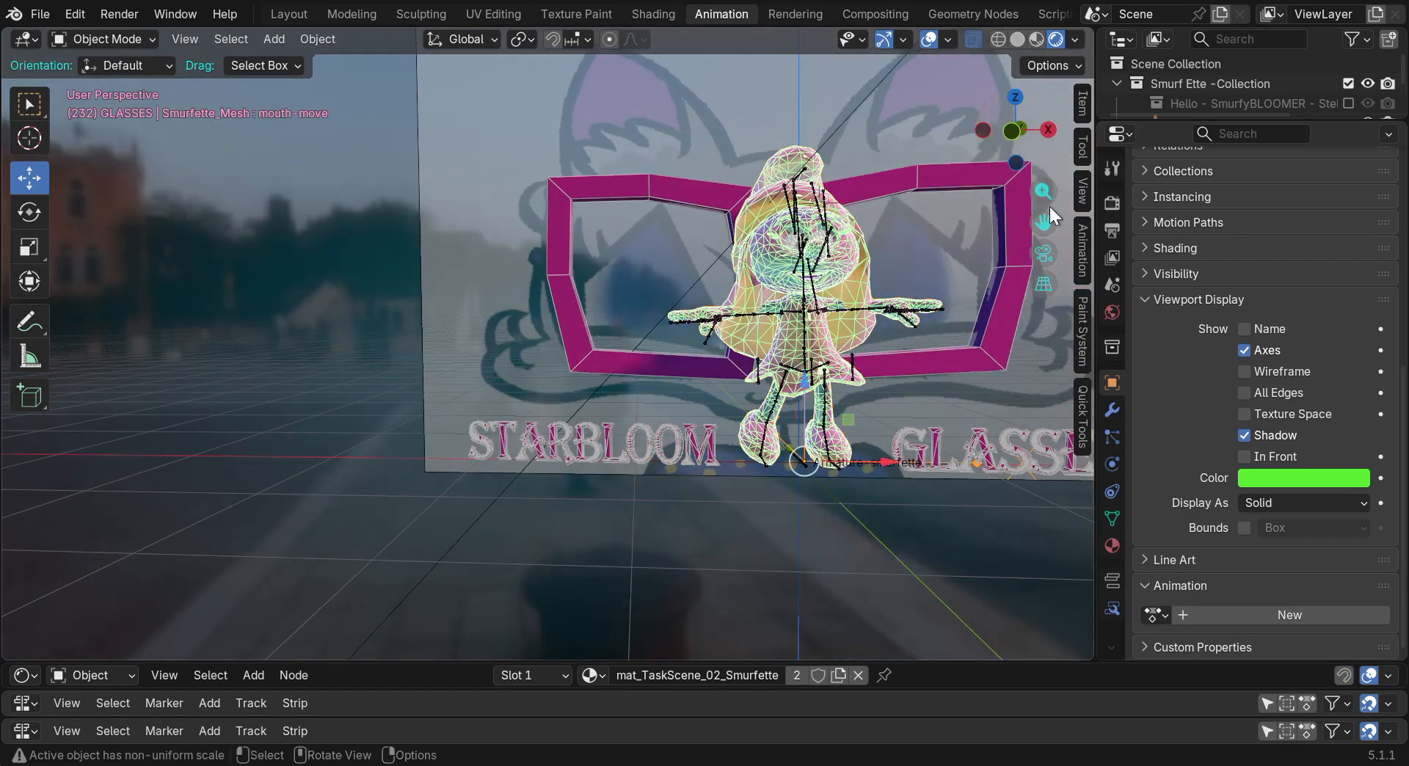
{"action": "scroll", "coordinate": [721, 367], "scroll_direction": "up", "scroll_amount": 5}
{"action": "scroll", "coordinate": [684, 371], "scroll_direction": "down", "scroll_amount": 2}
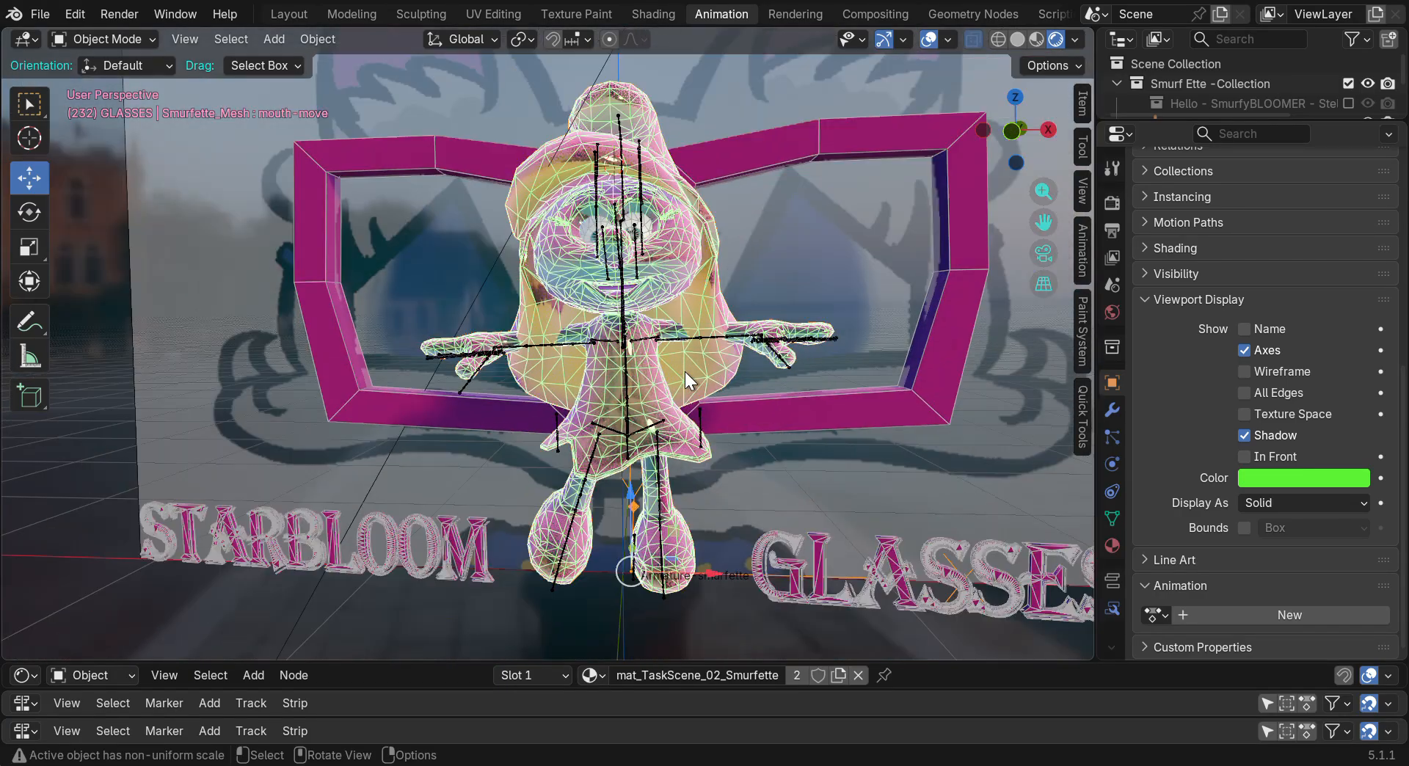
{"action": "scroll", "coordinate": [684, 371], "scroll_direction": "up", "scroll_amount": 4}
{"action": "scroll", "coordinate": [685, 371], "scroll_direction": "down", "scroll_amount": 6}
{"action": "scroll", "coordinate": [685, 371], "scroll_direction": "up", "scroll_amount": 1}
{"action": "scroll", "coordinate": [738, 407], "scroll_direction": "up", "scroll_amount": 4}
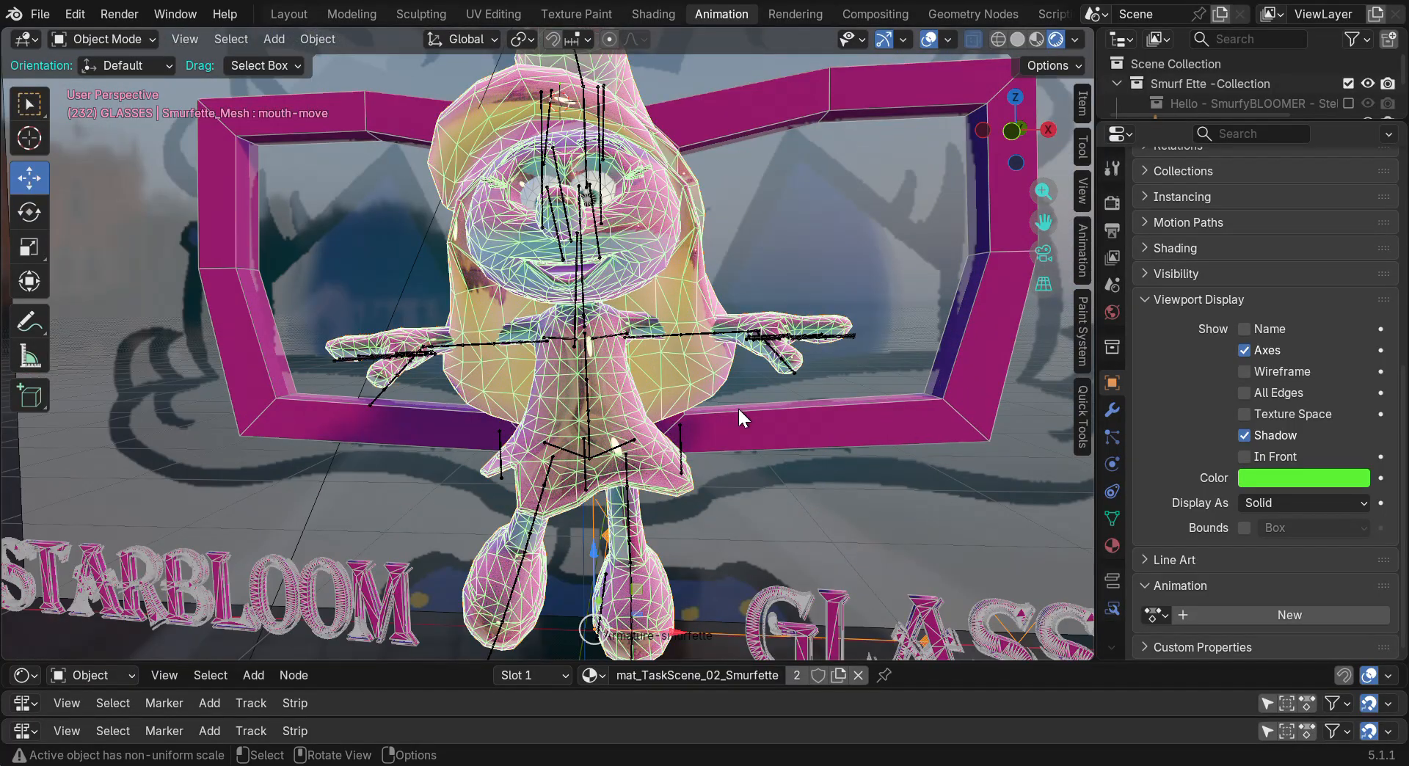
Set the viewport level of the Smurfette mesh's Subdivision modifier to 1
{"action": "left_click", "coordinate": [1113, 411]}
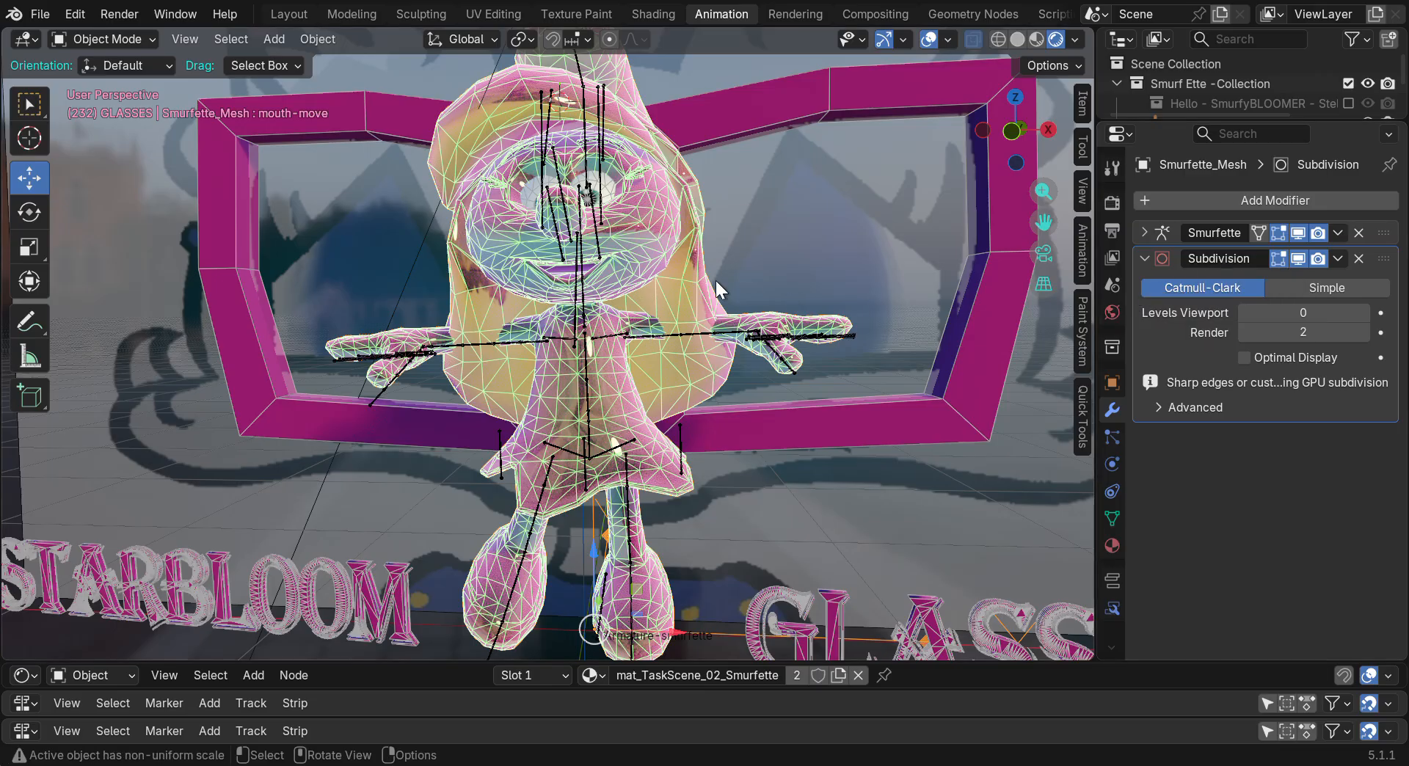
{"action": "scroll", "coordinate": [715, 281], "scroll_direction": "up", "scroll_amount": 4}
{"action": "scroll", "coordinate": [706, 276], "scroll_direction": "down", "scroll_amount": 5}
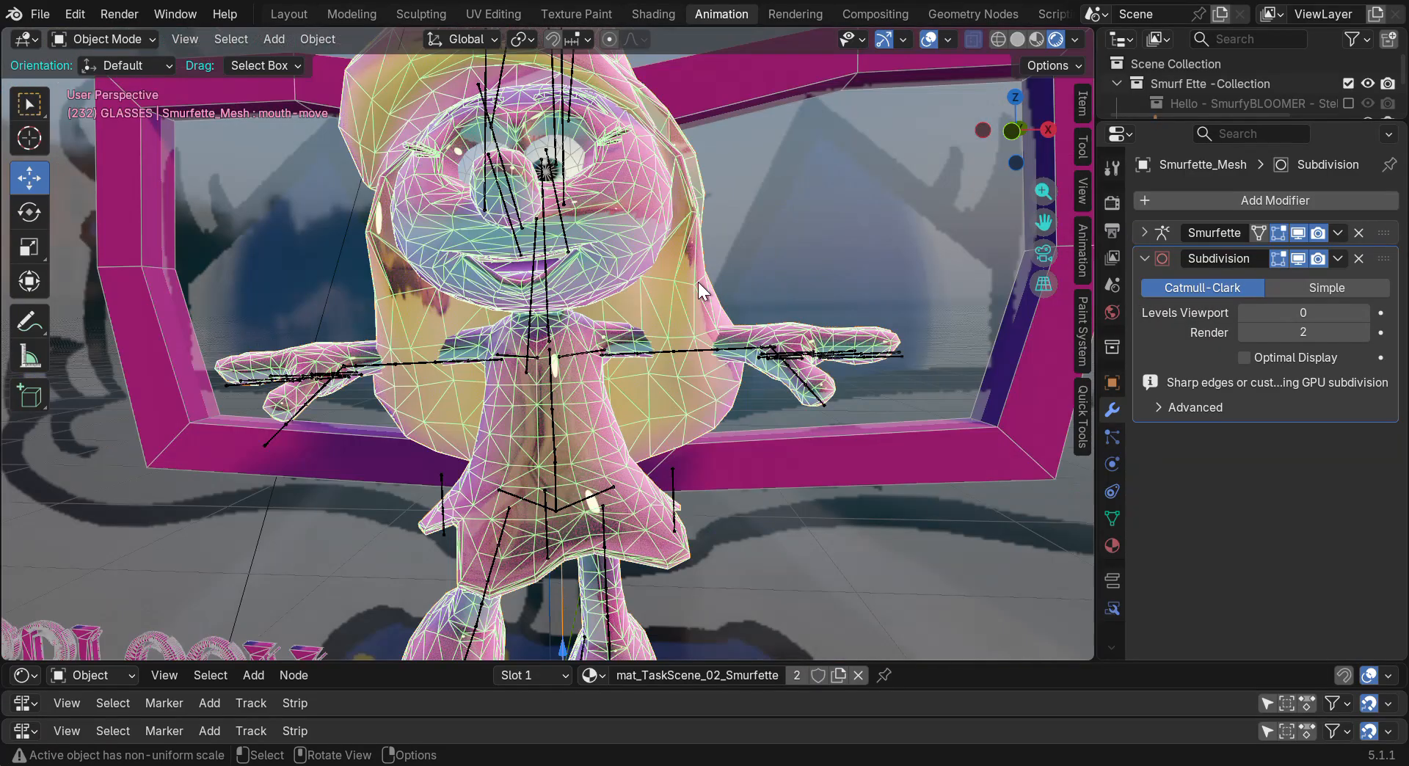
{"action": "scroll", "coordinate": [398, 342], "scroll_direction": "up", "scroll_amount": 3}
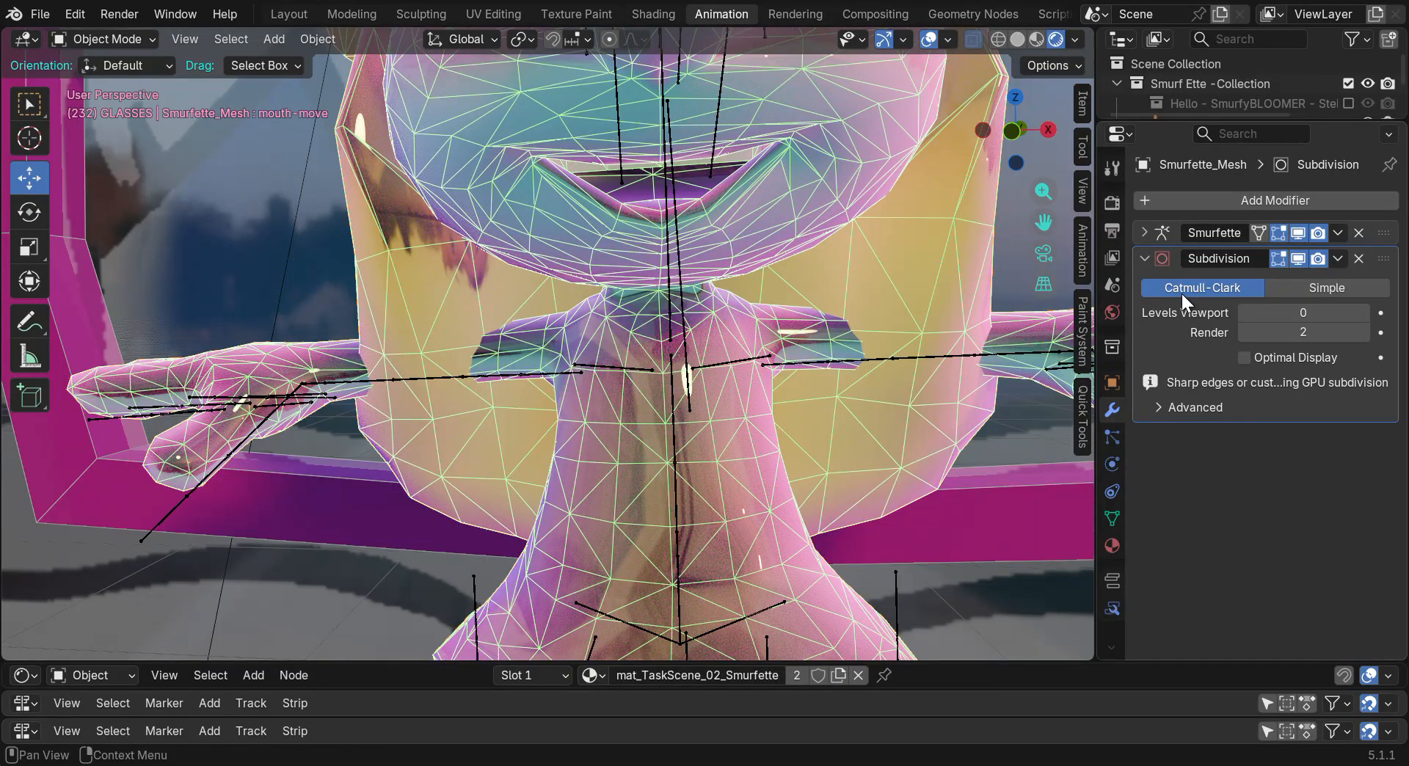
{"action": "left_click", "coordinate": [1365, 312]}
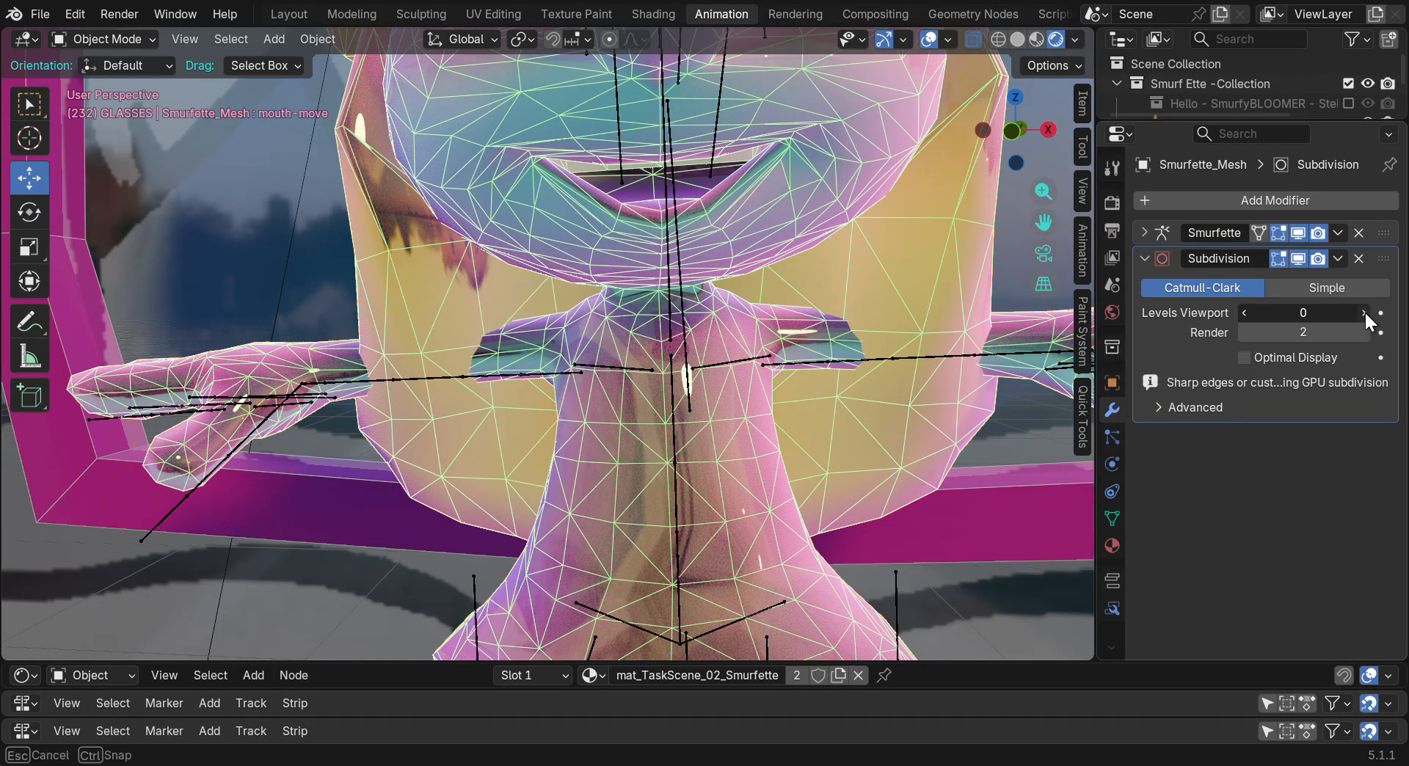
{"action": "left_click", "coordinate": [1365, 313]}
Examine the subdivided wireframe on the character's dress, face, hat and hands from the front and above
{"action": "scroll", "coordinate": [974, 190], "scroll_direction": "down", "scroll_amount": 5}
{"action": "scroll", "coordinate": [975, 191], "scroll_direction": "up", "scroll_amount": 3}
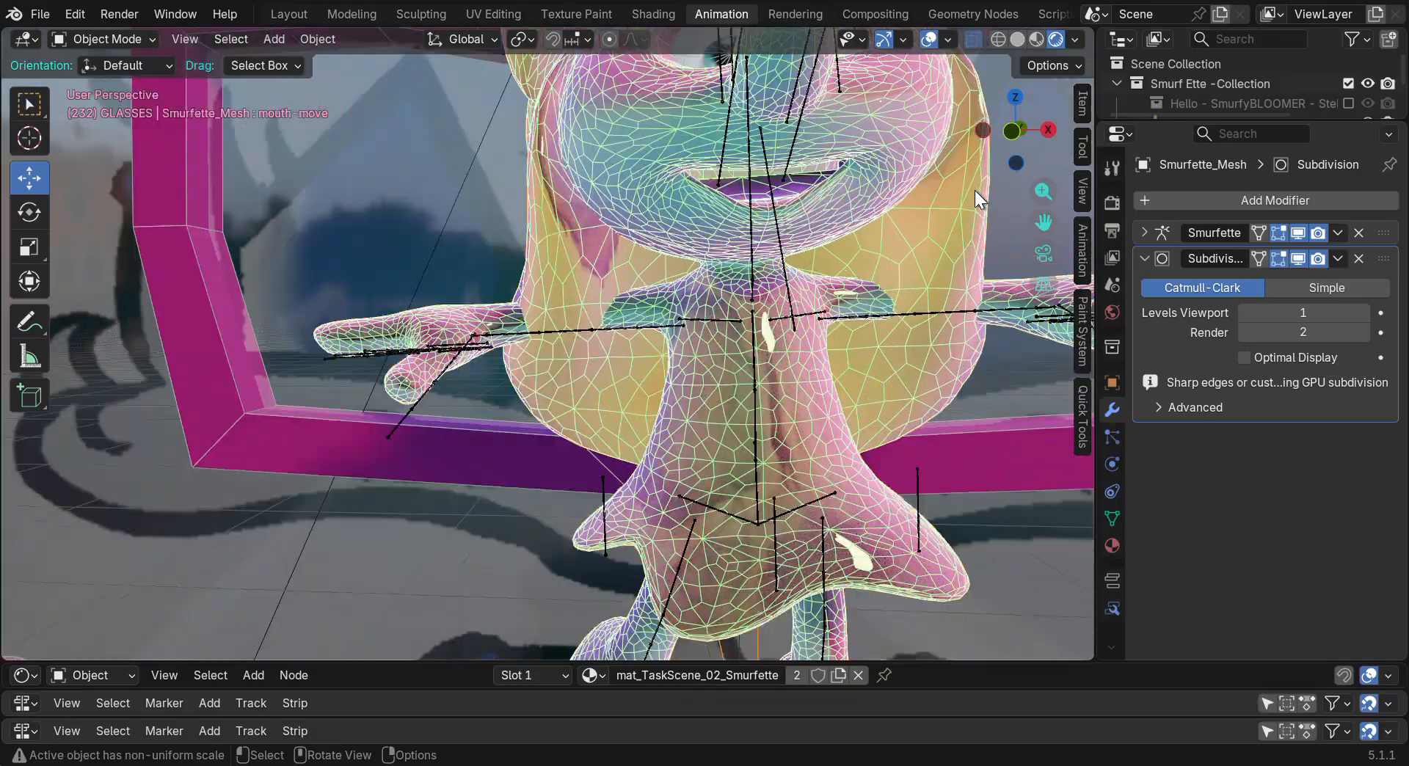
{"action": "scroll", "coordinate": [976, 187], "scroll_direction": "up", "scroll_amount": 2}
{"action": "mouse_move", "coordinate": [1024, 129]}
{"action": "left_mouse_down"}
{"action": "mouse_move", "coordinate": [990, 157]}
{"action": "mouse_move", "coordinate": [1016, 121]}
{"action": "mouse_move", "coordinate": [958, 103]}
{"action": "mouse_move", "coordinate": [1075, 117]}
{"action": "mouse_move", "coordinate": [1005, 145]}
{"action": "mouse_move", "coordinate": [1020, 141]}
{"action": "left_mouse_up"}
{"action": "scroll", "coordinate": [961, 218], "scroll_direction": "down", "scroll_amount": 2}
{"action": "left_click_drag", "start_coordinate": [1044, 223], "coordinate": [814, 426]}
{"action": "scroll", "coordinate": [516, 408], "scroll_direction": "up", "scroll_amount": 6}
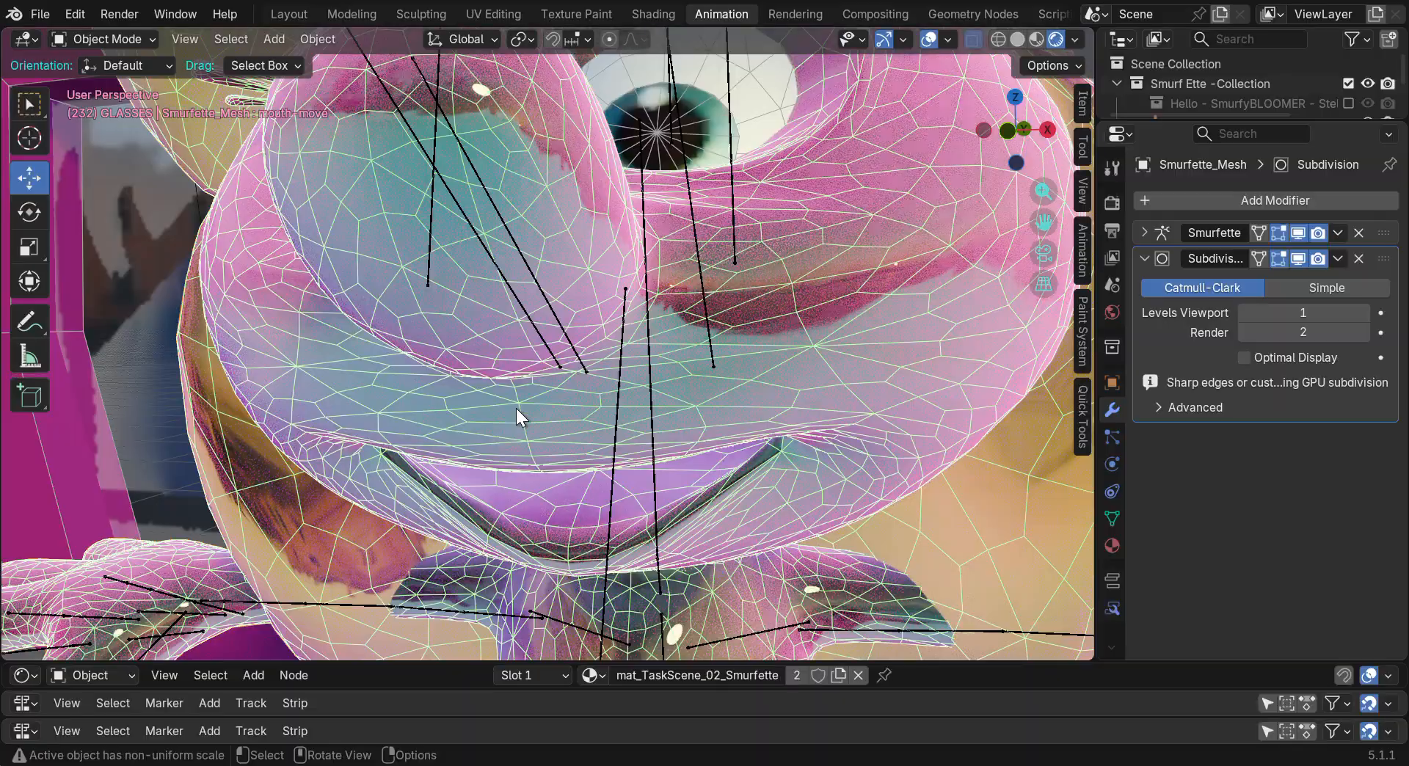
{"action": "scroll", "coordinate": [516, 408], "scroll_direction": "down", "scroll_amount": 4}
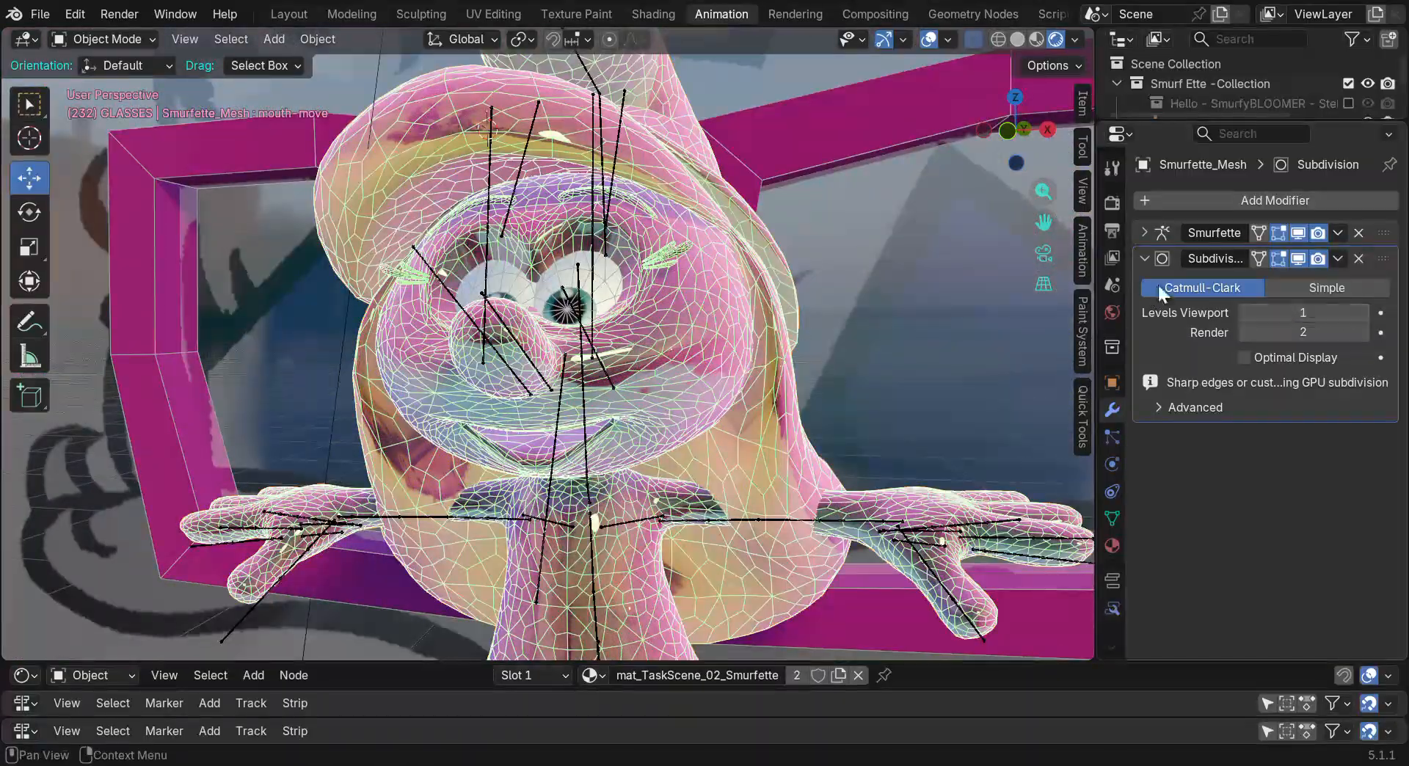
{"action": "left_click_drag", "start_coordinate": [1015, 129], "coordinate": [1013, 162]}
{"action": "left_click_drag", "start_coordinate": [1043, 221], "coordinate": [1071, 285]}
{"action": "mouse_move", "coordinate": [986, 132]}
{"action": "left_mouse_down"}
{"action": "mouse_move", "coordinate": [1092, 136]}
{"action": "mouse_move", "coordinate": [978, 110]}
{"action": "mouse_move", "coordinate": [987, 156]}
{"action": "left_mouse_up"}
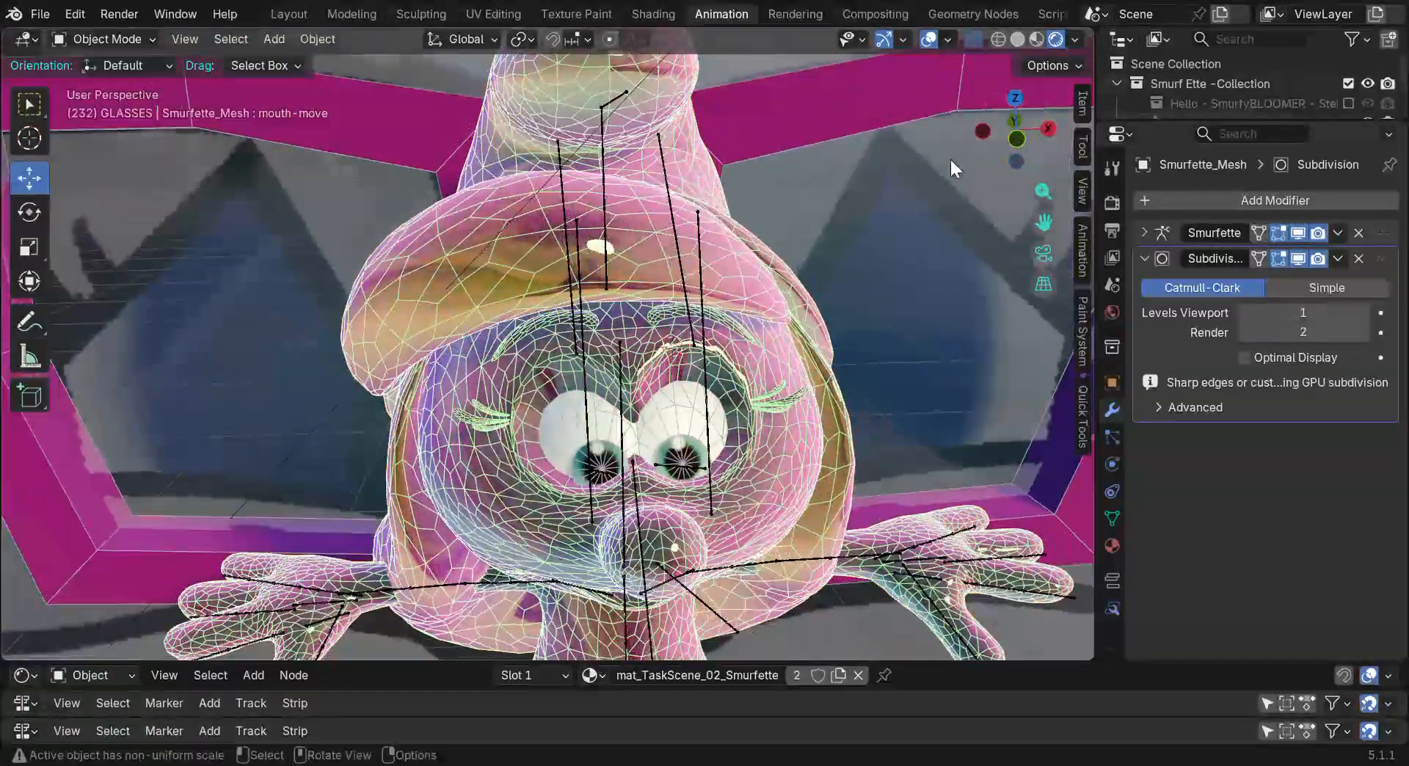
{"action": "scroll", "coordinate": [496, 239], "scroll_direction": "down", "scroll_amount": 3}
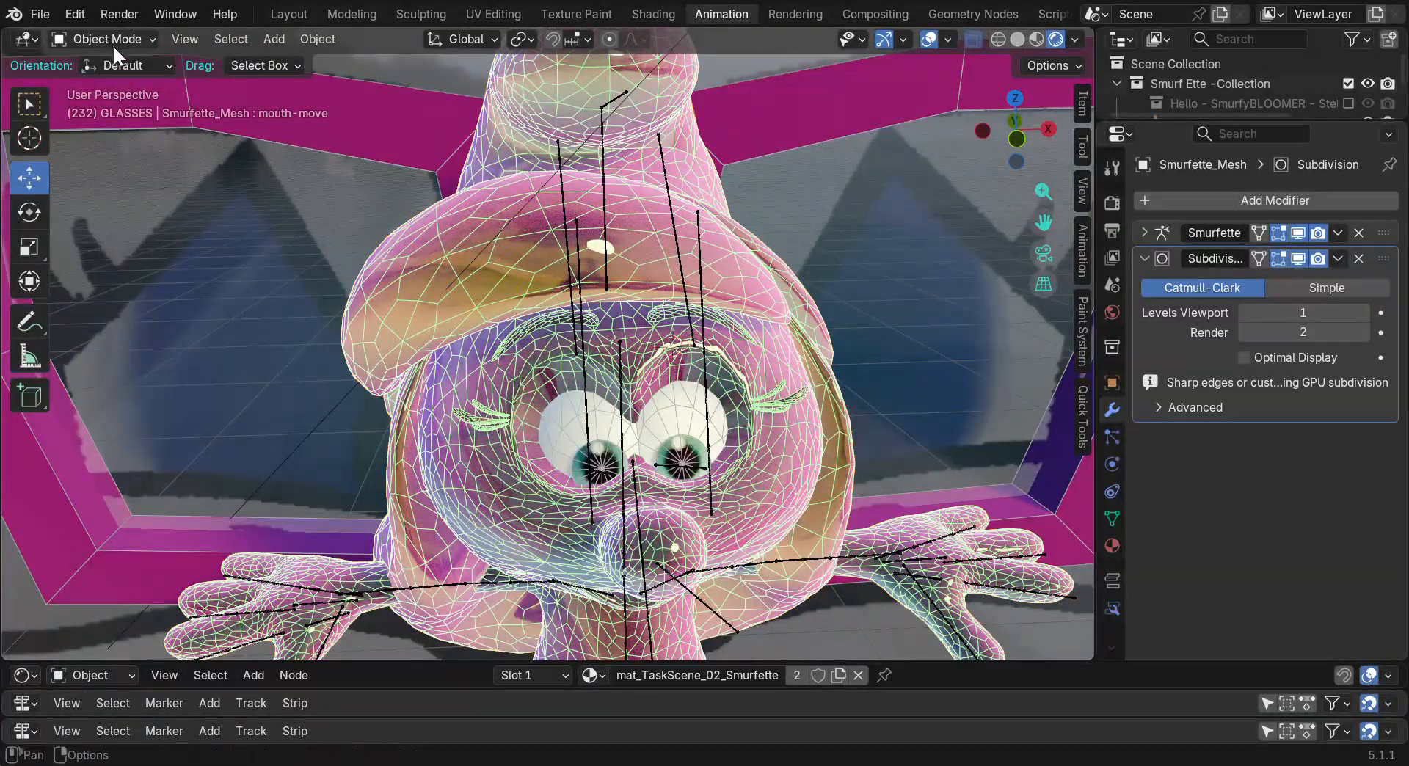
Select the reference image and view the green wireframe on the deselected Smurfette mesh from a lower angle
{"action": "scroll", "coordinate": [496, 254], "scroll_direction": "down", "scroll_amount": 1}
{"action": "scroll", "coordinate": [506, 279], "scroll_direction": "up", "scroll_amount": 5}
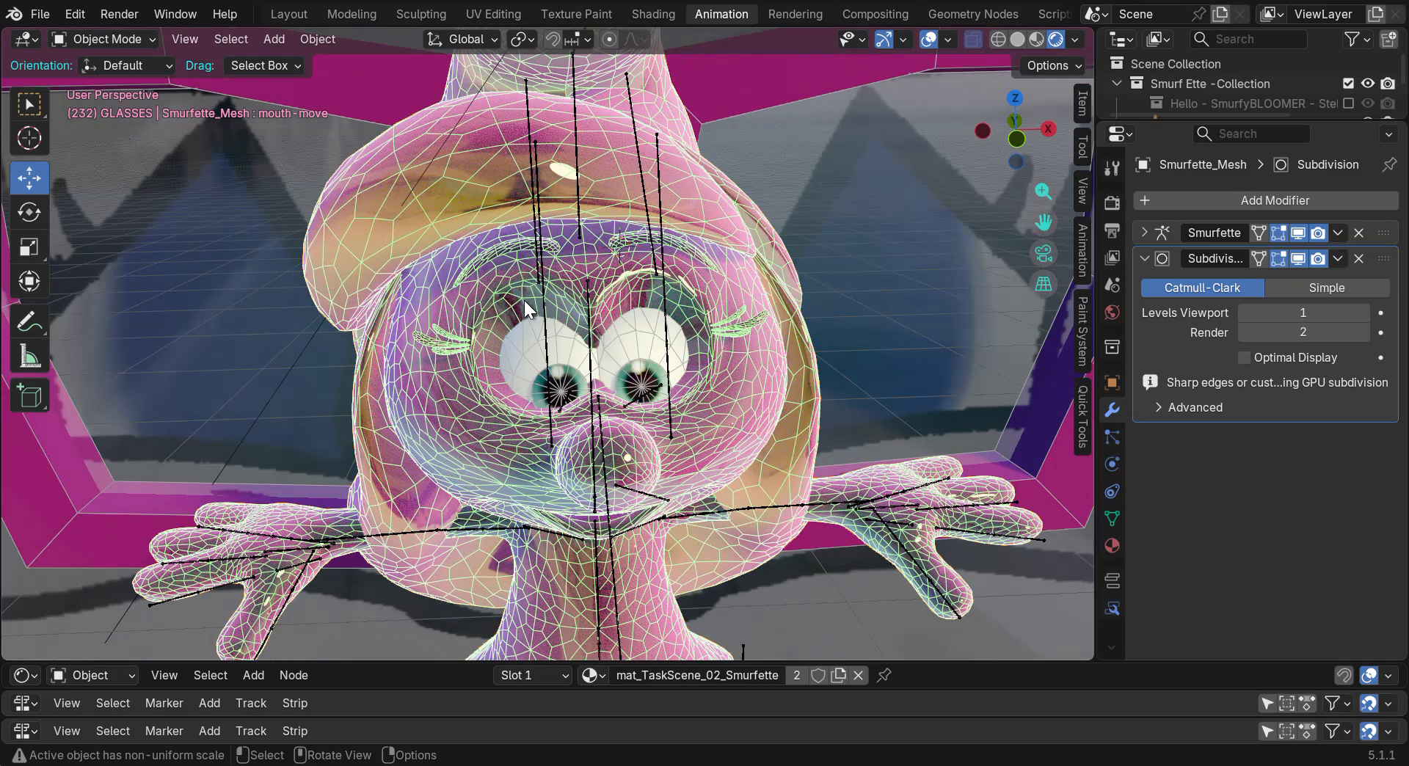
{"action": "left_click", "coordinate": [251, 273]}
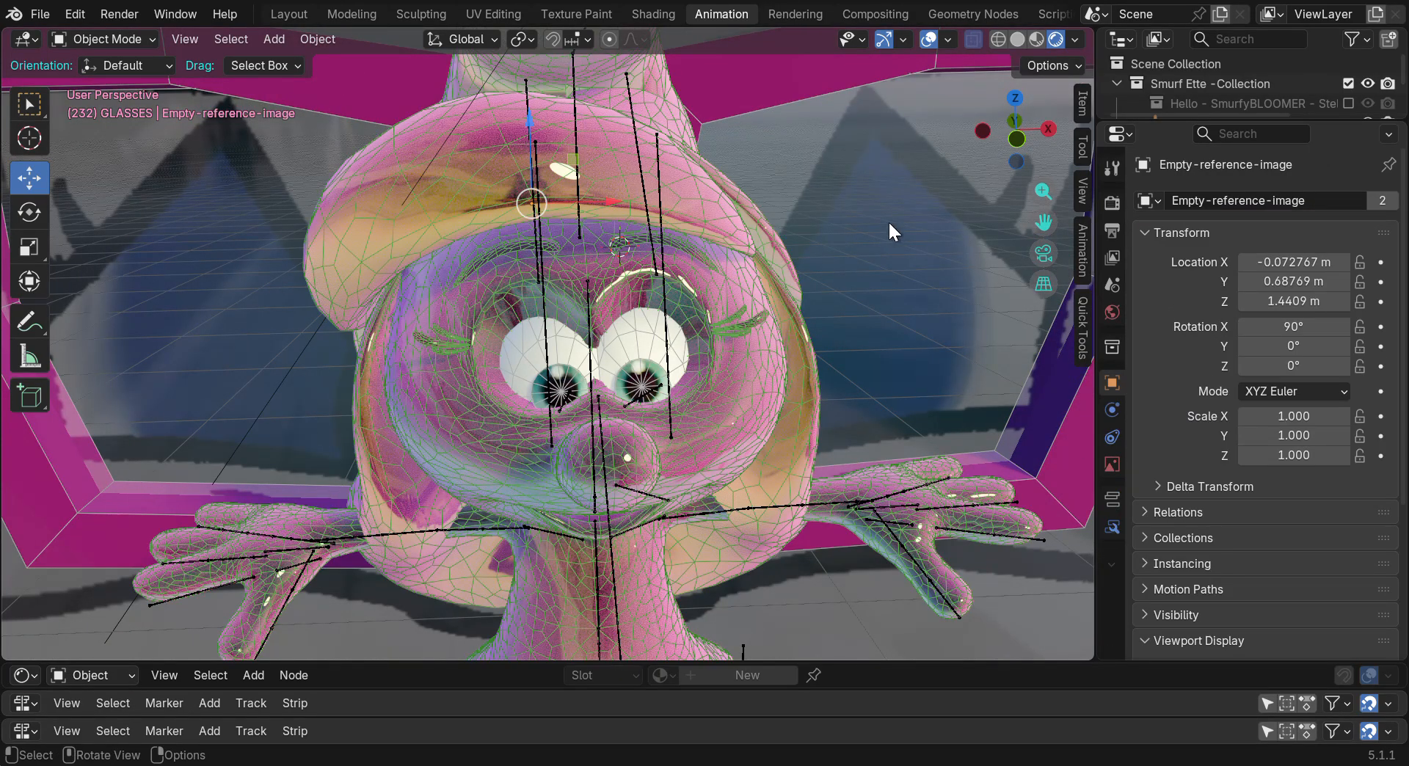
{"action": "left_click_drag", "start_coordinate": [1015, 137], "coordinate": [1019, 110]}
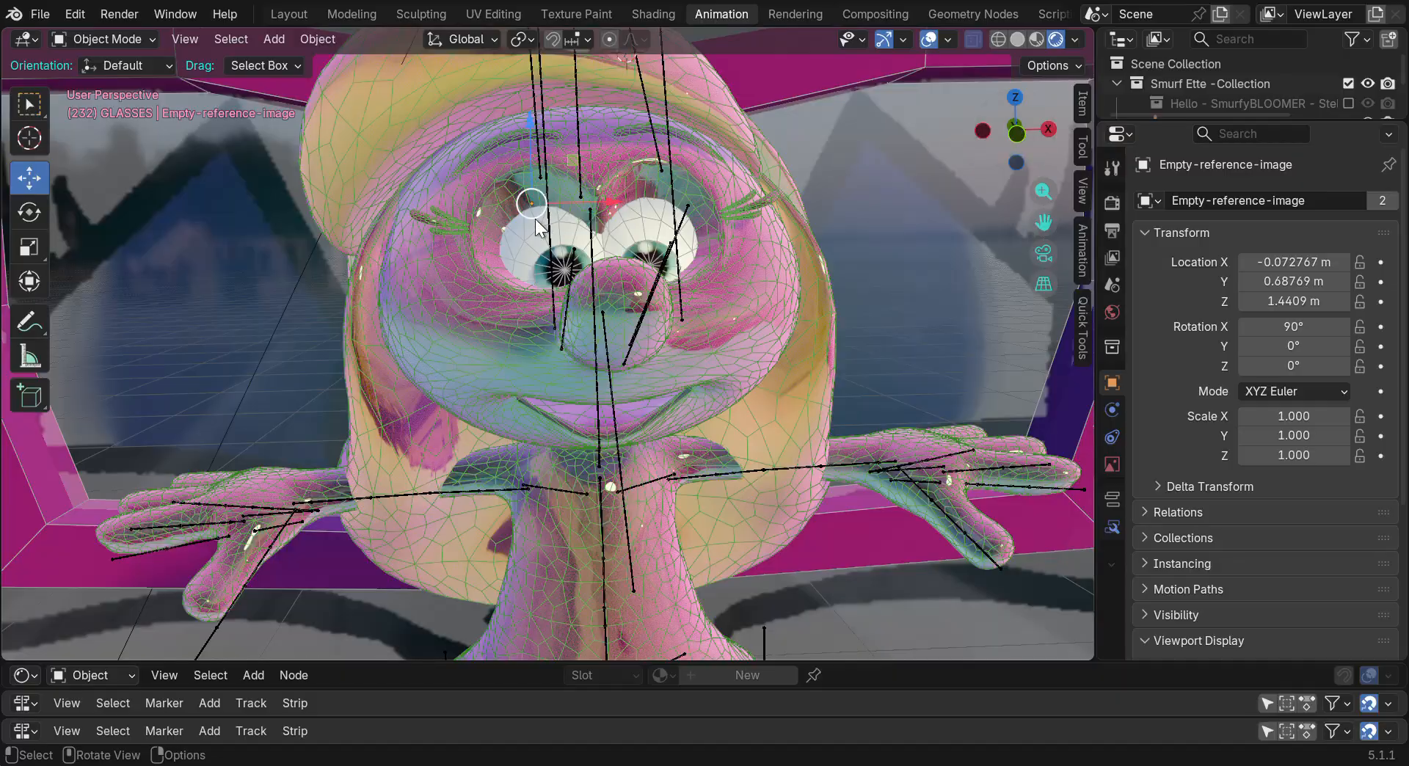
Select the Smurfette mesh and switch it to Edit Mode
{"action": "left_click", "coordinate": [445, 319]}
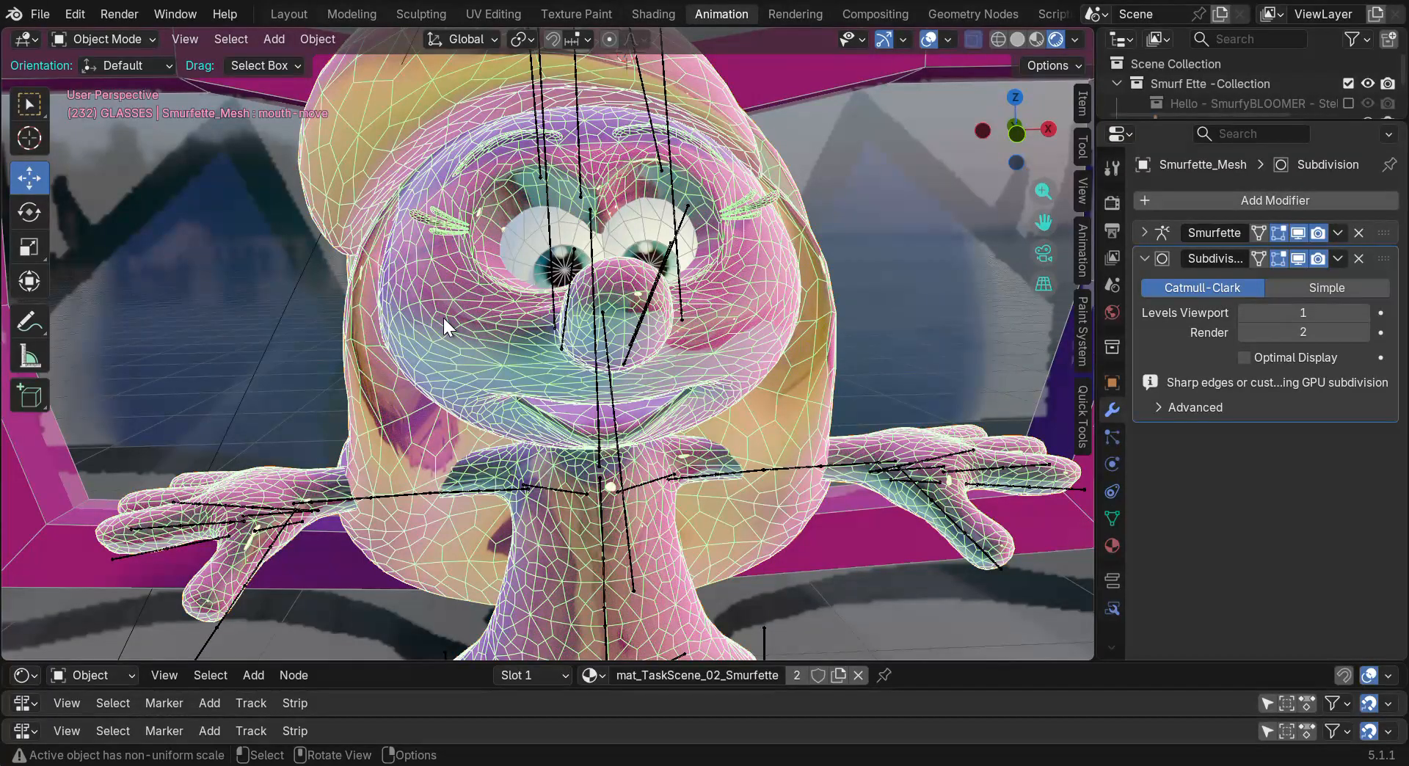
{"action": "left_click", "coordinate": [91, 38]}
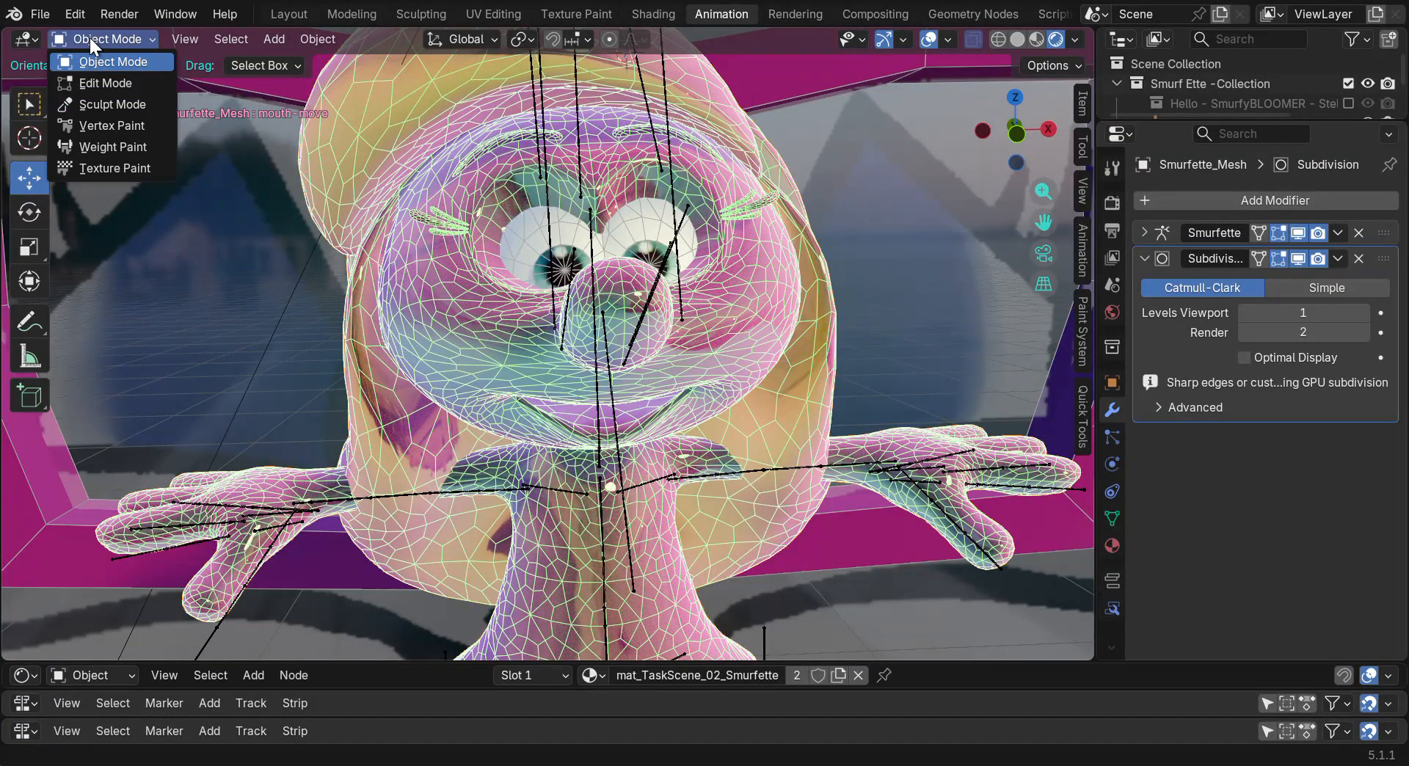
{"action": "left_click", "coordinate": [89, 83]}
Try to select the linked geometry of Smurfette's hat from its side, and clear the selection
{"action": "left_click_drag", "start_coordinate": [1040, 224], "coordinate": [1073, 457]}
{"action": "left_click_drag", "start_coordinate": [1011, 141], "coordinate": [1048, 143]}
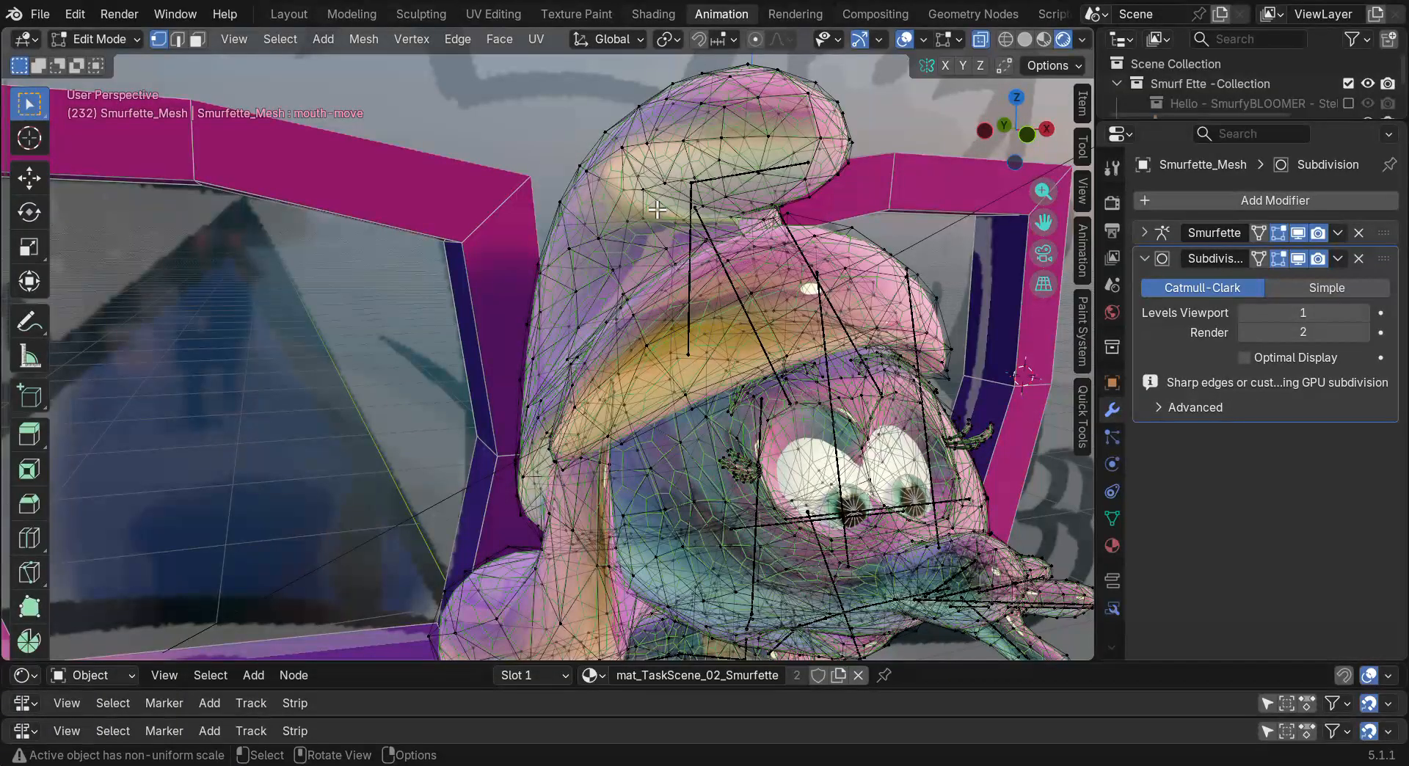
{"action": "key", "text": "l"}
{"action": "left_click_drag", "start_coordinate": [1017, 140], "coordinate": [929, 144]}
{"action": "key", "text": "l"}
{"action": "left_click", "coordinate": [703, 177]}
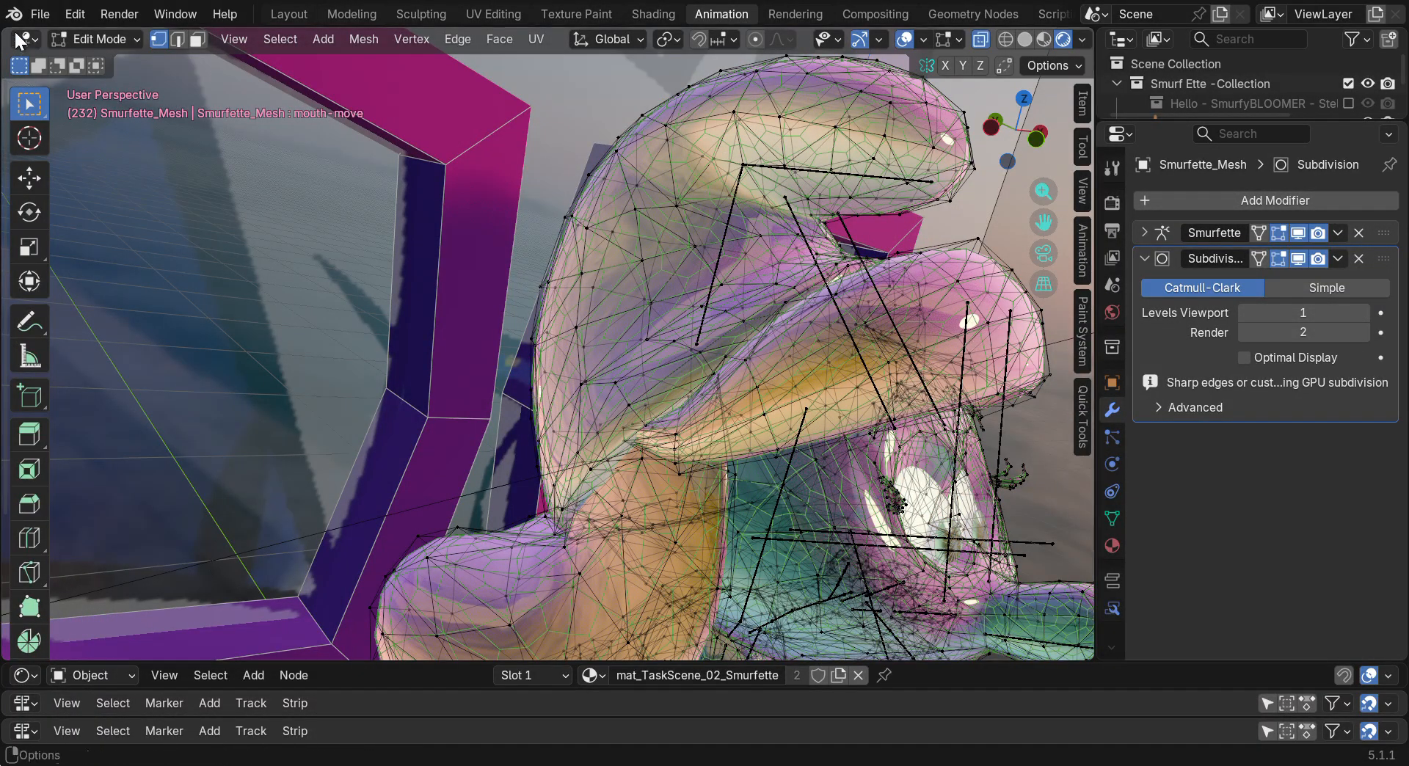
Split the 3D viewport into two side-by-side areas and turn the new one into a UV Editor
{"action": "left_click_drag", "start_coordinate": [4, 29], "coordinate": [482, 123]}
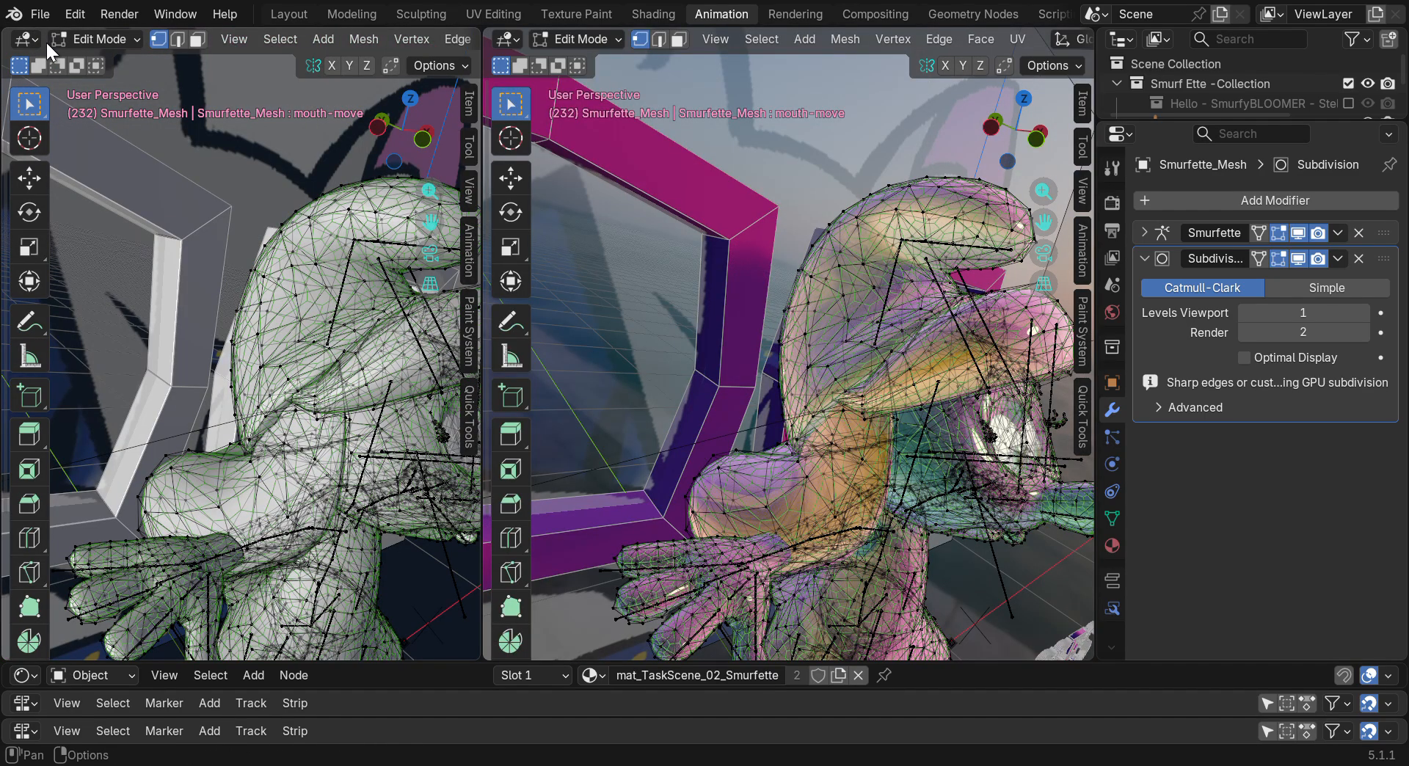
{"action": "left_click", "coordinate": [33, 38]}
{"action": "left_click", "coordinate": [50, 133]}
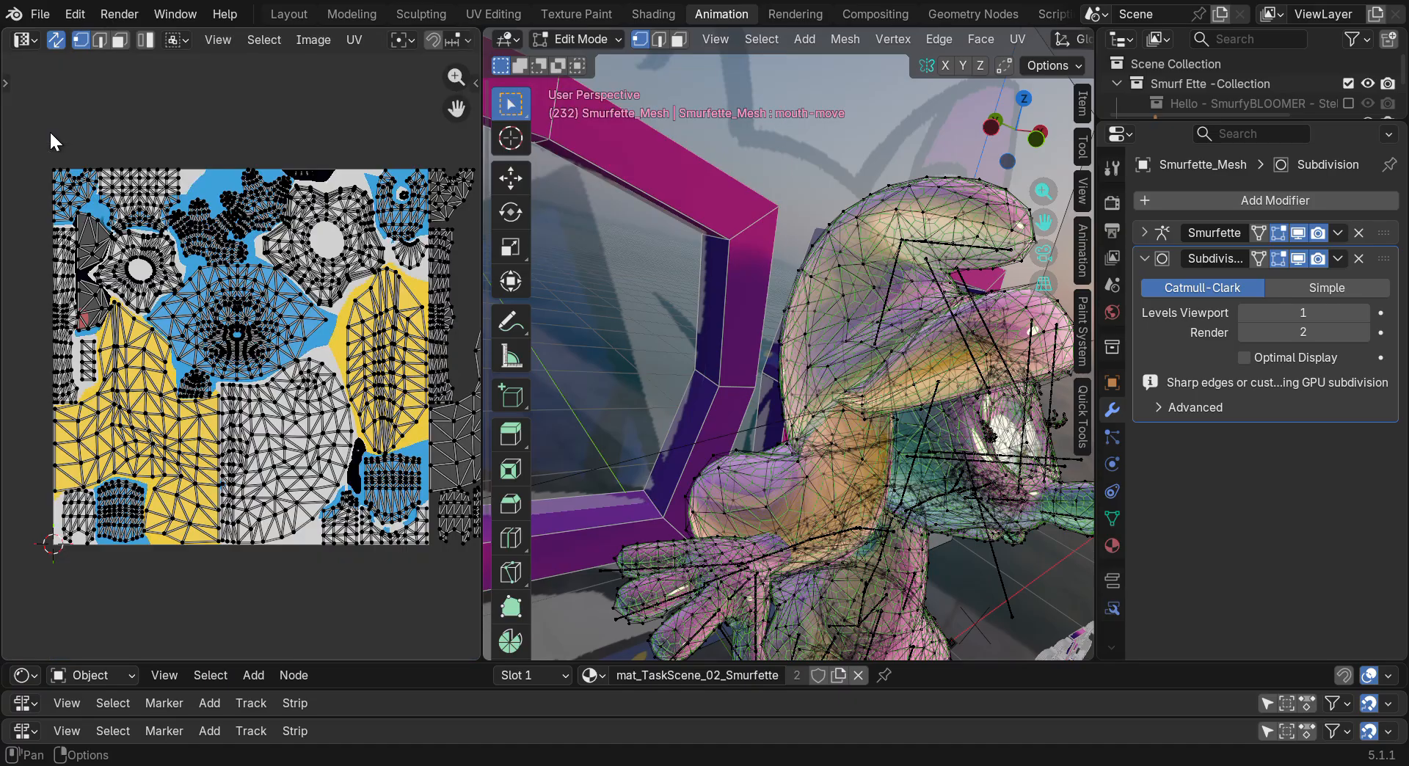
{"action": "scroll", "coordinate": [292, 478], "scroll_direction": "up", "scroll_amount": 6}
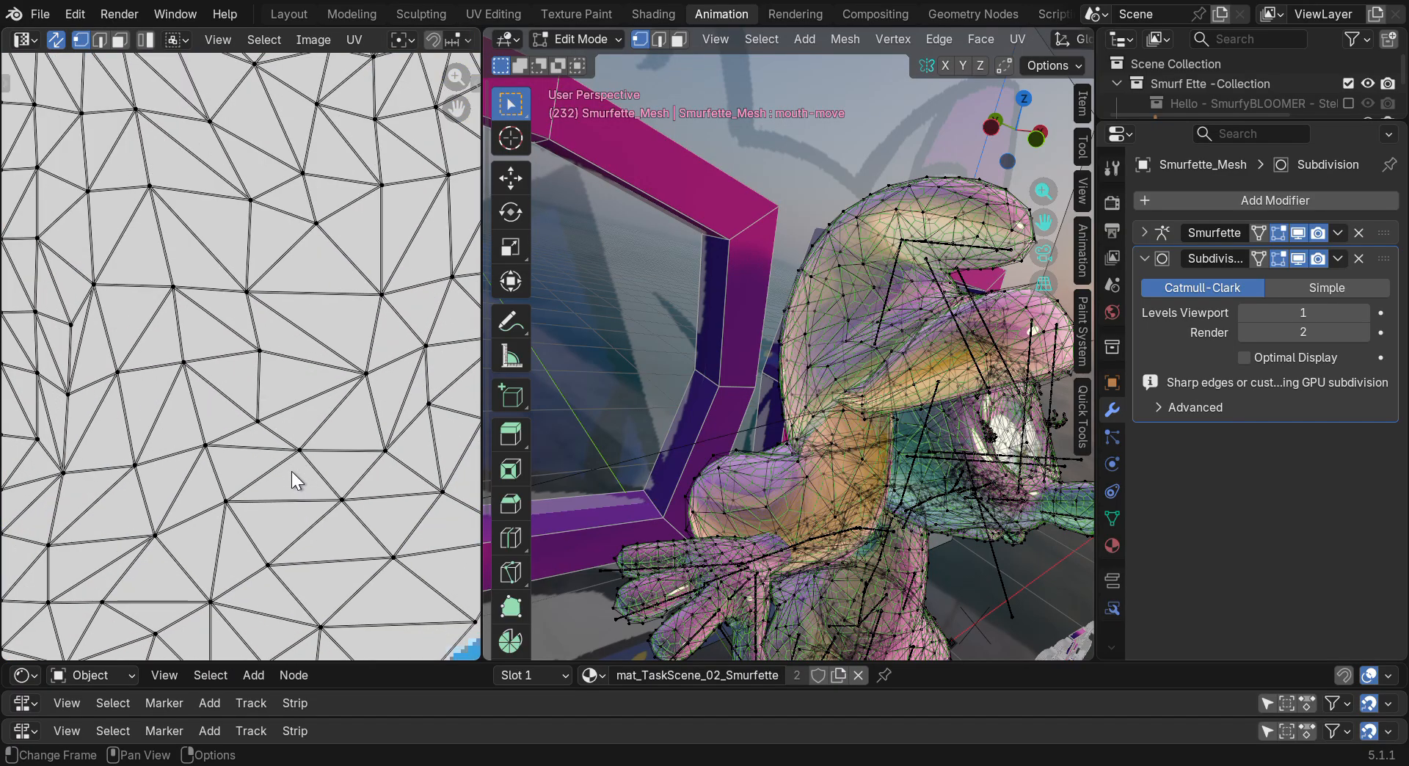
{"action": "scroll", "coordinate": [292, 479], "scroll_direction": "down", "scroll_amount": 5}
Examine the character's head from the front and the large white hat island in the UV layout
{"action": "left_click_drag", "start_coordinate": [1037, 157], "coordinate": [1015, 186]}
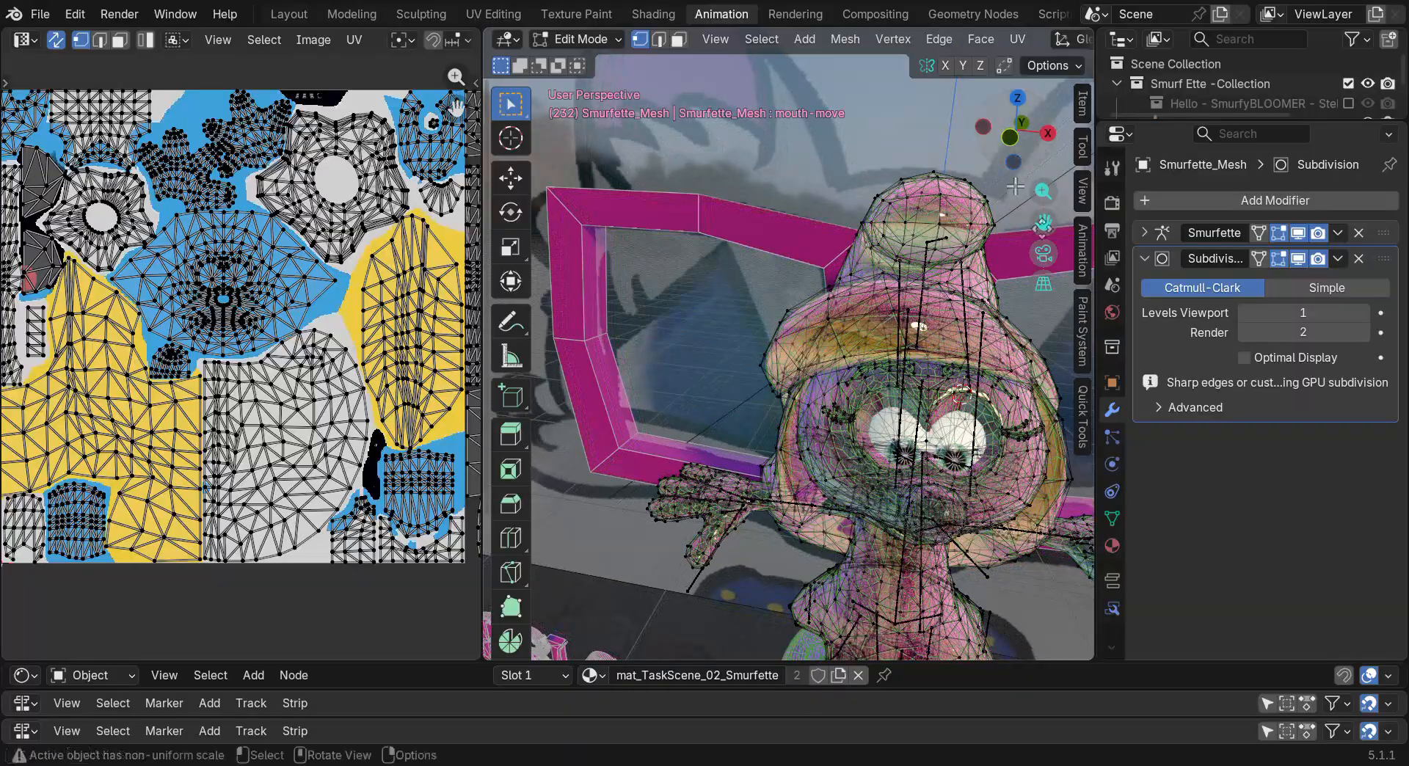
{"action": "left_click_drag", "start_coordinate": [1096, 246], "coordinate": [1265, 246]}
{"action": "left_click_drag", "start_coordinate": [1213, 222], "coordinate": [980, 92]}
{"action": "left_click_drag", "start_coordinate": [1187, 132], "coordinate": [1217, 120]}
{"action": "scroll", "coordinate": [810, 338], "scroll_direction": "up", "scroll_amount": 5}
{"action": "scroll", "coordinate": [810, 338], "scroll_direction": "down", "scroll_amount": 3}
{"action": "left_click_drag", "start_coordinate": [1266, 330], "coordinate": [1085, 337]}
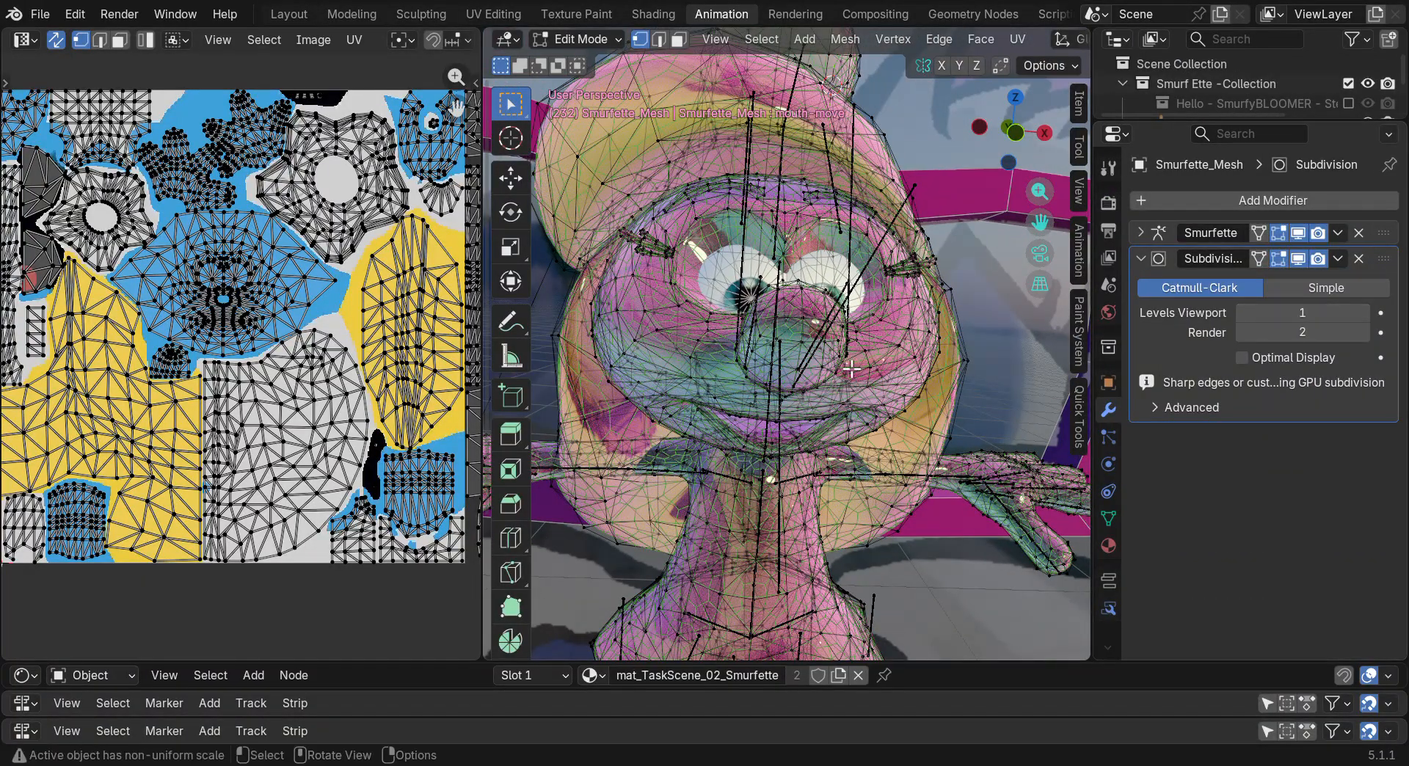
{"action": "scroll", "coordinate": [370, 455], "scroll_direction": "up", "scroll_amount": 1}
{"action": "scroll", "coordinate": [371, 452], "scroll_direction": "up", "scroll_amount": 1}
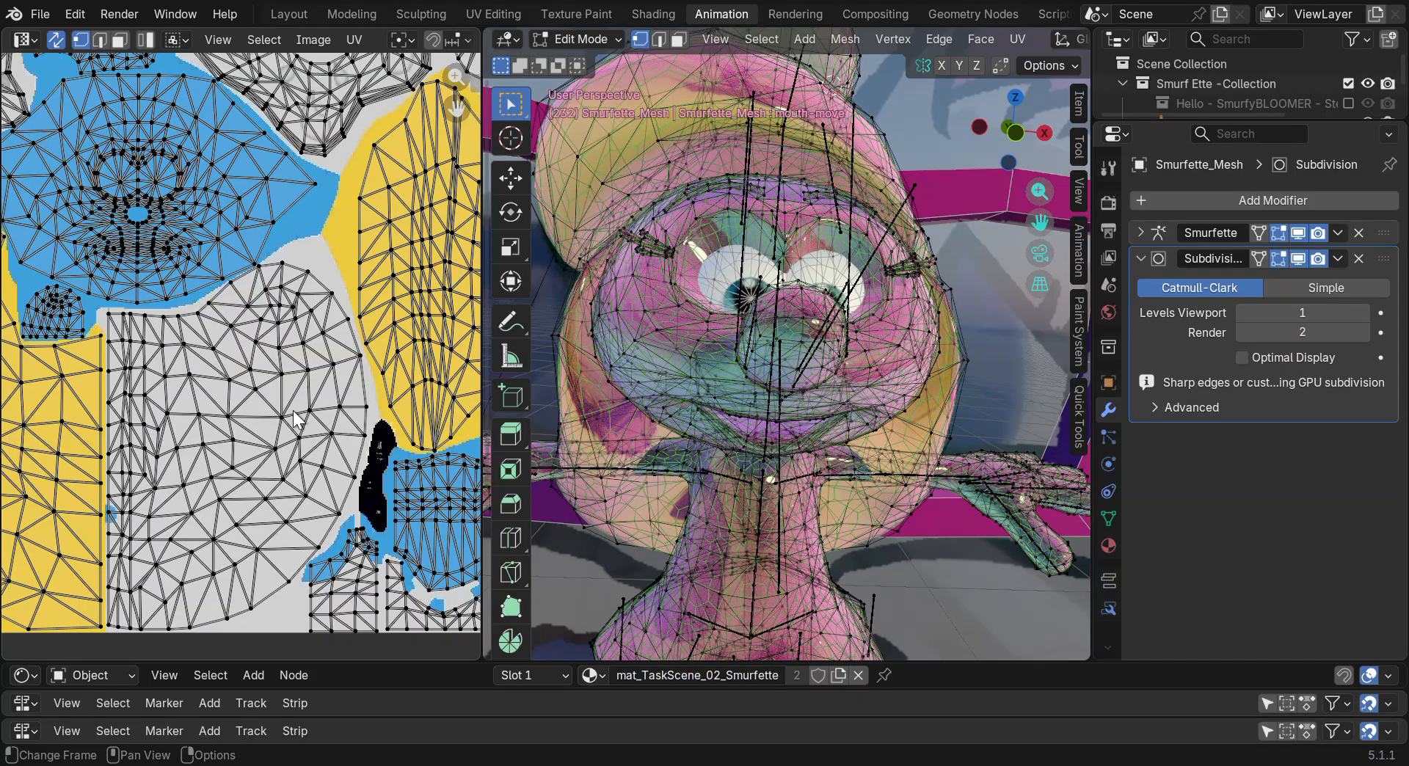
{"action": "scroll", "coordinate": [367, 404], "scroll_direction": "down", "scroll_amount": 2}
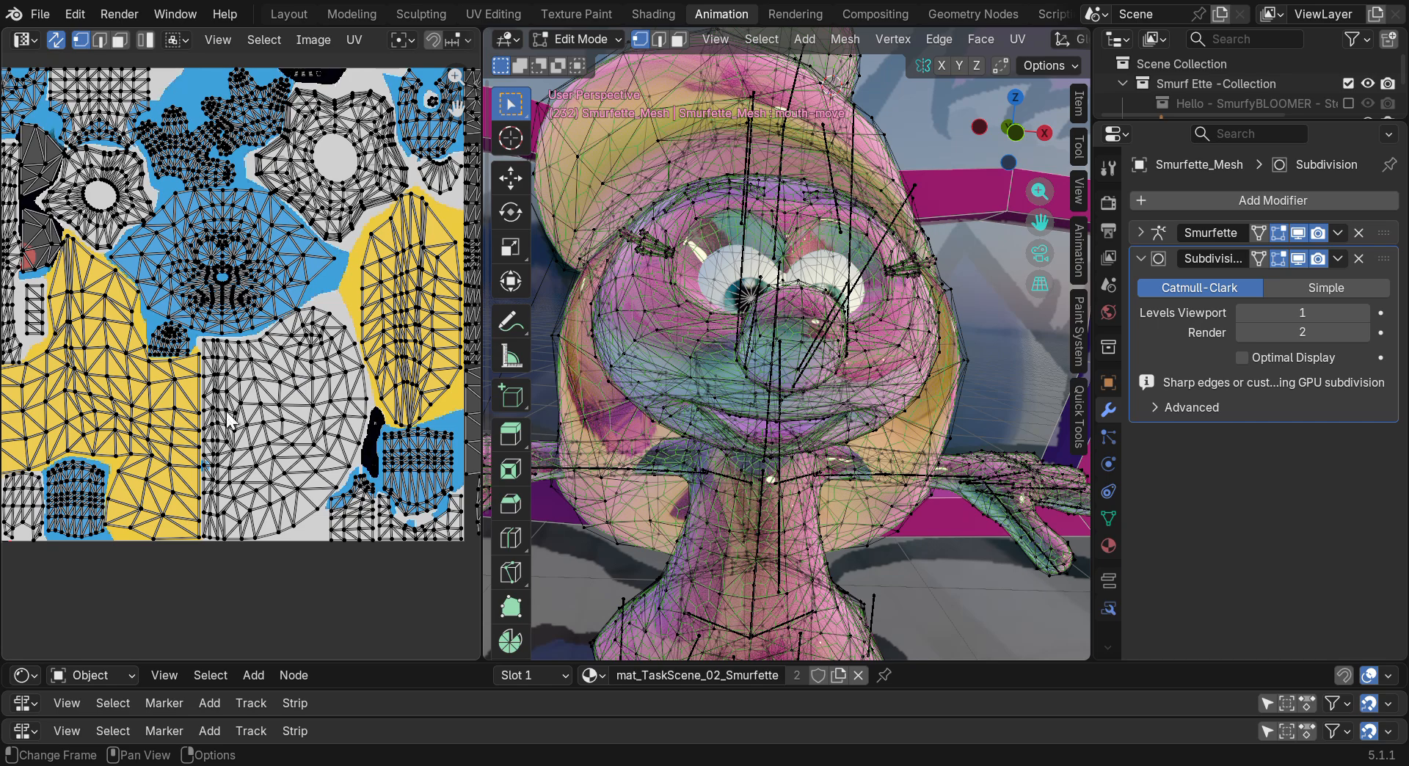
{"action": "scroll", "coordinate": [311, 430], "scroll_direction": "up", "scroll_amount": 5}
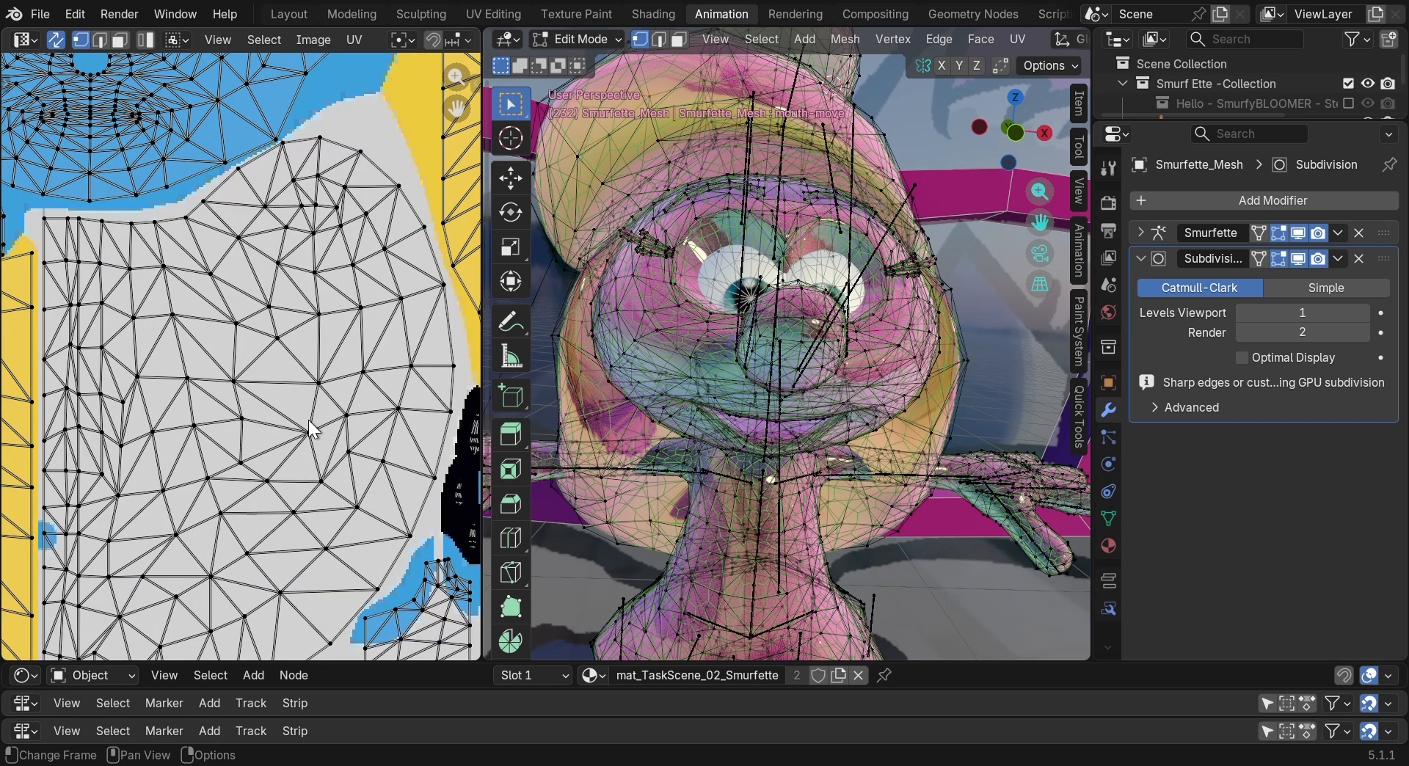
{"action": "scroll", "coordinate": [223, 396], "scroll_direction": "down", "scroll_amount": 1}
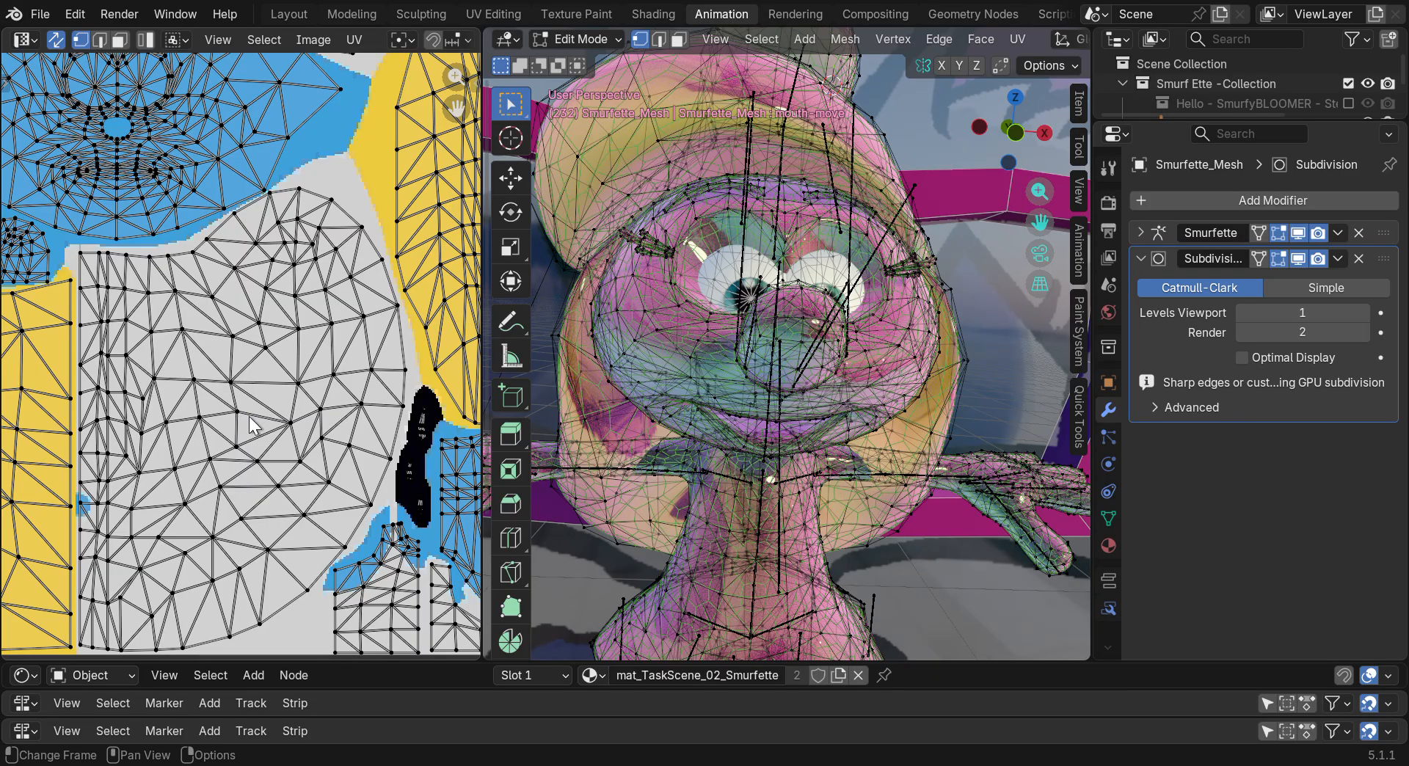
Select the whole white hat island on the texture in the UV layout and hide that part of the mesh
{"action": "key", "text": "l"}
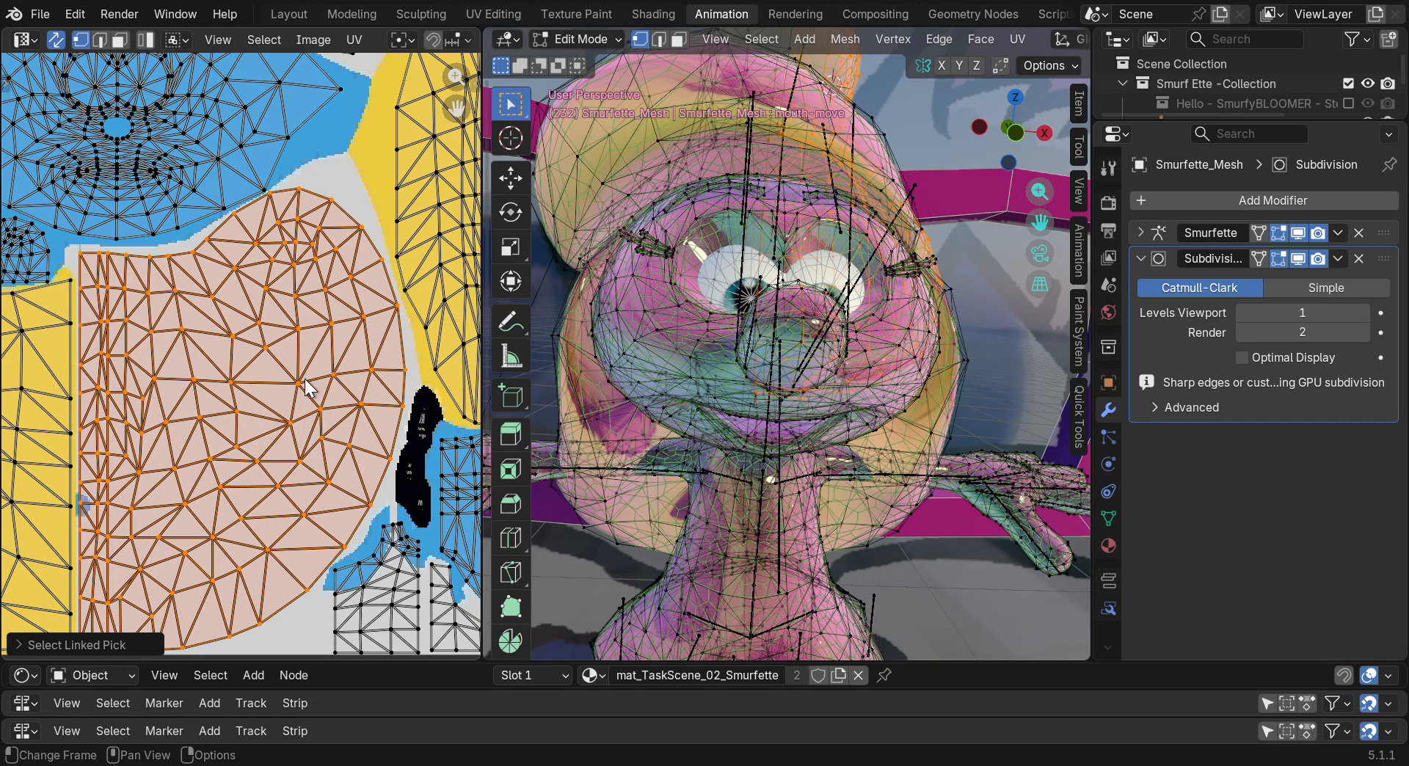
{"action": "left_click_drag", "start_coordinate": [1013, 133], "coordinate": [908, 84]}
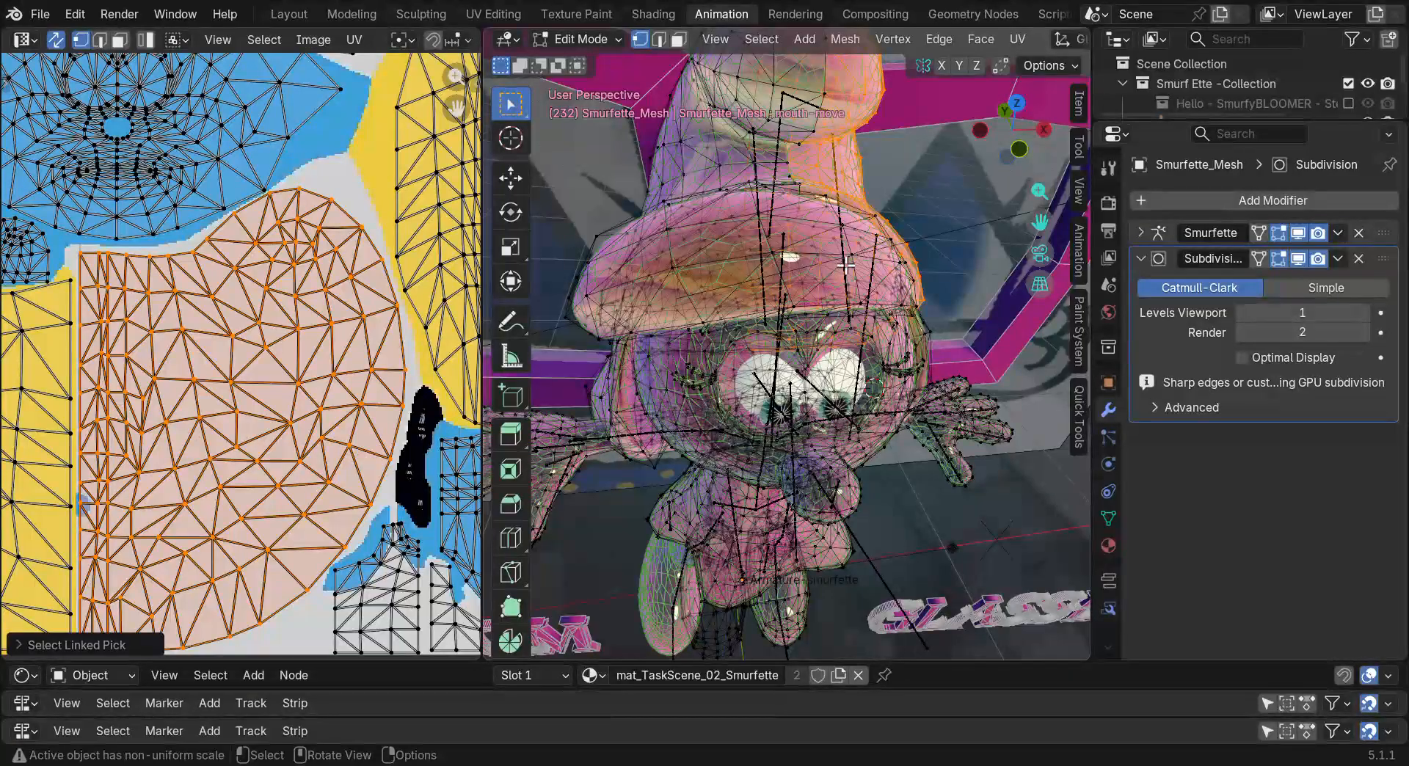
{"action": "key", "text": "h"}
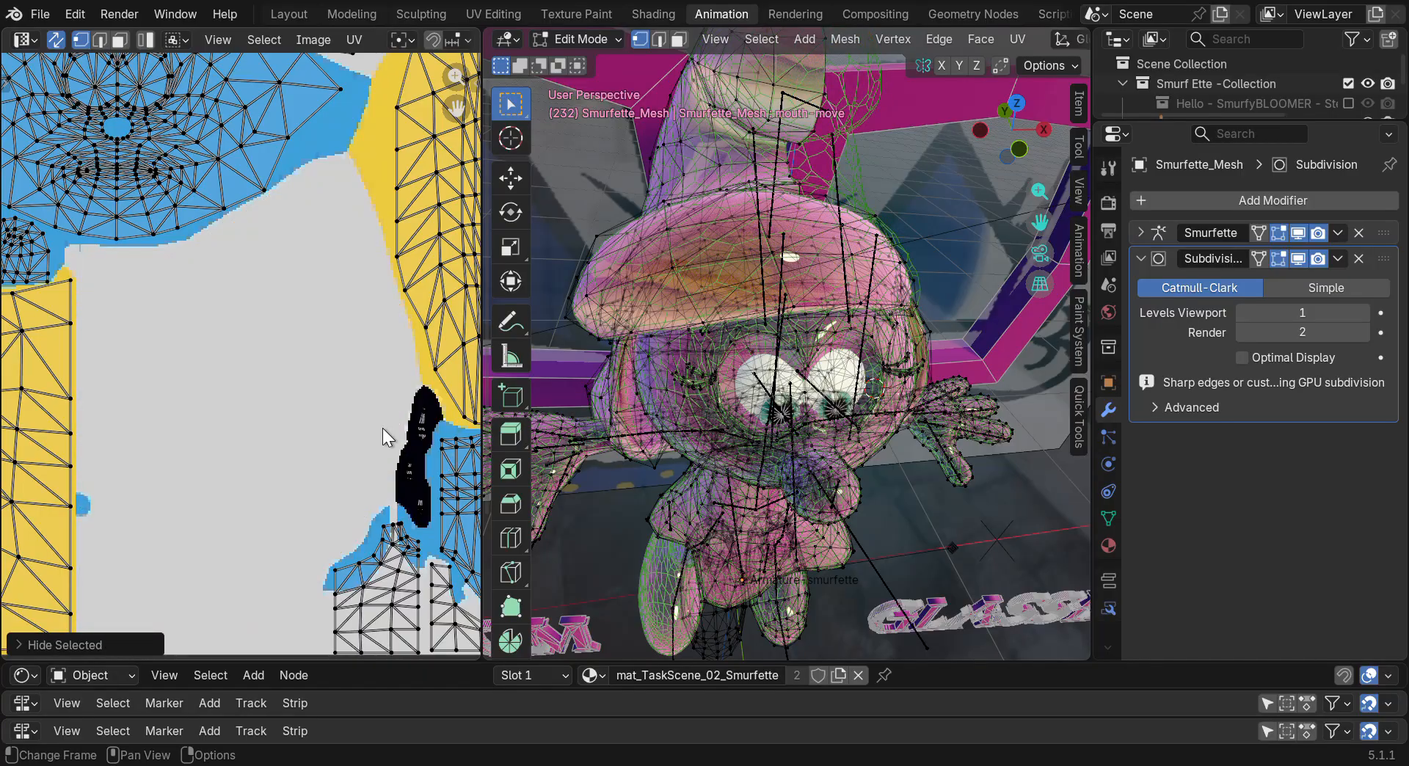
{"action": "left_click_drag", "start_coordinate": [1020, 120], "coordinate": [989, 119]}
{"action": "scroll", "coordinate": [285, 240], "scroll_direction": "down", "scroll_amount": 3}
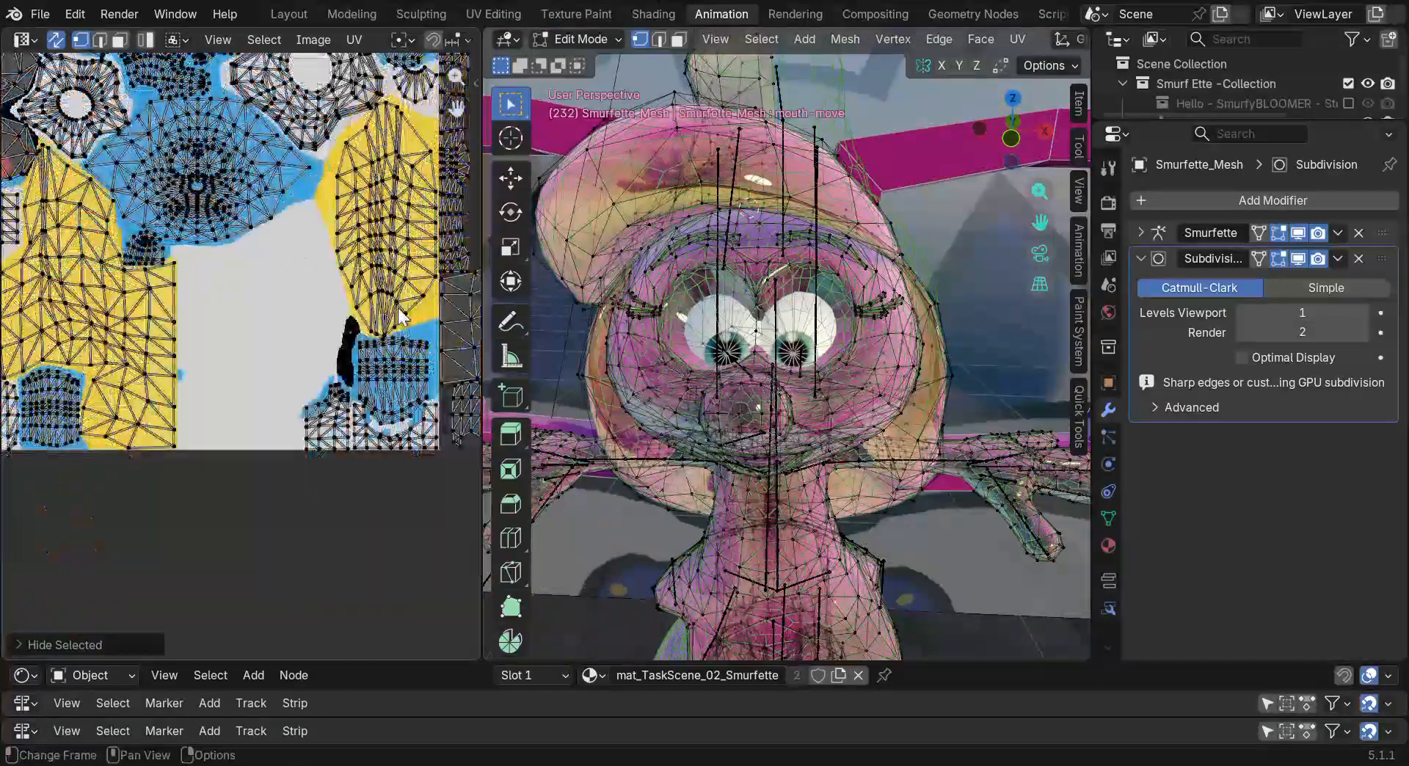
Widen the UV Editor to fit the islands beside the texture and show its display and 2D cursor settings
{"action": "left_click_drag", "start_coordinate": [482, 309], "coordinate": [846, 322]}
{"action": "left_click_drag", "start_coordinate": [819, 110], "coordinate": [459, 249]}
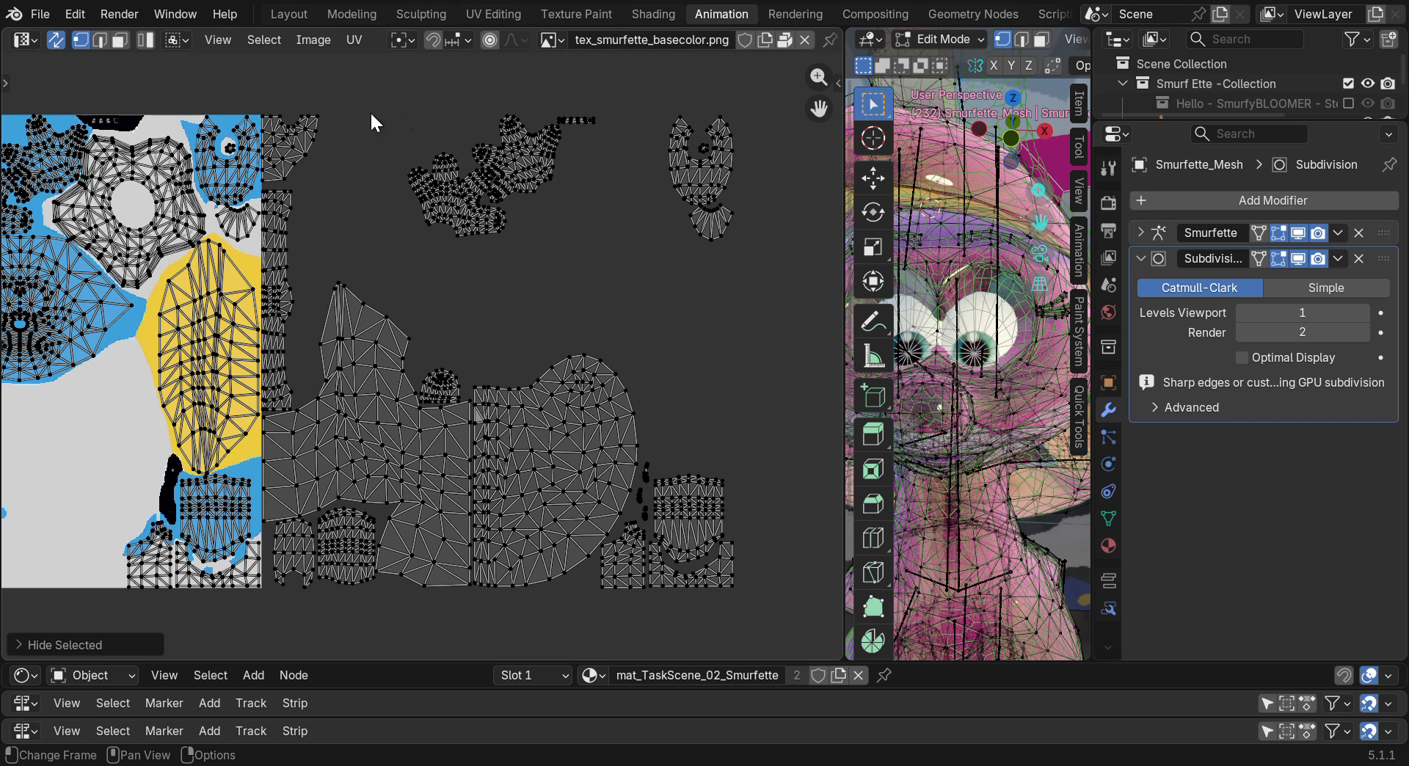
{"action": "left_click_drag", "start_coordinate": [816, 122], "coordinate": [766, 151]}
{"action": "left_click", "coordinate": [841, 85]}
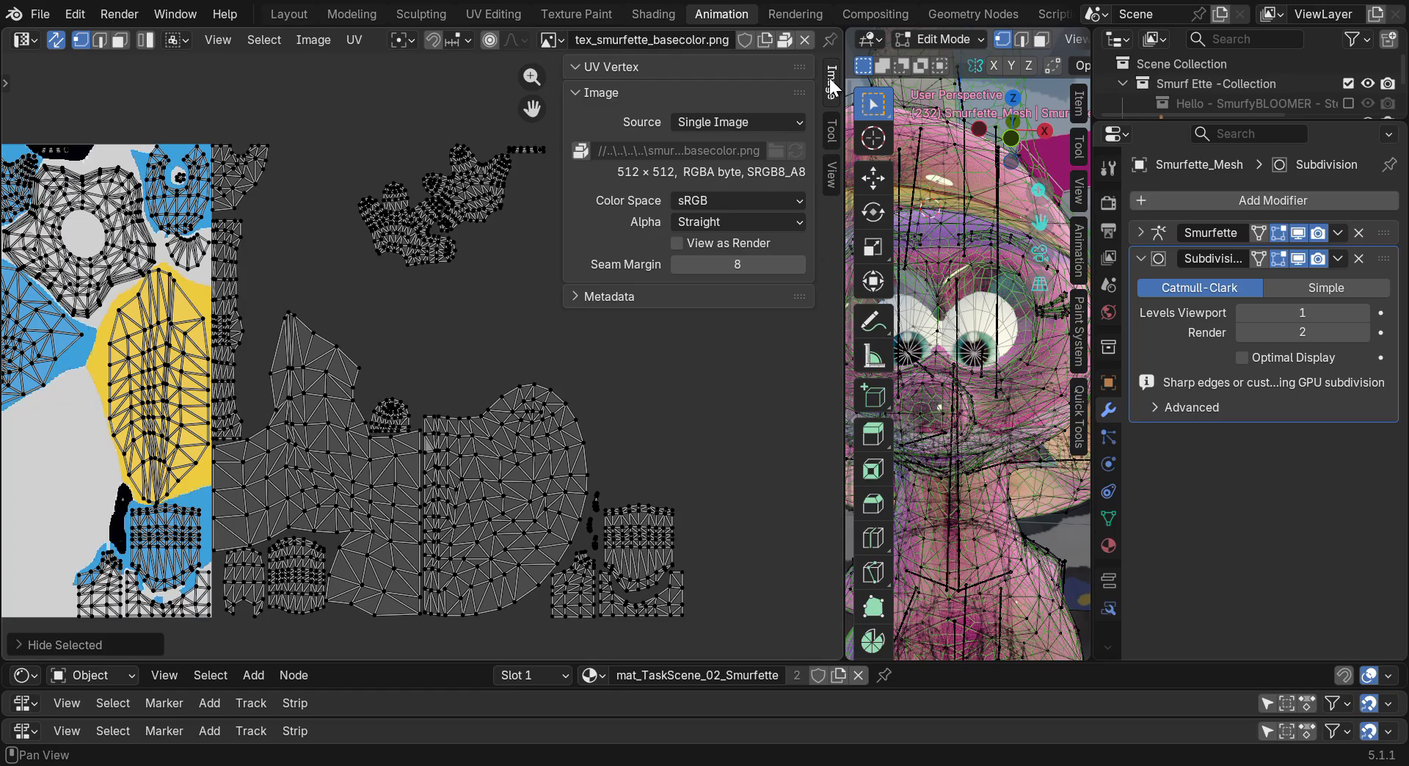
{"action": "left_click", "coordinate": [832, 175]}
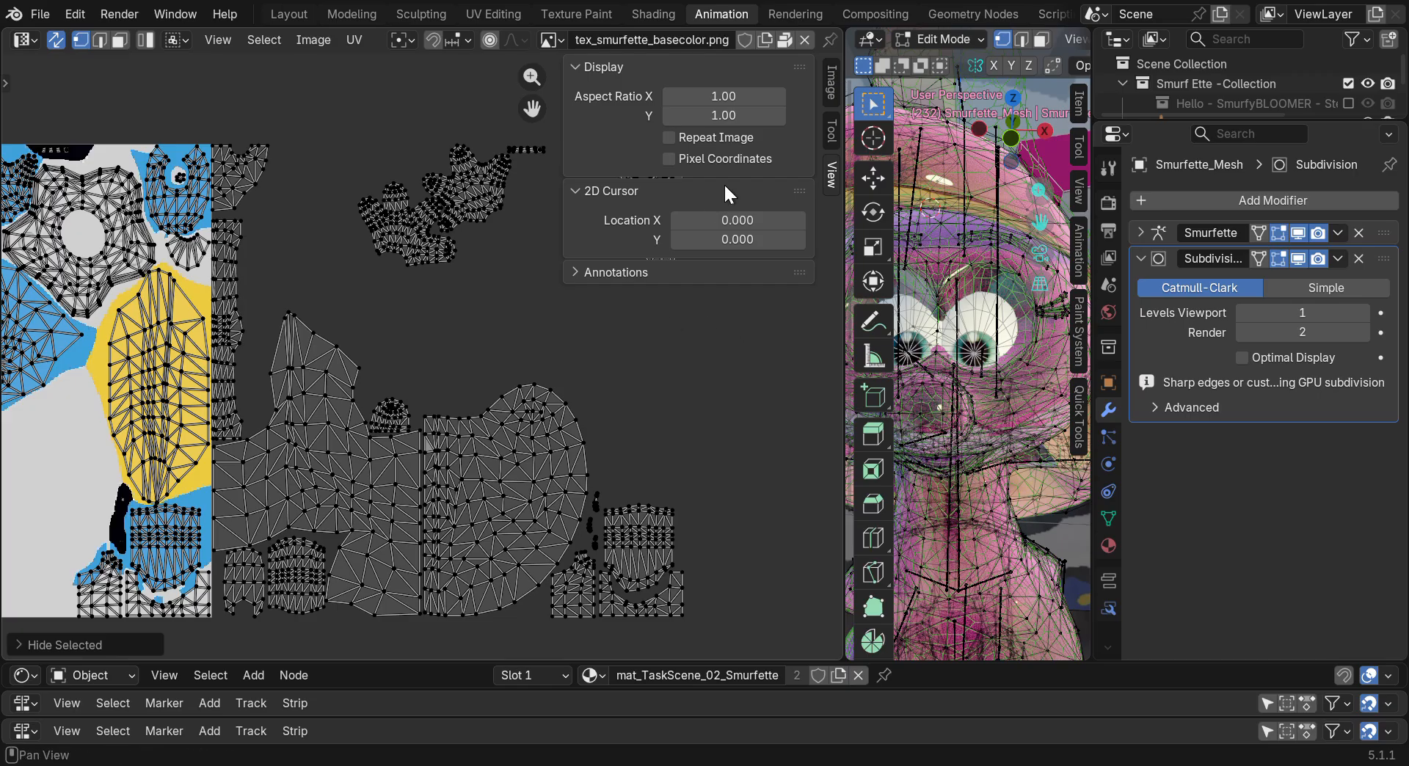
Try the View as Render option for the basecolor texture and return to the UV Editor's display settings
{"action": "left_click", "coordinate": [832, 132]}
{"action": "left_click", "coordinate": [831, 84]}
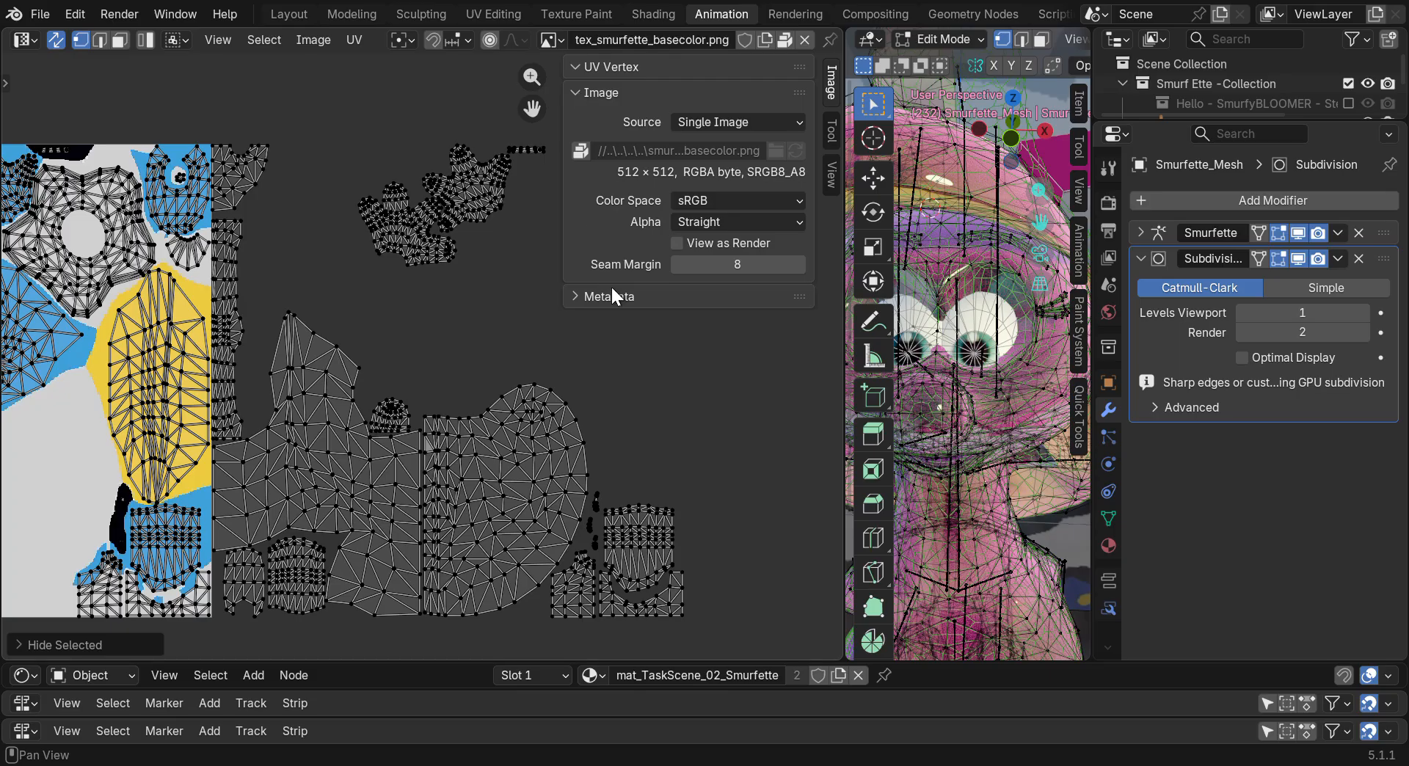
{"action": "left_click", "coordinate": [676, 244]}
{"action": "left_click", "coordinate": [677, 242]}
{"action": "left_click", "coordinate": [832, 170]}
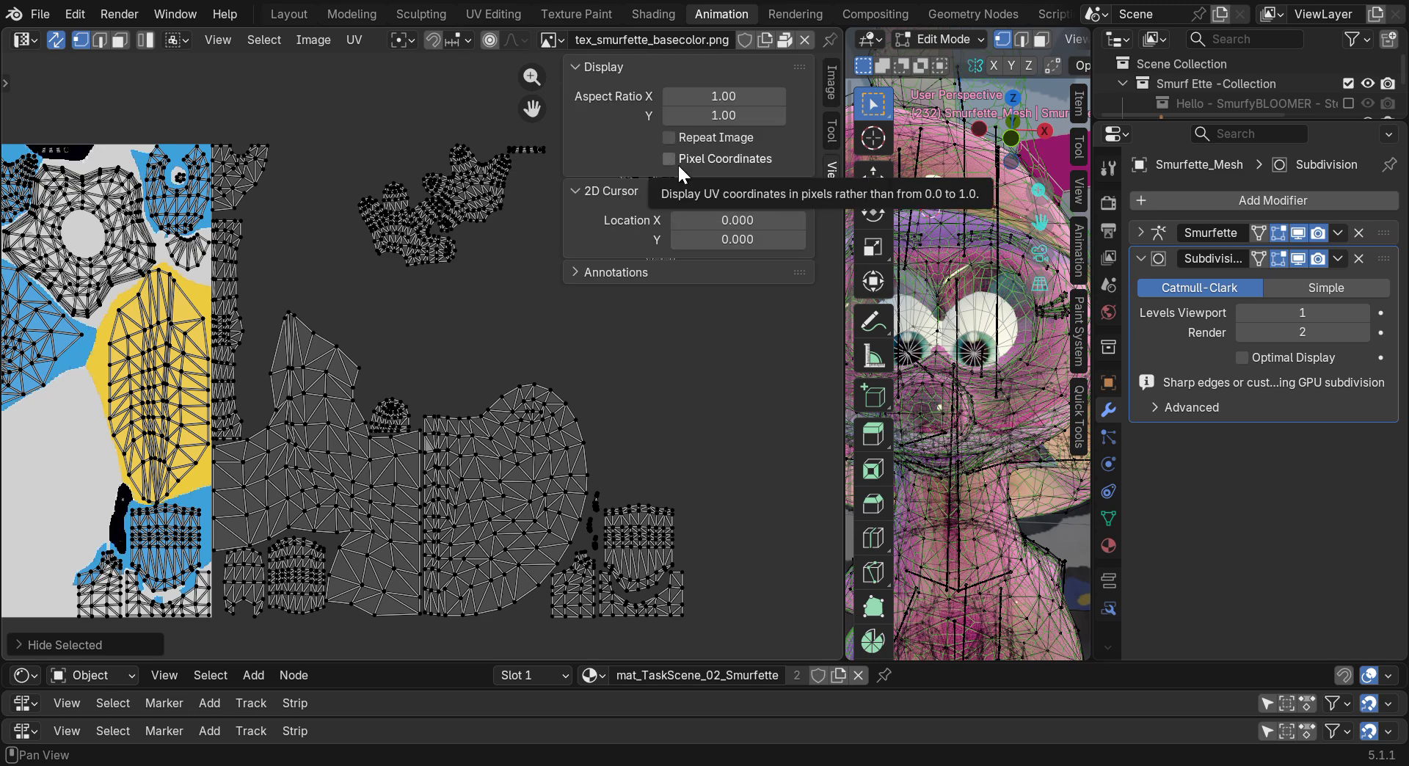
Enable Repeat Image in the UV Editor and examine how the texture tiles beneath the outer islands
{"action": "left_click", "coordinate": [671, 136]}
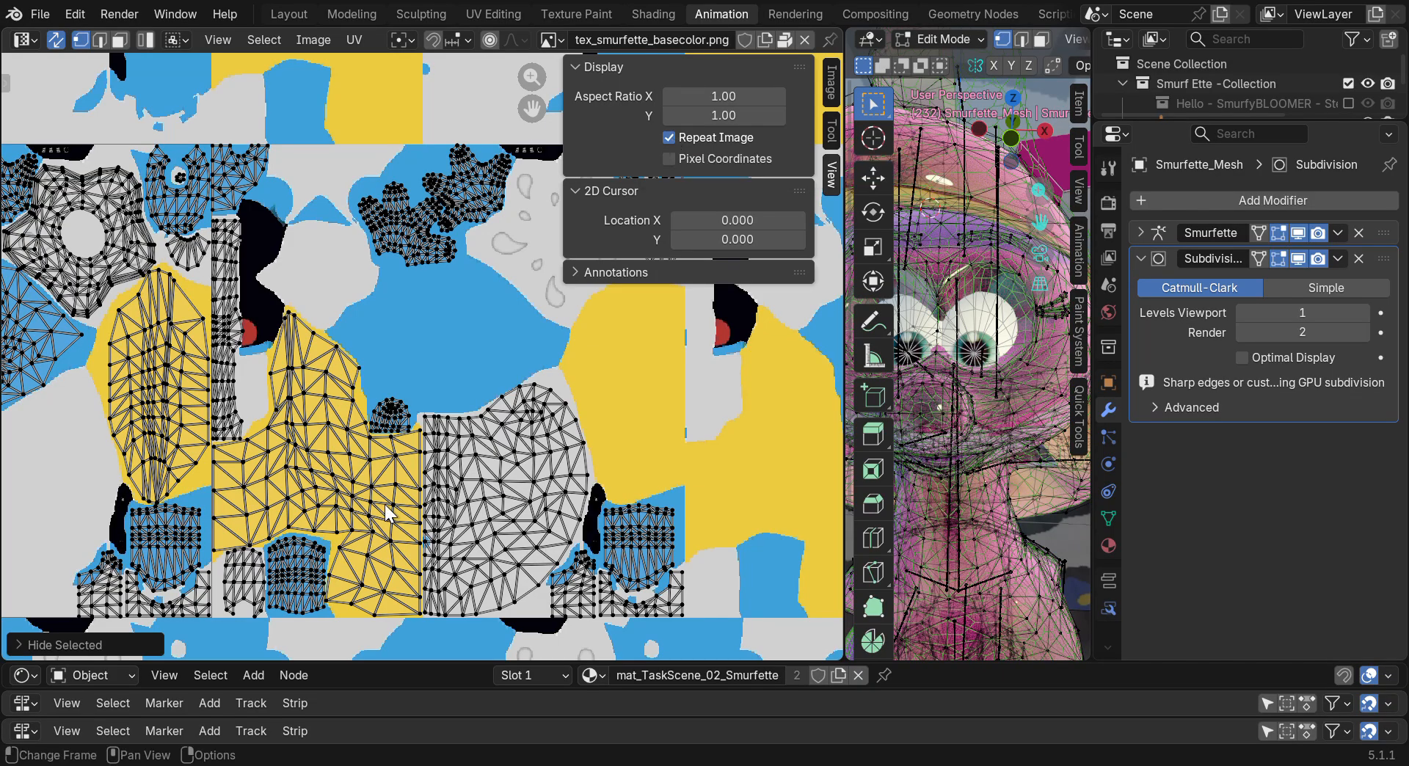
{"action": "scroll", "coordinate": [353, 503], "scroll_direction": "down", "scroll_amount": 2}
{"action": "scroll", "coordinate": [139, 572], "scroll_direction": "down", "scroll_amount": 4}
{"action": "scroll", "coordinate": [135, 574], "scroll_direction": "up", "scroll_amount": 7}
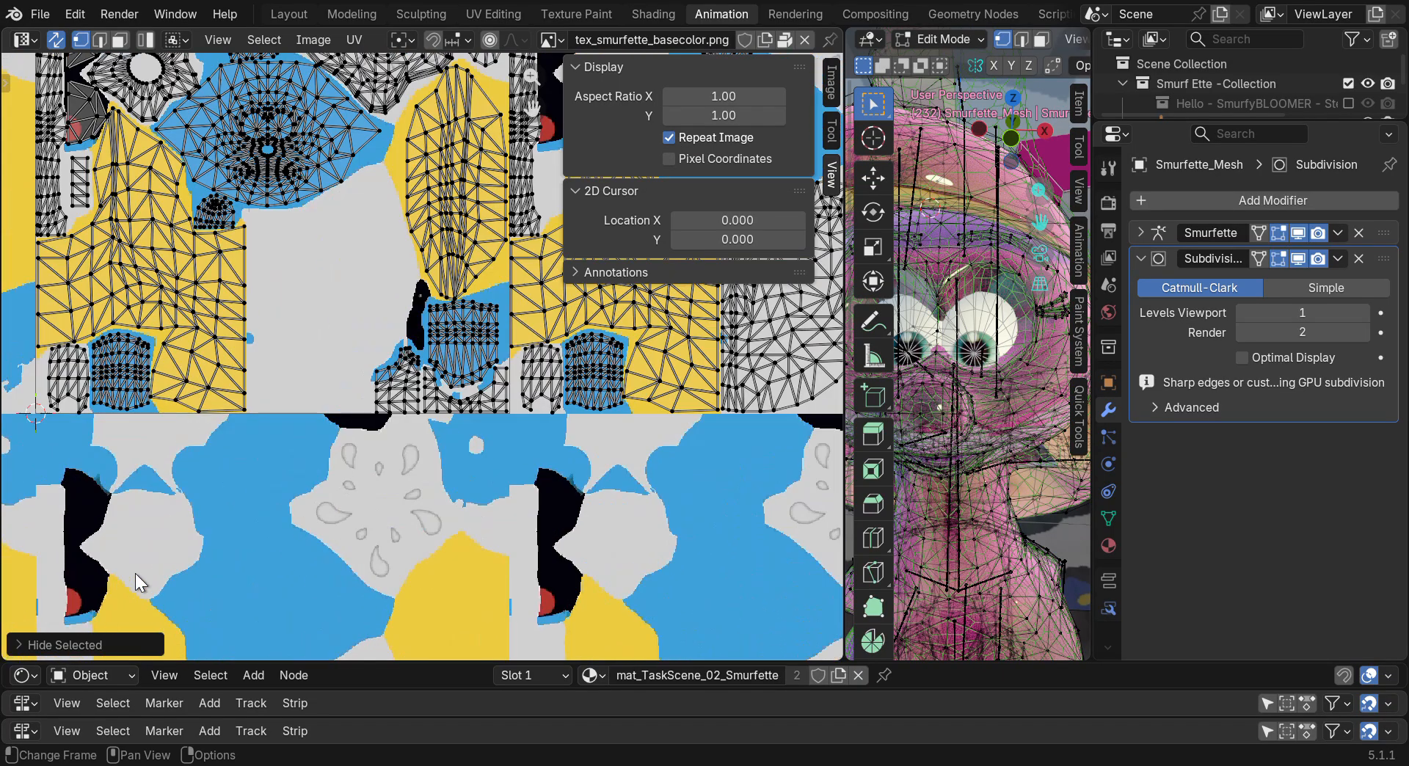
{"action": "scroll", "coordinate": [156, 469], "scroll_direction": "down", "scroll_amount": 2}
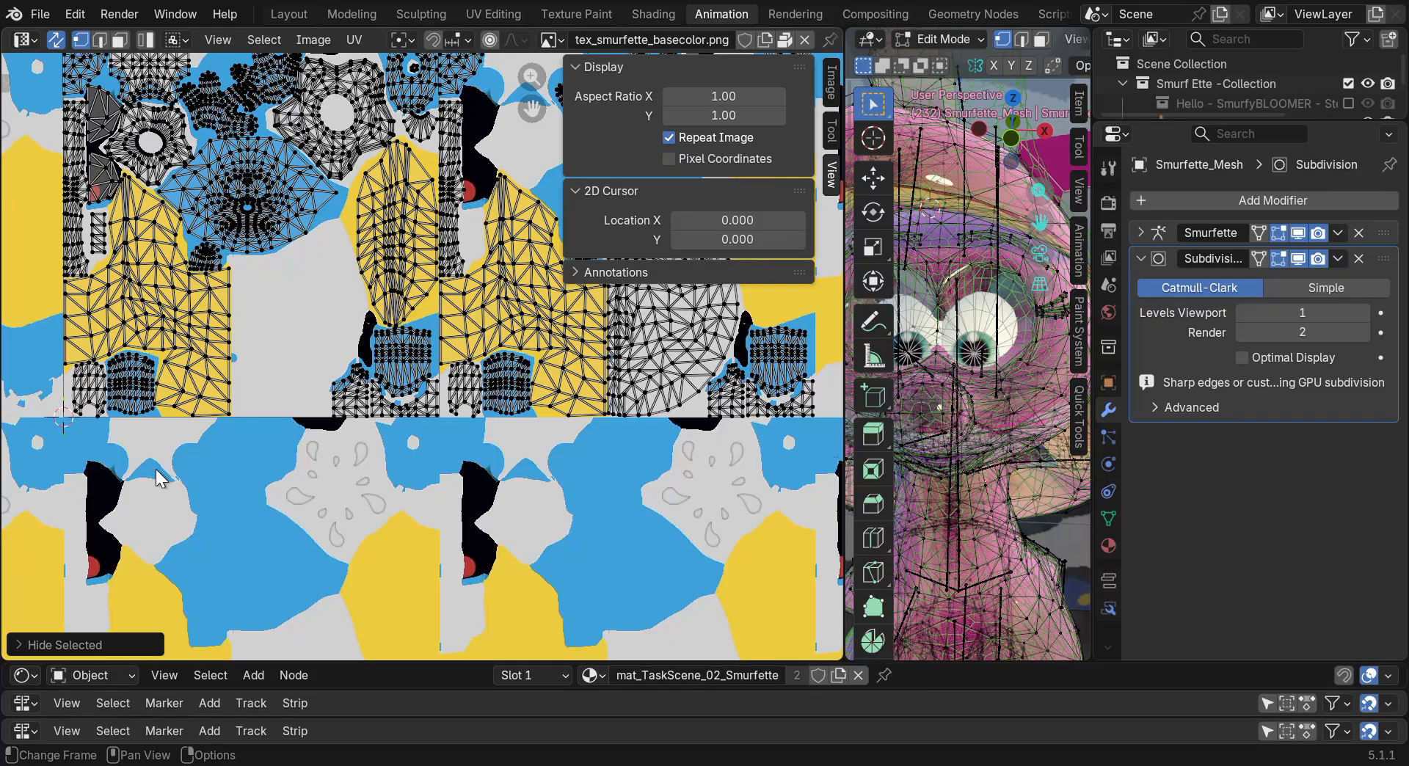
{"action": "scroll", "coordinate": [155, 468], "scroll_direction": "down", "scroll_amount": 2}
{"action": "scroll", "coordinate": [79, 167], "scroll_direction": "up", "scroll_amount": 3}
{"action": "scroll", "coordinate": [79, 166], "scroll_direction": "down", "scroll_amount": 1}
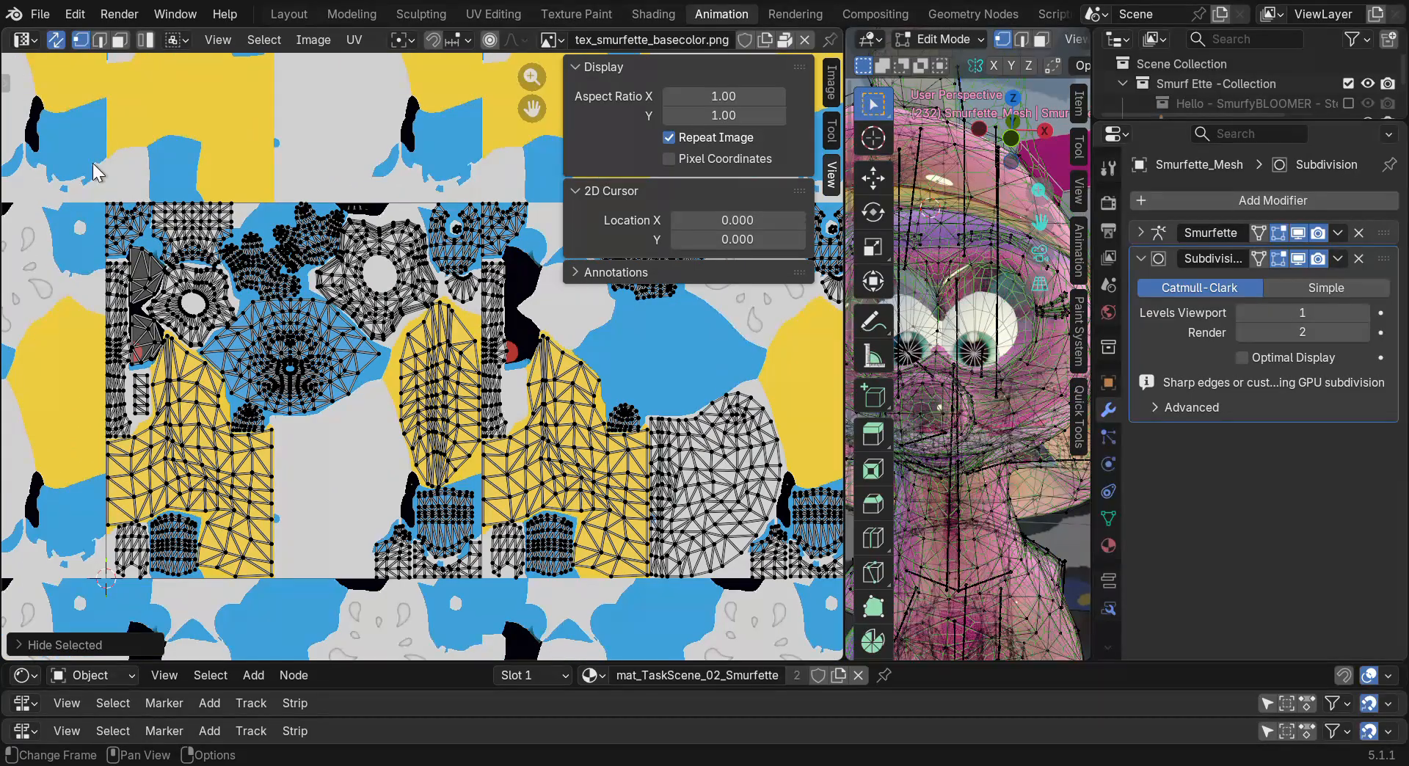
Turn off Repeat Image in the UV Editor
{"action": "left_click", "coordinate": [670, 138]}
{"action": "left_click", "coordinate": [670, 138]}
{"action": "left_click", "coordinate": [668, 138]}
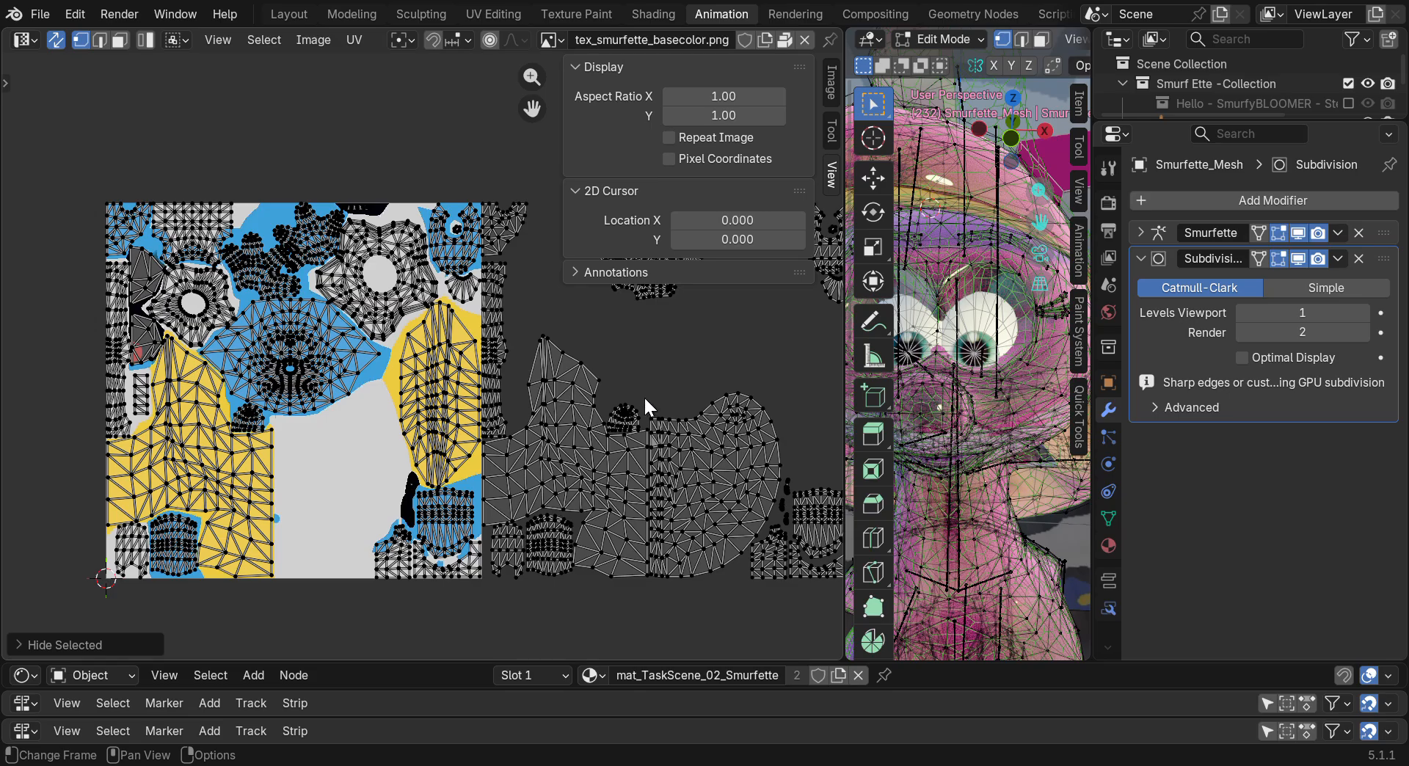
Enlarge the 3D viewport beside the UV Editor and select the rounded hat island lying outside the texture
{"action": "middle_click_drag", "start_coordinate": [684, 341], "coordinate": [477, 345]}
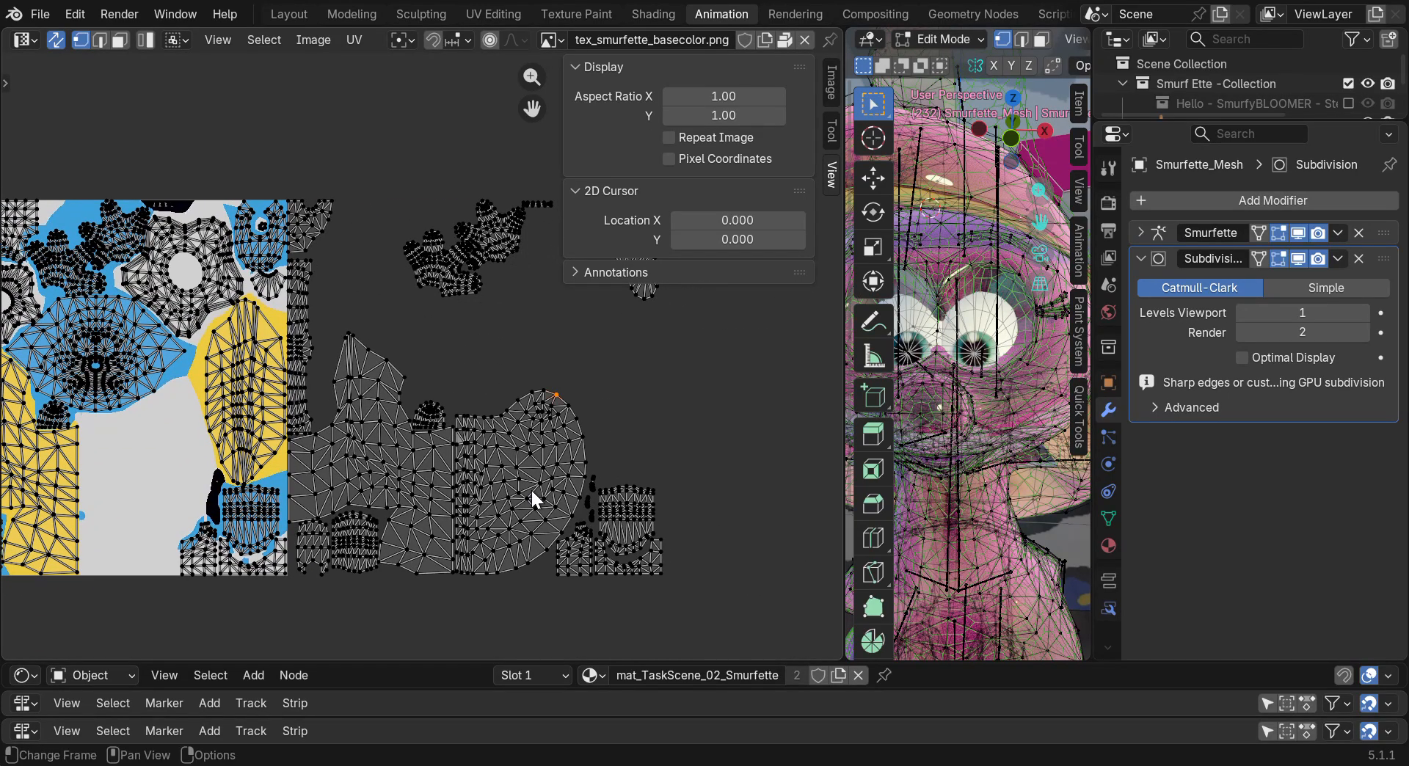
{"action": "left_click", "coordinate": [647, 363]}
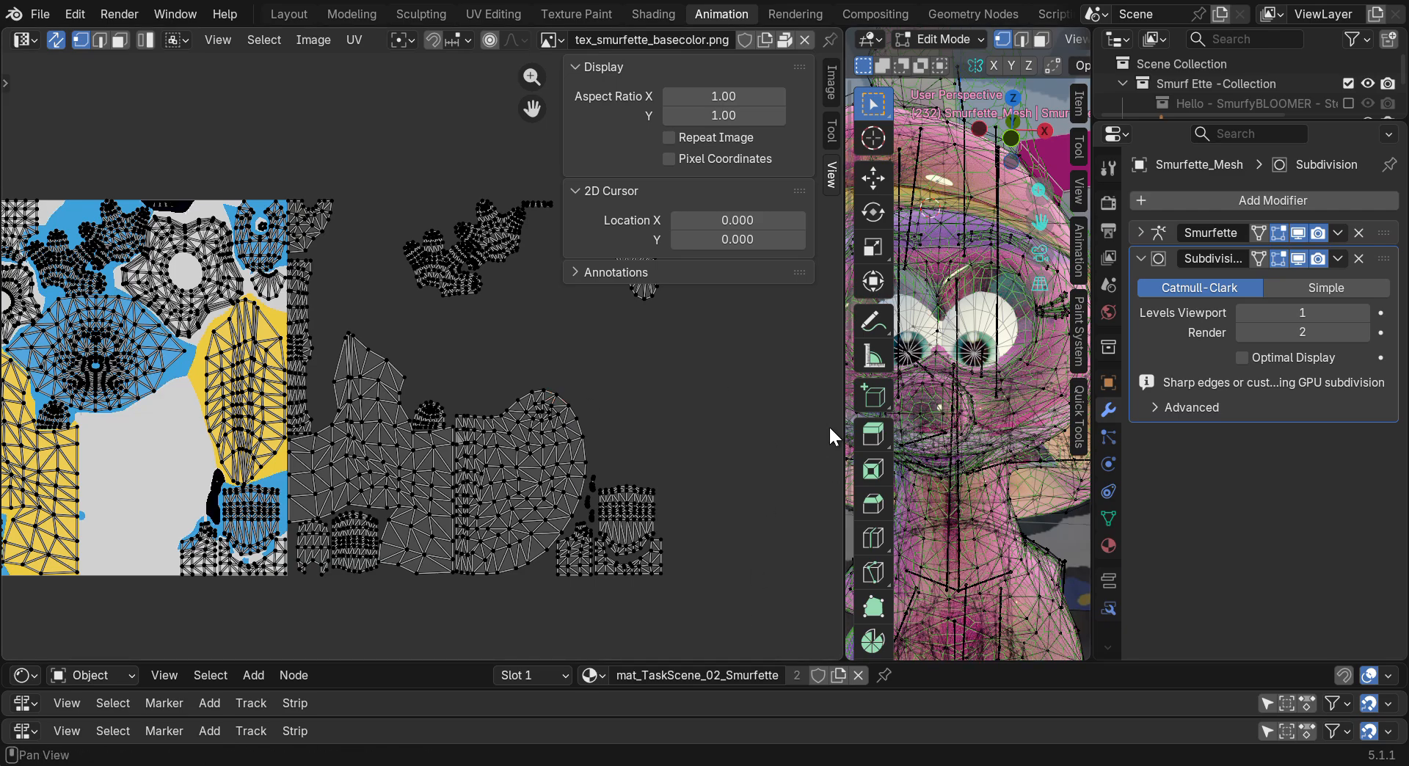
{"action": "left_click_drag", "start_coordinate": [843, 425], "coordinate": [673, 425]}
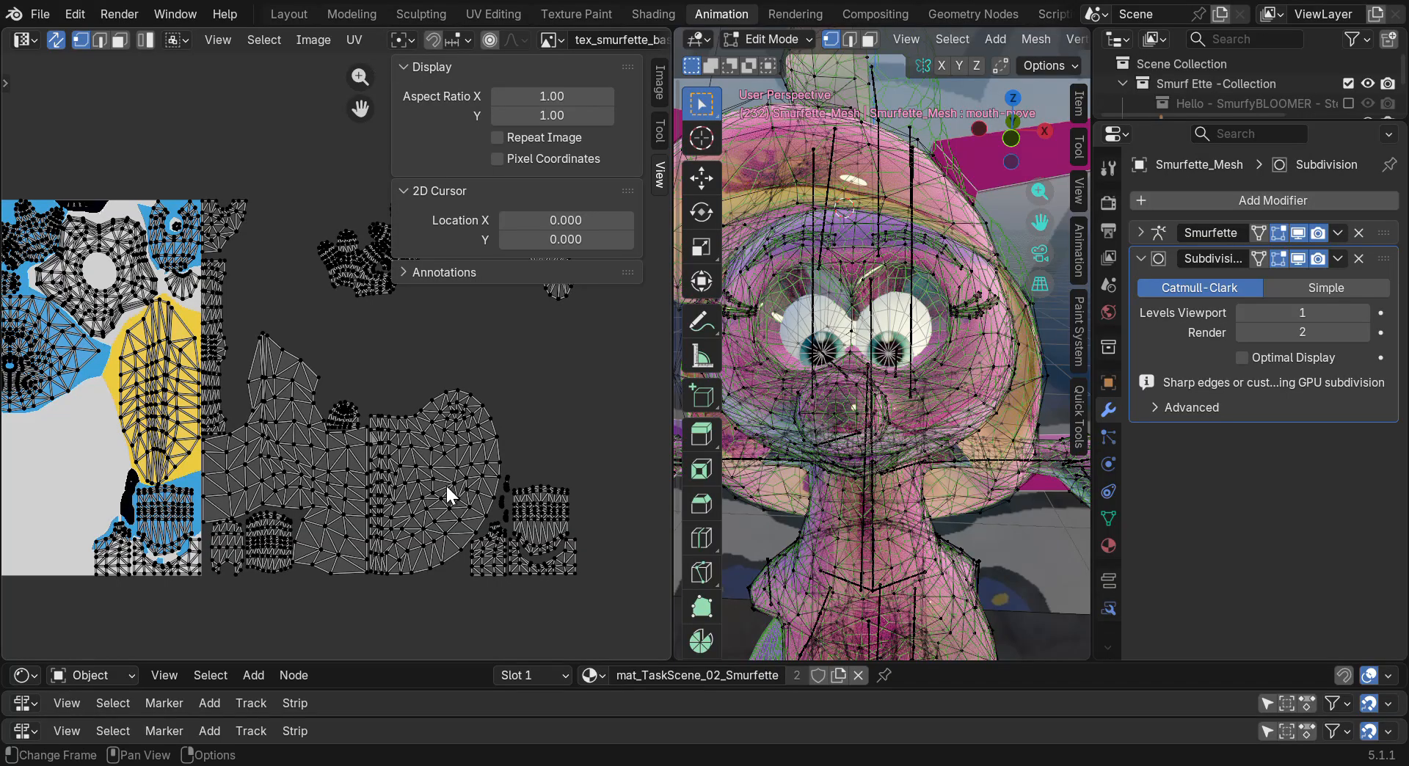
{"action": "scroll", "coordinate": [392, 438], "scroll_direction": "up", "scroll_amount": 1}
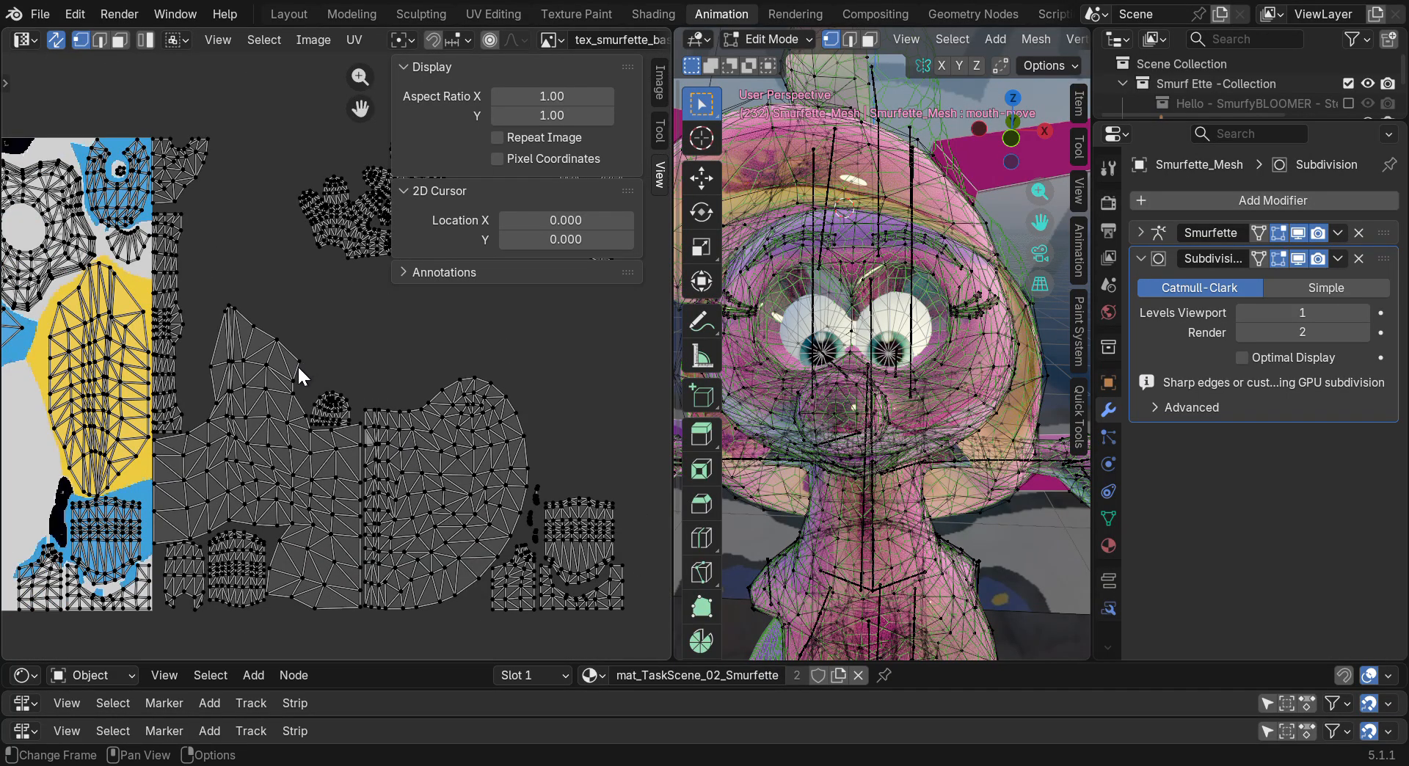
{"action": "scroll", "coordinate": [275, 408], "scroll_direction": "down", "scroll_amount": 1}
{"action": "key", "text": "l"}
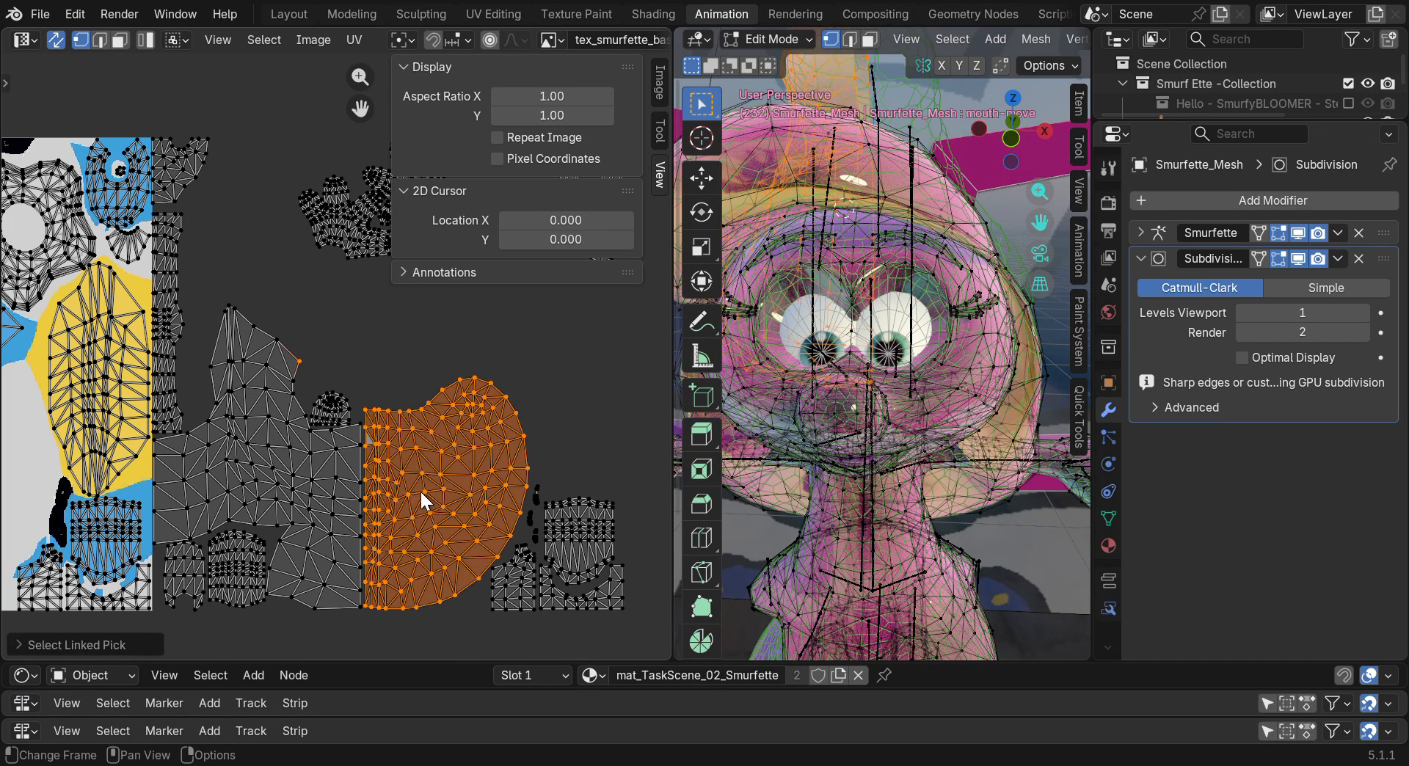
{"action": "key", "text": "g"}
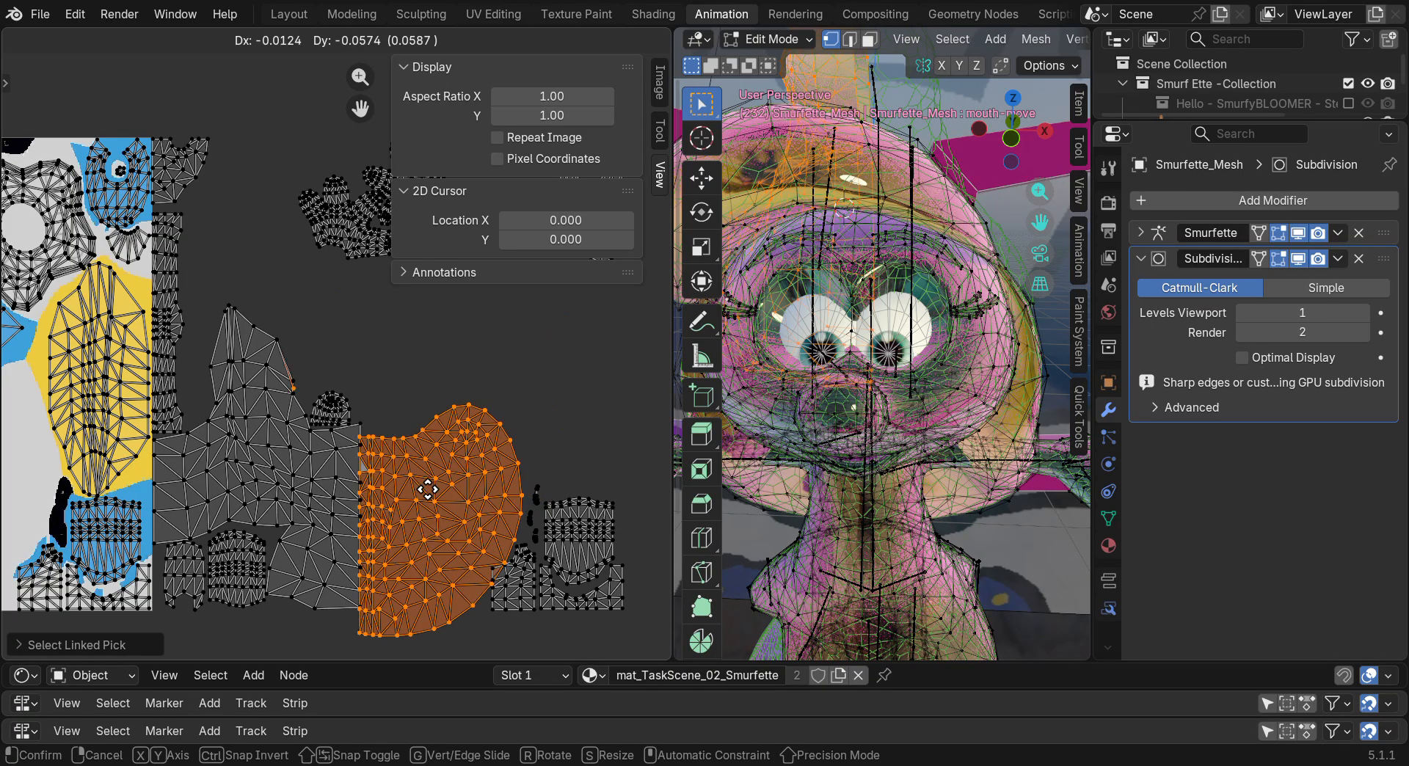
{"action": "key", "text": "Escape"}
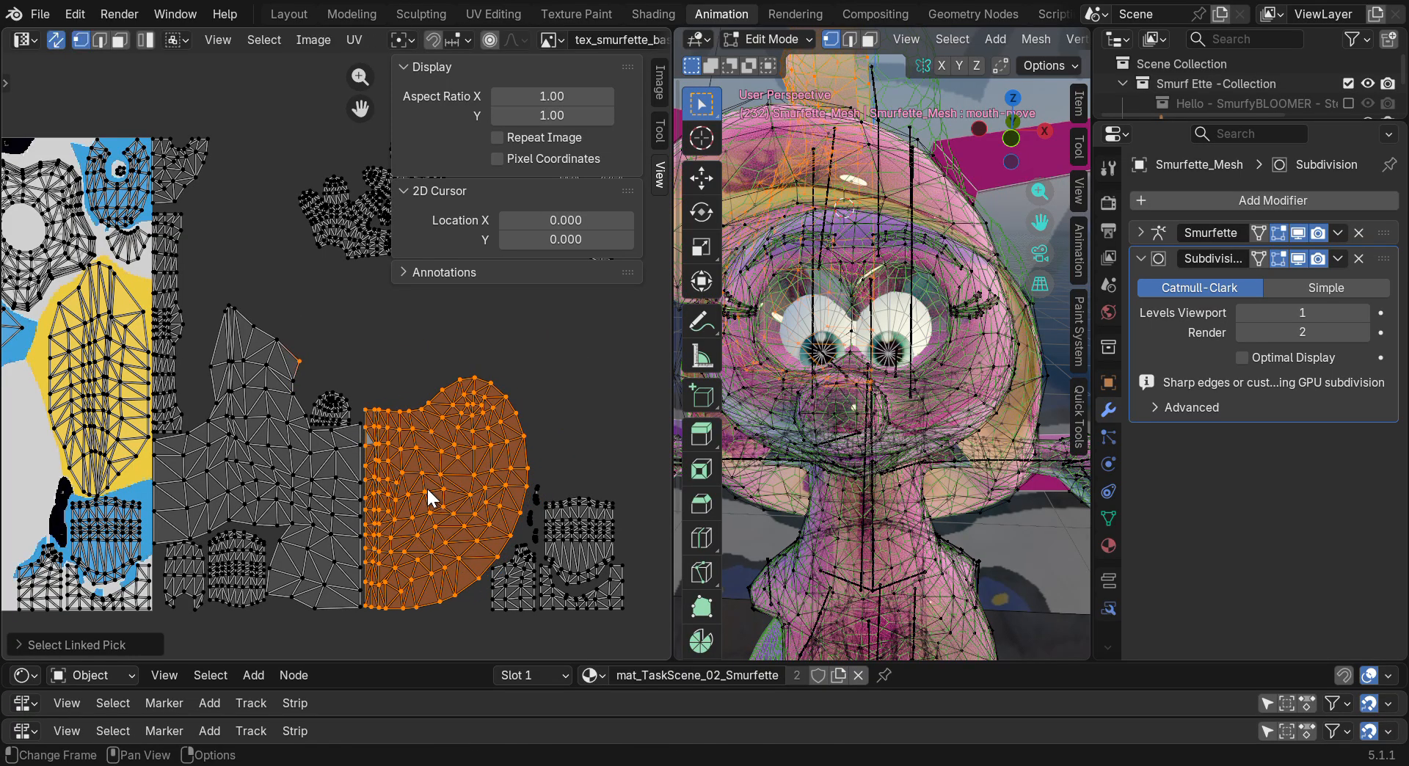
{"action": "left_click", "coordinate": [393, 358]}
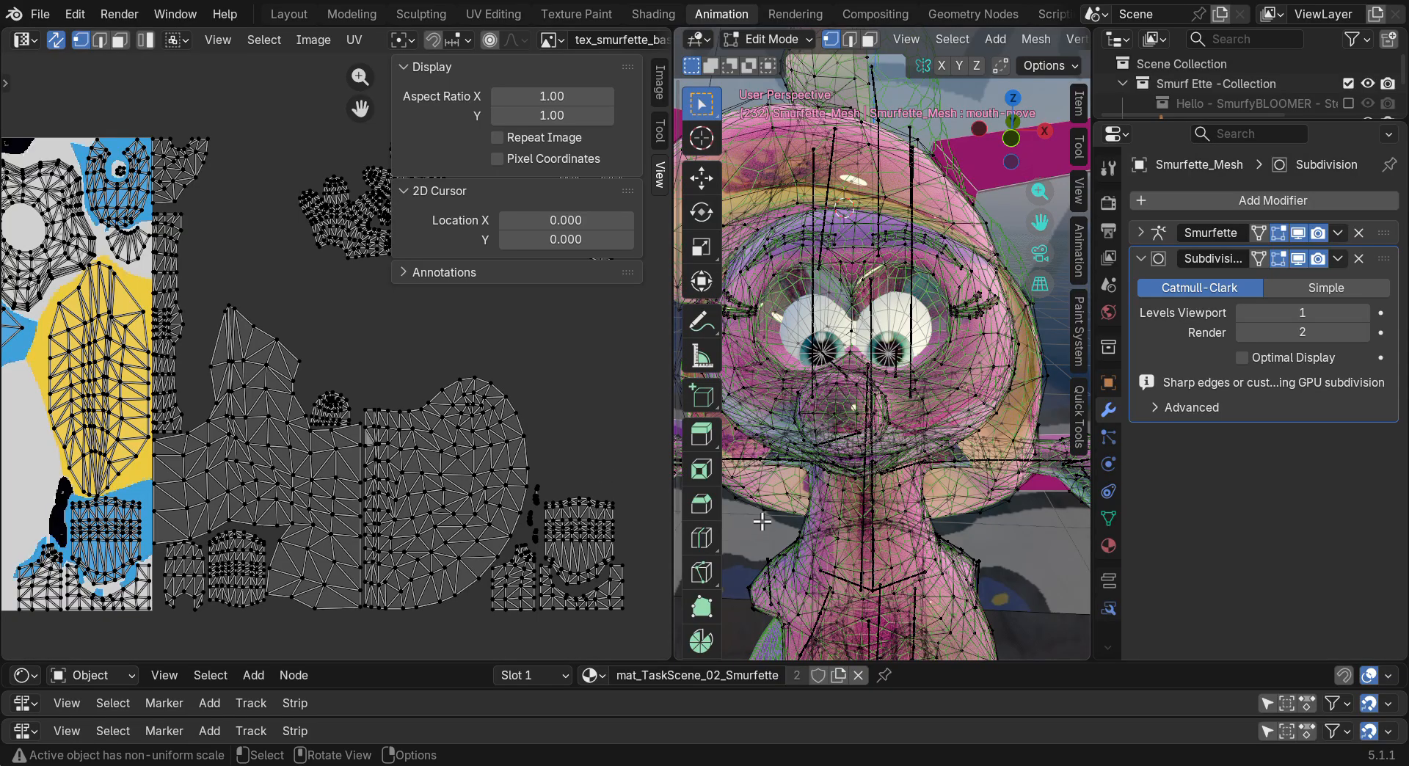
Select the rounded hat island lying outside the texture and hide it in the UV Editor
{"action": "left_click_drag", "start_coordinate": [1091, 493], "coordinate": [1377, 490]}
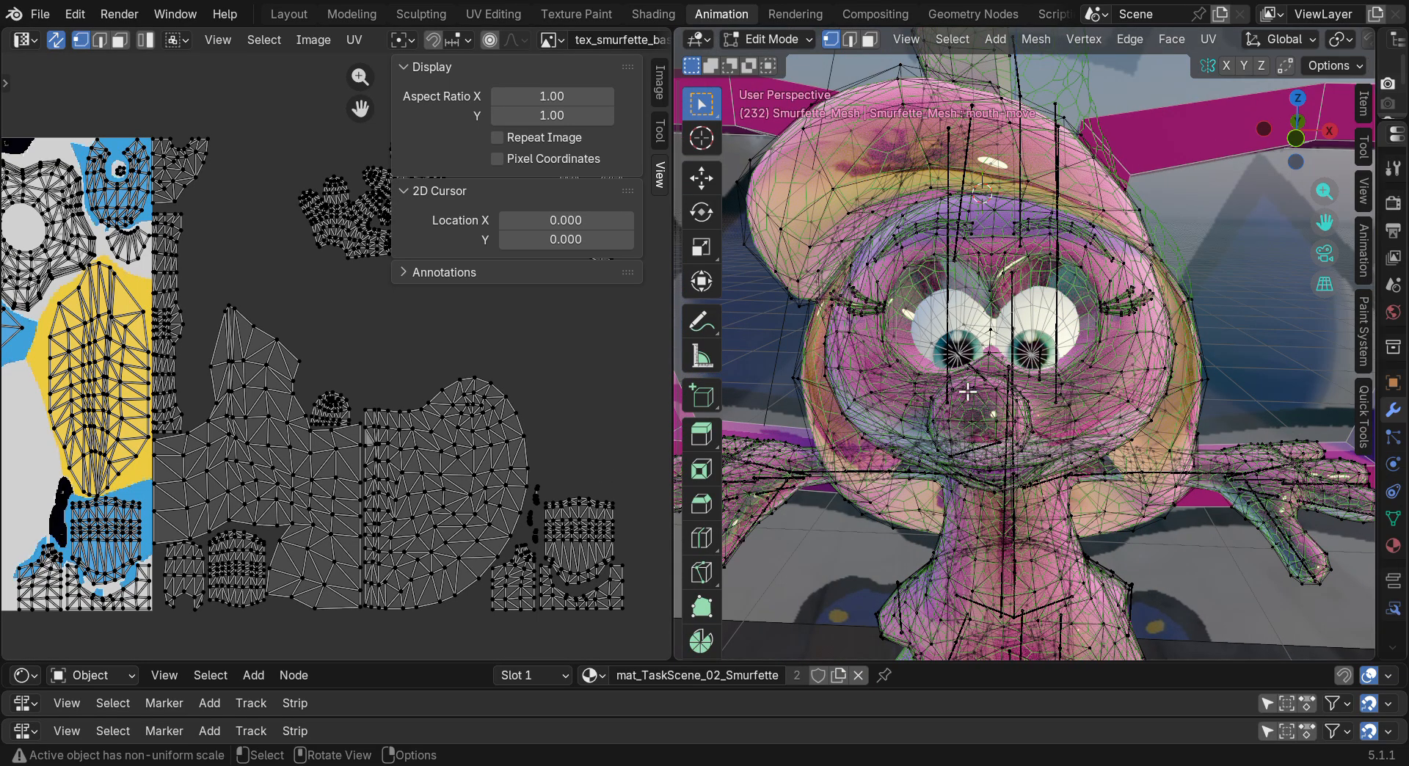
{"action": "scroll", "coordinate": [857, 372], "scroll_direction": "down", "scroll_amount": 5}
{"action": "scroll", "coordinate": [857, 372], "scroll_direction": "up", "scroll_amount": 5}
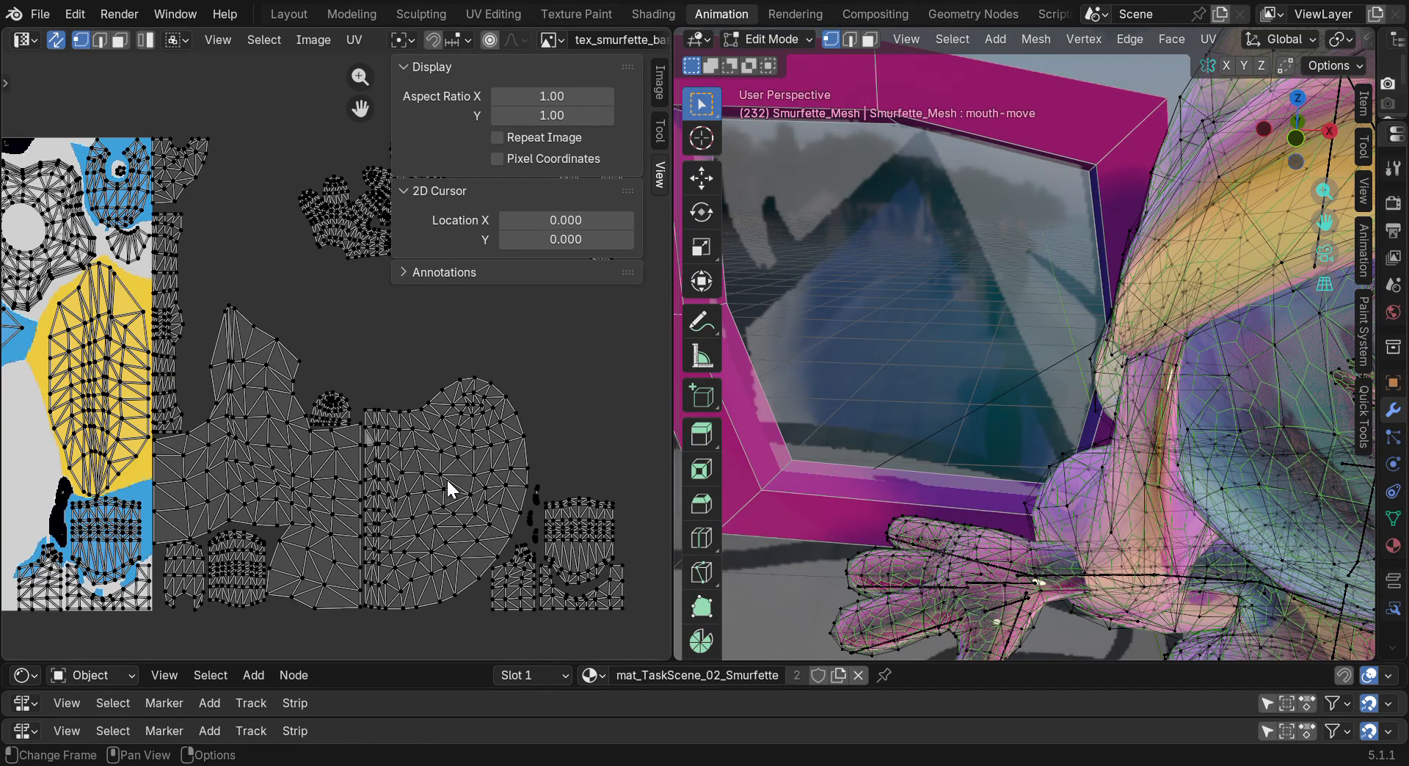
{"action": "scroll", "coordinate": [416, 521], "scroll_direction": "up", "scroll_amount": 1}
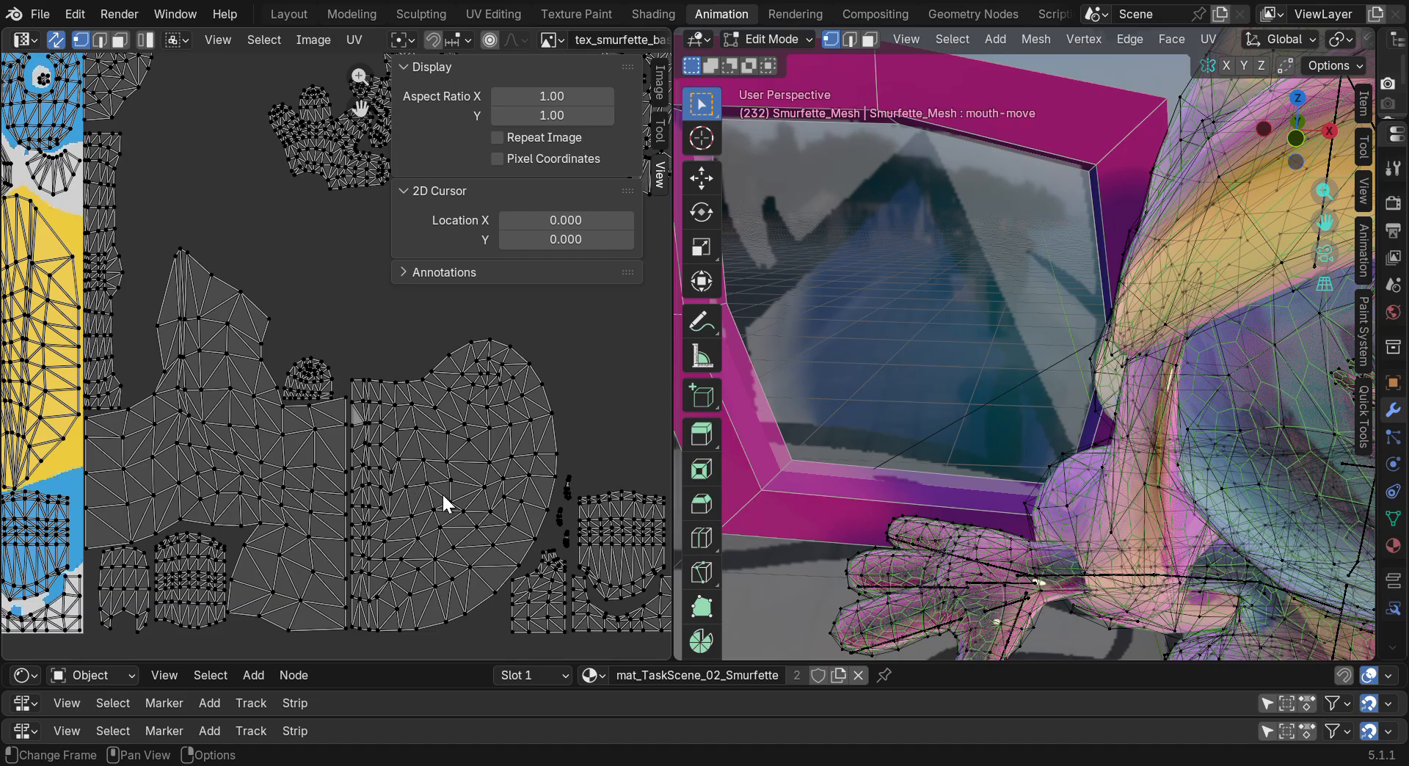
{"action": "key", "text": "l"}
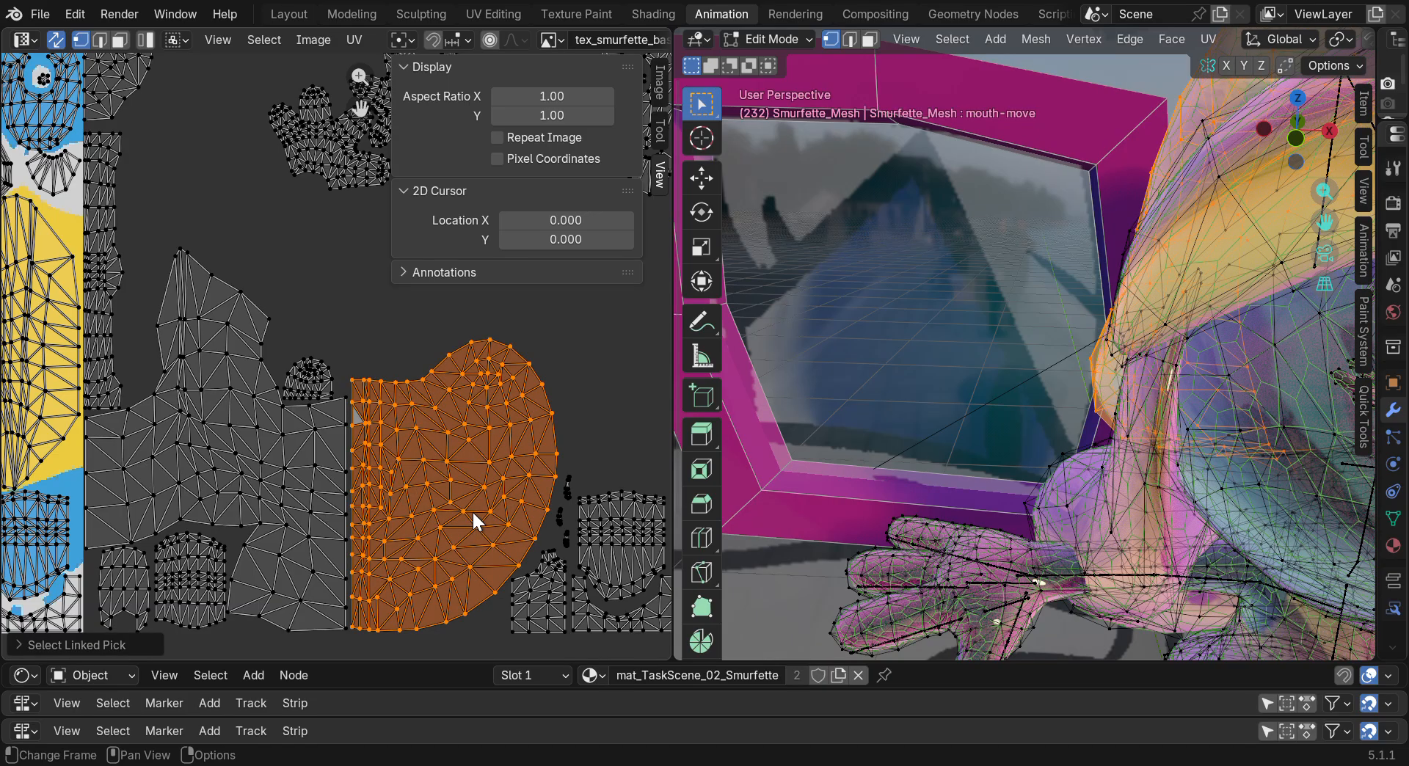
{"action": "scroll", "coordinate": [473, 445], "scroll_direction": "down", "scroll_amount": 2}
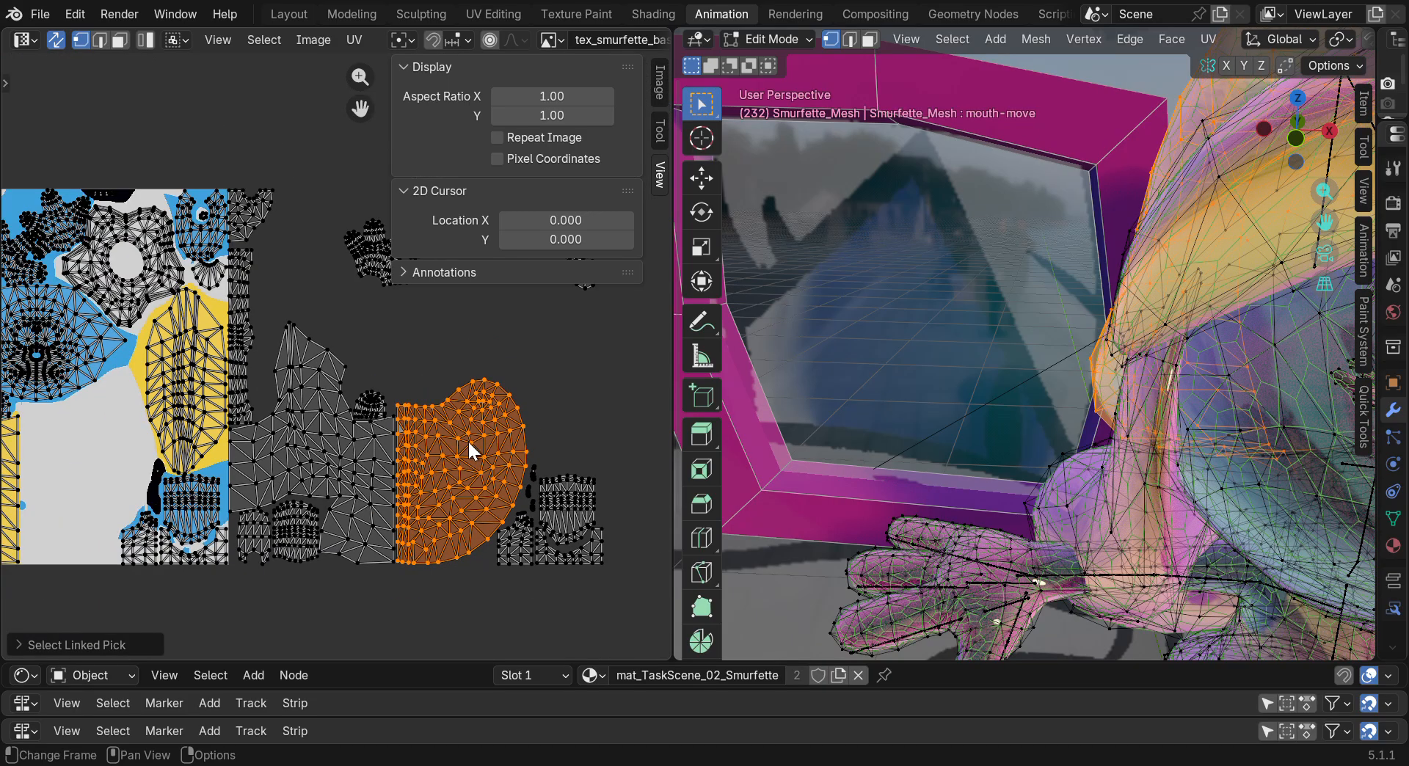
{"action": "key", "text": "h"}
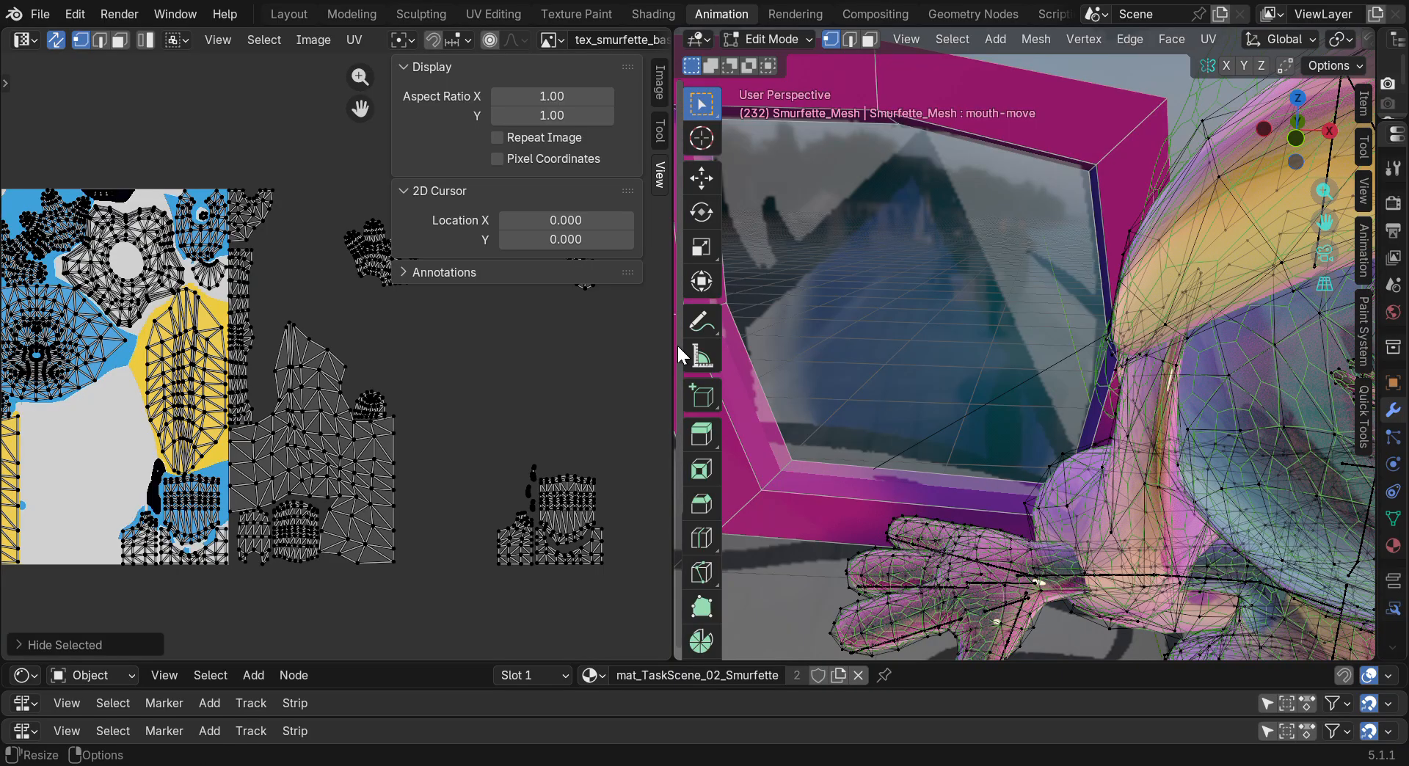
Enlarge the 3D viewport, switch it to Solid shading and make room for the mesh's modifier settings
{"action": "left_click_drag", "start_coordinate": [677, 343], "coordinate": [376, 332]}
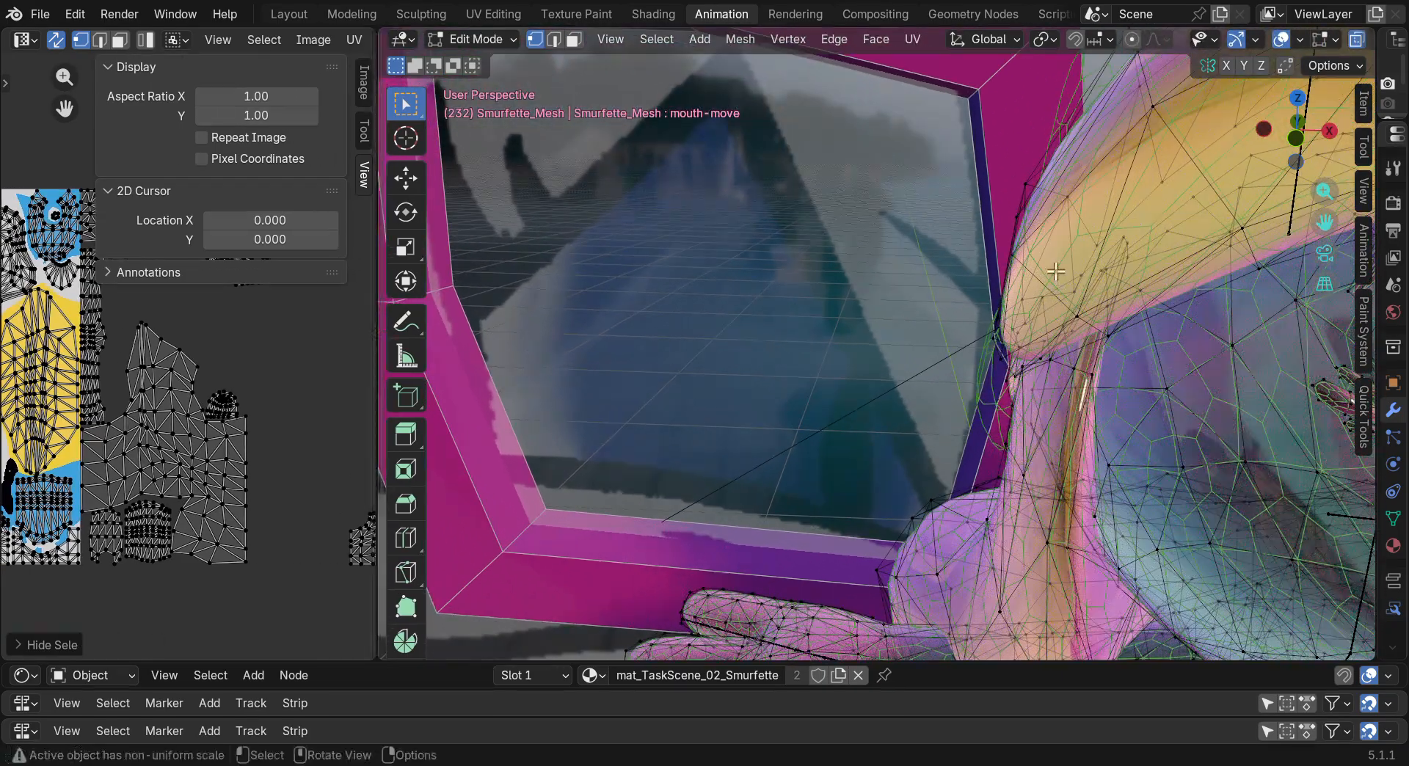
{"action": "left_click_drag", "start_coordinate": [1324, 226], "coordinate": [705, 239]}
{"action": "scroll", "coordinate": [1277, 236], "scroll_direction": "down", "scroll_amount": 3}
{"action": "scroll", "coordinate": [1277, 236], "scroll_direction": "up", "scroll_amount": 3}
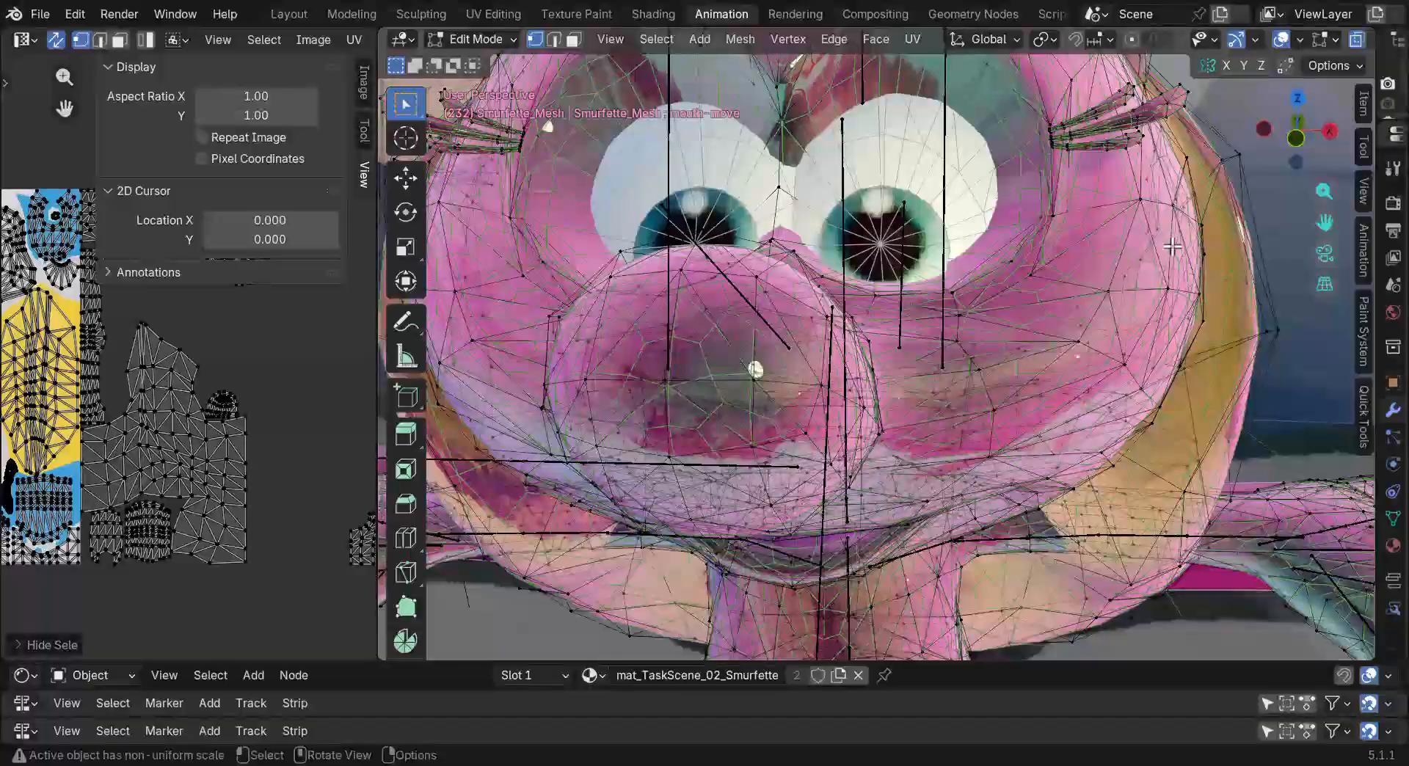
{"action": "mouse_move", "coordinate": [1306, 150]}
{"action": "left_mouse_down"}
{"action": "mouse_move", "coordinate": [1167, 110]}
{"action": "mouse_move", "coordinate": [1152, 121]}
{"action": "mouse_move", "coordinate": [1284, 135]}
{"action": "mouse_move", "coordinate": [1310, 121]}
{"action": "mouse_move", "coordinate": [1314, 153]}
{"action": "left_mouse_up"}
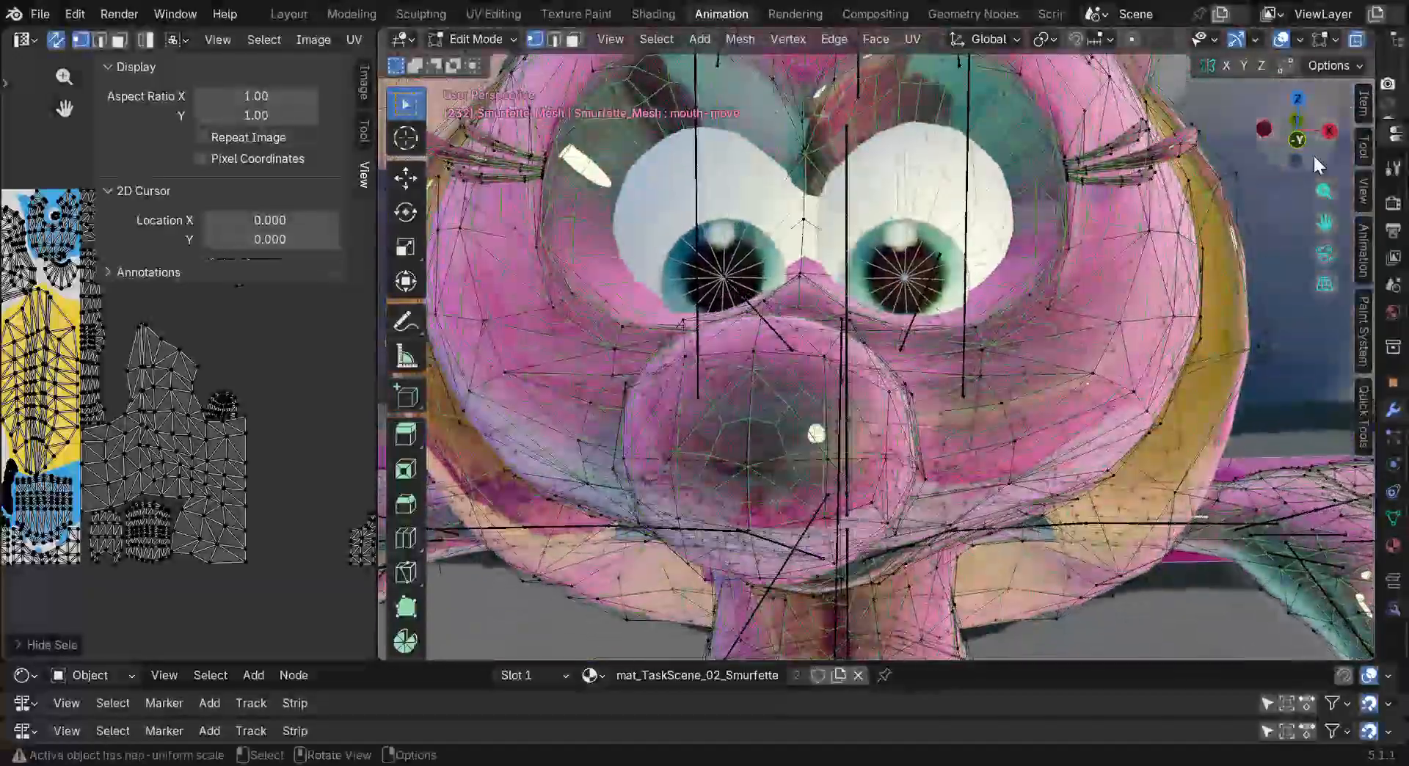
{"action": "scroll", "coordinate": [1293, 44], "scroll_direction": "down", "scroll_amount": 3}
{"action": "left_click", "coordinate": [1295, 40]}
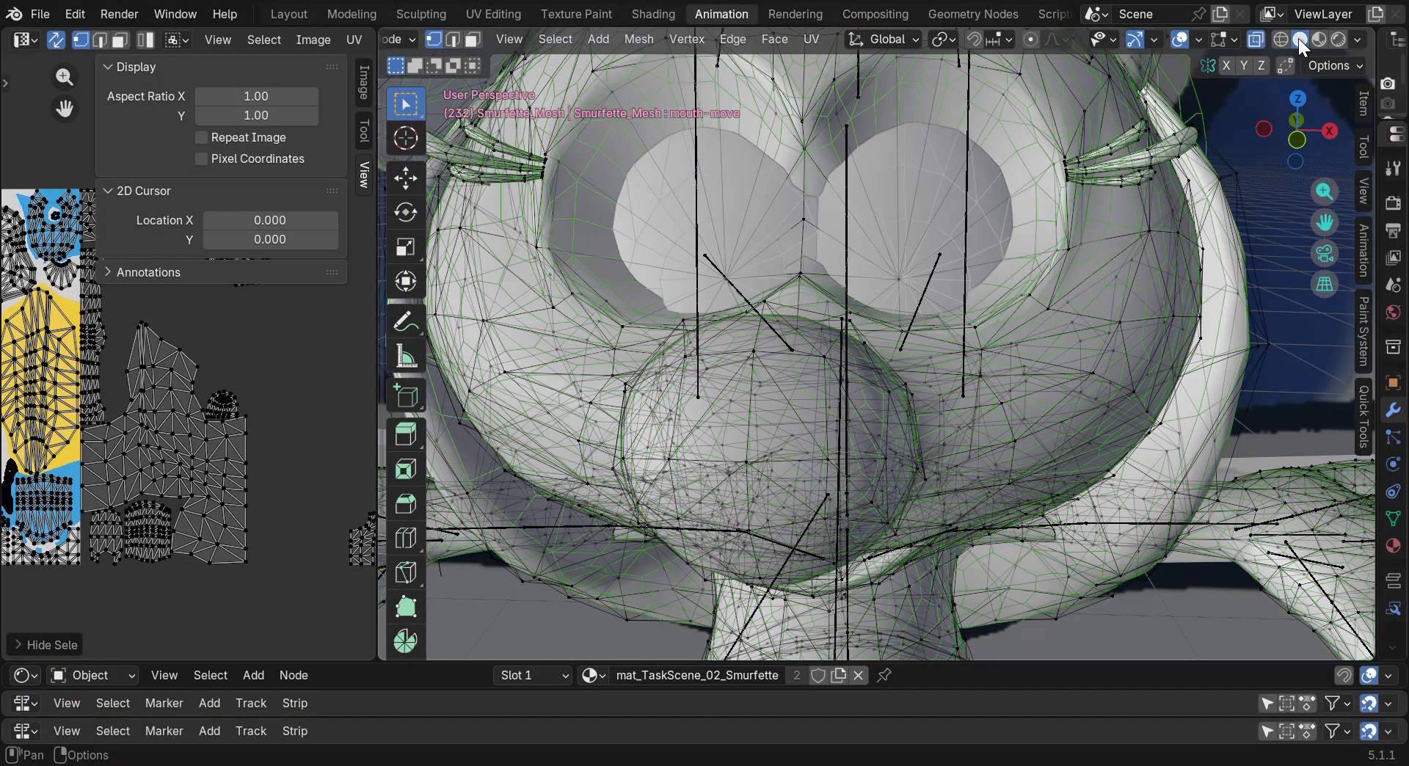
{"action": "left_click_drag", "start_coordinate": [1323, 142], "coordinate": [1019, 188]}
Compare the Subdivision modifier at viewport levels 0 and 1, toggling its Edit Mode display off and on
{"action": "left_click", "coordinate": [1196, 313]}
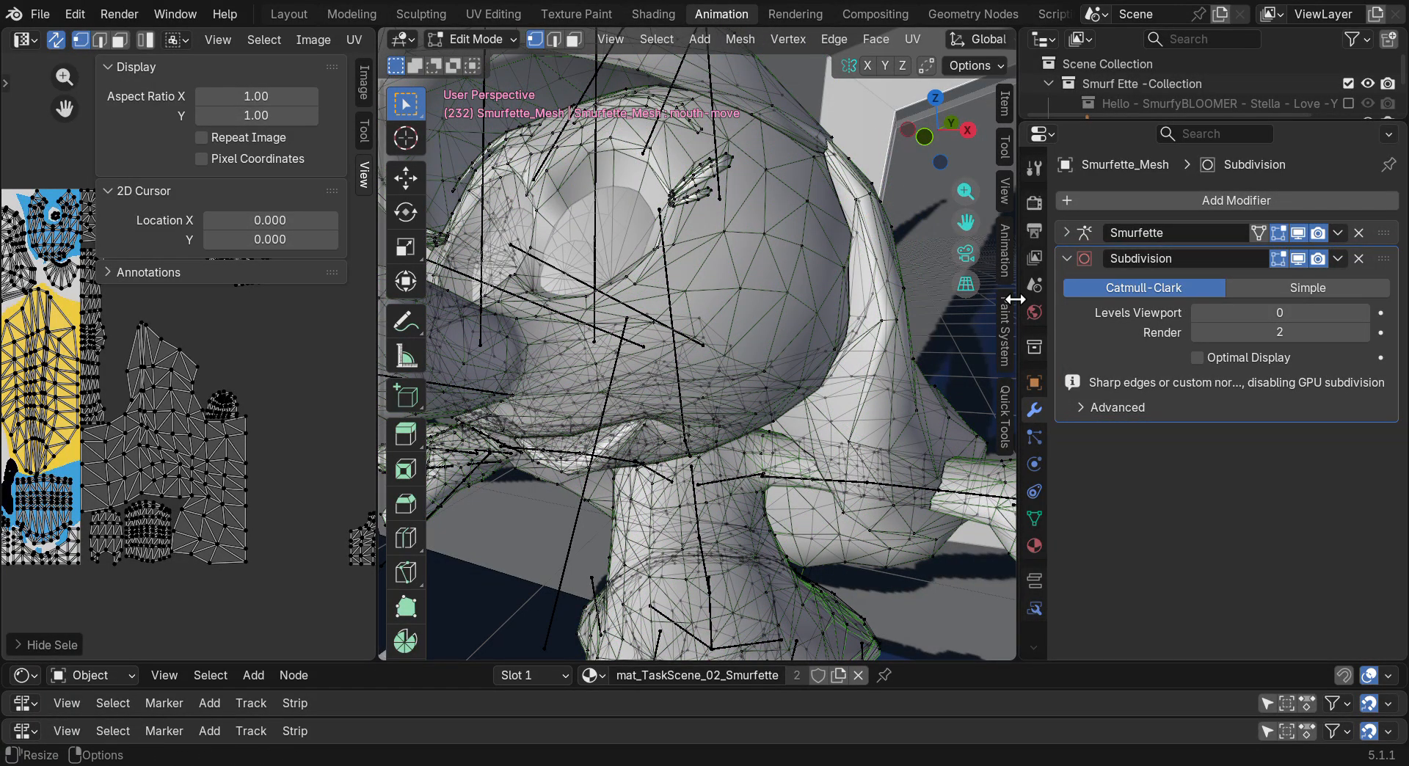
{"action": "mouse_move", "coordinate": [1014, 299]}
{"action": "left_mouse_down"}
{"action": "mouse_move", "coordinate": [1082, 296]}
{"action": "mouse_move", "coordinate": [1029, 296]}
{"action": "left_mouse_up"}
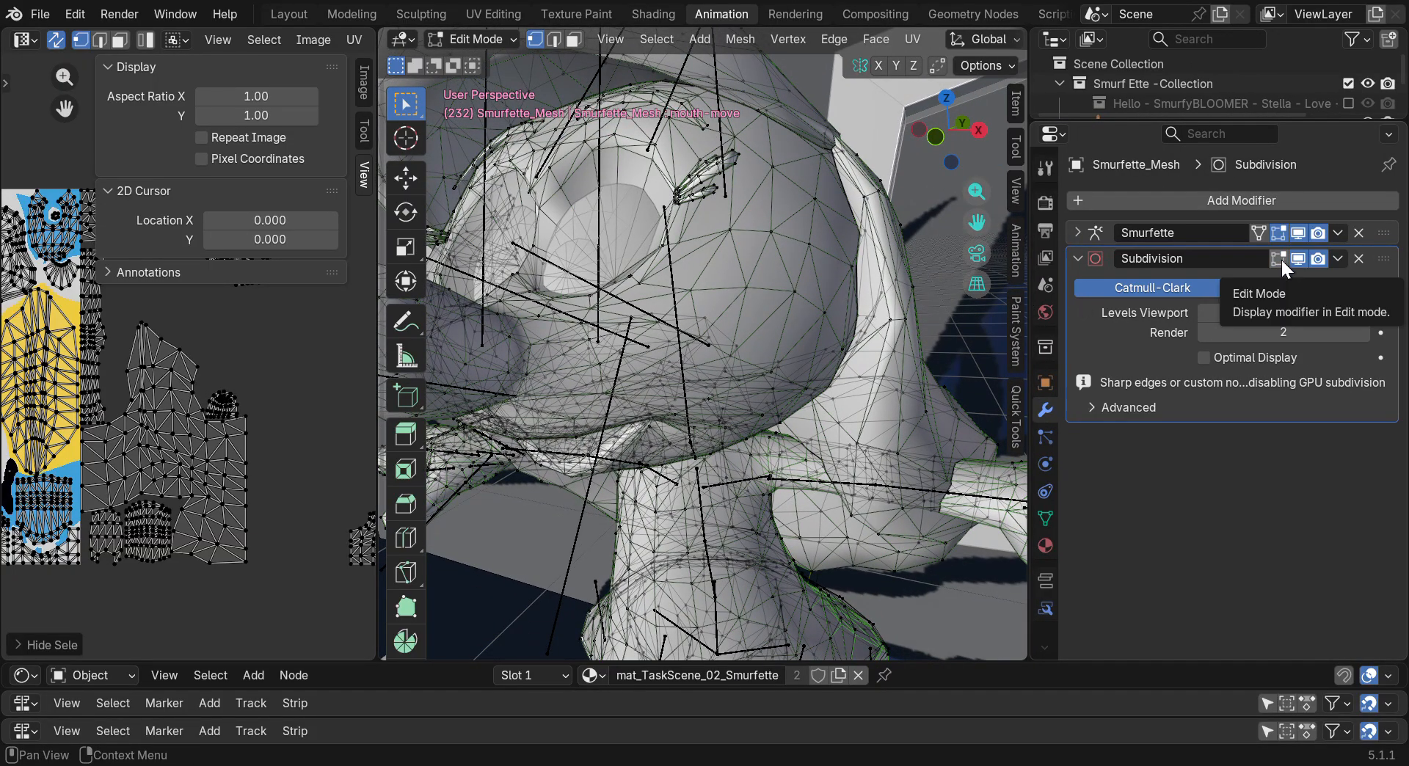
{"action": "left_click", "coordinate": [1279, 257]}
{"action": "left_click", "coordinate": [1363, 313]}
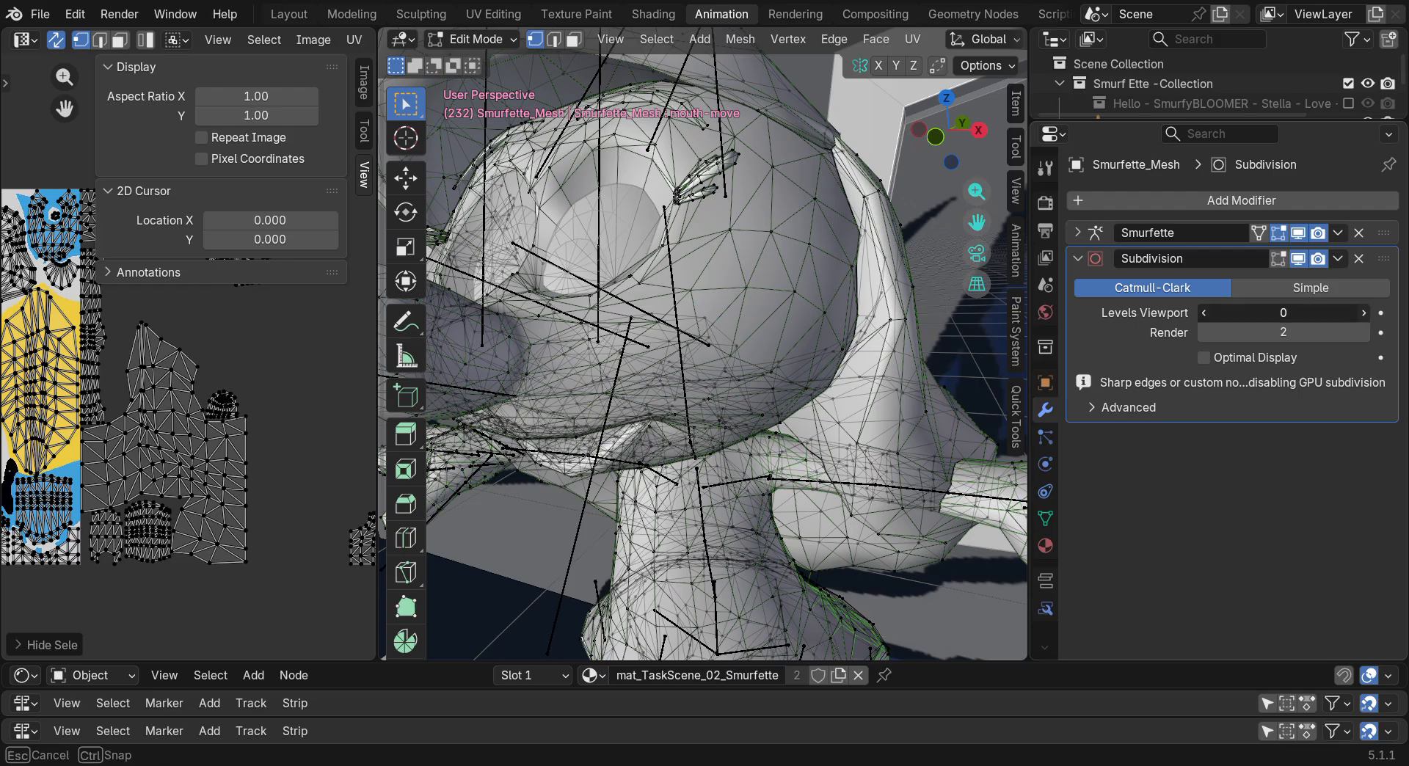
{"action": "left_click", "coordinate": [1276, 258]}
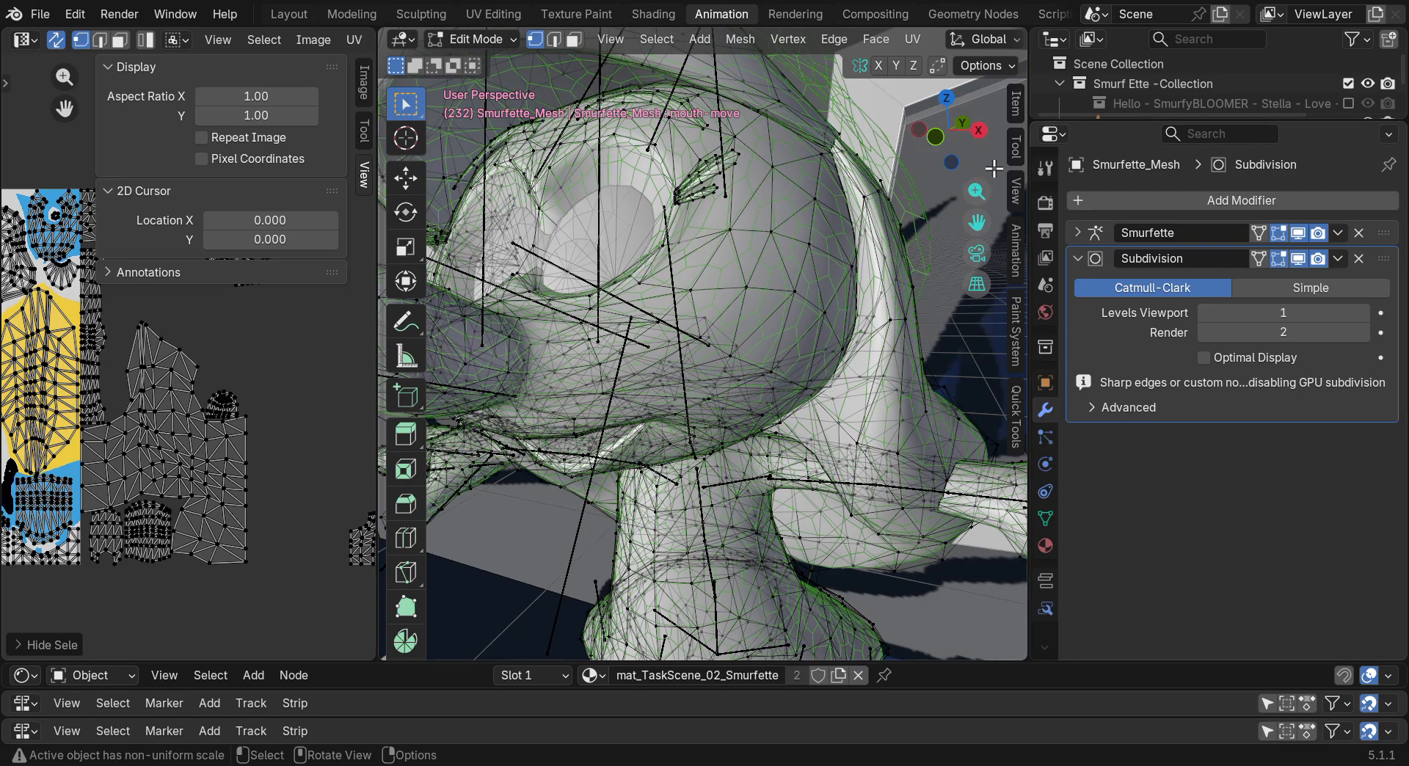
Enable the Subdivision modifier's On Cage display and turn off X-ray in the 3D viewport
{"action": "left_click_drag", "start_coordinate": [1026, 171], "coordinate": [1058, 170]}
{"action": "left_click_drag", "start_coordinate": [1006, 221], "coordinate": [957, 428]}
{"action": "mouse_move", "coordinate": [988, 138]}
{"action": "left_mouse_down"}
{"action": "mouse_move", "coordinate": [1033, 143]}
{"action": "mouse_move", "coordinate": [1030, 204]}
{"action": "mouse_move", "coordinate": [1027, 157]}
{"action": "mouse_move", "coordinate": [999, 163]}
{"action": "mouse_move", "coordinate": [1019, 146]}
{"action": "mouse_move", "coordinate": [993, 142]}
{"action": "left_mouse_up"}
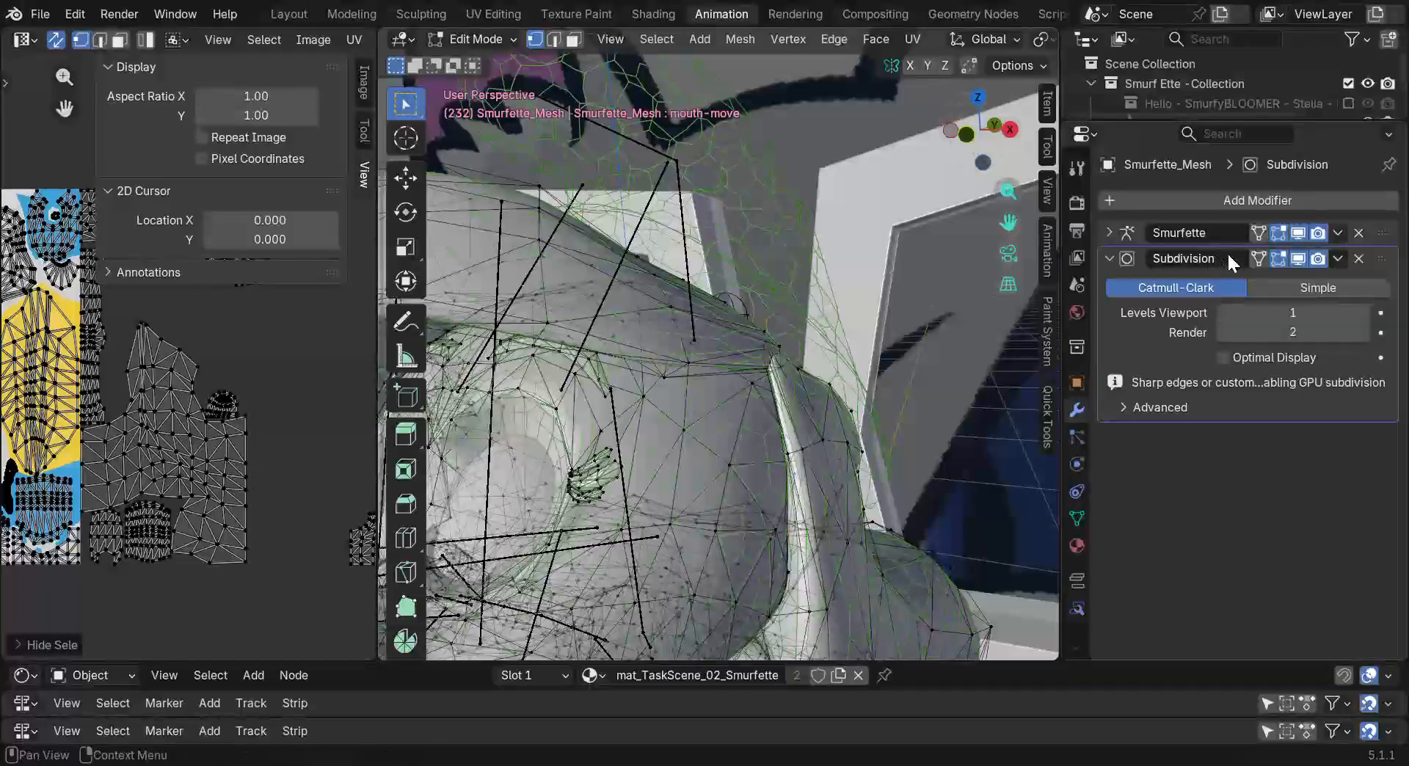
{"action": "left_click", "coordinate": [1258, 261]}
{"action": "left_click_drag", "start_coordinate": [1009, 224], "coordinate": [1042, 33]}
{"action": "left_click_drag", "start_coordinate": [986, 155], "coordinate": [1024, 155]}
{"action": "scroll", "coordinate": [990, 35], "scroll_direction": "down", "scroll_amount": 8}
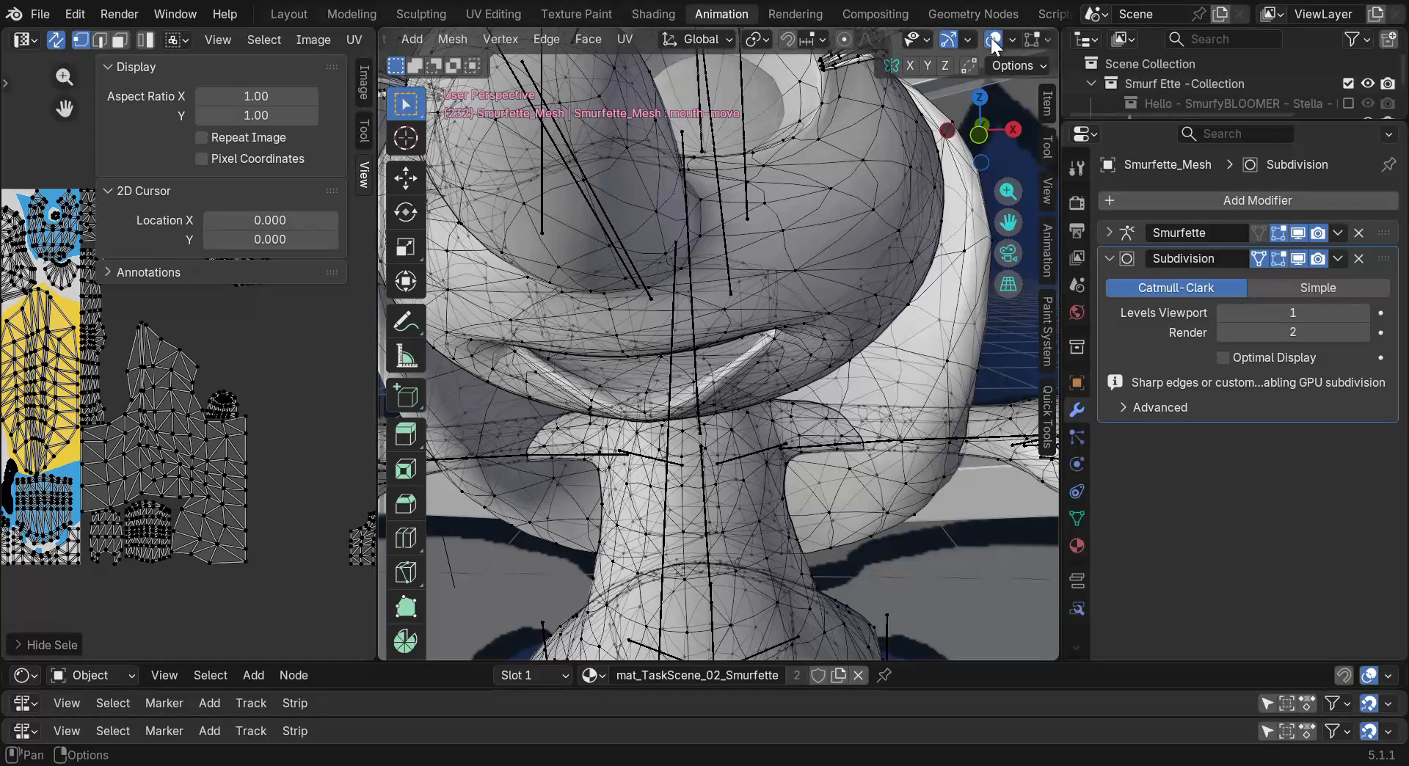
{"action": "left_click", "coordinate": [945, 41]}
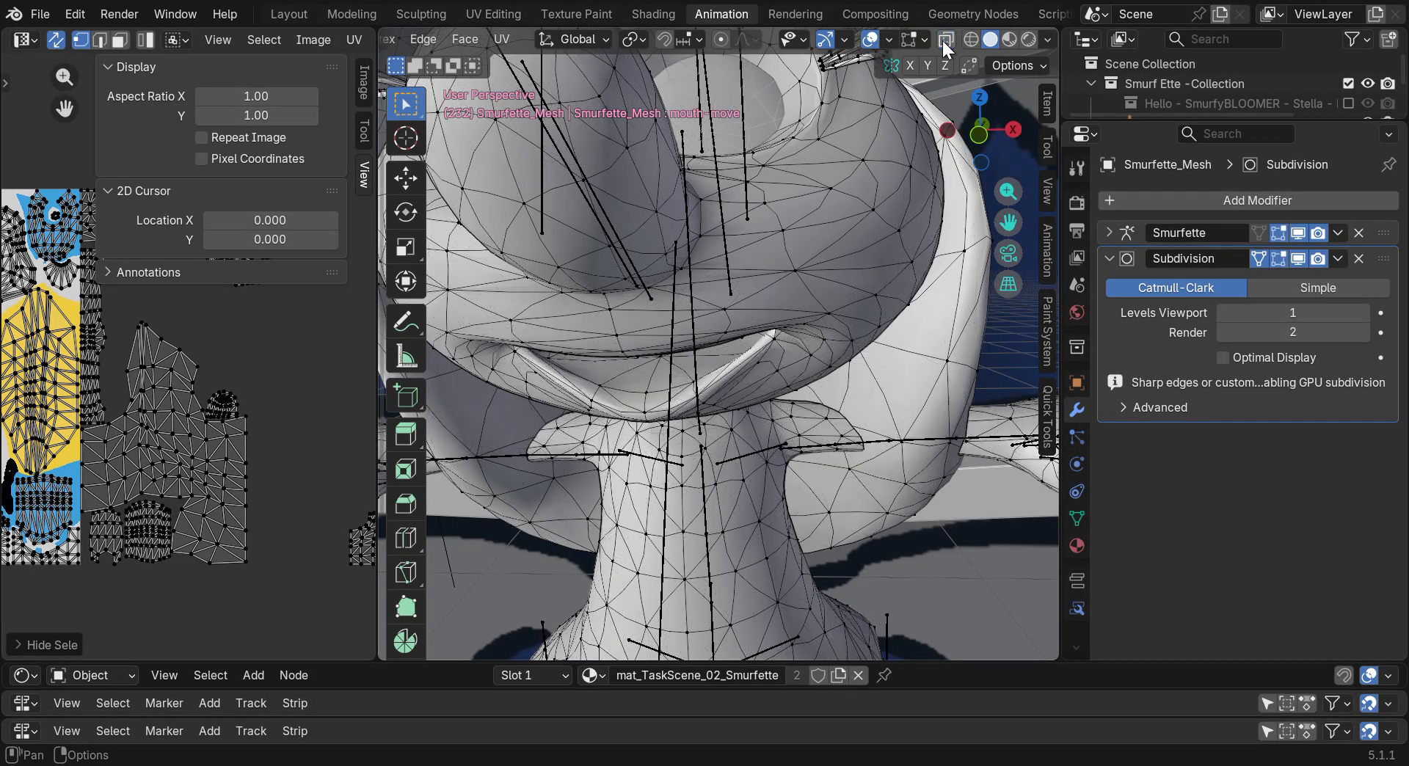
Examine the subdivided wireframe around the hat, face, mouth and full body from several angles
{"action": "left_click_drag", "start_coordinate": [1002, 153], "coordinate": [756, 177]}
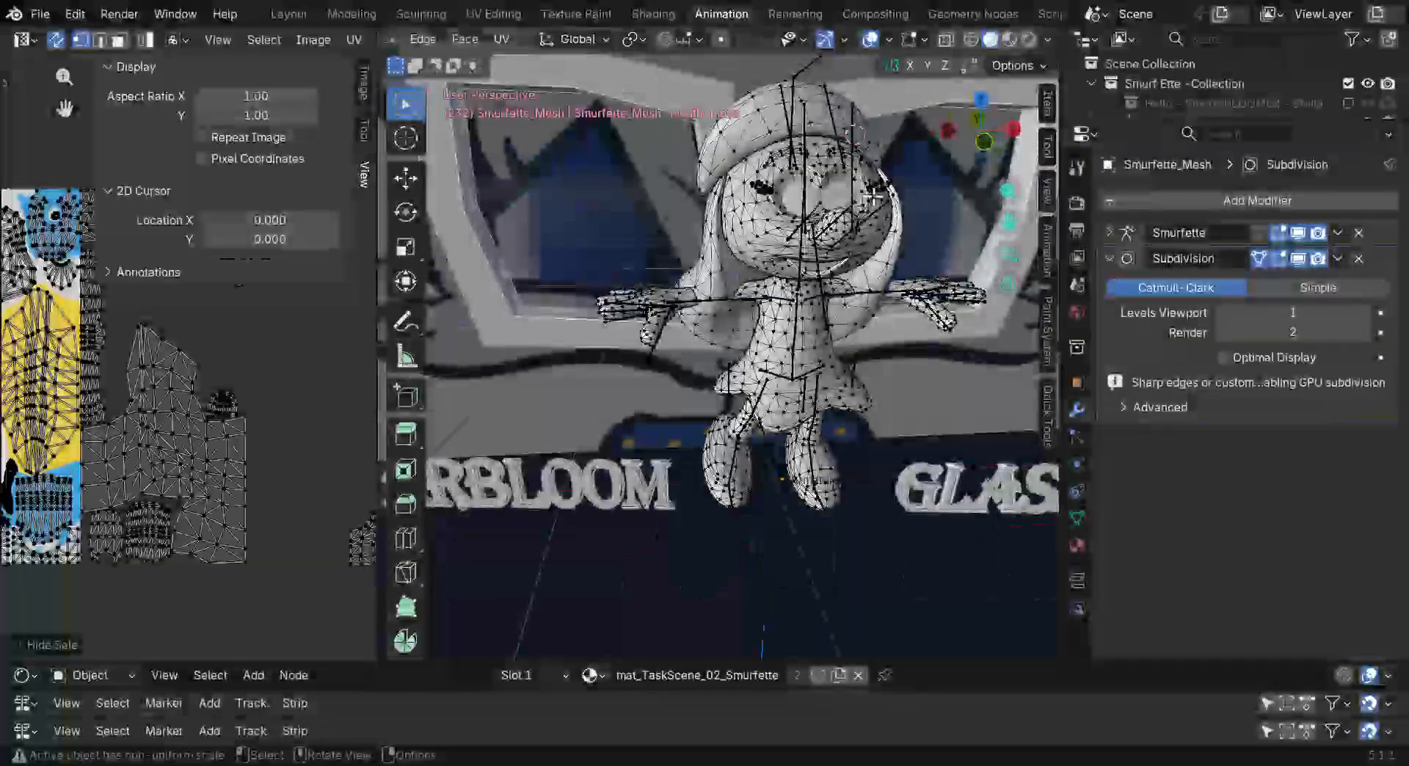
{"action": "left_click_drag", "start_coordinate": [1007, 191], "coordinate": [1008, 144]}
{"action": "left_click_drag", "start_coordinate": [1007, 222], "coordinate": [1007, 251]}
{"action": "mouse_move", "coordinate": [984, 148]}
{"action": "left_mouse_down"}
{"action": "mouse_move", "coordinate": [978, 79]}
{"action": "mouse_move", "coordinate": [843, 98]}
{"action": "mouse_move", "coordinate": [976, 119]}
{"action": "mouse_move", "coordinate": [976, 140]}
{"action": "left_mouse_up"}
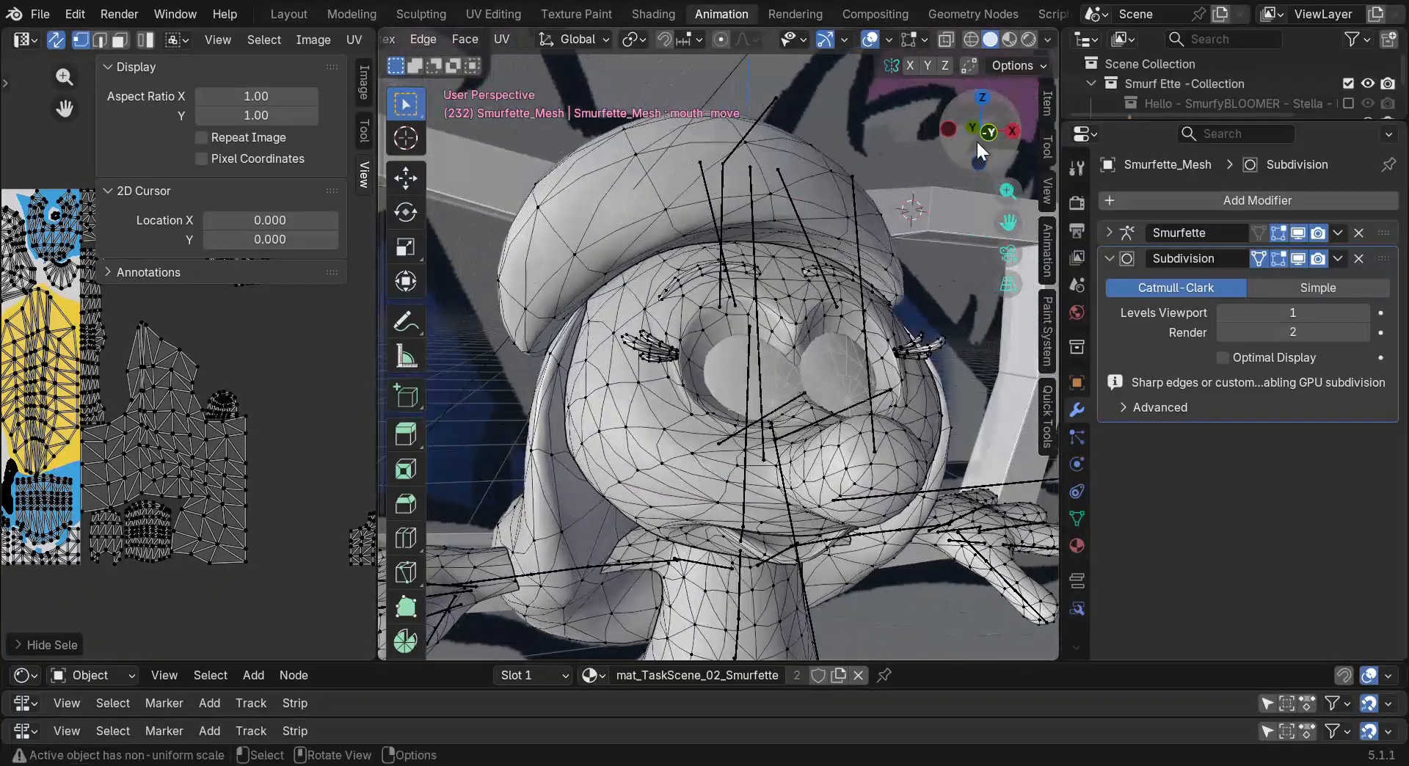
{"action": "scroll", "coordinate": [887, 286], "scroll_direction": "down", "scroll_amount": 4}
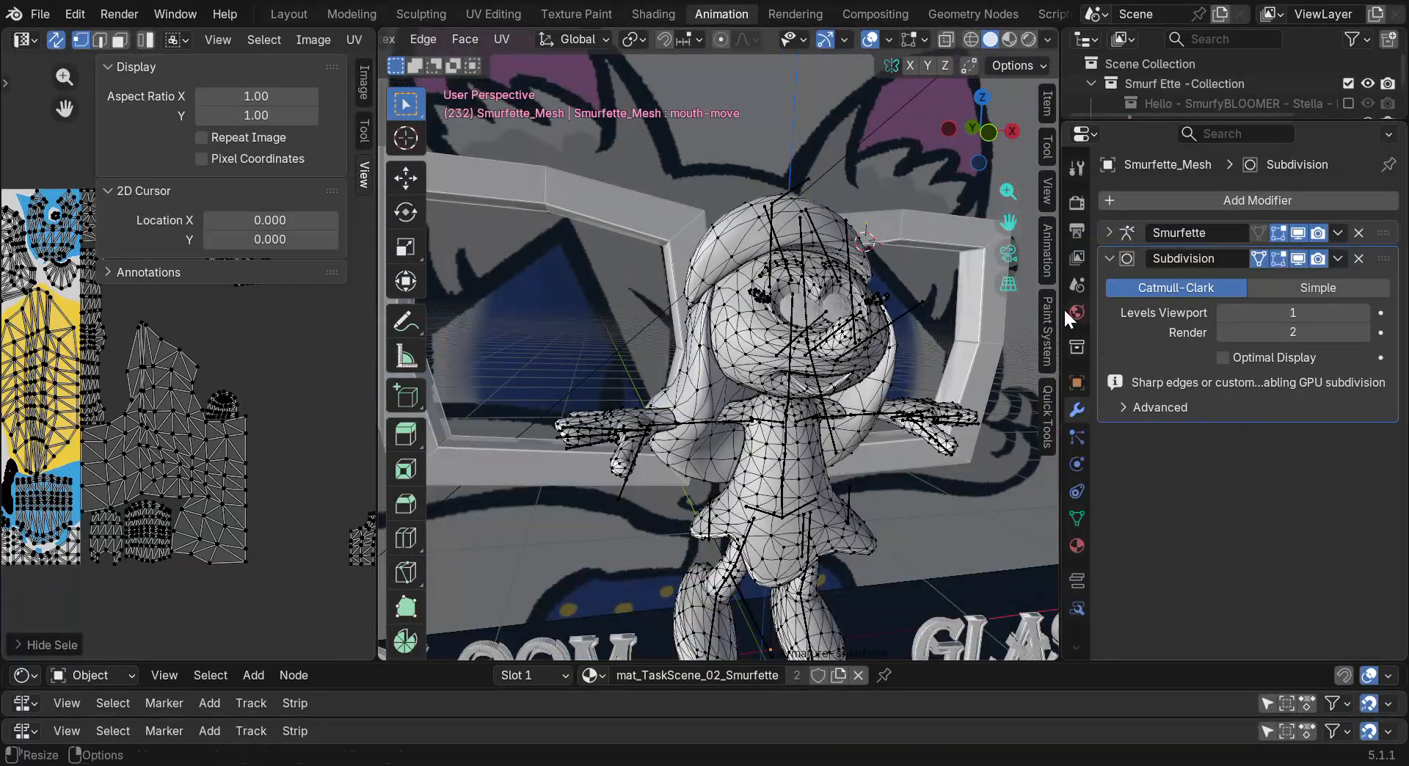
{"action": "left_click_drag", "start_coordinate": [1060, 247], "coordinate": [1092, 246]}
{"action": "mouse_move", "coordinate": [1044, 143]}
{"action": "left_mouse_down"}
{"action": "mouse_move", "coordinate": [998, 147]}
{"action": "mouse_move", "coordinate": [1067, 135]}
{"action": "left_mouse_up"}
{"action": "scroll", "coordinate": [844, 323], "scroll_direction": "up", "scroll_amount": 8}
{"action": "scroll", "coordinate": [839, 369], "scroll_direction": "down", "scroll_amount": 5}
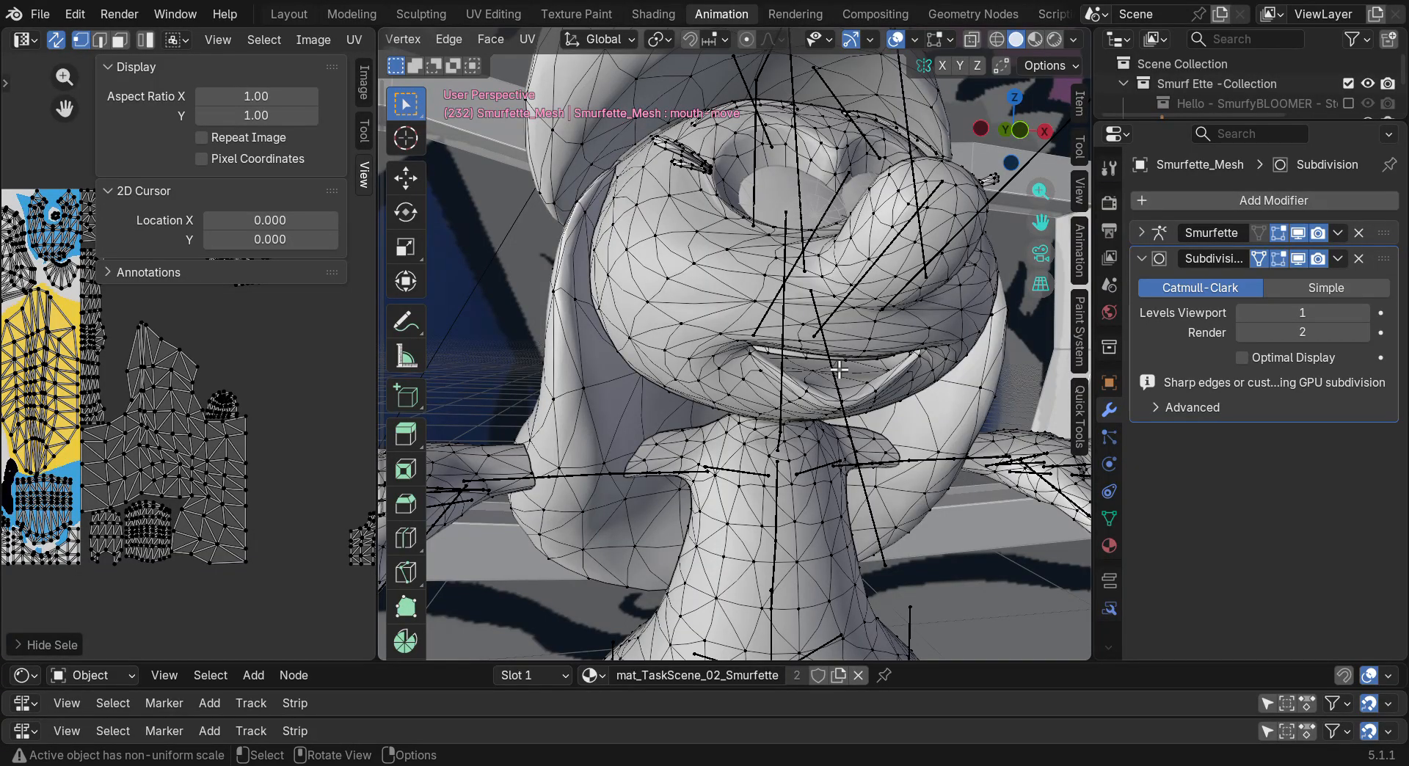
{"action": "left_click_drag", "start_coordinate": [979, 129], "coordinate": [1028, 139]}
{"action": "scroll", "coordinate": [926, 138], "scroll_direction": "up", "scroll_amount": 7}
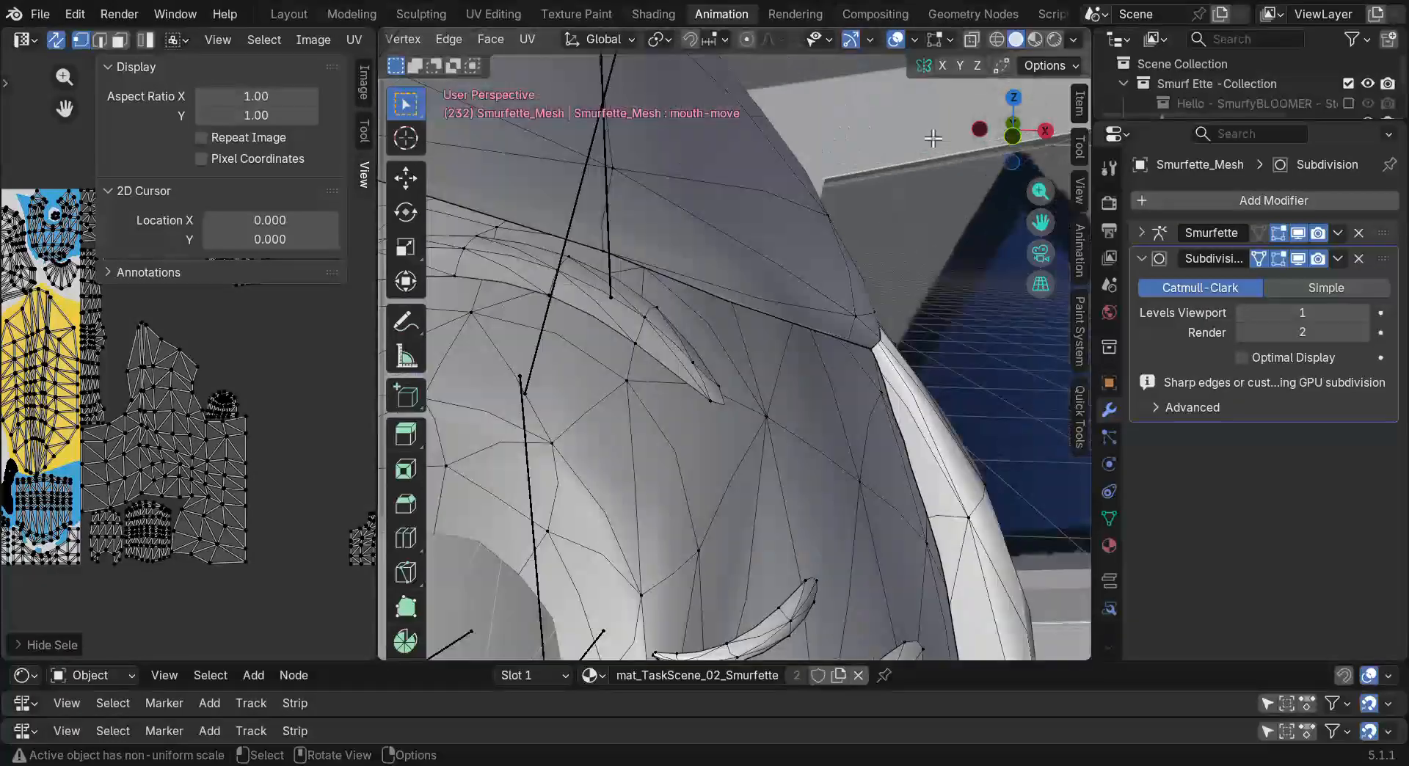
{"action": "scroll", "coordinate": [926, 138], "scroll_direction": "down", "scroll_amount": 4}
{"action": "scroll", "coordinate": [713, 263], "scroll_direction": "down", "scroll_amount": 3}
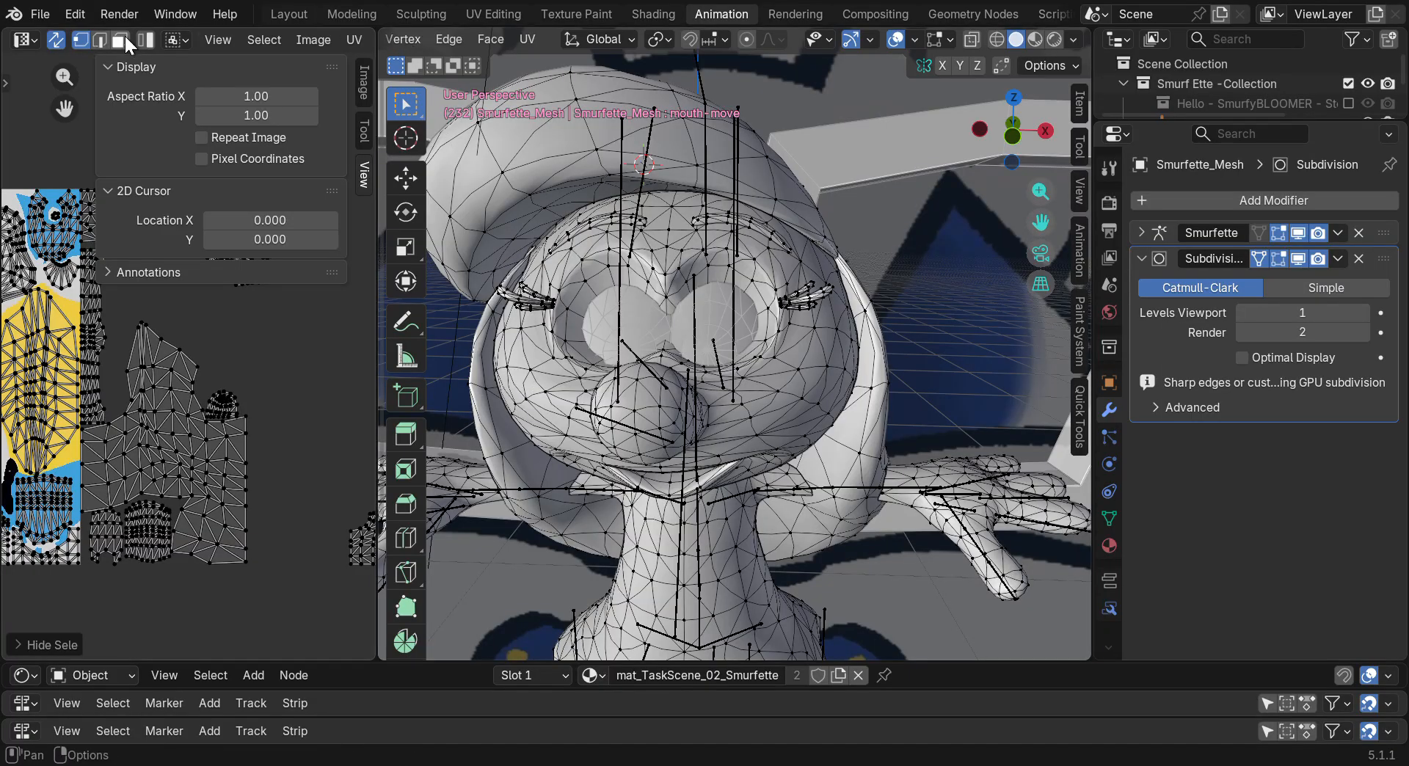
{"action": "scroll", "coordinate": [434, 39], "scroll_direction": "left", "scroll_amount": 5}
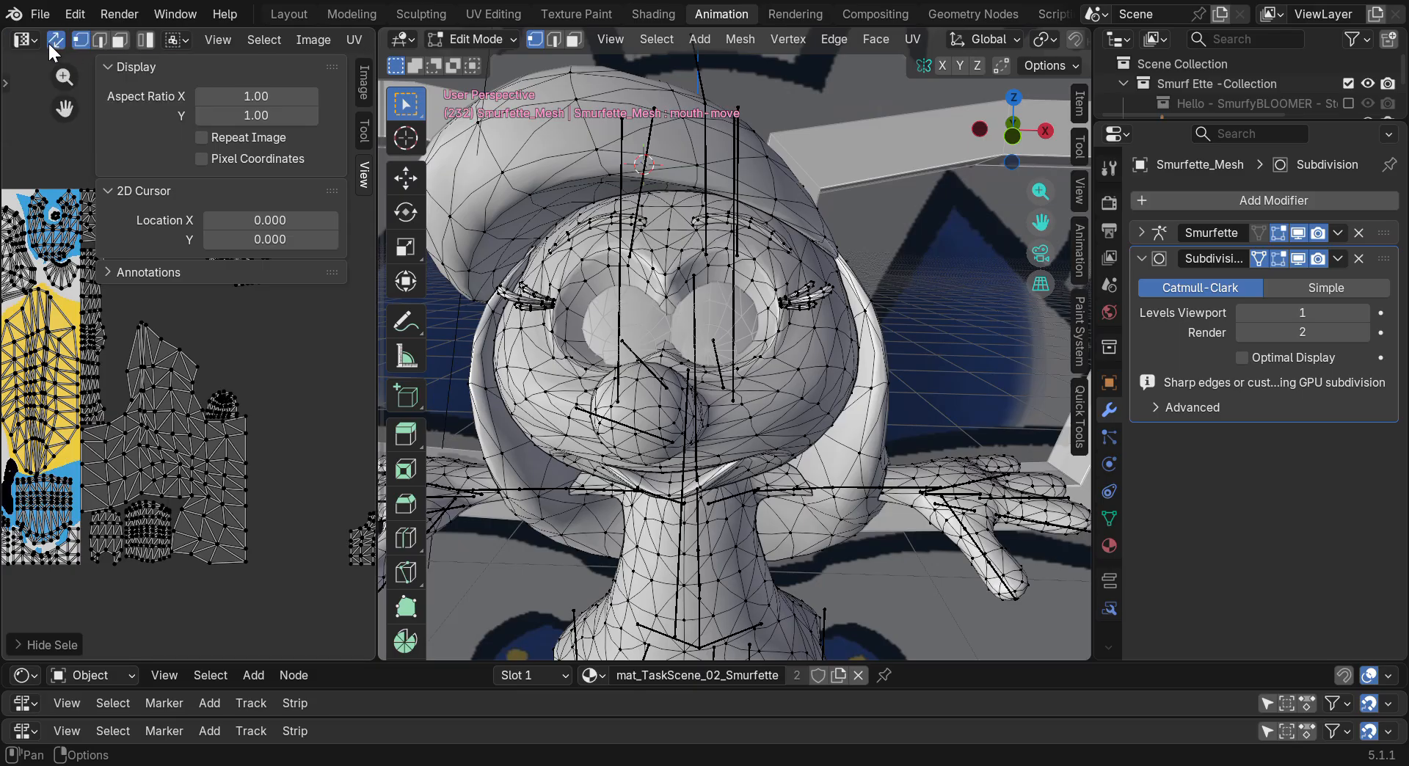
{"action": "scroll", "coordinate": [603, 402], "scroll_direction": "up", "scroll_amount": 4}
{"action": "scroll", "coordinate": [612, 406], "scroll_direction": "down", "scroll_amount": 4}
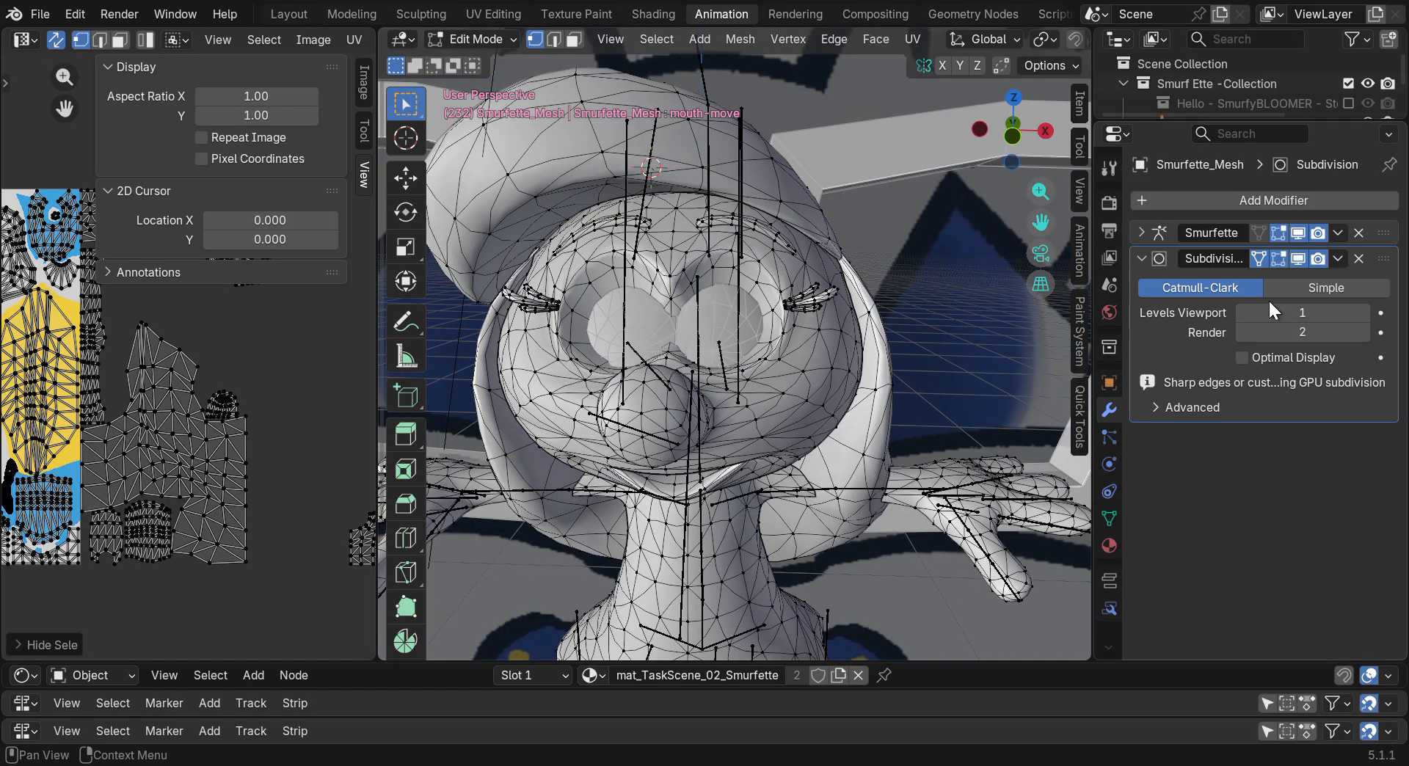
Set the Subdivision modifier's viewport level to 0 and compare the mesh in Object Mode and Edit Mode
{"action": "left_click_drag", "start_coordinate": [1272, 309], "coordinate": [1233, 311]}
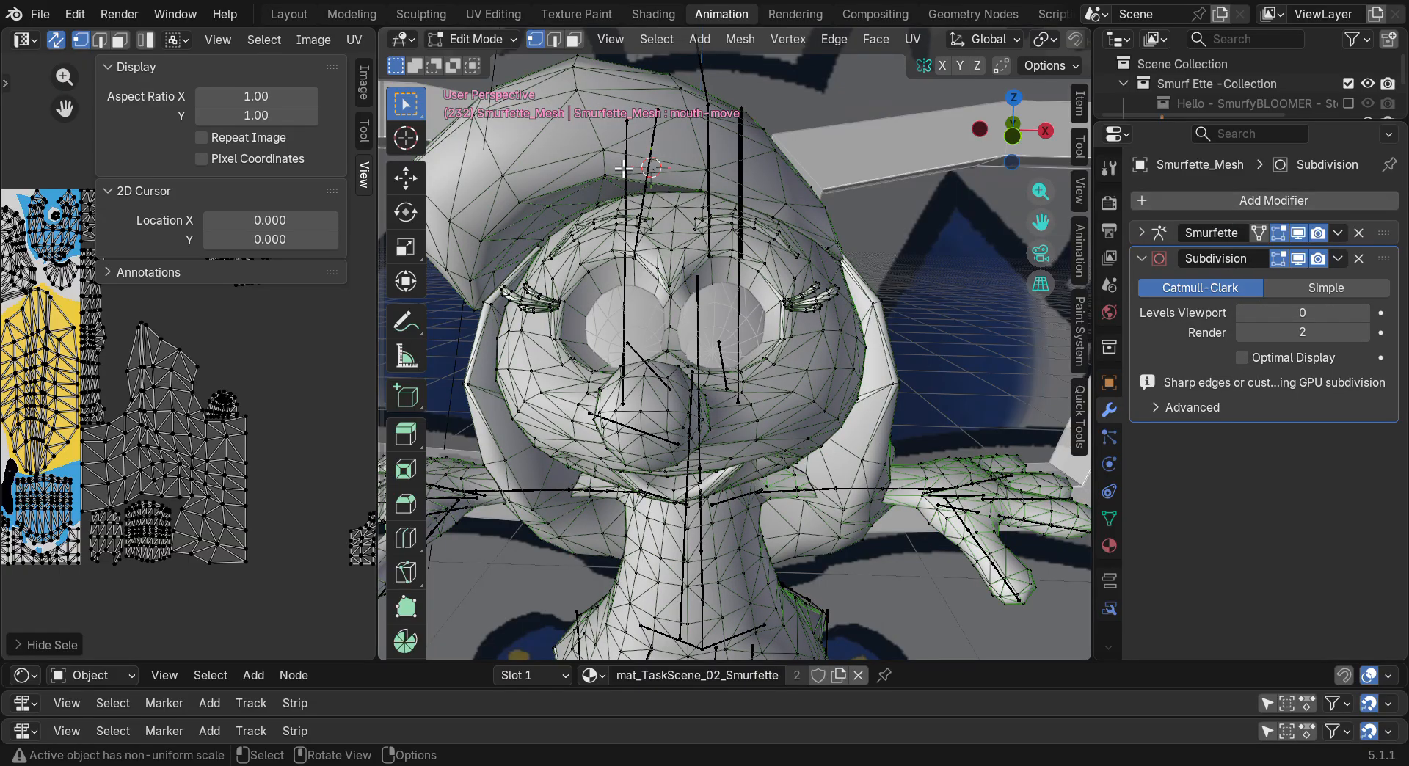
{"action": "left_click", "coordinate": [464, 38]}
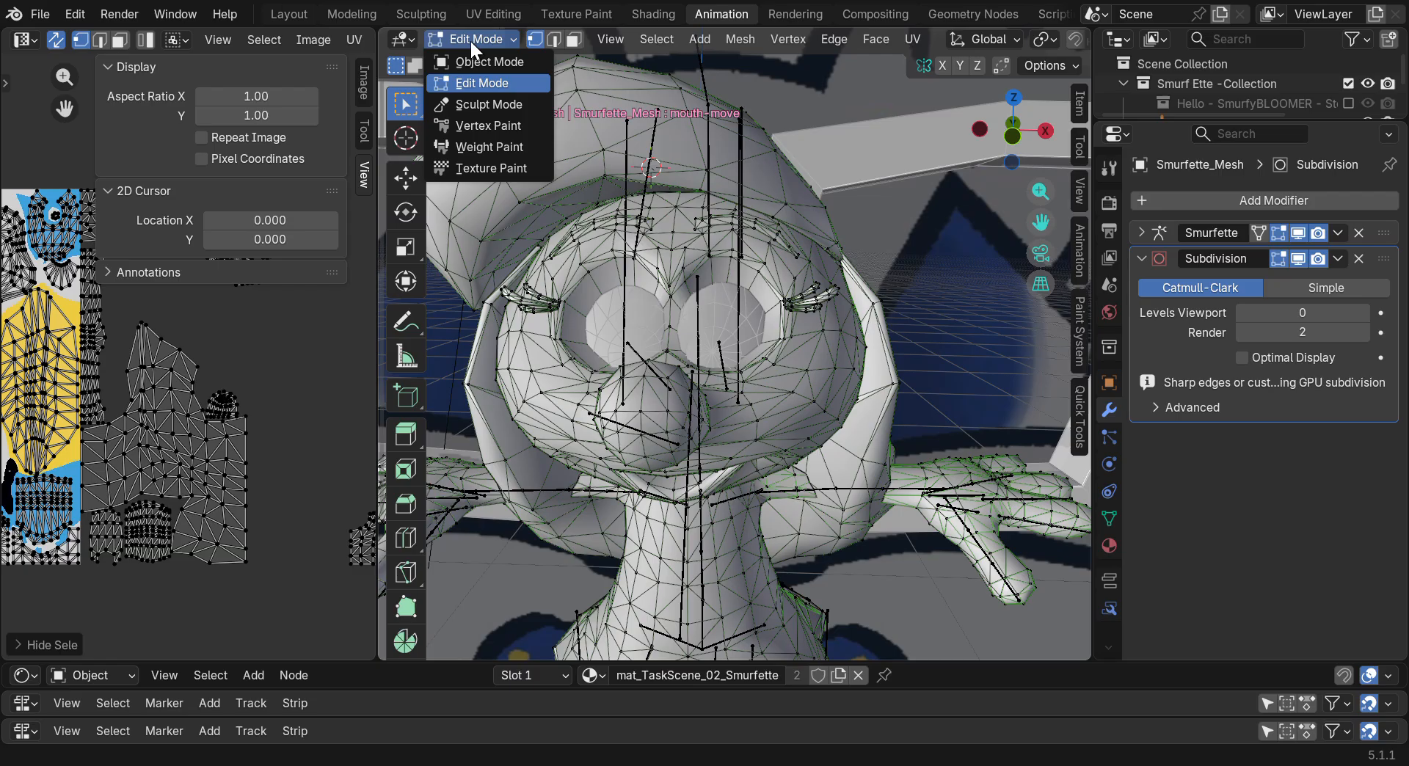
{"action": "left_click", "coordinate": [471, 57]}
{"action": "left_click", "coordinate": [471, 42]}
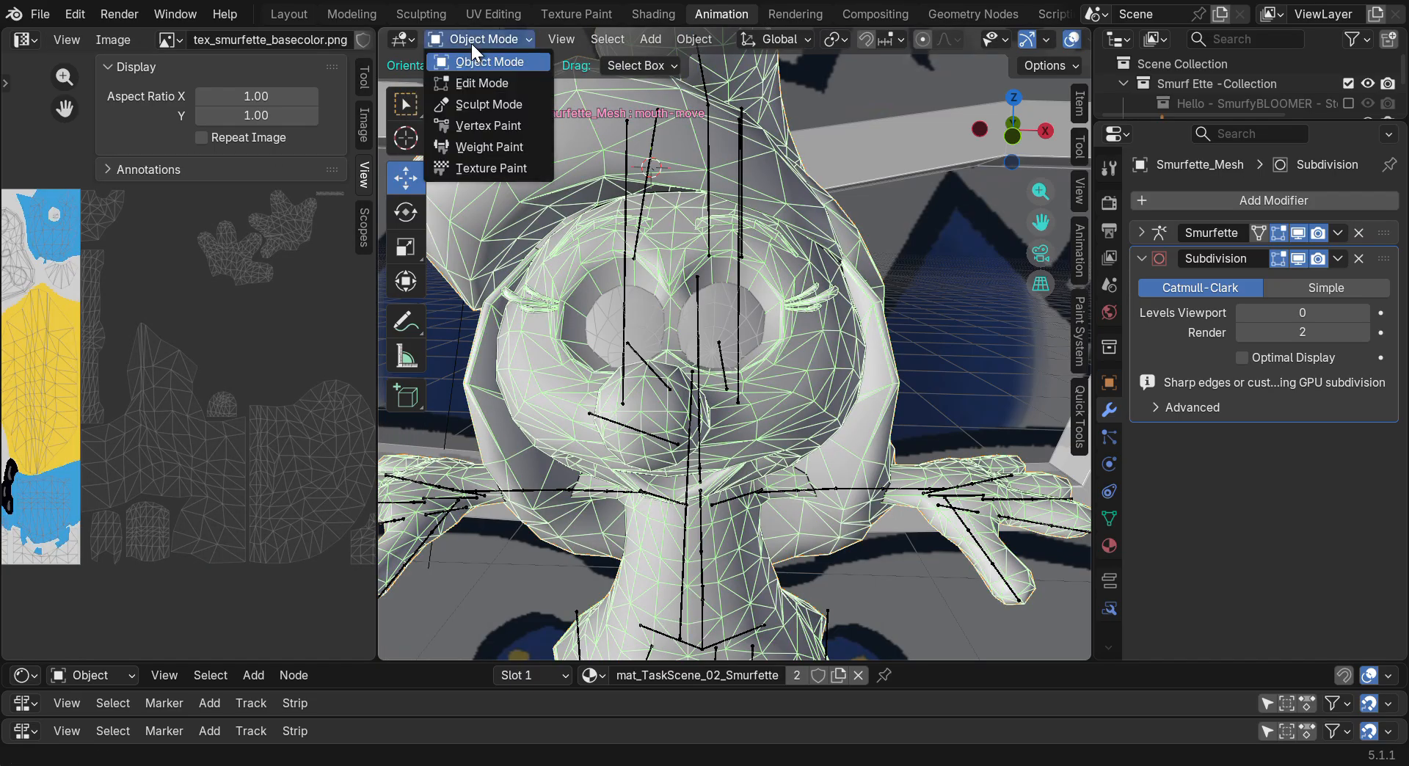
{"action": "left_click", "coordinate": [477, 77]}
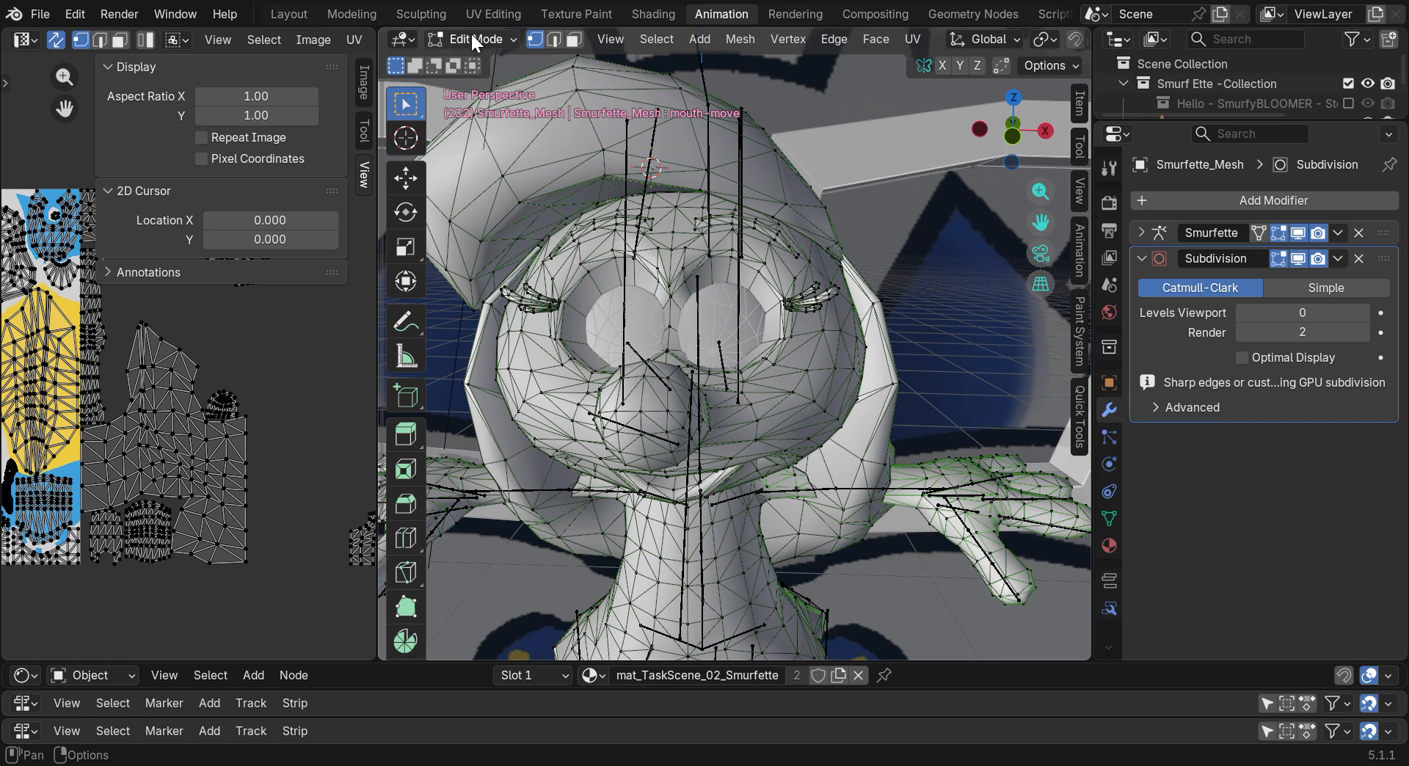
Remove the Subdivision modifier from the Smurfette mesh and switch to Object Mode
{"action": "left_click", "coordinate": [1358, 259]}
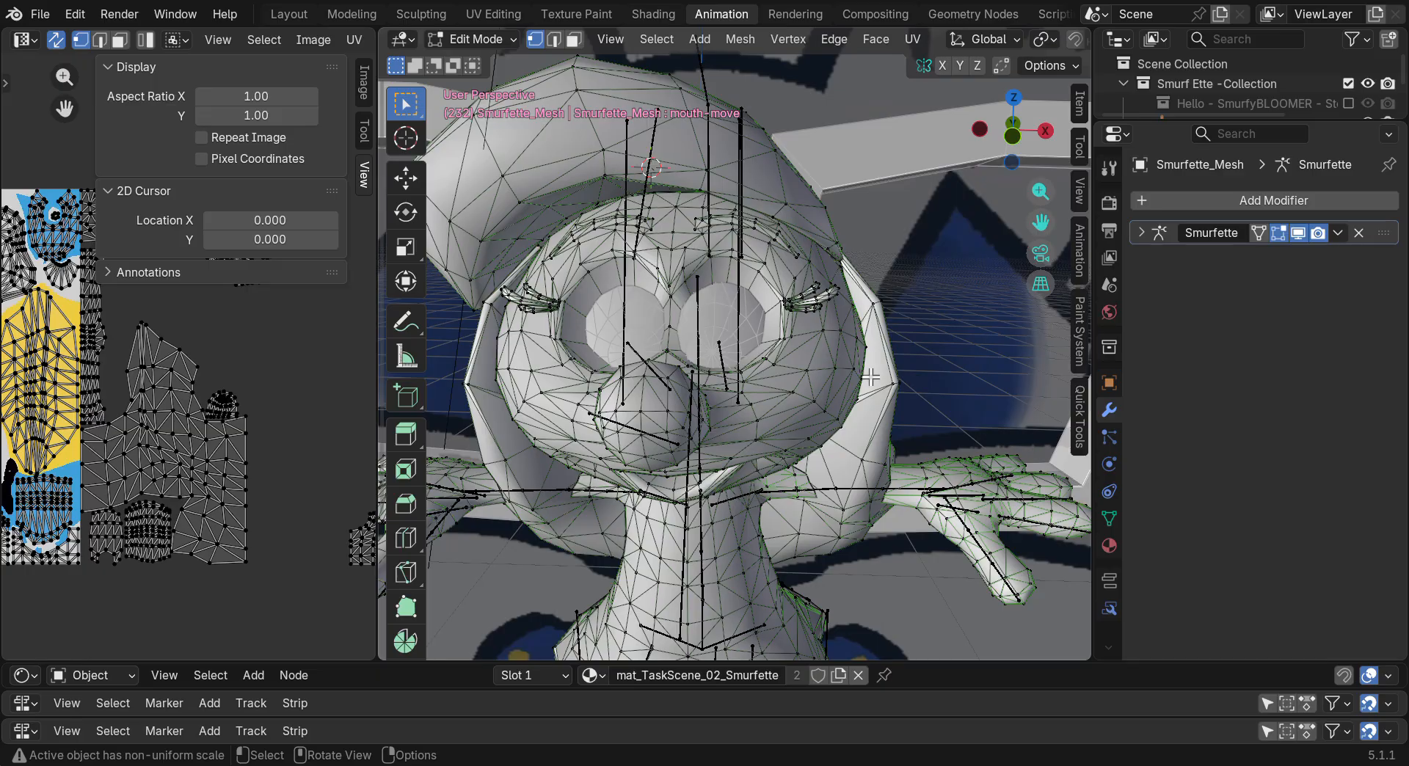
{"action": "left_click", "coordinate": [463, 40]}
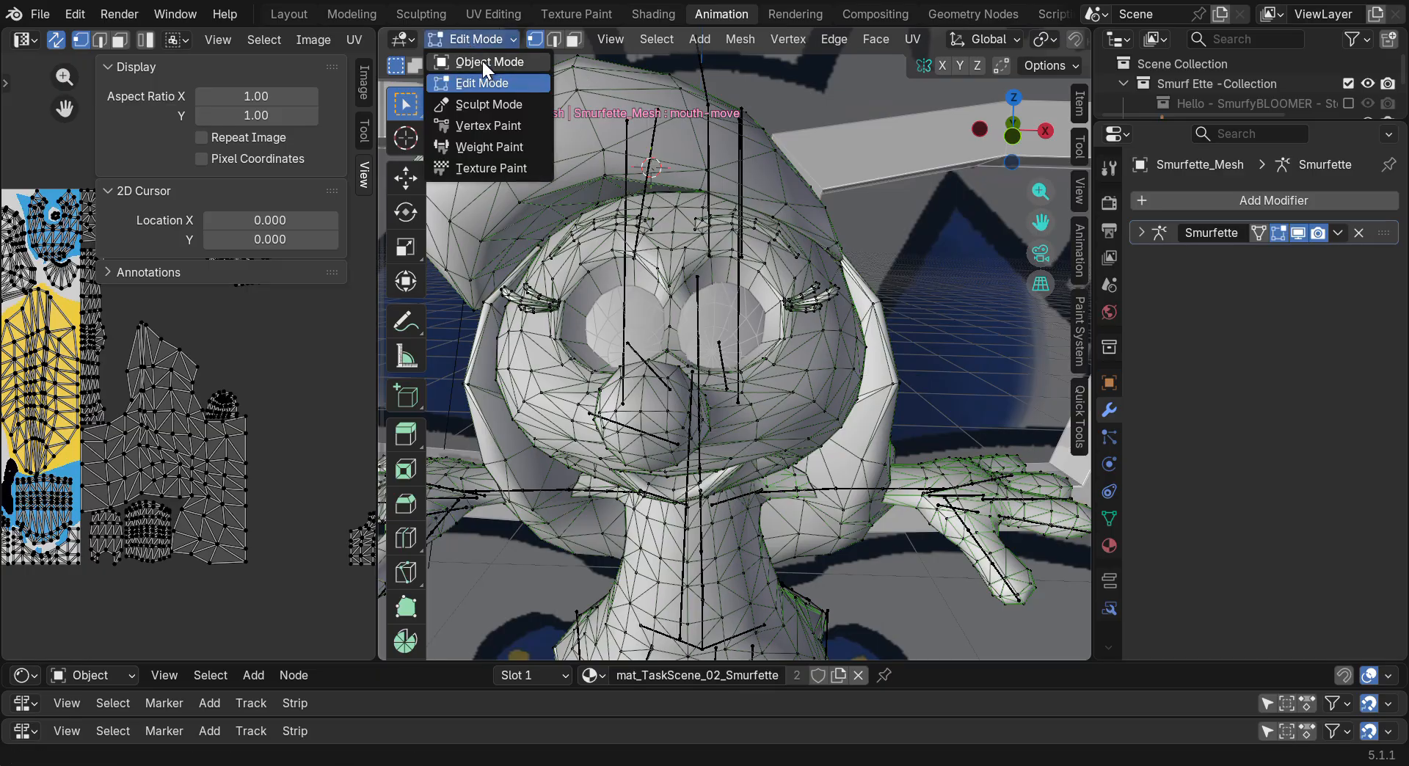
{"action": "left_click", "coordinate": [482, 61]}
{"action": "scroll", "coordinate": [885, 372], "scroll_direction": "down", "scroll_amount": 4}
{"action": "scroll", "coordinate": [953, 332], "scroll_direction": "up", "scroll_amount": 5}
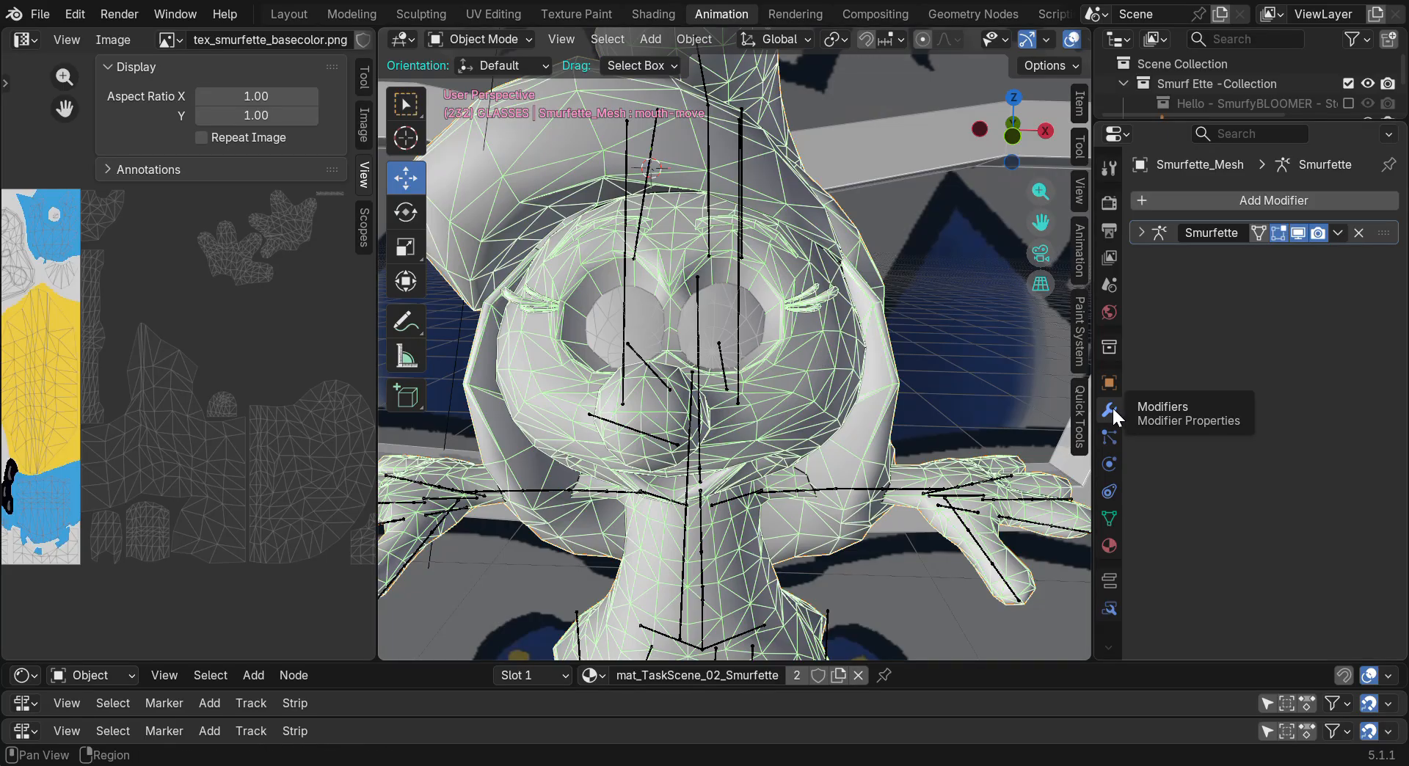
Switch the Smurfette mesh to Edit Mode and add a Subdivision Surface modifier
{"action": "left_click", "coordinate": [464, 38]}
{"action": "left_click", "coordinate": [470, 83]}
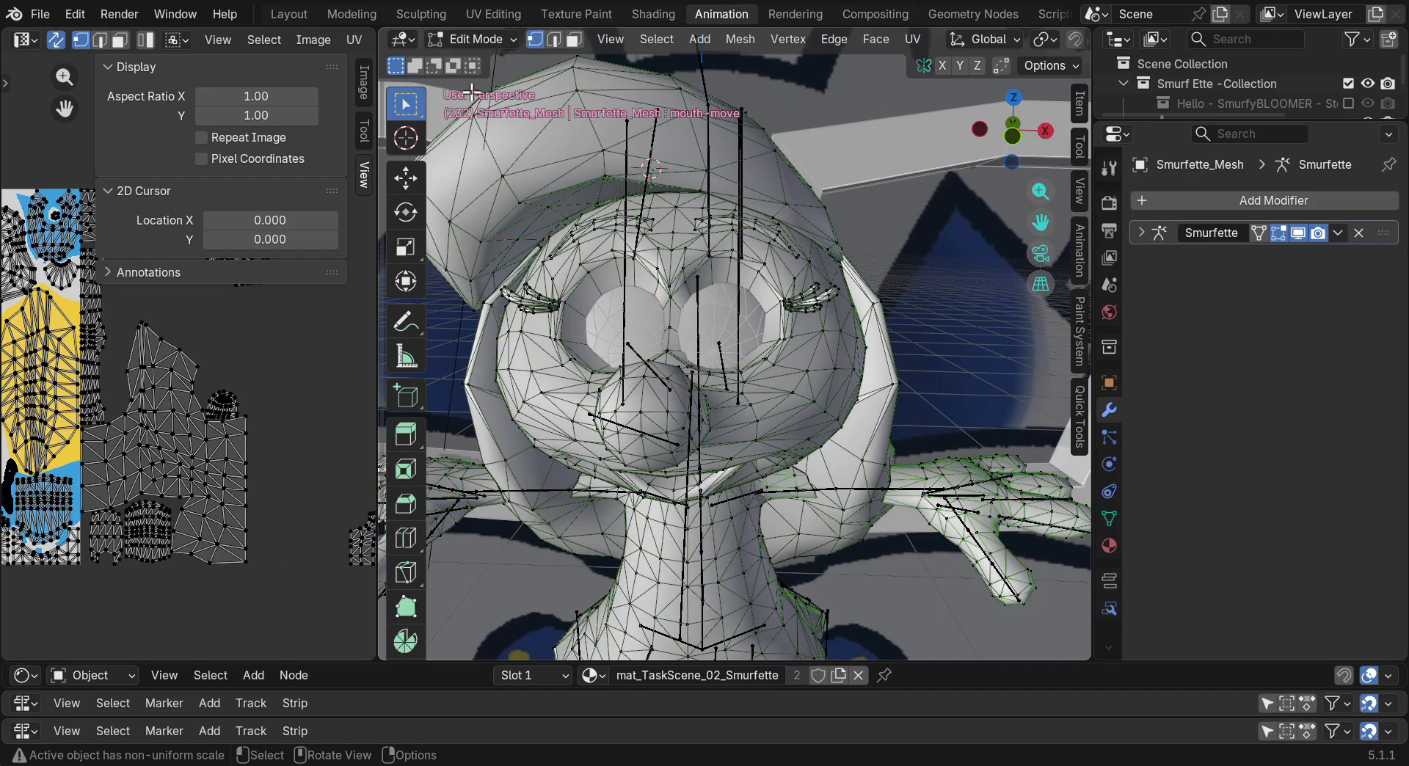
{"action": "left_click", "coordinate": [1268, 200]}
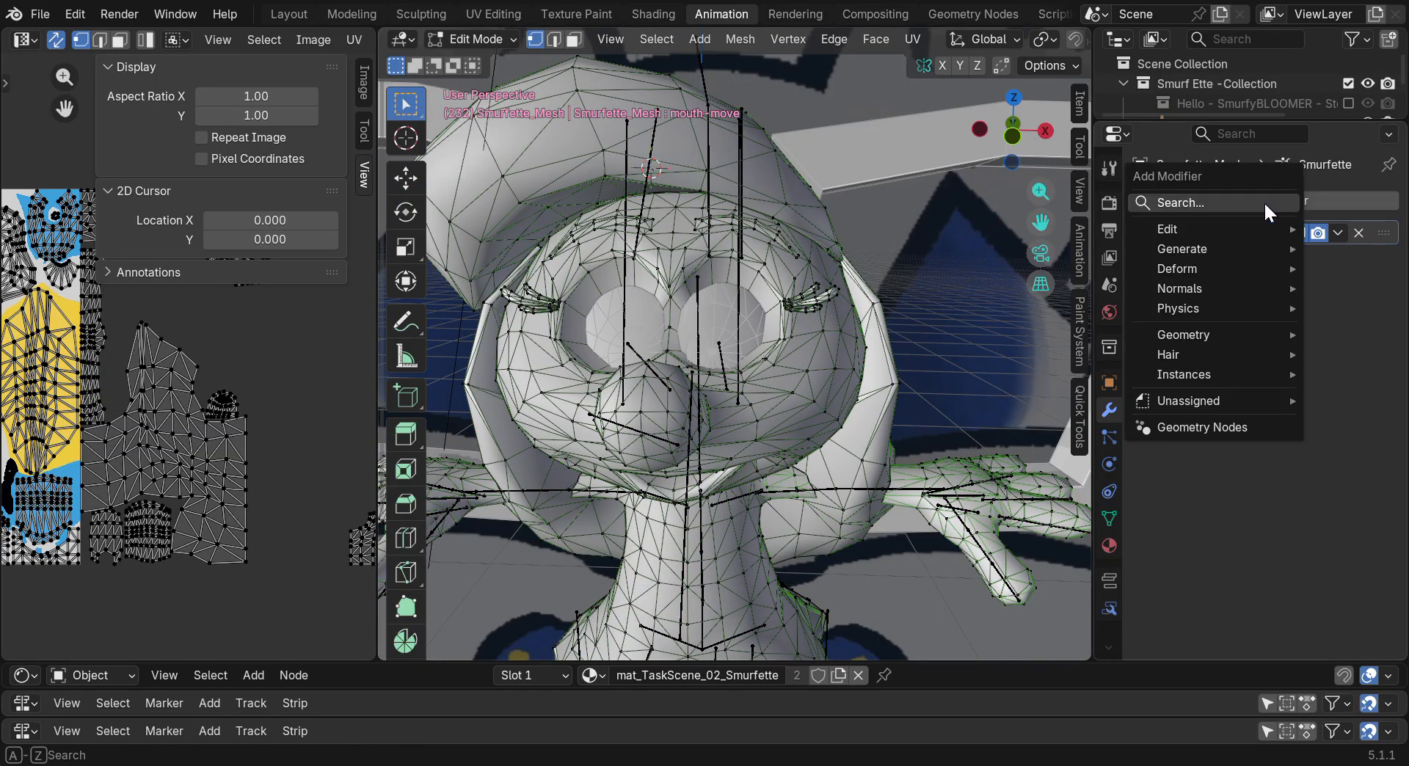
{"action": "mouse_move", "coordinate": [1196, 250]}
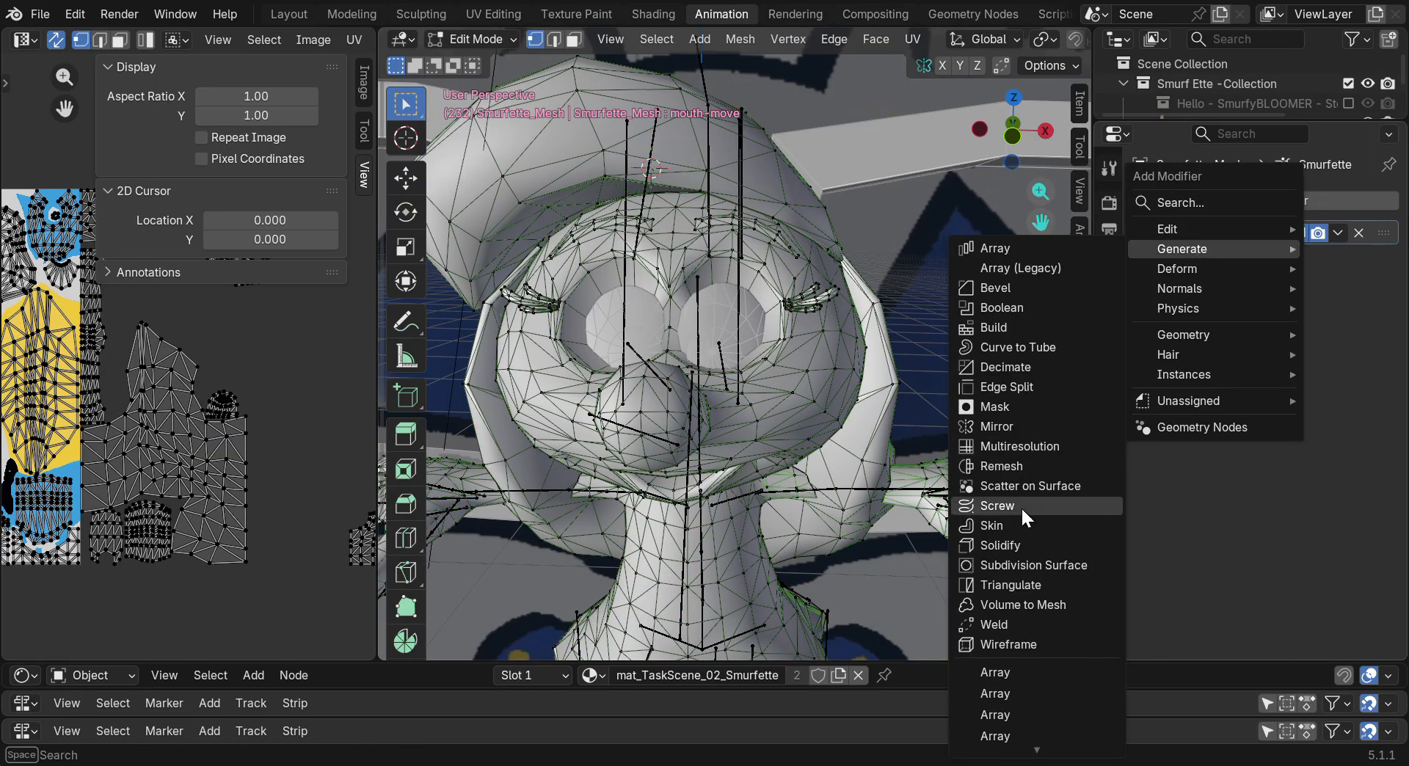
{"action": "left_click", "coordinate": [994, 565]}
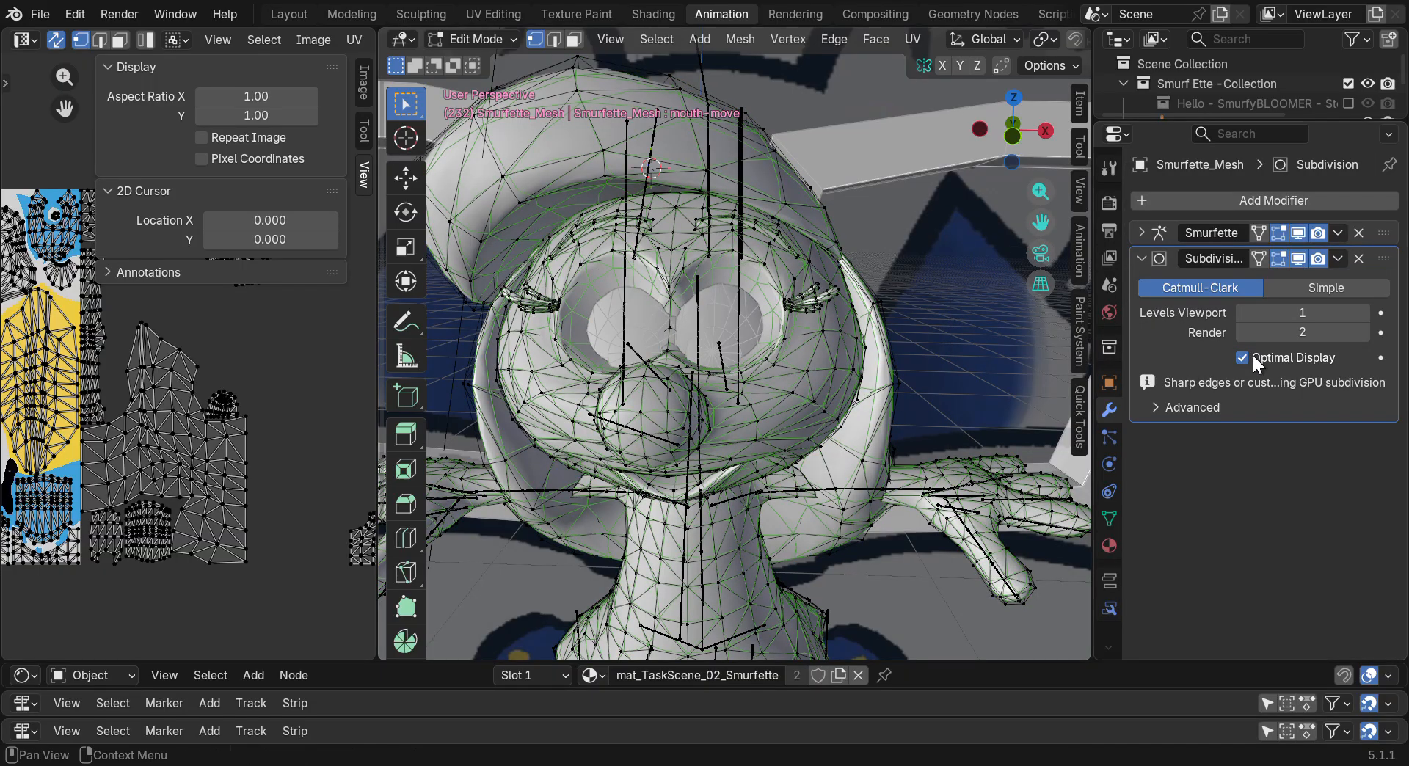
Set the Subdivision modifier's viewport level to 2 and disable Optimal Display
{"action": "mouse_move", "coordinate": [1046, 157]}
{"action": "left_mouse_down"}
{"action": "mouse_move", "coordinate": [1115, 205]}
{"action": "mouse_move", "coordinate": [1057, 166]}
{"action": "left_mouse_up"}
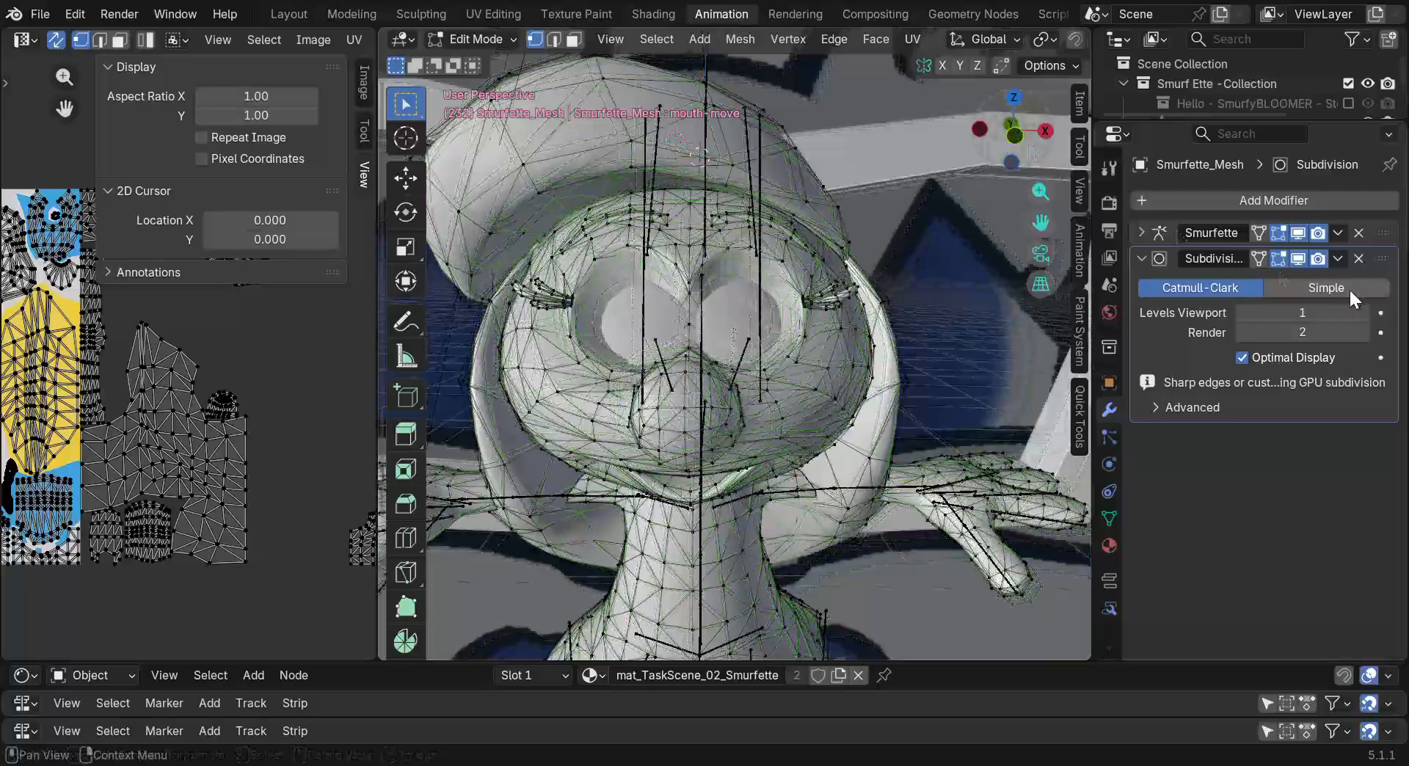
{"action": "left_click", "coordinate": [1362, 311]}
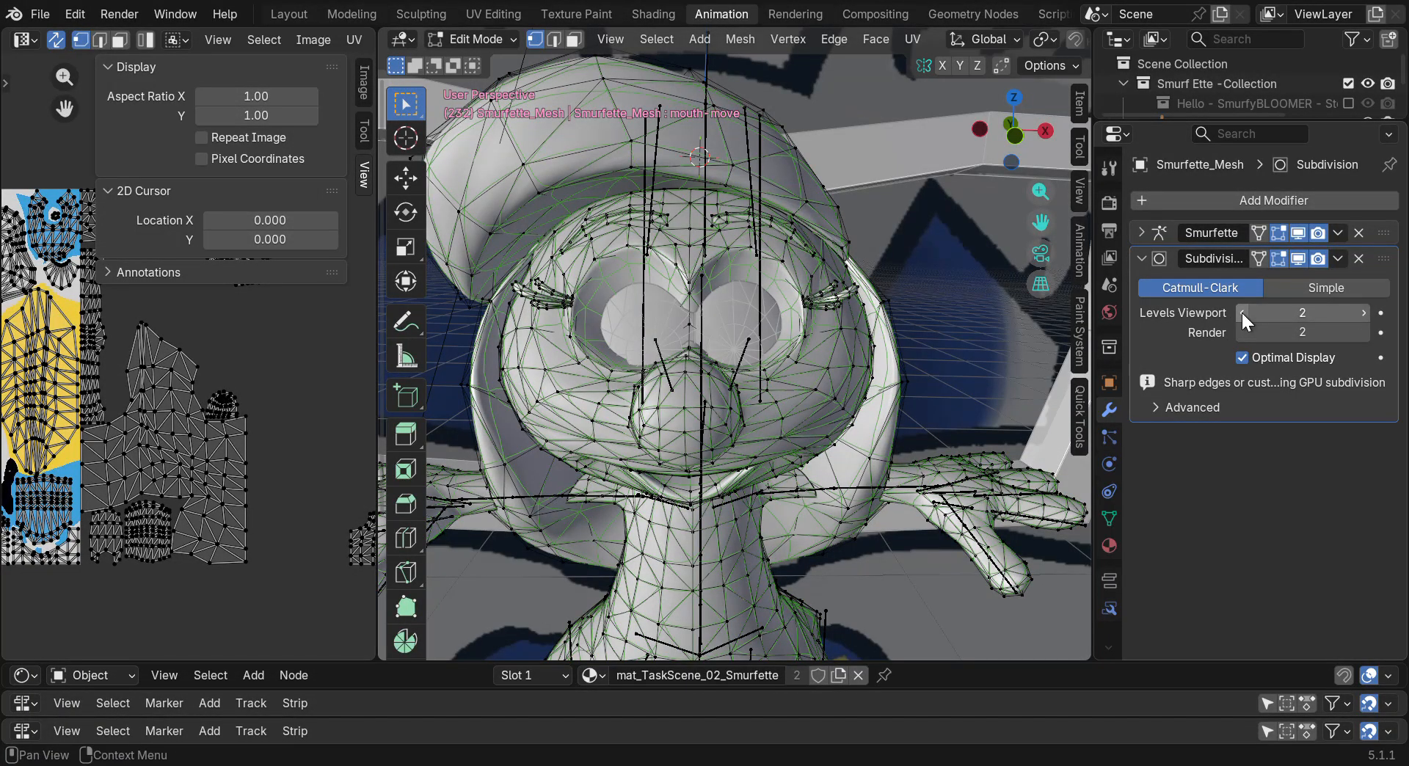
{"action": "mouse_move", "coordinate": [1022, 142]}
{"action": "left_mouse_down"}
{"action": "mouse_move", "coordinate": [859, 151]}
{"action": "mouse_move", "coordinate": [1015, 152]}
{"action": "left_mouse_up"}
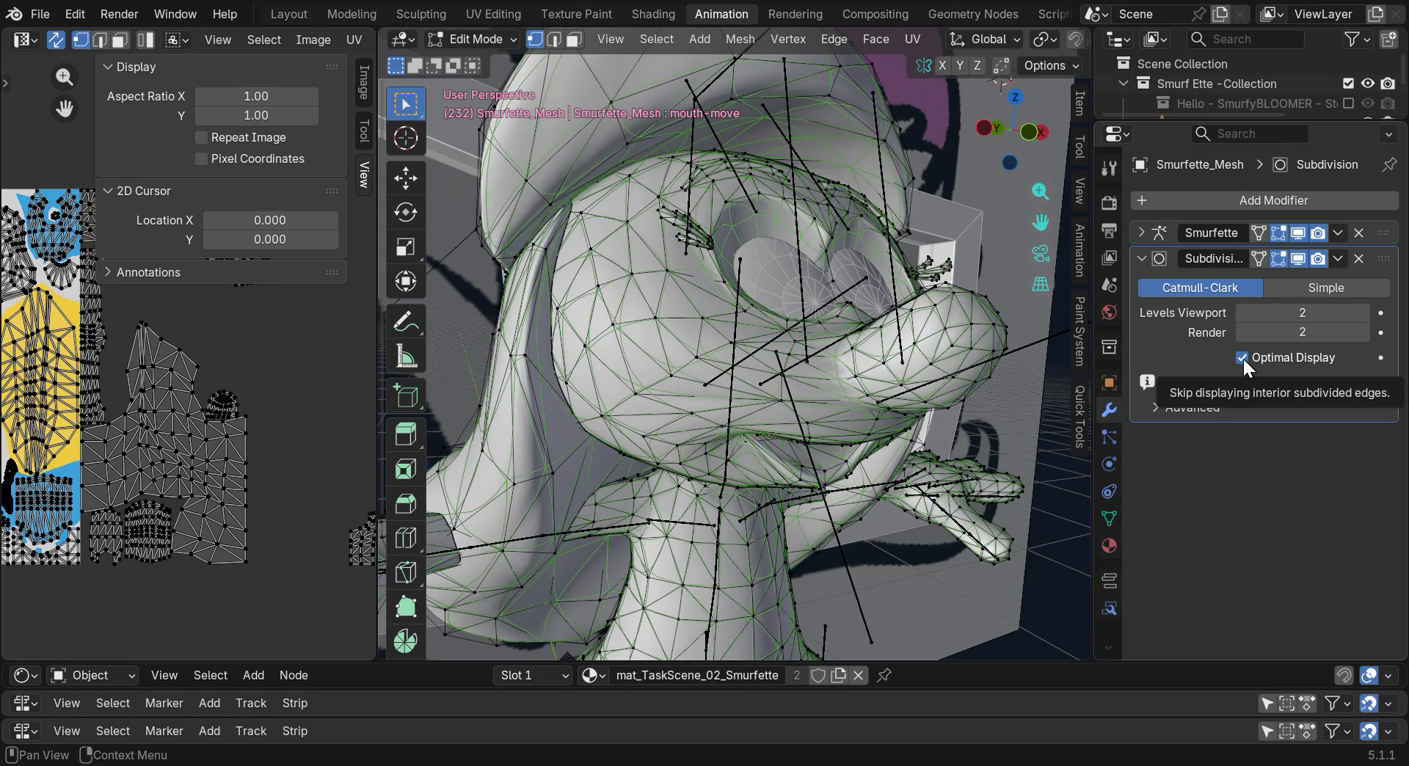
{"action": "left_click", "coordinate": [1242, 358]}
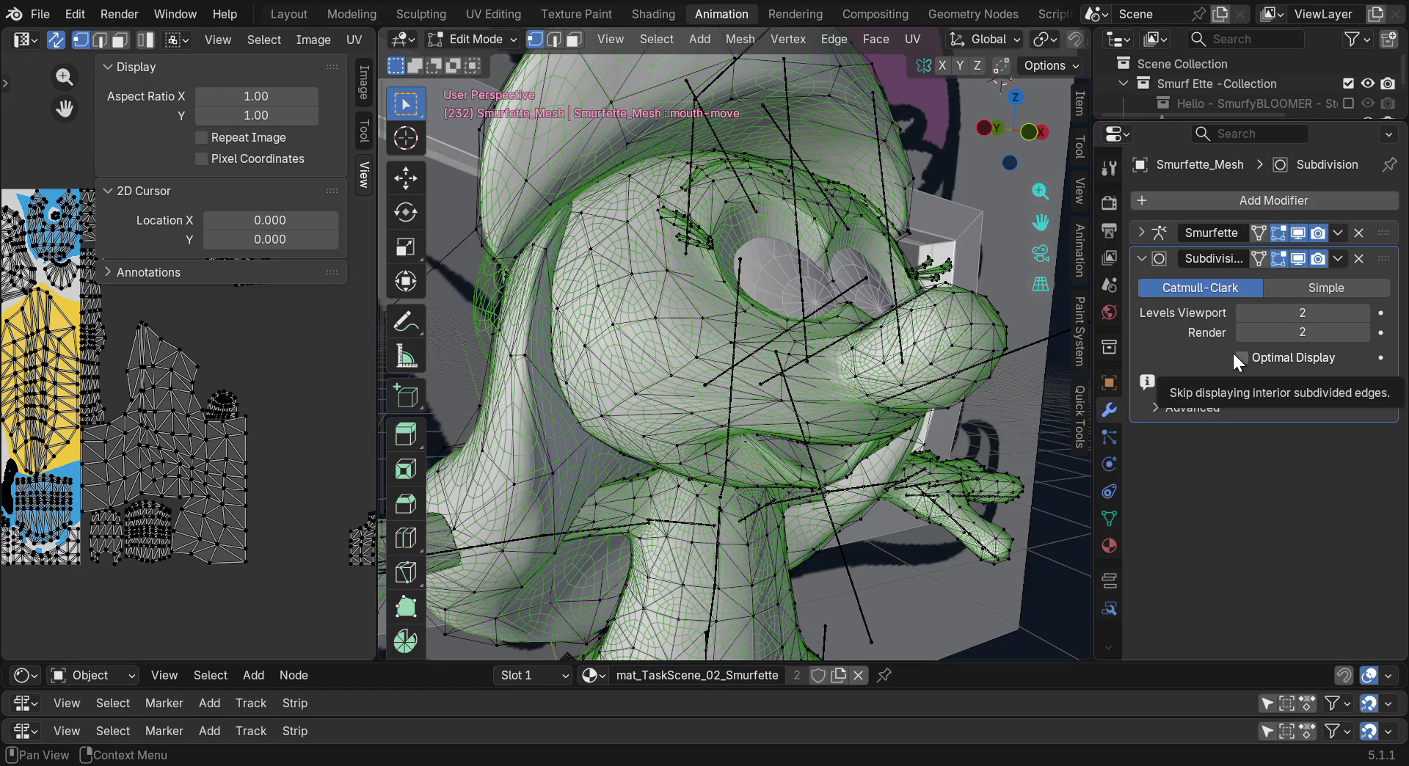
Examine the full subdivided wireframe of the head and upper body from several angles and distances
{"action": "scroll", "coordinate": [599, 392], "scroll_direction": "up", "scroll_amount": 2}
{"action": "scroll", "coordinate": [599, 392], "scroll_direction": "down", "scroll_amount": 2}
{"action": "scroll", "coordinate": [599, 391], "scroll_direction": "up", "scroll_amount": 2}
{"action": "scroll", "coordinate": [617, 383], "scroll_direction": "down", "scroll_amount": 2}
{"action": "mouse_move", "coordinate": [1015, 138]}
{"action": "left_mouse_down"}
{"action": "mouse_move", "coordinate": [1112, 136]}
{"action": "mouse_move", "coordinate": [893, 138]}
{"action": "mouse_move", "coordinate": [1006, 140]}
{"action": "left_mouse_up"}
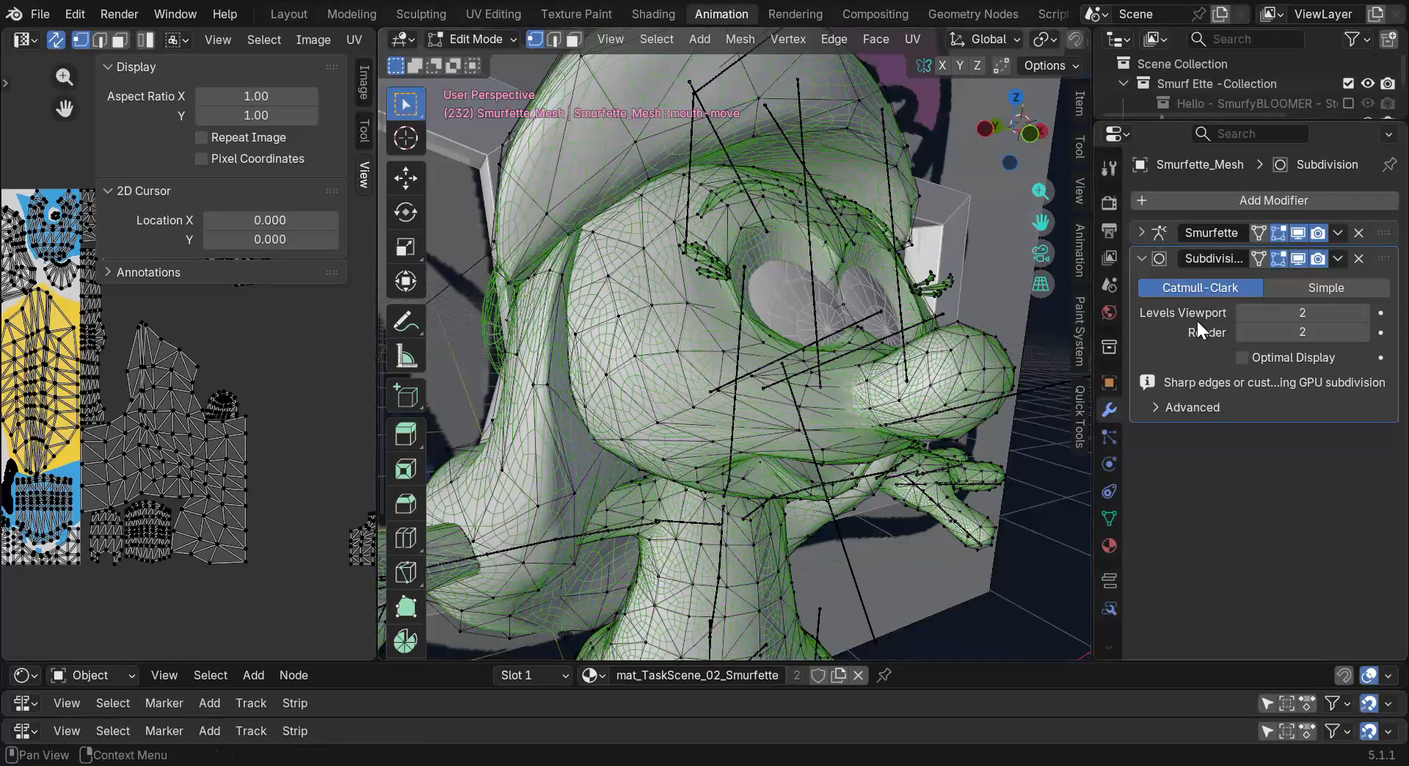
{"action": "scroll", "coordinate": [679, 351], "scroll_direction": "up", "scroll_amount": 5}
{"action": "scroll", "coordinate": [680, 351], "scroll_direction": "down", "scroll_amount": 5}
{"action": "mouse_move", "coordinate": [1008, 138]}
{"action": "left_mouse_down"}
{"action": "mouse_move", "coordinate": [1098, 144]}
{"action": "mouse_move", "coordinate": [1027, 139]}
{"action": "left_mouse_up"}
{"action": "left_click_drag", "start_coordinate": [1041, 223], "coordinate": [1159, 196]}
{"action": "scroll", "coordinate": [683, 345], "scroll_direction": "up", "scroll_amount": 3}
{"action": "scroll", "coordinate": [682, 346], "scroll_direction": "down", "scroll_amount": 3}
{"action": "left_click_drag", "start_coordinate": [1025, 141], "coordinate": [990, 137]}
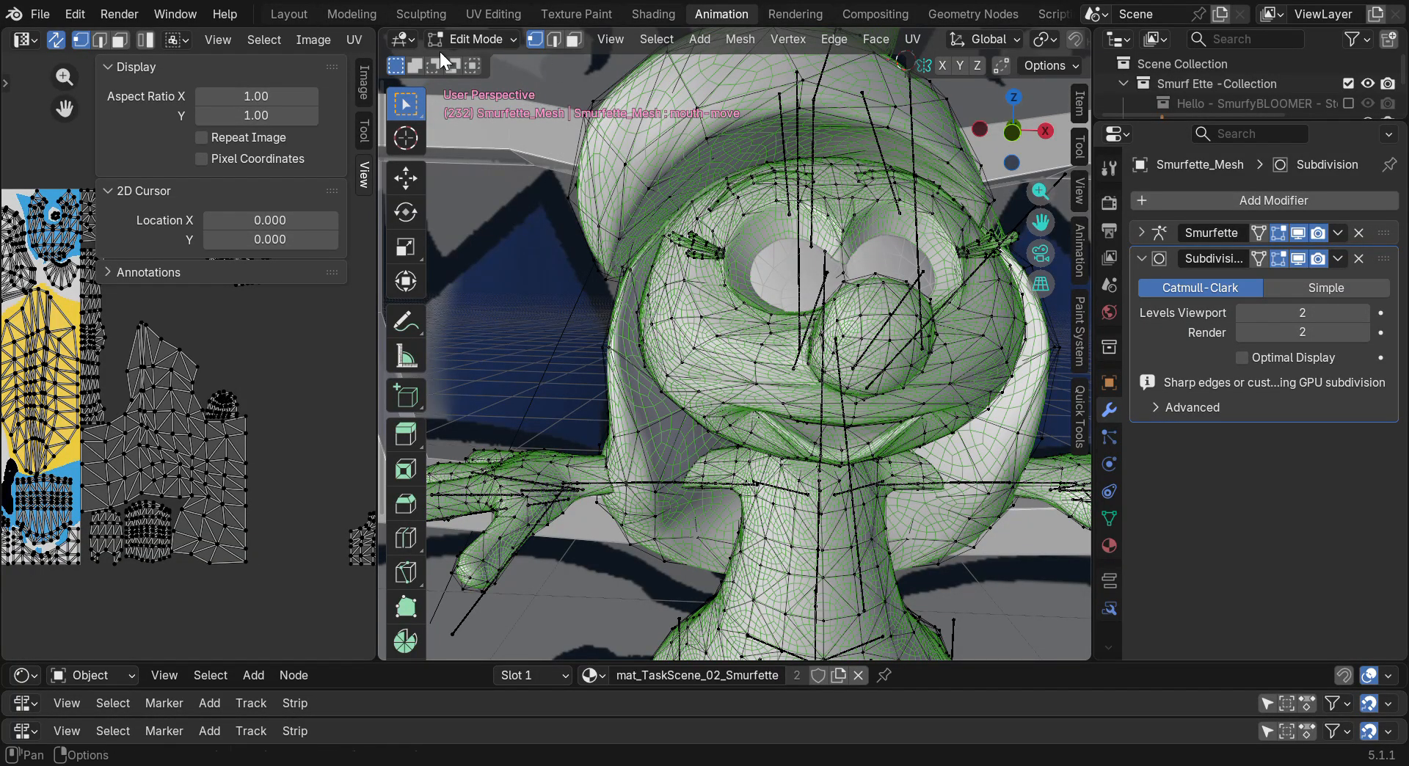
Change the active selection tool to Select Circle
{"action": "left_click", "coordinate": [406, 103]}
{"action": "left_click", "coordinate": [407, 103]}
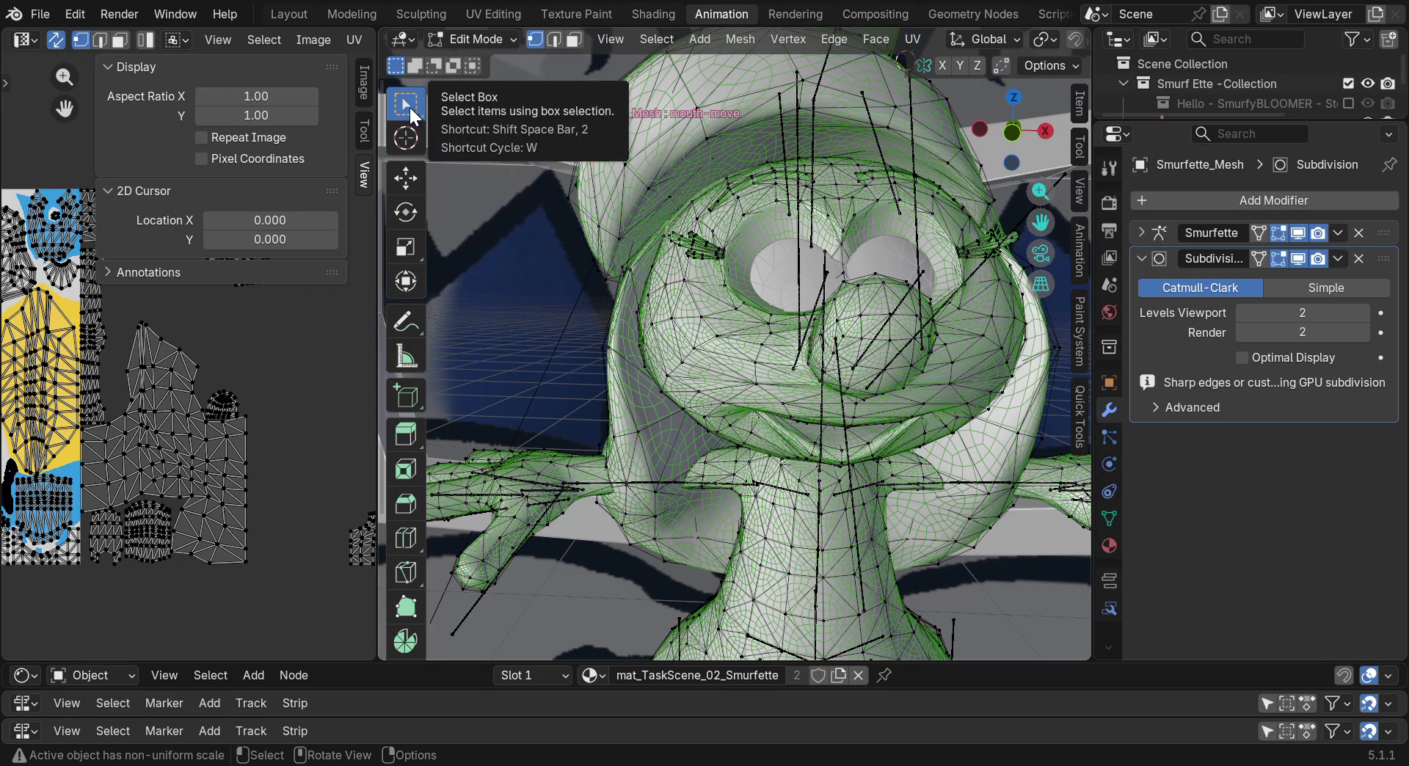
{"action": "left_click", "coordinate": [409, 107]}
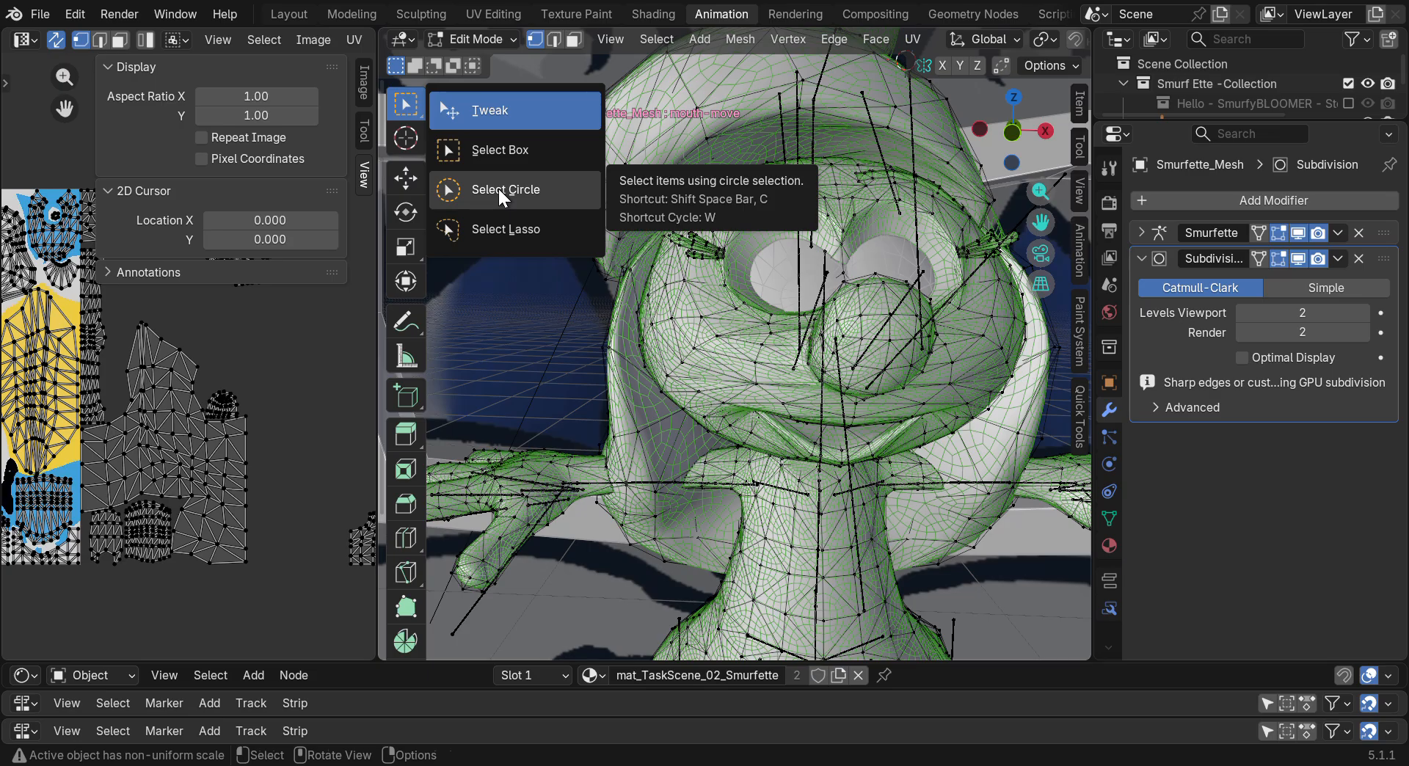
{"action": "left_click", "coordinate": [499, 188]}
{"action": "left_click", "coordinate": [410, 107]}
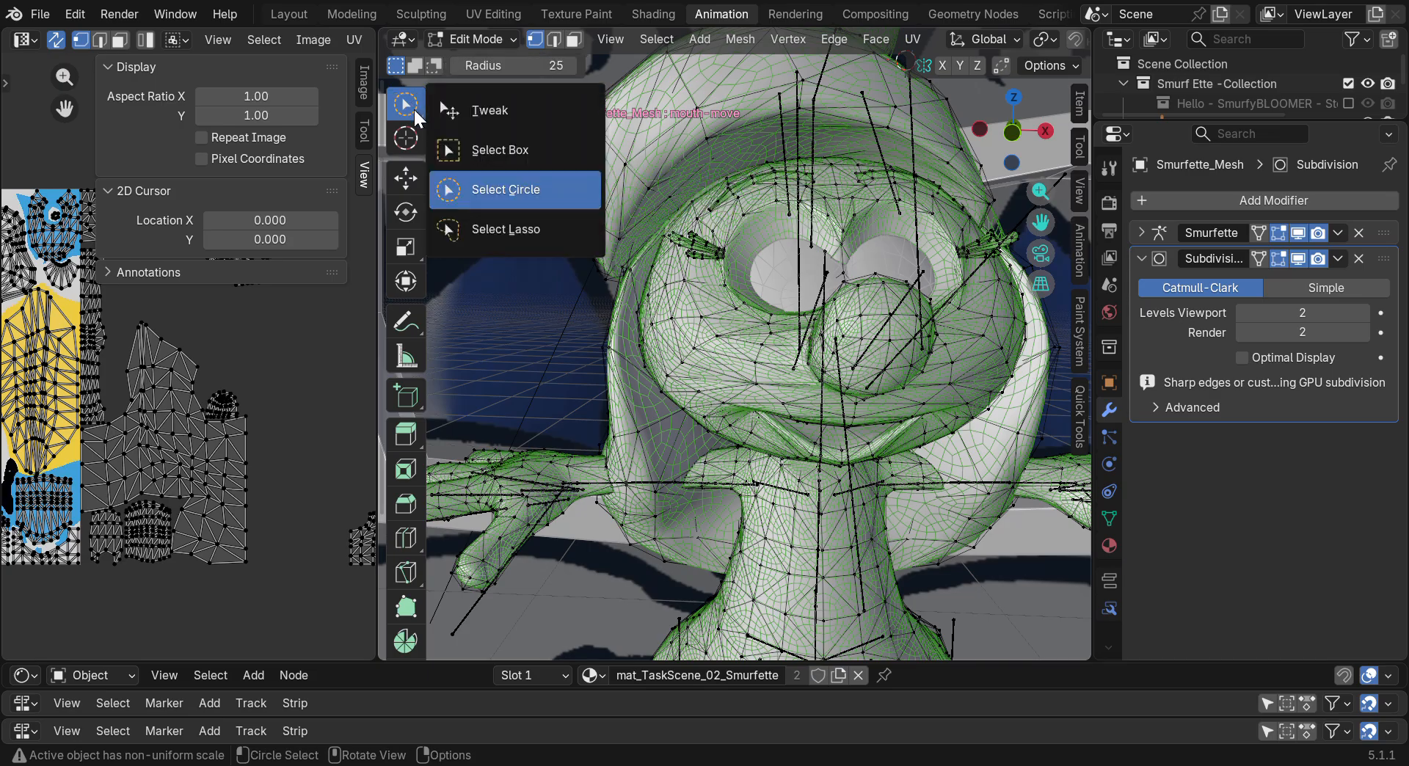
{"action": "left_click", "coordinate": [485, 193]}
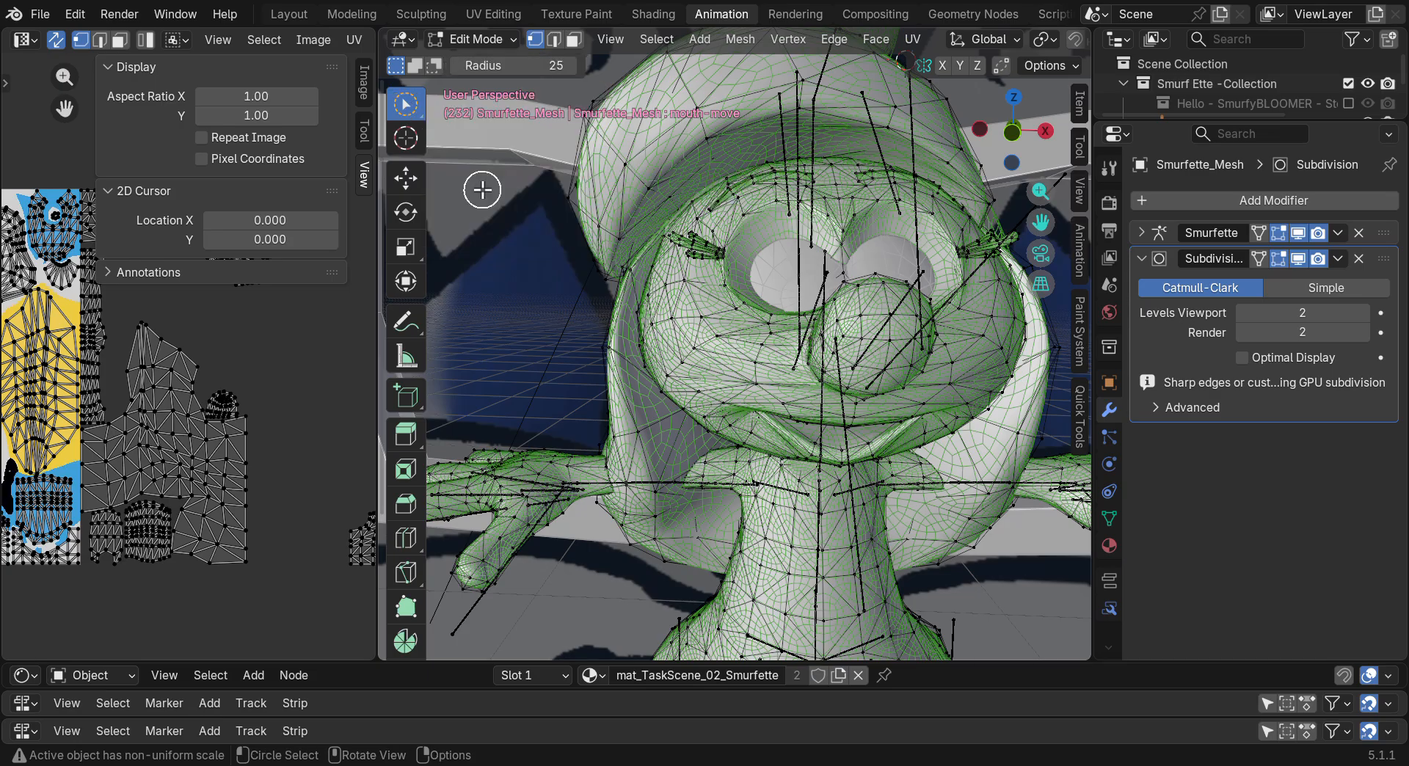
Circle-select a patch of vertices on the character's cheek and try moving it
{"action": "left_click_drag", "start_coordinate": [675, 339], "coordinate": [685, 348]}
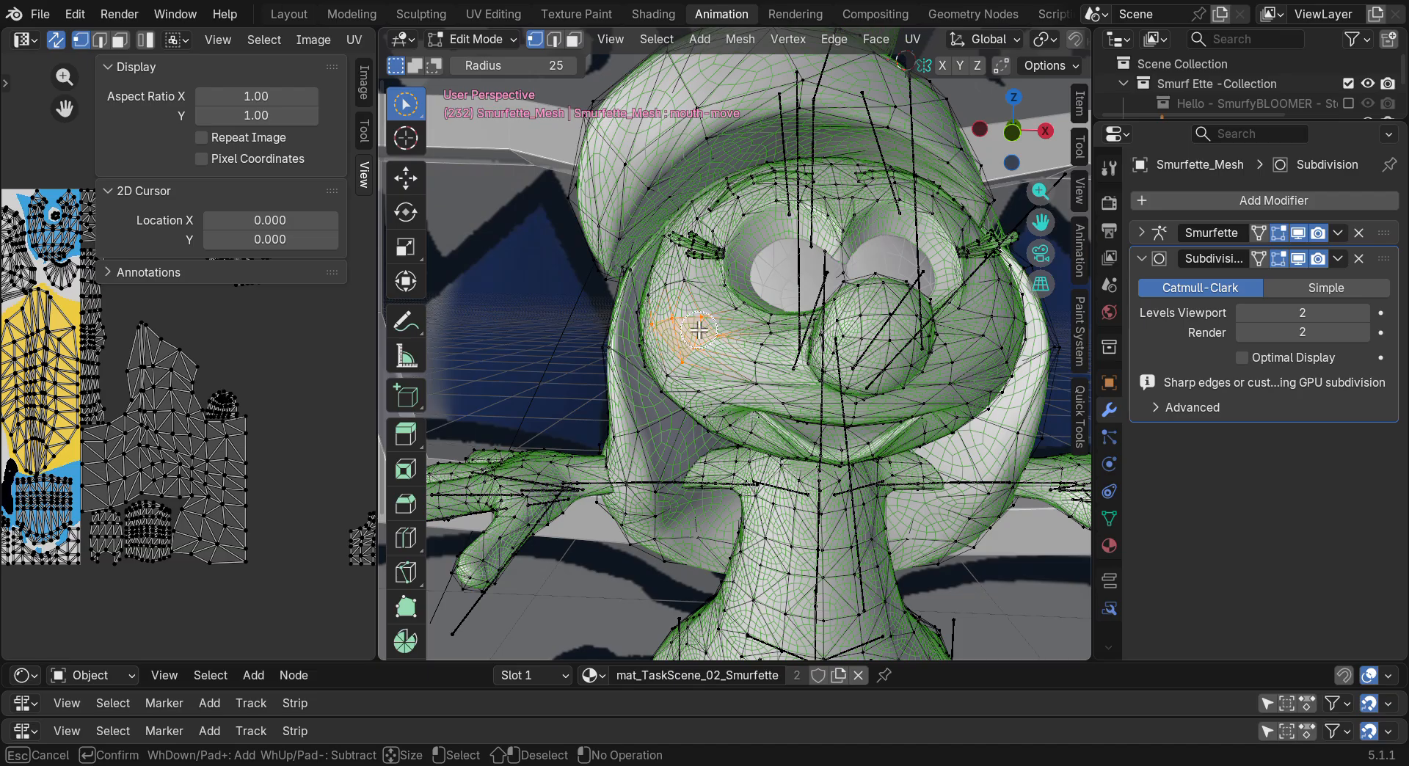
{"action": "left_click_drag", "start_coordinate": [705, 348], "coordinate": [694, 339]}
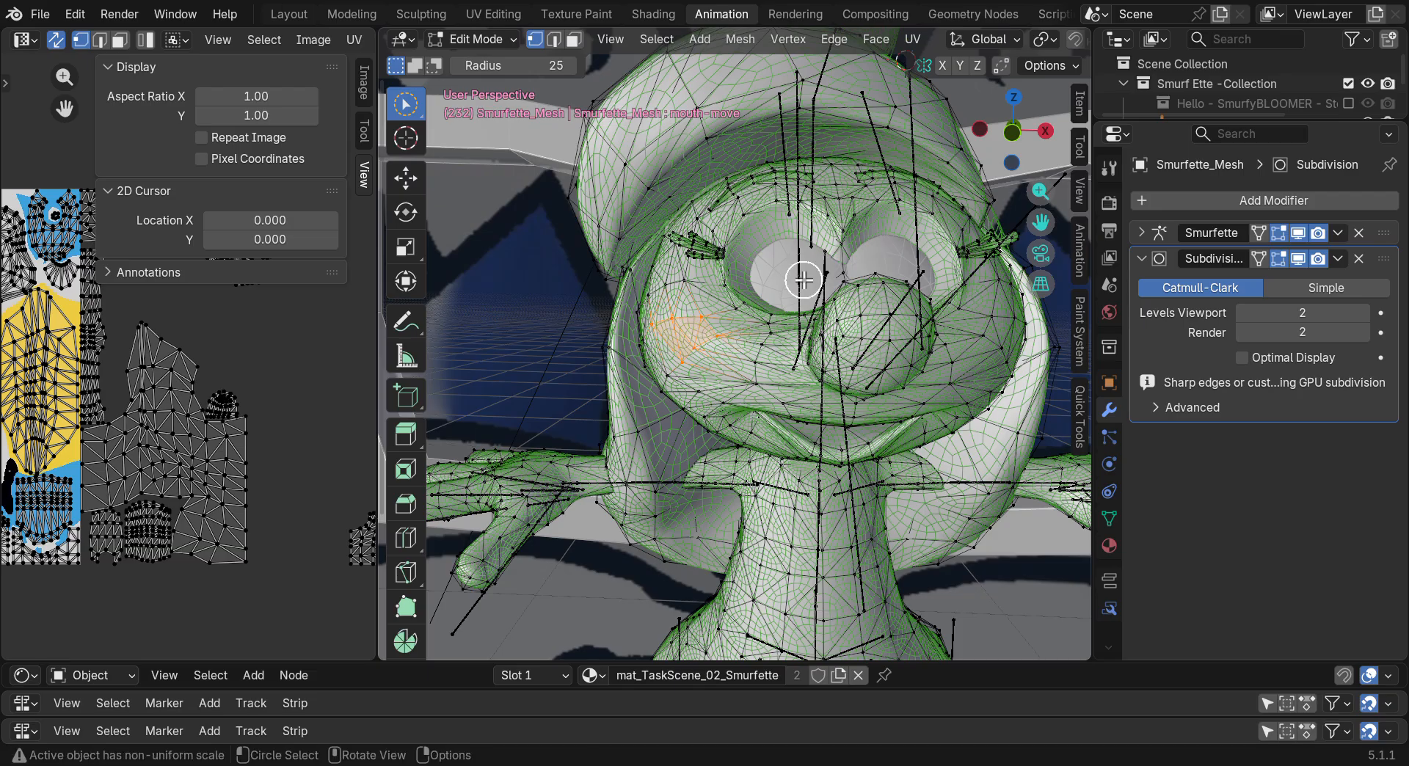
{"action": "left_click_drag", "start_coordinate": [1013, 145], "coordinate": [1048, 163]}
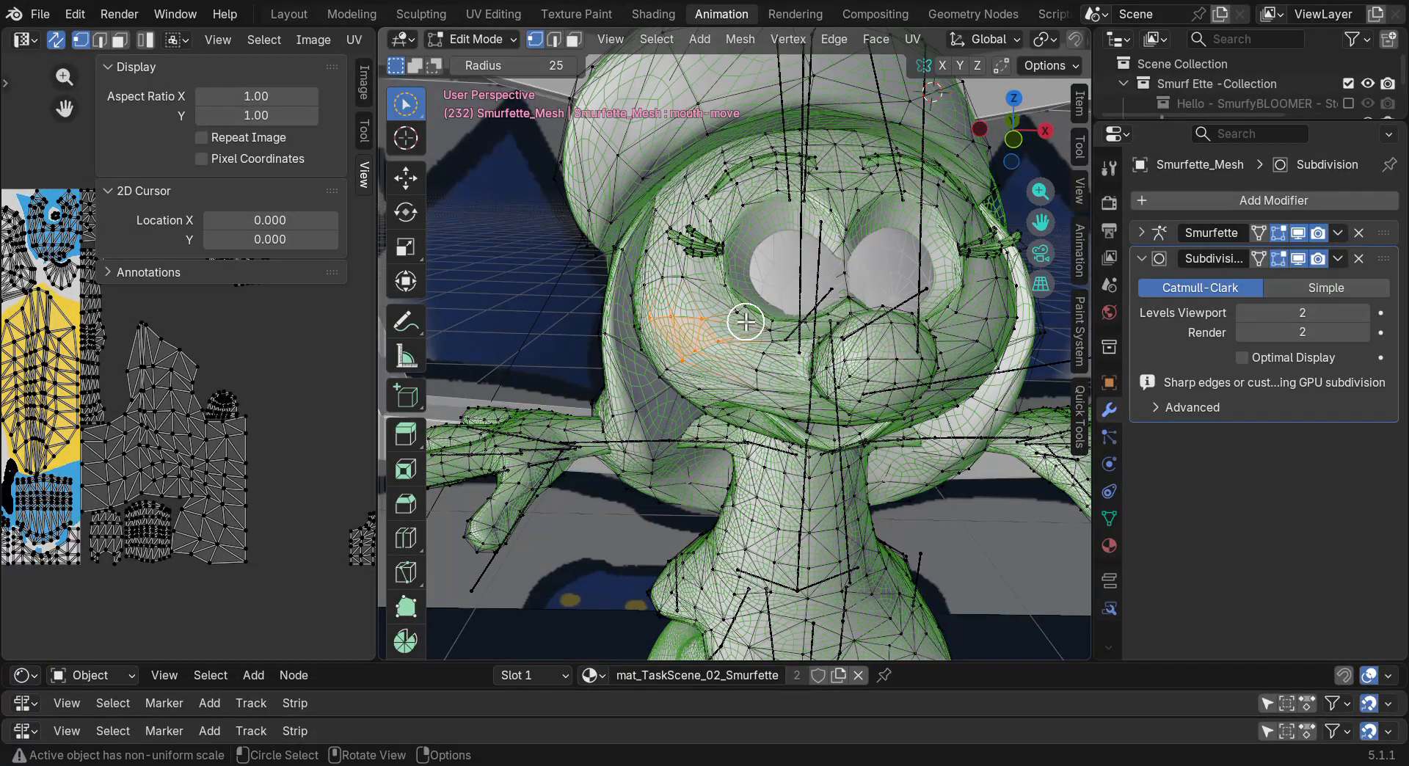
{"action": "key", "text": "g"}
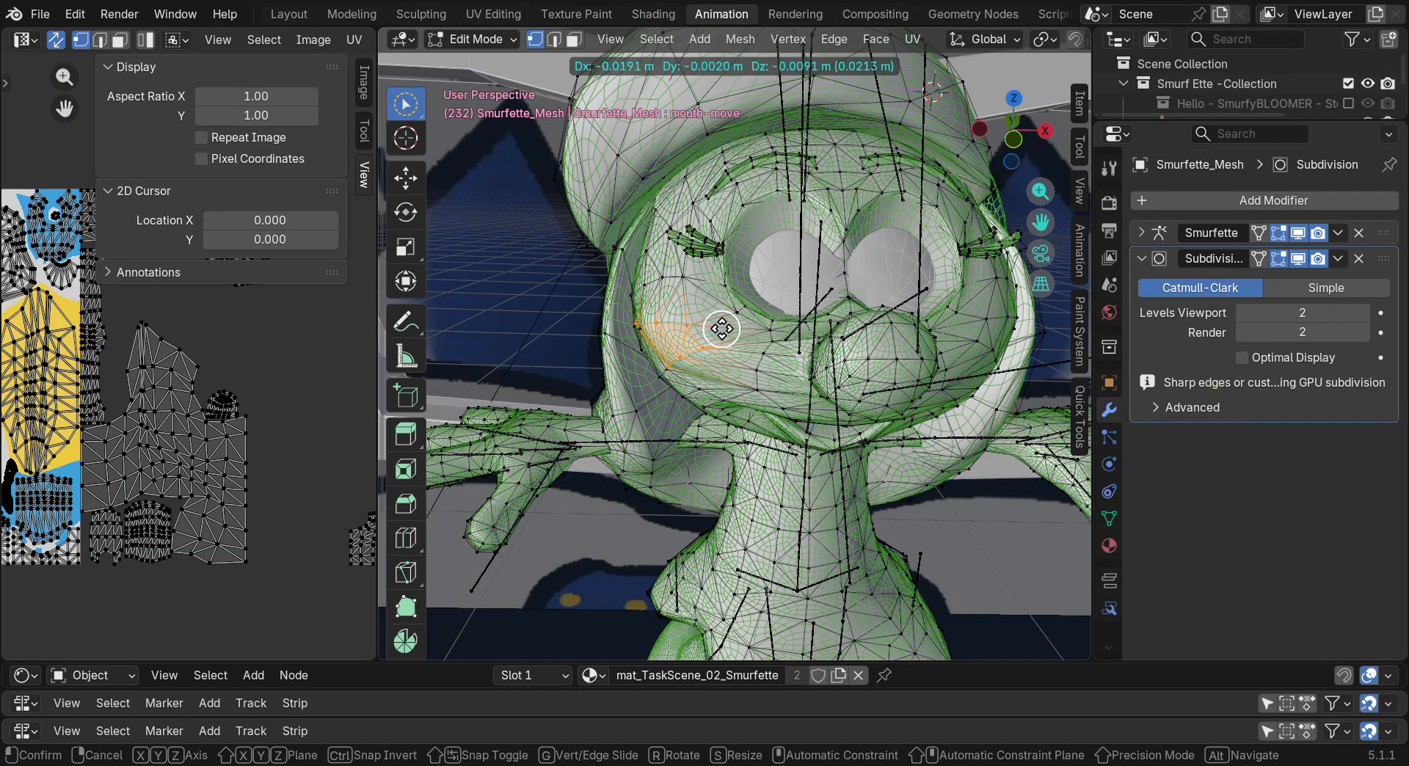
{"action": "left_click", "coordinate": [721, 319]}
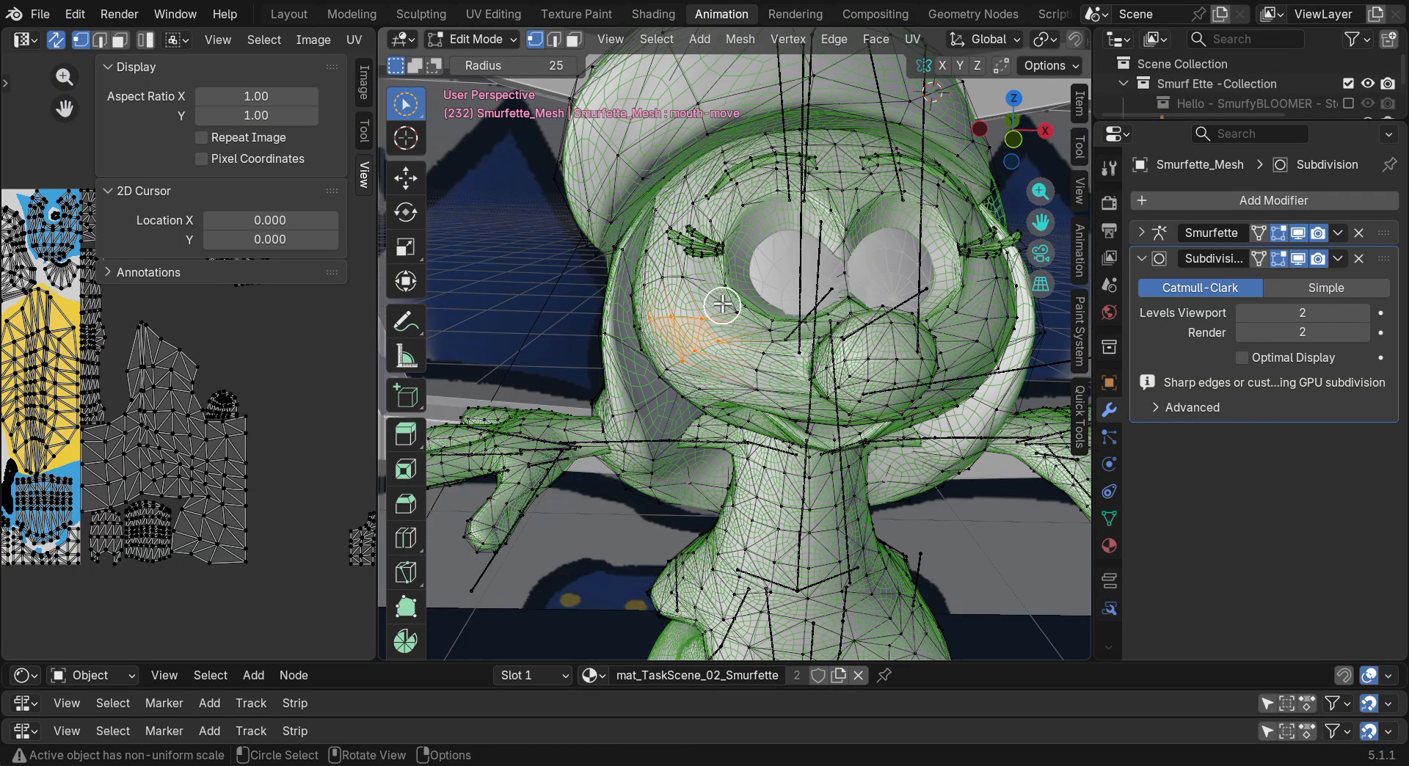
Circle-select the vertices on one side of the tip of the nose
{"action": "mouse_move", "coordinate": [999, 138]}
{"action": "left_mouse_down"}
{"action": "mouse_move", "coordinate": [961, 136]}
{"action": "mouse_move", "coordinate": [980, 129]}
{"action": "left_mouse_up"}
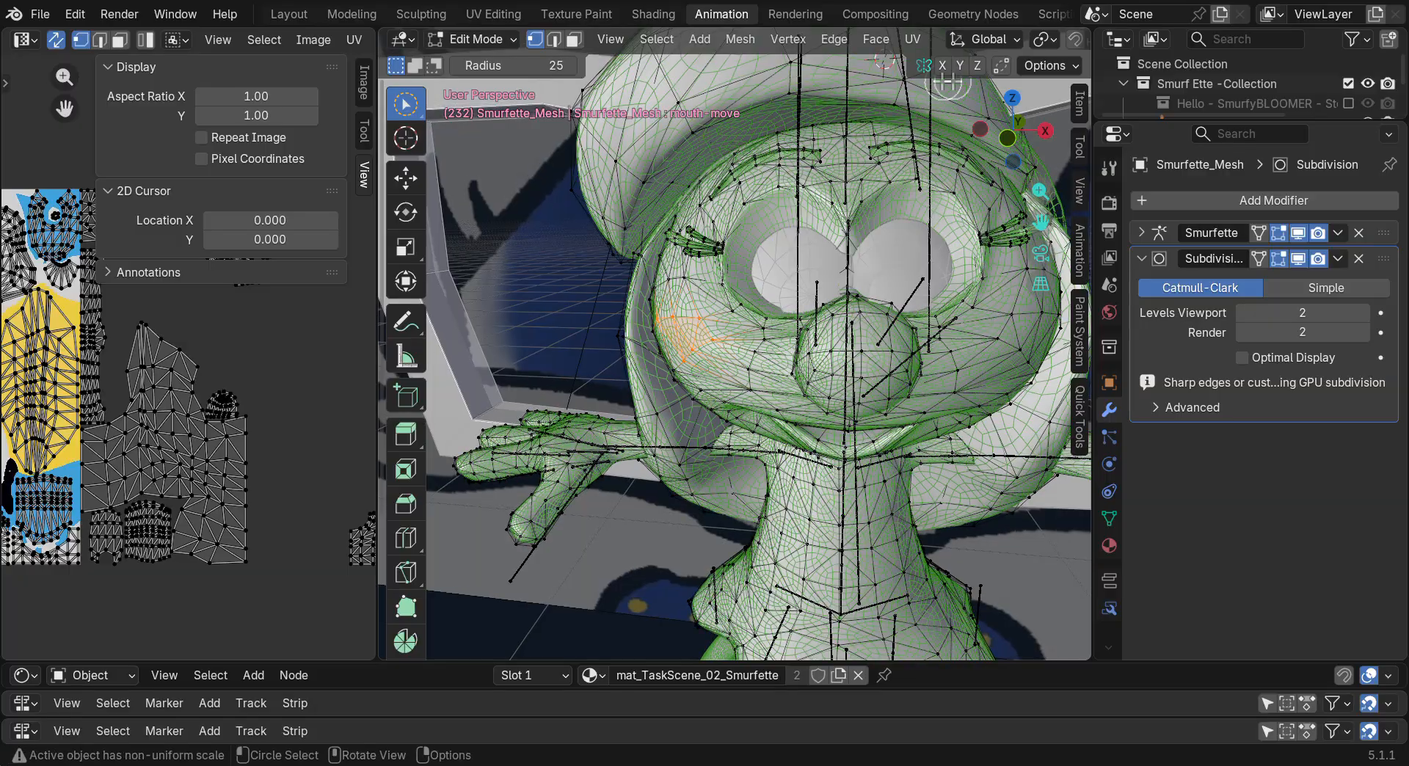
{"action": "scroll", "coordinate": [910, 41], "scroll_direction": "down", "scroll_amount": 5}
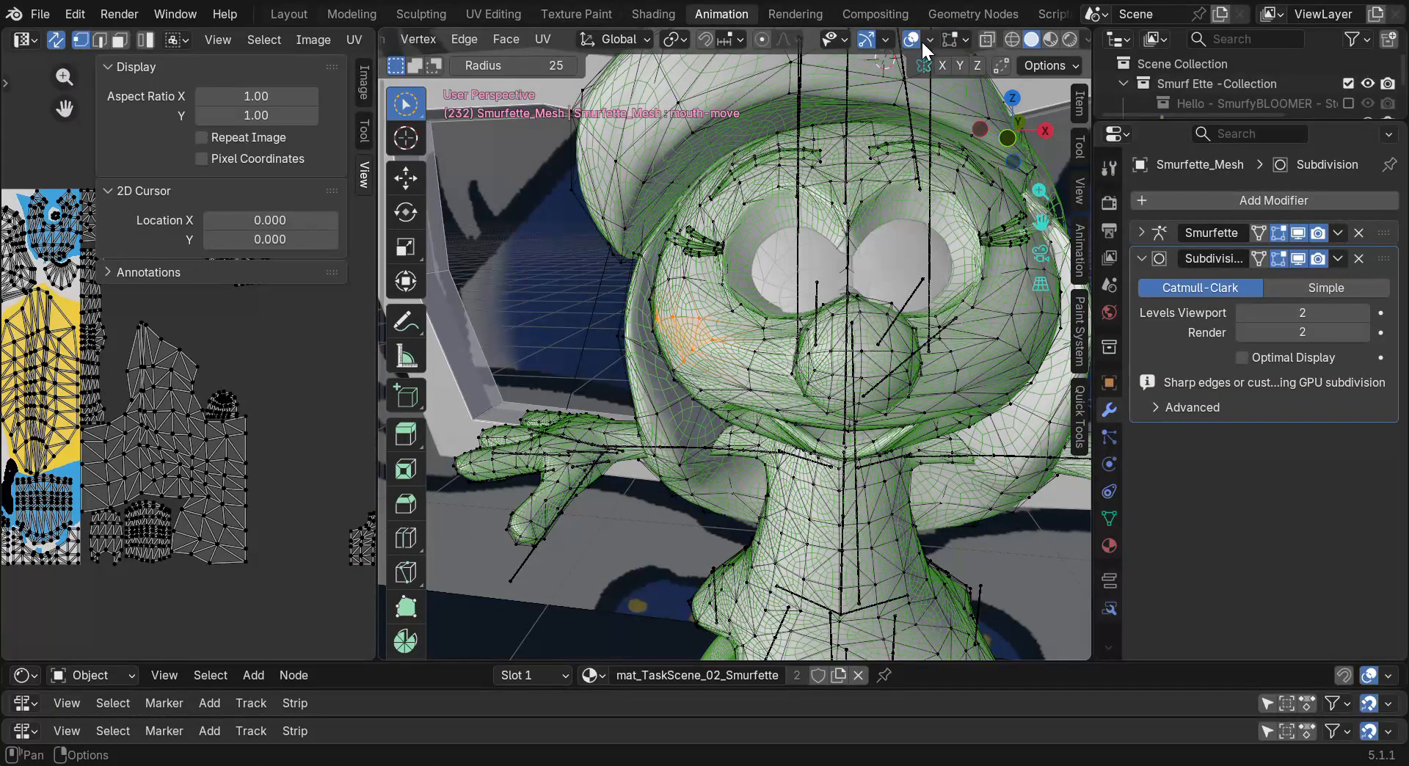
{"action": "scroll", "coordinate": [922, 40], "scroll_direction": "up", "scroll_amount": 5}
{"action": "scroll", "coordinate": [895, 42], "scroll_direction": "up", "scroll_amount": 4}
{"action": "scroll", "coordinate": [700, 389], "scroll_direction": "up", "scroll_amount": 4}
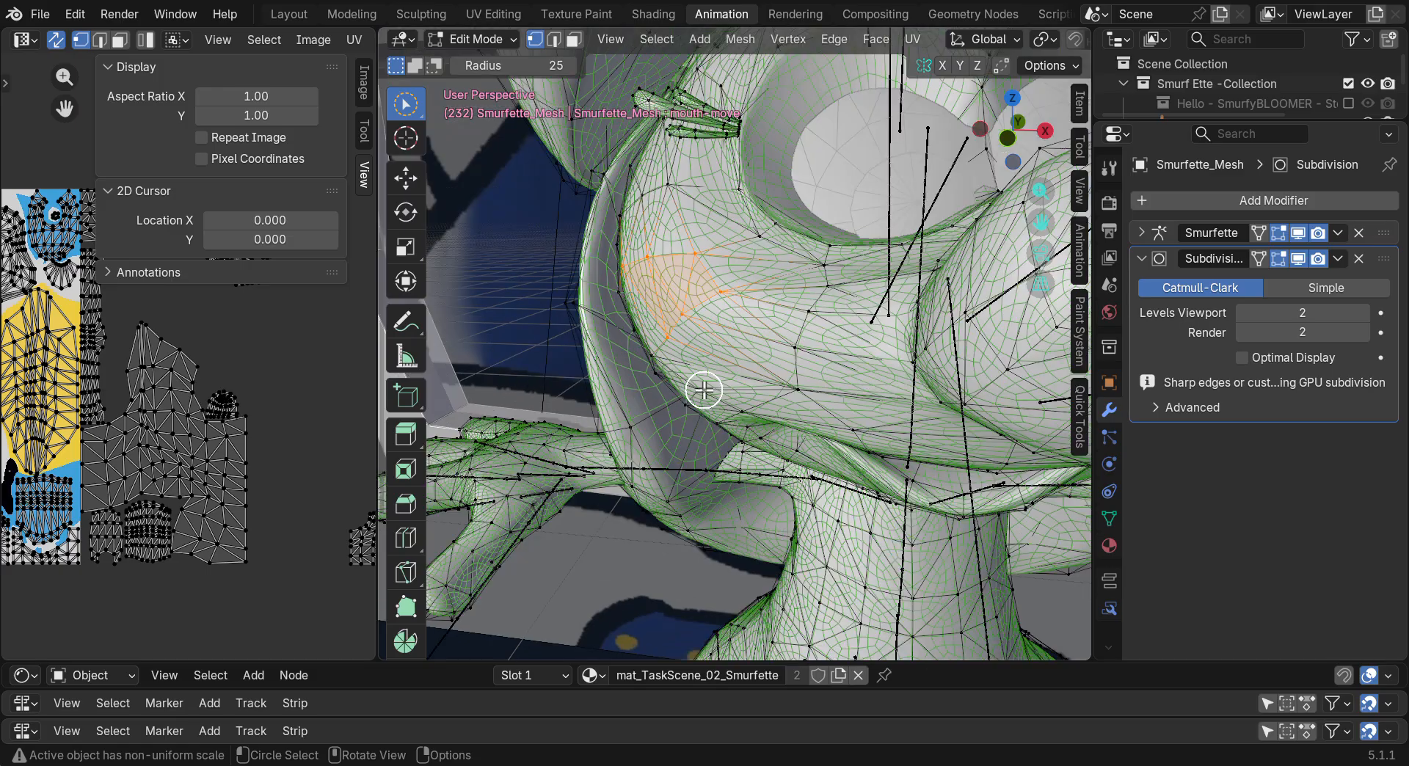
{"action": "left_click_drag", "start_coordinate": [1005, 137], "coordinate": [1122, 138]}
{"action": "left_click", "coordinate": [919, 198]}
{"action": "left_click_drag", "start_coordinate": [938, 283], "coordinate": [967, 286]}
{"action": "mouse_move", "coordinate": [992, 148]}
{"action": "left_mouse_down"}
{"action": "mouse_move", "coordinate": [912, 196]}
{"action": "mouse_move", "coordinate": [992, 160]}
{"action": "mouse_move", "coordinate": [1037, 184]}
{"action": "mouse_move", "coordinate": [1037, 168]}
{"action": "left_mouse_up"}
{"action": "left_click_drag", "start_coordinate": [1041, 222], "coordinate": [993, 218]}
{"action": "mouse_move", "coordinate": [1032, 138]}
{"action": "left_mouse_down"}
{"action": "mouse_move", "coordinate": [1026, 165]}
{"action": "mouse_move", "coordinate": [842, 197]}
{"action": "mouse_move", "coordinate": [858, 192]}
{"action": "left_mouse_up"}
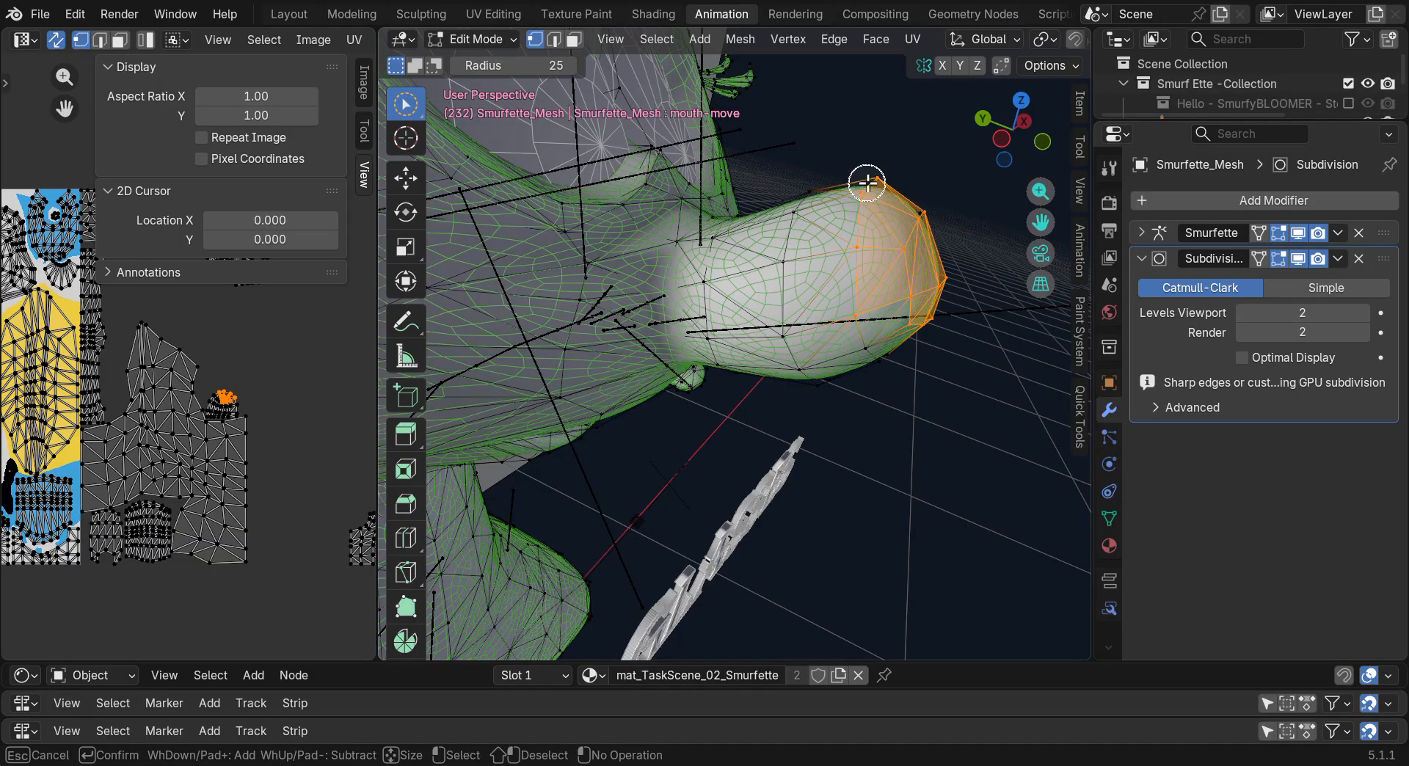
{"action": "left_click_drag", "start_coordinate": [887, 299], "coordinate": [868, 327]}
{"action": "left_click_drag", "start_coordinate": [918, 259], "coordinate": [921, 246]}
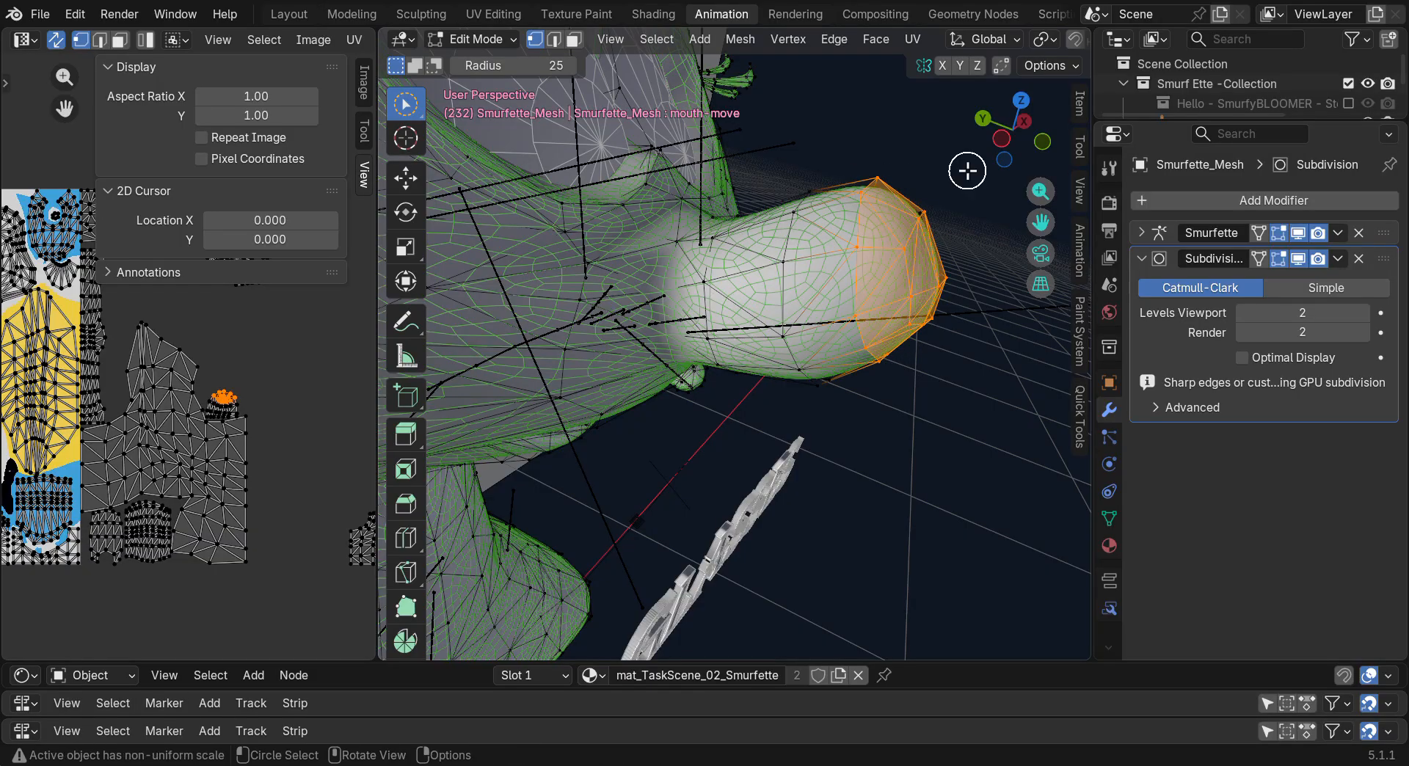
Extend the circle selection around the opposite side of the nose so the whole rounded end is selected
{"action": "left_click_drag", "start_coordinate": [1013, 132], "coordinate": [1031, 163]}
{"action": "left_click_drag", "start_coordinate": [1033, 217], "coordinate": [906, 222]}
{"action": "scroll", "coordinate": [991, 203], "scroll_direction": "down", "scroll_amount": 4}
{"action": "left_click_drag", "start_coordinate": [997, 135], "coordinate": [877, 150]}
{"action": "scroll", "coordinate": [916, 145], "scroll_direction": "up", "scroll_amount": 3}
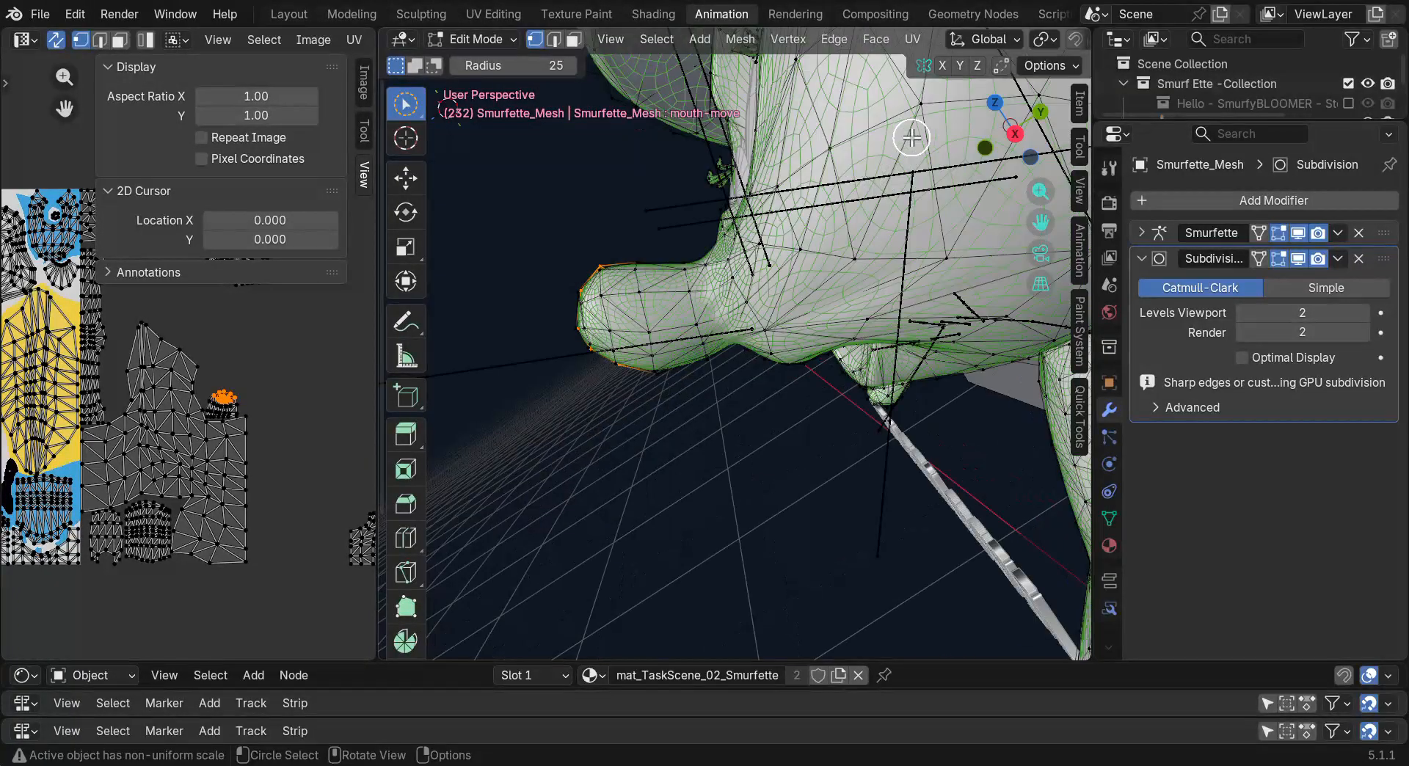
{"action": "scroll", "coordinate": [1014, 37], "scroll_direction": "down", "scroll_amount": 5}
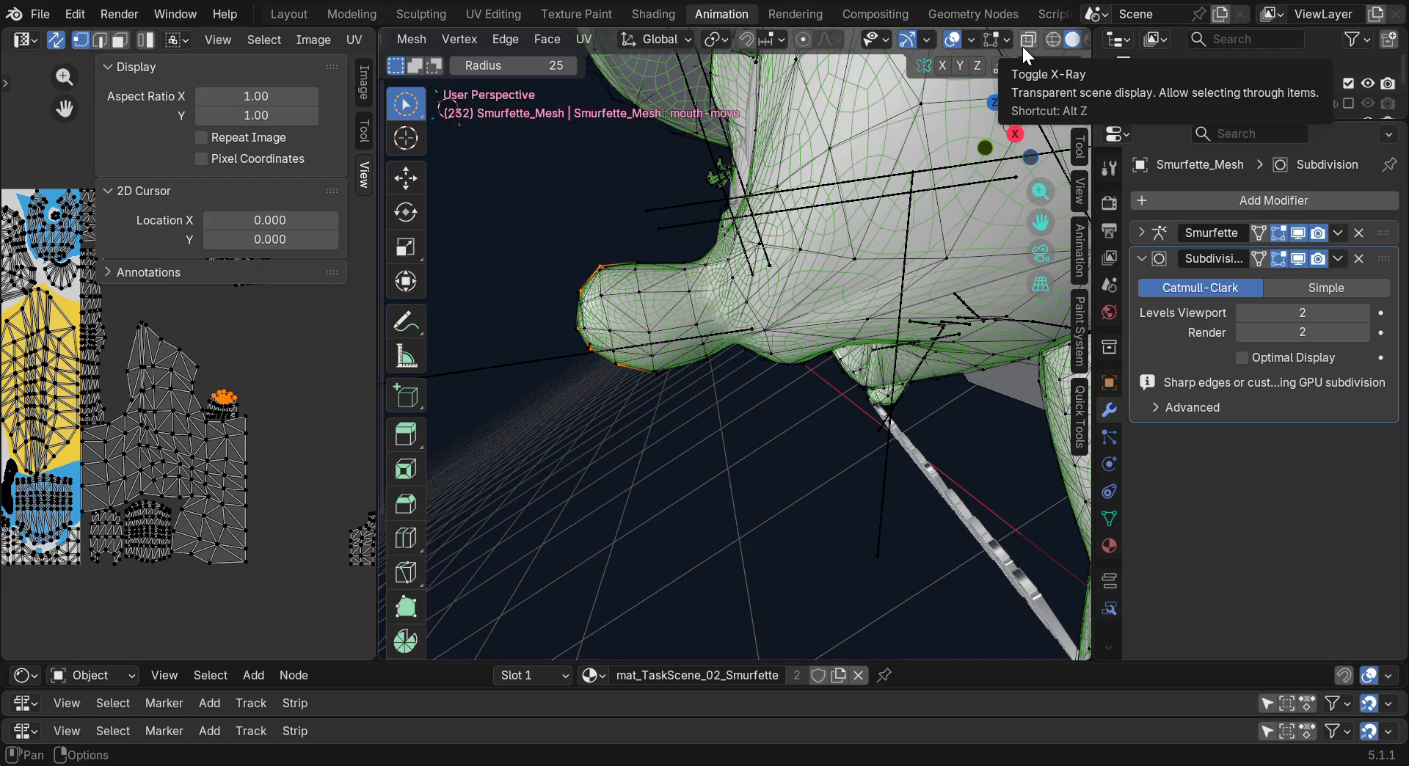
{"action": "key", "text": "c"}
{"action": "mouse_move", "coordinate": [612, 299]}
{"action": "left_mouse_down"}
{"action": "mouse_move", "coordinate": [617, 359]}
{"action": "mouse_move", "coordinate": [575, 296]}
{"action": "mouse_move", "coordinate": [604, 364]}
{"action": "mouse_move", "coordinate": [585, 270]}
{"action": "mouse_move", "coordinate": [628, 285]}
{"action": "mouse_move", "coordinate": [646, 377]}
{"action": "mouse_move", "coordinate": [601, 302]}
{"action": "left_mouse_up"}
{"action": "key", "text": "Escape"}
{"action": "middle_click_drag", "start_coordinate": [936, 188], "coordinate": [962, 183]}
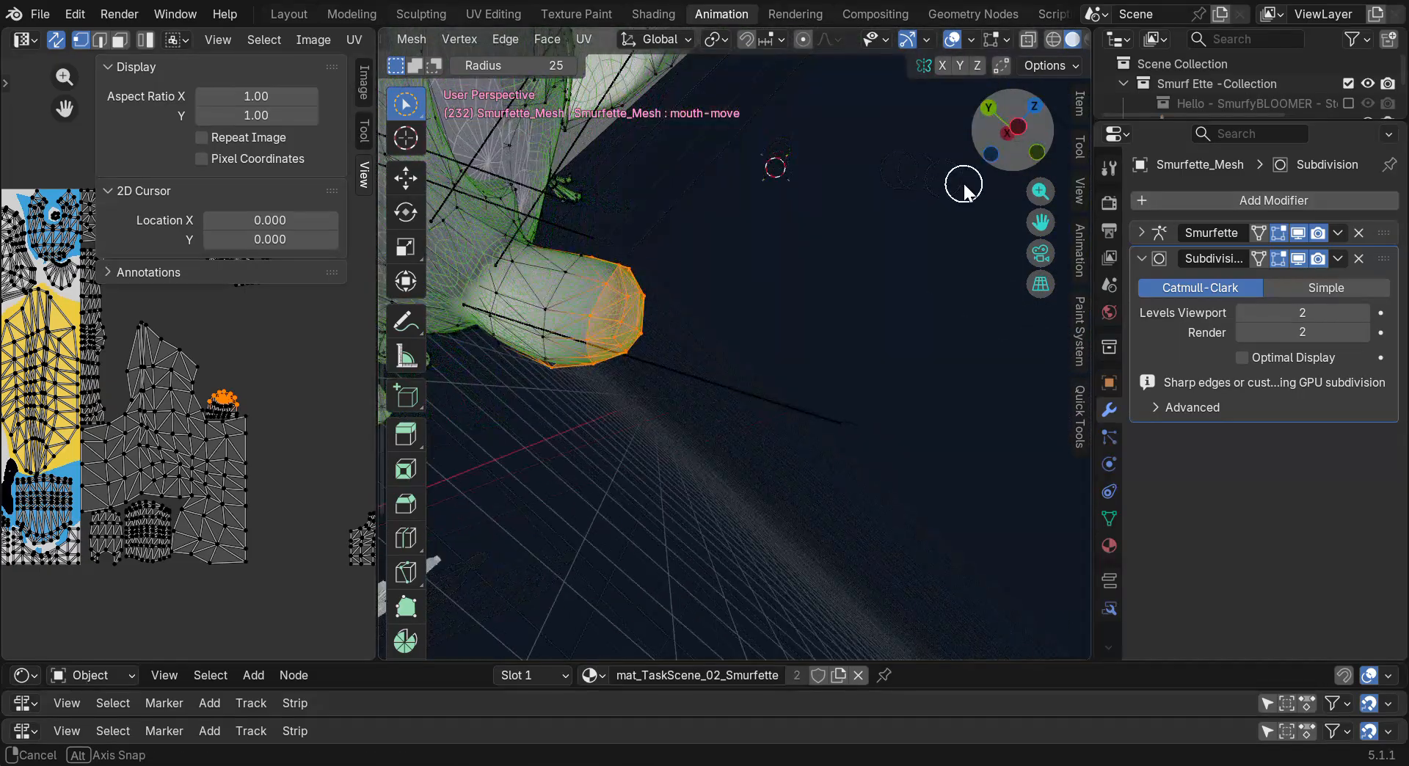
{"action": "key", "text": "c"}
{"action": "mouse_move", "coordinate": [584, 273]}
{"action": "left_mouse_down"}
{"action": "mouse_move", "coordinate": [552, 330]}
{"action": "mouse_move", "coordinate": [559, 381]}
{"action": "mouse_move", "coordinate": [613, 336]}
{"action": "left_mouse_up"}
{"action": "mouse_move", "coordinate": [1004, 138]}
{"action": "left_mouse_down"}
{"action": "mouse_move", "coordinate": [717, 585]}
{"action": "mouse_move", "coordinate": [477, 590]}
{"action": "mouse_move", "coordinate": [394, 631]}
{"action": "mouse_move", "coordinate": [540, 637]}
{"action": "mouse_move", "coordinate": [465, 643]}
{"action": "left_mouse_up"}
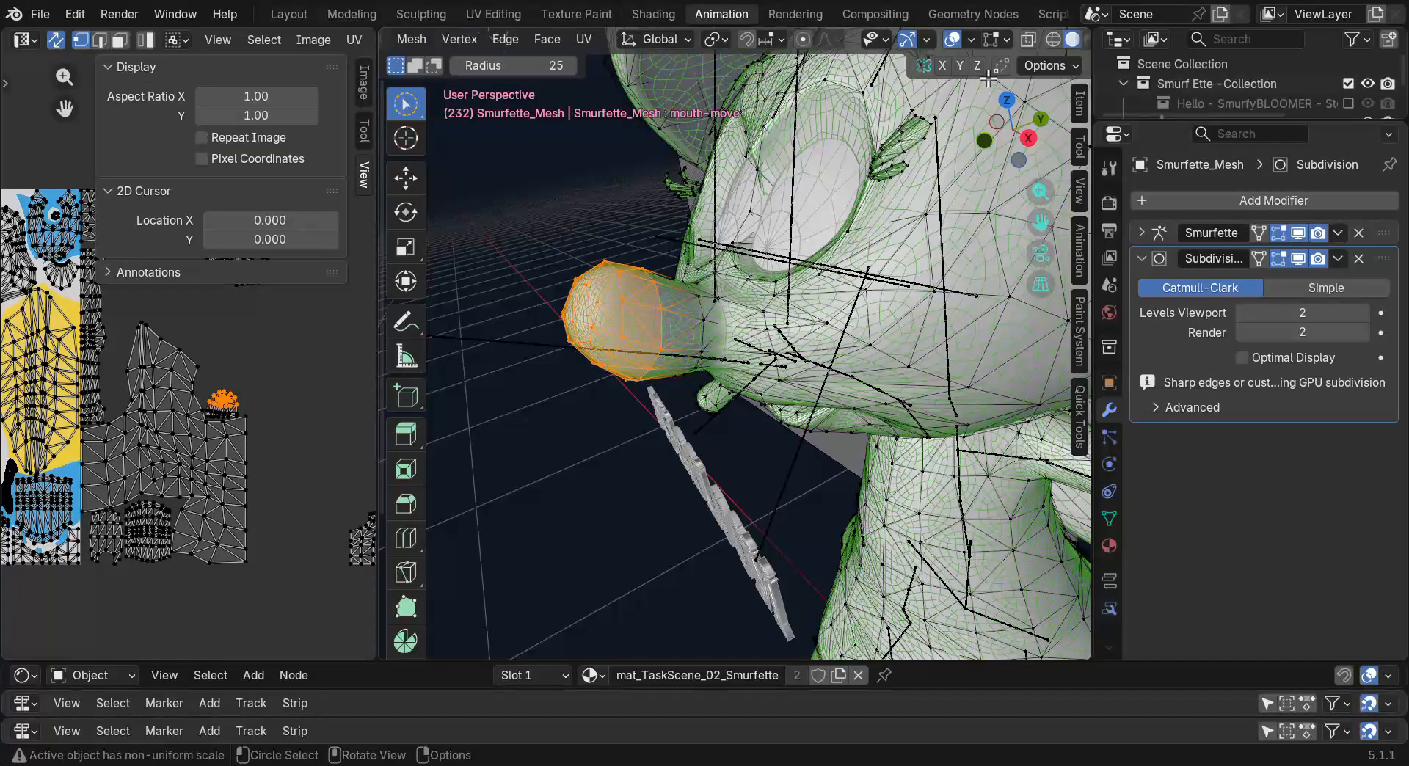
Enable proportional editing and set its proportional size to 0.4 m
{"action": "scroll", "coordinate": [941, 46], "scroll_direction": "up", "scroll_amount": 5}
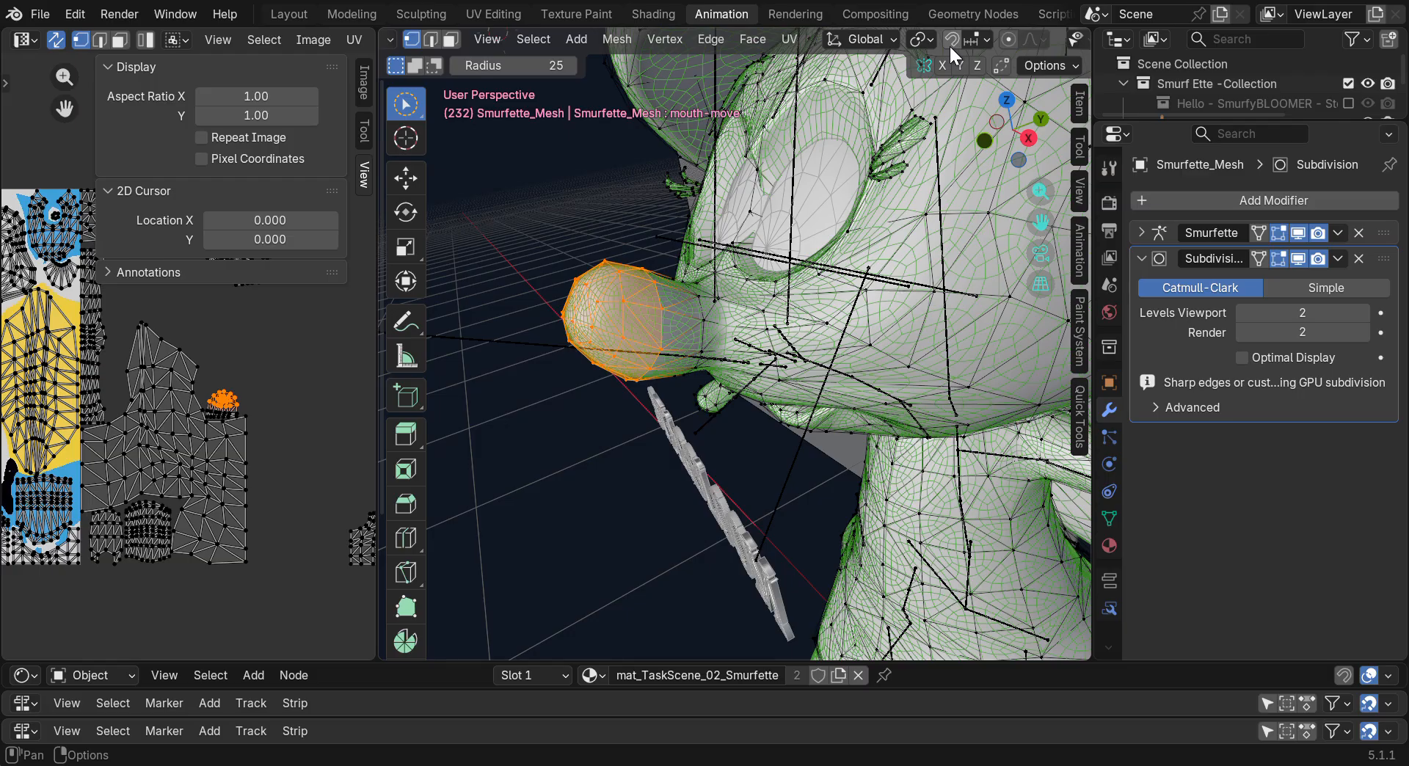
{"action": "left_click", "coordinate": [1009, 40]}
{"action": "left_click", "coordinate": [1042, 41]}
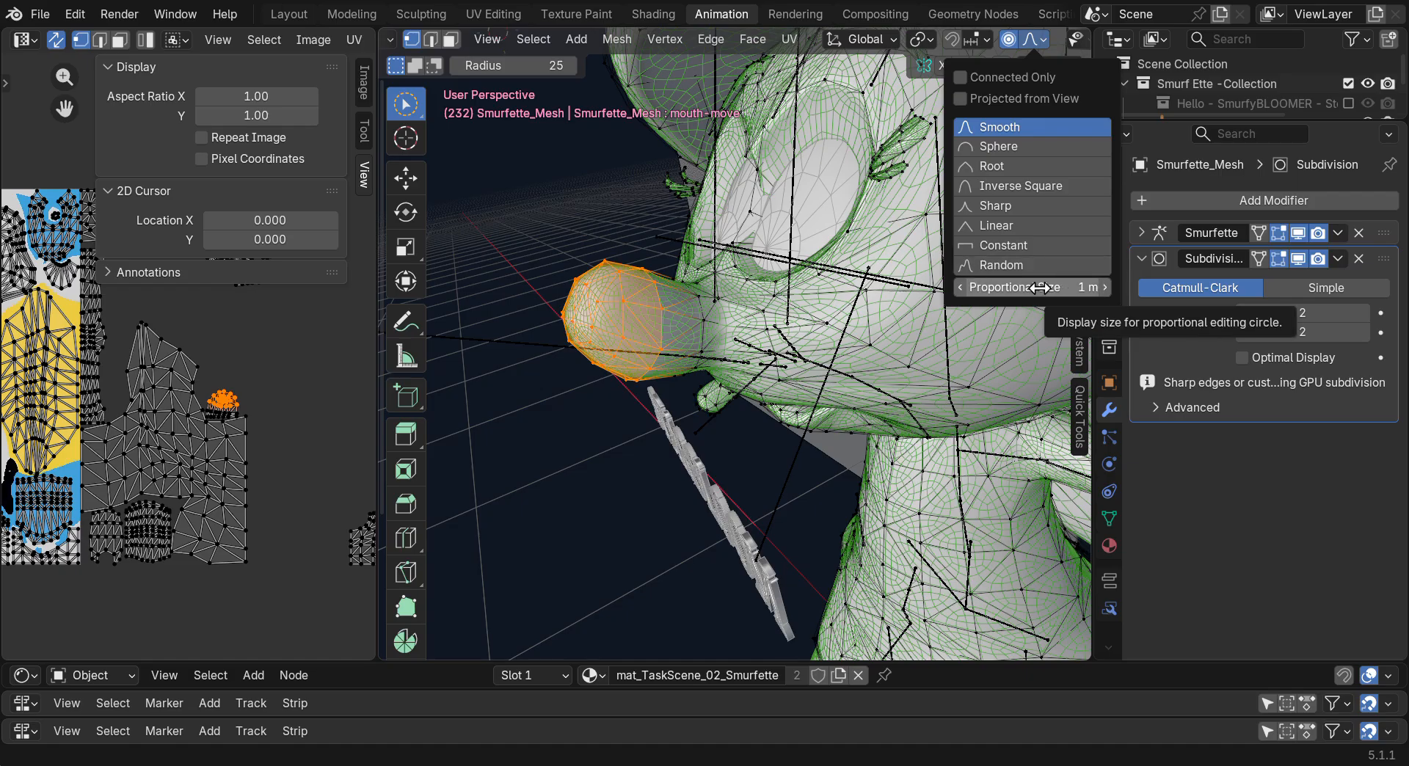
{"action": "left_click_drag", "start_coordinate": [1040, 288], "coordinate": [958, 284]}
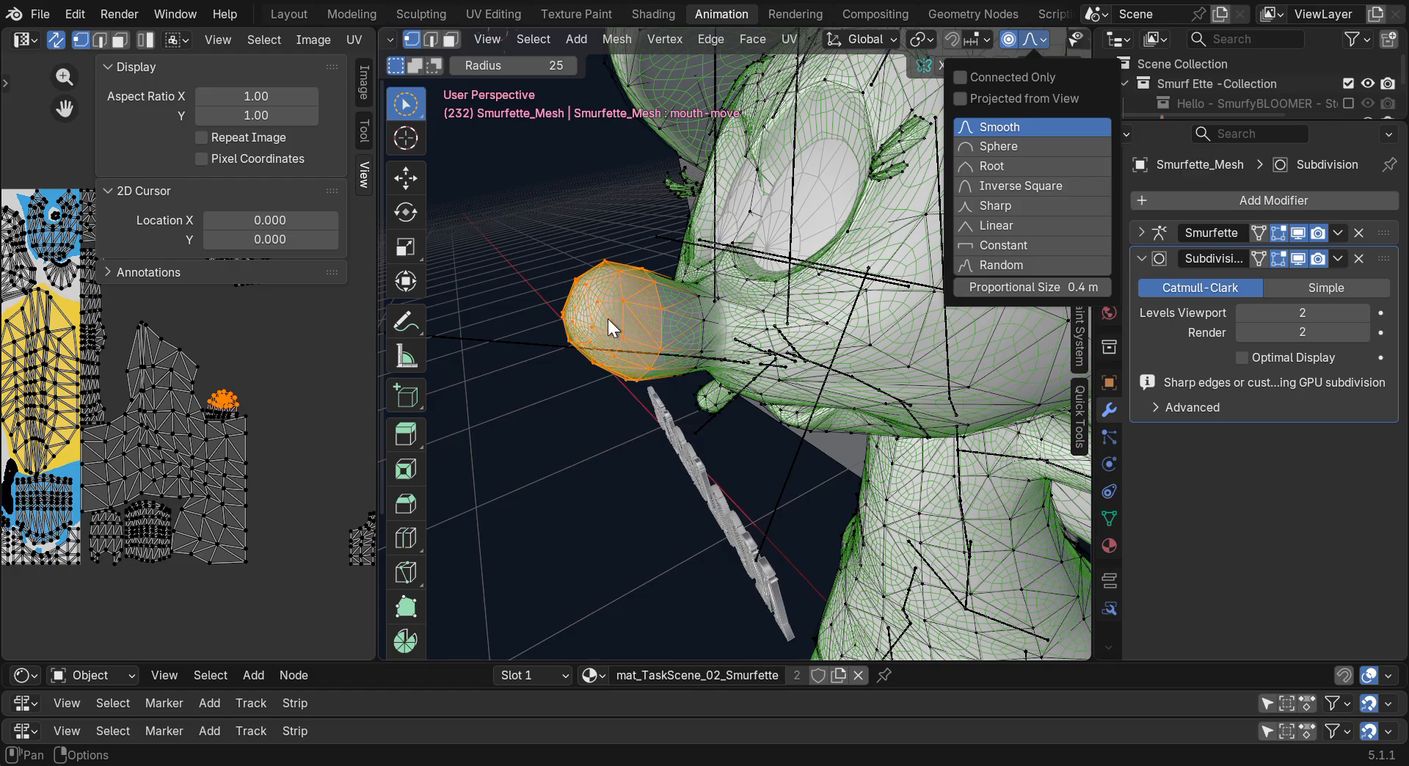
Scale the selected nose vertices down to 0.744 with proportional editing and view the reshaped nose from another angle
{"action": "key", "text": "g"}
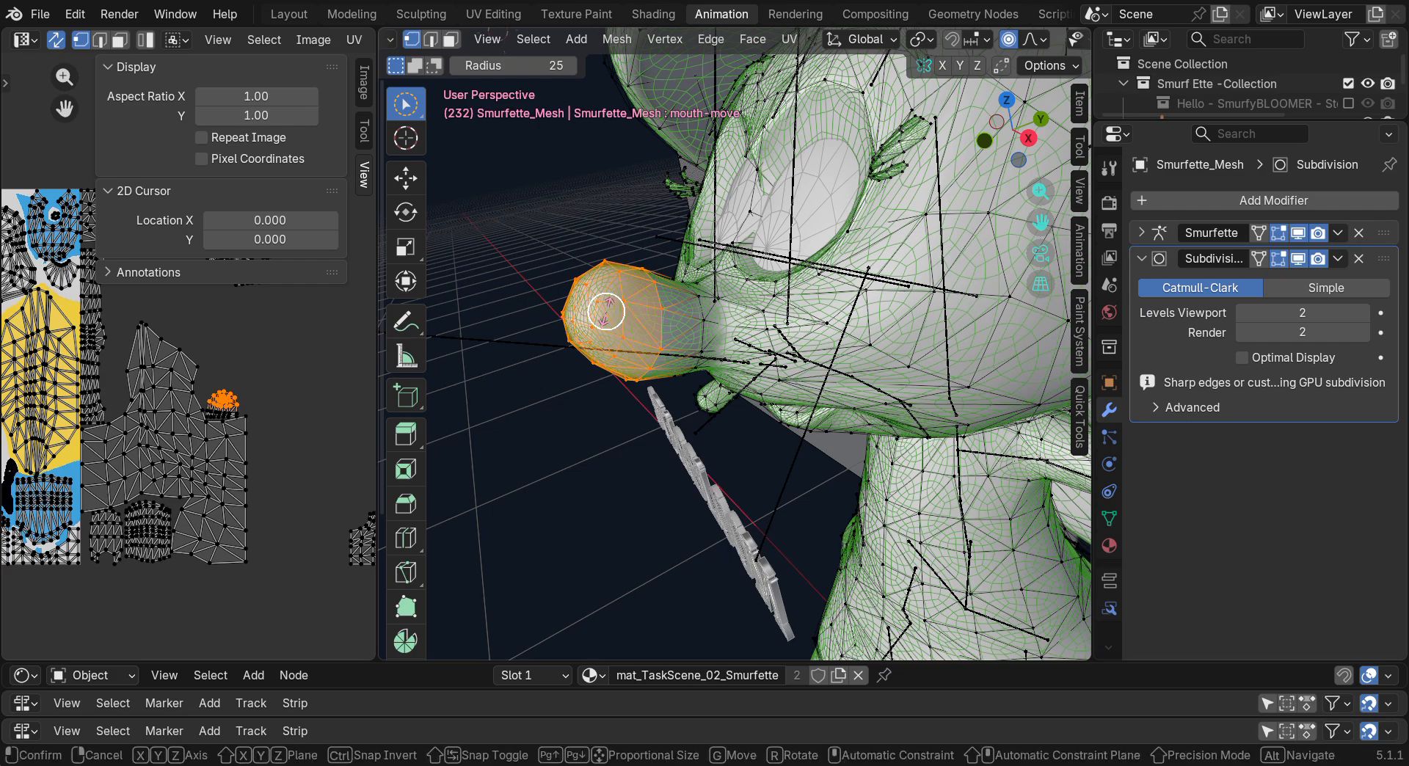
{"action": "key", "text": "s"}
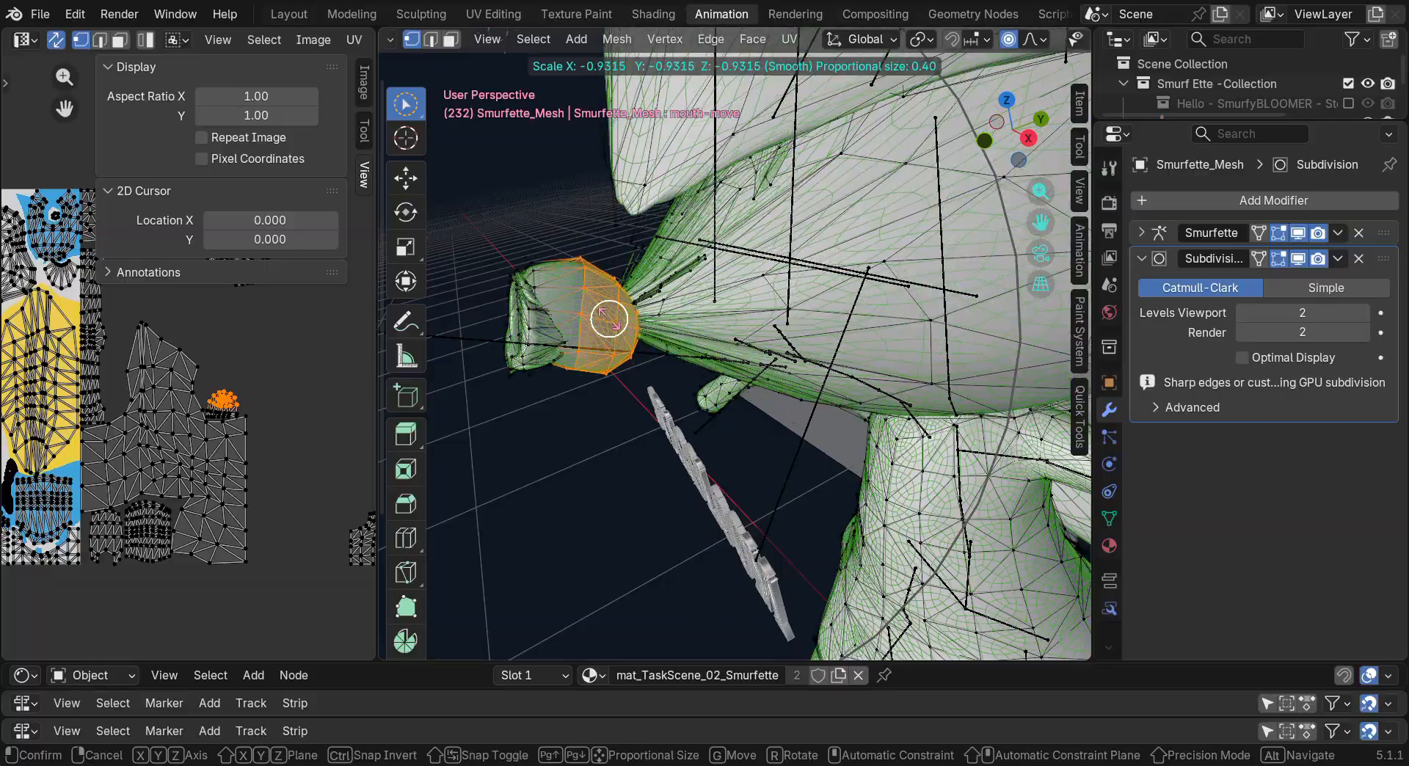
{"action": "left_click", "coordinate": [609, 320]}
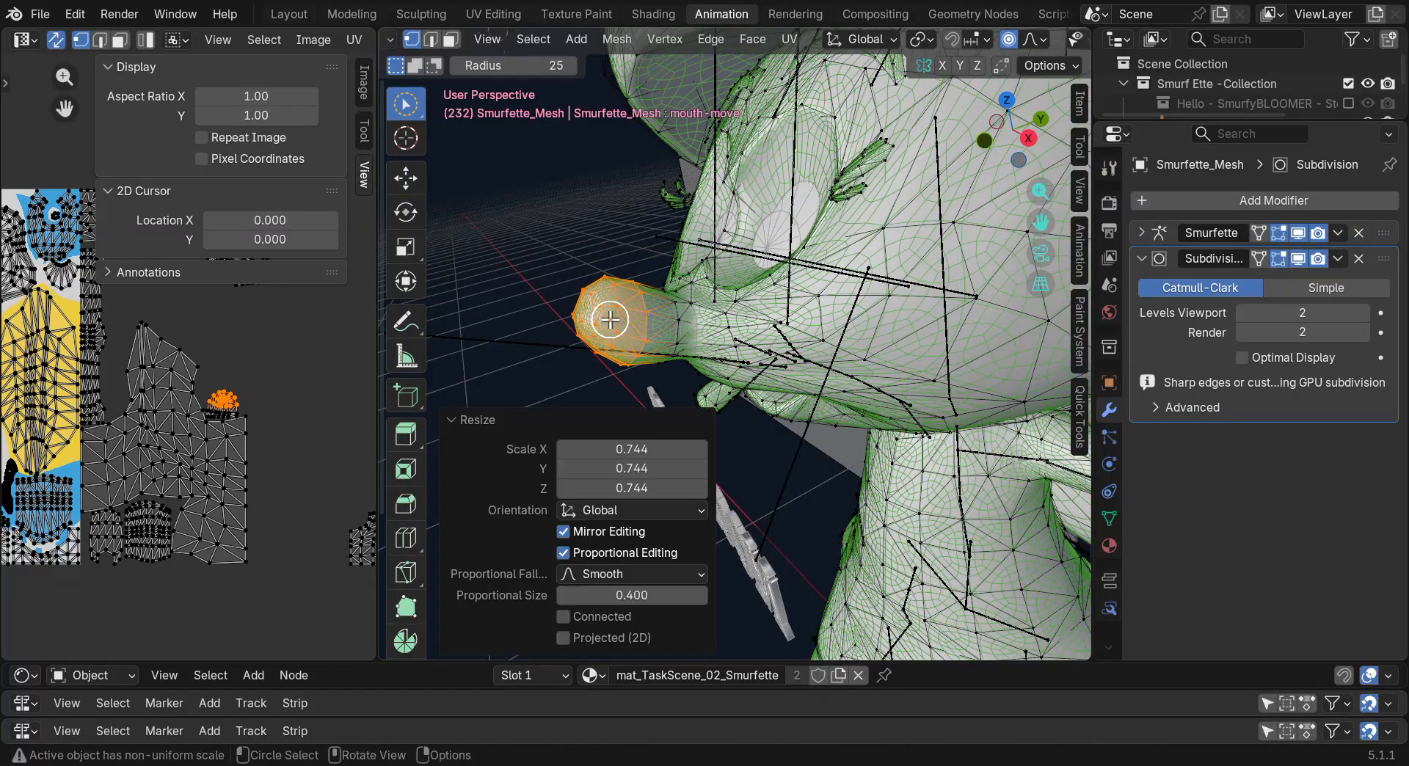
{"action": "left_click_drag", "start_coordinate": [985, 128], "coordinate": [665, 41]}
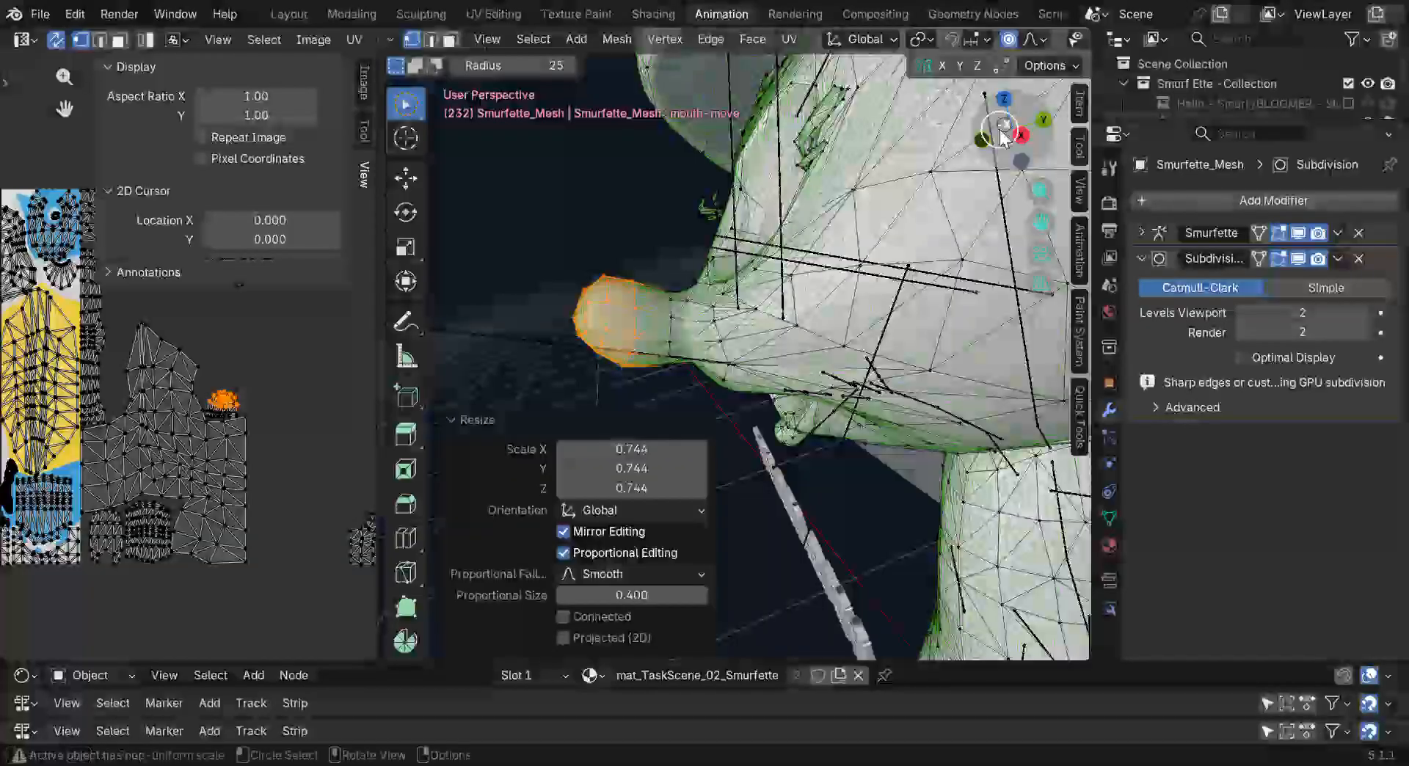
Undo the last nose scaling and rescale the selected nose vertices to 0.592 with proportional editing
{"action": "key", "text": "ctrl+z"}
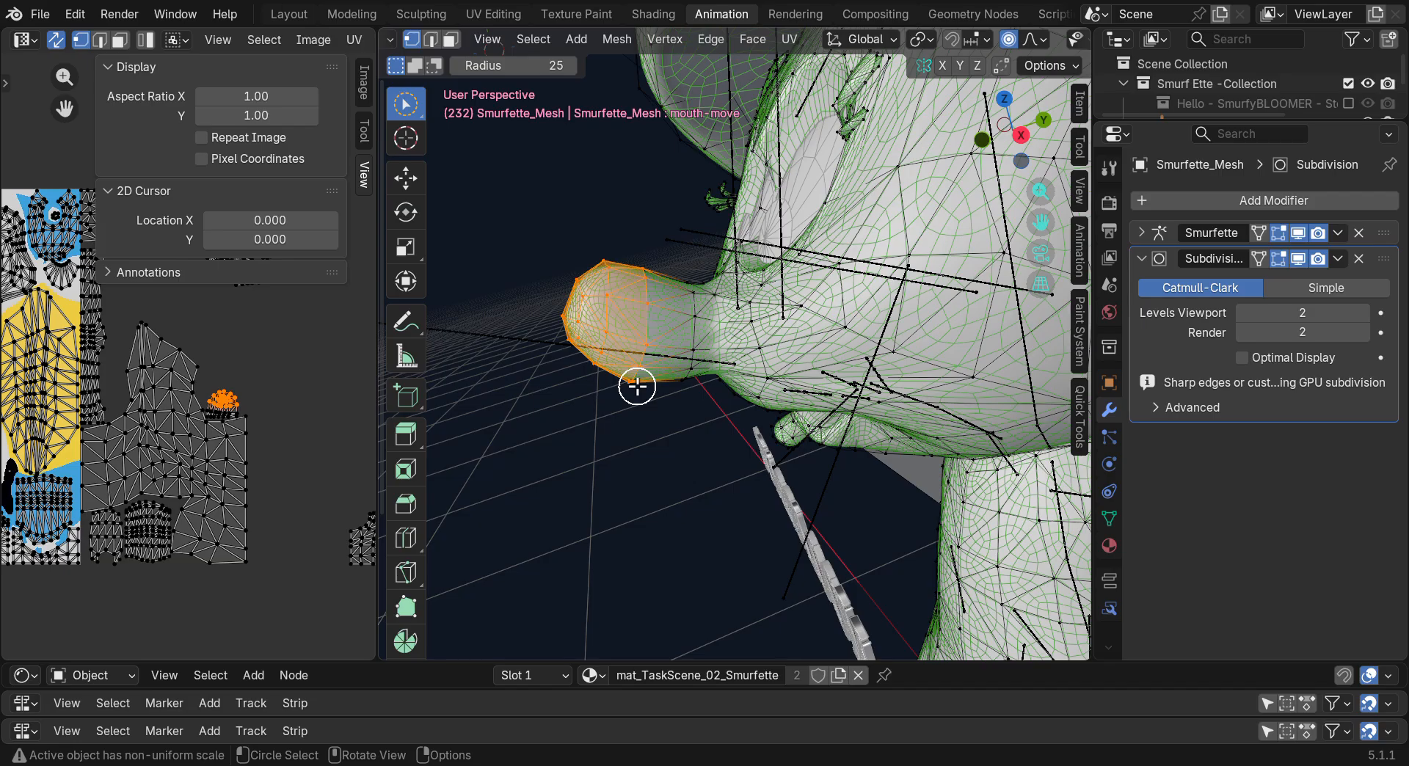
{"action": "key", "text": "s"}
{"action": "left_click", "coordinate": [626, 357]}
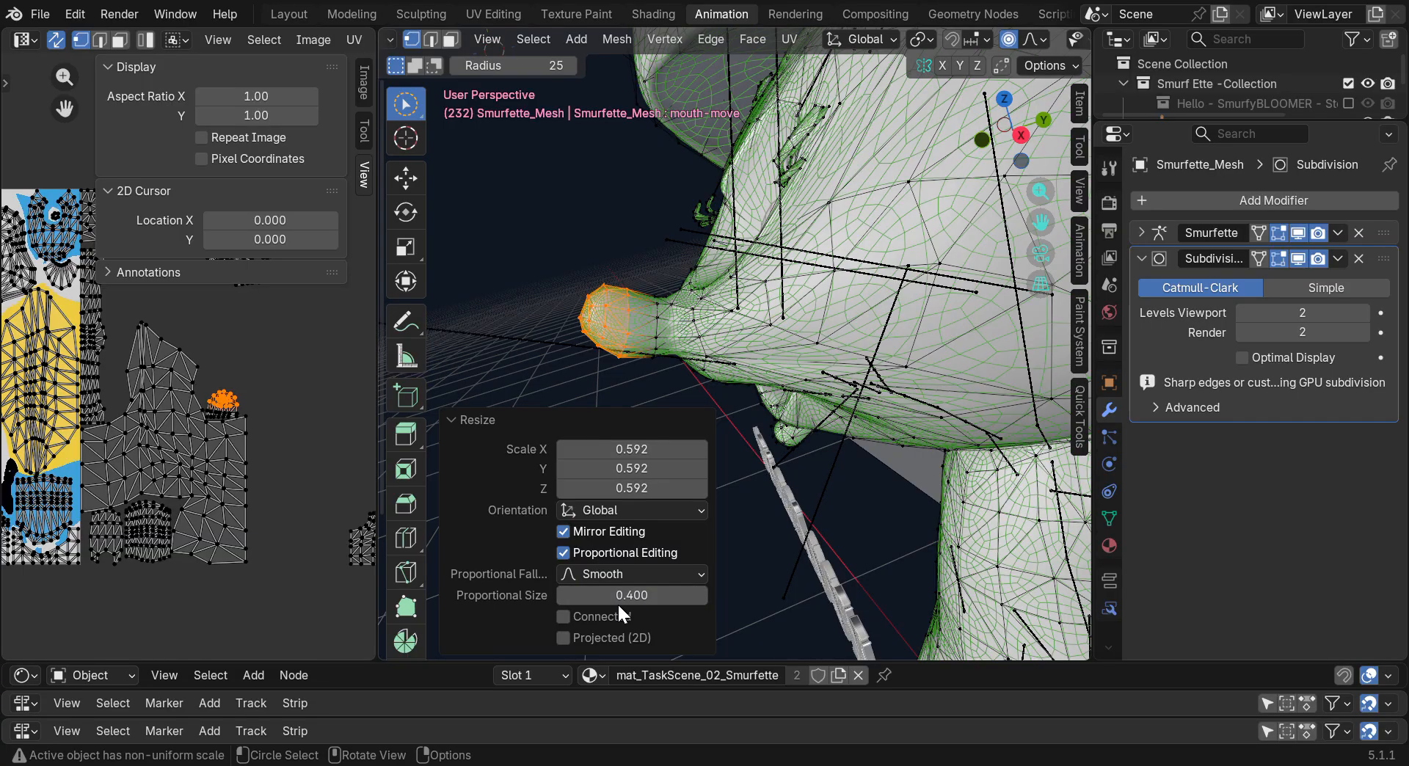
Change the nose scaling's proportional falloff to Sharp and its proportional size to 0.001
{"action": "mouse_move", "coordinate": [642, 596]}
{"action": "left_mouse_down"}
{"action": "mouse_move", "coordinate": [558, 596]}
{"action": "mouse_move", "coordinate": [646, 596]}
{"action": "mouse_move", "coordinate": [569, 596]}
{"action": "mouse_move", "coordinate": [632, 585]}
{"action": "left_mouse_up"}
{"action": "left_click", "coordinate": [637, 577]}
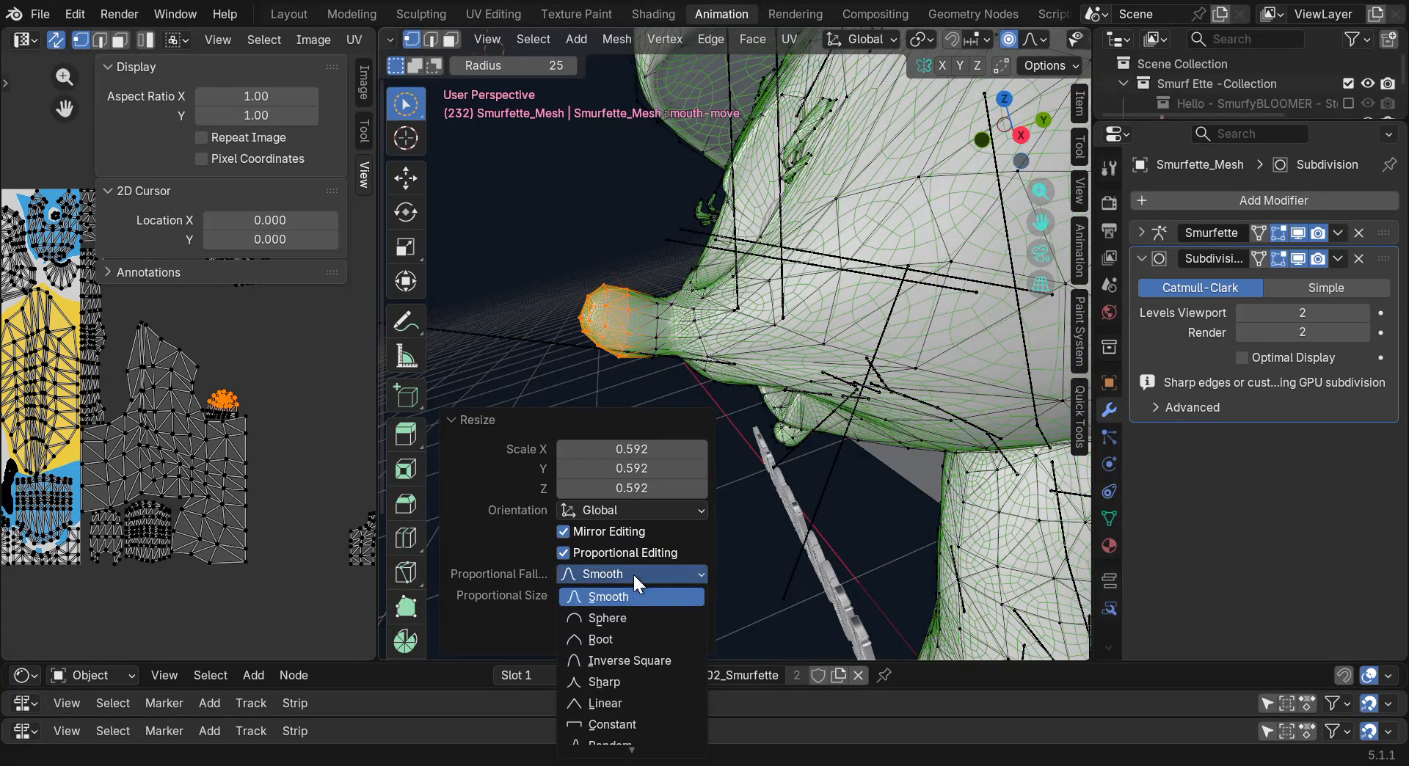
{"action": "left_click", "coordinate": [601, 681]}
{"action": "mouse_move", "coordinate": [619, 595]}
{"action": "left_mouse_down"}
{"action": "mouse_move", "coordinate": [646, 595]}
{"action": "mouse_move", "coordinate": [587, 595]}
{"action": "mouse_move", "coordinate": [660, 595]}
{"action": "mouse_move", "coordinate": [572, 595]}
{"action": "mouse_move", "coordinate": [599, 595]}
{"action": "left_mouse_up"}
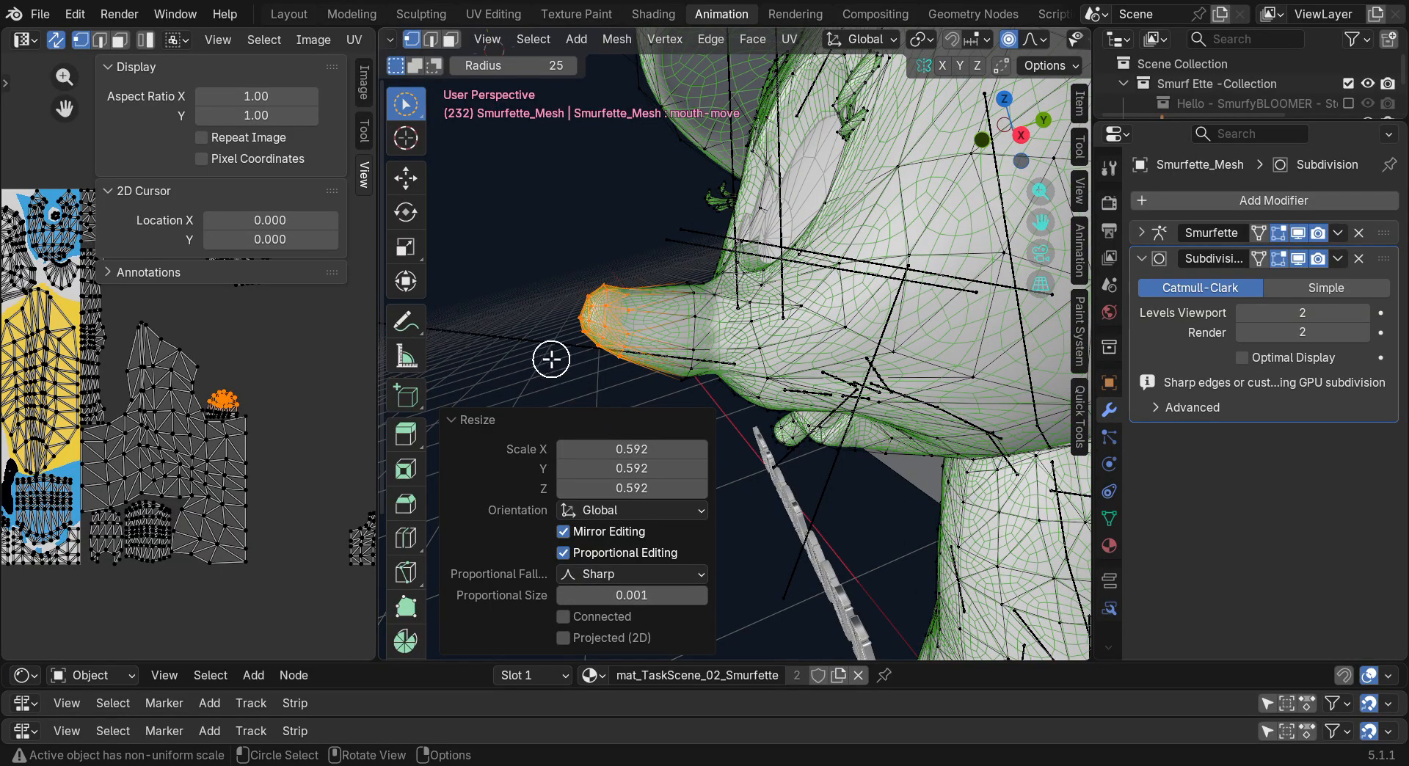
{"action": "mouse_move", "coordinate": [1014, 133]}
{"action": "left_mouse_down"}
{"action": "mouse_move", "coordinate": [1041, 148]}
{"action": "mouse_move", "coordinate": [588, 163]}
{"action": "mouse_move", "coordinate": [1024, 139]}
{"action": "left_mouse_up"}
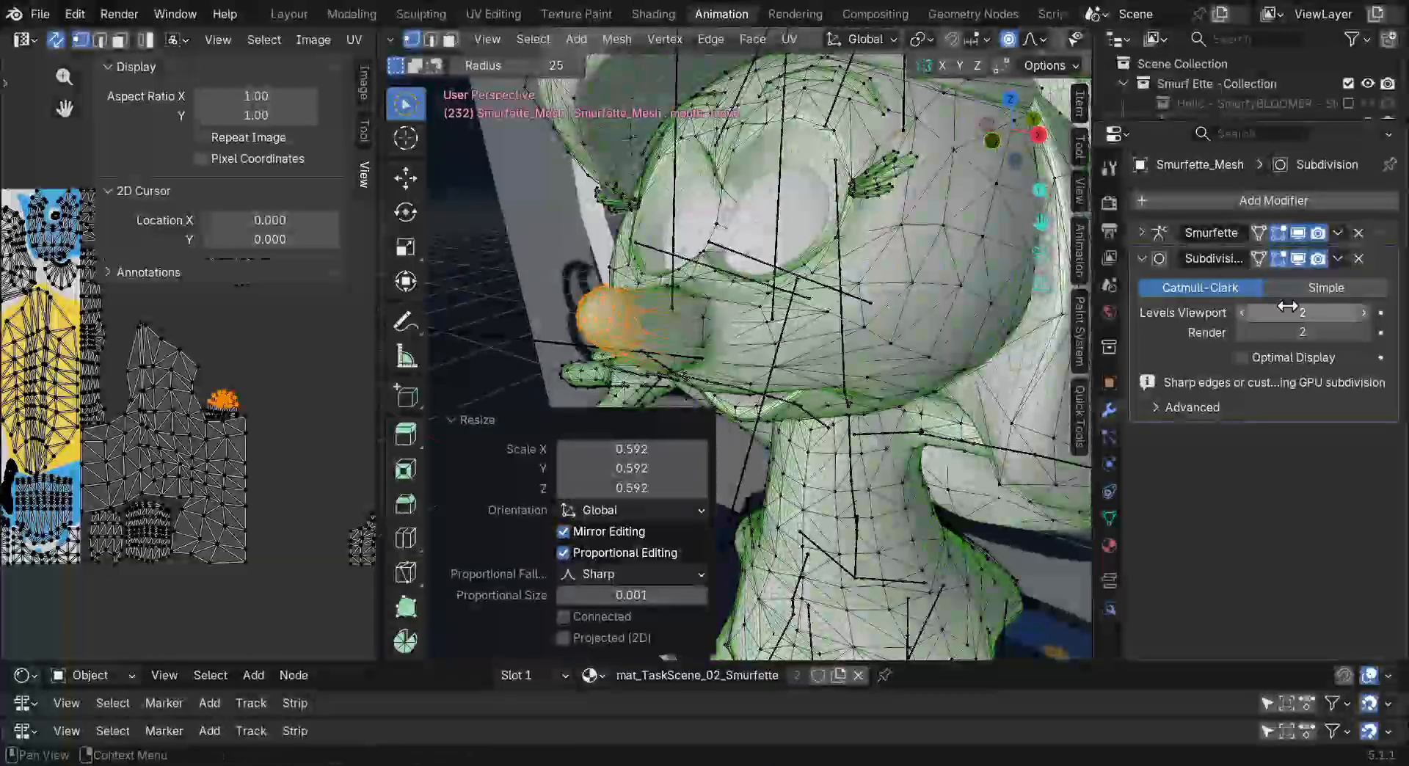
Deselect the nose vertices and lower the Subdivision modifier's viewport levels to 0
{"action": "left_click", "coordinate": [1243, 313]}
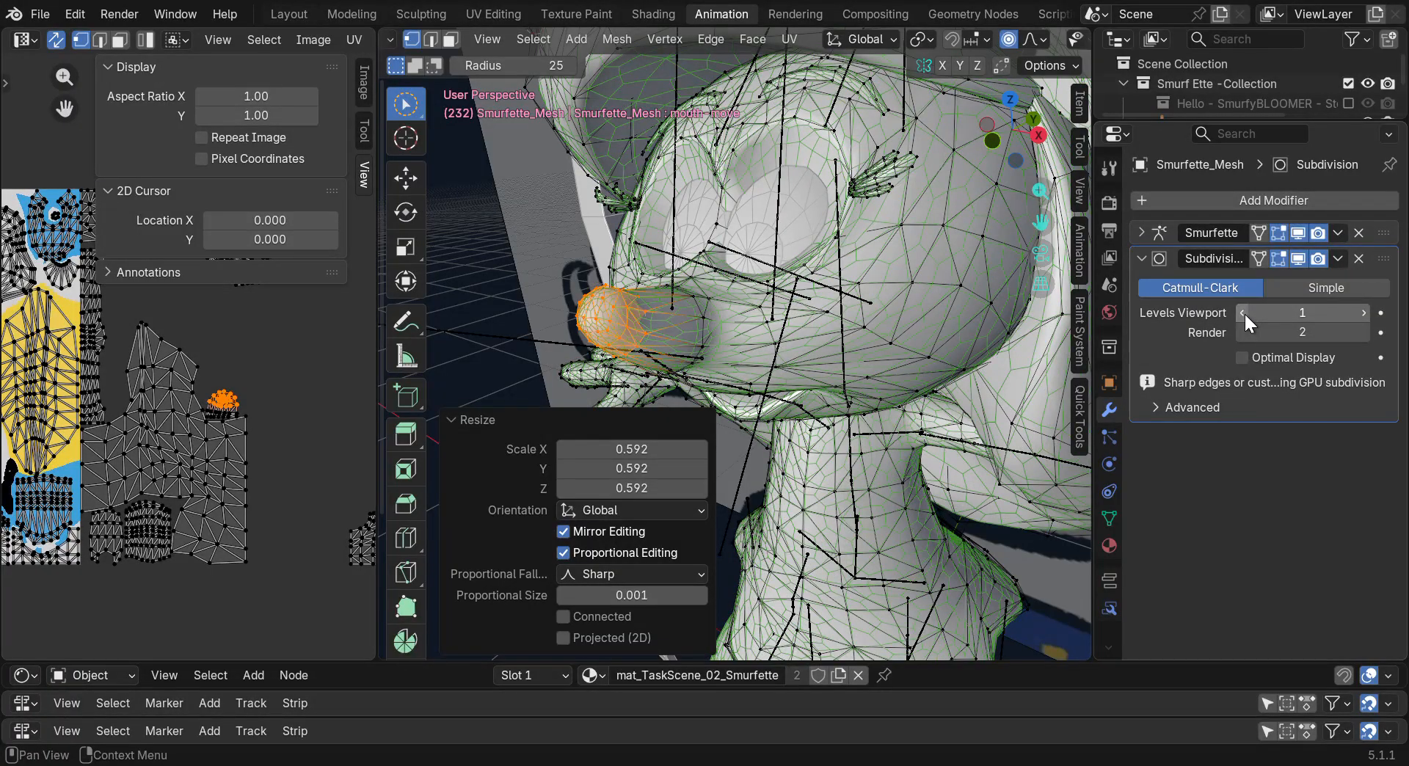
{"action": "left_click", "coordinate": [504, 317]}
{"action": "left_click_drag", "start_coordinate": [1025, 135], "coordinate": [977, 139]}
{"action": "left_click_drag", "start_coordinate": [1262, 312], "coordinate": [1239, 312]}
{"action": "left_click_drag", "start_coordinate": [1030, 160], "coordinate": [951, 175]}
{"action": "mouse_move", "coordinate": [996, 129]}
{"action": "left_mouse_down"}
{"action": "mouse_move", "coordinate": [561, 132]}
{"action": "mouse_move", "coordinate": [1016, 134]}
{"action": "left_mouse_up"}
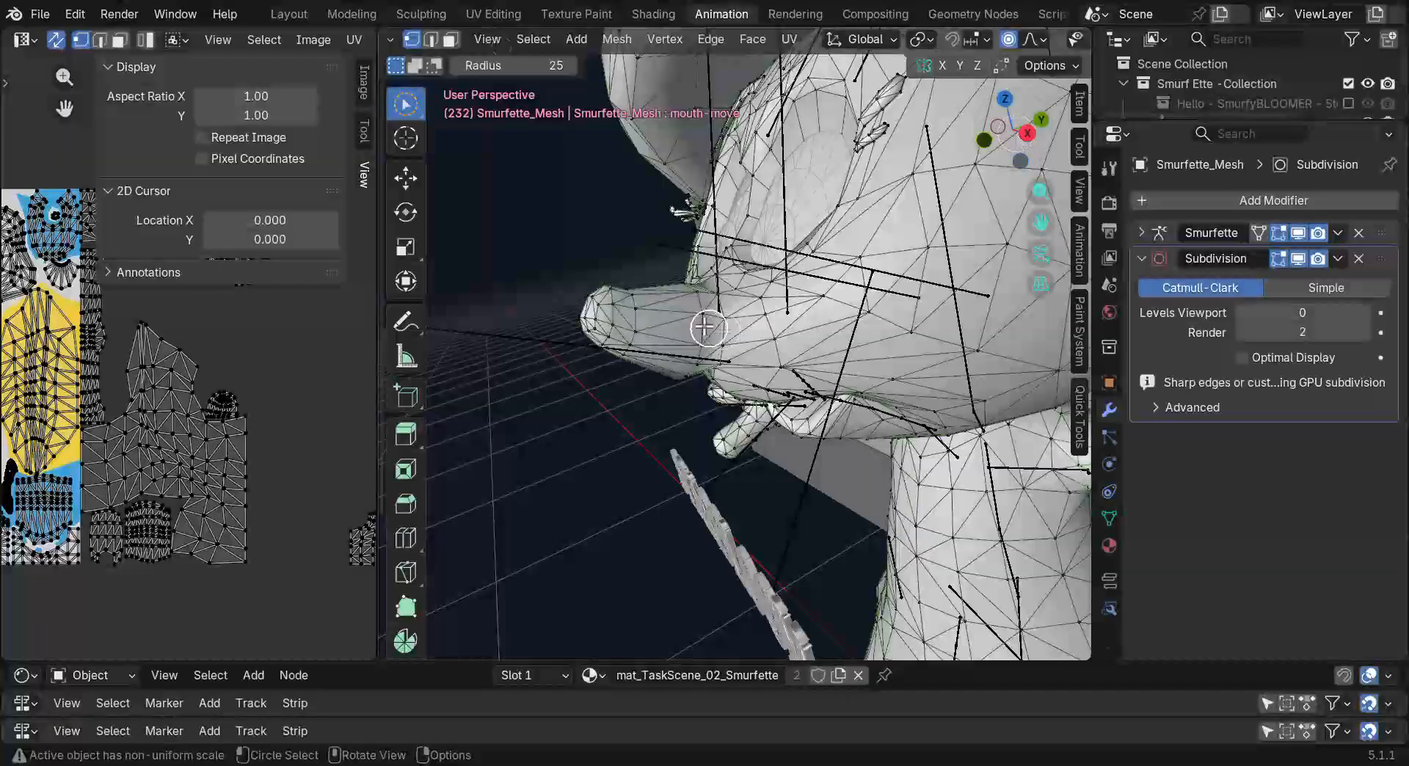
Raise the Subdivision modifier's viewport levels back to 2
{"action": "left_click", "coordinate": [1364, 311]}
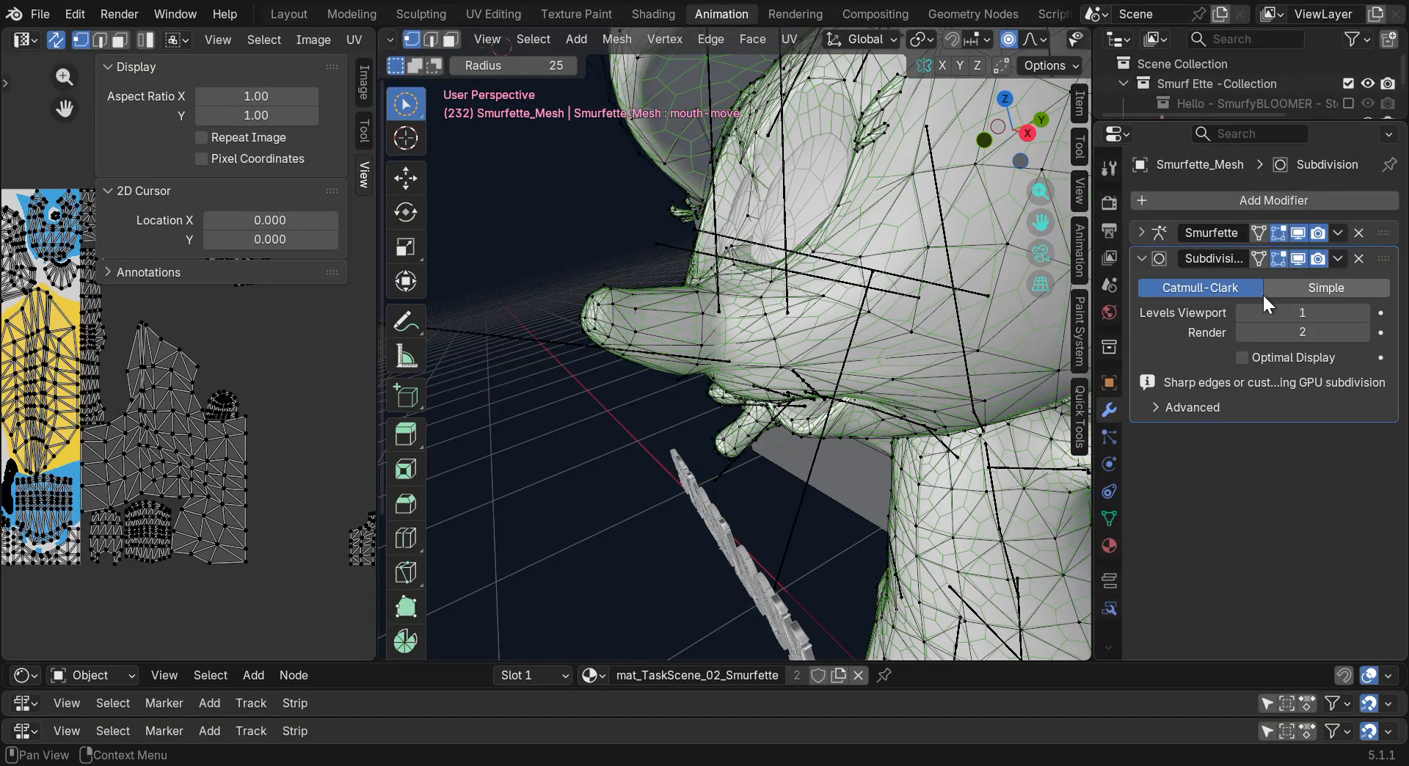
{"action": "left_click", "coordinate": [1363, 314]}
{"action": "left_click_drag", "start_coordinate": [1363, 314], "coordinate": [1380, 313]}
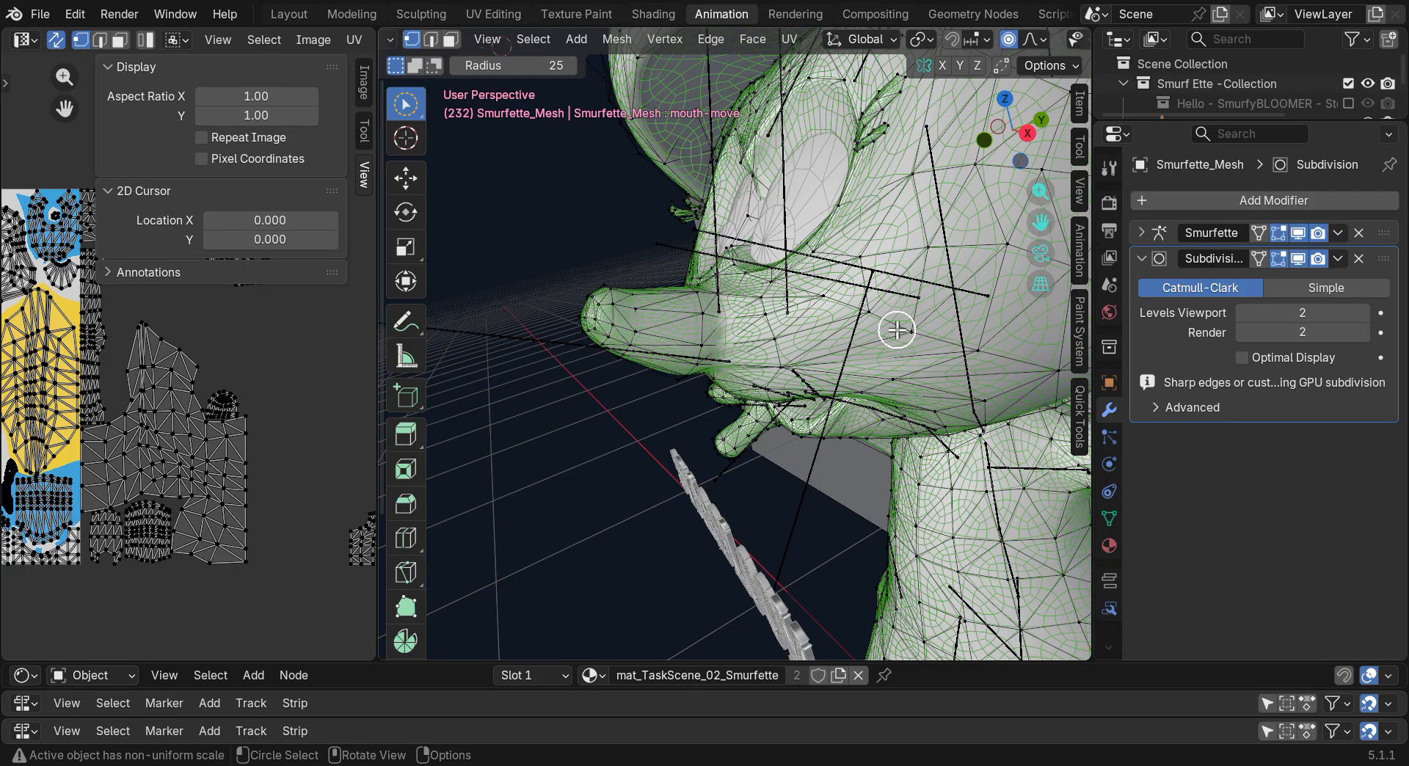
Undo the nose reshaping and restore the selection of the whole rounded nose end
{"action": "key", "text": "l"}
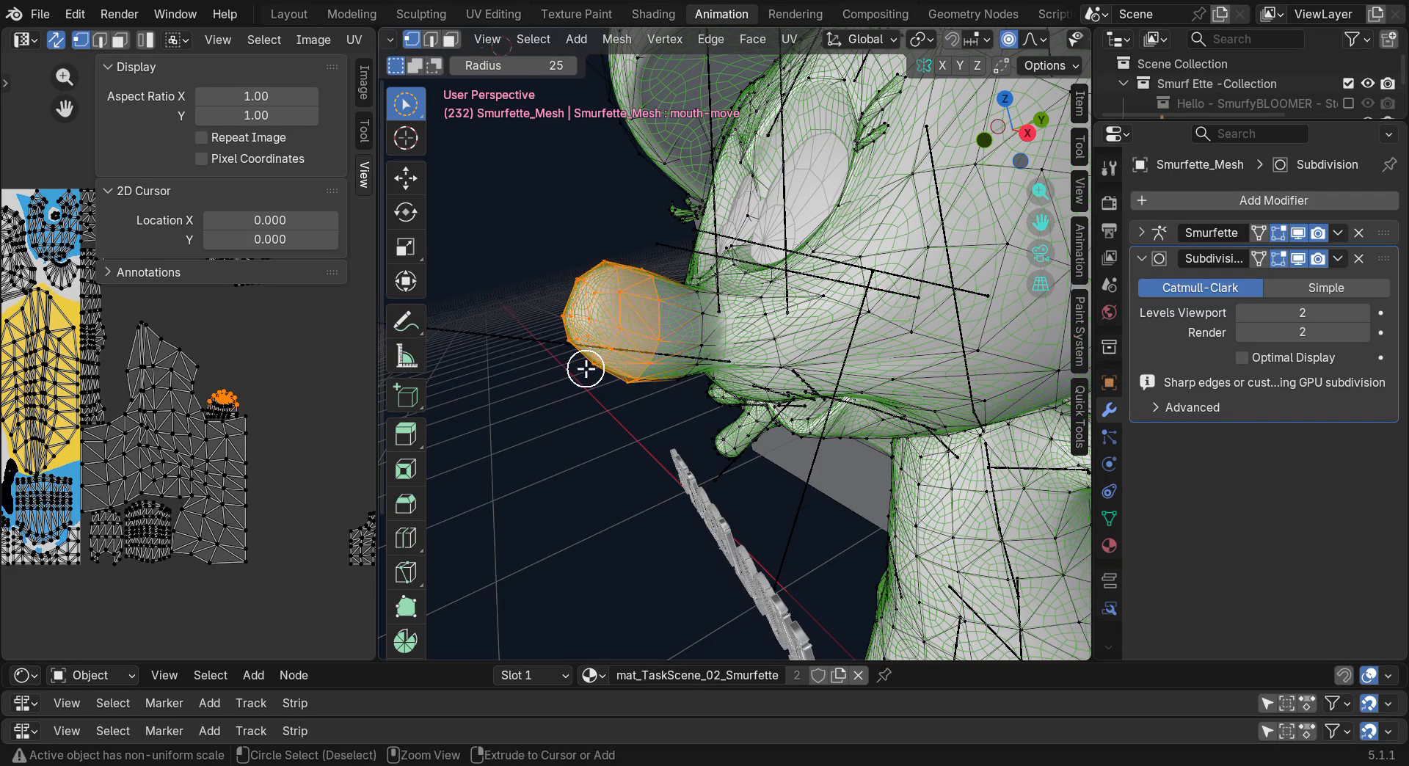
{"action": "key", "text": "ctrl+z"}
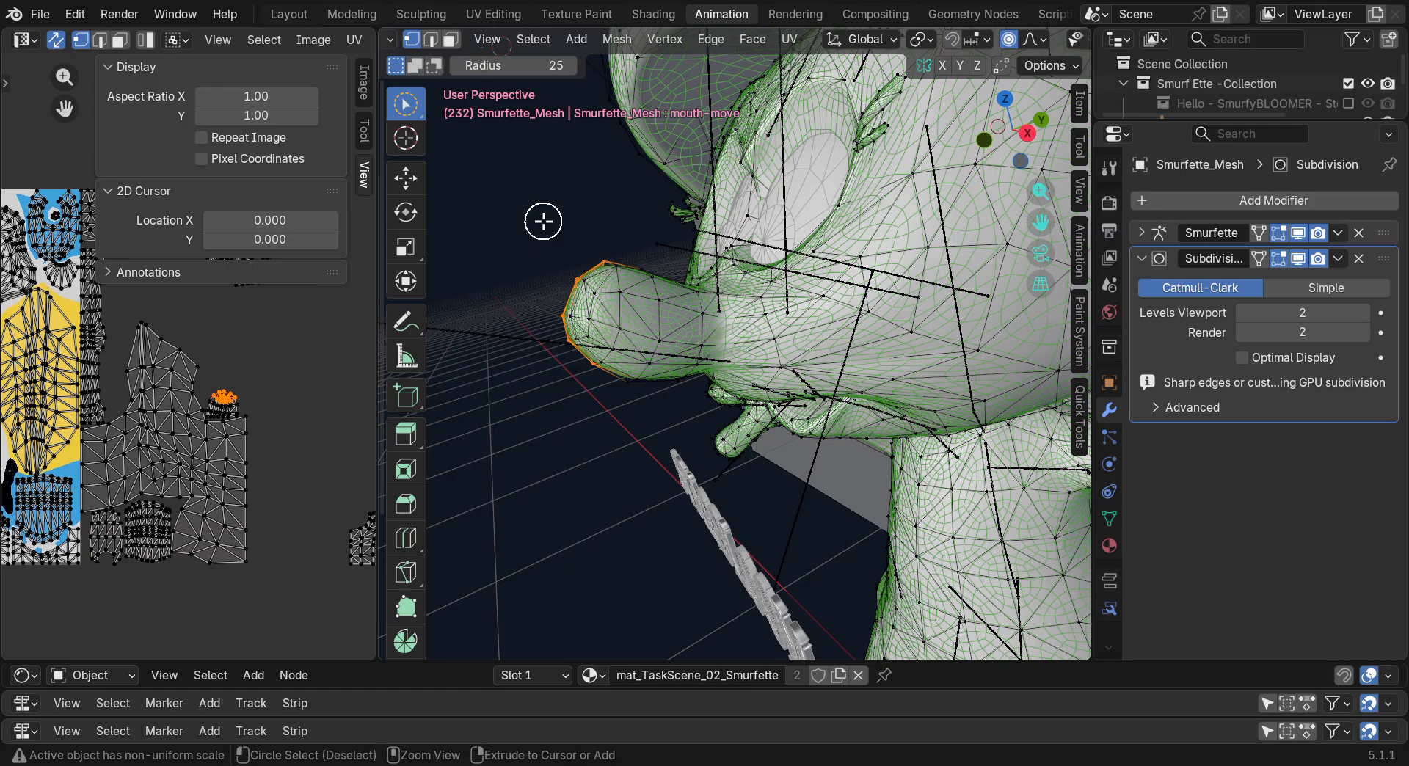
{"action": "key", "text": "ctrl+KP_Add"}
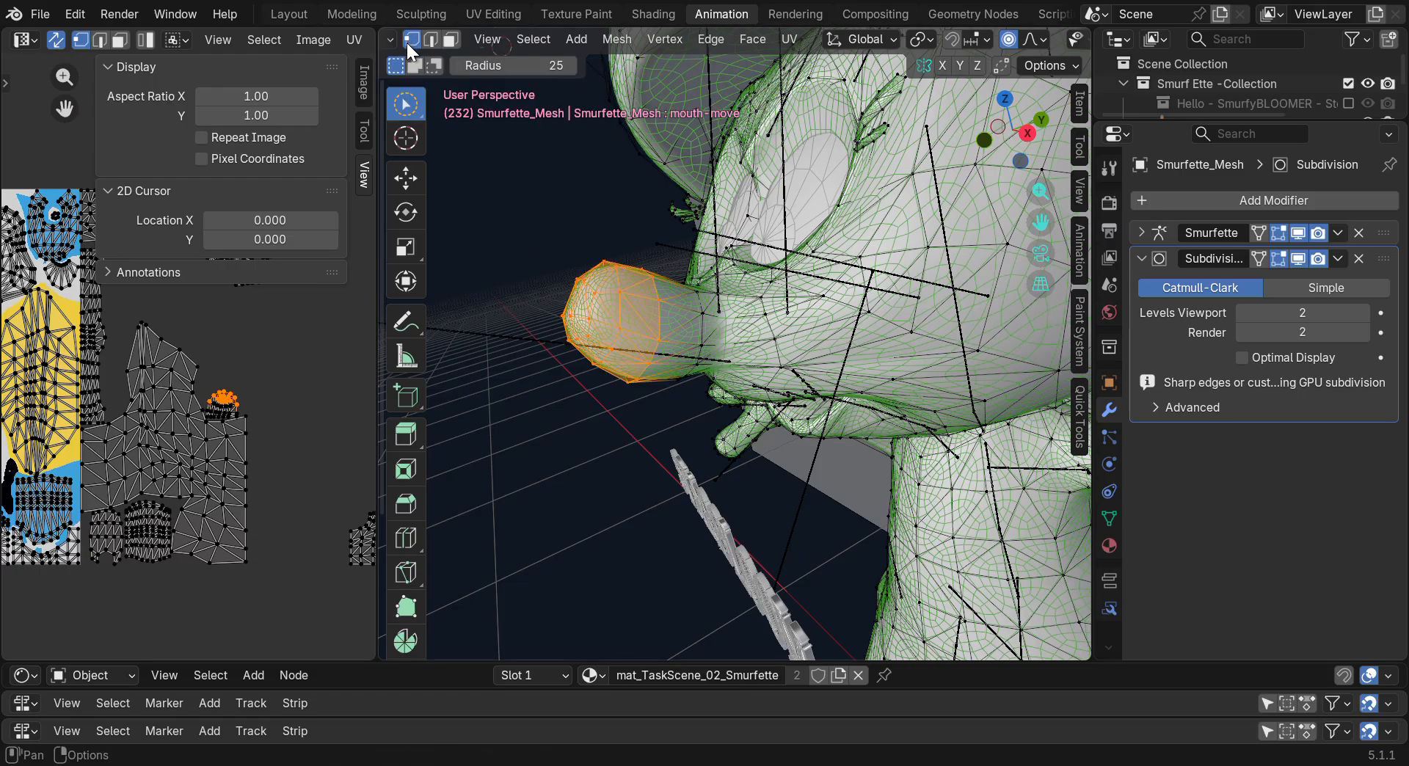
Switch the mesh to Sculpt Mode and try Draw brush strokes on the nose at 100 px and 0.500 strength
{"action": "scroll", "coordinate": [407, 41], "scroll_direction": "up", "scroll_amount": 3}
{"action": "left_click", "coordinate": [478, 40]}
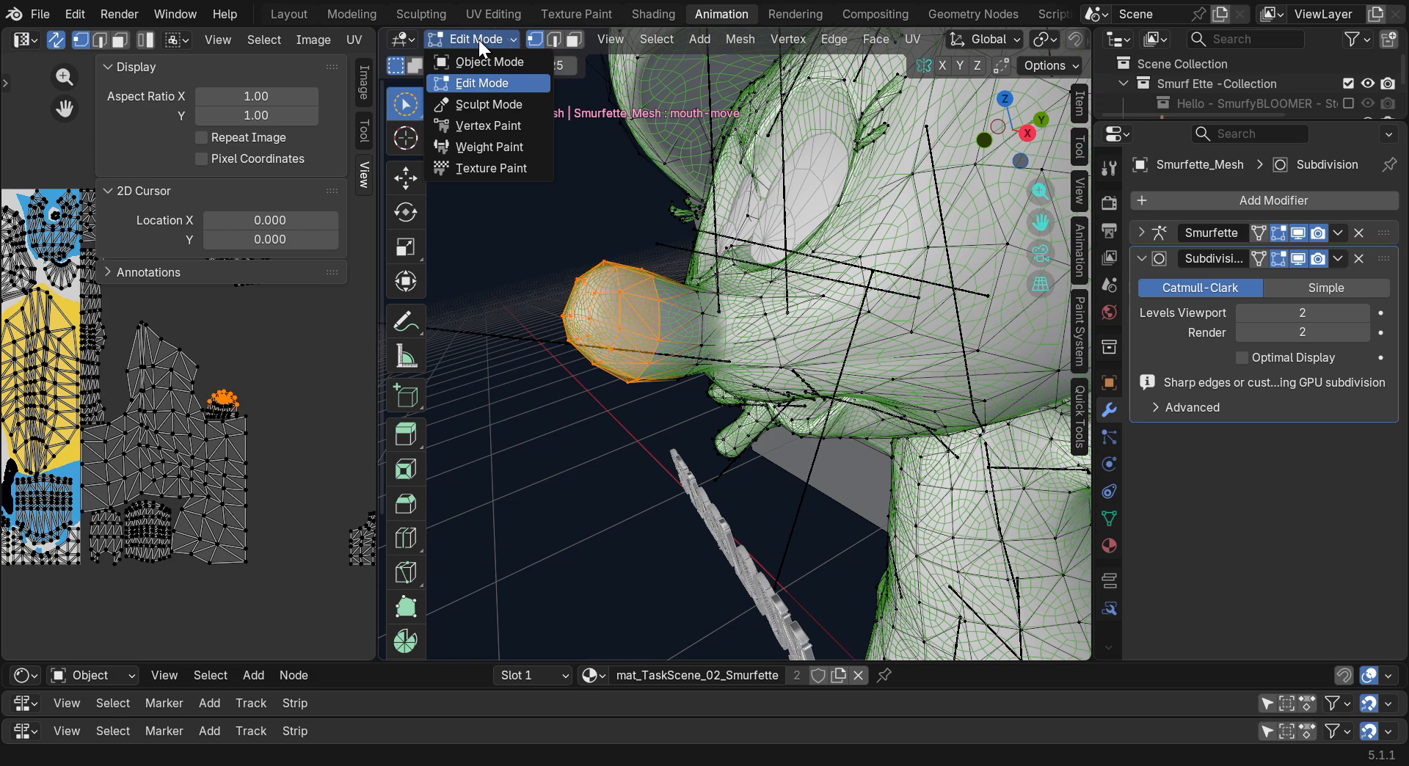
{"action": "left_click", "coordinate": [479, 104]}
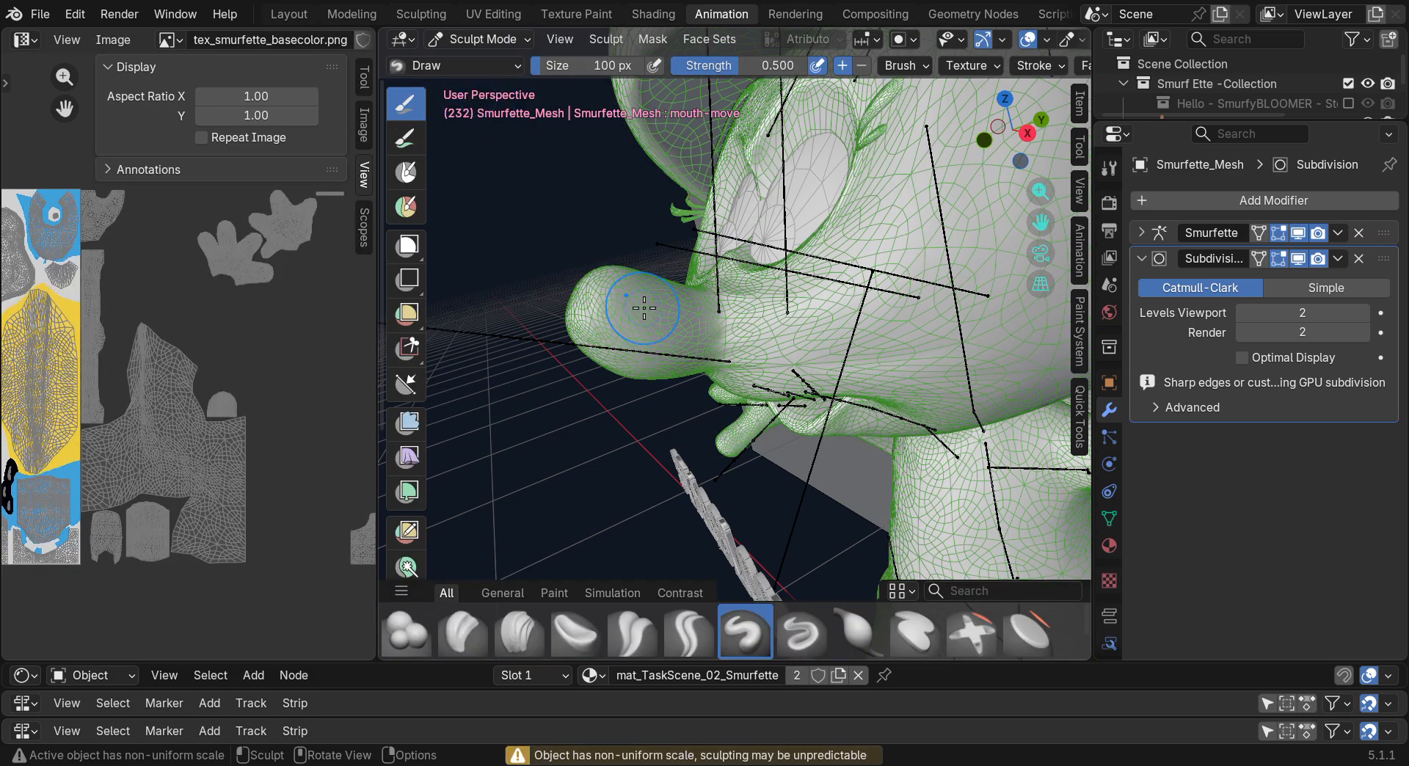
{"action": "left_click_drag", "start_coordinate": [638, 303], "coordinate": [646, 322]}
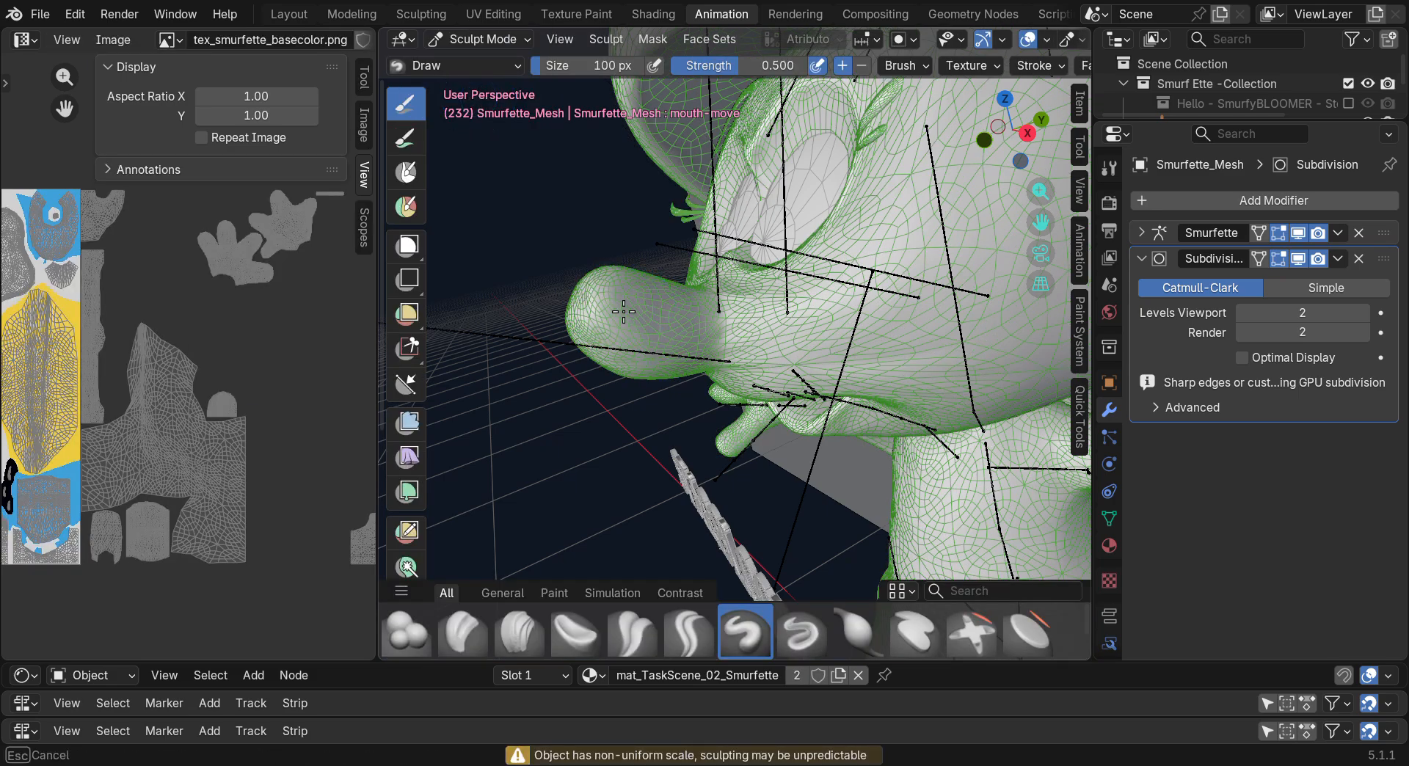
{"action": "mouse_move", "coordinate": [642, 295]}
{"action": "left_mouse_down"}
{"action": "mouse_move", "coordinate": [659, 328]}
{"action": "mouse_move", "coordinate": [608, 342]}
{"action": "mouse_move", "coordinate": [618, 333]}
{"action": "left_mouse_up"}
{"action": "left_click", "coordinate": [477, 65]}
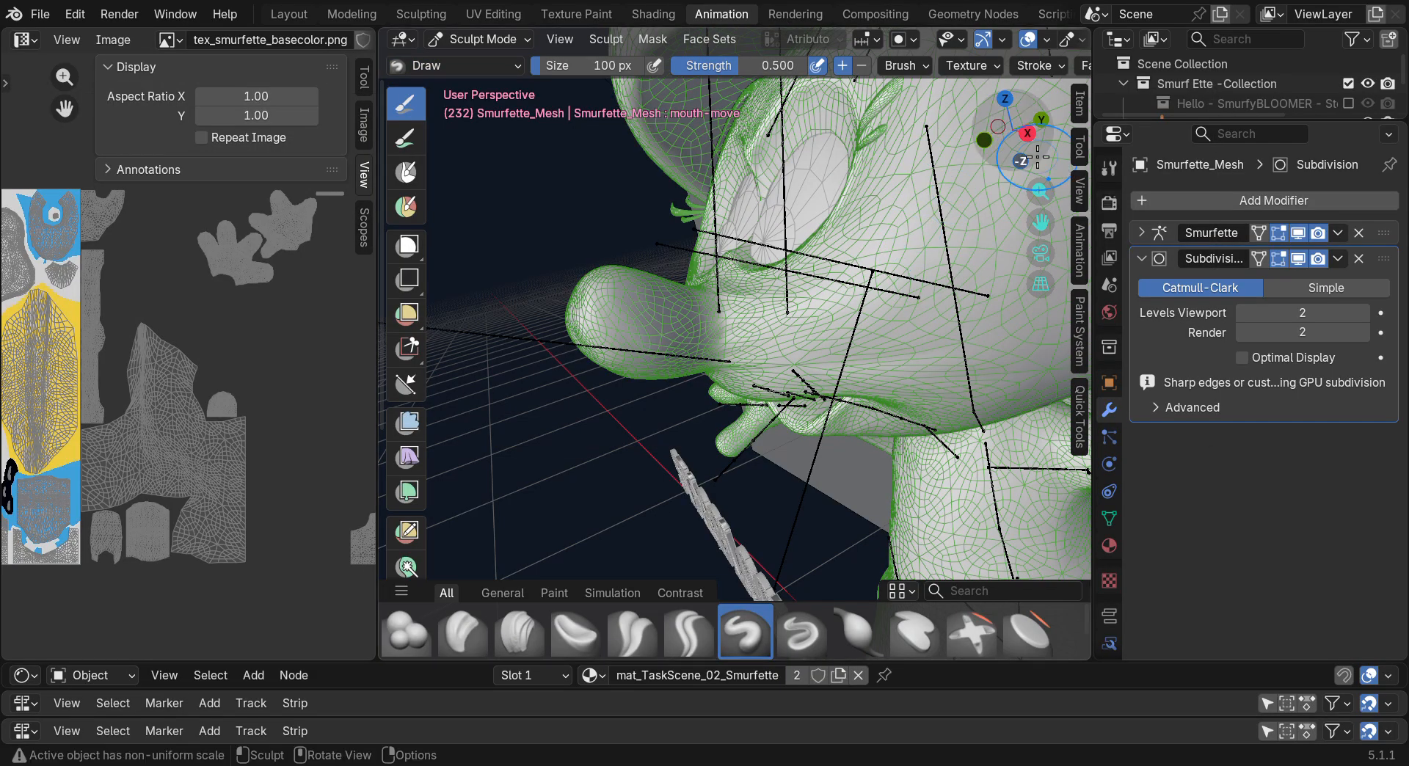
{"action": "left_click_drag", "start_coordinate": [1023, 156], "coordinate": [1093, 179]}
{"action": "scroll", "coordinate": [1039, 57], "scroll_direction": "right", "scroll_amount": 10}
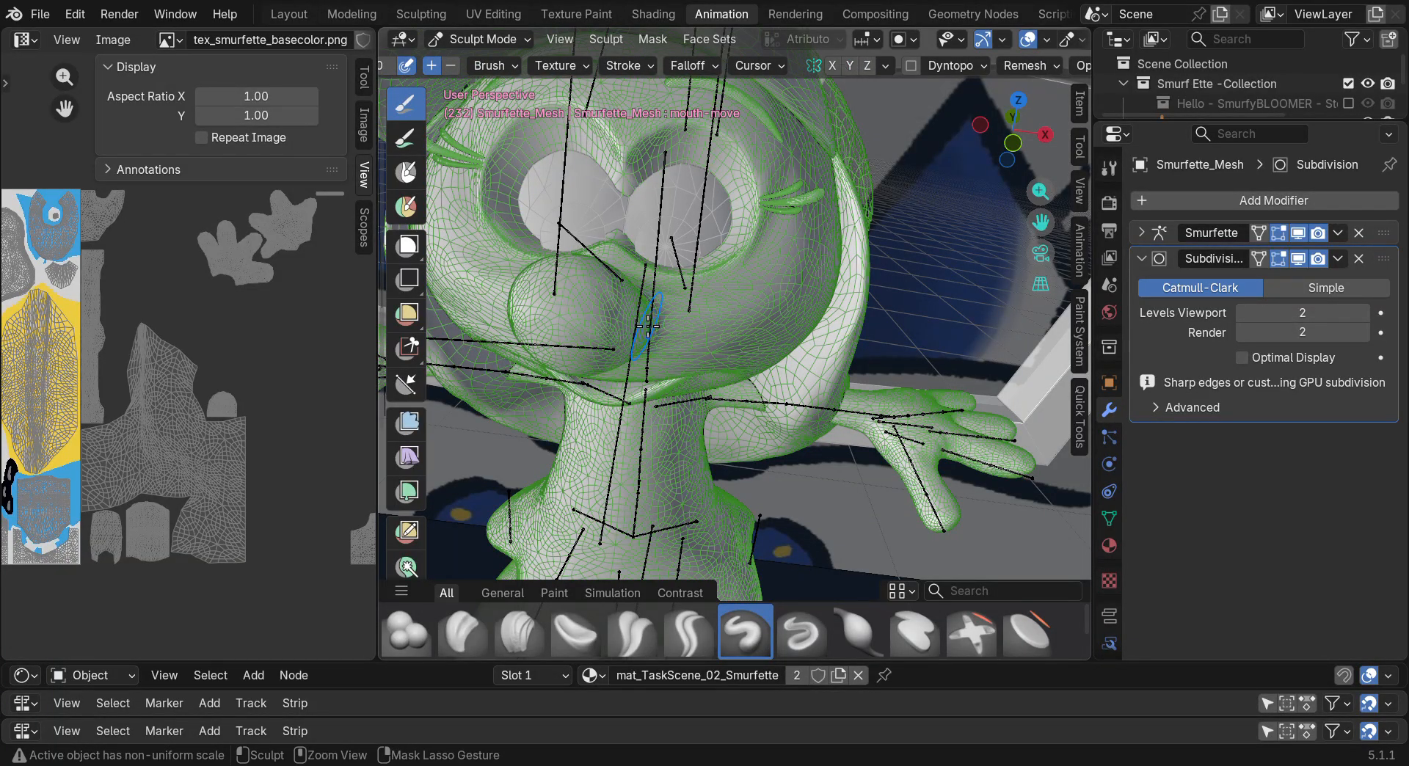
Return to Edit Mode, enable X mirror symmetry and frame the selected nose from the side
{"action": "key", "text": "Tab"}
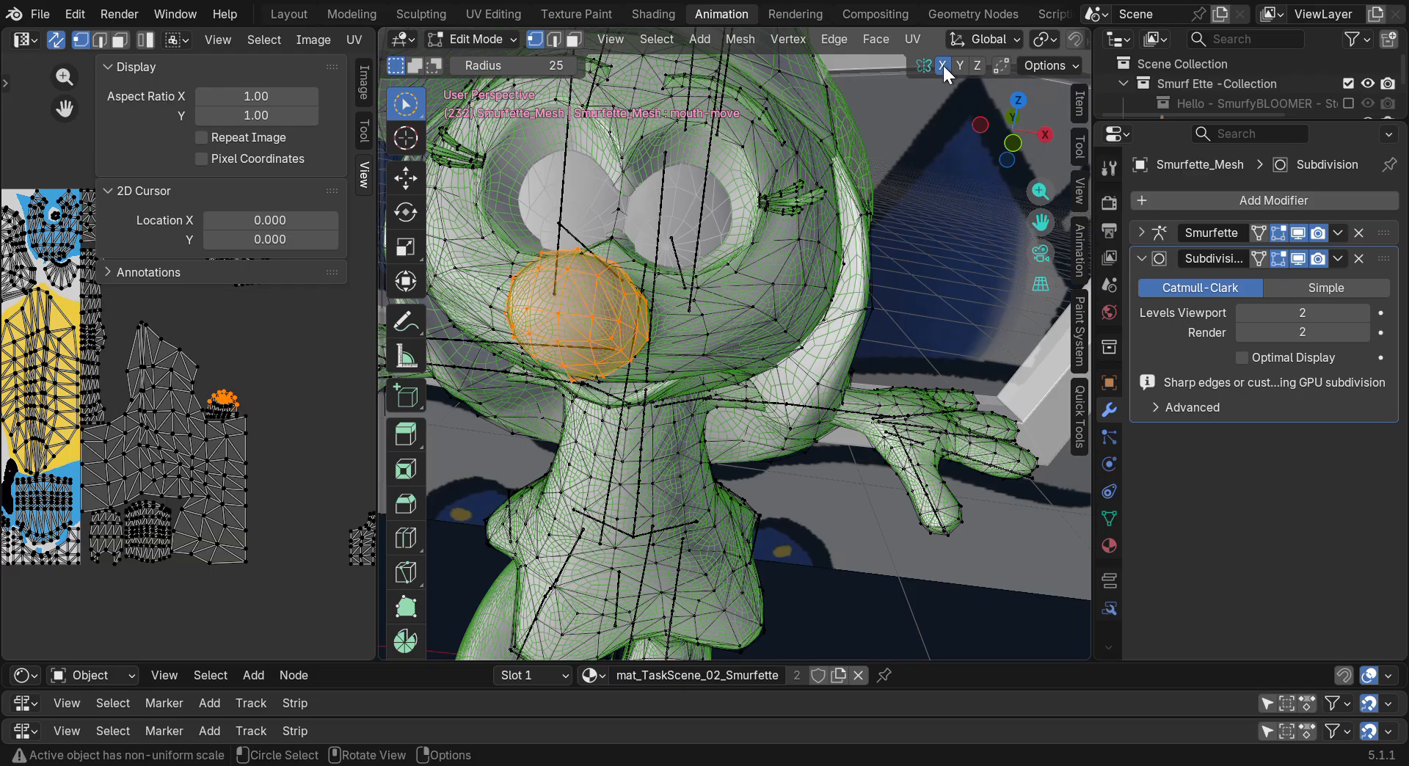
{"action": "key", "text": "KP_Decimal"}
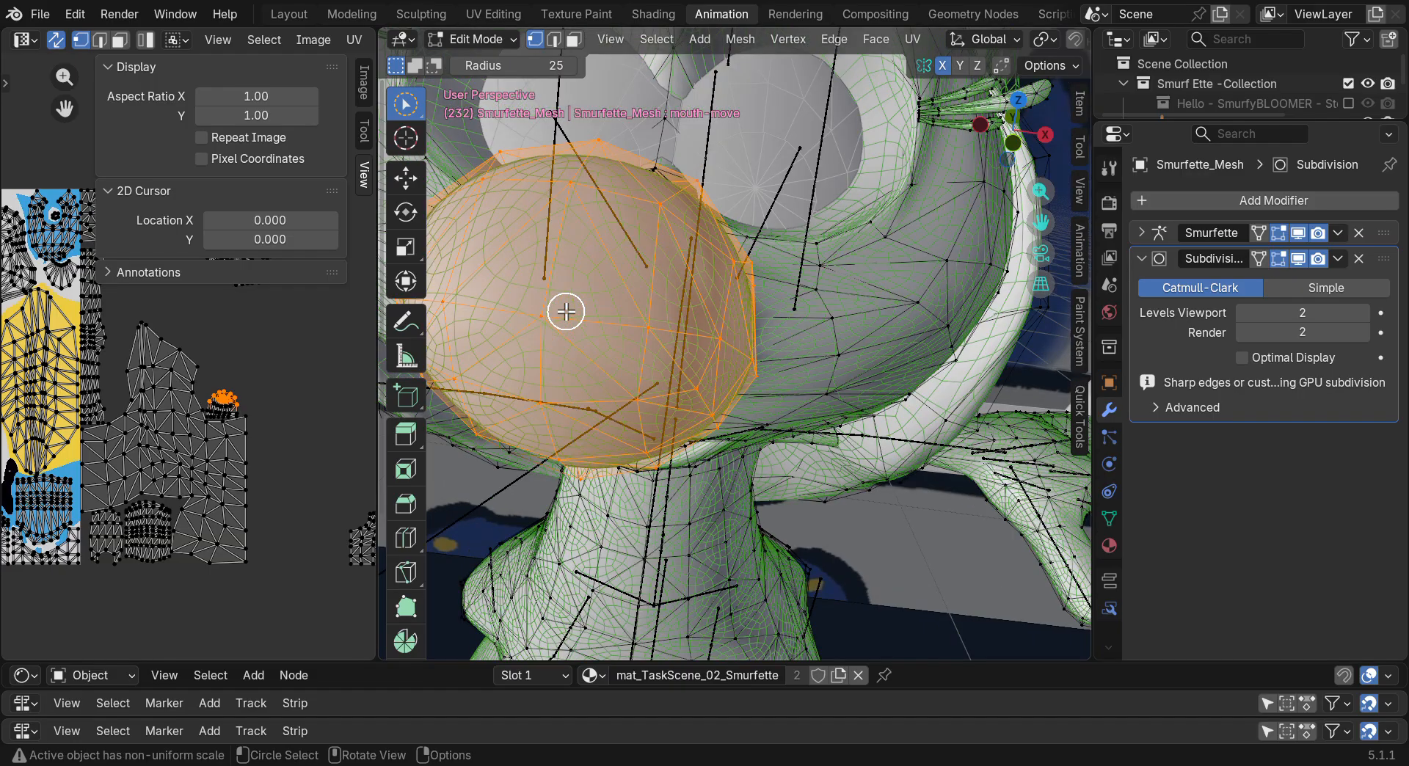
{"action": "scroll", "coordinate": [566, 312], "scroll_direction": "down", "scroll_amount": 5}
{"action": "middle_click_drag", "start_coordinate": [572, 309], "coordinate": [769, 348]}
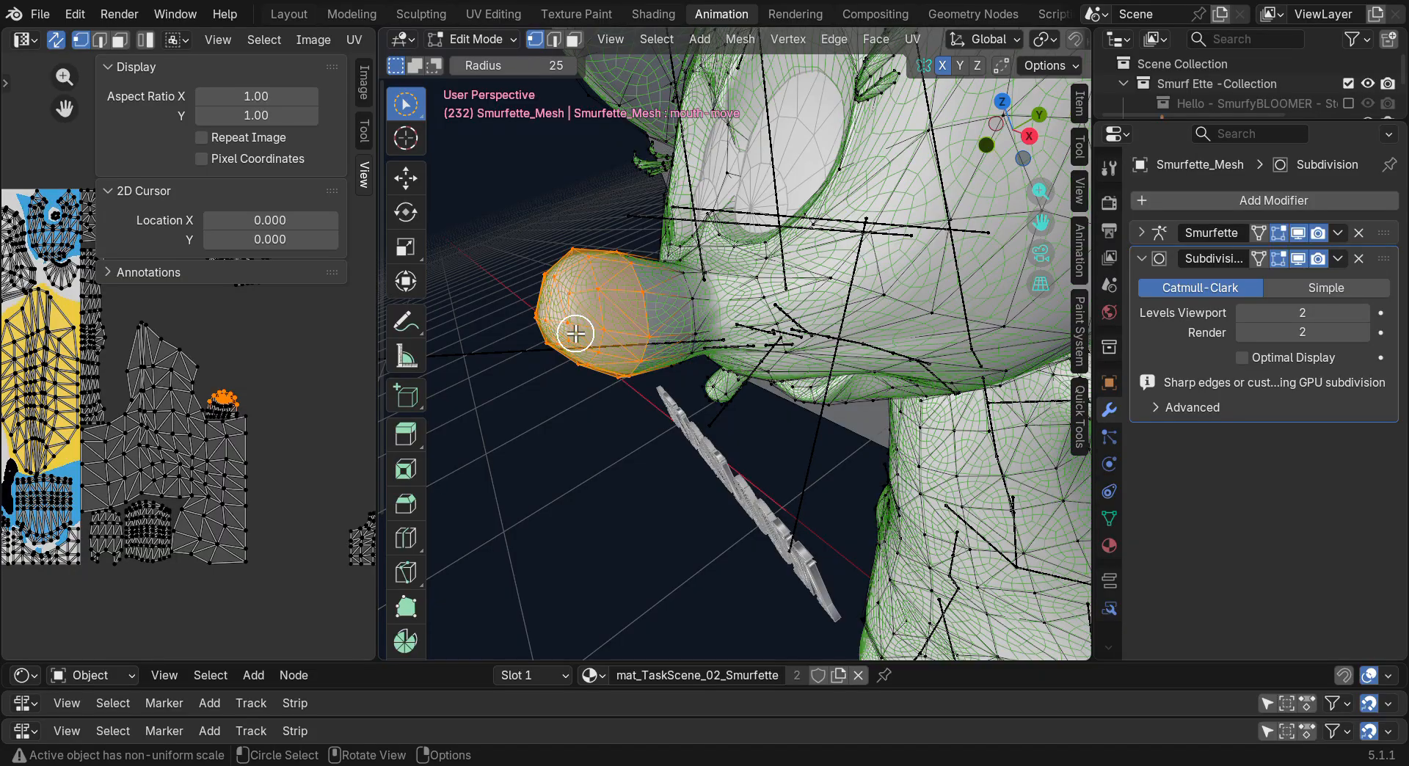
Undo the stray edit at the nose tip and the earlier addition of the Subdivision modifier
{"action": "left_click_drag", "start_coordinate": [592, 345], "coordinate": [607, 378], "text": "ctrl"}
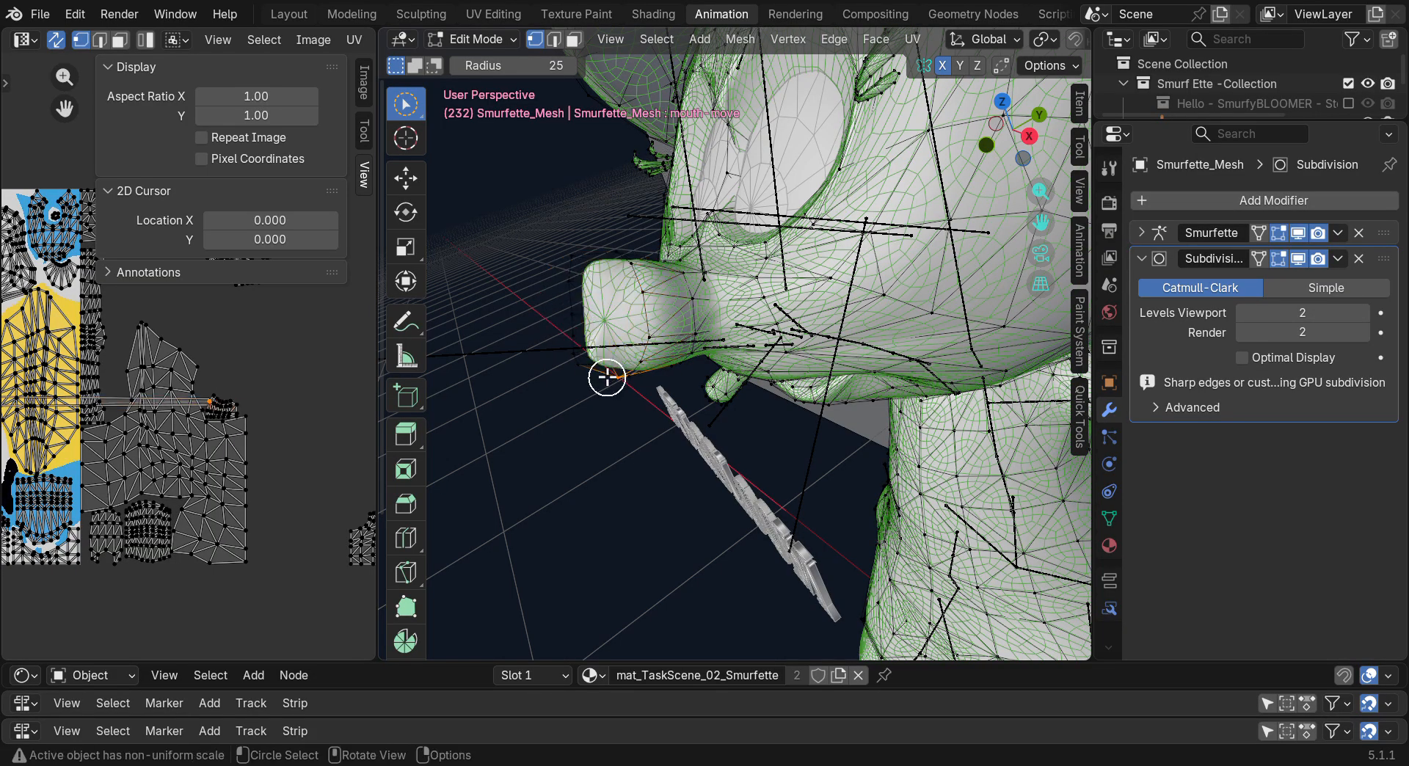
{"action": "key", "text": "ctrl+z"}
{"action": "key", "text": "ctrl+z"}
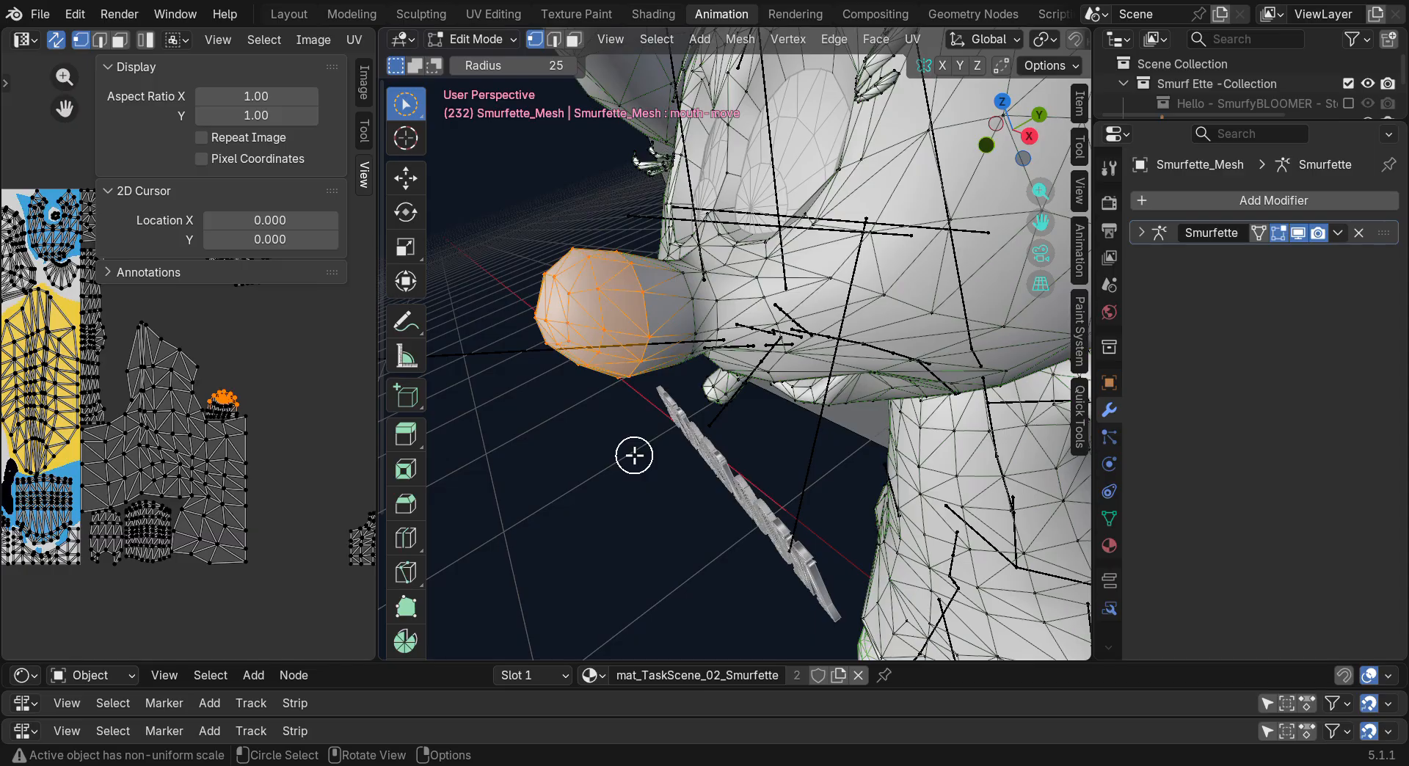
Try scaling the selected nose vertices down to about 0.804 without the Subdivision modifier
{"action": "key", "text": "s"}
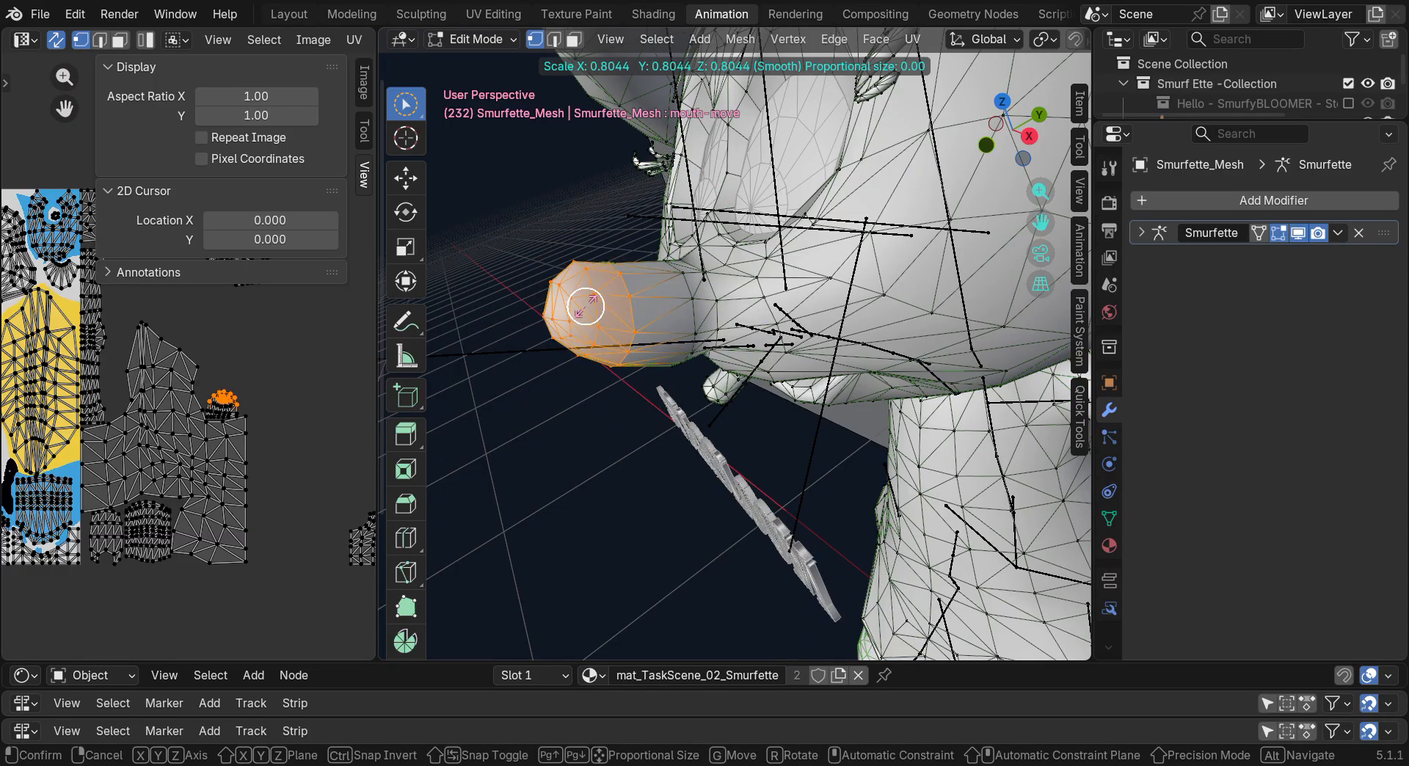
{"action": "left_click", "coordinate": [585, 307]}
{"action": "key", "text": "ctrl+z"}
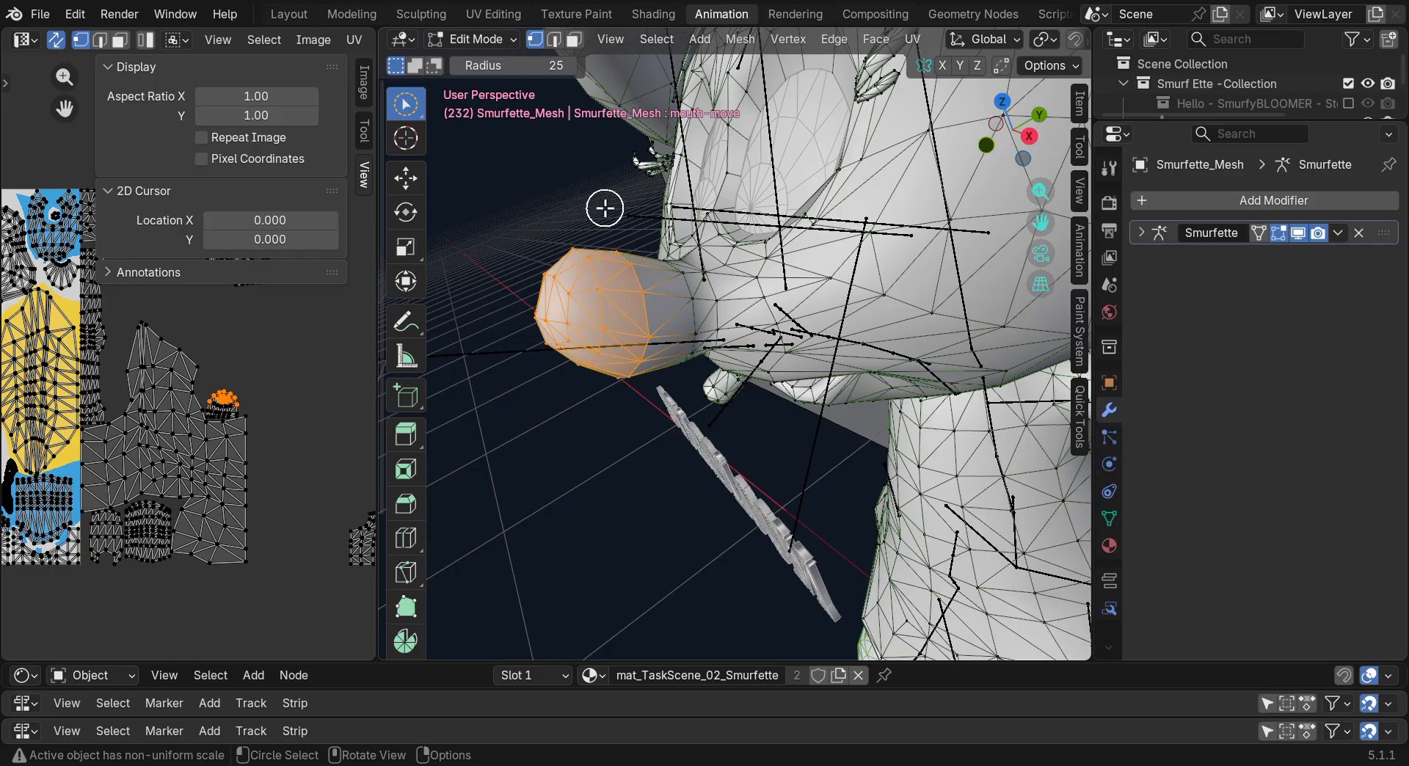
Switch to Sculpt Mode, enlarge the Draw brush to 224 px and check its X mirror symmetry setting
{"action": "left_click", "coordinate": [476, 39]}
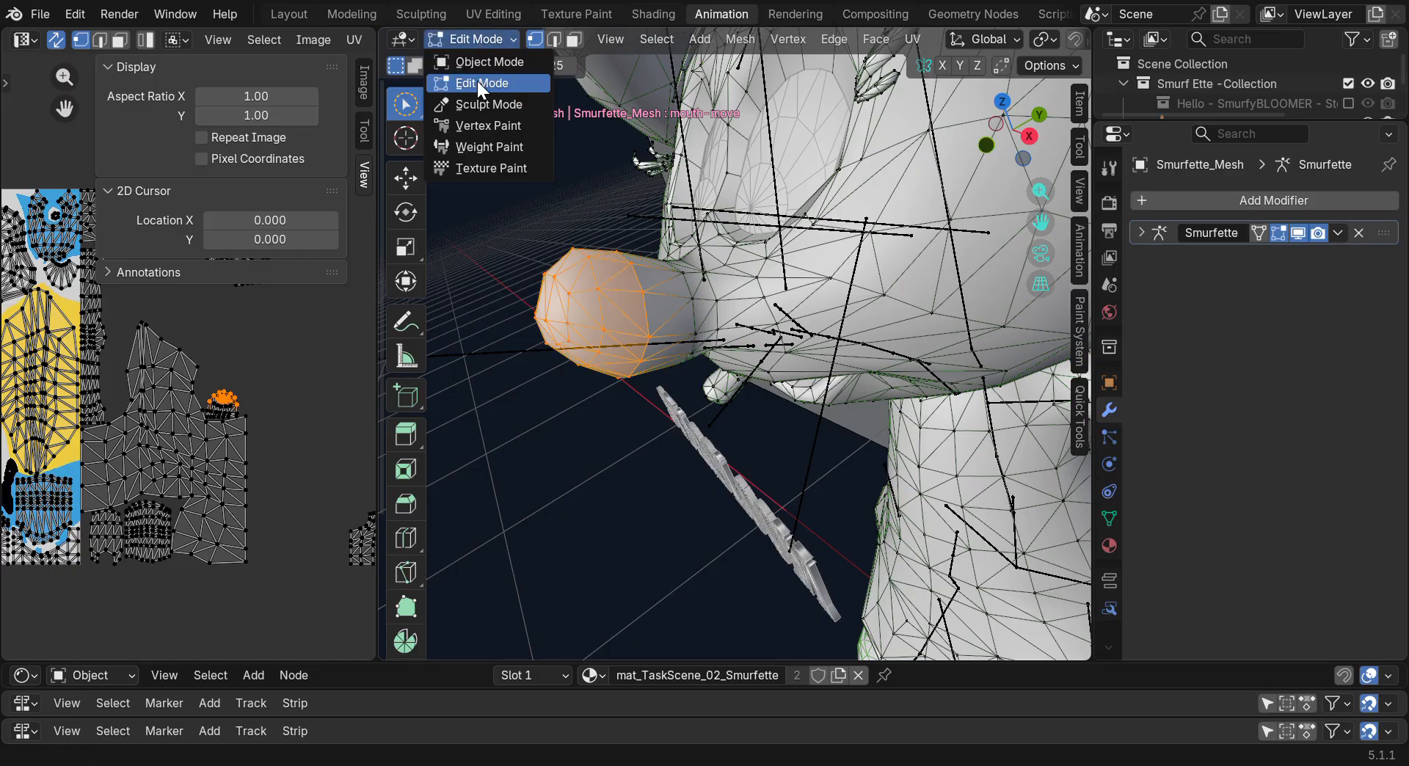
{"action": "left_click", "coordinate": [477, 104]}
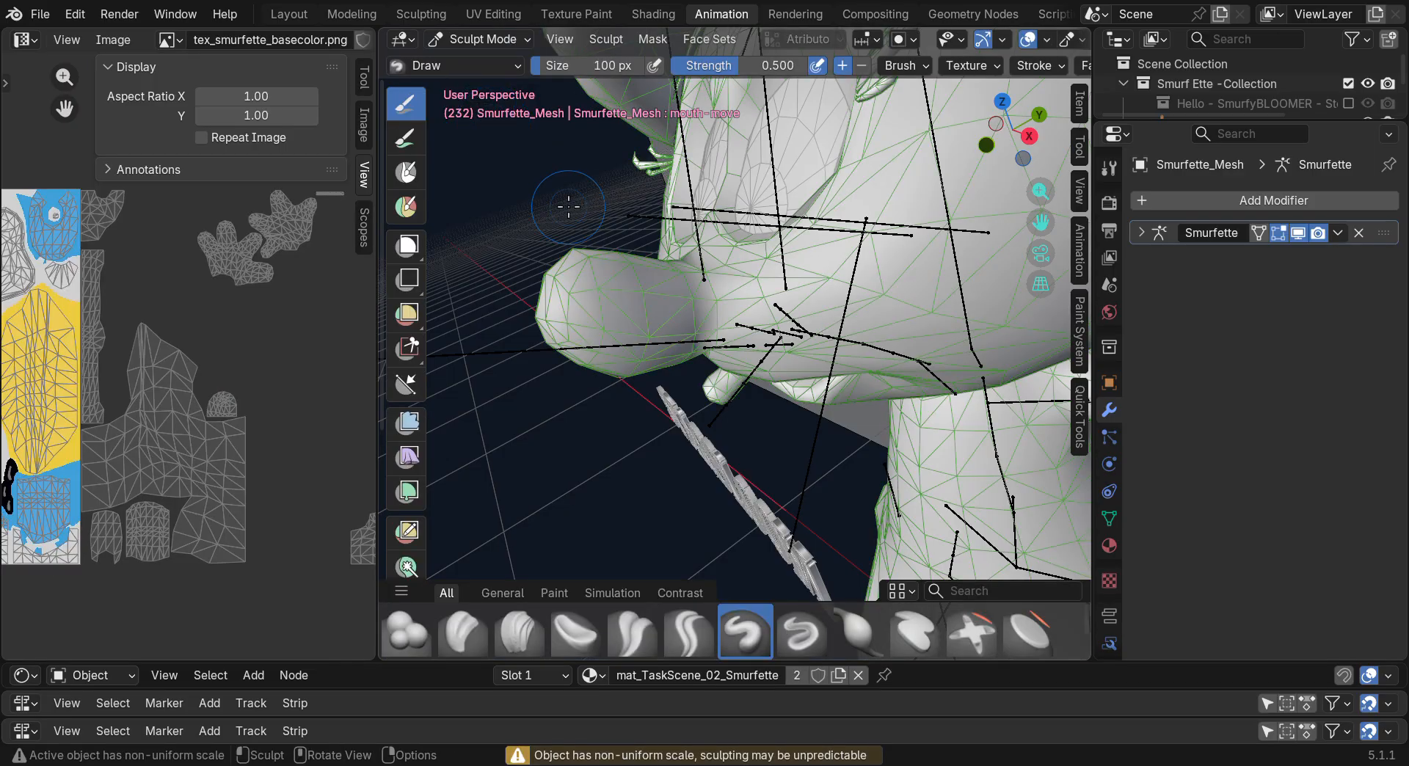
{"action": "key", "text": "f"}
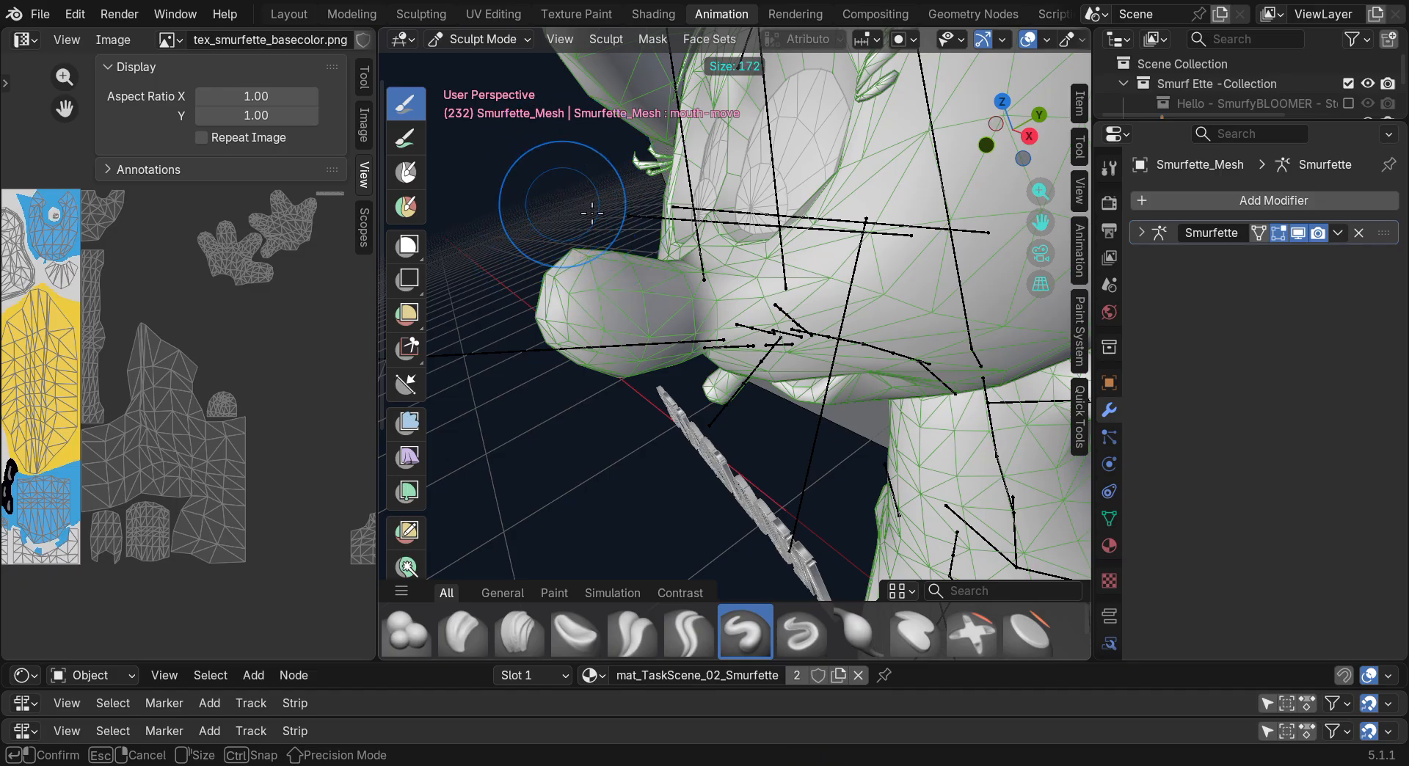
{"action": "left_click", "coordinate": [630, 140]}
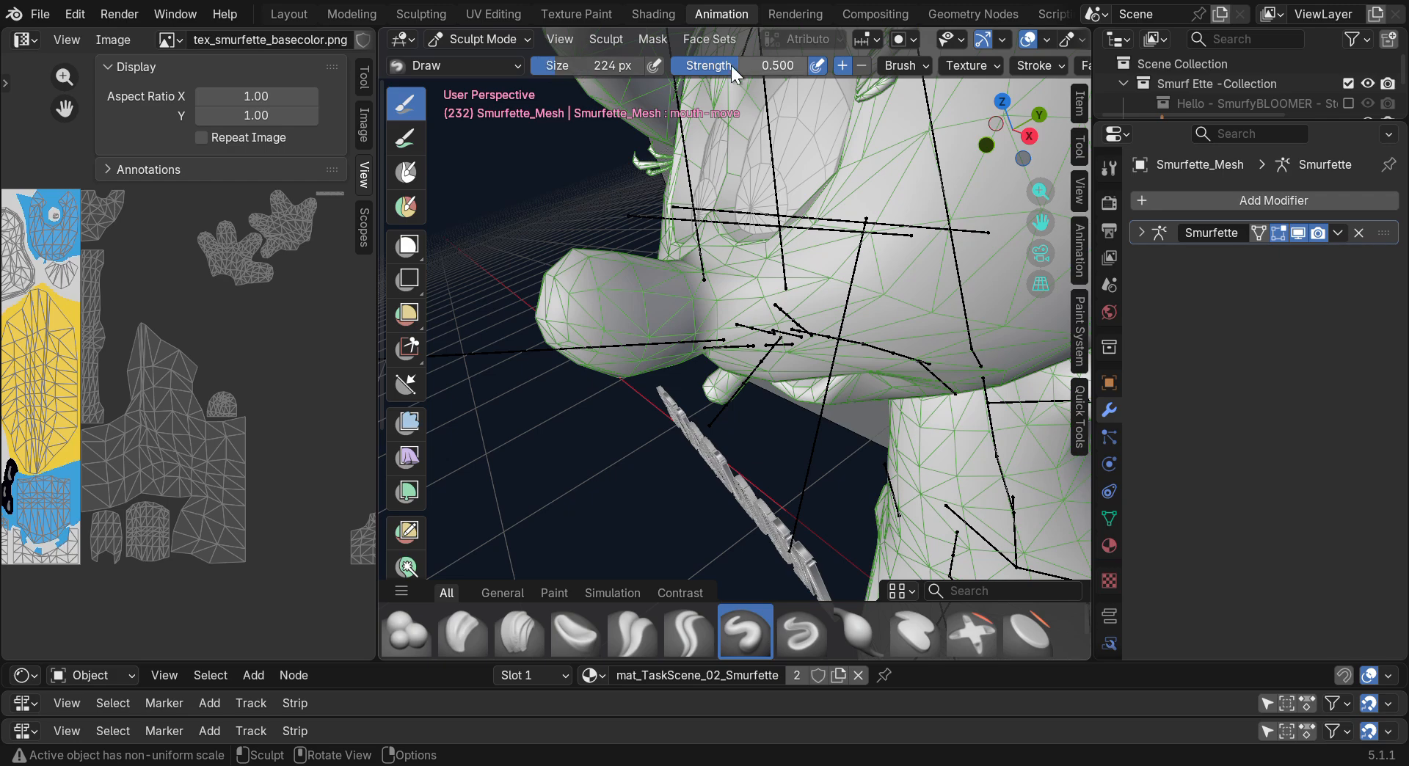
{"action": "scroll", "coordinate": [1005, 65], "scroll_direction": "down", "scroll_amount": 5}
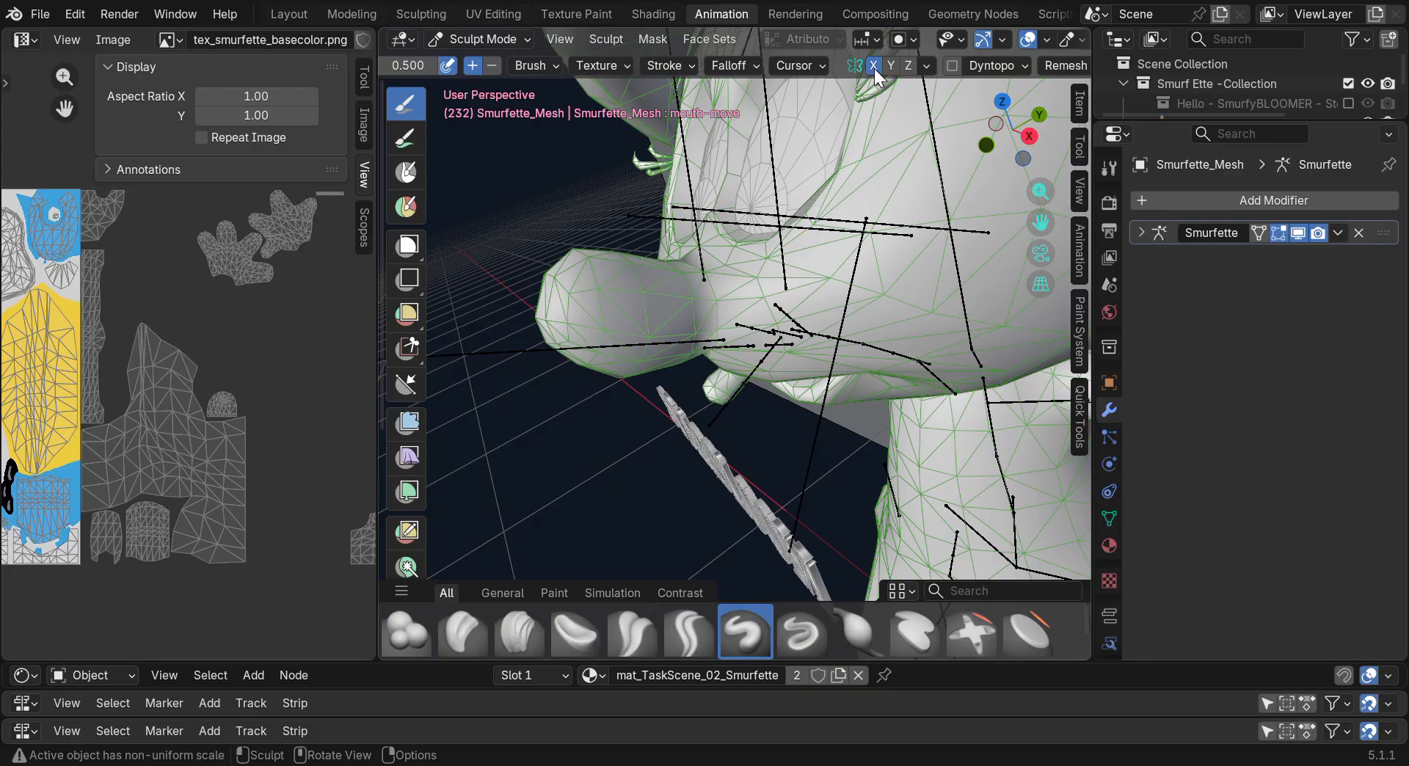
Sculpt the front of the nose with Draw brush strokes while viewing the face from the front
{"action": "left_click_drag", "start_coordinate": [1003, 132], "coordinate": [999, 129]}
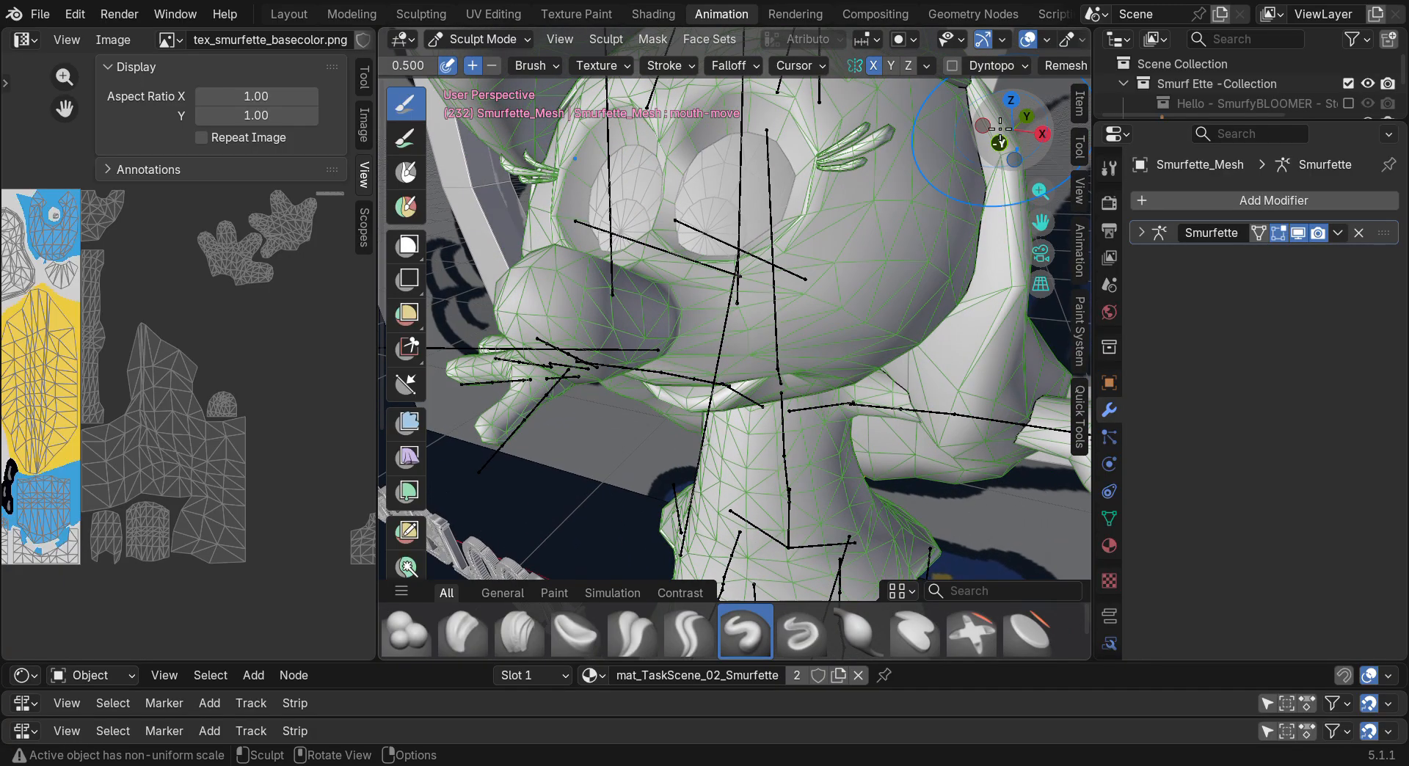
{"action": "left_click_drag", "start_coordinate": [1041, 223], "coordinate": [1086, 236]}
{"action": "left_click_drag", "start_coordinate": [1021, 137], "coordinate": [1029, 138]}
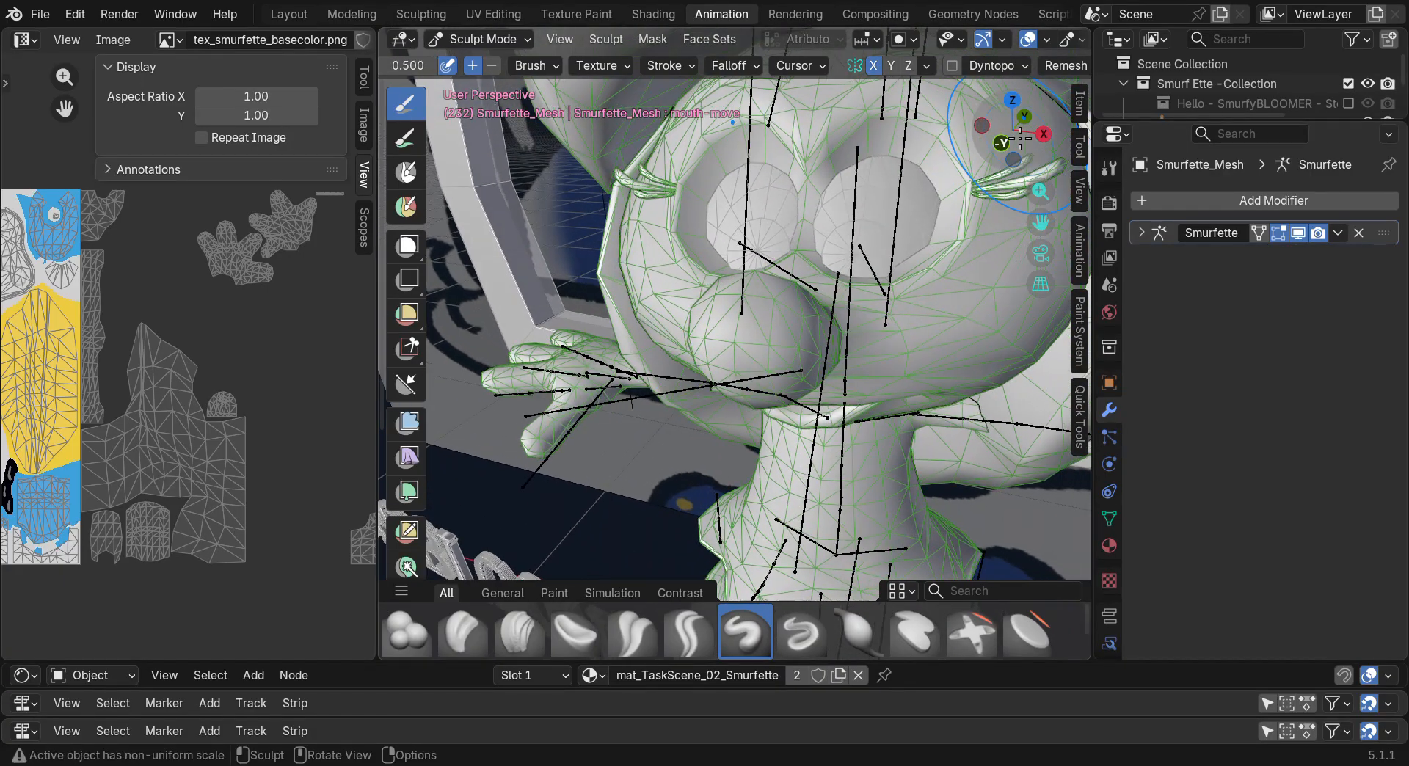
{"action": "mouse_move", "coordinate": [822, 338]}
{"action": "left_mouse_down"}
{"action": "mouse_move", "coordinate": [707, 318]}
{"action": "mouse_move", "coordinate": [729, 355]}
{"action": "mouse_move", "coordinate": [727, 338]}
{"action": "left_mouse_up"}
{"action": "left_click_drag", "start_coordinate": [1001, 143], "coordinate": [1027, 147]}
{"action": "mouse_move", "coordinate": [723, 339]}
{"action": "left_mouse_down"}
{"action": "mouse_move", "coordinate": [743, 342]}
{"action": "mouse_move", "coordinate": [733, 297]}
{"action": "mouse_move", "coordinate": [636, 297]}
{"action": "mouse_move", "coordinate": [672, 338]}
{"action": "mouse_move", "coordinate": [671, 323]}
{"action": "left_mouse_up"}
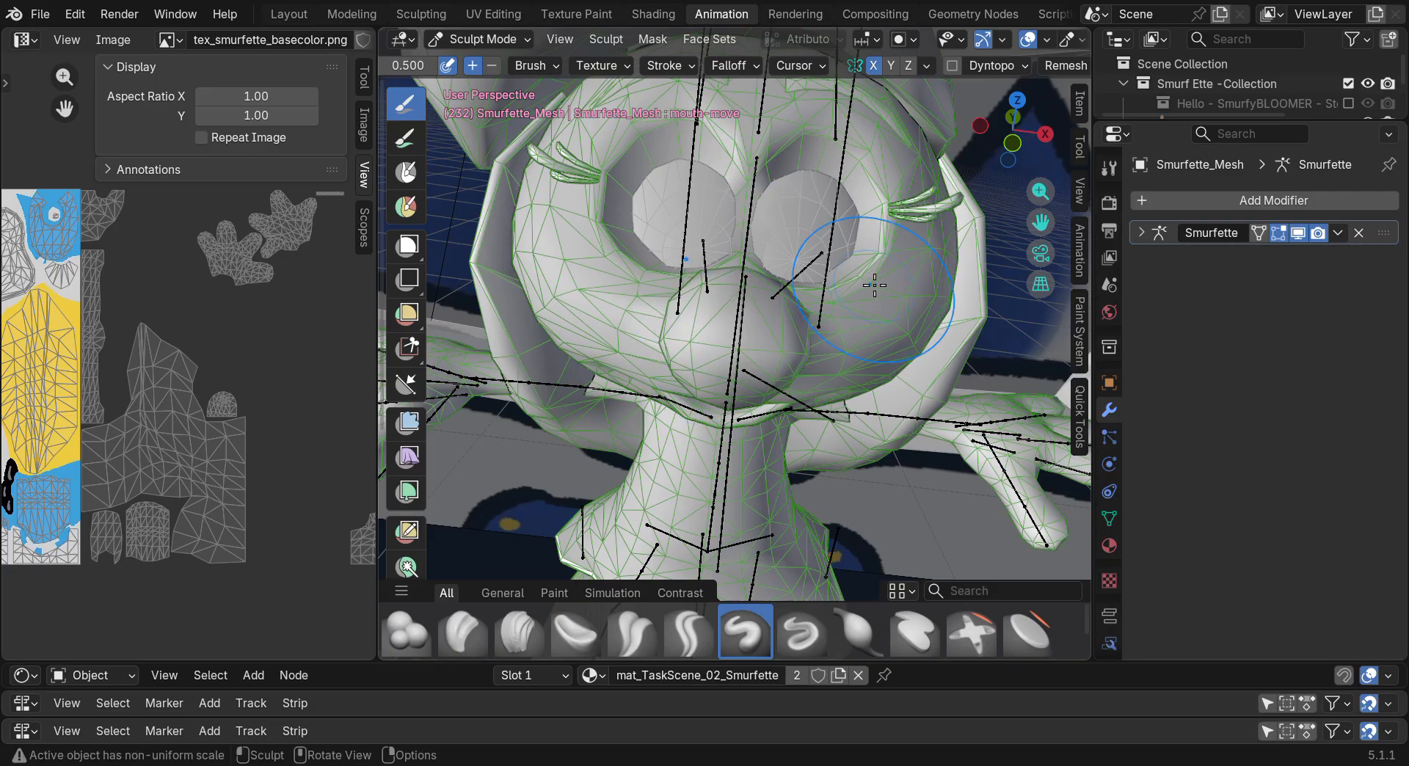
Sculpt a Draw stroke down the nose tip from the side and switch the mesh to Vertex Paint mode
{"action": "left_click_drag", "start_coordinate": [1013, 143], "coordinate": [995, 132]}
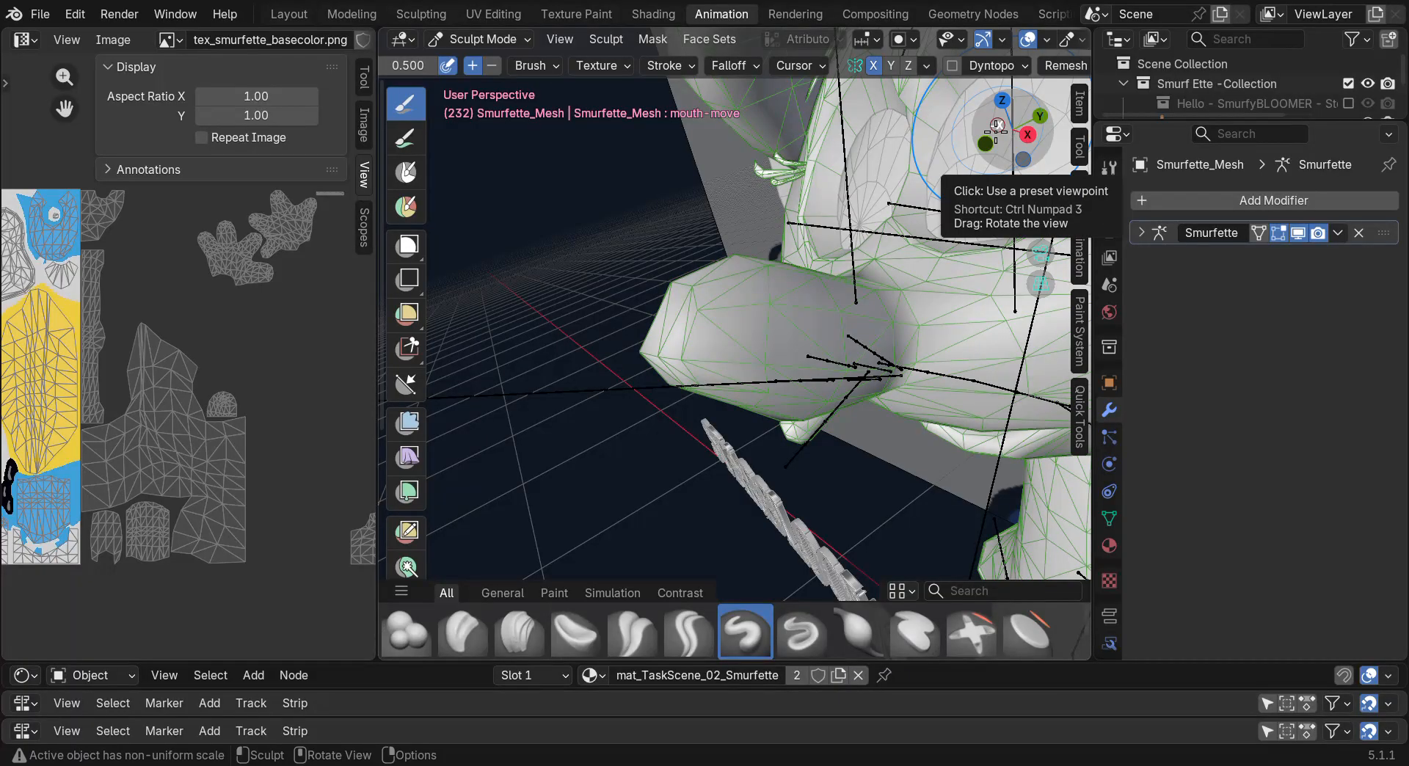
{"action": "mouse_move", "coordinate": [689, 274]}
{"action": "left_mouse_down"}
{"action": "mouse_move", "coordinate": [669, 334]}
{"action": "mouse_move", "coordinate": [698, 317]}
{"action": "mouse_move", "coordinate": [716, 385]}
{"action": "mouse_move", "coordinate": [787, 420]}
{"action": "mouse_move", "coordinate": [743, 410]}
{"action": "left_mouse_up"}
{"action": "mouse_move", "coordinate": [987, 151]}
{"action": "left_mouse_down"}
{"action": "mouse_move", "coordinate": [1086, 154]}
{"action": "mouse_move", "coordinate": [989, 143]}
{"action": "left_mouse_up"}
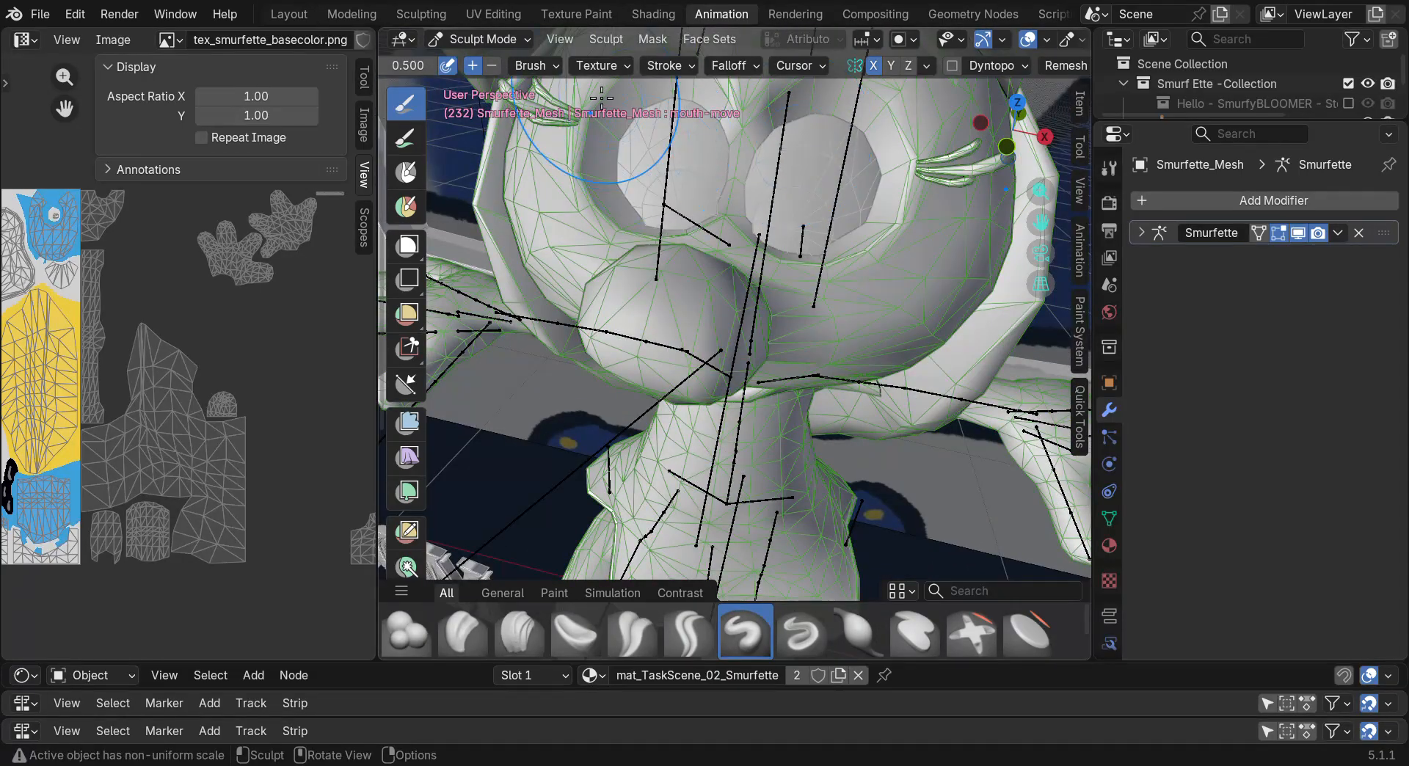
{"action": "key", "text": "ctrl+z"}
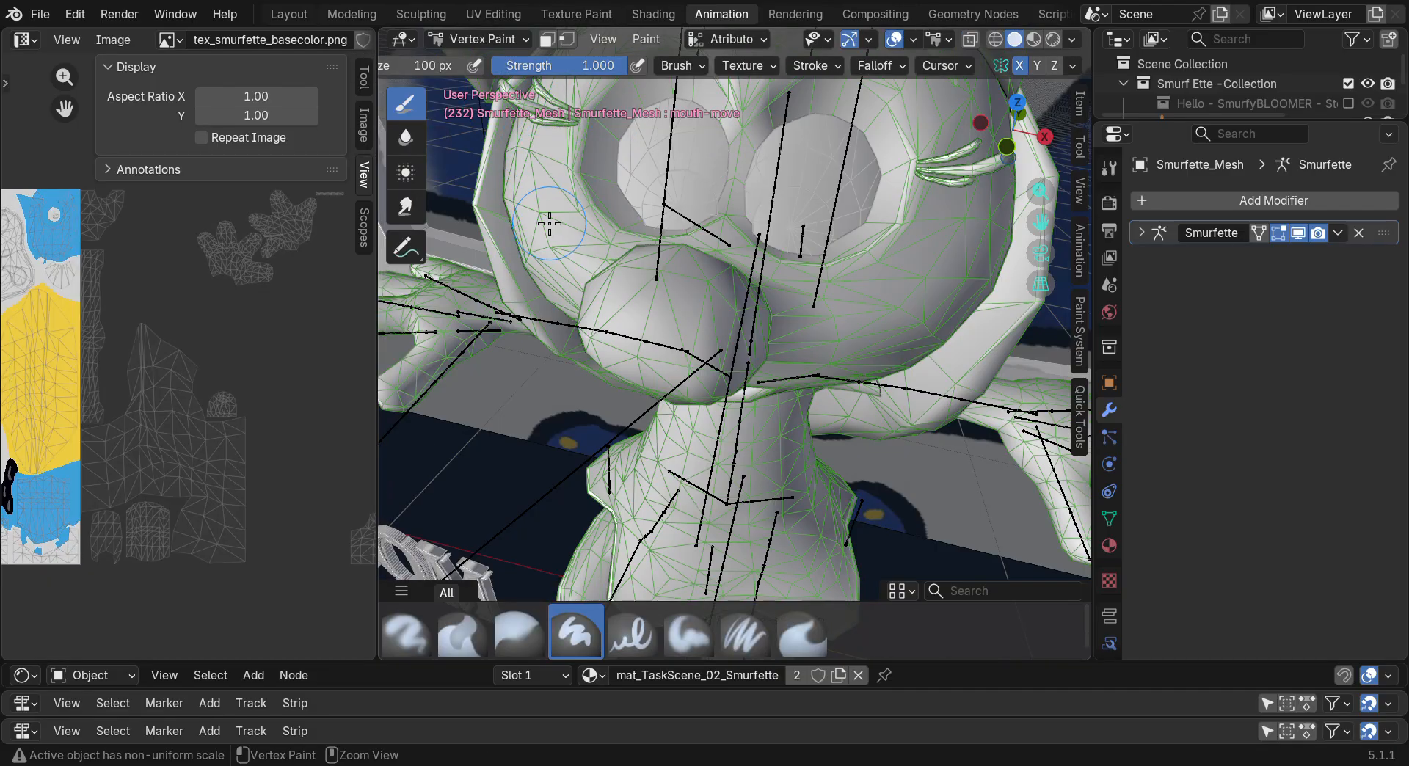
Switch Smurfette_Mesh from Vertex Paint to Edit Mode, and return it to Object Mode
{"action": "left_click", "coordinate": [485, 39]}
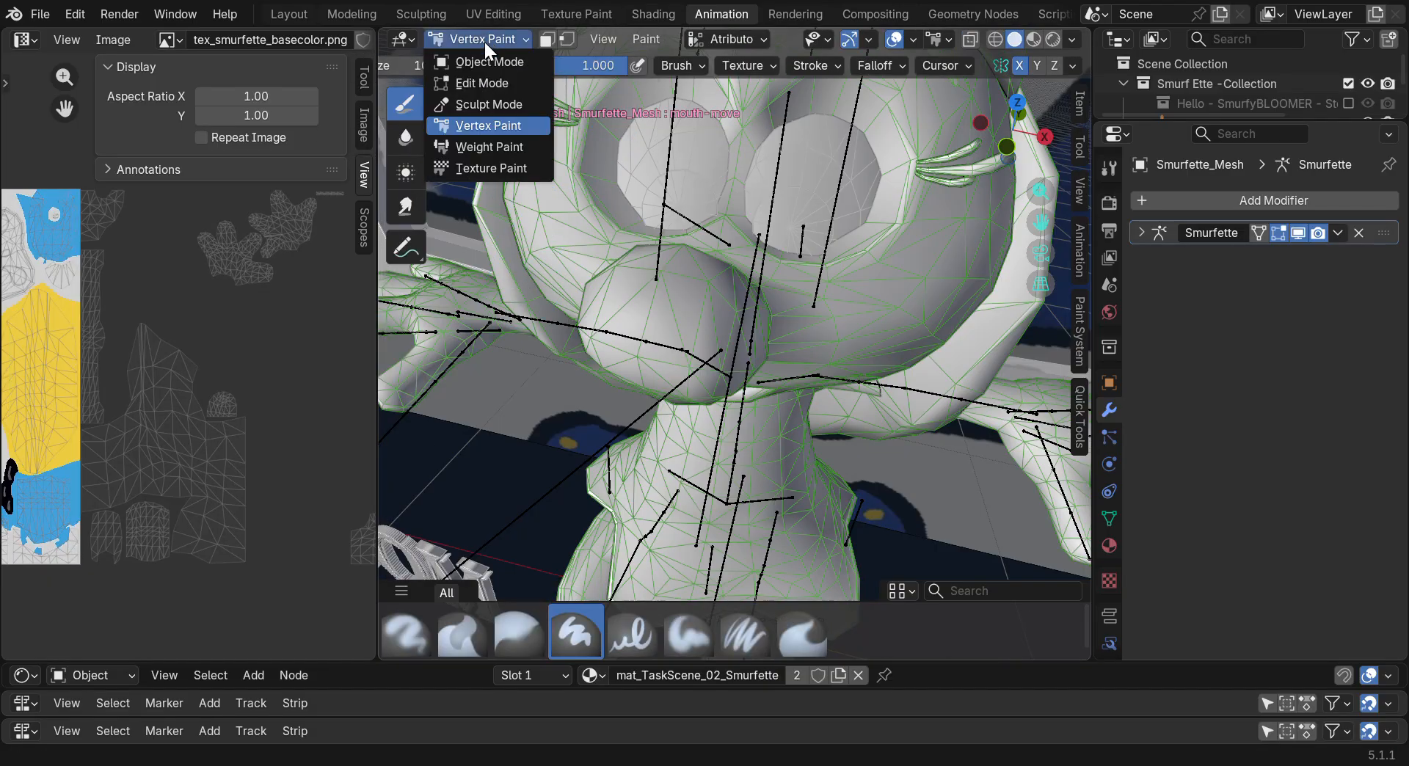
{"action": "left_click", "coordinate": [490, 97]}
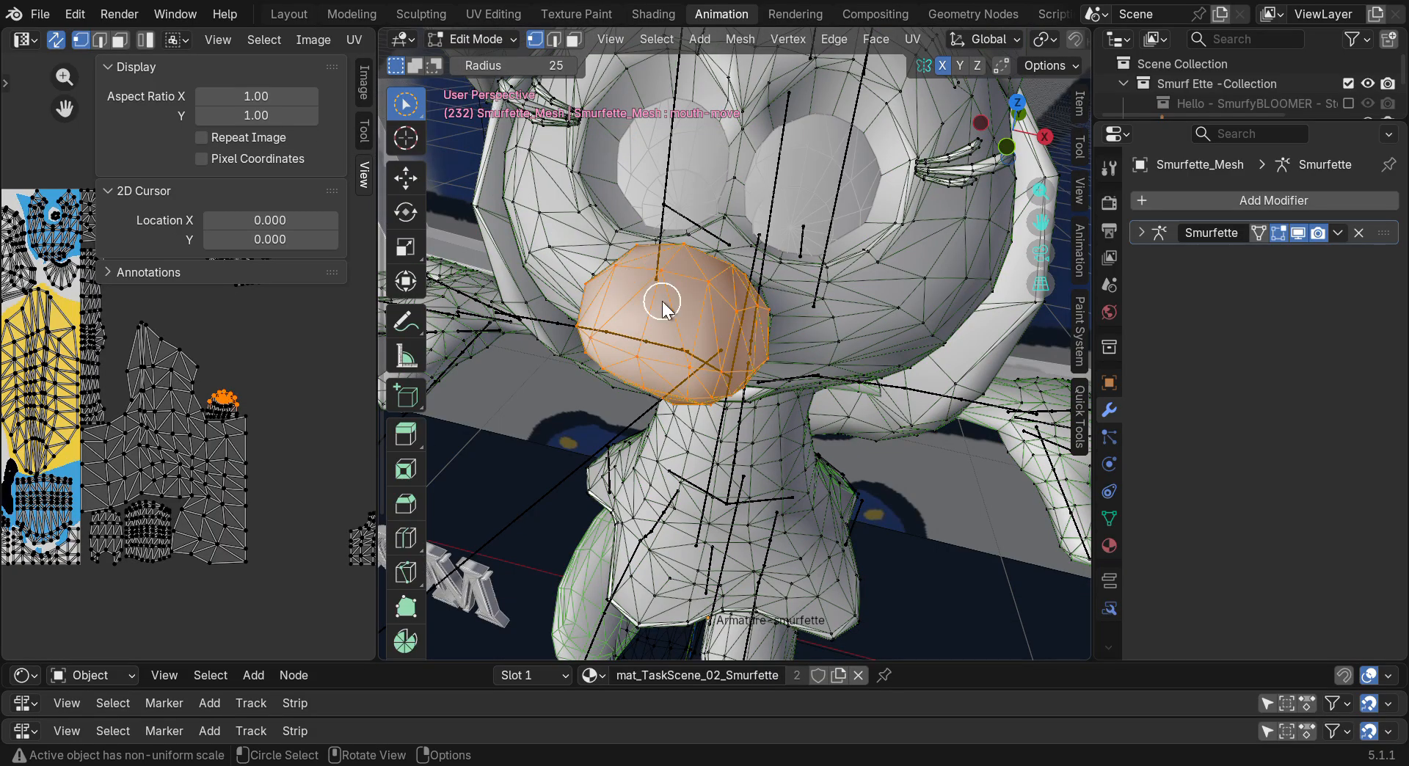
{"action": "left_click", "coordinate": [470, 42]}
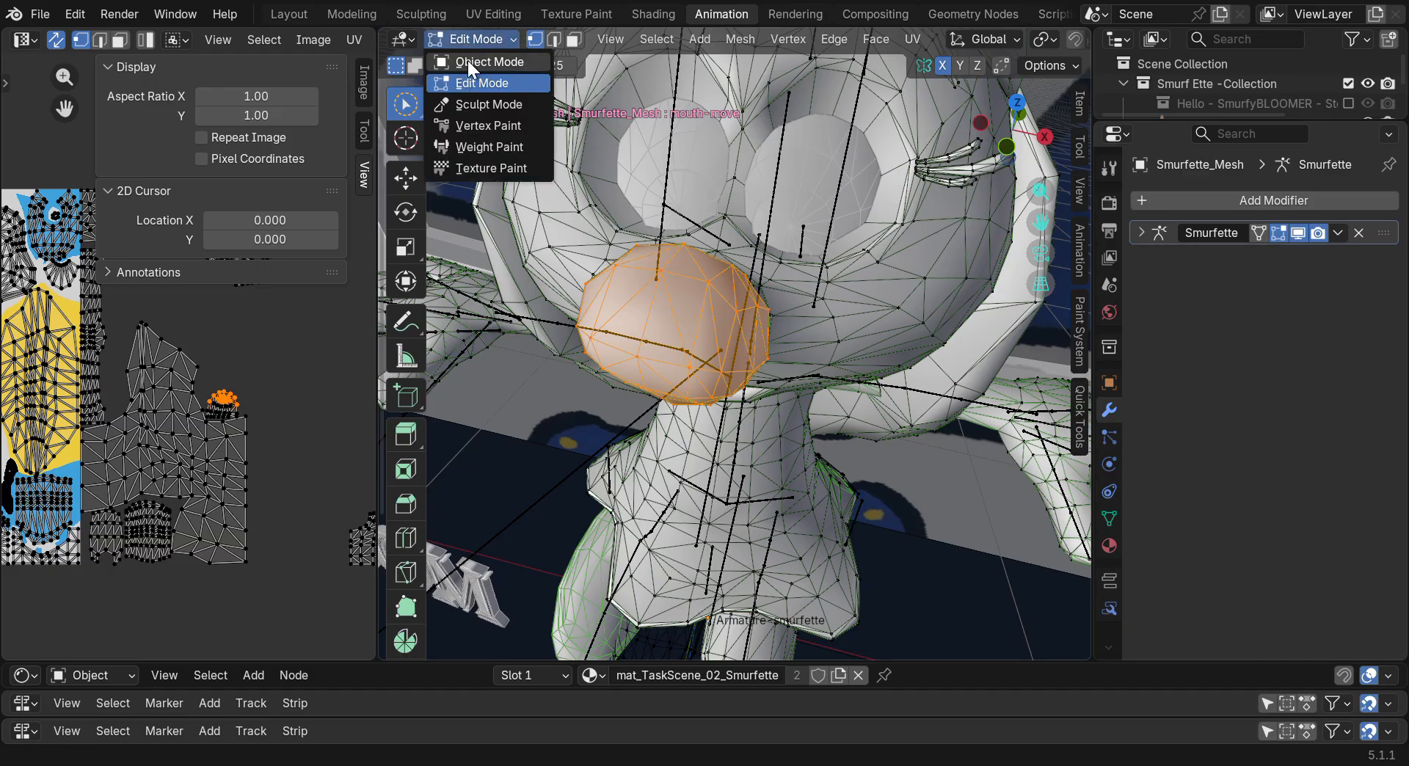
{"action": "left_click", "coordinate": [468, 60]}
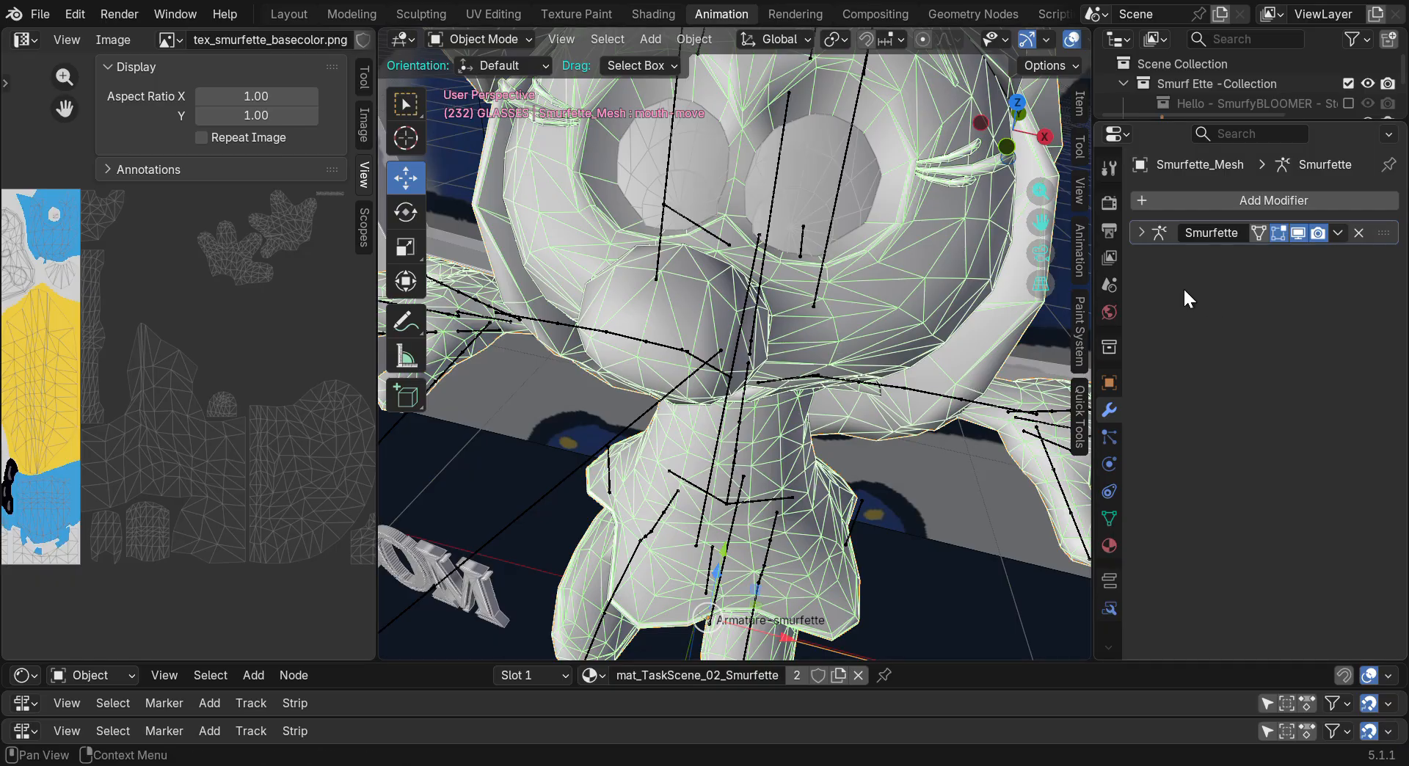
Switch the mesh through Sculpt Mode back to Edit Mode, clear the nose vertex selection and inspect the nose from the side
{"action": "key", "text": "ctrl+Tab"}
{"action": "key", "text": "ctrl+Tab"}
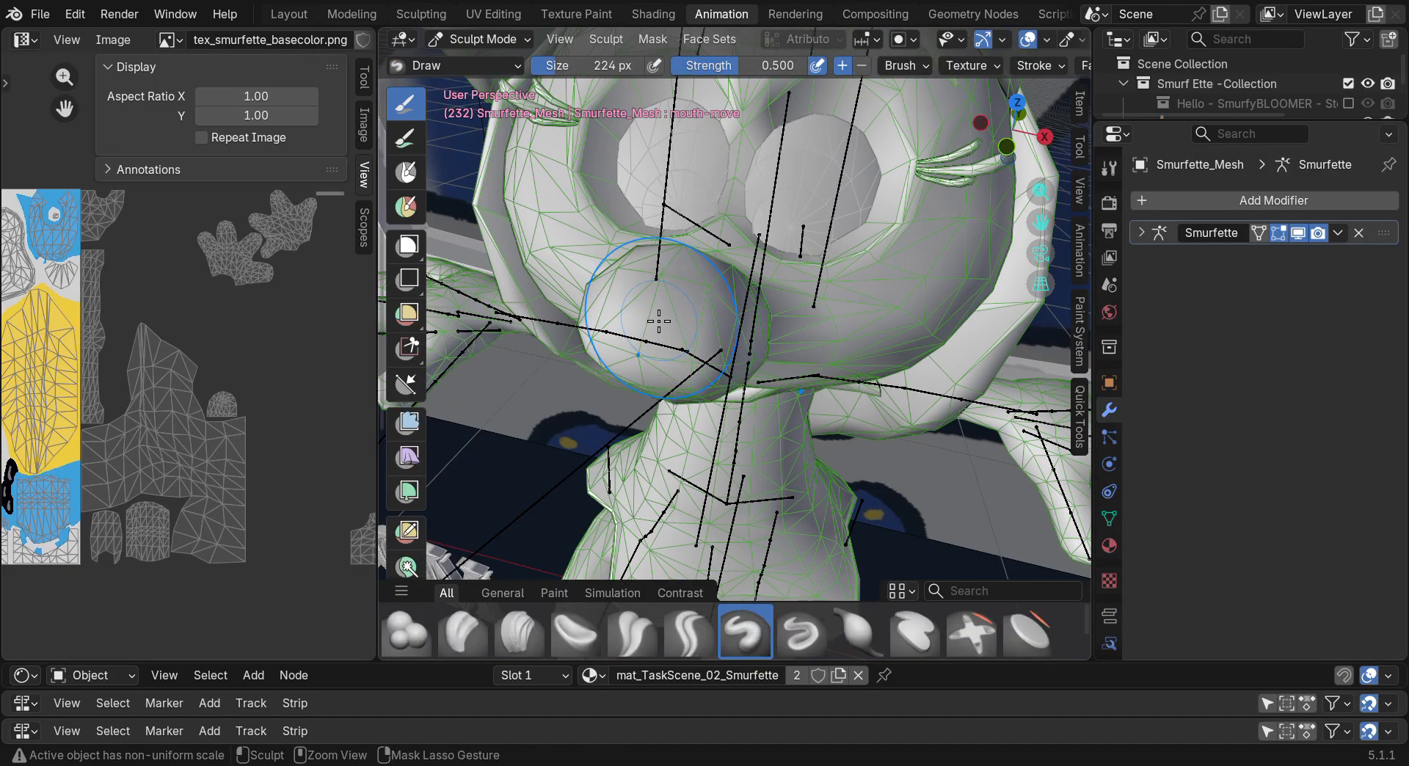
{"action": "key", "text": "Tab"}
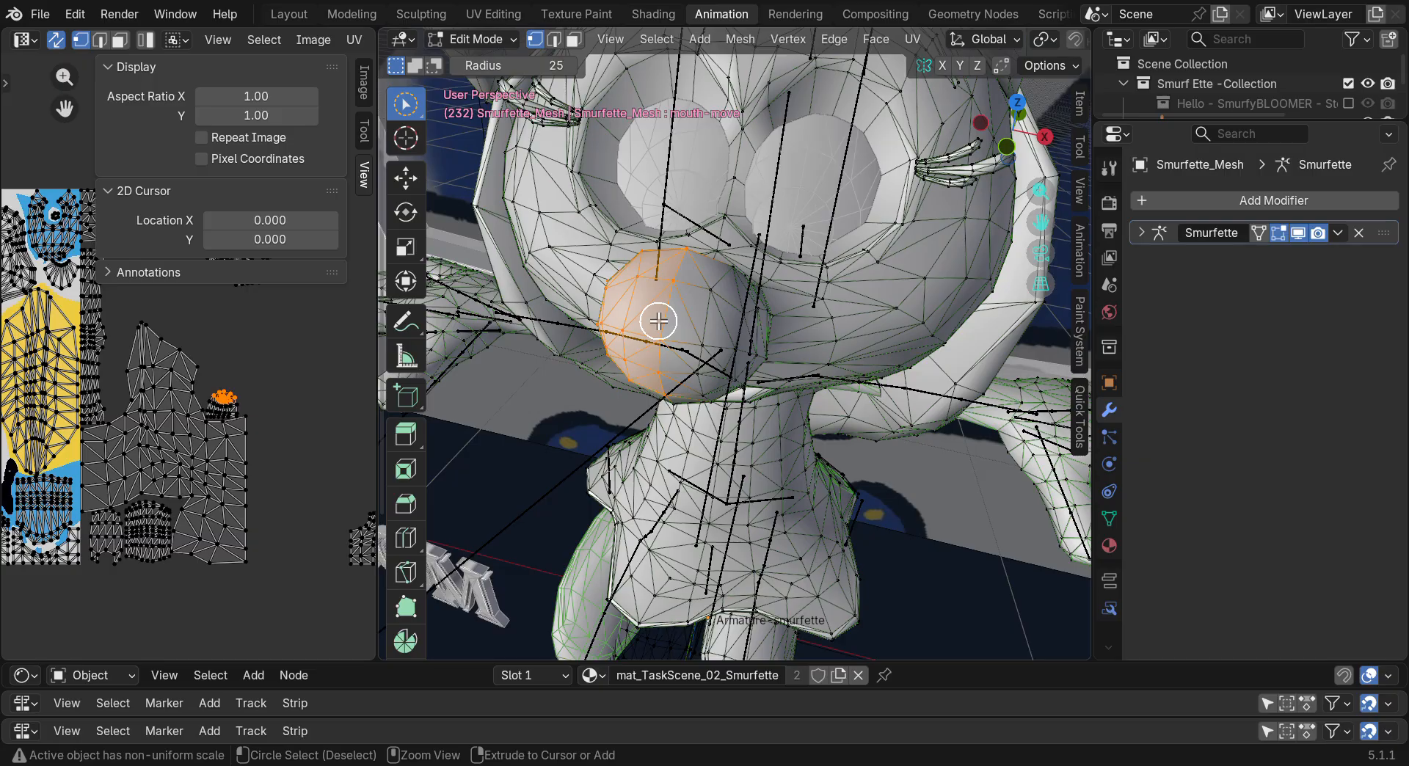
{"action": "key", "text": "ctrl+z"}
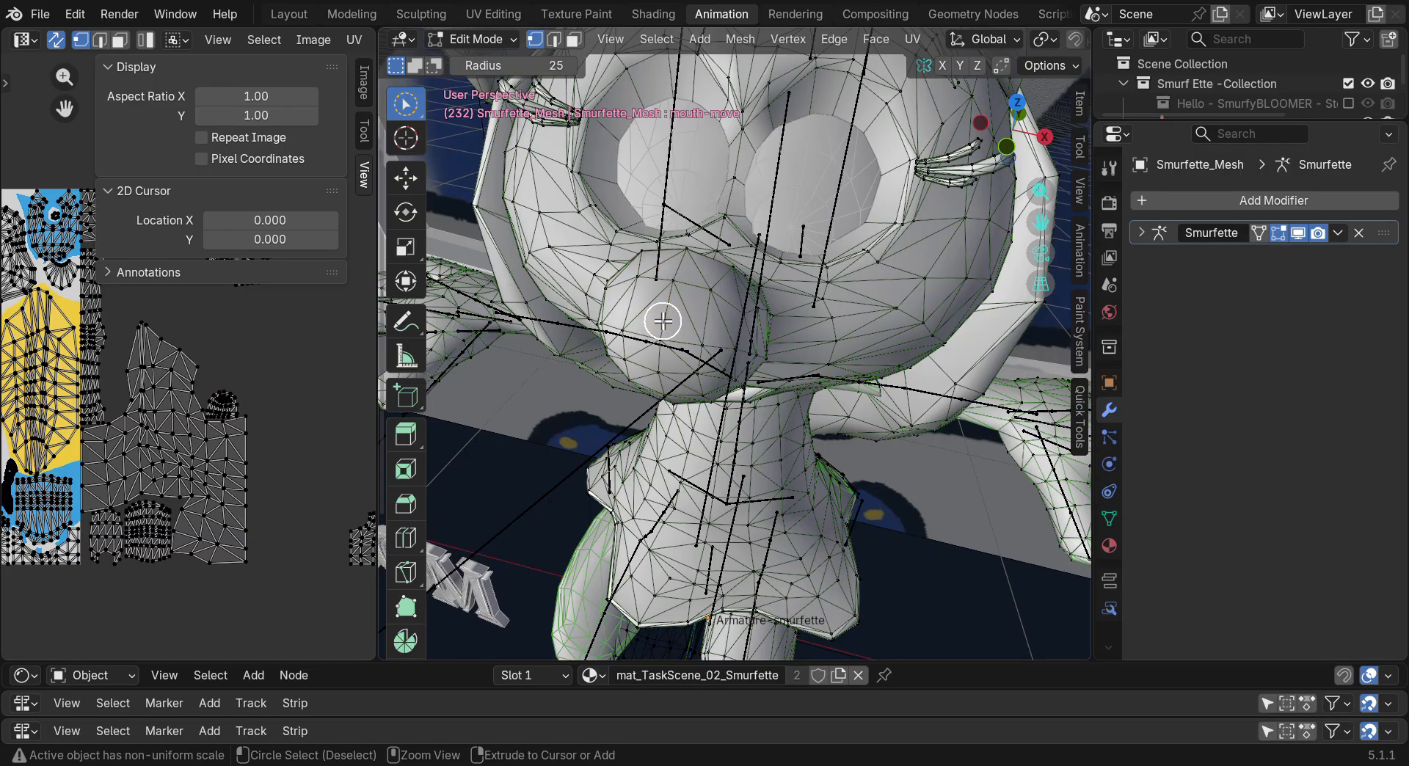
{"action": "left_click_drag", "start_coordinate": [1014, 139], "coordinate": [841, 160]}
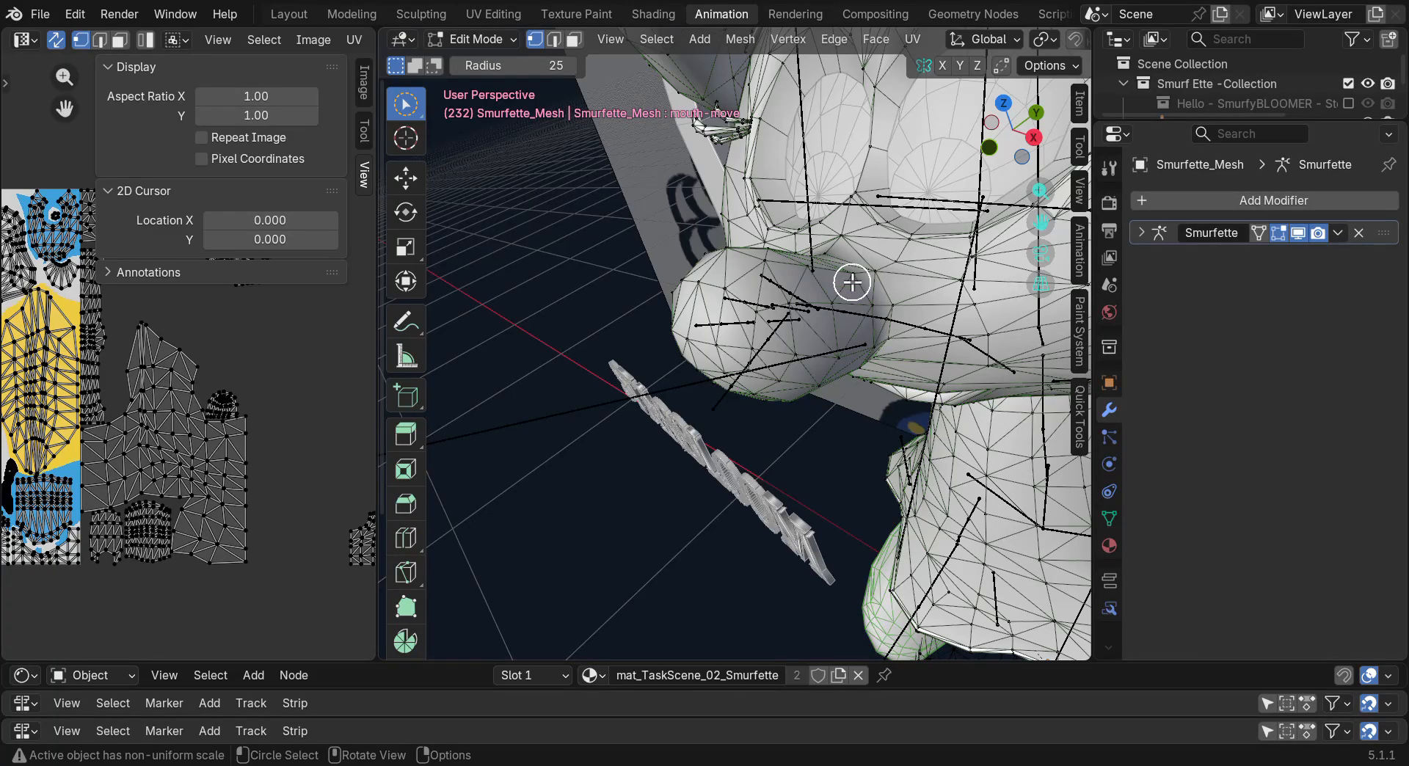
{"action": "left_click_drag", "start_coordinate": [1022, 132], "coordinate": [1019, 137]}
{"action": "scroll", "coordinate": [808, 287], "scroll_direction": "up", "scroll_amount": 3}
{"action": "scroll", "coordinate": [808, 288], "scroll_direction": "down", "scroll_amount": 3}
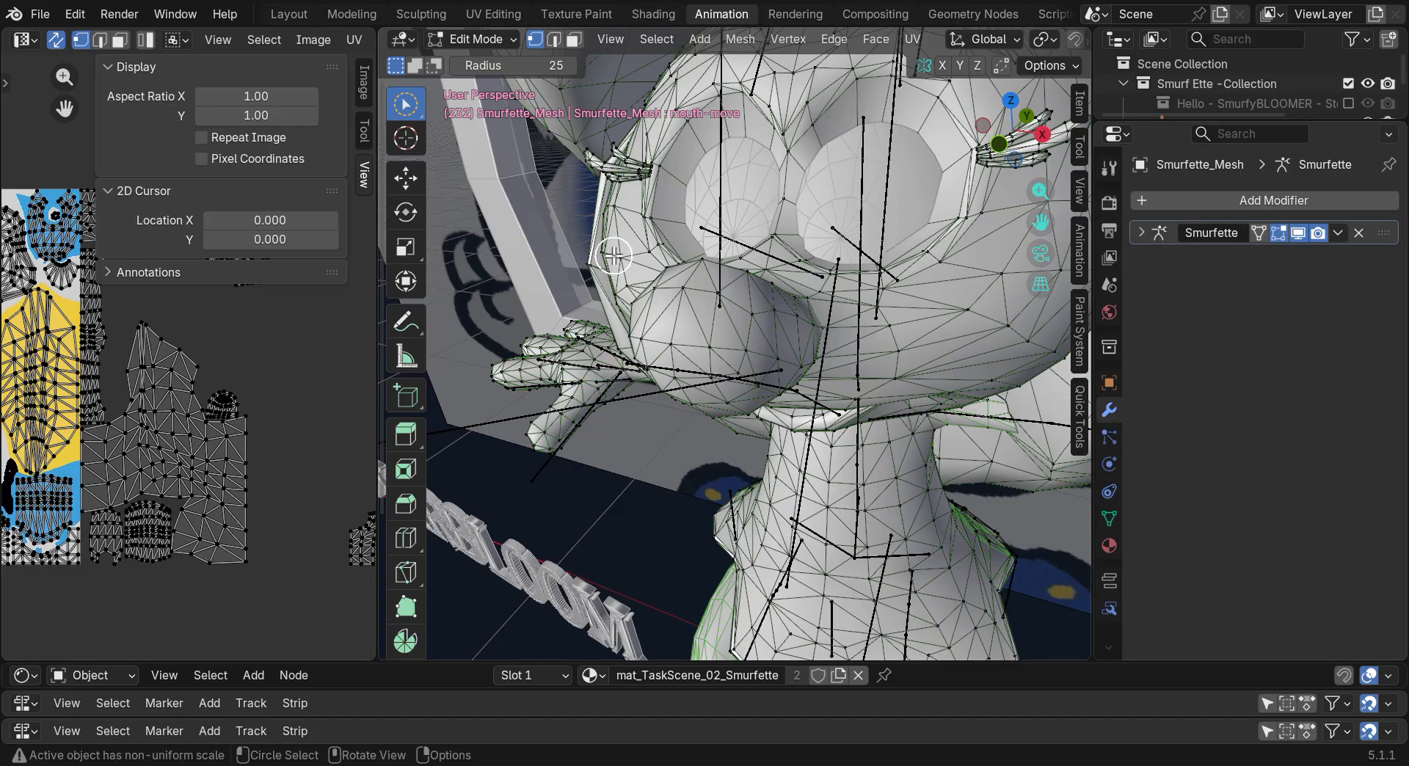
Alternate the mesh between Object Mode and Edit Mode, ending in Edit Mode with edge selection
{"action": "left_click", "coordinate": [470, 38]}
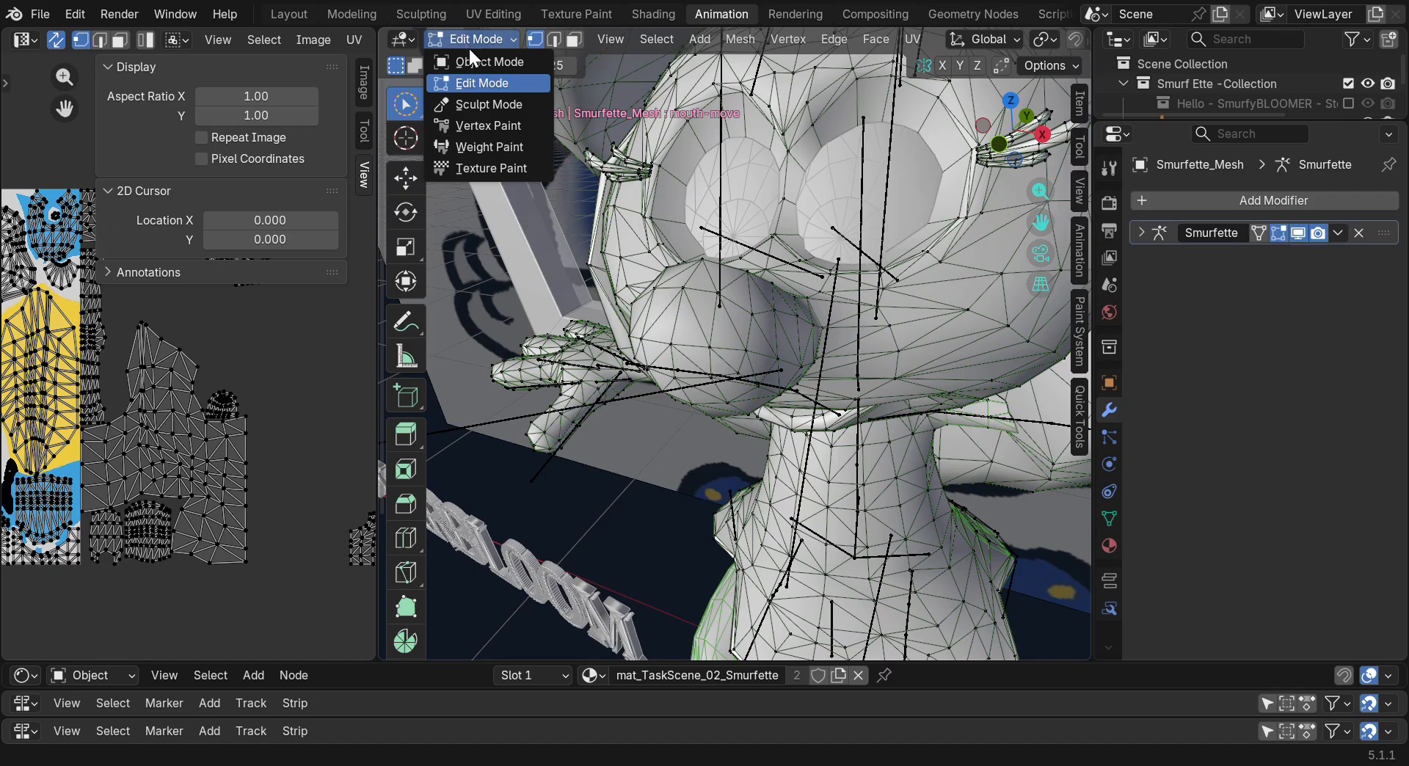
{"action": "left_click", "coordinate": [482, 63]}
{"action": "scroll", "coordinate": [705, 288], "scroll_direction": "down", "scroll_amount": 5}
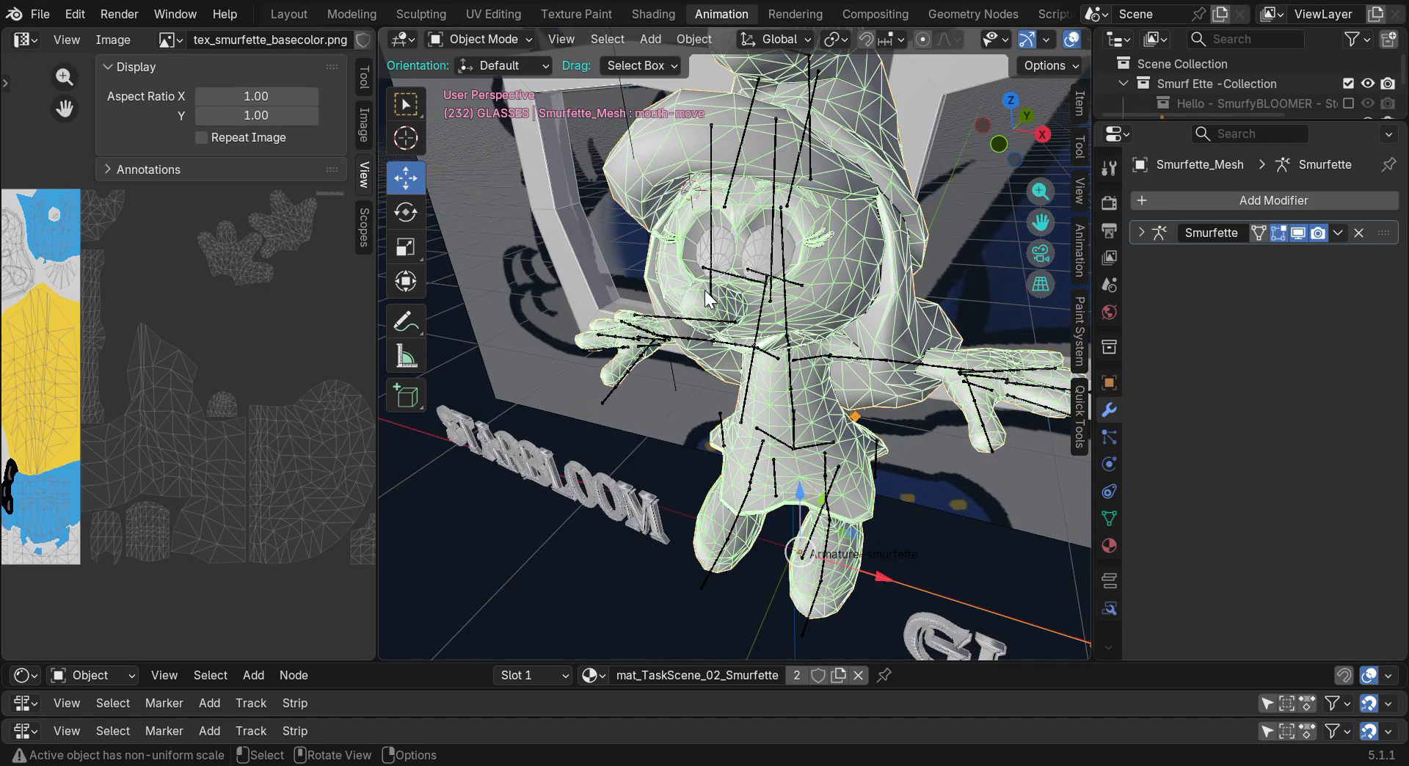
{"action": "scroll", "coordinate": [696, 273], "scroll_direction": "up", "scroll_amount": 3}
{"action": "left_click", "coordinate": [495, 41]}
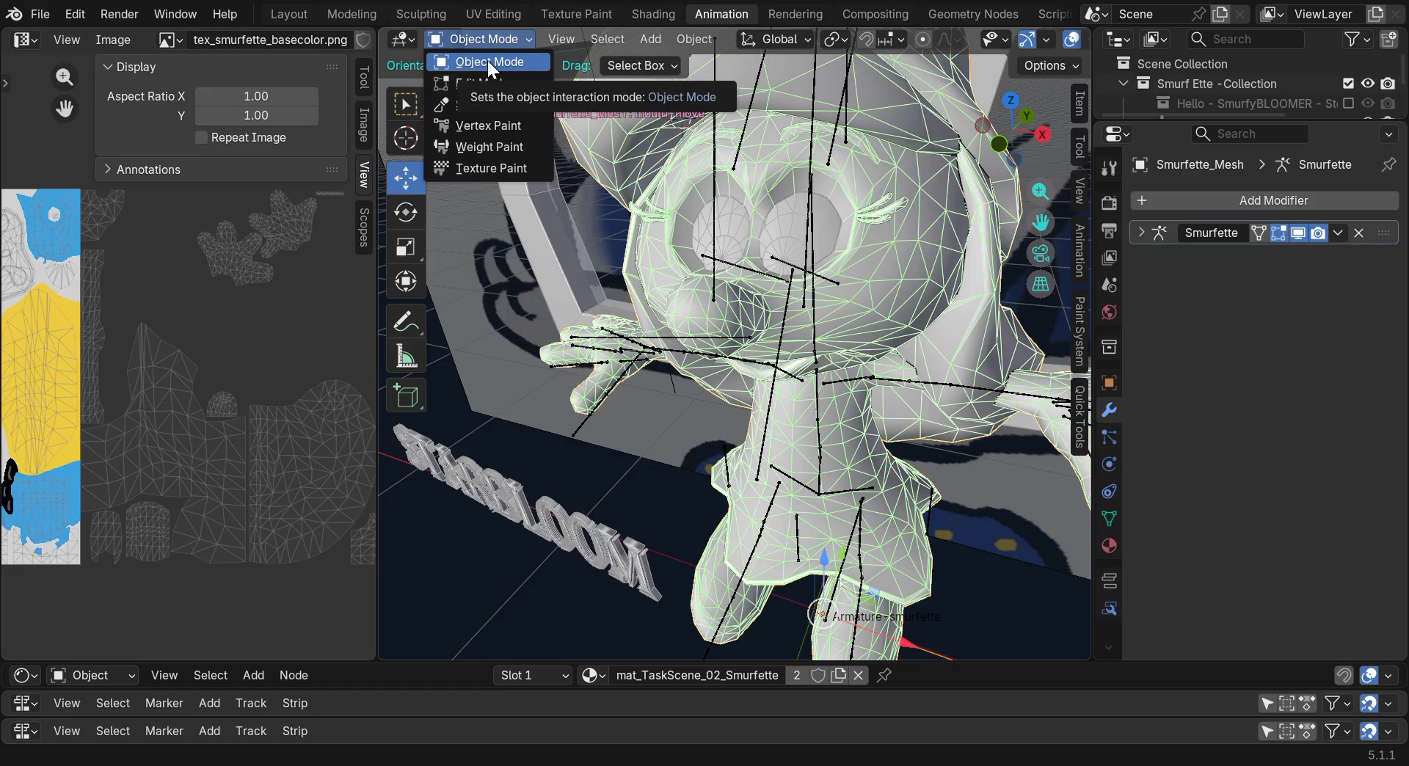
{"action": "left_click", "coordinate": [487, 84]}
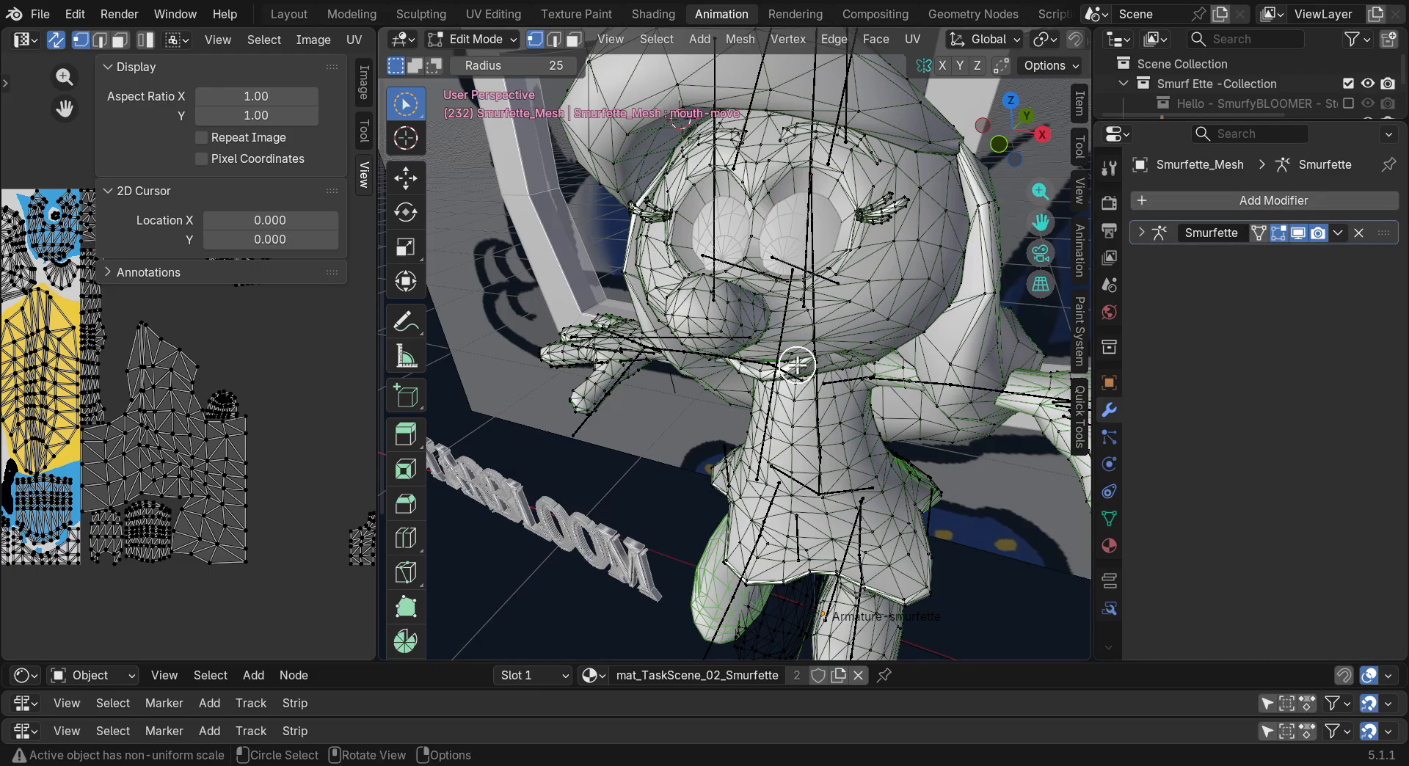
{"action": "key", "text": "2"}
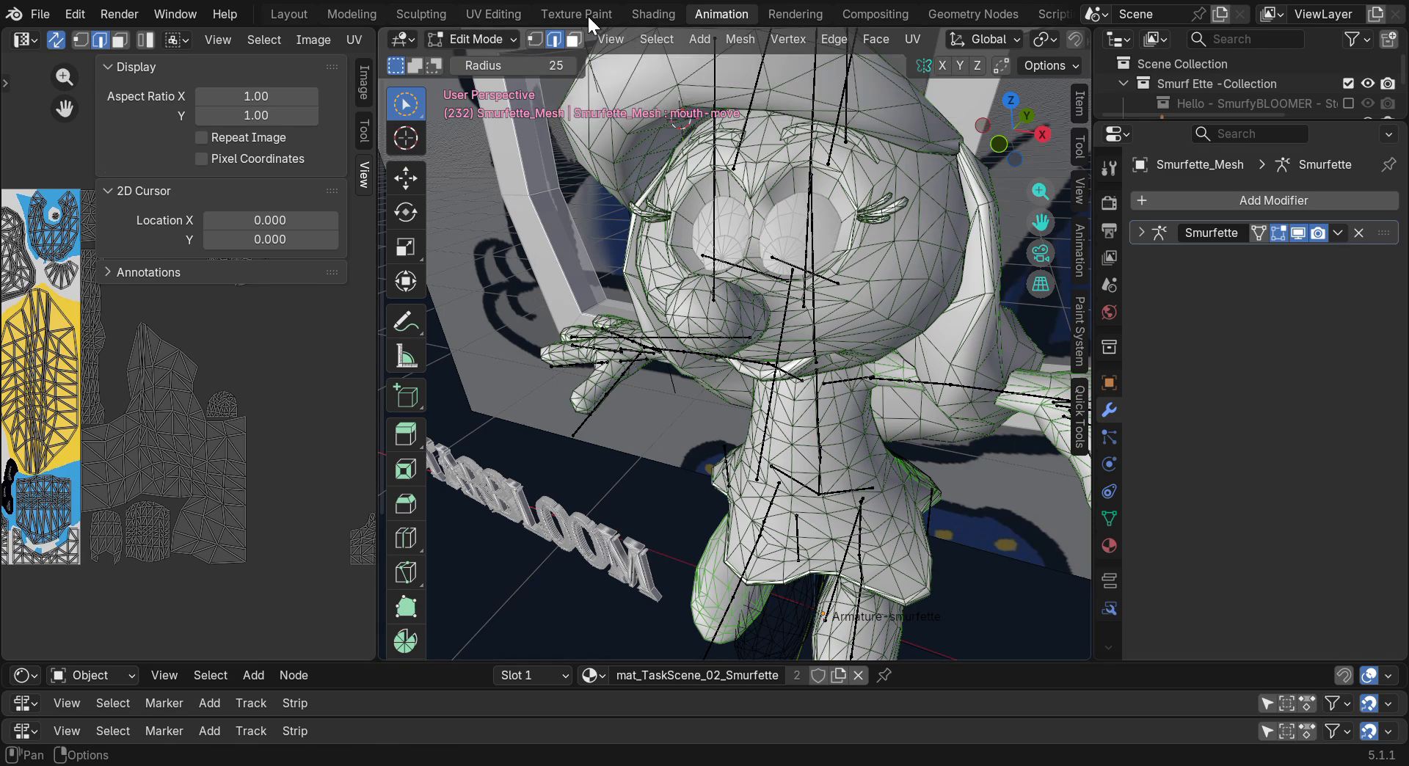
Add a level 1 Subdivision modifier in Object Mode and toggle its Optimal Display off and back on
{"action": "key", "text": "Tab"}
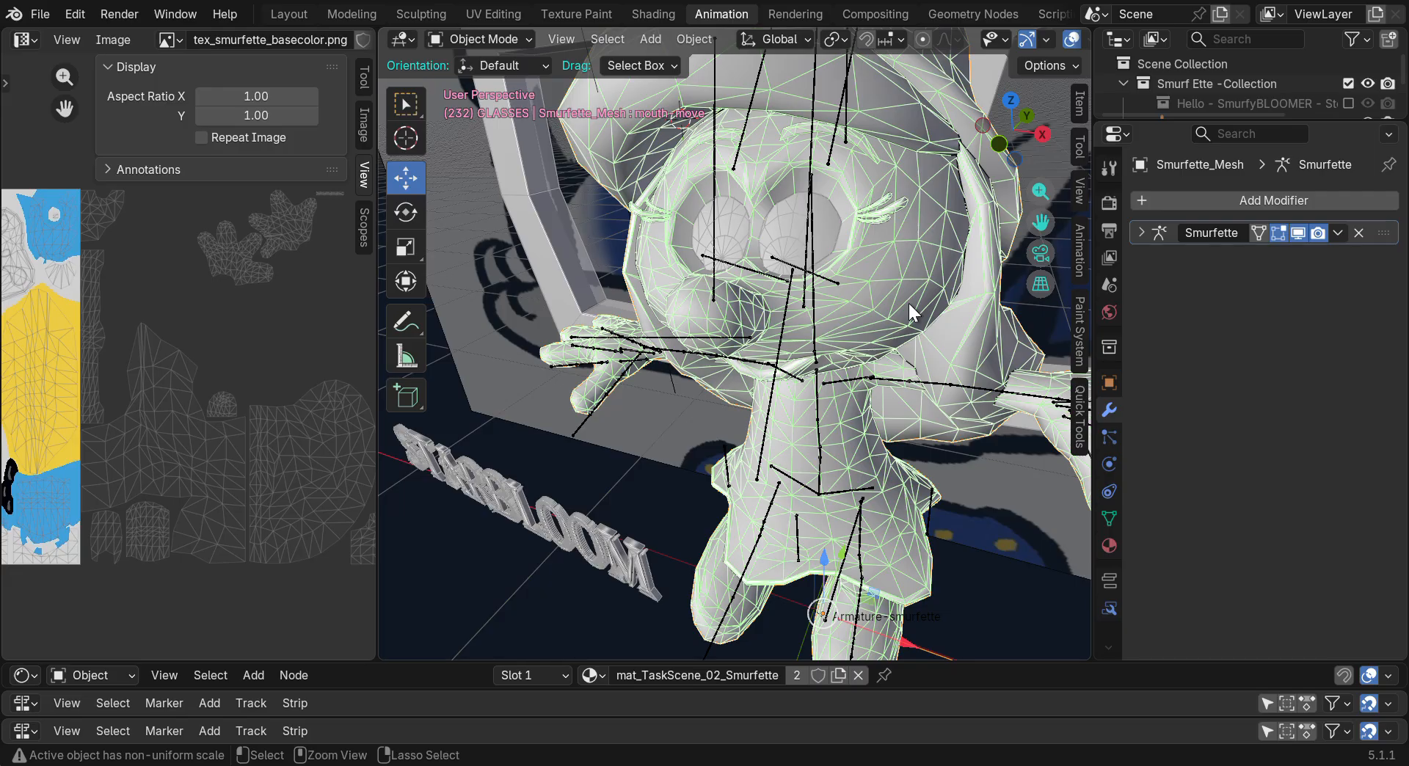
{"action": "key", "text": "ctrl+1"}
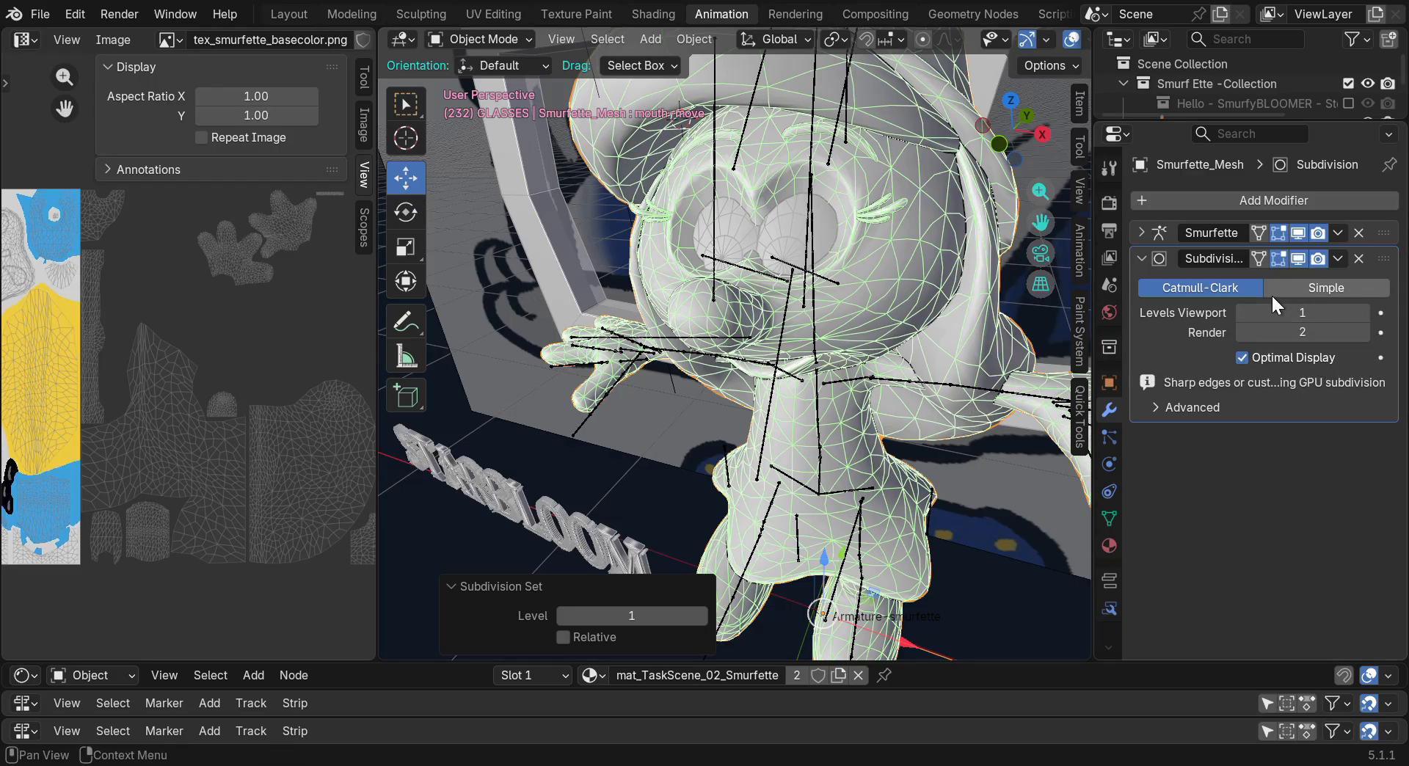
{"action": "left_click_drag", "start_coordinate": [1013, 131], "coordinate": [1076, 183]}
{"action": "left_click", "coordinate": [1242, 357]}
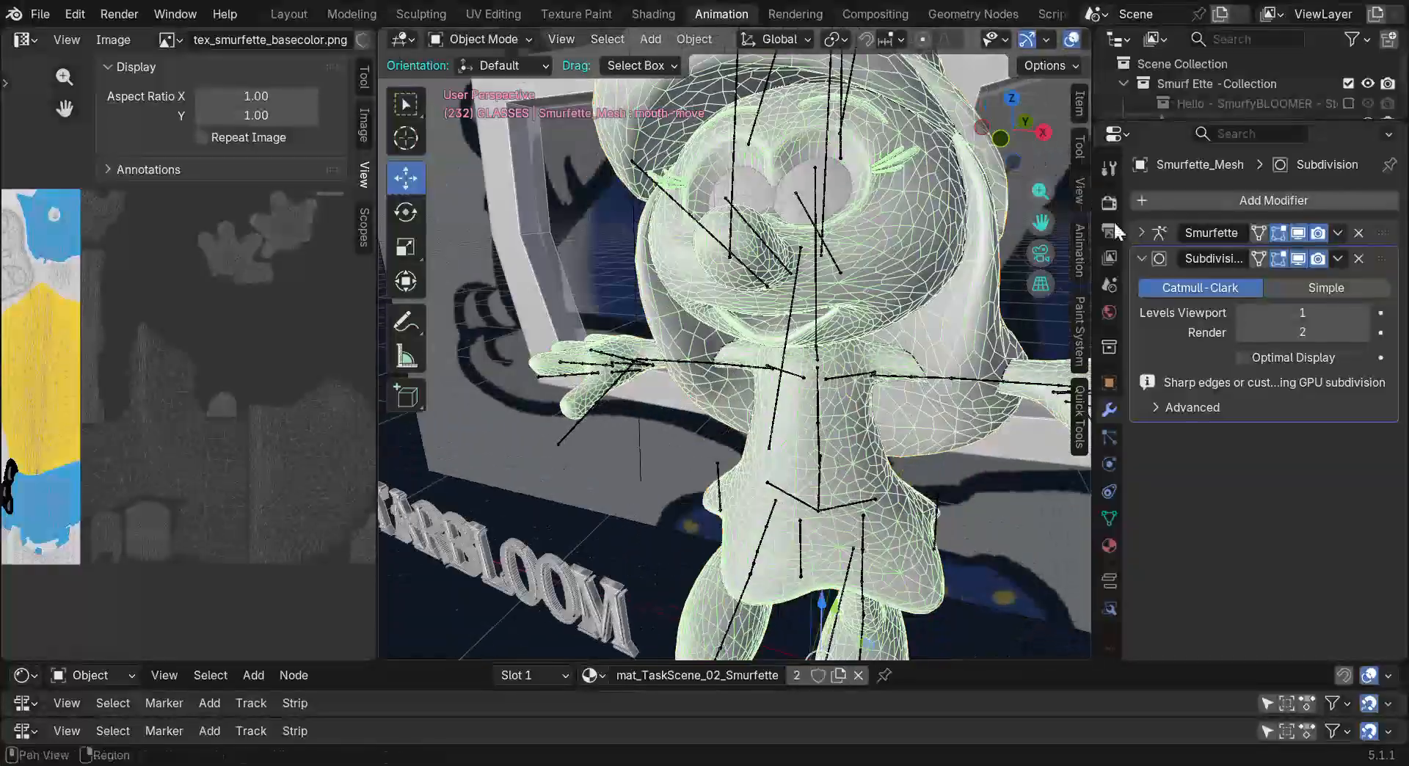
{"action": "left_click", "coordinate": [1240, 351]}
{"action": "mouse_move", "coordinate": [1023, 132]}
{"action": "left_mouse_down"}
{"action": "mouse_move", "coordinate": [968, 147]}
{"action": "mouse_move", "coordinate": [1020, 134]}
{"action": "left_mouse_up"}
Enter Edit Mode with the Subdivision modifier visible and try circle-selecting edges on the face and near the hand
{"action": "left_click", "coordinate": [481, 39]}
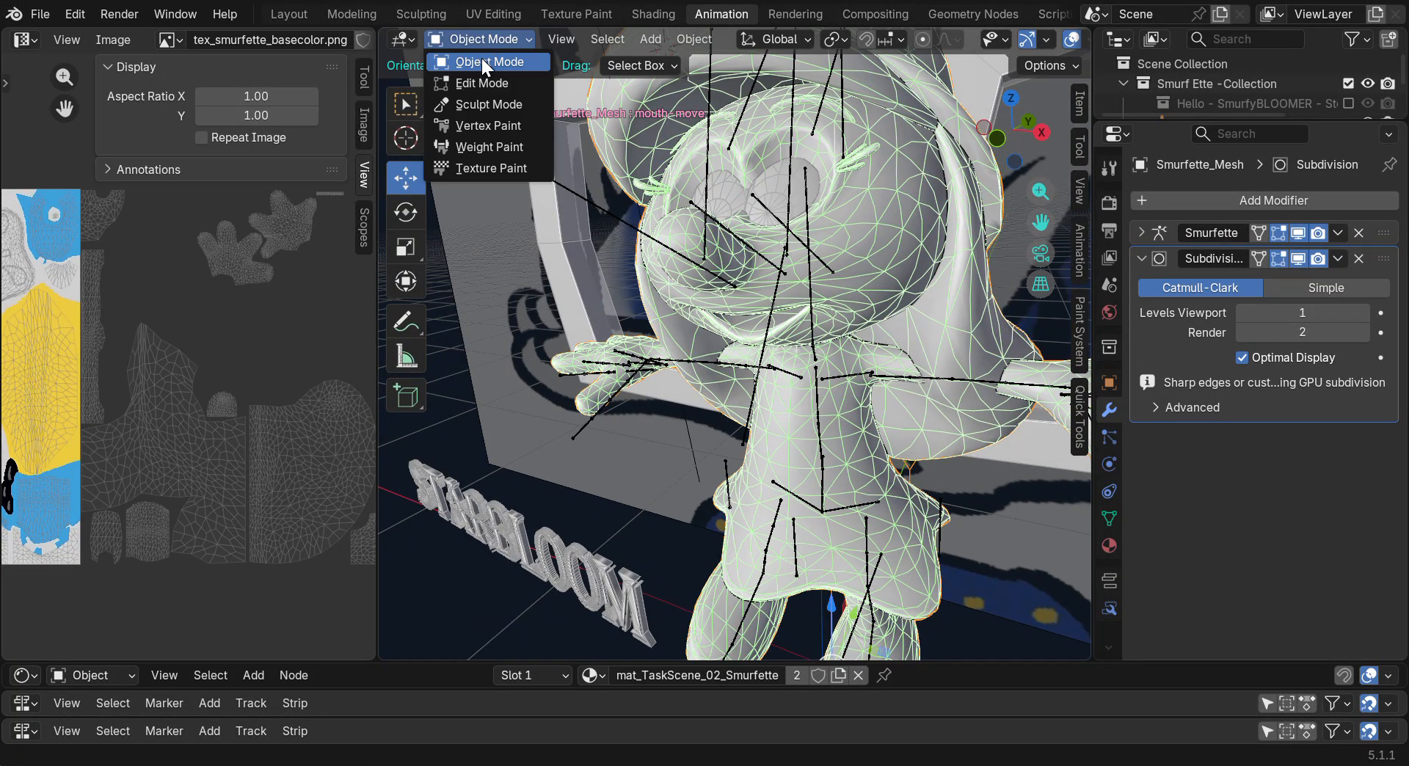
{"action": "left_click", "coordinate": [482, 83]}
{"action": "key", "text": "c"}
{"action": "left_click", "coordinate": [874, 264]}
{"action": "key", "text": "Escape"}
{"action": "key", "text": "c"}
{"action": "left_click", "coordinate": [553, 409]}
{"action": "key", "text": "Escape"}
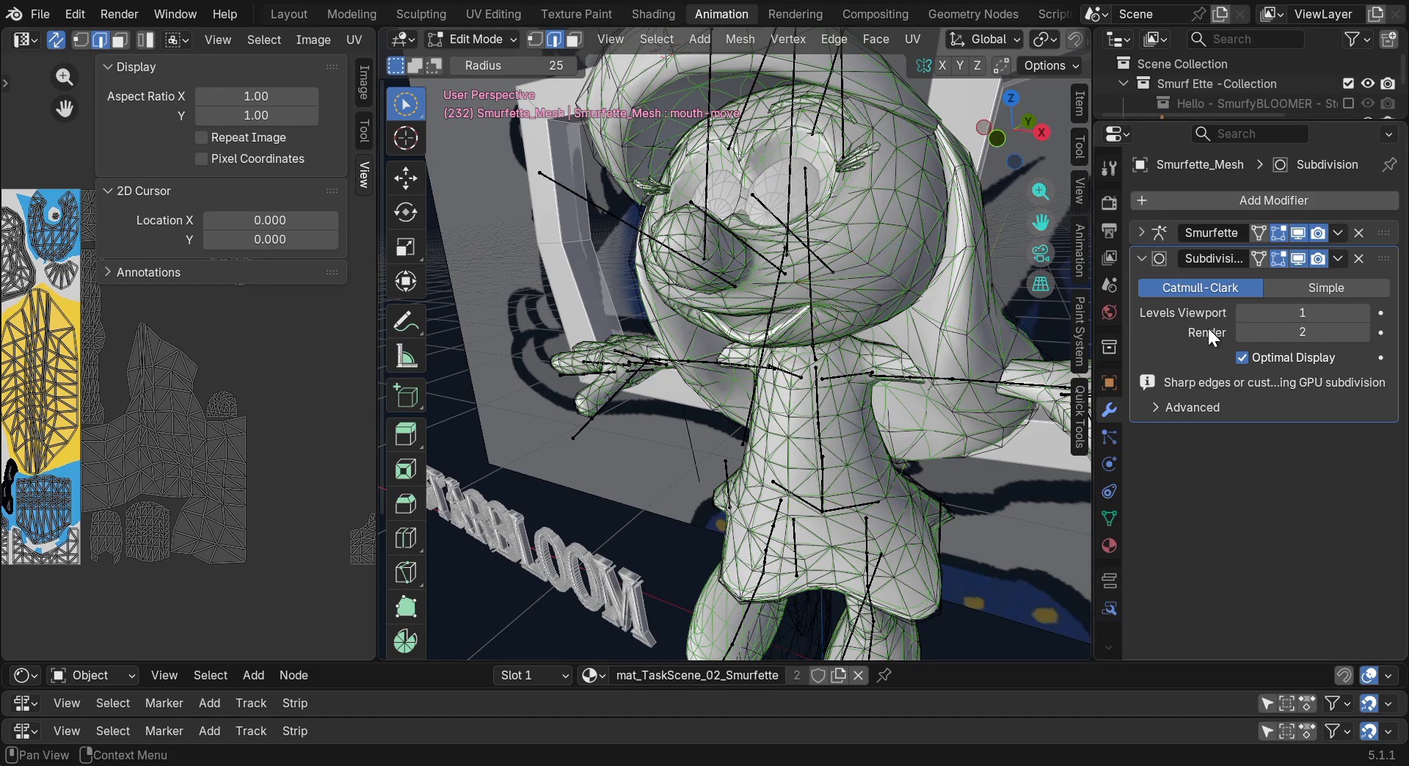
{"action": "left_click_drag", "start_coordinate": [1020, 126], "coordinate": [402, 103]}
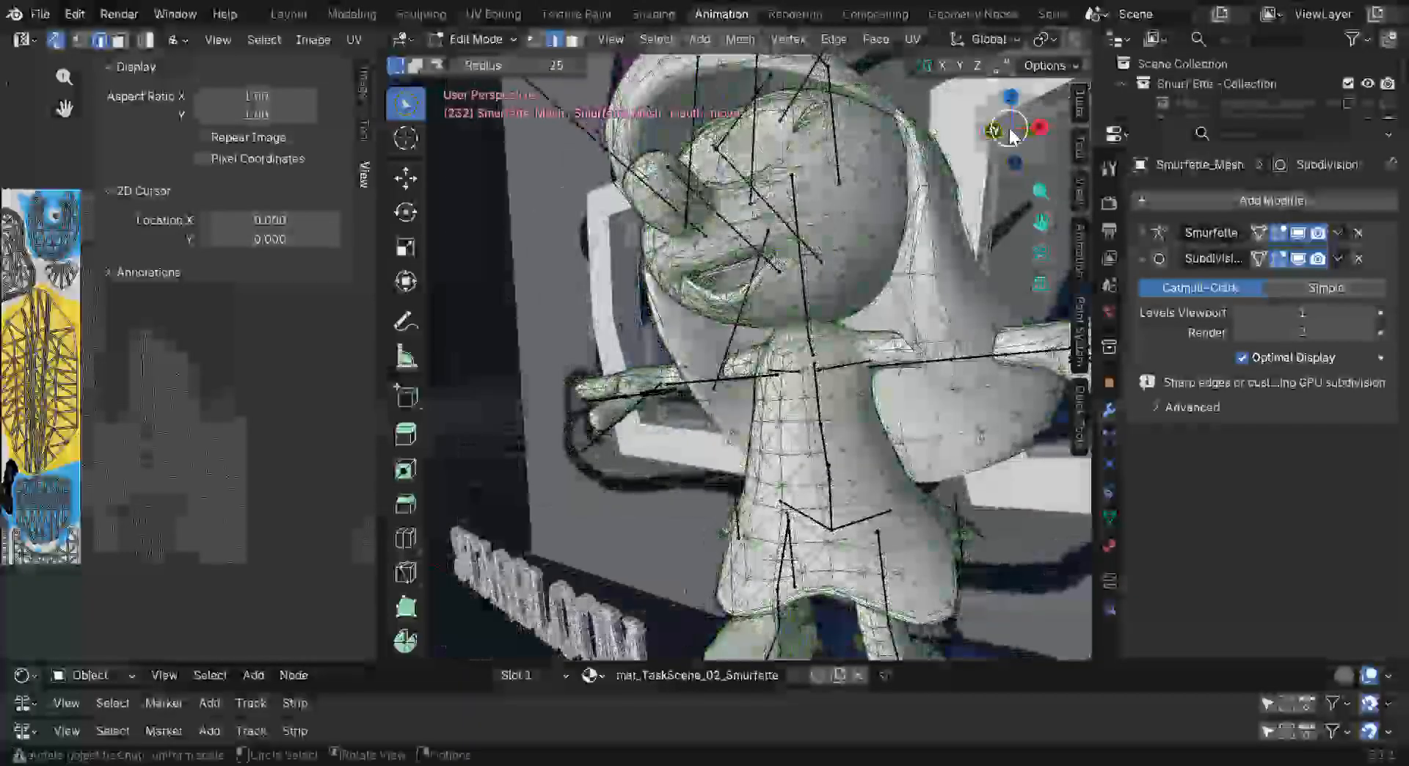
Set the Subdivision viewport level to 0, circle-select edges on the side of the torso and clear the selection
{"action": "left_click", "coordinate": [1242, 313]}
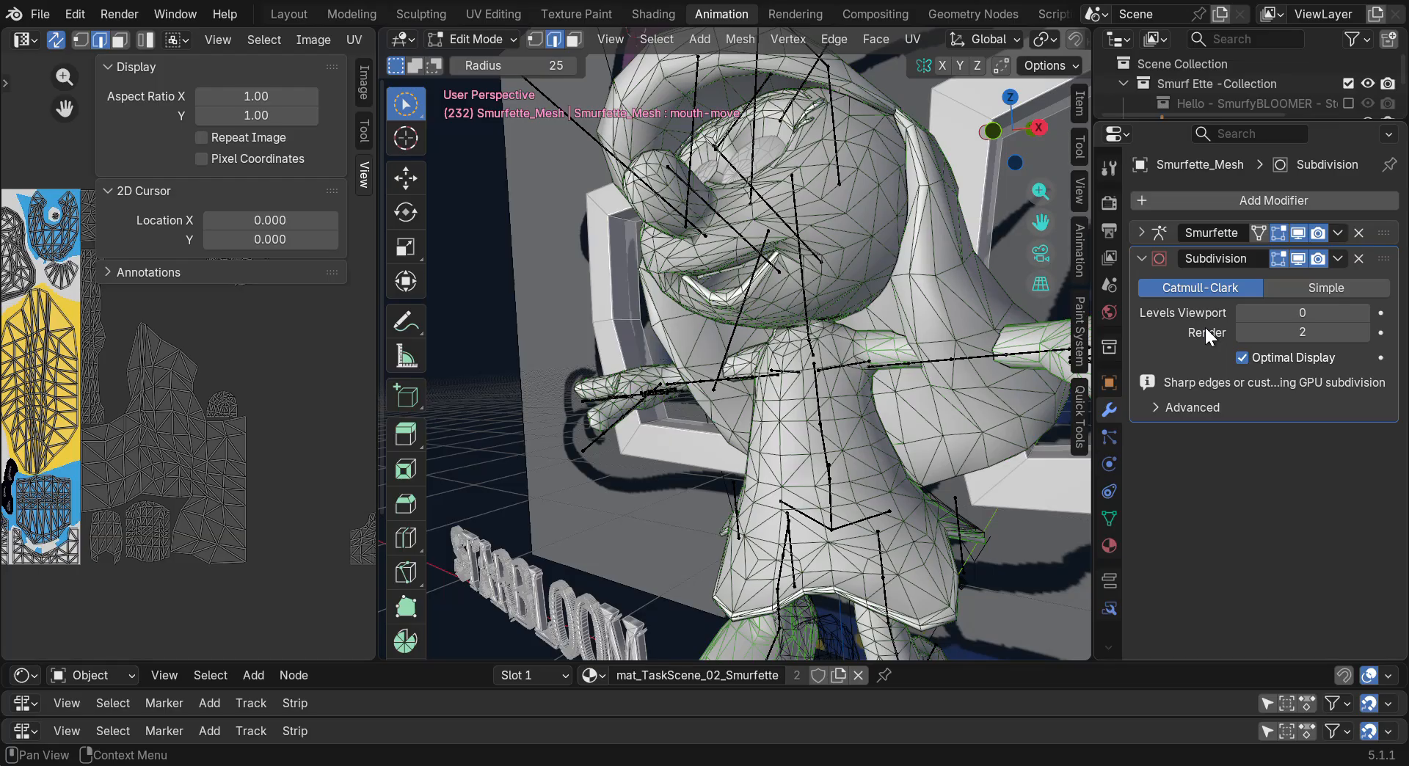
{"action": "left_click_drag", "start_coordinate": [899, 475], "coordinate": [869, 422]}
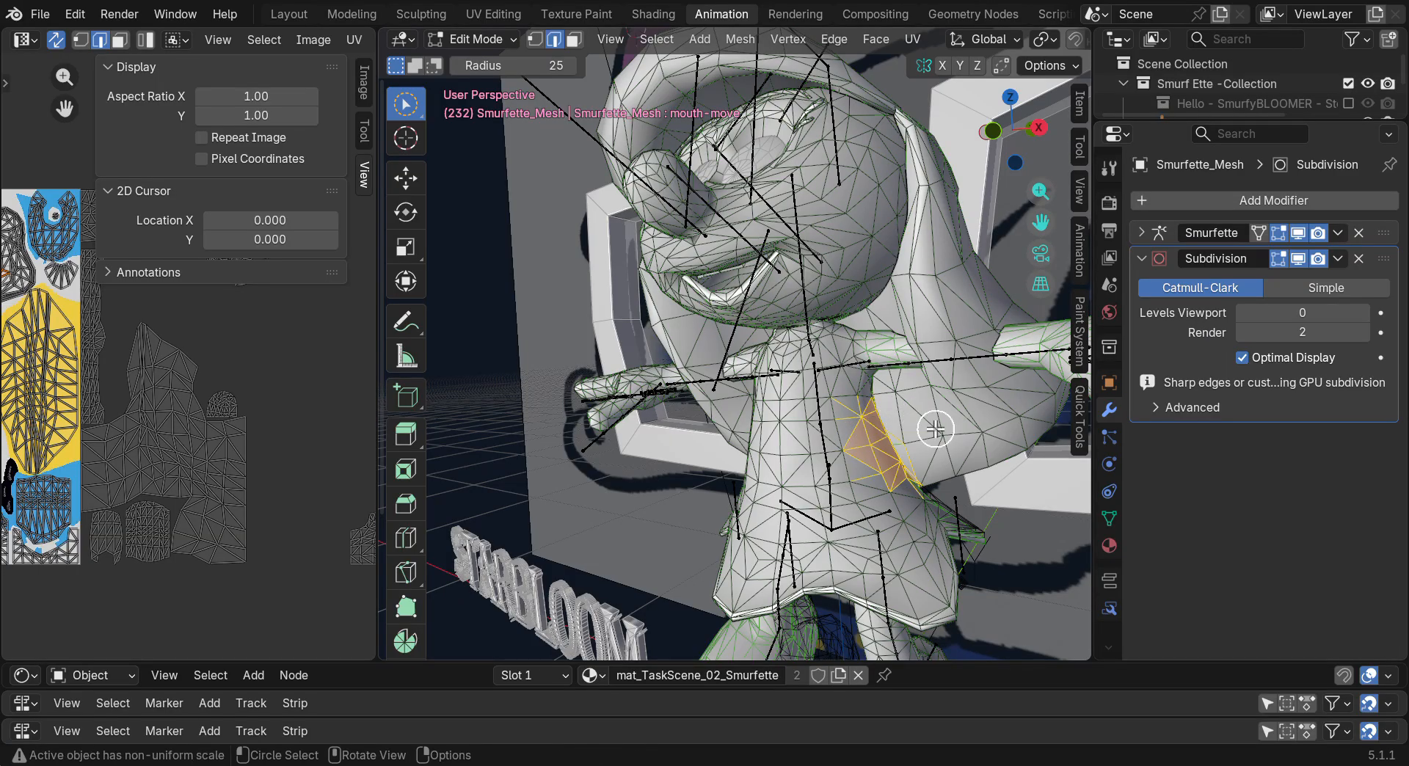
{"action": "left_click", "coordinate": [988, 464]}
{"action": "left_click_drag", "start_coordinate": [995, 131], "coordinate": [513, 143]}
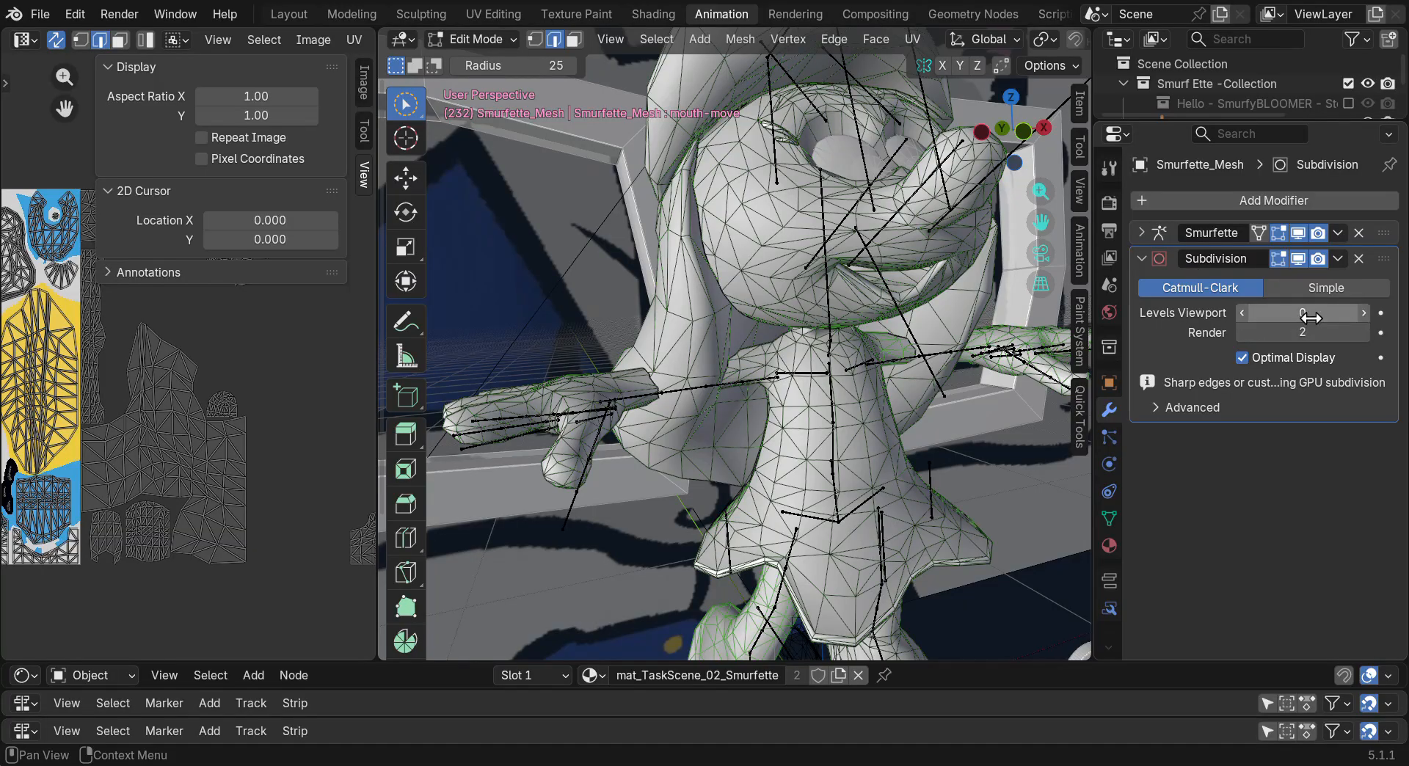
Set the Subdivision viewport level to 1, turn off Optimal Display and select a cluster of edges on the upper torso
{"action": "left_click", "coordinate": [1362, 313]}
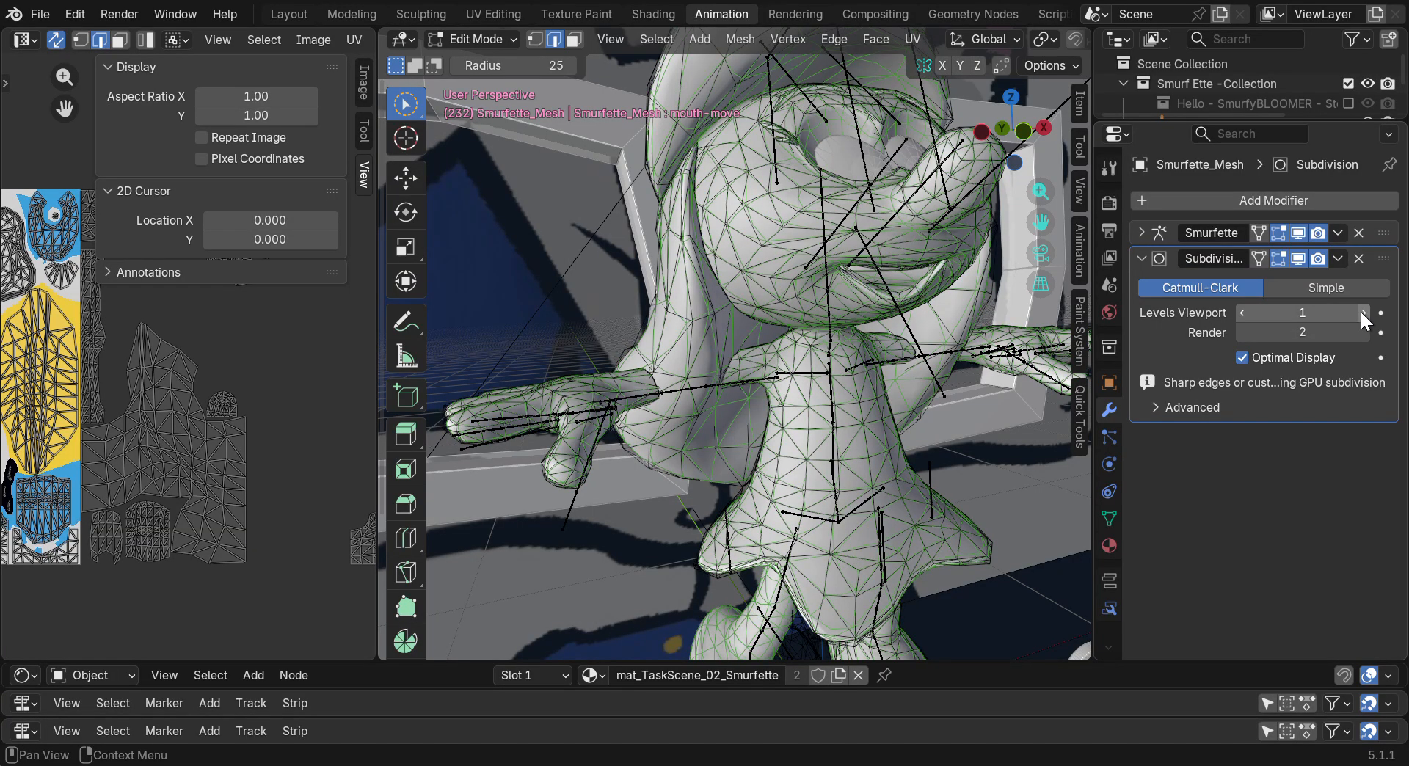
{"action": "left_click", "coordinate": [1246, 356]}
{"action": "scroll", "coordinate": [805, 466], "scroll_direction": "up", "scroll_amount": 3}
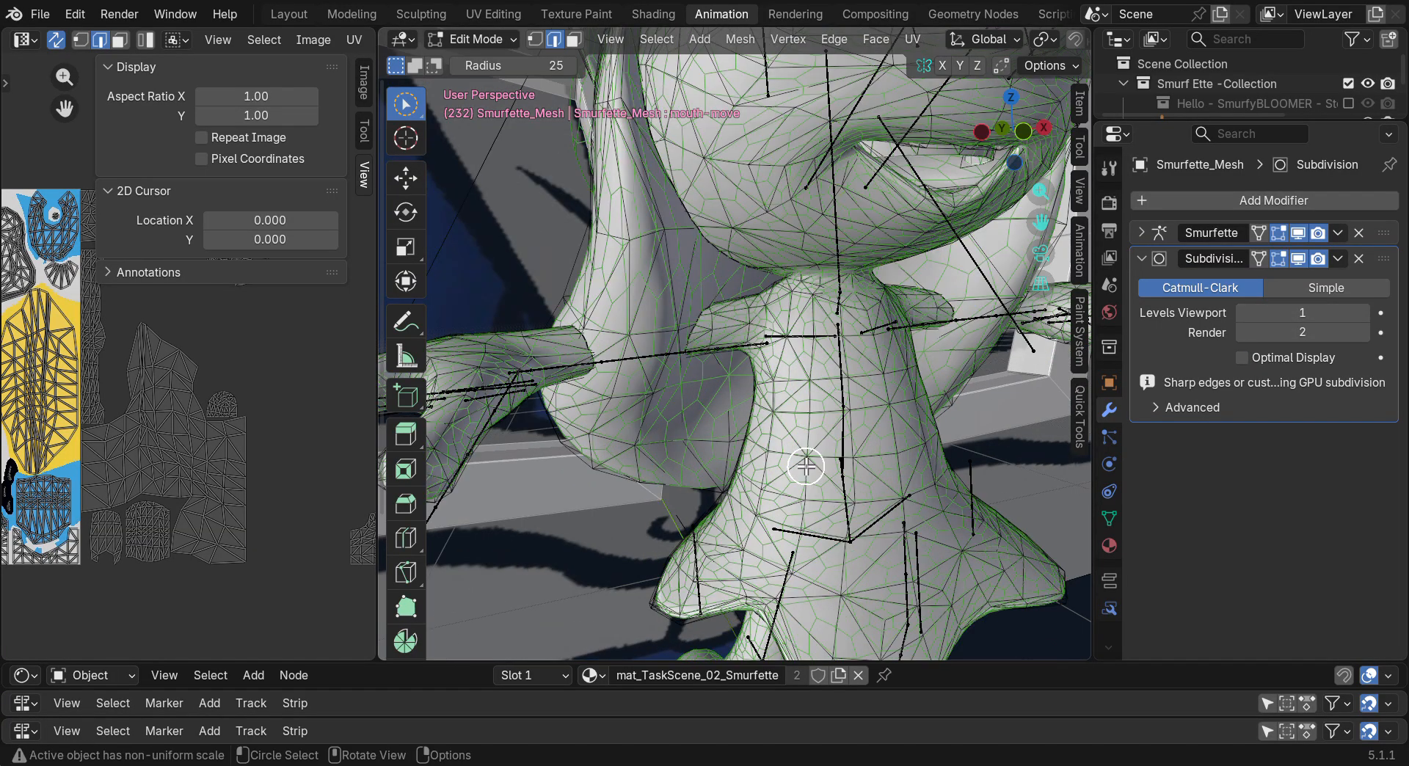
{"action": "scroll", "coordinate": [806, 467], "scroll_direction": "up", "scroll_amount": 2}
{"action": "left_click", "coordinate": [812, 329]}
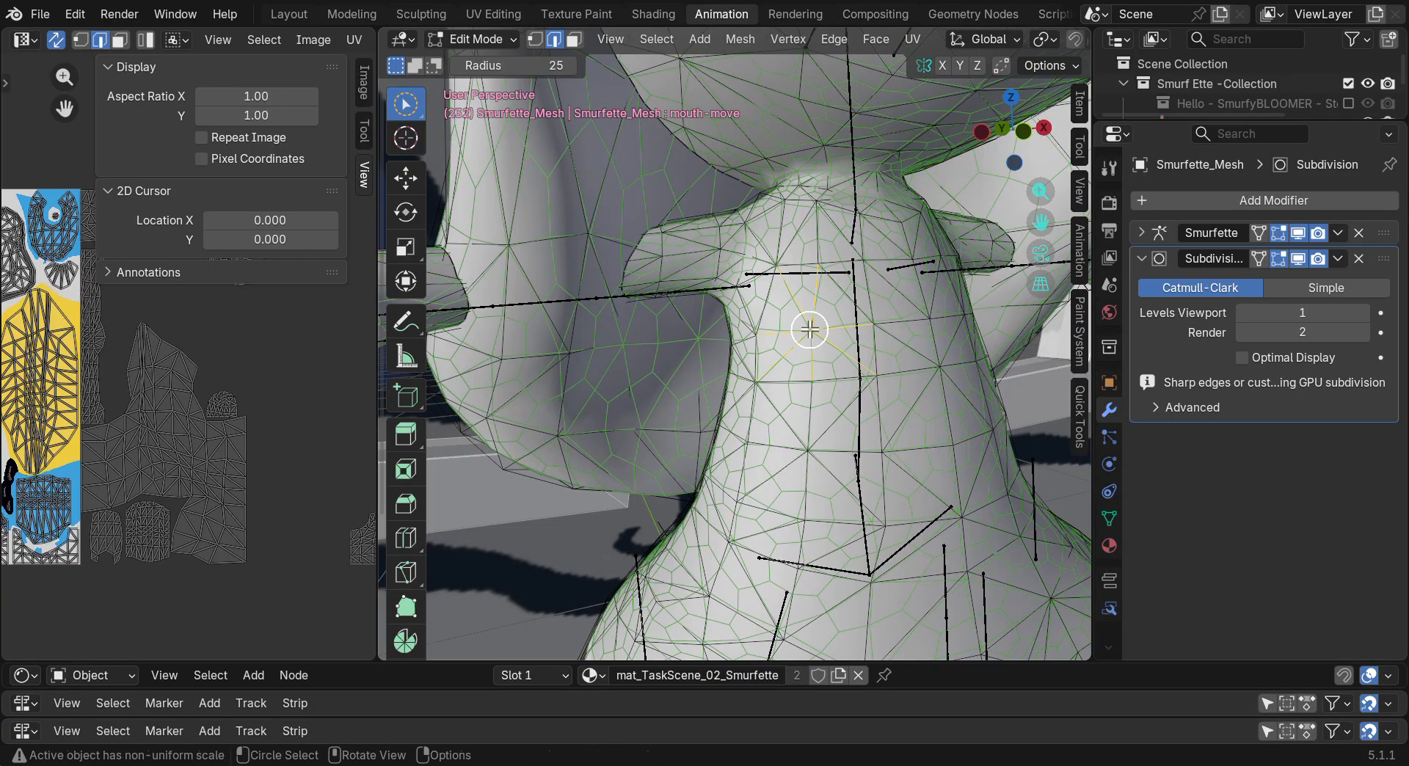
Change to vertex selection and select a single vertex on the upper torso
{"action": "left_click", "coordinate": [531, 35]}
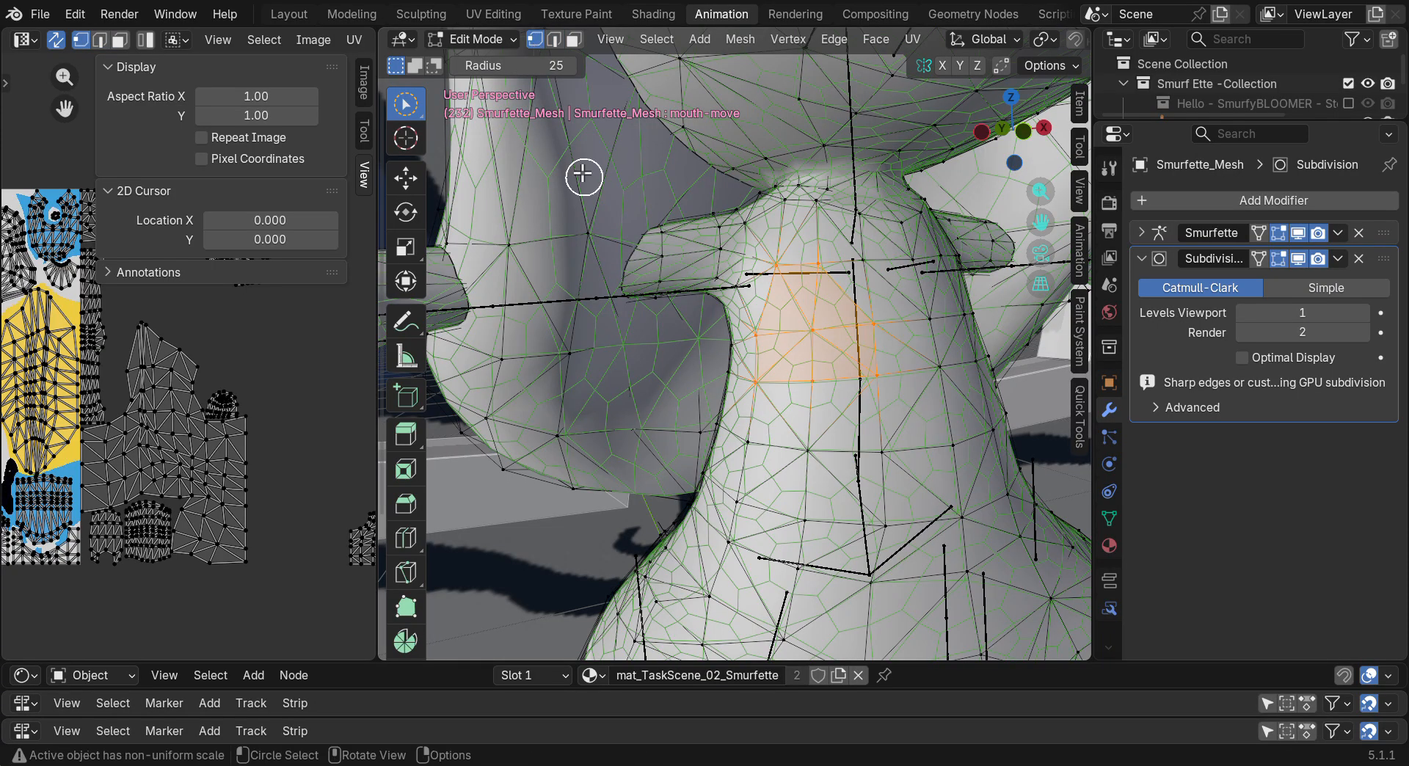
{"action": "left_click", "coordinate": [811, 343]}
{"action": "middle_click_drag", "start_coordinate": [987, 176], "coordinate": [989, 287]}
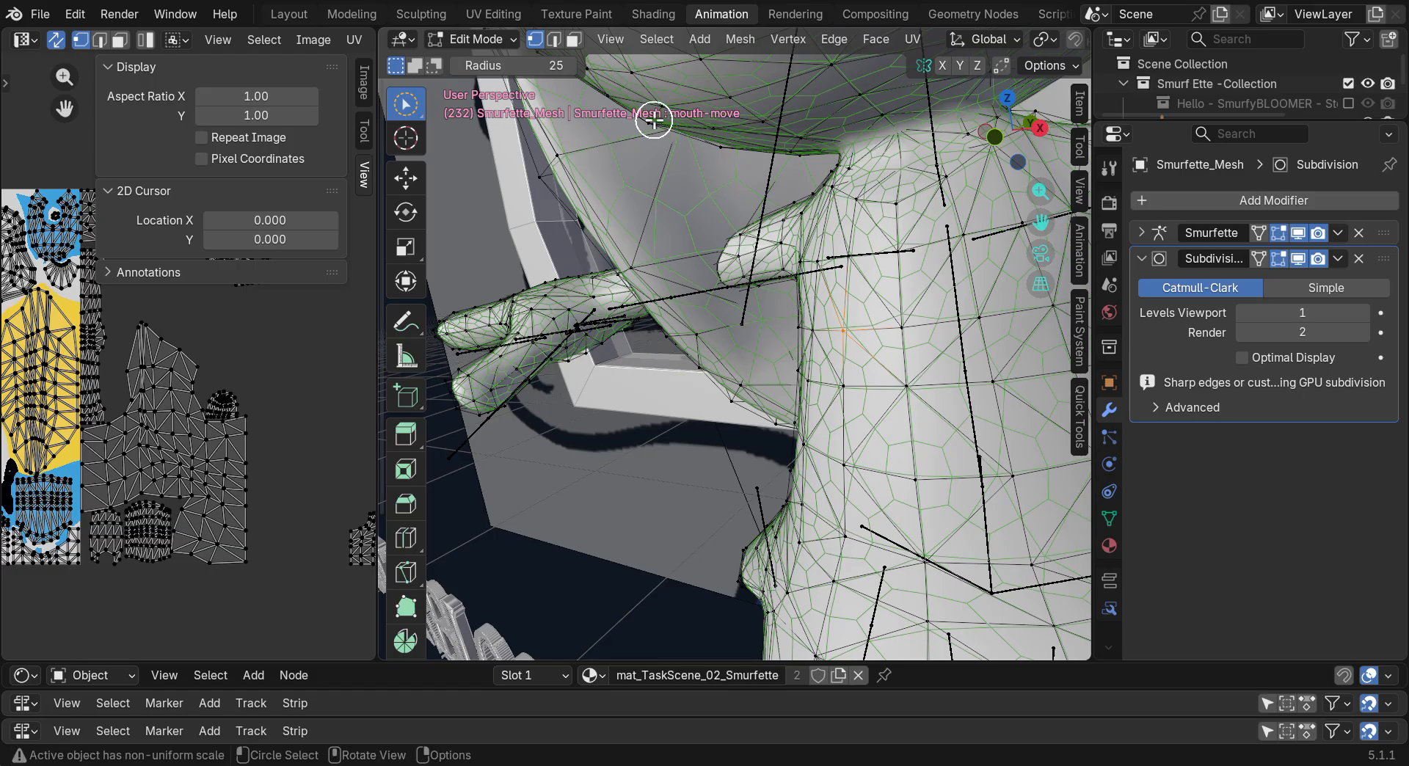
Compare the subdivided wireframe in Object Mode with the original mesh cage in Edit Mode
{"action": "left_click", "coordinate": [483, 39]}
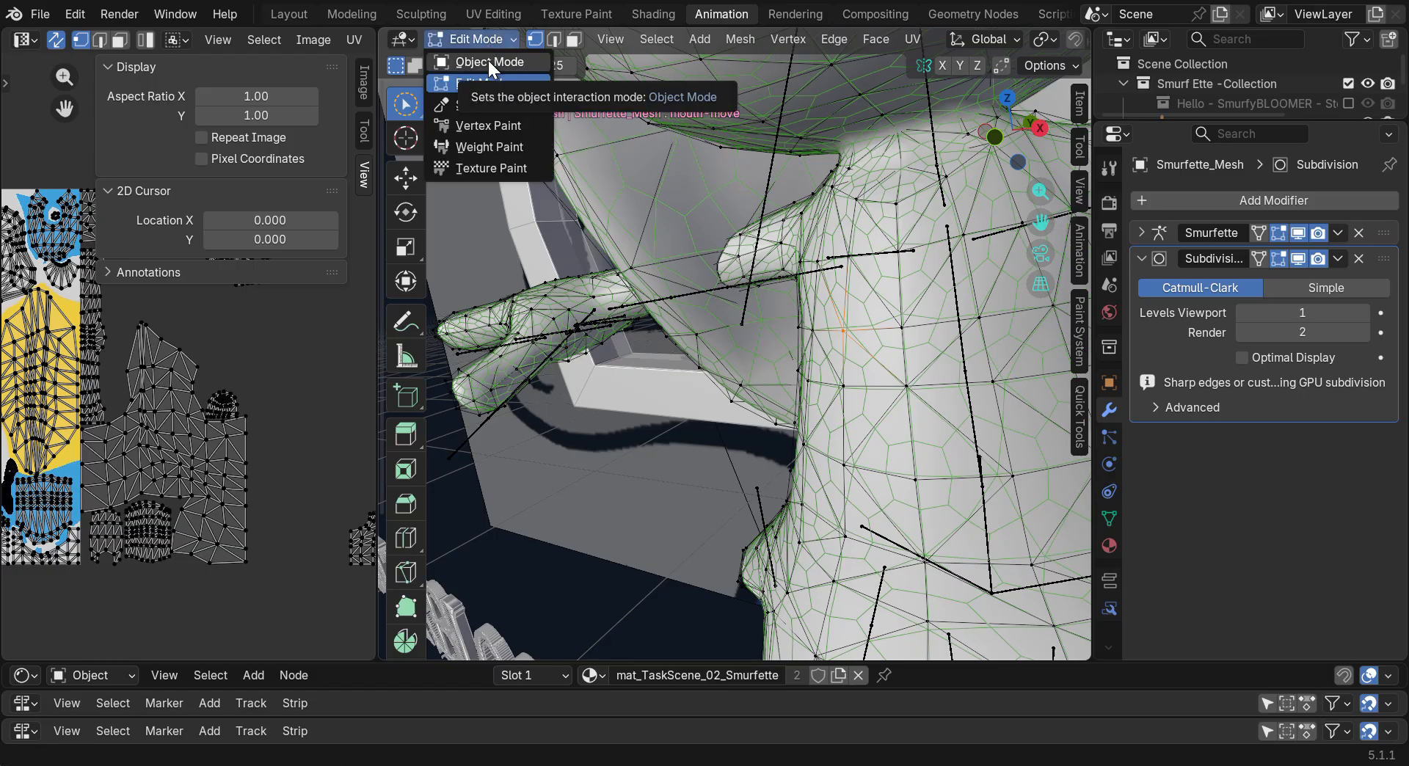
{"action": "left_click", "coordinate": [487, 61]}
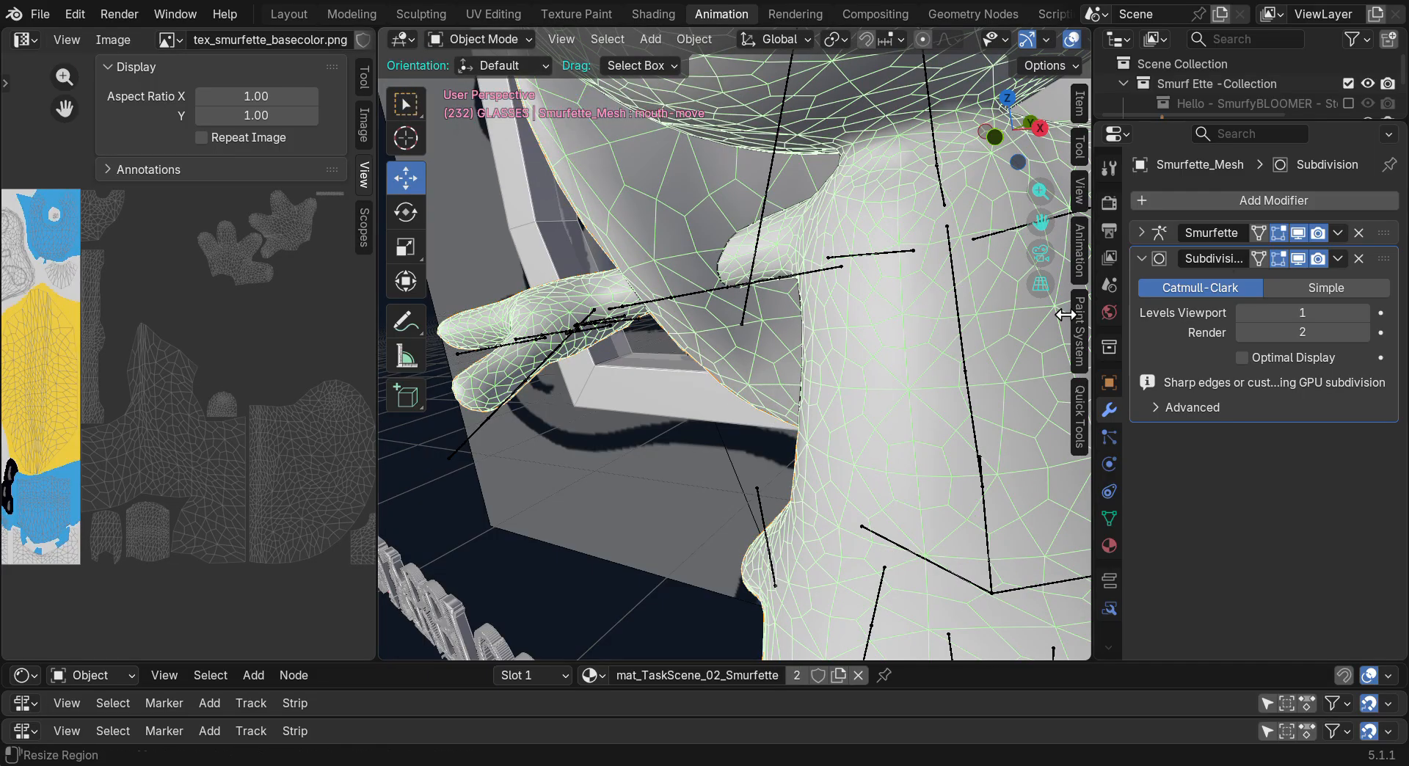
{"action": "left_click", "coordinate": [484, 38]}
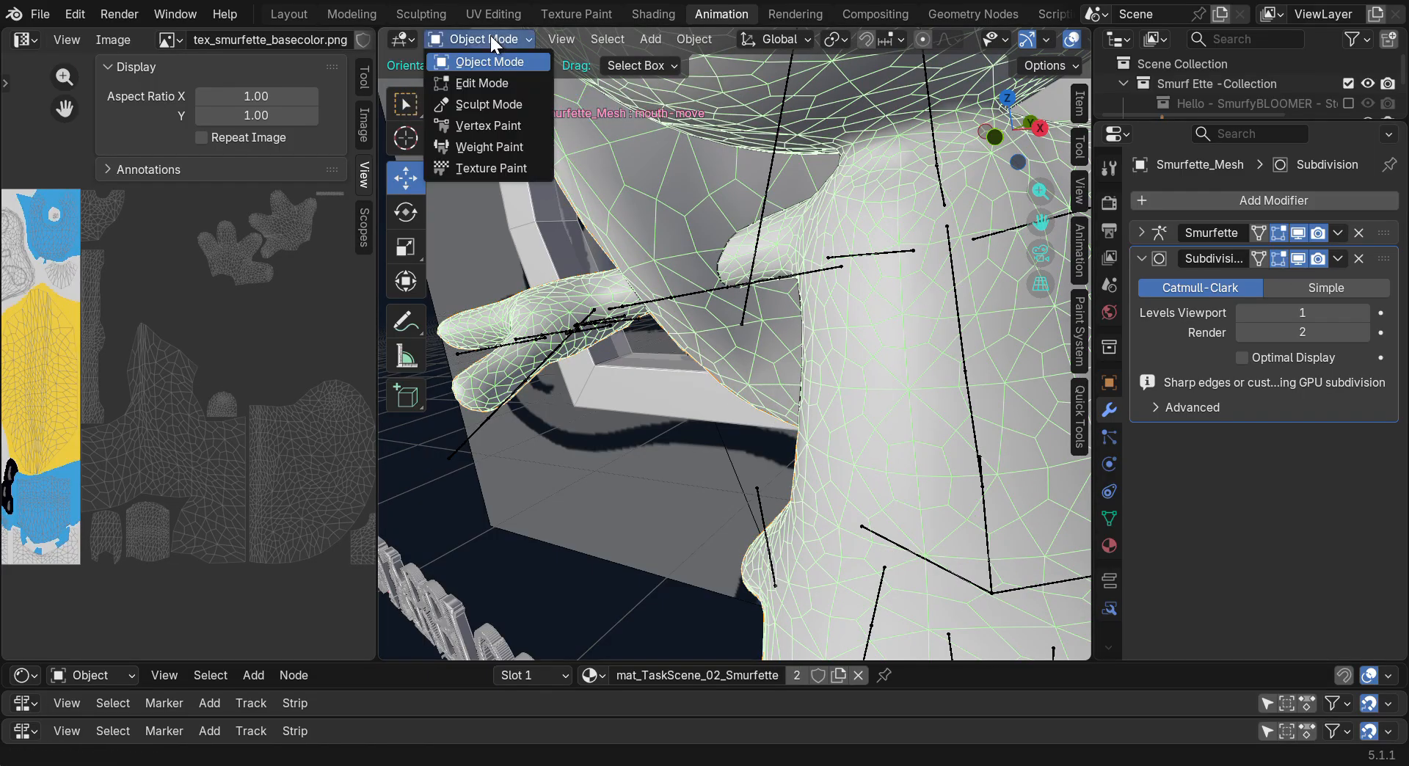
{"action": "left_click", "coordinate": [480, 77]}
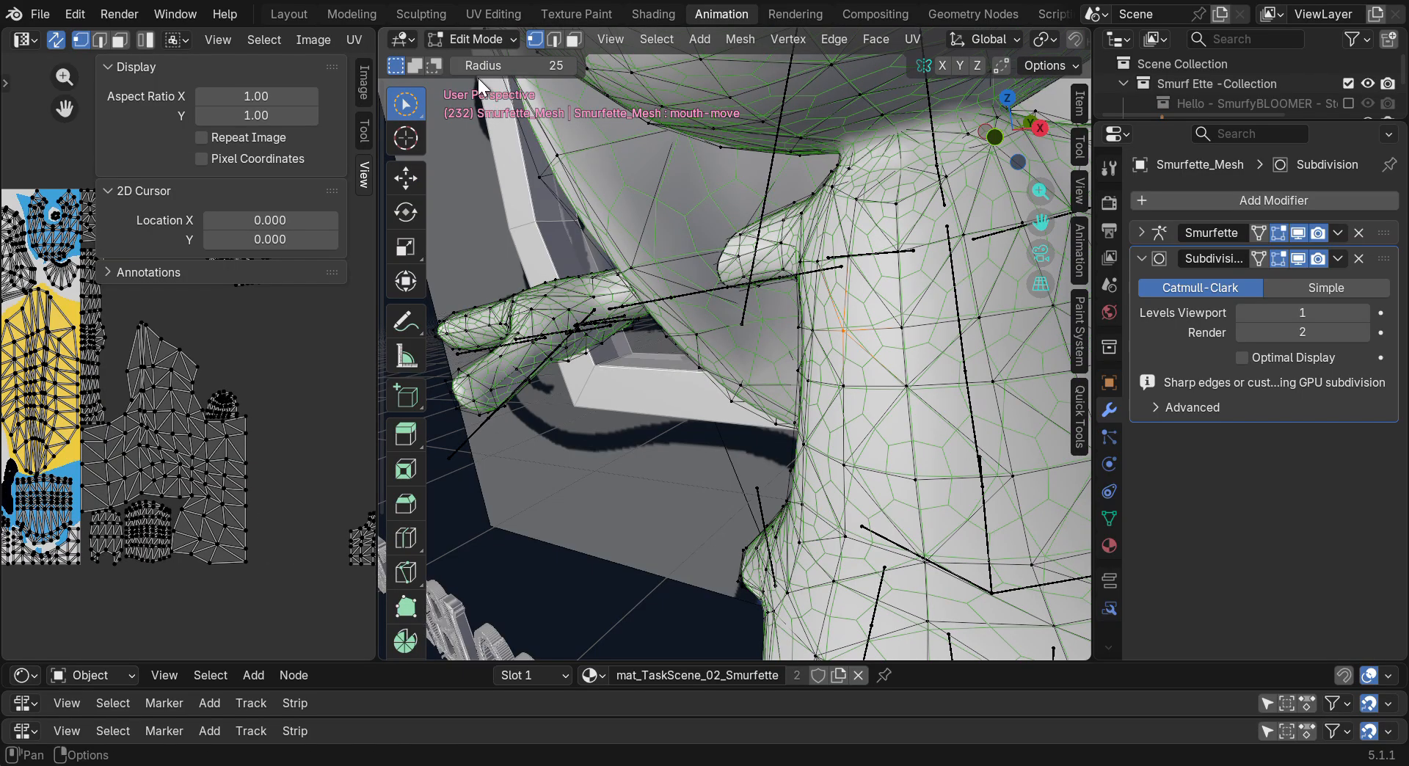
Switch to Object Mode and try to apply the Subdivision modifier to Smurfette's mesh
{"action": "left_click", "coordinate": [1339, 258]}
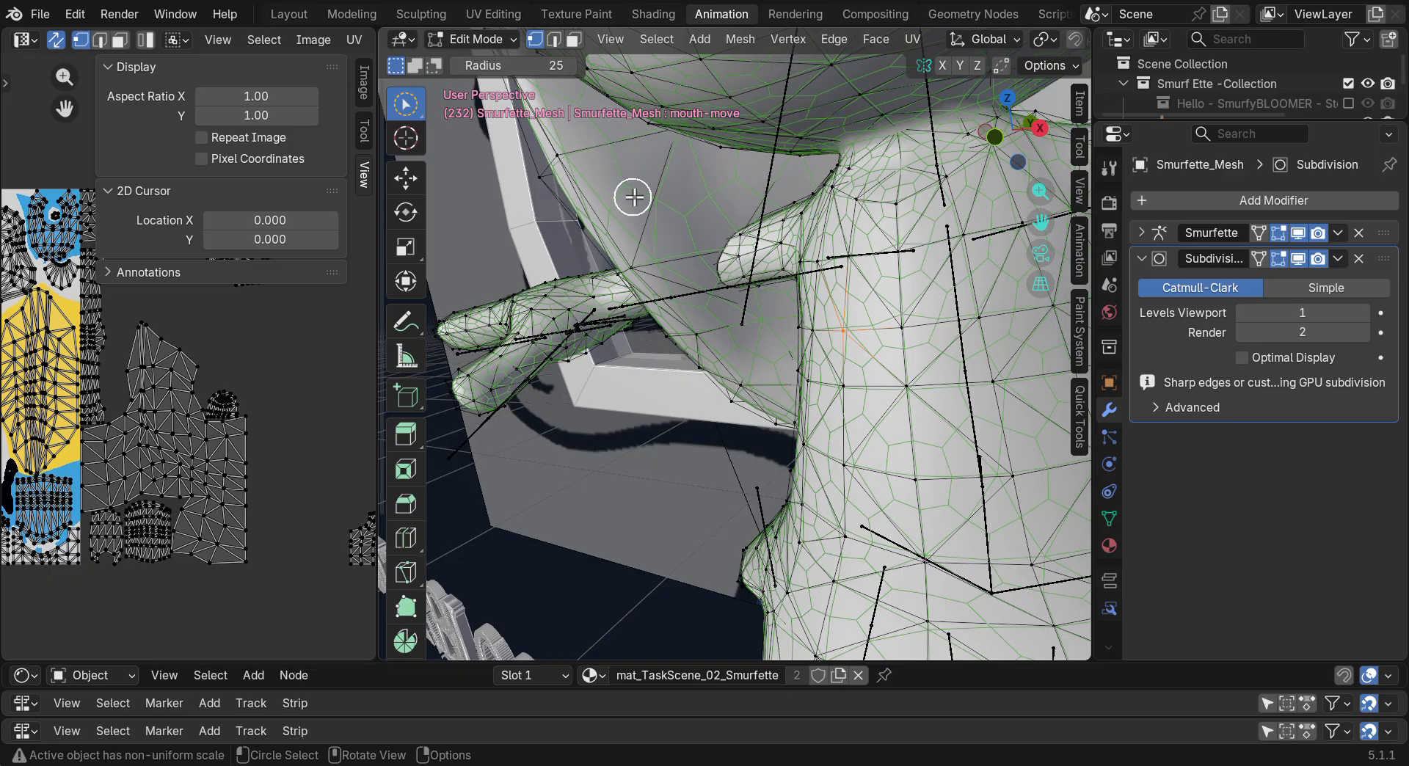
{"action": "key", "text": "Tab"}
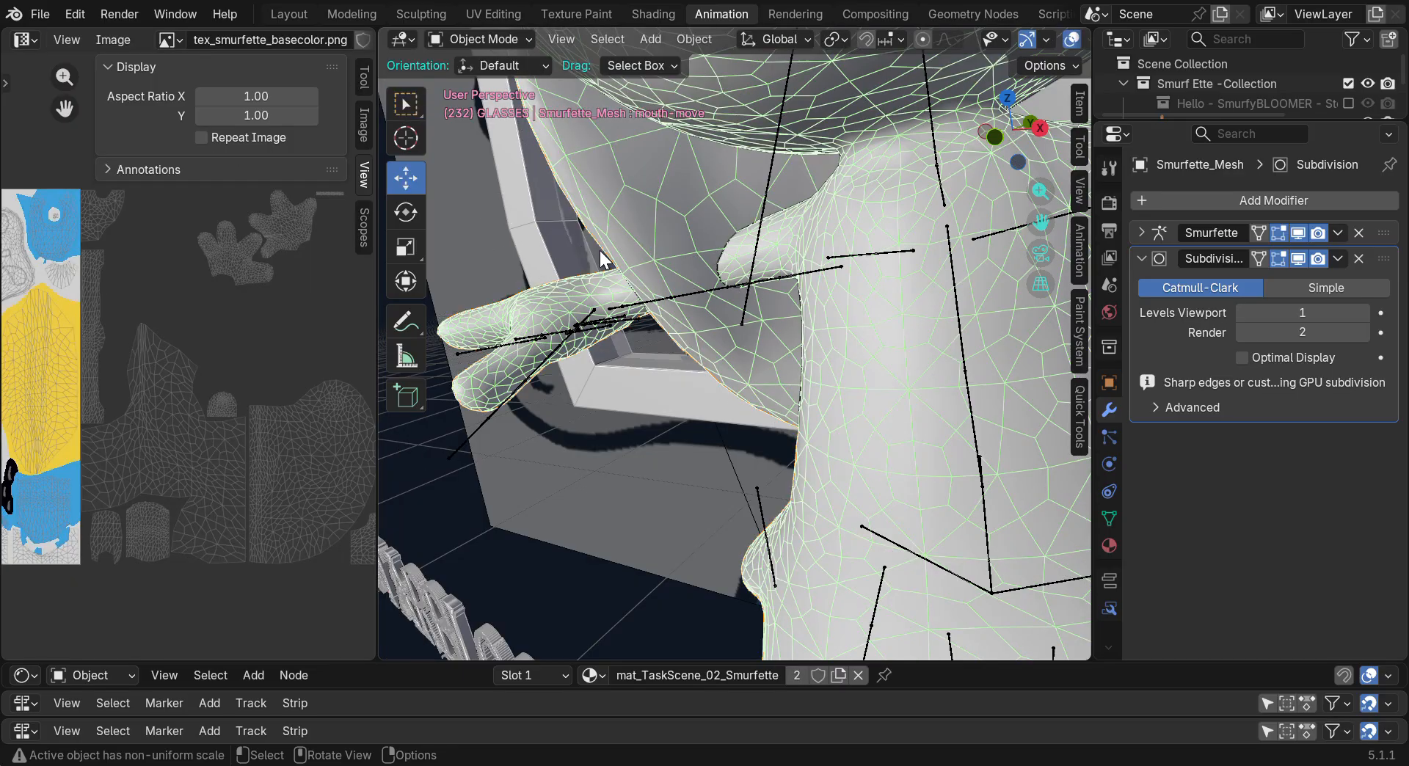
{"action": "left_click", "coordinate": [1338, 258]}
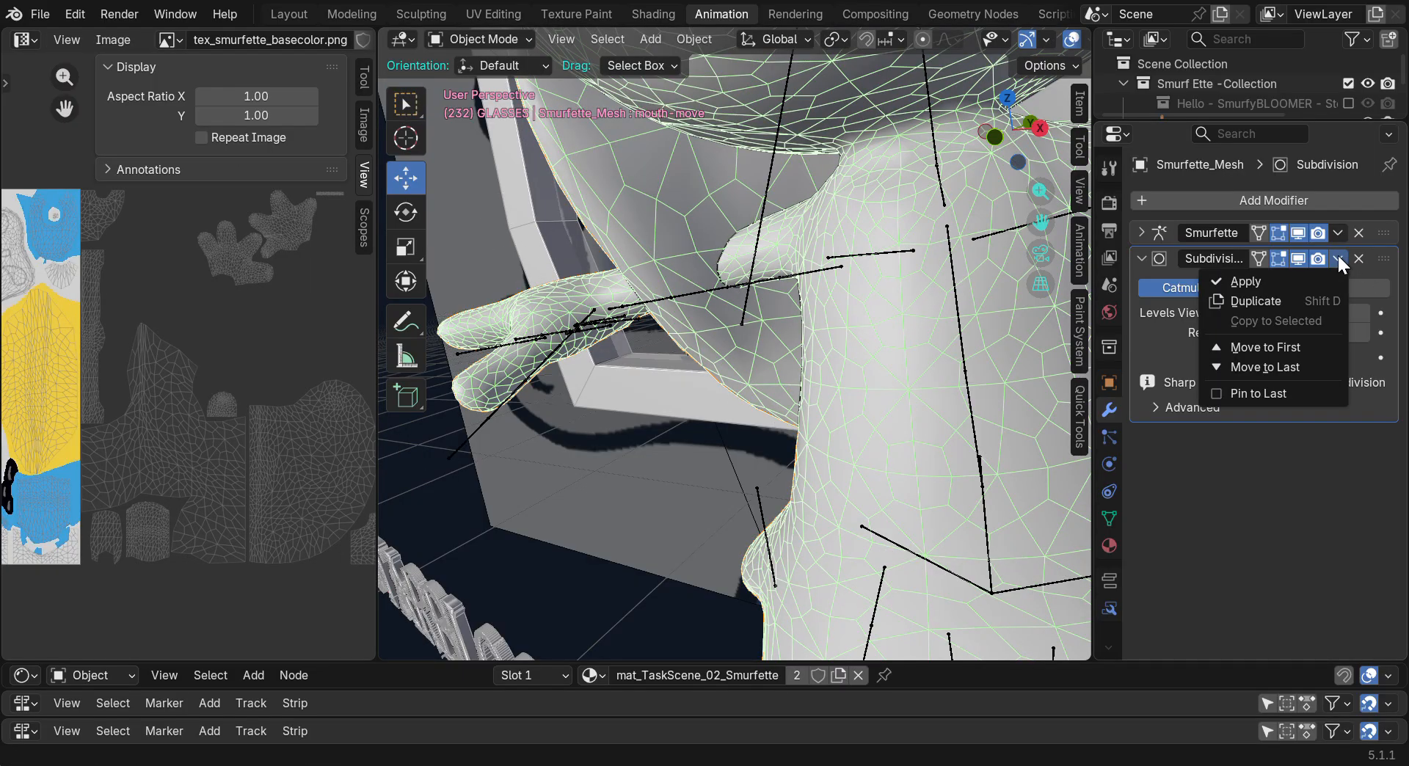
{"action": "left_click", "coordinate": [1249, 281]}
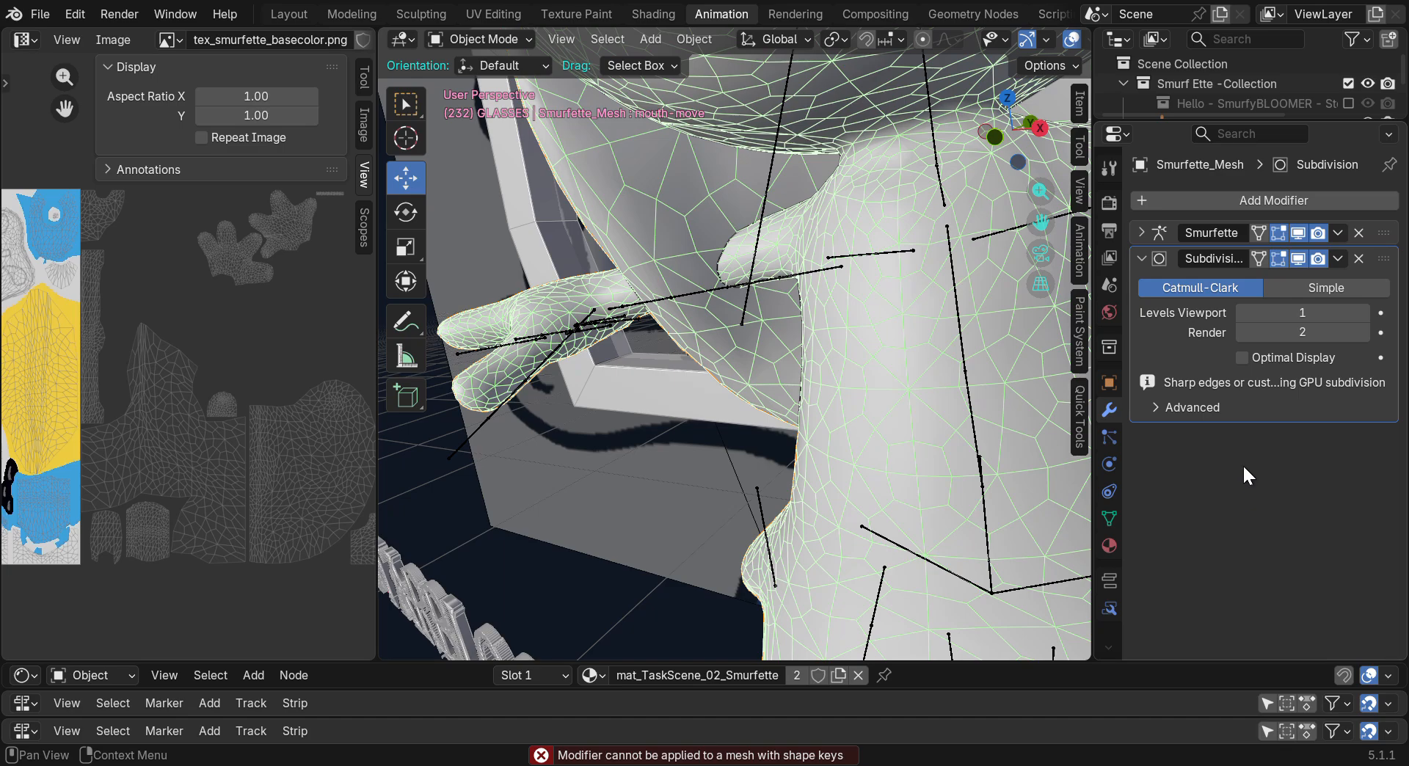
{"action": "middle_click_drag", "start_coordinate": [822, 323], "coordinate": [976, 315]}
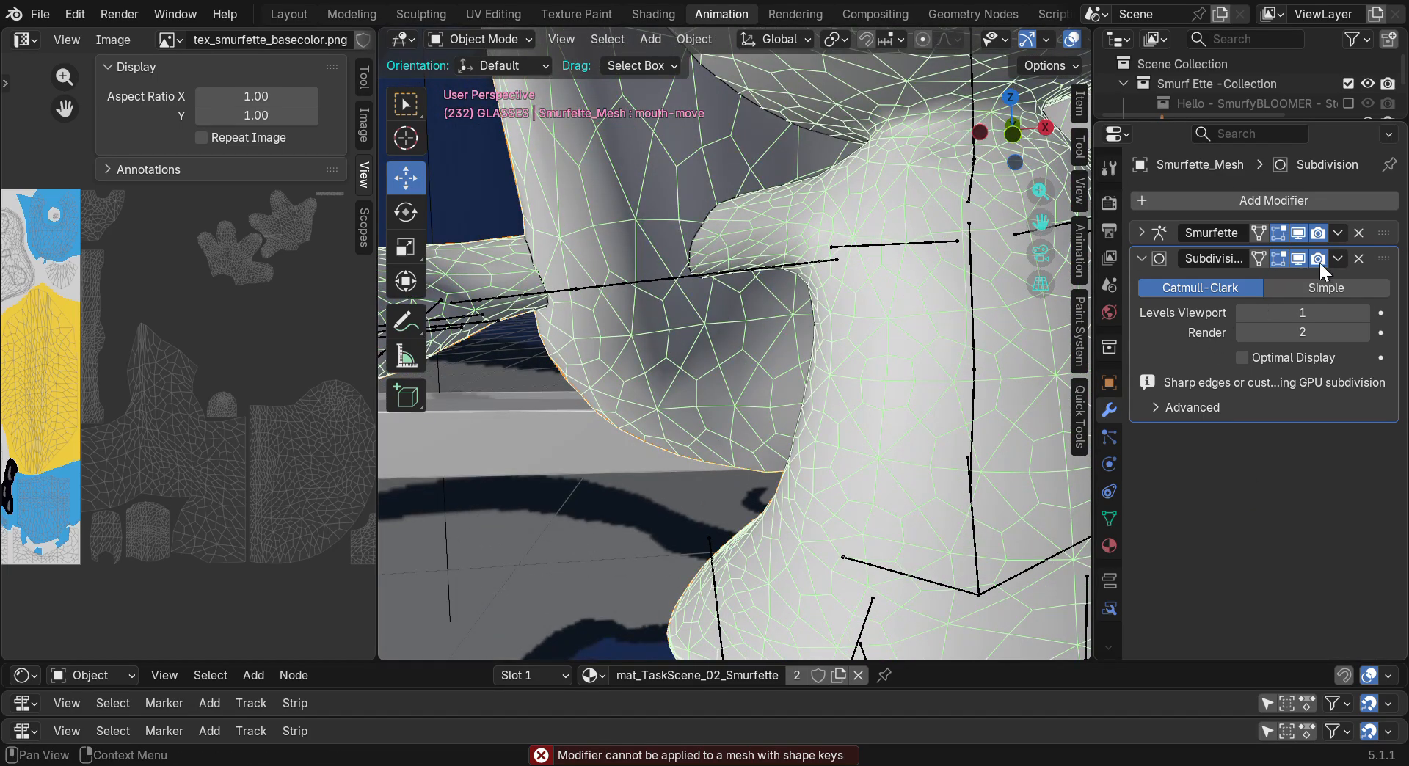
{"action": "left_click", "coordinate": [1339, 259]}
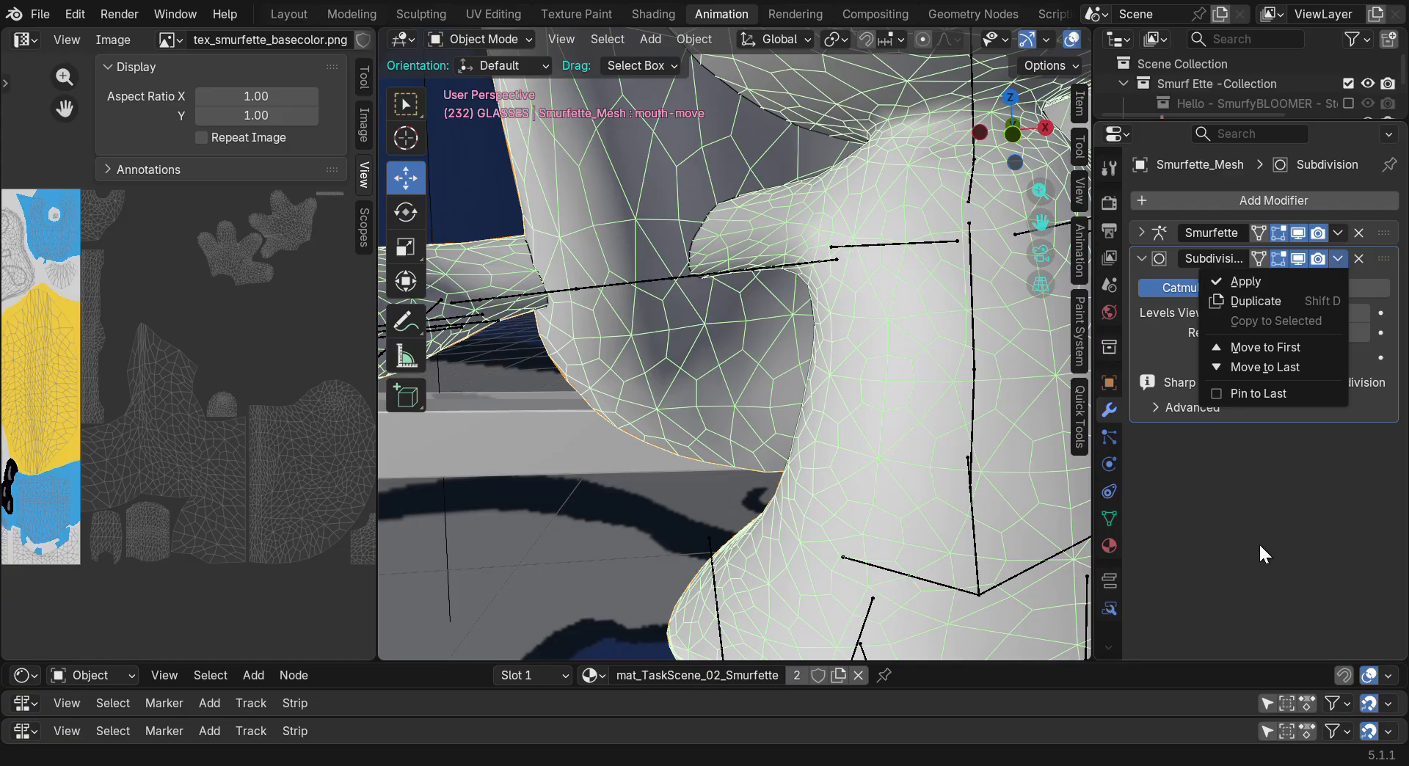
{"action": "left_click", "coordinate": [1270, 593]}
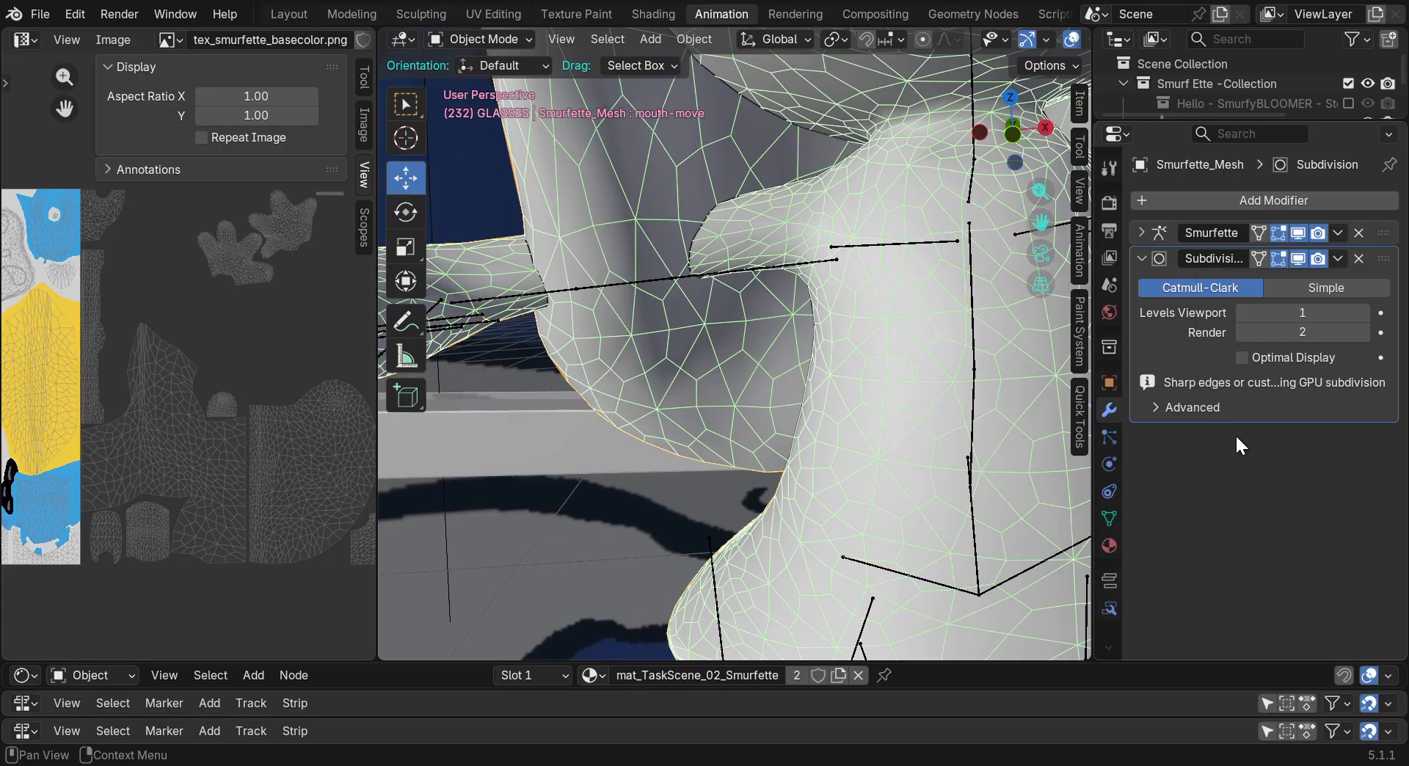
Set the Subdivision modifier's viewport level to 0
{"action": "left_click_drag", "start_coordinate": [1012, 159], "coordinate": [847, 229]}
{"action": "mouse_move", "coordinate": [1012, 151]}
{"action": "left_mouse_down"}
{"action": "mouse_move", "coordinate": [1028, 157]}
{"action": "mouse_move", "coordinate": [1011, 143]}
{"action": "left_mouse_up"}
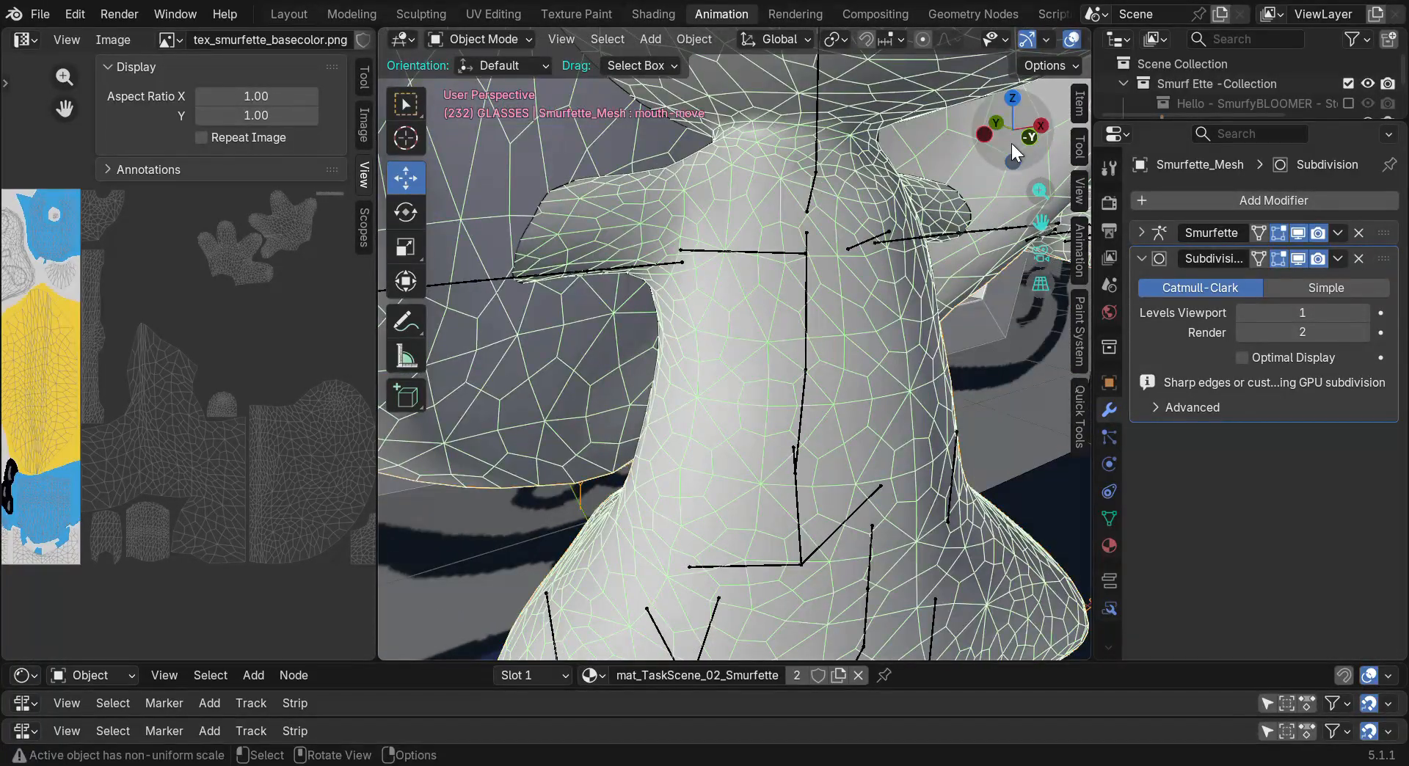
{"action": "left_click", "coordinate": [1246, 317]}
{"action": "left_click_drag", "start_coordinate": [1246, 316], "coordinate": [1222, 314]}
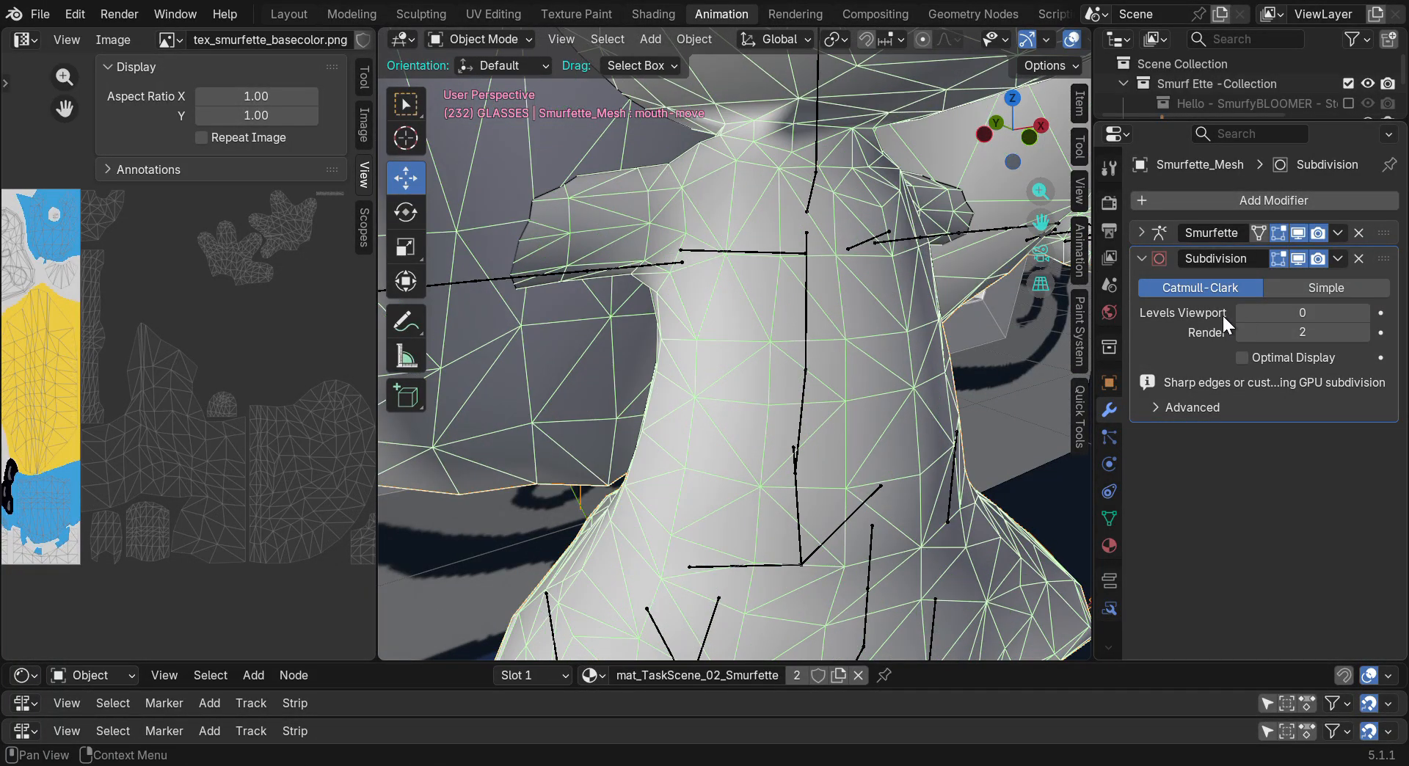
{"action": "left_click_drag", "start_coordinate": [1025, 156], "coordinate": [1026, 159]}
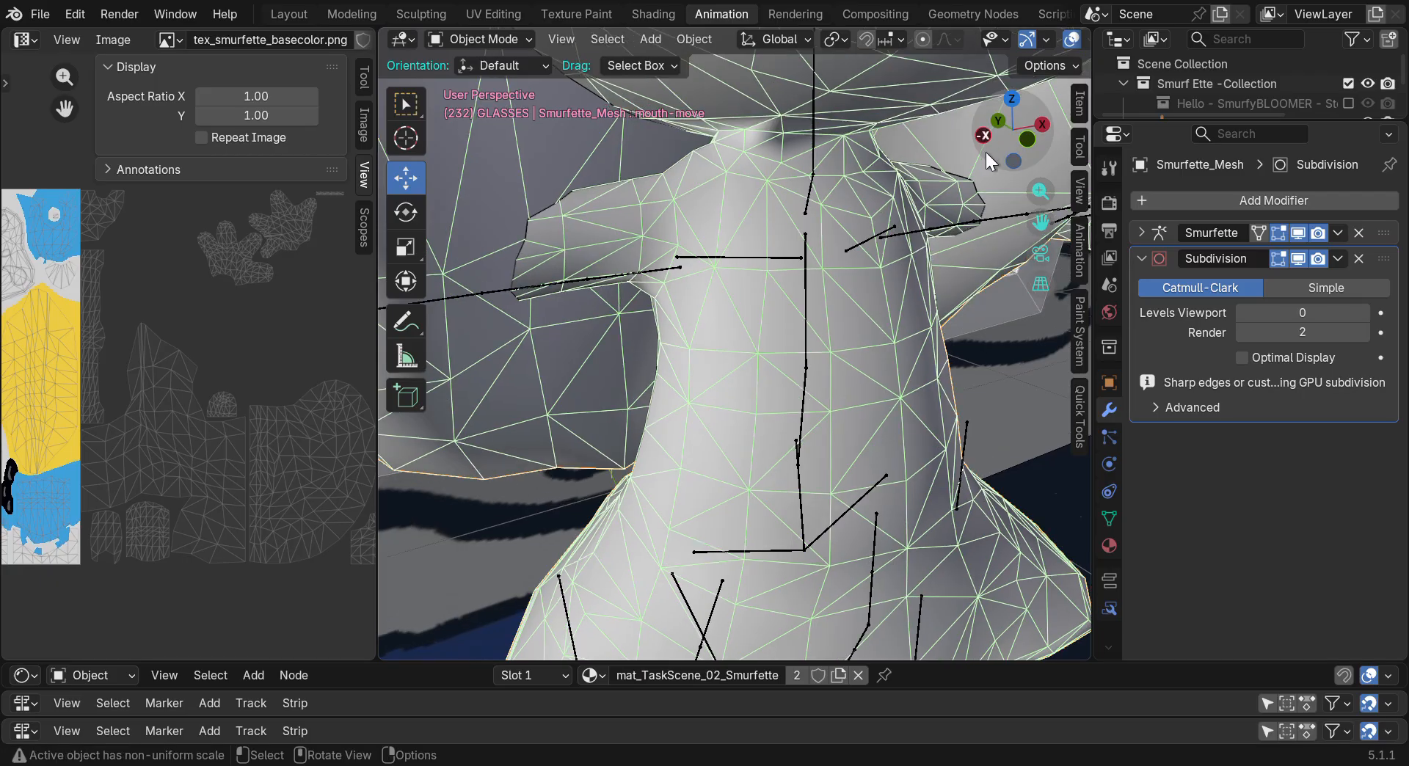
Narrow the image editor to enlarge the 3D viewport around Smurfette's head and arms
{"action": "scroll", "coordinate": [987, 151], "scroll_direction": "down", "scroll_amount": 6}
{"action": "left_click_drag", "start_coordinate": [1040, 221], "coordinate": [848, 472]}
{"action": "left_click_drag", "start_coordinate": [1015, 109], "coordinate": [1029, 76]}
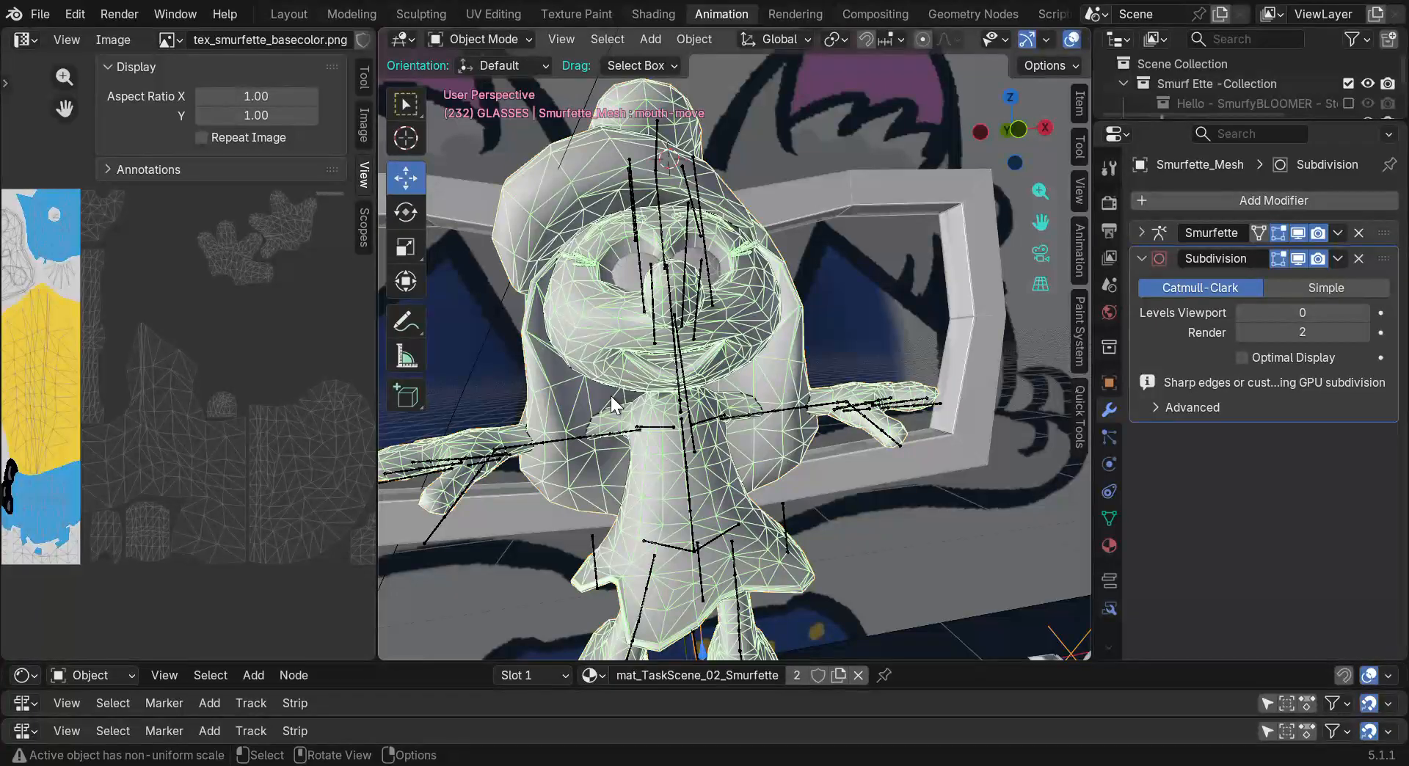
{"action": "scroll", "coordinate": [483, 282], "scroll_direction": "up", "scroll_amount": 7}
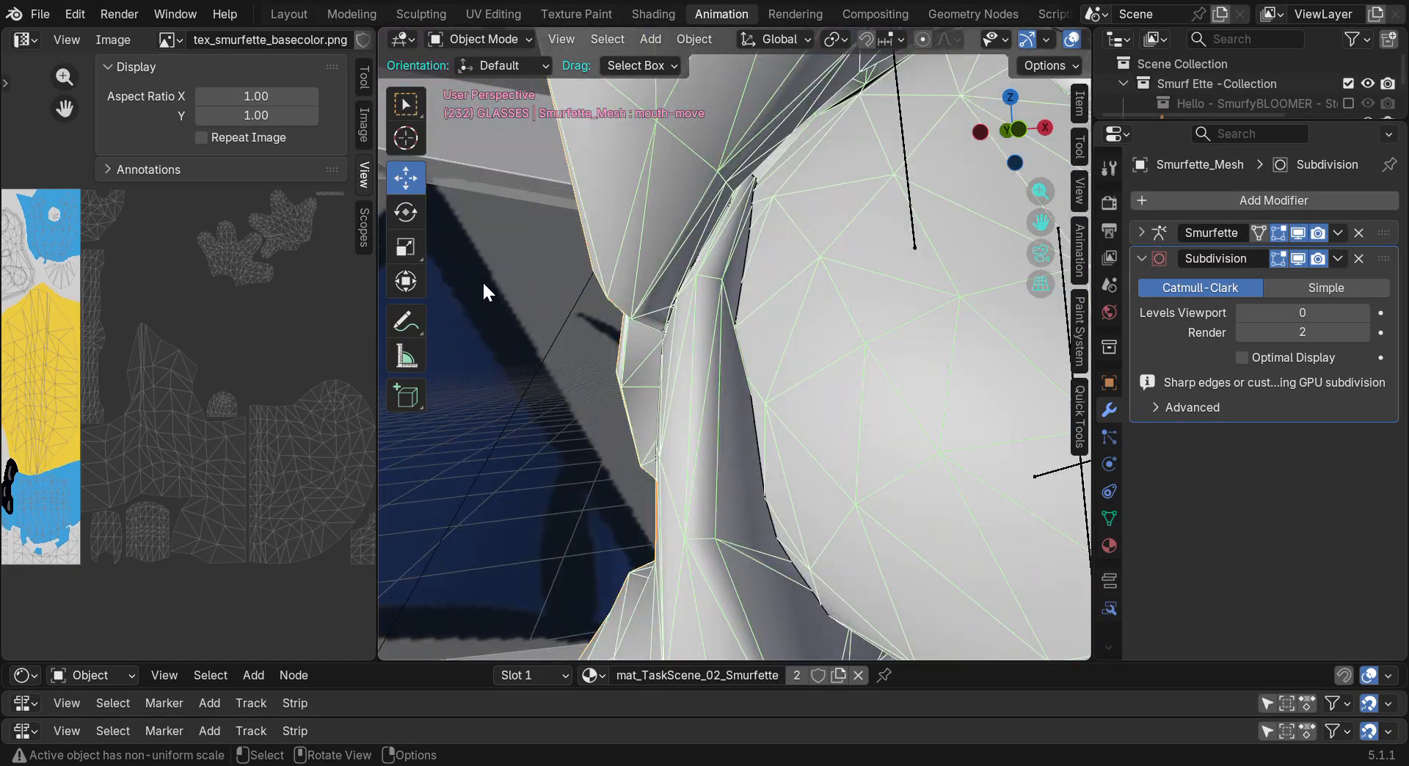
{"action": "scroll", "coordinate": [486, 279], "scroll_direction": "down", "scroll_amount": 5}
{"action": "mouse_move", "coordinate": [1036, 147]}
{"action": "left_mouse_down"}
{"action": "mouse_move", "coordinate": [1039, 165]}
{"action": "mouse_move", "coordinate": [1082, 178]}
{"action": "mouse_move", "coordinate": [976, 162]}
{"action": "mouse_move", "coordinate": [891, 170]}
{"action": "mouse_move", "coordinate": [877, 156]}
{"action": "mouse_move", "coordinate": [1183, 166]}
{"action": "mouse_move", "coordinate": [1033, 150]}
{"action": "mouse_move", "coordinate": [1022, 171]}
{"action": "left_mouse_up"}
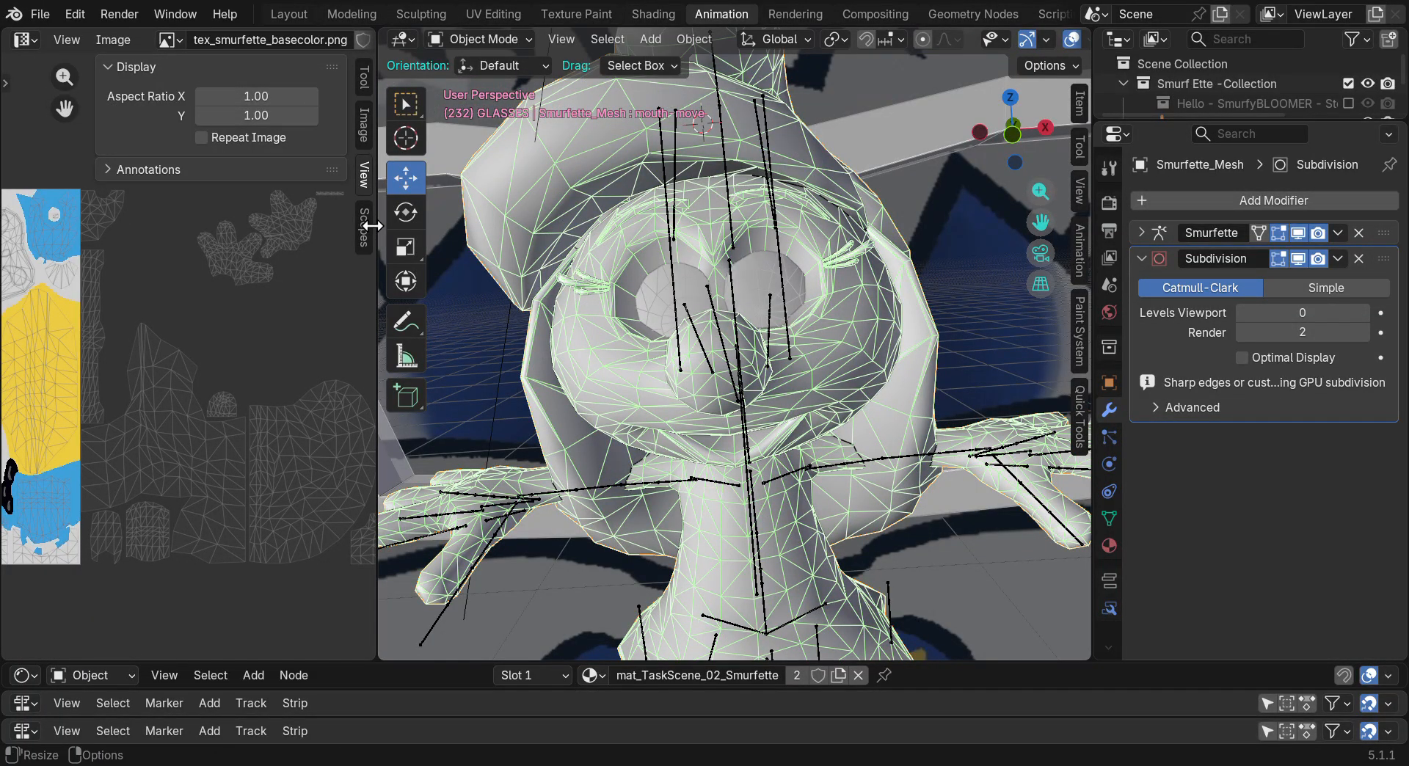
{"action": "left_click_drag", "start_coordinate": [373, 225], "coordinate": [187, 234]}
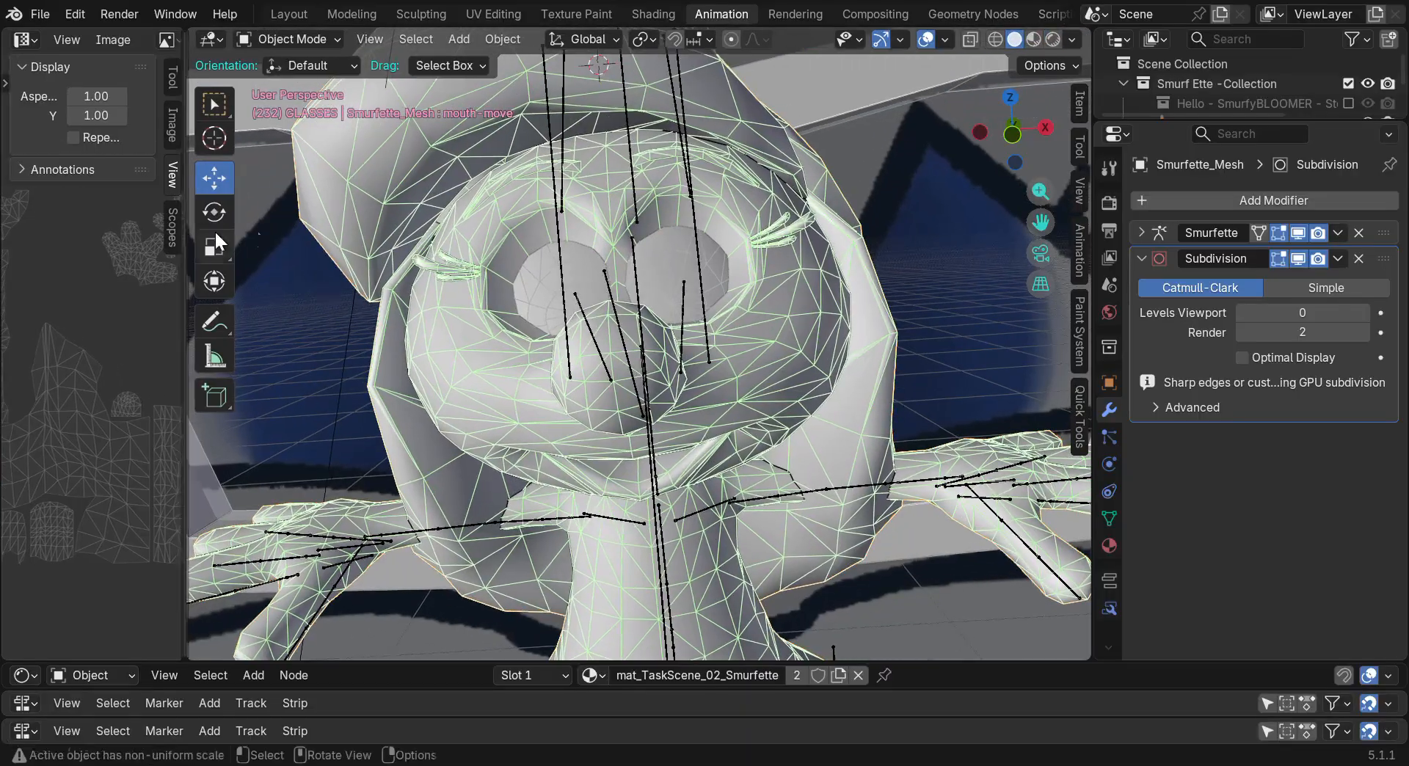
{"action": "mouse_move", "coordinate": [1012, 136]}
{"action": "left_mouse_down"}
{"action": "mouse_move", "coordinate": [1007, 167]}
{"action": "mouse_move", "coordinate": [1016, 151]}
{"action": "mouse_move", "coordinate": [997, 130]}
{"action": "left_mouse_up"}
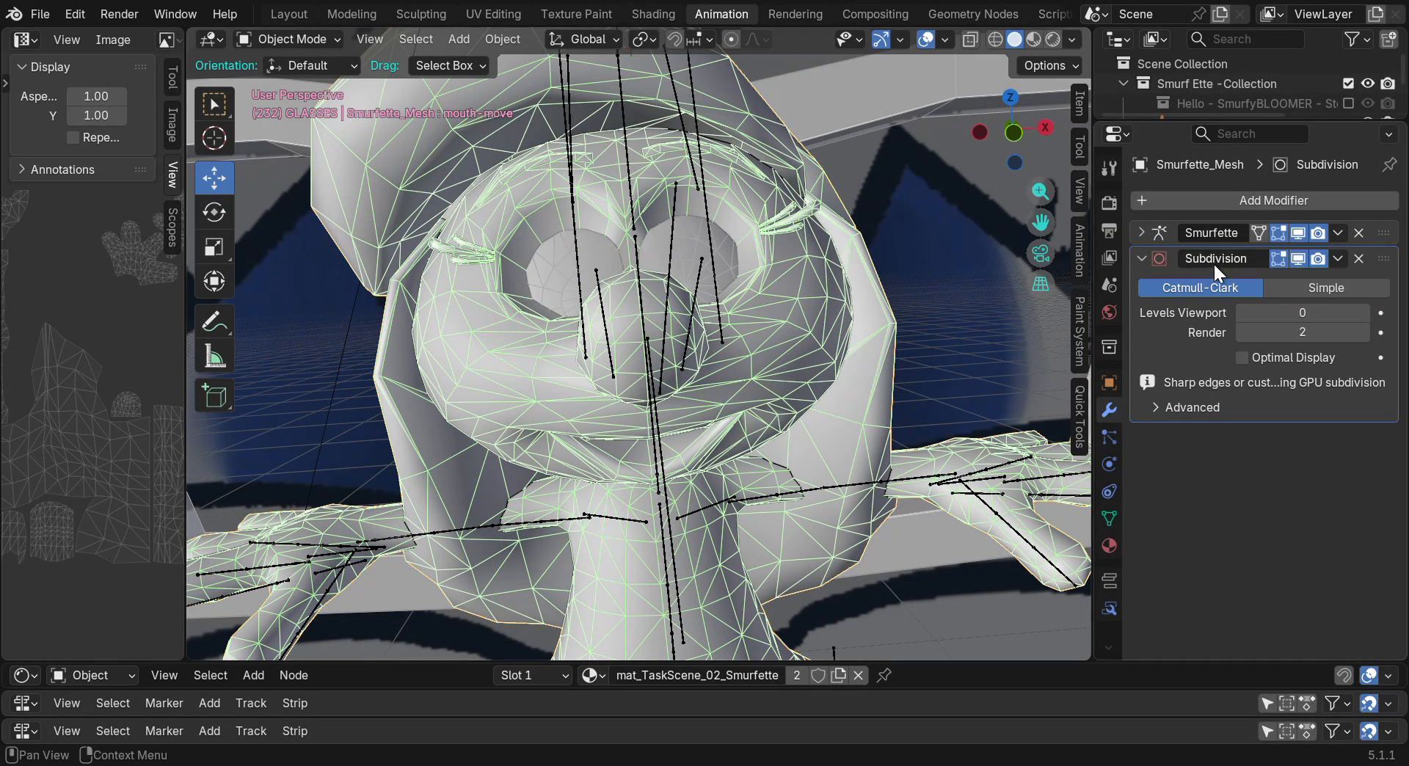
Switch the viewport shading to Rendered and view Smurfette's whole figure with the glasses frame
{"action": "left_click", "coordinate": [296, 40]}
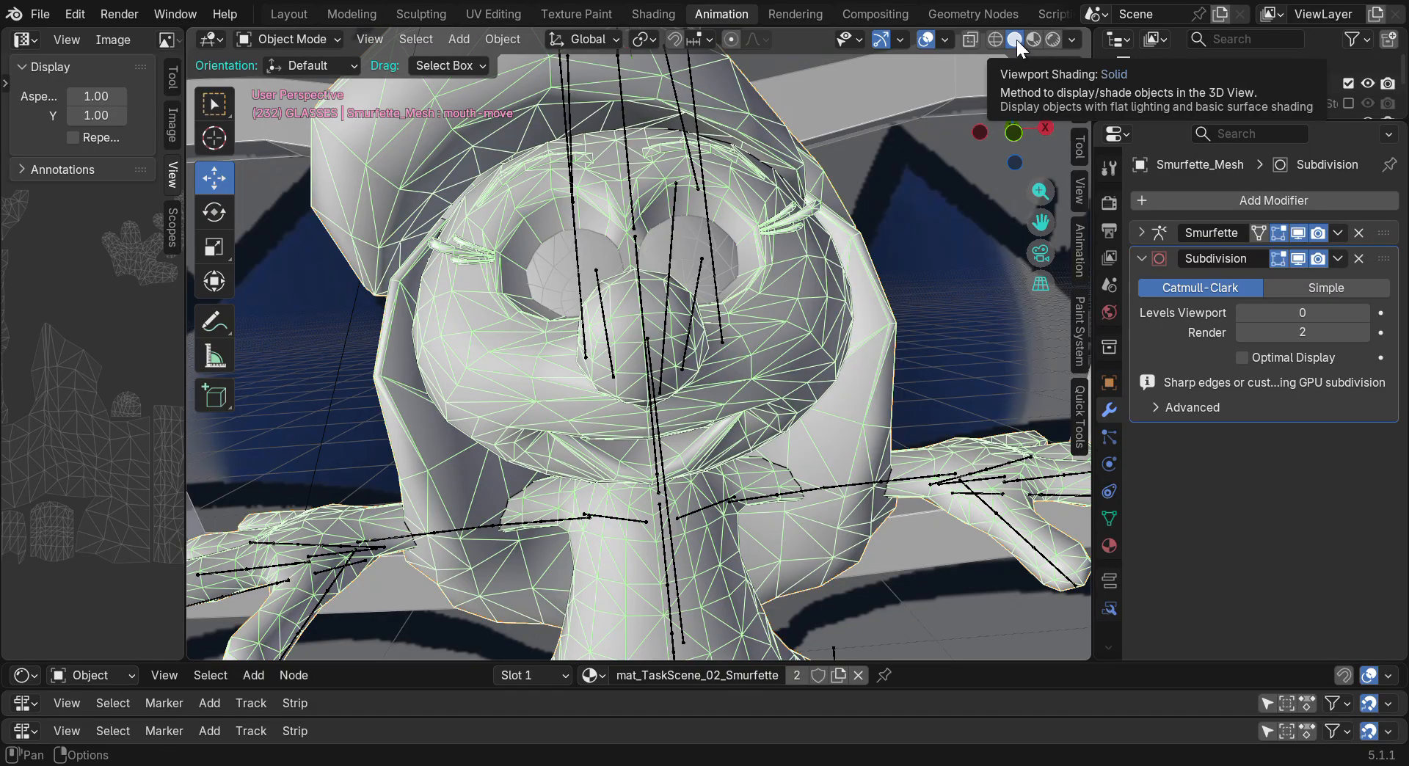
{"action": "left_click", "coordinate": [1051, 39]}
{"action": "left_click_drag", "start_coordinate": [1022, 125], "coordinate": [875, 133]}
{"action": "scroll", "coordinate": [739, 347], "scroll_direction": "down", "scroll_amount": 3}
{"action": "scroll", "coordinate": [739, 350], "scroll_direction": "down", "scroll_amount": 4}
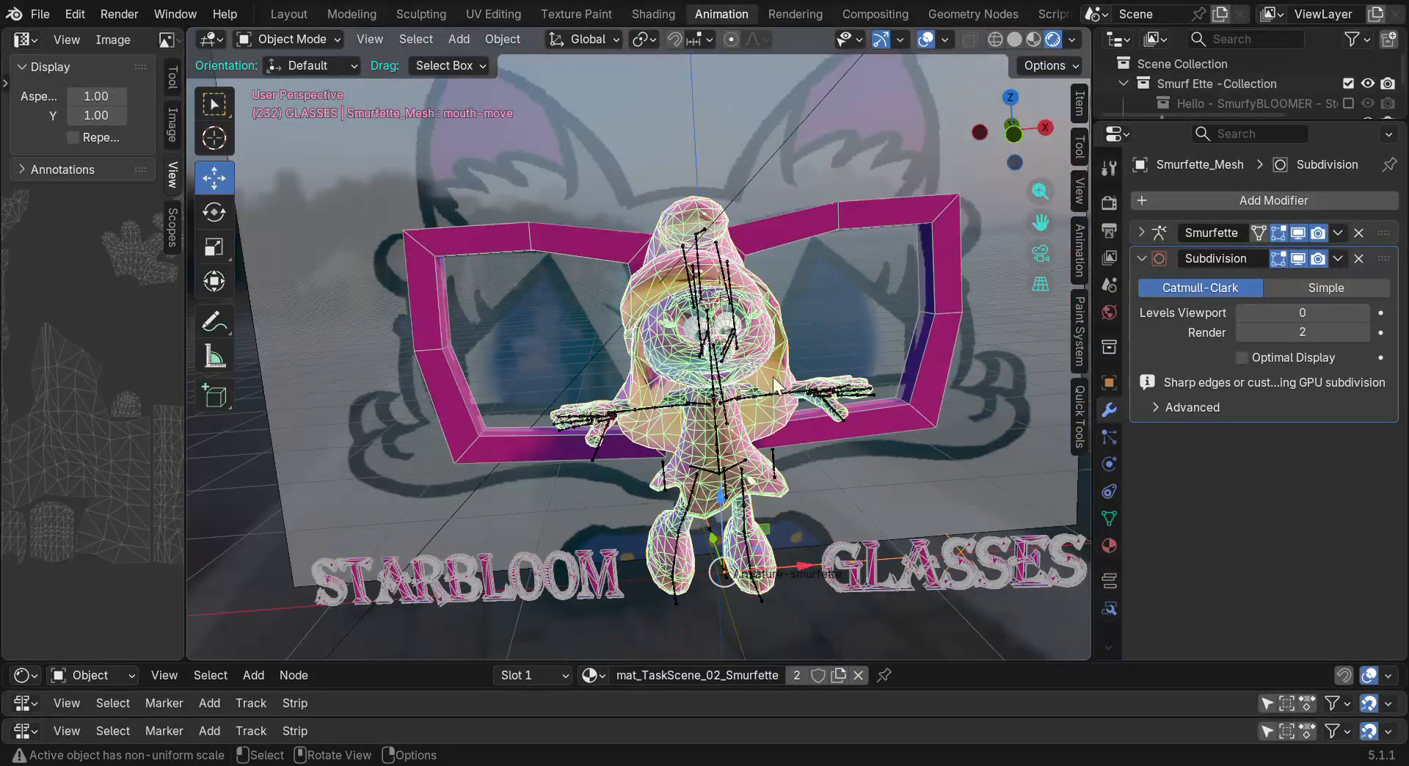
{"action": "scroll", "coordinate": [746, 522], "scroll_direction": "up", "scroll_amount": 4}
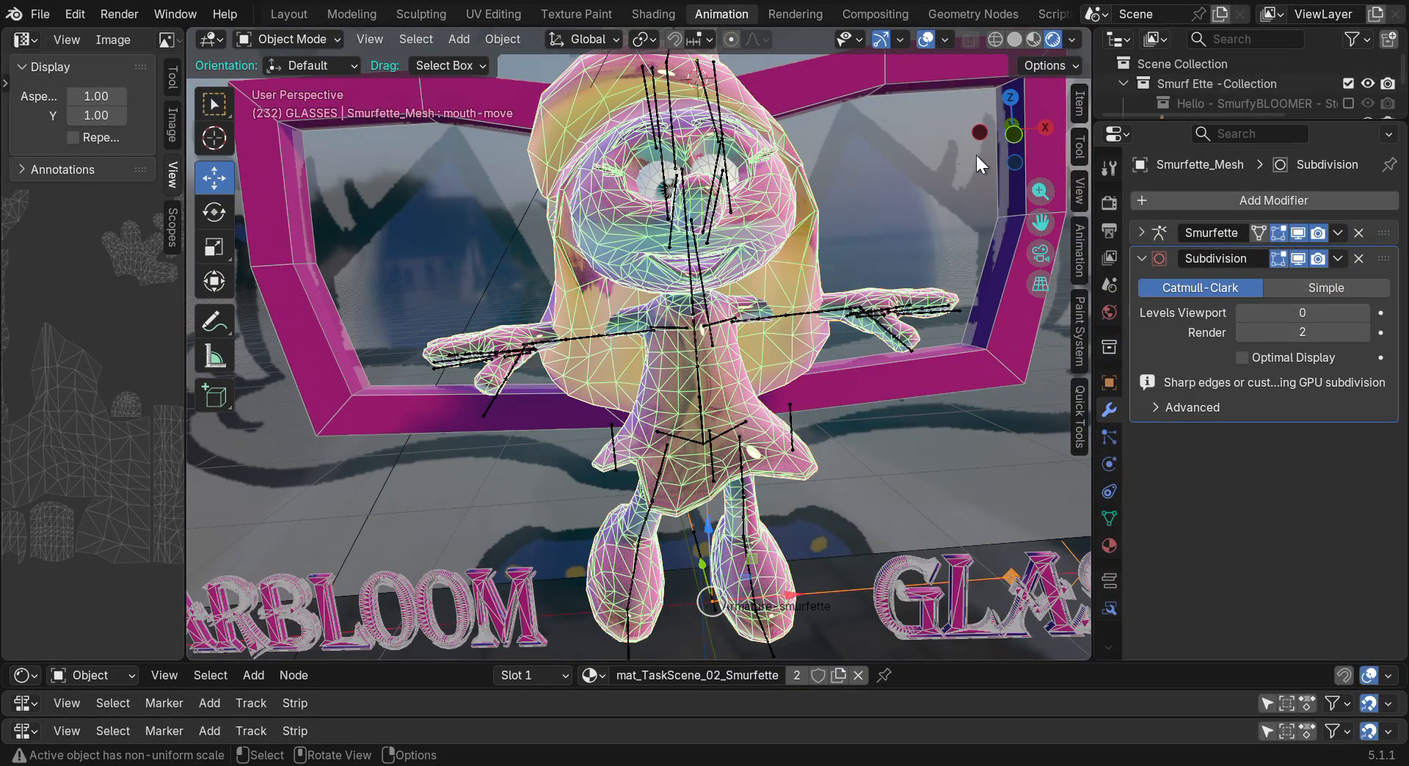
{"action": "left_click_drag", "start_coordinate": [1002, 135], "coordinate": [895, 203]}
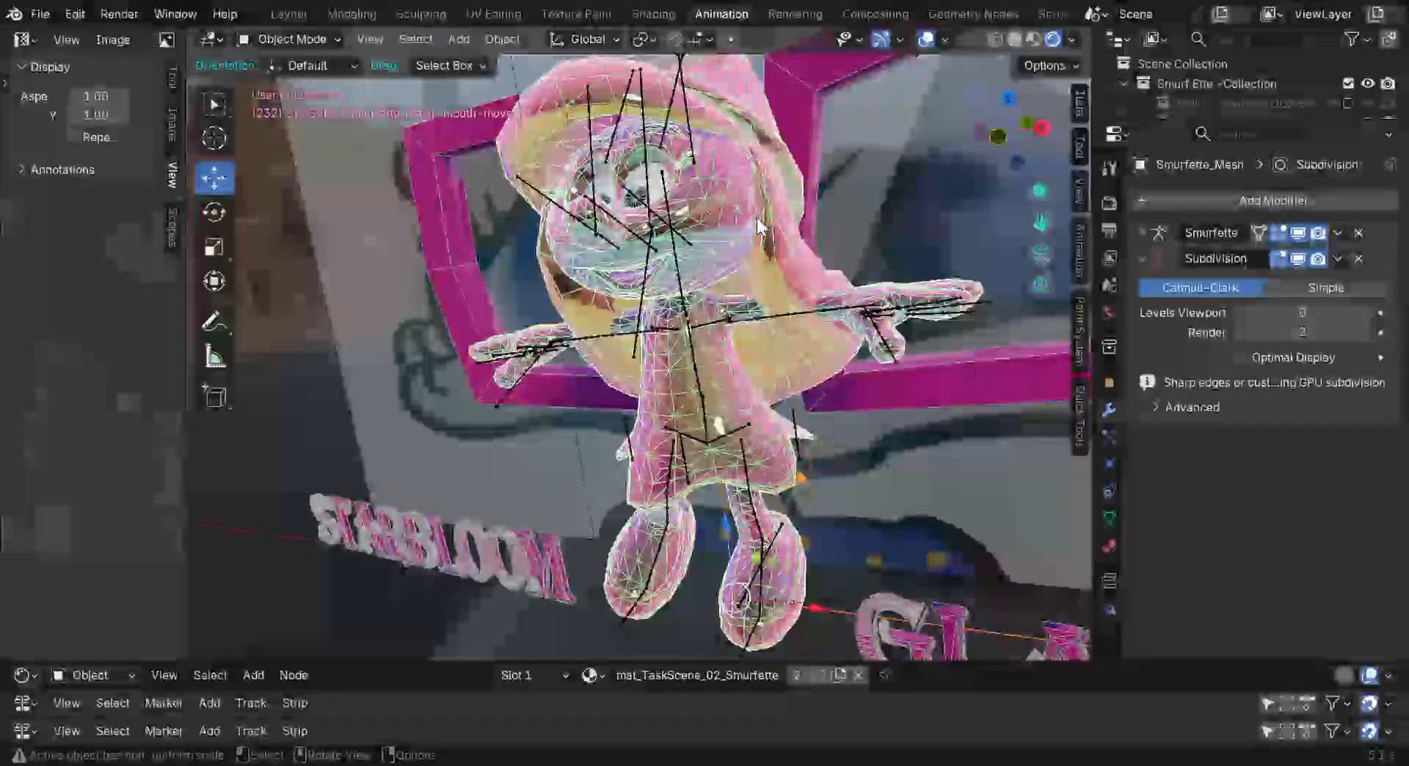
Try moving Smurfette's mesh about 0.31 m along the global X axis, separately from its armature, and undo the move
{"action": "left_click", "coordinate": [298, 40]}
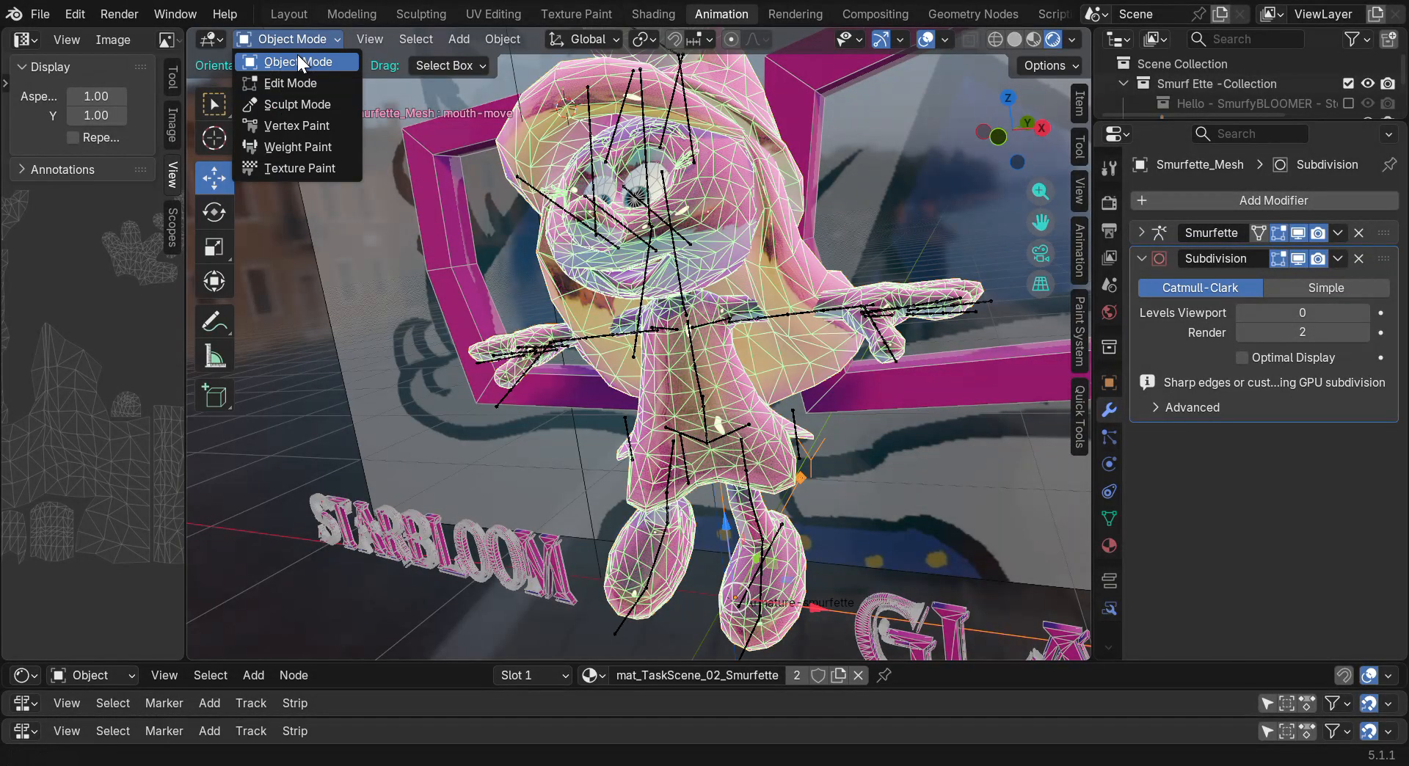
{"action": "mouse_move", "coordinate": [1012, 153]}
{"action": "left_mouse_down"}
{"action": "mouse_move", "coordinate": [1145, 139]}
{"action": "mouse_move", "coordinate": [987, 133]}
{"action": "mouse_move", "coordinate": [1004, 132]}
{"action": "left_mouse_up"}
{"action": "left_click_drag", "start_coordinate": [1040, 221], "coordinate": [1034, 143]}
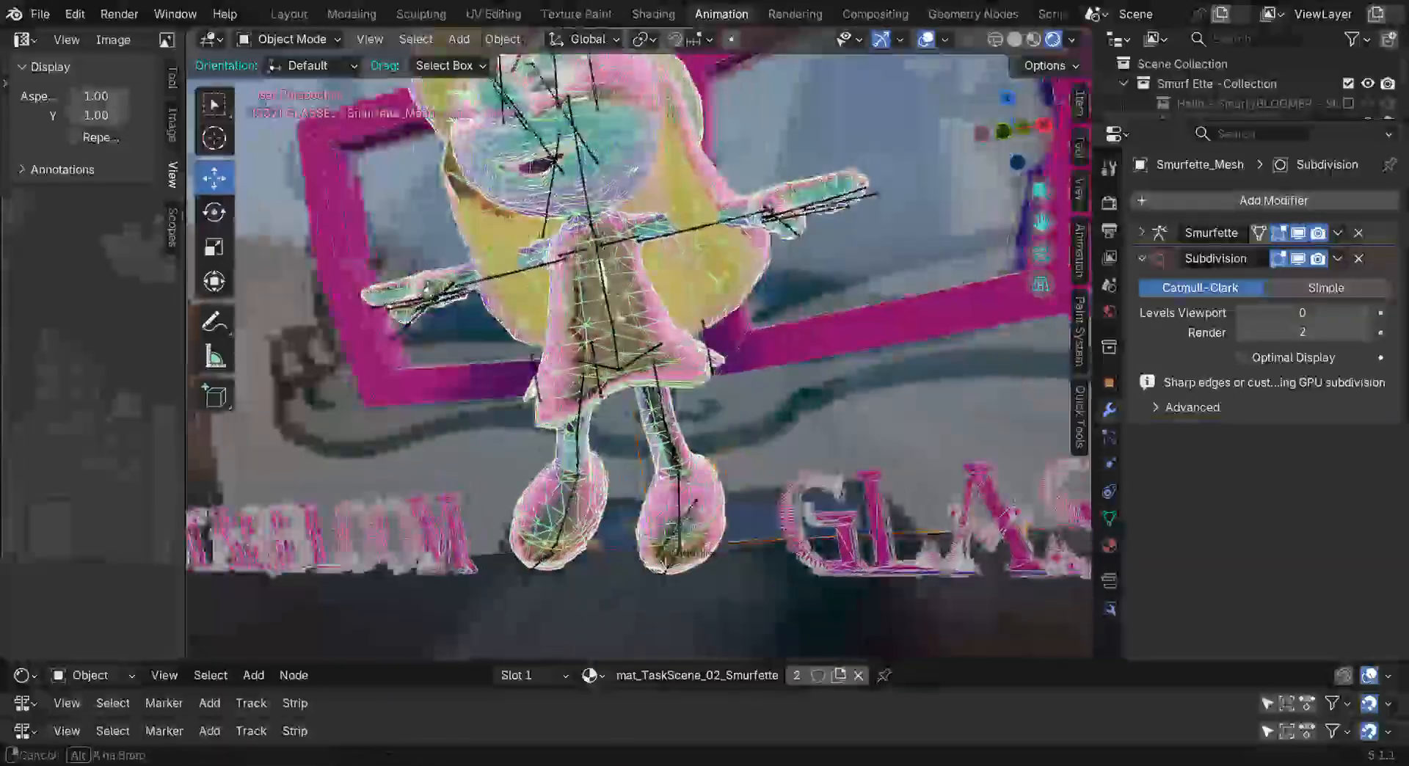
{"action": "key", "text": "g"}
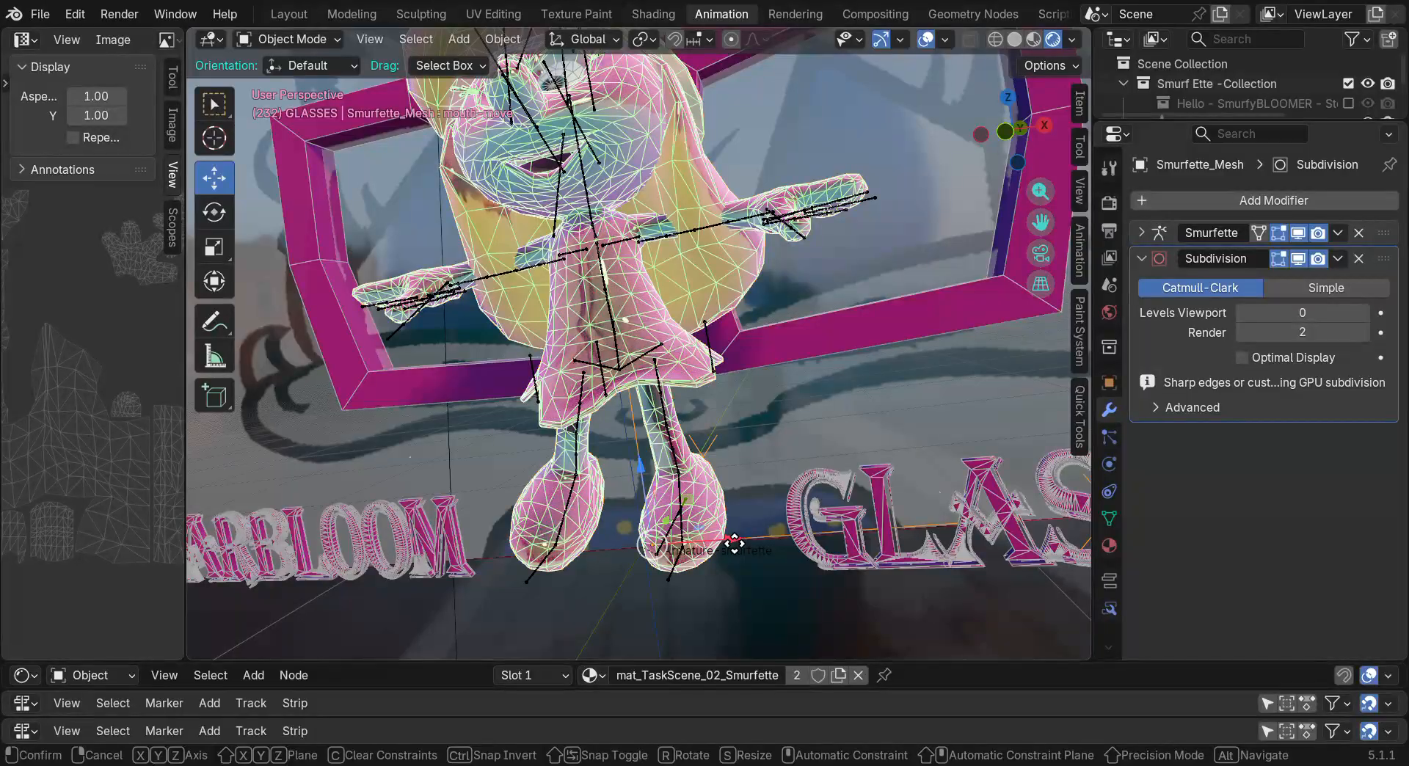
{"action": "key", "text": "x"}
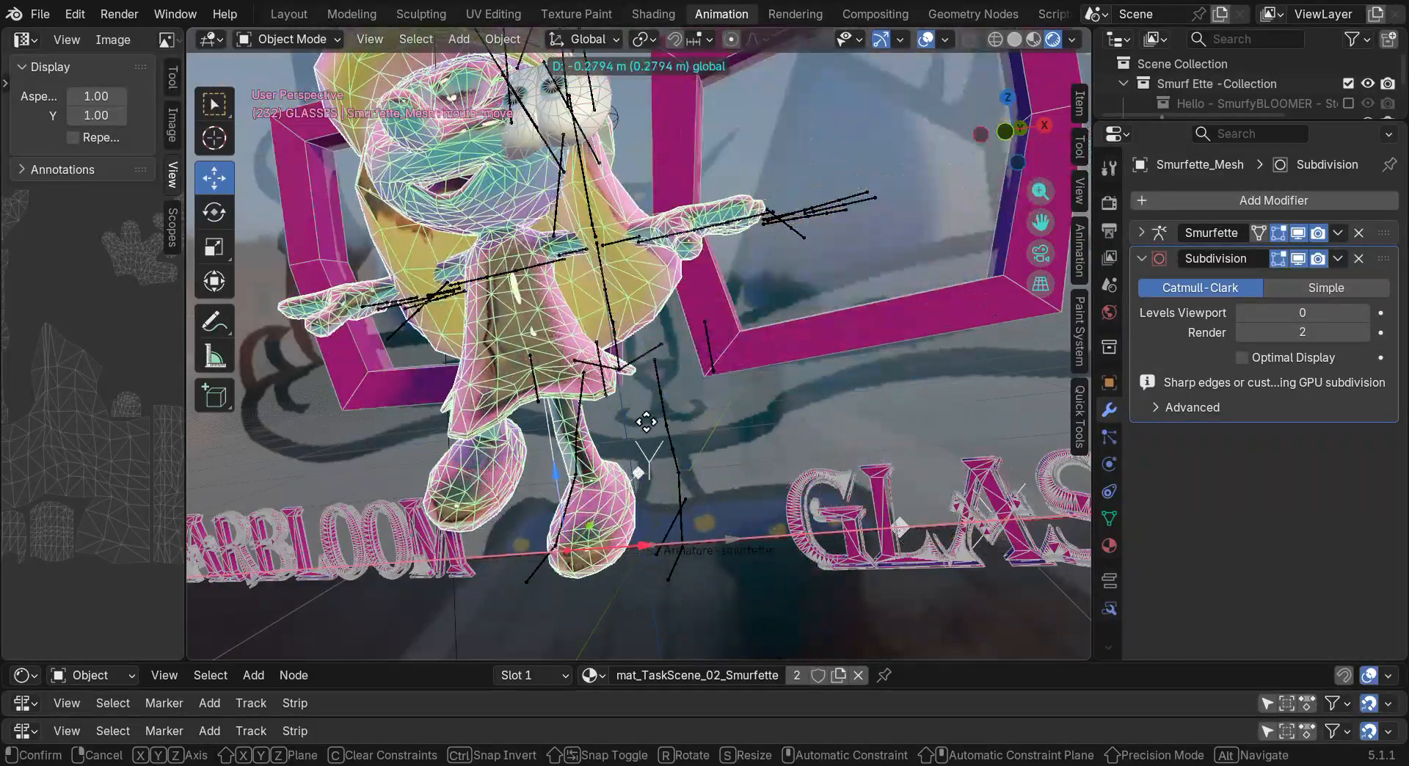
{"action": "left_click", "coordinate": [825, 449]}
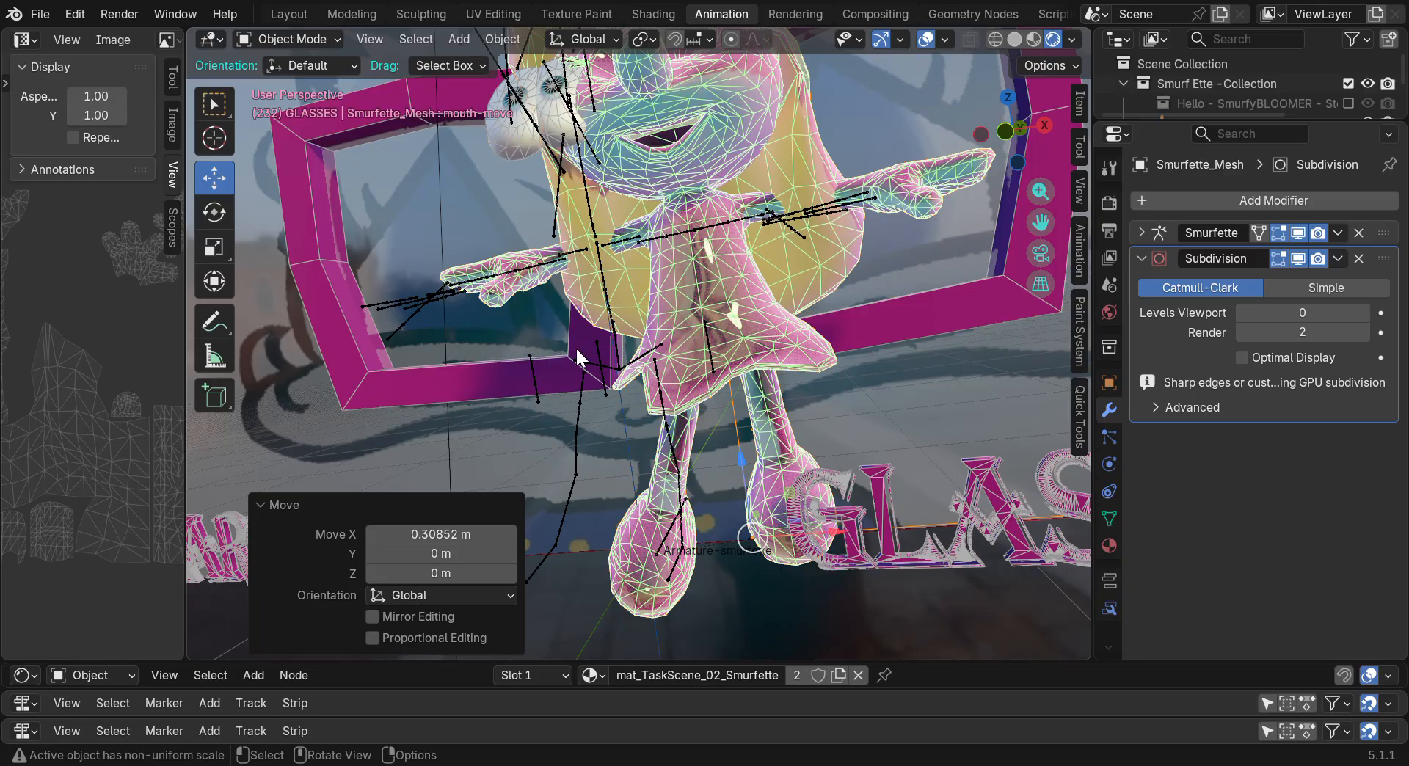
{"action": "key", "text": "ctrl+z"}
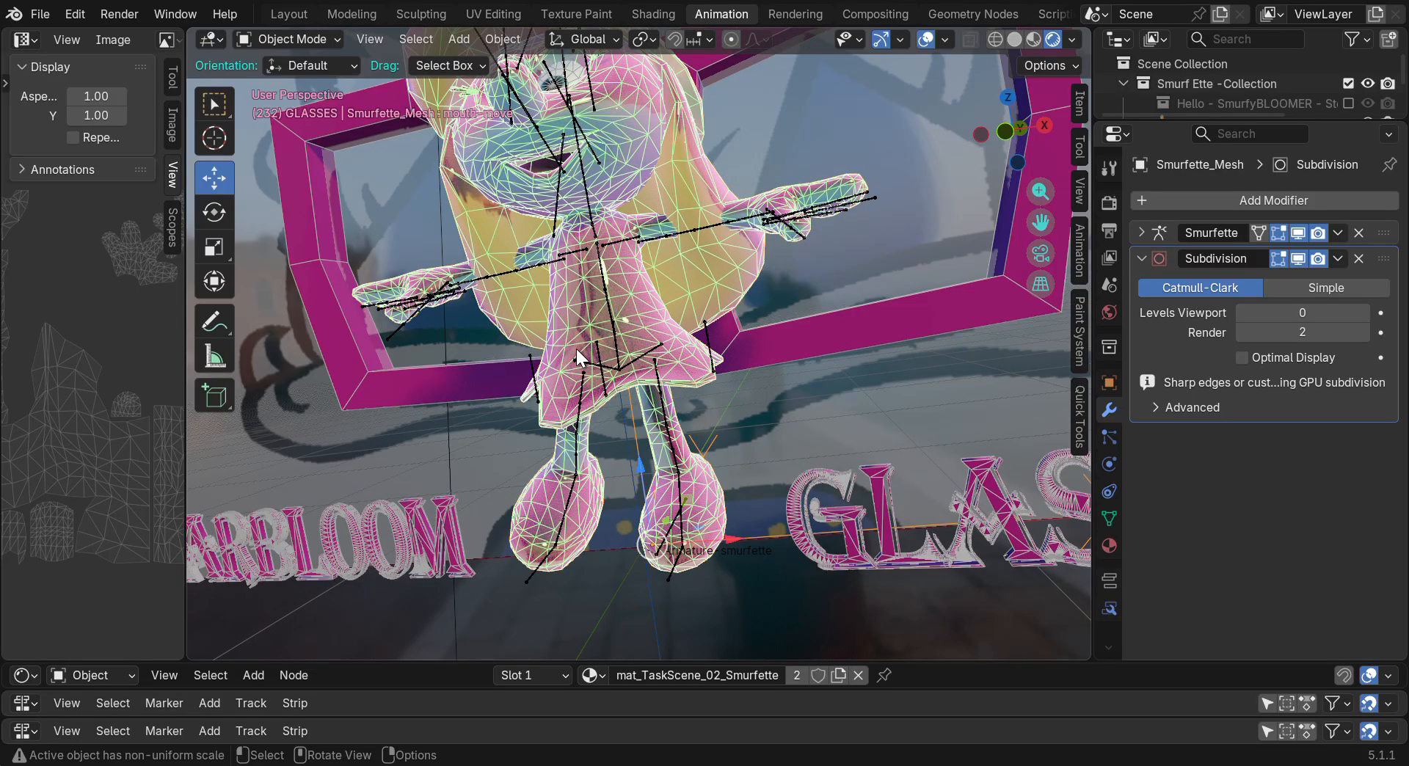
Select the "MOVE here" Smurfette empty and enlarge the Outliner to expose its hierarchy
{"action": "left_click", "coordinate": [661, 598]}
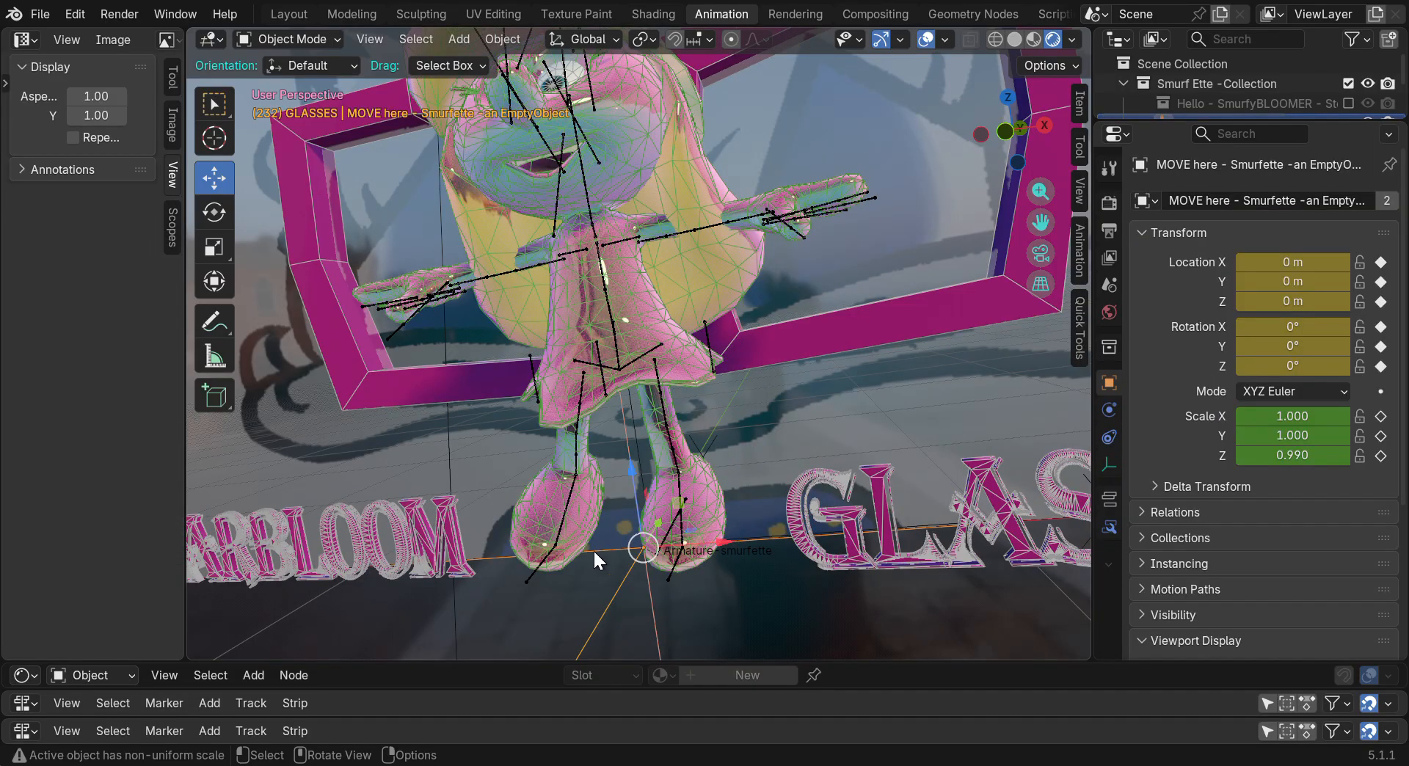
{"action": "left_click", "coordinate": [615, 549]}
{"action": "left_click", "coordinate": [615, 601]}
{"action": "left_click_drag", "start_coordinate": [1192, 119], "coordinate": [1197, 375]}
{"action": "mouse_move", "coordinate": [990, 151]}
{"action": "left_mouse_down"}
{"action": "mouse_move", "coordinate": [997, 176]}
{"action": "mouse_move", "coordinate": [1001, 152]}
{"action": "left_mouse_up"}
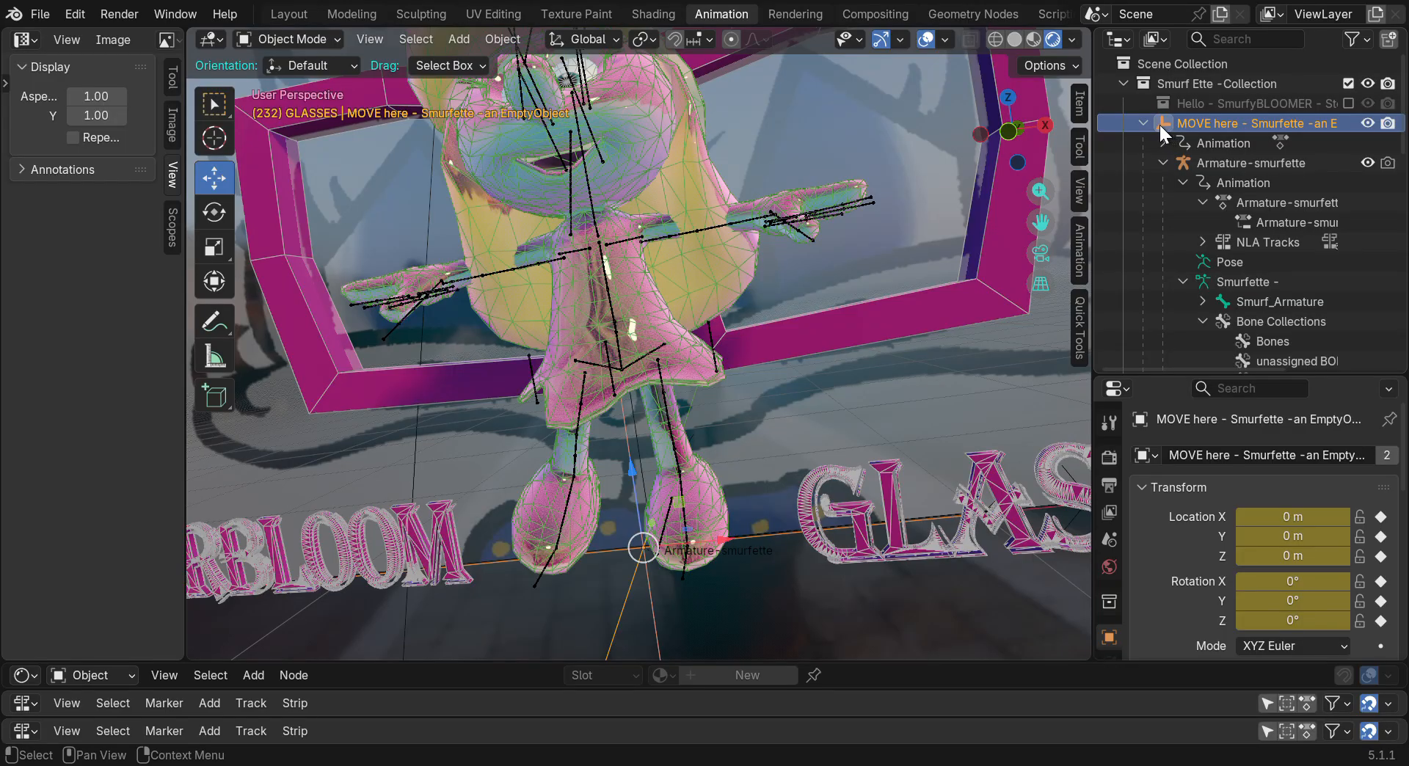
Move the "MOVE here" Smurfette empty about 0.033 m along the X axis
{"action": "mouse_move", "coordinate": [1018, 140]}
{"action": "left_mouse_down"}
{"action": "mouse_move", "coordinate": [1101, 133]}
{"action": "mouse_move", "coordinate": [1015, 127]}
{"action": "left_mouse_up"}
{"action": "left_click_drag", "start_coordinate": [1040, 222], "coordinate": [1096, 203]}
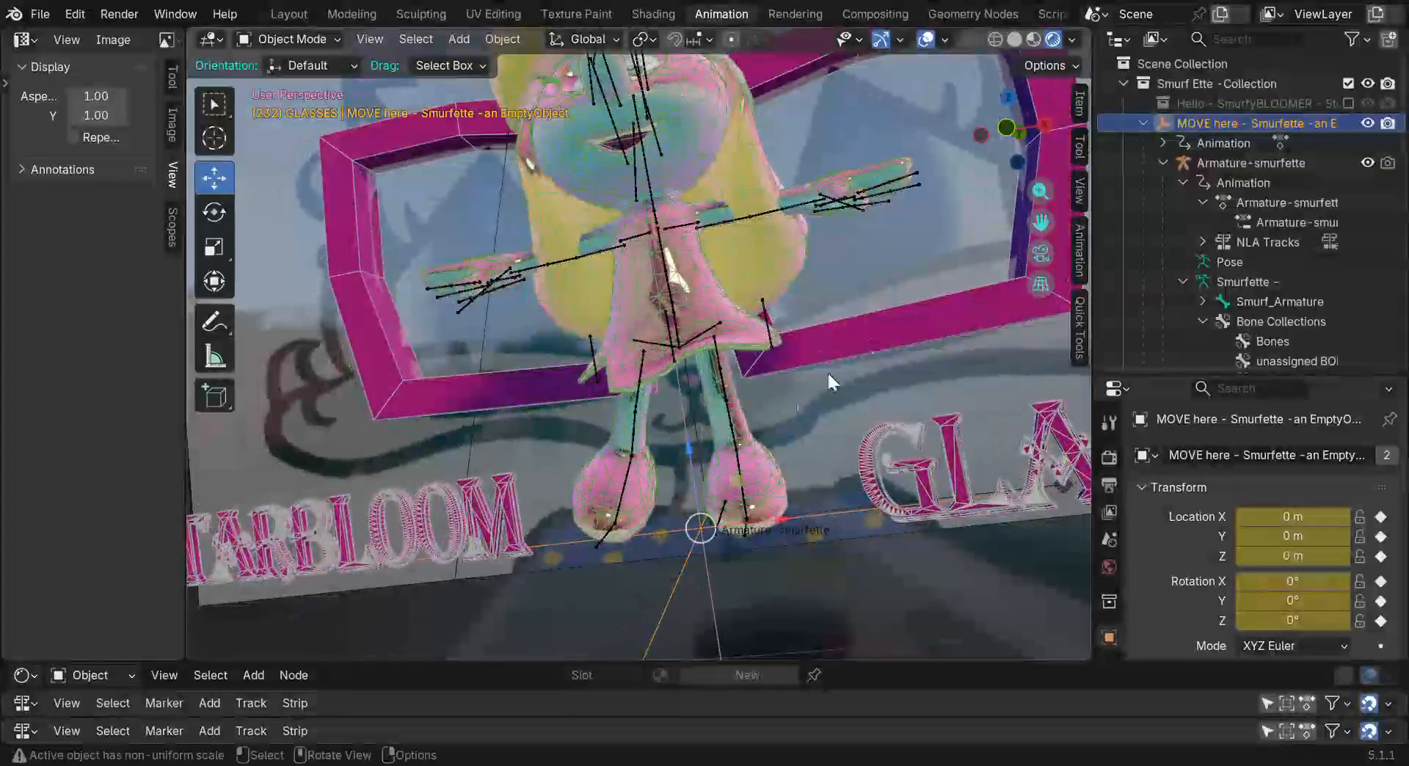
{"action": "mouse_move", "coordinate": [784, 517]}
{"action": "left_mouse_down"}
{"action": "mouse_move", "coordinate": [565, 494]}
{"action": "mouse_move", "coordinate": [734, 477]}
{"action": "mouse_move", "coordinate": [332, 481]}
{"action": "mouse_move", "coordinate": [788, 514]}
{"action": "left_mouse_up"}
{"action": "scroll", "coordinate": [729, 399], "scroll_direction": "up", "scroll_amount": 3}
{"action": "scroll", "coordinate": [725, 395], "scroll_direction": "down", "scroll_amount": 1}
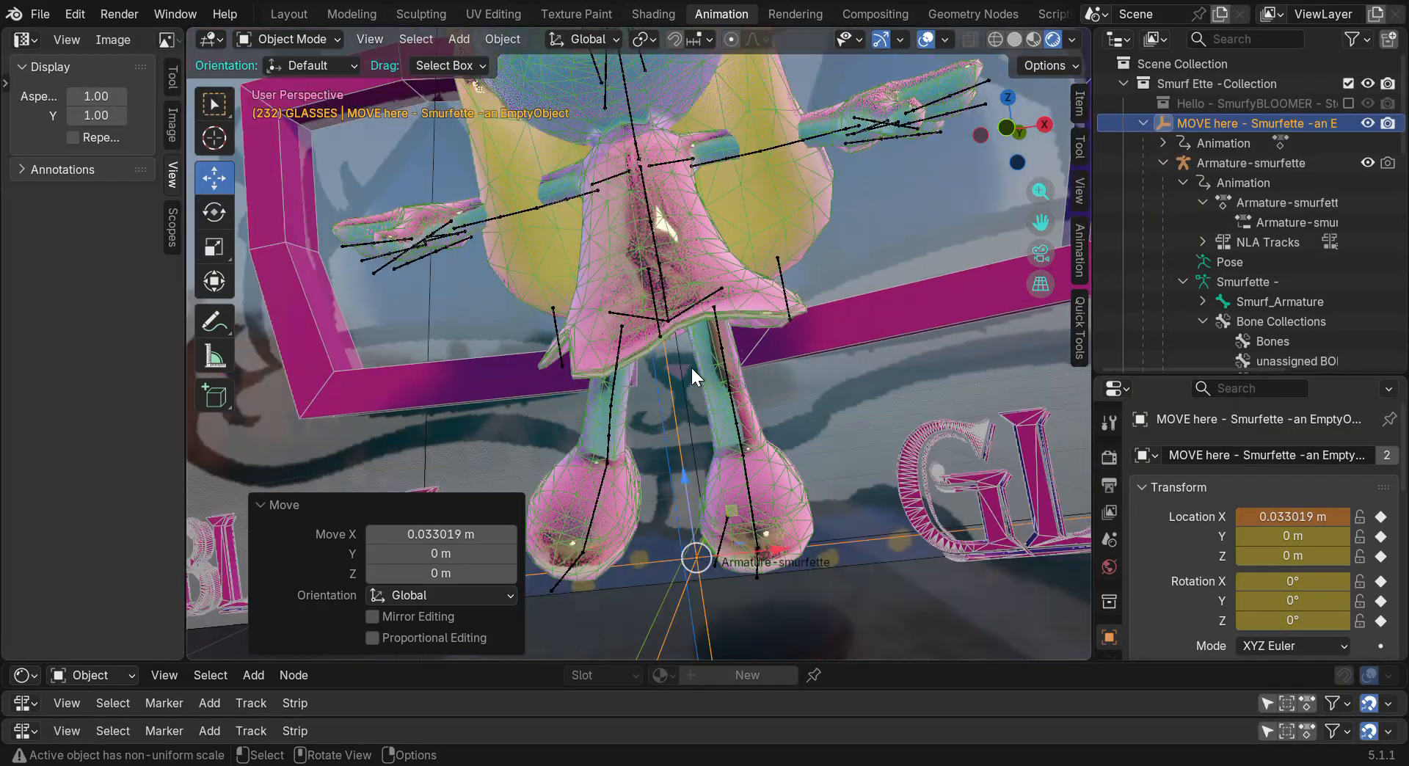
Select Smurfette's armature, try moving it about -0.027 m along the X axis, and undo the last change
{"action": "left_click", "coordinate": [669, 314]}
{"action": "scroll", "coordinate": [704, 367], "scroll_direction": "down", "scroll_amount": 3}
{"action": "left_click_drag", "start_coordinate": [805, 481], "coordinate": [792, 408]}
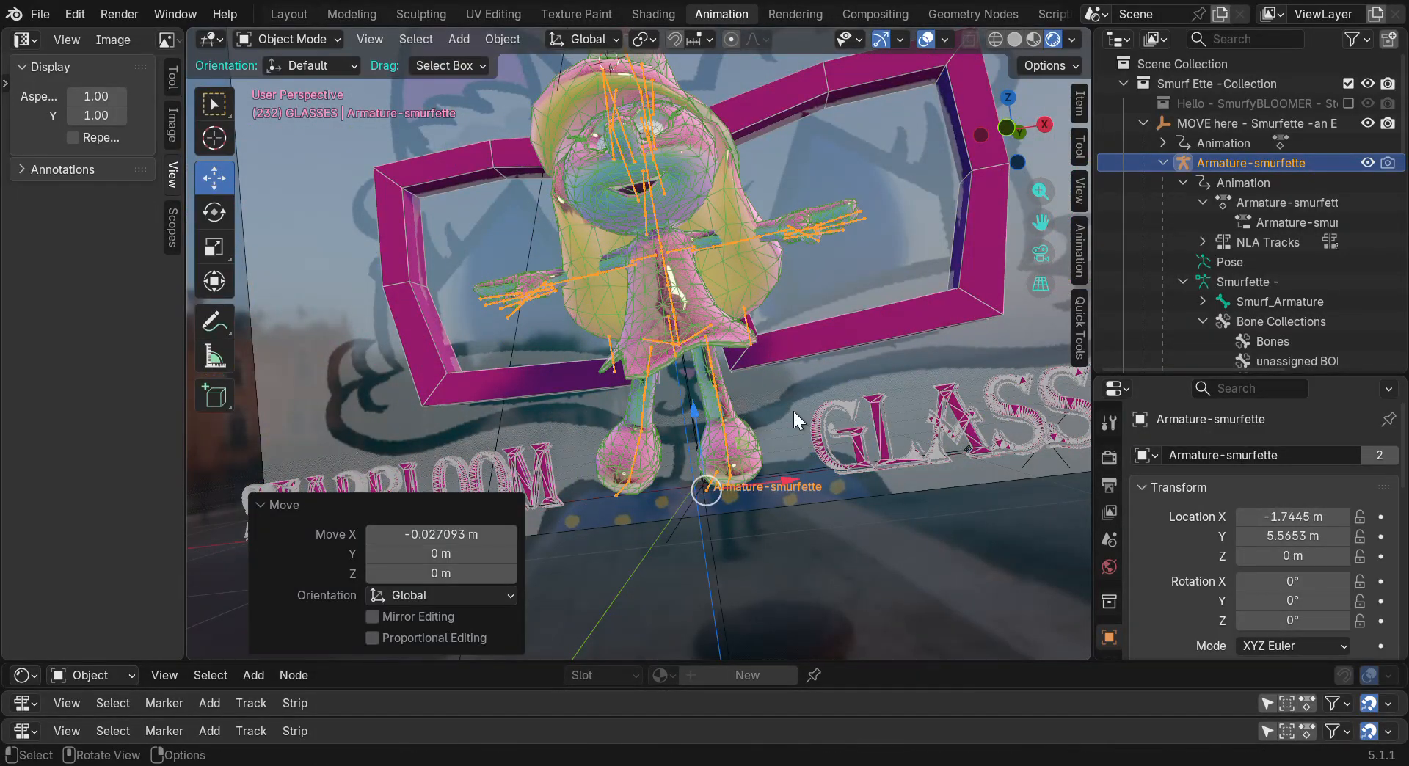
{"action": "left_click", "coordinate": [711, 527]}
{"action": "left_click_drag", "start_coordinate": [1019, 134], "coordinate": [1018, 131]}
{"action": "key", "text": "ctrl+z"}
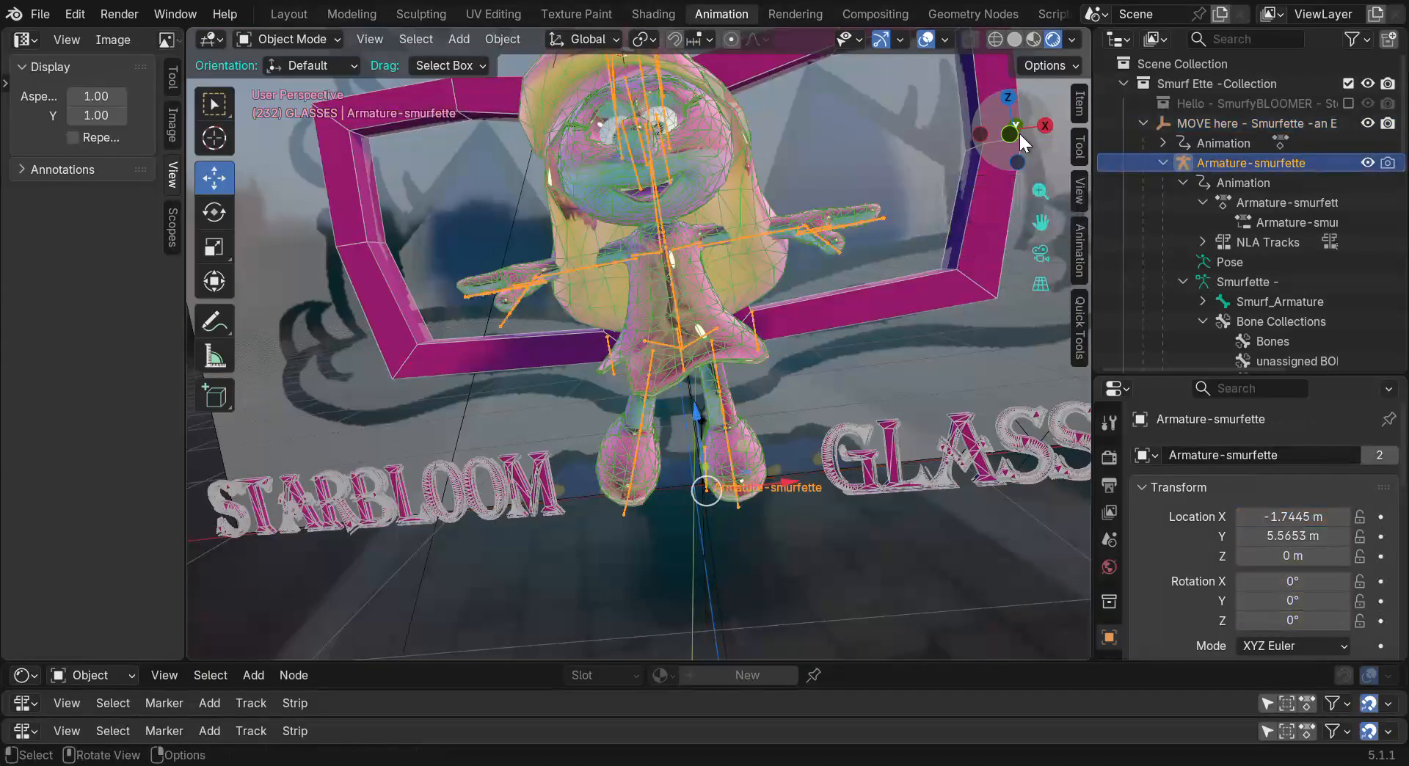
Move Smurfette's armature about -2.11 m along the X axis, away from its "MOVE here" empty, and select that empty
{"action": "left_click", "coordinate": [706, 535]}
{"action": "left_click_drag", "start_coordinate": [1011, 132], "coordinate": [758, 141]}
{"action": "left_click_drag", "start_coordinate": [1040, 192], "coordinate": [1089, 277]}
{"action": "scroll", "coordinate": [763, 545], "scroll_direction": "up", "scroll_amount": 5}
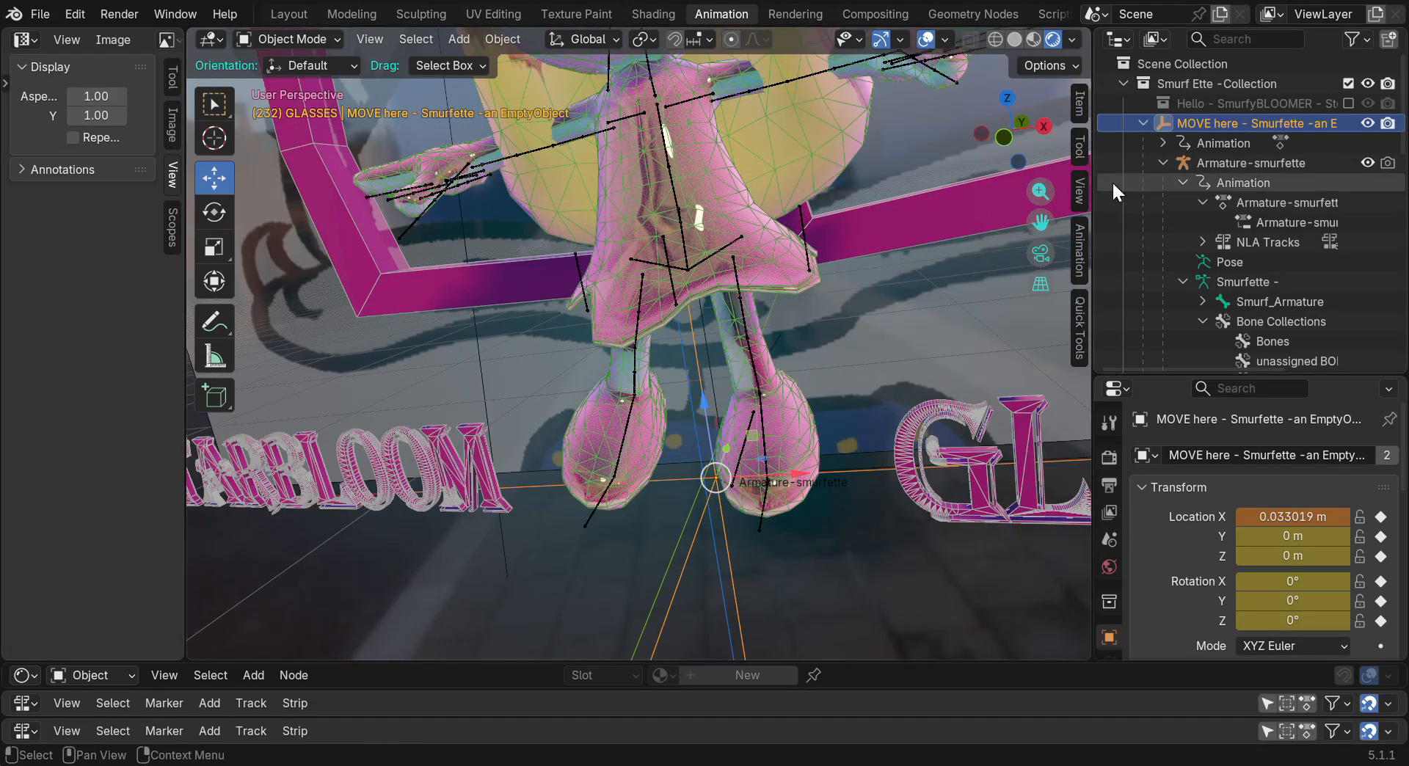
{"action": "left_click_drag", "start_coordinate": [1020, 116], "coordinate": [1029, 113]}
{"action": "left_click", "coordinate": [760, 398]}
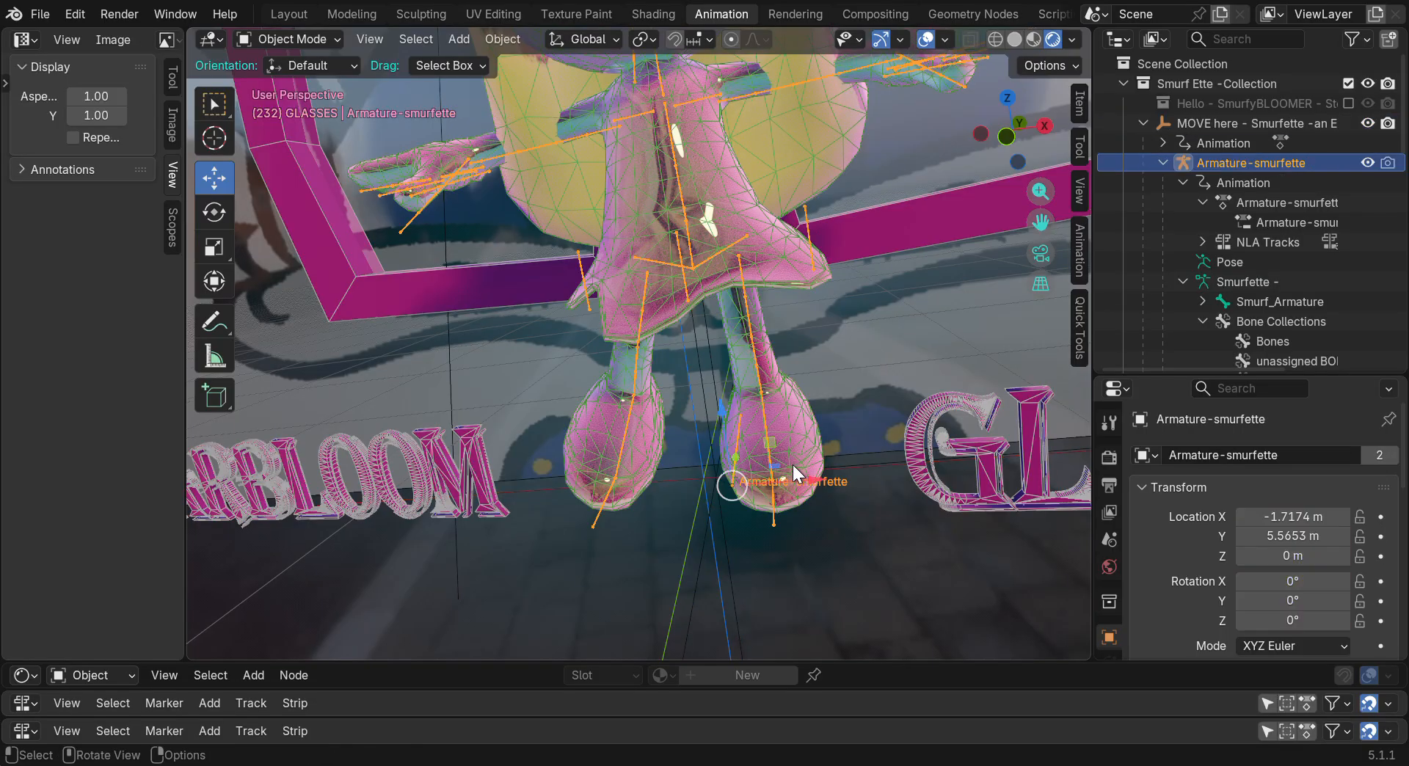
{"action": "left_click_drag", "start_coordinate": [816, 473], "coordinate": [201, 448]}
{"action": "scroll", "coordinate": [619, 517], "scroll_direction": "down", "scroll_amount": 5}
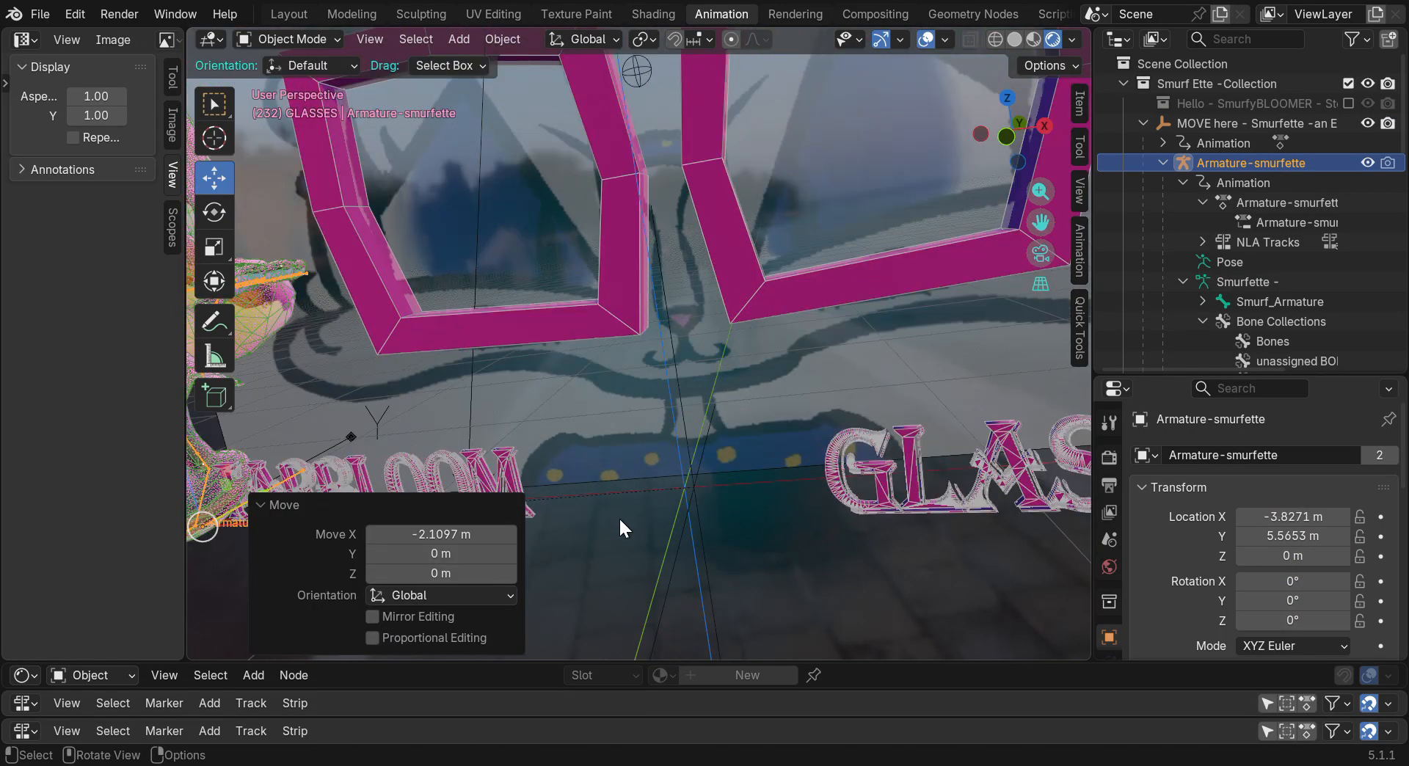
{"action": "left_click", "coordinate": [665, 541]}
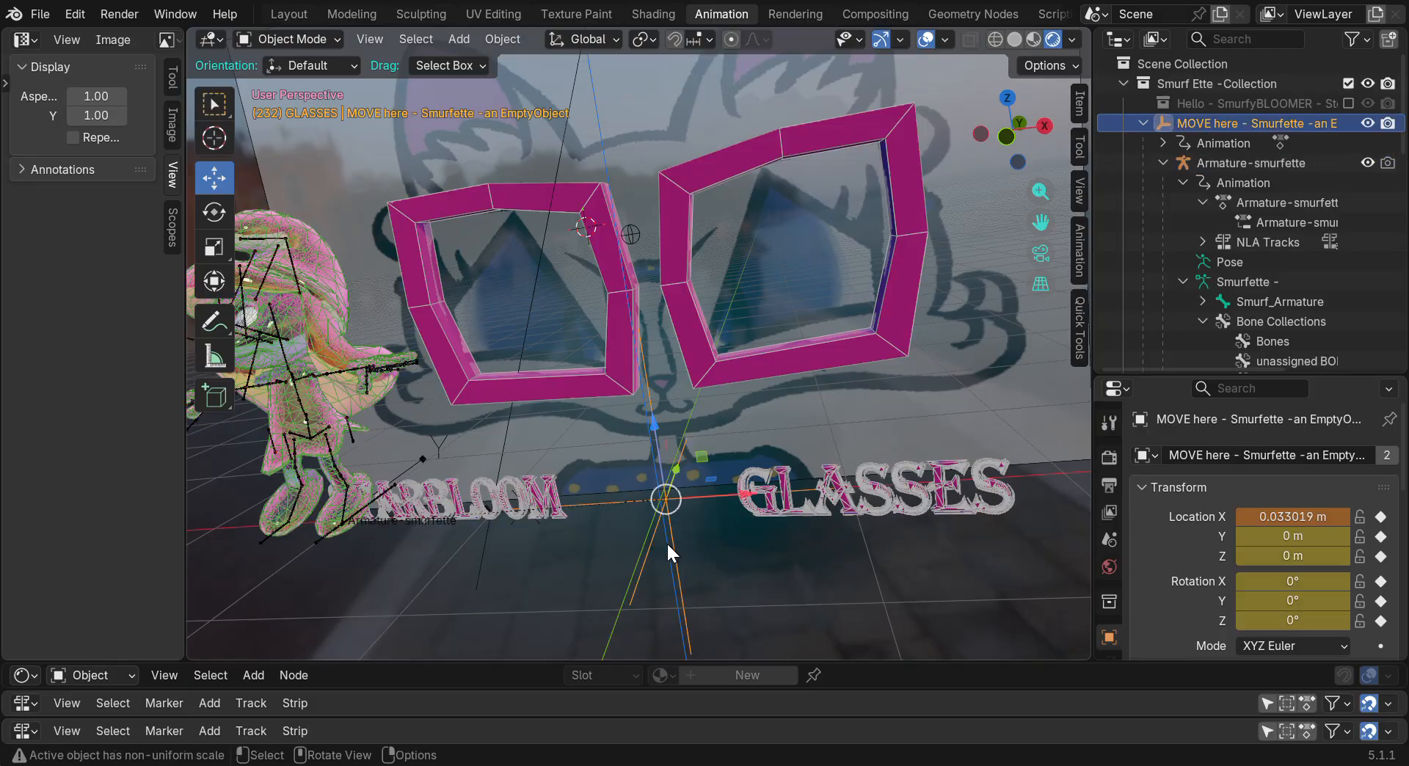
Move the "MOVE here" Smurfette empty, along with its rigged character, about 0.994 m along the X axis and widen the 3D viewport
{"action": "left_click_drag", "start_coordinate": [710, 512], "coordinate": [917, 441]}
{"action": "left_click_drag", "start_coordinate": [1004, 129], "coordinate": [988, 423]}
{"action": "left_click_drag", "start_coordinate": [1092, 382], "coordinate": [1132, 350]}
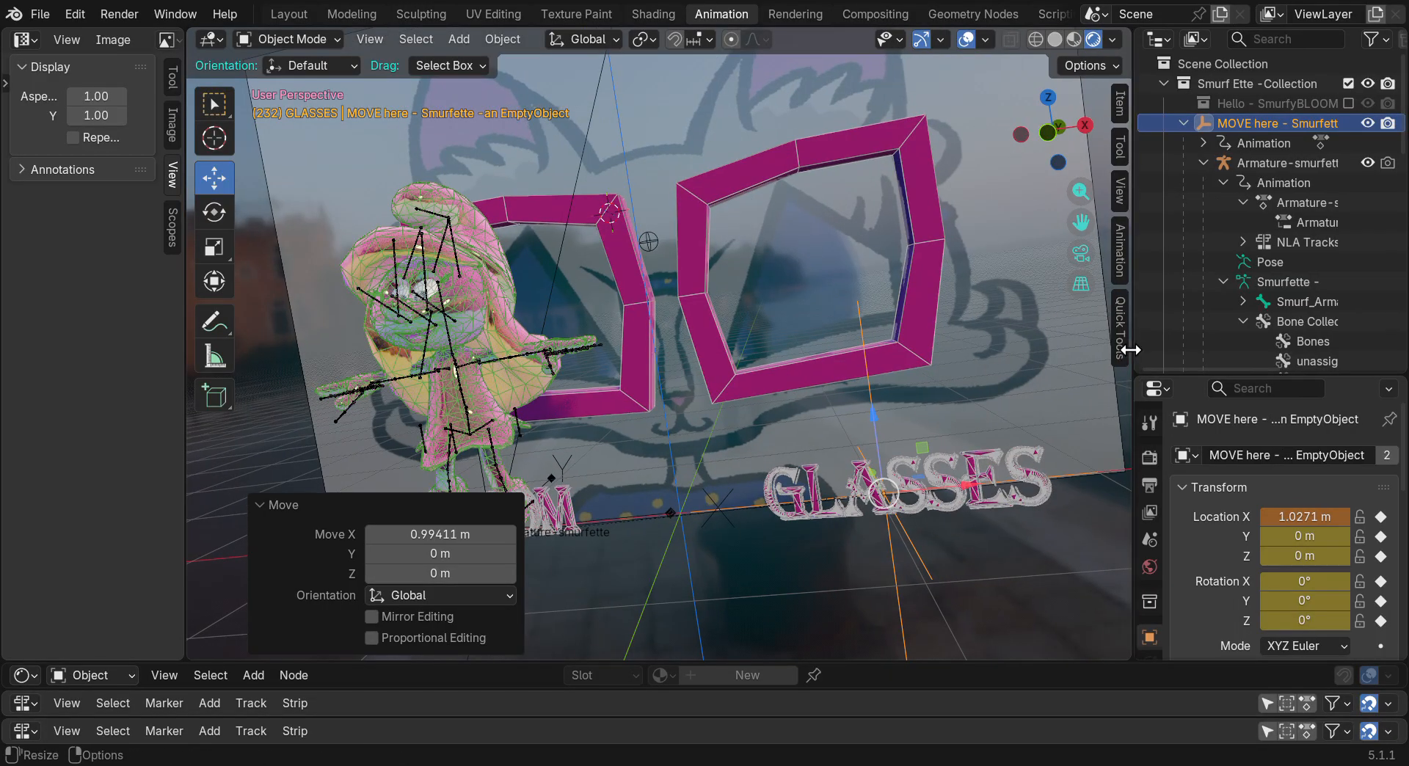
Enable Affect Only Parents and move the "MOVE here" empty alone about -2.15 m along the X axis to Smurfette's feet
{"action": "left_click", "coordinate": [1085, 65]}
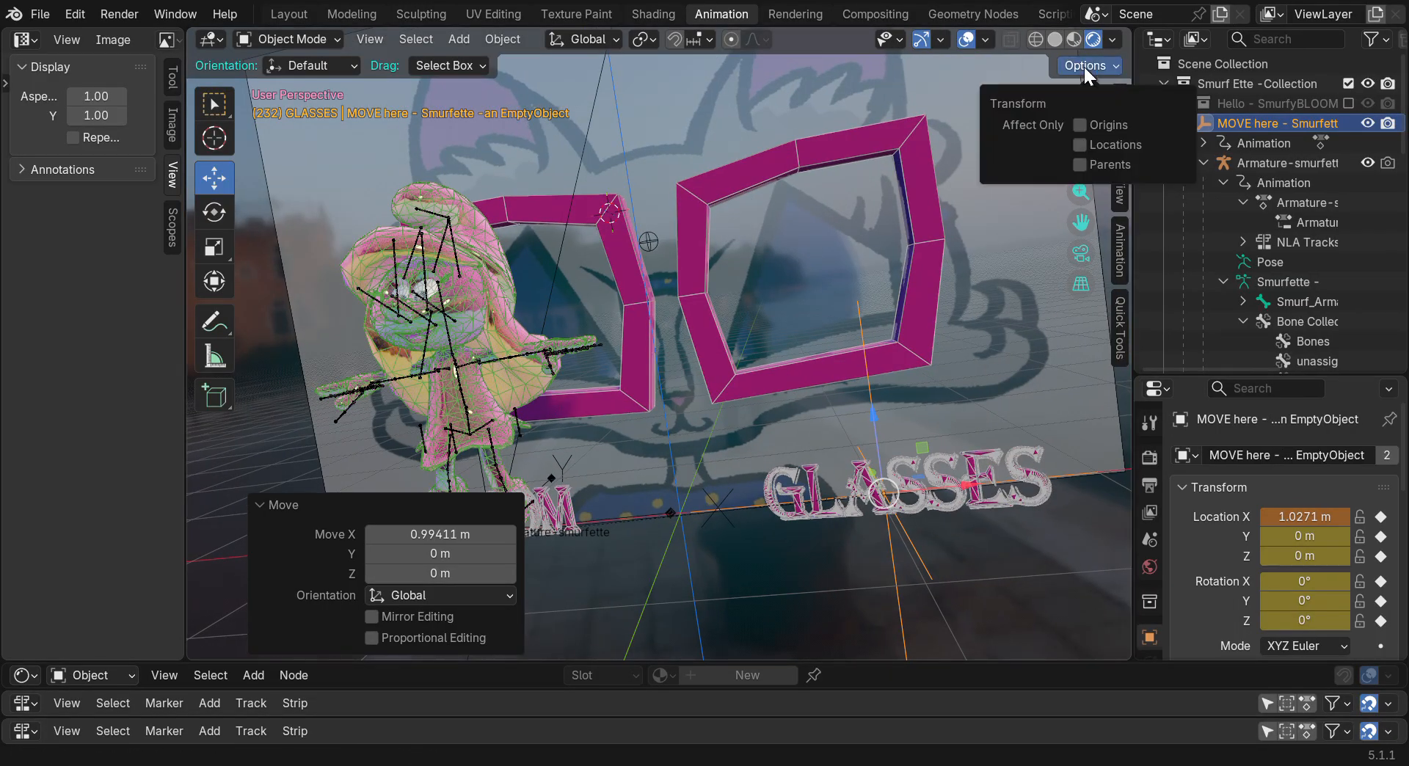
{"action": "left_click", "coordinate": [1080, 165]}
{"action": "left_click_drag", "start_coordinate": [967, 486], "coordinate": [558, 473]}
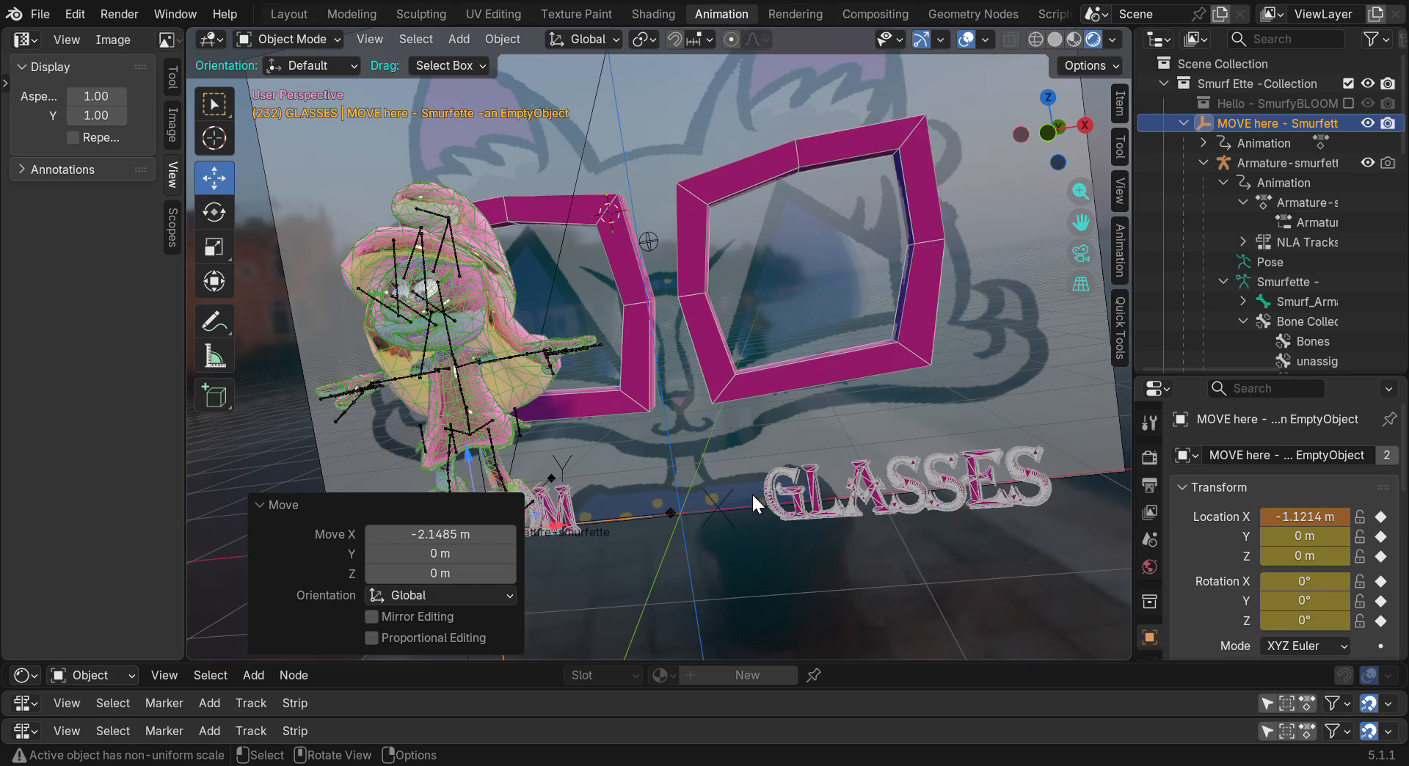
{"action": "left_click", "coordinate": [725, 548]}
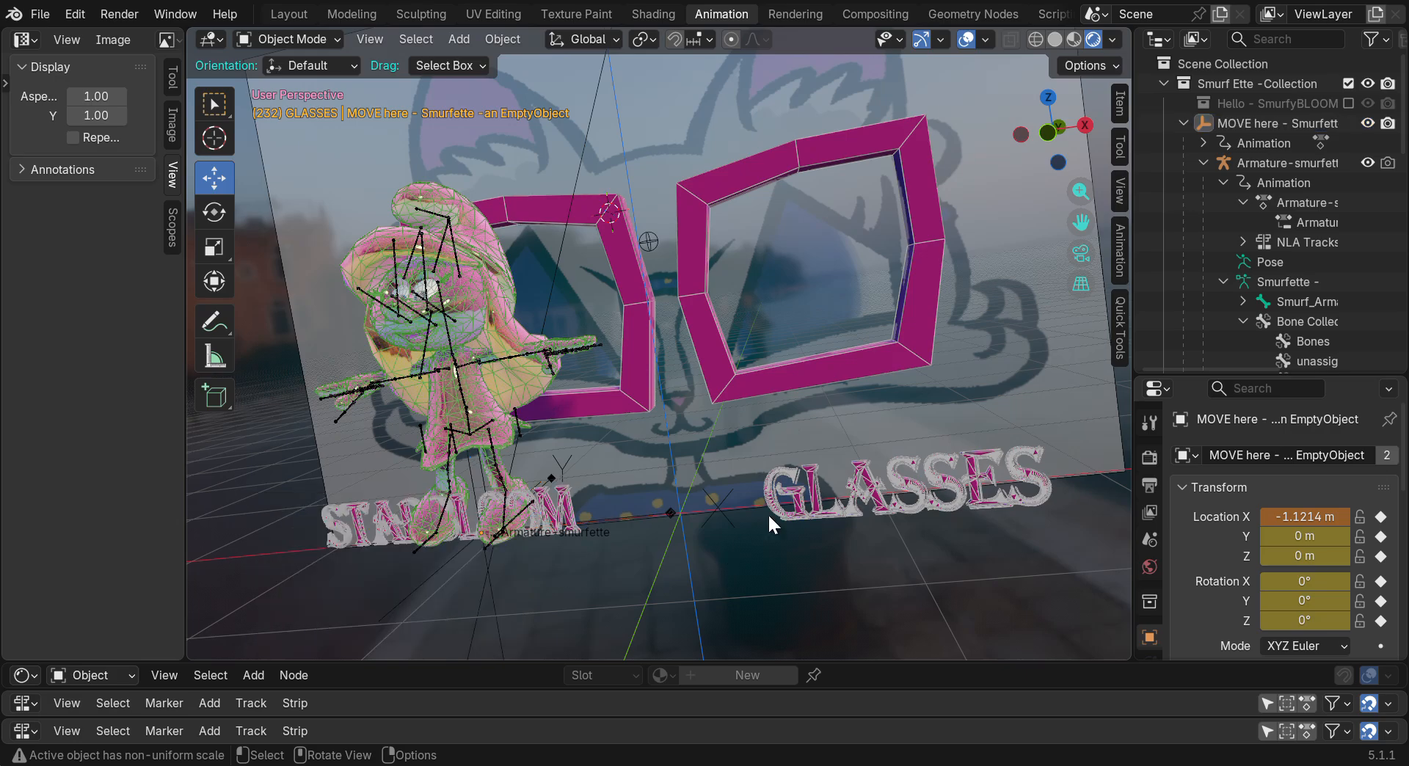
{"action": "middle_click_drag", "start_coordinate": [807, 278], "coordinate": [875, 266]}
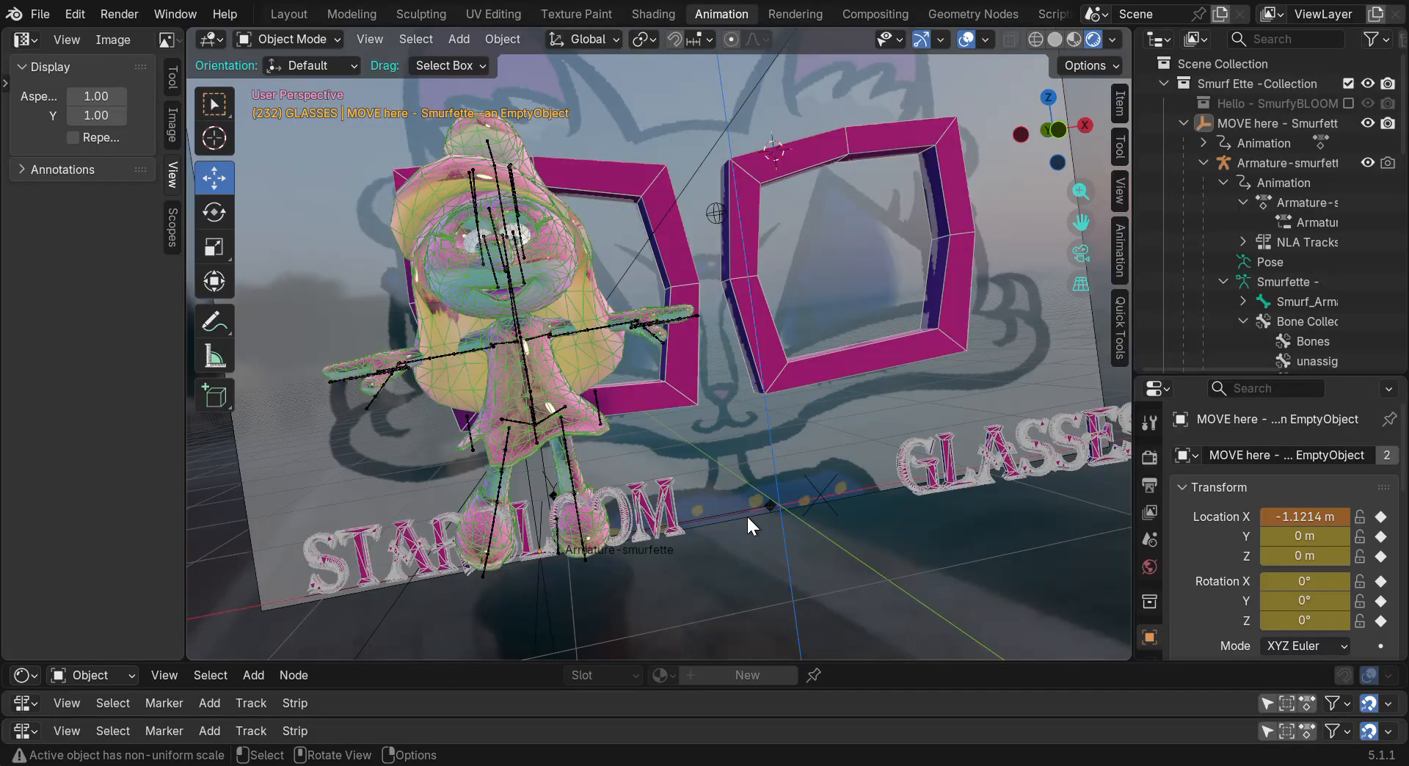
Disable Affect Only Parents and move the "MOVE here" empty together with Smurfette about -1.14 m along the X axis
{"action": "left_click", "coordinate": [1084, 66]}
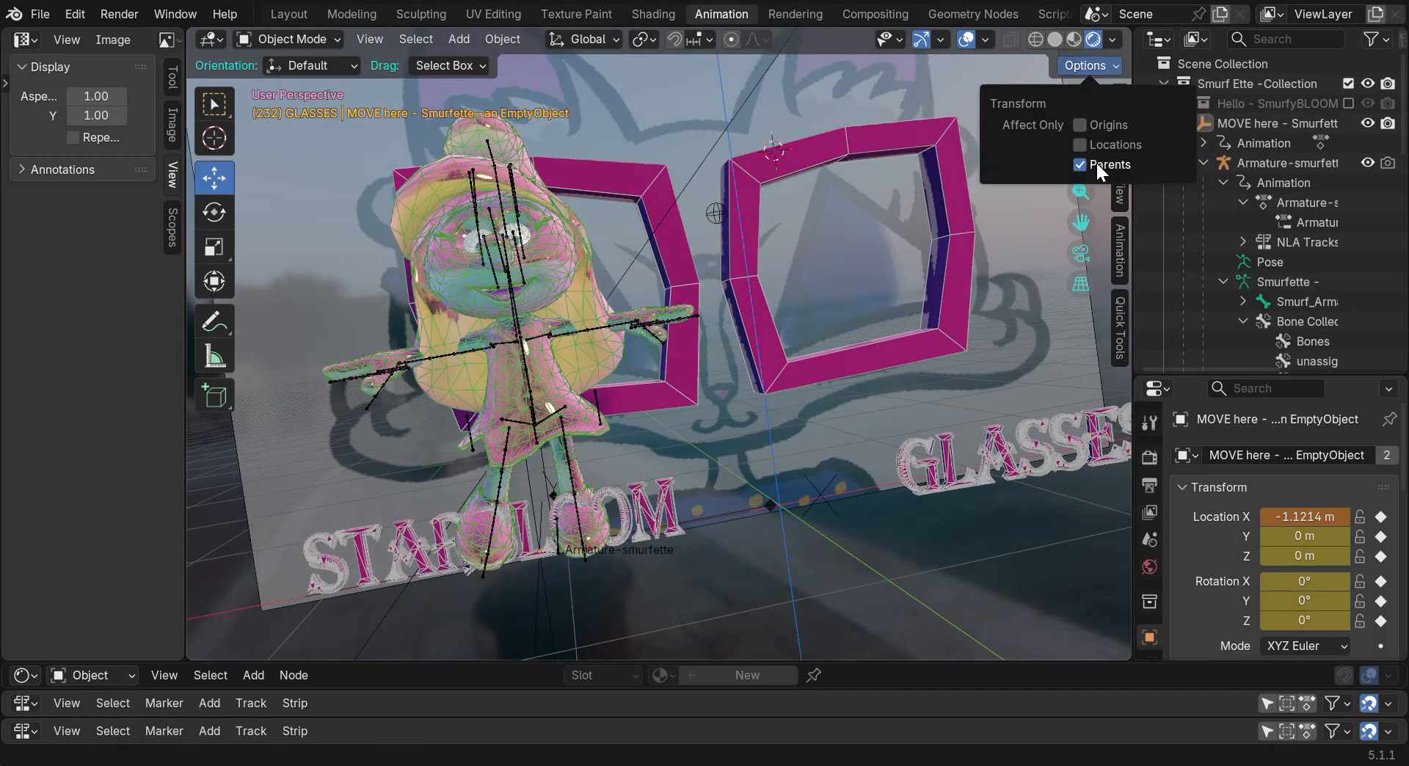
{"action": "left_click", "coordinate": [540, 601]}
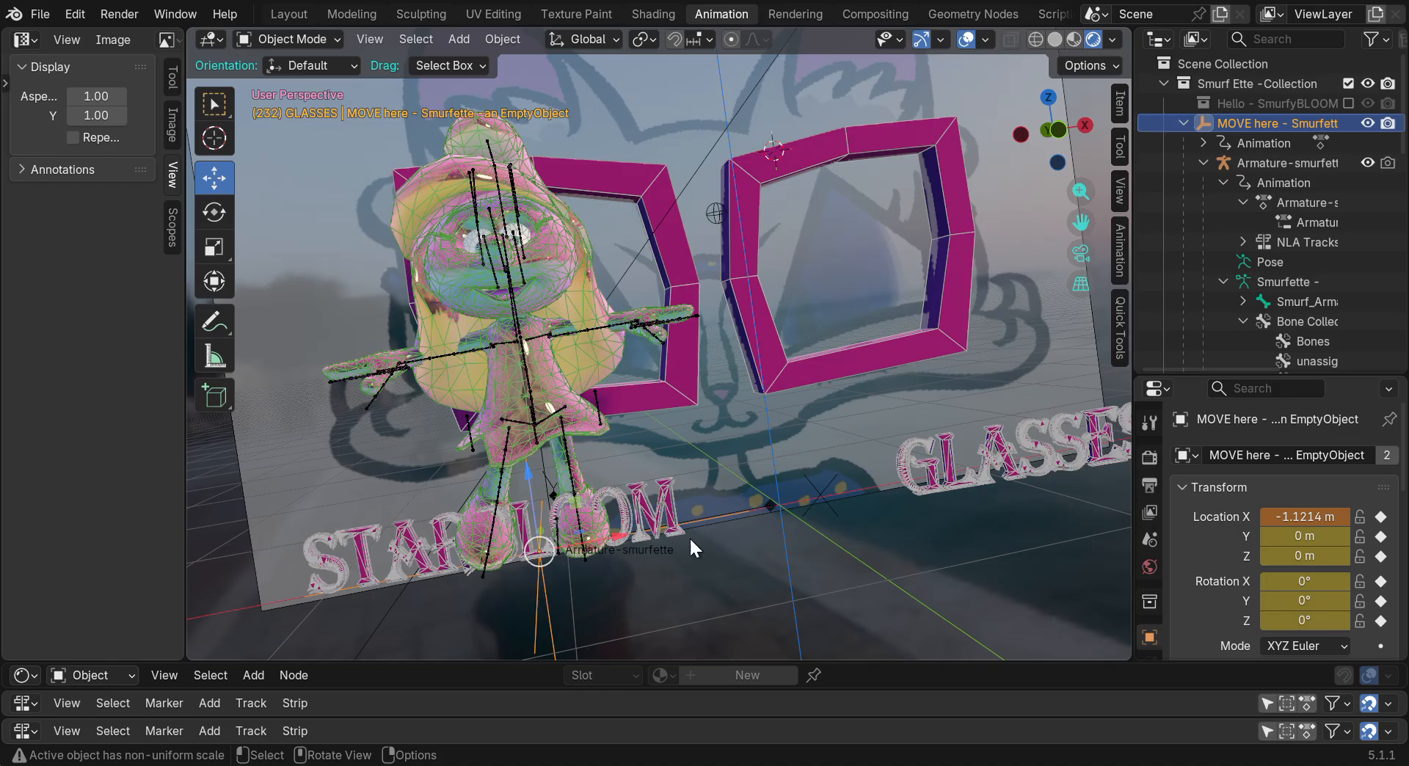
{"action": "left_click_drag", "start_coordinate": [609, 531], "coordinate": [333, 503]}
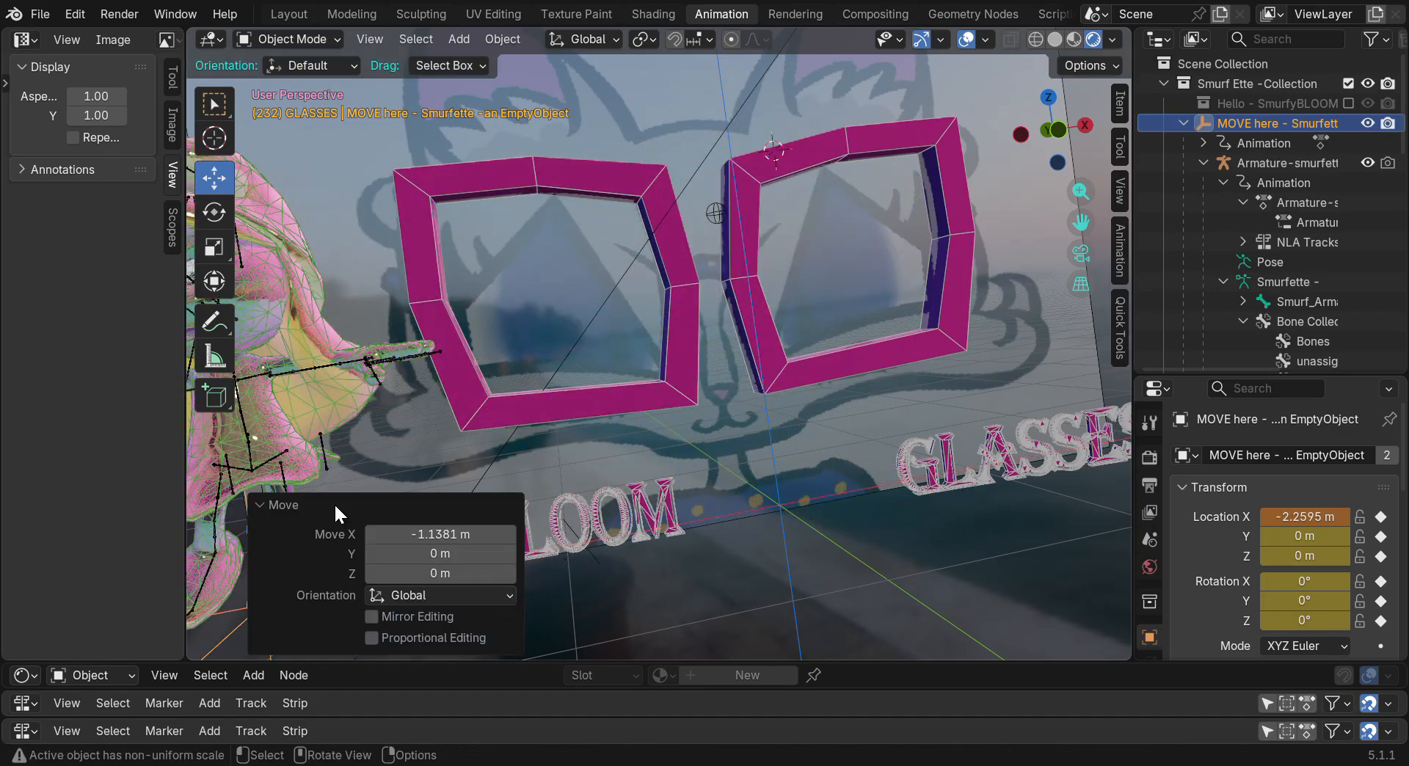
Select Smurfette's mesh and move it about -0.9 m along the X axis, away from its armature, and deselect it
{"action": "scroll", "coordinate": [566, 499], "scroll_direction": "down", "scroll_amount": 6}
{"action": "left_click_drag", "start_coordinate": [1089, 219], "coordinate": [1218, 112]}
{"action": "scroll", "coordinate": [572, 411], "scroll_direction": "up", "scroll_amount": 3}
{"action": "left_click", "coordinate": [571, 411]}
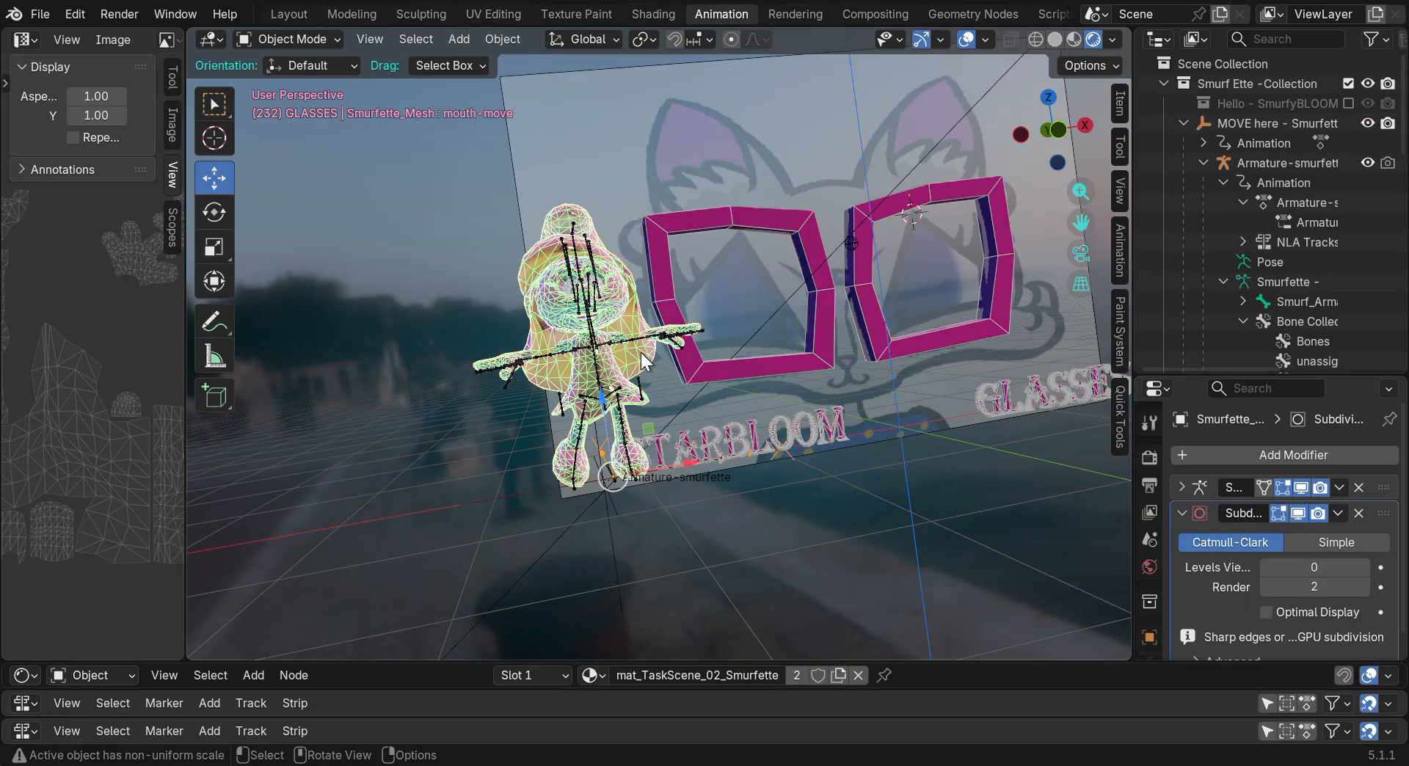
{"action": "left_click_drag", "start_coordinate": [694, 483], "coordinate": [552, 478]}
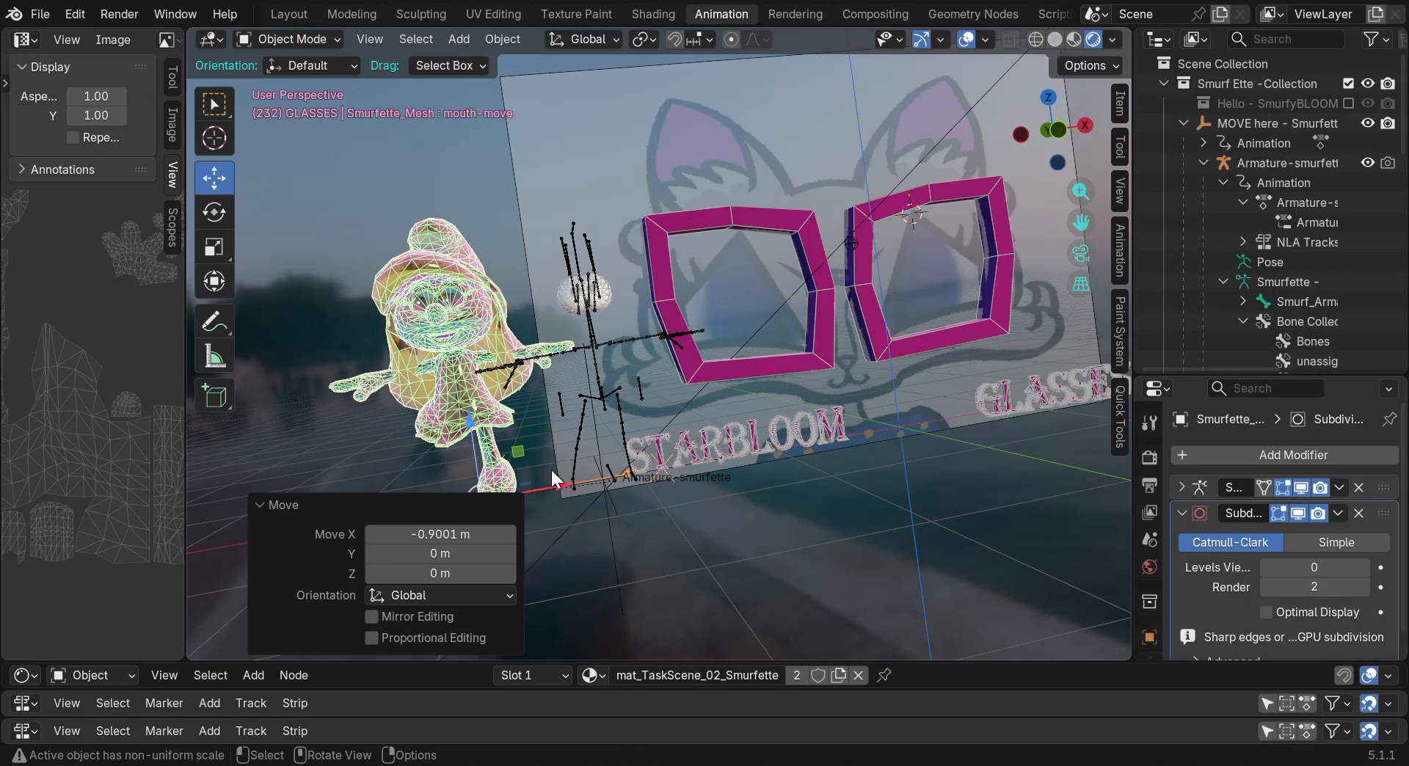
{"action": "left_click", "coordinate": [695, 598]}
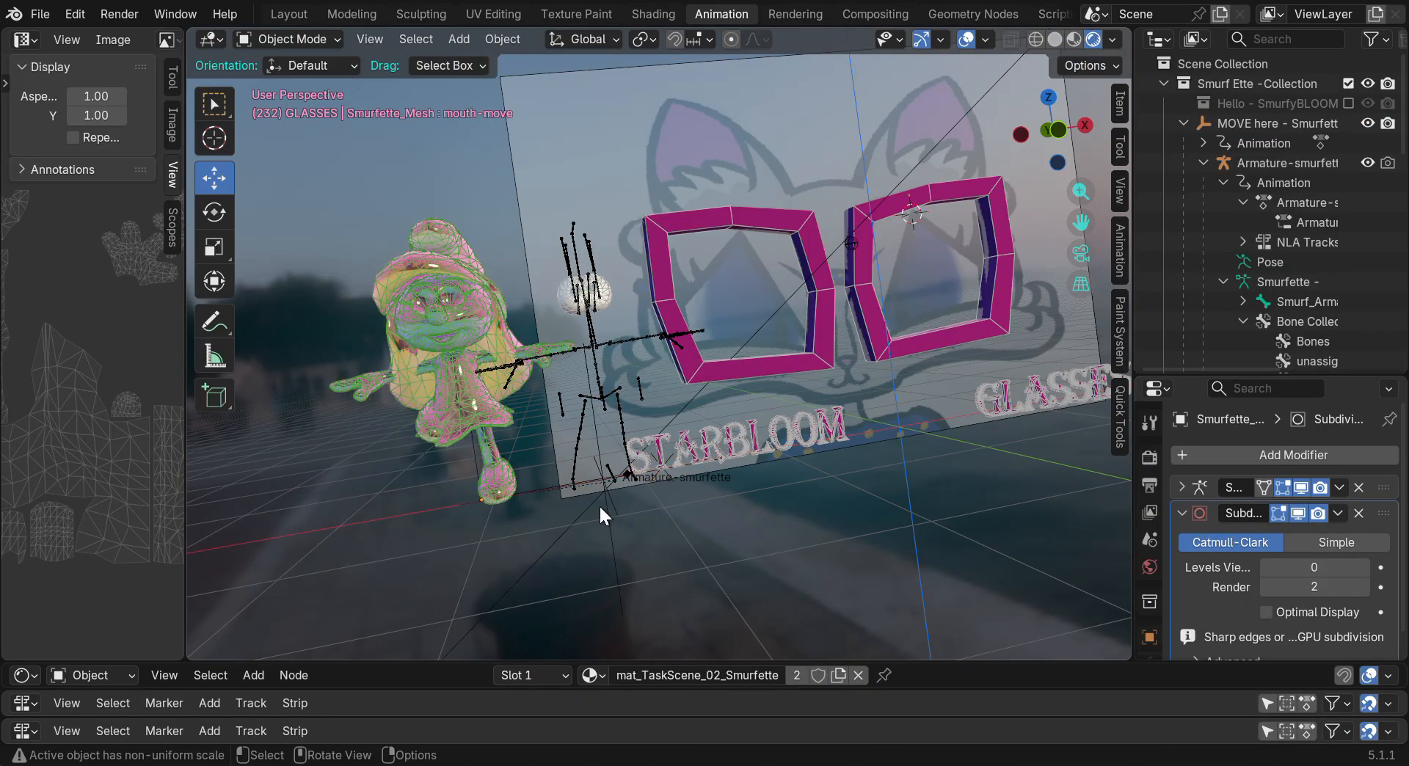
{"action": "left_click", "coordinate": [297, 39]}
{"action": "left_click", "coordinate": [293, 75]}
{"action": "left_click", "coordinate": [294, 41]}
{"action": "left_click", "coordinate": [294, 58]}
Select Smurfette's mesh, show its transform properties in a wider viewport, and reset its X, Y and Z location to 0 m
{"action": "scroll", "coordinate": [426, 317], "scroll_direction": "up", "scroll_amount": 2}
{"action": "left_click", "coordinate": [455, 326]}
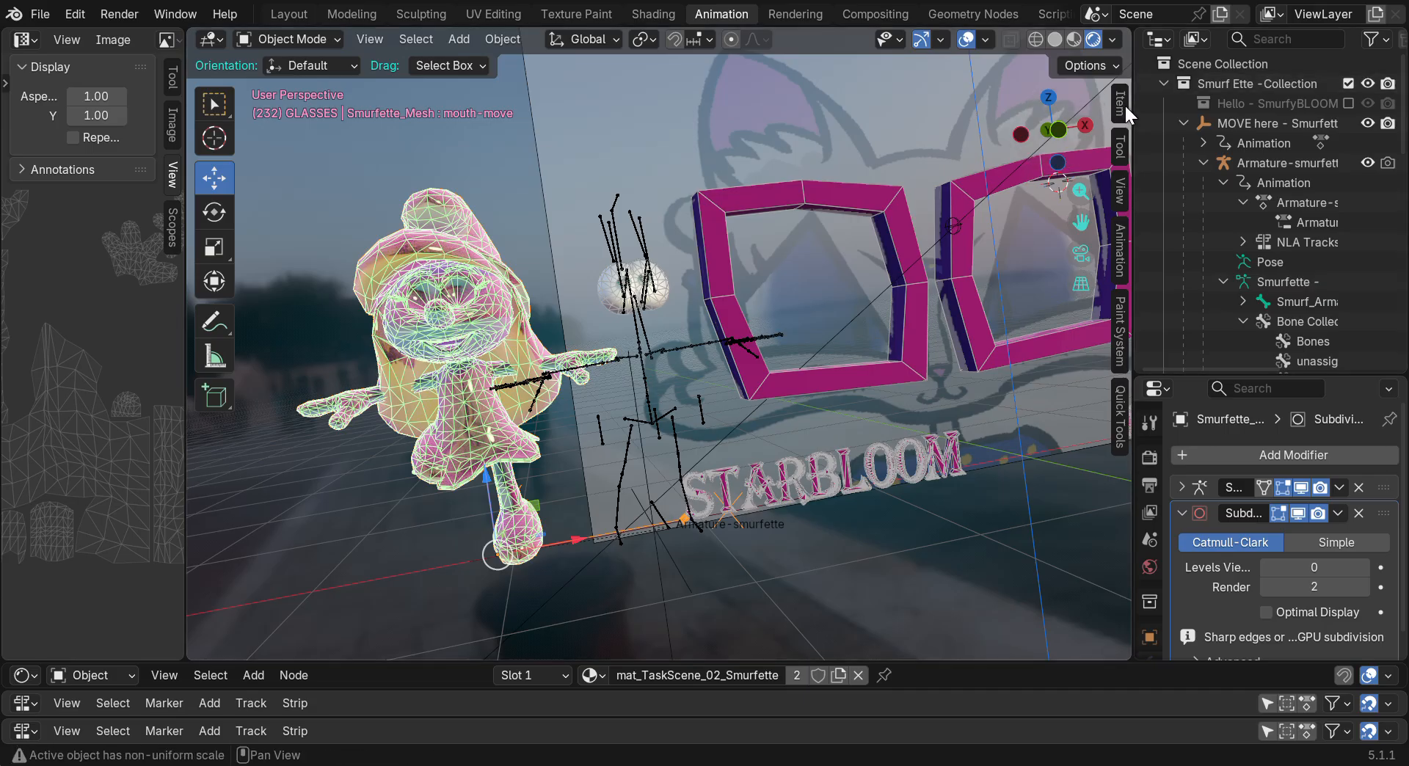
{"action": "left_click_drag", "start_coordinate": [1133, 151], "coordinate": [1243, 118]}
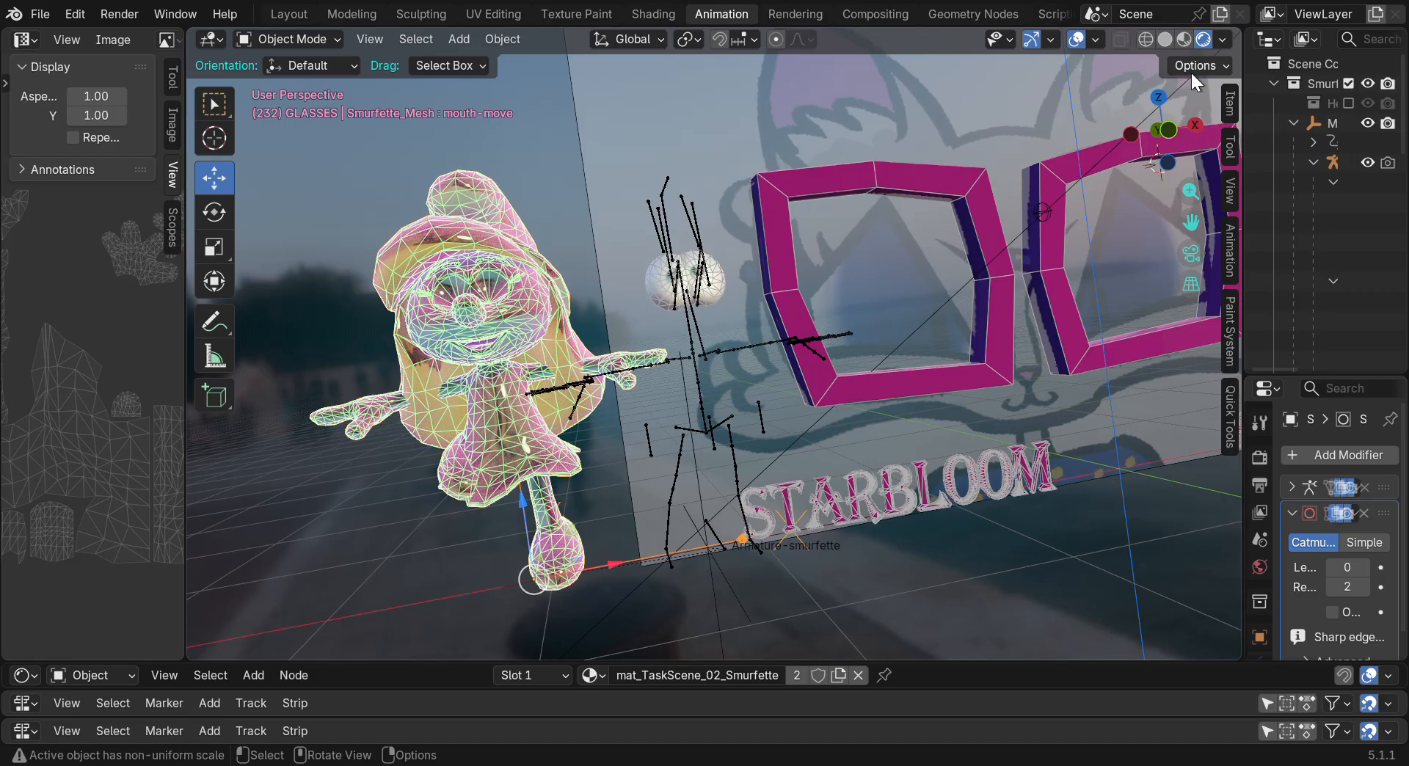
{"action": "left_click_drag", "start_coordinate": [1213, 140], "coordinate": [1292, 158]}
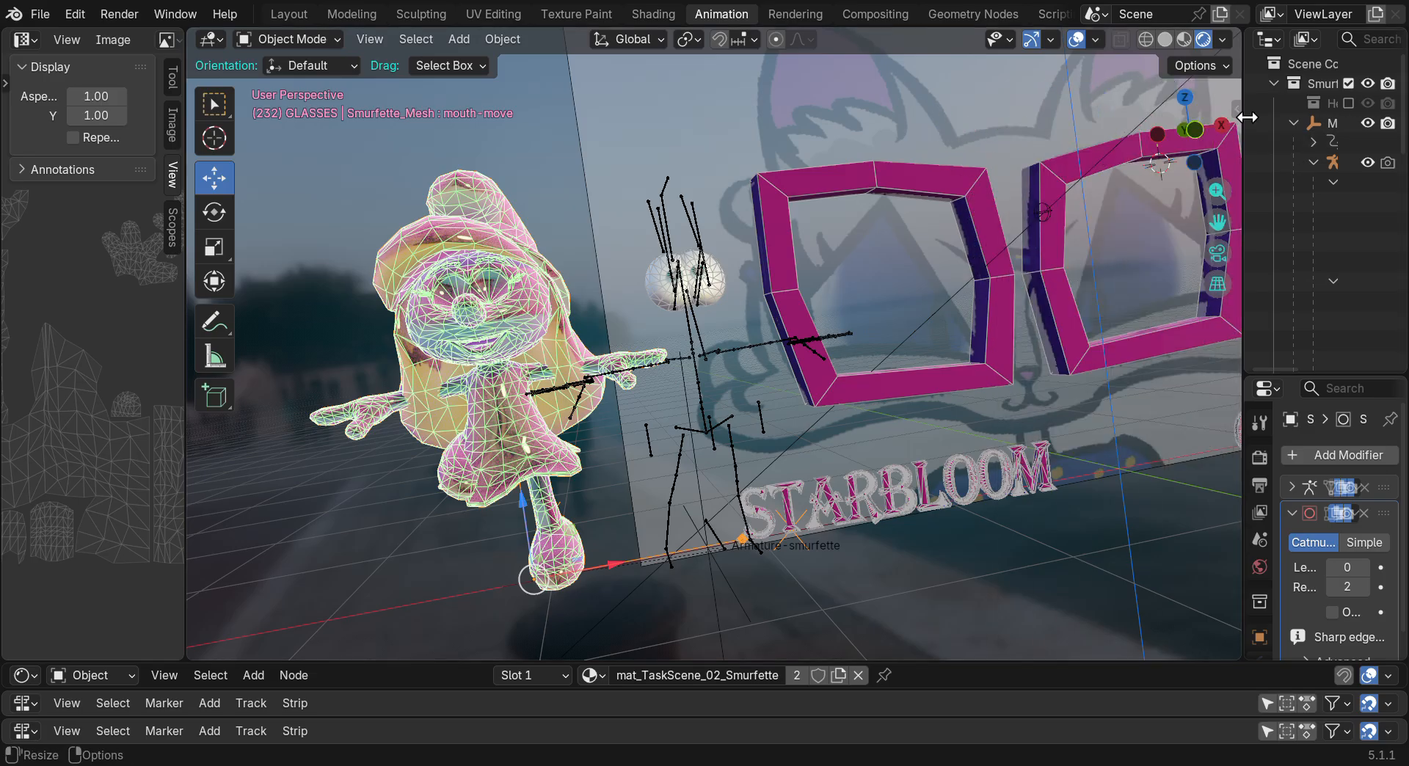
{"action": "left_click", "coordinate": [1240, 112]}
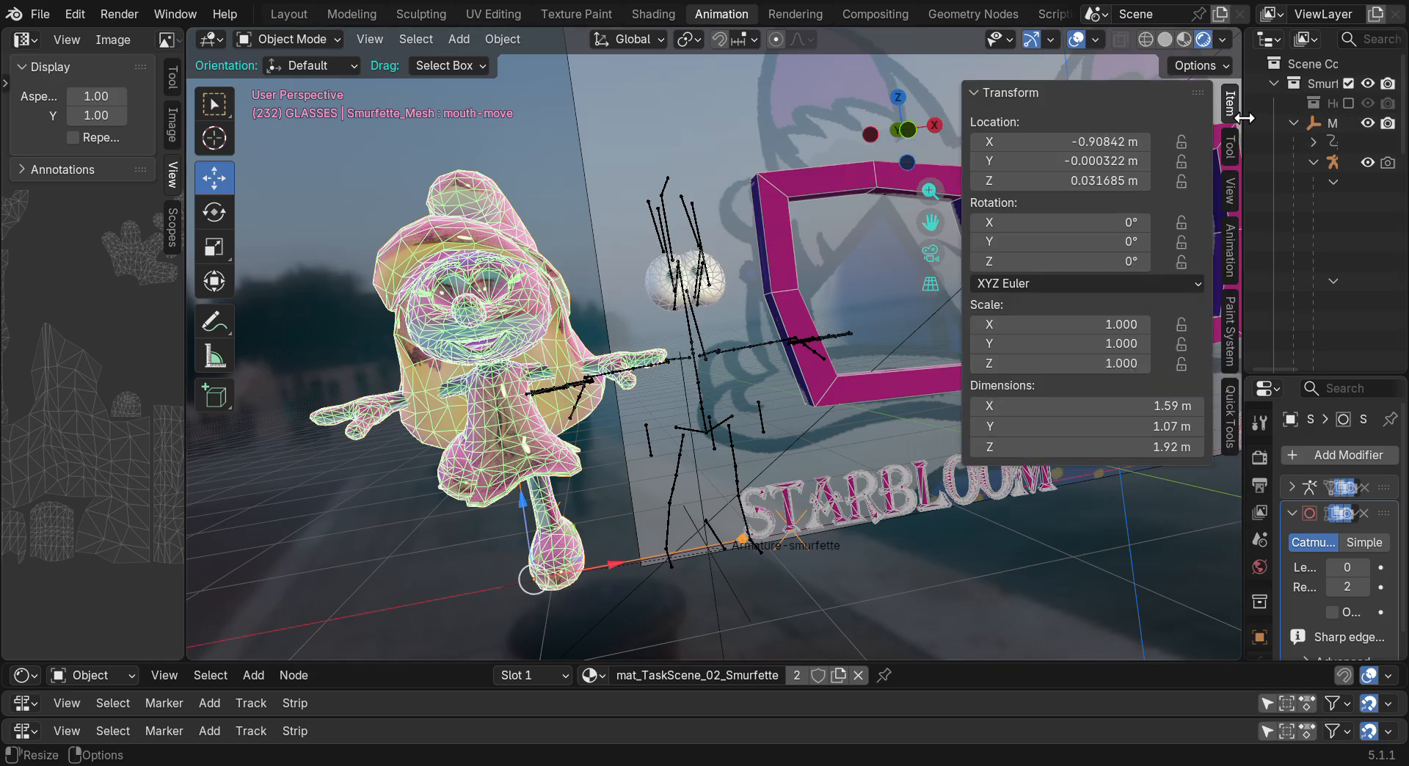
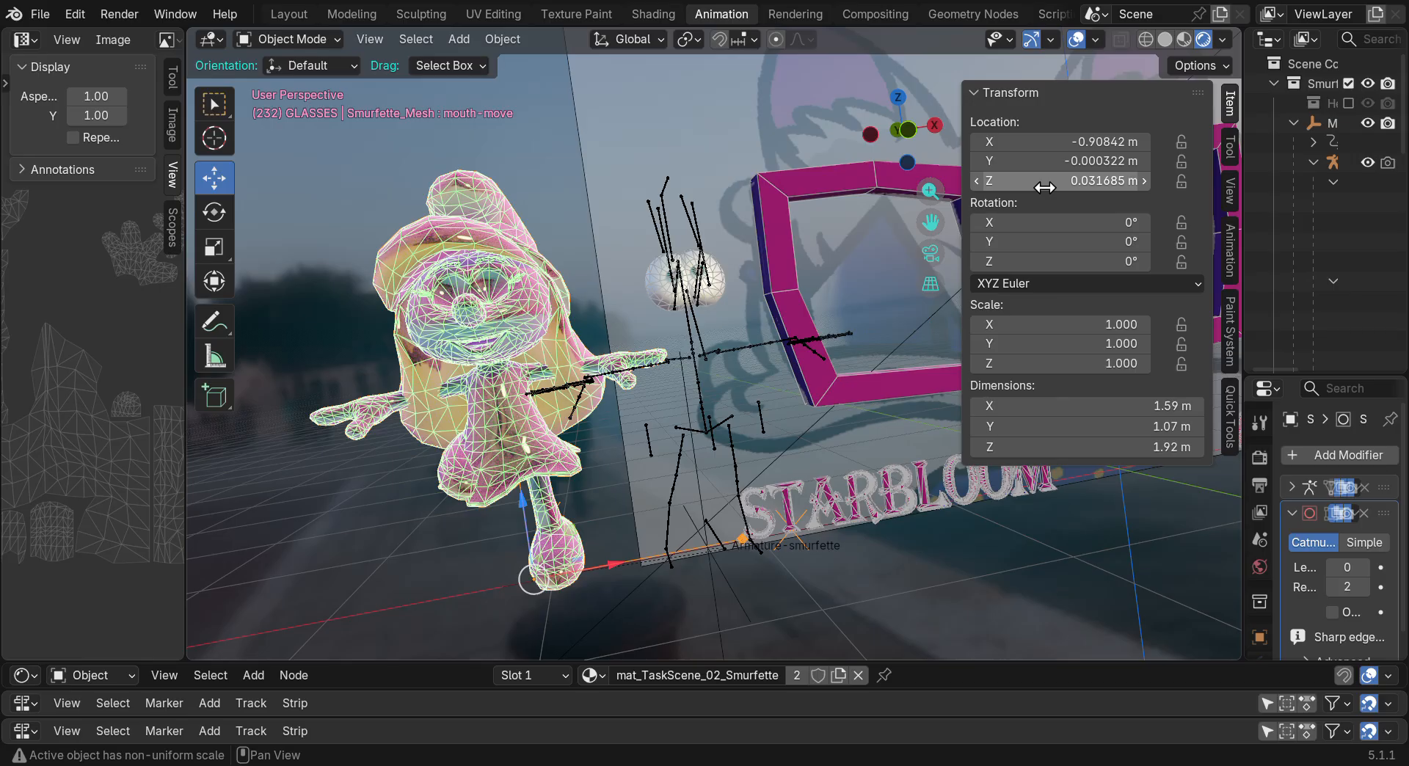
{"action": "key", "text": "BackSpace"}
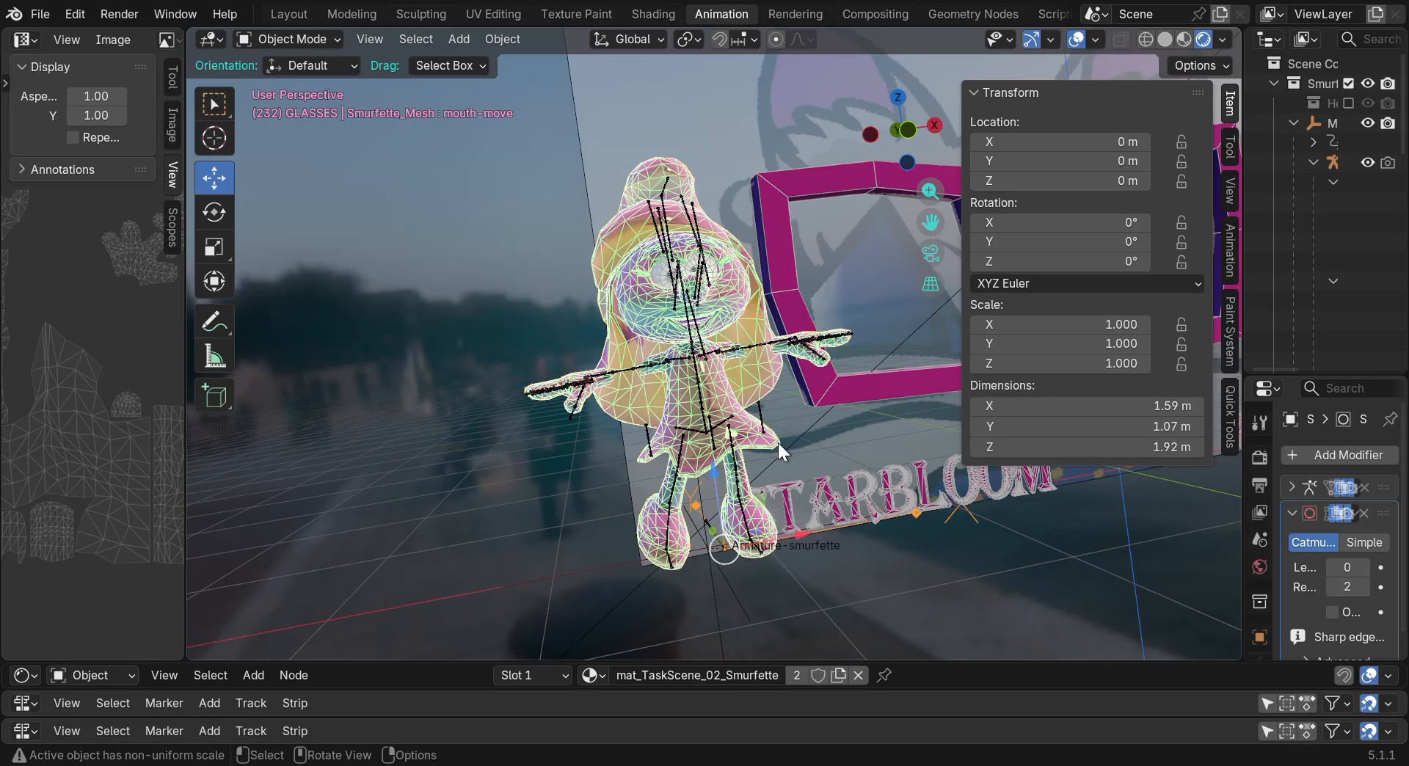
{"action": "left_click", "coordinate": [775, 420]}
{"action": "left_click_drag", "start_coordinate": [918, 133], "coordinate": [899, 226]}
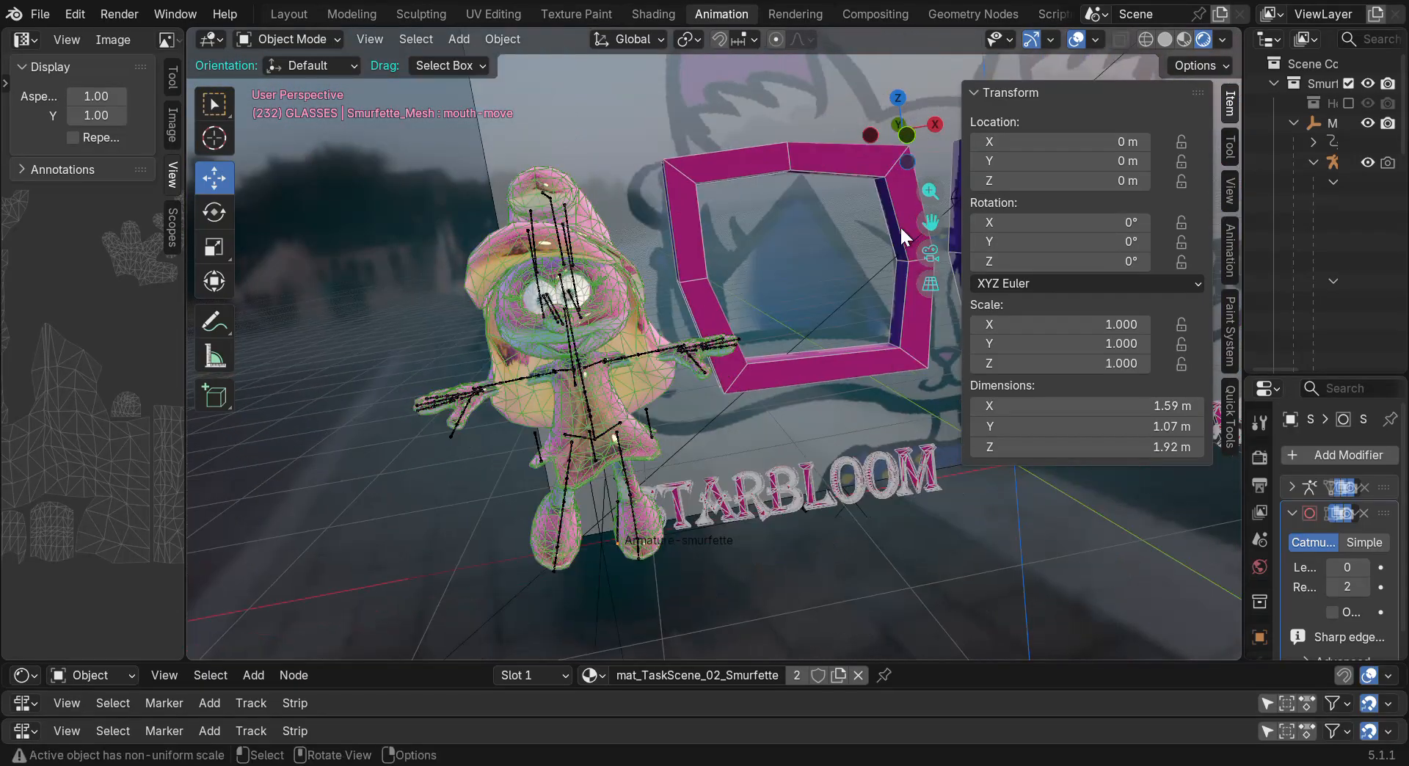
View Smurfette's mesh in Edit Mode and return it to Object Mode
{"action": "left_click", "coordinate": [301, 42]}
{"action": "left_click", "coordinate": [291, 81]}
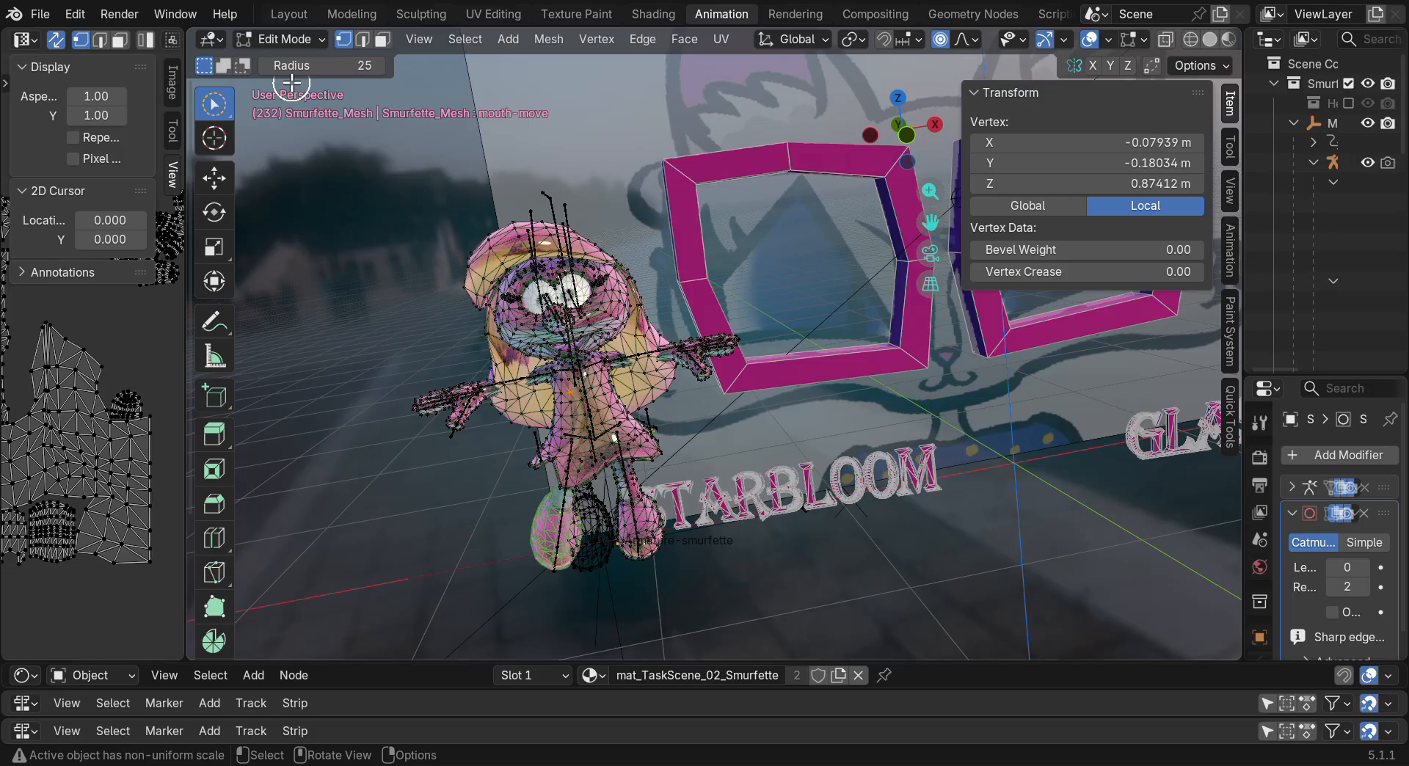
{"action": "left_click", "coordinate": [278, 38]}
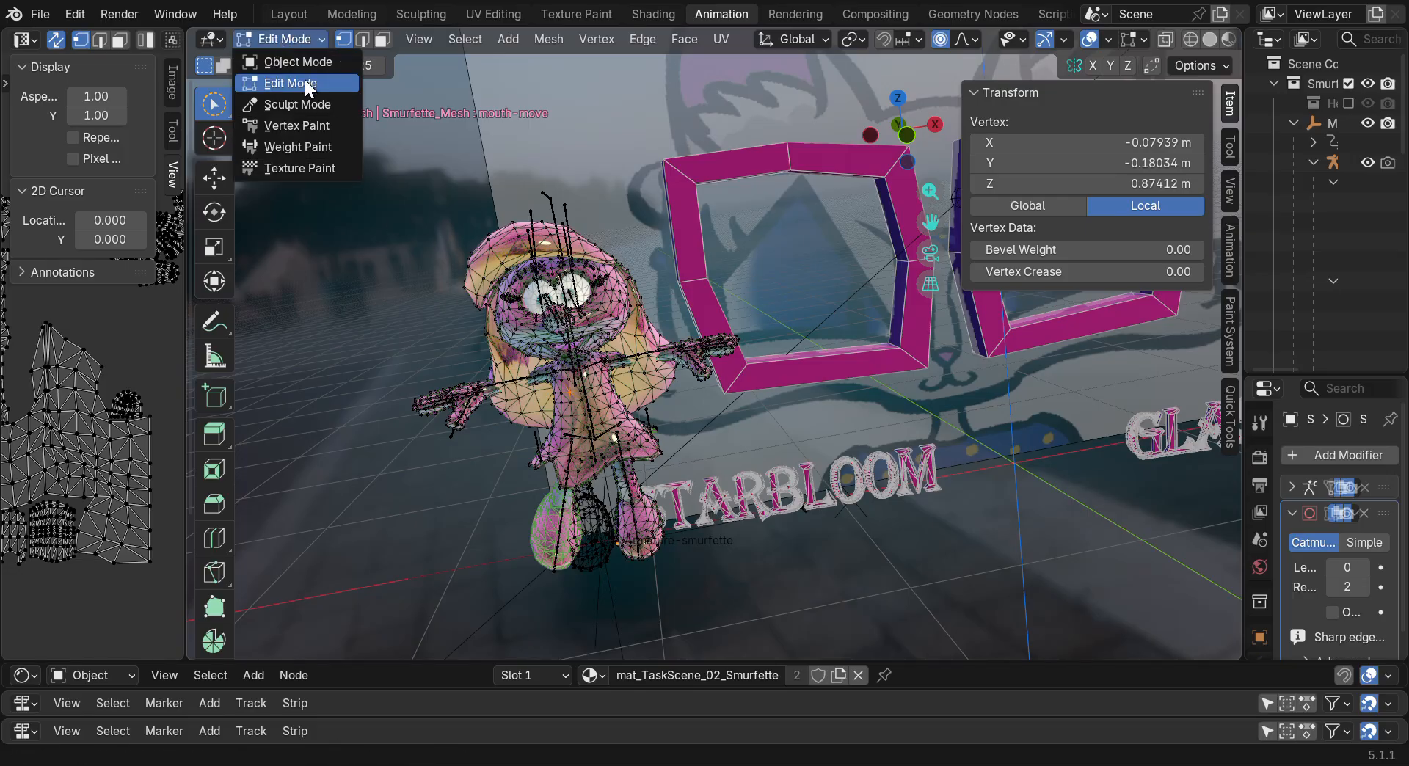
{"action": "left_click", "coordinate": [278, 35]}
{"action": "left_click", "coordinate": [280, 36]}
{"action": "left_click", "coordinate": [290, 62]}
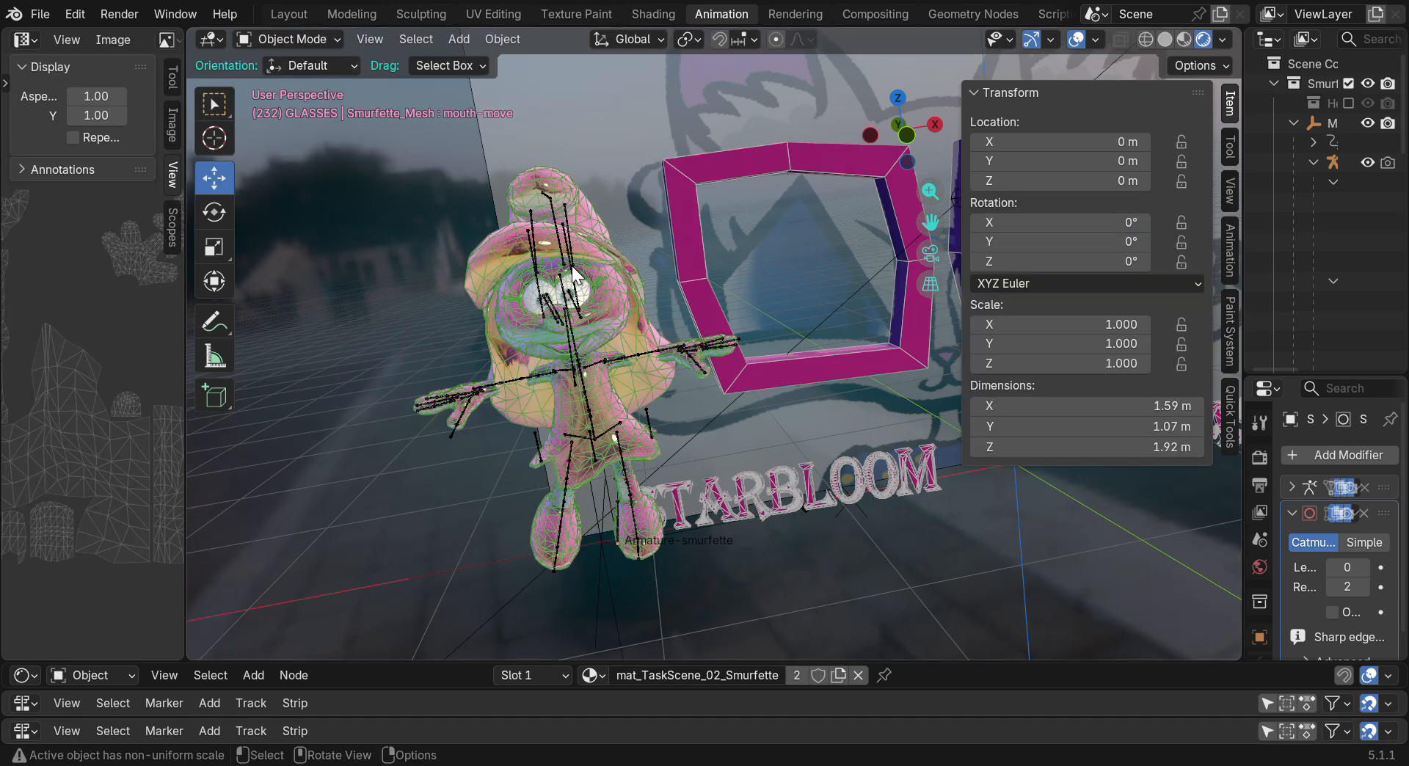
Select Smurfette's armature, view its bones in Edit Mode, and return it to Object Mode
{"action": "left_click", "coordinate": [571, 300]}
{"action": "scroll", "coordinate": [539, 345], "scroll_direction": "up", "scroll_amount": 3}
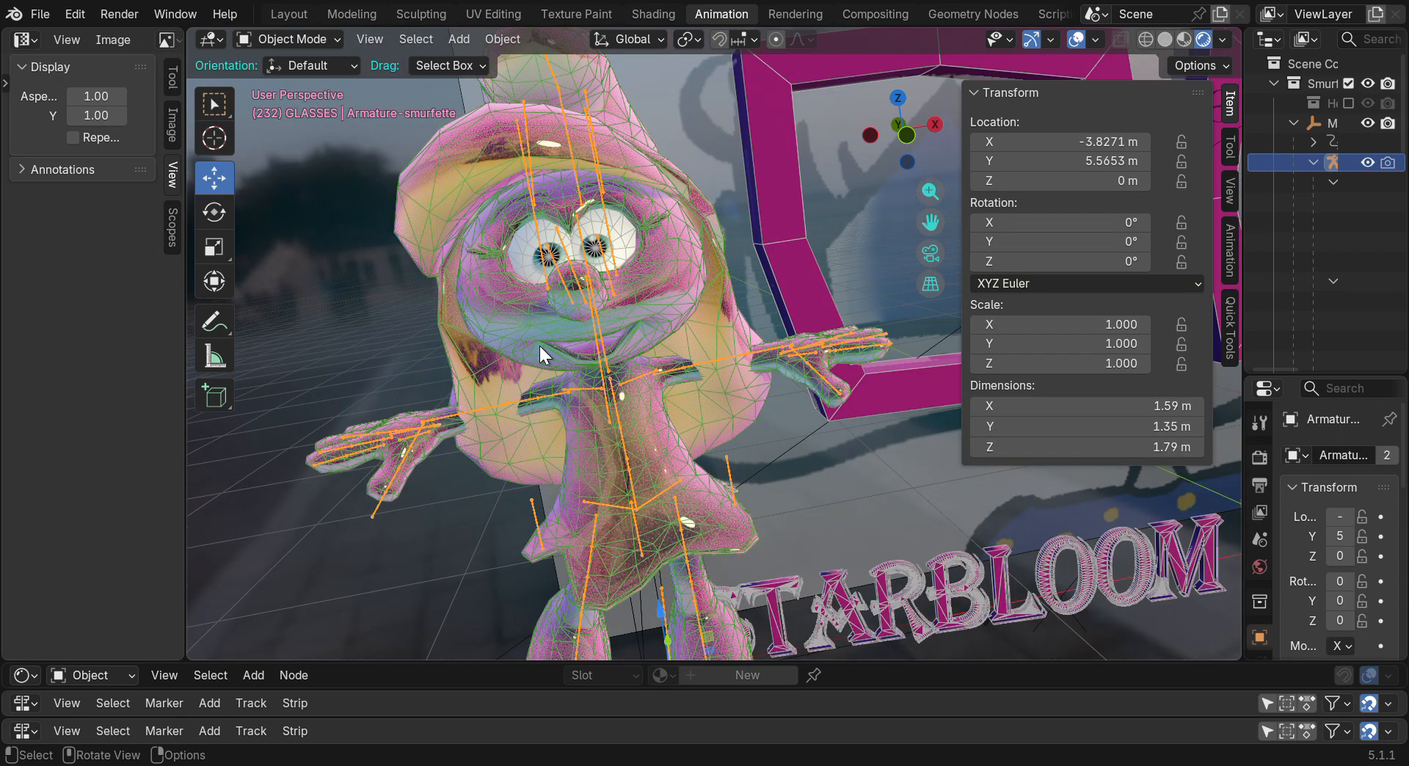
{"action": "left_click", "coordinate": [284, 38]}
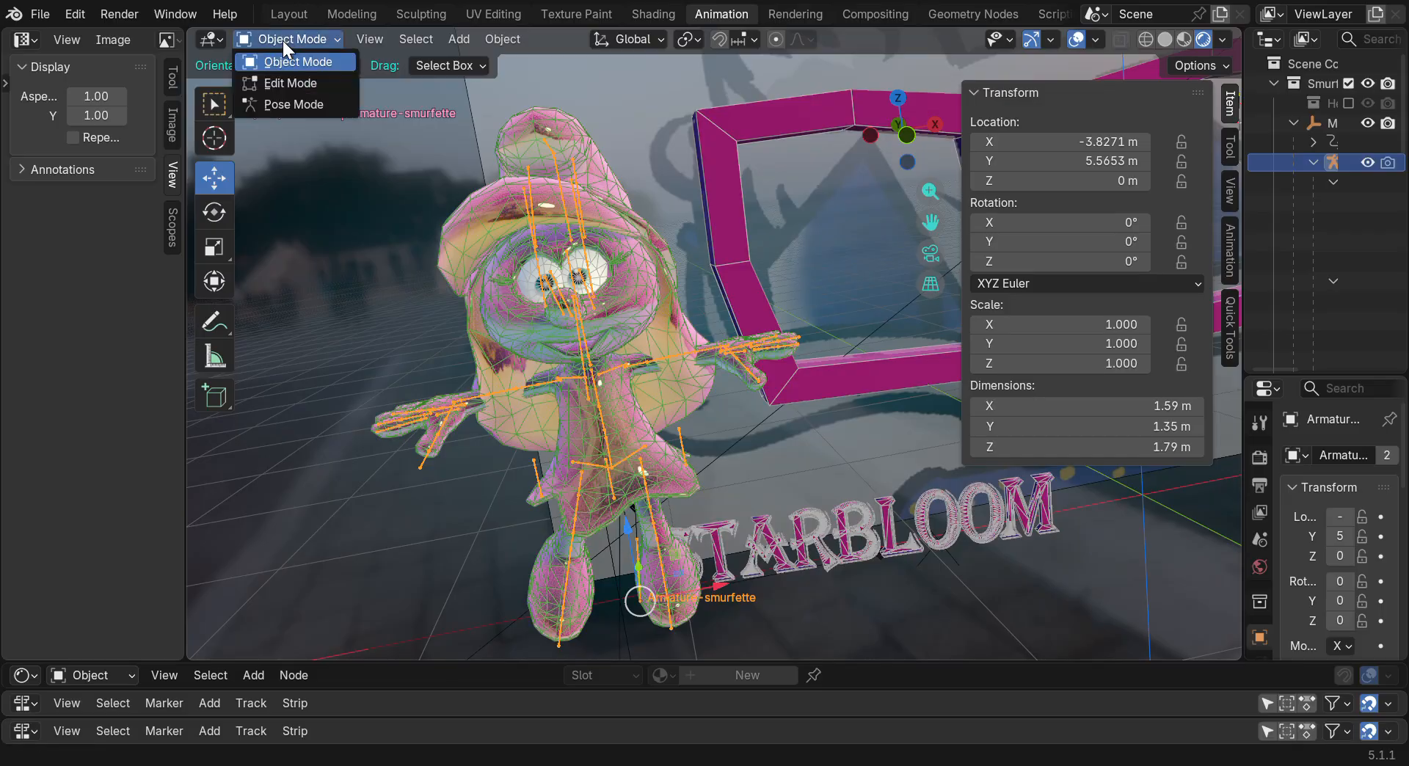
{"action": "left_click", "coordinate": [283, 77]}
{"action": "mouse_move", "coordinate": [897, 129]}
{"action": "left_mouse_down"}
{"action": "mouse_move", "coordinate": [945, 57]}
{"action": "mouse_move", "coordinate": [904, 142]}
{"action": "left_mouse_up"}
{"action": "left_click", "coordinate": [283, 38]}
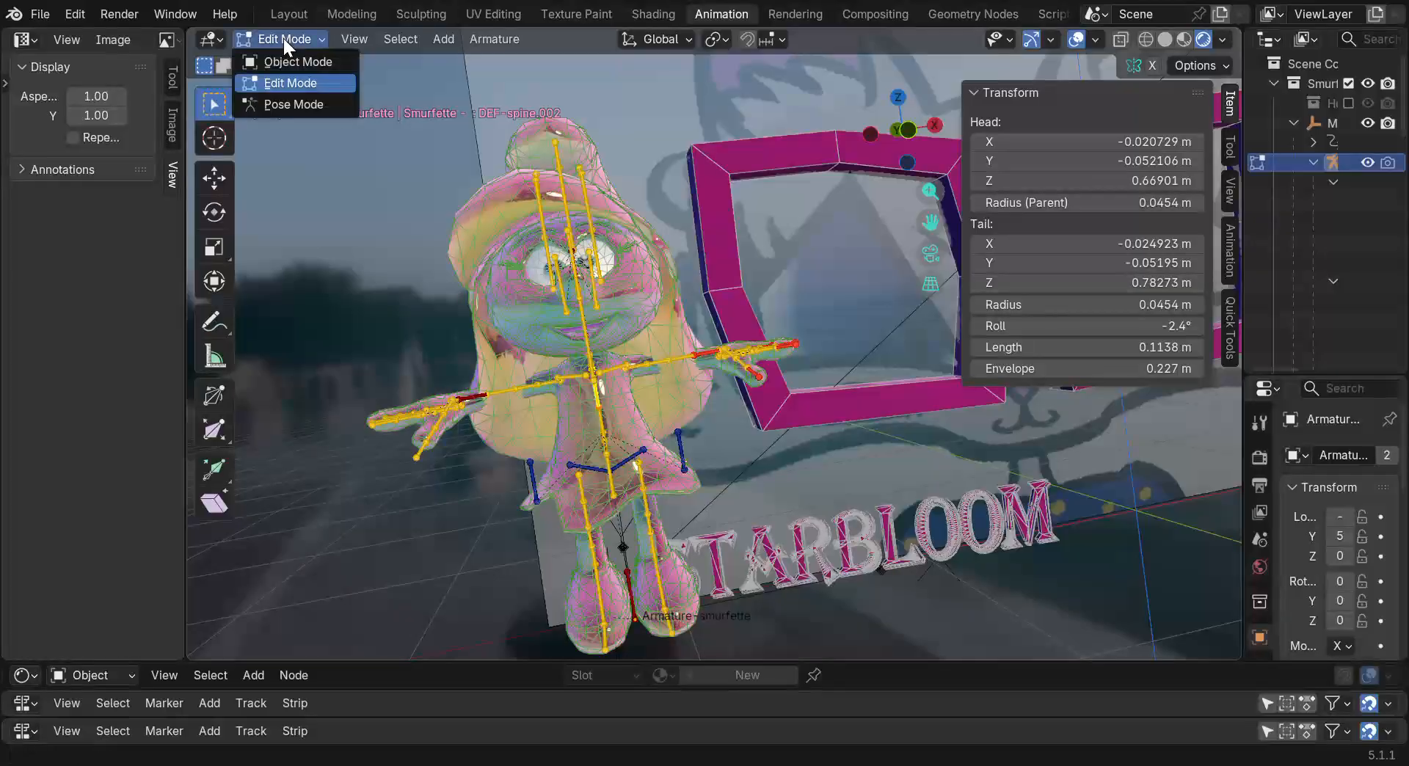
{"action": "left_click", "coordinate": [289, 63]}
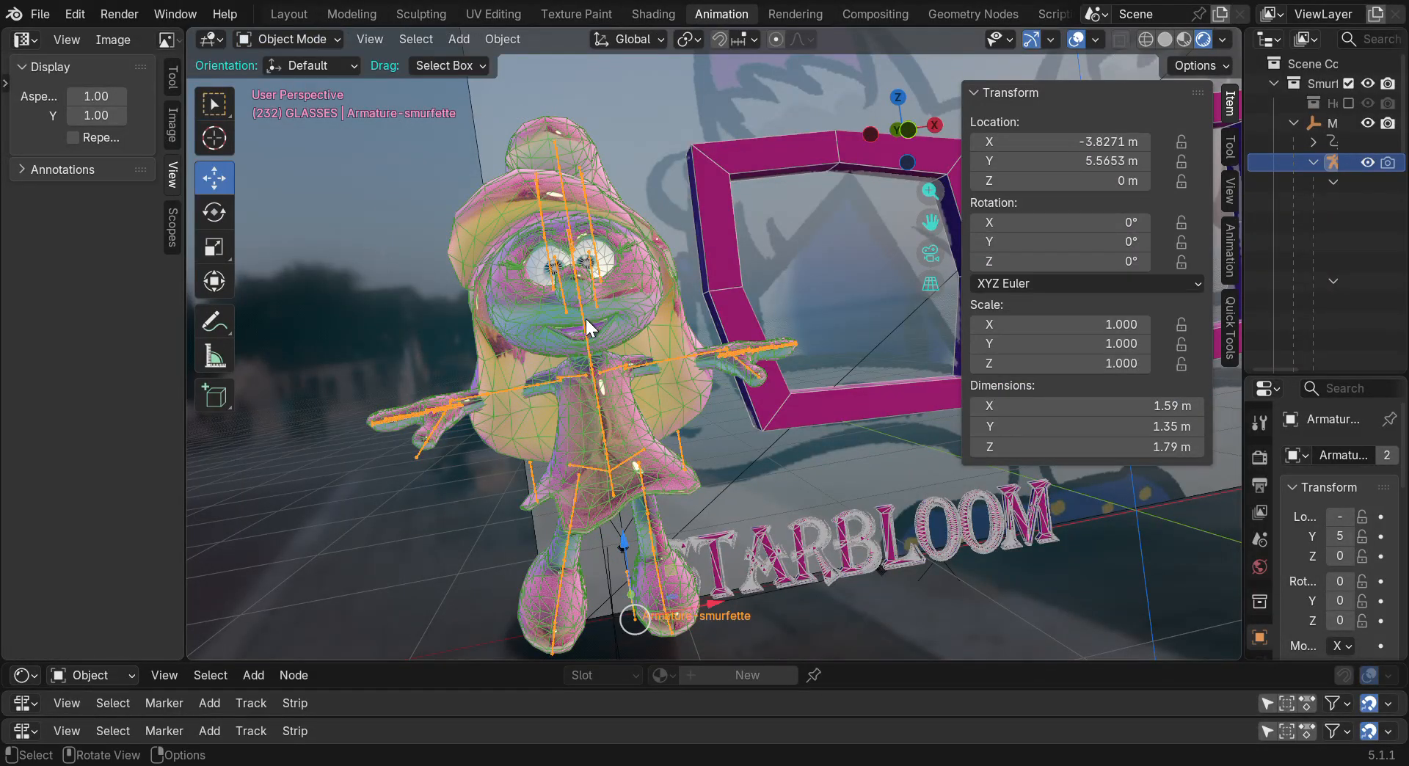
Switch Smurfette's armature to Pose Mode and select the right shoulder bone
{"action": "left_click", "coordinate": [283, 38]}
{"action": "left_click", "coordinate": [294, 103]}
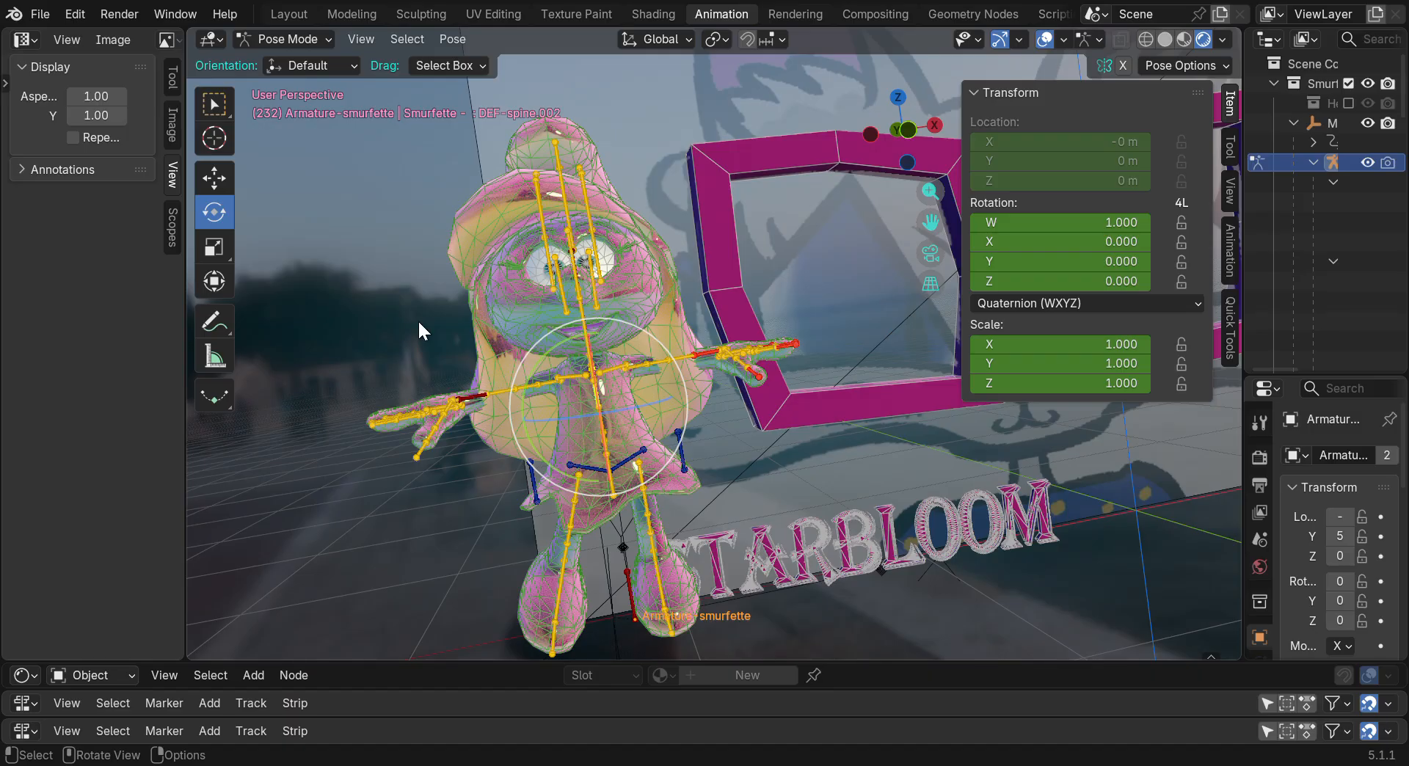
{"action": "left_click", "coordinate": [505, 386]}
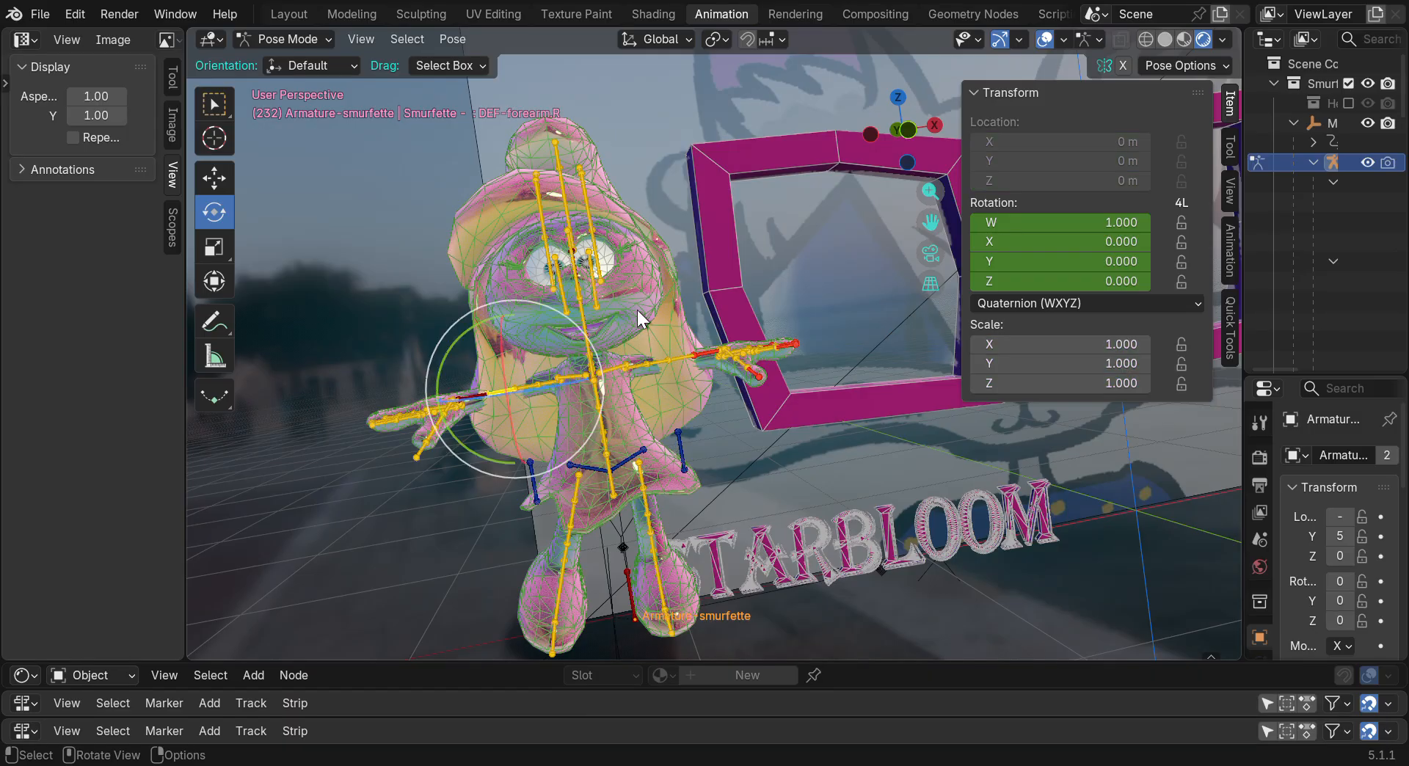
{"action": "left_click_drag", "start_coordinate": [919, 147], "coordinate": [903, 154]}
{"action": "left_click", "coordinate": [568, 377]}
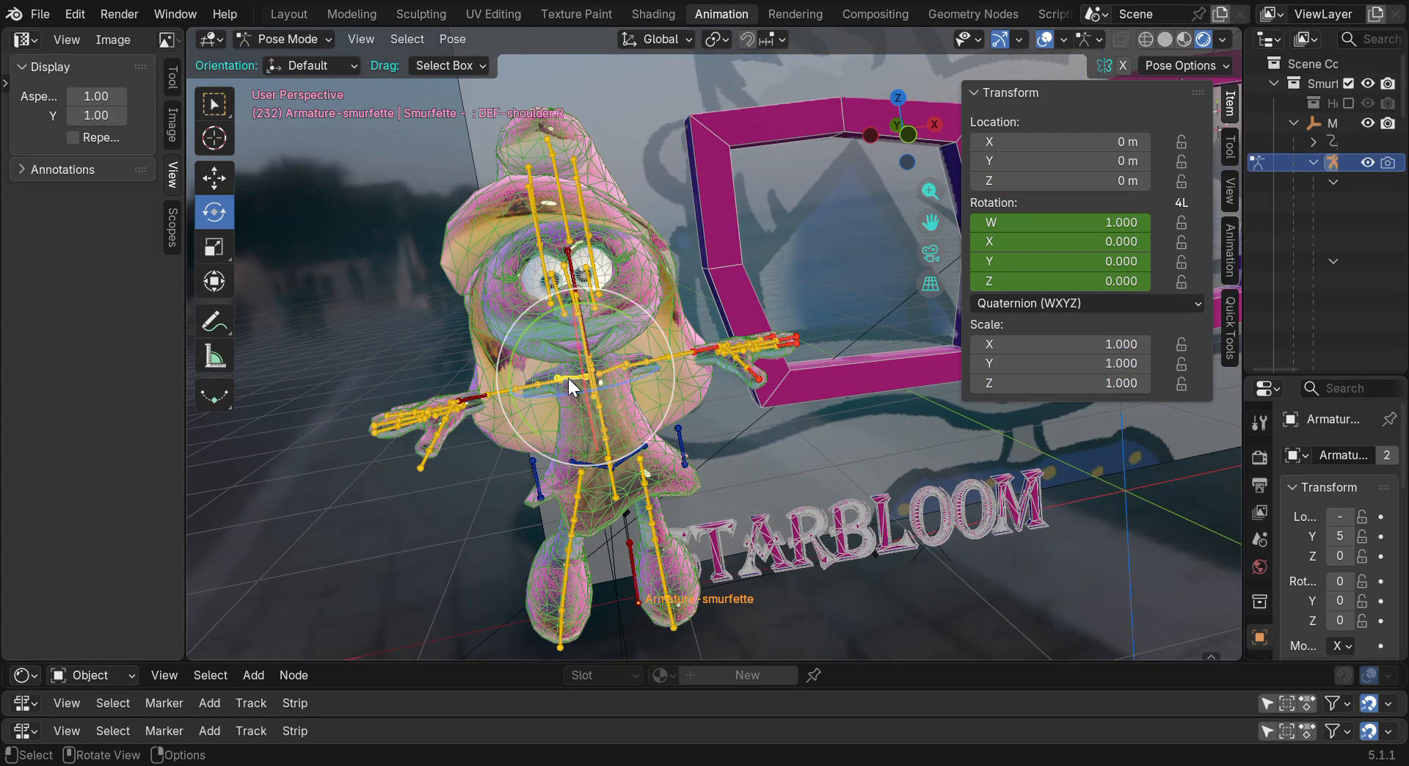
Try moving the right shoulder bone about -0.56 m in X, 0.07 m in Y and -0.07 m in Z, and clear its location
{"action": "key", "text": "g"}
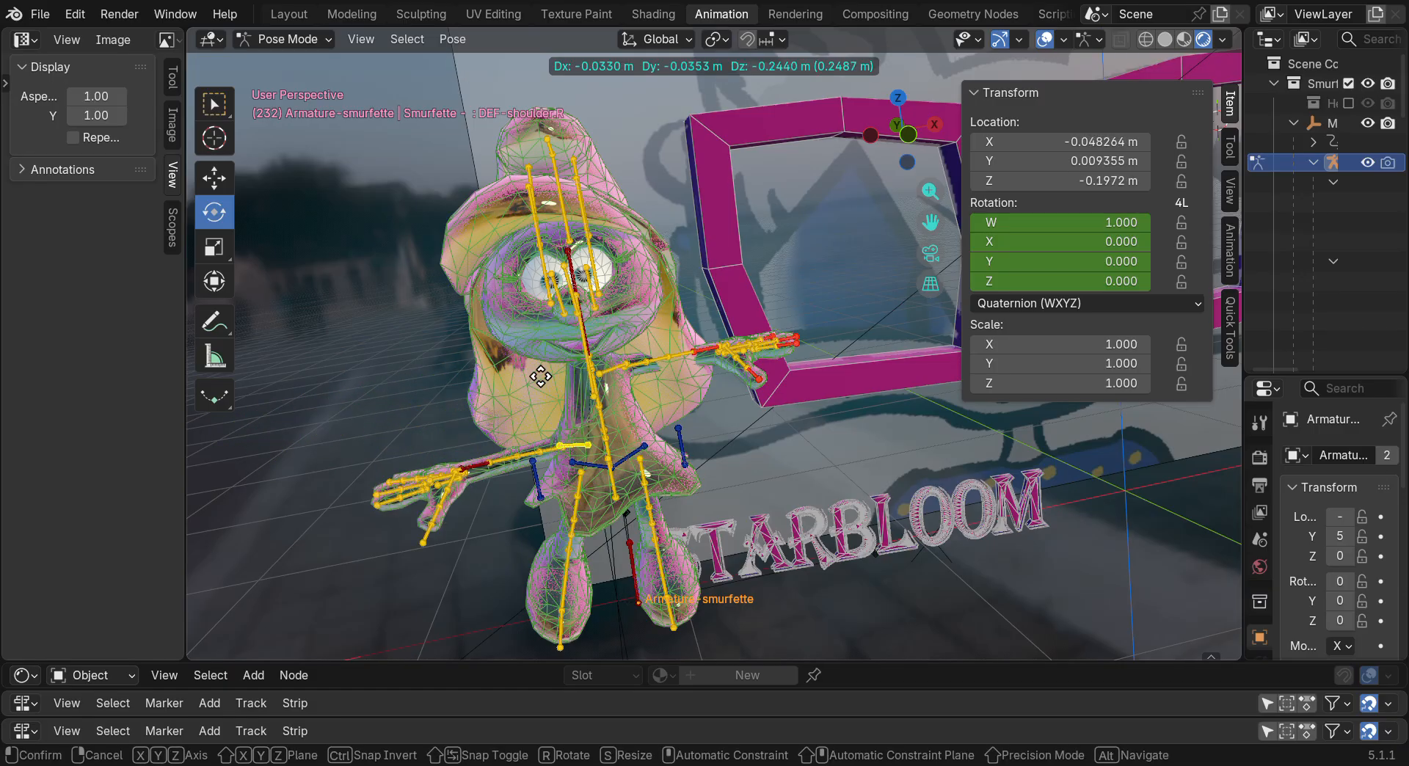
{"action": "left_click", "coordinate": [390, 346]}
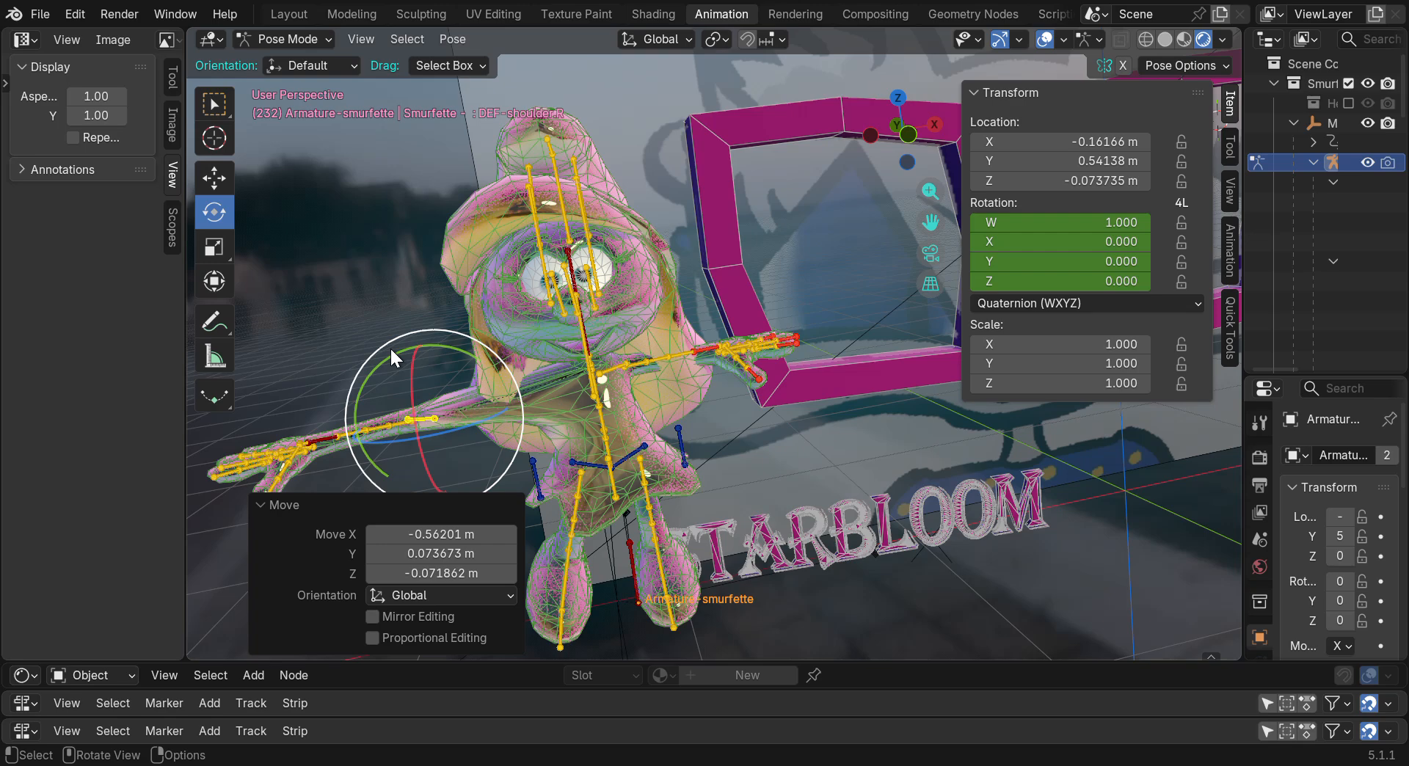
{"action": "key", "text": "alt+g"}
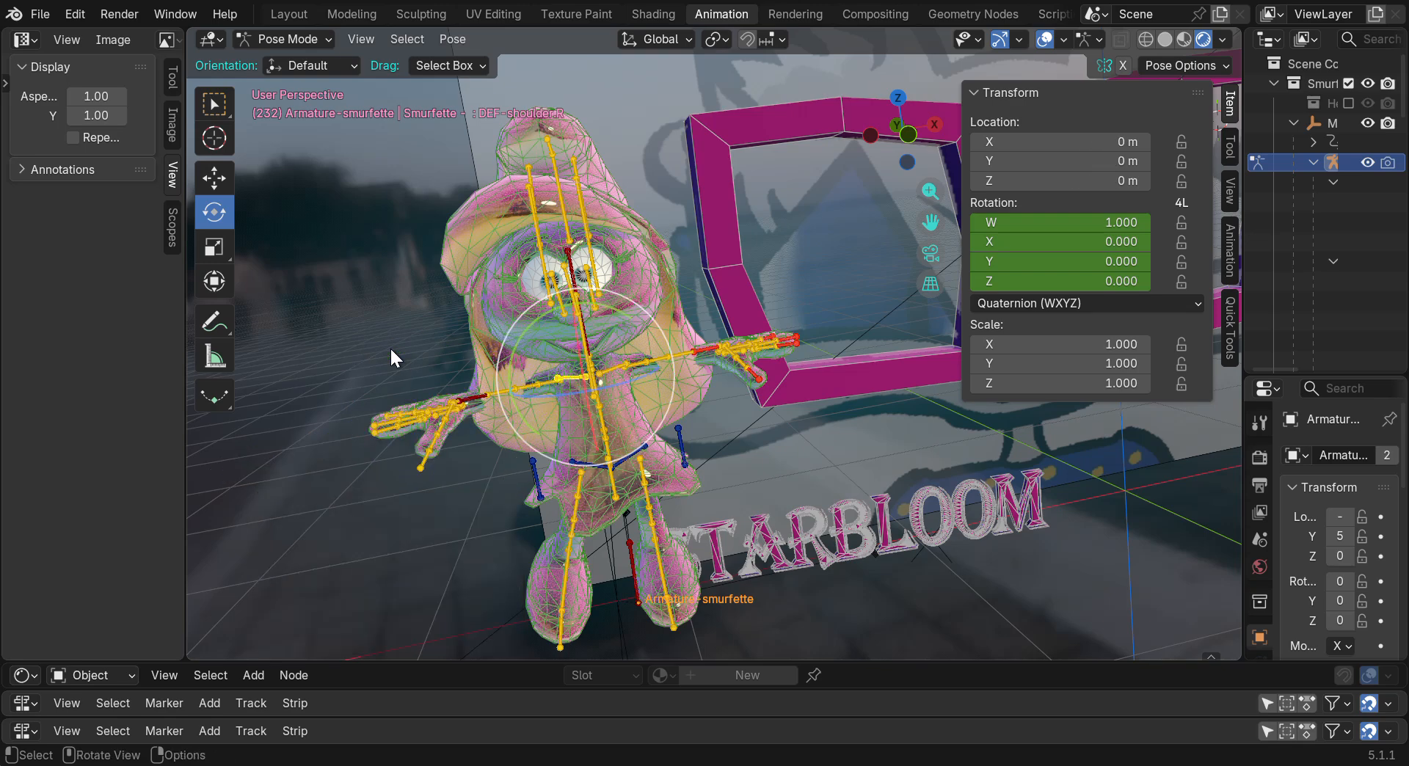
Try rotating the right shoulder bone about -29.7° and the right upper arm bone about -17.1° in the view plane
{"action": "key", "text": "r"}
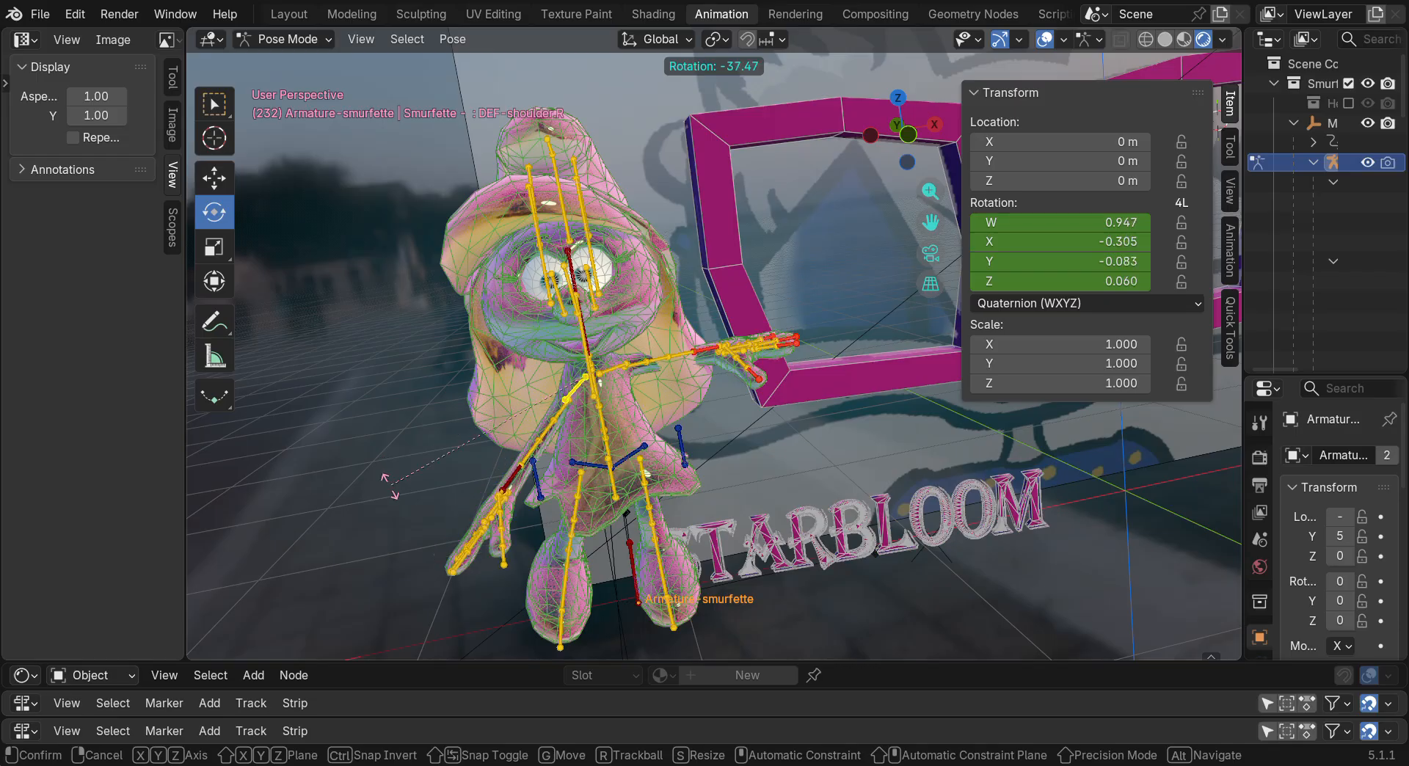
{"action": "left_click", "coordinate": [374, 460]}
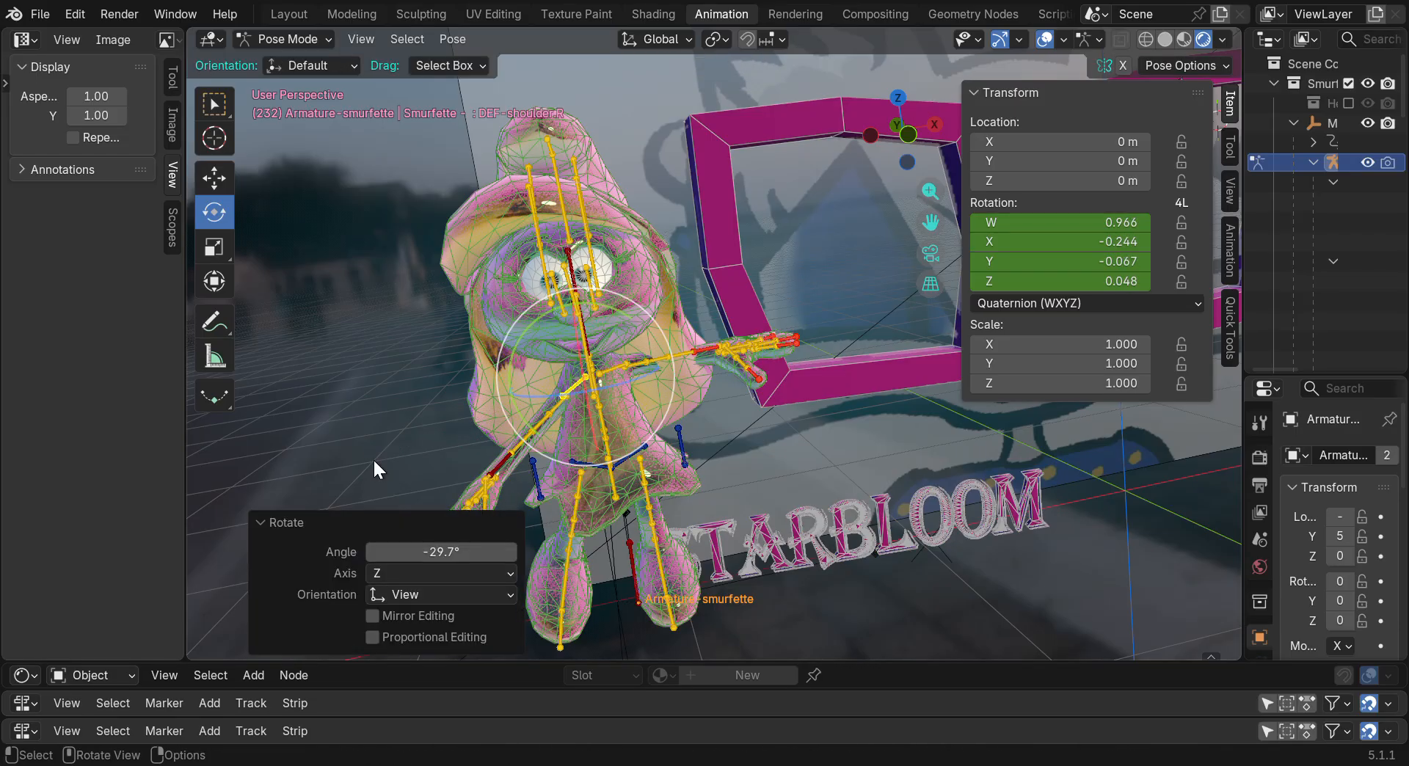
{"action": "left_click", "coordinate": [535, 418]}
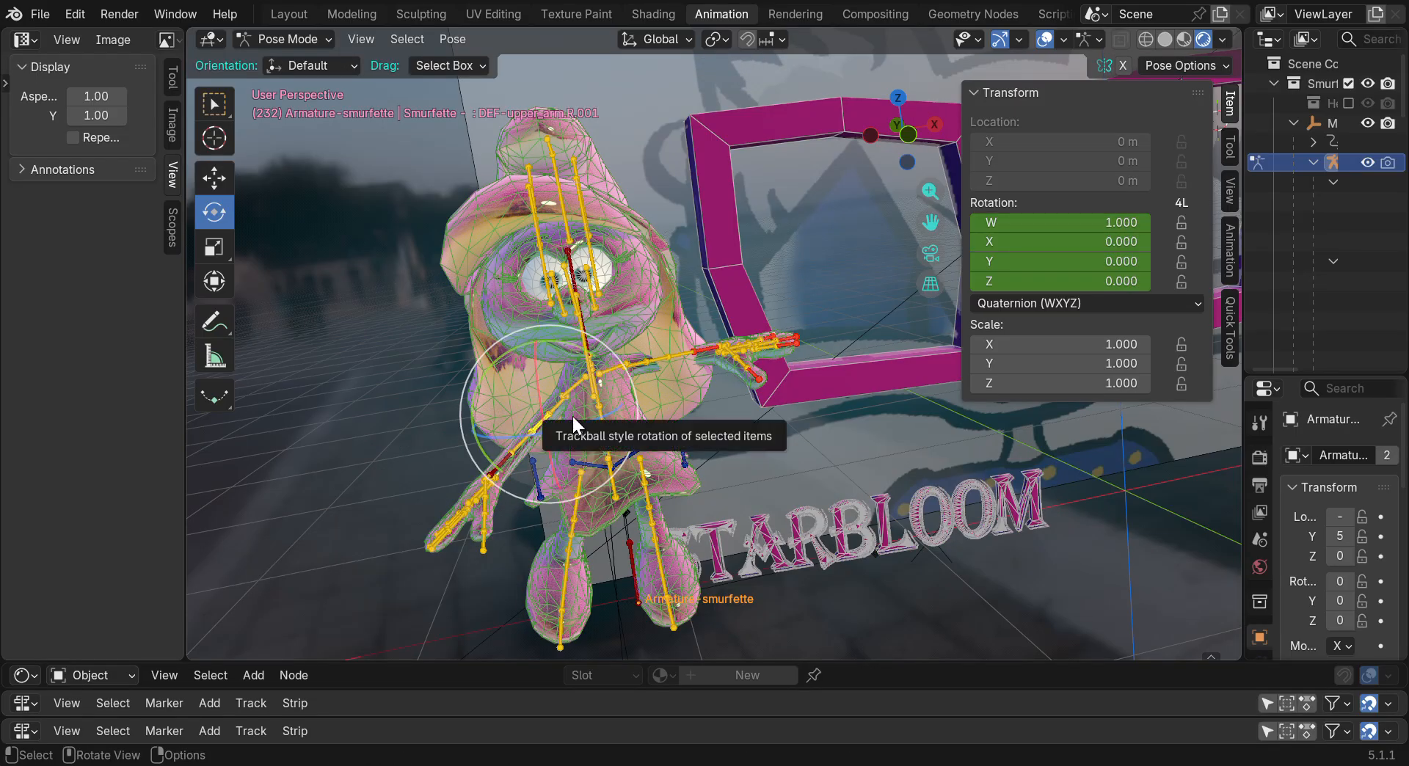
{"action": "key", "text": "r"}
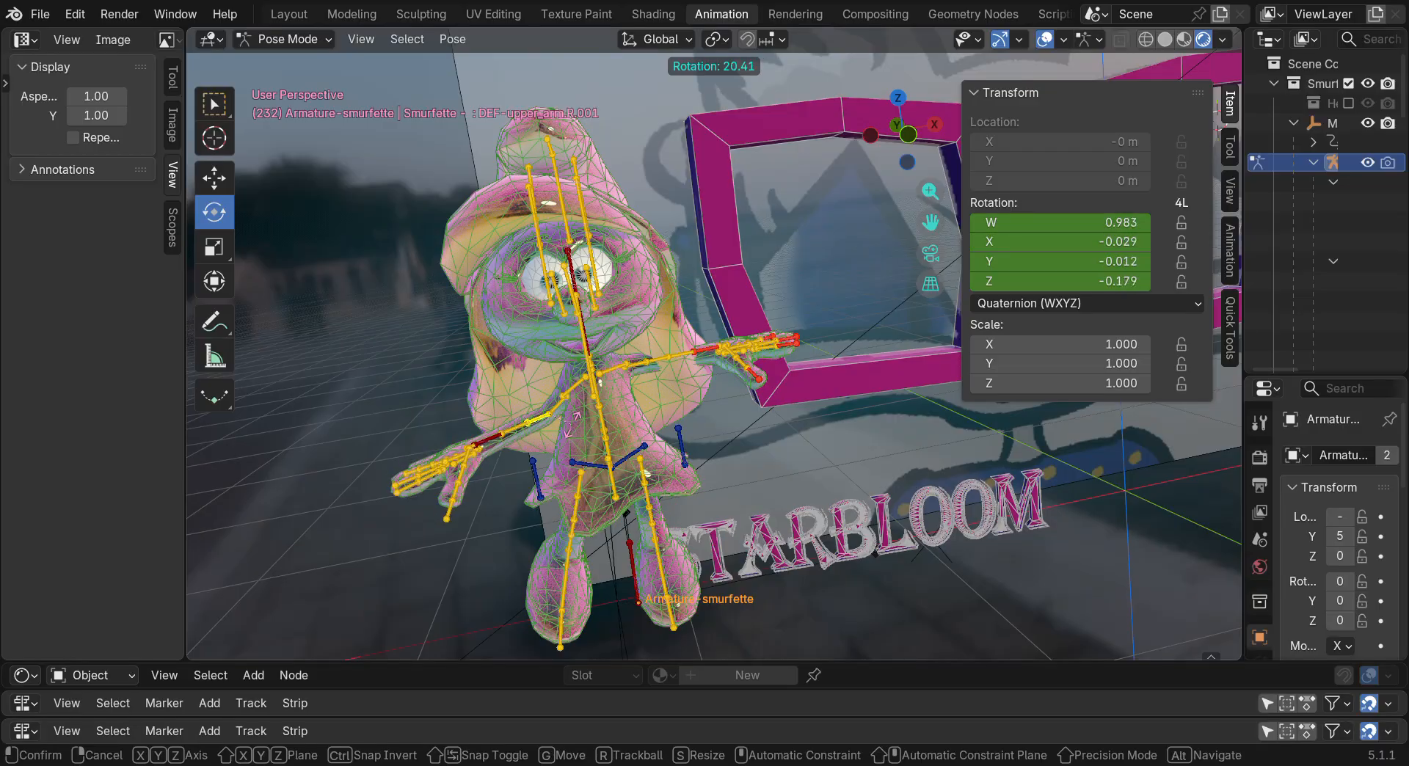
{"action": "left_click", "coordinate": [582, 415]}
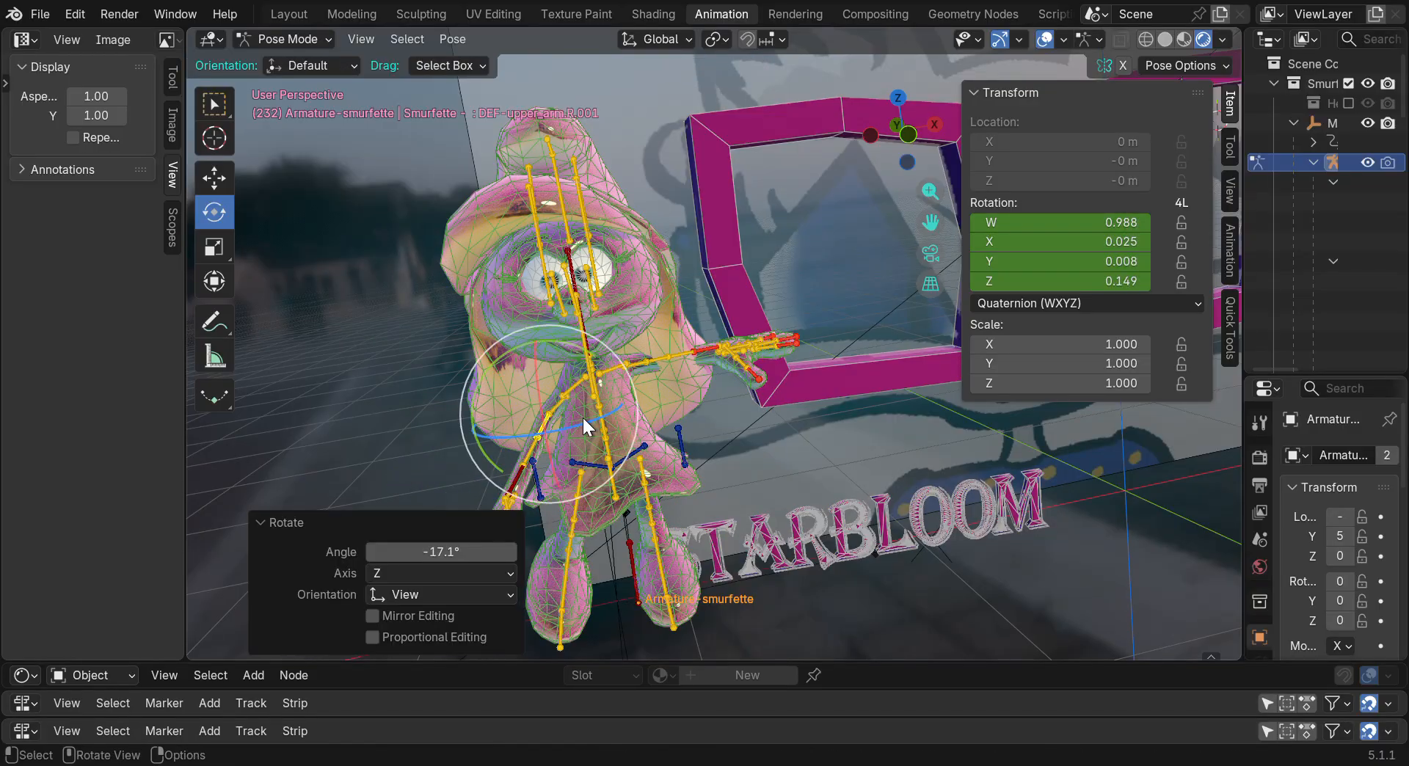
{"action": "left_click", "coordinate": [446, 469]}
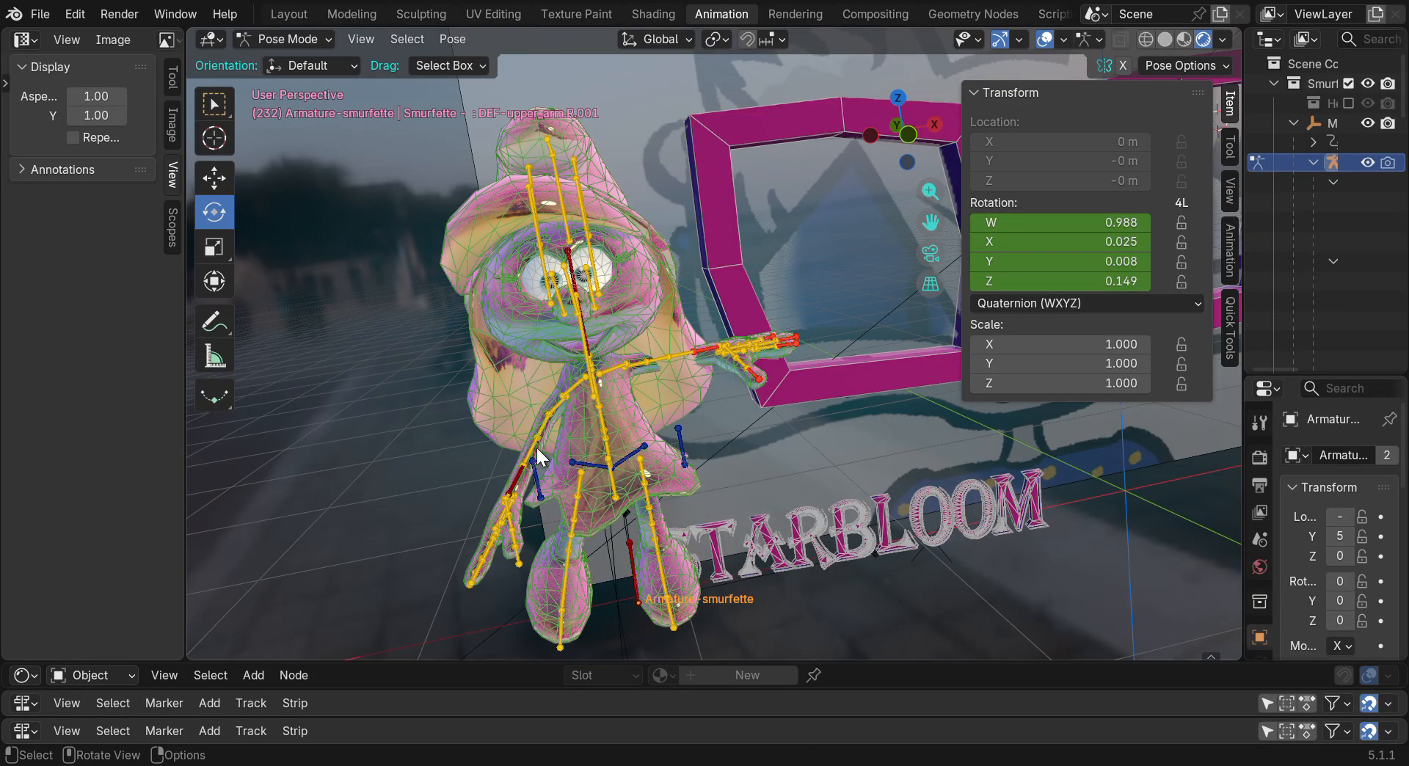
Select every bone of Smurfette's armature and clear all their pose transforms
{"action": "key", "text": "a"}
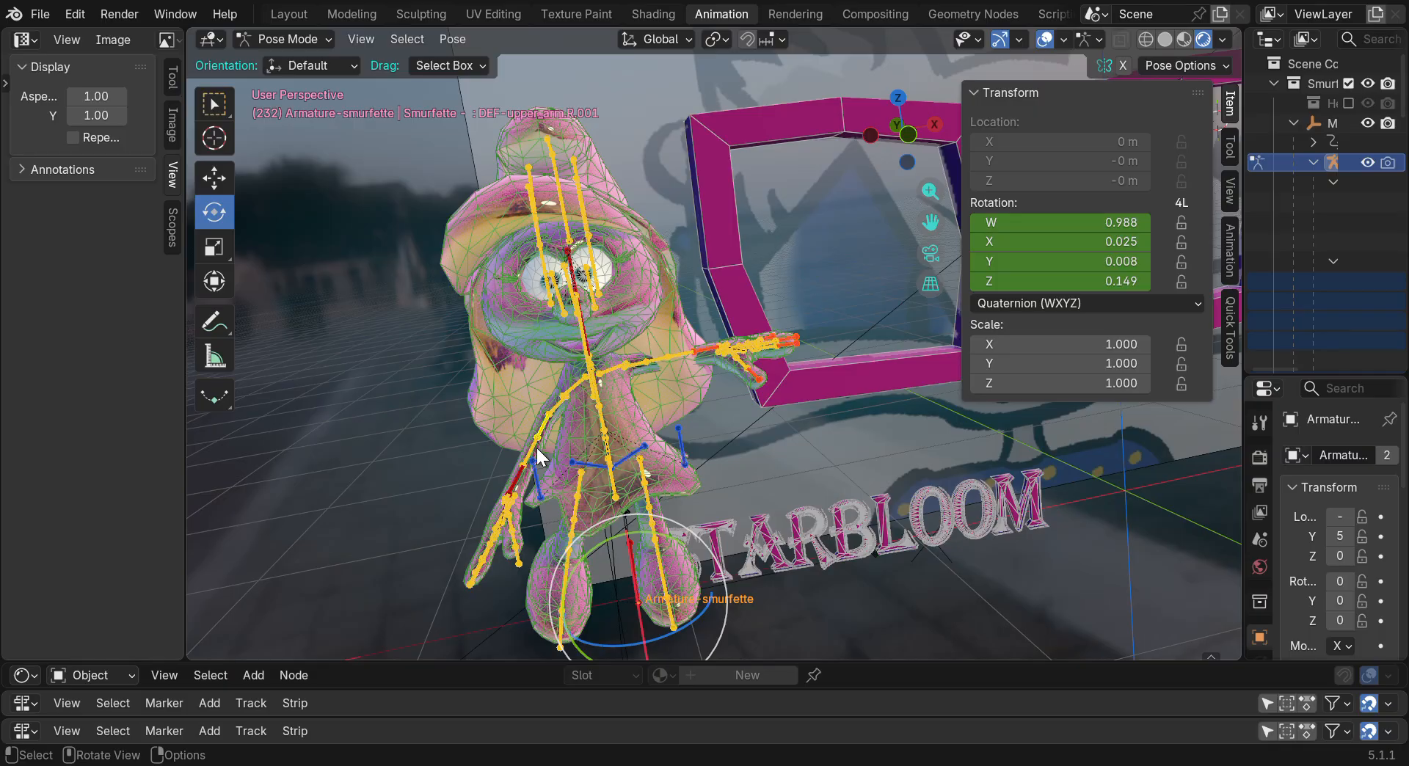
{"action": "left_click", "coordinate": [452, 39]}
{"action": "mouse_move", "coordinate": [509, 69]}
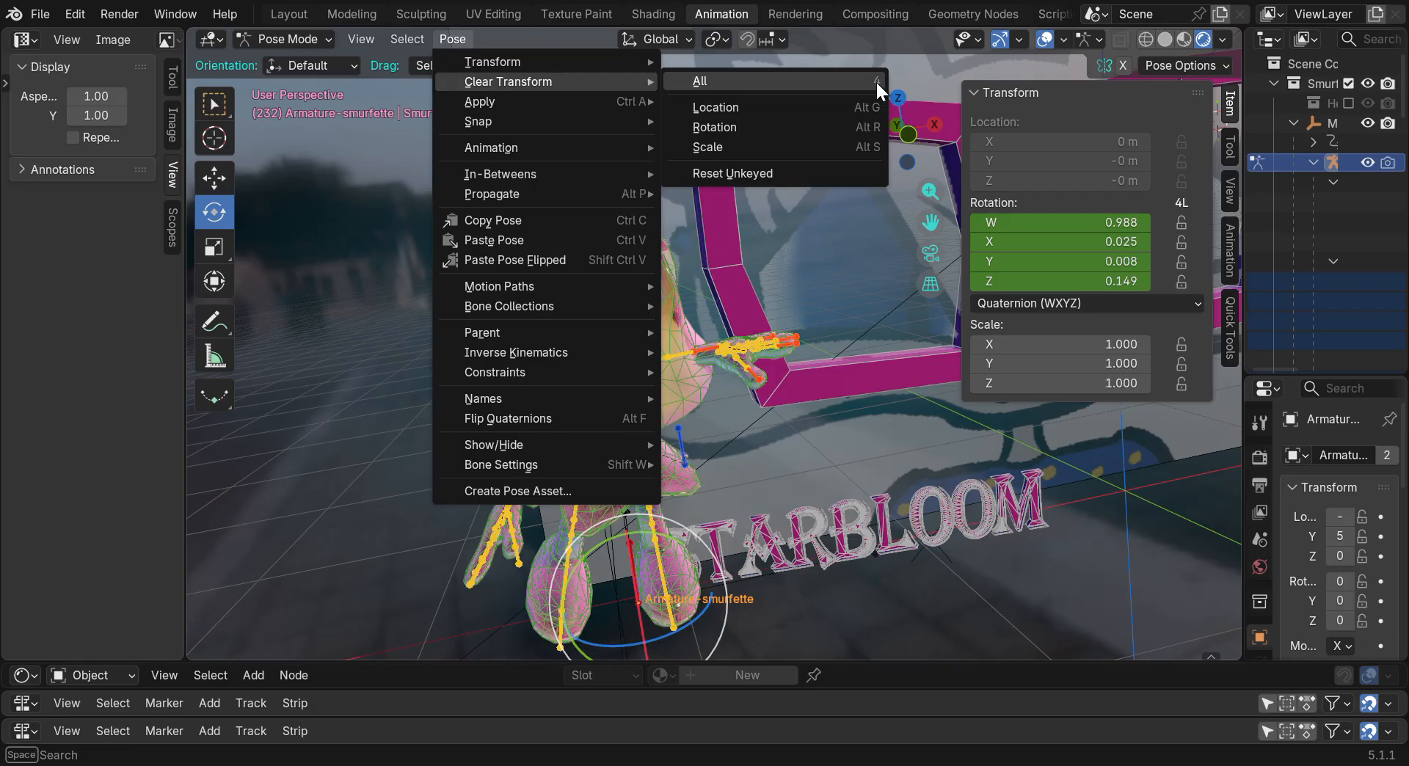
{"action": "left_click", "coordinate": [846, 82]}
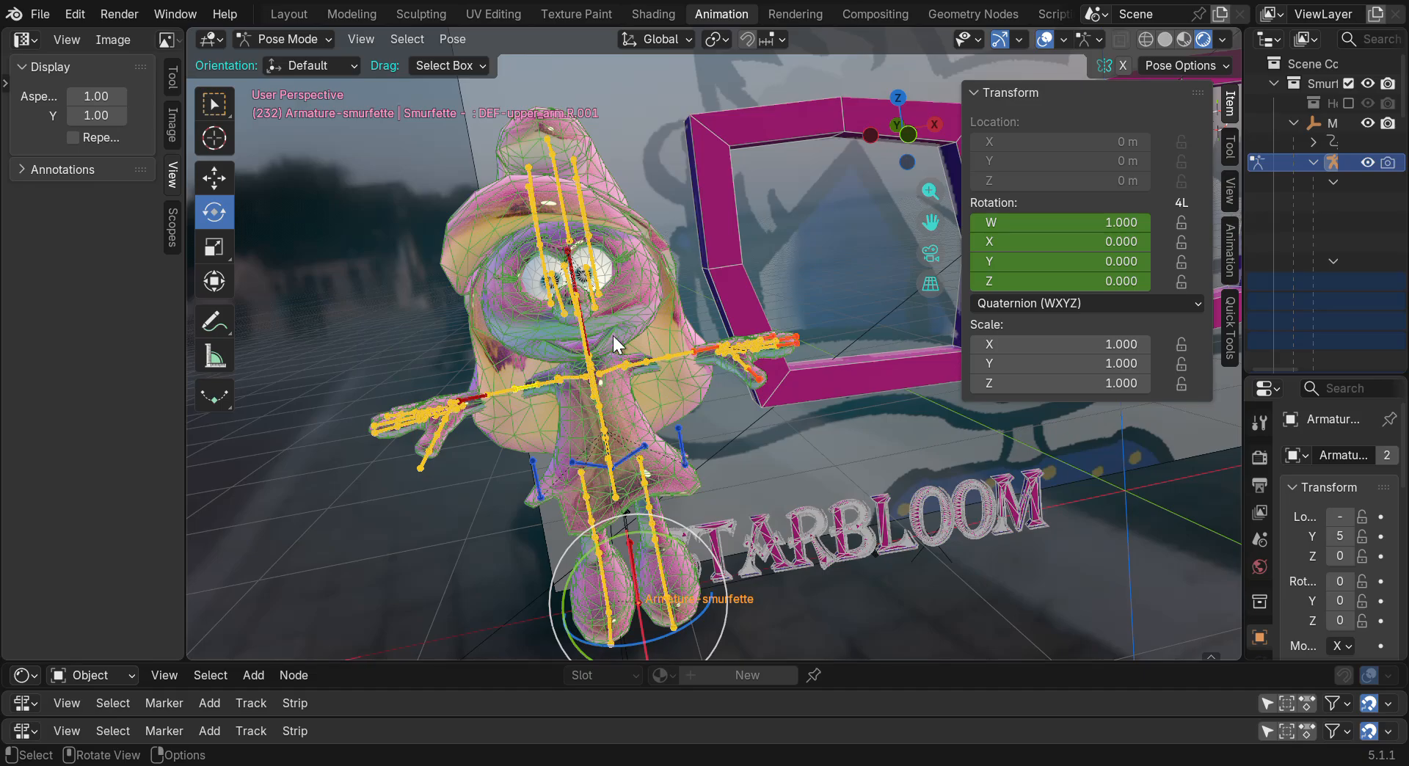
Hide the transform sidebar and switch the viewport to solid shading
{"action": "left_click_drag", "start_coordinate": [955, 95], "coordinate": [1251, 108]}
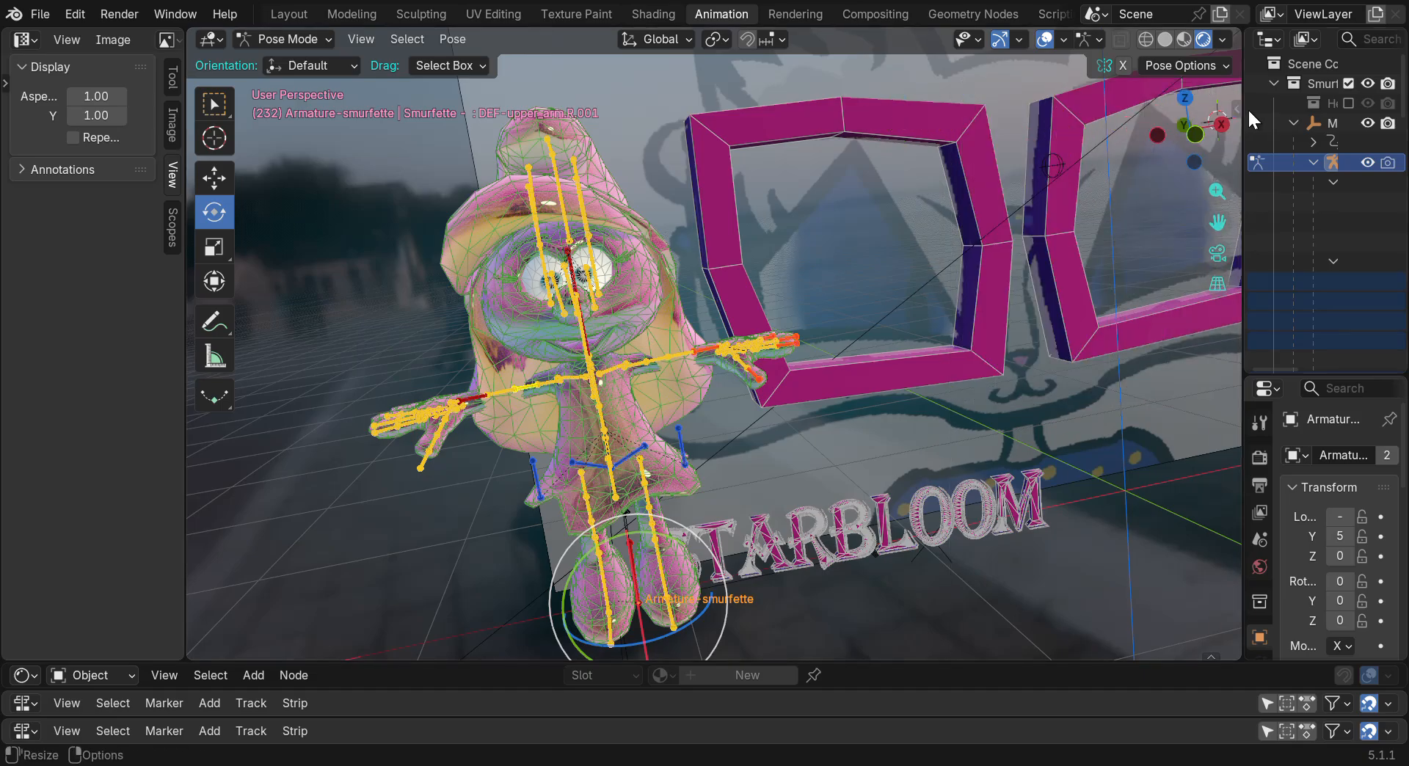
{"action": "left_click_drag", "start_coordinate": [1217, 222], "coordinate": [1176, 93]}
{"action": "left_click", "coordinate": [641, 332]}
{"action": "scroll", "coordinate": [643, 452], "scroll_direction": "up", "scroll_amount": 3}
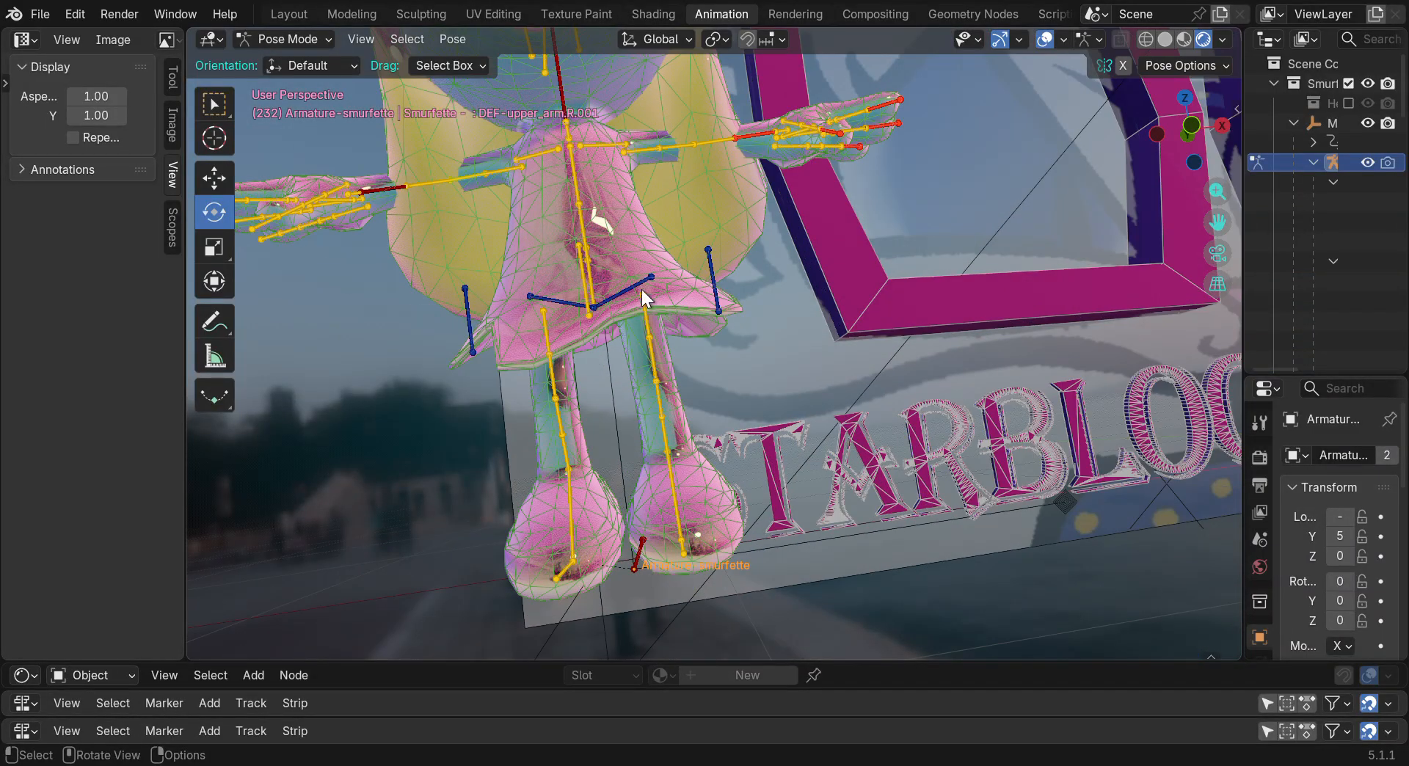
{"action": "mouse_move", "coordinate": [1170, 130]}
{"action": "left_mouse_down"}
{"action": "mouse_move", "coordinate": [1097, 154]}
{"action": "mouse_move", "coordinate": [1009, 155]}
{"action": "left_mouse_up"}
{"action": "left_click", "coordinate": [1164, 39]}
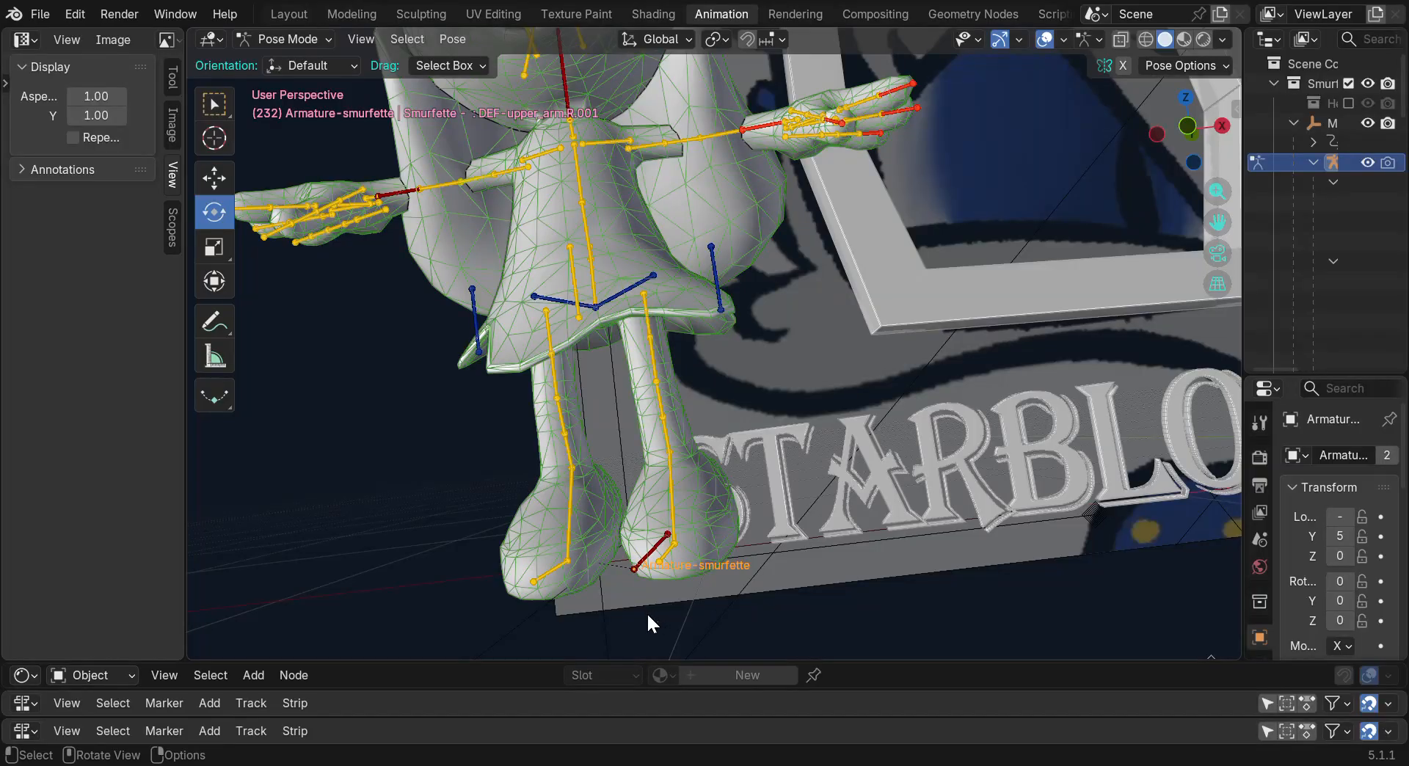
{"action": "scroll", "coordinate": [650, 610], "scroll_direction": "up", "scroll_amount": 3}
{"action": "scroll", "coordinate": [652, 612], "scroll_direction": "down", "scroll_amount": 3}
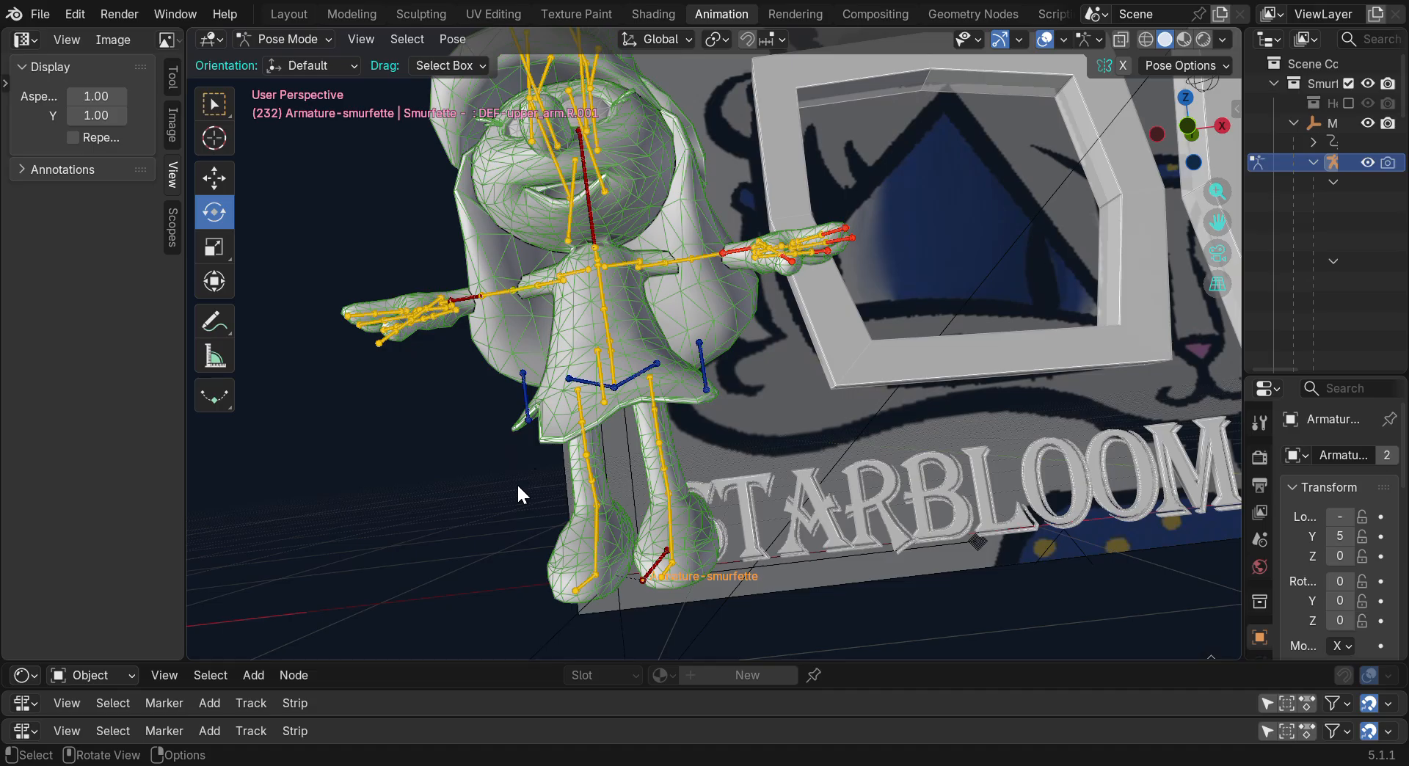
Switch Smurfette's armature back and forth between Edit Mode and Pose Mode, and return it to Object Mode
{"action": "key", "text": "Tab"}
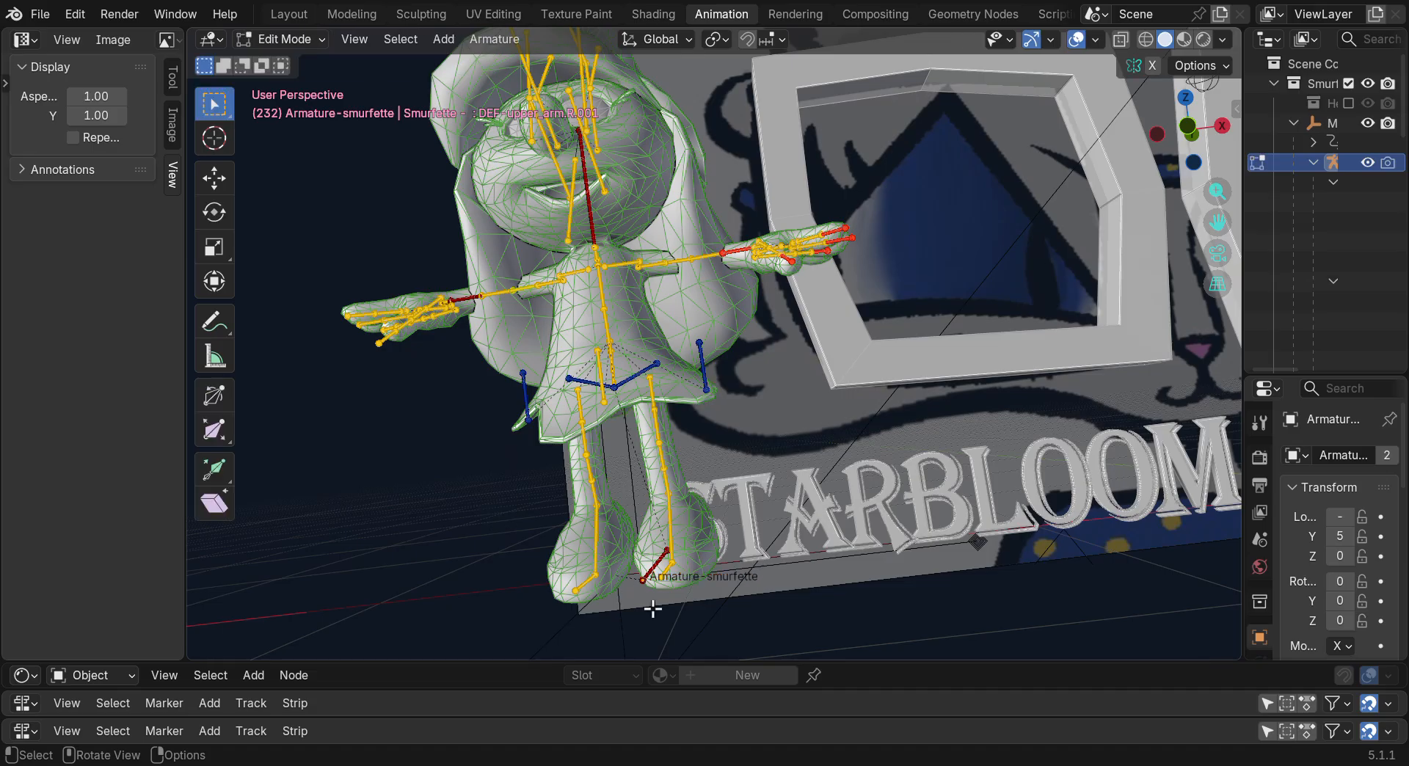
{"action": "scroll", "coordinate": [978, 220], "scroll_direction": "down", "scroll_amount": 4}
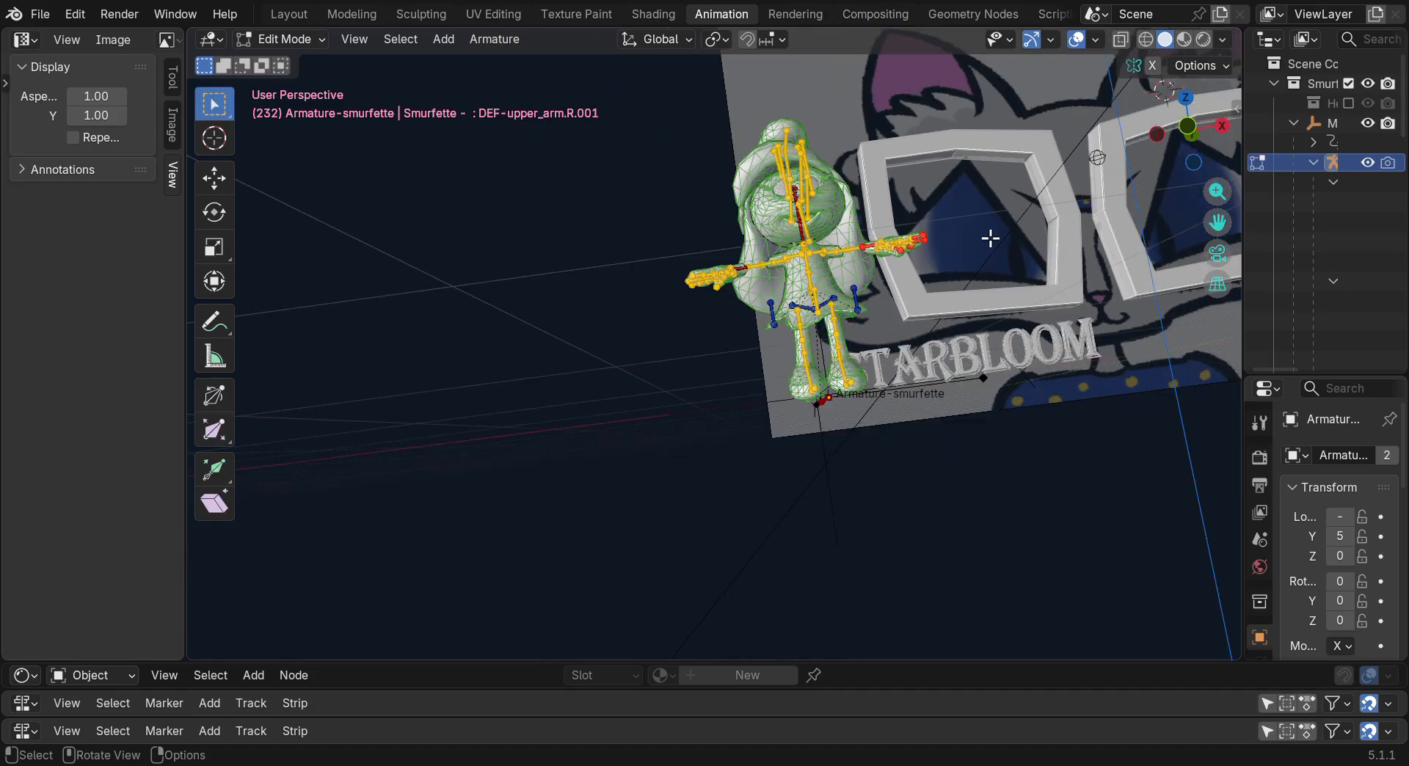
{"action": "left_click_drag", "start_coordinate": [1225, 218], "coordinate": [1005, 462]}
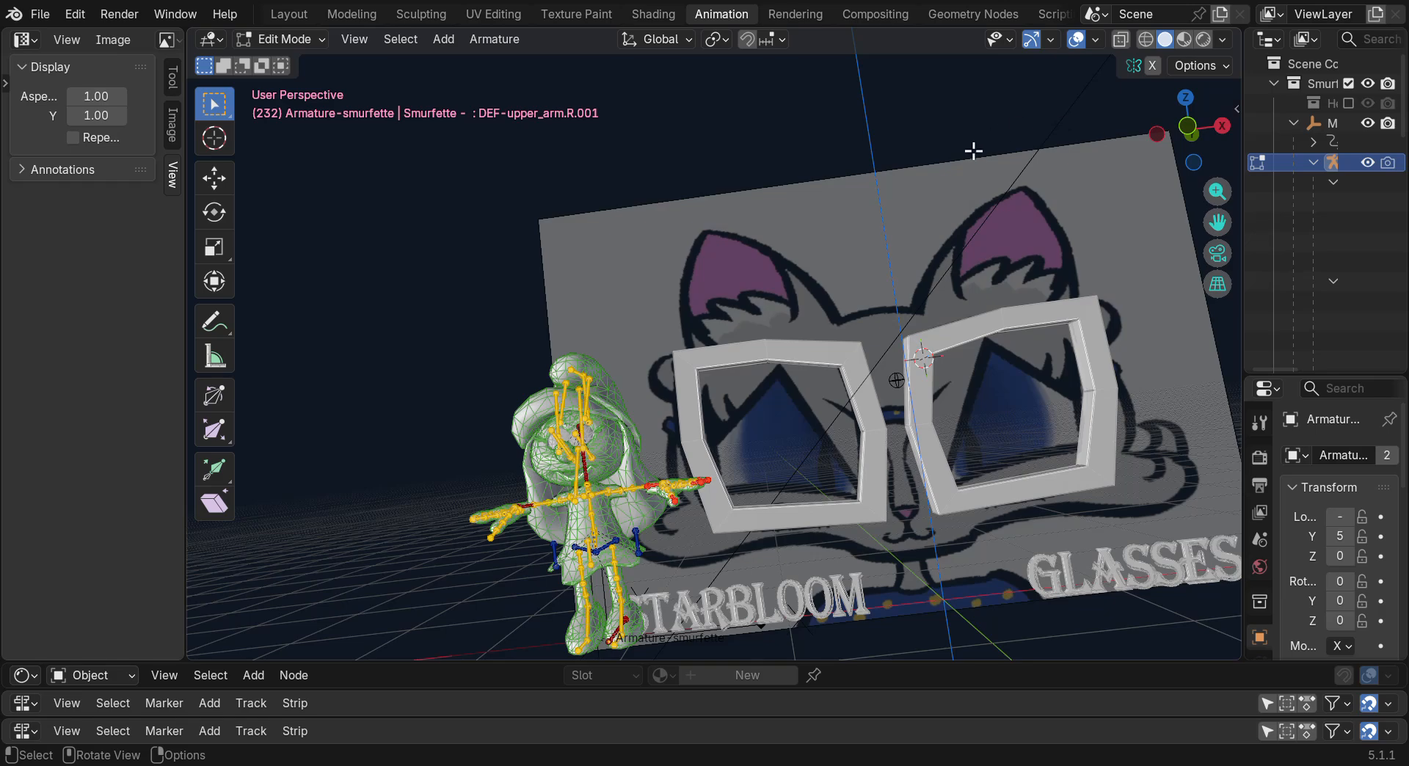
{"action": "left_click_drag", "start_coordinate": [1225, 135], "coordinate": [1210, 143]}
{"action": "key", "text": "ctrl+Tab"}
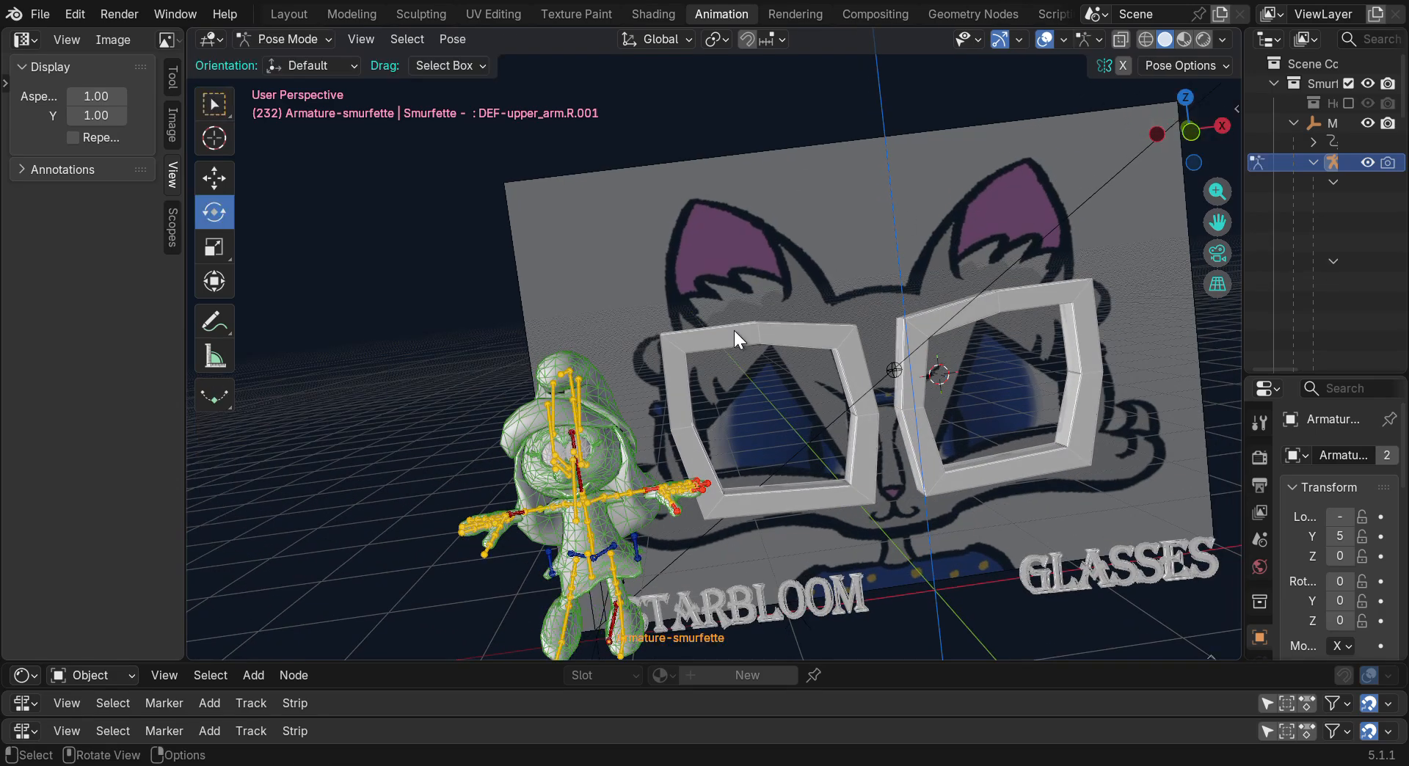
{"action": "key", "text": "Tab"}
{"action": "key", "text": "ctrl+Tab"}
{"action": "key", "text": "Tab"}
{"action": "left_click", "coordinate": [283, 38]}
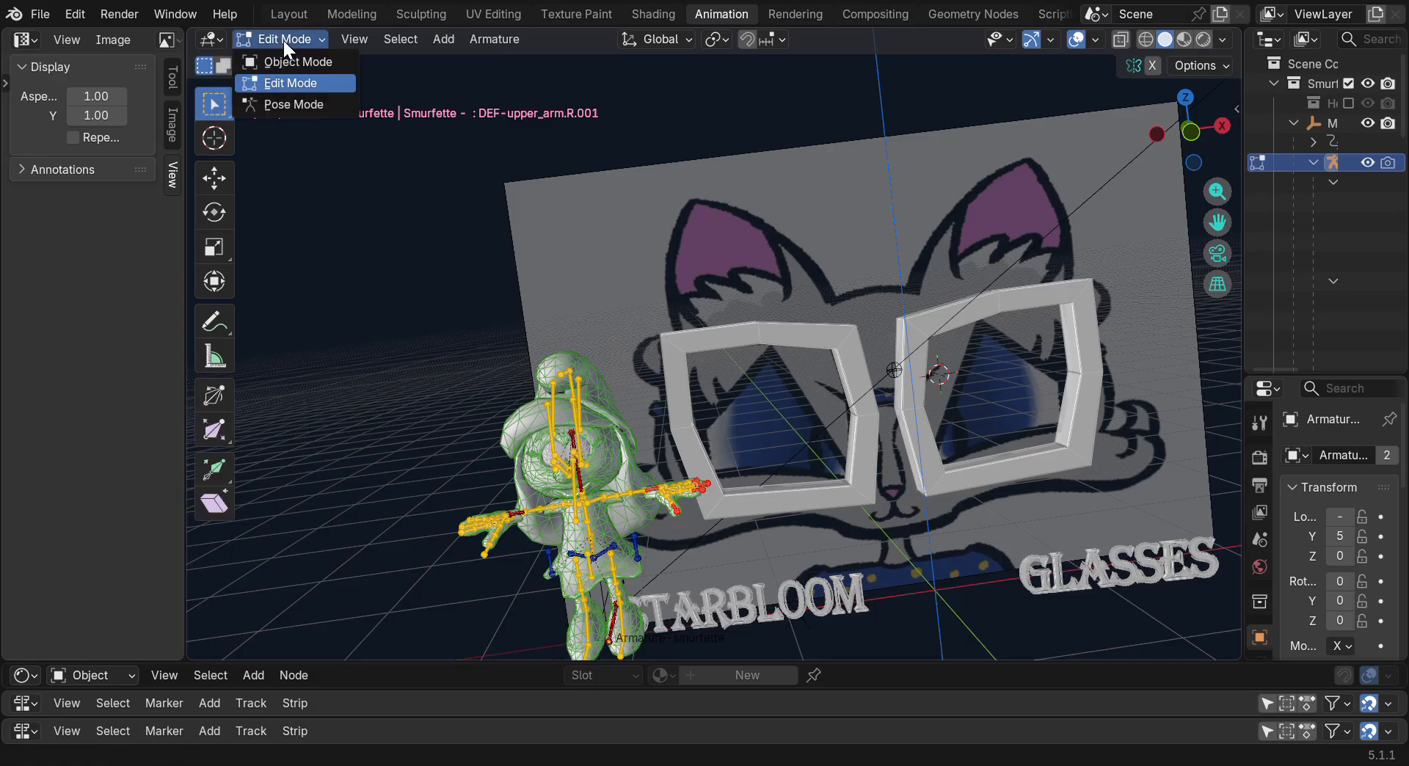
{"action": "left_click", "coordinate": [298, 63]}
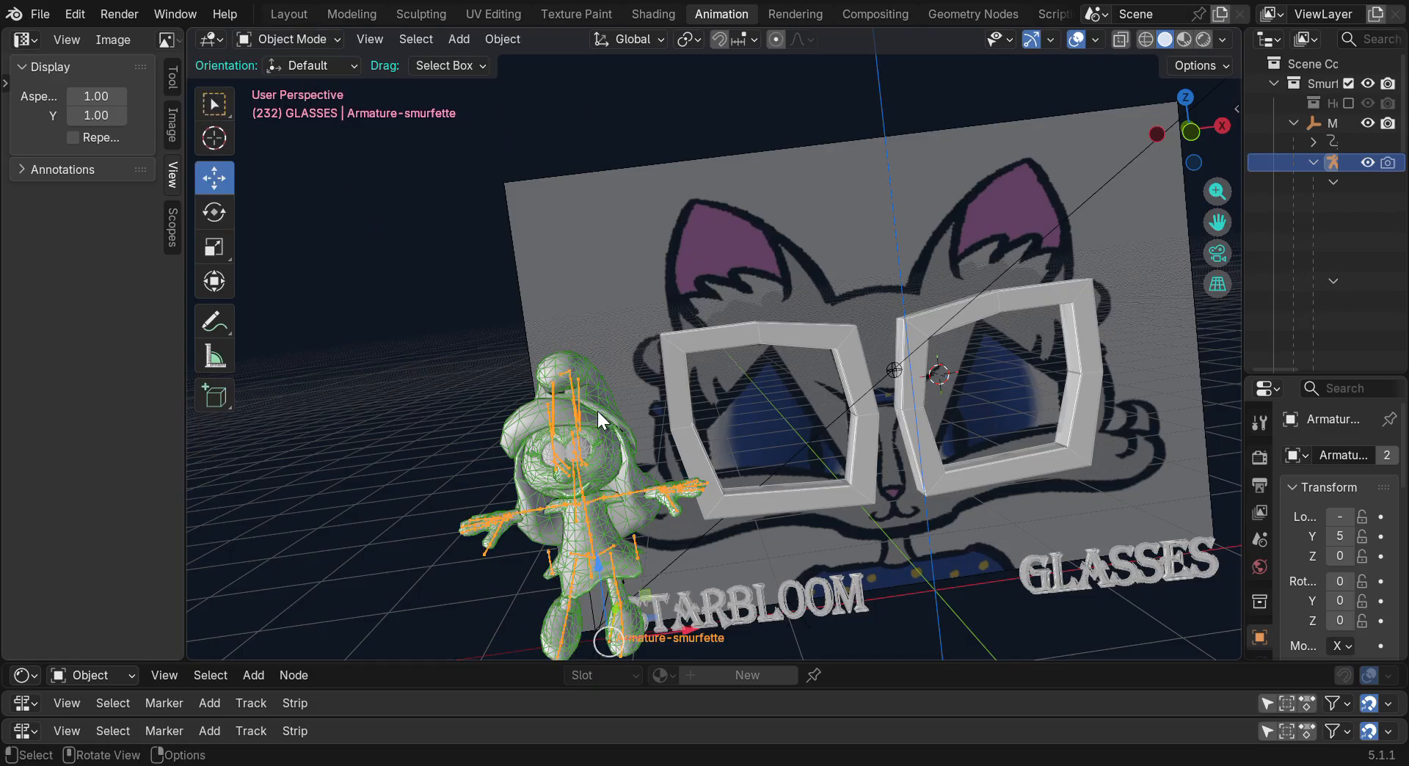
Select the cat-face reference image and hide Empty-reference-image in the viewport, widening the outliner only while locating it
{"action": "left_click", "coordinate": [602, 210]}
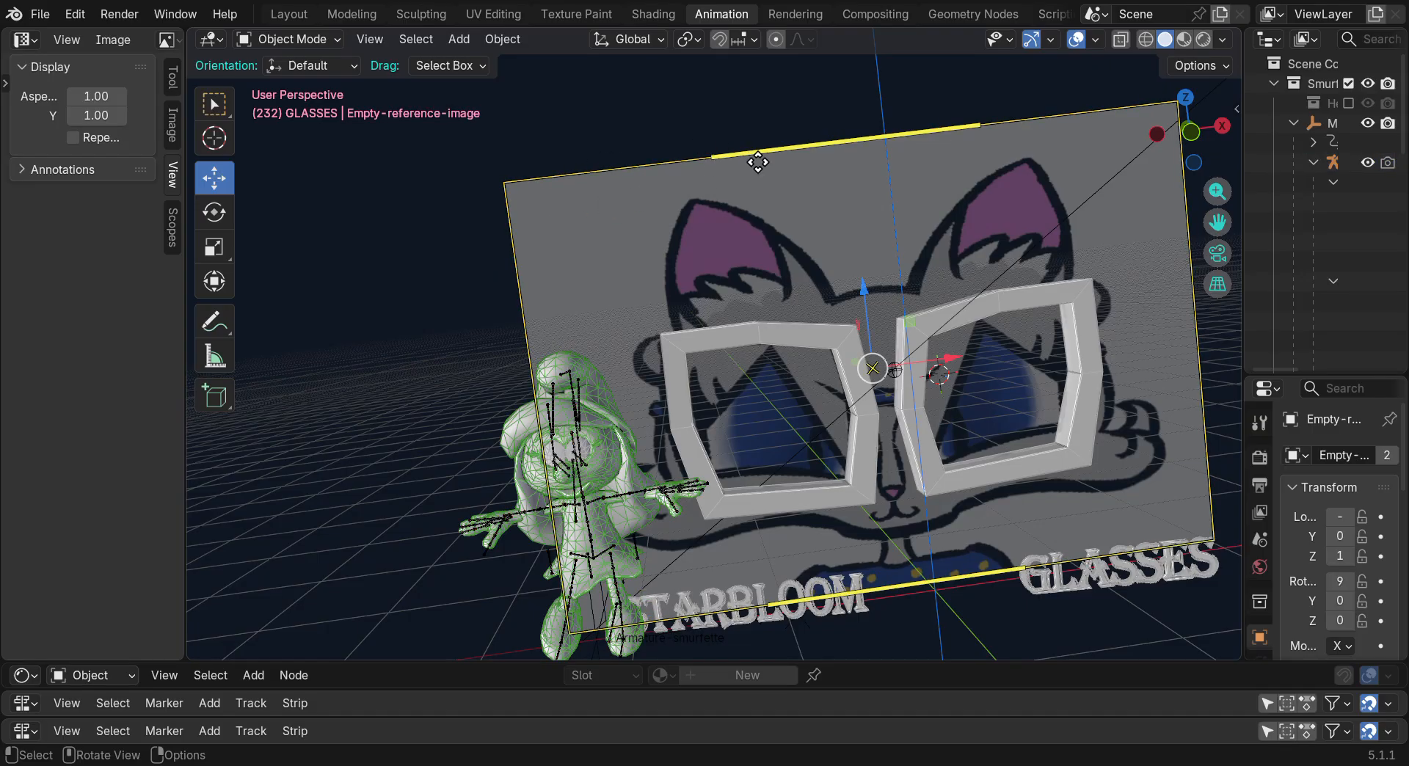
{"action": "left_click_drag", "start_coordinate": [1196, 139], "coordinate": [1172, 150]}
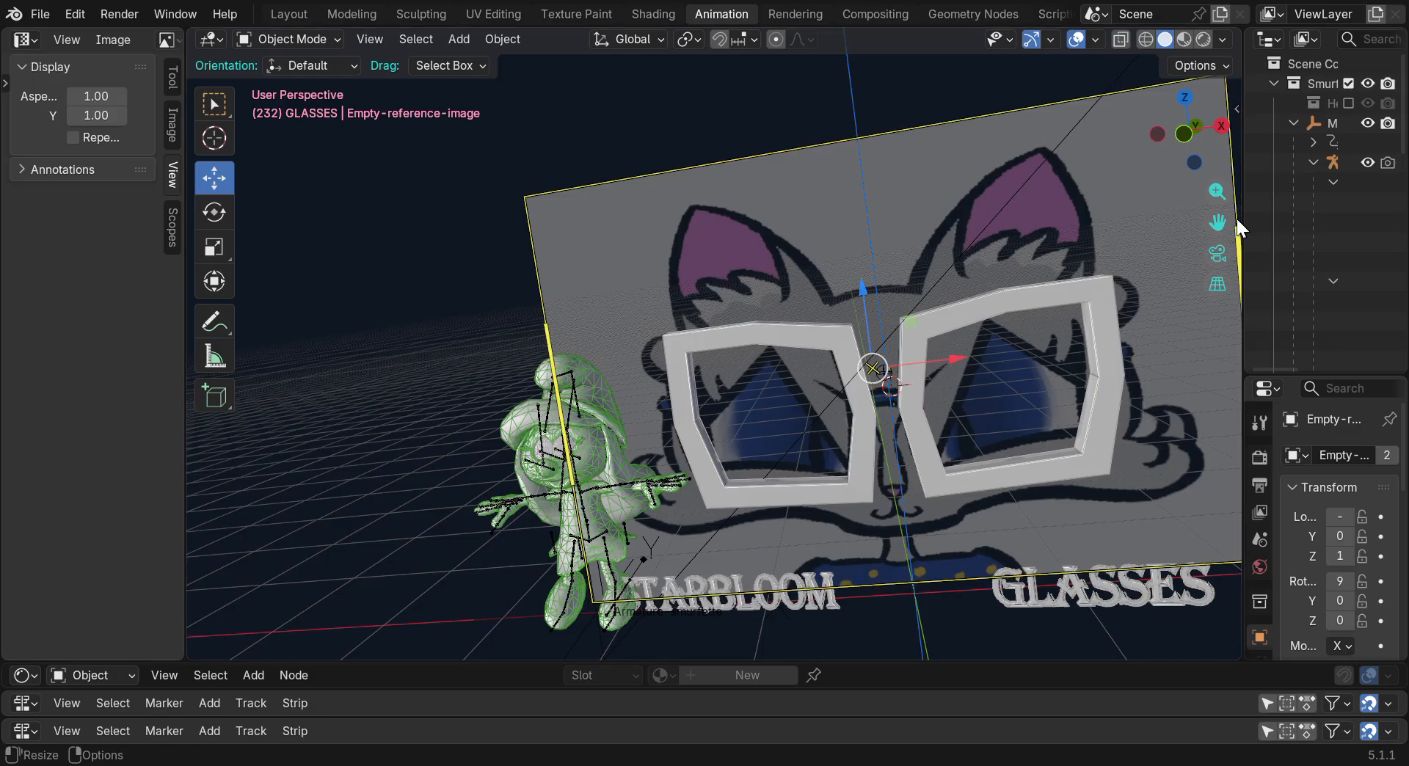
{"action": "left_click_drag", "start_coordinate": [1243, 215], "coordinate": [808, 234]}
{"action": "scroll", "coordinate": [978, 277], "scroll_direction": "down", "scroll_amount": 3}
{"action": "scroll", "coordinate": [976, 273], "scroll_direction": "down", "scroll_amount": 2}
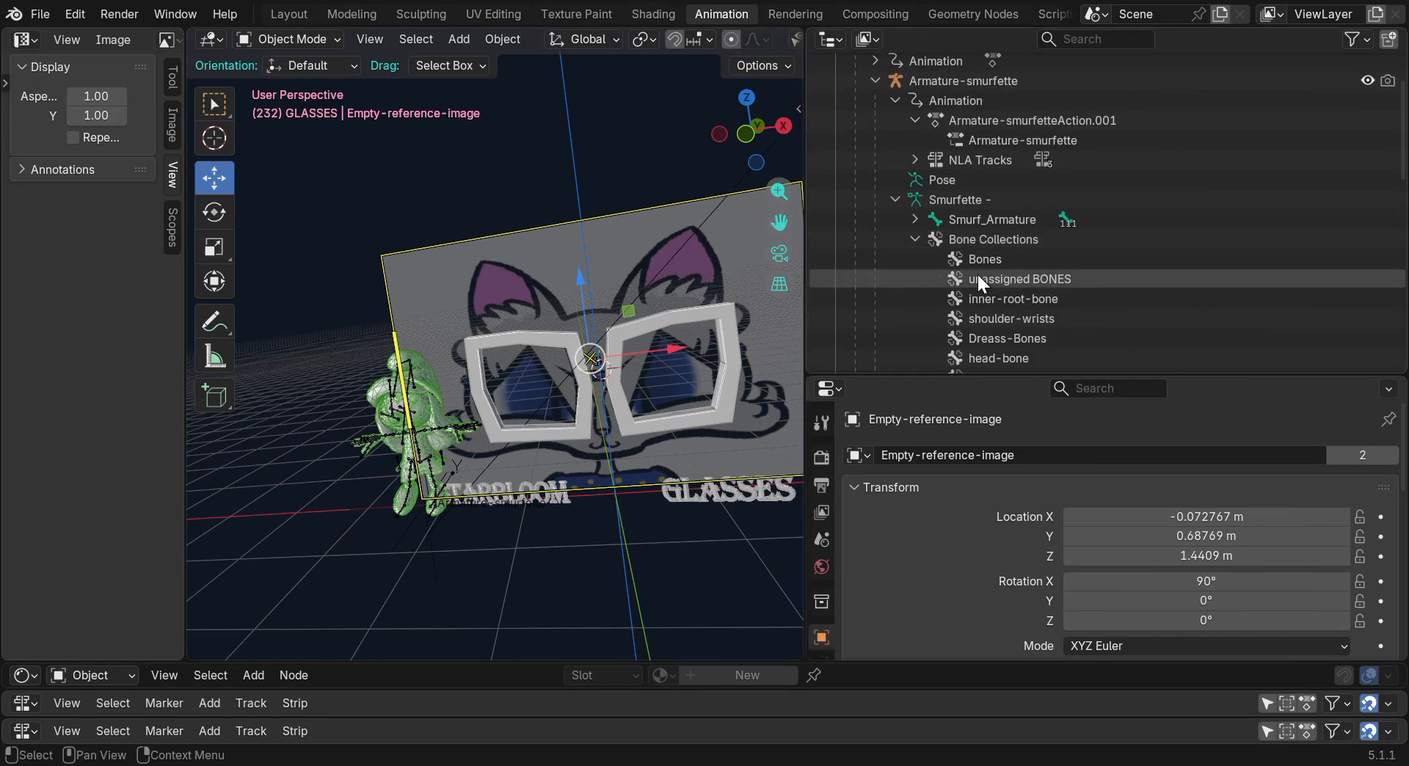
{"action": "scroll", "coordinate": [976, 267], "scroll_direction": "up", "scroll_amount": 4}
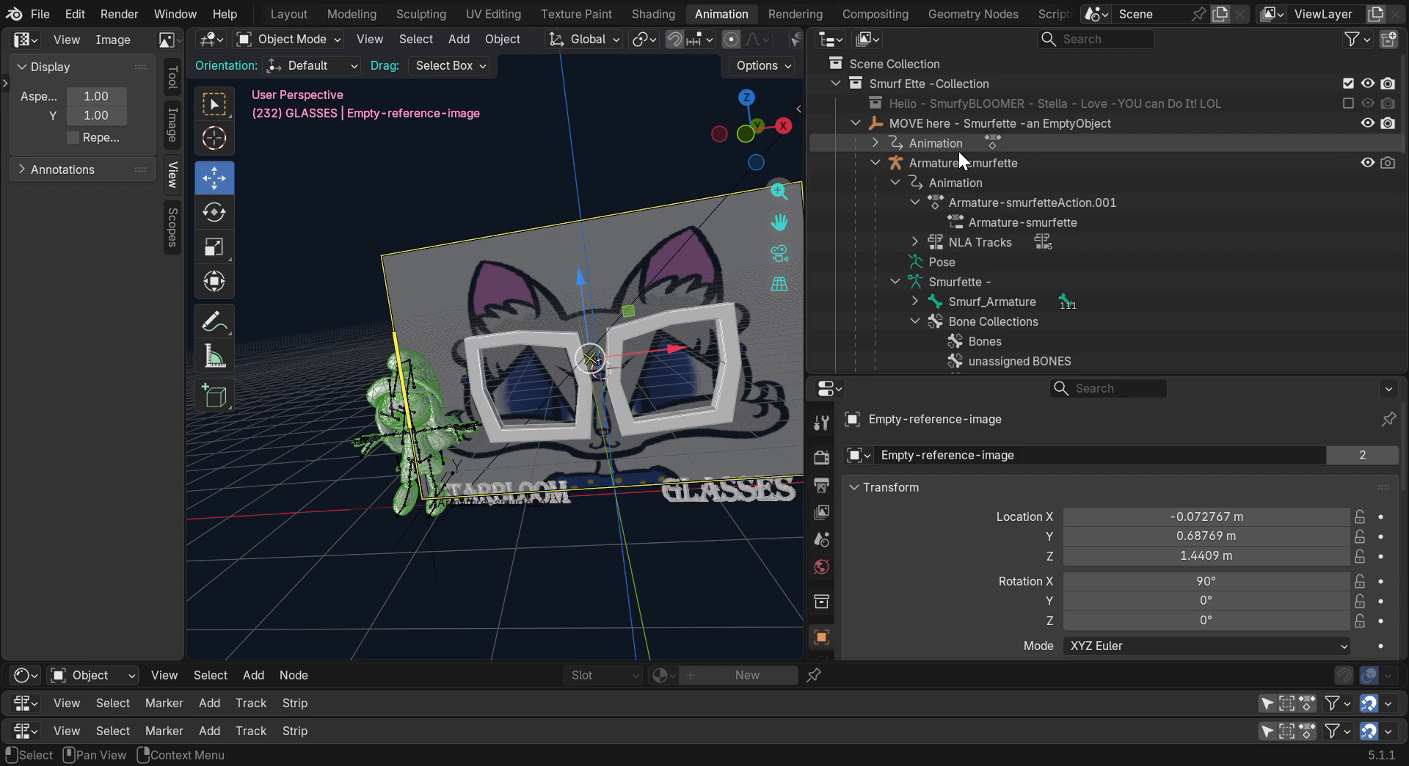
{"action": "scroll", "coordinate": [1086, 242], "scroll_direction": "down", "scroll_amount": 10}
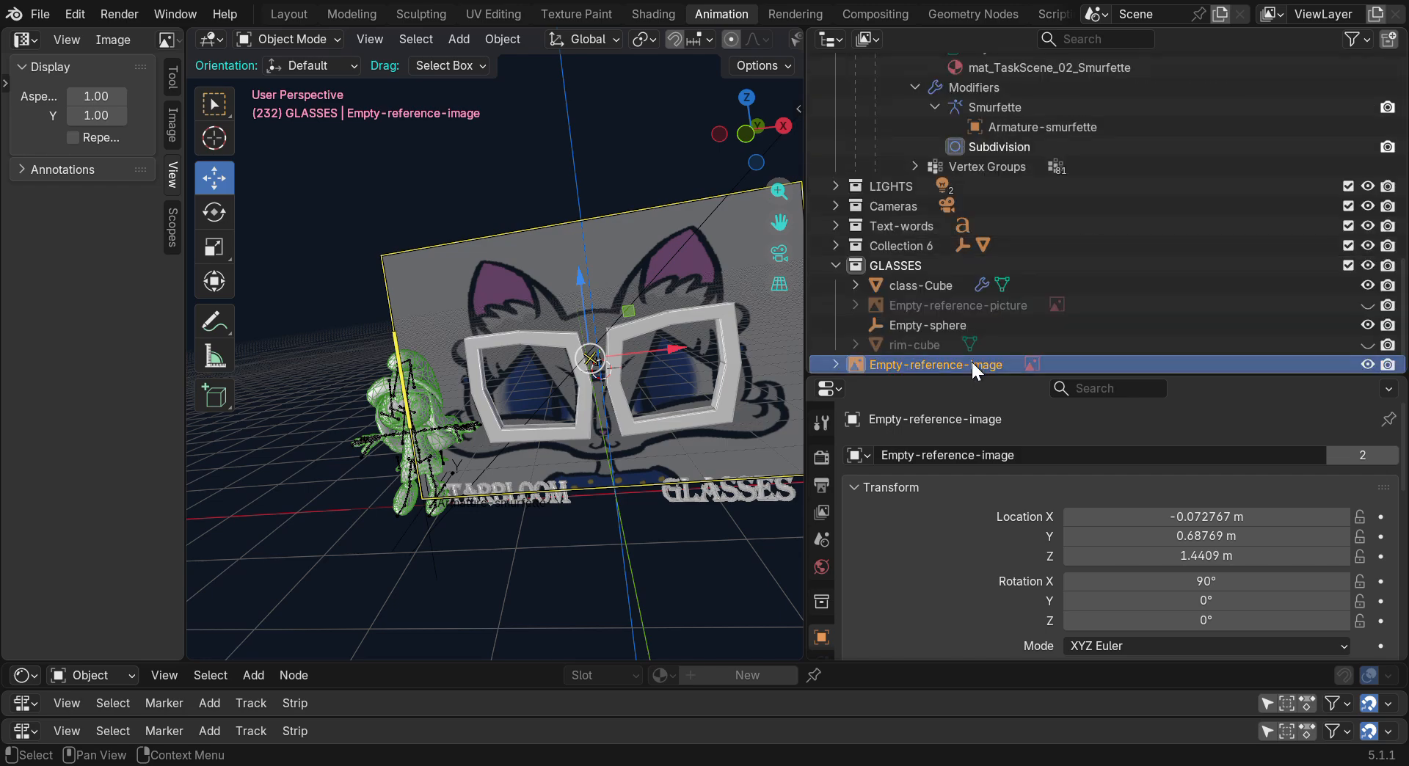
{"action": "scroll", "coordinate": [974, 353], "scroll_direction": "down", "scroll_amount": 1}
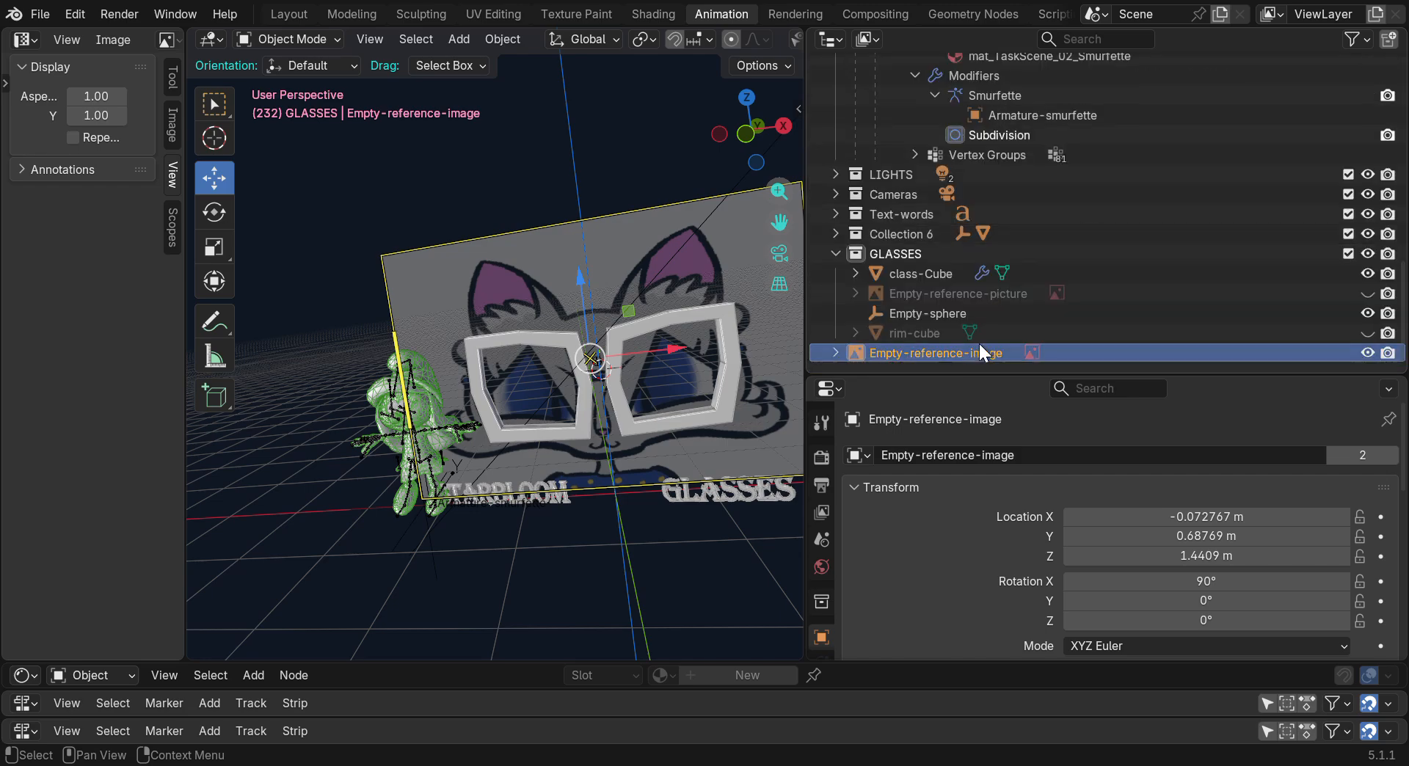
{"action": "left_click", "coordinate": [1365, 351]}
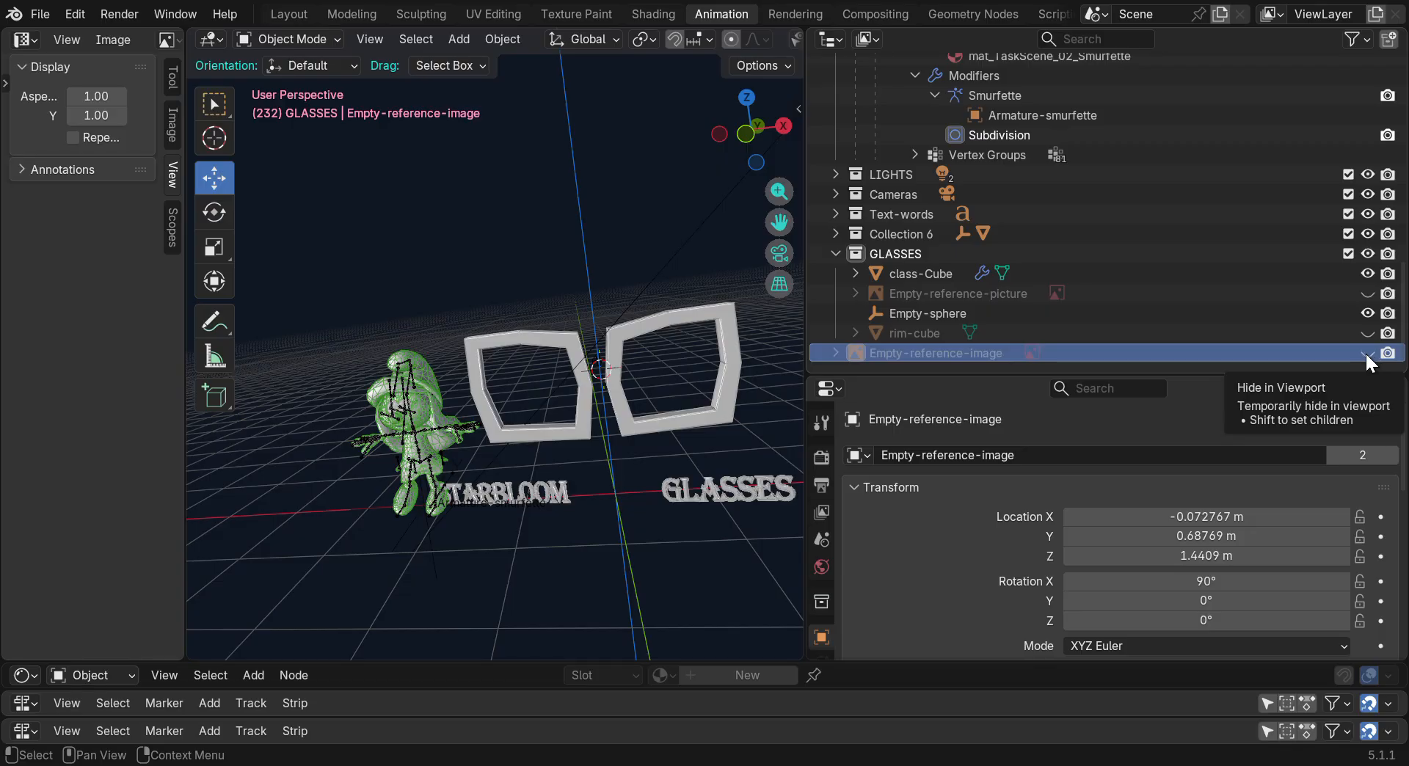
{"action": "left_click_drag", "start_coordinate": [808, 277], "coordinate": [1380, 278]}
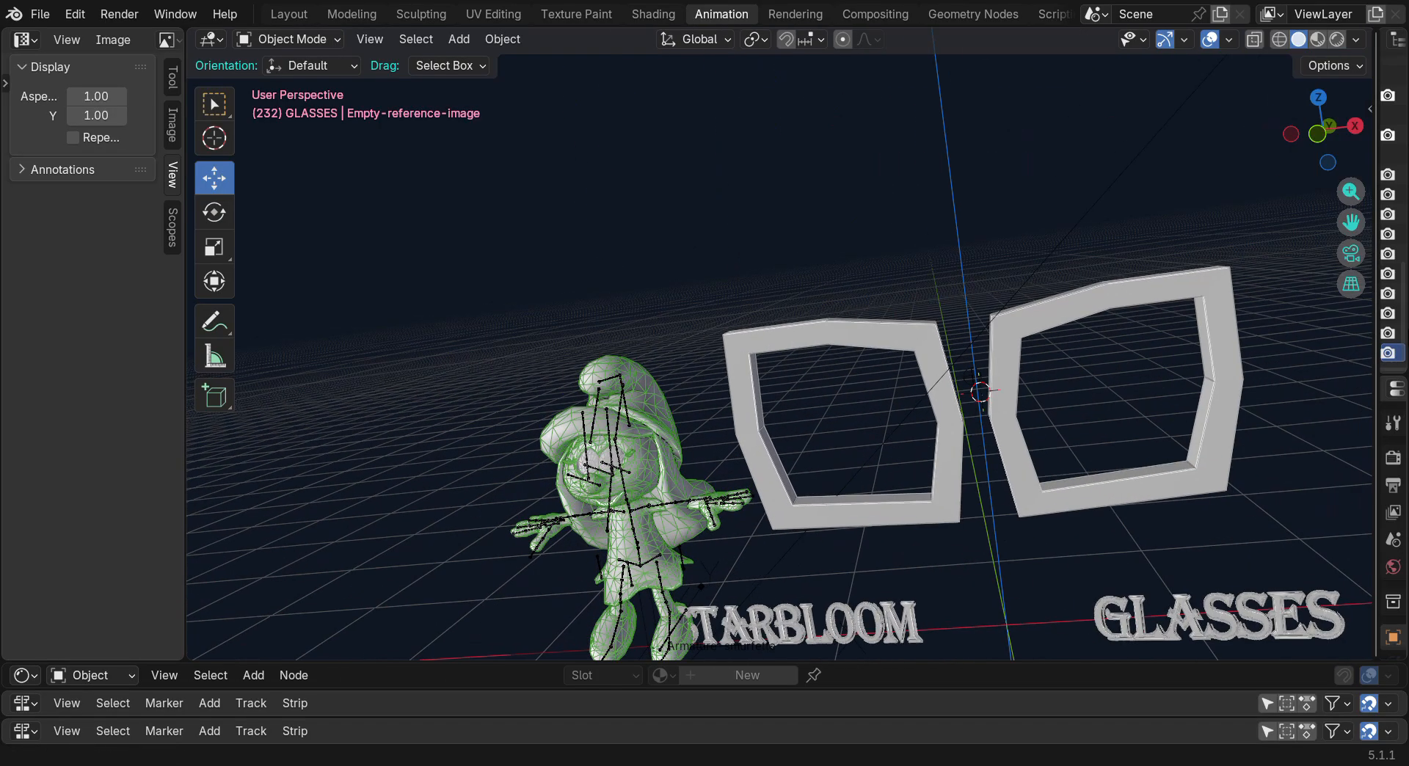
Select and frame Smurfette's mesh, and examine its wireframe and bones from the face down to the feet
{"action": "left_click", "coordinate": [650, 476]}
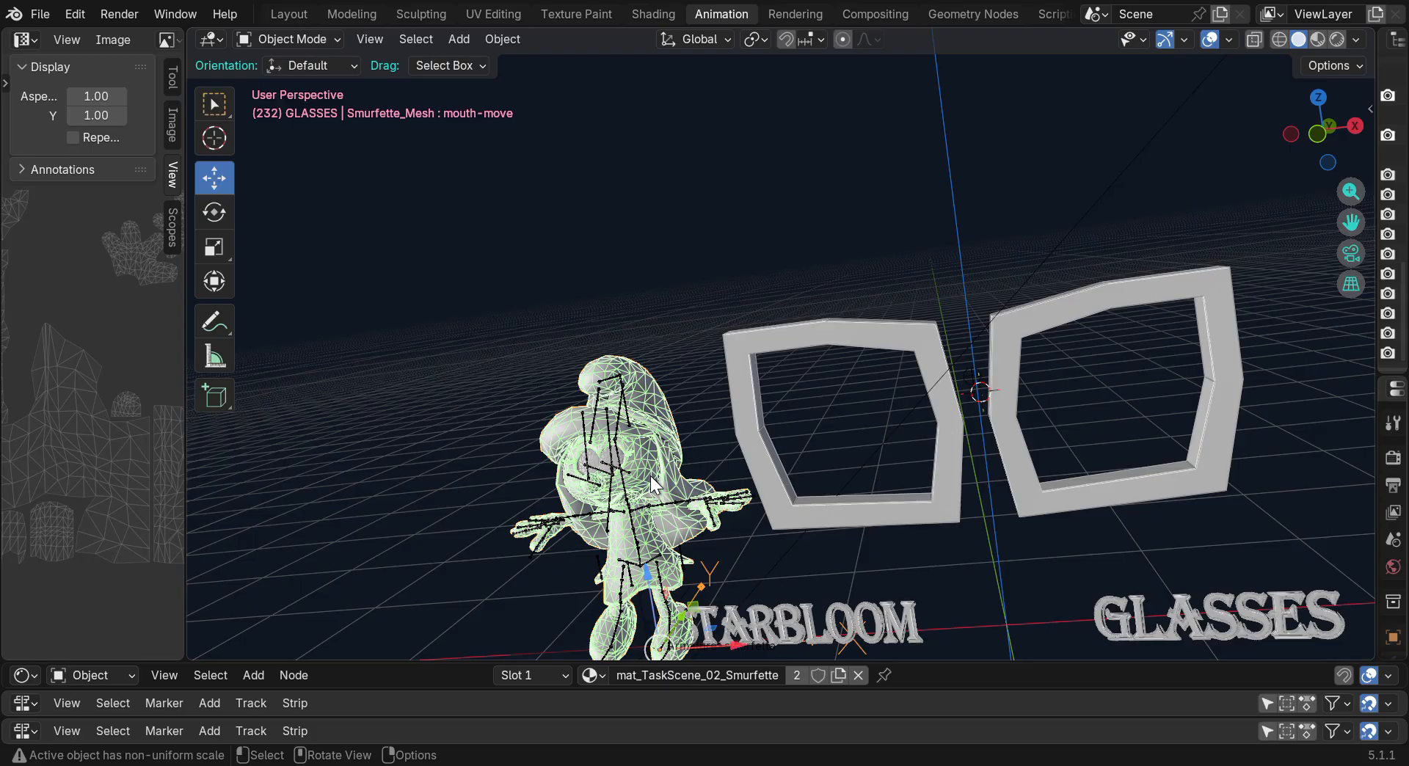
{"action": "key", "text": "KP_Decimal"}
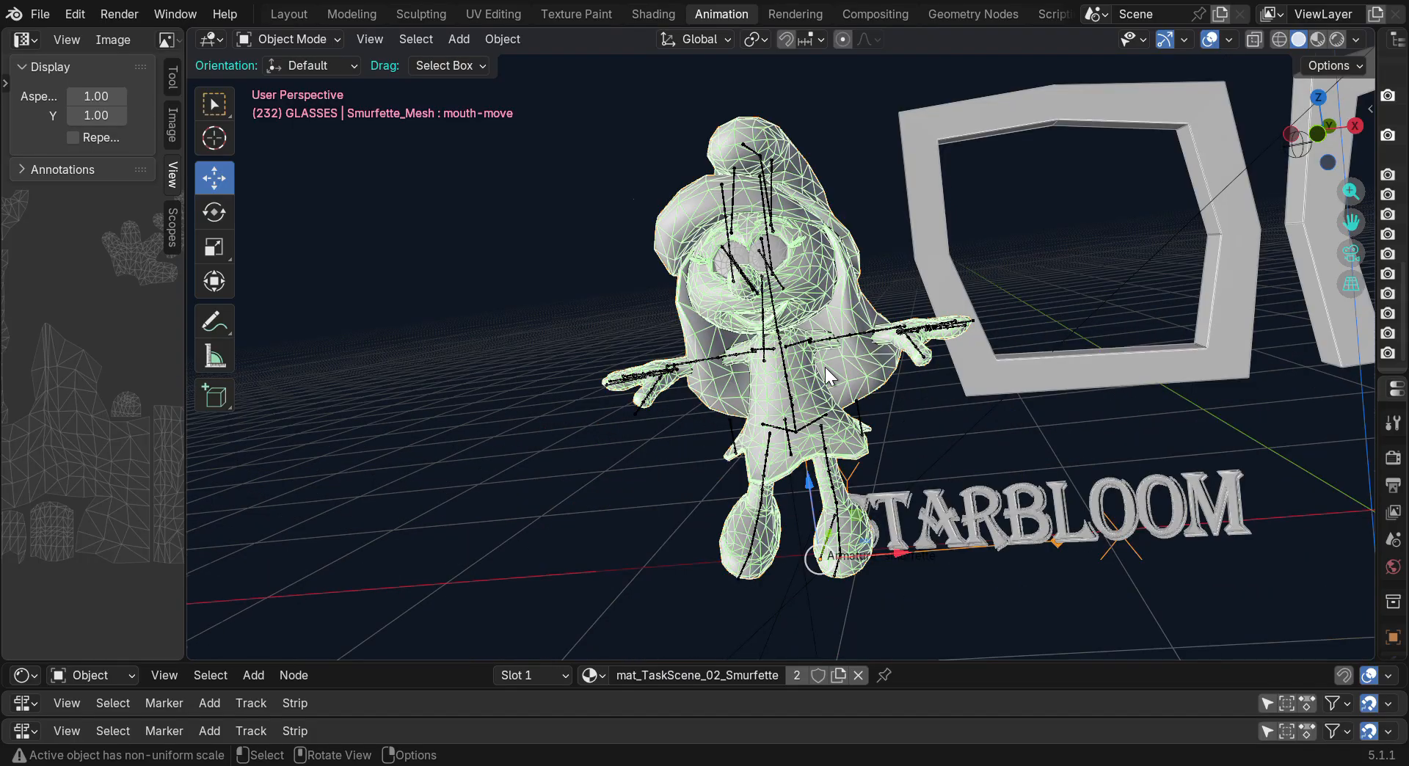
{"action": "scroll", "coordinate": [768, 293], "scroll_direction": "up", "scroll_amount": 4}
{"action": "scroll", "coordinate": [768, 293], "scroll_direction": "down", "scroll_amount": 3}
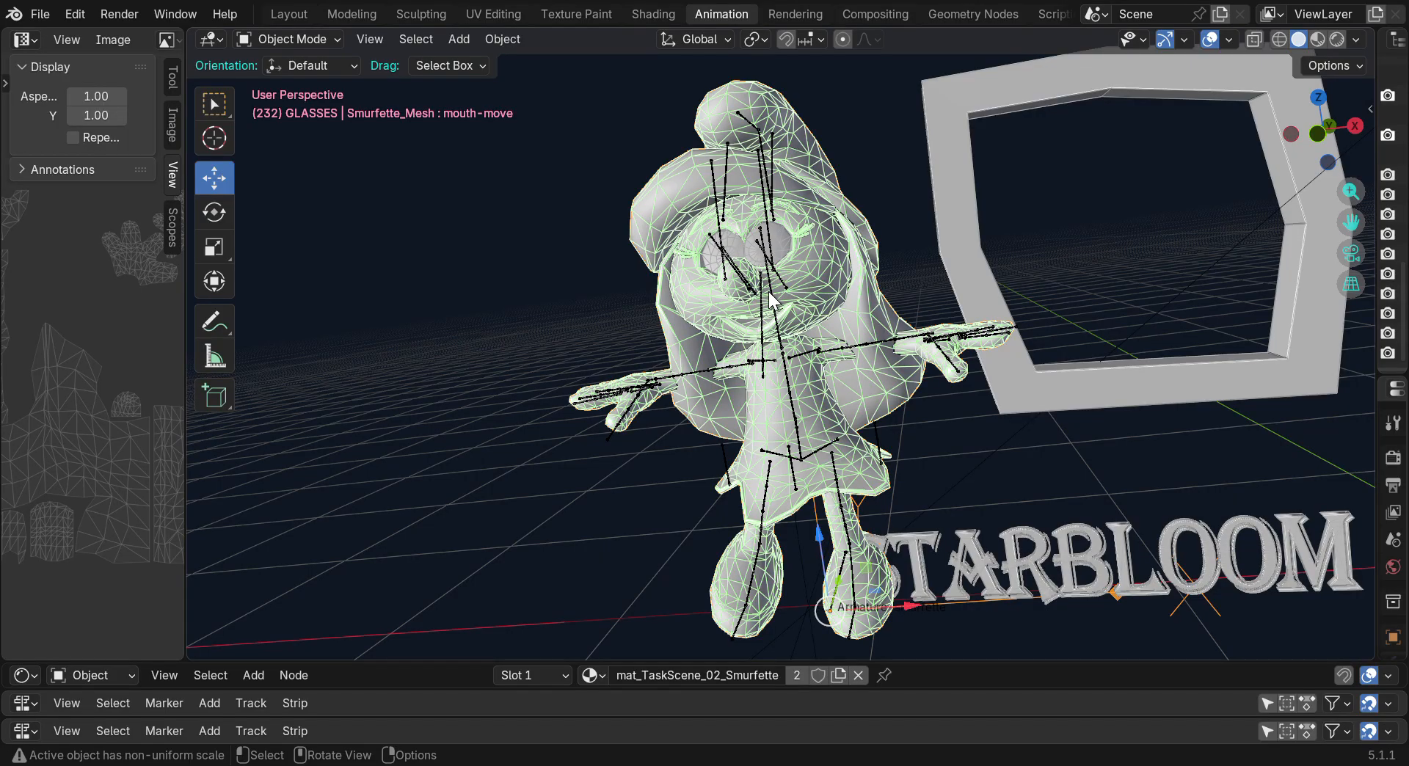
{"action": "mouse_move", "coordinate": [1332, 152]}
{"action": "left_mouse_down"}
{"action": "mouse_move", "coordinate": [1259, 151]}
{"action": "mouse_move", "coordinate": [1405, 151]}
{"action": "mouse_move", "coordinate": [1307, 152]}
{"action": "left_mouse_up"}
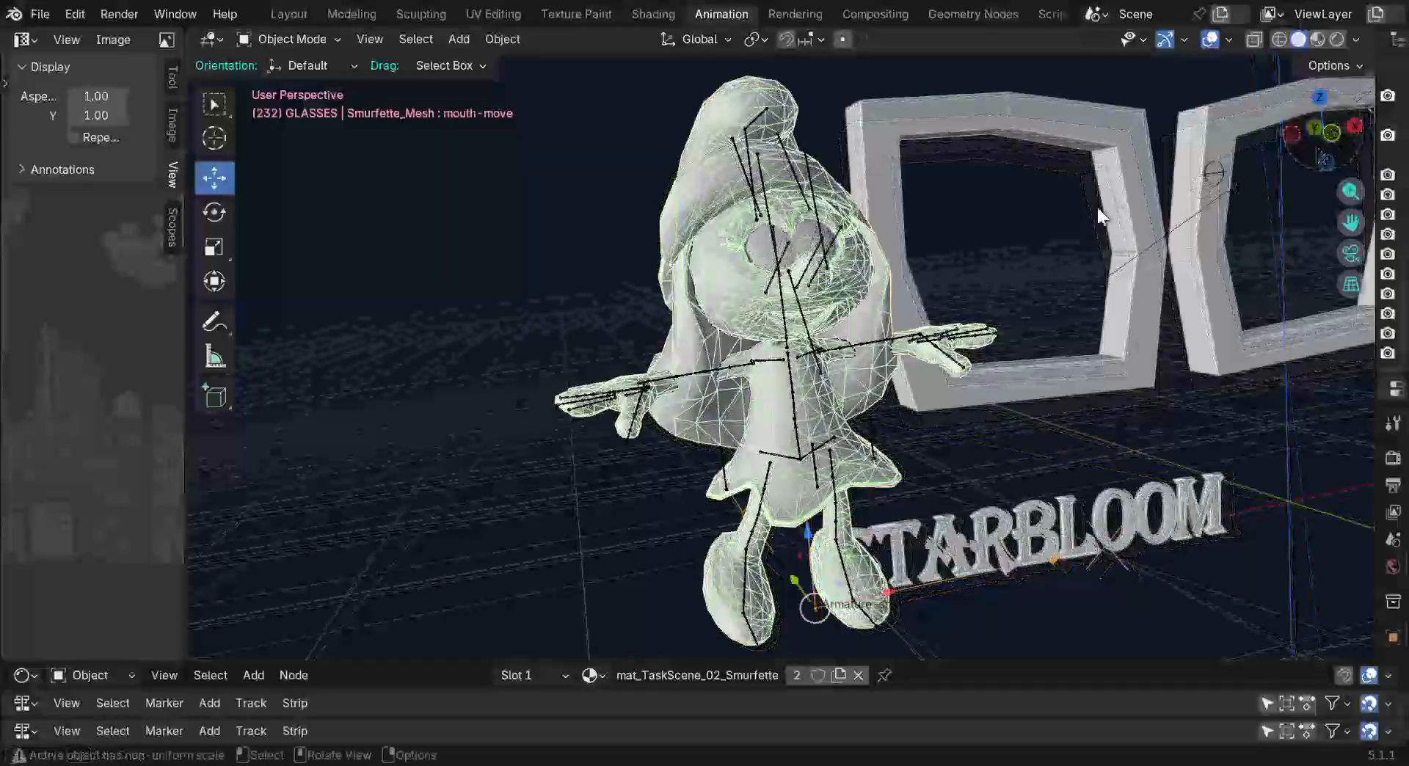
{"action": "scroll", "coordinate": [863, 306], "scroll_direction": "up", "scroll_amount": 3}
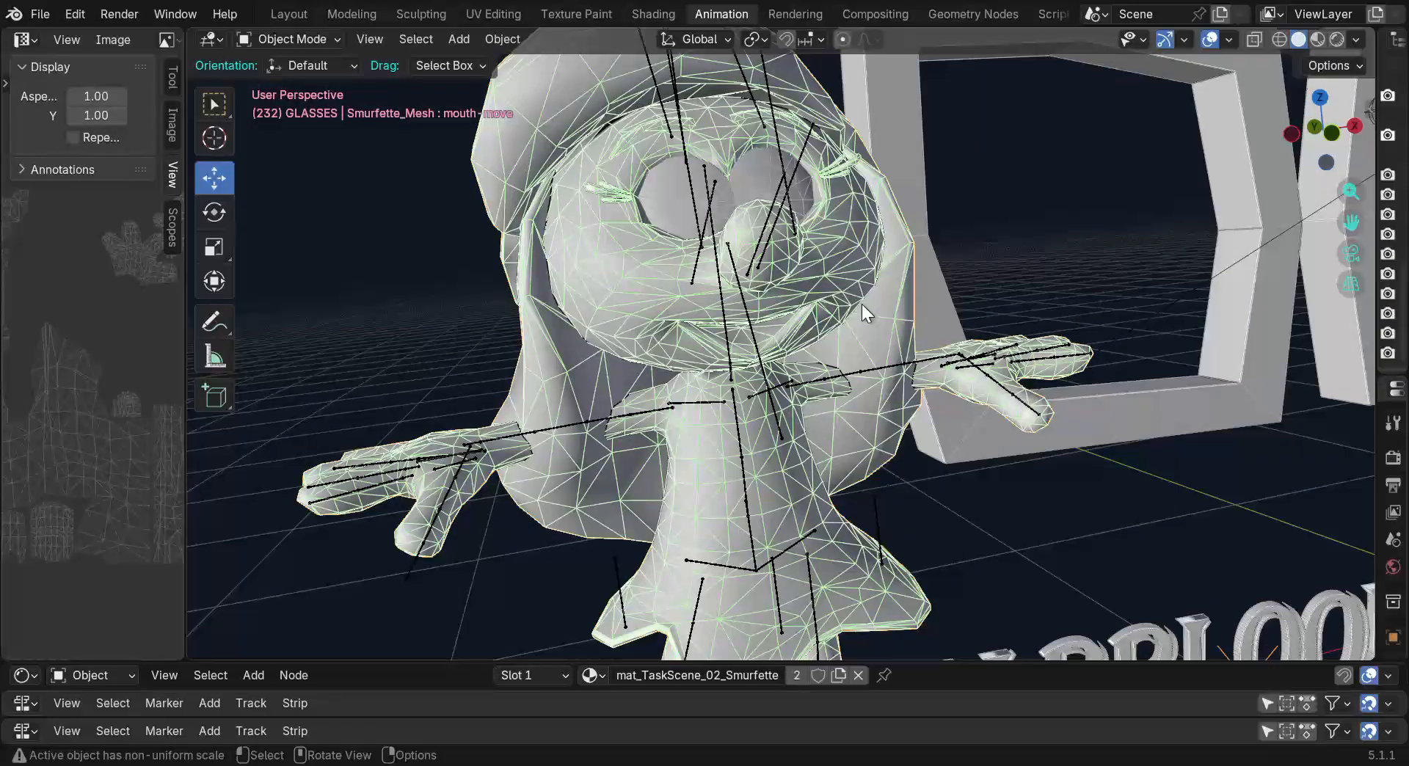
{"action": "scroll", "coordinate": [863, 307], "scroll_direction": "down", "scroll_amount": 1}
{"action": "scroll", "coordinate": [861, 303], "scroll_direction": "down", "scroll_amount": 2}
{"action": "scroll", "coordinate": [865, 592], "scroll_direction": "up", "scroll_amount": 6}
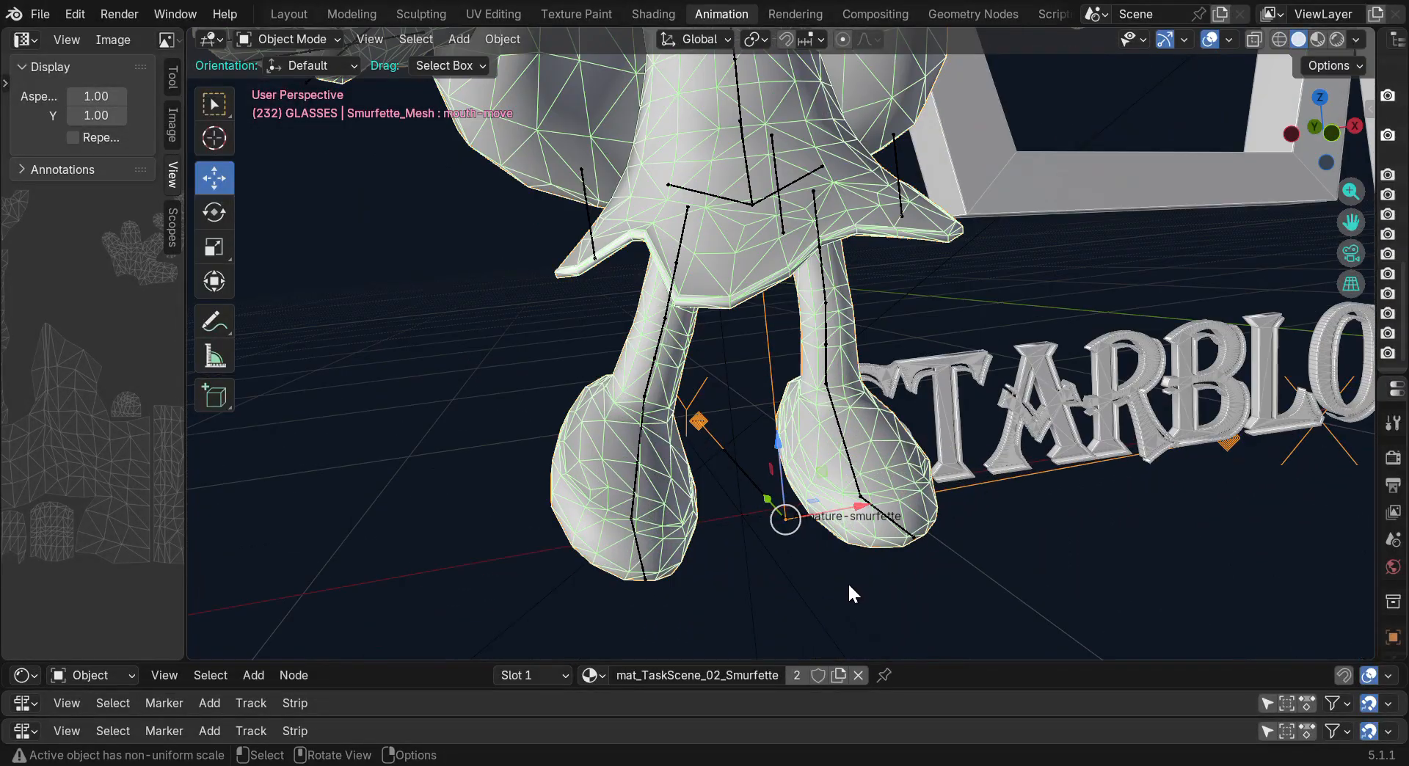
{"action": "scroll", "coordinate": [815, 529], "scroll_direction": "up", "scroll_amount": 2}
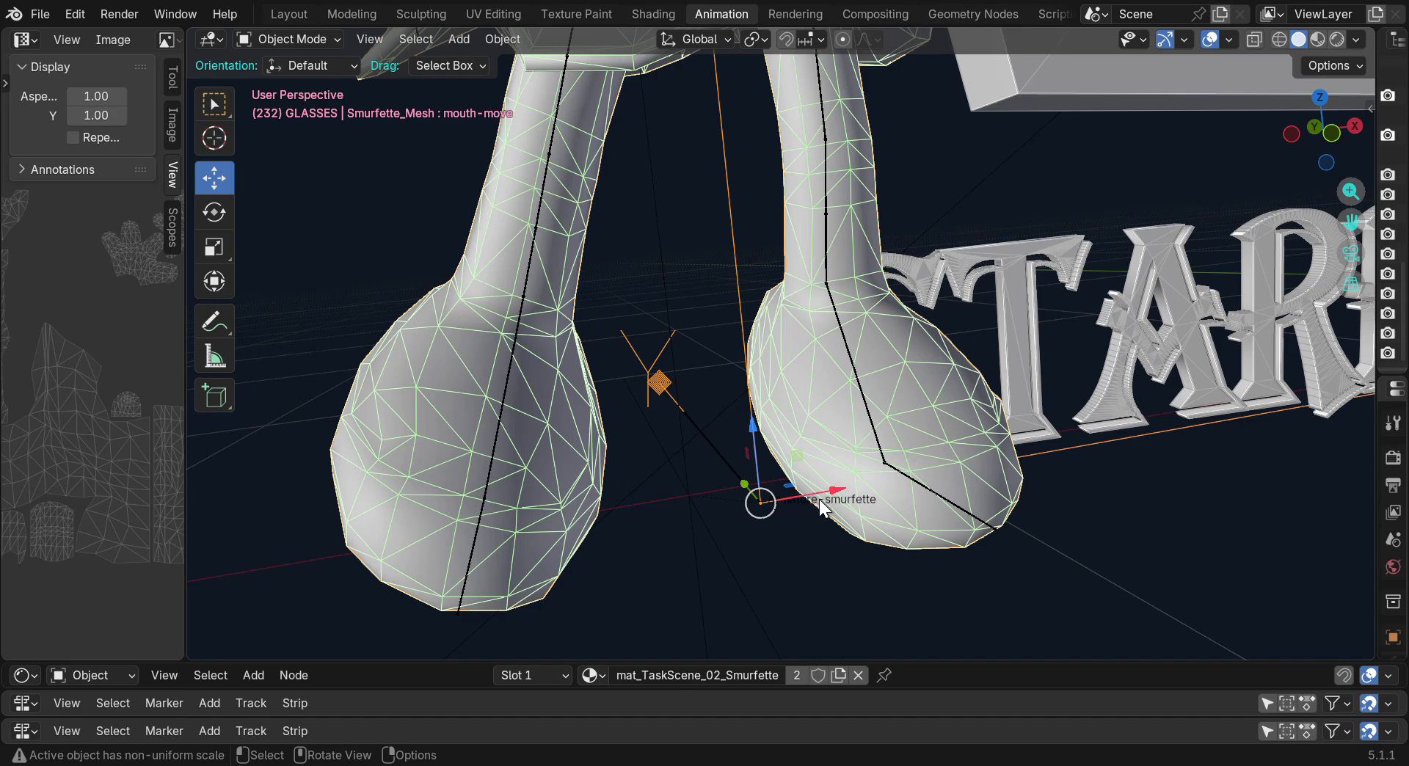
Change the viewport's custom background colour to a lighter blue
{"action": "left_click", "coordinate": [1357, 38]}
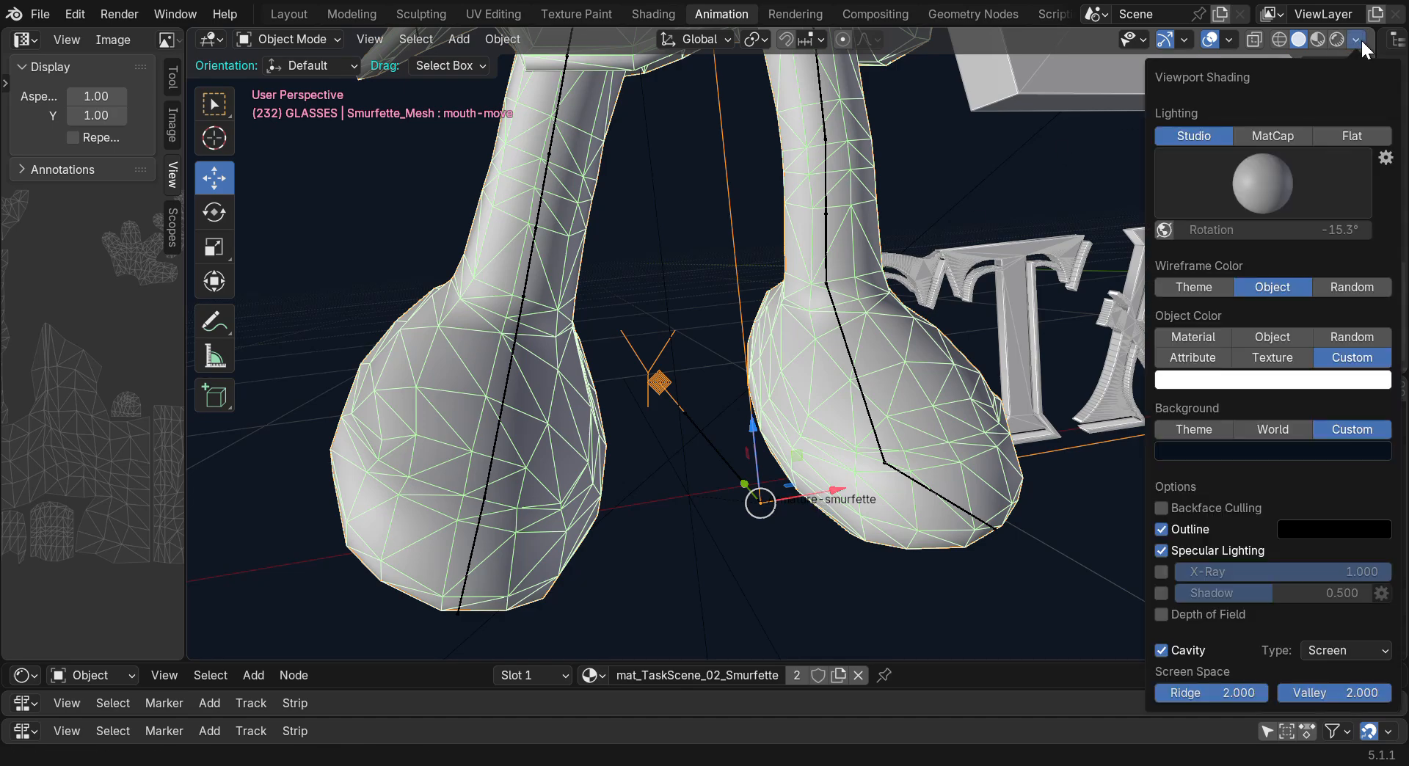
{"action": "left_click", "coordinate": [1275, 451]}
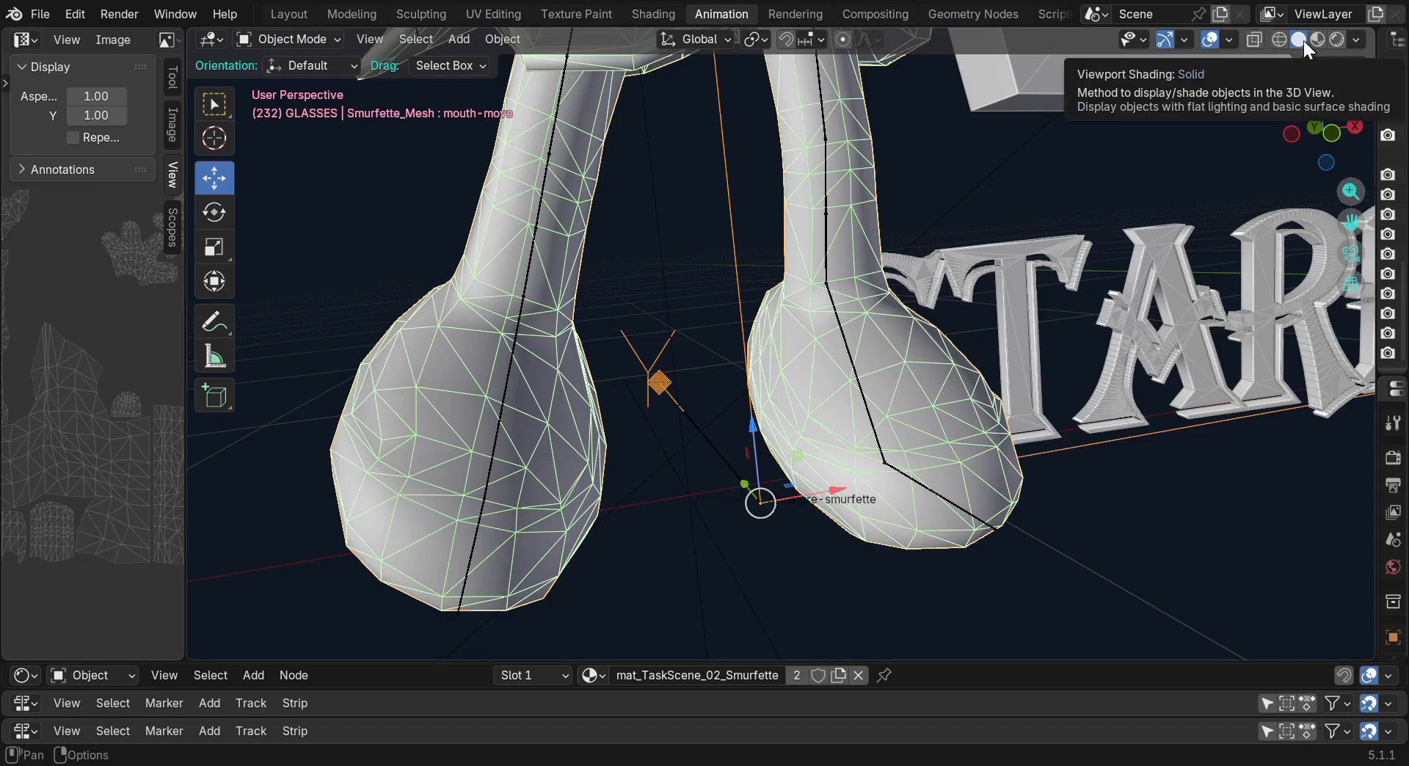
{"action": "left_click", "coordinate": [1356, 38]}
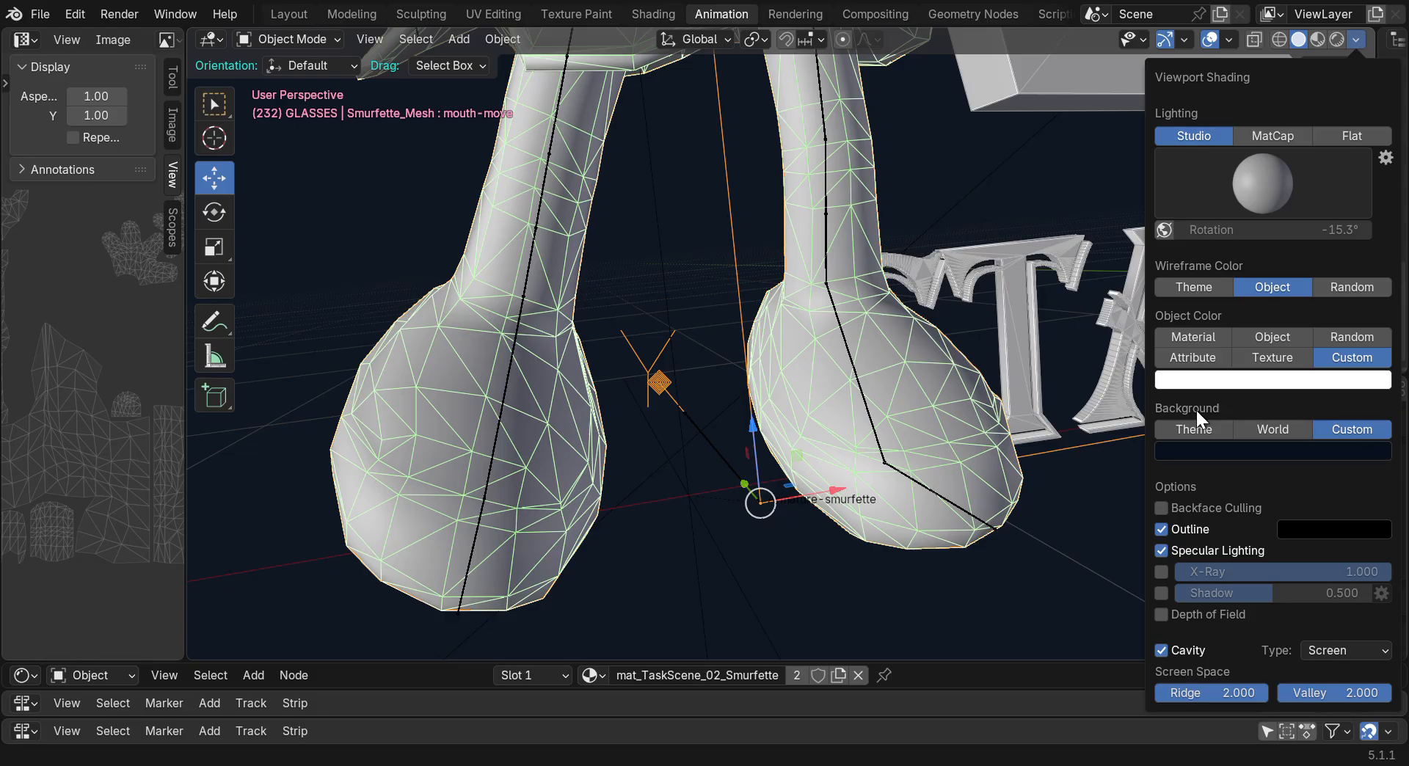
{"action": "left_click", "coordinate": [1319, 450]}
{"action": "mouse_move", "coordinate": [1336, 237]}
{"action": "left_mouse_down"}
{"action": "mouse_move", "coordinate": [1237, 163]}
{"action": "mouse_move", "coordinate": [1286, 150]}
{"action": "mouse_move", "coordinate": [1279, 136]}
{"action": "mouse_move", "coordinate": [1361, 129]}
{"action": "mouse_move", "coordinate": [1325, 100]}
{"action": "mouse_move", "coordinate": [1347, 117]}
{"action": "mouse_move", "coordinate": [1402, 117]}
{"action": "mouse_move", "coordinate": [1248, 121]}
{"action": "mouse_move", "coordinate": [1269, 120]}
{"action": "left_mouse_up"}
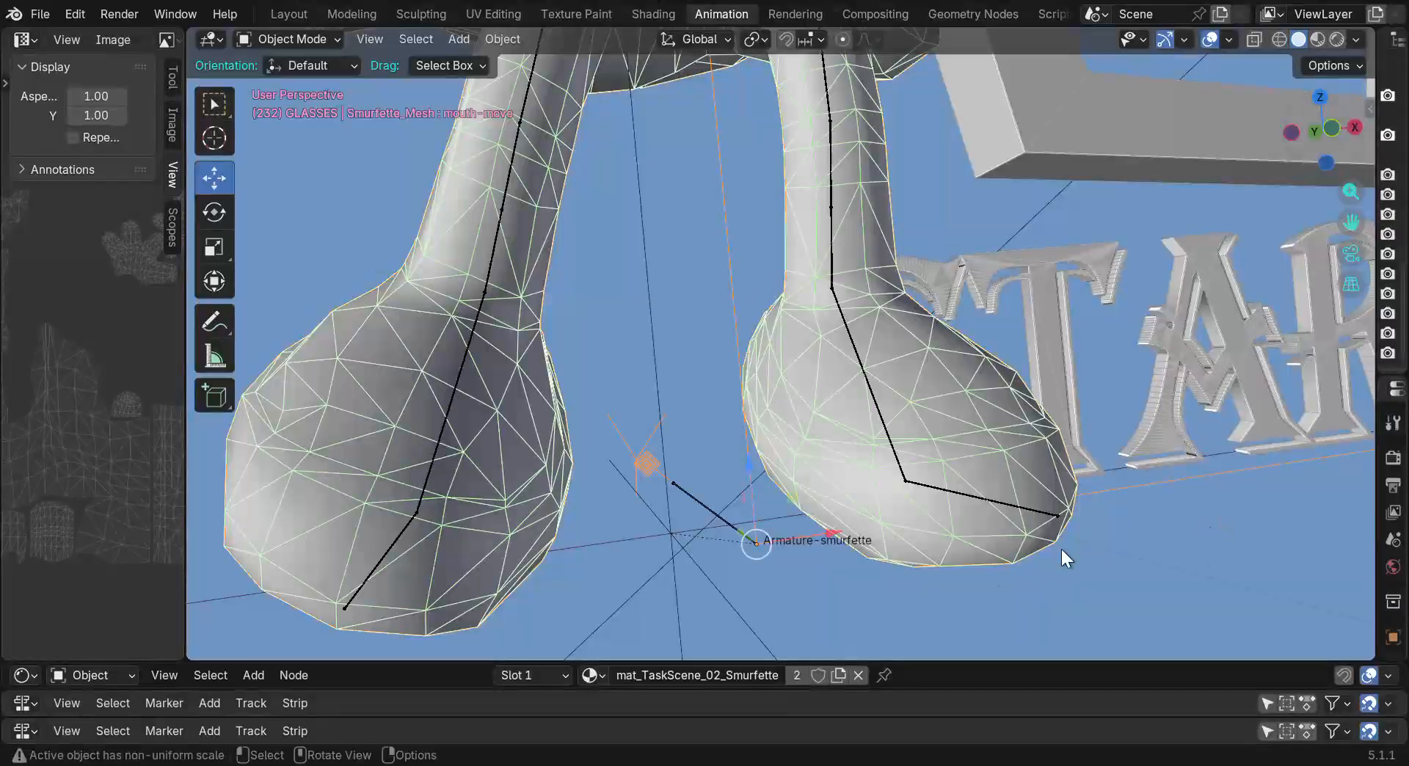
{"action": "scroll", "coordinate": [817, 583], "scroll_direction": "up", "scroll_amount": 2}
{"action": "scroll", "coordinate": [816, 575], "scroll_direction": "down", "scroll_amount": 2}
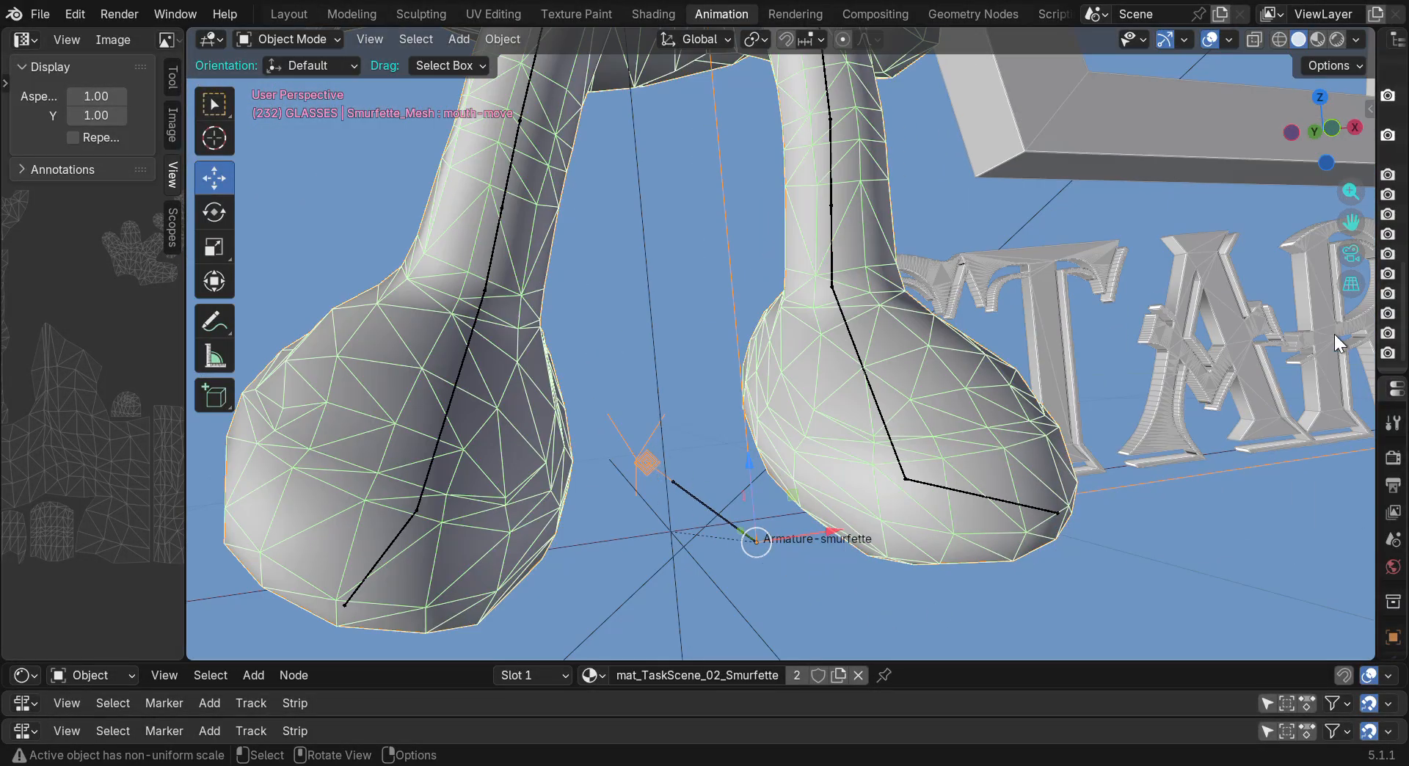
Enlarge the properties editor and show the object properties of Smurfette's mesh
{"action": "left_click_drag", "start_coordinate": [1375, 339], "coordinate": [986, 334]}
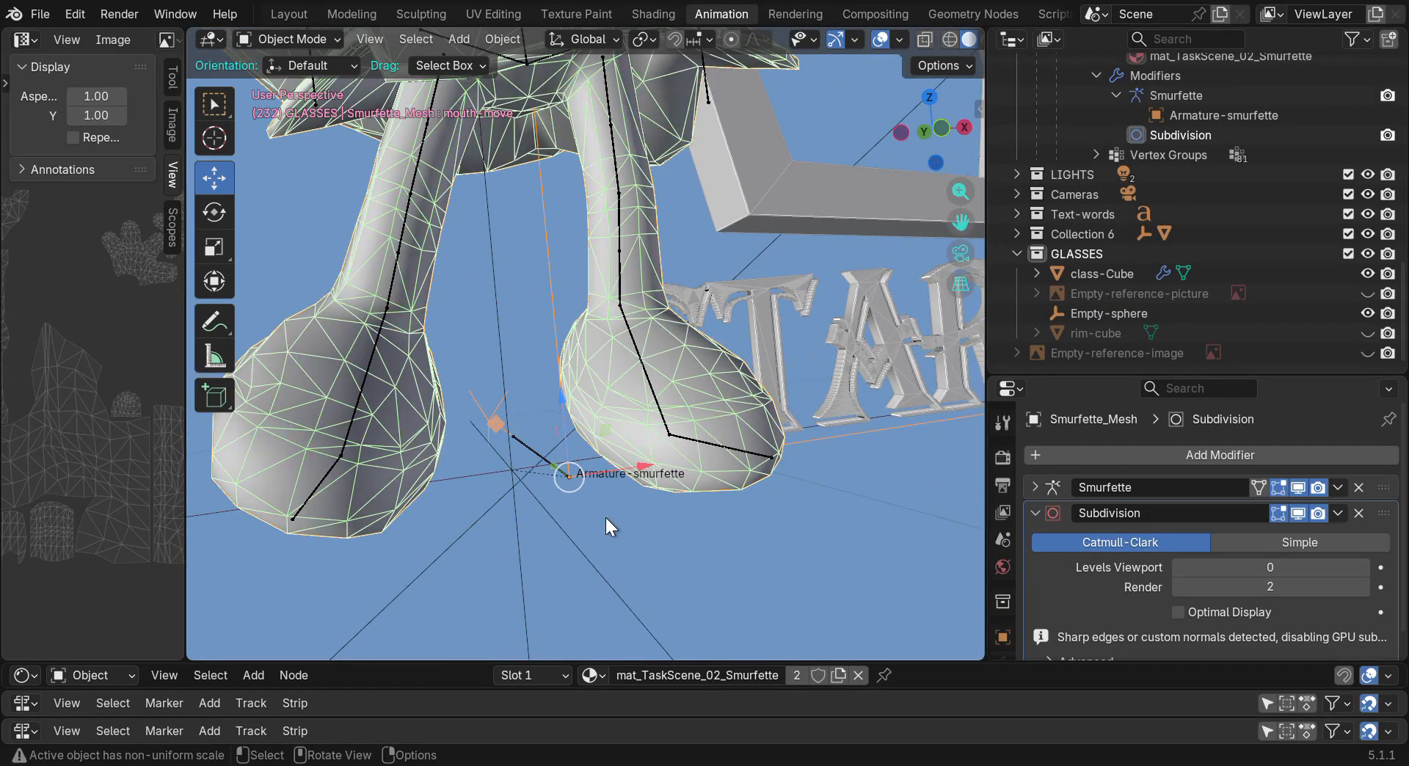
{"action": "left_click_drag", "start_coordinate": [1072, 376], "coordinate": [1071, 95]}
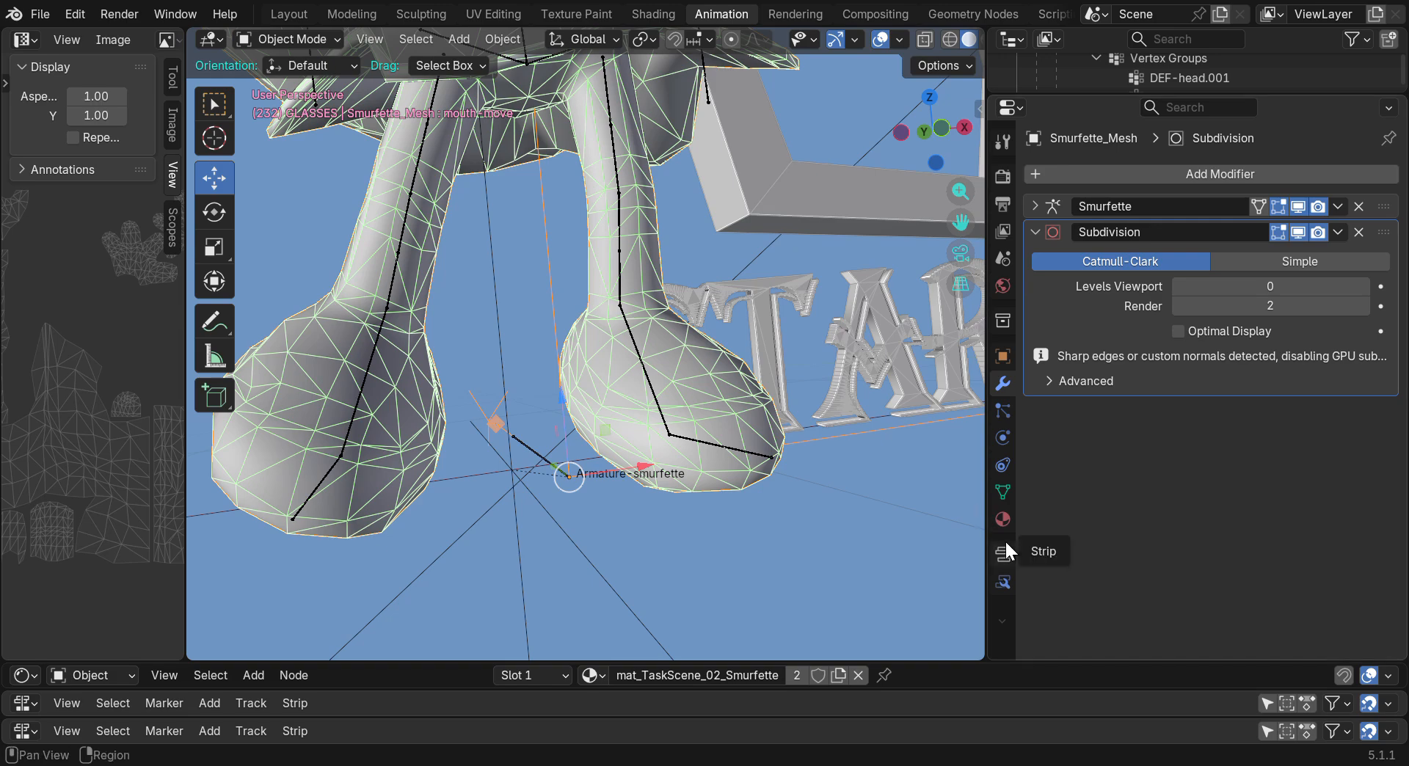
{"action": "left_click", "coordinate": [1002, 355]}
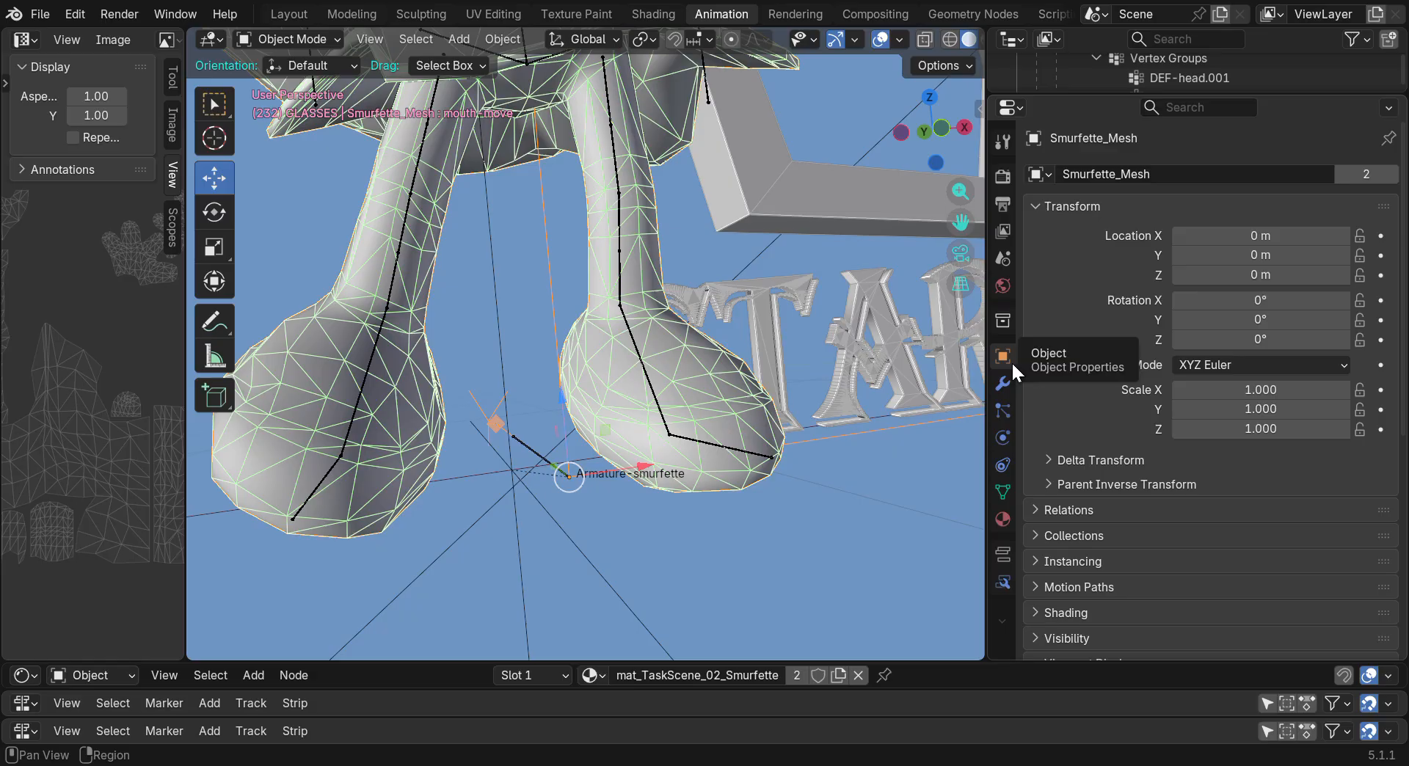
Turn off the Axes display in the viewport display settings of Smurfette's mesh and deselect the mesh
{"action": "scroll", "coordinate": [1083, 536], "scroll_direction": "down", "scroll_amount": 2}
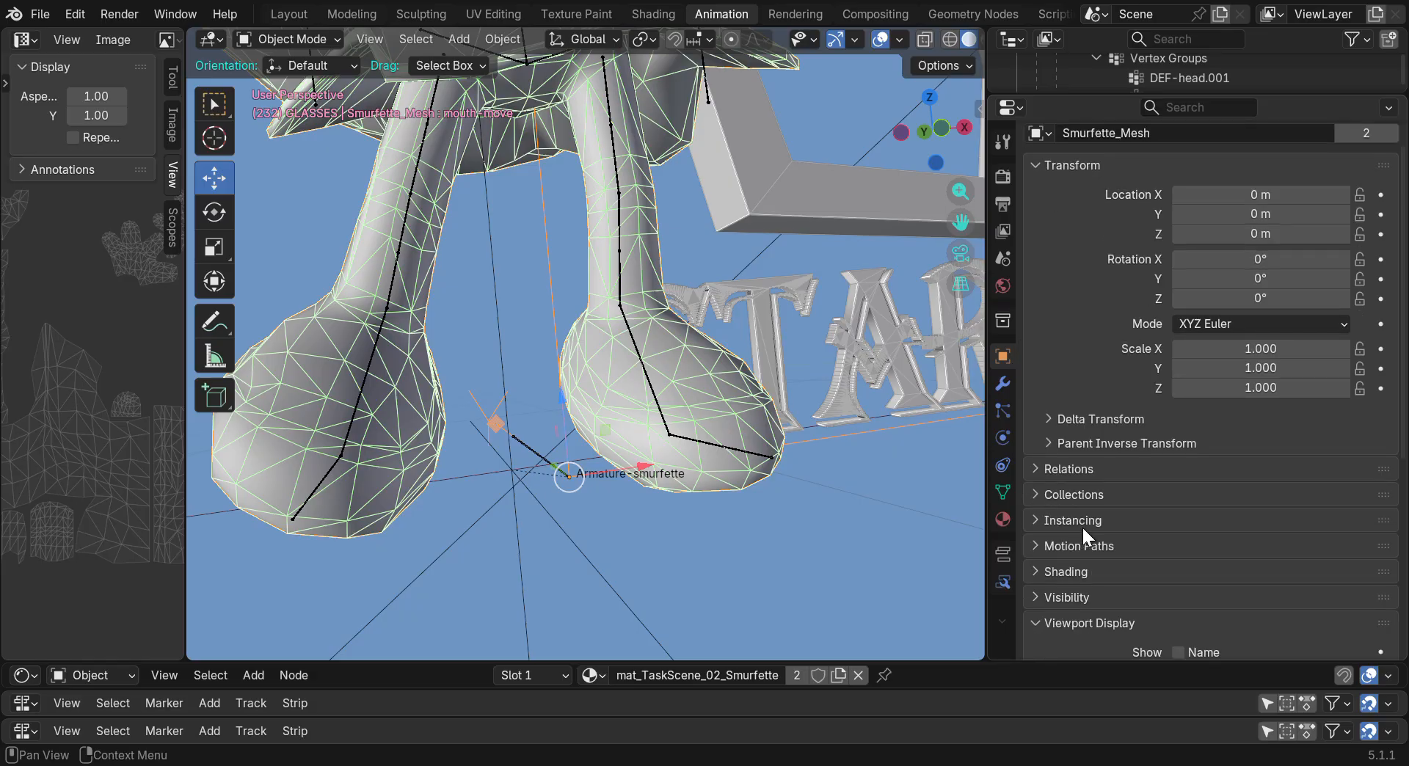
{"action": "scroll", "coordinate": [1083, 528], "scroll_direction": "down", "scroll_amount": 3}
{"action": "left_click", "coordinate": [1083, 528]}
{"action": "scroll", "coordinate": [1083, 528], "scroll_direction": "down", "scroll_amount": 2}
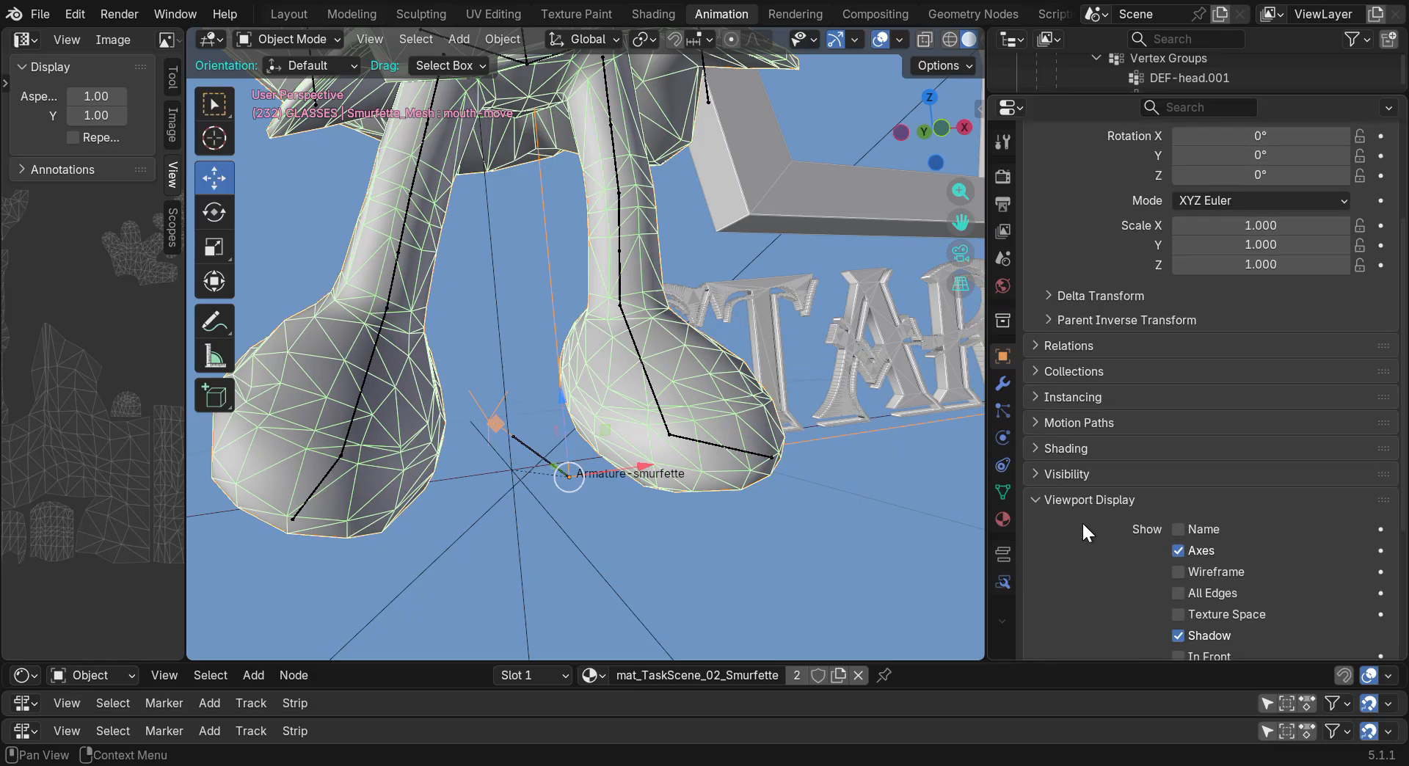
{"action": "scroll", "coordinate": [1081, 521], "scroll_direction": "down", "scroll_amount": 5}
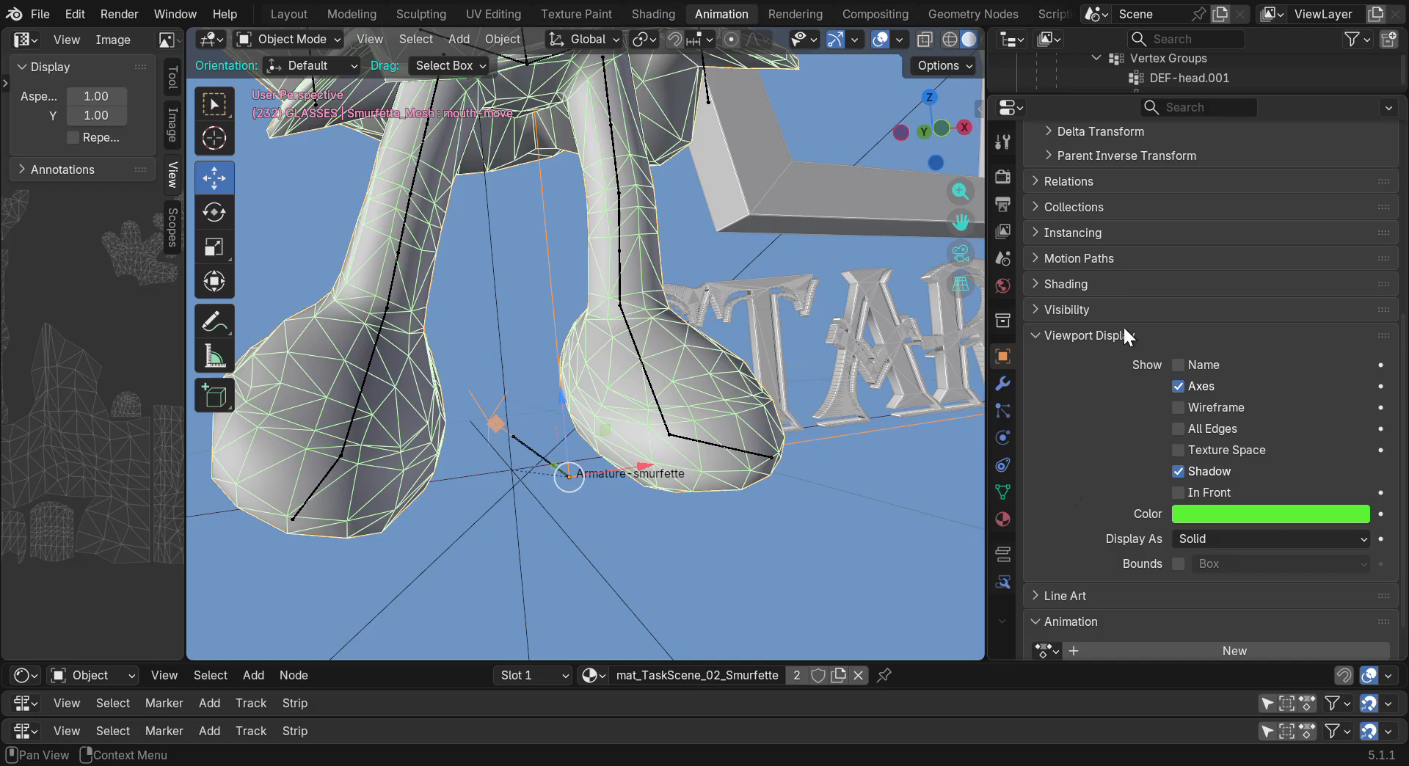
{"action": "left_click", "coordinate": [1179, 385]}
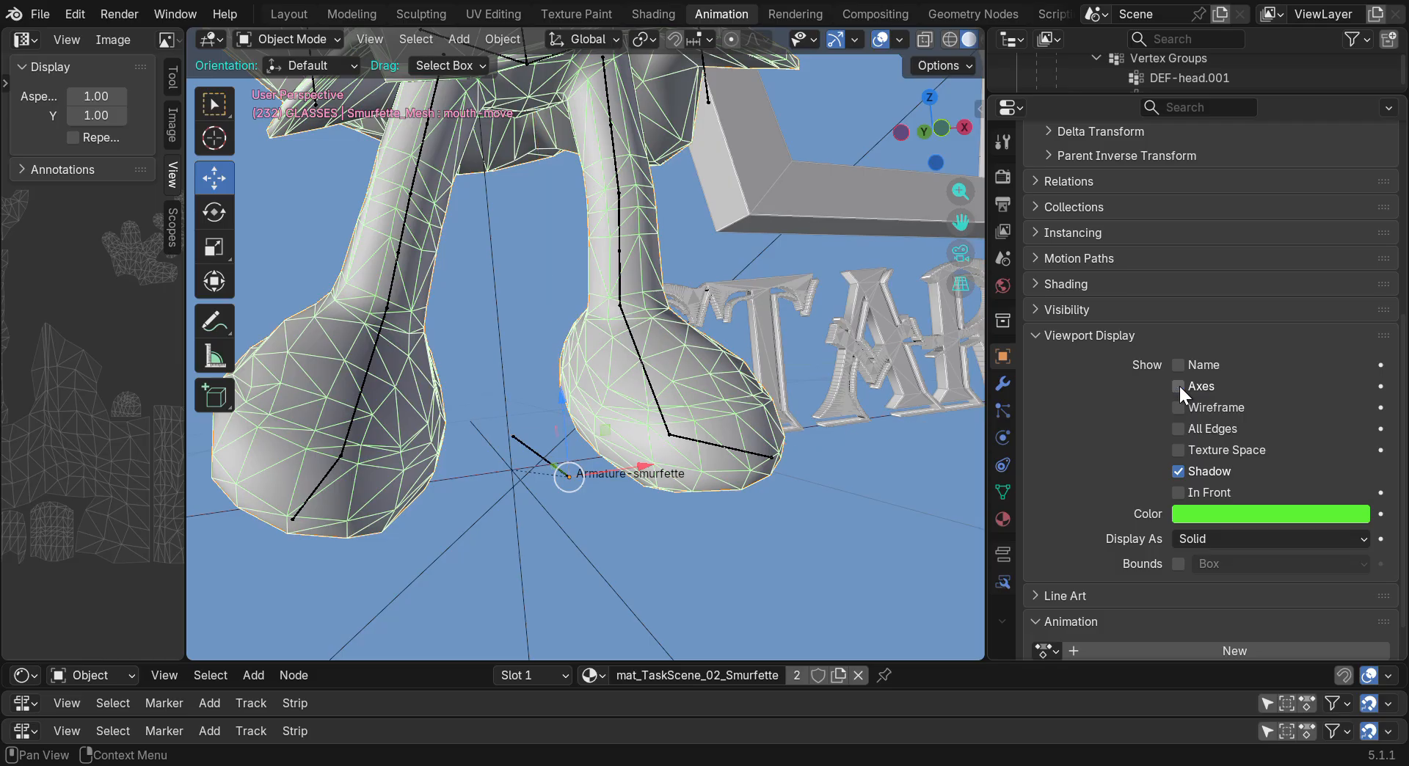
{"action": "left_click", "coordinate": [817, 437]}
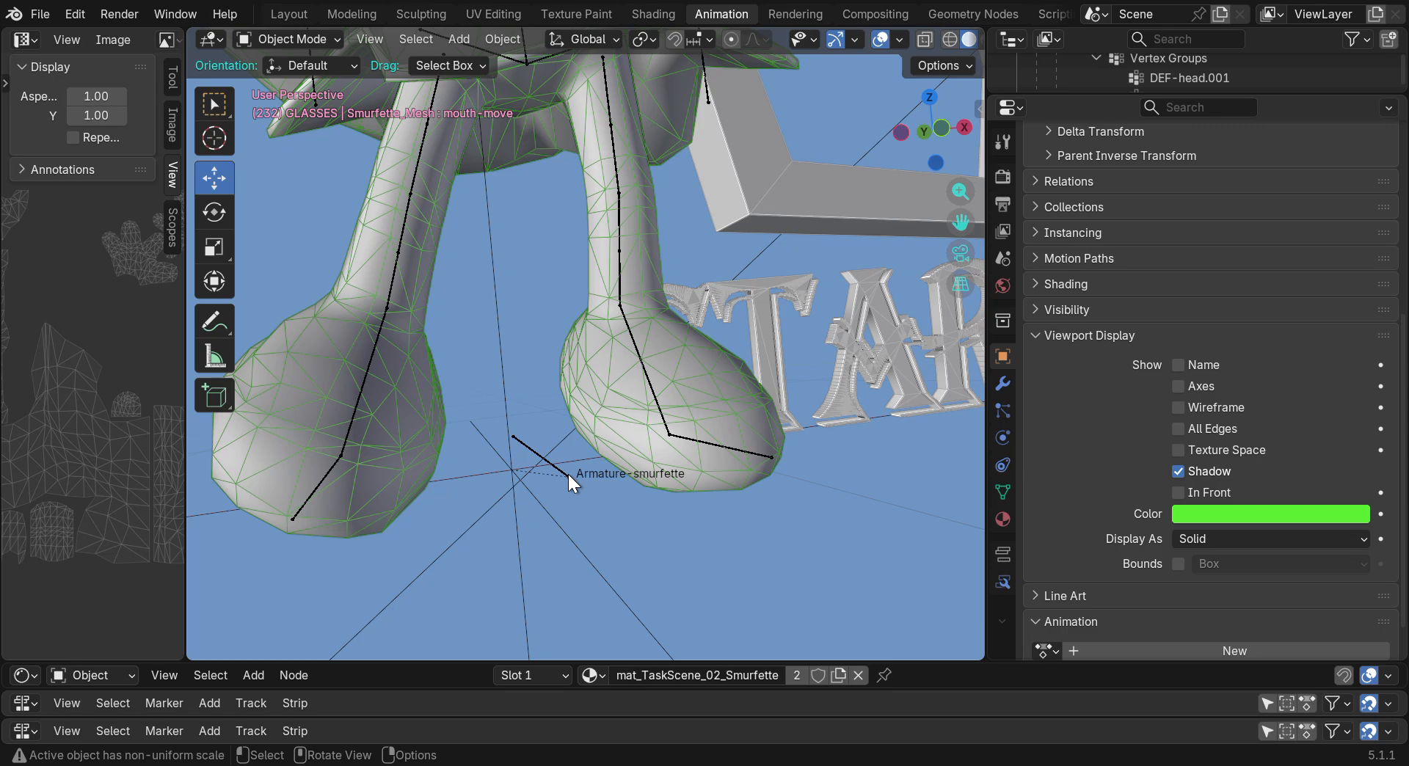
Select Smurfette's armature at its origin and move it 0.11032 m along the X axis
{"action": "left_click", "coordinate": [568, 474]}
{"action": "mouse_move", "coordinate": [920, 144]}
{"action": "left_mouse_down"}
{"action": "mouse_move", "coordinate": [906, 156]}
{"action": "mouse_move", "coordinate": [915, 145]}
{"action": "left_mouse_up"}
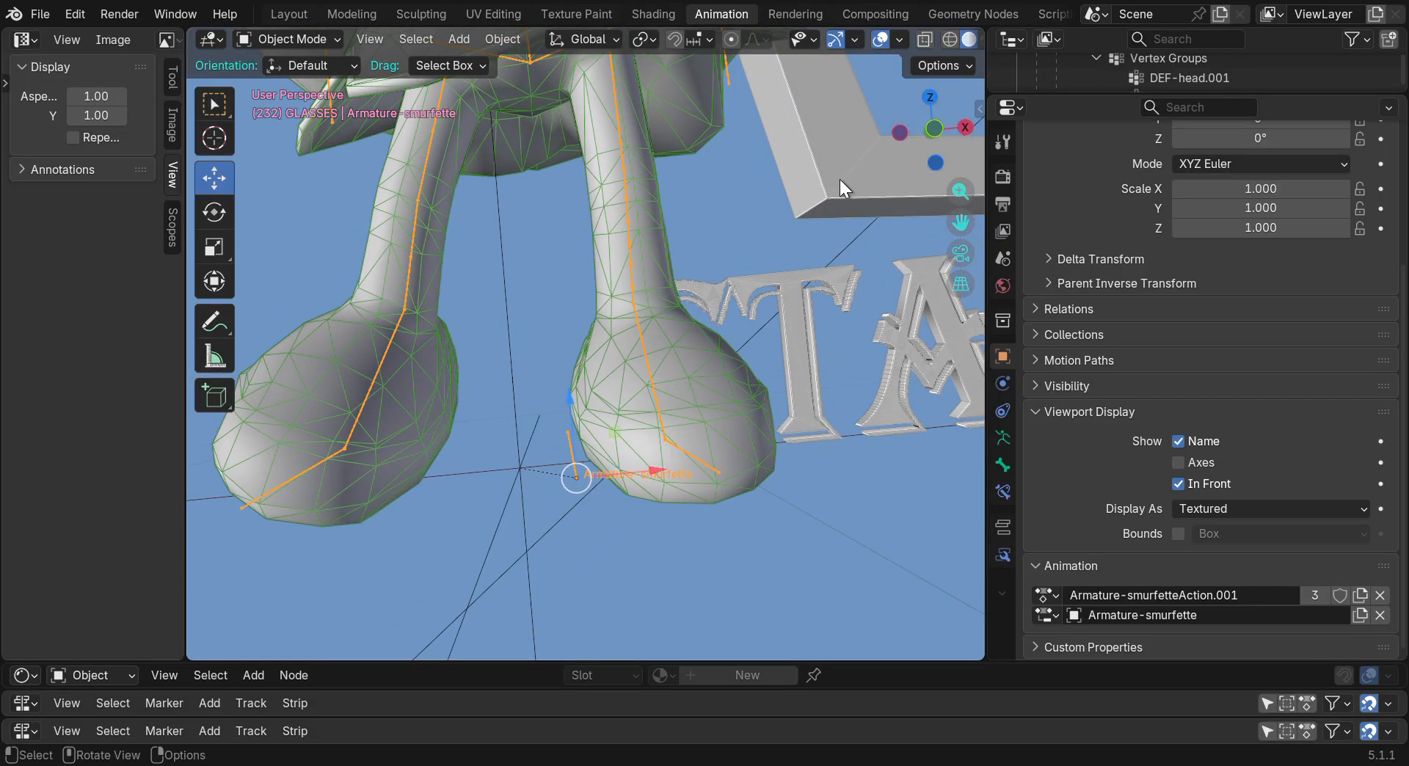
{"action": "scroll", "coordinate": [840, 182], "scroll_direction": "down", "scroll_amount": 1}
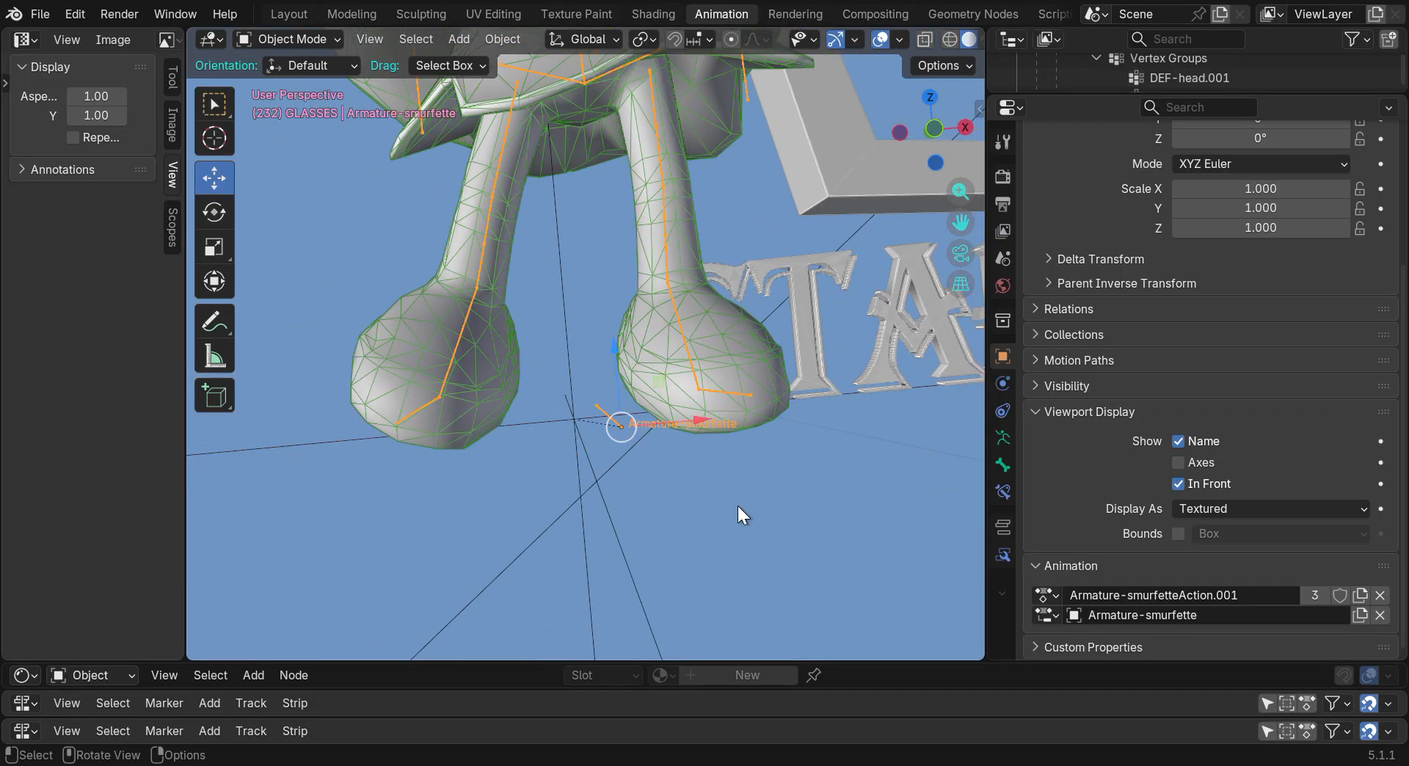
{"action": "left_click", "coordinate": [649, 443]}
{"action": "left_click", "coordinate": [620, 430]}
{"action": "left_click_drag", "start_coordinate": [708, 420], "coordinate": [768, 434]}
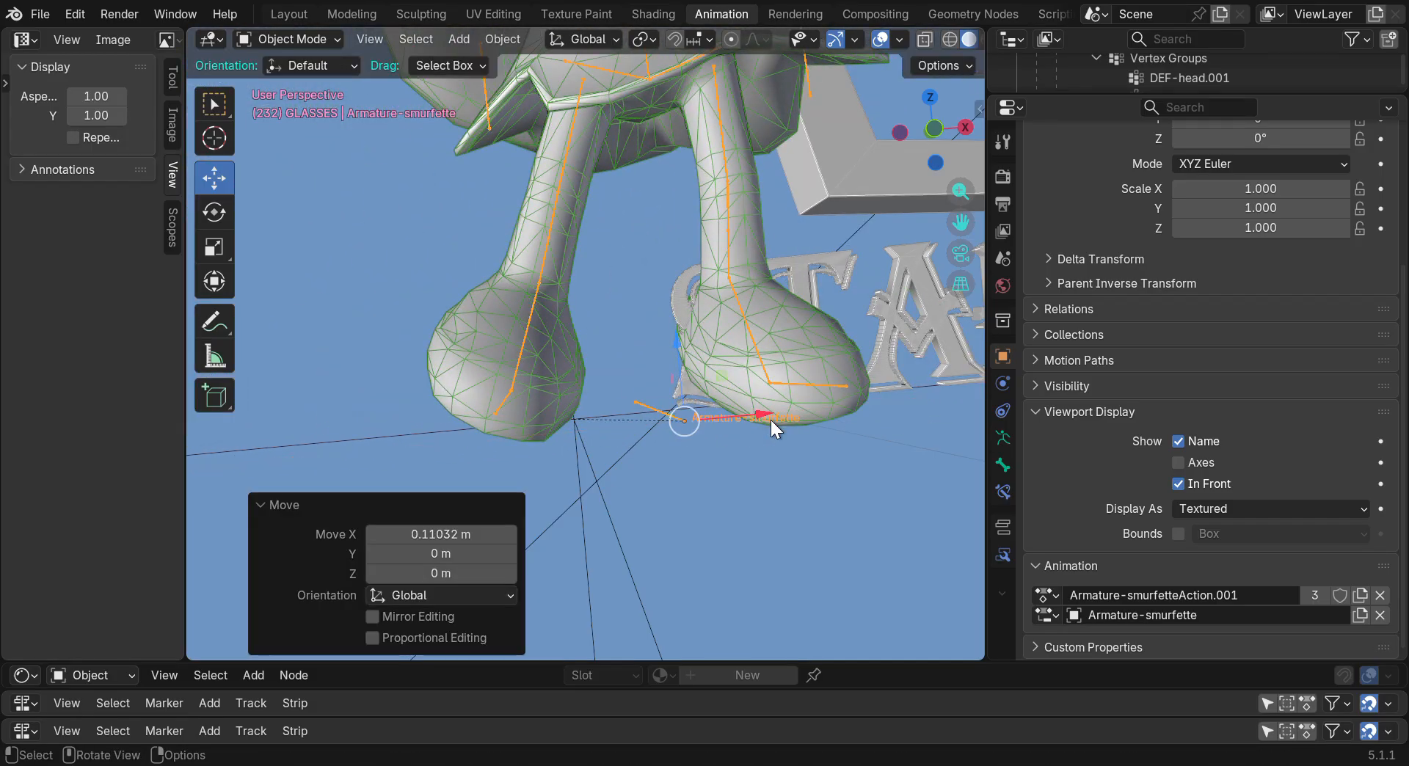
Widen the 3D viewport and undo the armature's move along X, leaving nothing selected
{"action": "left_click_drag", "start_coordinate": [982, 361], "coordinate": [1172, 360]}
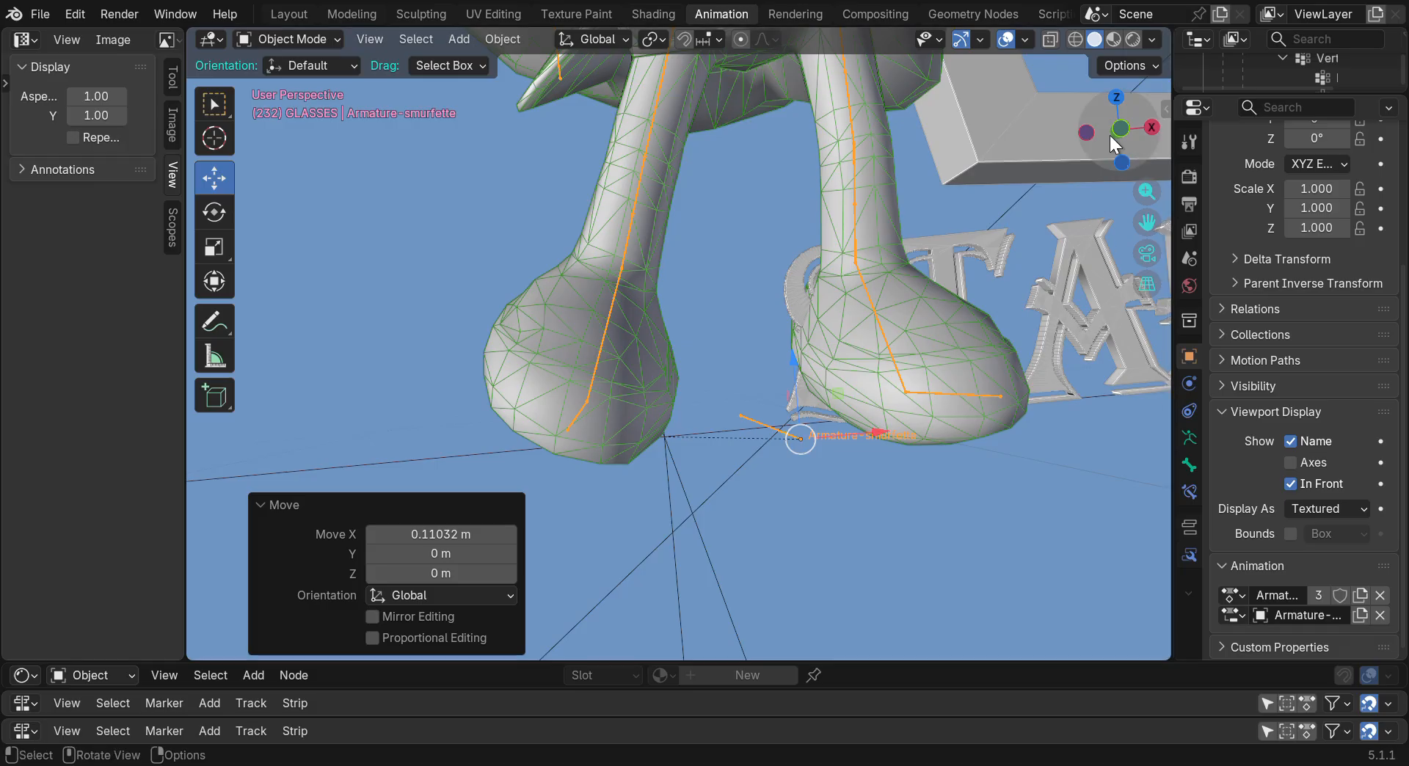
{"action": "left_click_drag", "start_coordinate": [1104, 158], "coordinate": [1105, 132]}
{"action": "key", "text": "ctrl+z"}
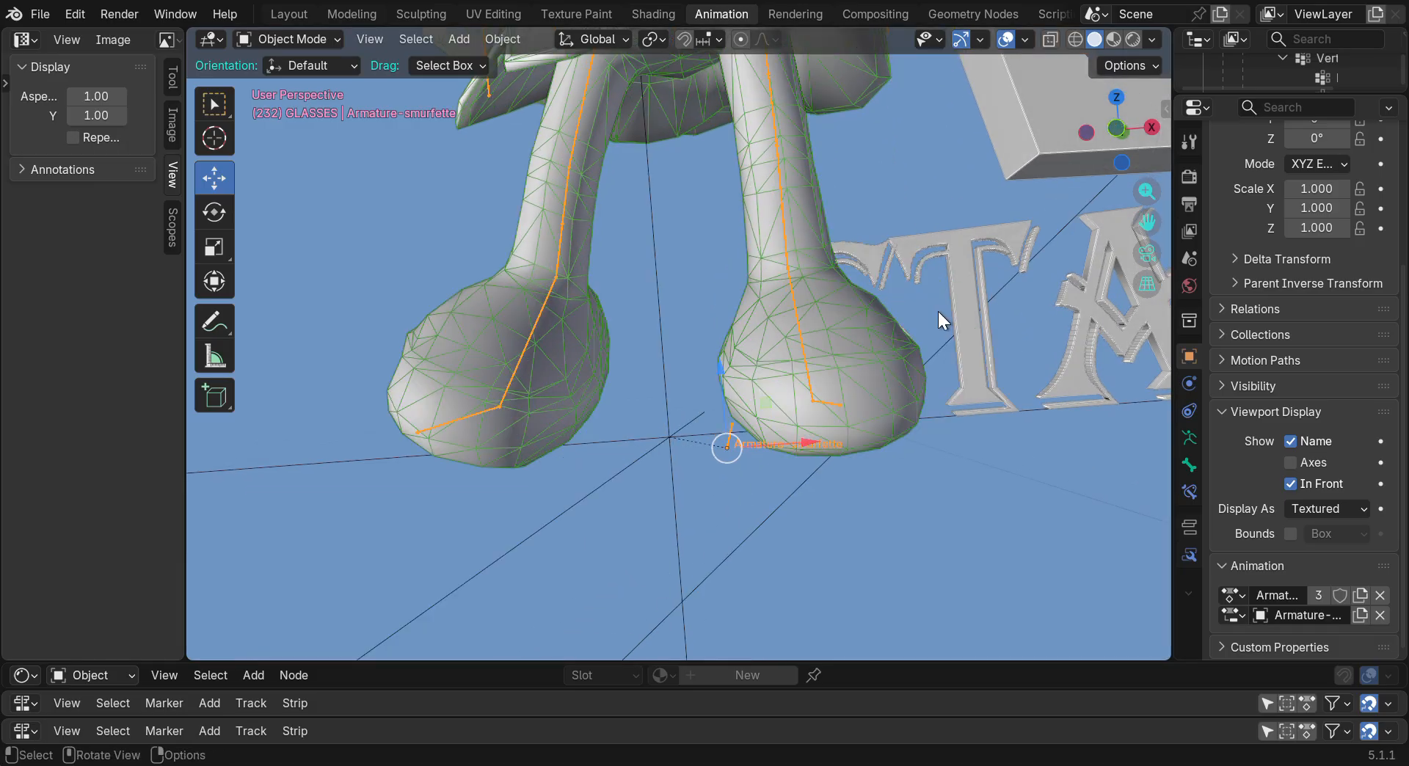
{"action": "key", "text": "ctrl+z"}
{"action": "key", "text": "ctrl+z"}
{"action": "left_click", "coordinate": [928, 580]}
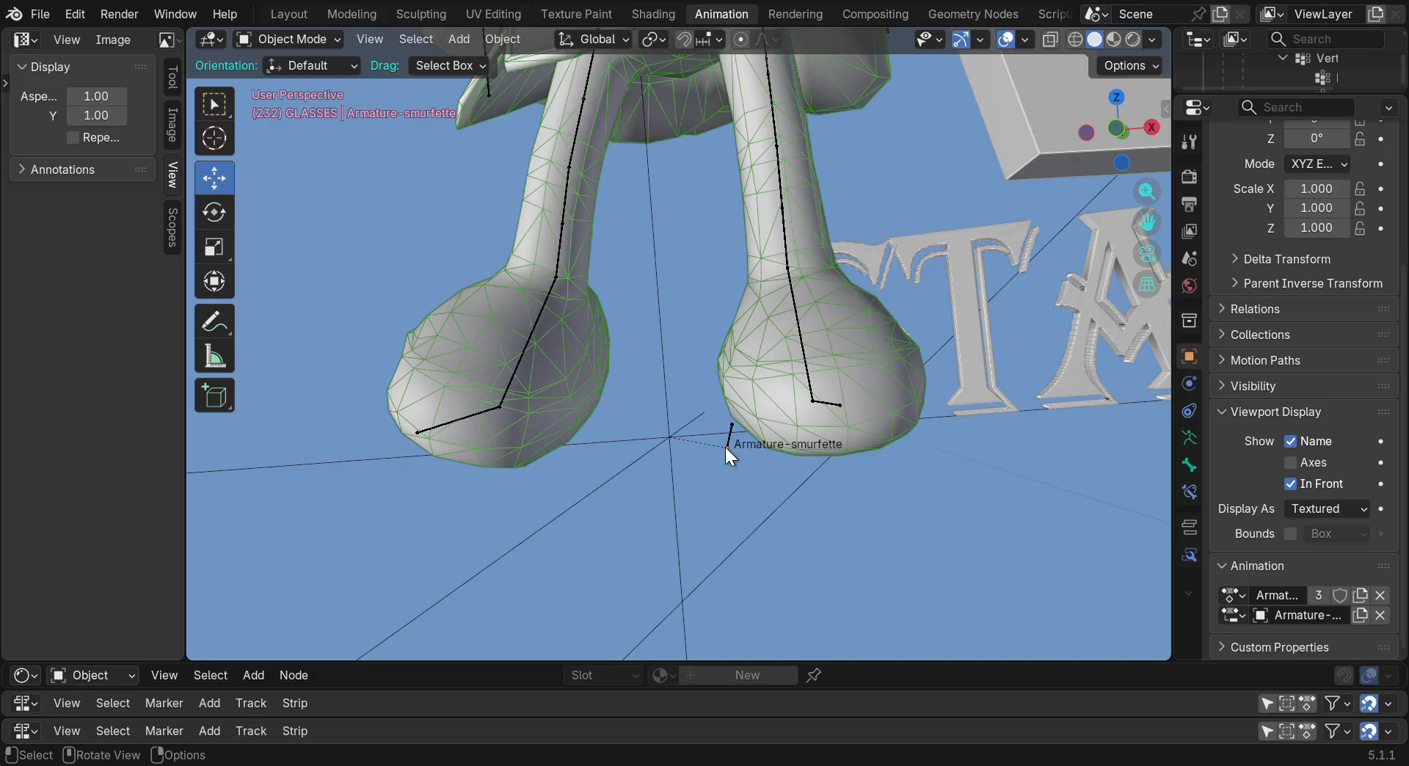
Turn the Axes display back on for Smurfette's mesh and select the mesh at its origin
{"action": "left_click", "coordinate": [751, 445]}
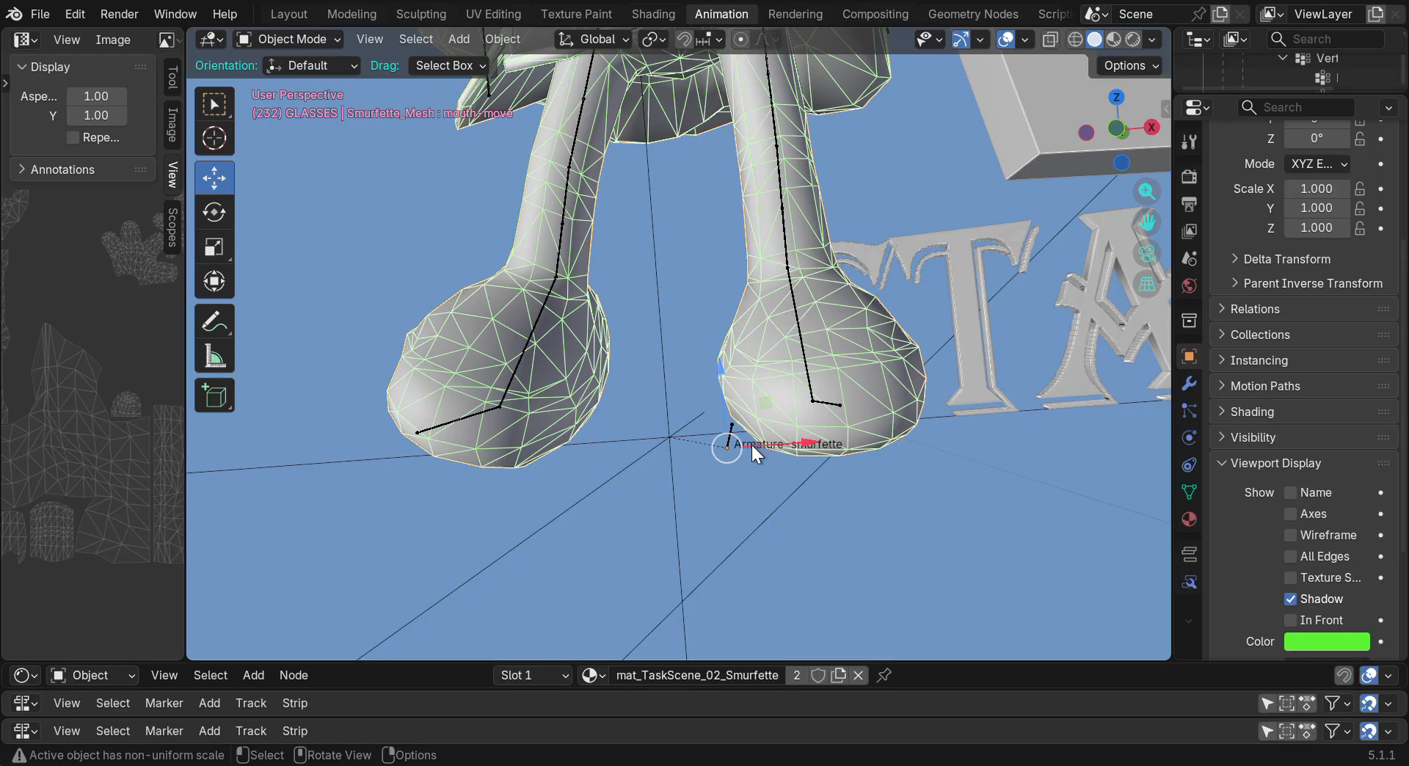
{"action": "left_click", "coordinate": [785, 475]}
{"action": "scroll", "coordinate": [1268, 571], "scroll_direction": "down", "scroll_amount": 2}
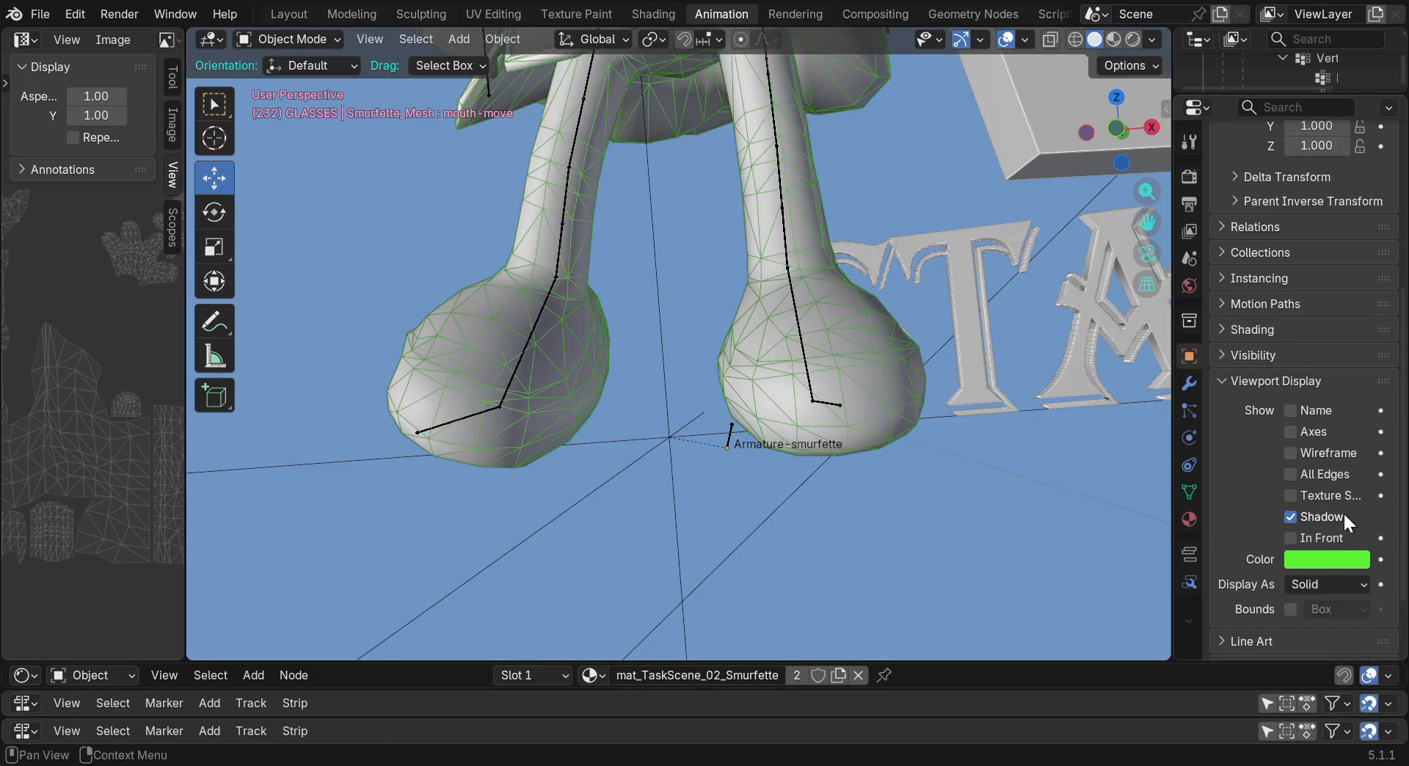
{"action": "left_click", "coordinate": [1307, 431]}
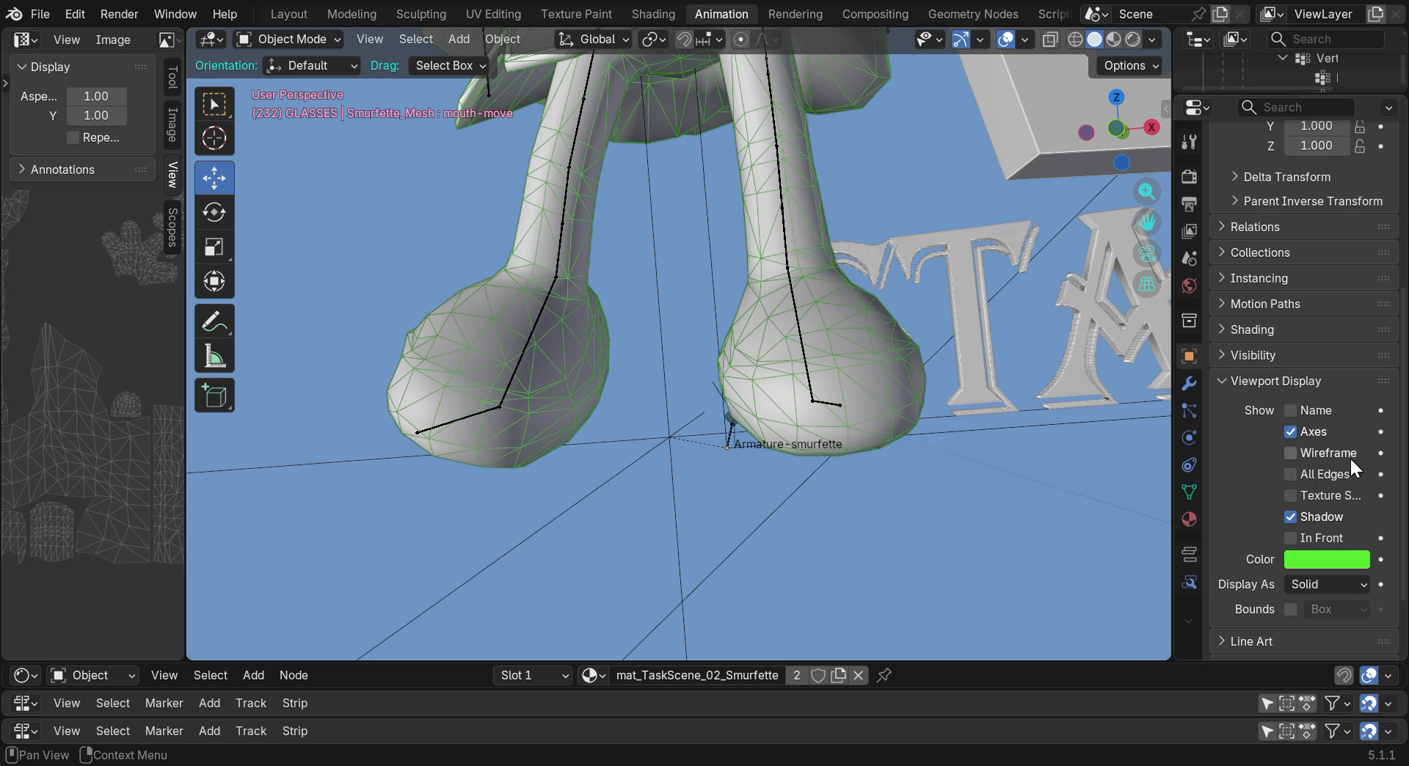
{"action": "left_click", "coordinate": [748, 443]}
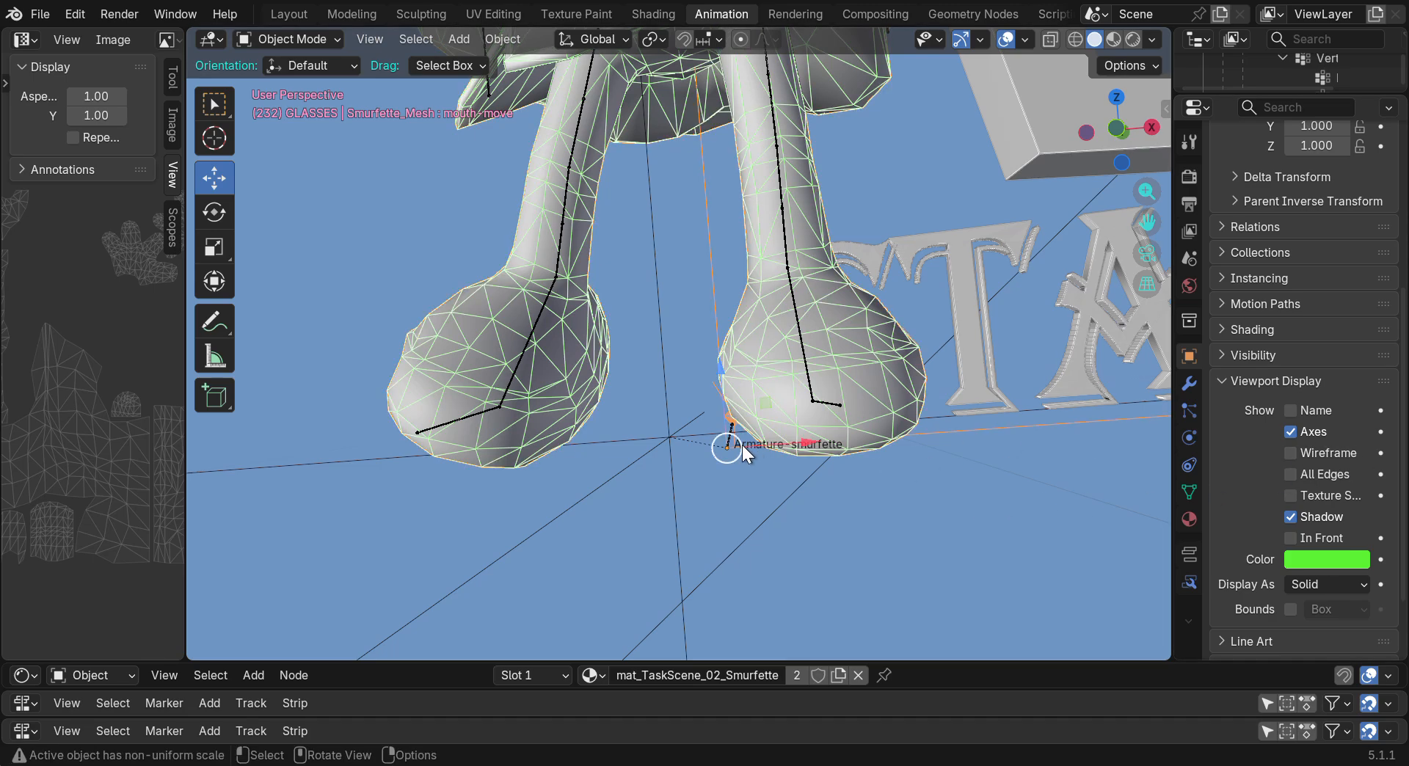
Examine the axes drawn for Smurfette's mesh, following the X axis from its origin to the marker below the STARBLOOM text
{"action": "left_click", "coordinate": [974, 421]}
{"action": "left_click", "coordinate": [973, 426]}
{"action": "left_click", "coordinate": [980, 440]}
{"action": "left_click", "coordinate": [984, 425]}
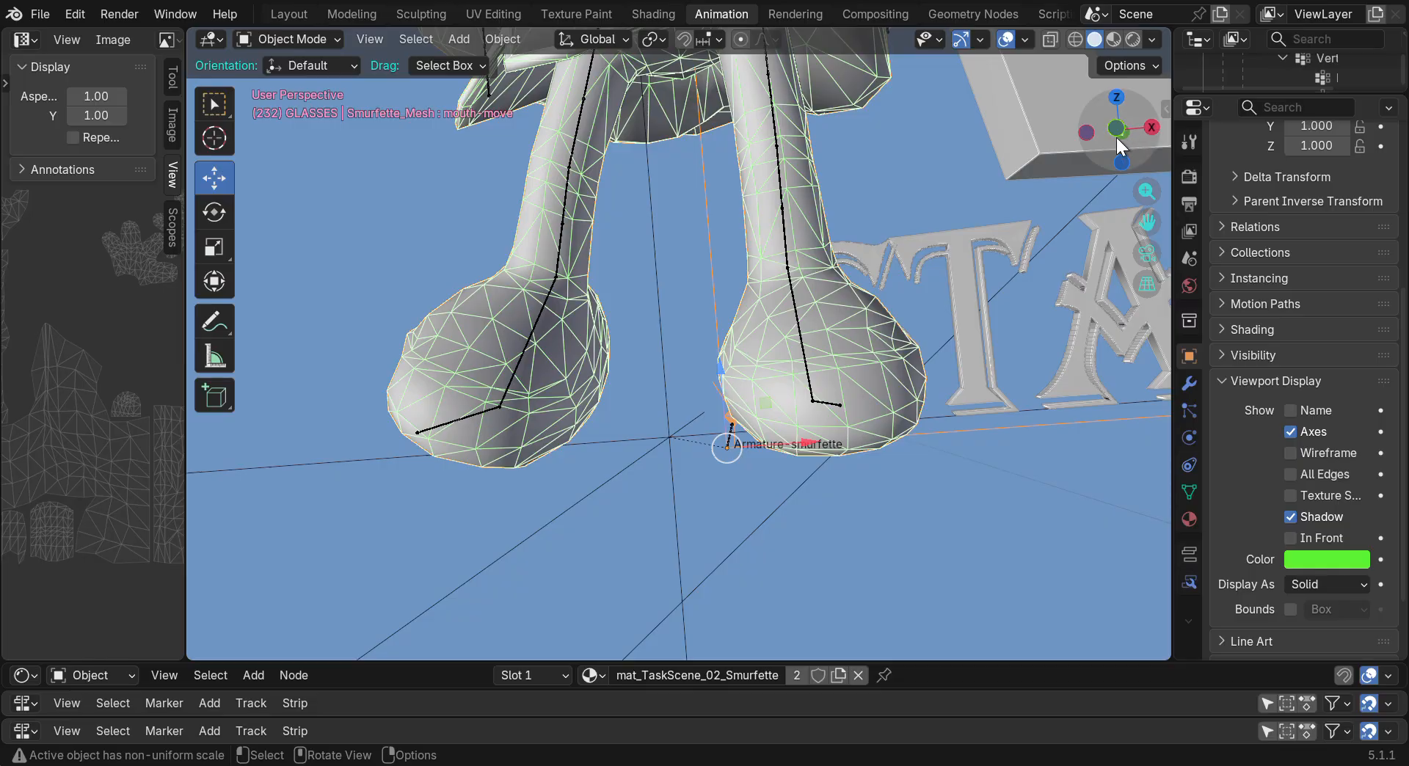
{"action": "middle_click_drag", "start_coordinate": [1064, 268], "coordinate": [1035, 279]}
{"action": "left_click_drag", "start_coordinate": [1049, 140], "coordinate": [1123, 138]}
{"action": "left_click_drag", "start_coordinate": [1147, 223], "coordinate": [717, 203]}
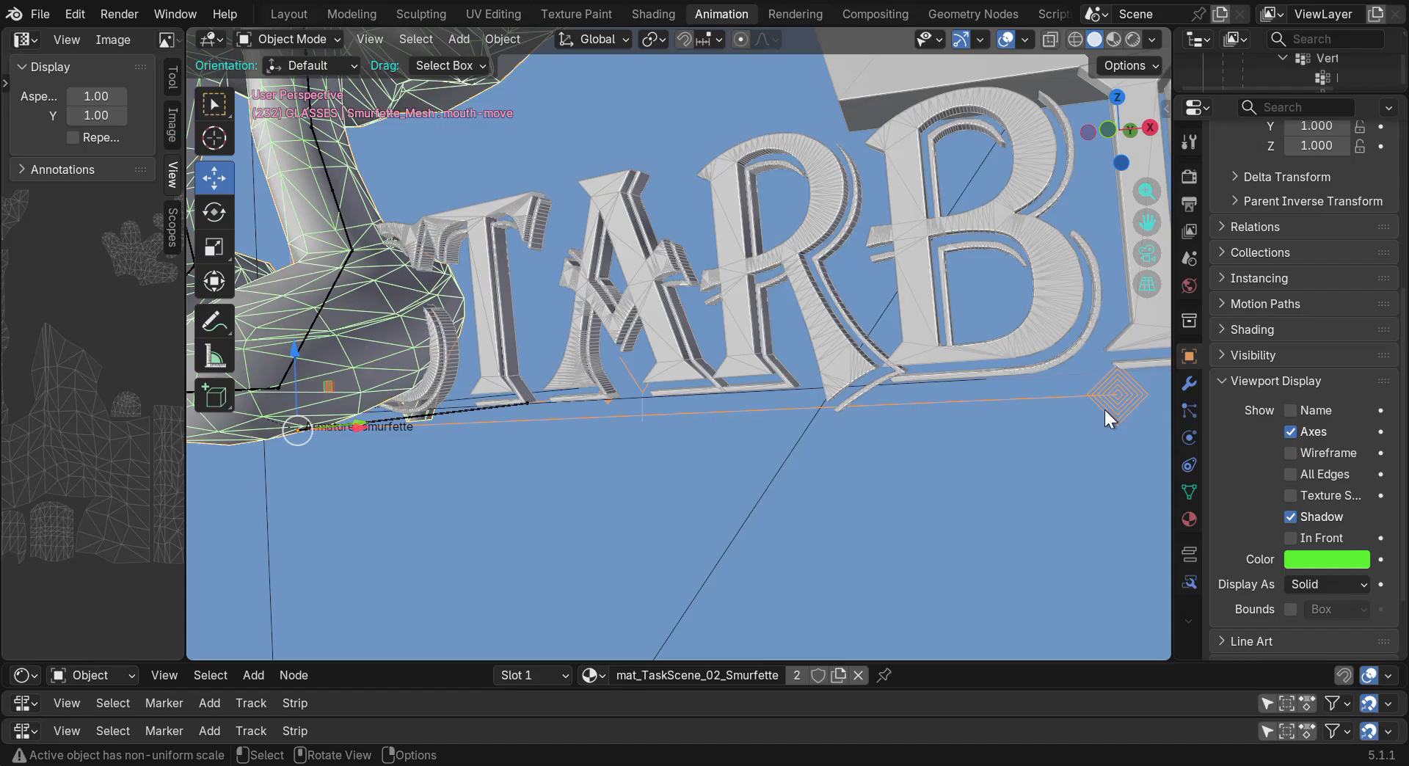
{"action": "scroll", "coordinate": [1104, 410], "scroll_direction": "down", "scroll_amount": 5}
{"action": "left_click_drag", "start_coordinate": [1107, 131], "coordinate": [1138, 133]}
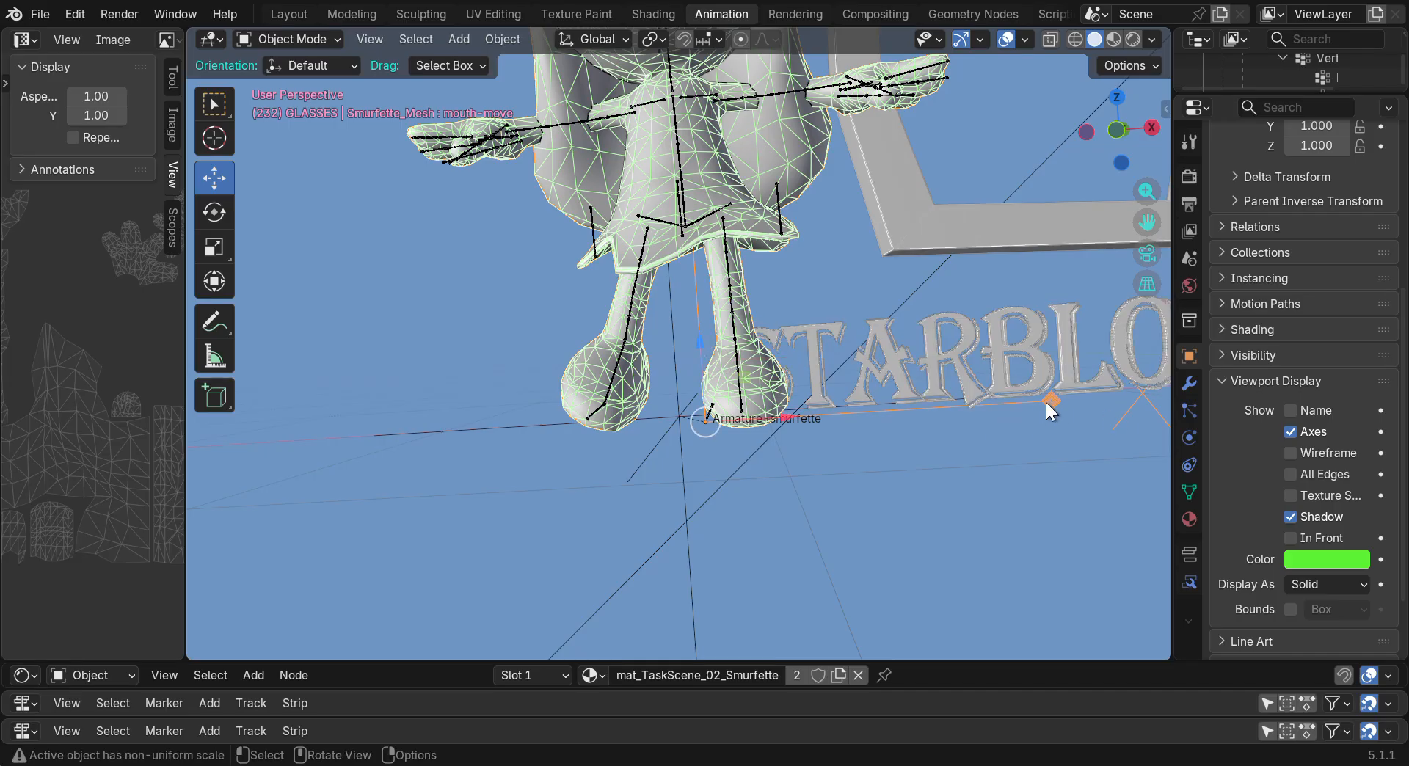
{"action": "mouse_move", "coordinate": [1123, 132]}
{"action": "left_mouse_down"}
{"action": "mouse_move", "coordinate": [1134, 140]}
{"action": "mouse_move", "coordinate": [1124, 125]}
{"action": "left_mouse_up"}
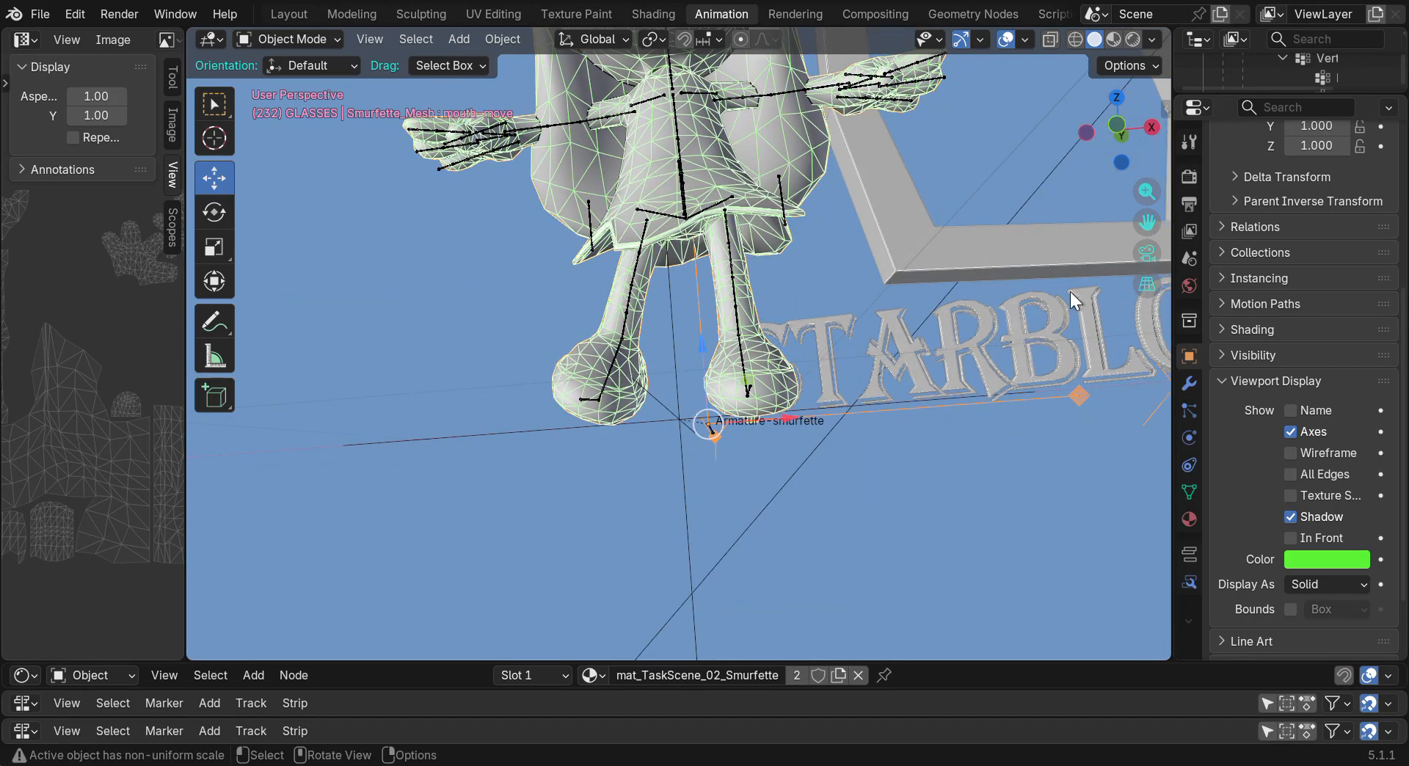
Select Smurfette's mesh by its X-axis marker and try moving it along X, placing it 0.002765 m from its start
{"action": "left_click", "coordinate": [915, 420]}
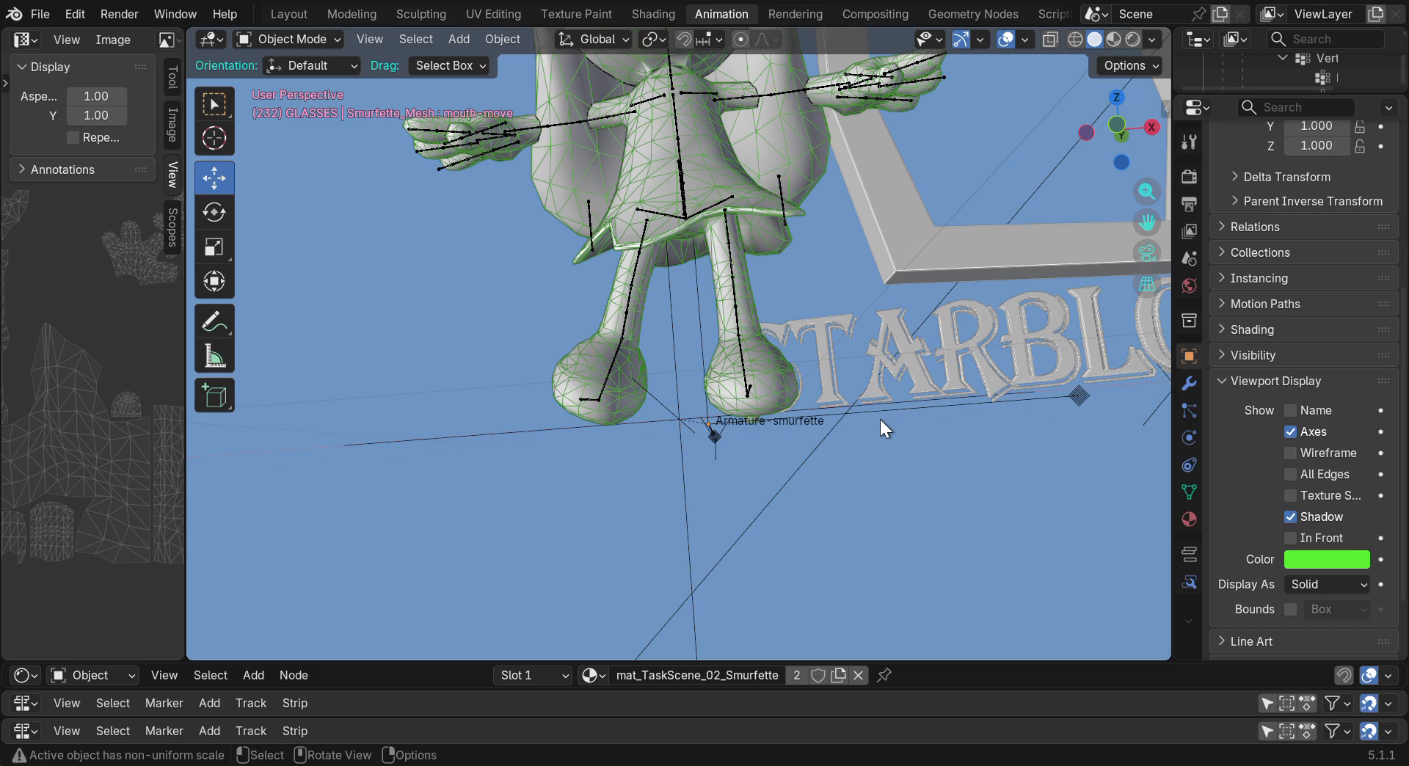
{"action": "left_click", "coordinate": [1078, 396]}
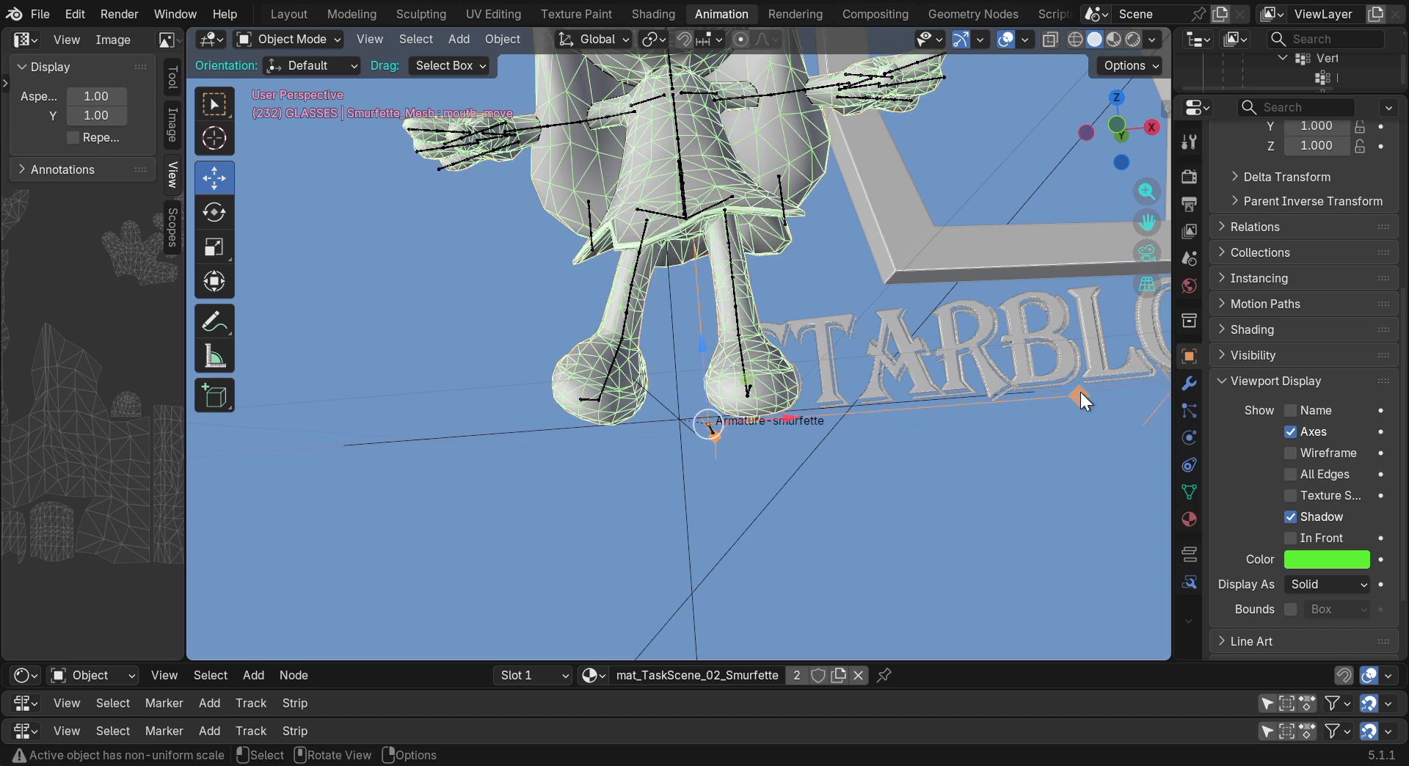
{"action": "key", "text": "g"}
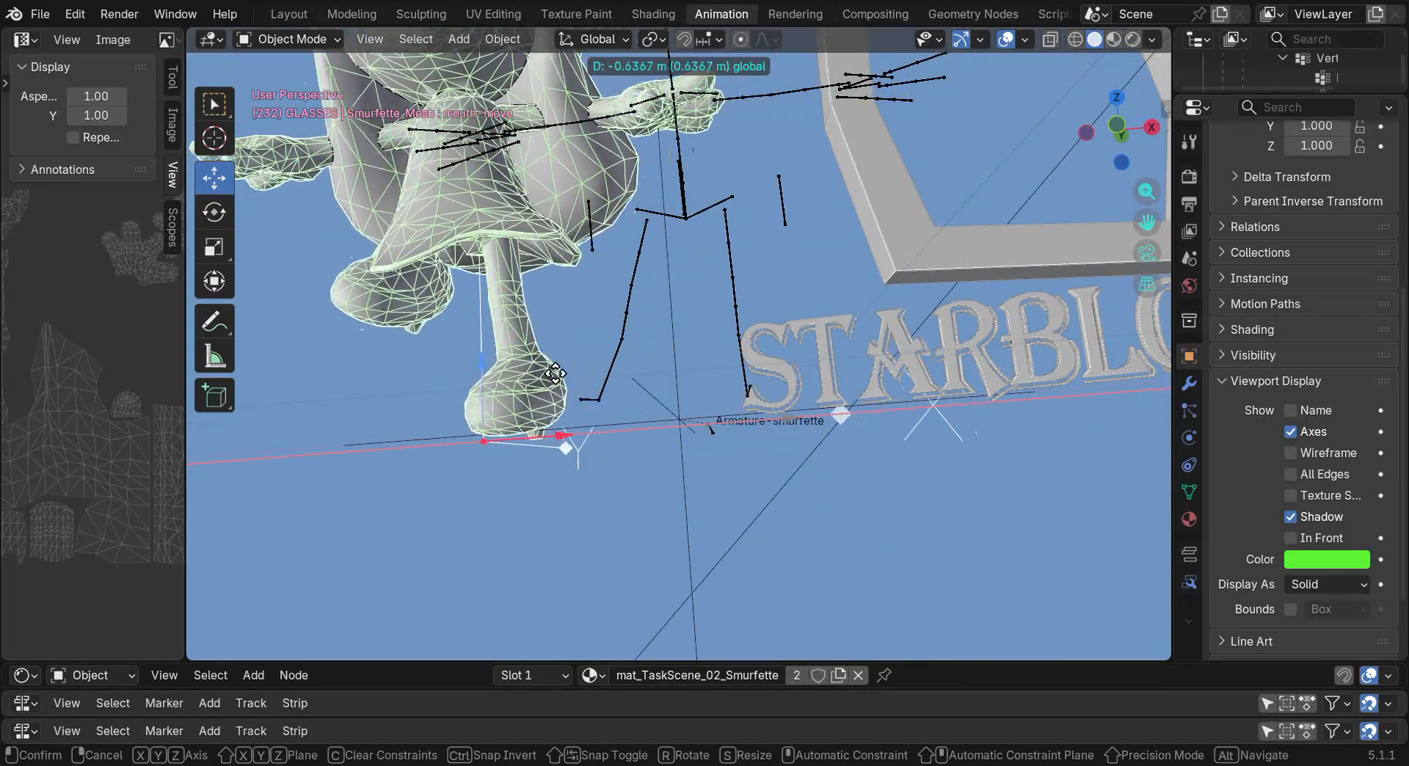
{"action": "left_click", "coordinate": [783, 399]}
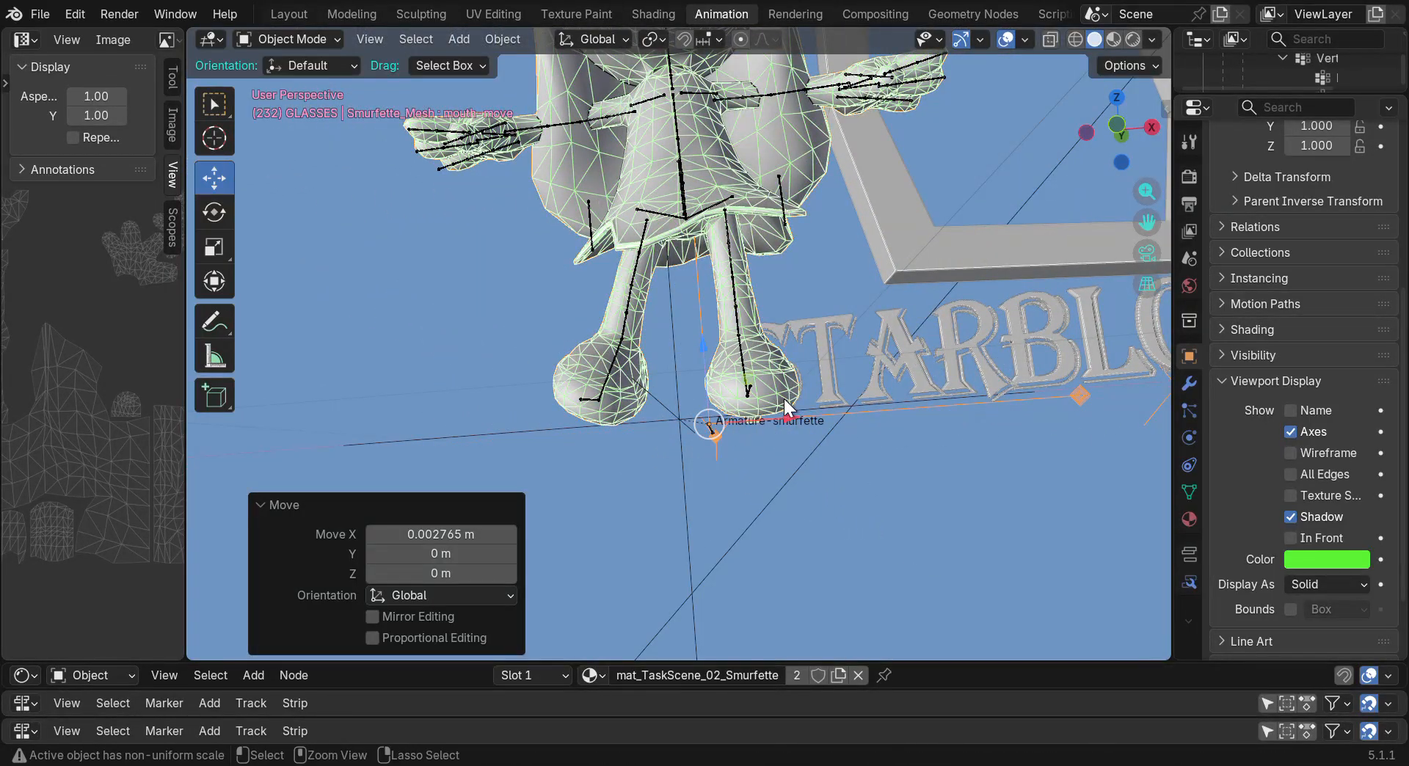
{"action": "key", "text": "alt+a"}
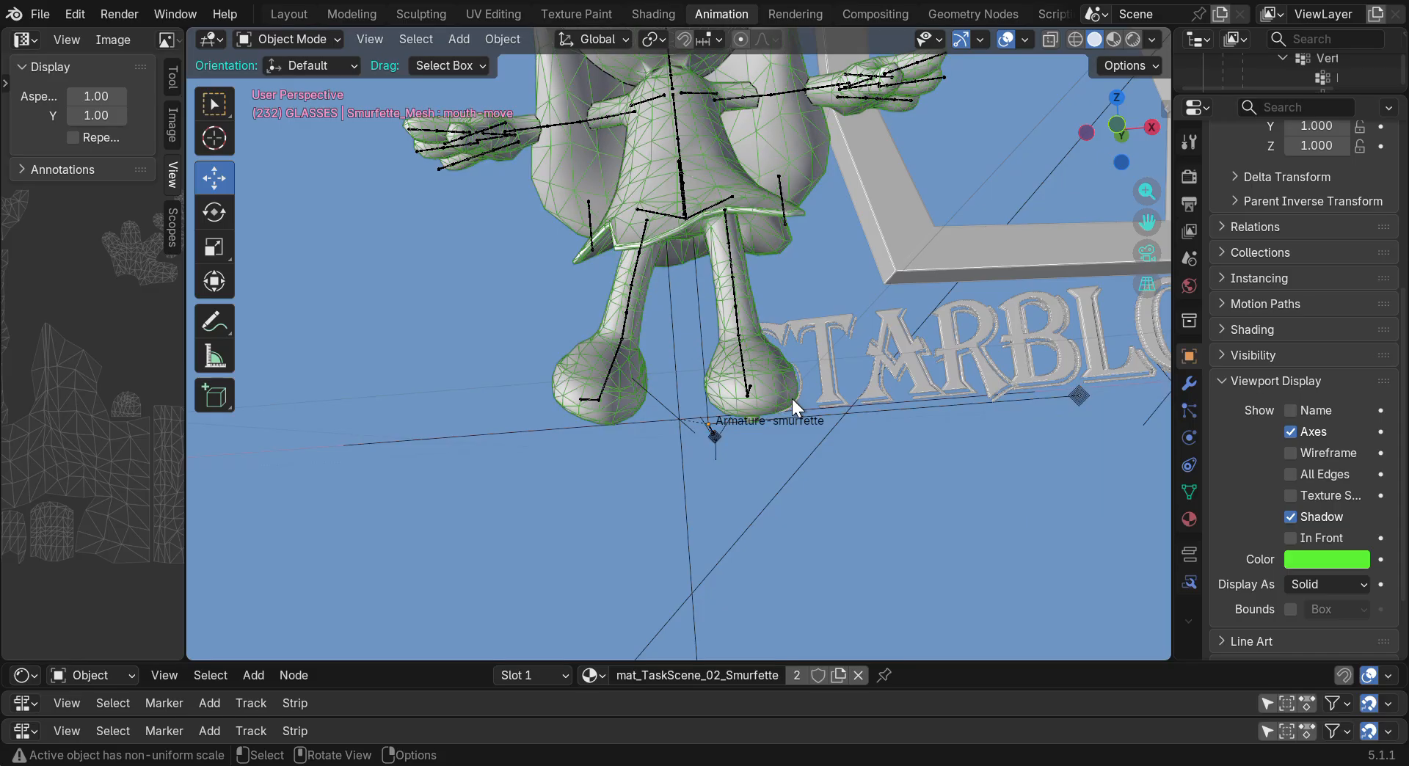
Turn off the Axes display of Smurfette's mesh, keeping its Shadow option on
{"action": "left_click_drag", "start_coordinate": [1114, 119], "coordinate": [1113, 154]}
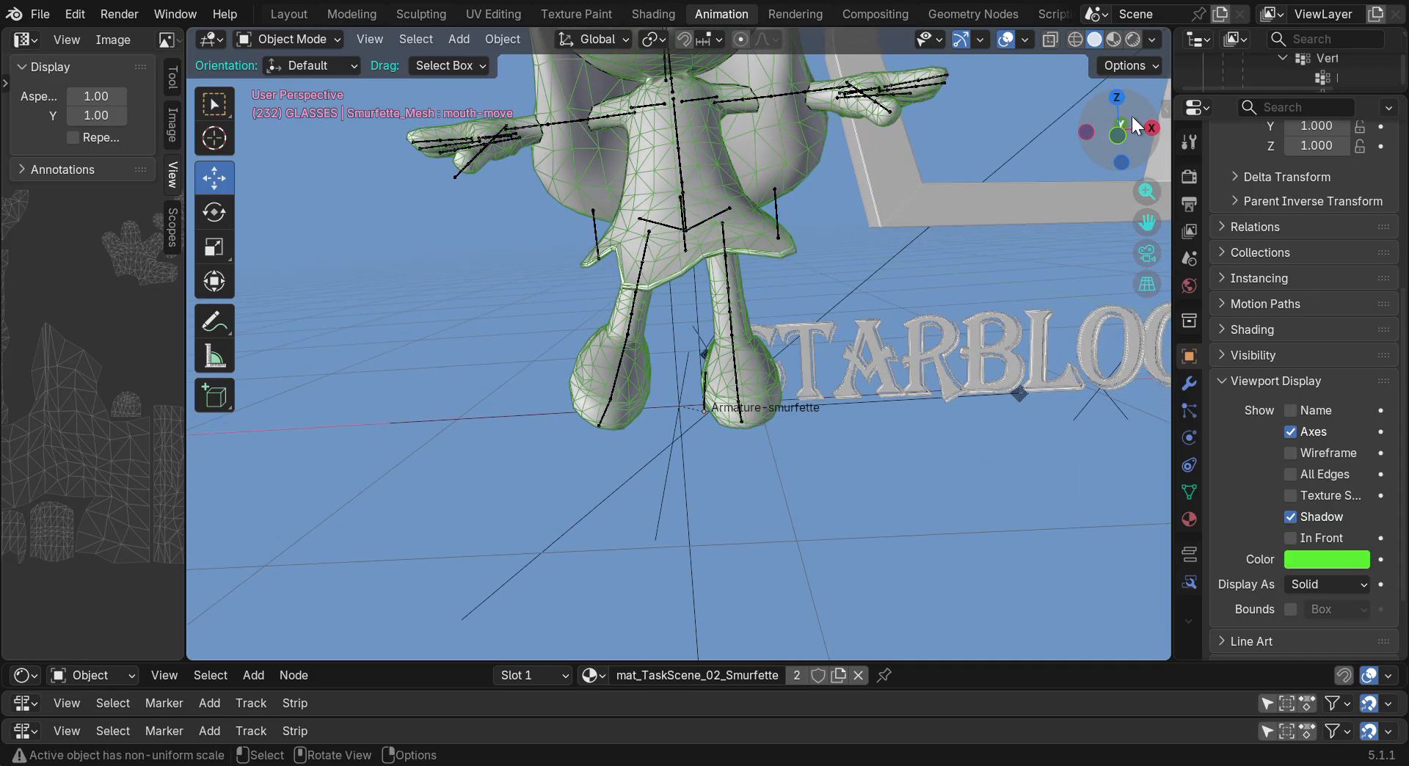
{"action": "left_click_drag", "start_coordinate": [1147, 222], "coordinate": [995, 282]}
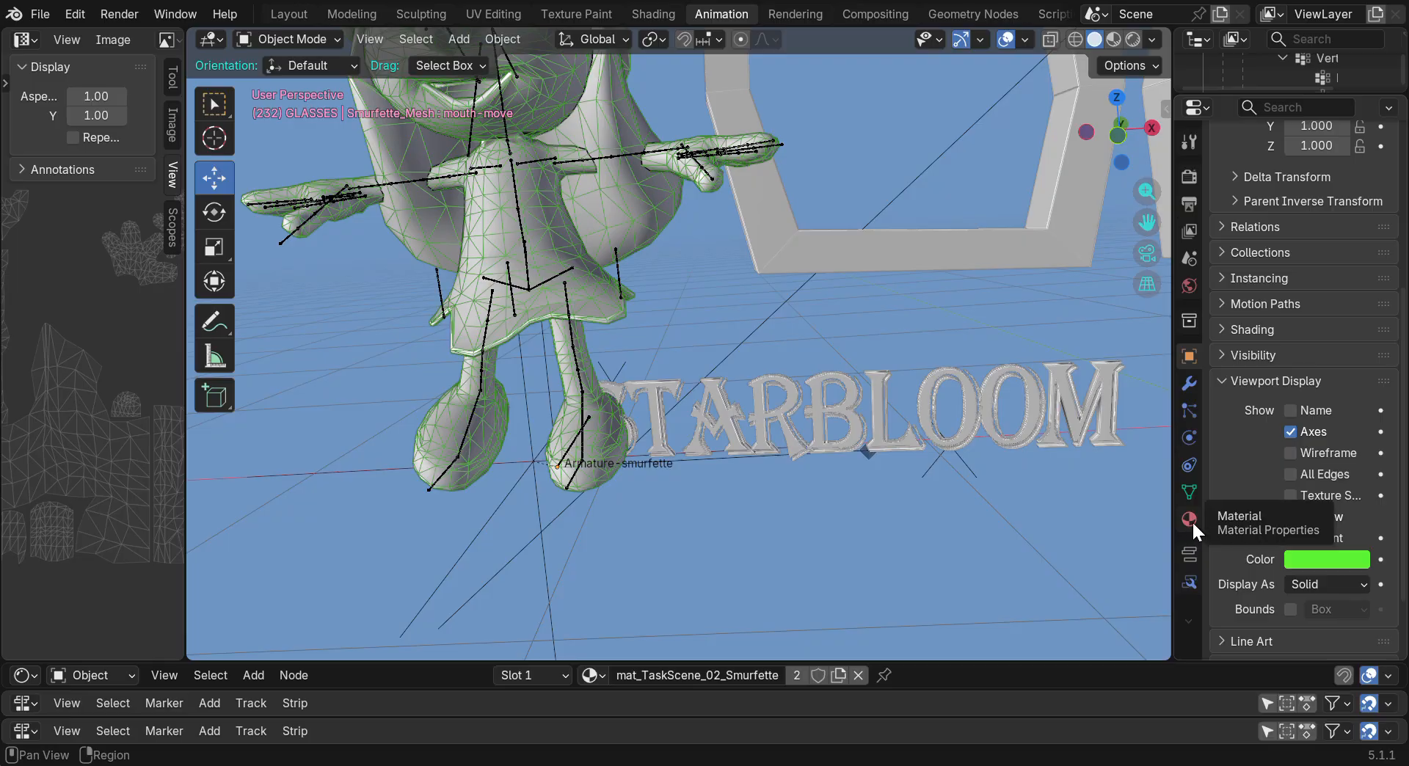
{"action": "left_click", "coordinate": [1291, 431]}
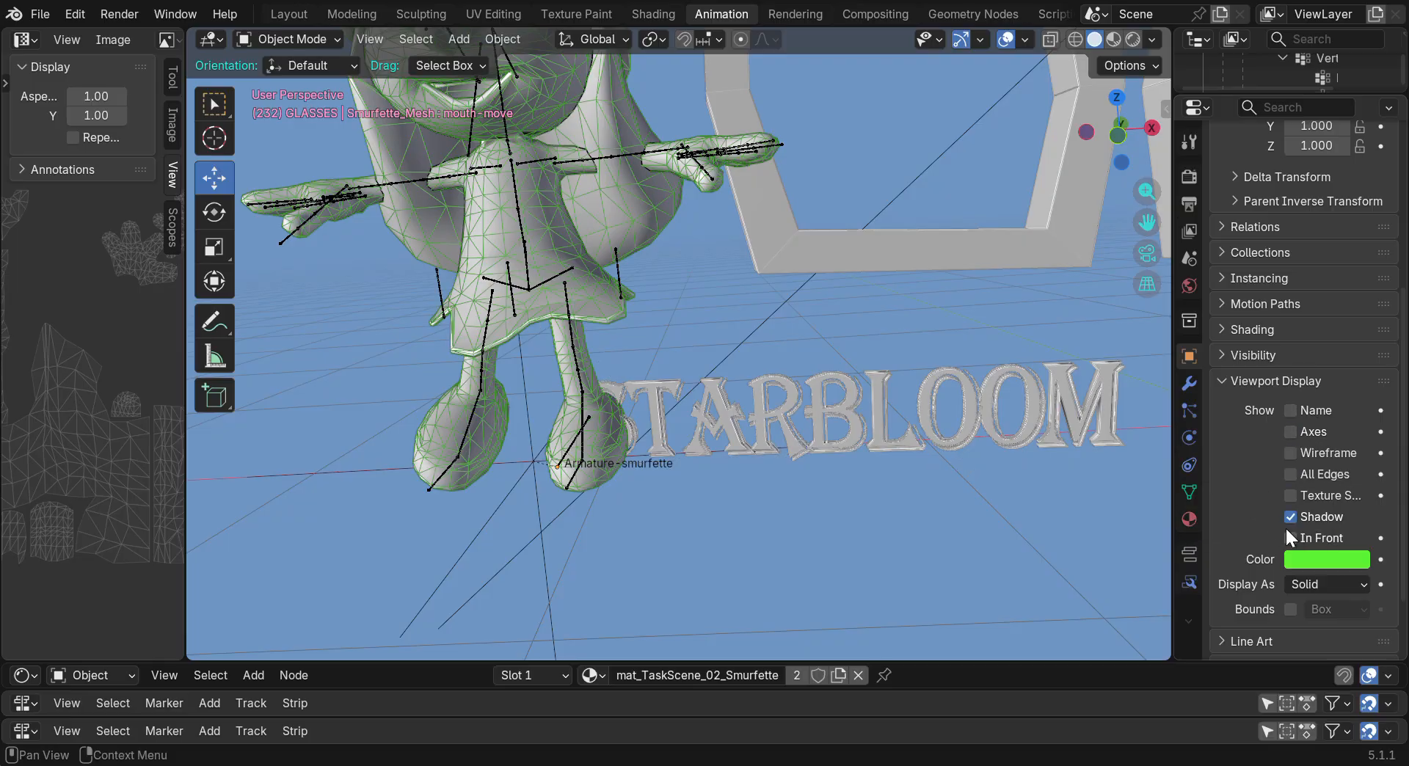
{"action": "scroll", "coordinate": [1263, 541], "scroll_direction": "down", "scroll_amount": 3}
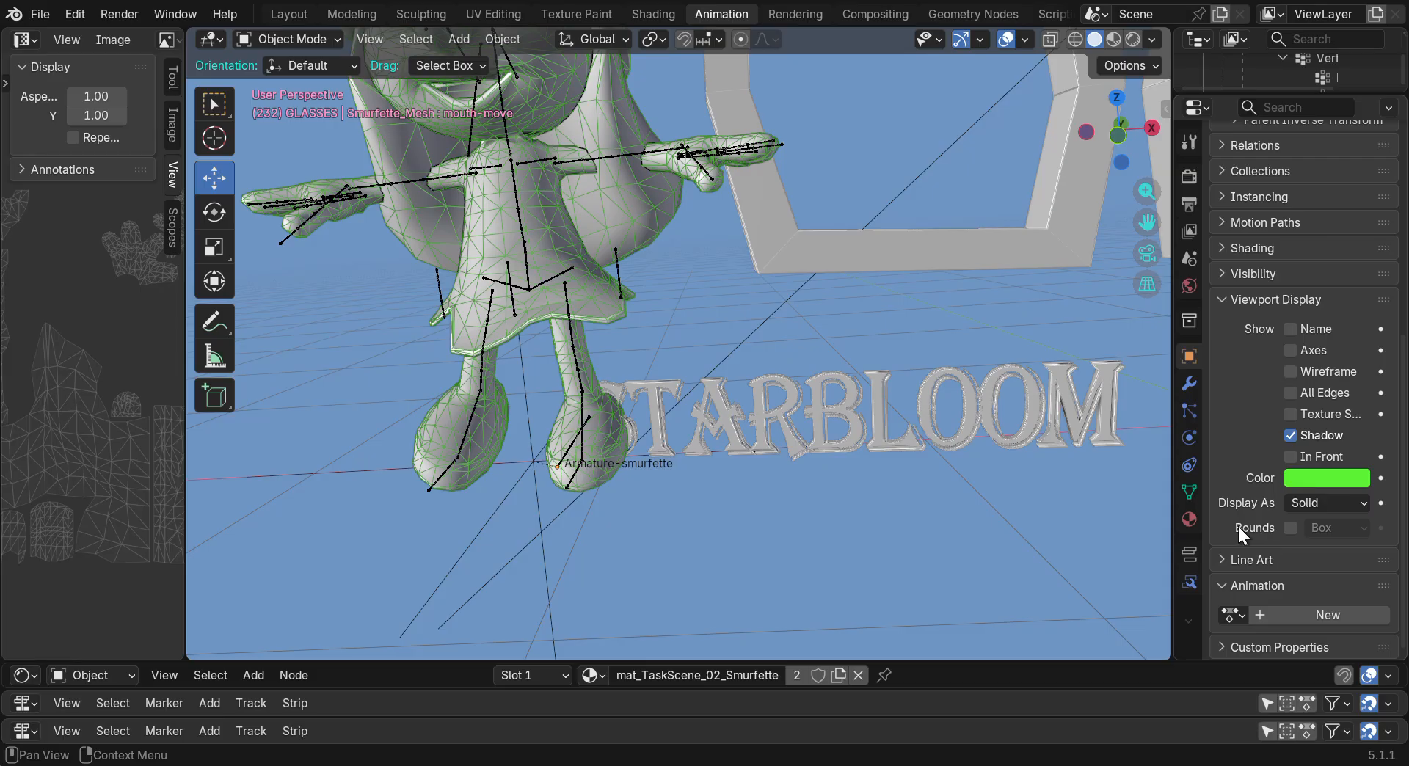
Select Smurfette's "MOVE here" parent empty and enlarge the outliner in height and width
{"action": "left_click_drag", "start_coordinate": [1117, 131], "coordinate": [502, 342]}
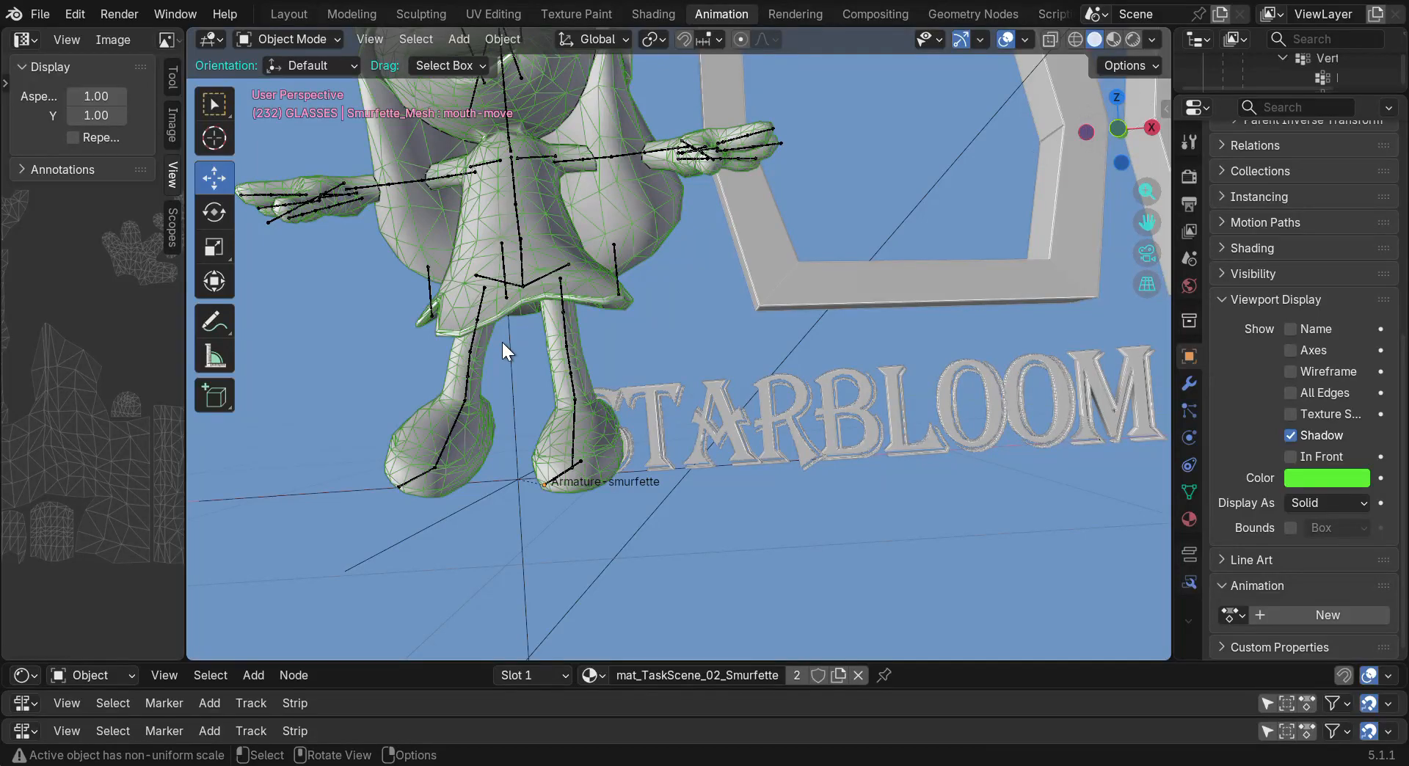
{"action": "left_click", "coordinate": [520, 545]}
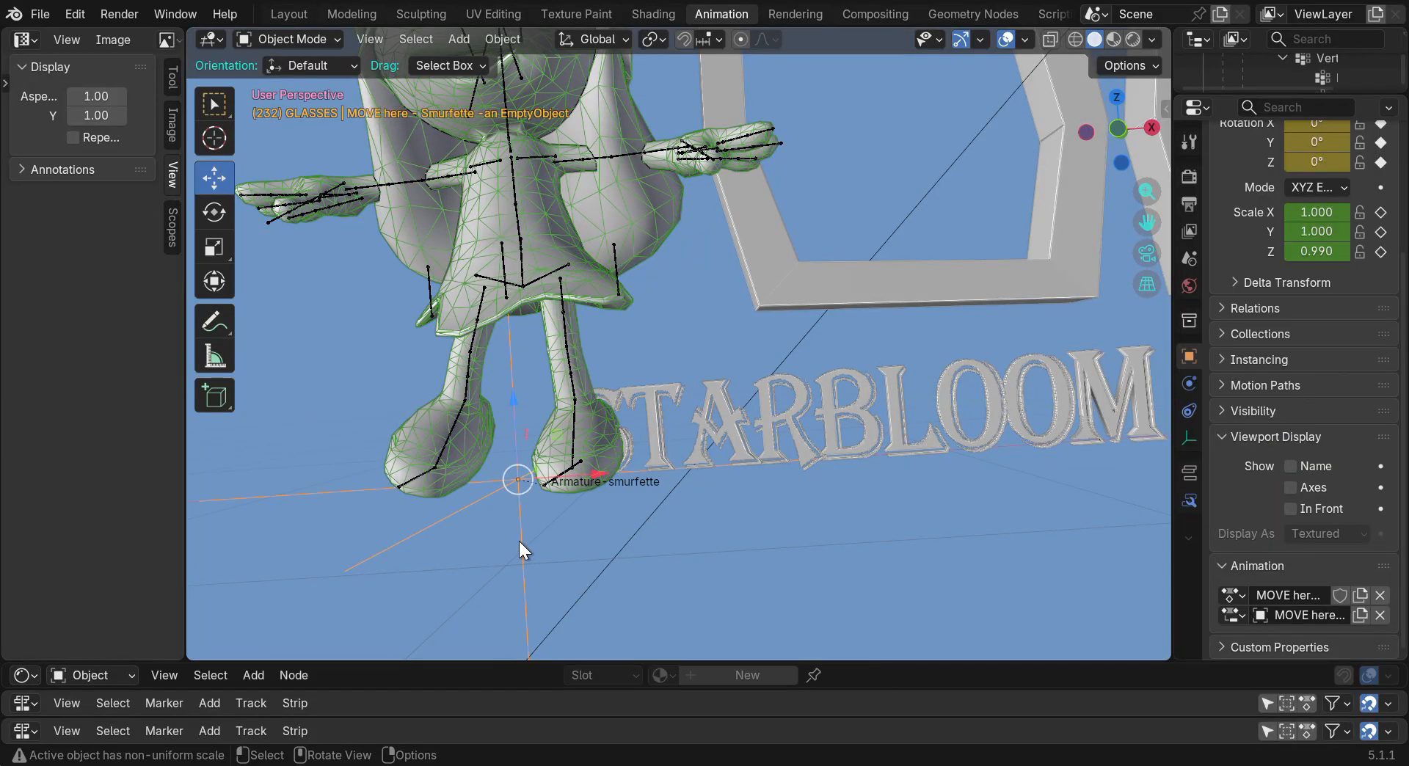
{"action": "left_click_drag", "start_coordinate": [1291, 95], "coordinate": [1289, 540]}
{"action": "left_click_drag", "start_coordinate": [1172, 247], "coordinate": [914, 246]}
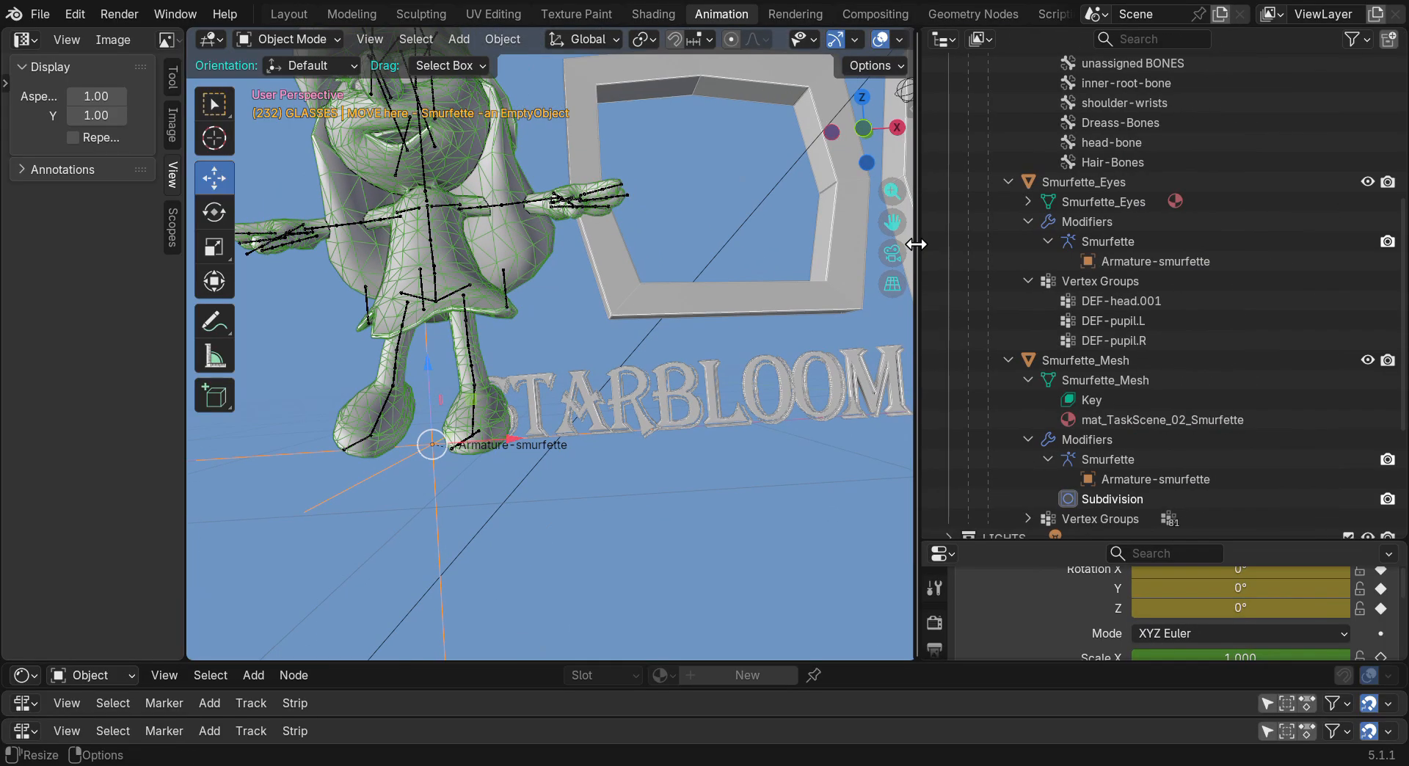
Move the "MOVE here - Smurfette" parent empty, with the whole rigged character, about -0.50 m along X
{"action": "scroll", "coordinate": [1026, 194], "scroll_direction": "up", "scroll_amount": 10}
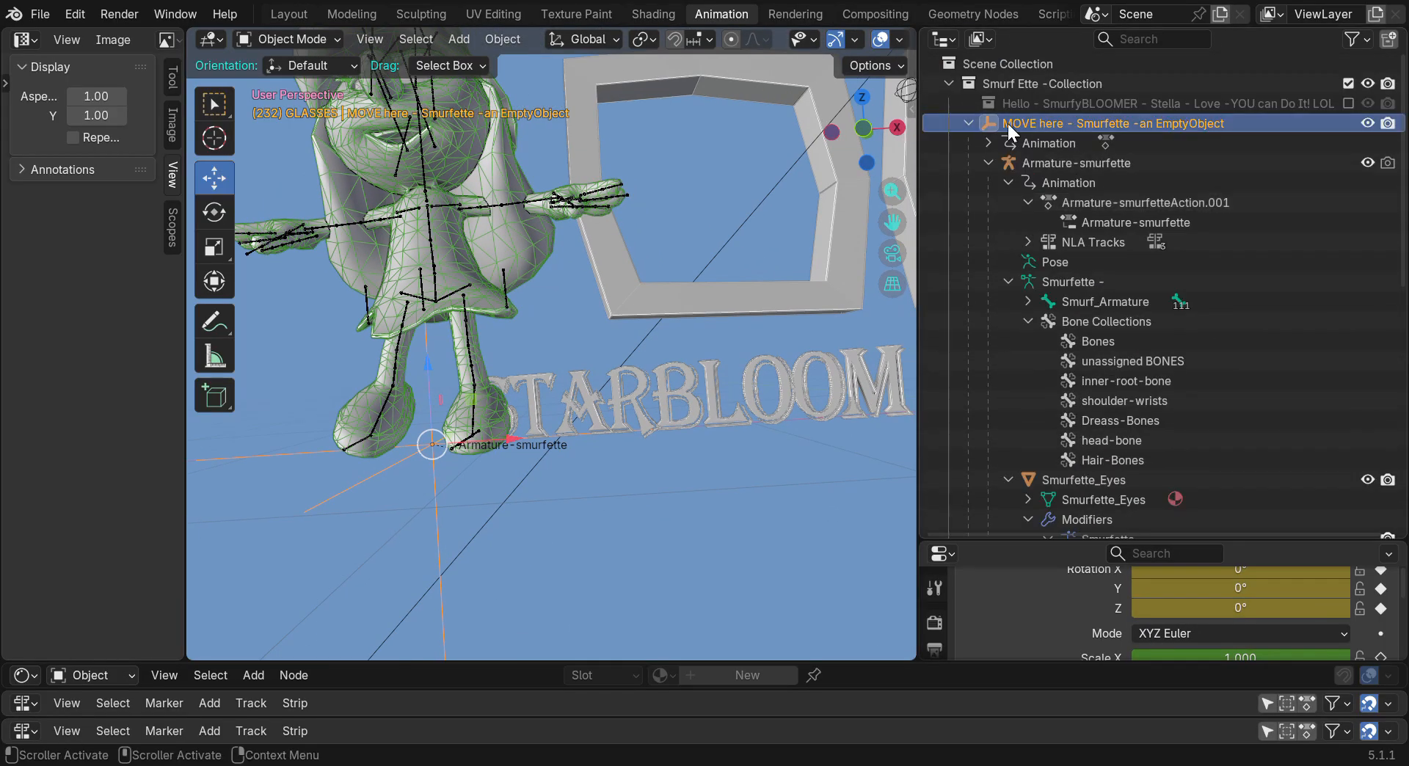
{"action": "left_click_drag", "start_coordinate": [920, 225], "coordinate": [1072, 225]}
{"action": "left_click_drag", "start_coordinate": [1021, 135], "coordinate": [1027, 137]}
{"action": "left_click_drag", "start_coordinate": [1044, 220], "coordinate": [1097, 228]}
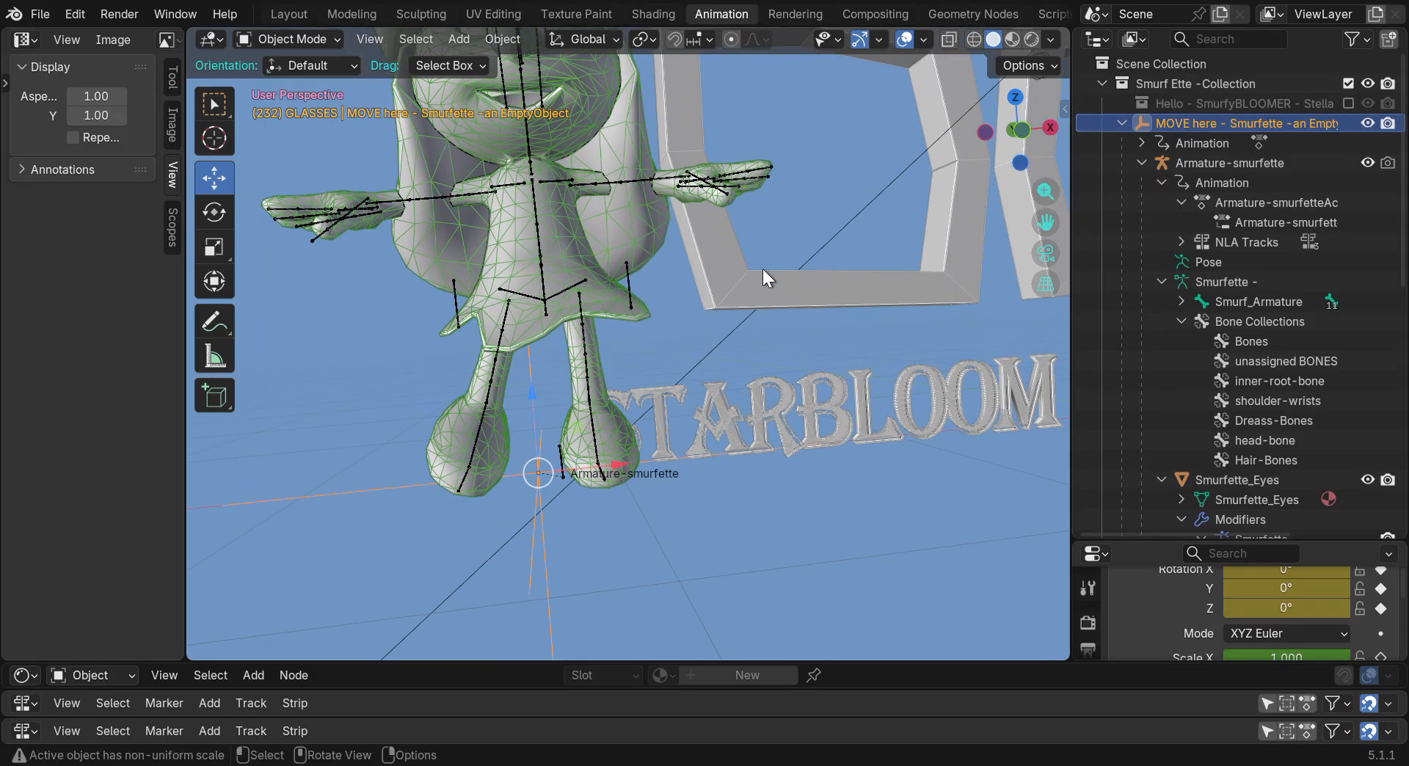
{"action": "left_click_drag", "start_coordinate": [619, 458], "coordinate": [470, 485]}
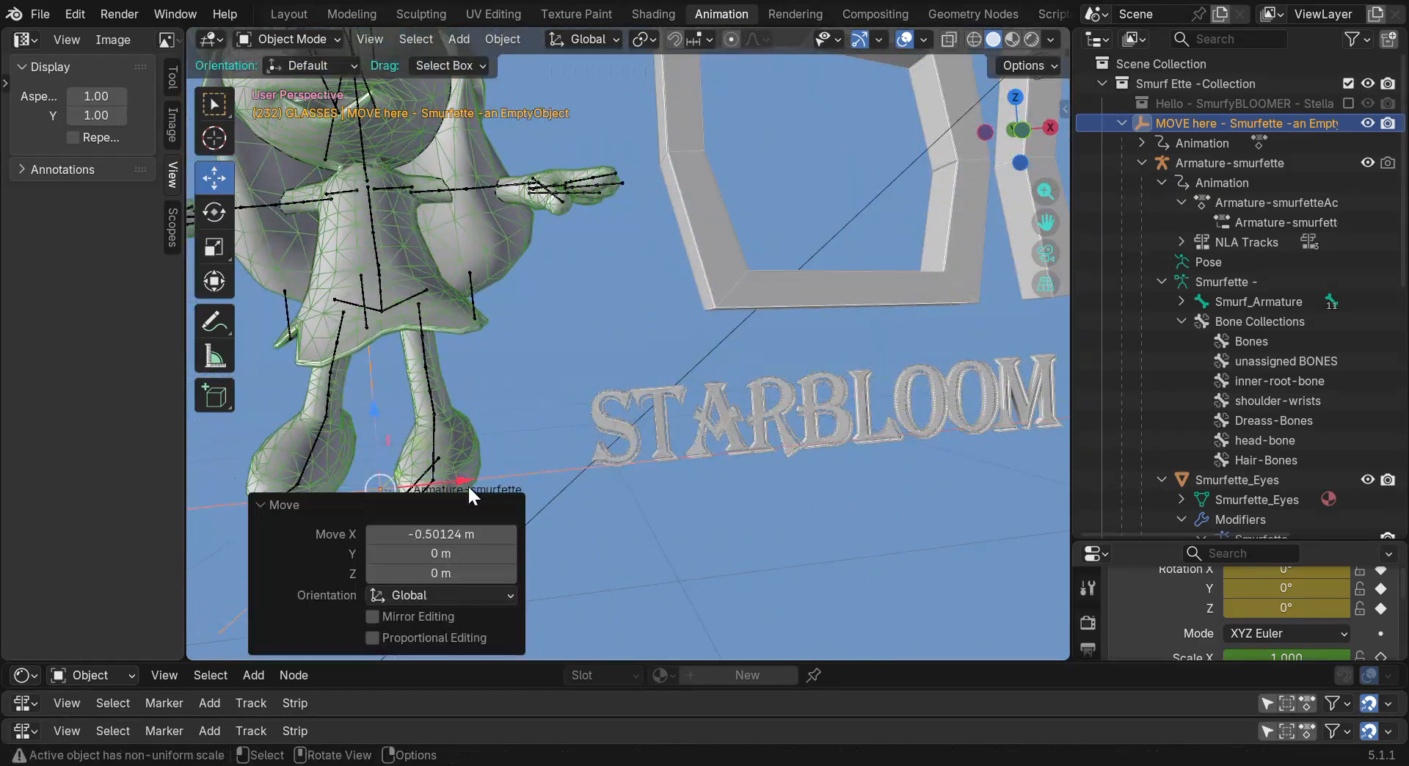
Move only Smurfette_Mesh about 1.22 m along global X, away from its armature
{"action": "left_click_drag", "start_coordinate": [1047, 185], "coordinate": [1223, 224]}
{"action": "mouse_move", "coordinate": [1027, 143]}
{"action": "left_mouse_down"}
{"action": "mouse_move", "coordinate": [1023, 192]}
{"action": "mouse_move", "coordinate": [1033, 149]}
{"action": "mouse_move", "coordinate": [1225, 152]}
{"action": "mouse_move", "coordinate": [1011, 157]}
{"action": "left_mouse_up"}
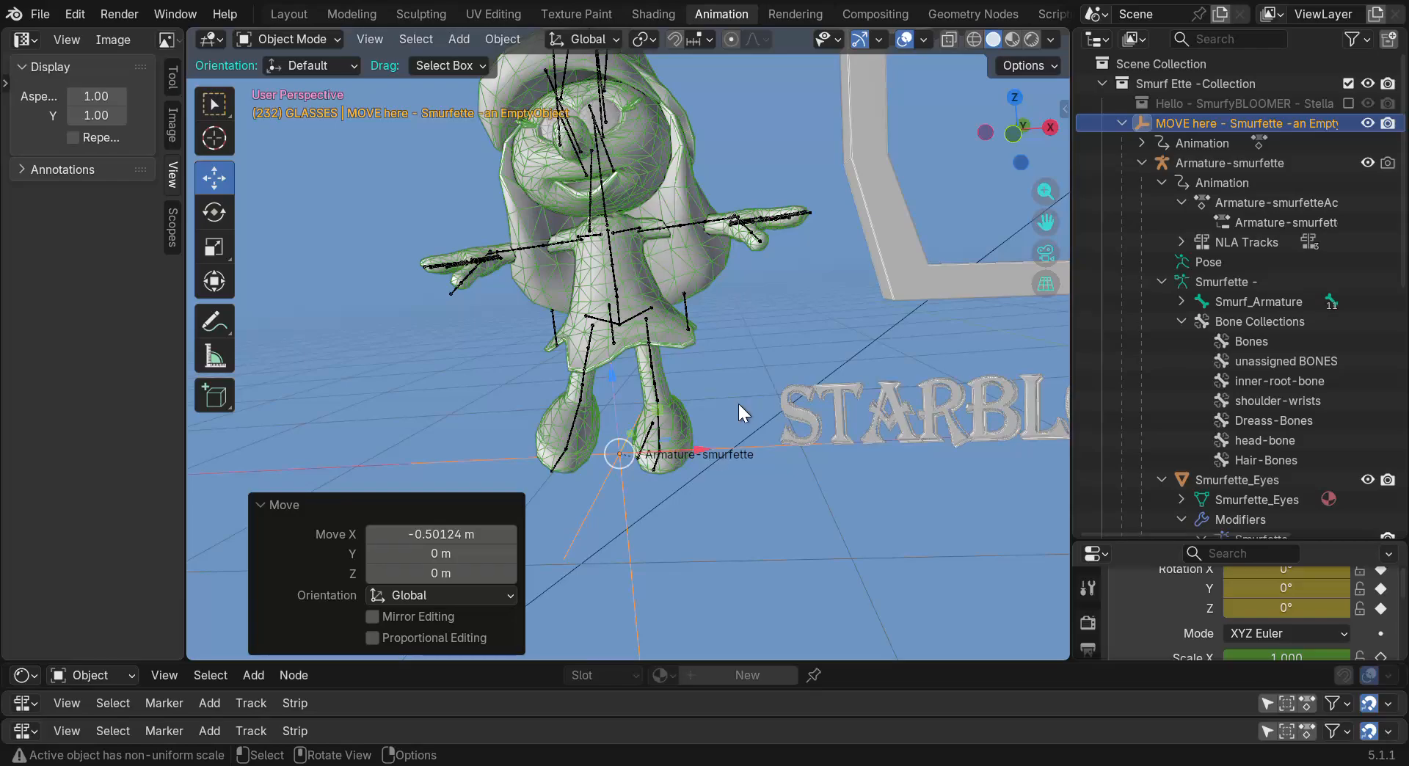
{"action": "key", "text": "g"}
{"action": "key", "text": "x"}
{"action": "left_click_drag", "start_coordinate": [570, 452], "coordinate": [1002, 469]}
{"action": "left_click", "coordinate": [668, 424]}
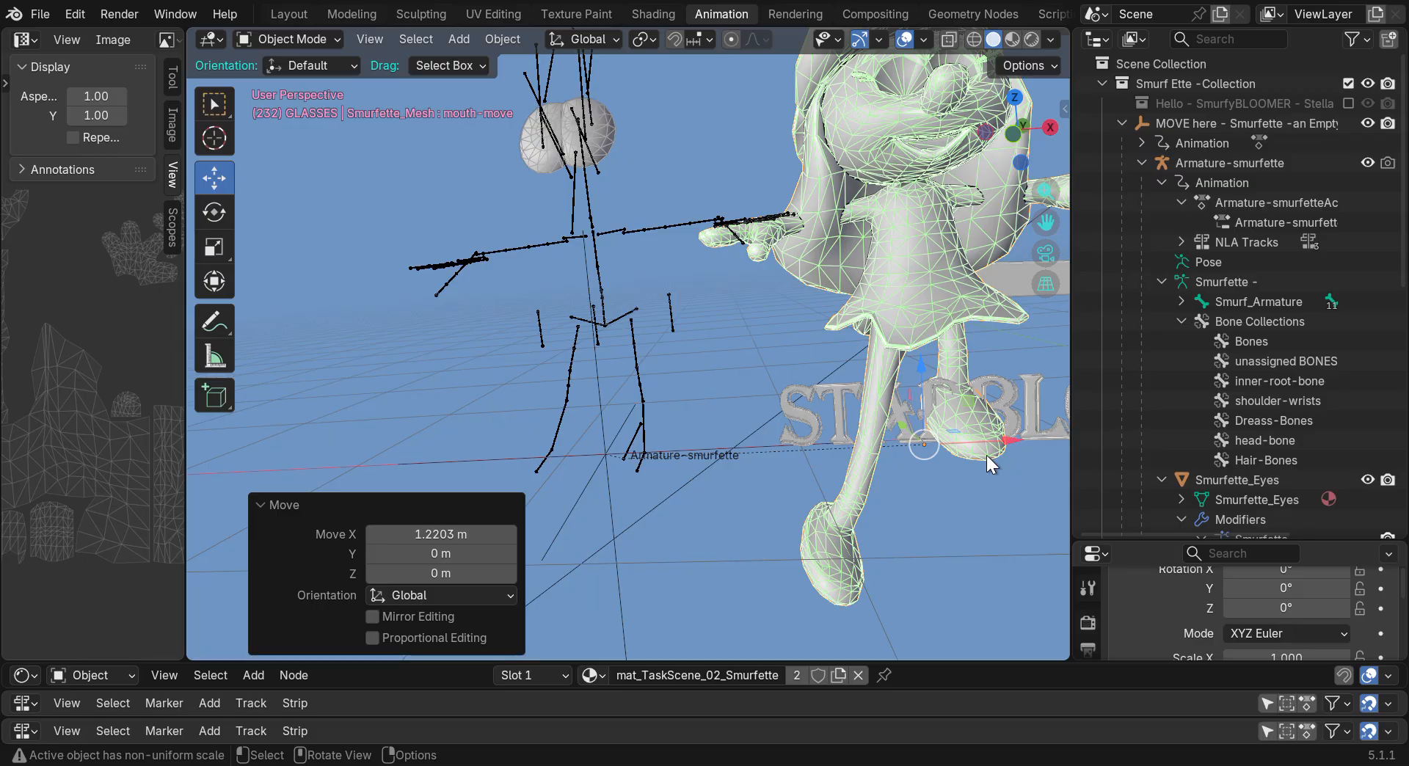
Show the object's transform values and reset the Smurfette_Mesh location to its default of 0 m
{"action": "left_click", "coordinate": [310, 41]}
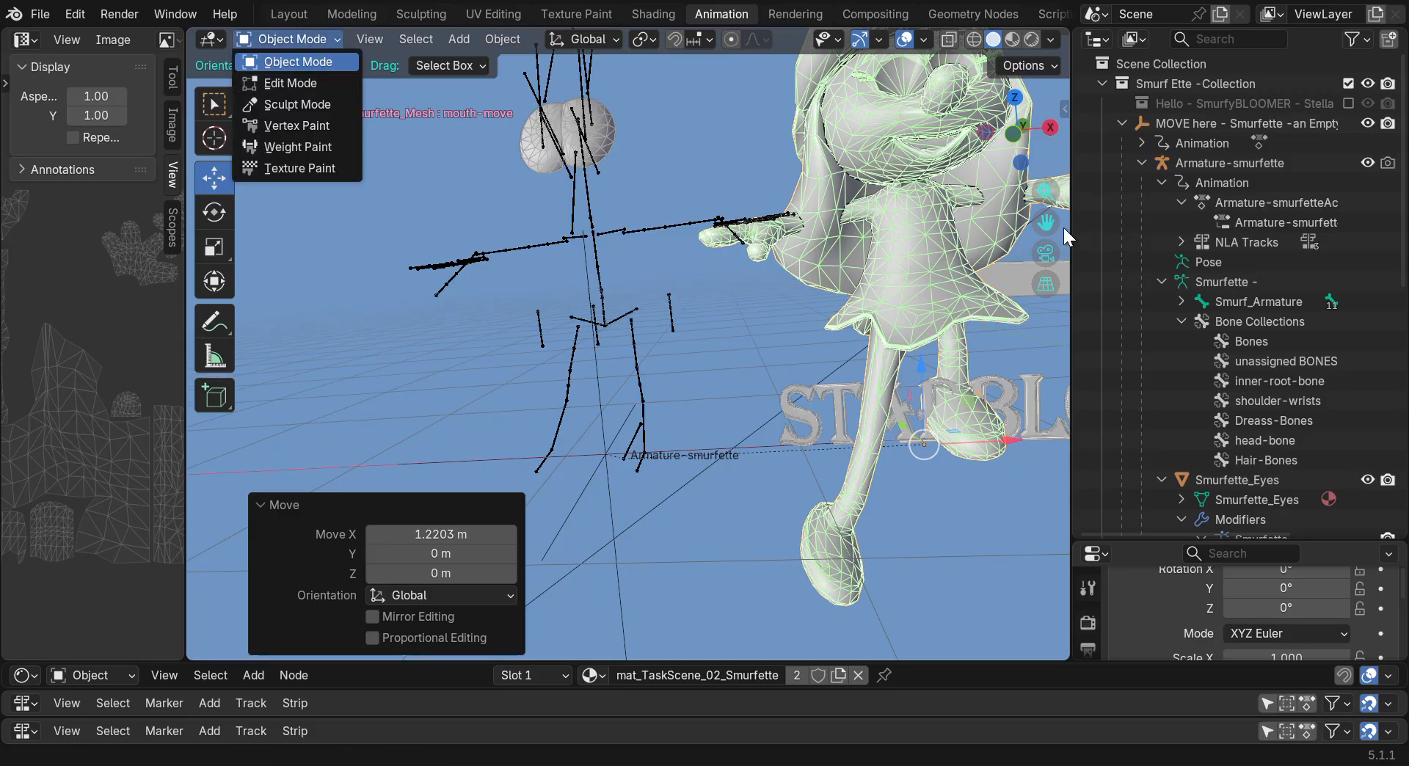
{"action": "left_click", "coordinate": [1064, 109]}
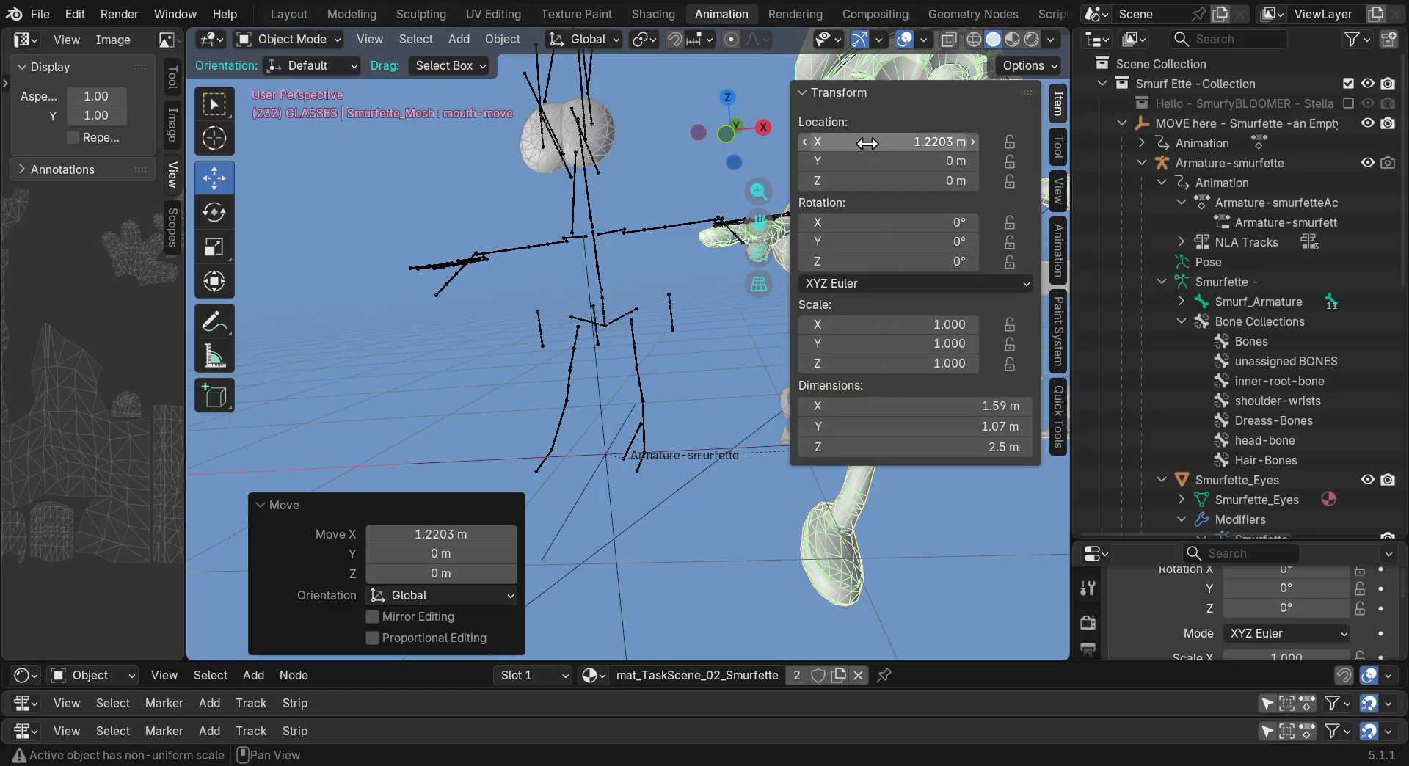
{"action": "left_click", "coordinate": [670, 170]}
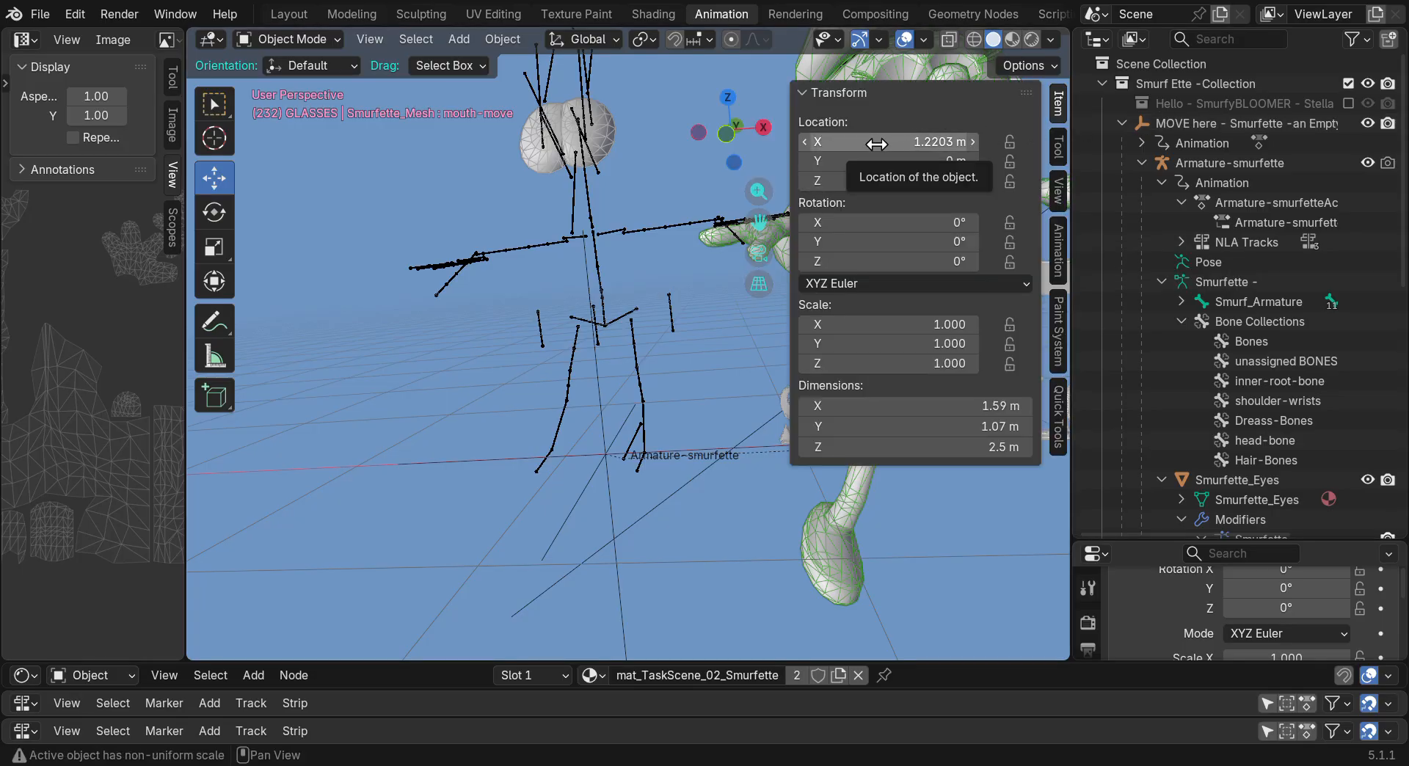
{"action": "key", "text": "BackSpace"}
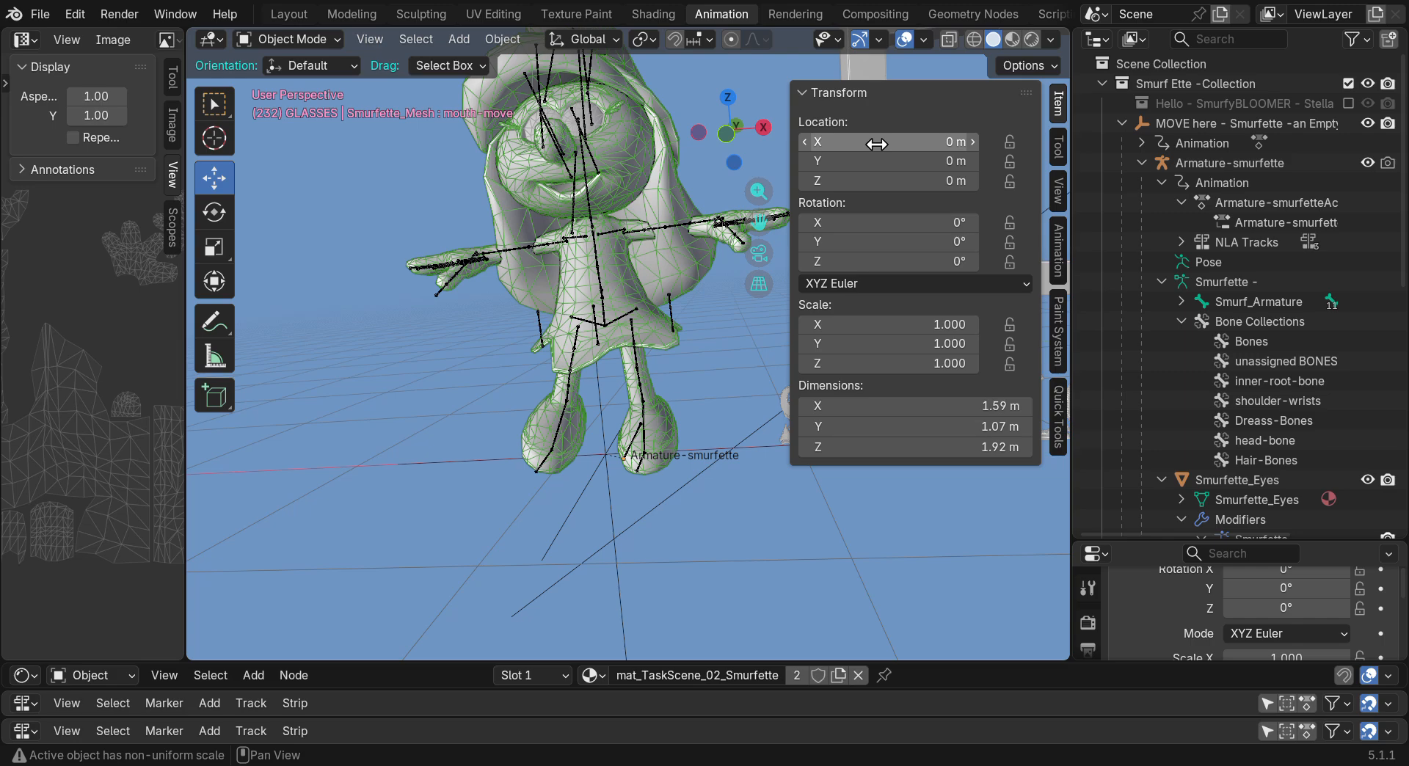
Try moving Smurfette_Mesh freely by about 0.25 m in X, 0.04 m in Y and -0.04 m in Z, and undo it
{"action": "left_click", "coordinate": [664, 421]}
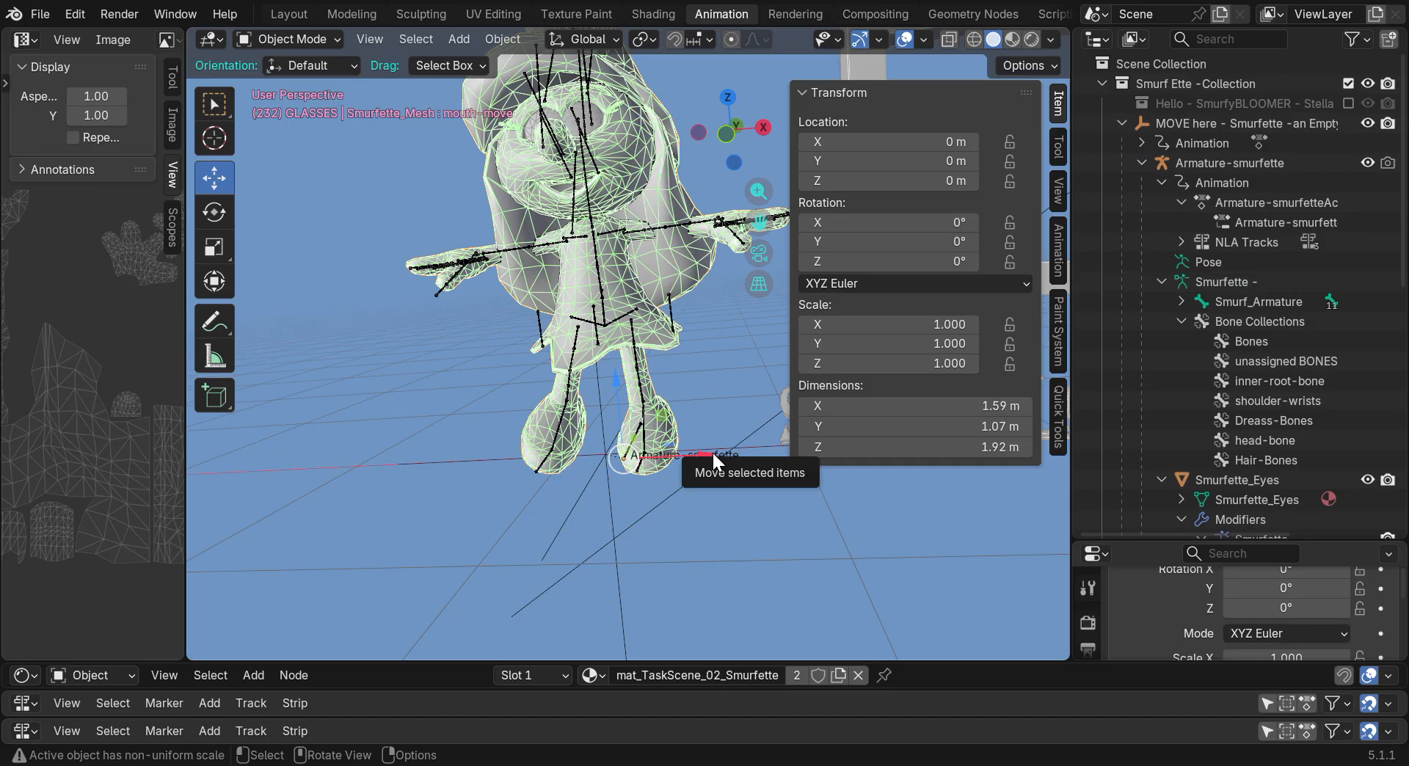
{"action": "key", "text": "g"}
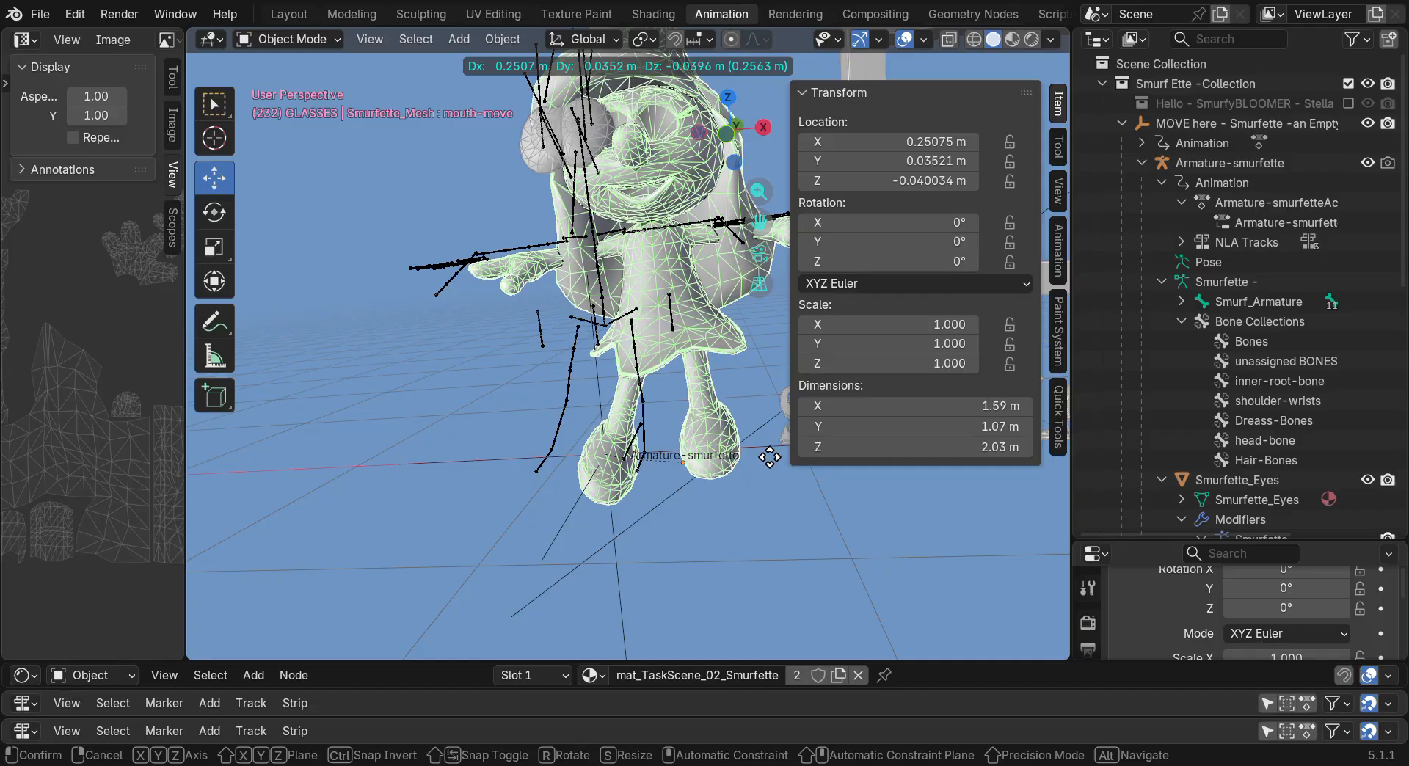
{"action": "left_click", "coordinate": [769, 457]}
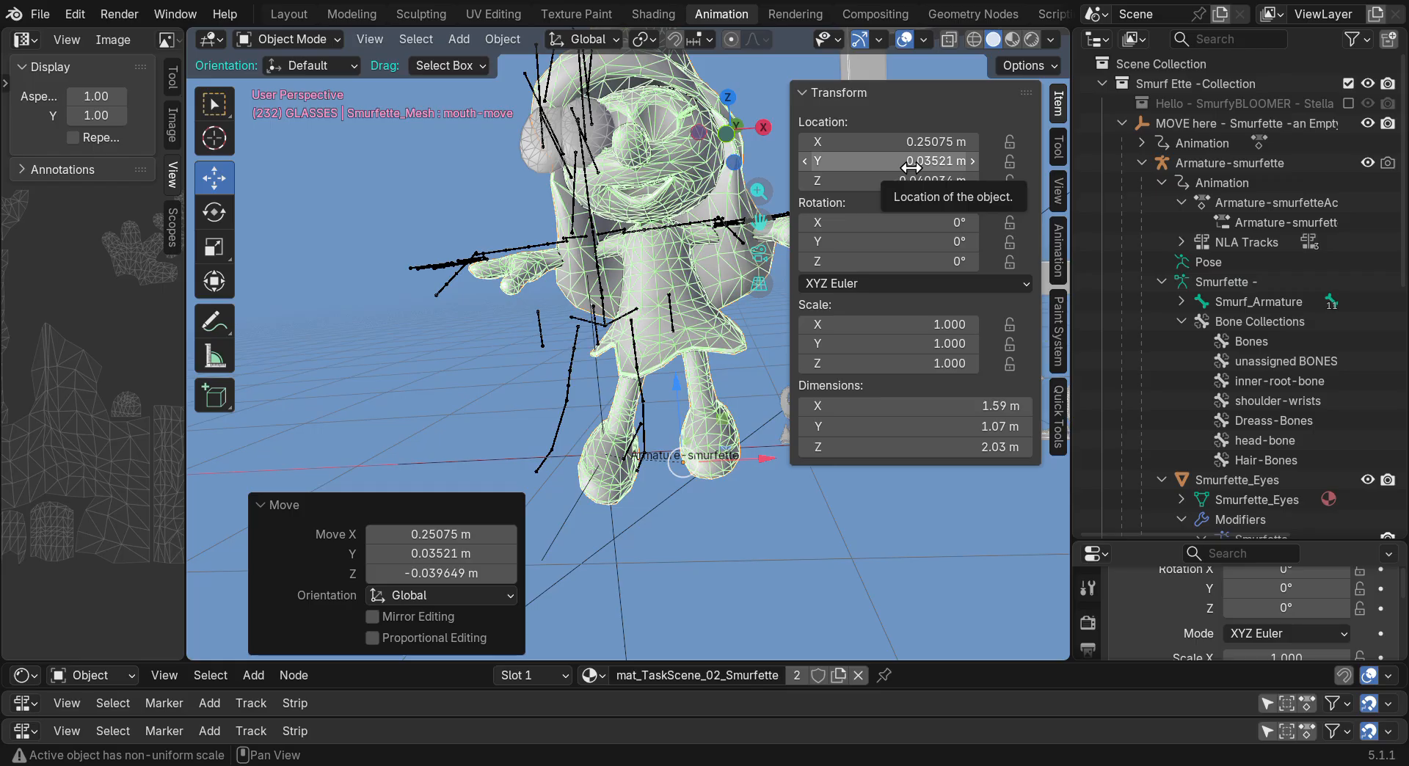
{"action": "key", "text": "ctrl+z"}
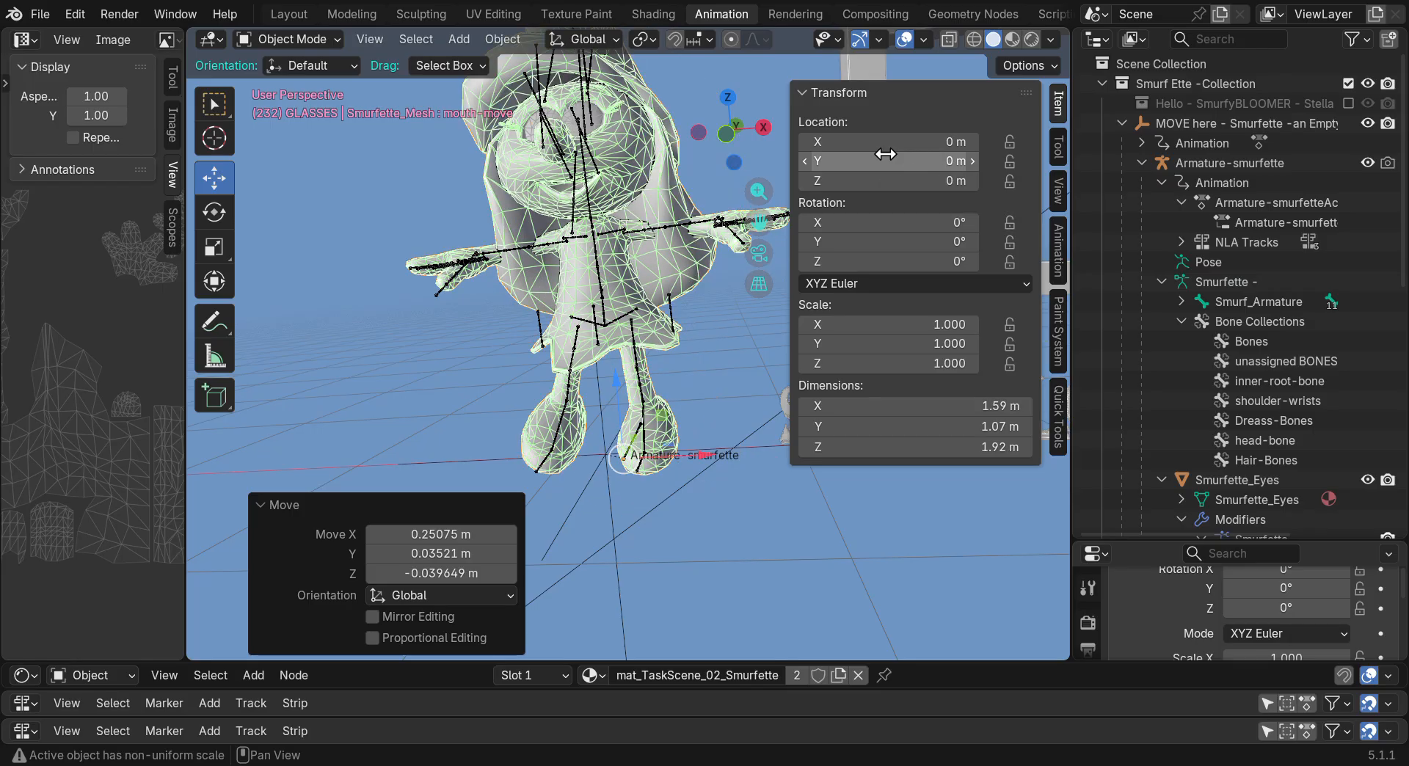
Set the X location of Smurfette_Mesh to -1.21 m
{"action": "left_click_drag", "start_coordinate": [888, 142], "coordinate": [785, 142]}
{"action": "right_click", "coordinate": [907, 139]}
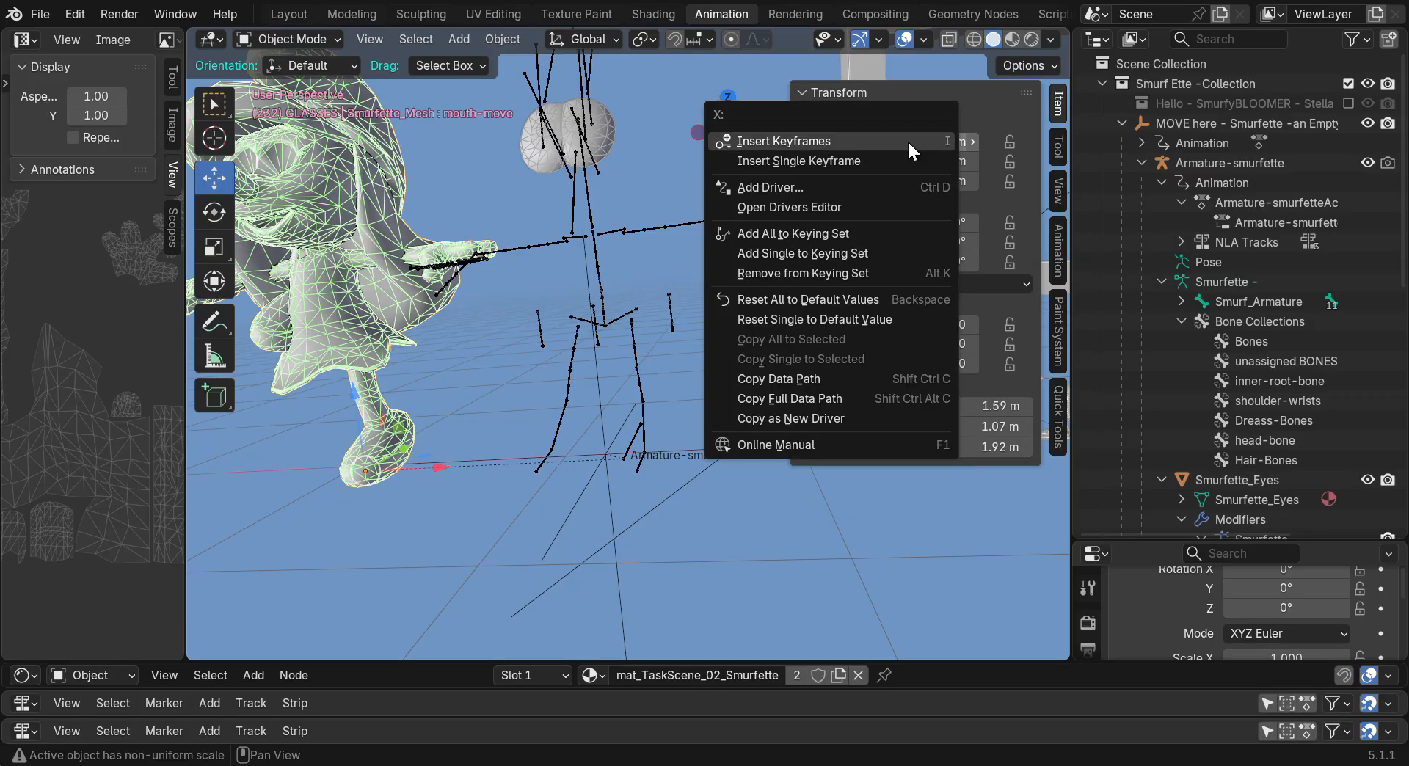
{"action": "left_click", "coordinate": [914, 161]}
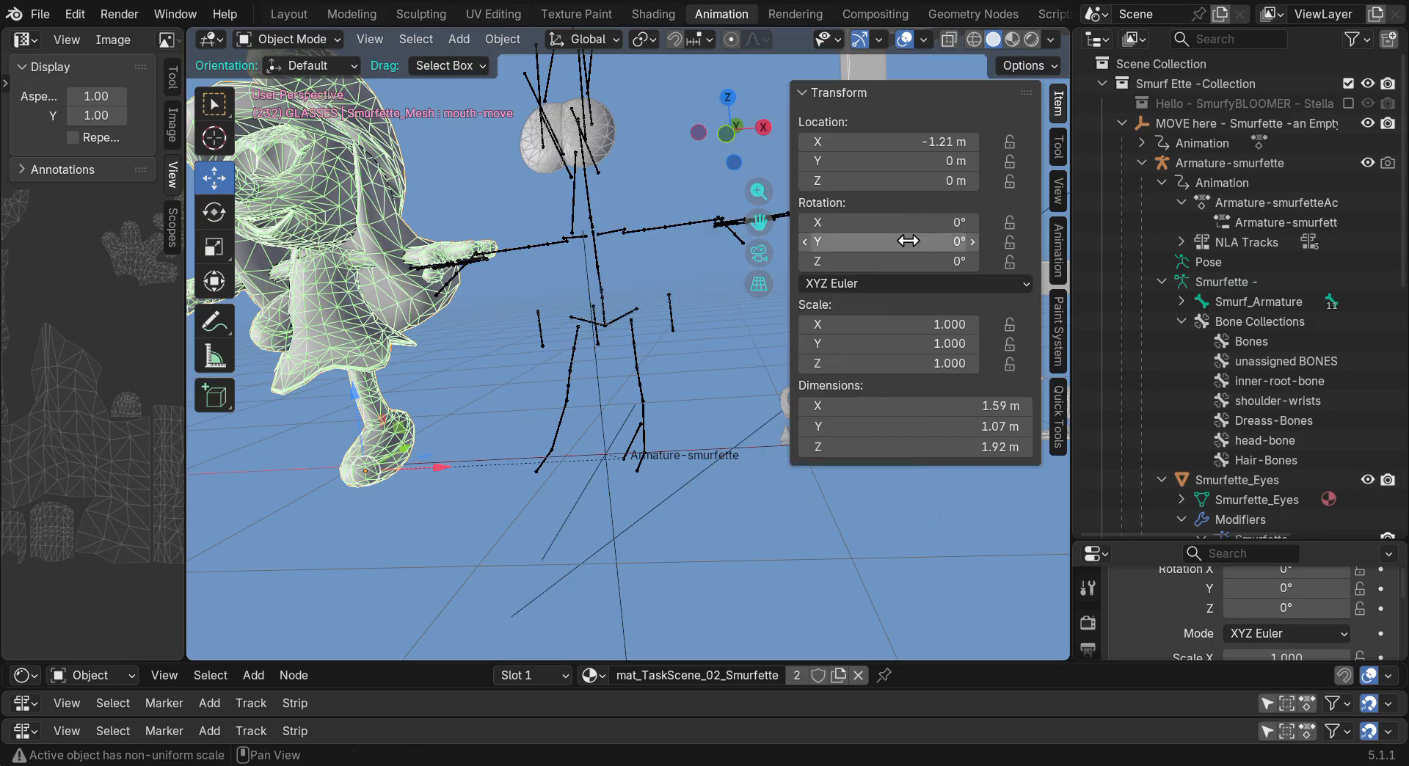
{"action": "left_click", "coordinate": [895, 142]}
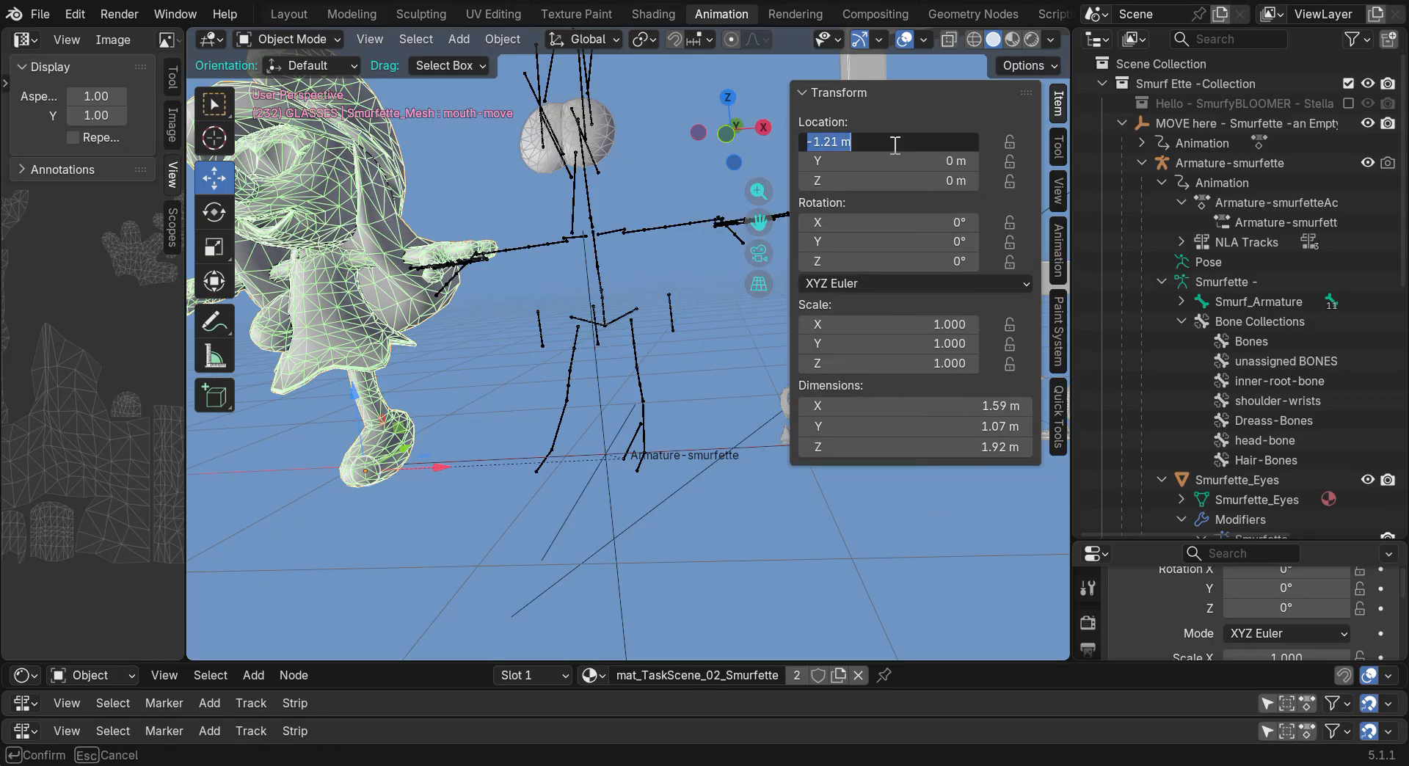
{"action": "key", "text": "Return"}
Offset Smurfette_Mesh in Y and Z, and set all three of its location values to 0 m together
{"action": "left_click_drag", "start_coordinate": [865, 157], "coordinate": [822, 157]}
{"action": "mouse_move", "coordinate": [911, 181]}
{"action": "left_mouse_down"}
{"action": "mouse_move", "coordinate": [881, 181]}
{"action": "mouse_move", "coordinate": [899, 142]}
{"action": "mouse_move", "coordinate": [899, 182]}
{"action": "left_mouse_up"}
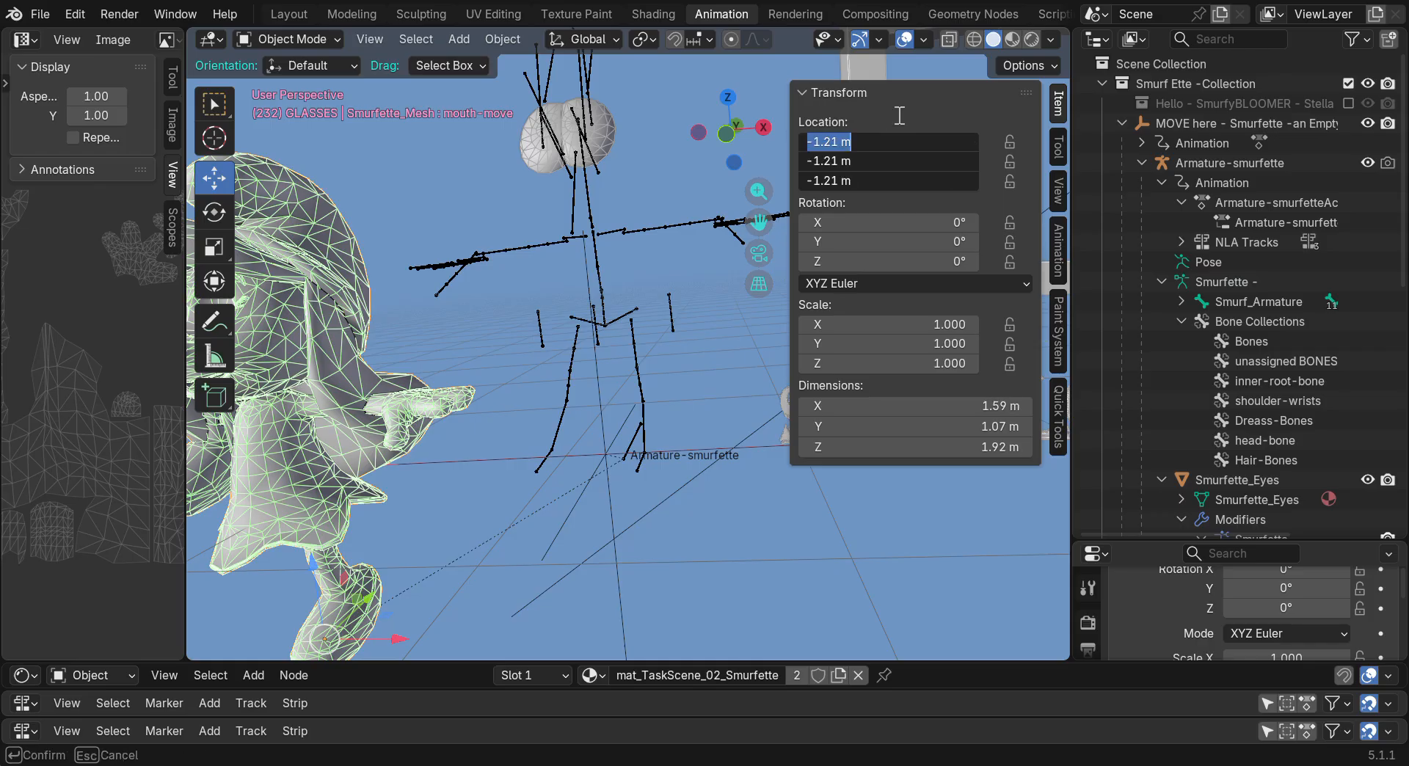
{"action": "type", "text": "0"}
{"action": "key", "text": "Return"}
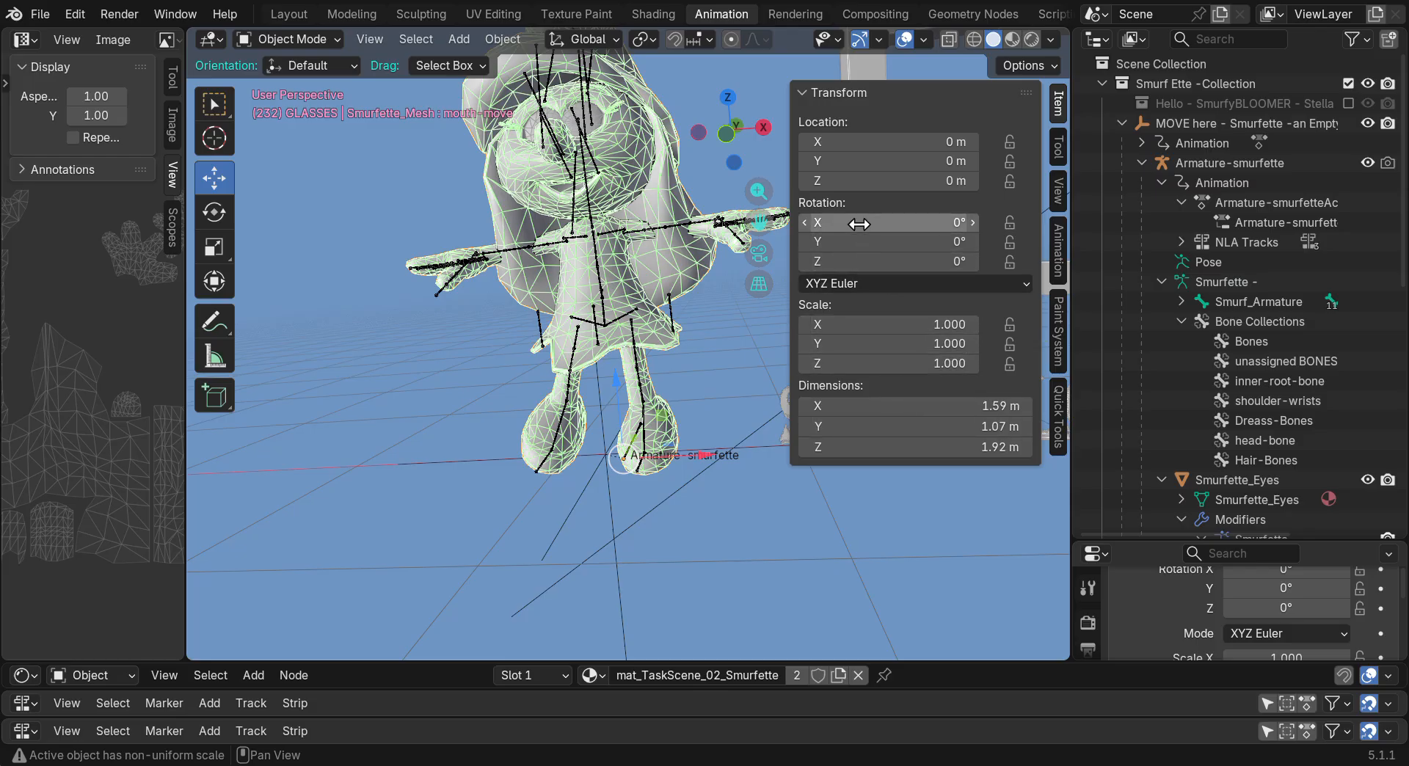
Tilt Smurfette_Mesh to -12° about X, and set its X rotation back to 0°
{"action": "mouse_move", "coordinate": [870, 227]}
{"action": "left_mouse_down"}
{"action": "mouse_move", "coordinate": [837, 228]}
{"action": "mouse_move", "coordinate": [876, 229]}
{"action": "left_mouse_up"}
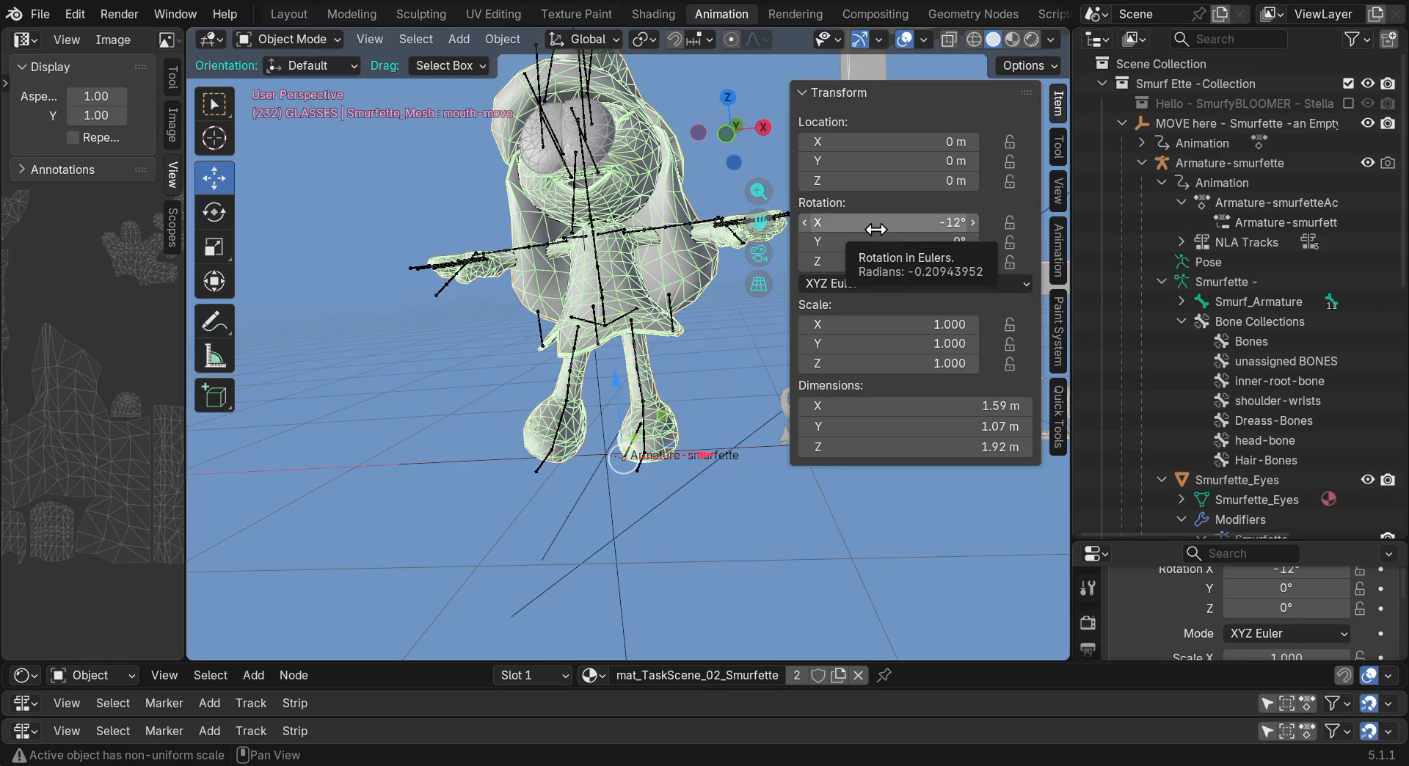
{"action": "left_click_drag", "start_coordinate": [876, 229], "coordinate": [877, 220]}
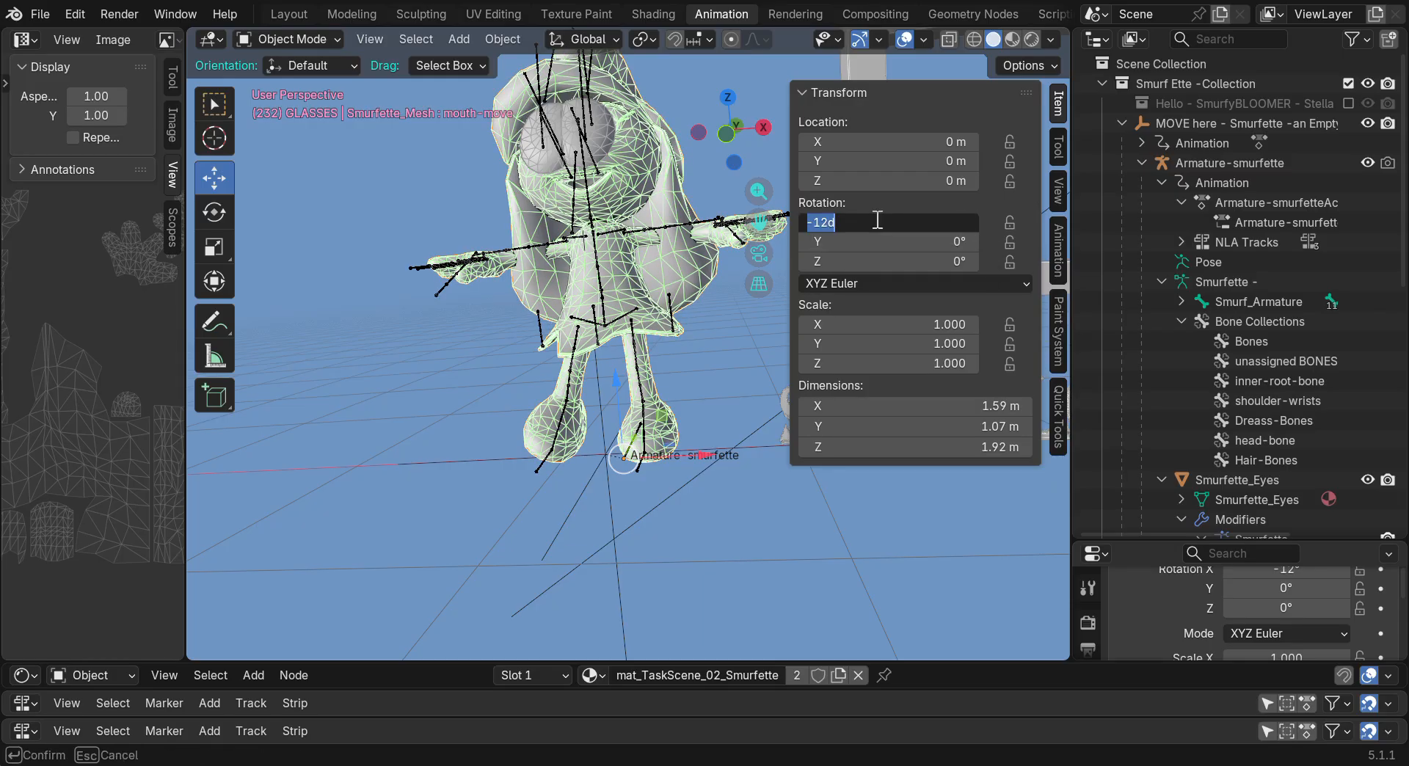
{"action": "type", "text": "0"}
{"action": "key", "text": "Return"}
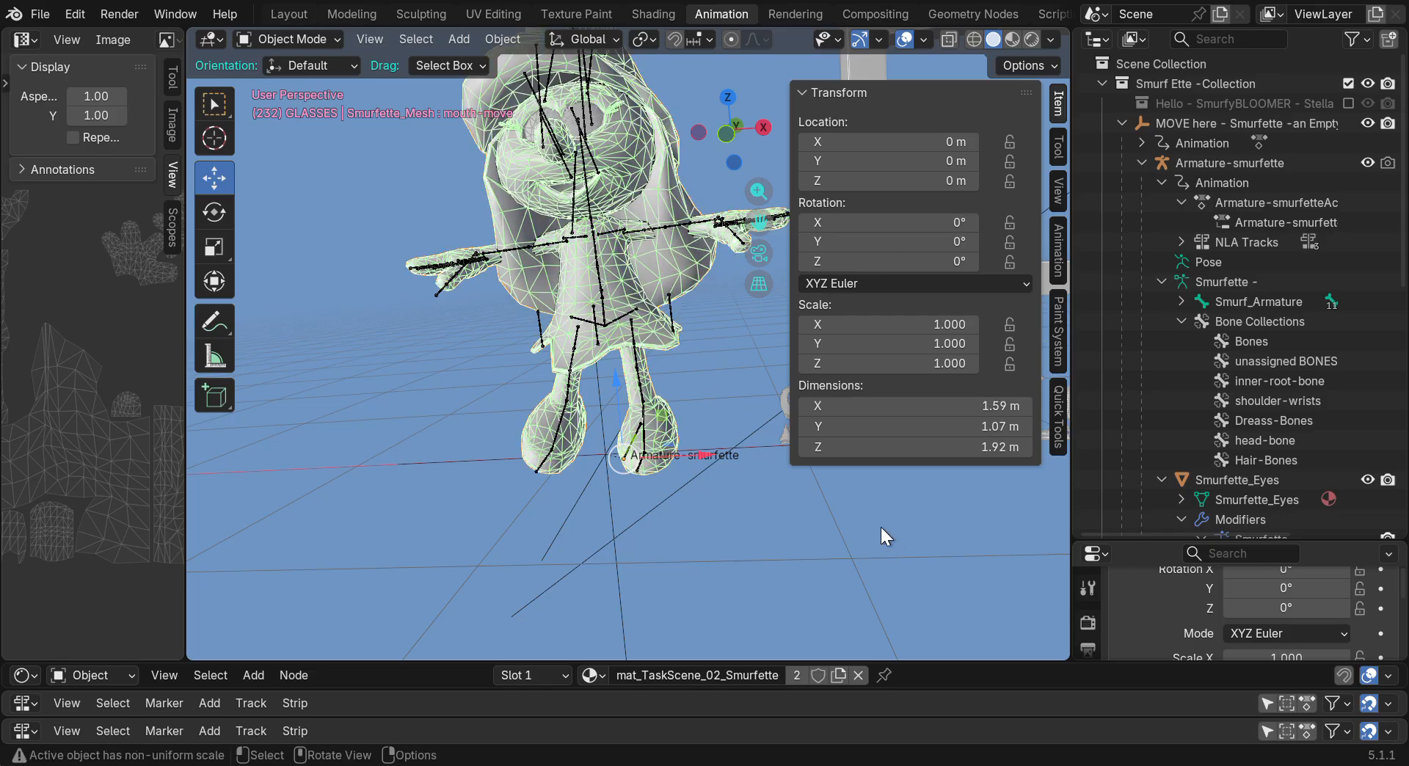
Apply the location transform to Smurfette_Mesh
{"action": "left_click_drag", "start_coordinate": [734, 130], "coordinate": [751, 164]}
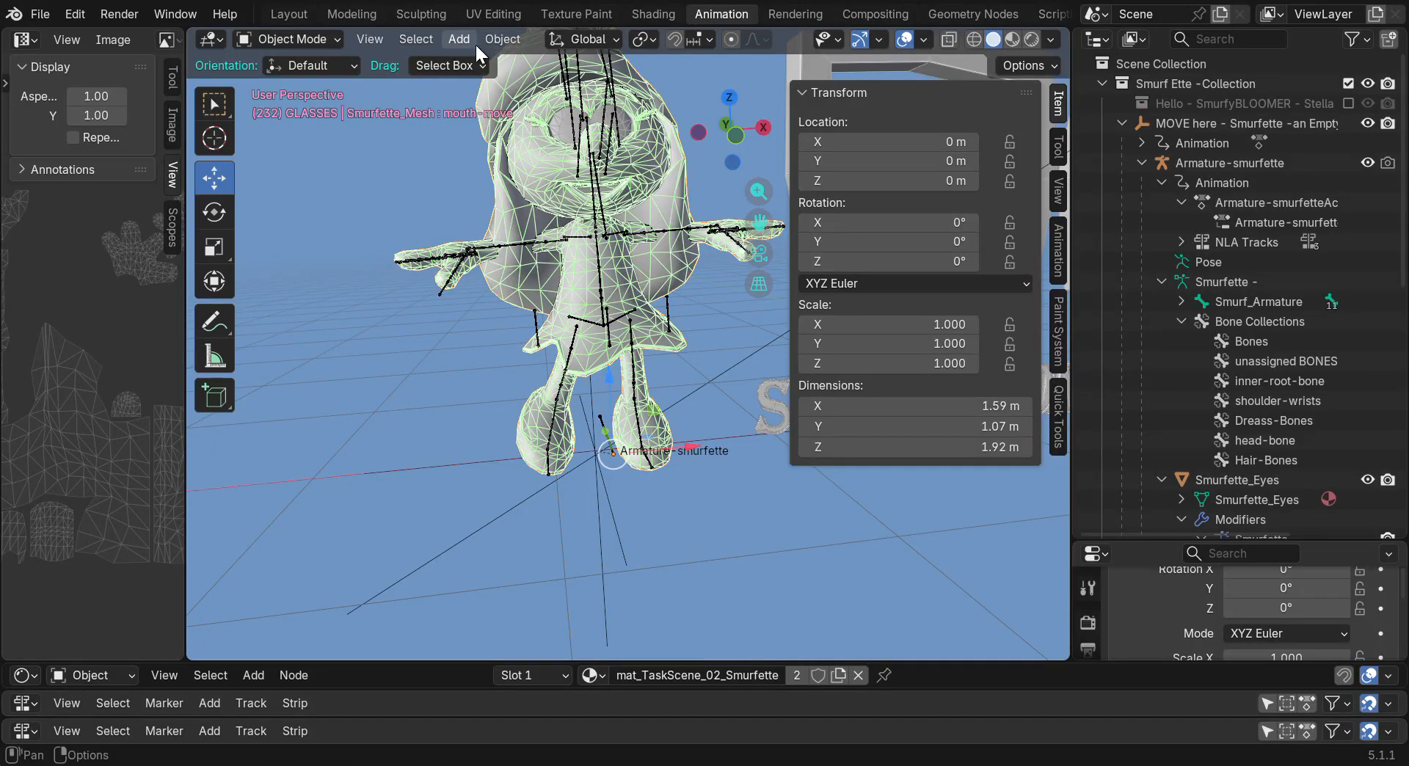
{"action": "left_click", "coordinate": [498, 37]}
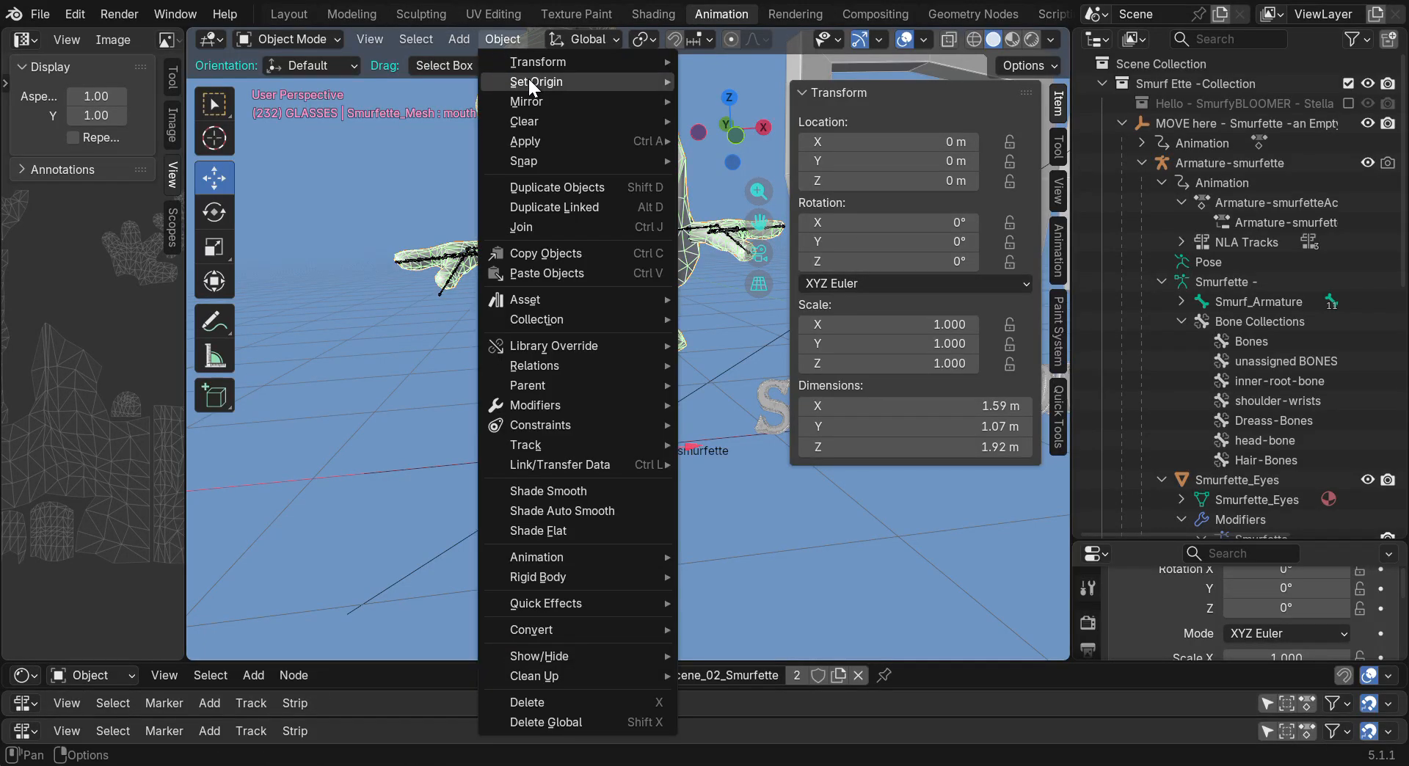
{"action": "mouse_move", "coordinate": [530, 140]}
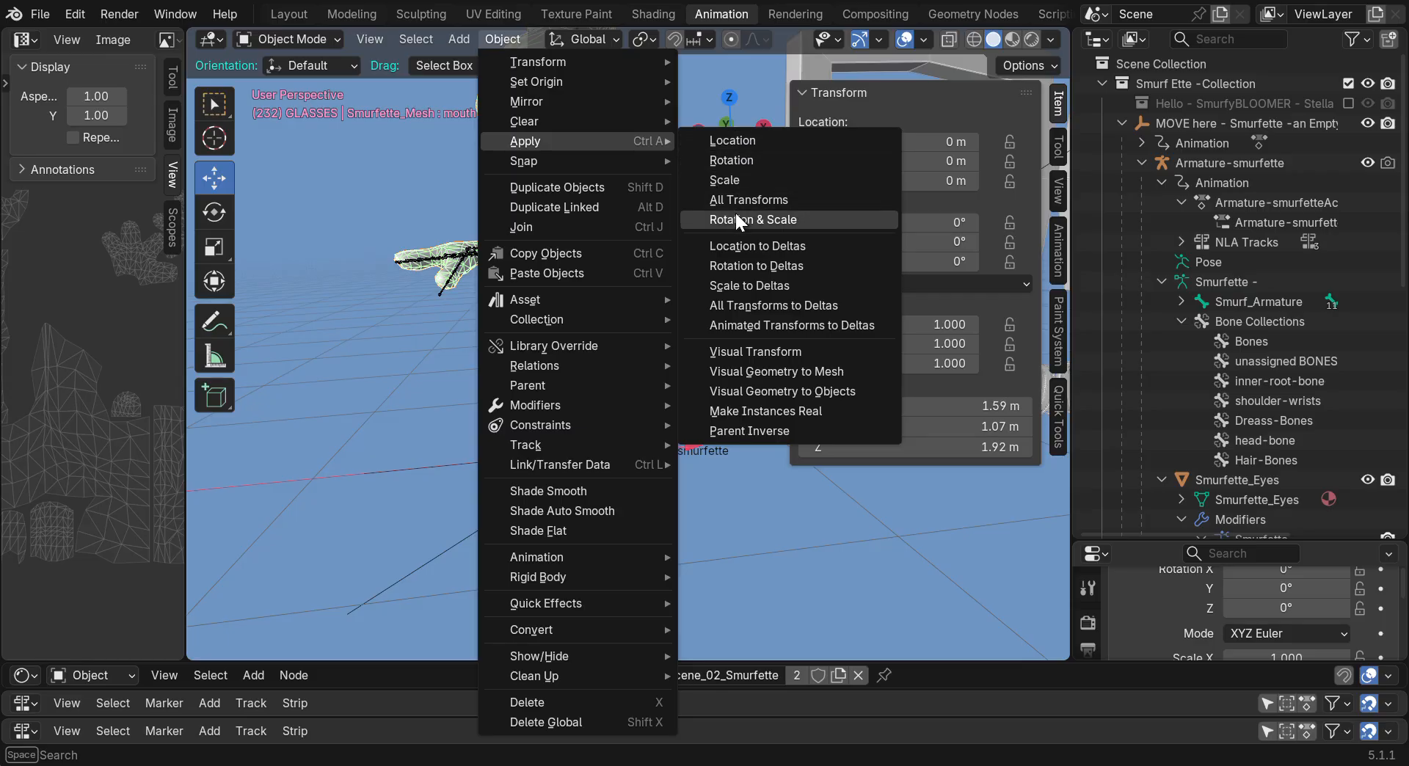
{"action": "left_click", "coordinate": [741, 147]}
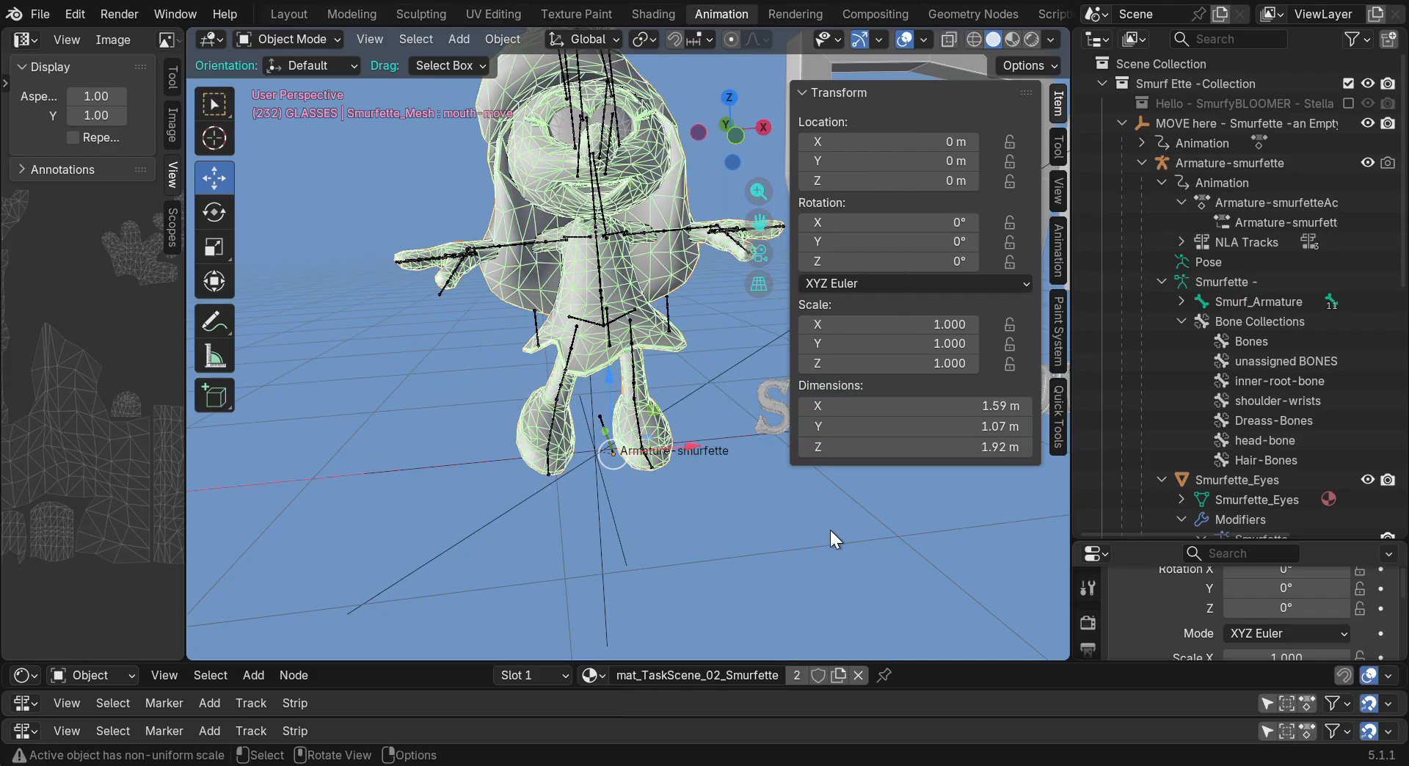
Hide the transform values and examine from several angles how the Smurfette mesh lines up with its bones
{"action": "middle_click_drag", "start_coordinate": [830, 540], "coordinate": [778, 484]}
{"action": "left_click_drag", "start_coordinate": [767, 143], "coordinate": [525, 143]}
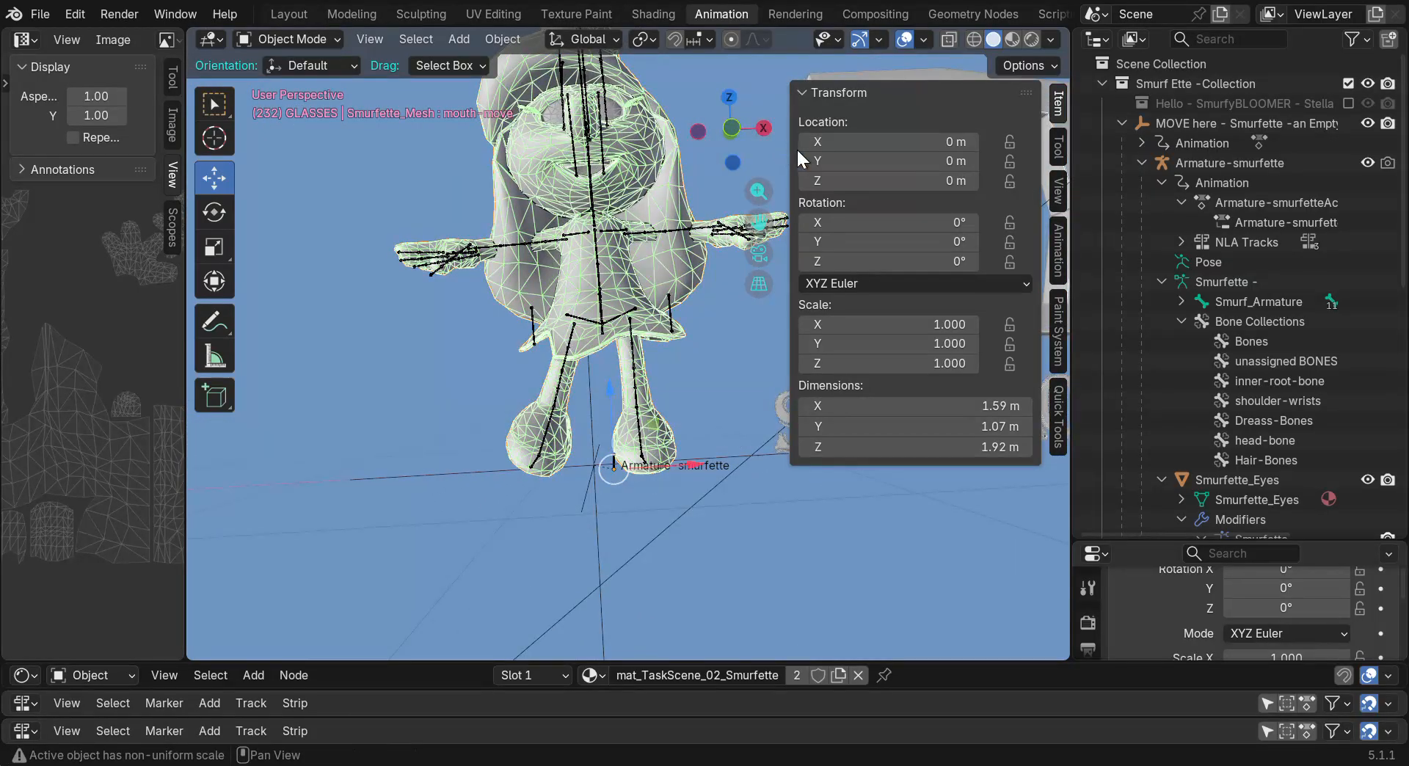
{"action": "left_click_drag", "start_coordinate": [784, 149], "coordinate": [1104, 165]}
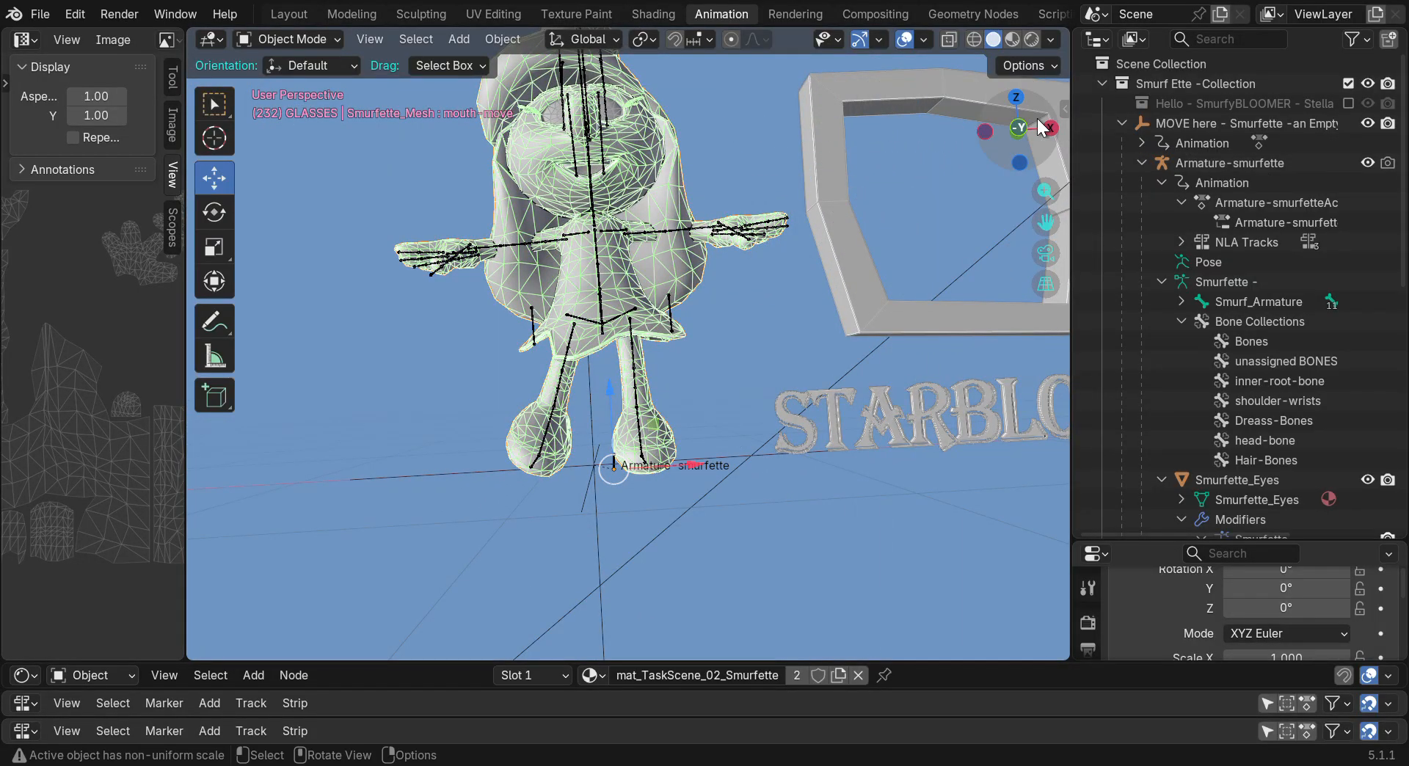
{"action": "left_click_drag", "start_coordinate": [1042, 132], "coordinate": [1042, 159]}
{"action": "left_click_drag", "start_coordinate": [1046, 222], "coordinate": [1020, 275]}
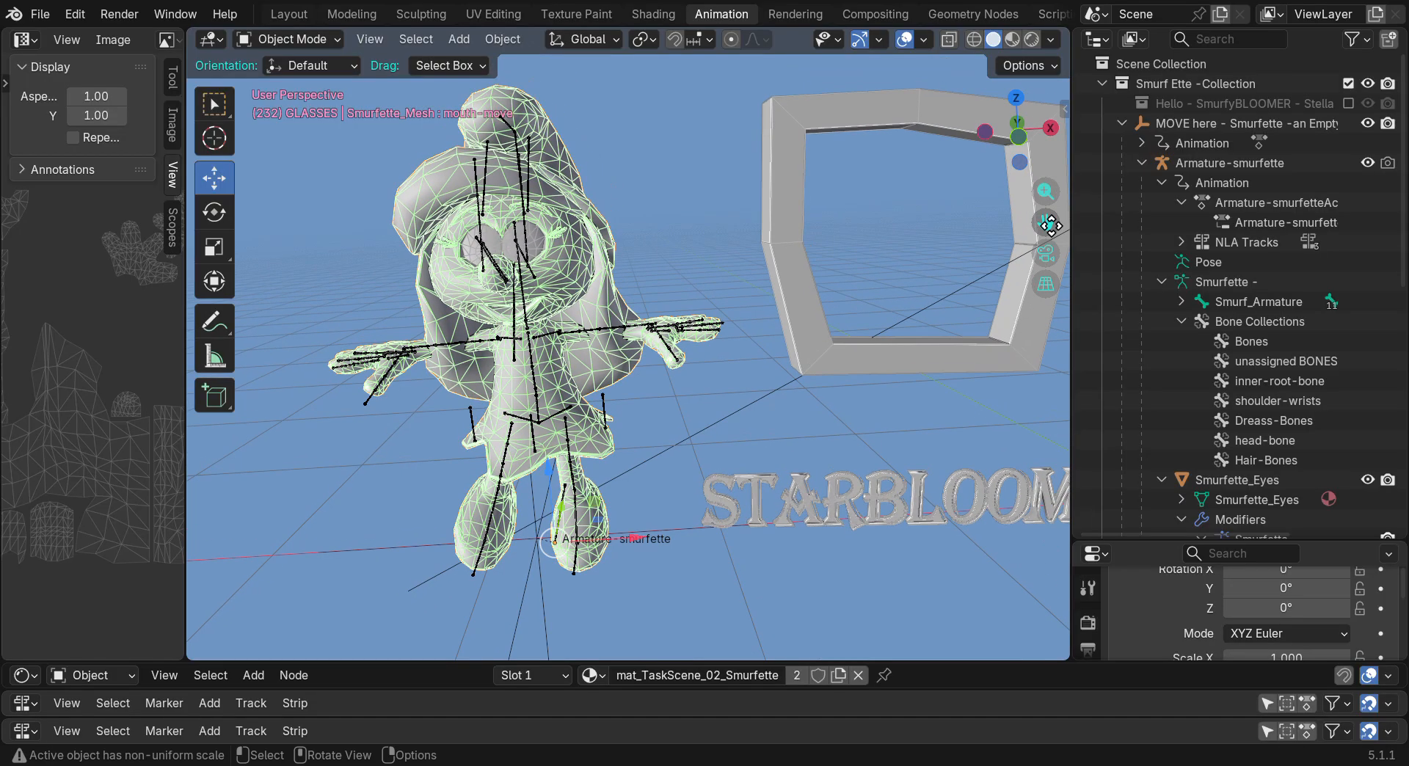
{"action": "scroll", "coordinate": [497, 367], "scroll_direction": "up", "scroll_amount": 4}
{"action": "scroll", "coordinate": [497, 367], "scroll_direction": "down", "scroll_amount": 5}
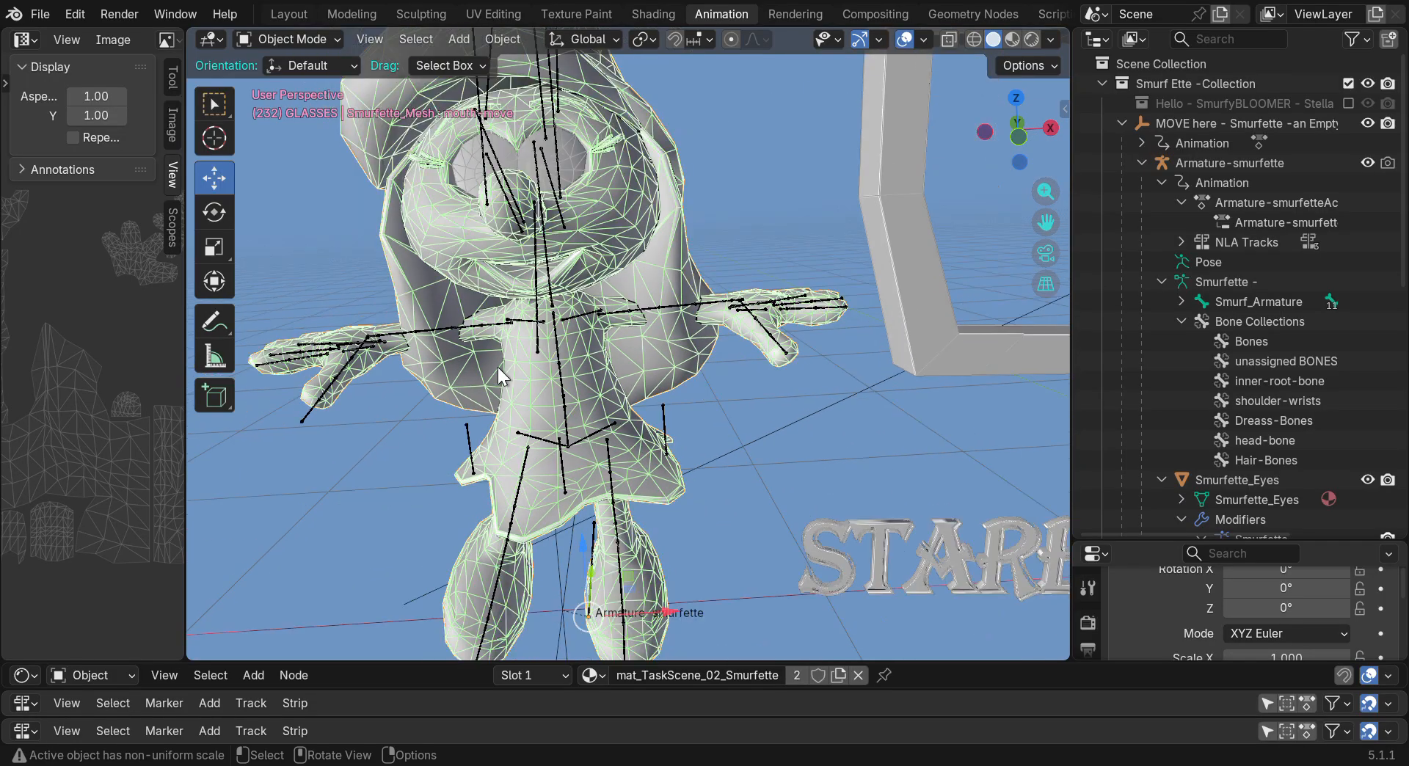
{"action": "mouse_move", "coordinate": [1021, 133]}
{"action": "left_mouse_down"}
{"action": "mouse_move", "coordinate": [1174, 131]}
{"action": "mouse_move", "coordinate": [1053, 132]}
{"action": "mouse_move", "coordinate": [1023, 113]}
{"action": "left_mouse_up"}
{"action": "left_click_drag", "start_coordinate": [1041, 226], "coordinate": [1180, 214]}
{"action": "scroll", "coordinate": [614, 380], "scroll_direction": "up", "scroll_amount": 3}
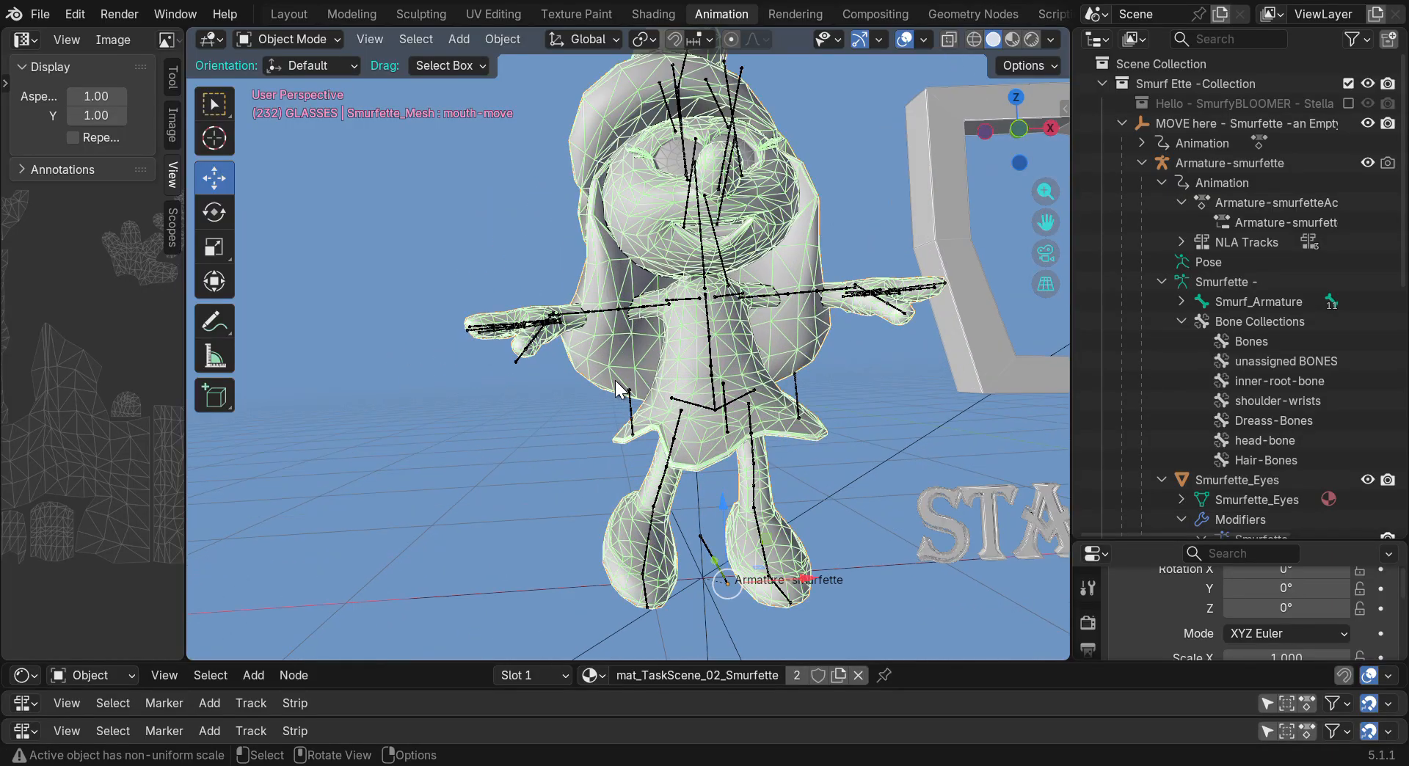
Select the Smurfette armature and save the Blender file under its existing name
{"action": "left_click", "coordinate": [612, 321]}
{"action": "middle_click_drag", "start_coordinate": [605, 310], "coordinate": [800, 349]}
{"action": "left_click_drag", "start_coordinate": [1018, 127], "coordinate": [786, 134]}
{"action": "left_click", "coordinate": [45, 14]}
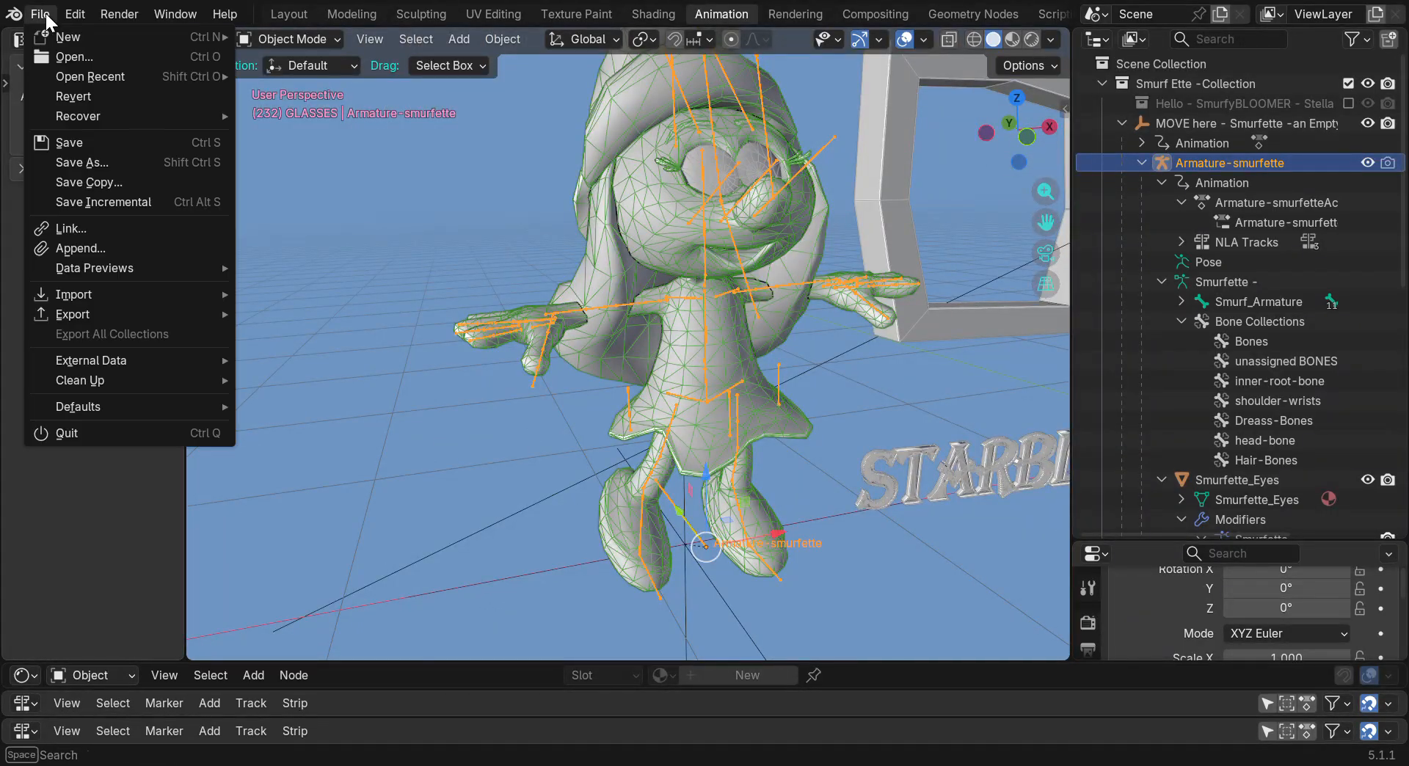
{"action": "left_click", "coordinate": [63, 141]}
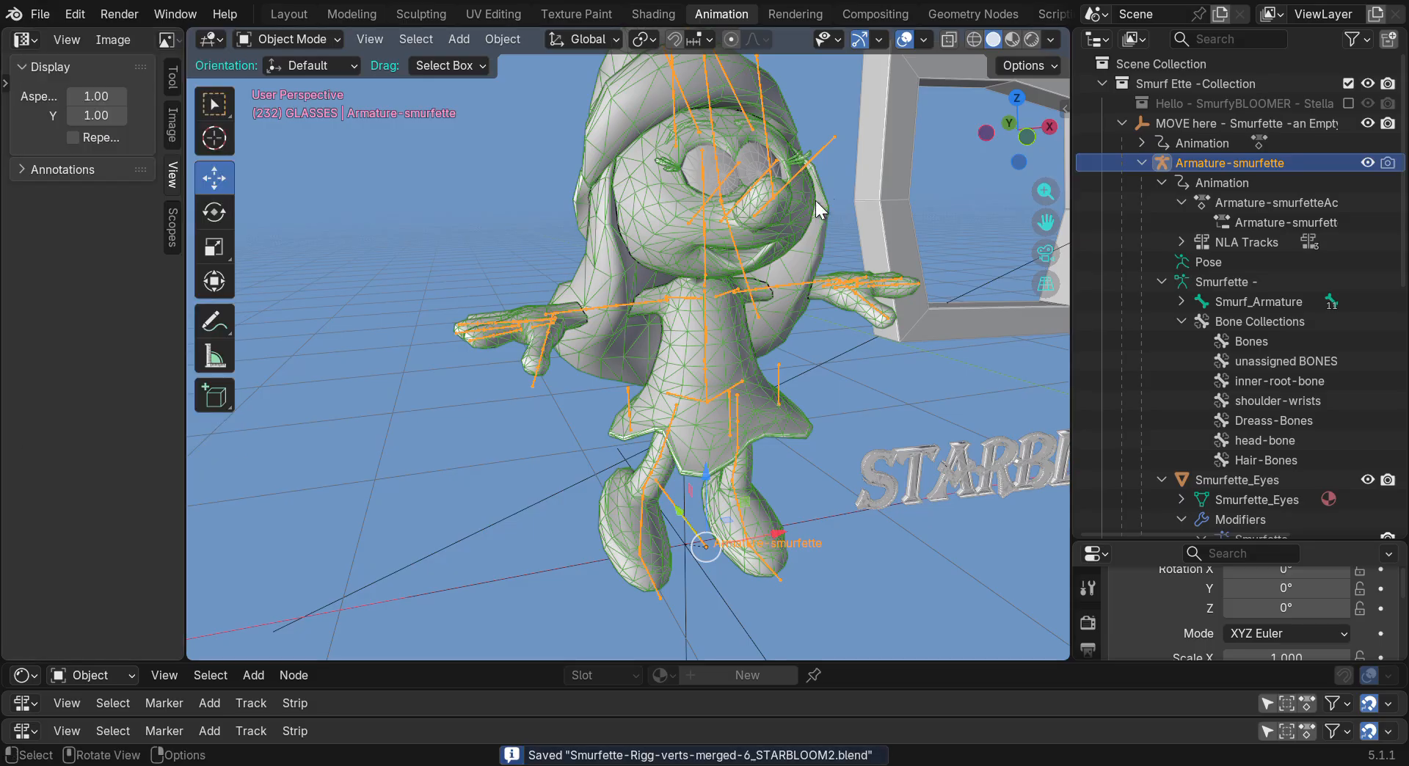
Select the "MOVE here - Smurfette" parent empty and move it about 0.10 m along X
{"action": "left_click_drag", "start_coordinate": [1046, 222], "coordinate": [897, 219]}
{"action": "mouse_move", "coordinate": [1027, 156]}
{"action": "left_mouse_down"}
{"action": "mouse_move", "coordinate": [995, 153]}
{"action": "mouse_move", "coordinate": [1010, 154]}
{"action": "left_mouse_up"}
{"action": "scroll", "coordinate": [923, 280], "scroll_direction": "down", "scroll_amount": 4}
{"action": "left_click_drag", "start_coordinate": [1046, 222], "coordinate": [872, 292]}
{"action": "scroll", "coordinate": [531, 550], "scroll_direction": "up", "scroll_amount": 5}
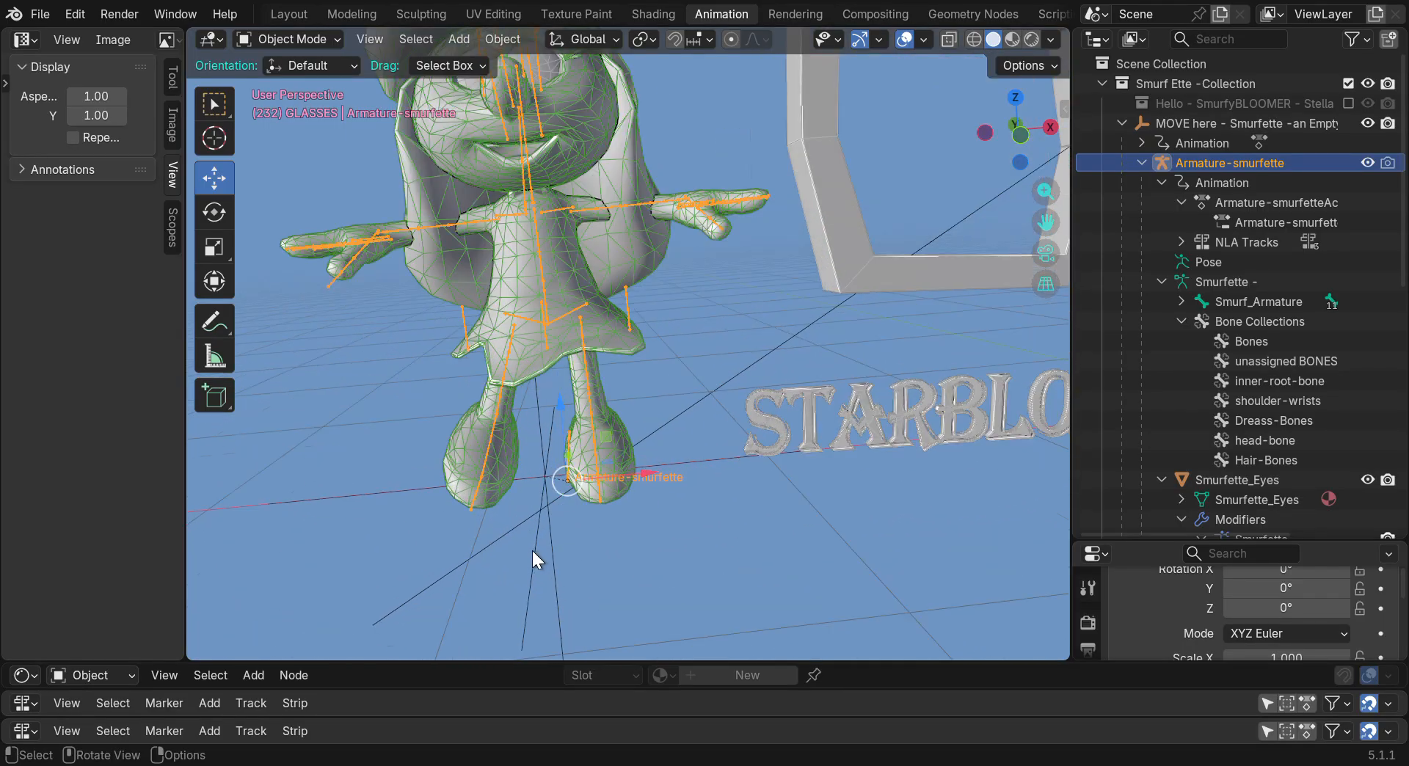
{"action": "left_click", "coordinate": [535, 549]}
{"action": "key", "text": "g"}
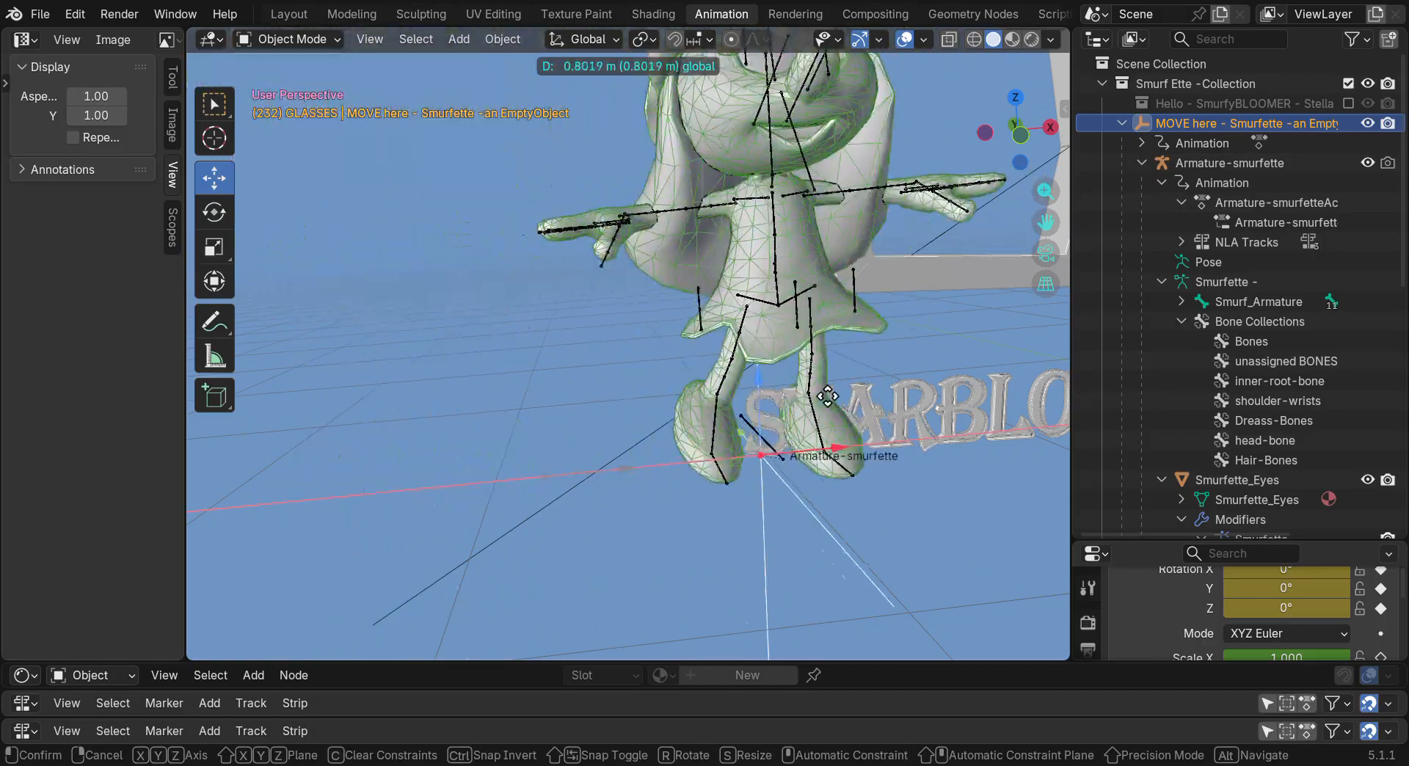
{"action": "left_click", "coordinate": [637, 368]}
Move the "MOVE here - Smurfette" parent empty about 0.70 m along Z
{"action": "key", "text": "g"}
{"action": "key", "text": "z"}
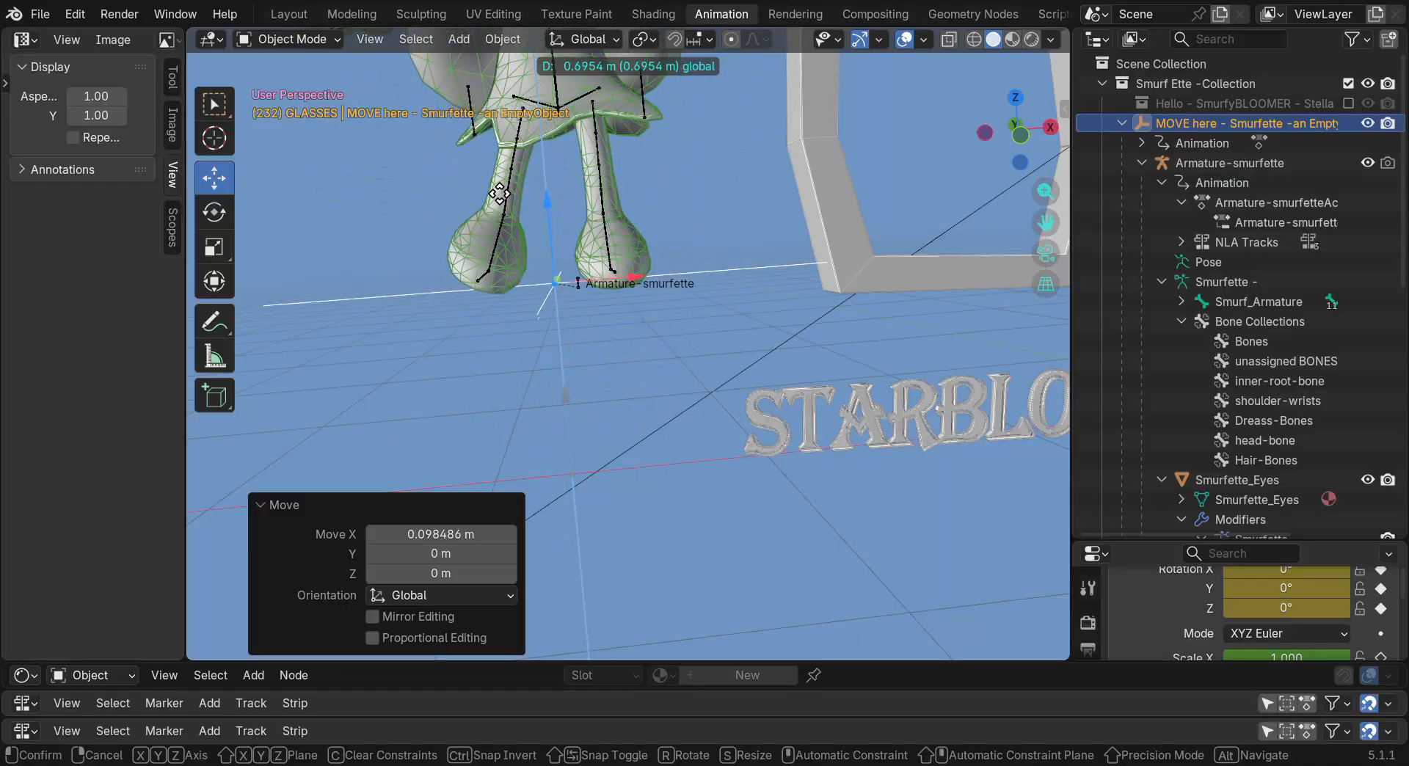
{"action": "left_click", "coordinate": [481, 217]}
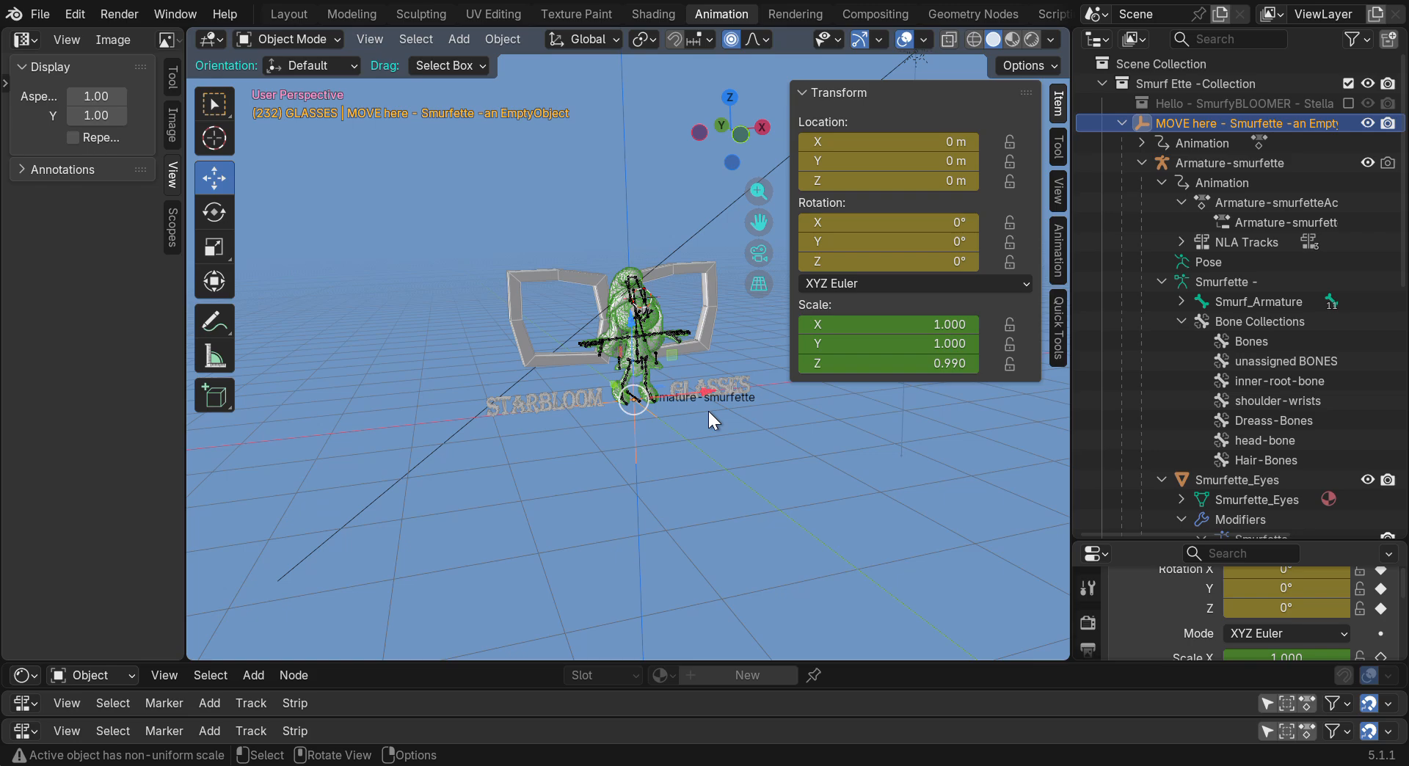
Move the parent empty about -3.21 m along X with the whole Smurfette character and deselect it
{"action": "left_click_drag", "start_coordinate": [698, 395], "coordinate": [456, 421]}
{"action": "scroll", "coordinate": [372, 376], "scroll_direction": "up", "scroll_amount": 6}
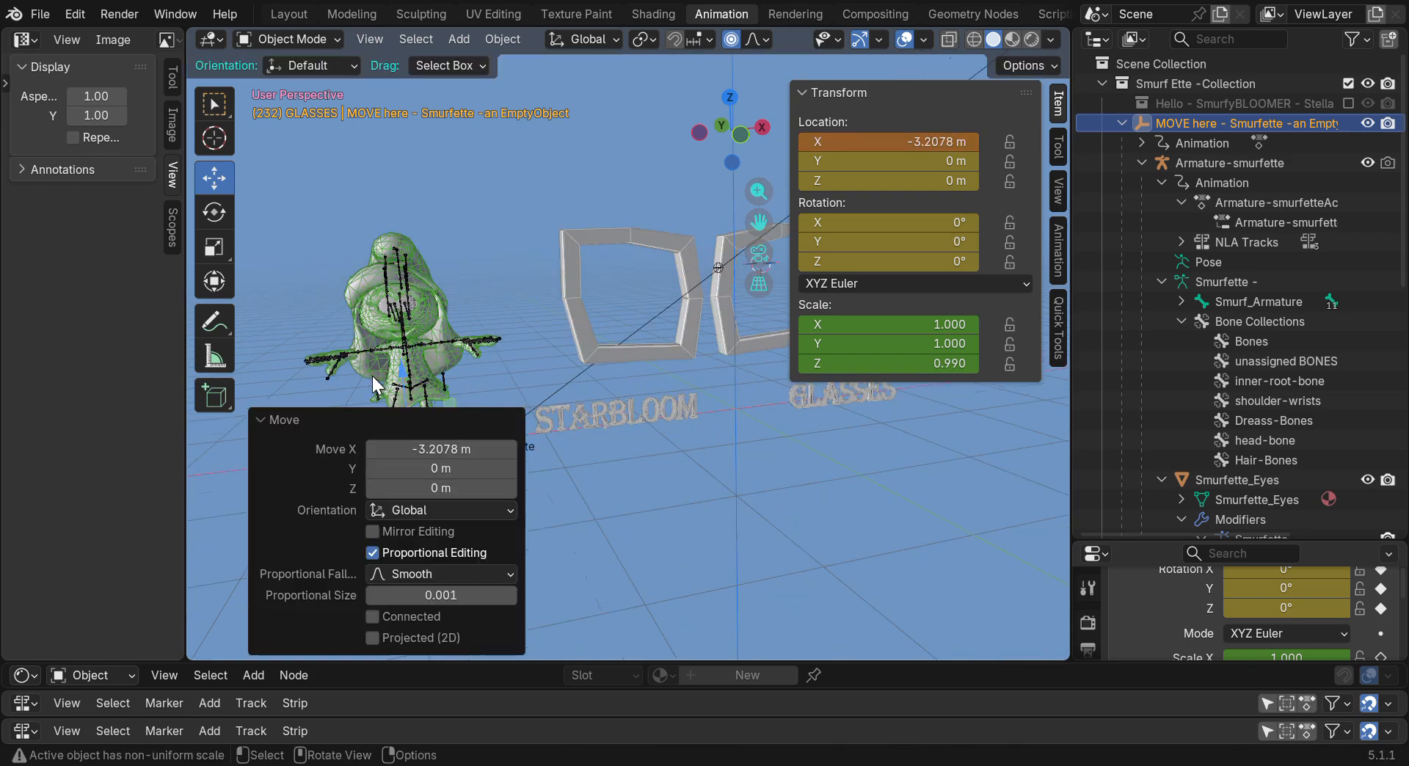
{"action": "left_click", "coordinate": [569, 358]}
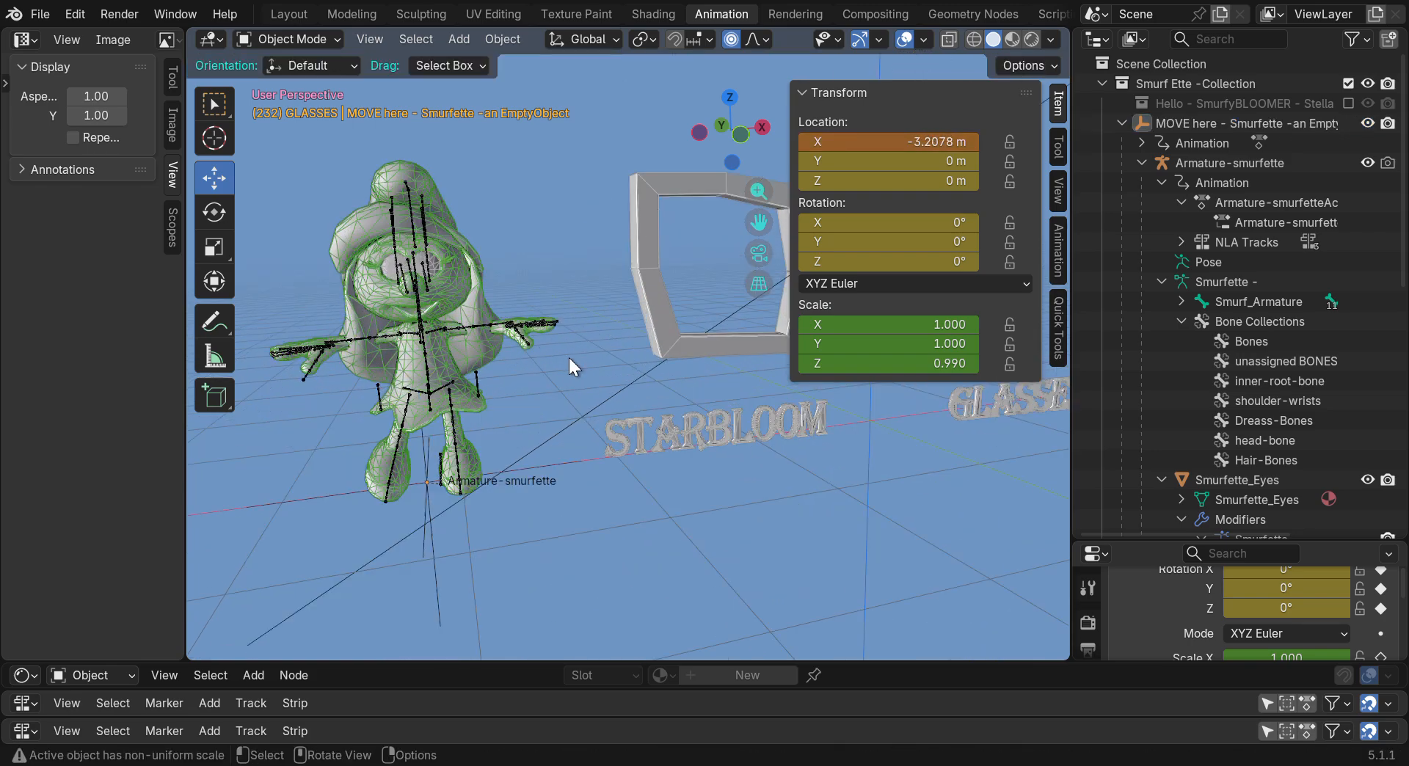
Select Smurfette_Mesh and move it off its armature by about 0.41 m in X, -0.12 m in Y and 0.03 m in Z
{"action": "left_click", "coordinate": [450, 351]}
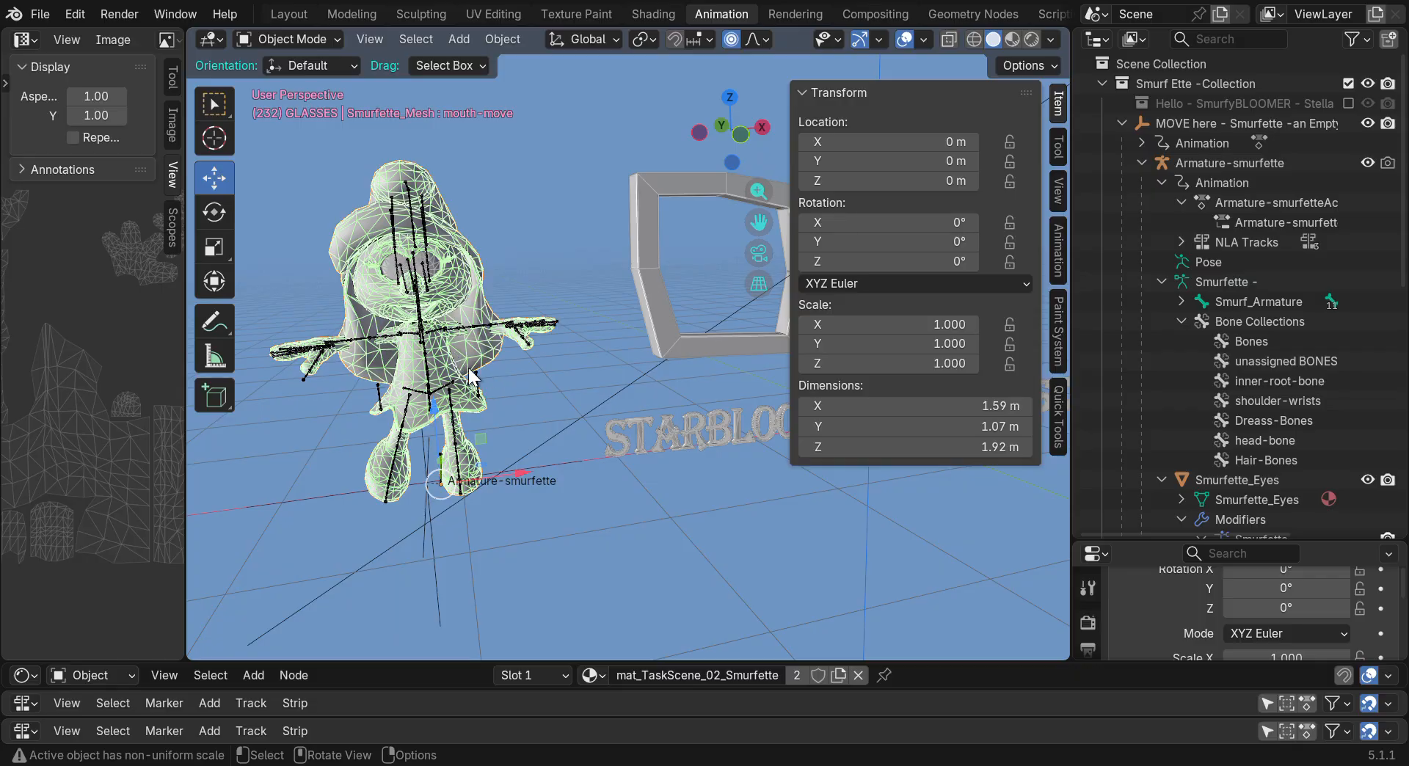
{"action": "key", "text": "g"}
{"action": "left_click", "coordinate": [527, 357]}
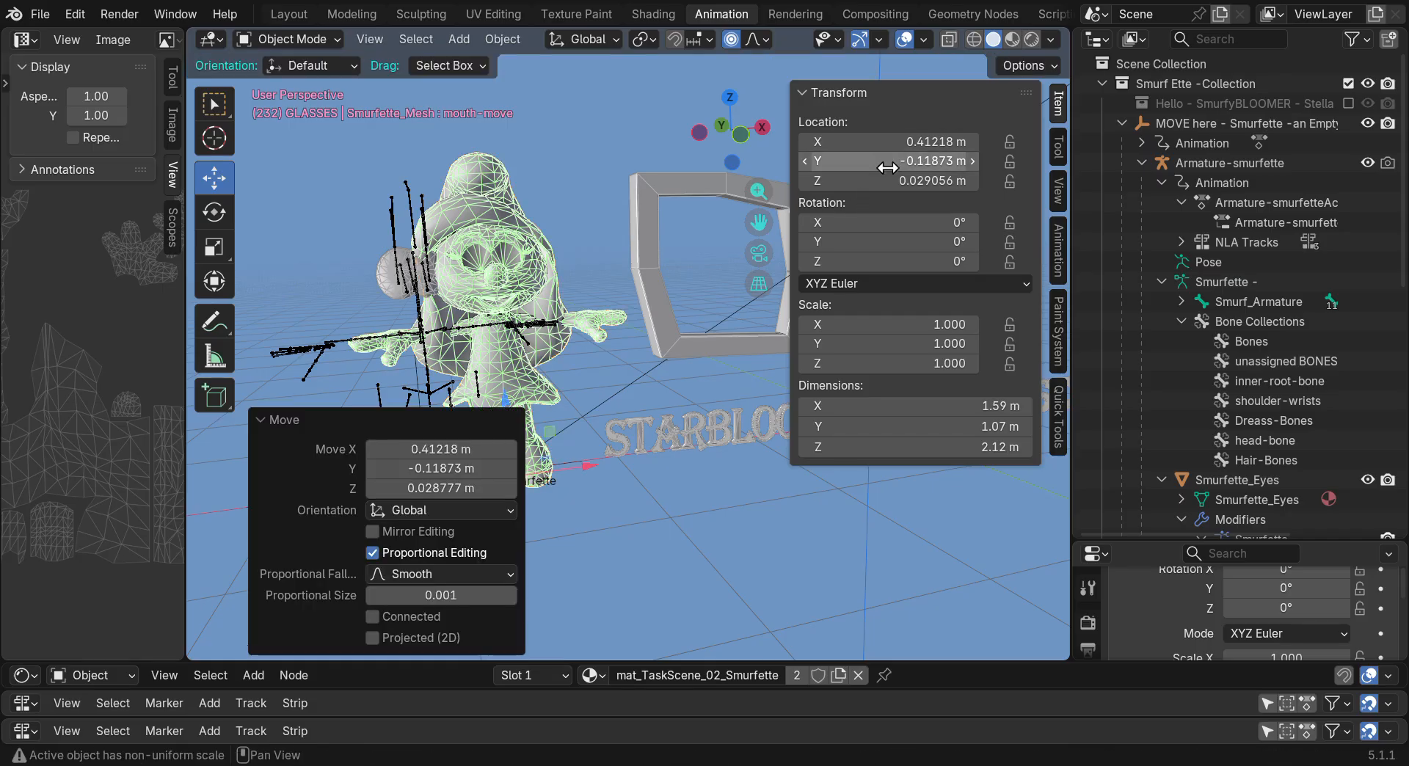
Clear the location of Smurfette_Mesh and deselect it
{"action": "left_click", "coordinate": [918, 406]}
{"action": "type", "text": "n"}
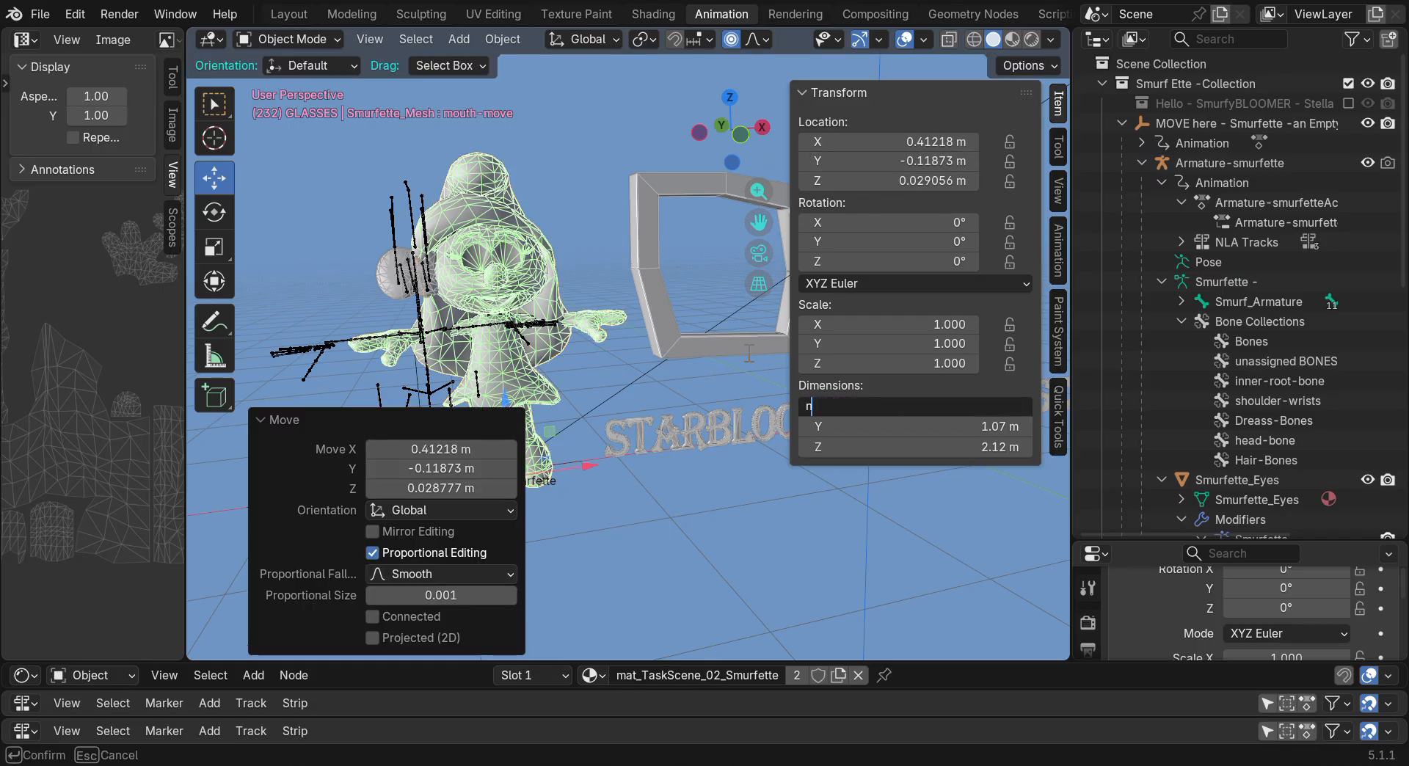
{"action": "key", "text": "Return"}
{"action": "key", "text": "n"}
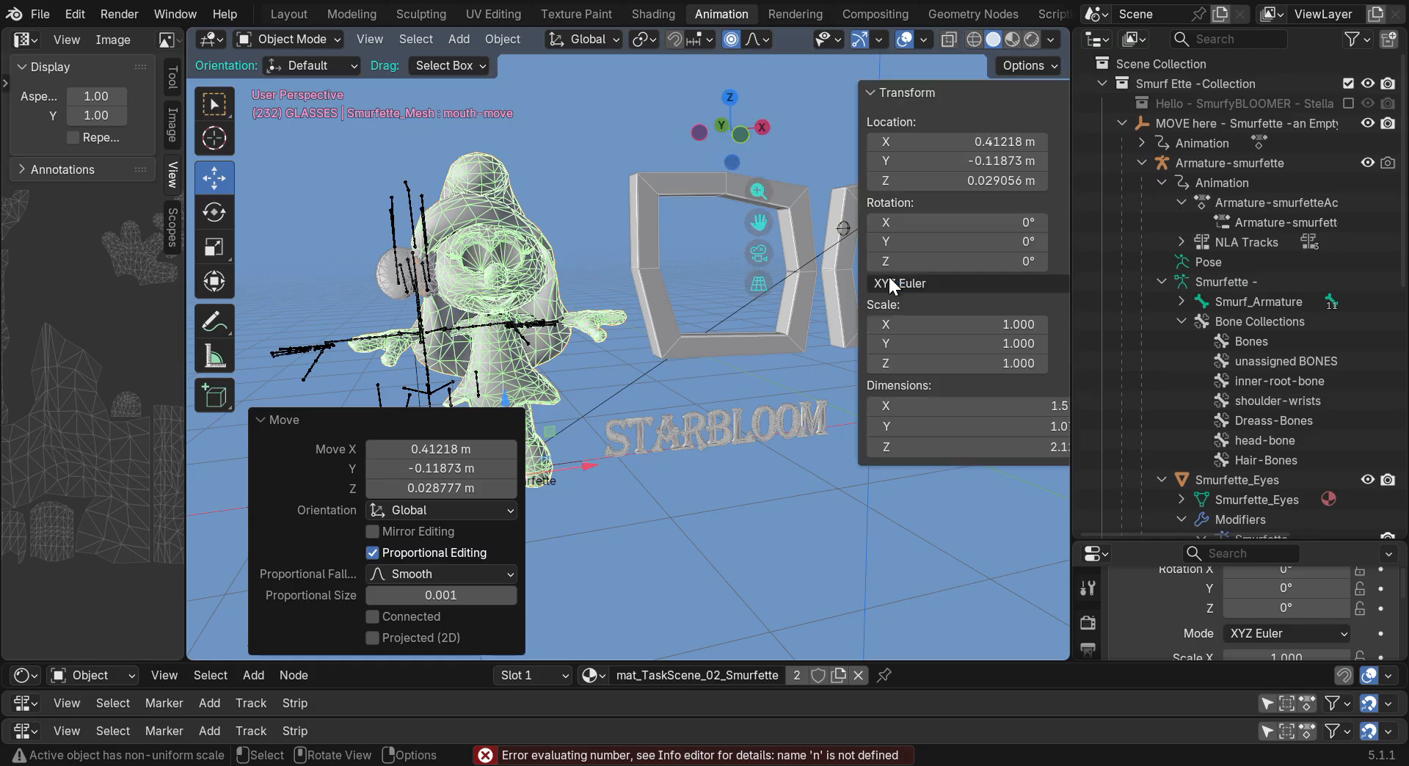
{"action": "key", "text": "n"}
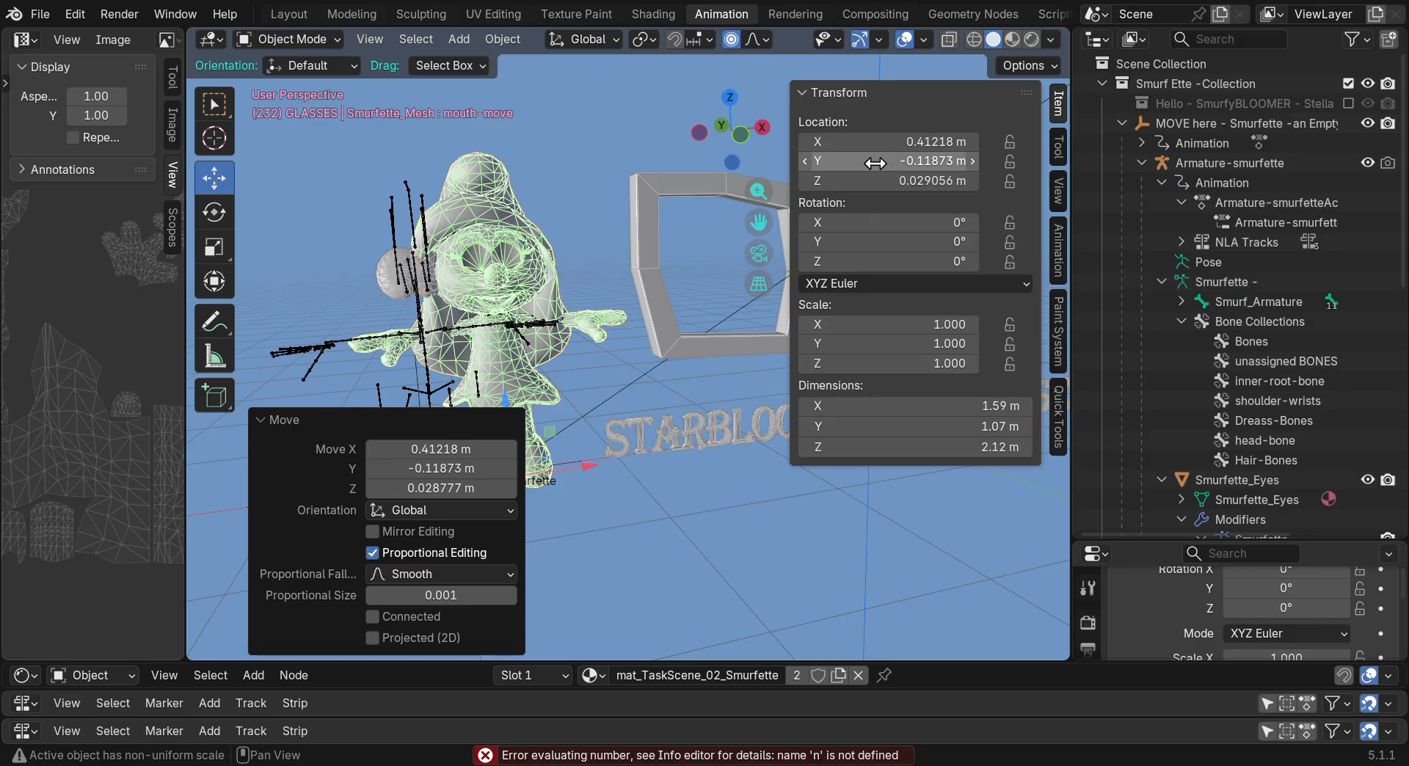
{"action": "key", "text": "alt+g"}
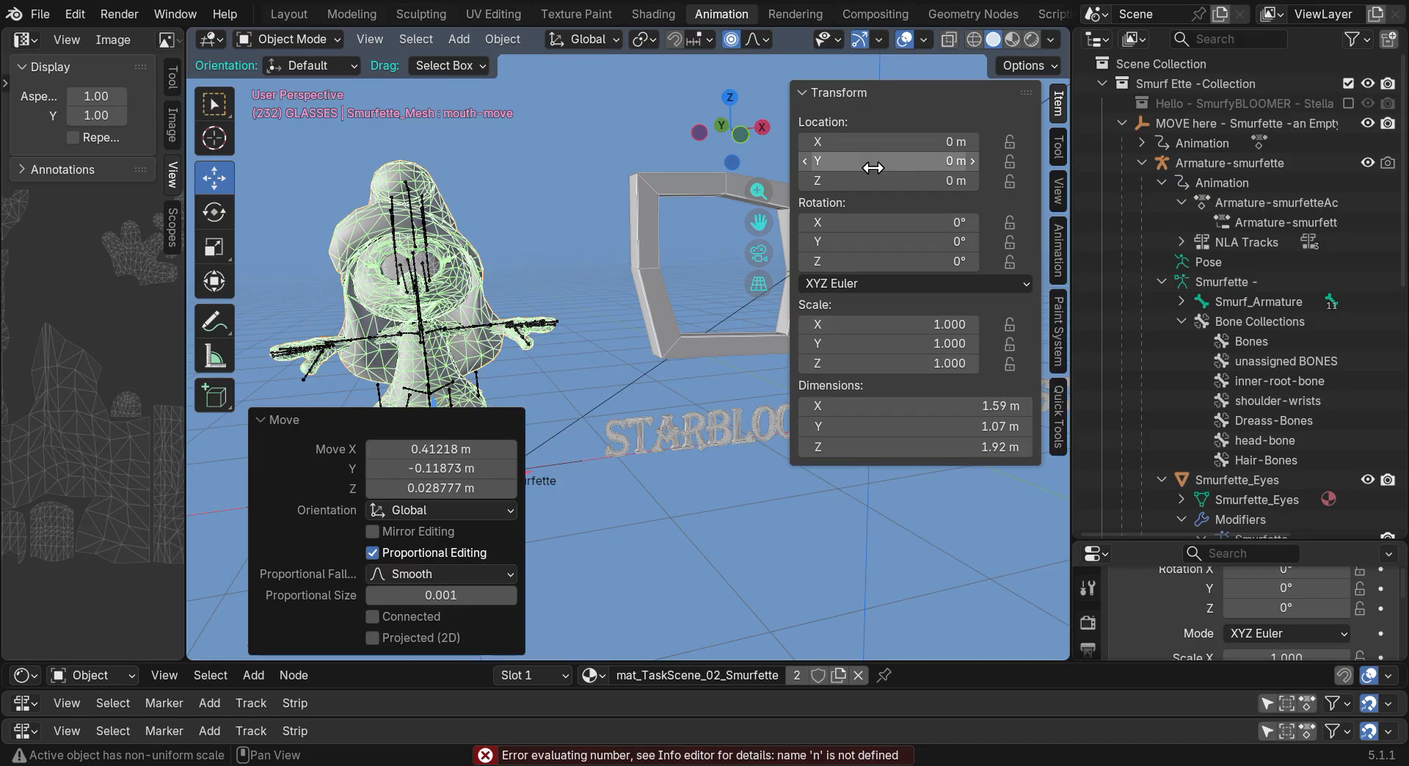
{"action": "left_click", "coordinate": [542, 539]}
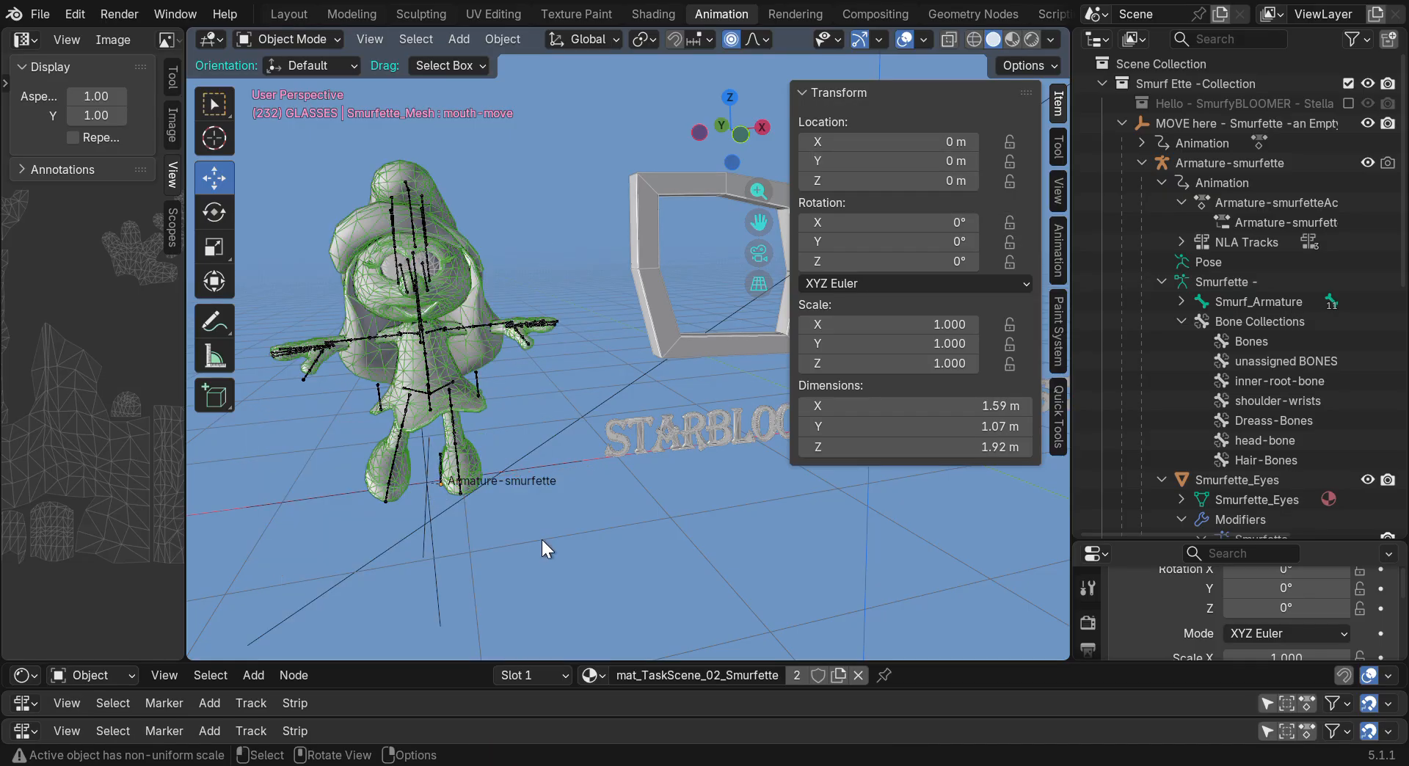
Compare the transform values of Smurfette_Mesh with those of the Smurfette armature
{"action": "left_click", "coordinate": [456, 373]}
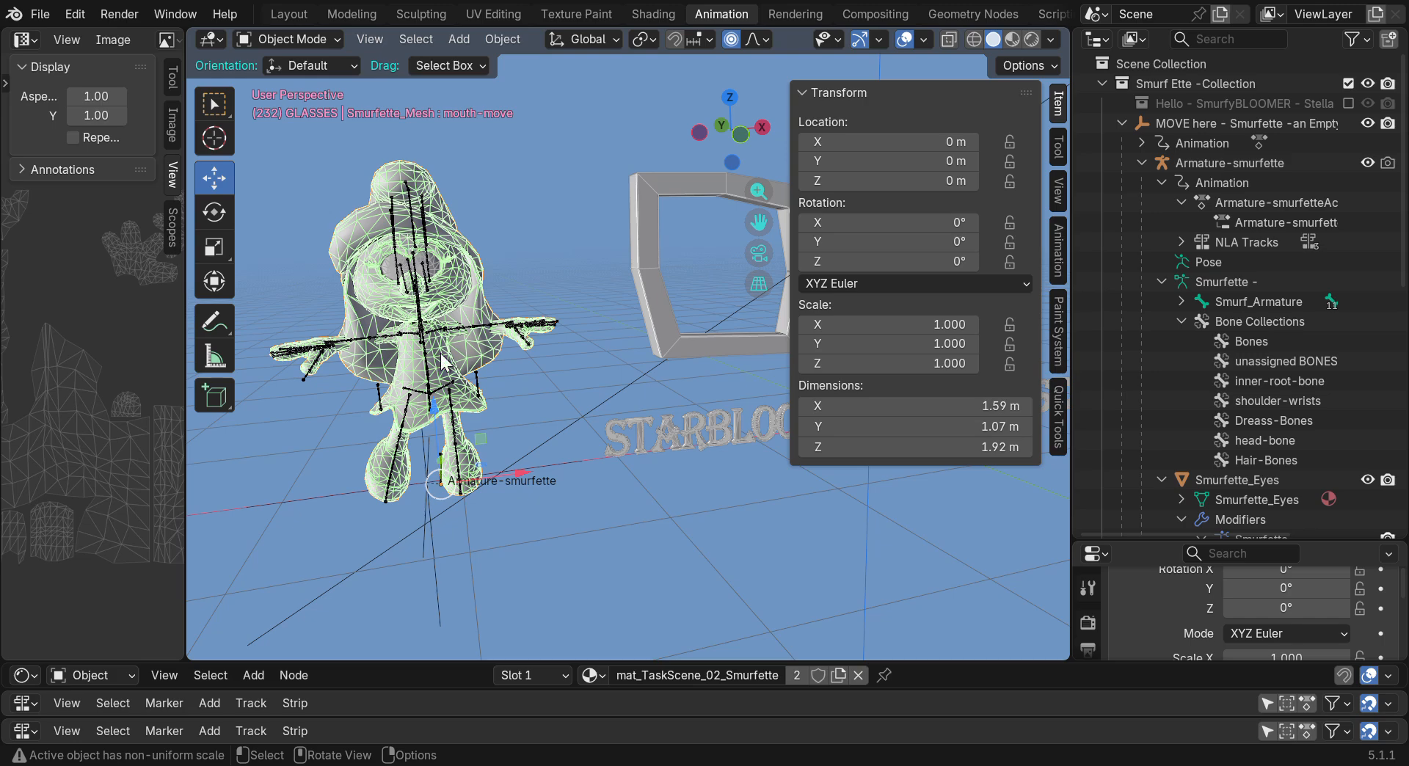
{"action": "left_click", "coordinate": [523, 329]}
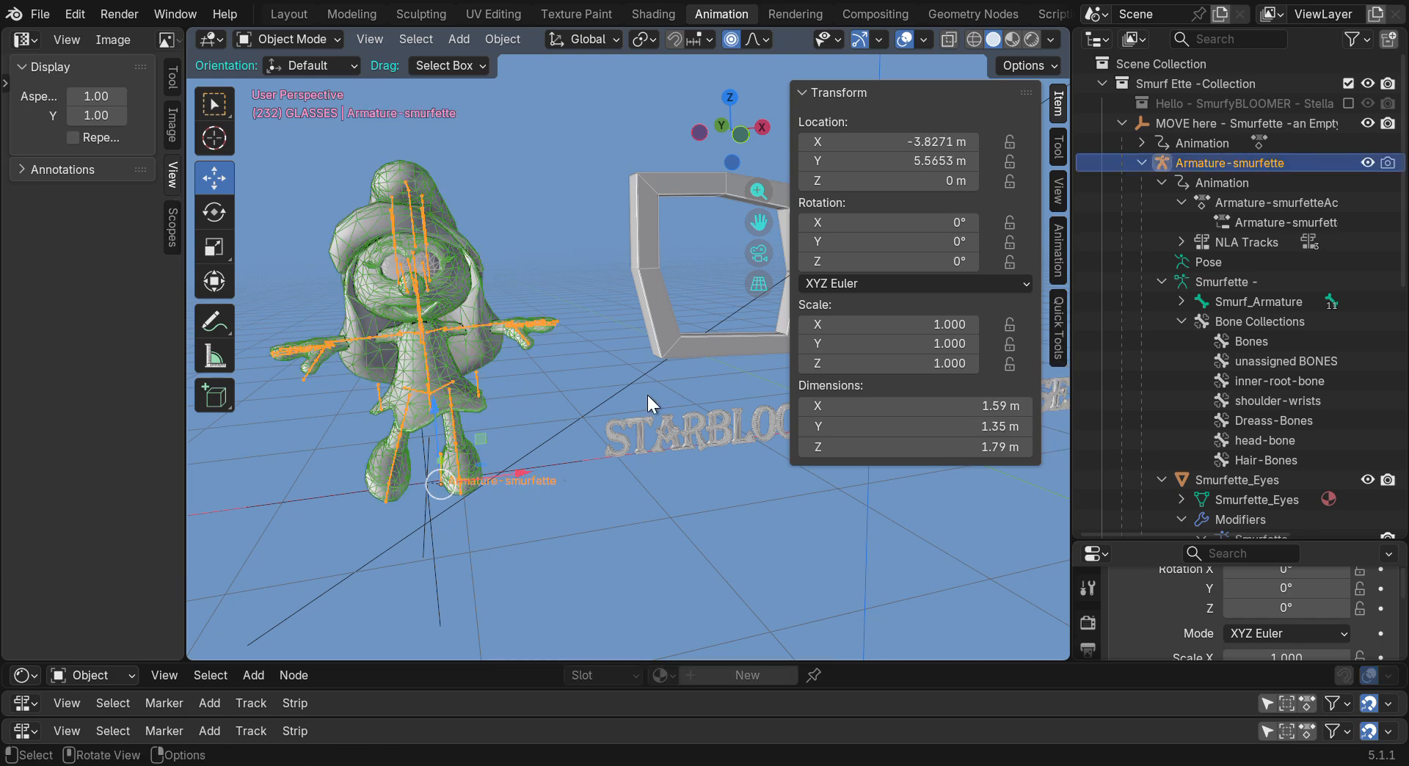
{"action": "left_click", "coordinate": [497, 503]}
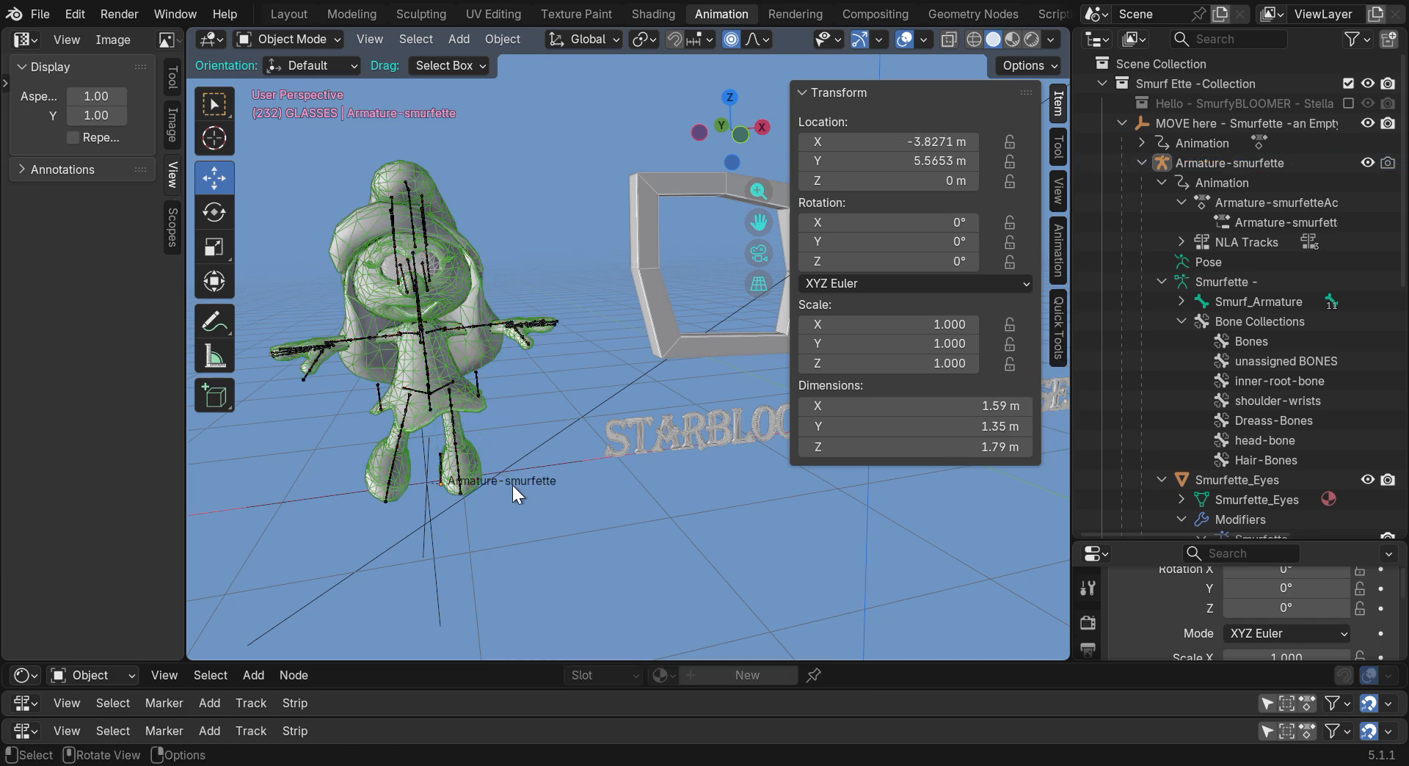
Select the parent empty, try shifting its location on all three axes, and reset the location to 0 m on X, Y and Z
{"action": "left_click", "coordinate": [428, 447]}
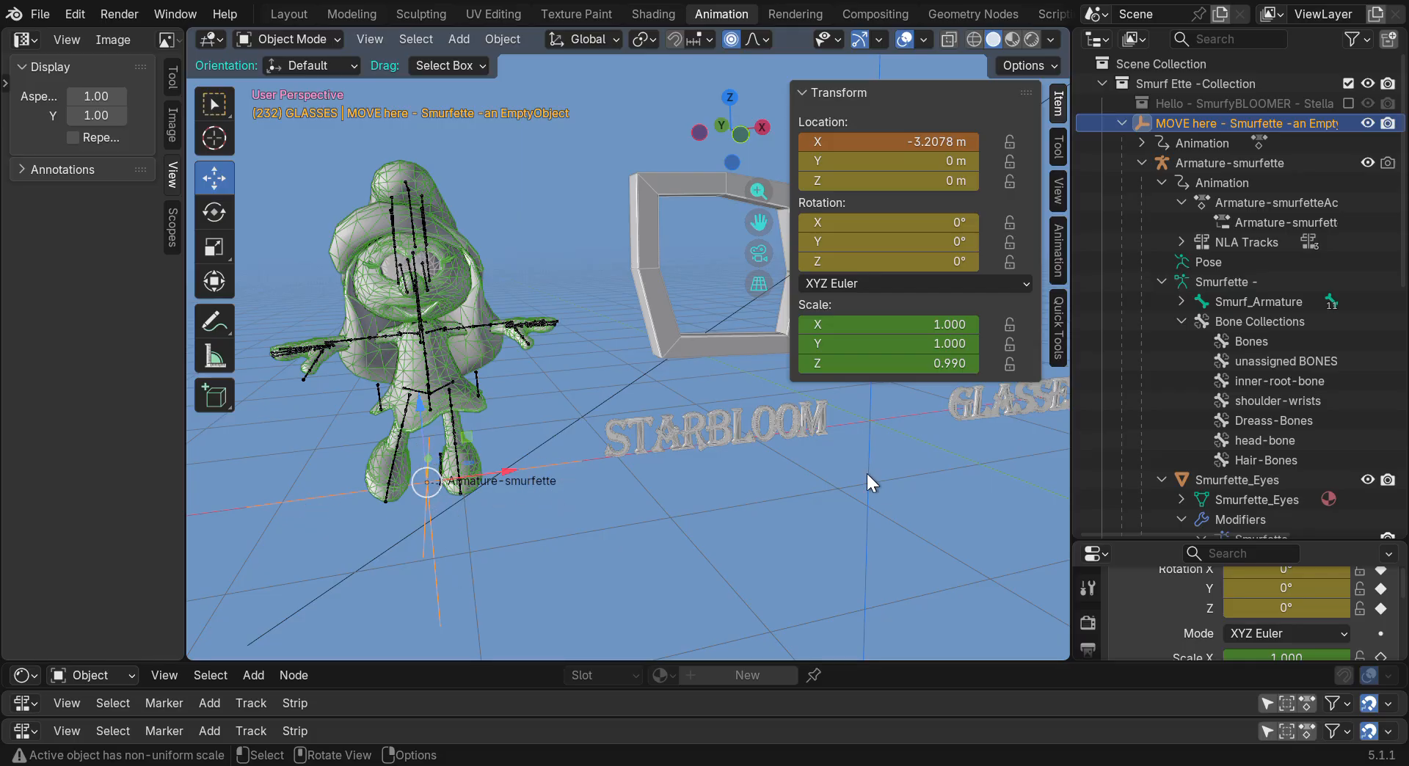
{"action": "left_click_drag", "start_coordinate": [897, 142], "coordinate": [906, 179]}
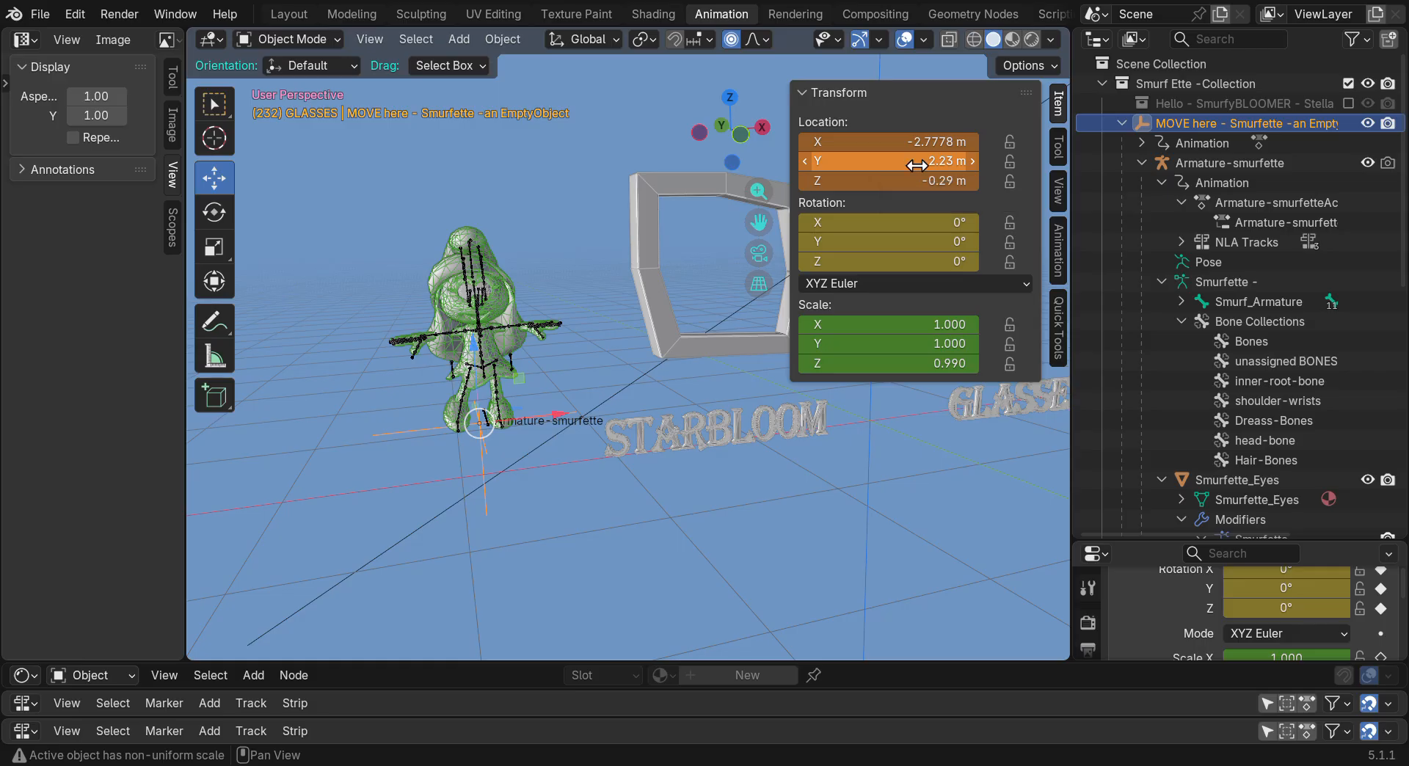
{"action": "key", "text": "BackSpace"}
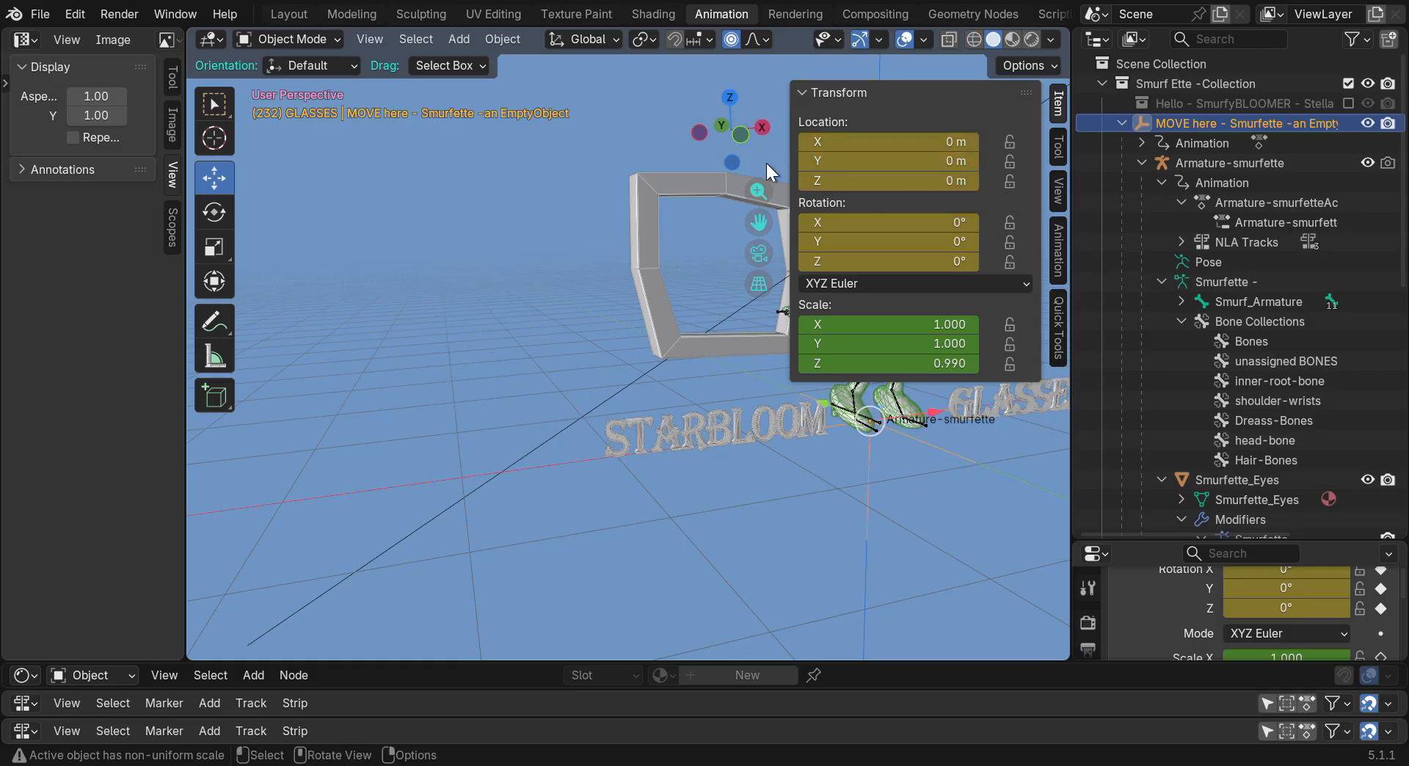
Move the parent empty about -3.21 m along X so that the character stands clear of the glasses
{"action": "key", "text": "n"}
{"action": "left_click_drag", "start_coordinate": [1046, 220], "coordinate": [917, 230]}
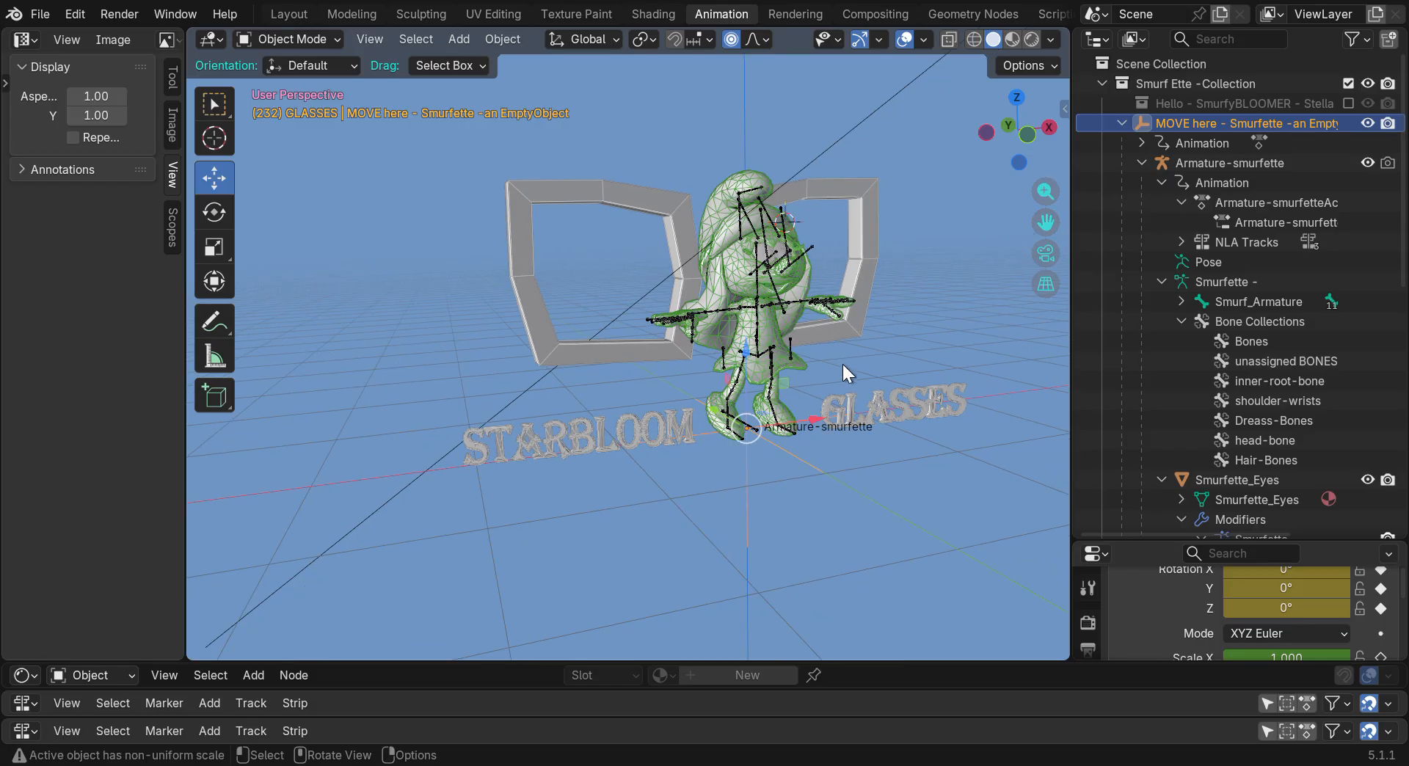
{"action": "scroll", "coordinate": [834, 358], "scroll_direction": "up", "scroll_amount": 3}
{"action": "left_click_drag", "start_coordinate": [1016, 133], "coordinate": [855, 495]}
{"action": "left_click_drag", "start_coordinate": [769, 461], "coordinate": [308, 414]}
{"action": "left_click_drag", "start_coordinate": [1046, 222], "coordinate": [1406, 132]}
{"action": "left_click_drag", "start_coordinate": [1004, 150], "coordinate": [1050, 138]}
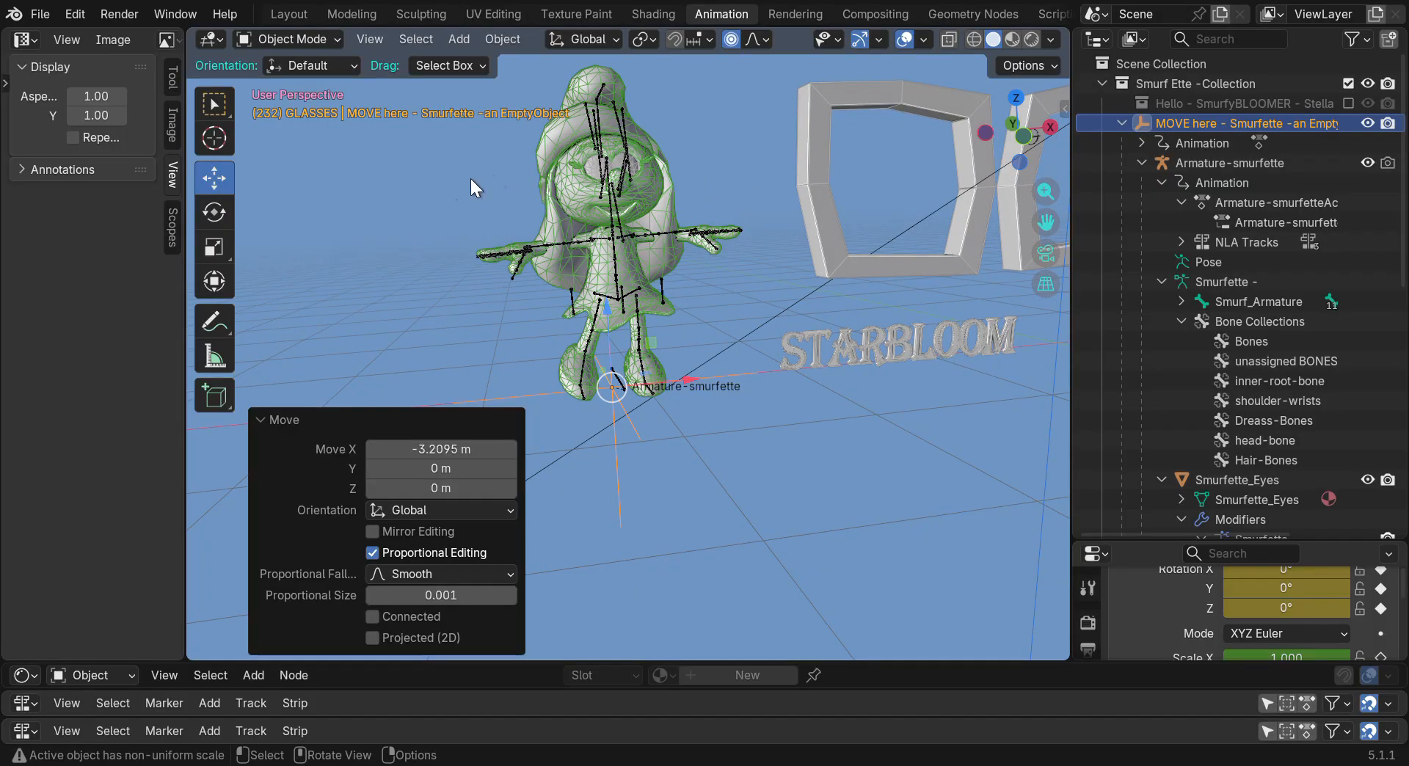
Show the parent empty's transform values and apply its location transform
{"action": "left_click", "coordinate": [1060, 107]}
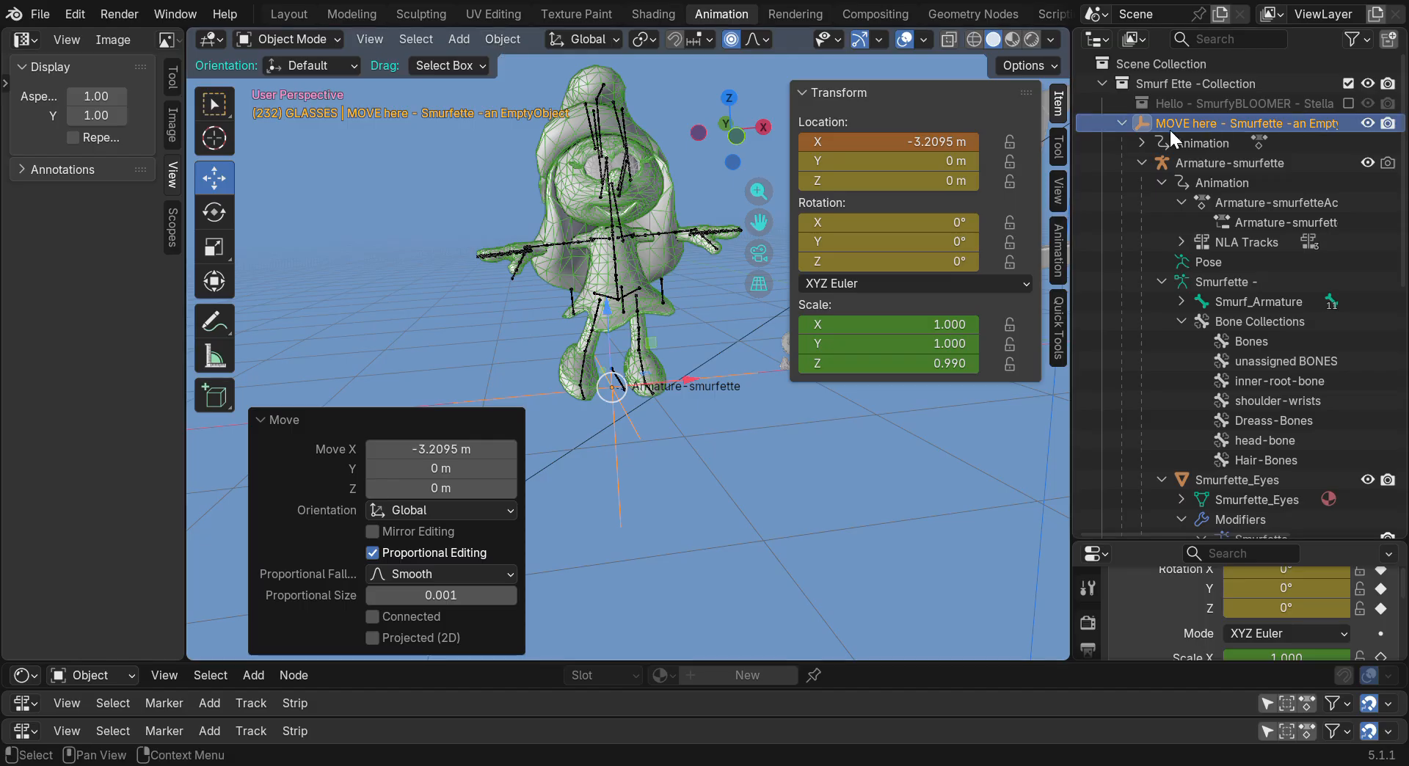
{"action": "left_click", "coordinate": [500, 38]}
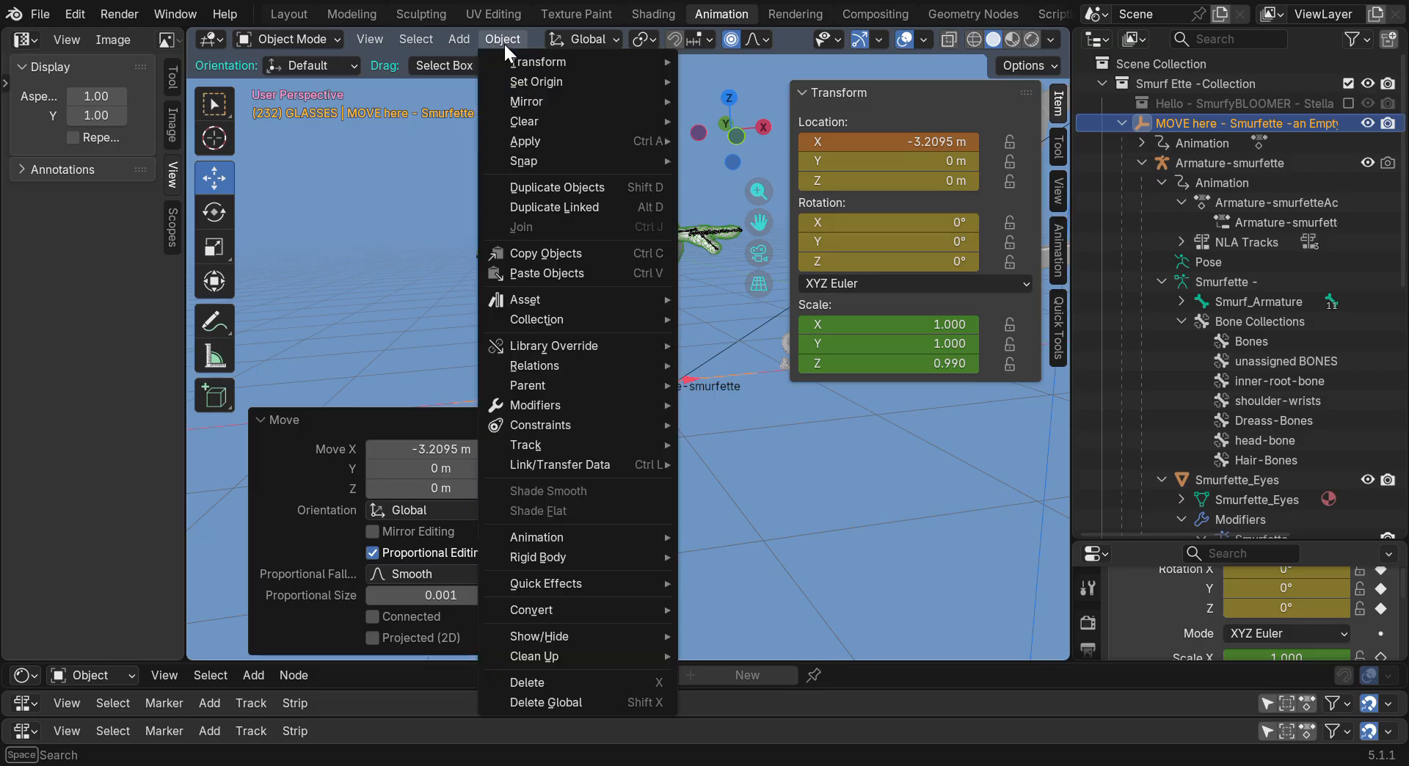
{"action": "mouse_move", "coordinate": [539, 139]}
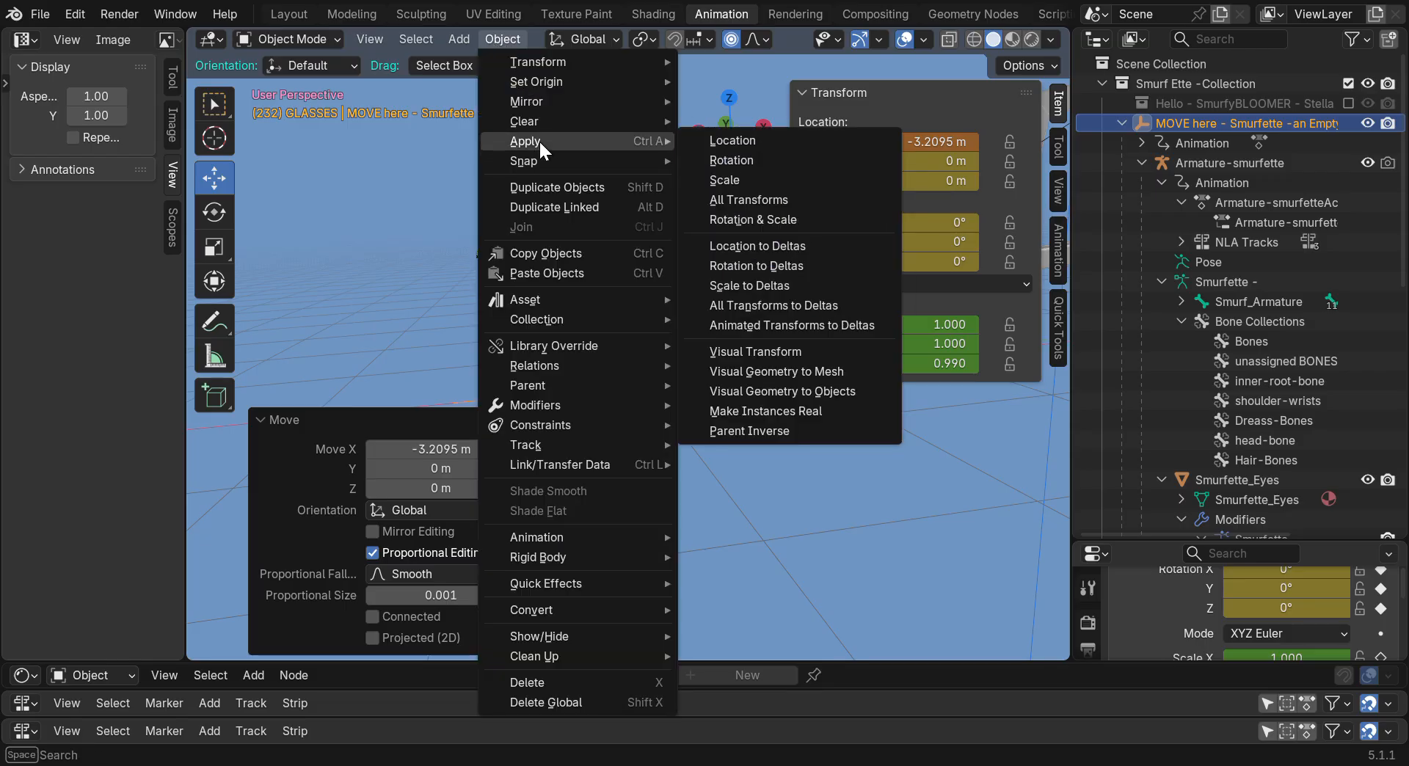
{"action": "left_click", "coordinate": [767, 139]}
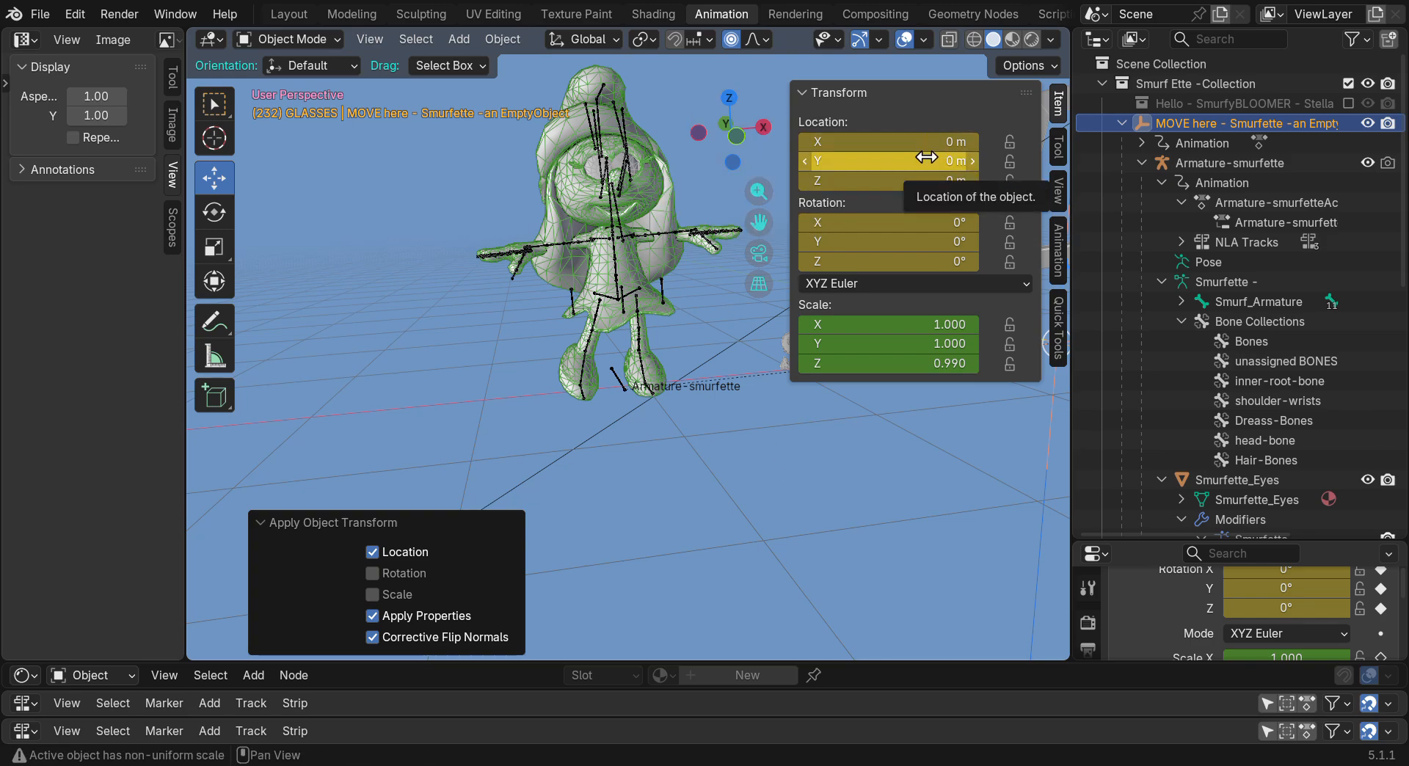
Examine from several angles where the parent empty sits relative to the Smurfette character, and check its transform values
{"action": "left_click", "coordinate": [821, 505]}
{"action": "middle_click_drag", "start_coordinate": [821, 505], "coordinate": [807, 457]}
{"action": "key", "text": "n"}
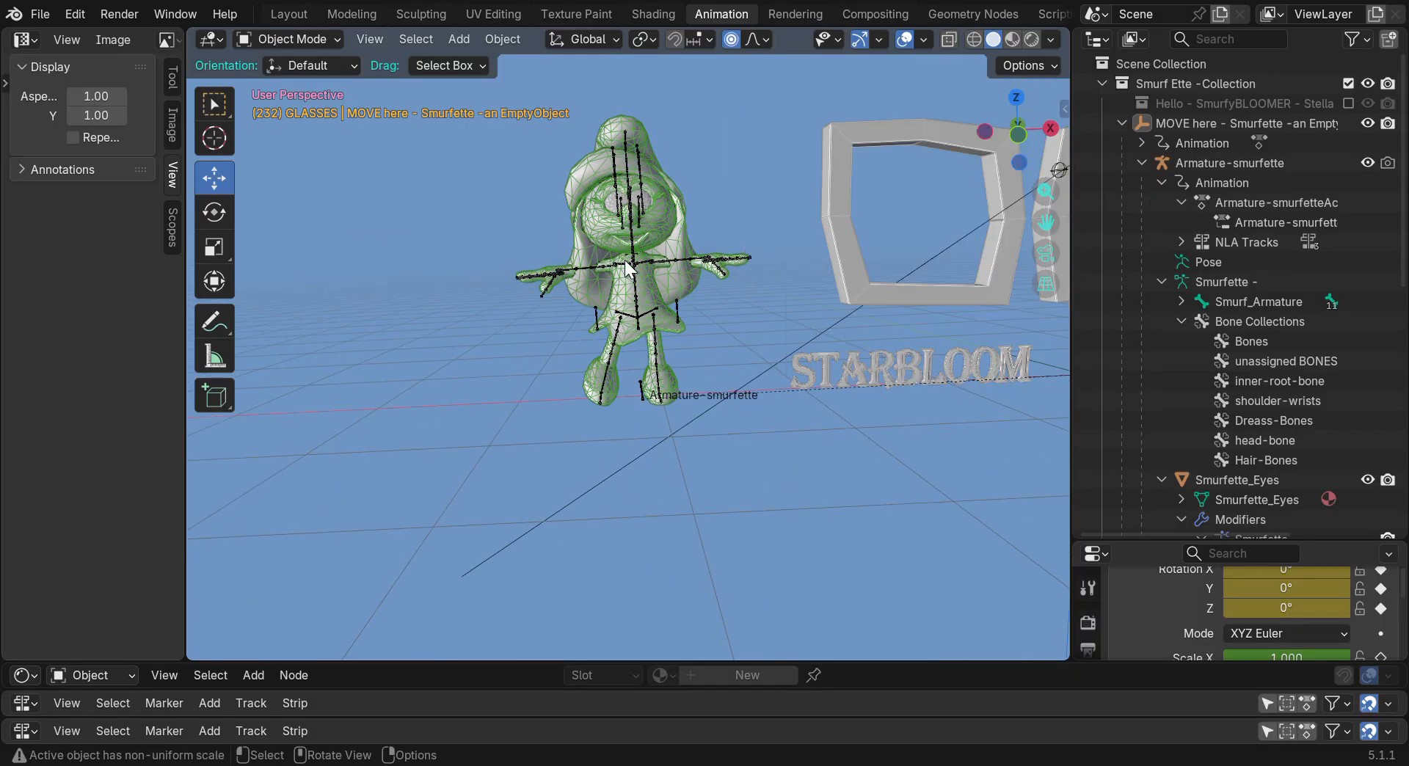
{"action": "scroll", "coordinate": [666, 260], "scroll_direction": "up", "scroll_amount": 3}
{"action": "scroll", "coordinate": [622, 271], "scroll_direction": "down", "scroll_amount": 4}
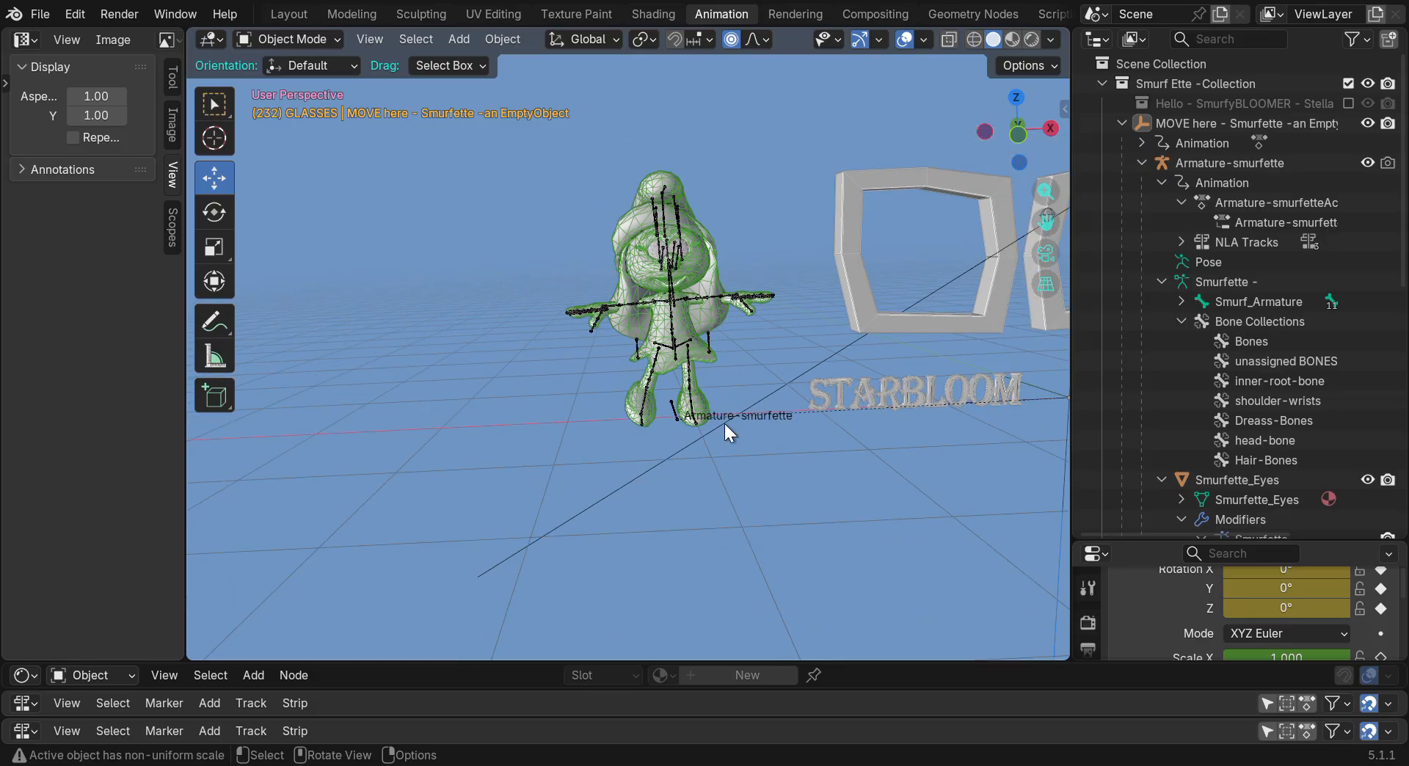
{"action": "left_click", "coordinate": [666, 420]}
{"action": "left_click_drag", "start_coordinate": [1009, 133], "coordinate": [895, 138]}
{"action": "left_click", "coordinate": [935, 399]}
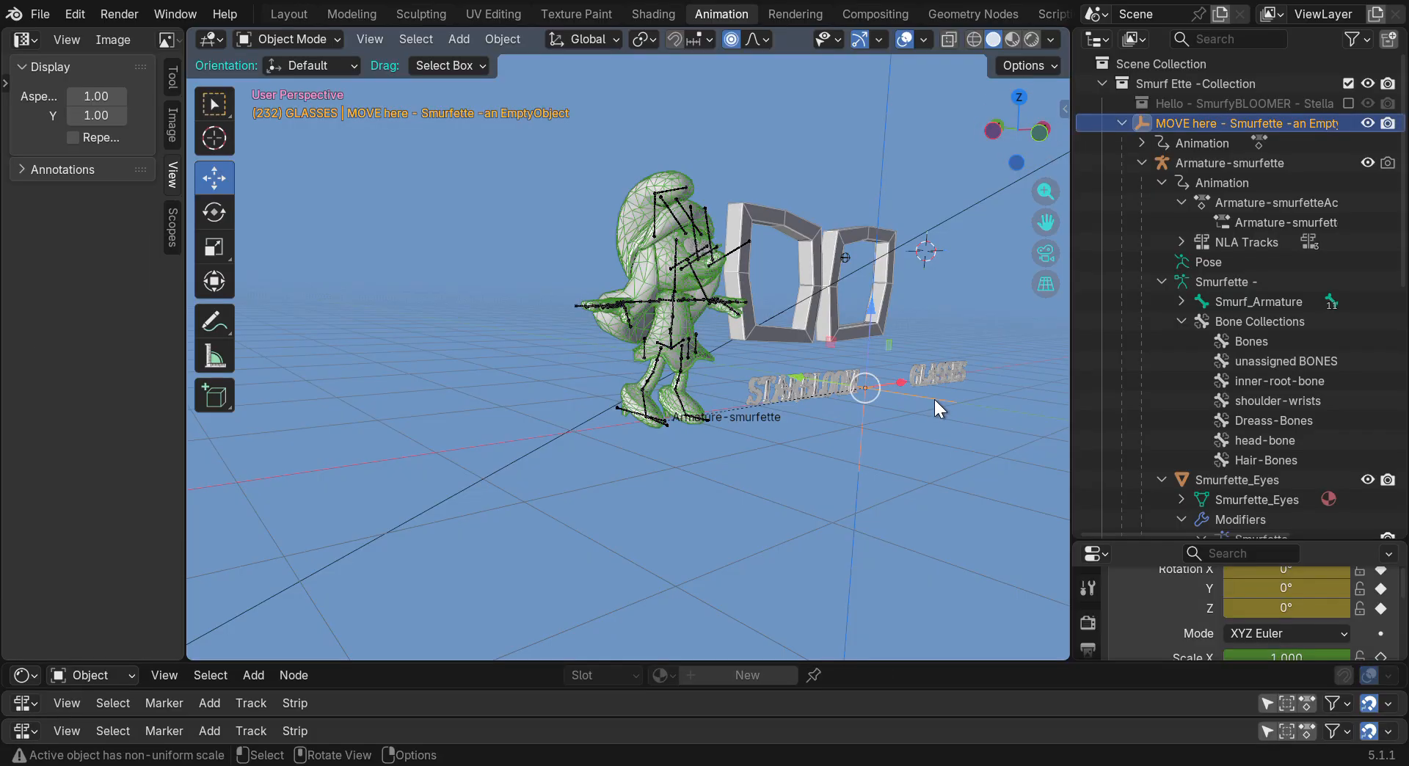
{"action": "left_click_drag", "start_coordinate": [1010, 148], "coordinate": [1081, 209]}
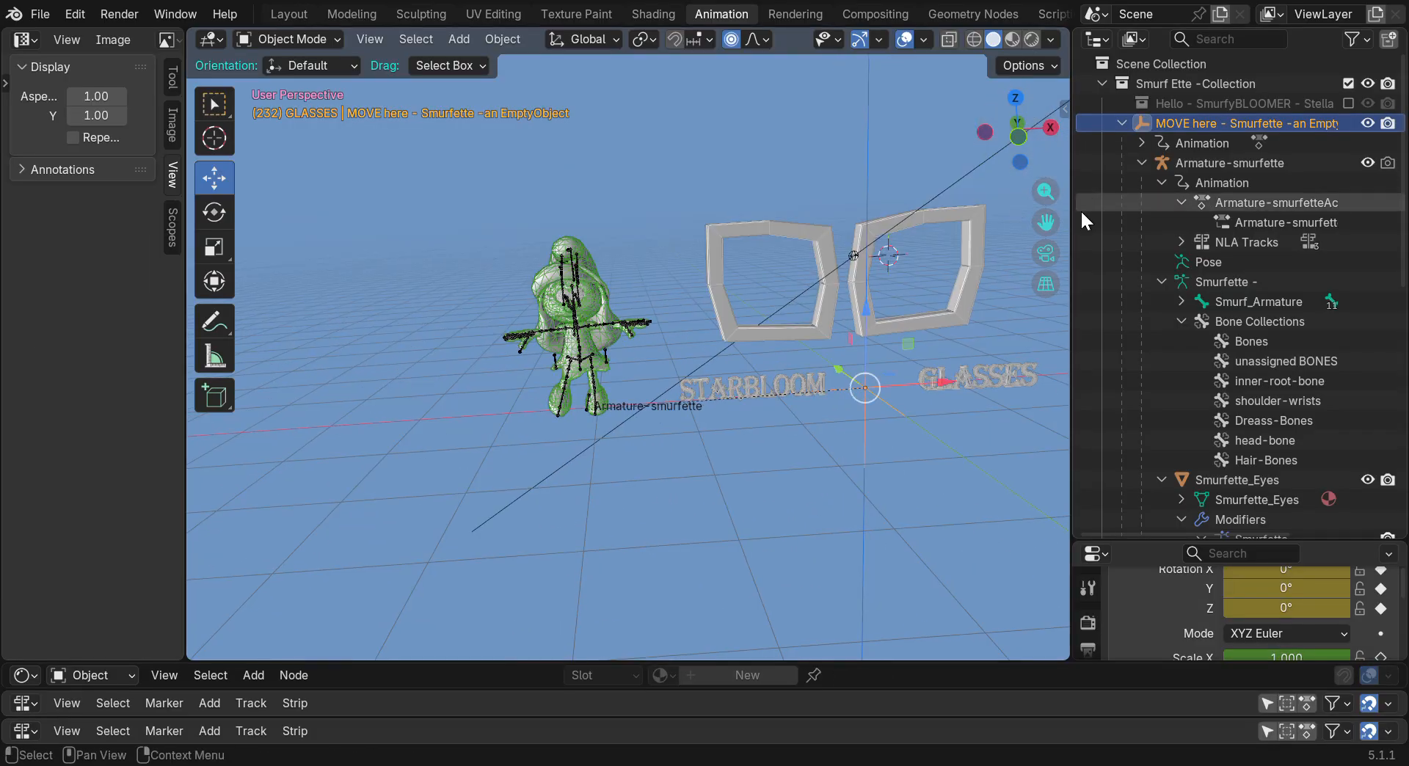
{"action": "left_click", "coordinate": [1065, 108]}
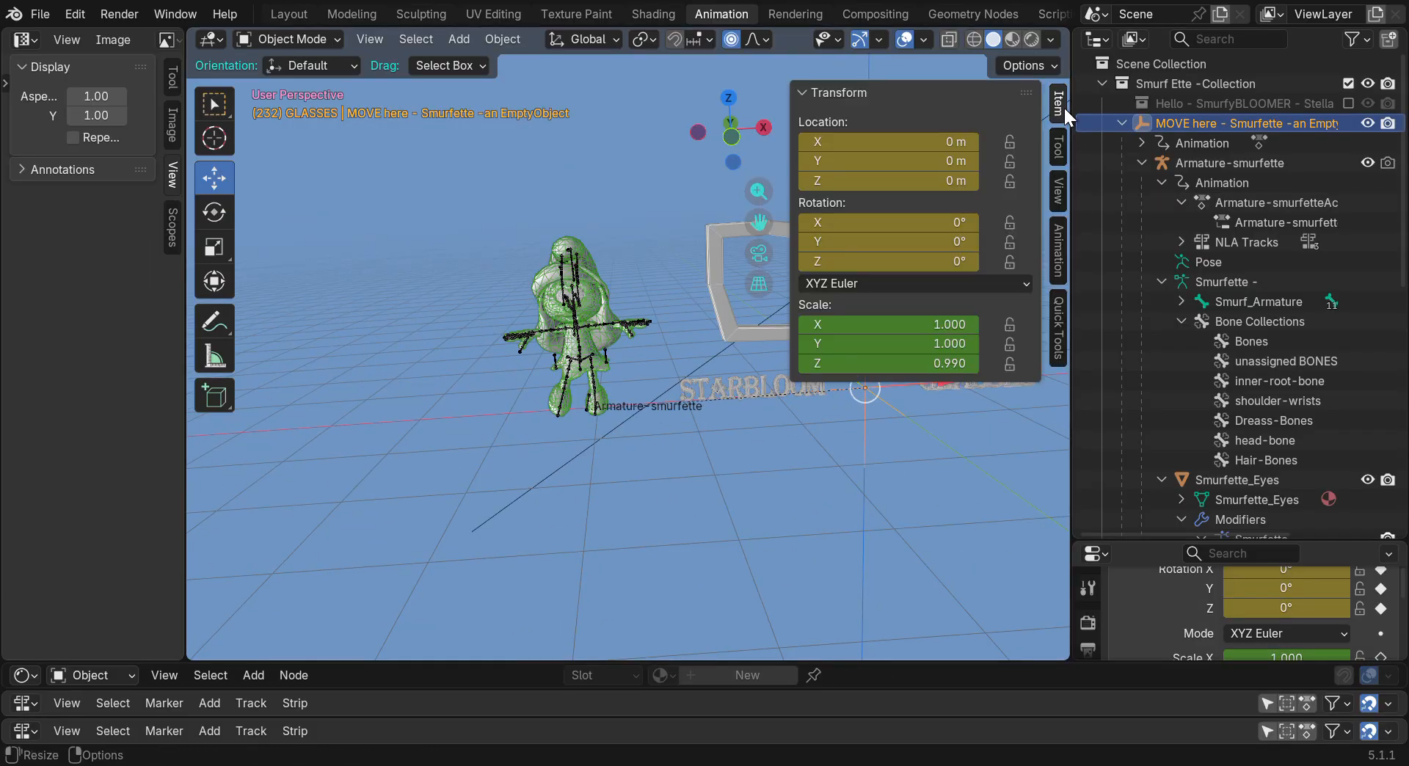
Move the parent empty about -3.80 m along X to X -7.80 m, Y 2.92 m, and deselect it
{"action": "left_click", "coordinate": [804, 484]}
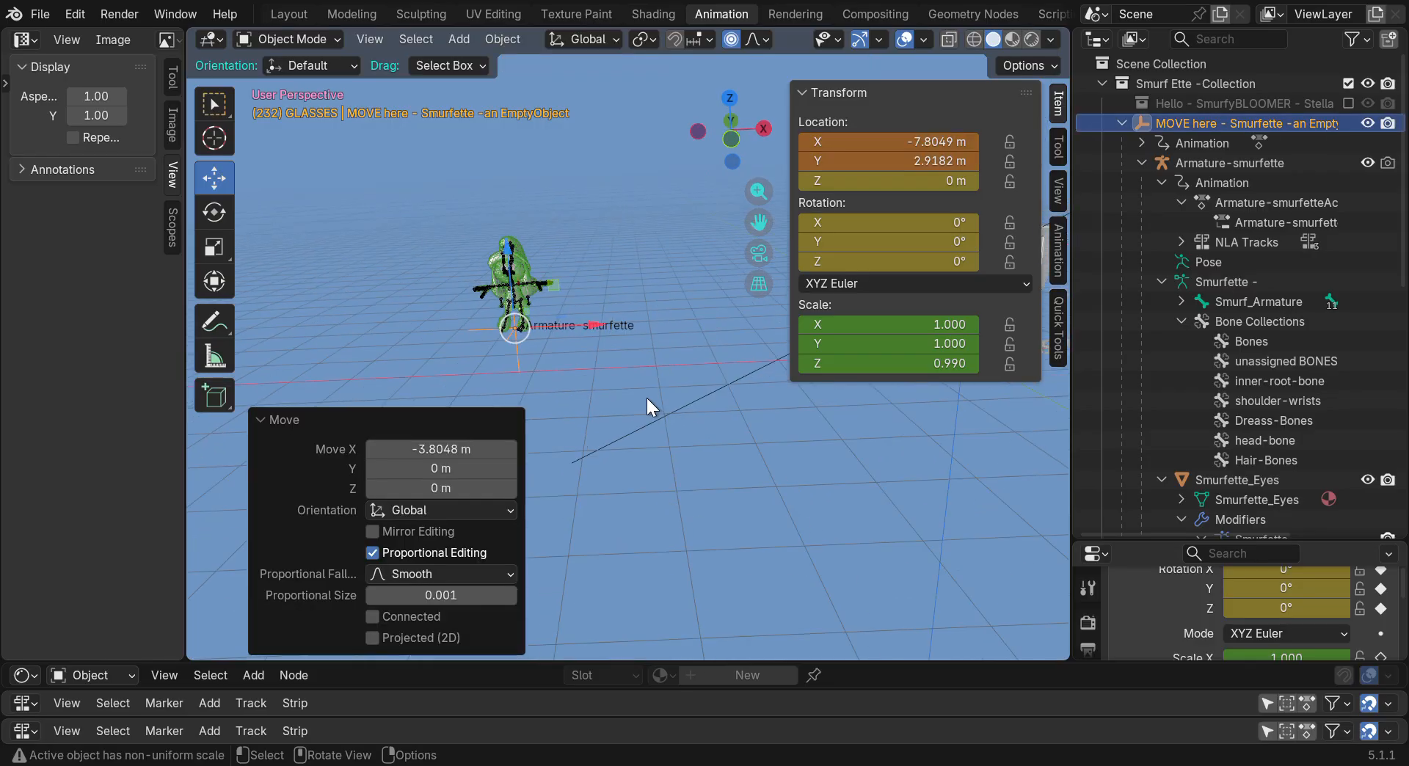
{"action": "left_click_drag", "start_coordinate": [742, 163], "coordinate": [708, 165]}
{"action": "left_click_drag", "start_coordinate": [758, 223], "coordinate": [746, 483]}
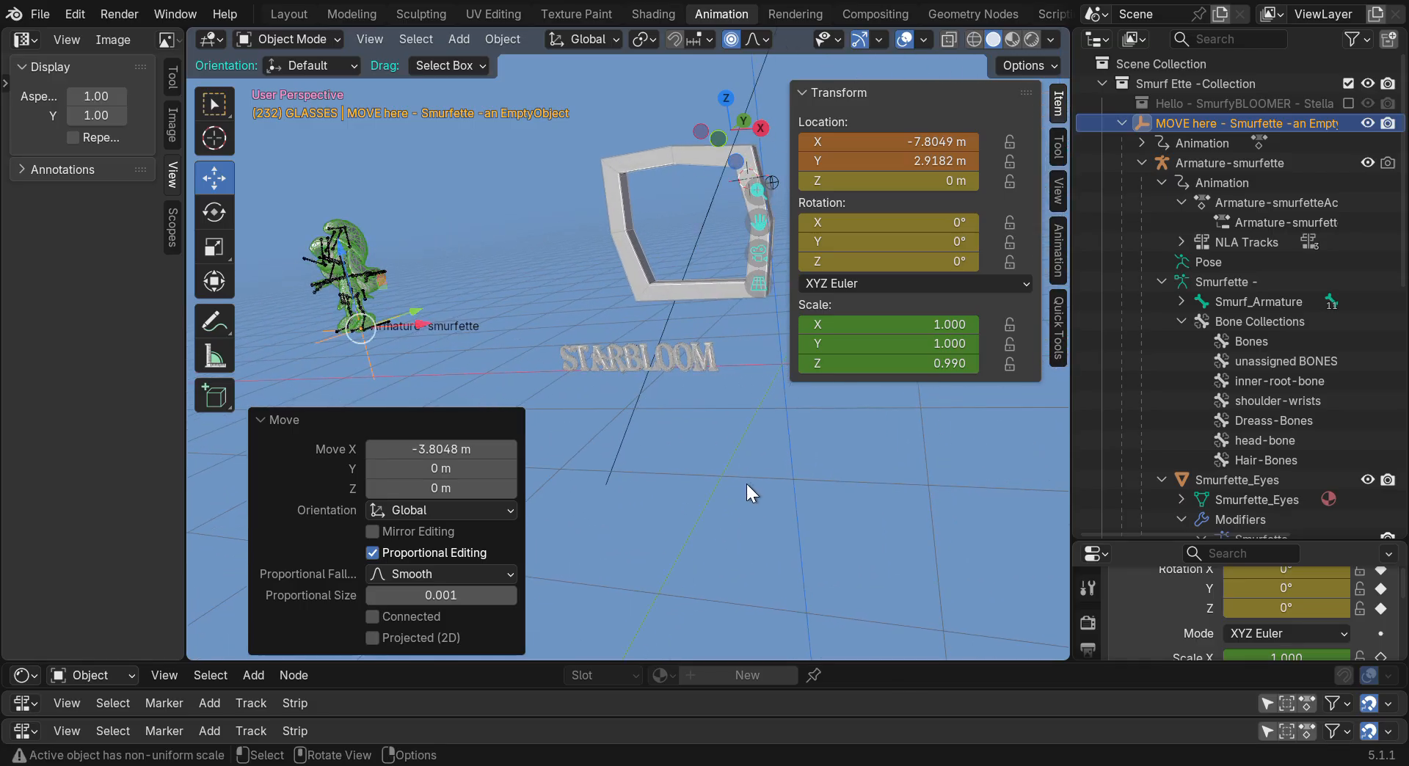
{"action": "left_click", "coordinate": [691, 499]}
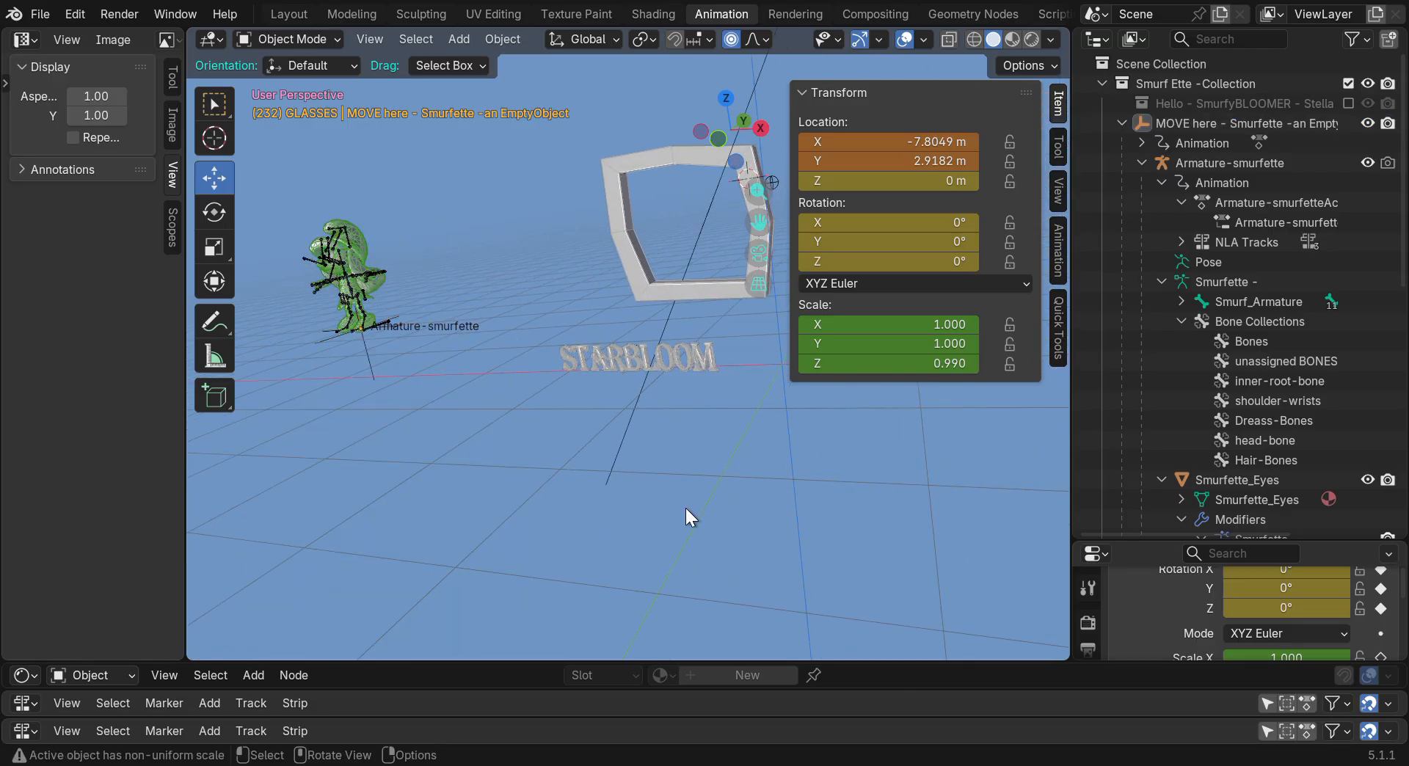
Look through the snap options for the cursor and selection, and try Selection to Cursor with the parent empty deselected
{"action": "key", "text": "shift+a"}
{"action": "key", "text": "ctrl+a"}
{"action": "key", "text": "shift"}
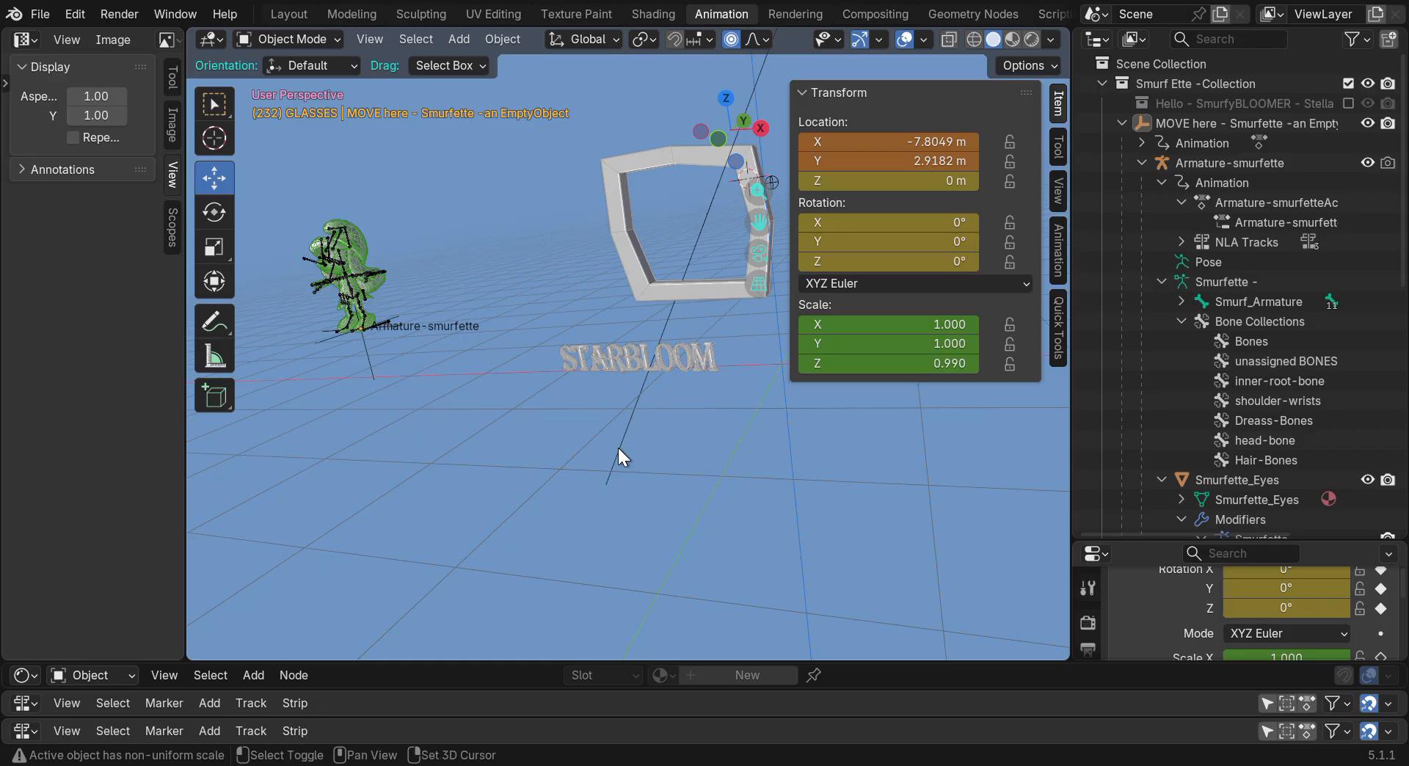
{"action": "key", "text": "shift+s"}
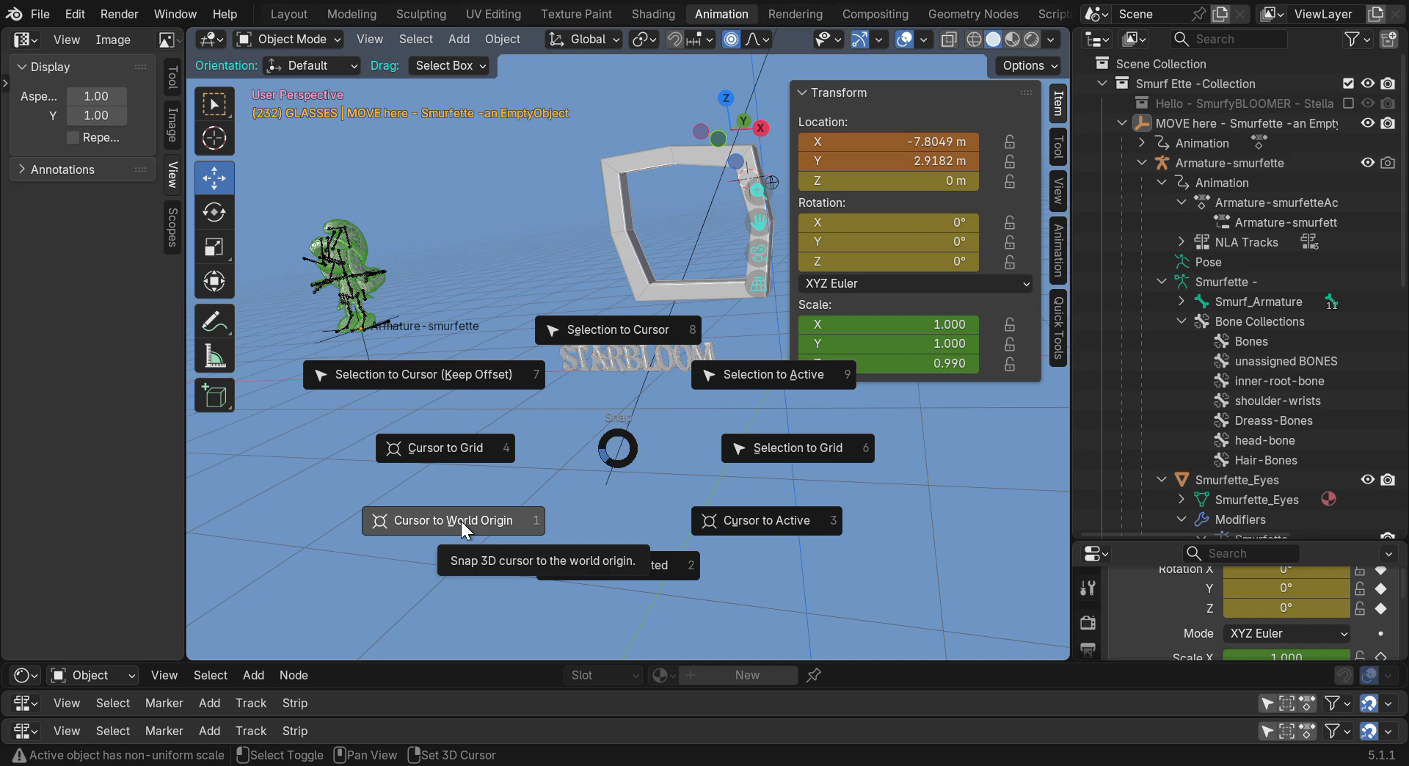
{"action": "left_click", "coordinate": [650, 73]}
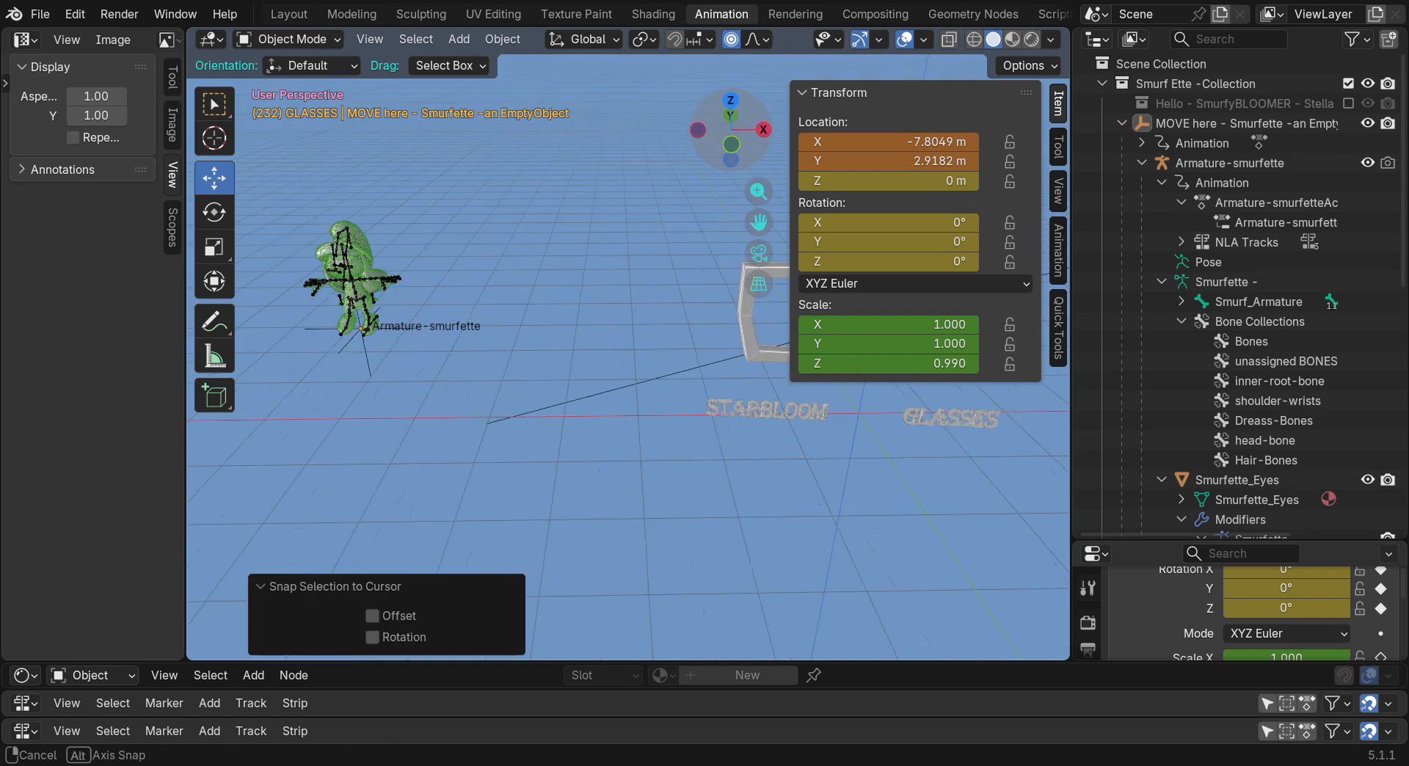
{"action": "left_click_drag", "start_coordinate": [764, 197], "coordinate": [757, 253]}
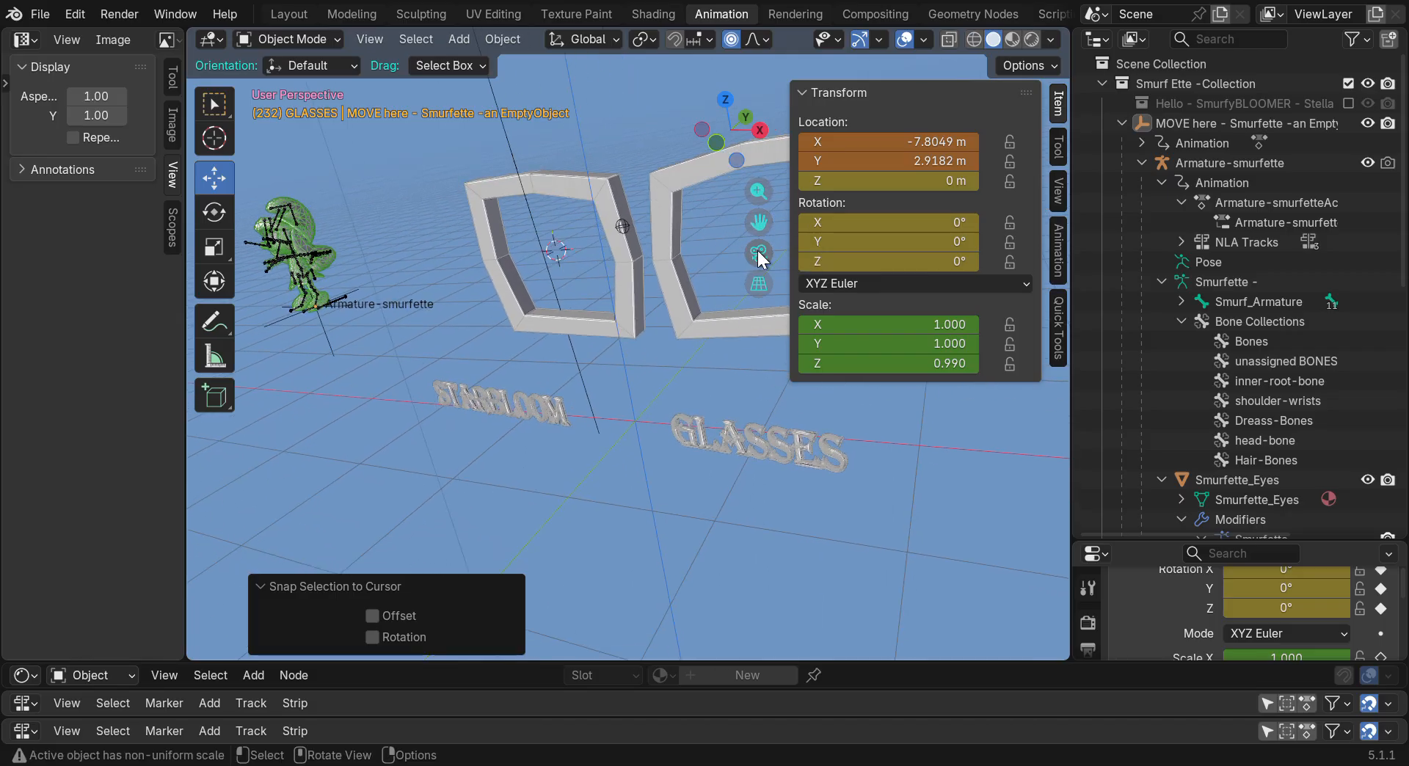
Snap the 3D cursor to the world origin and check the scene around it with the overlays shown
{"action": "key", "text": "shift+s"}
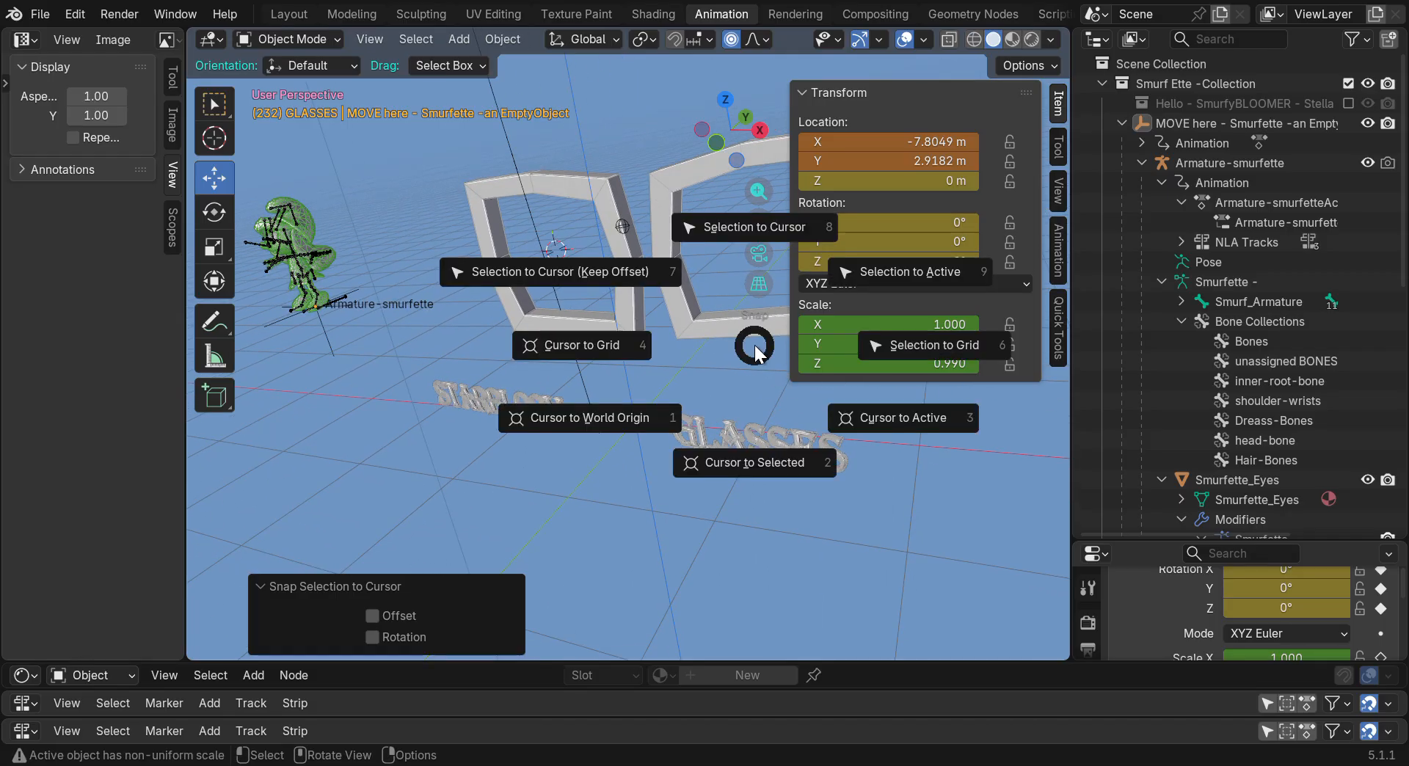
{"action": "left_click", "coordinate": [600, 418]}
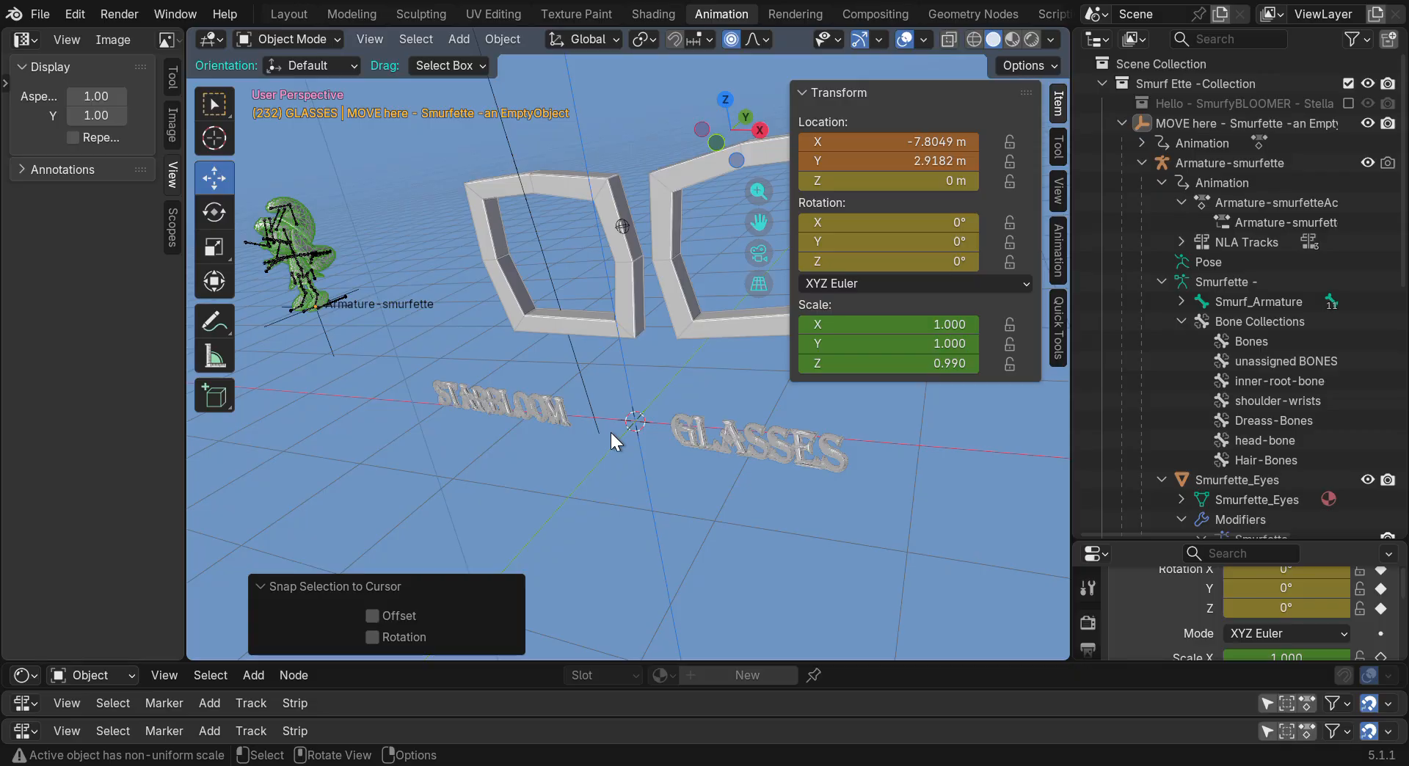
{"action": "scroll", "coordinate": [646, 422], "scroll_direction": "up", "scroll_amount": 2}
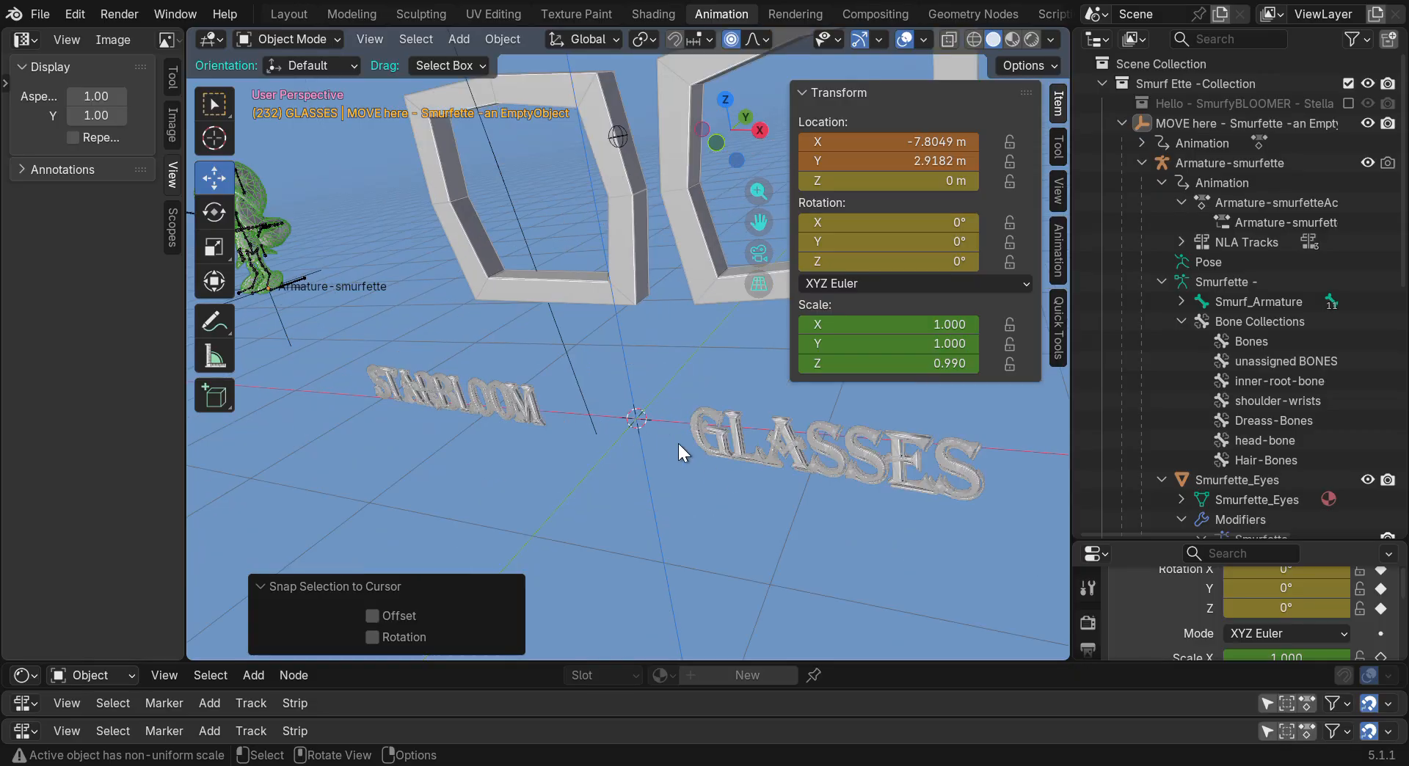
{"action": "scroll", "coordinate": [655, 409], "scroll_direction": "down", "scroll_amount": 6}
{"action": "left_click_drag", "start_coordinate": [727, 124], "coordinate": [831, 103]}
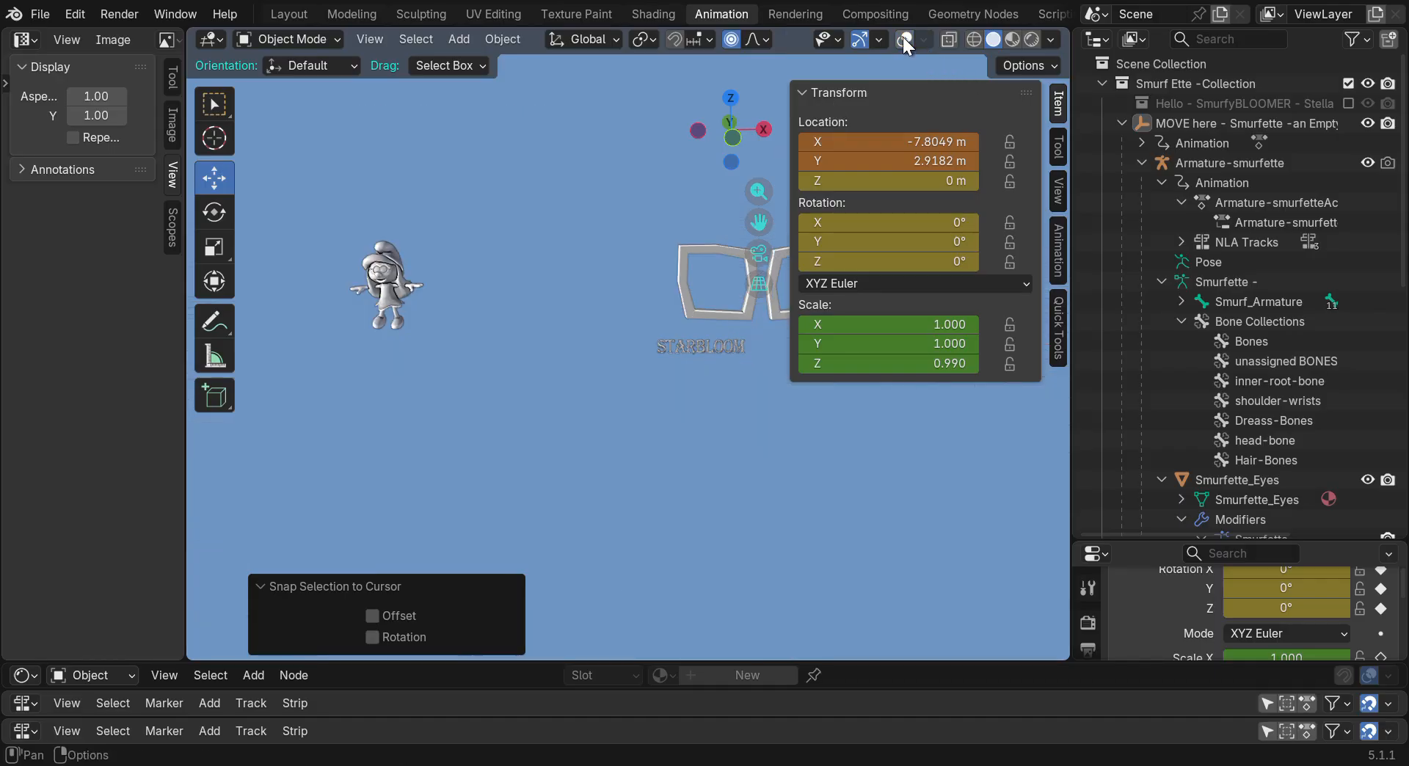
{"action": "left_click", "coordinate": [922, 40]}
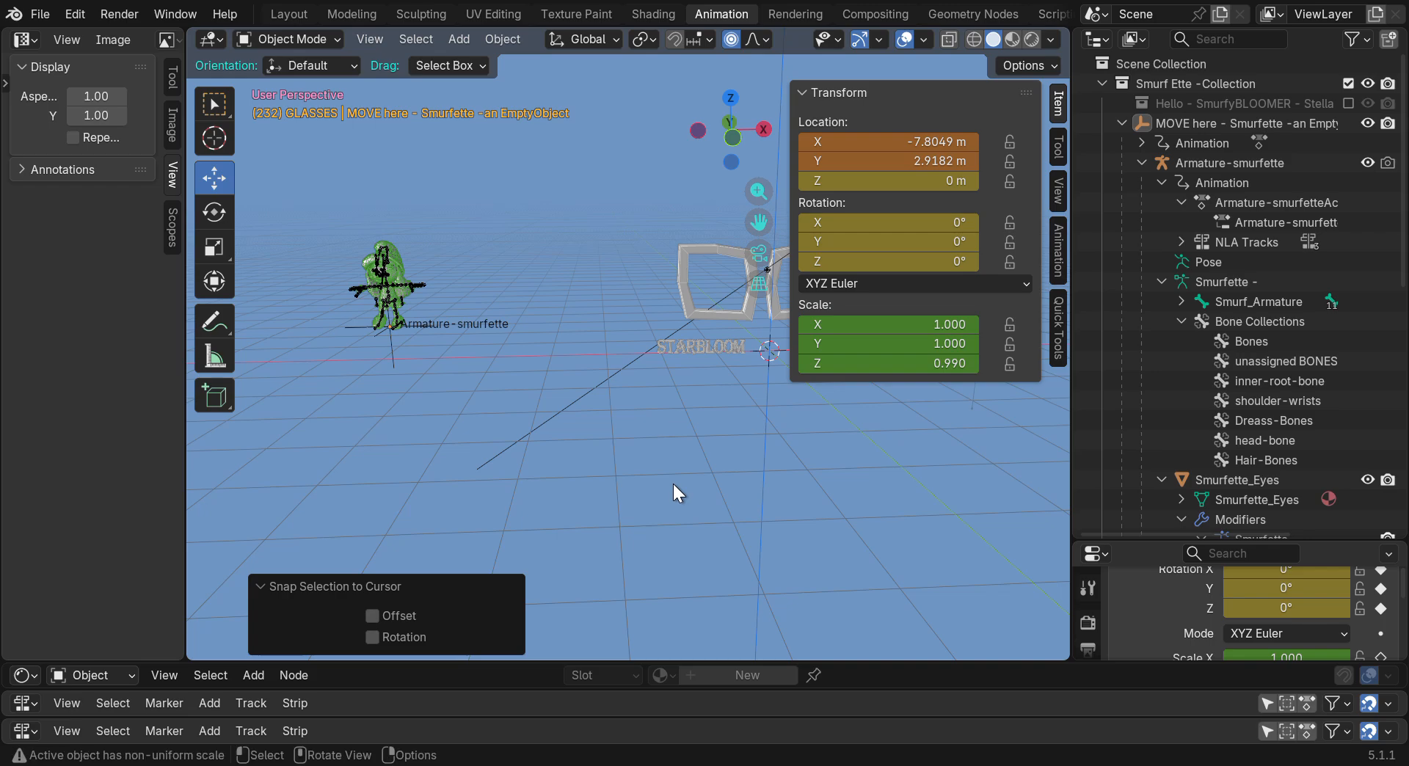
{"action": "left_click_drag", "start_coordinate": [764, 220], "coordinate": [659, 254]}
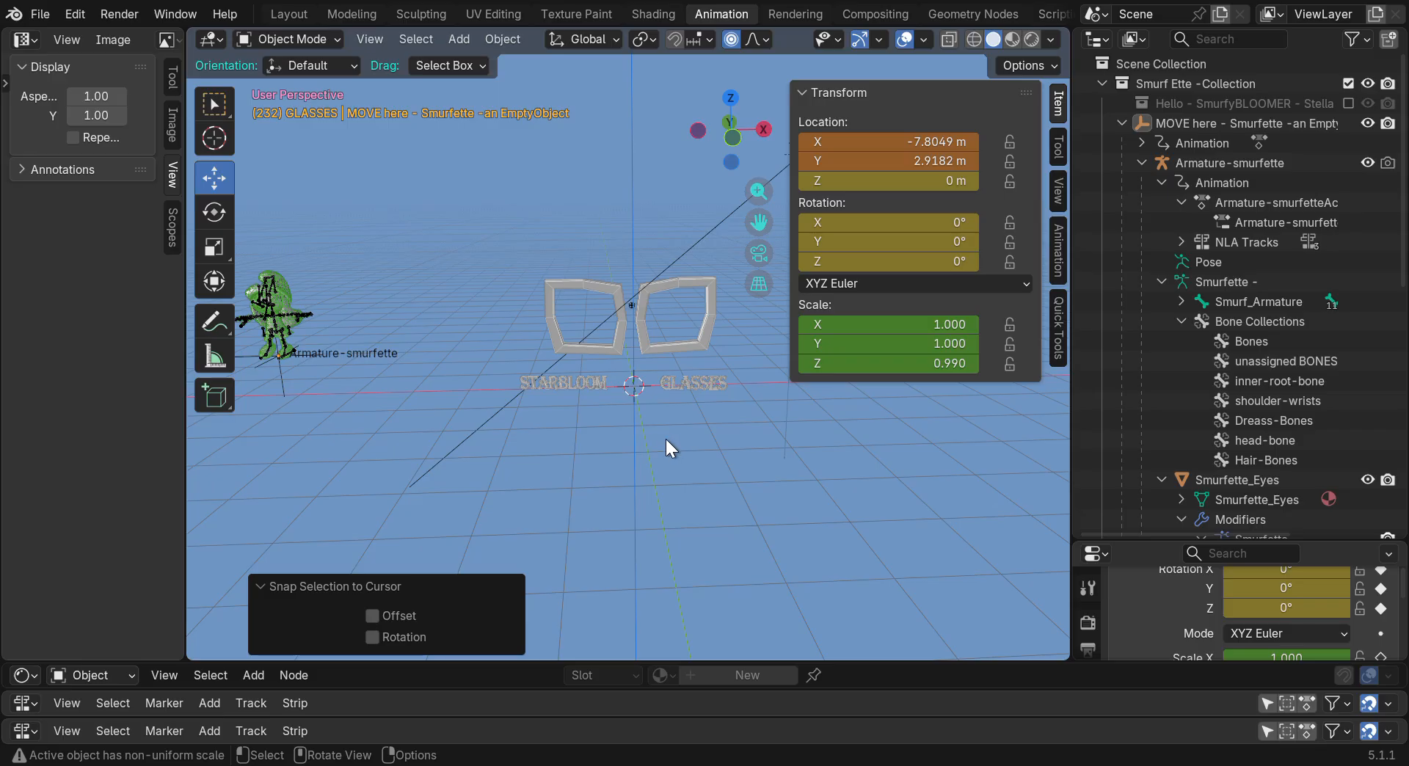
Select the parent empty, reset its location to 0 m, and move it to about X -5.52 m, Y 24.09 m
{"action": "left_click", "coordinate": [277, 374]}
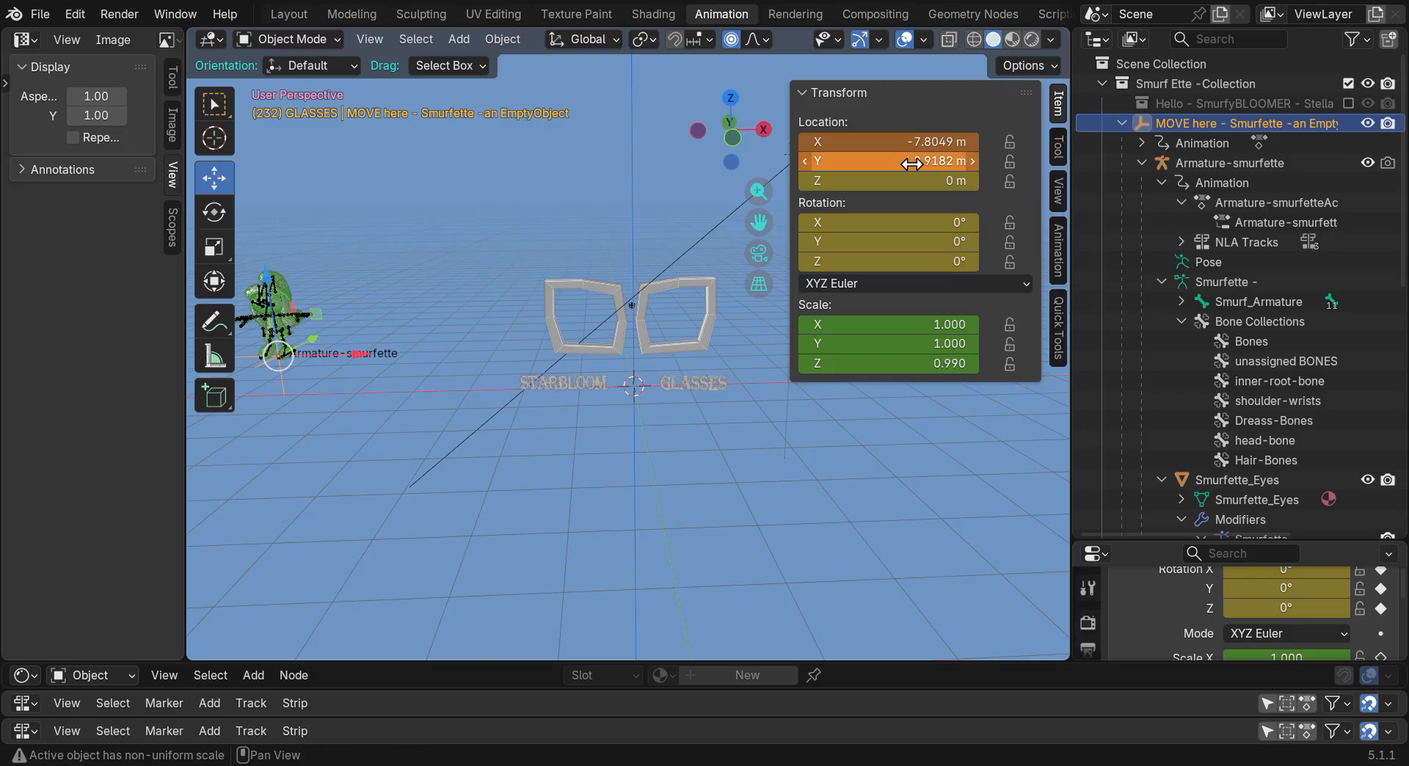
{"action": "key", "text": "BackSpace"}
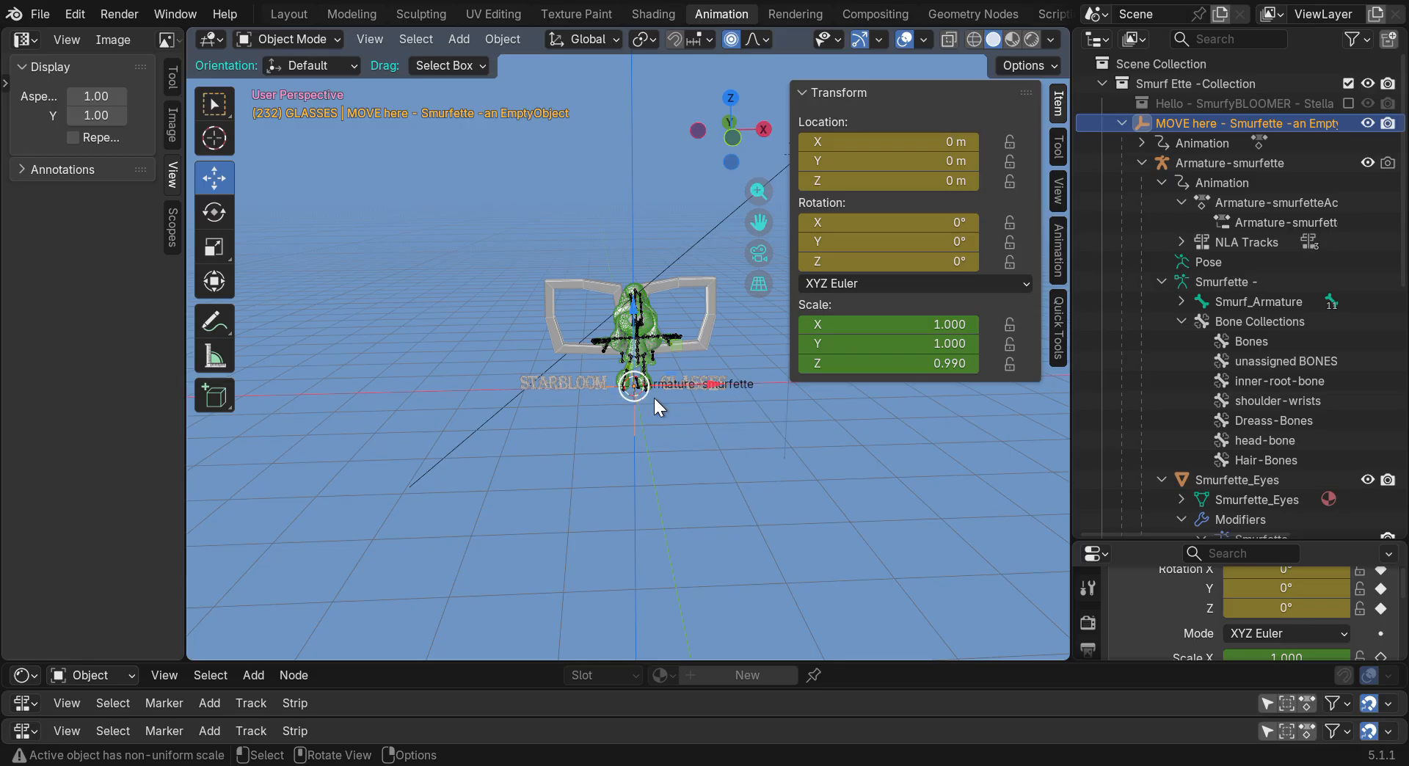
{"action": "left_click_drag", "start_coordinate": [720, 395], "coordinate": [481, 167]}
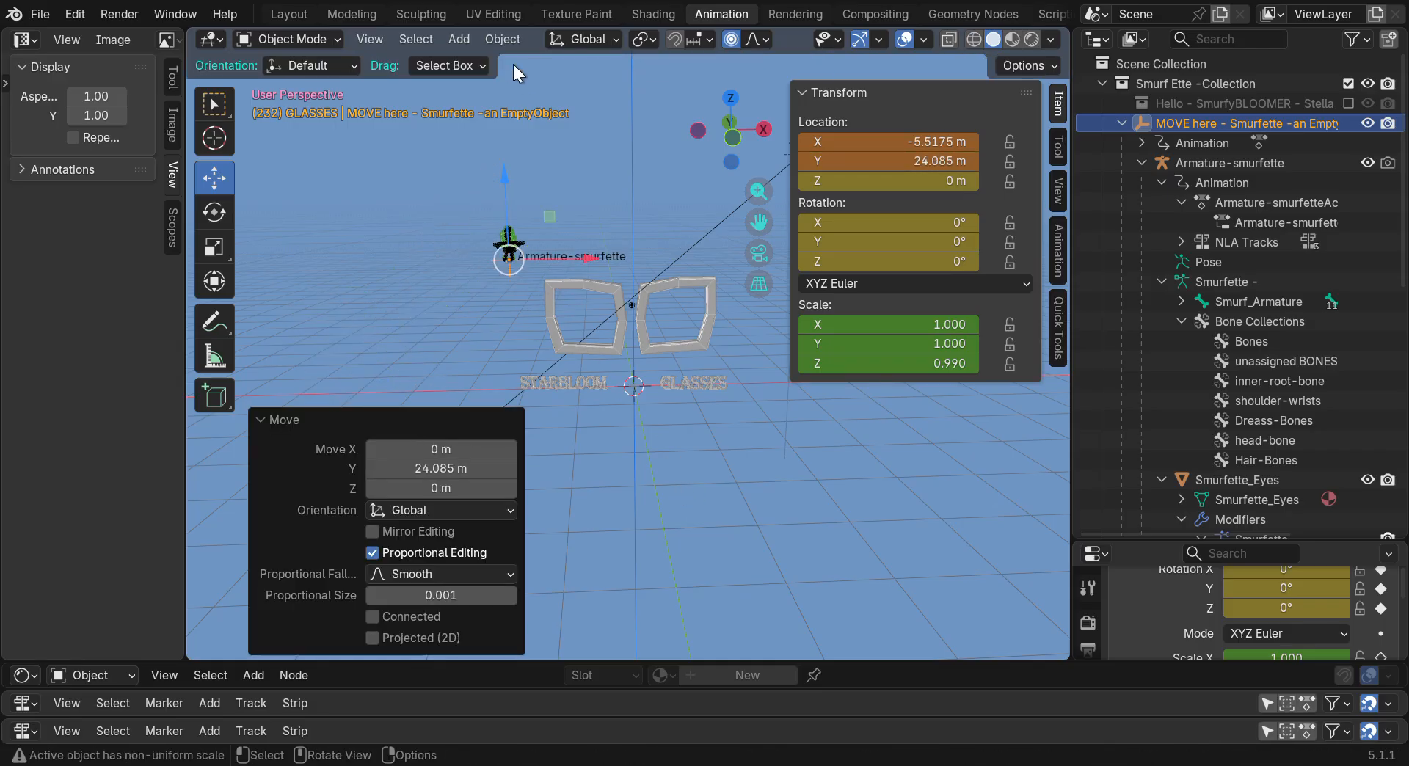
Apply all transforms to the parent empty and check where it sits relative to the character
{"action": "left_click", "coordinate": [504, 39]}
{"action": "mouse_move", "coordinate": [533, 146]}
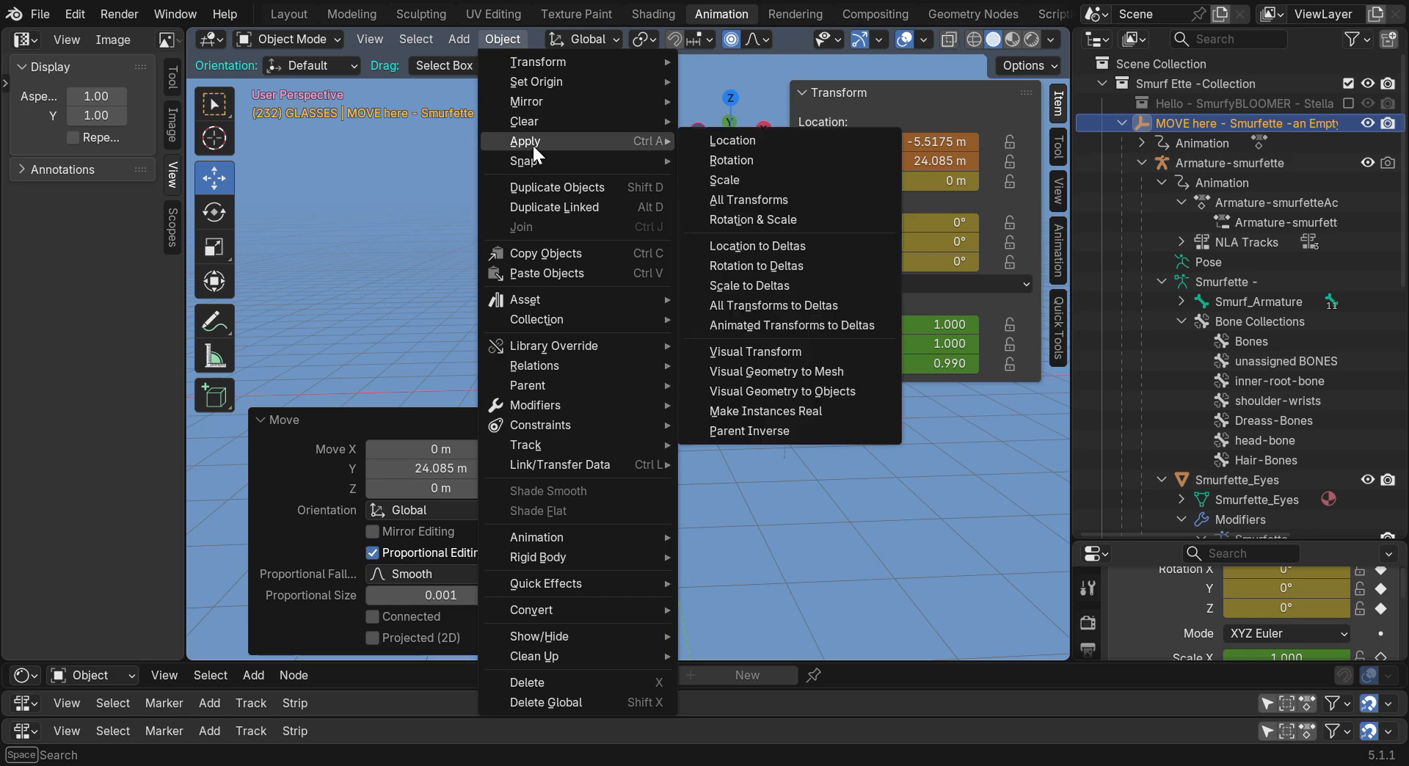
{"action": "left_click", "coordinate": [743, 199]}
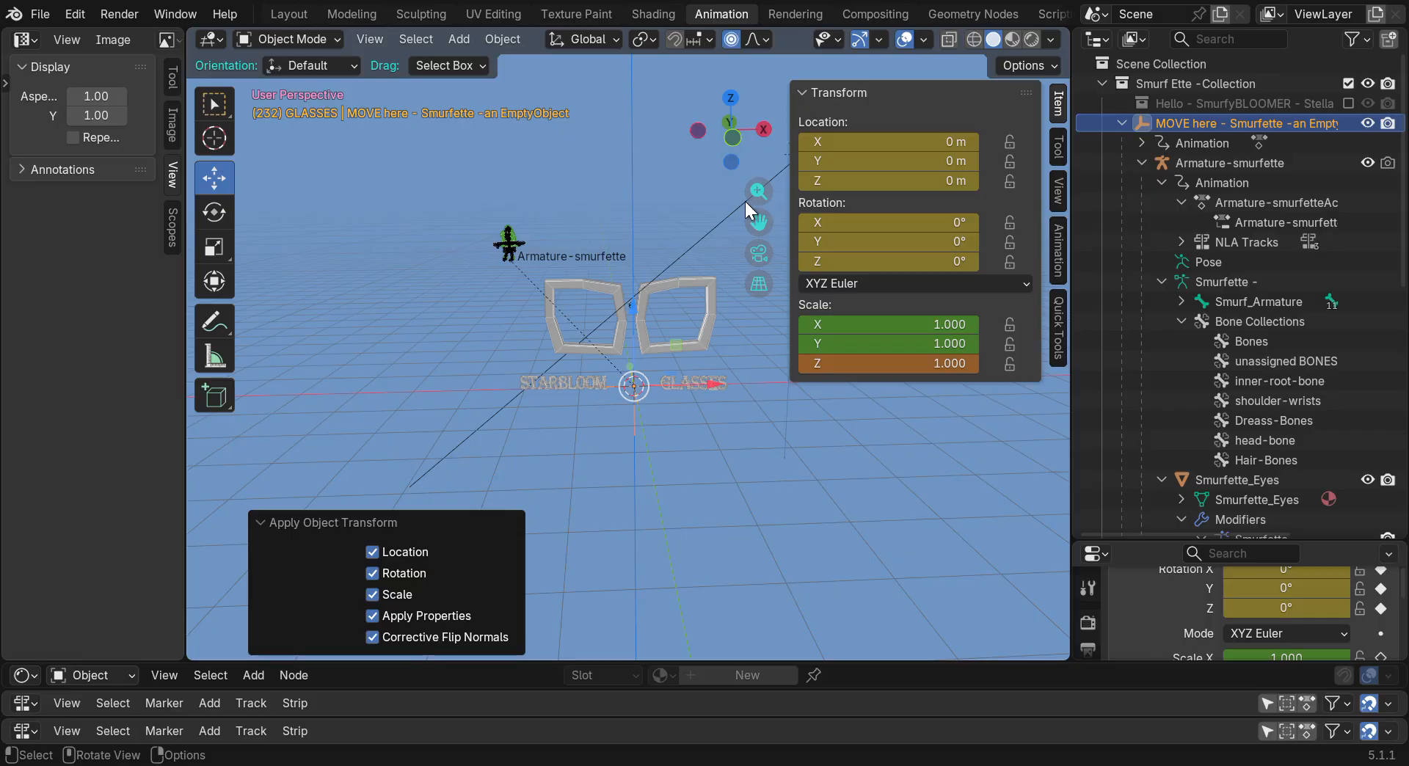
{"action": "scroll", "coordinate": [631, 482], "scroll_direction": "up", "scroll_amount": 1}
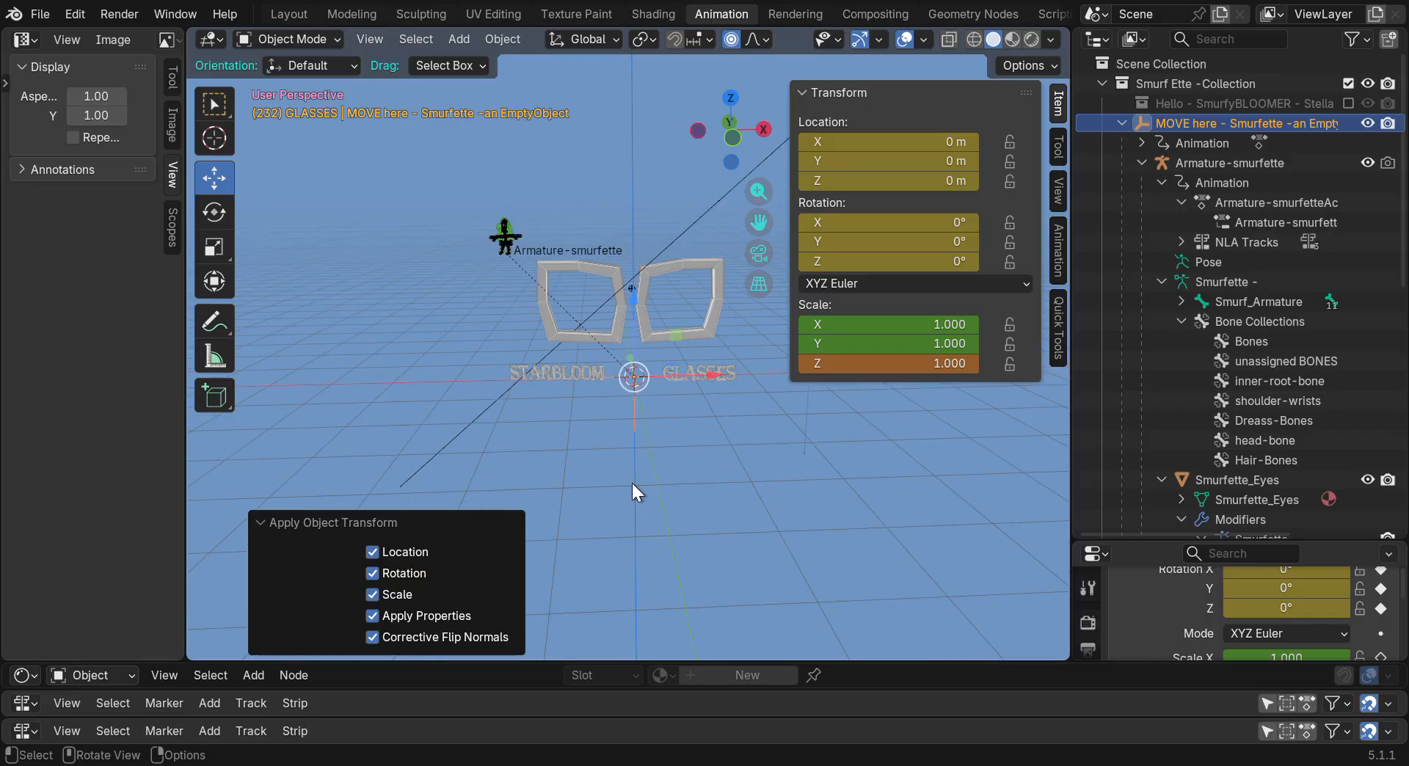
{"action": "left_click", "coordinate": [632, 483]}
{"action": "left_click", "coordinate": [641, 412]}
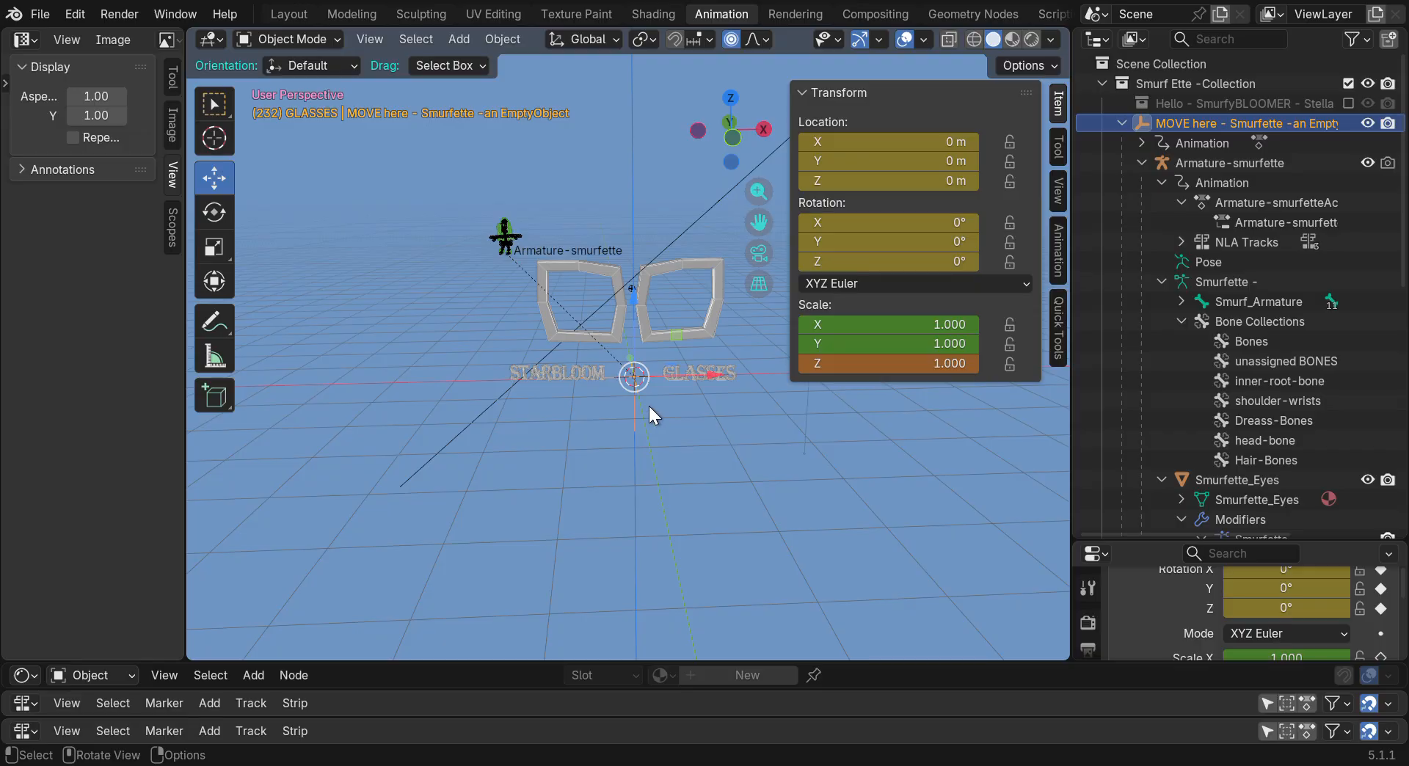
Move the parent empty about -4.39 m along X, then undo the move and the applied transforms
{"action": "key", "text": "g"}
{"action": "key", "text": "x"}
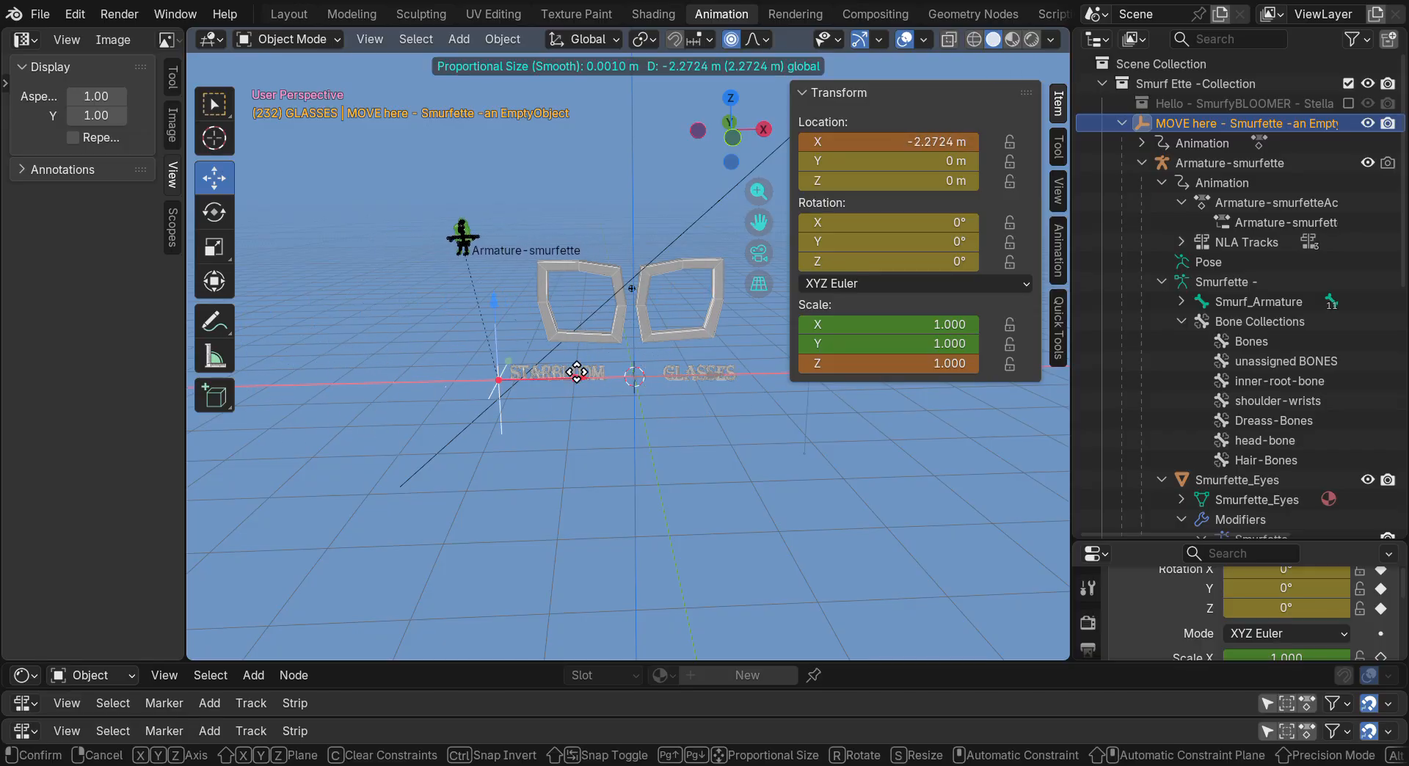
{"action": "left_click", "coordinate": [434, 368]}
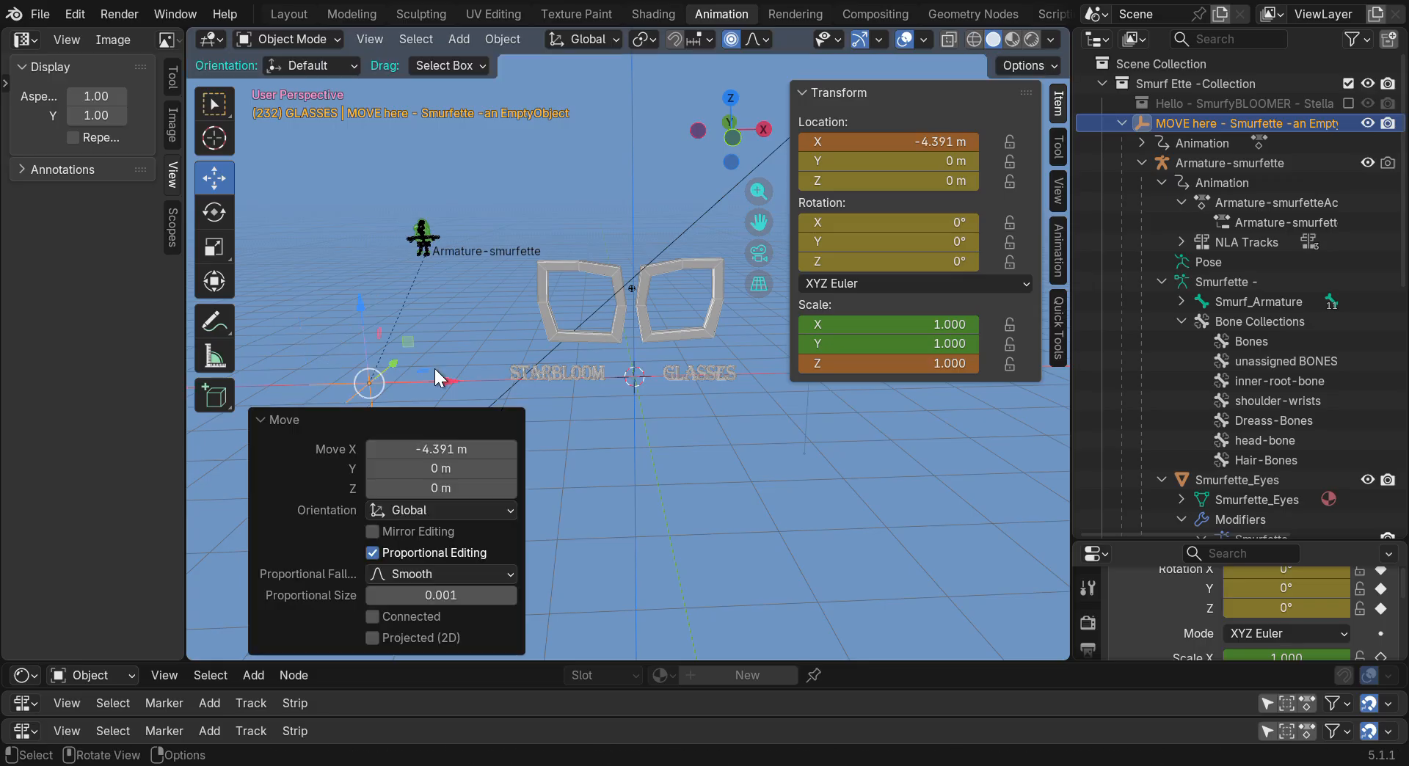
{"action": "key", "text": "ctrl+z"}
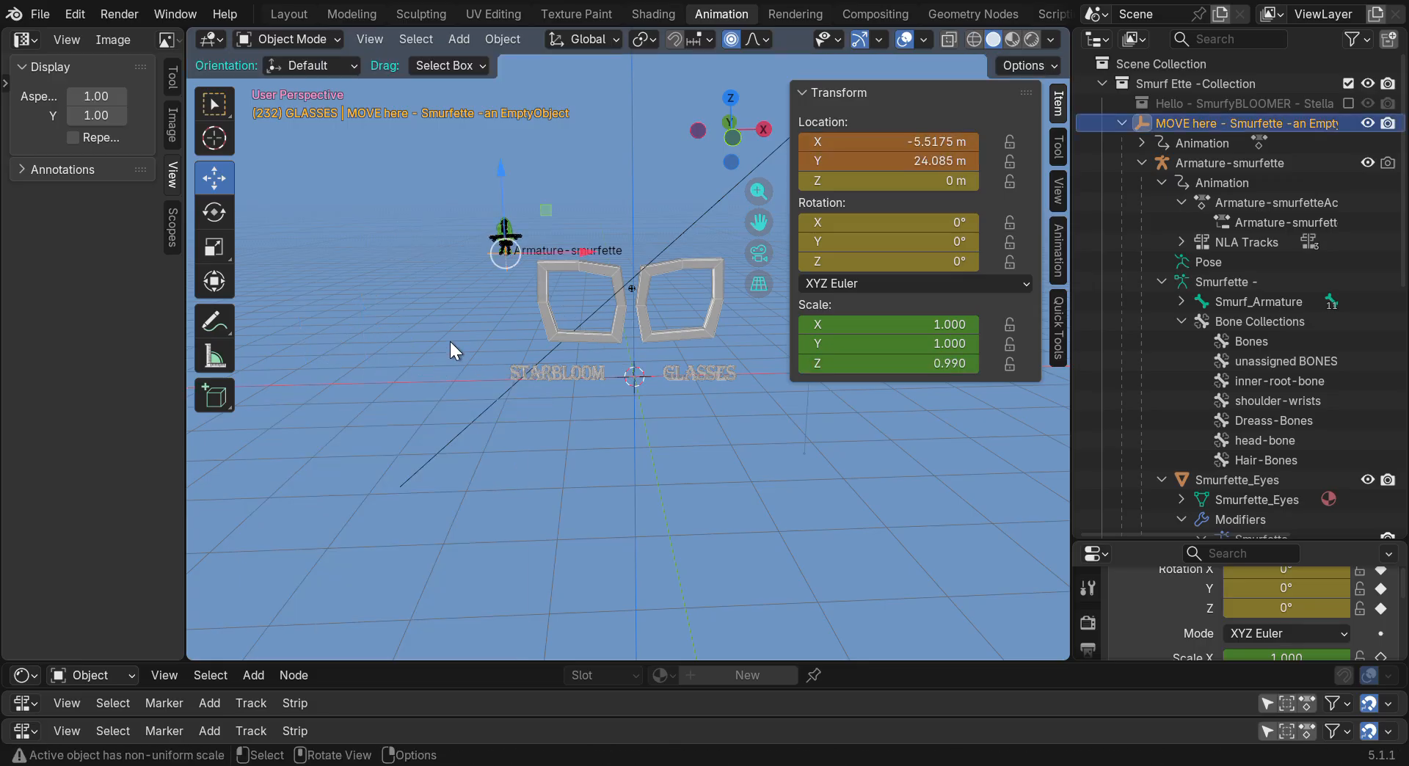
Shift the parent empty along X to about -7.46 m, then about 0.42 m back to X -7.03 m
{"action": "left_click", "coordinate": [449, 347]}
{"action": "left_click", "coordinate": [506, 265]}
{"action": "left_click_drag", "start_coordinate": [581, 248], "coordinate": [545, 249]}
{"action": "mouse_move", "coordinate": [722, 152]}
{"action": "left_mouse_down"}
{"action": "mouse_move", "coordinate": [710, 155]}
{"action": "mouse_move", "coordinate": [735, 157]}
{"action": "mouse_move", "coordinate": [706, 154]}
{"action": "mouse_move", "coordinate": [718, 155]}
{"action": "left_mouse_up"}
{"action": "left_click", "coordinate": [468, 271]}
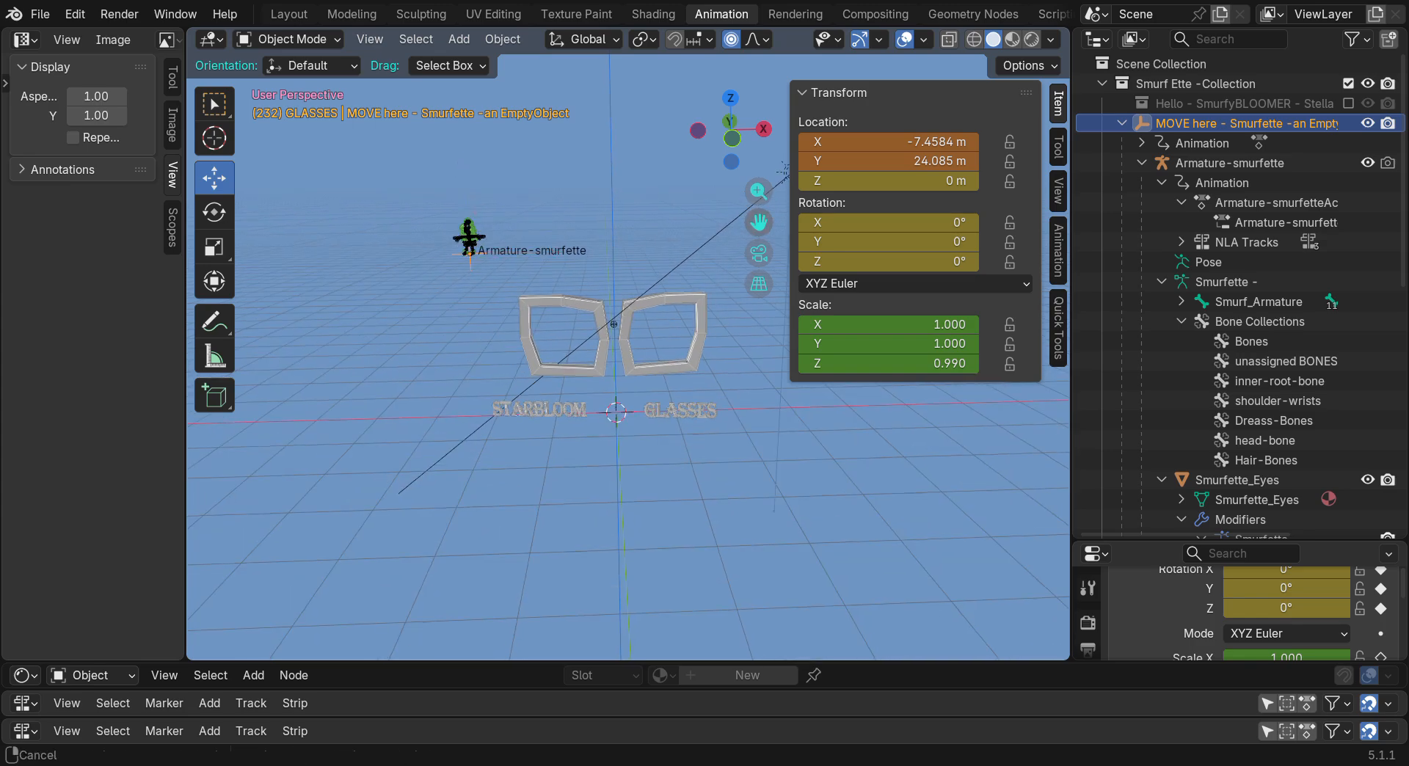
{"action": "left_click_drag", "start_coordinate": [756, 219], "coordinate": [732, 216]}
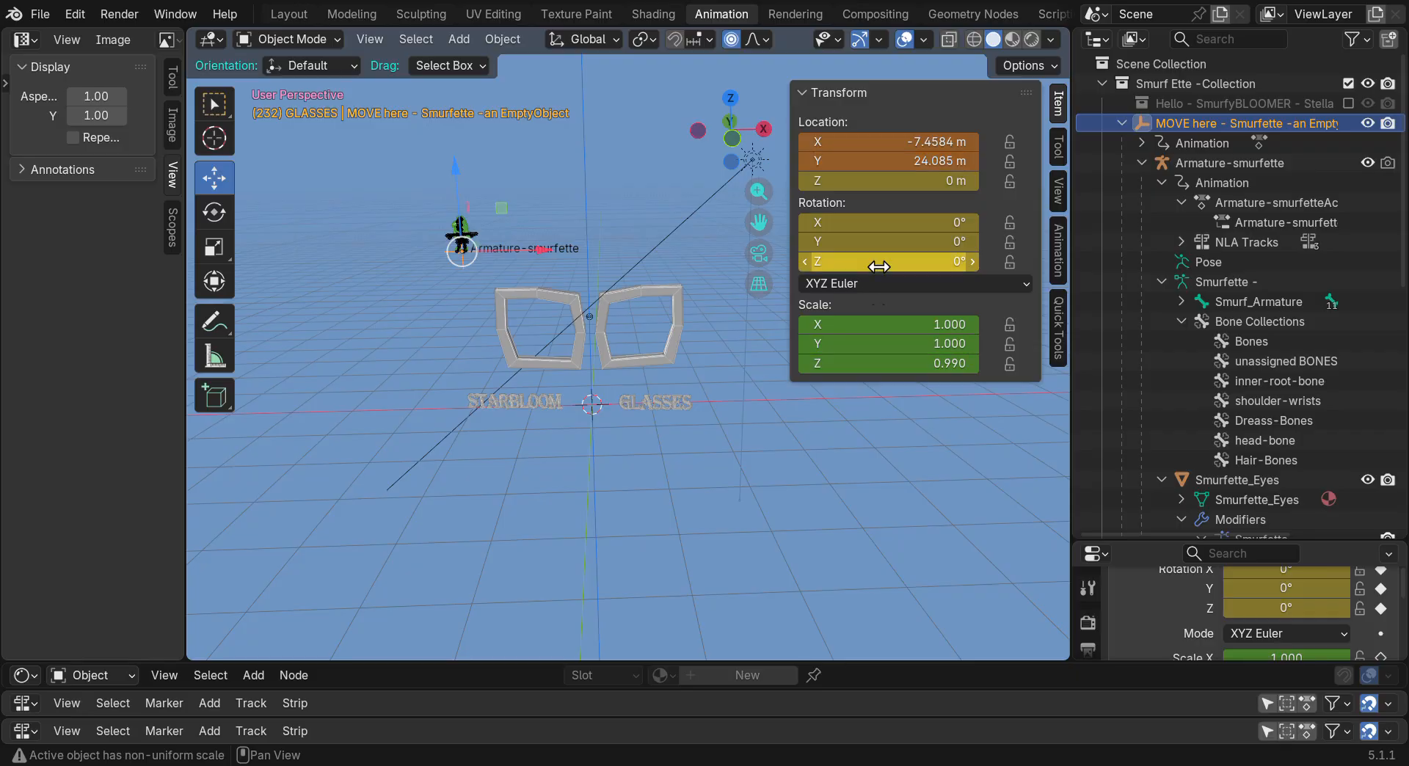
{"action": "left_click", "coordinate": [613, 204]}
{"action": "left_click", "coordinate": [466, 255]}
{"action": "left_click", "coordinate": [462, 253]}
{"action": "mouse_move", "coordinate": [561, 251]}
{"action": "left_mouse_down"}
{"action": "mouse_move", "coordinate": [481, 248]}
{"action": "mouse_move", "coordinate": [575, 242]}
{"action": "mouse_move", "coordinate": [562, 237]}
{"action": "left_mouse_up"}
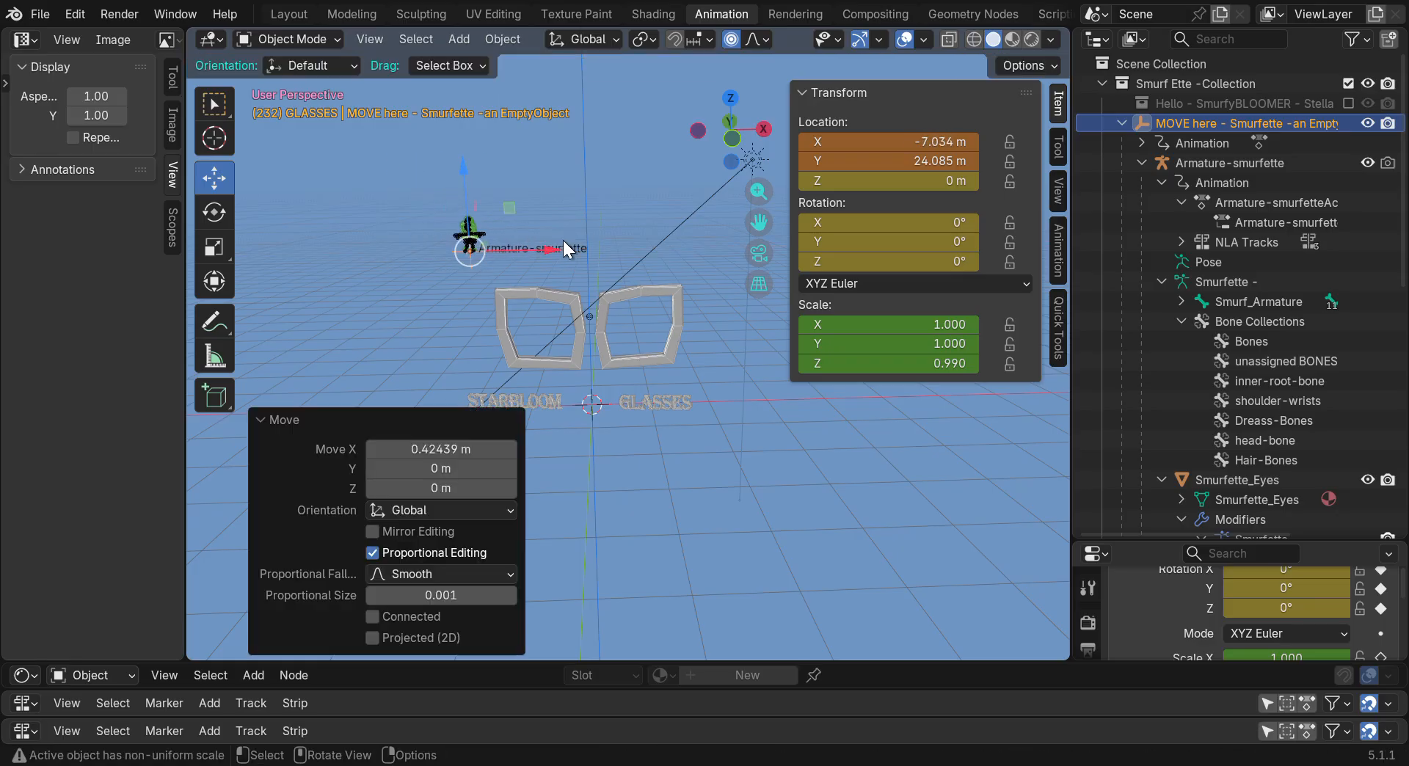
Reset the glasses frame's location to 0 m, examine how its geometry shifts, and undo the reset
{"action": "left_click", "coordinate": [659, 291]}
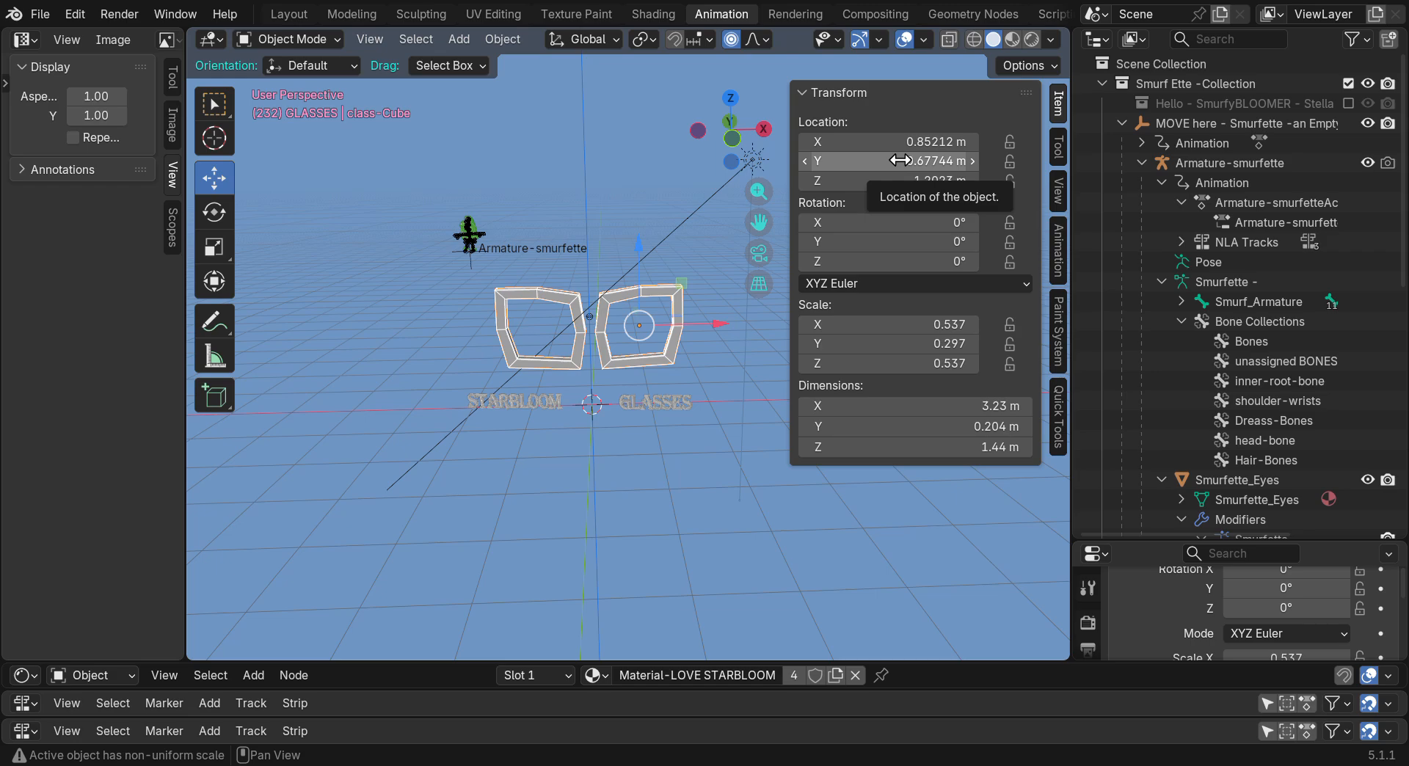
{"action": "key", "text": "alt+g"}
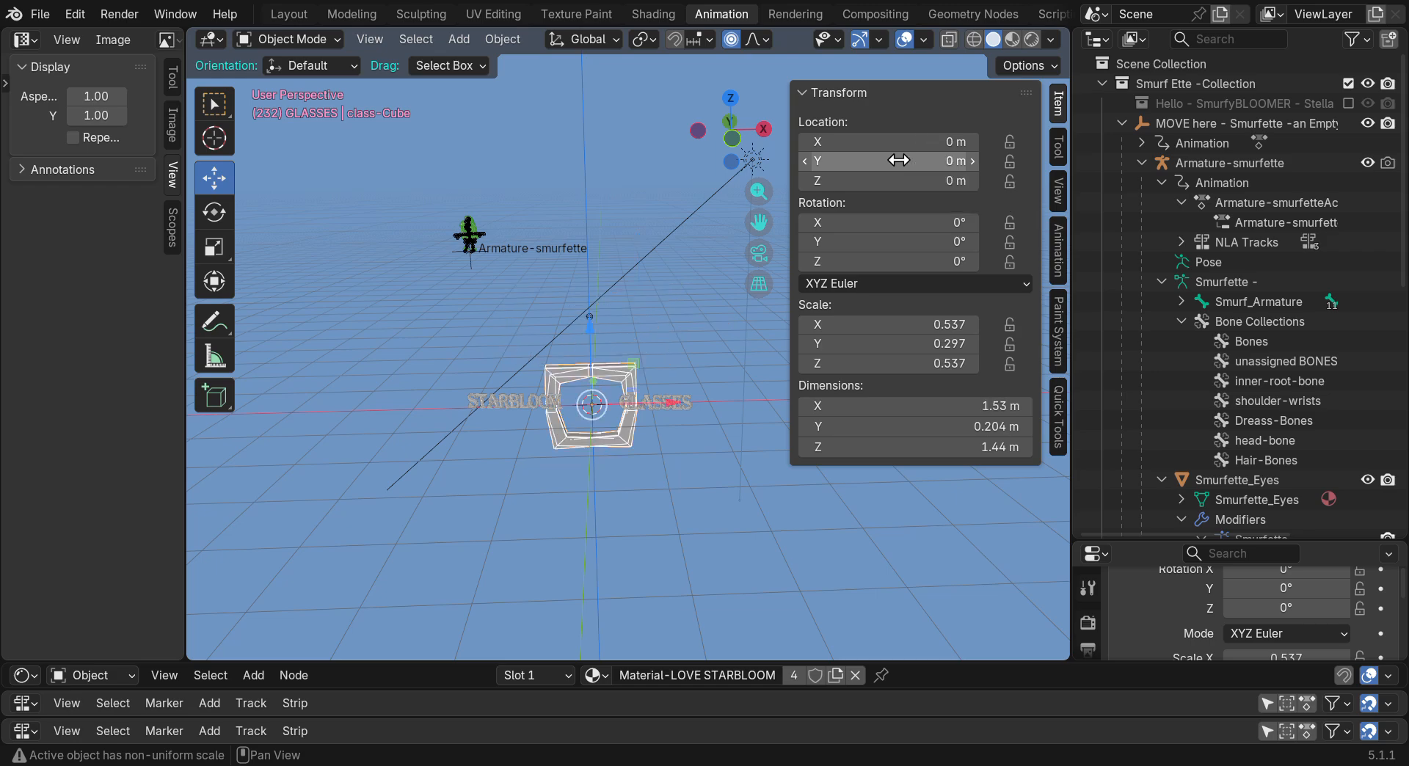
{"action": "mouse_move", "coordinate": [736, 138]}
{"action": "left_mouse_down"}
{"action": "mouse_move", "coordinate": [745, 223]}
{"action": "mouse_move", "coordinate": [757, 172]}
{"action": "mouse_move", "coordinate": [734, 140]}
{"action": "left_mouse_up"}
{"action": "scroll", "coordinate": [559, 443], "scroll_direction": "up", "scroll_amount": 4}
{"action": "scroll", "coordinate": [559, 443], "scroll_direction": "up", "scroll_amount": 1}
{"action": "scroll", "coordinate": [559, 443], "scroll_direction": "down", "scroll_amount": 5}
{"action": "scroll", "coordinate": [587, 530], "scroll_direction": "up", "scroll_amount": 3}
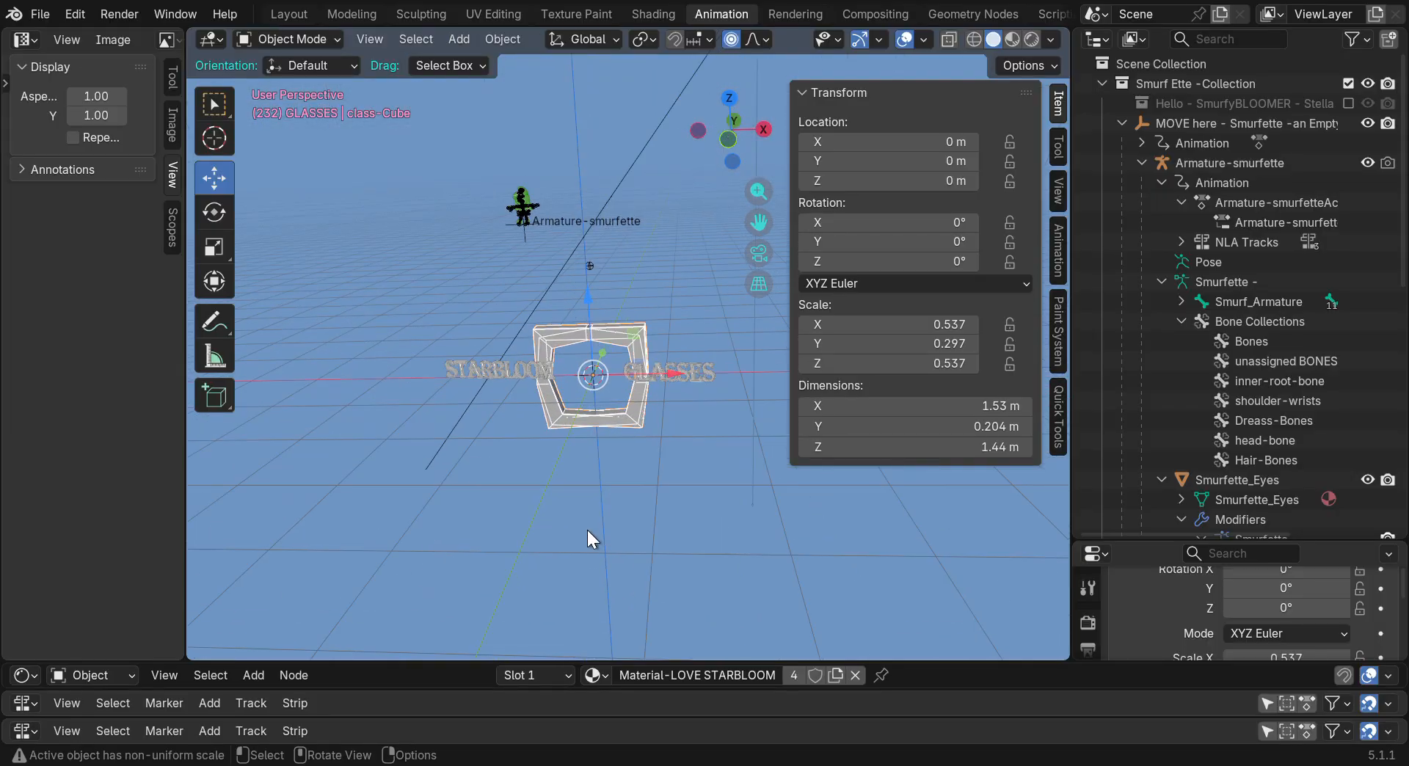
{"action": "scroll", "coordinate": [587, 531], "scroll_direction": "up", "scroll_amount": 1}
{"action": "mouse_move", "coordinate": [734, 139]}
{"action": "left_mouse_down"}
{"action": "mouse_move", "coordinate": [766, 139]}
{"action": "mouse_move", "coordinate": [720, 124]}
{"action": "left_mouse_up"}
{"action": "key", "text": "ctrl+z"}
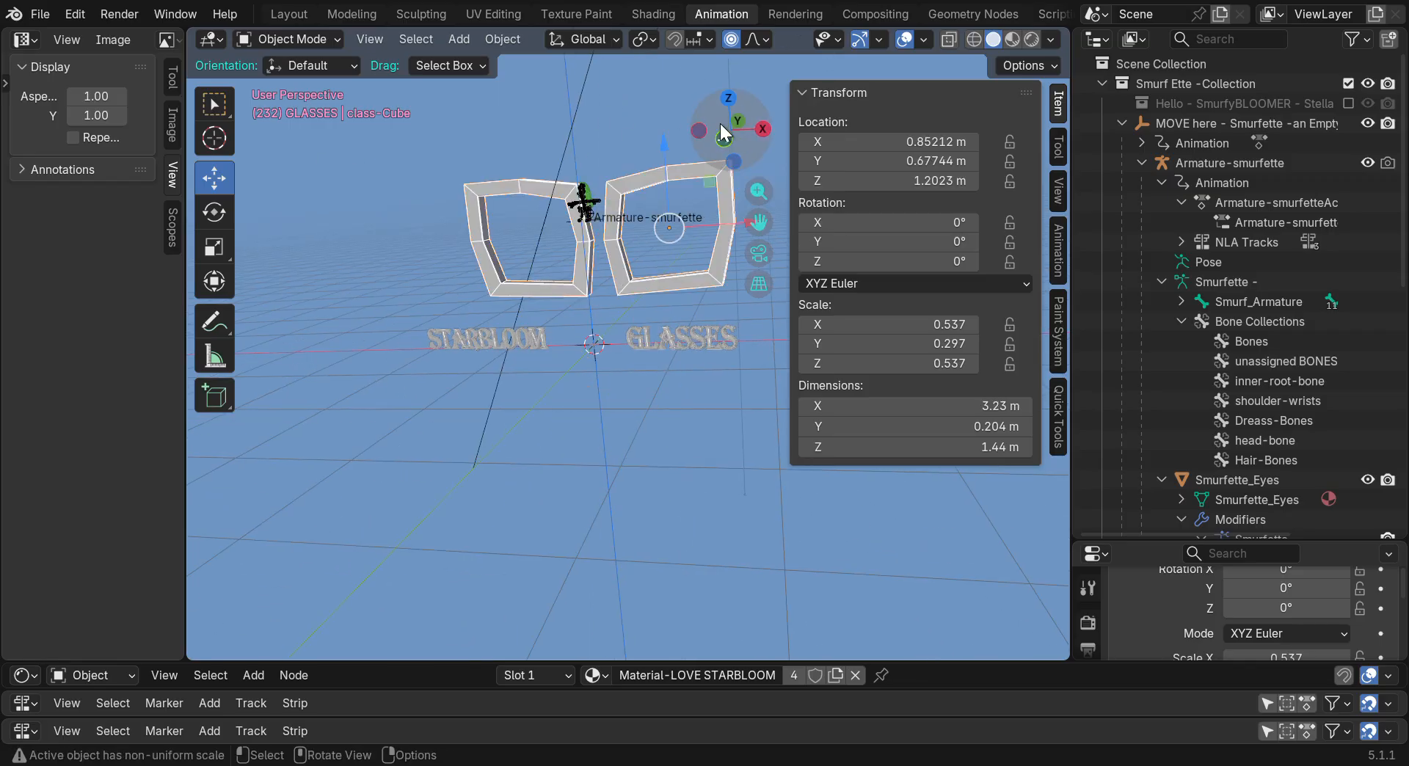
Select the parent empty and snap it to the 3D cursor at the world origin
{"action": "left_click_drag", "start_coordinate": [791, 154], "coordinate": [869, 140]}
{"action": "middle_click_drag", "start_coordinate": [633, 159], "coordinate": [401, 275]}
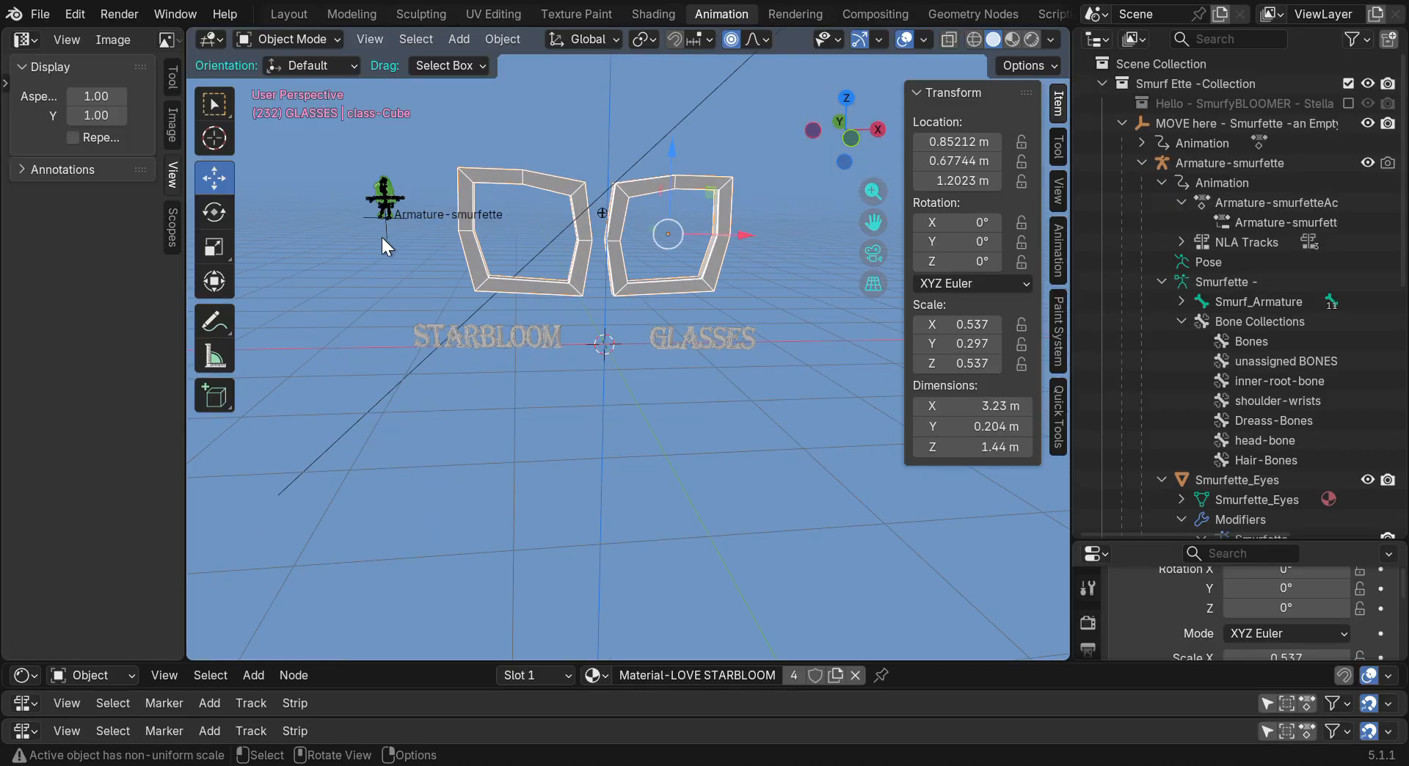
{"action": "left_click", "coordinate": [383, 237]}
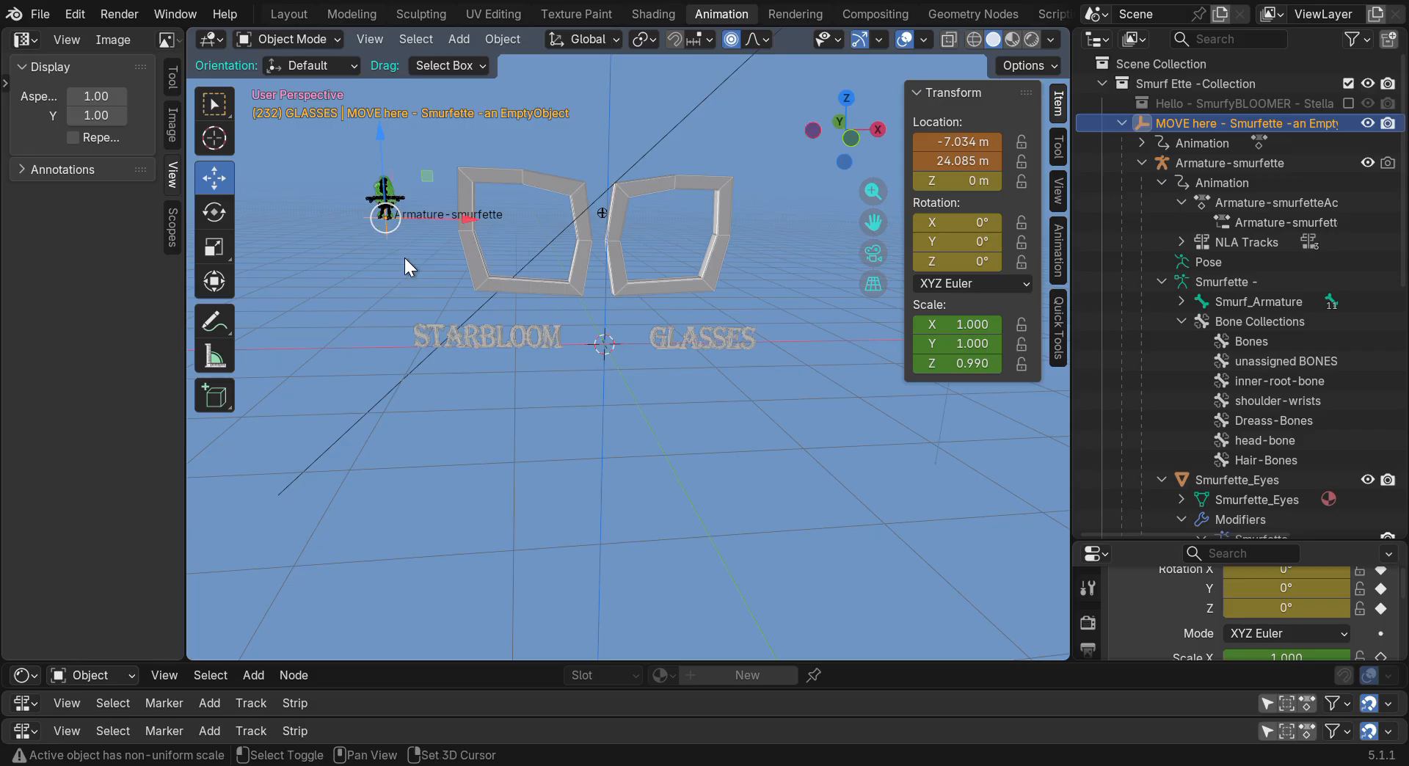
{"action": "key", "text": "shift+s"}
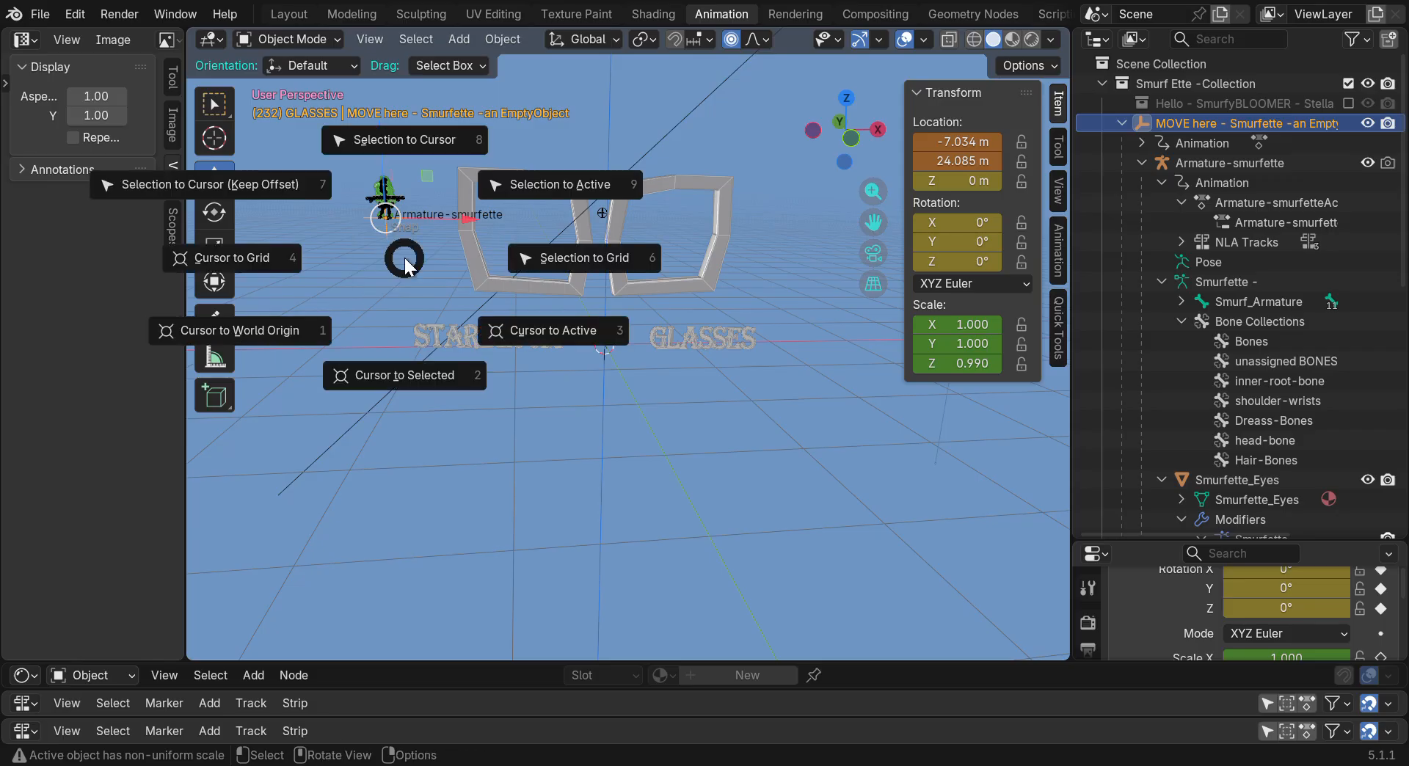
{"action": "left_click", "coordinate": [399, 139]}
{"action": "scroll", "coordinate": [607, 318], "scroll_direction": "up", "scroll_amount": 1}
{"action": "scroll", "coordinate": [693, 285], "scroll_direction": "up", "scroll_amount": 2}
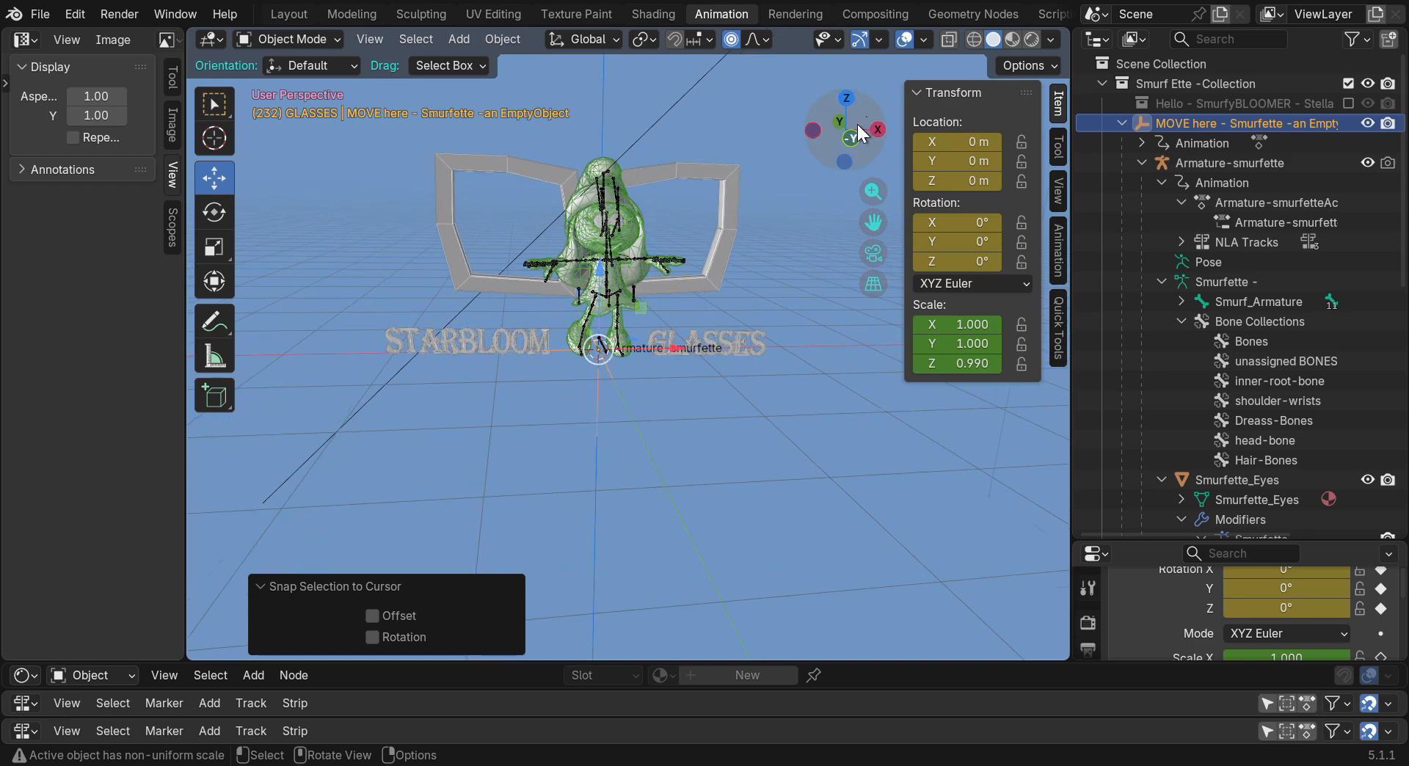
Place the 3D cursor in empty space beside the glasses frame and switch back to the selection tool
{"action": "left_click_drag", "start_coordinate": [844, 126], "coordinate": [859, 129]}
{"action": "left_click", "coordinate": [214, 138]}
{"action": "left_click_drag", "start_coordinate": [683, 432], "coordinate": [367, 189]}
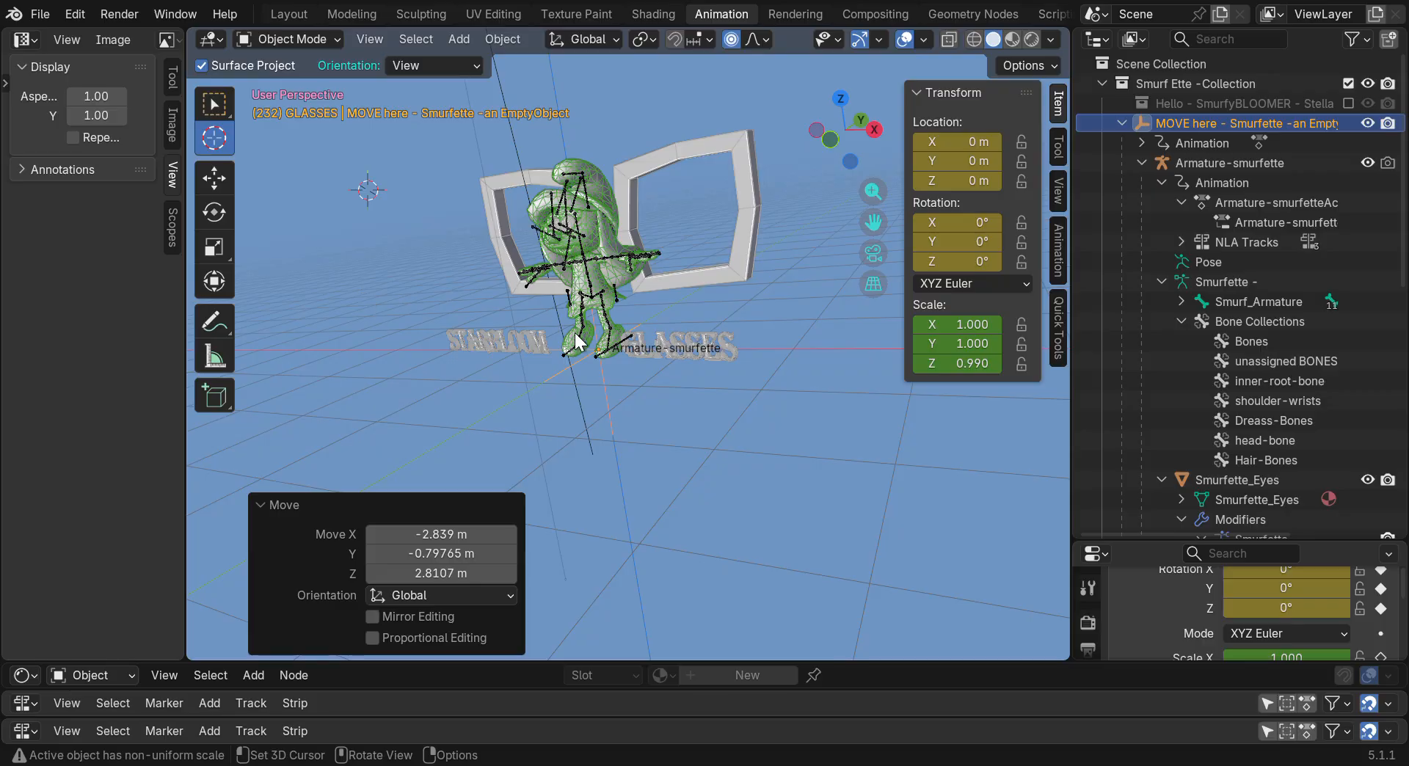
{"action": "left_click_drag", "start_coordinate": [835, 121], "coordinate": [863, 112]}
{"action": "left_click_drag", "start_coordinate": [873, 222], "coordinate": [878, 226]}
{"action": "mouse_move", "coordinate": [851, 132]}
{"action": "left_mouse_down"}
{"action": "mouse_move", "coordinate": [889, 139]}
{"action": "mouse_move", "coordinate": [854, 137]}
{"action": "left_mouse_up"}
{"action": "scroll", "coordinate": [608, 292], "scroll_direction": "up", "scroll_amount": 3}
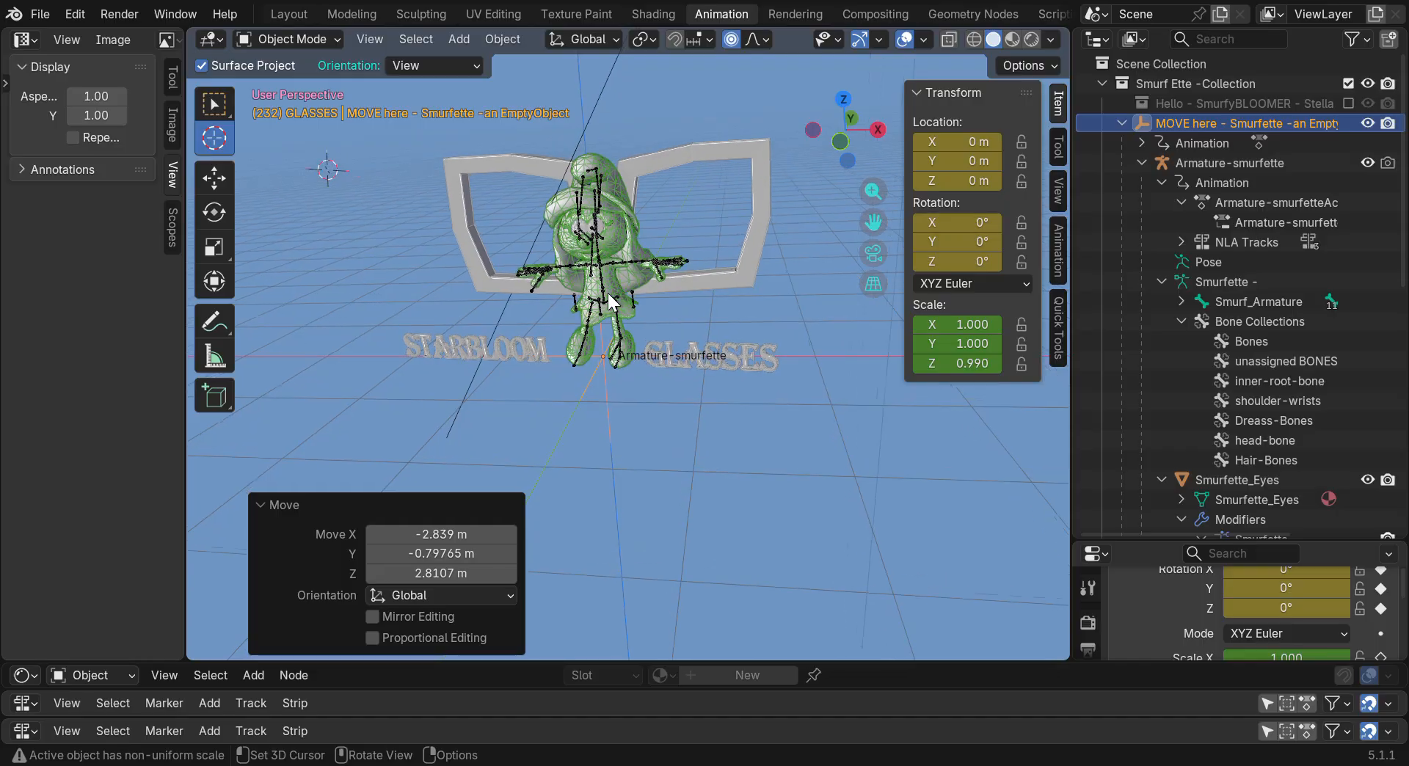
{"action": "left_click", "coordinate": [624, 222]}
{"action": "left_click", "coordinate": [342, 172]}
{"action": "left_click", "coordinate": [214, 102]}
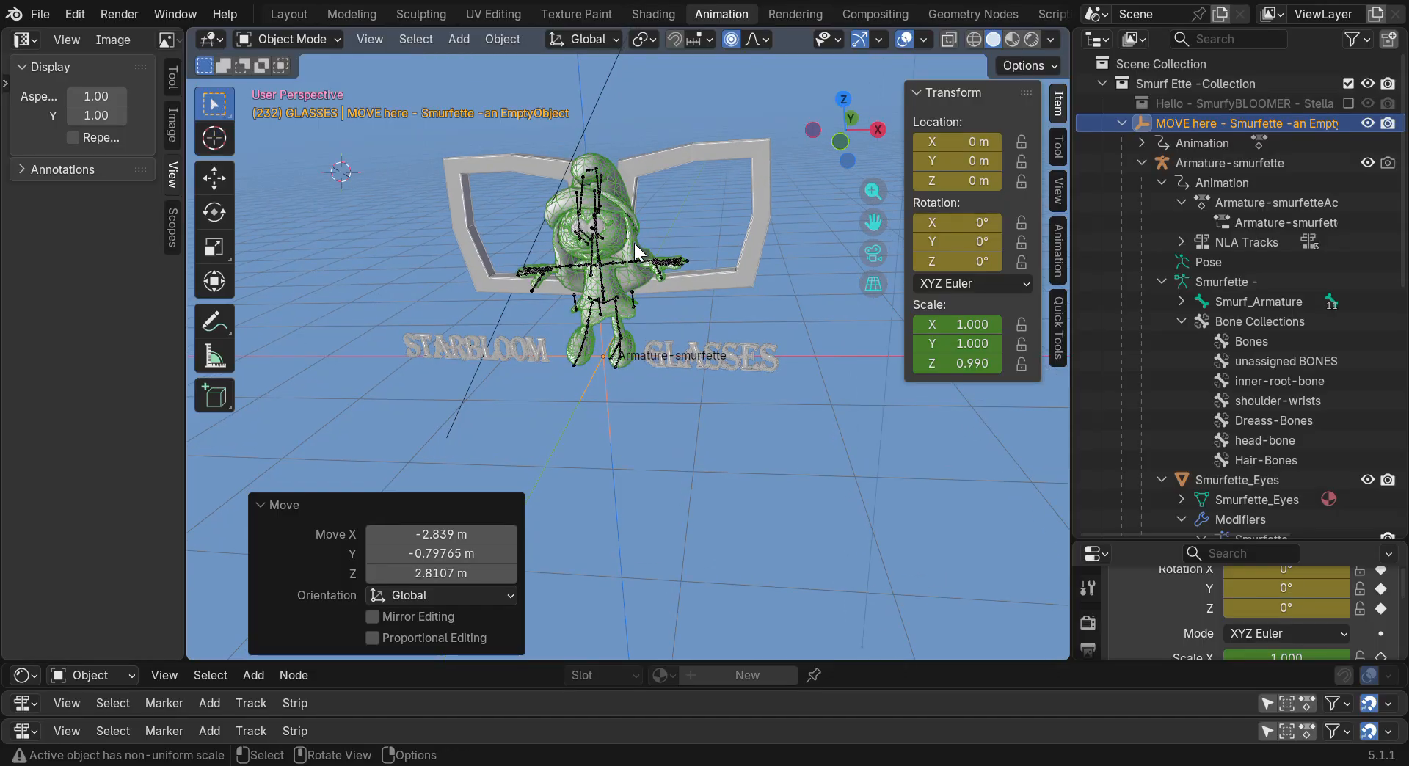
Select the Smurfette mesh and then the glasses frame, compare their transform values and origins, and hide the transform values
{"action": "left_click", "coordinate": [633, 240]}
{"action": "mouse_move", "coordinate": [851, 131]}
{"action": "left_mouse_down"}
{"action": "mouse_move", "coordinate": [815, 137]}
{"action": "mouse_move", "coordinate": [852, 155]}
{"action": "left_mouse_up"}
{"action": "scroll", "coordinate": [530, 241], "scroll_direction": "up", "scroll_amount": 2}
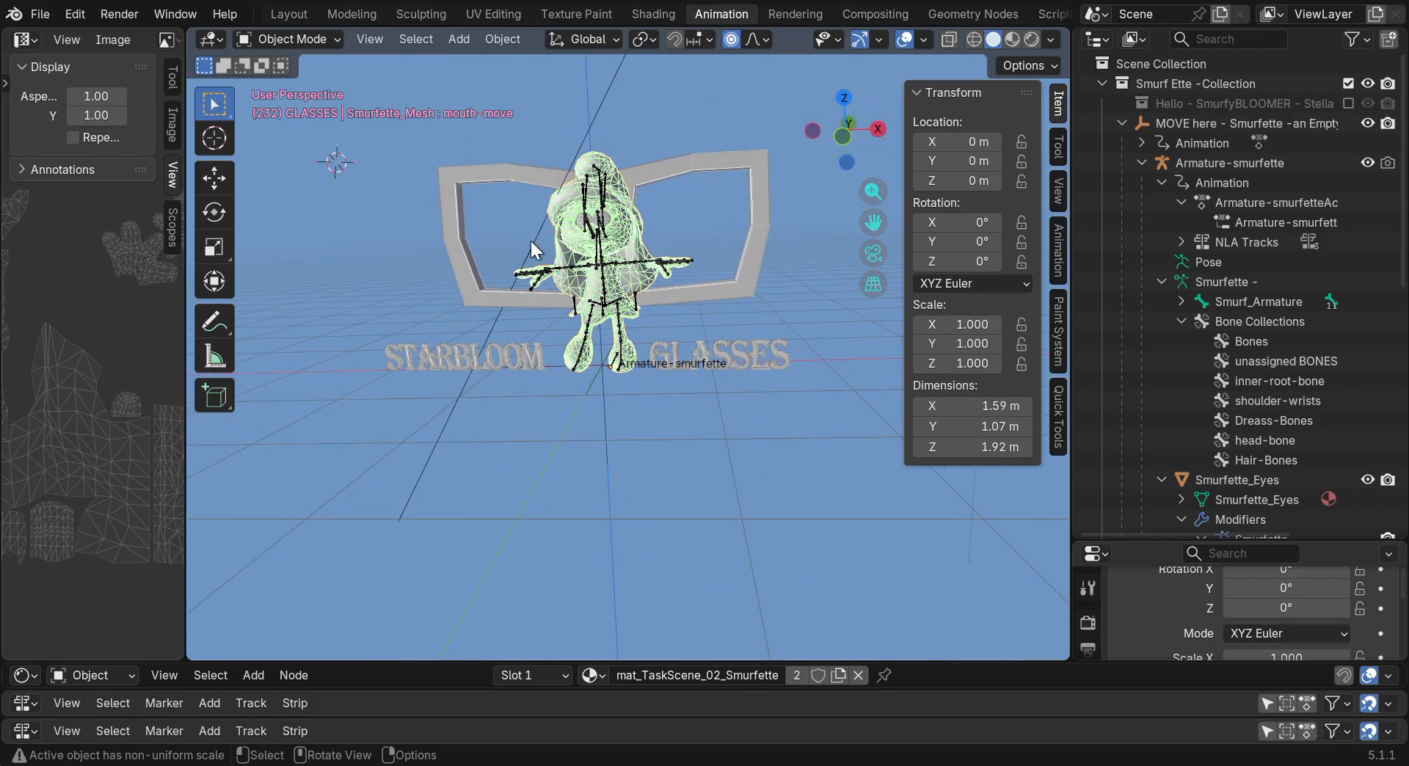
{"action": "left_click", "coordinate": [484, 168]}
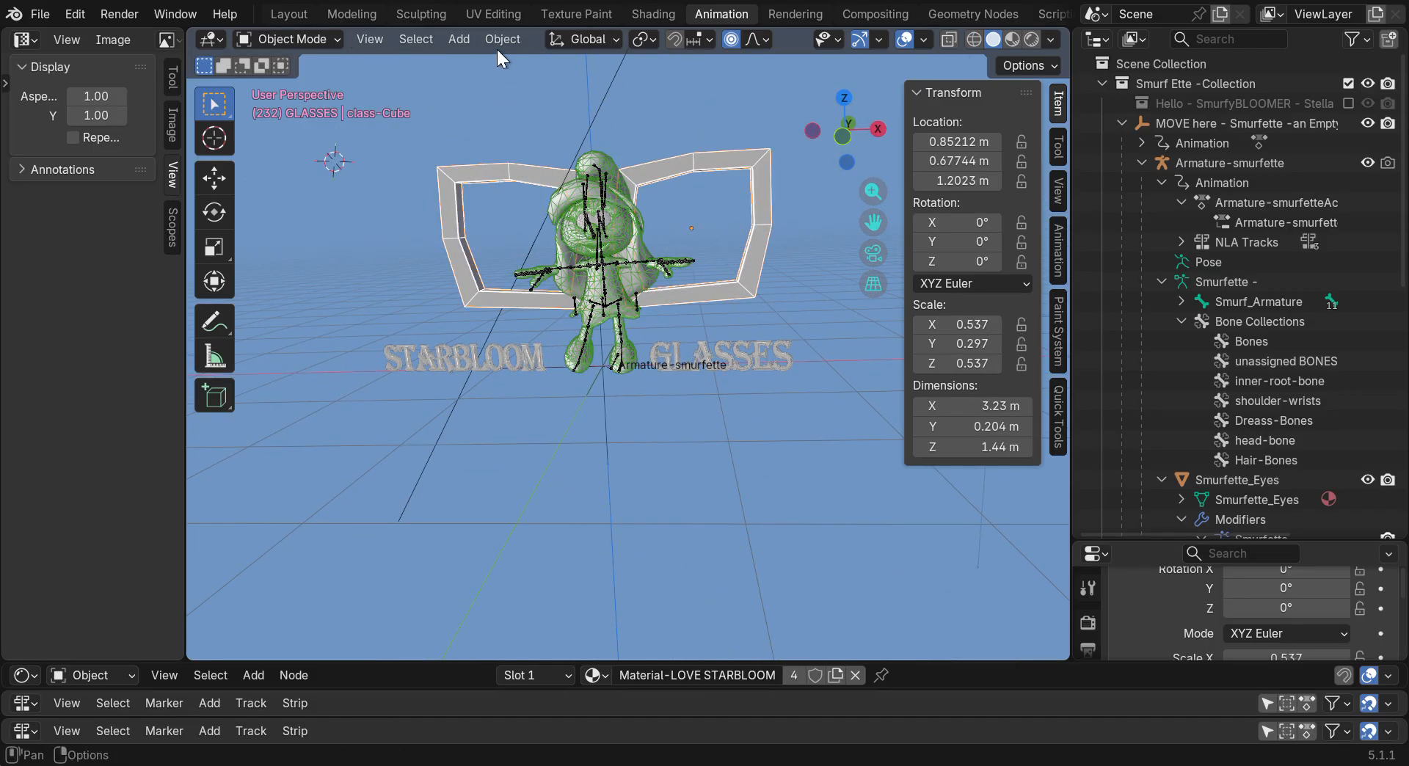
{"action": "left_click_drag", "start_coordinate": [903, 150], "coordinate": [752, 151]}
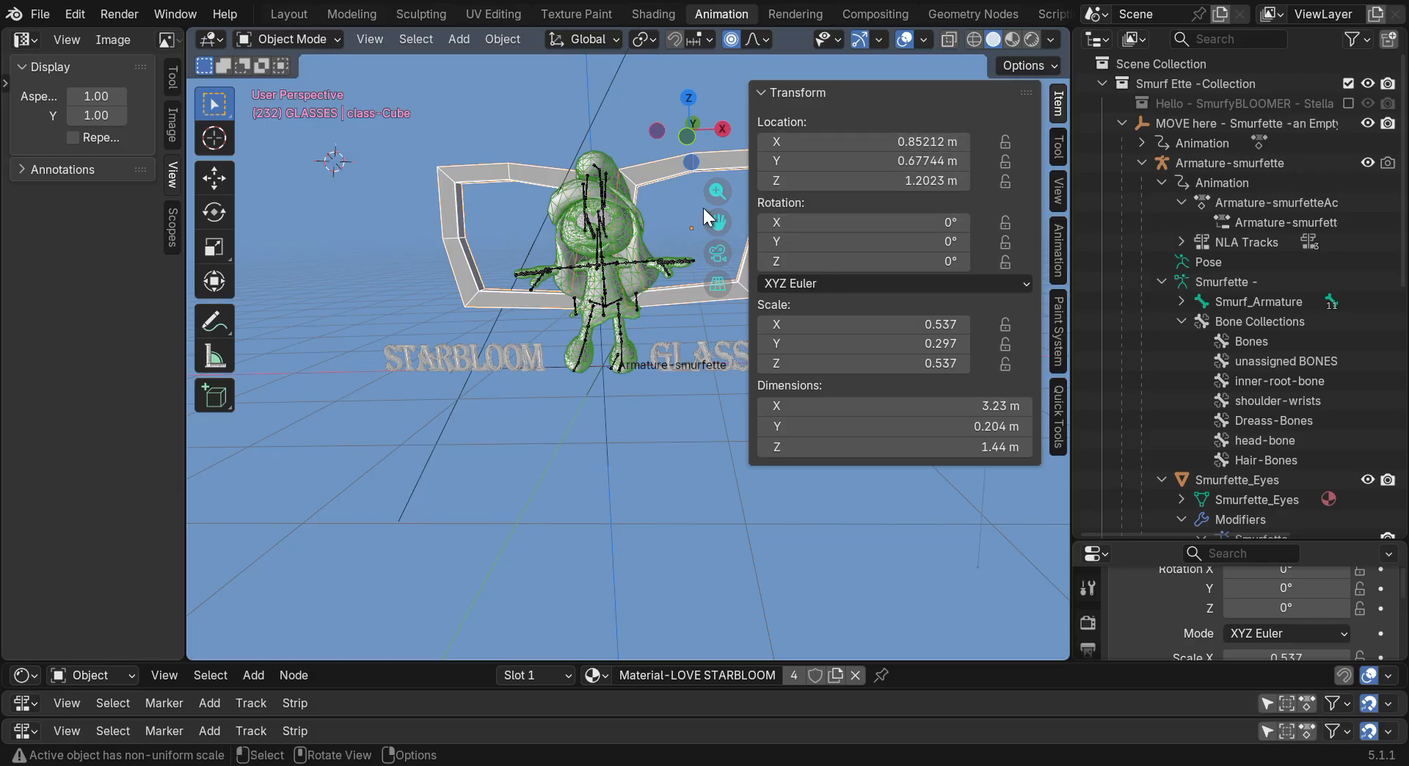
{"action": "left_click_drag", "start_coordinate": [725, 228], "coordinate": [712, 219]}
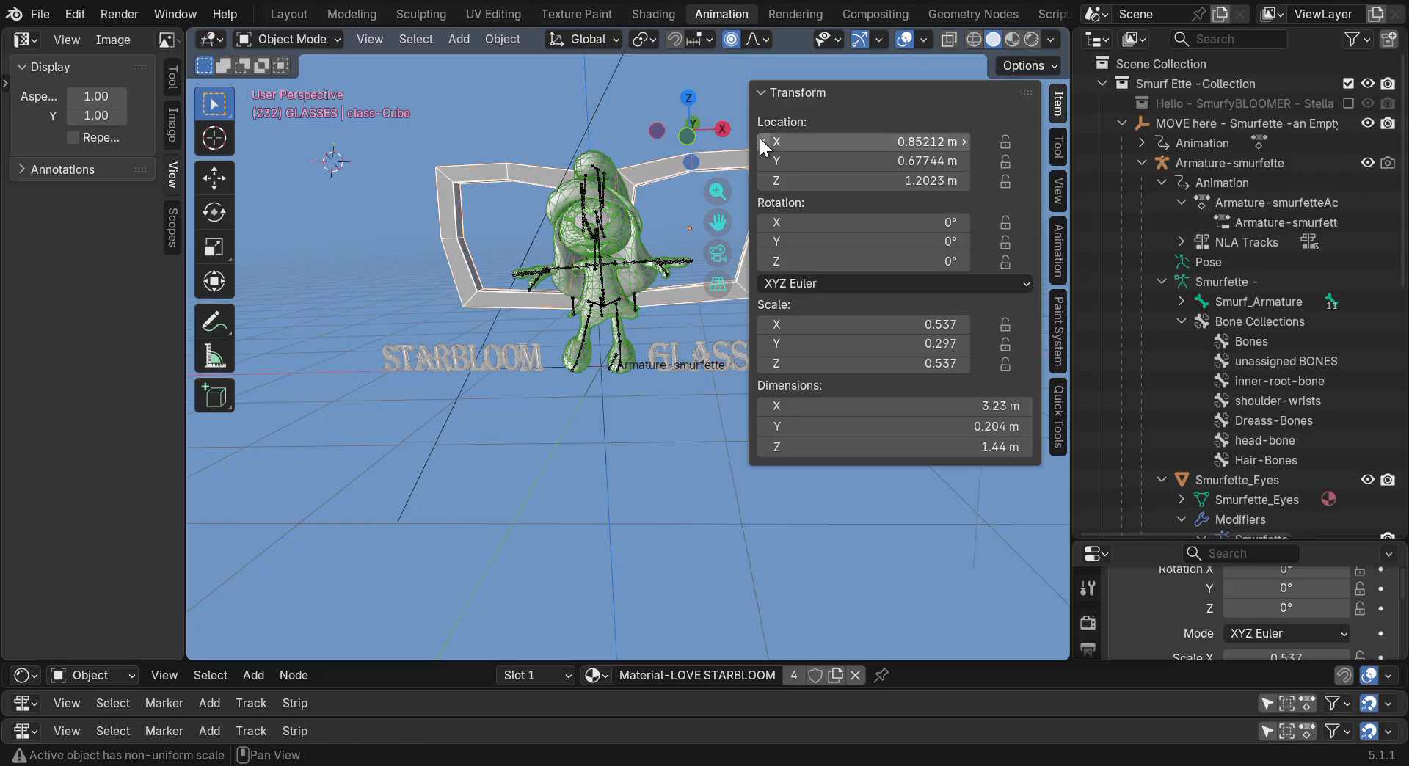
{"action": "key", "text": "n"}
{"action": "middle_click_drag", "start_coordinate": [866, 178], "coordinate": [672, 247]}
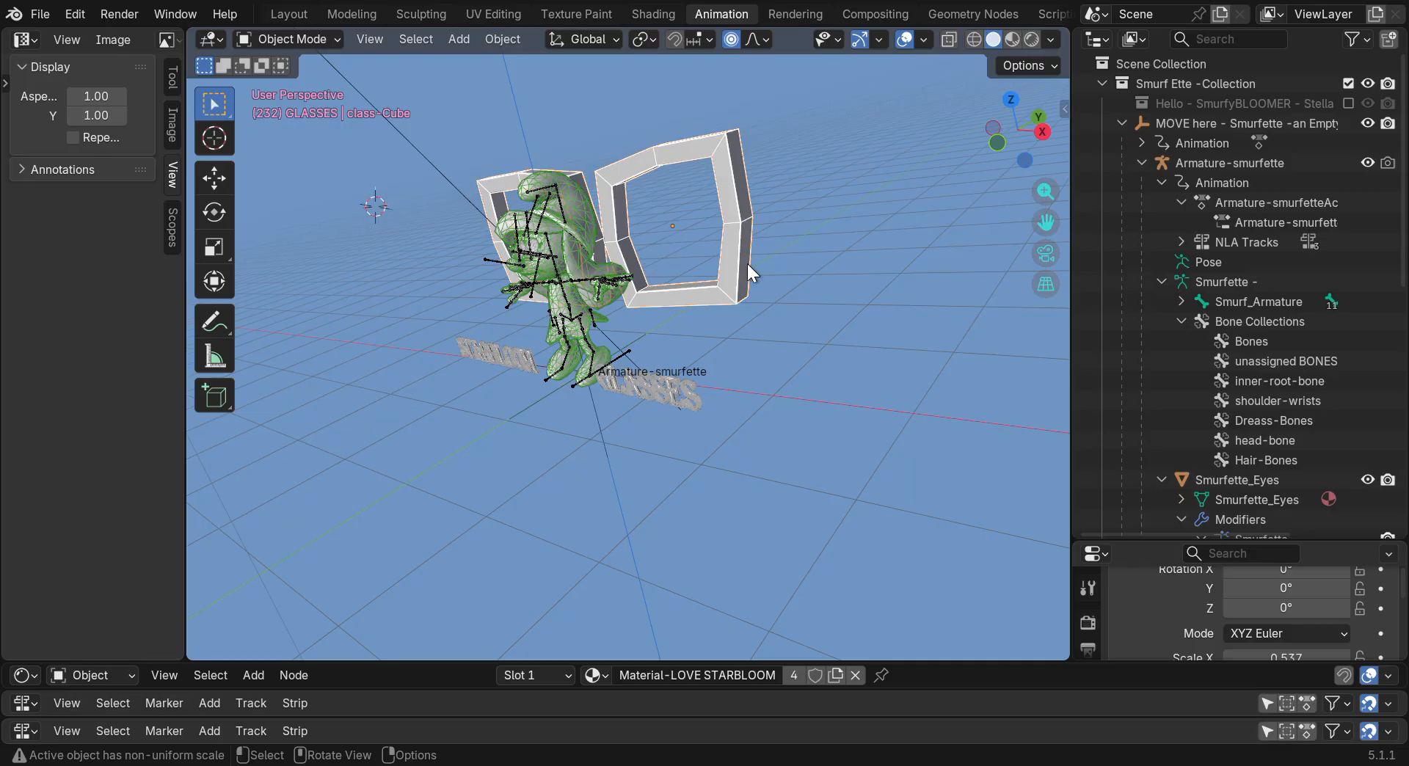
Show the glasses frame's transform values, reset its location to 0 m and undo the reset
{"action": "scroll", "coordinate": [747, 261], "scroll_direction": "up", "scroll_amount": 2}
{"action": "scroll", "coordinate": [785, 408], "scroll_direction": "up", "scroll_amount": 5}
{"action": "scroll", "coordinate": [785, 409], "scroll_direction": "down", "scroll_amount": 3}
{"action": "scroll", "coordinate": [658, 274], "scroll_direction": "down", "scroll_amount": 2}
{"action": "scroll", "coordinate": [658, 267], "scroll_direction": "down", "scroll_amount": 5}
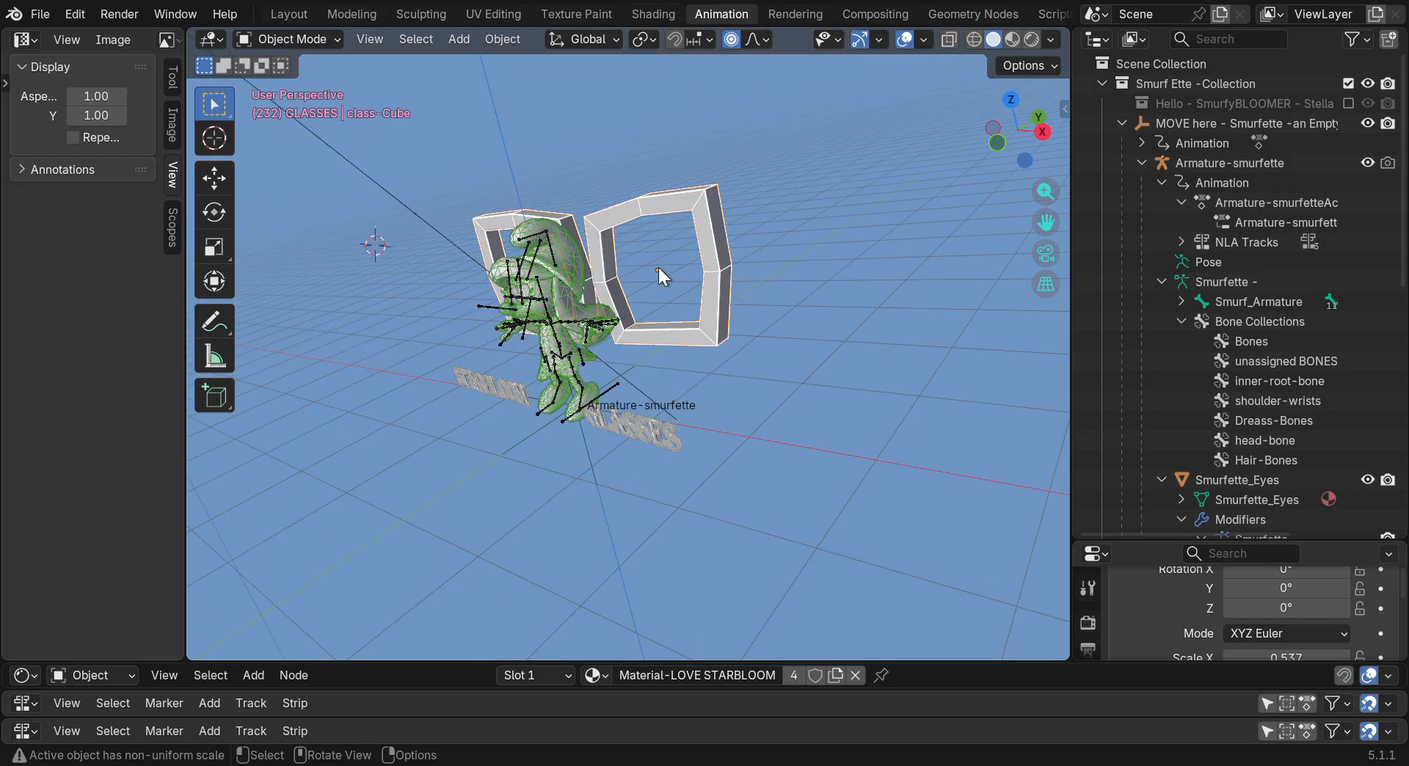
{"action": "middle_click_drag", "start_coordinate": [658, 267], "coordinate": [664, 269]}
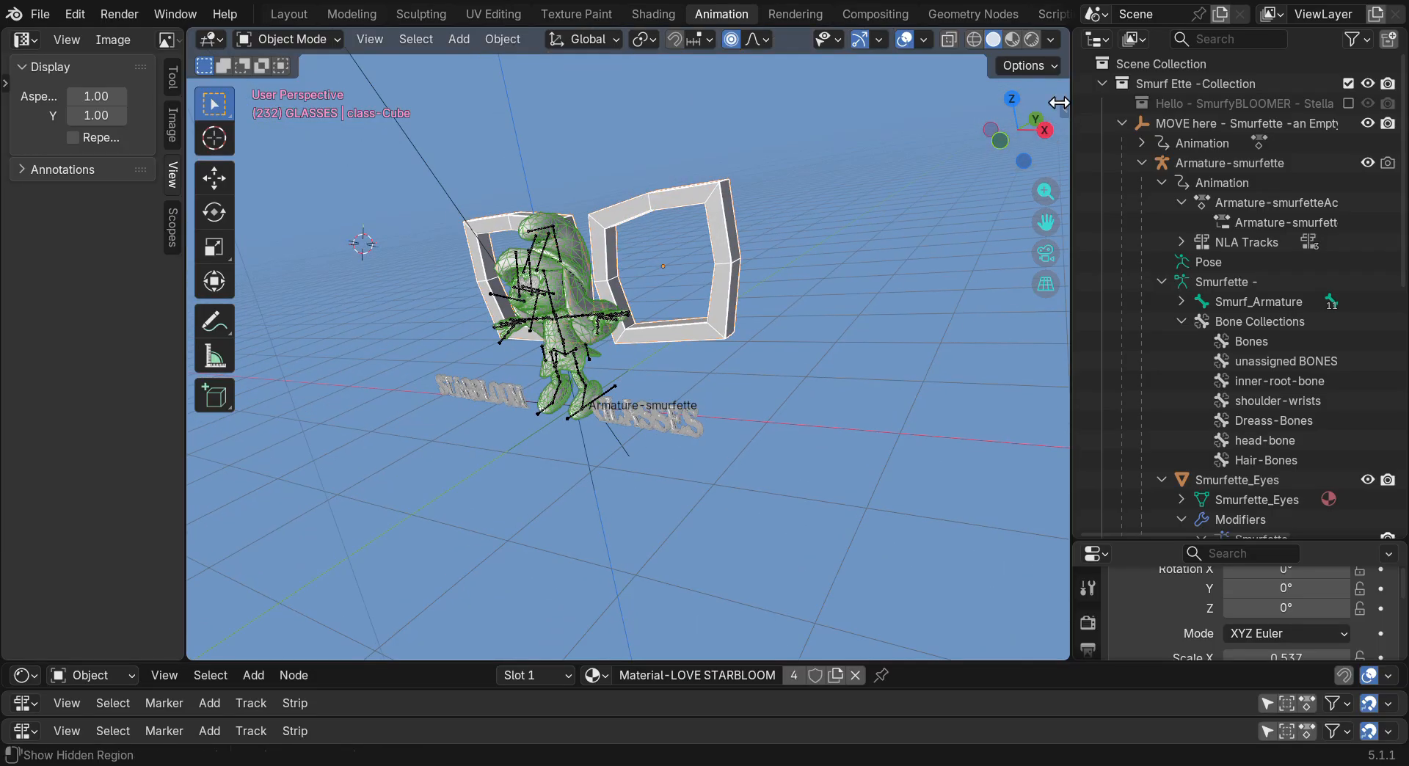
{"action": "left_click", "coordinate": [1065, 107]}
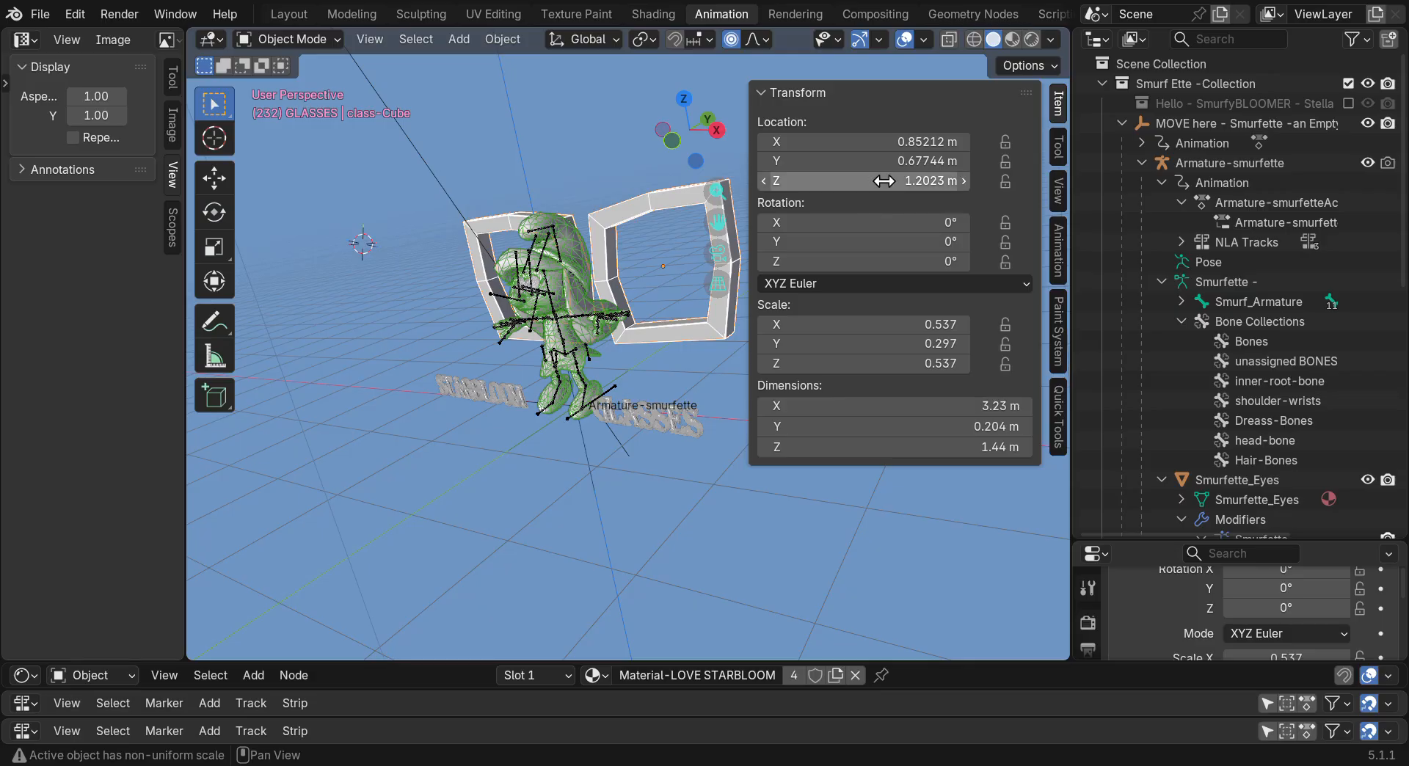
{"action": "key", "text": "BackSpace"}
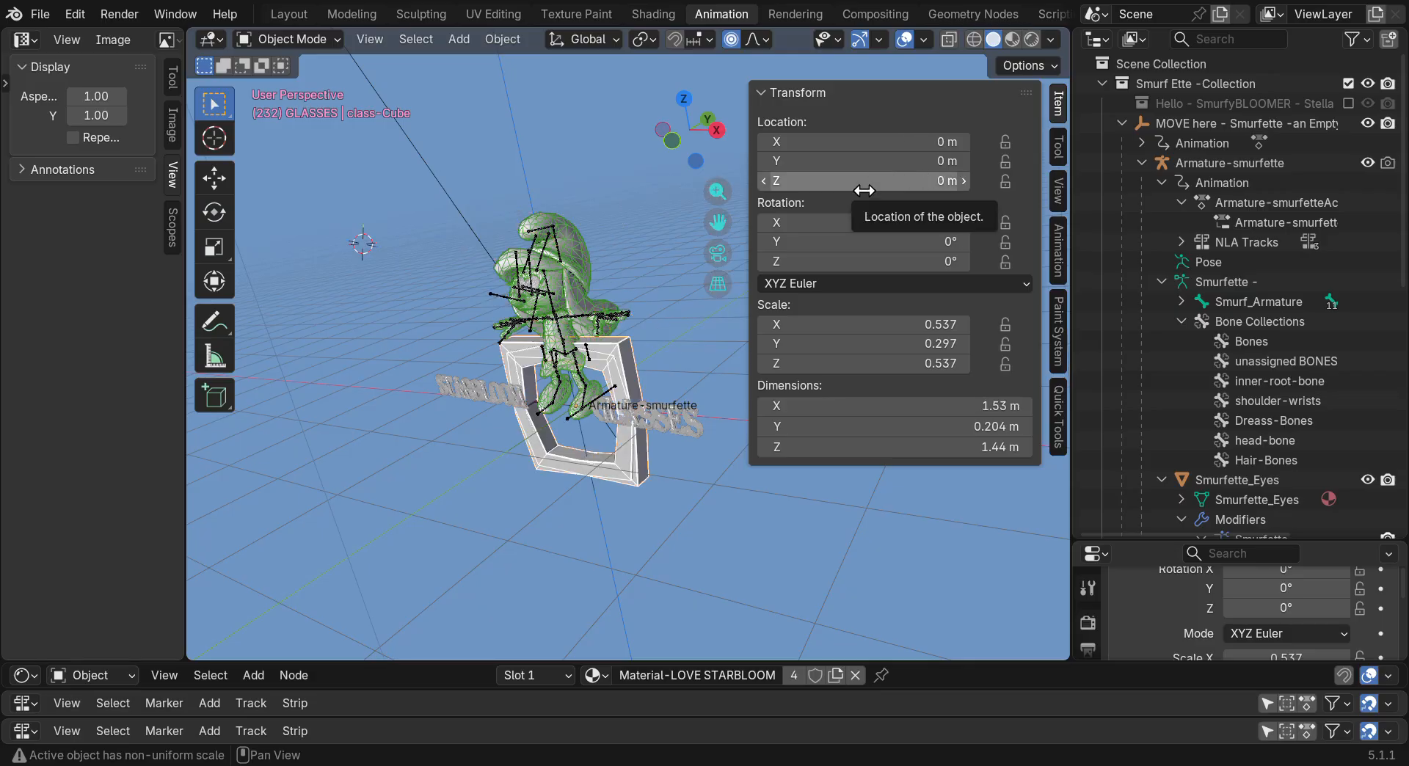
{"action": "key", "text": "ctrl+z"}
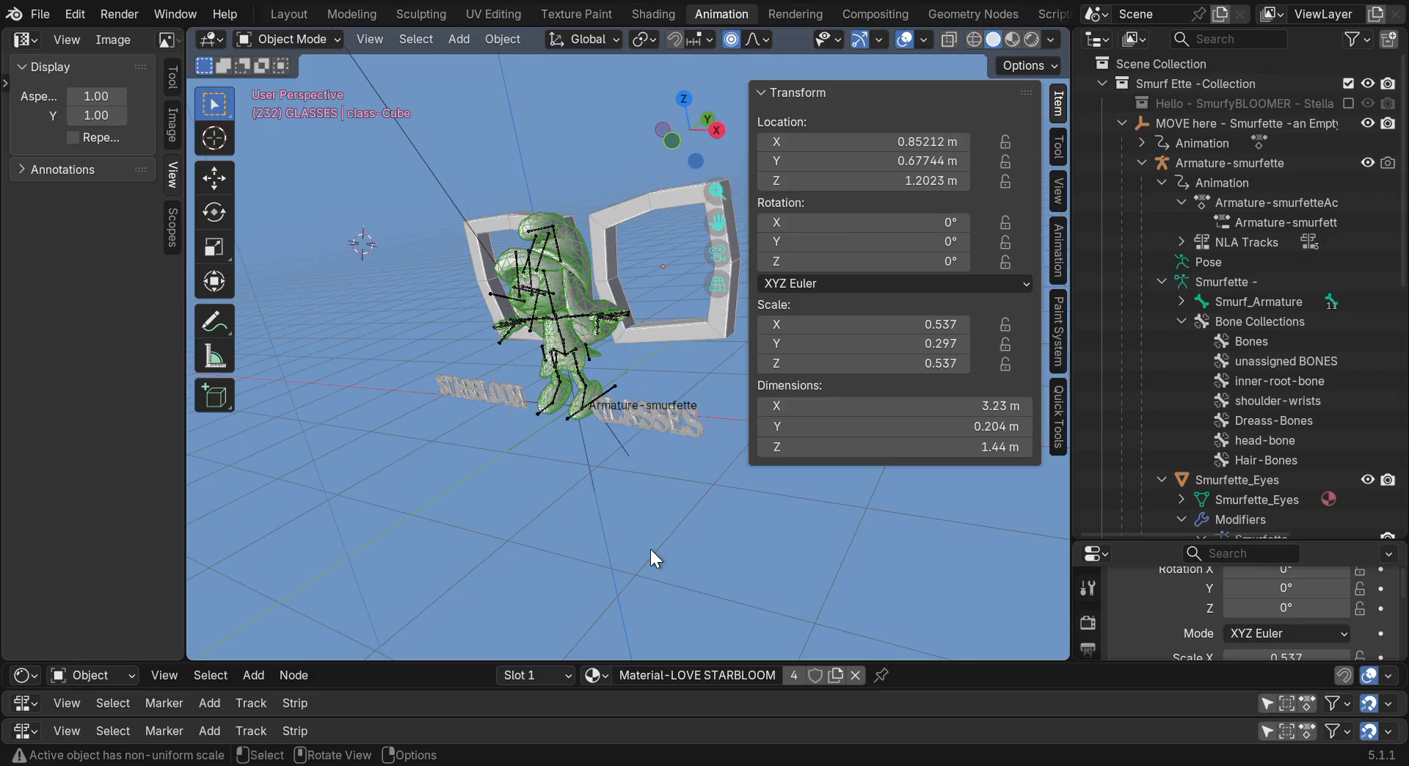
Narrow the transform sidebar, deselect the glasses frame and hide the sidebar again
{"action": "left_click_drag", "start_coordinate": [750, 170], "coordinate": [857, 220]}
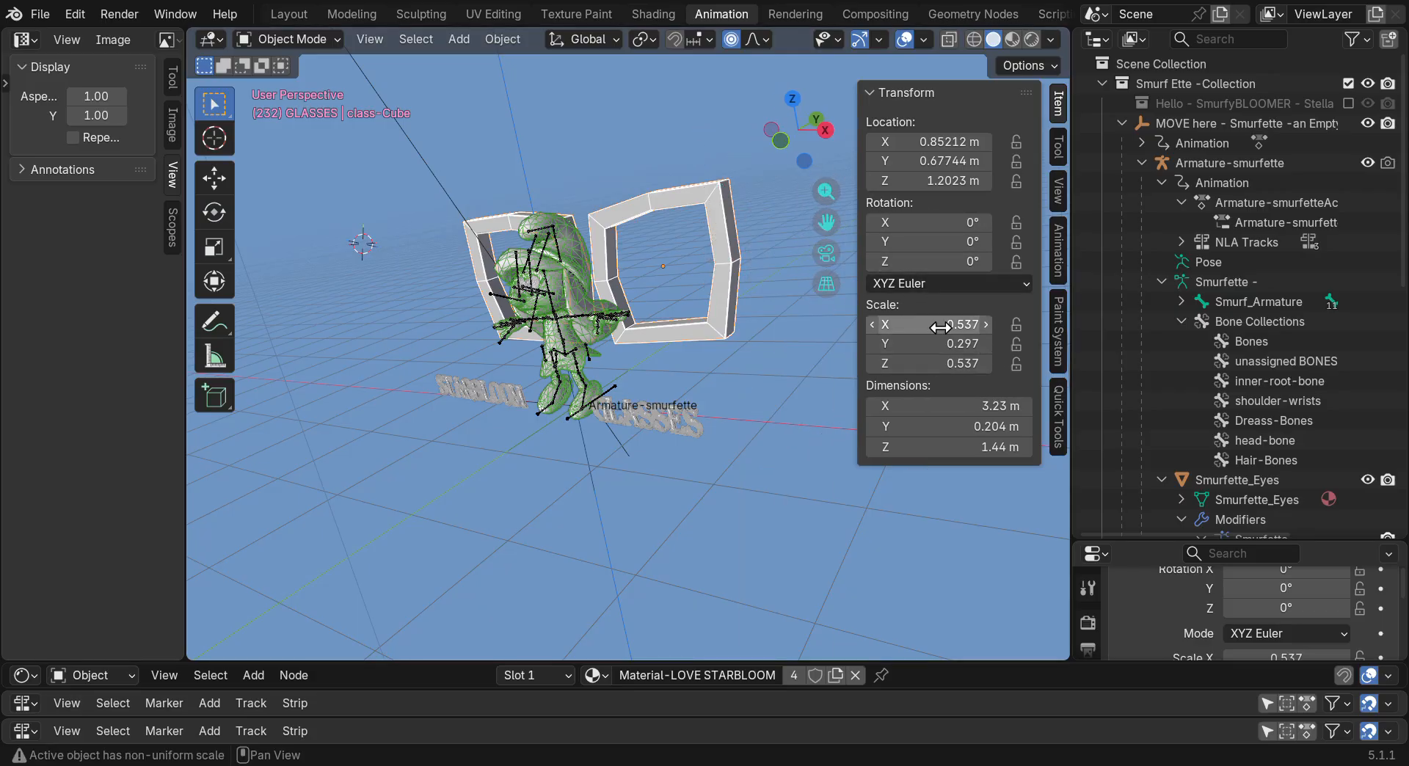
{"action": "left_click", "coordinate": [709, 138]}
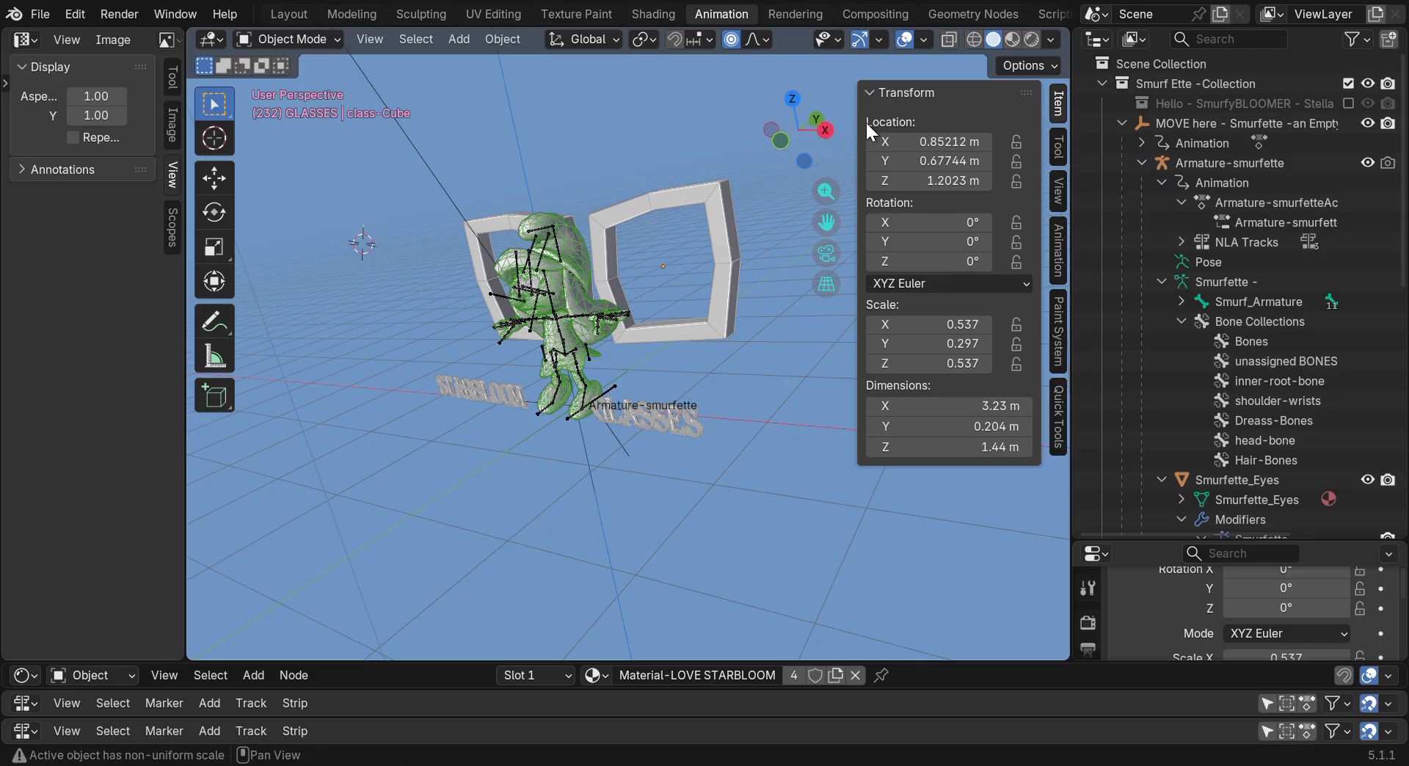
{"action": "key", "text": "n"}
Widen the 3D viewport over the outliner and examine the character and glasses frame from the front
{"action": "scroll", "coordinate": [631, 252], "scroll_direction": "up", "scroll_amount": 1}
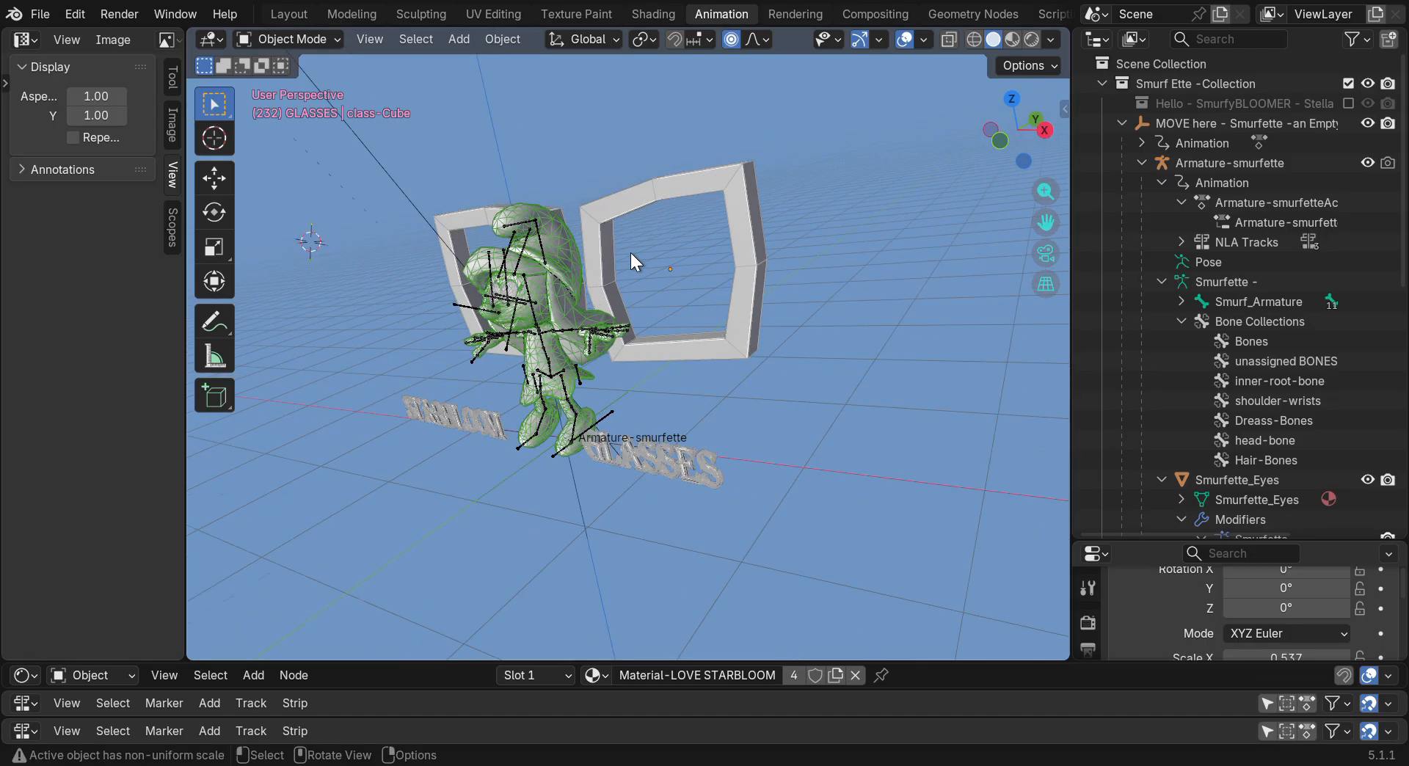
{"action": "scroll", "coordinate": [631, 252], "scroll_direction": "up", "scroll_amount": 3}
{"action": "scroll", "coordinate": [631, 252], "scroll_direction": "down", "scroll_amount": 1}
{"action": "mouse_move", "coordinate": [1020, 139]}
{"action": "left_mouse_down"}
{"action": "mouse_move", "coordinate": [1100, 110]}
{"action": "mouse_move", "coordinate": [1042, 139]}
{"action": "left_mouse_up"}
{"action": "left_click_drag", "start_coordinate": [1072, 220], "coordinate": [1333, 224]}
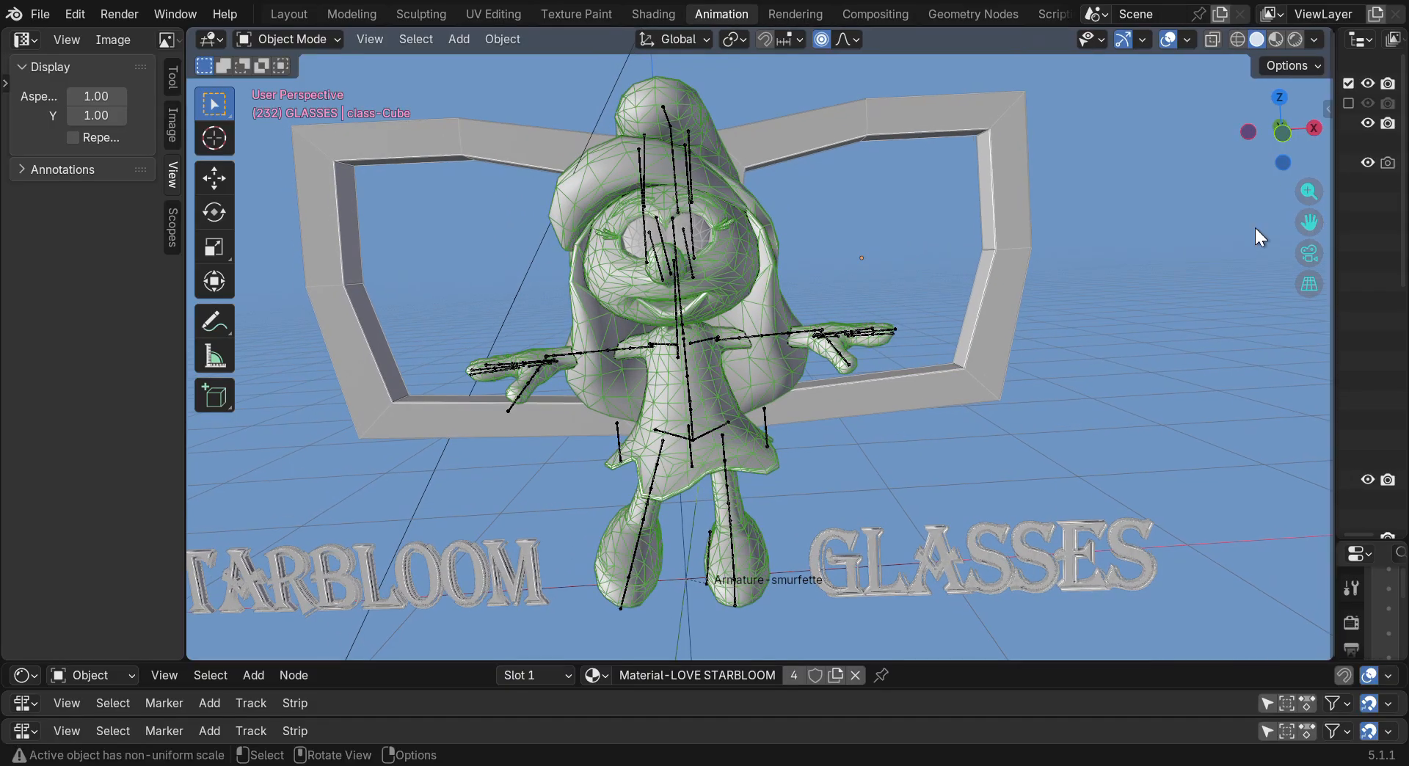
{"action": "scroll", "coordinate": [840, 324], "scroll_direction": "down", "scroll_amount": 3}
{"action": "scroll", "coordinate": [569, 371], "scroll_direction": "up", "scroll_amount": 3}
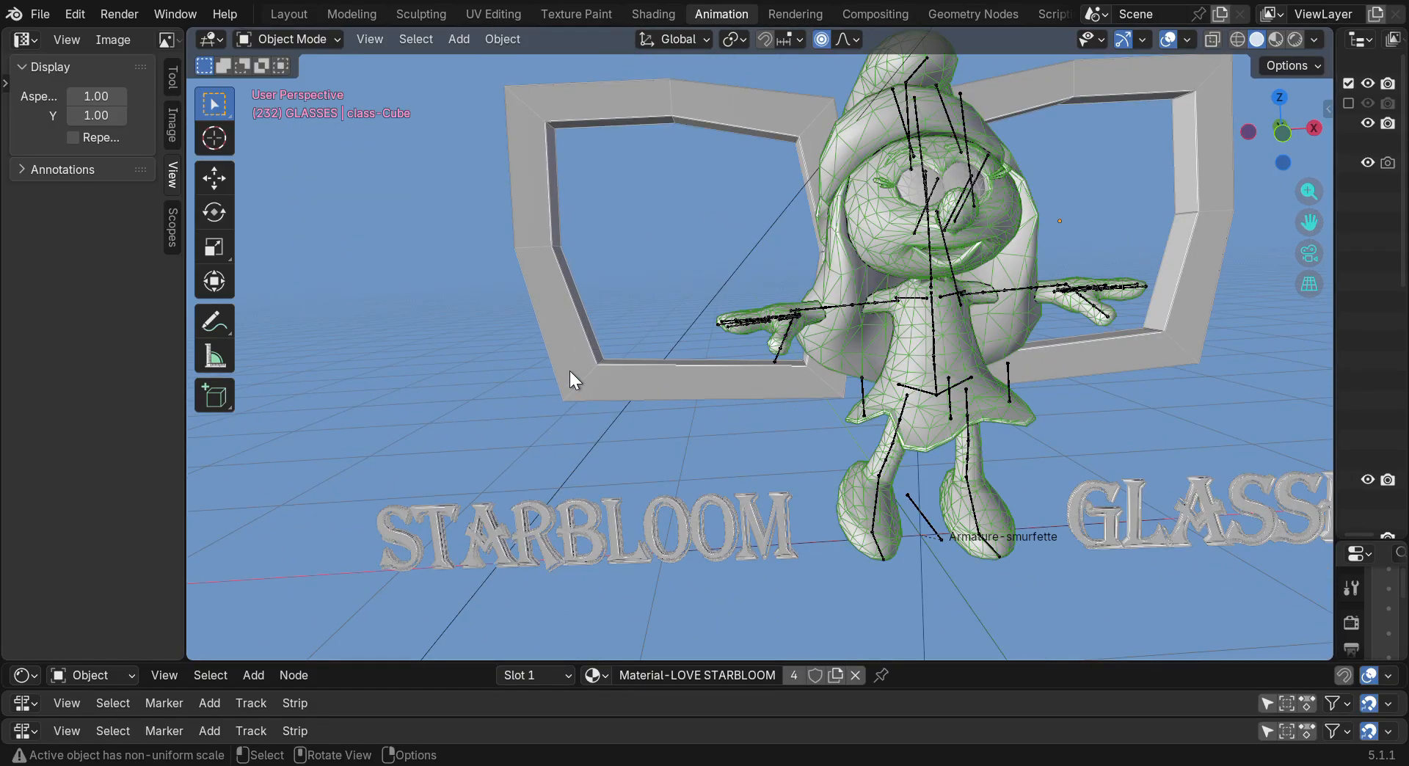
{"action": "scroll", "coordinate": [570, 371], "scroll_direction": "down", "scroll_amount": 1}
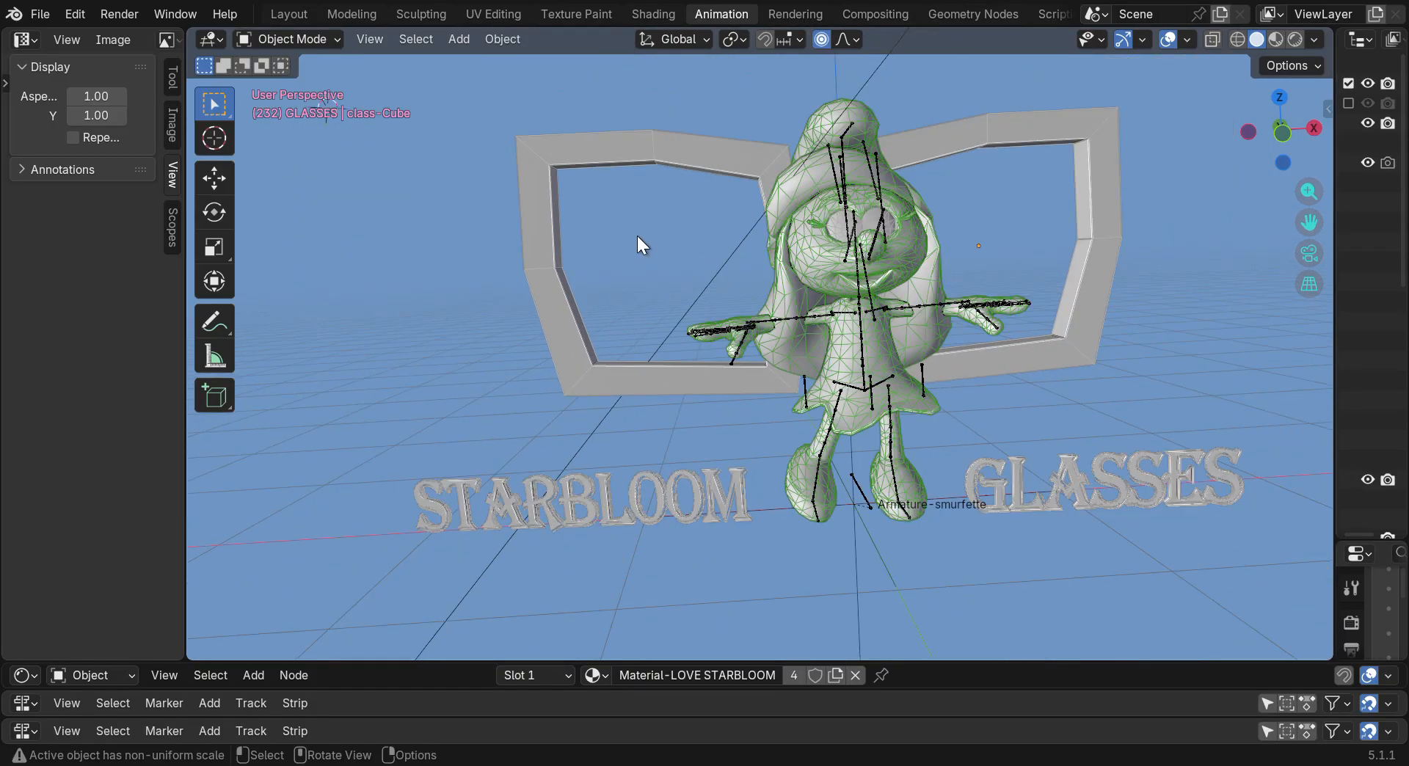
{"action": "mouse_move", "coordinate": [1284, 145]}
{"action": "left_mouse_down"}
{"action": "mouse_move", "coordinate": [1358, 150]}
{"action": "mouse_move", "coordinate": [1287, 146]}
{"action": "mouse_move", "coordinate": [1309, 235]}
{"action": "mouse_move", "coordinate": [1188, 302]}
{"action": "mouse_move", "coordinate": [1282, 143]}
{"action": "mouse_move", "coordinate": [1281, 253]}
{"action": "mouse_move", "coordinate": [1282, 176]}
{"action": "mouse_move", "coordinate": [1405, 158]}
{"action": "mouse_move", "coordinate": [1299, 156]}
{"action": "mouse_move", "coordinate": [1284, 132]}
{"action": "left_mouse_up"}
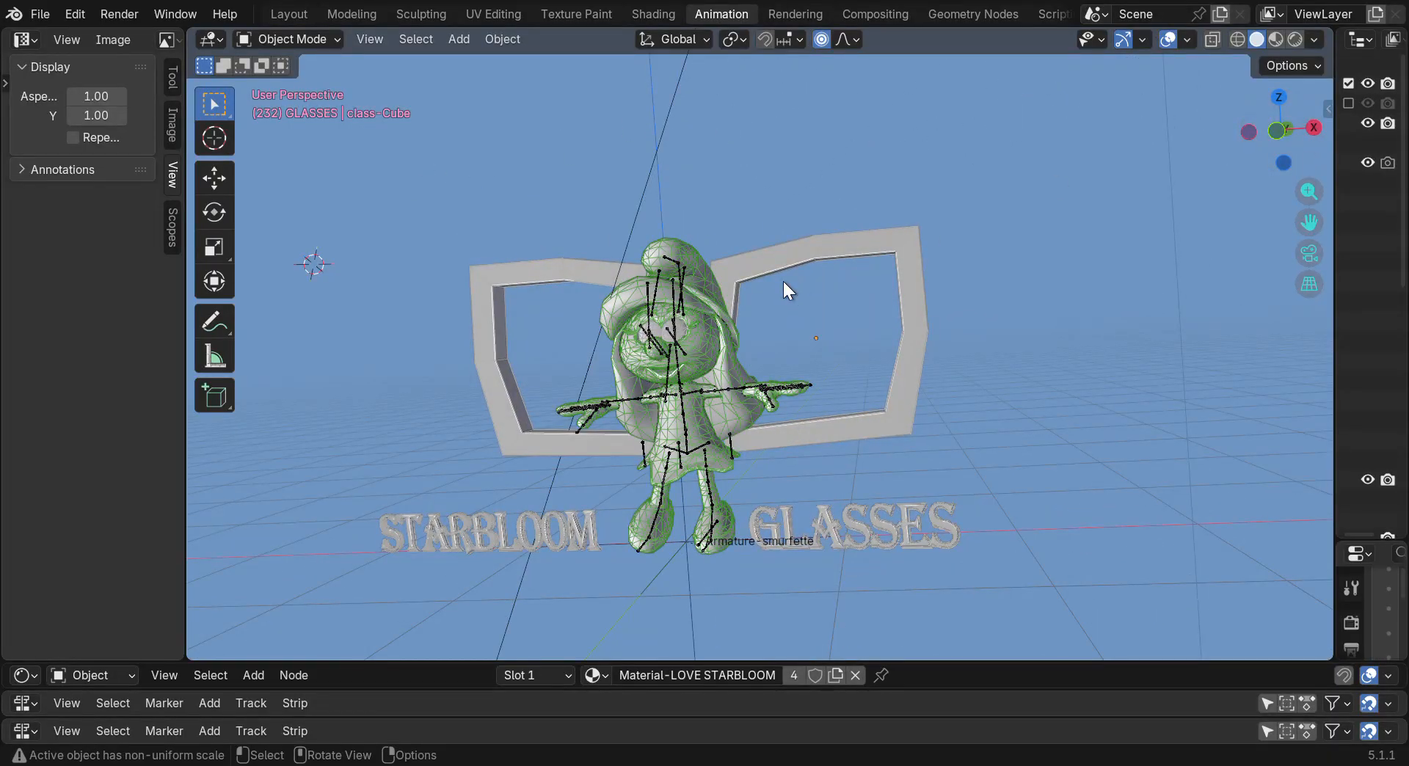
{"action": "scroll", "coordinate": [552, 442], "scroll_direction": "up", "scroll_amount": 1}
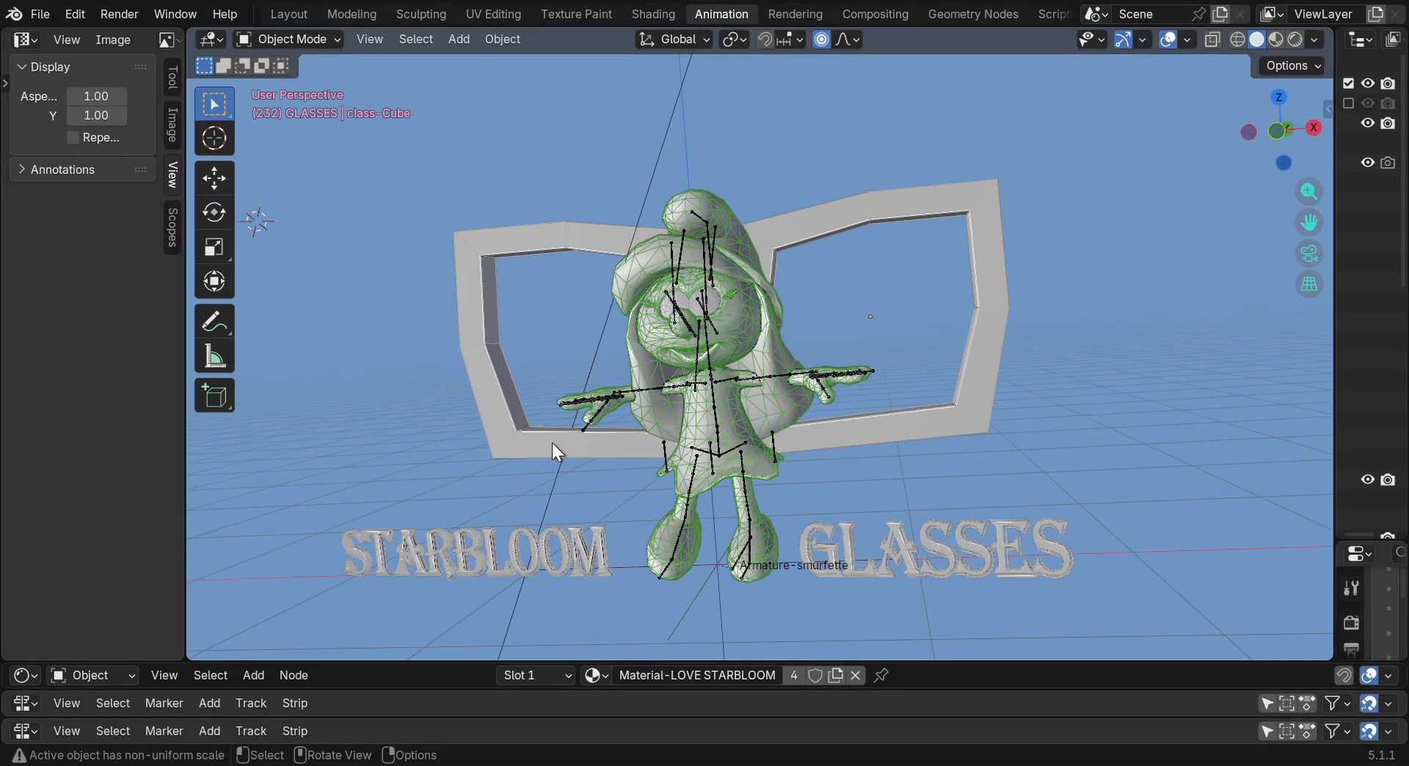
{"action": "scroll", "coordinate": [570, 455], "scroll_direction": "up", "scroll_amount": 2}
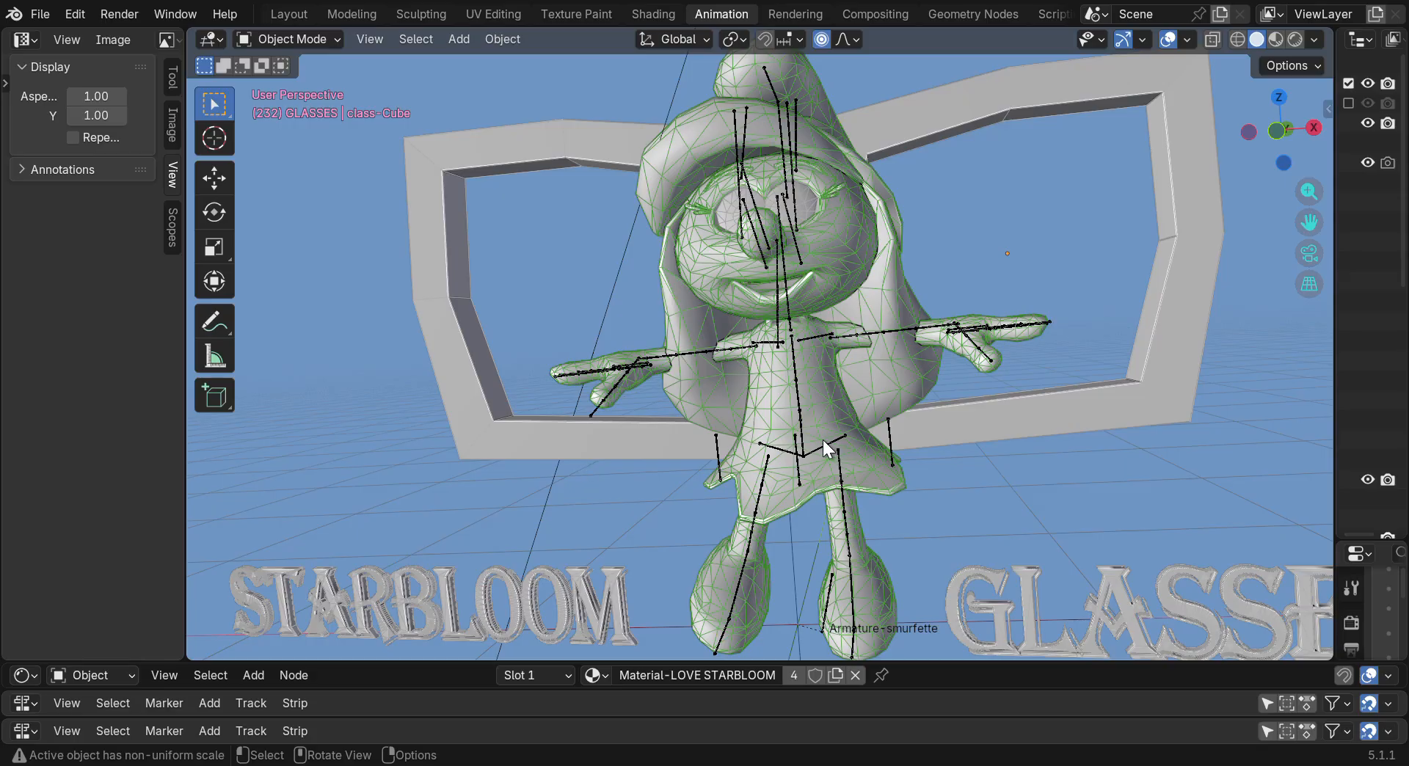
Select the Smurfette rig's parent empty and move it about -2.31 m along X, clear of the glasses frame
{"action": "left_click", "coordinate": [802, 426]}
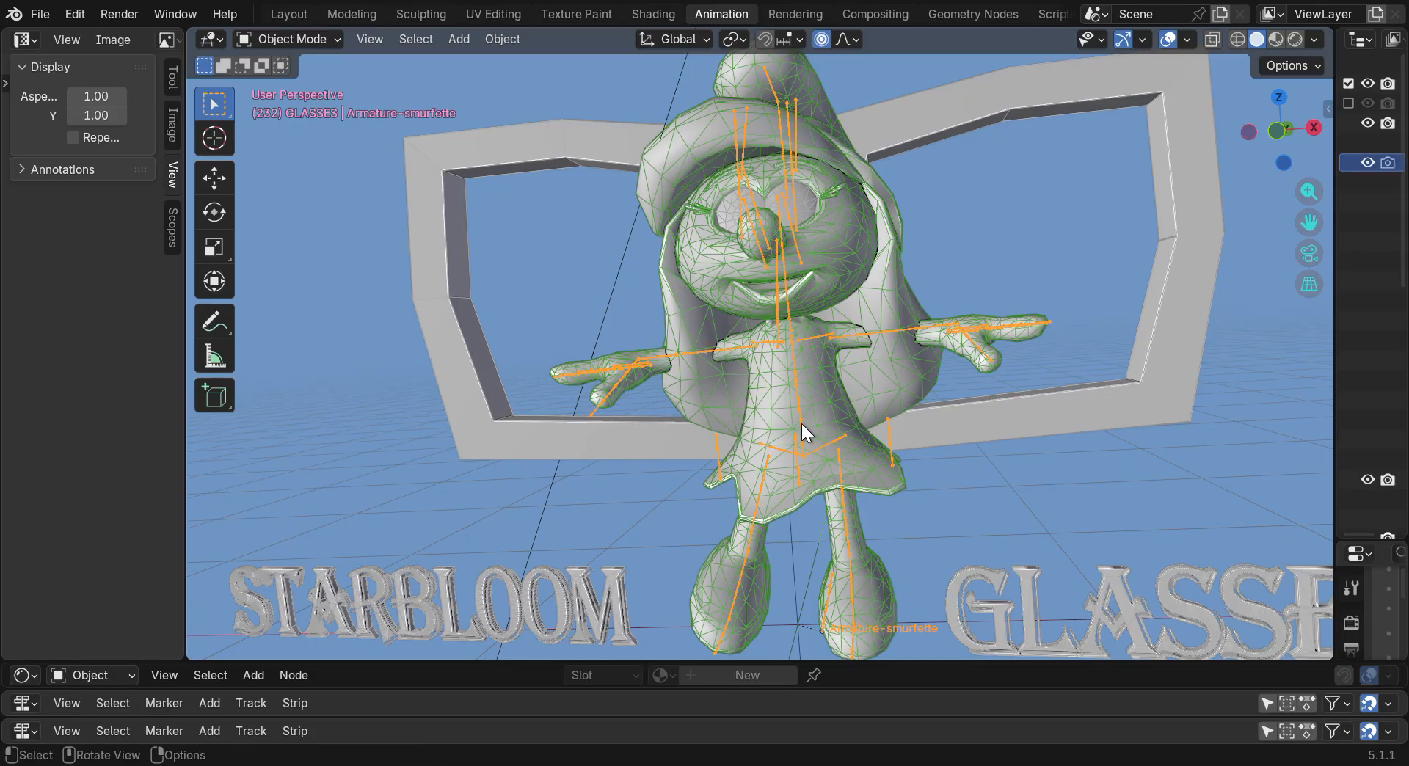
{"action": "scroll", "coordinate": [888, 566], "scroll_direction": "down", "scroll_amount": 2}
{"action": "left_click", "coordinate": [788, 609]}
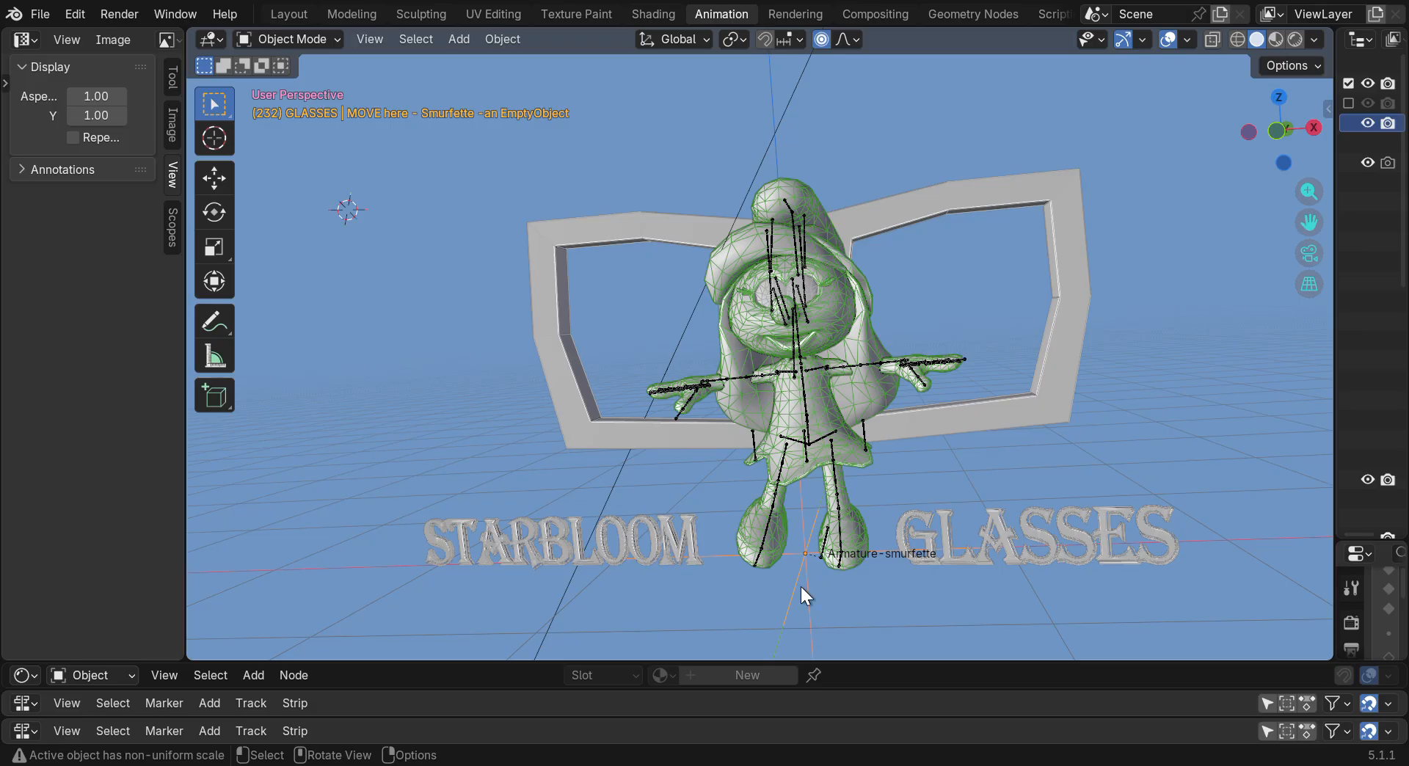
{"action": "left_click", "coordinate": [214, 178]}
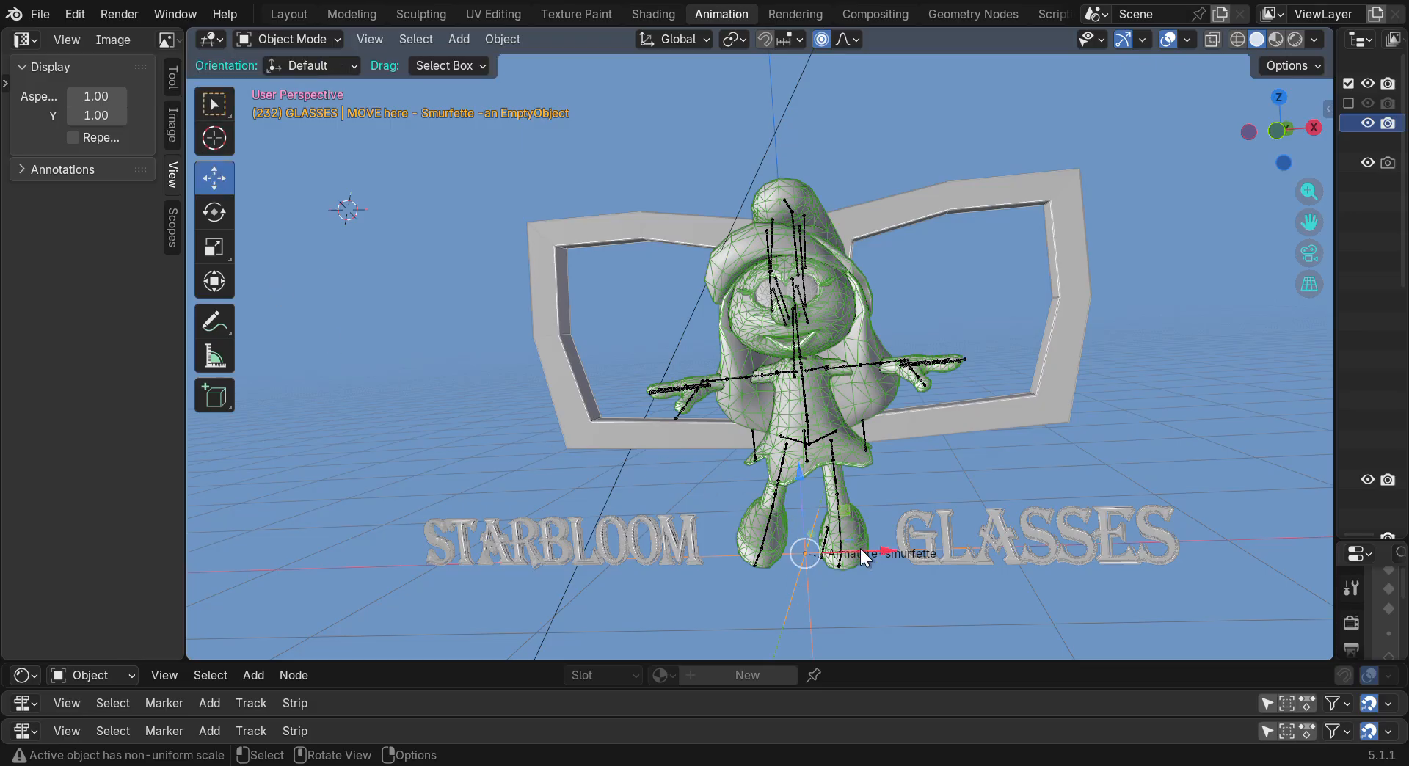
{"action": "left_click_drag", "start_coordinate": [881, 550], "coordinate": [479, 496]}
{"action": "scroll", "coordinate": [571, 446], "scroll_direction": "down", "scroll_amount": 2}
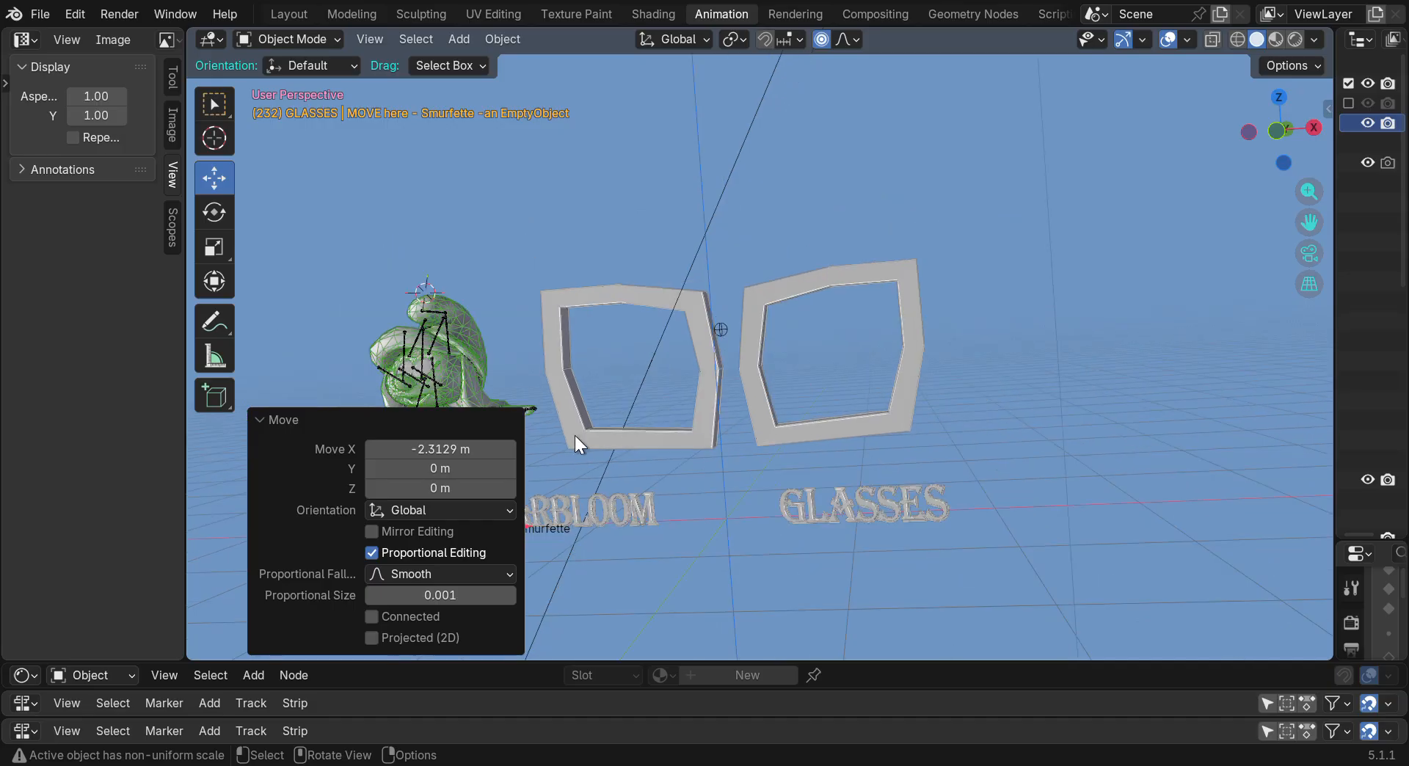
Move the parent empty freely about -1.35 m in X and 1.9 m in Z, then about 0.34 m in X and 0.12 m in Z
{"action": "left_click_drag", "start_coordinate": [1309, 221], "coordinate": [961, 334]}
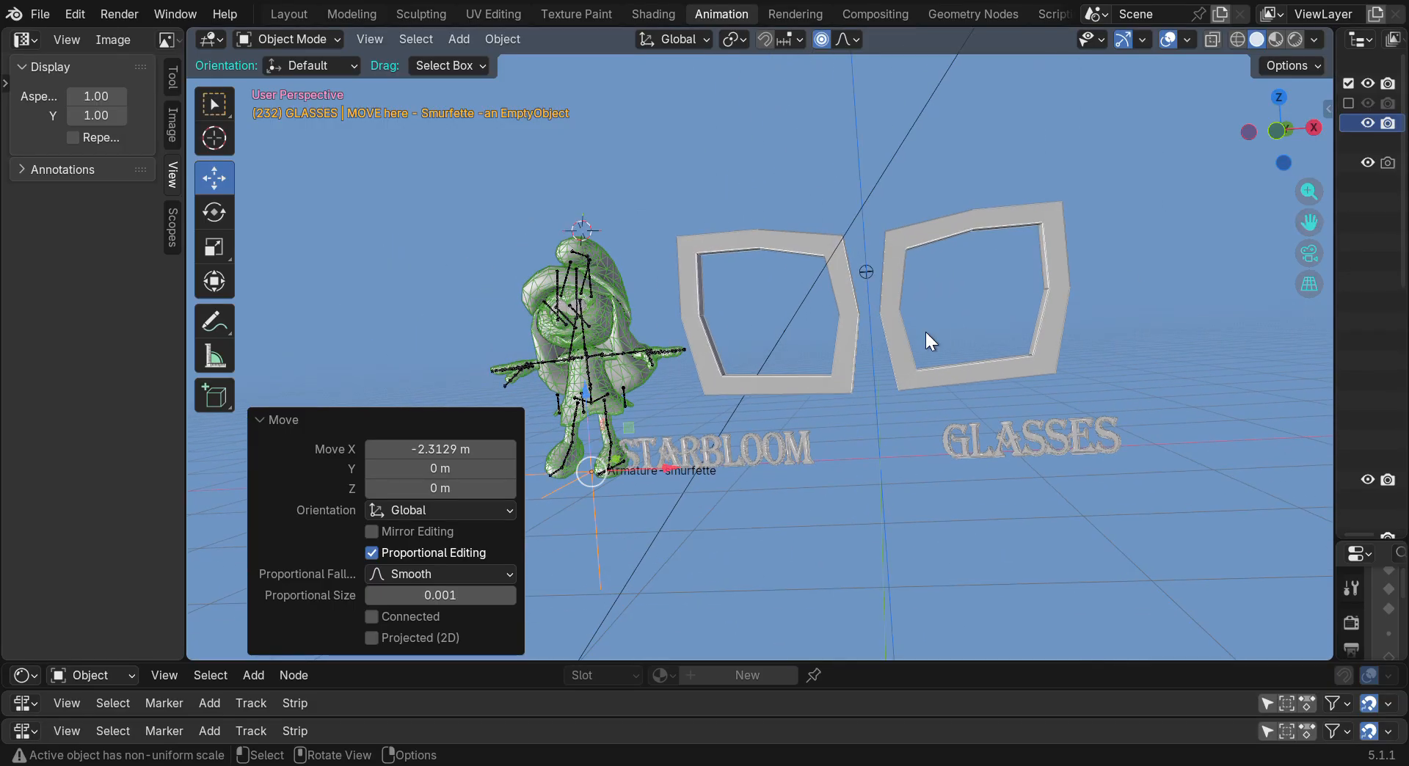
{"action": "left_click_drag", "start_coordinate": [614, 462], "coordinate": [414, 239]}
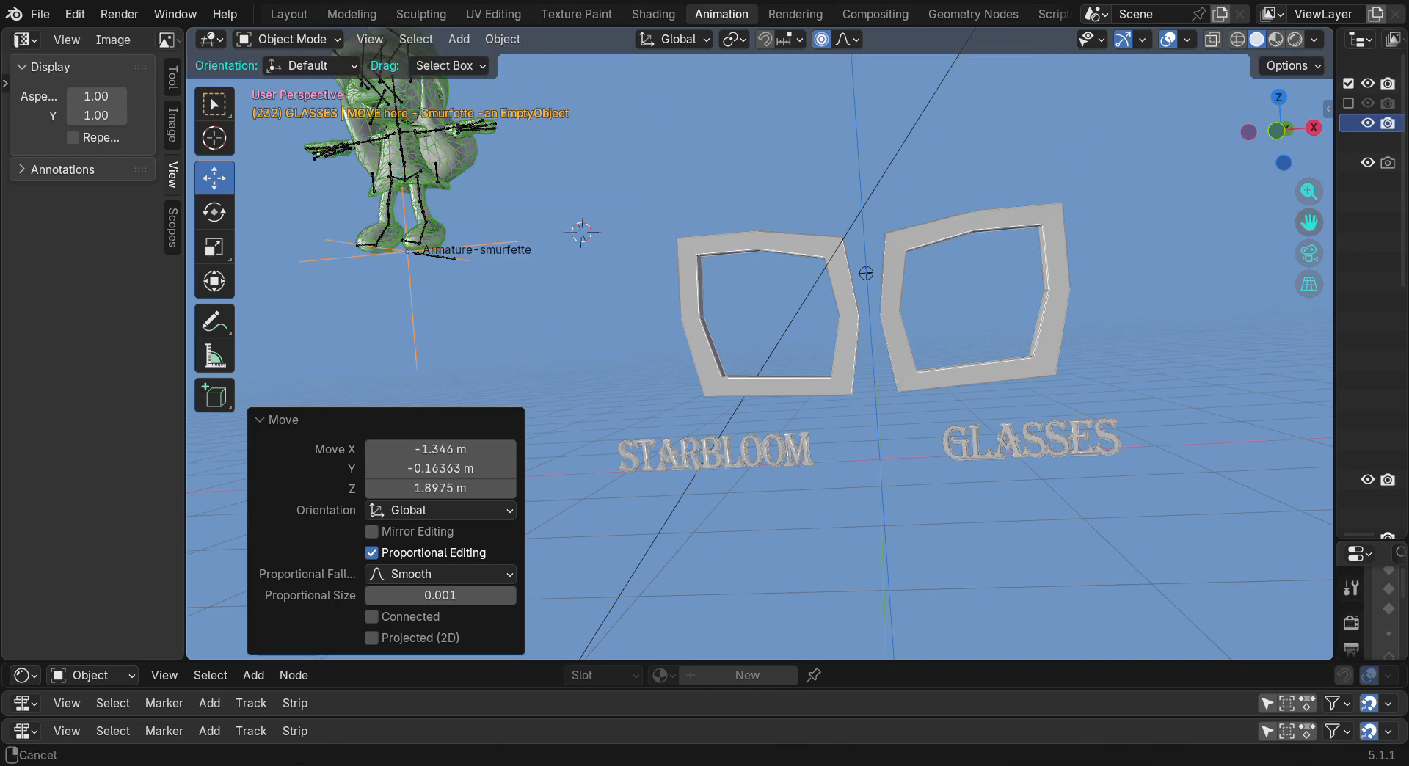
{"action": "scroll", "coordinate": [670, 330], "scroll_direction": "down", "scroll_amount": 2}
{"action": "mouse_move", "coordinate": [1274, 132]}
{"action": "left_mouse_down"}
{"action": "mouse_move", "coordinate": [1238, 118]}
{"action": "mouse_move", "coordinate": [1285, 146]}
{"action": "left_mouse_up"}
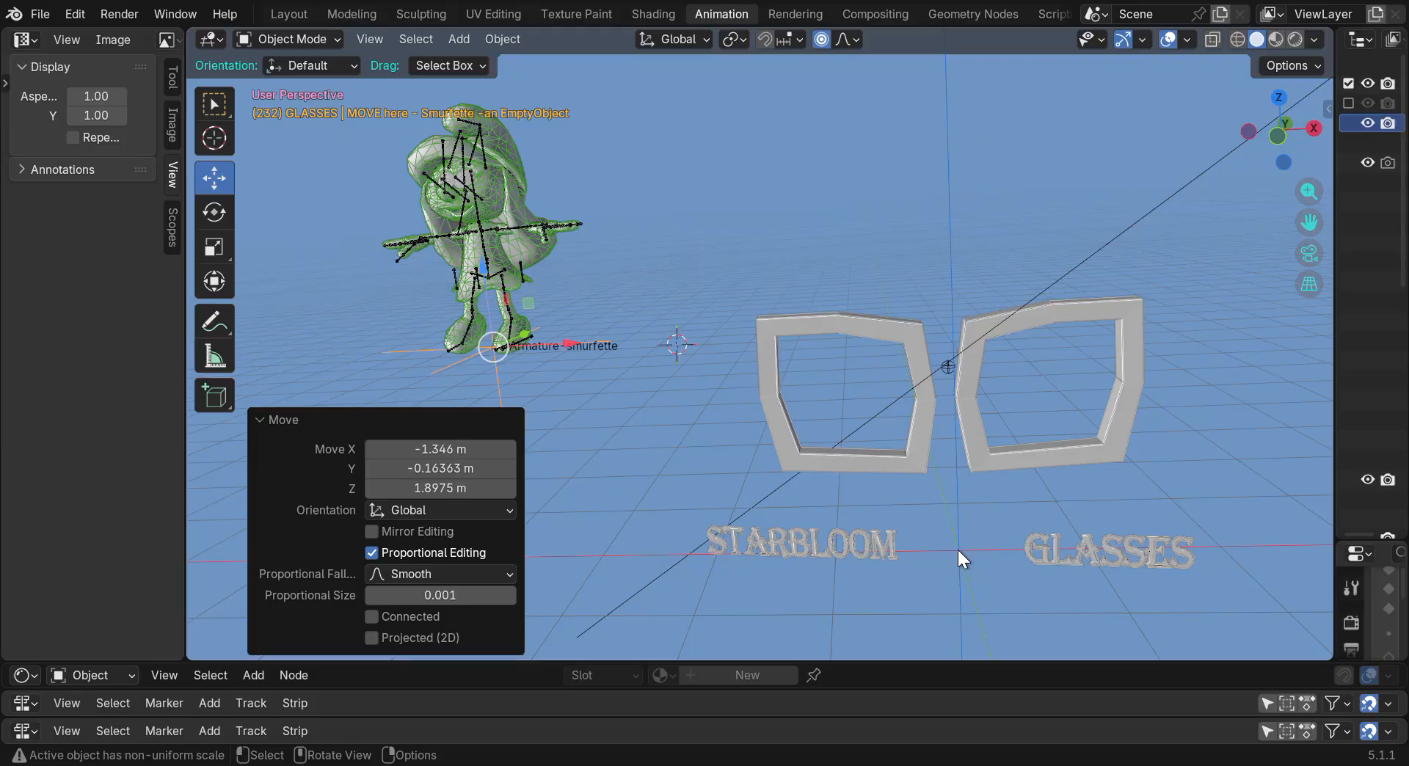
{"action": "left_click_drag", "start_coordinate": [493, 346], "coordinate": [543, 334]}
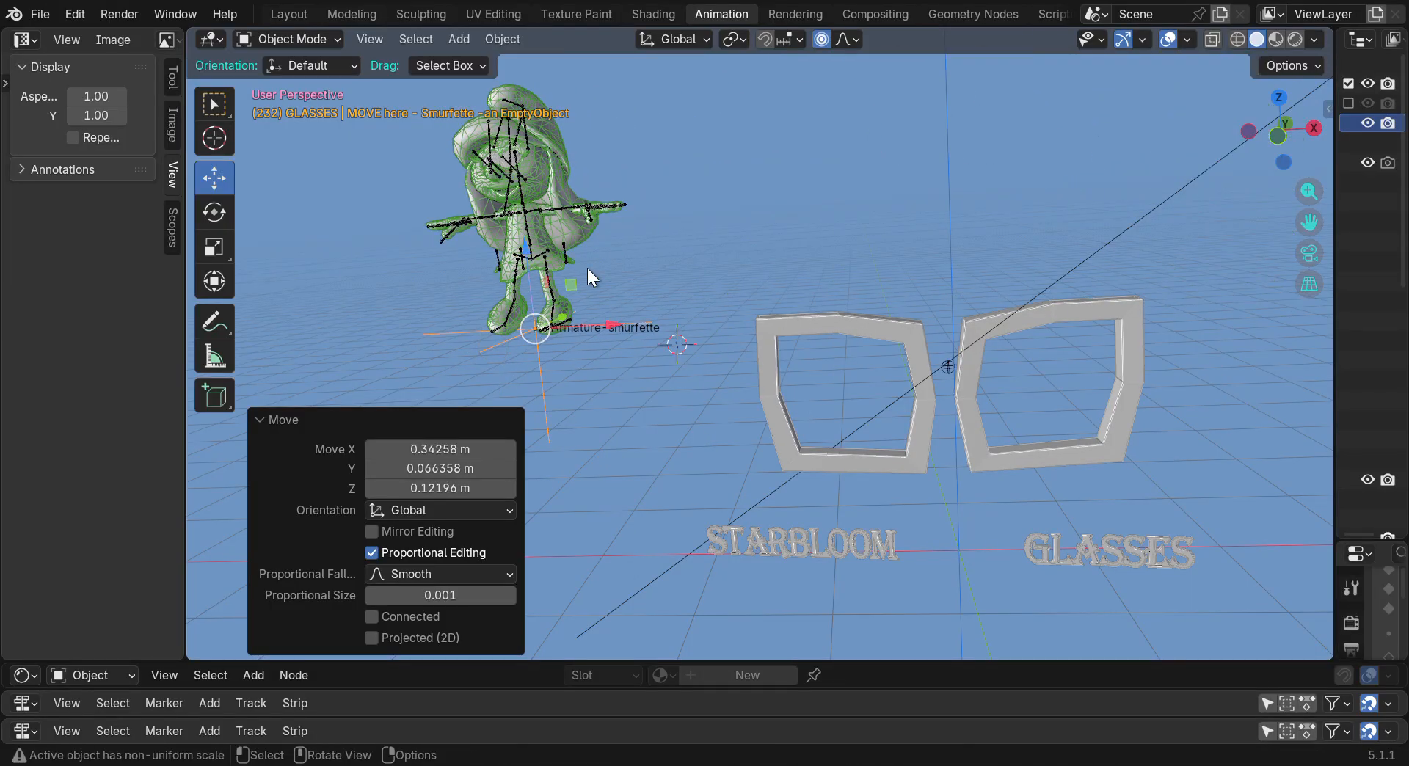
Select the Smurfette armature and switch it to Pose Mode
{"action": "left_click", "coordinate": [646, 263]}
{"action": "left_click", "coordinate": [529, 242]}
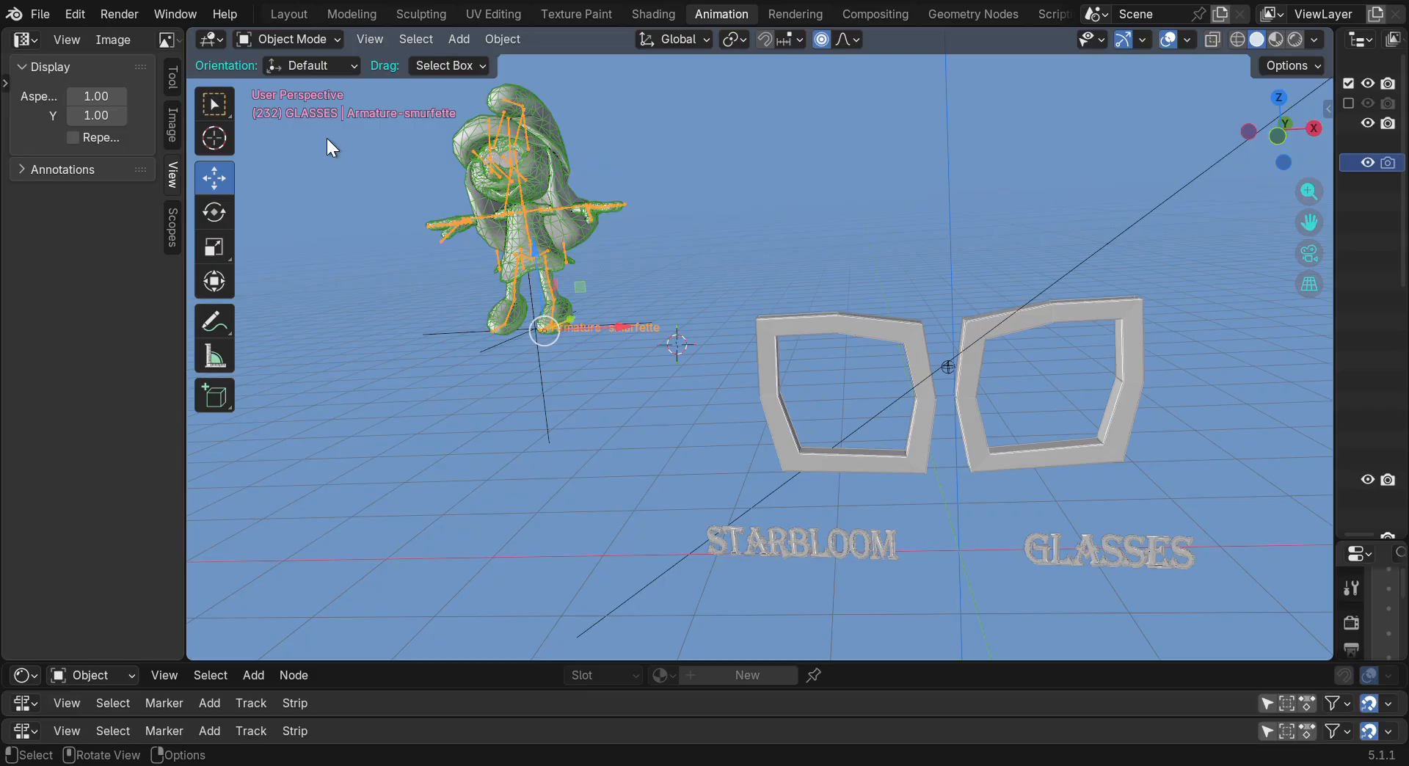
{"action": "left_click", "coordinate": [303, 39]}
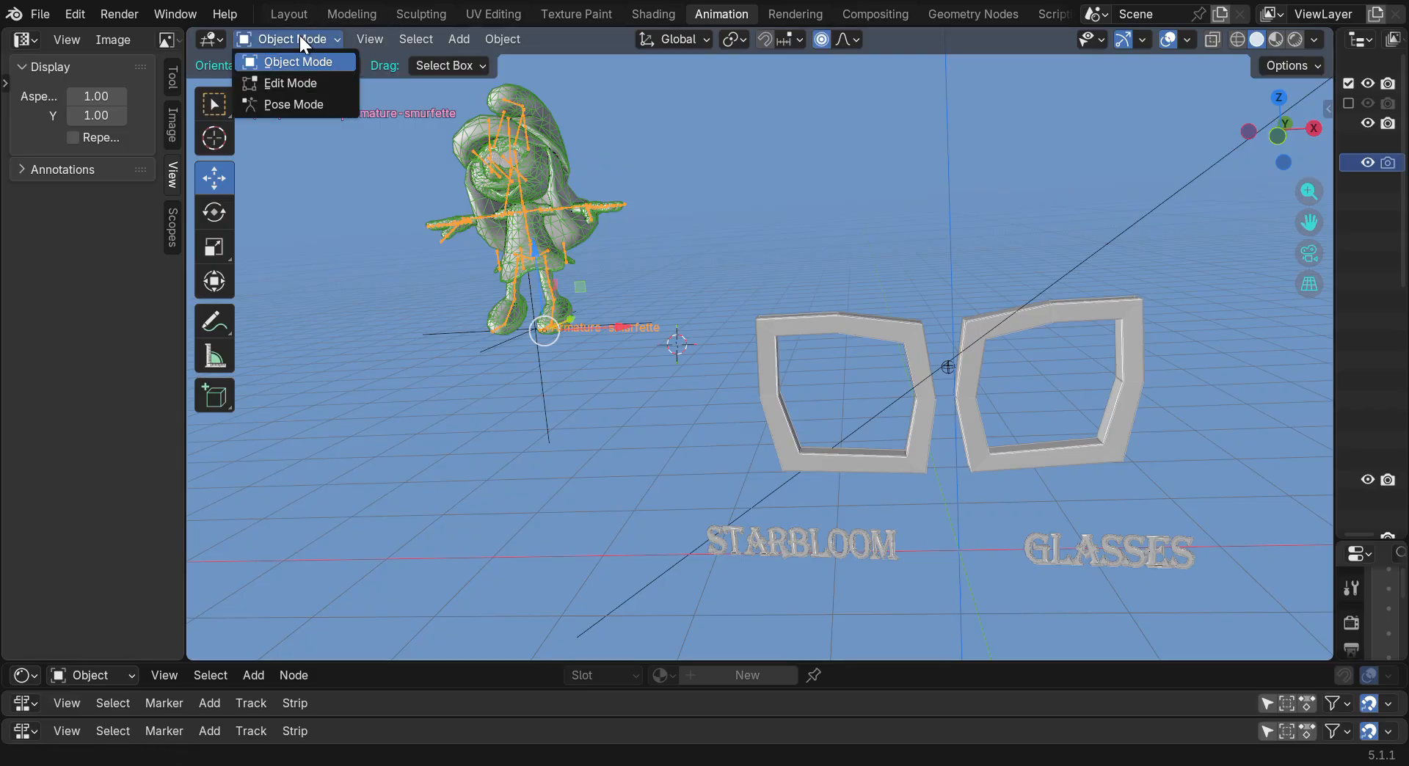
{"action": "left_click", "coordinate": [292, 108]}
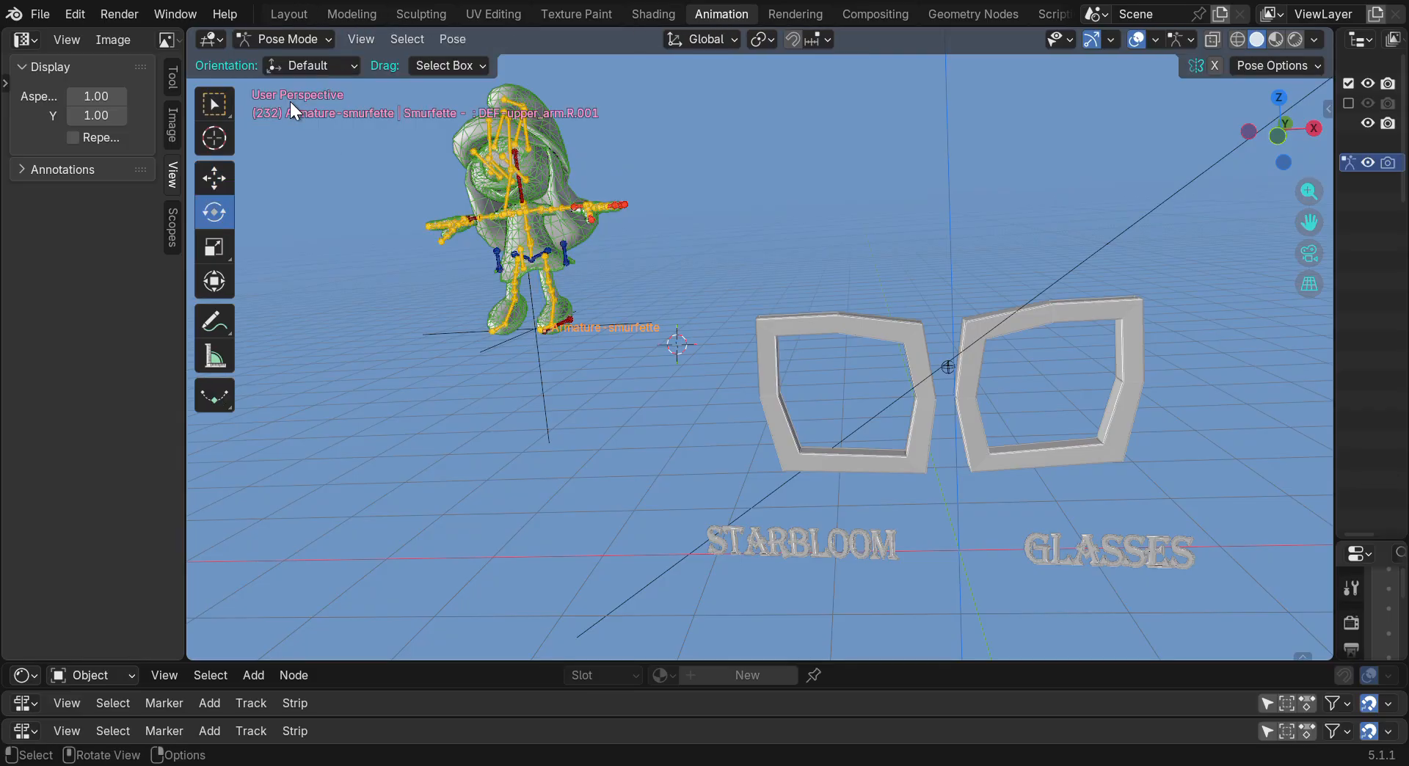
Pose the character by raising one arm, rotating the right forearm 13.7° about Y and the jaw bone -29° about the view's Z axis
{"action": "left_click", "coordinate": [532, 212]}
{"action": "left_click_drag", "start_coordinate": [590, 187], "coordinate": [559, 113]}
{"action": "left_click", "coordinate": [455, 179]}
{"action": "left_click_drag", "start_coordinate": [443, 178], "coordinate": [430, 215]}
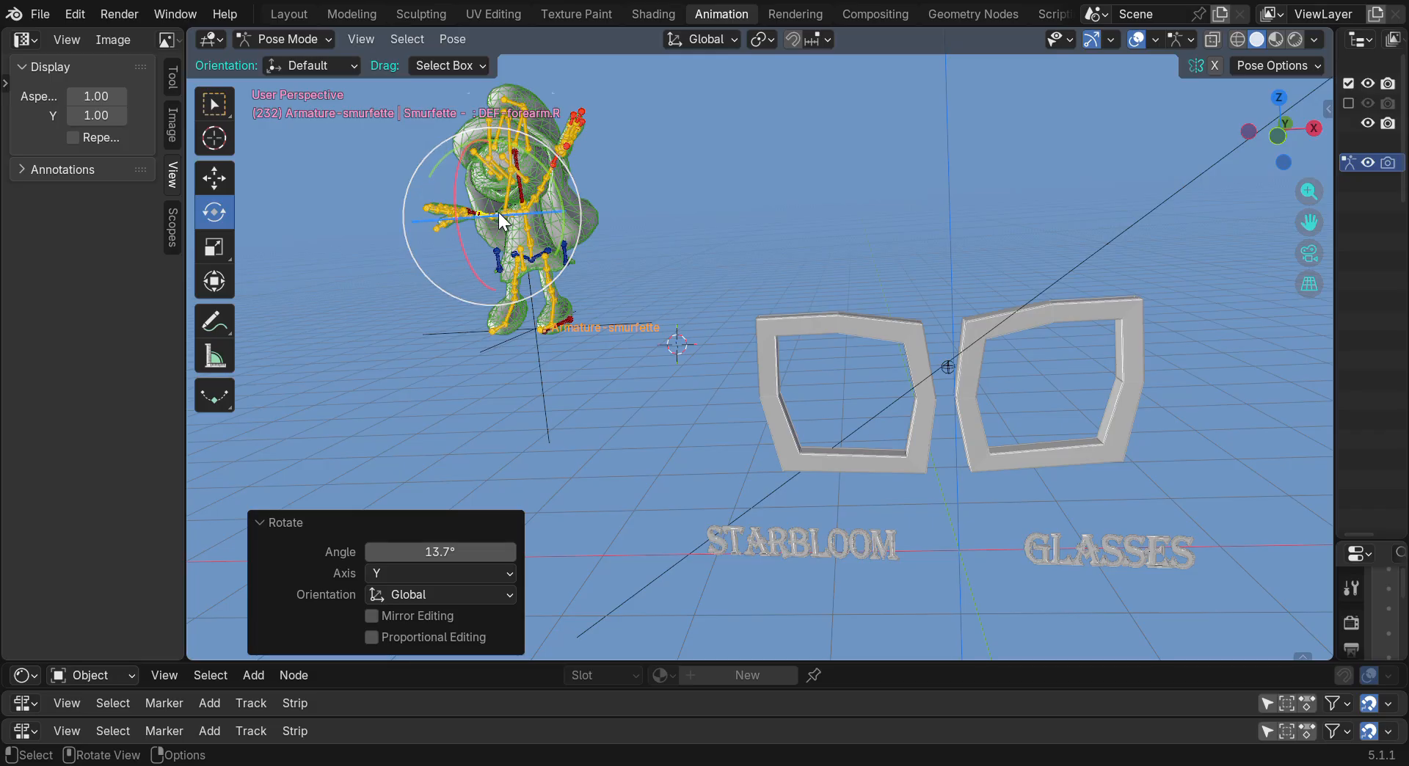
{"action": "left_click", "coordinate": [454, 139]}
{"action": "left_click_drag", "start_coordinate": [454, 139], "coordinate": [444, 185]}
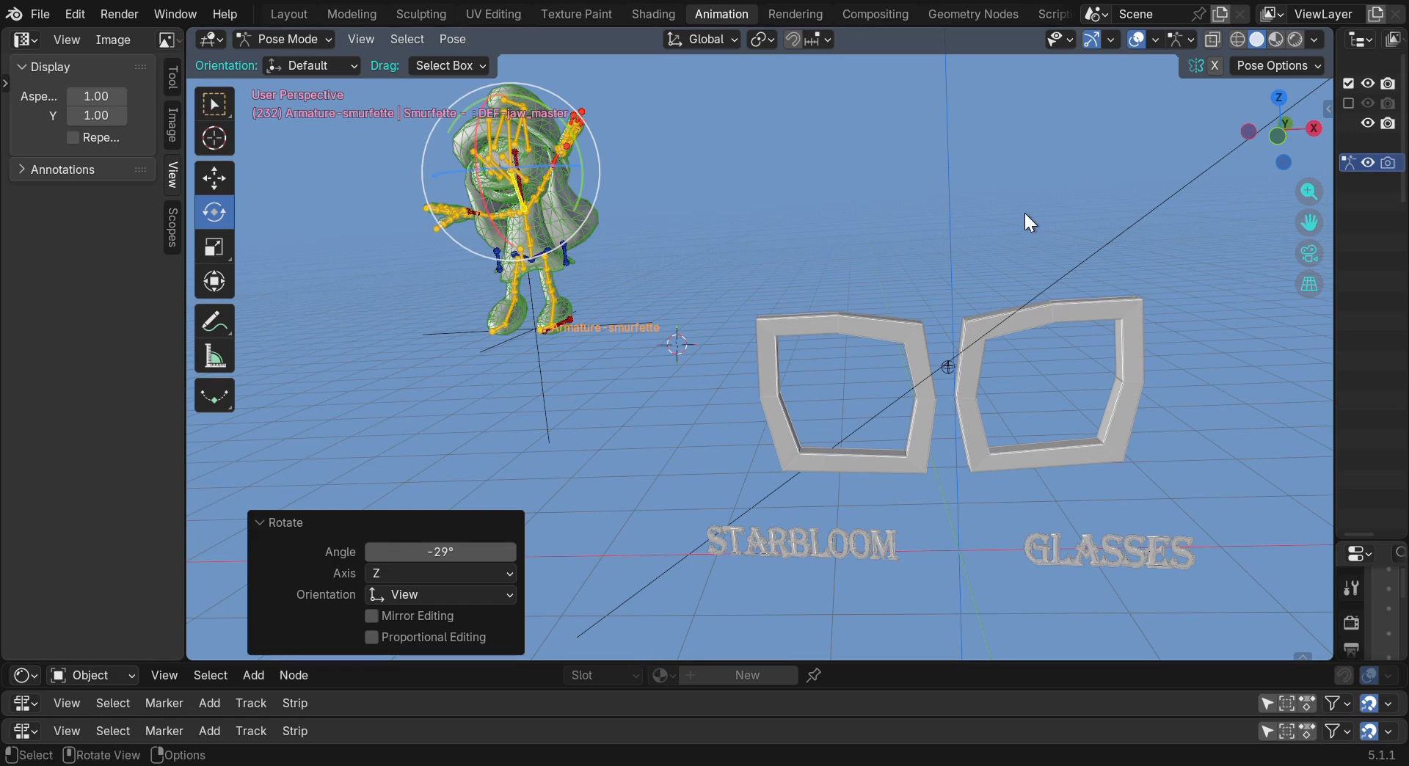
{"action": "left_click_drag", "start_coordinate": [1264, 146], "coordinate": [1196, 149]}
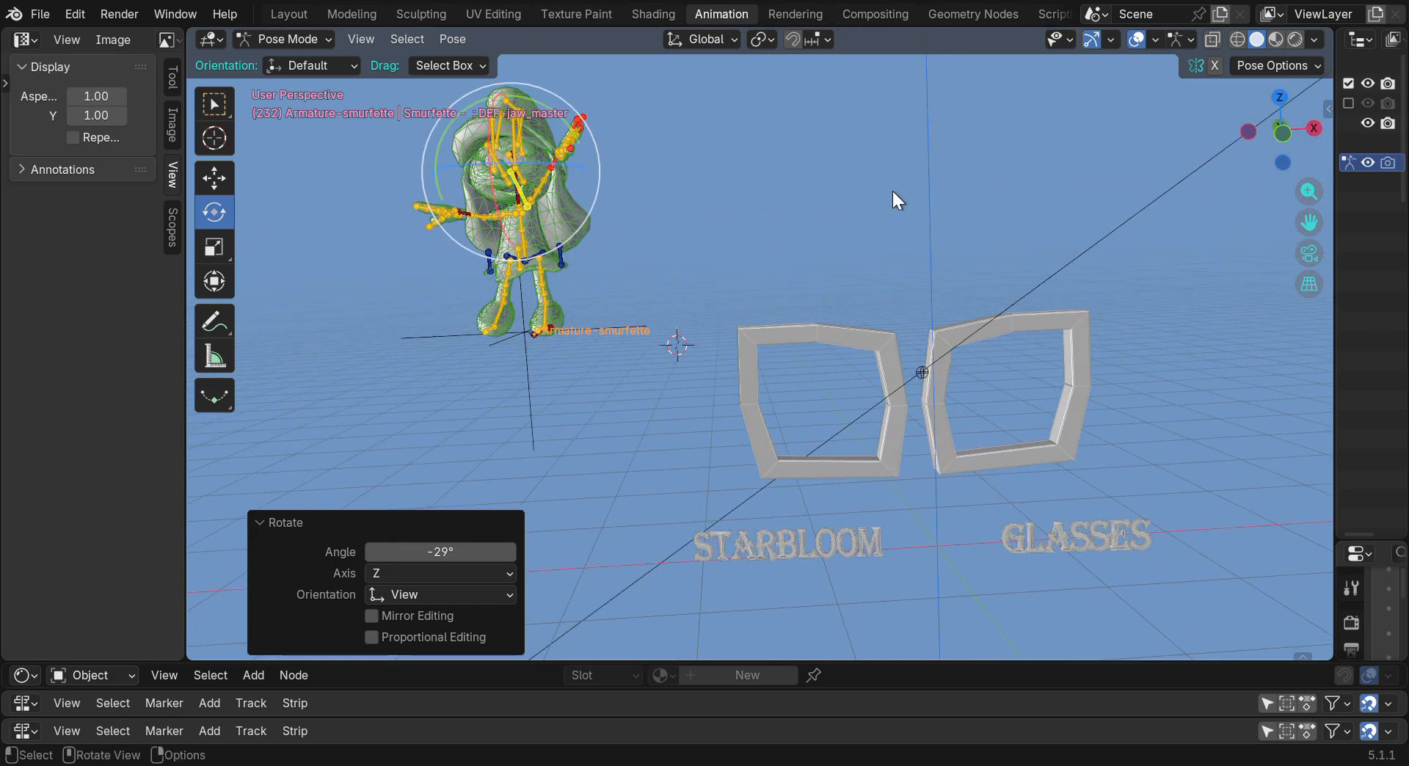
{"action": "left_click", "coordinate": [529, 374]}
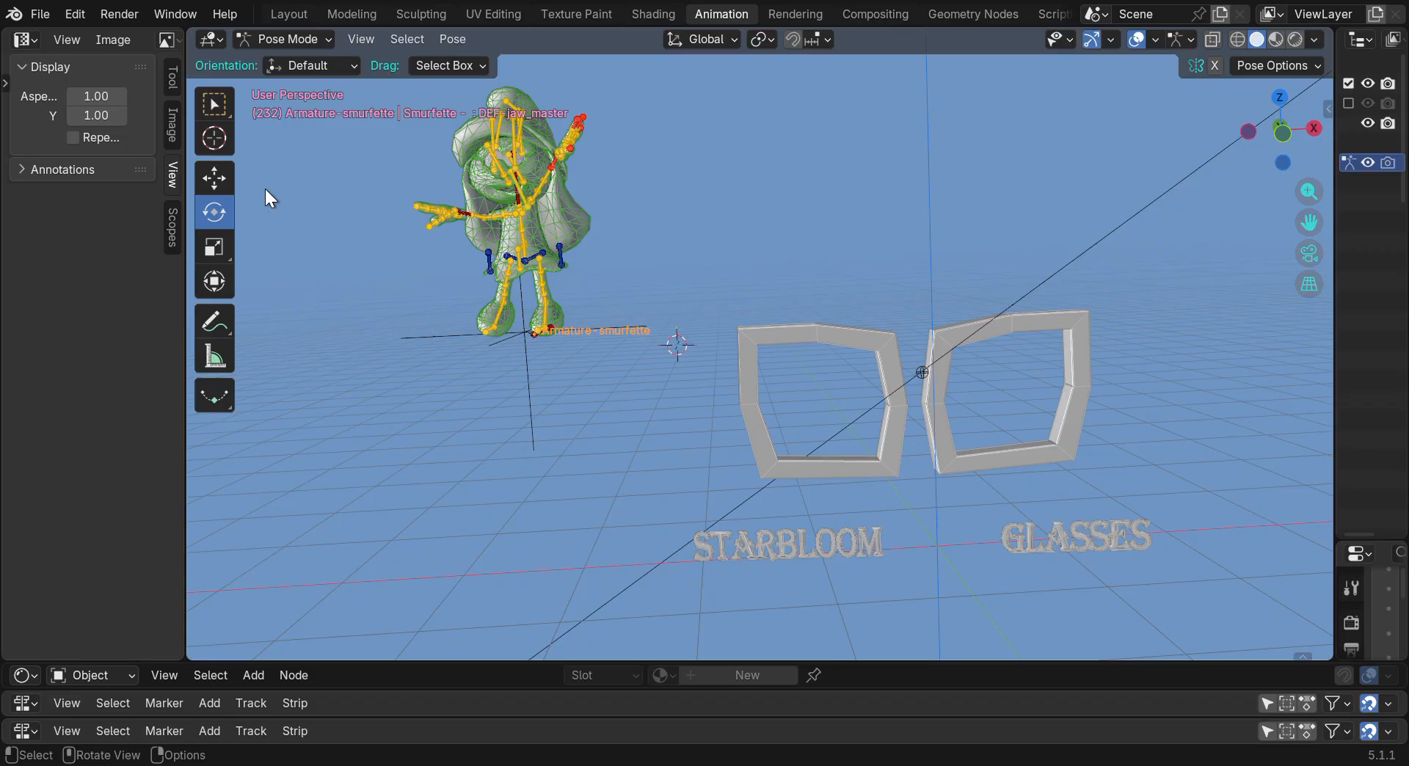
Return to Object Mode and move the parent empty about 3.12 m along X, above the glasses frame
{"action": "left_click", "coordinate": [279, 41]}
{"action": "left_click", "coordinate": [283, 53]}
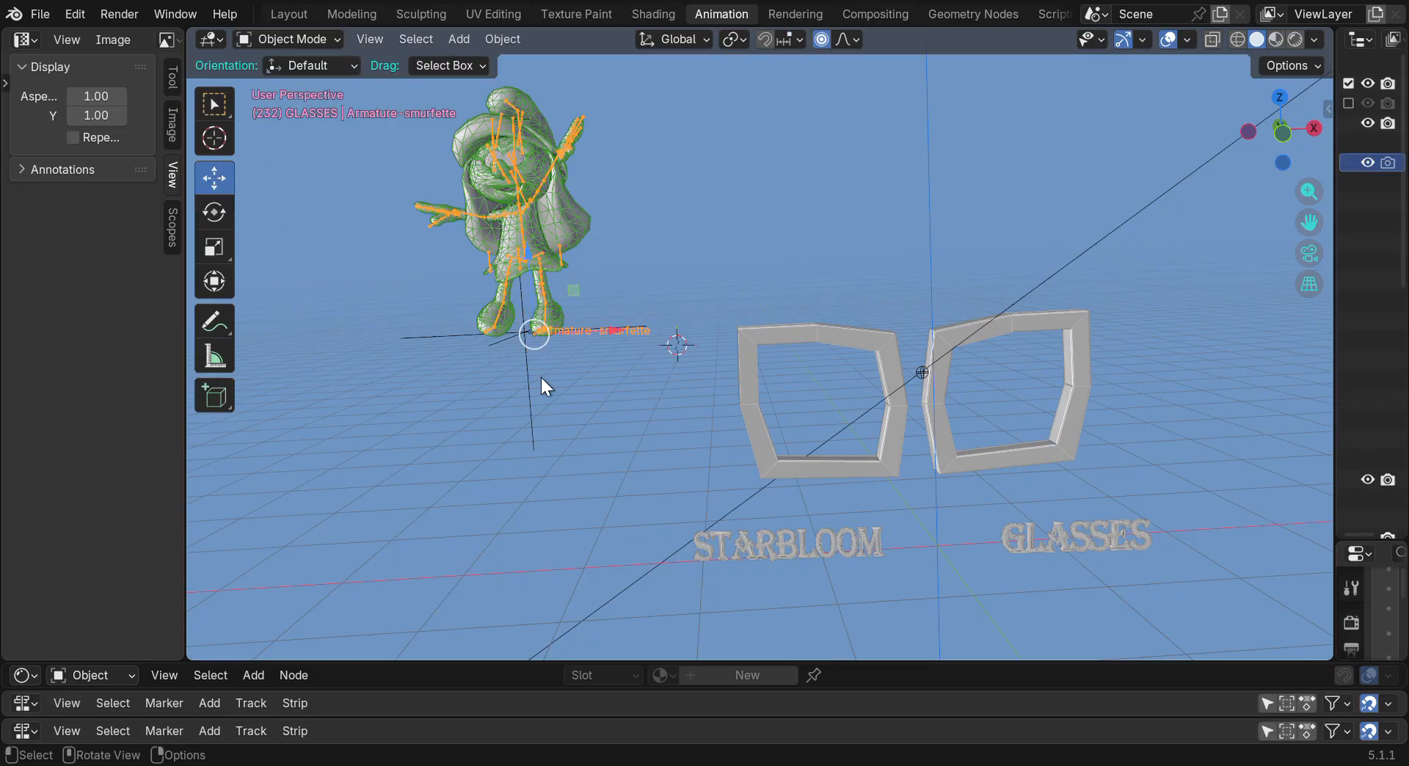
{"action": "left_click", "coordinate": [525, 389]}
{"action": "key", "text": "g"}
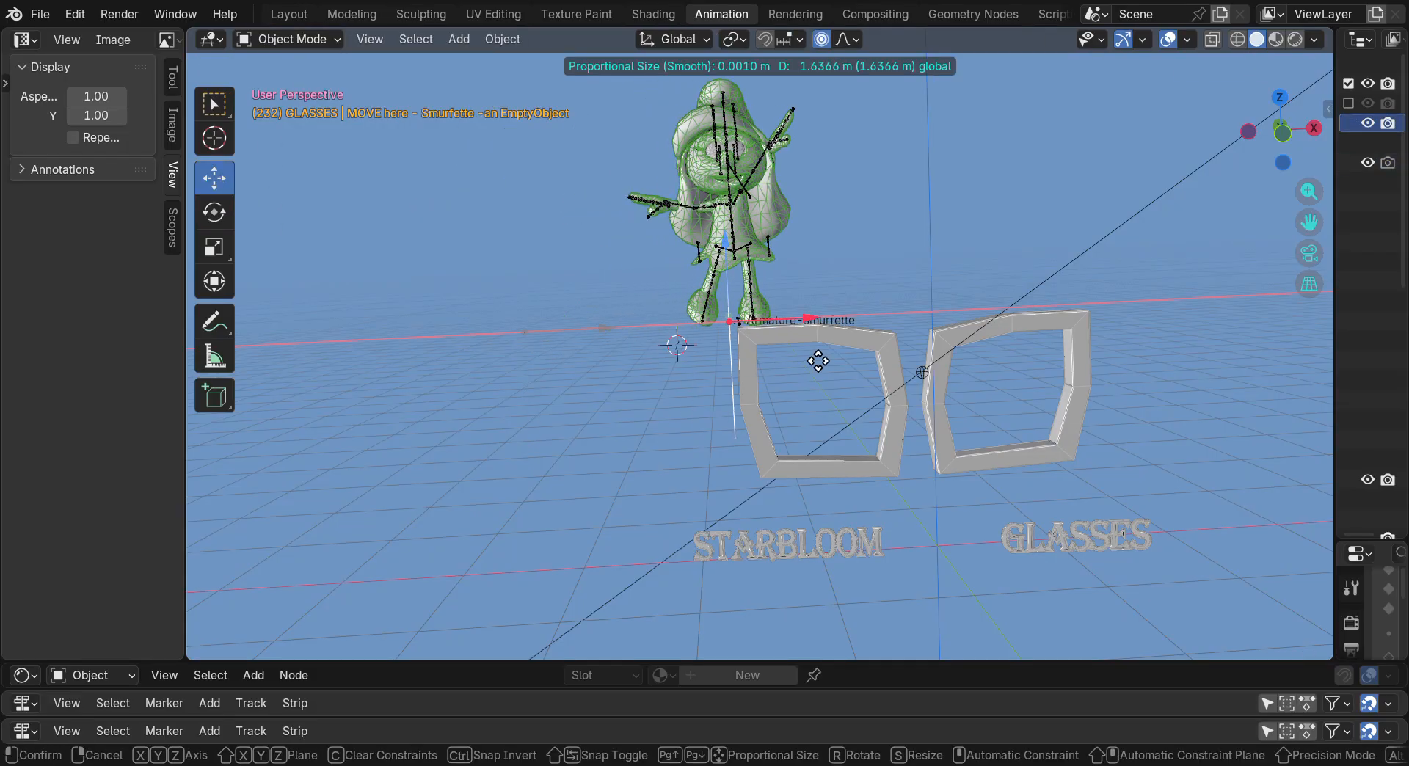
{"action": "left_click", "coordinate": [986, 360]}
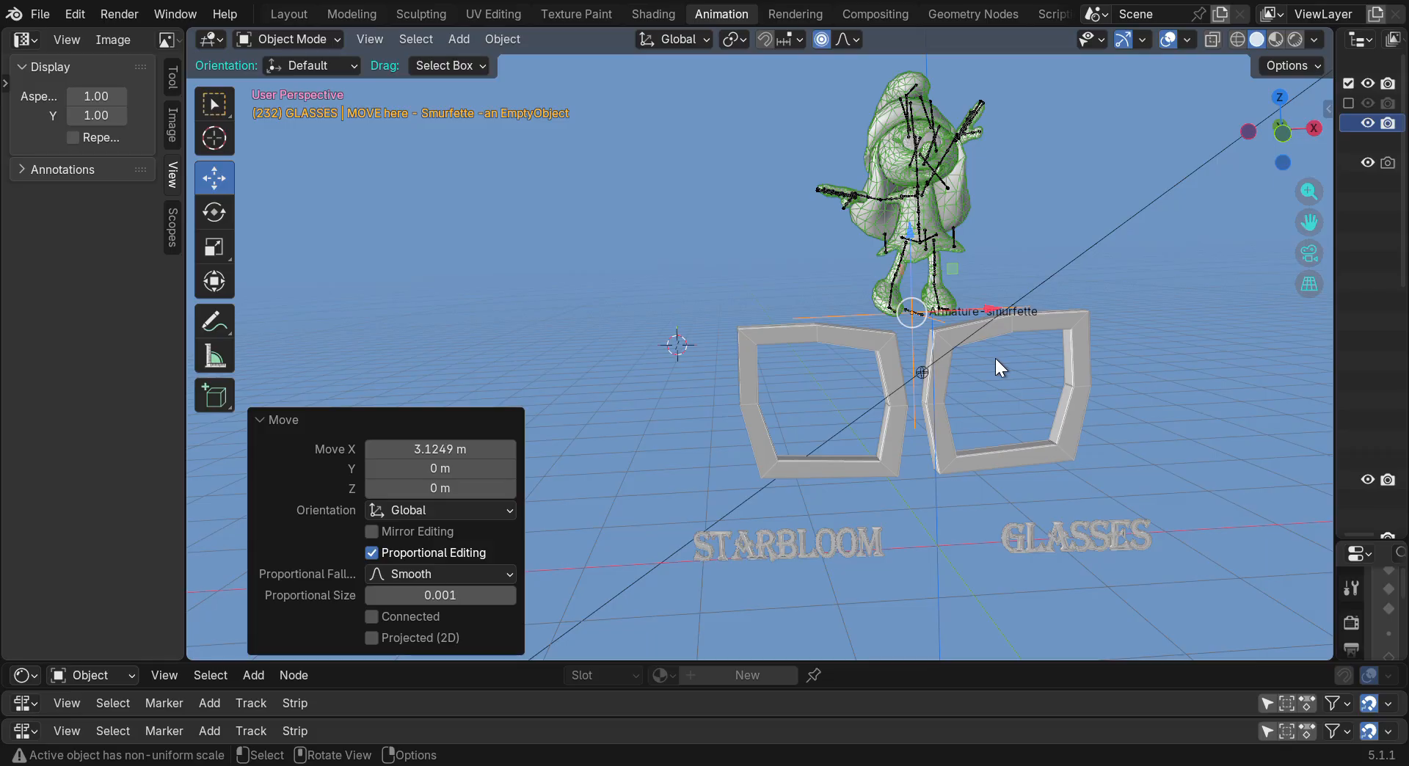
Expand the upper NLA editor below the viewport and scrub to frame 164, selecting the Armature-smurfette track
{"action": "left_click_drag", "start_coordinate": [1306, 218], "coordinate": [1103, 227]}
{"action": "left_click_drag", "start_coordinate": [1302, 123], "coordinate": [1279, 141]}
{"action": "left_click_drag", "start_coordinate": [1310, 215], "coordinate": [1398, 210]}
{"action": "left_click_drag", "start_coordinate": [896, 662], "coordinate": [880, 493]}
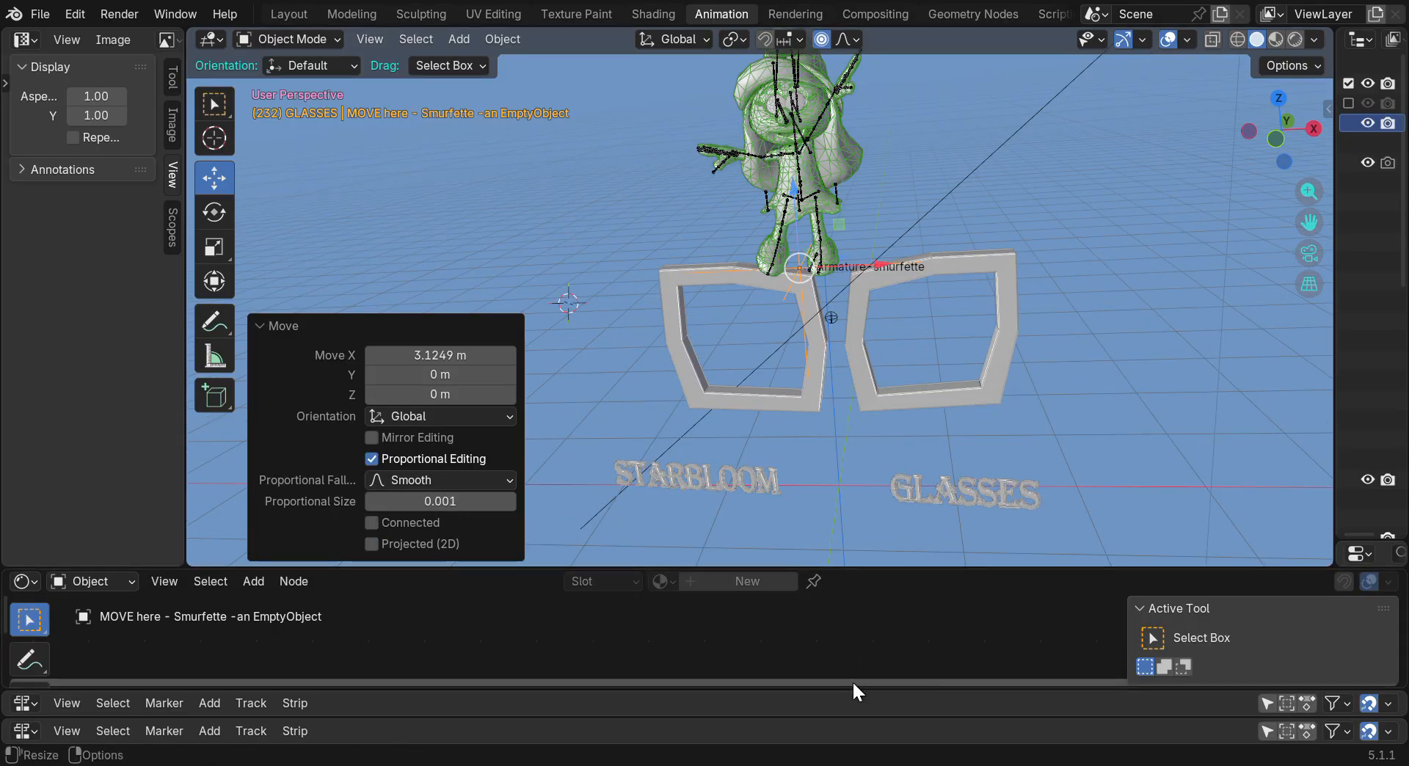
{"action": "left_click_drag", "start_coordinate": [852, 683], "coordinate": [852, 624]}
{"action": "left_click_drag", "start_coordinate": [994, 662], "coordinate": [837, 664]}
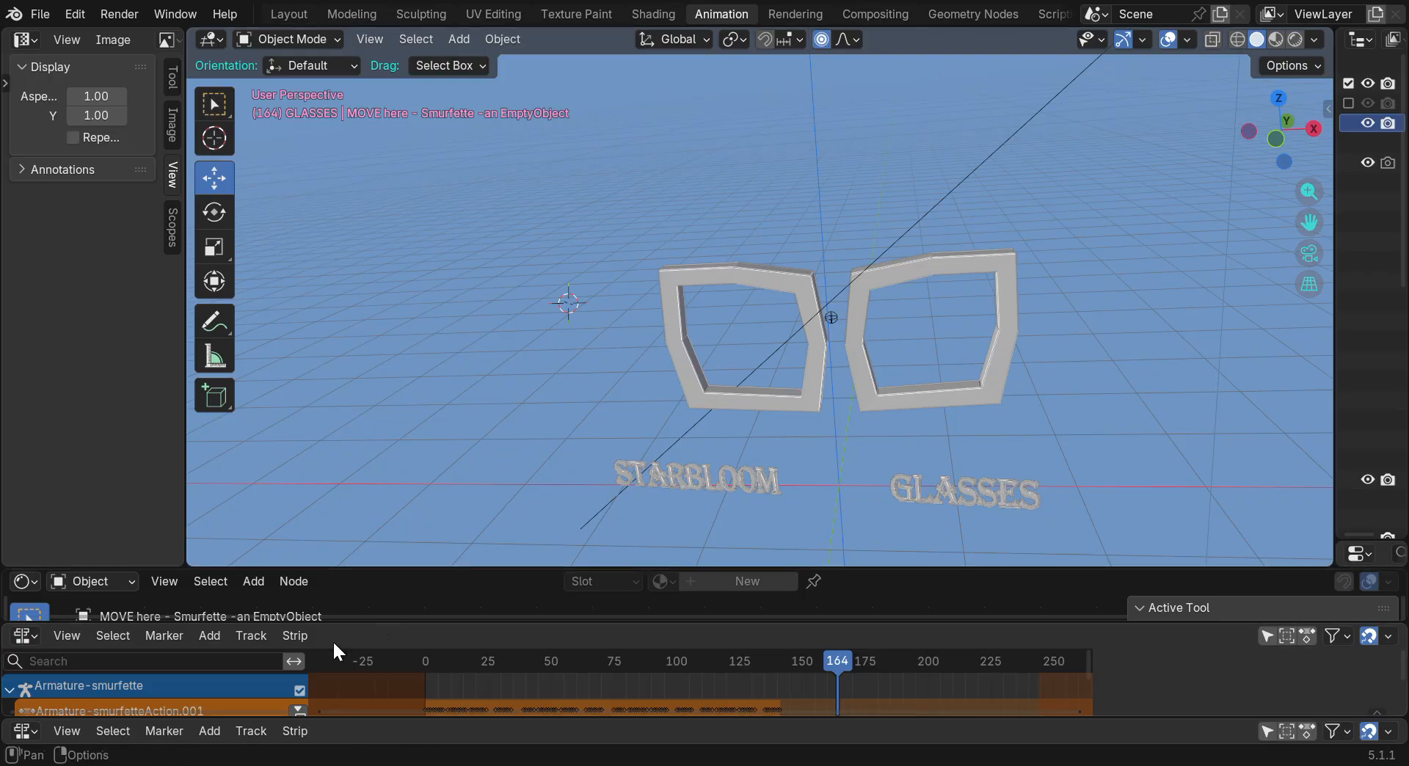
{"action": "left_click", "coordinate": [20, 688]}
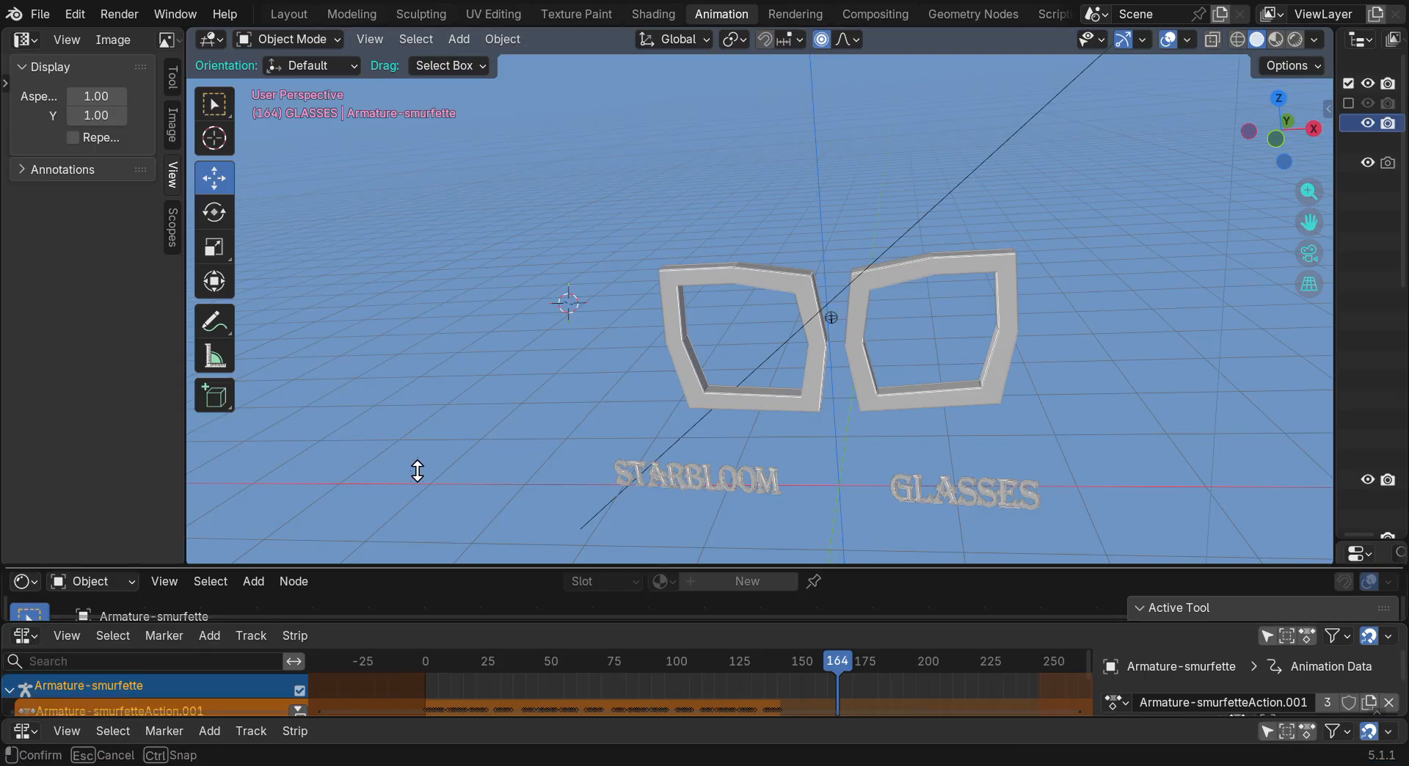
Change the Shader Editor below the viewport to a Timeline, enlarge it and widen the Outliner and Properties column
{"action": "left_click", "coordinate": [25, 581]}
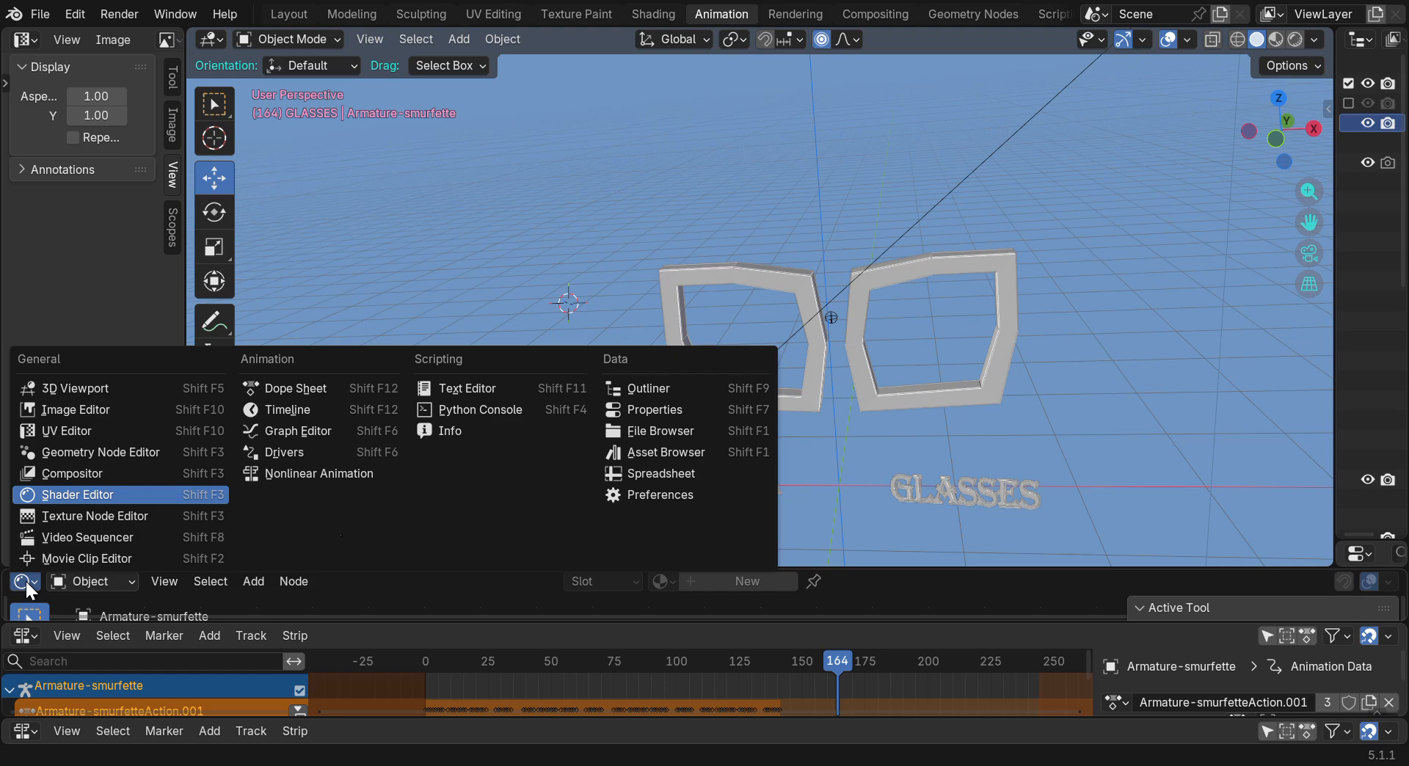
{"action": "left_click", "coordinate": [294, 412]}
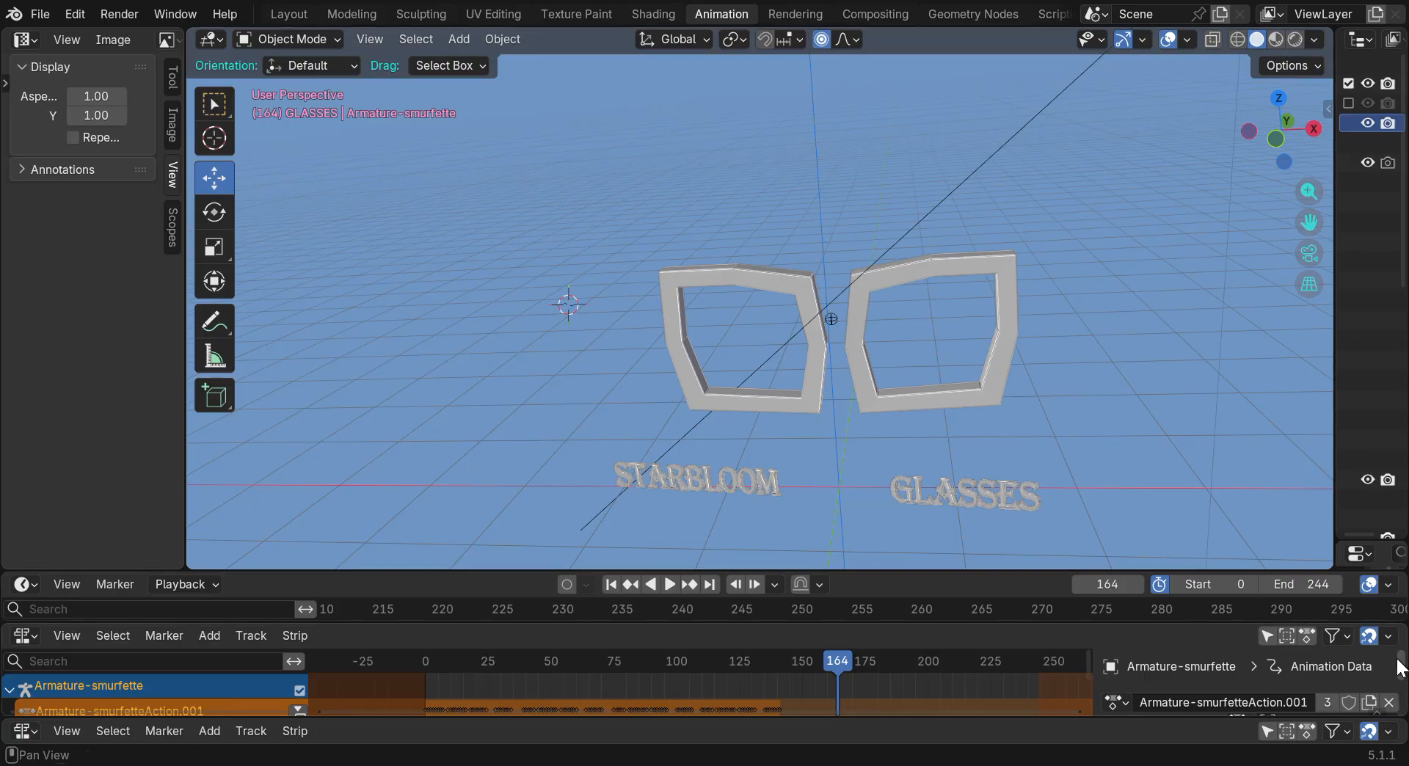
{"action": "left_click_drag", "start_coordinate": [1343, 547], "coordinate": [1285, 175]}
{"action": "left_click_drag", "start_coordinate": [1334, 226], "coordinate": [1203, 257]}
{"action": "left_click_drag", "start_coordinate": [808, 571], "coordinate": [805, 445]}
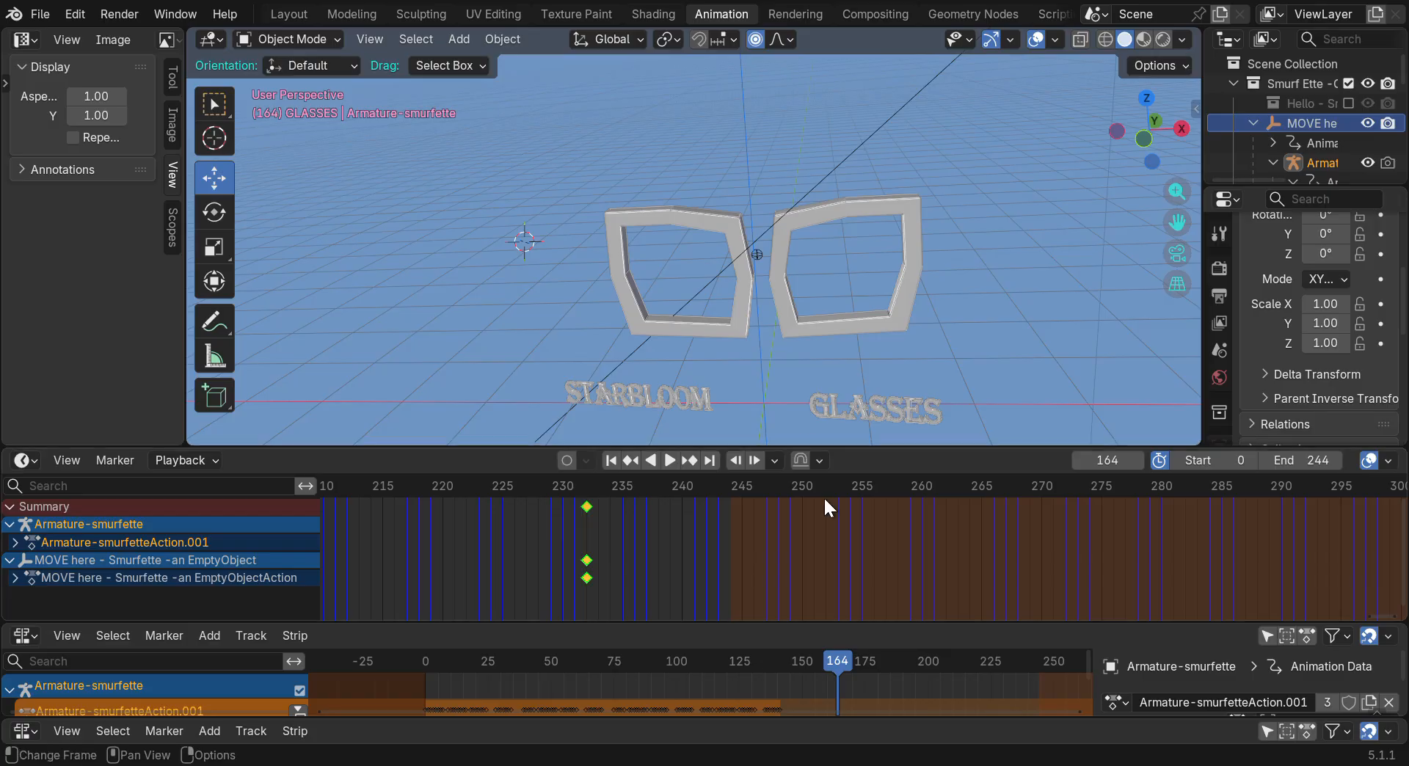
Scrub the Timeline to frame 225 and on to frame 258, past the parent empty's last keyframe
{"action": "left_click_drag", "start_coordinate": [567, 484], "coordinate": [500, 518]}
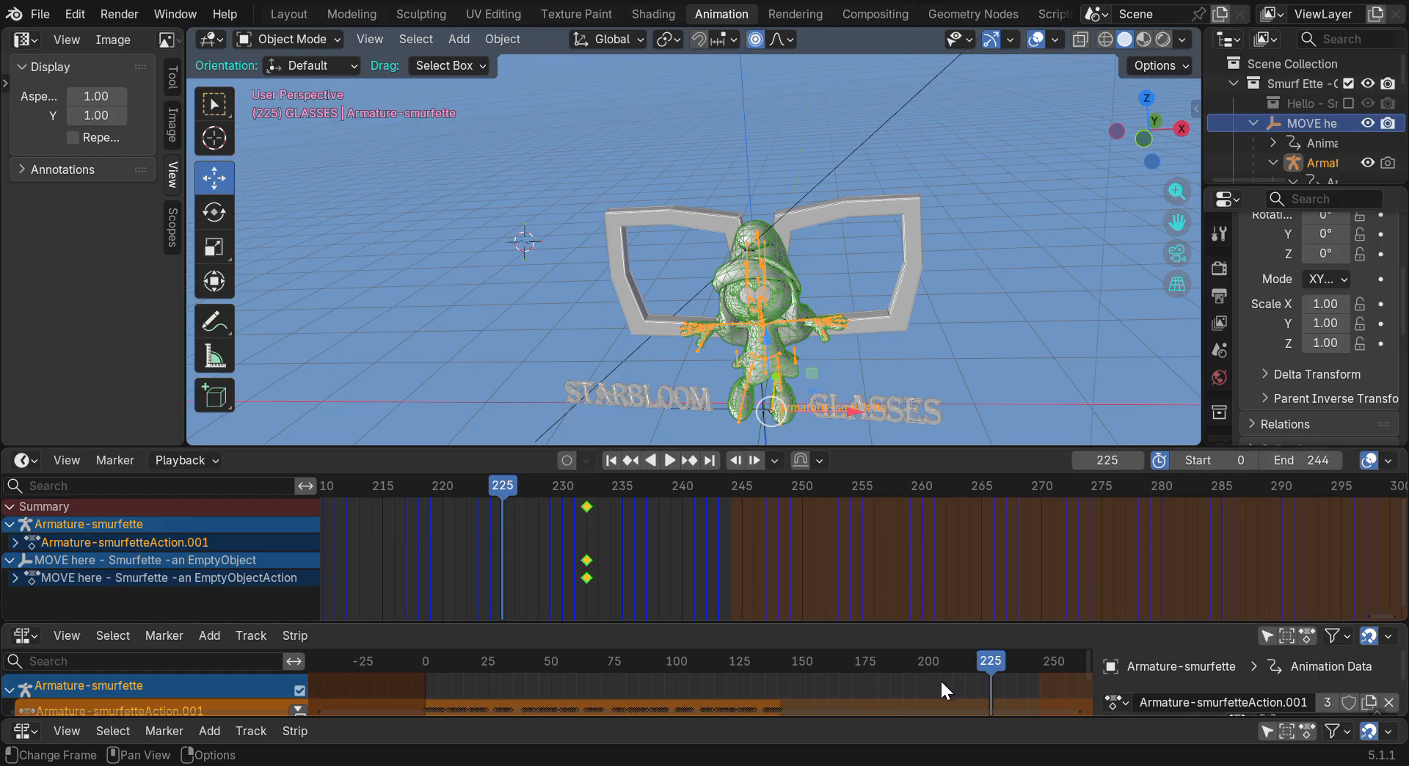
{"action": "scroll", "coordinate": [683, 549], "scroll_direction": "down", "scroll_amount": 7}
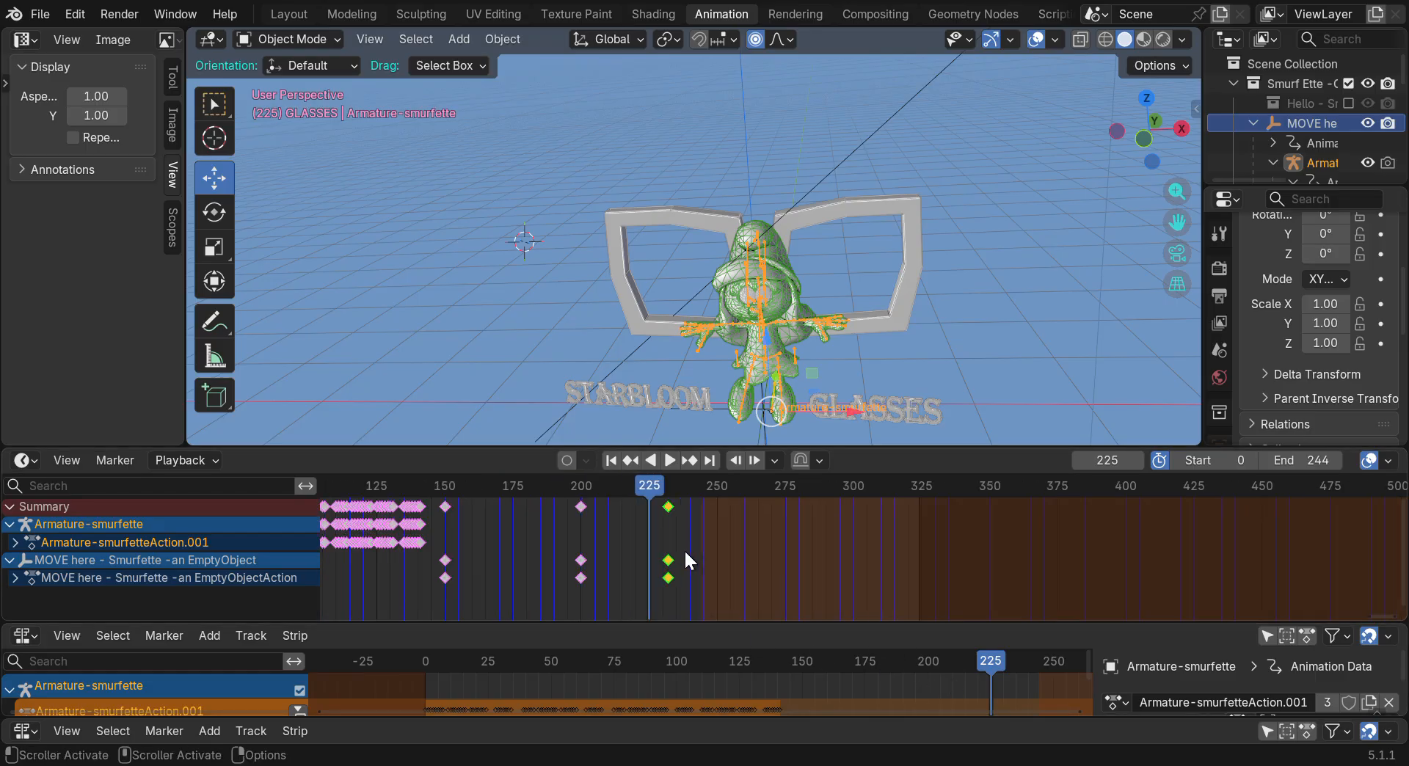
{"action": "scroll", "coordinate": [684, 549], "scroll_direction": "up", "scroll_amount": 2}
{"action": "left_click_drag", "start_coordinate": [624, 492], "coordinate": [765, 482]}
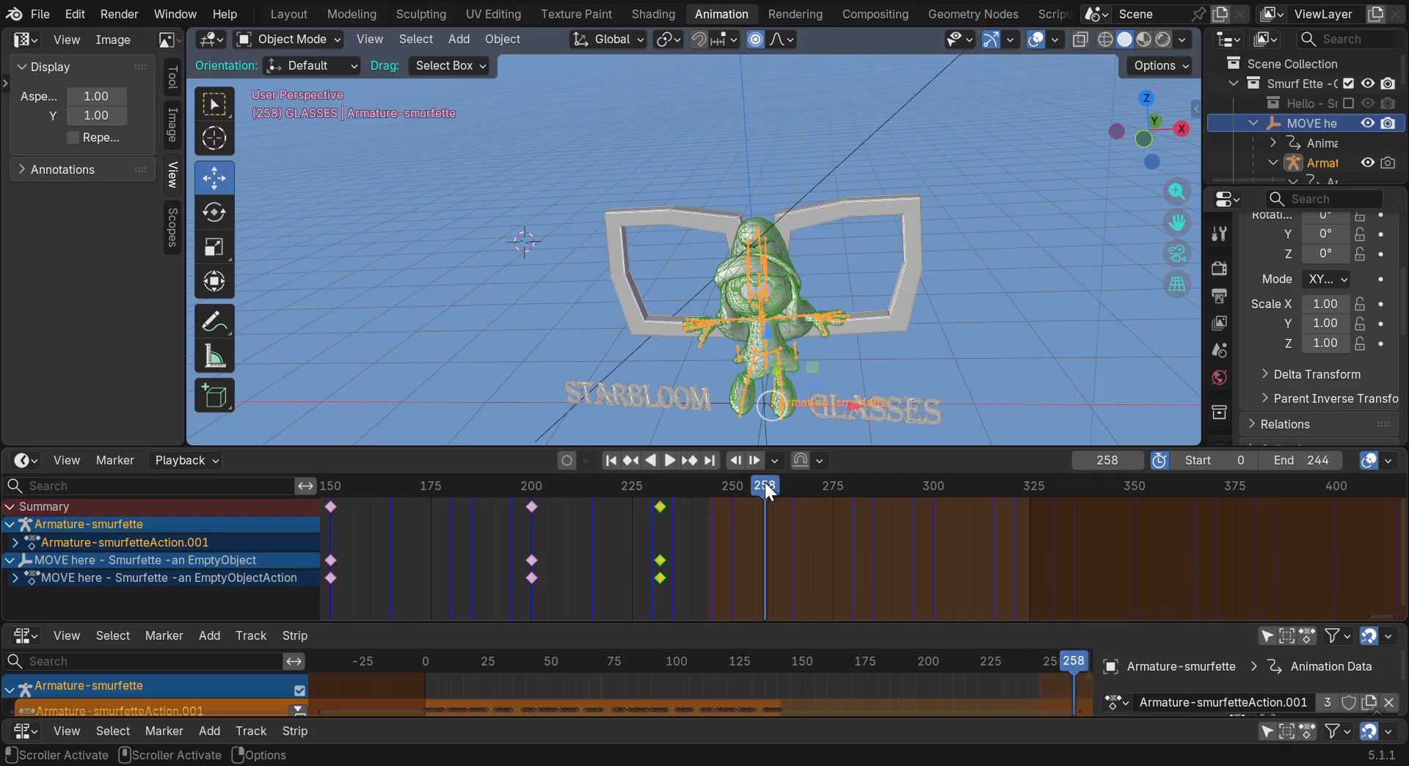
Select the Smurfette parent empty, enable auto keying and move it about 2.01 m up along Z at frame 258
{"action": "left_click", "coordinate": [766, 434]}
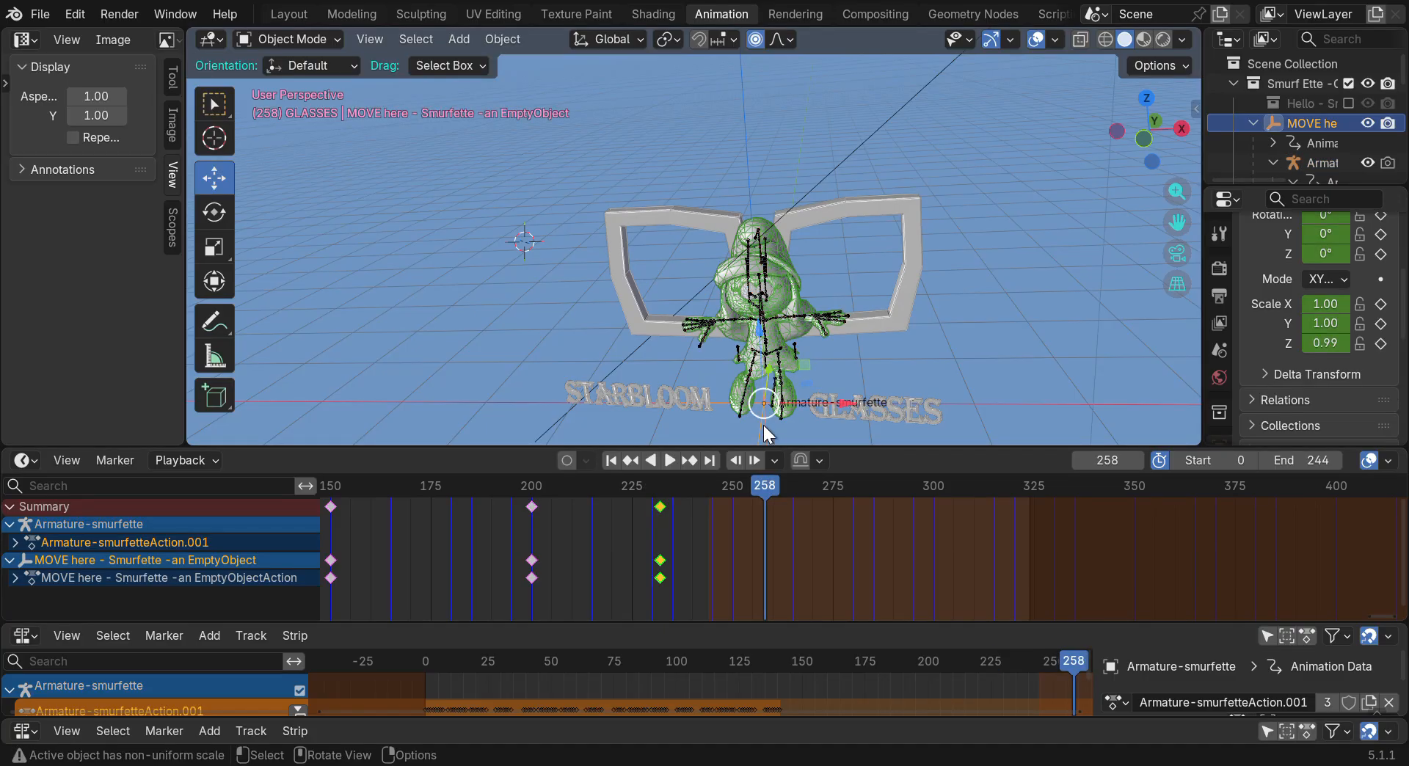
{"action": "middle_click_drag", "start_coordinate": [1174, 225], "coordinate": [1177, 221]}
{"action": "left_click_drag", "start_coordinate": [1135, 117], "coordinate": [1134, 116]}
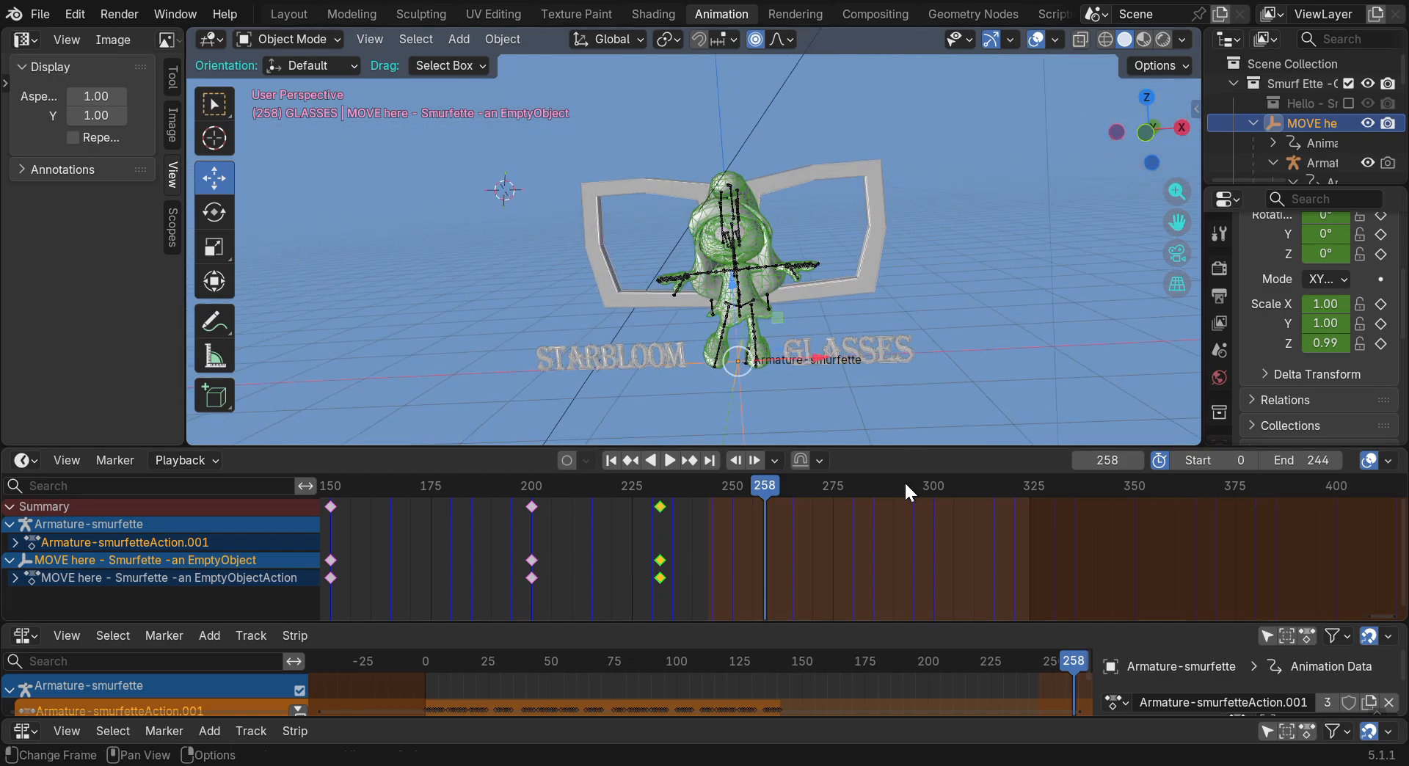
{"action": "left_click", "coordinate": [566, 461]}
{"action": "left_click_drag", "start_coordinate": [1177, 223], "coordinate": [1176, 249]}
{"action": "left_click_drag", "start_coordinate": [1266, 188], "coordinate": [1266, 367]}
{"action": "left_click_drag", "start_coordinate": [1201, 280], "coordinate": [1146, 280]}
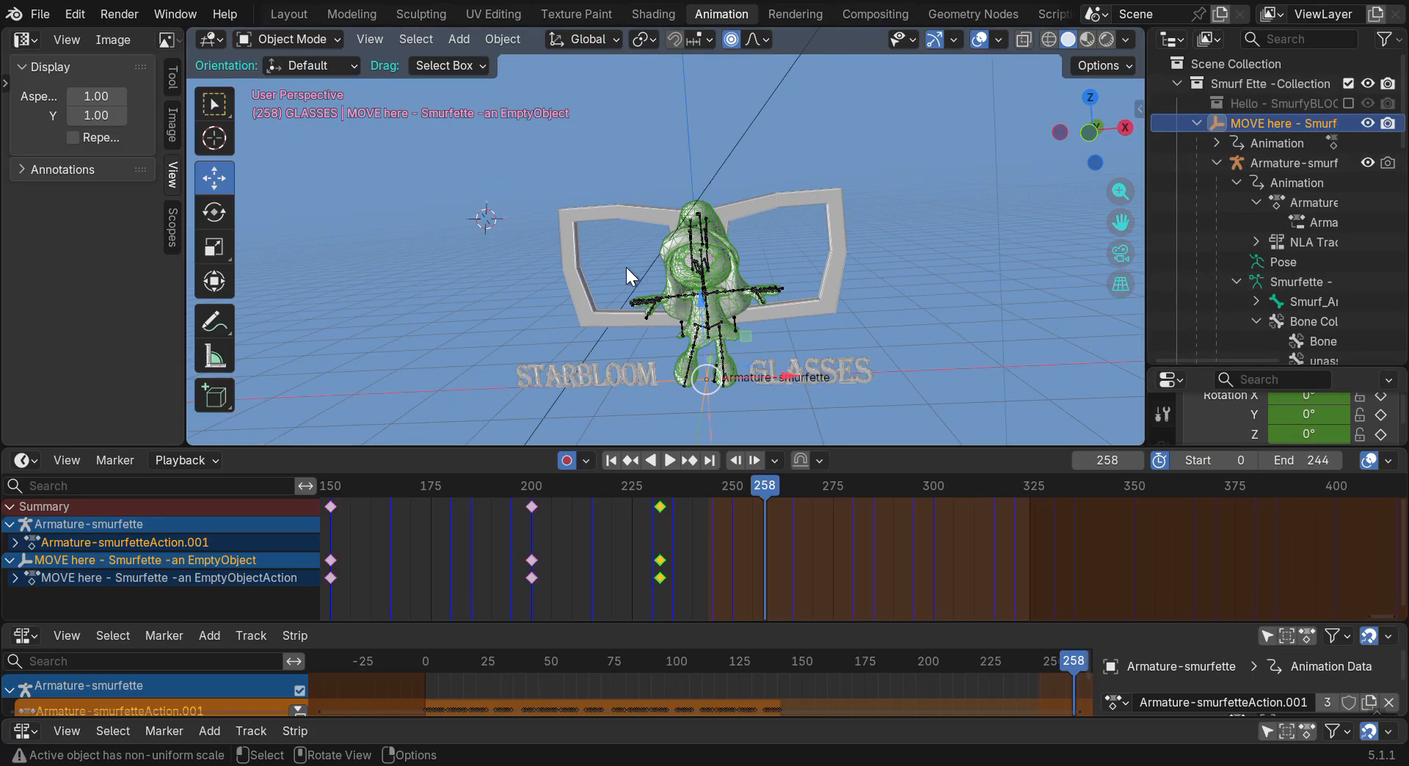
{"action": "left_click_drag", "start_coordinate": [706, 377], "coordinate": [697, 106]}
{"action": "key", "text": "z"}
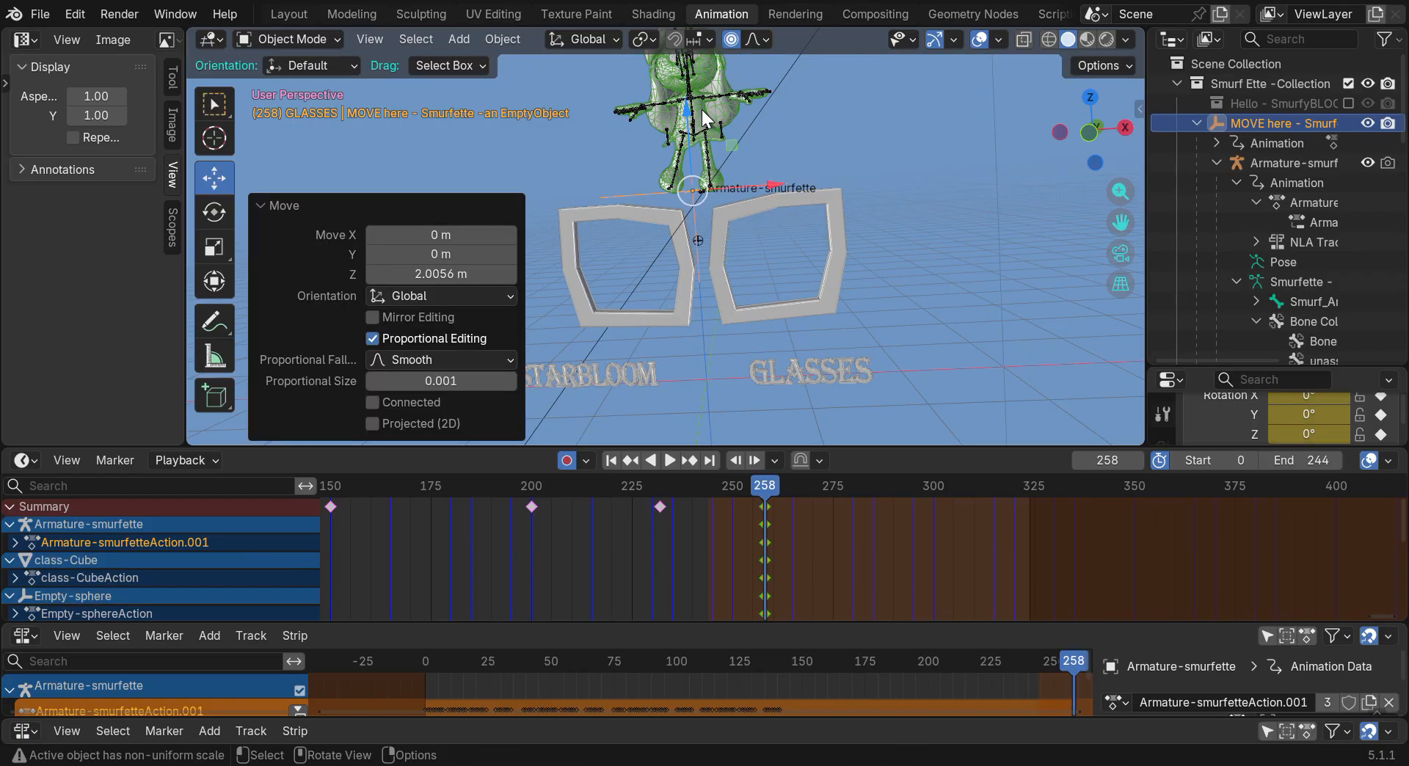
Deselect the parent empty and enlarge the Timeline and Properties editor to examine every object's keyframe rows
{"action": "left_click_drag", "start_coordinate": [1120, 223], "coordinate": [1138, 256]}
{"action": "left_click_drag", "start_coordinate": [904, 451], "coordinate": [902, 397]}
{"action": "scroll", "coordinate": [901, 192], "scroll_direction": "down", "scroll_amount": 2}
{"action": "scroll", "coordinate": [870, 504], "scroll_direction": "down", "scroll_amount": 3}
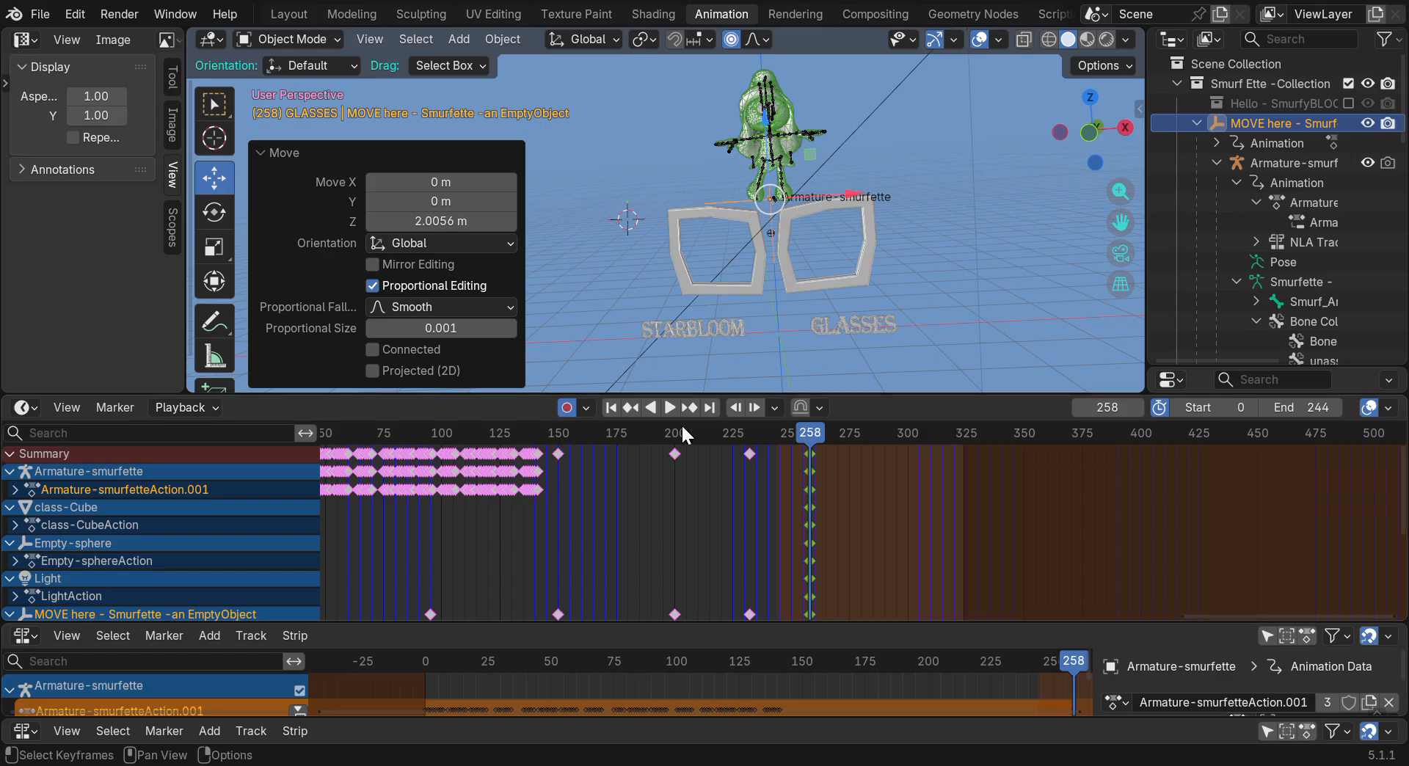
{"action": "left_click_drag", "start_coordinate": [699, 394], "coordinate": [698, 393]}
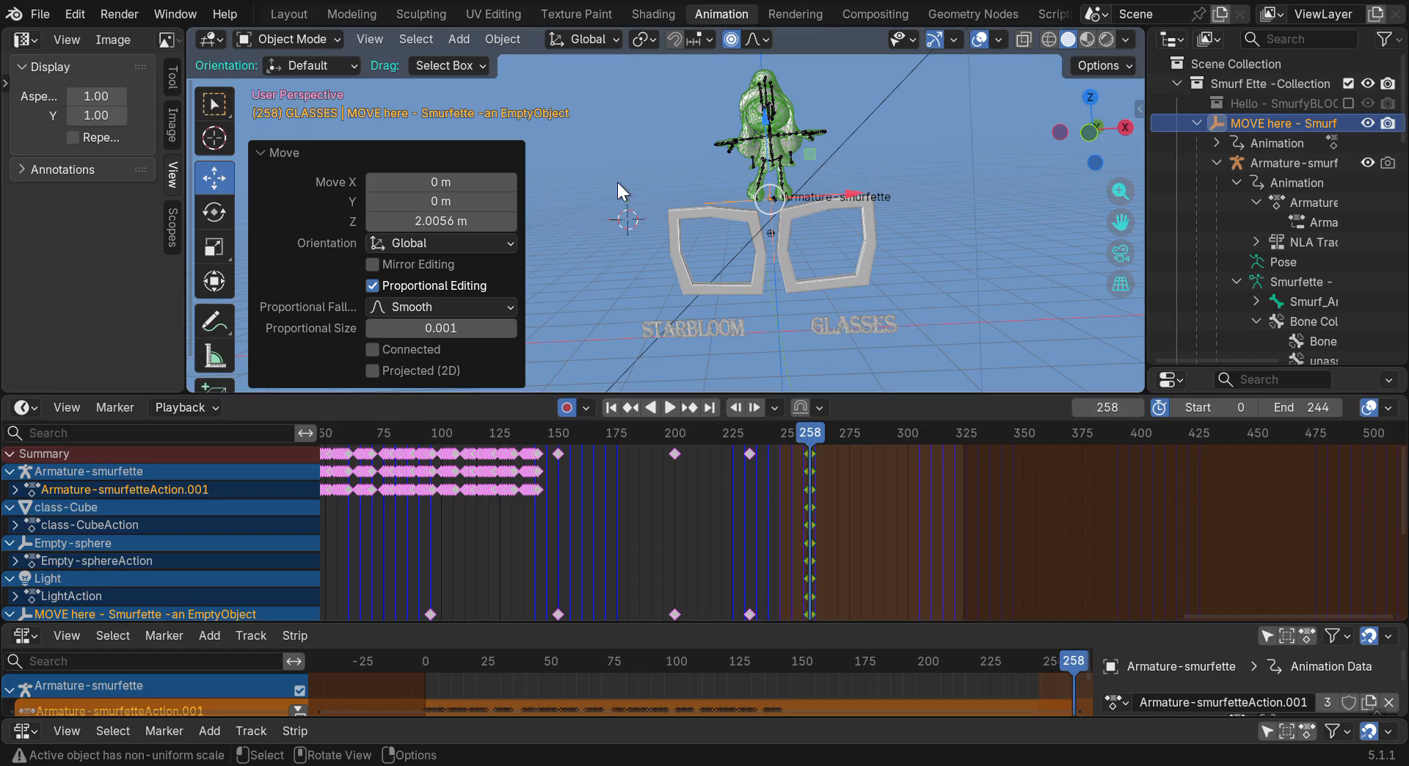
{"action": "left_click", "coordinate": [613, 142]}
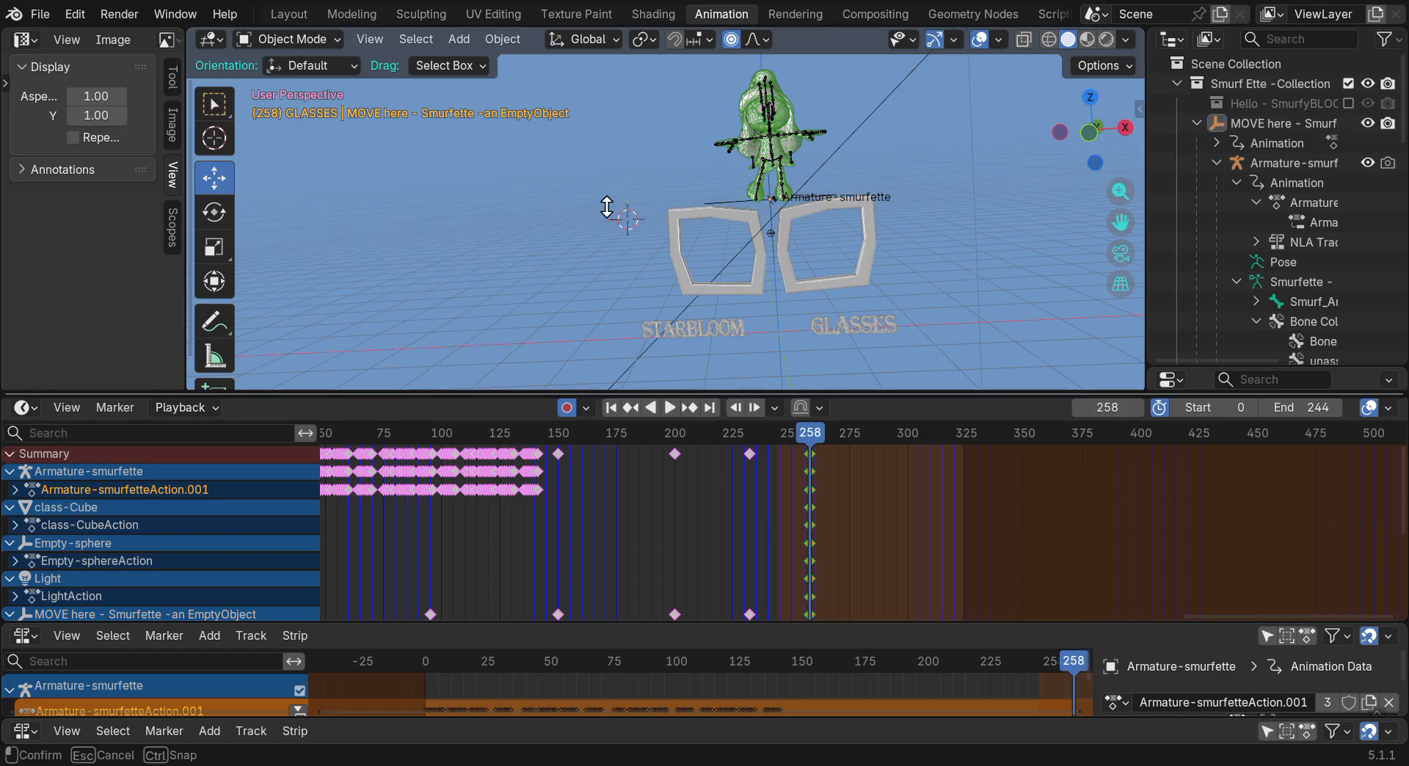
{"action": "left_click_drag", "start_coordinate": [1210, 367], "coordinate": [1201, 54]}
{"action": "left_click_drag", "start_coordinate": [1000, 179], "coordinate": [1001, 224]}
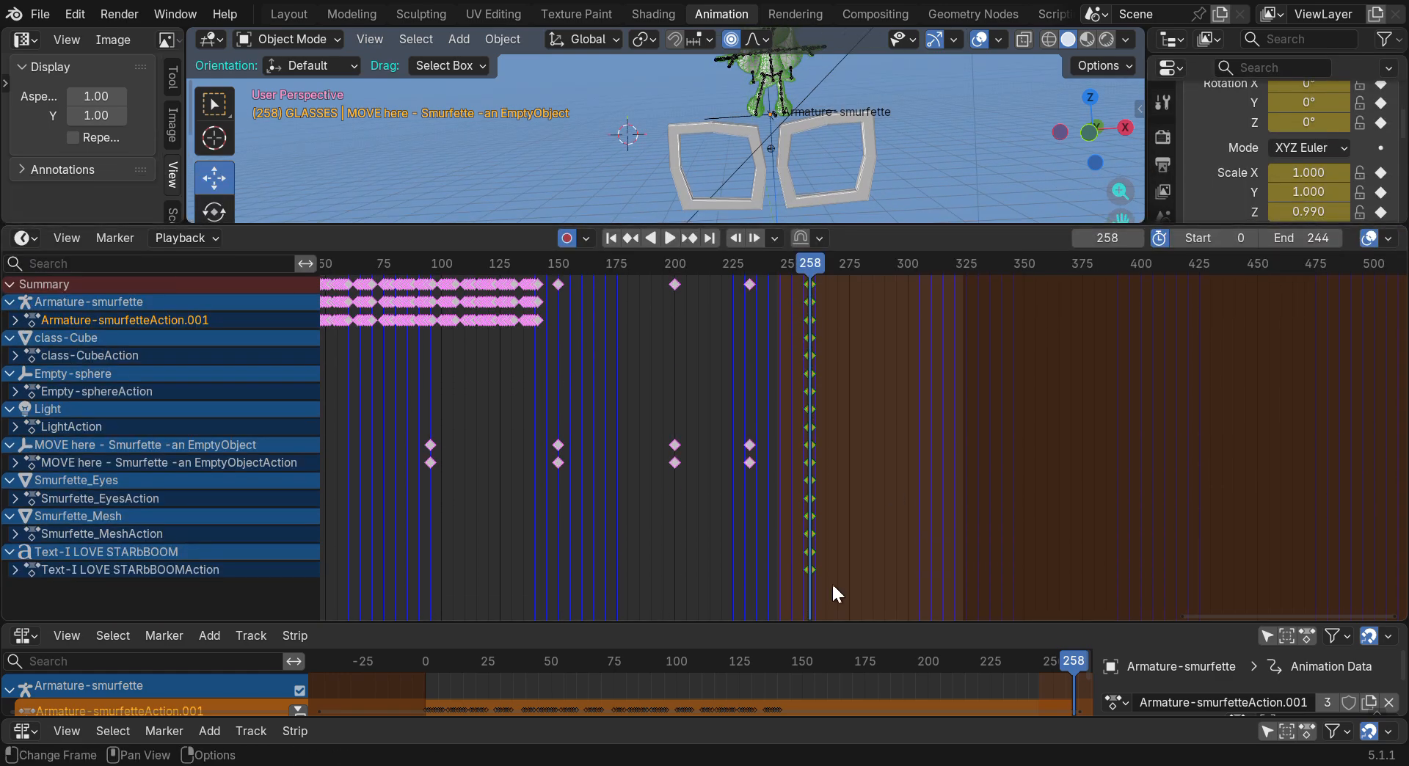
Enlarge the upper NLA editor, change it to the Action Editor and show all keyframes of the parent empty's Object Transforms channels
{"action": "left_click_drag", "start_coordinate": [826, 622], "coordinate": [844, 362]}
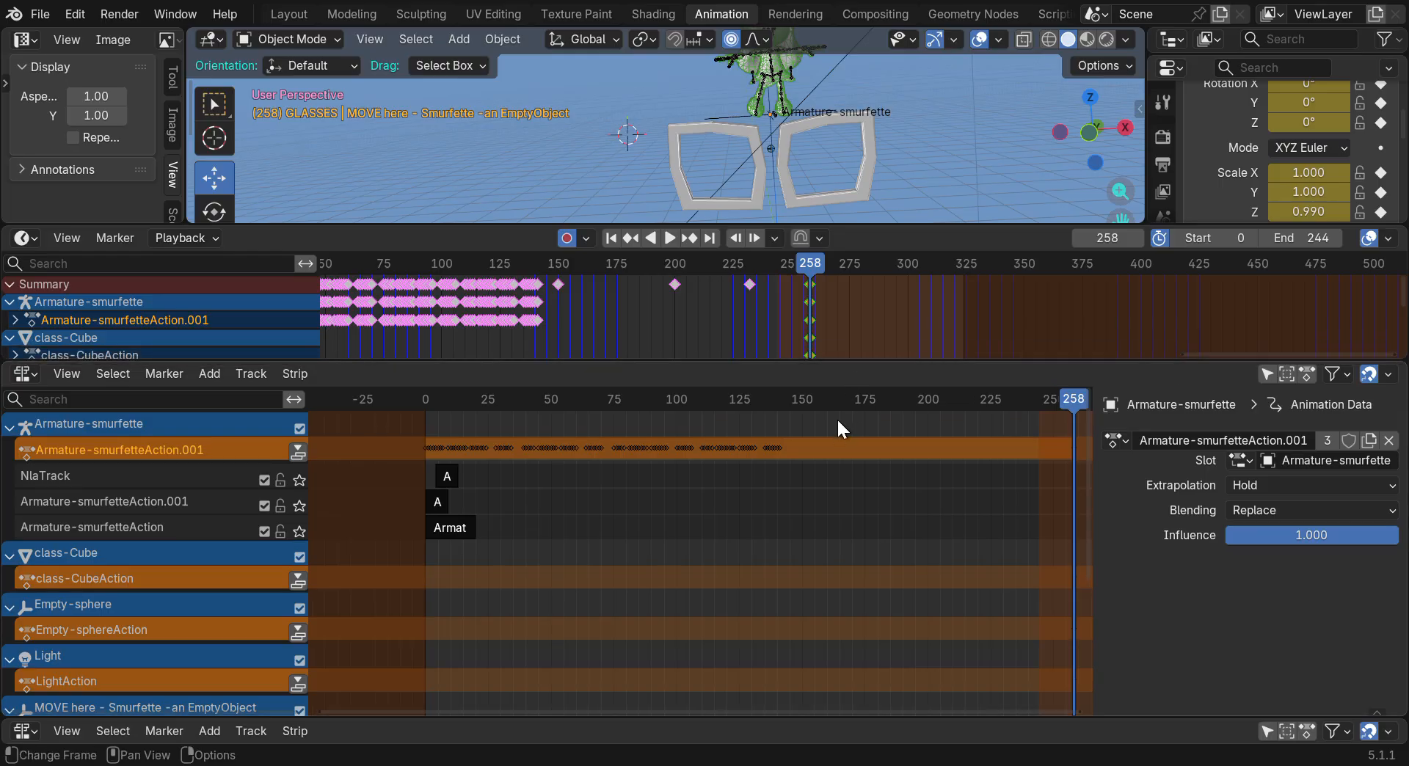
{"action": "left_click", "coordinate": [24, 375]}
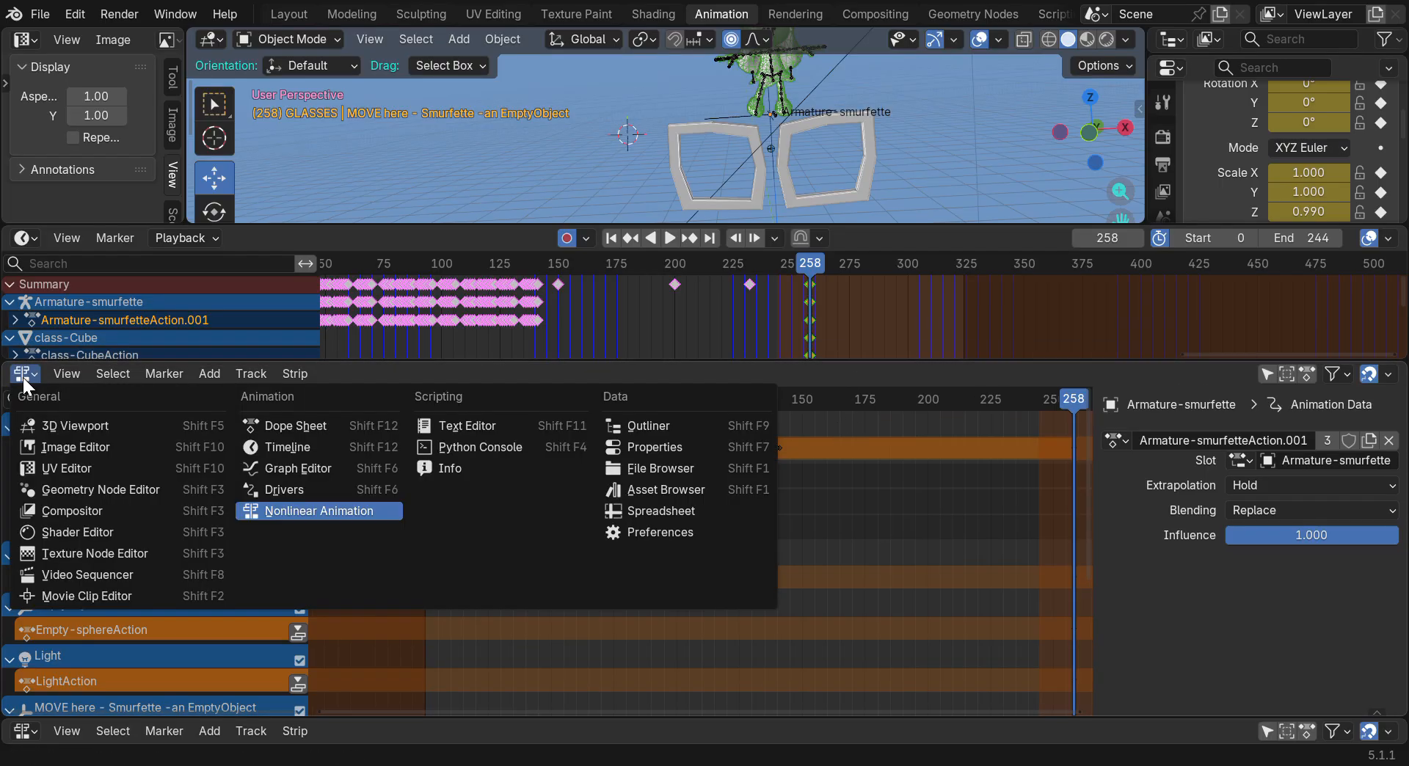
{"action": "left_click", "coordinate": [261, 424]}
{"action": "left_click", "coordinate": [14, 456]}
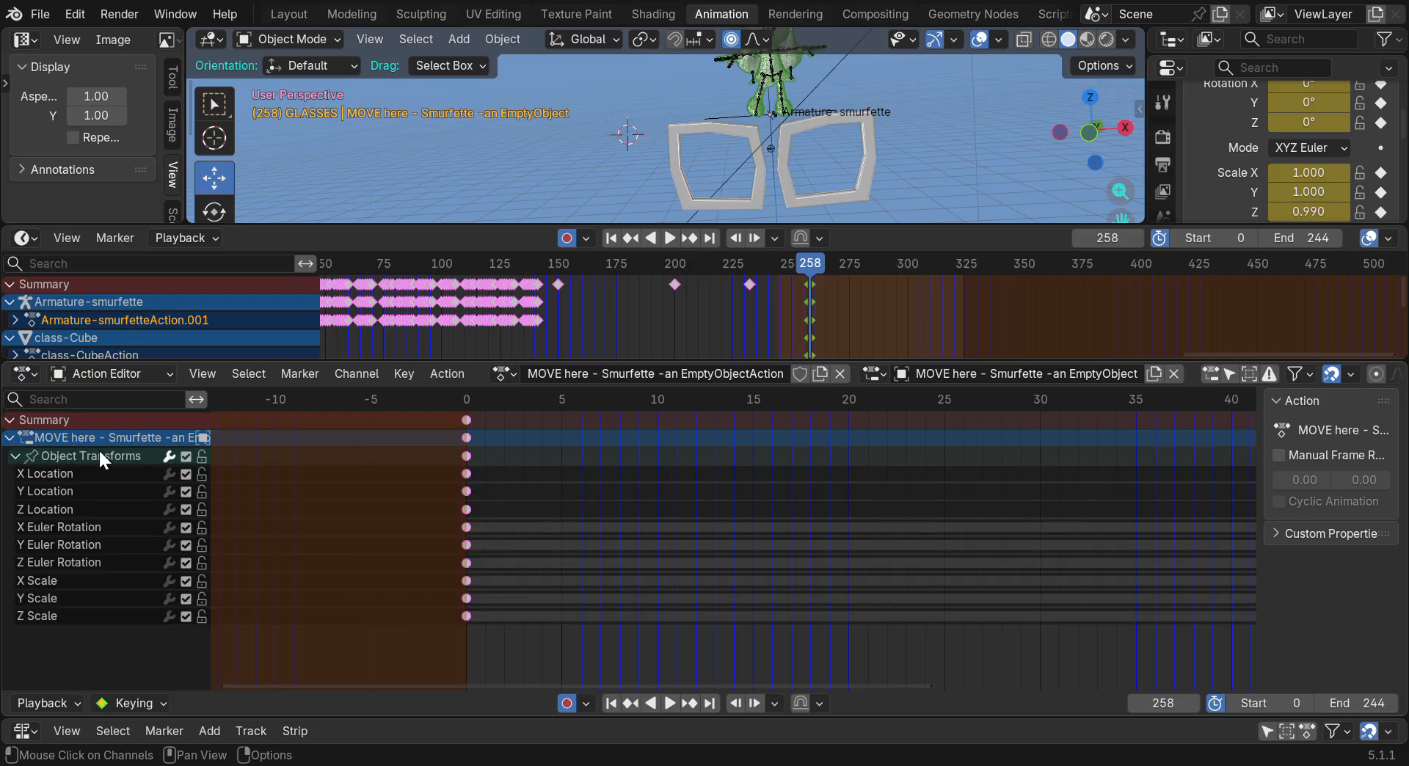
{"action": "key", "text": "Home"}
{"action": "scroll", "coordinate": [660, 544], "scroll_direction": "down", "scroll_amount": 6}
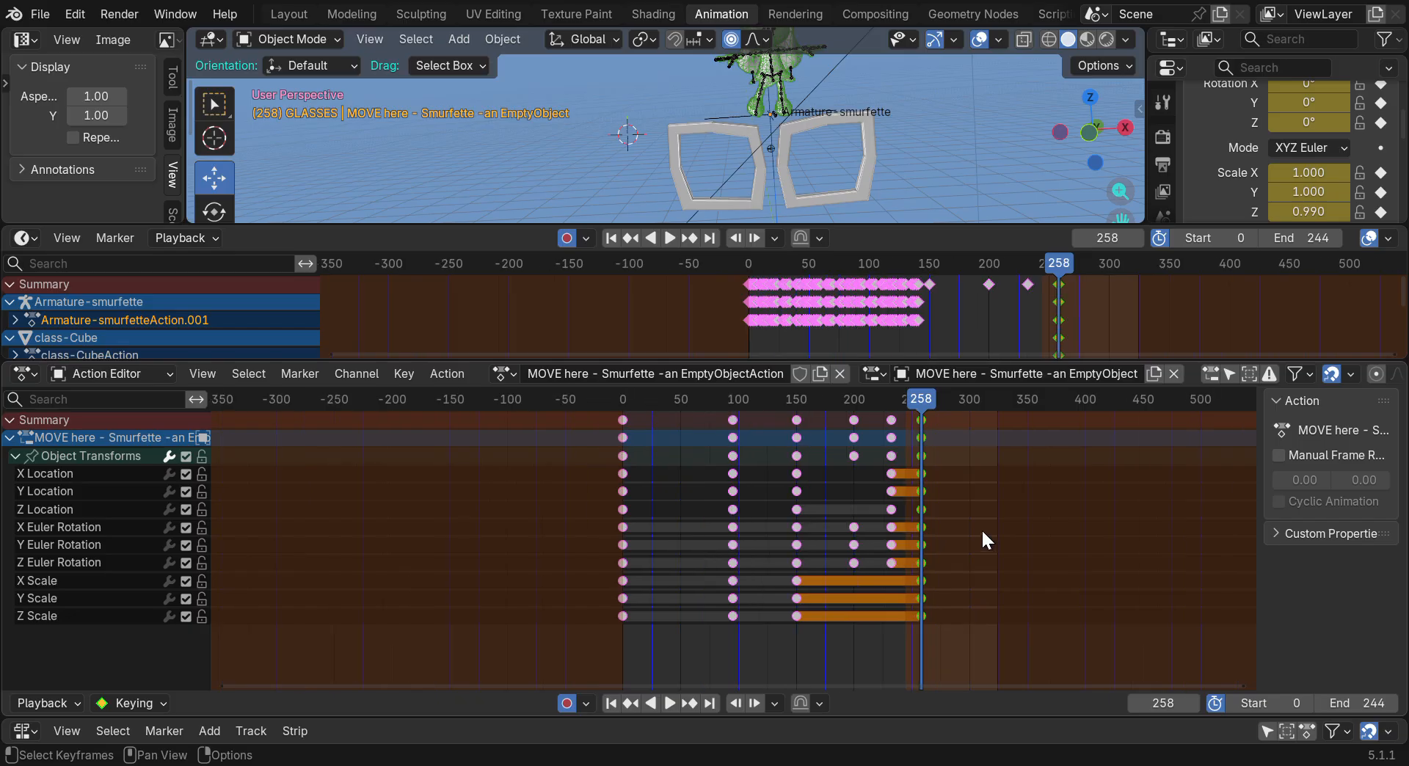
{"action": "scroll", "coordinate": [983, 540], "scroll_direction": "up", "scroll_amount": 2}
{"action": "scroll", "coordinate": [981, 528], "scroll_direction": "up", "scroll_amount": 1}
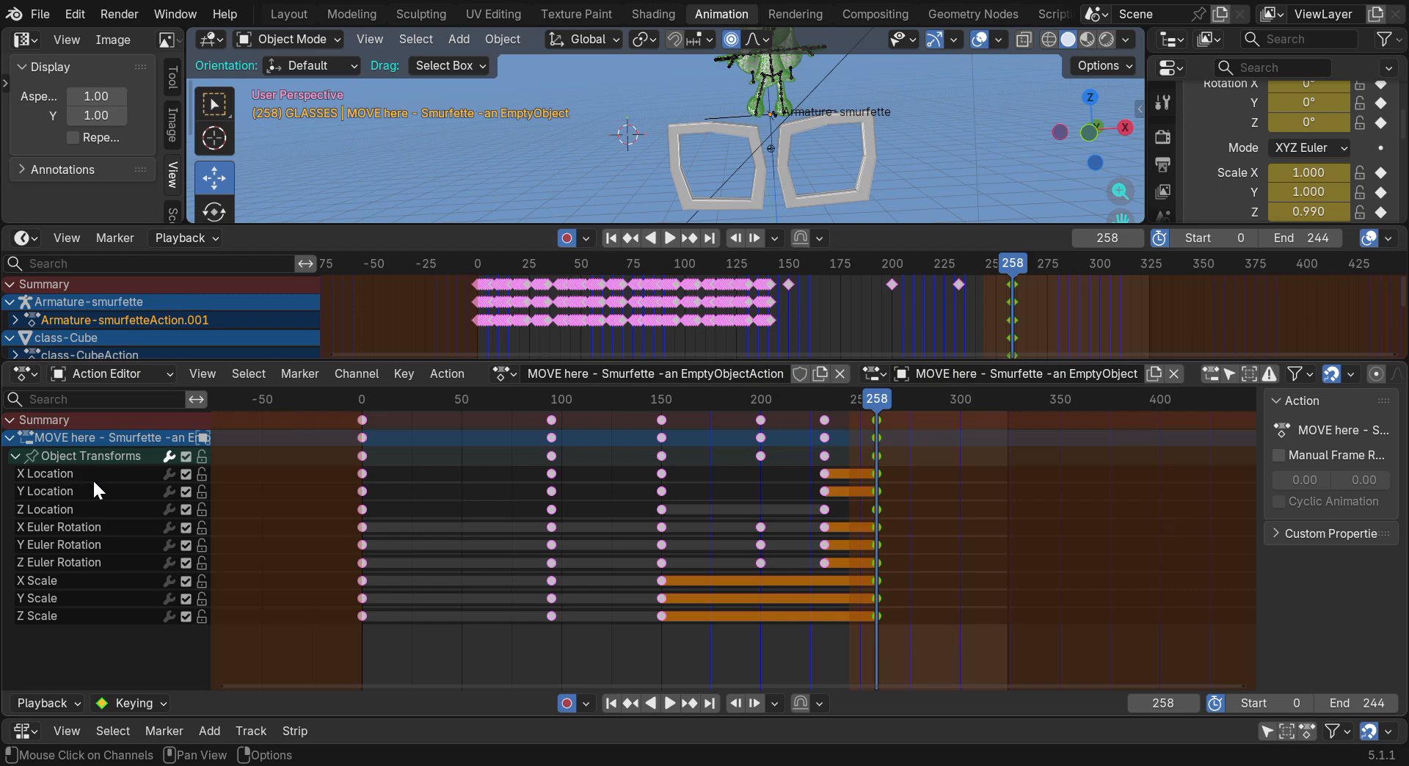
Go to frame 269, collapse the Object Transforms channels and shrink the animation editors to enlarge the viewport
{"action": "left_click_drag", "start_coordinate": [877, 398], "coordinate": [855, 355]}
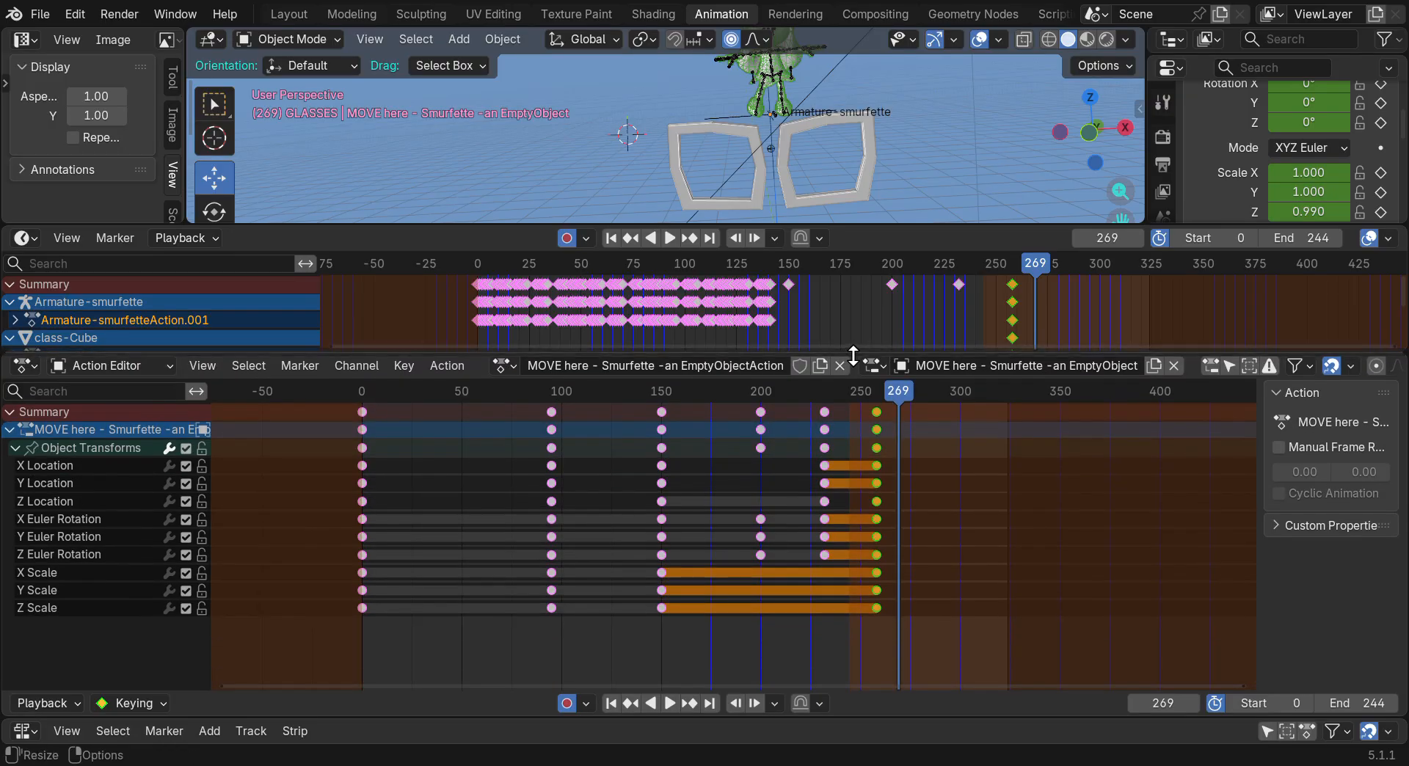
{"action": "left_click", "coordinate": [15, 447]}
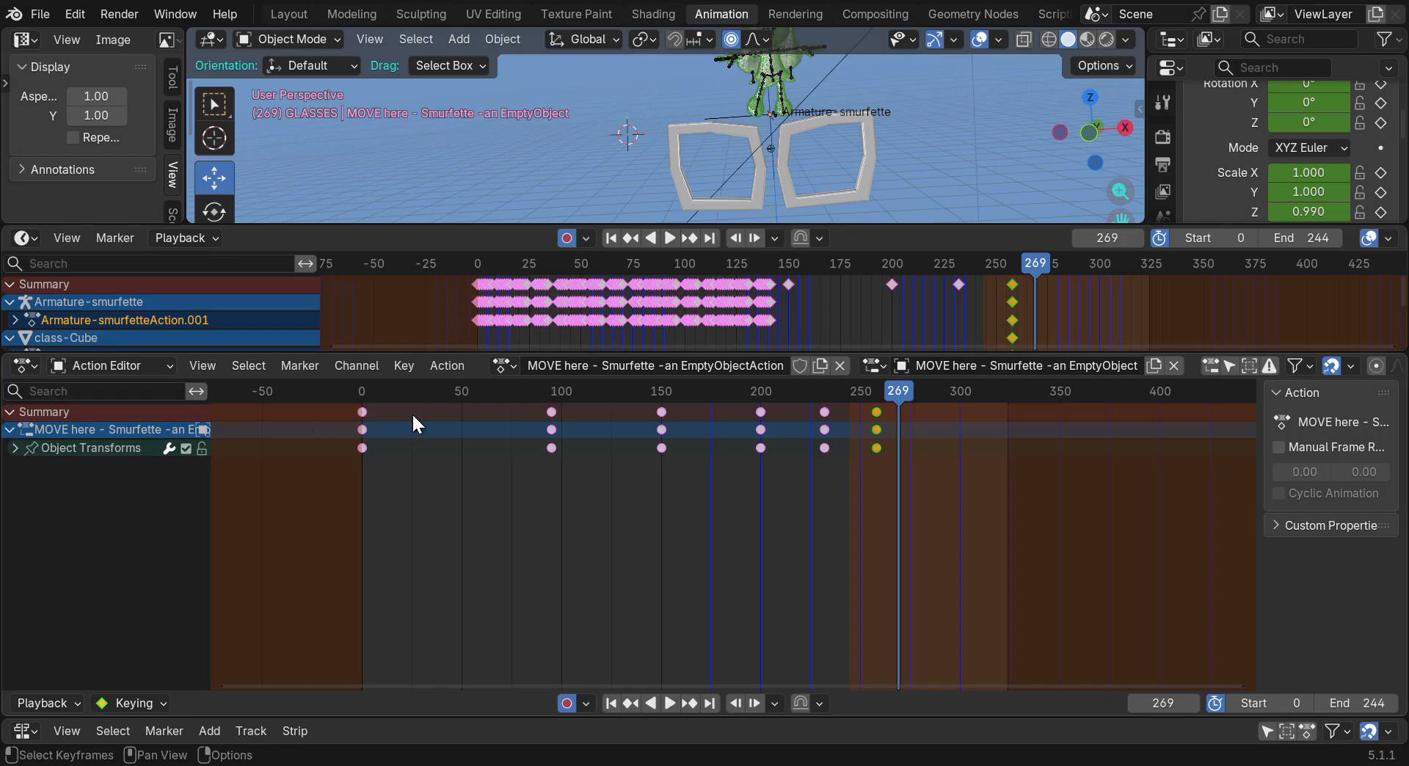
{"action": "left_click_drag", "start_coordinate": [919, 357], "coordinate": [906, 496]}
{"action": "left_click_drag", "start_coordinate": [898, 225], "coordinate": [889, 434]}
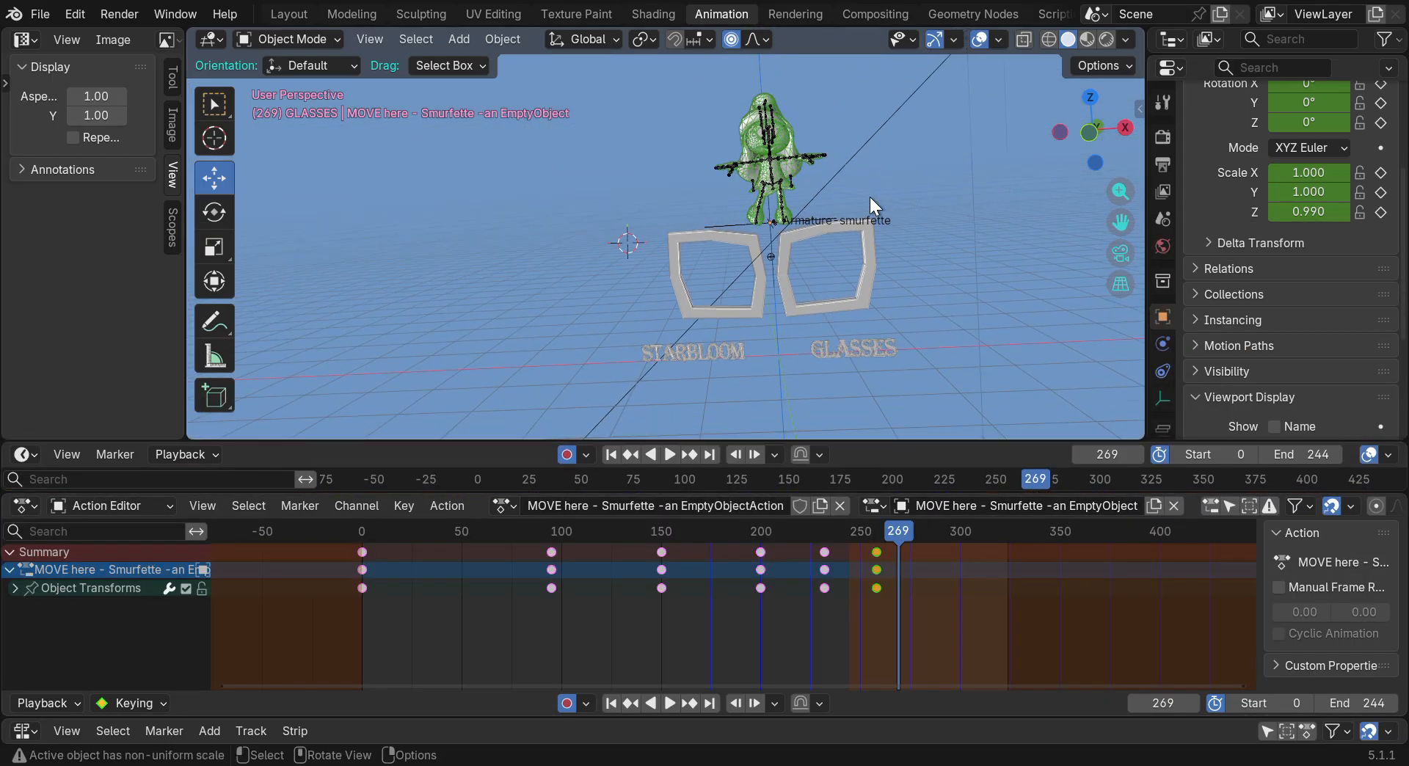
Select the parent empty between the character's feet in the viewport
{"action": "scroll", "coordinate": [870, 196], "scroll_direction": "up", "scroll_amount": 4}
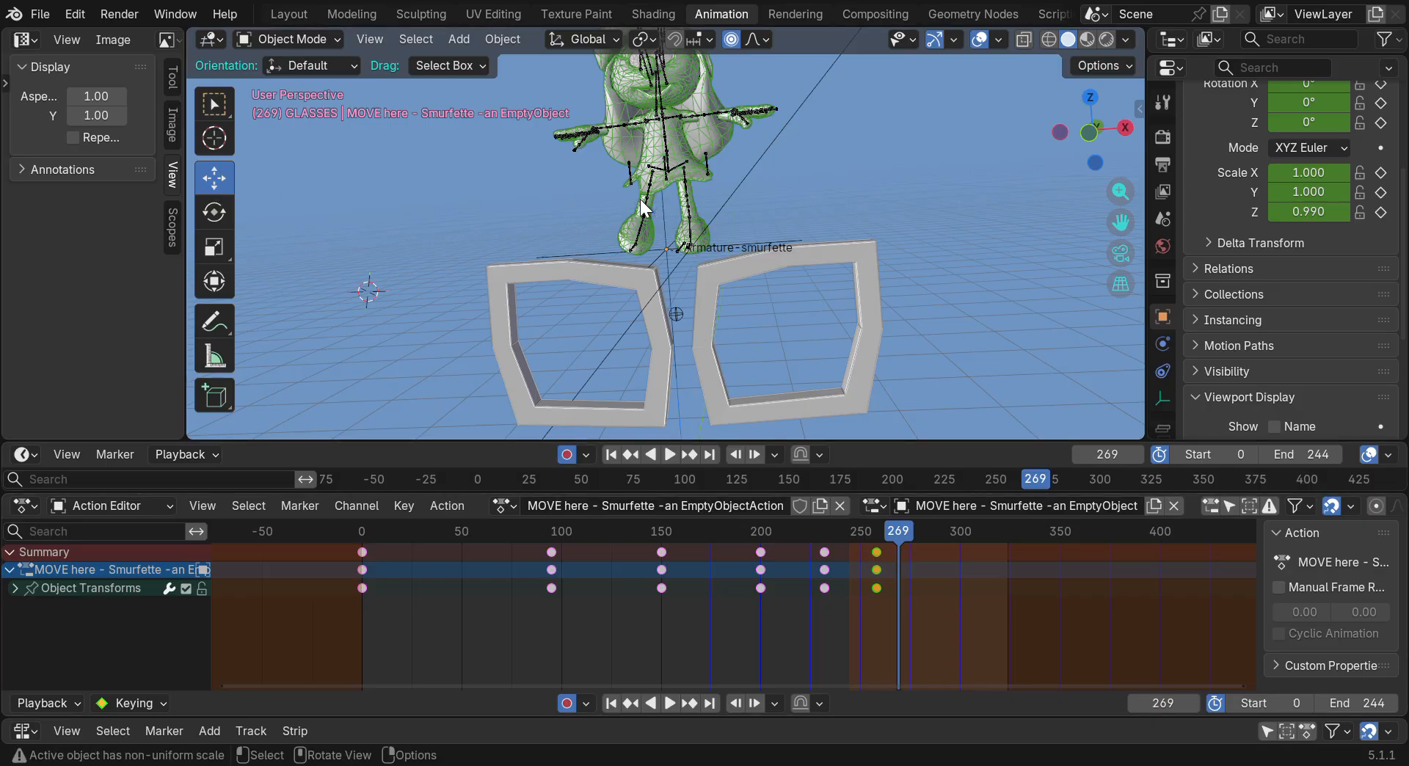
{"action": "left_click", "coordinate": [665, 241]}
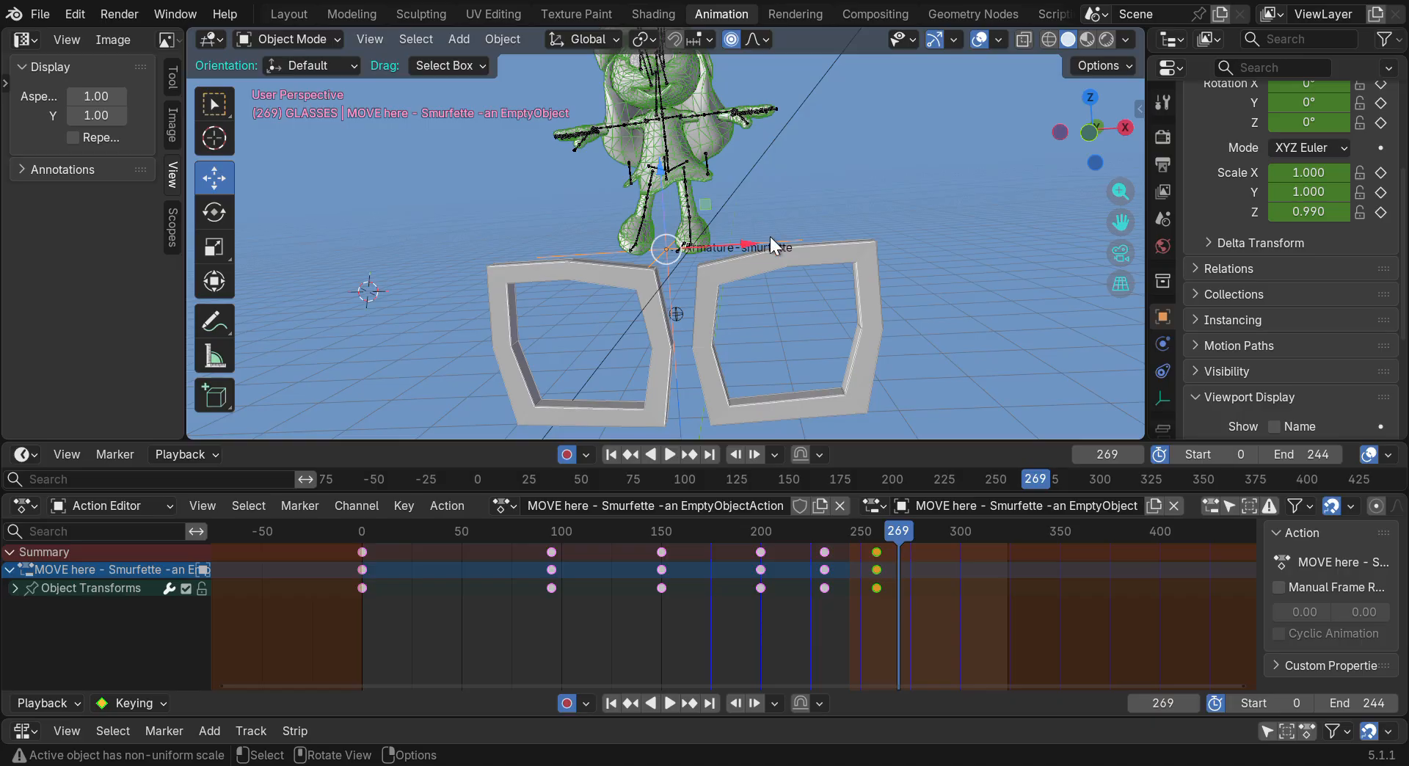
{"action": "scroll", "coordinate": [741, 246], "scroll_direction": "up", "scroll_amount": 5}
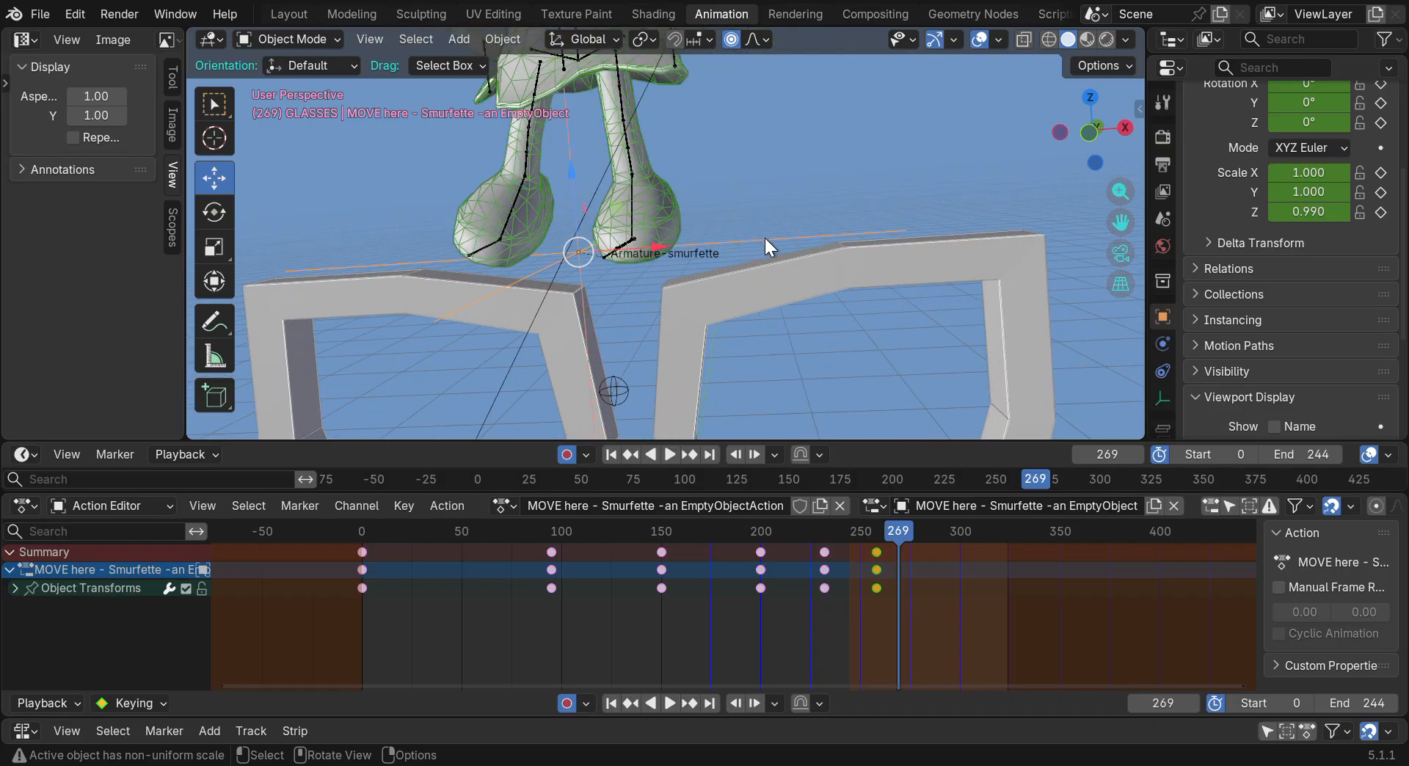
{"action": "scroll", "coordinate": [1244, 287], "scroll_direction": "up", "scroll_amount": 3}
{"action": "scroll", "coordinate": [1240, 272], "scroll_direction": "down", "scroll_amount": 3}
{"action": "scroll", "coordinate": [1226, 242], "scroll_direction": "up", "scroll_amount": 3}
Change the Properties editor to a second Outliner and widen it
{"action": "mouse_move", "coordinate": [1213, 53]}
{"action": "left_mouse_down"}
{"action": "mouse_move", "coordinate": [1212, 115]}
{"action": "mouse_move", "coordinate": [1212, 54]}
{"action": "left_mouse_up"}
{"action": "left_click", "coordinate": [1172, 73]}
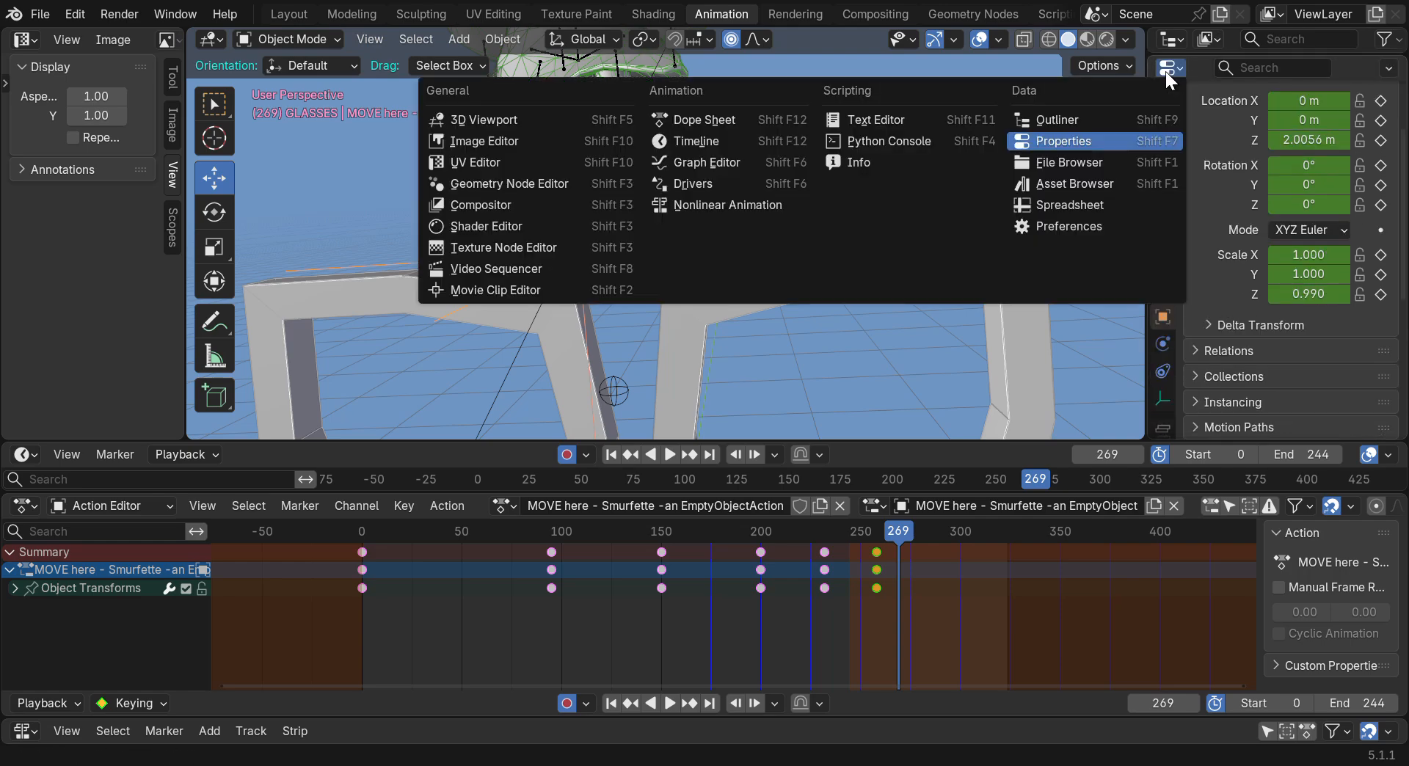
{"action": "left_click", "coordinate": [1144, 119]}
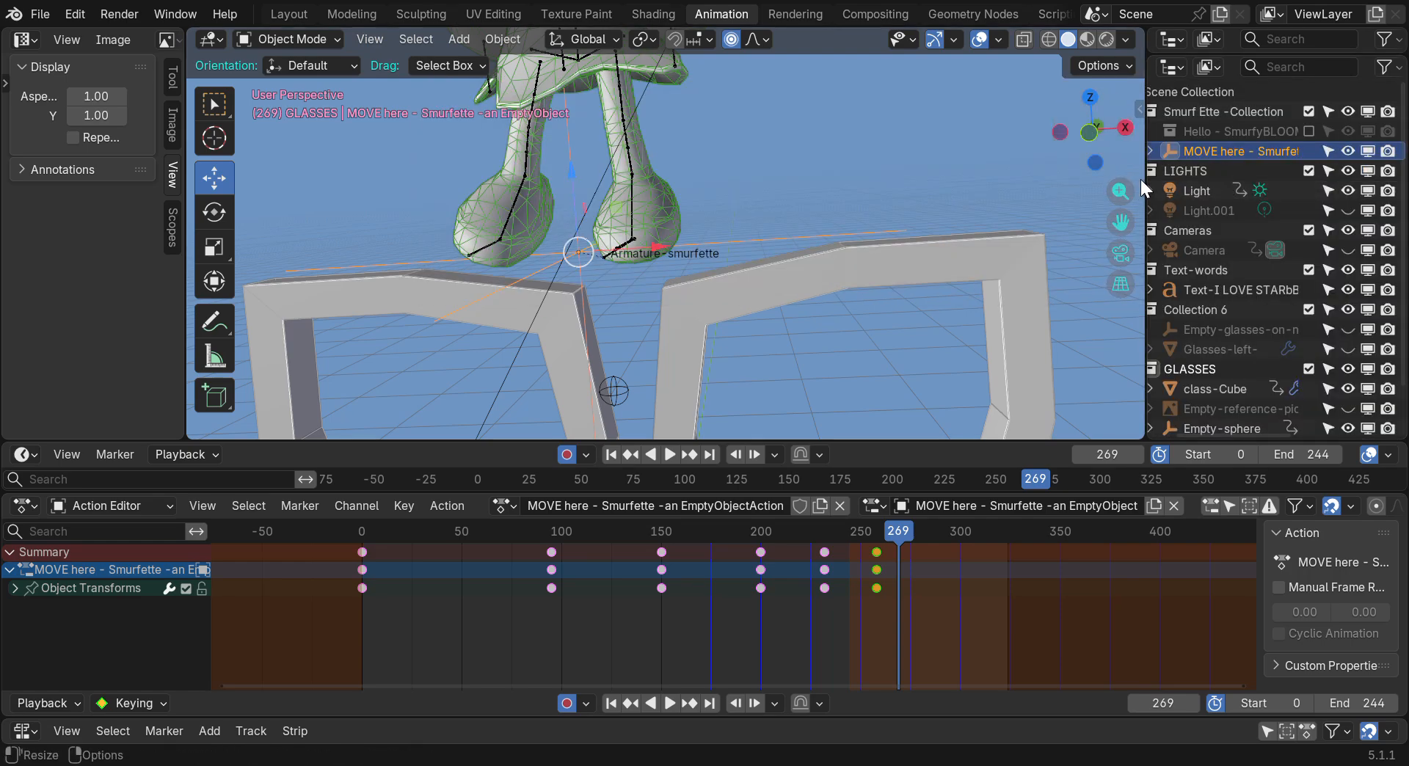
{"action": "left_click_drag", "start_coordinate": [1143, 179], "coordinate": [1084, 179]}
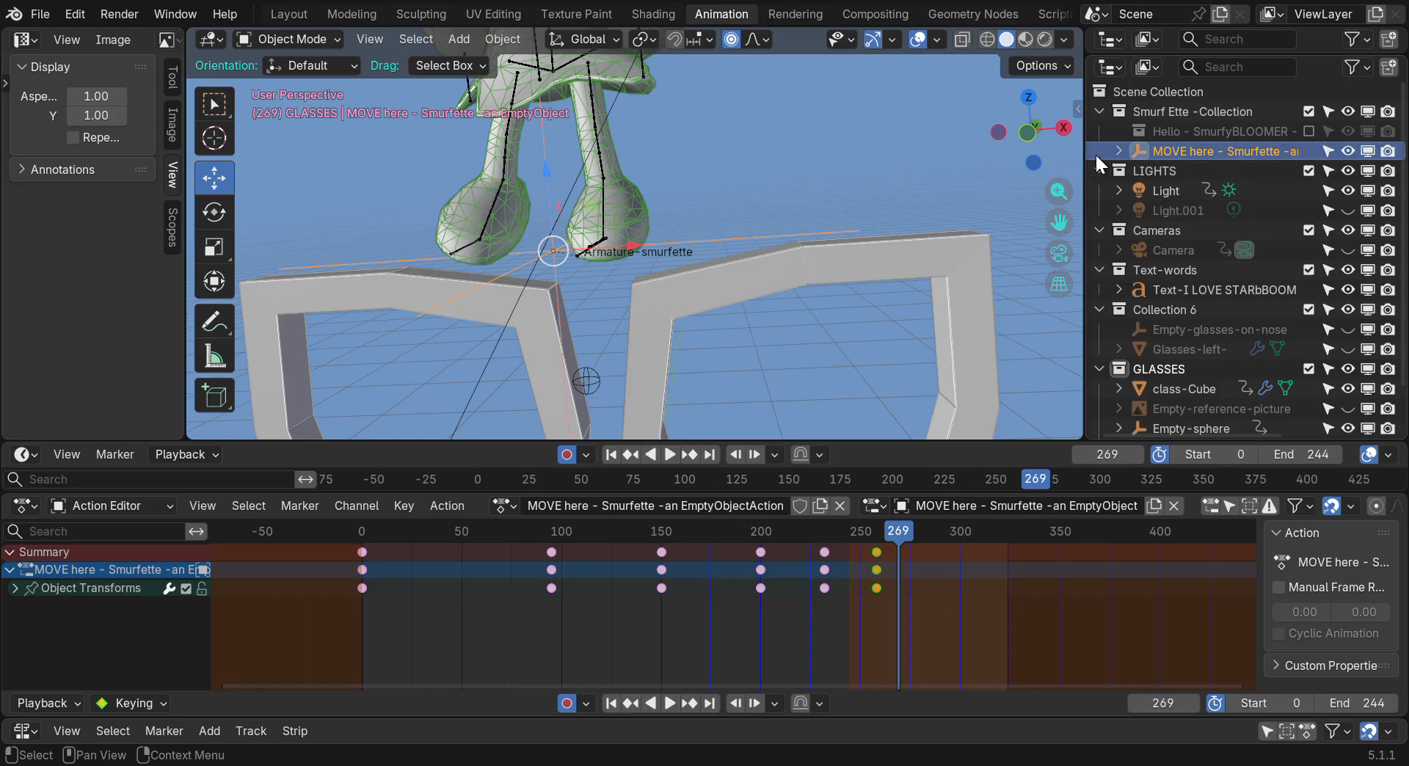
Collapse the collections from LIGHTS to GLASSES in the Outliner, then expand the parent empty and check its Animation entry
{"action": "scroll", "coordinate": [1090, 130], "scroll_direction": "down", "scroll_amount": 2}
{"action": "left_click_drag", "start_coordinate": [1108, 126], "coordinate": [1100, 296]}
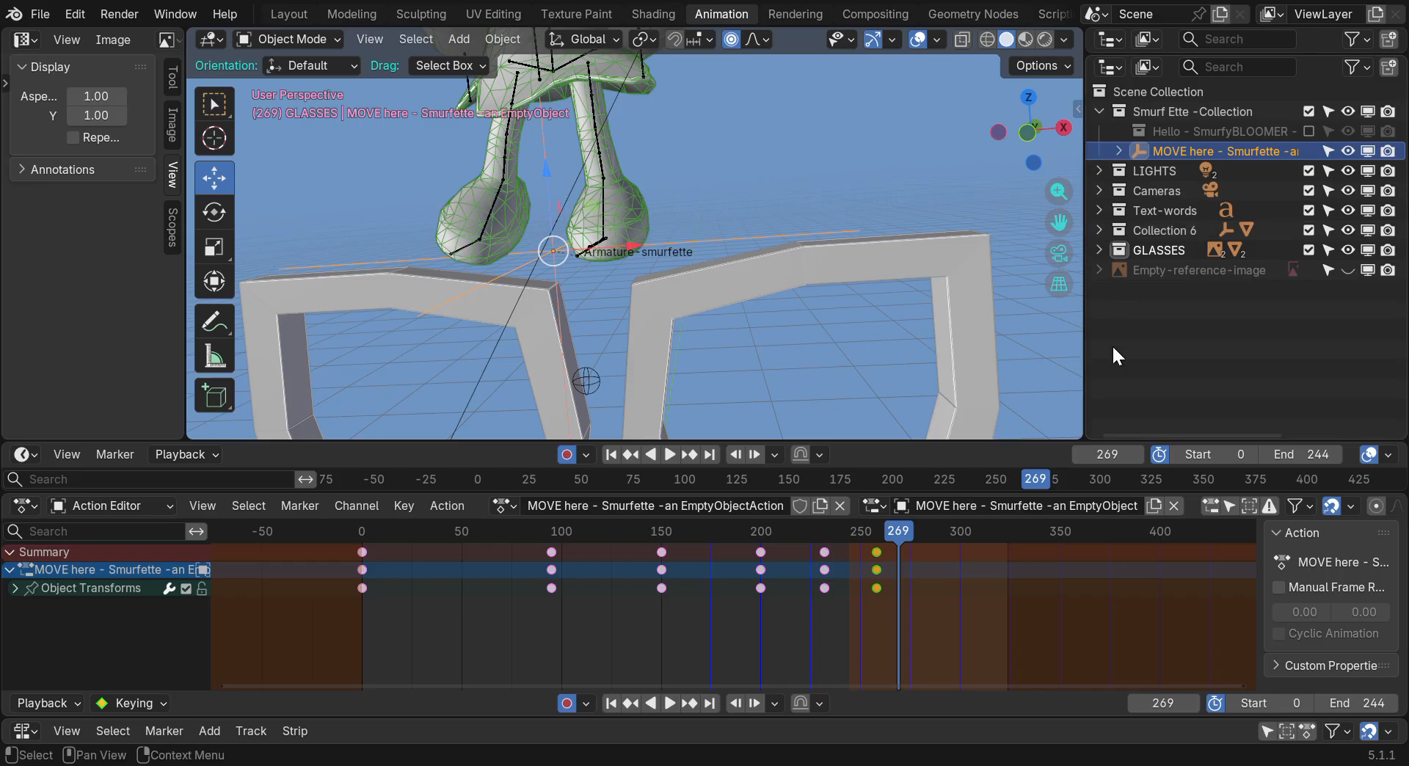
{"action": "left_click_drag", "start_coordinate": [1058, 221], "coordinate": [1116, 218]}
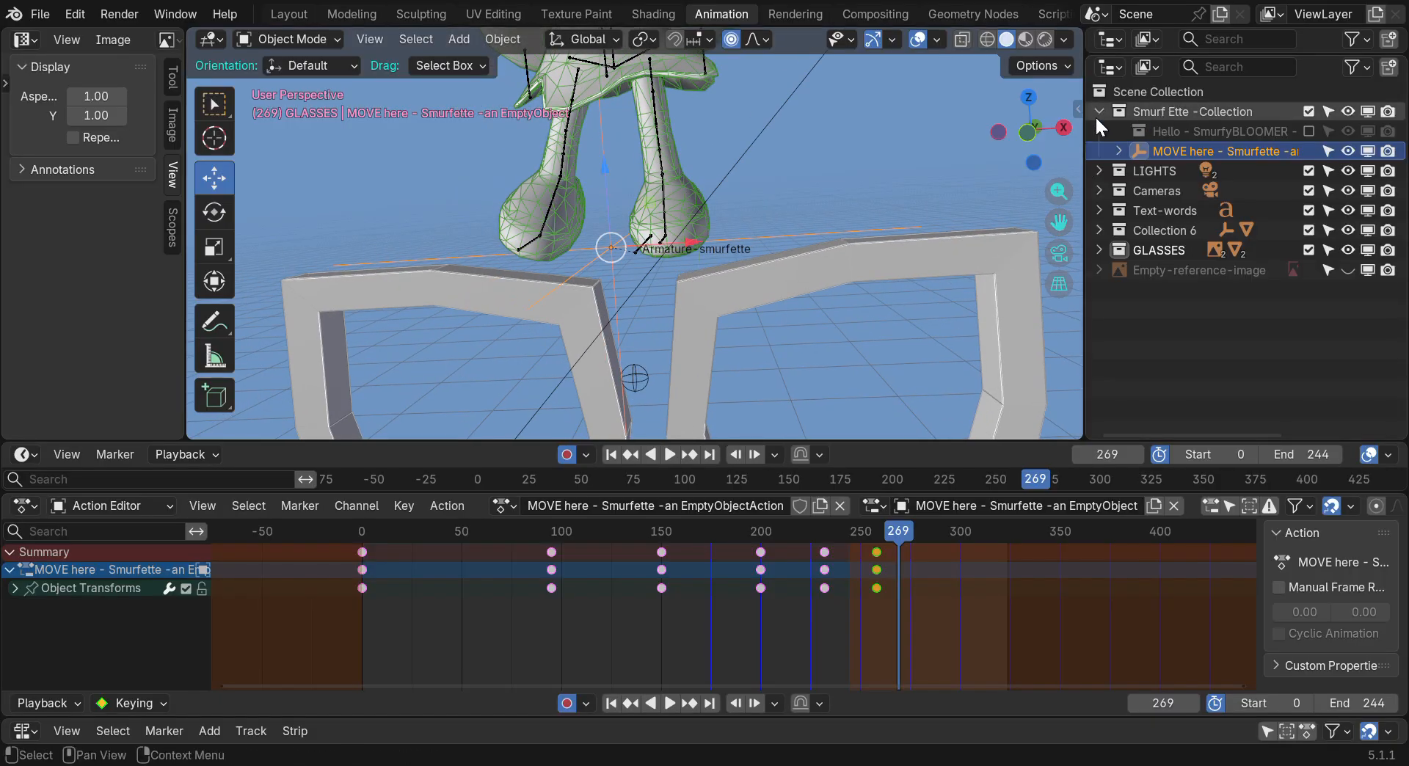
{"action": "left_click", "coordinate": [1120, 151]}
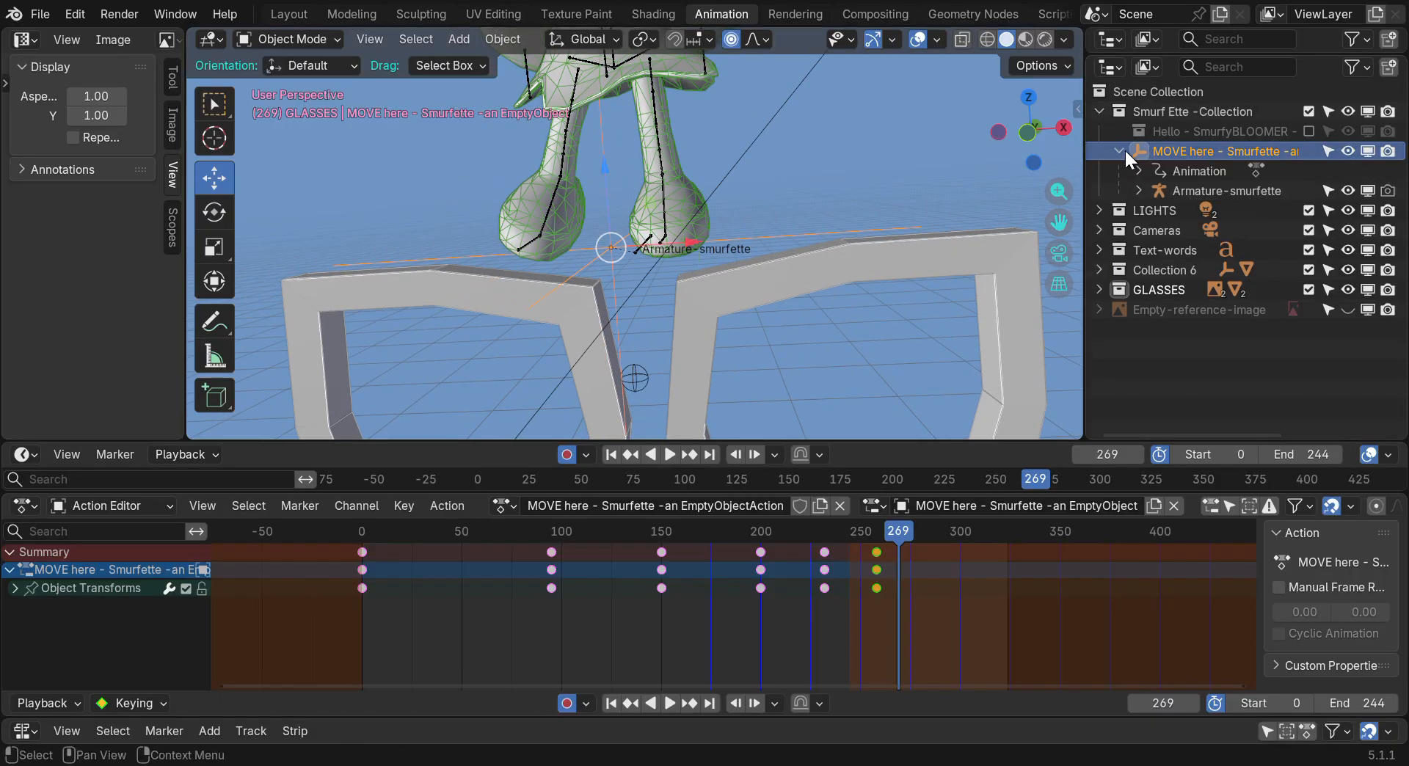
{"action": "left_click", "coordinate": [1138, 171]}
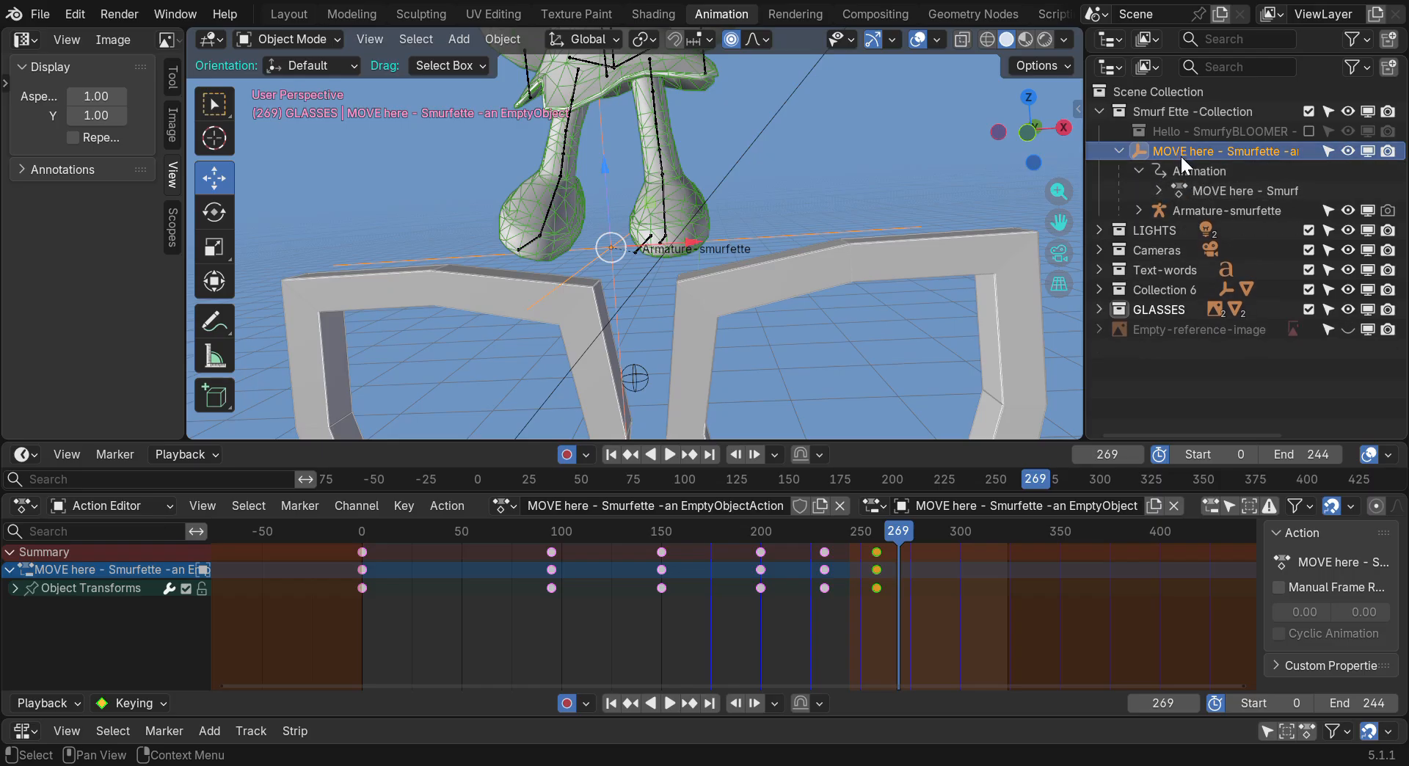
{"action": "left_click", "coordinate": [1140, 171]}
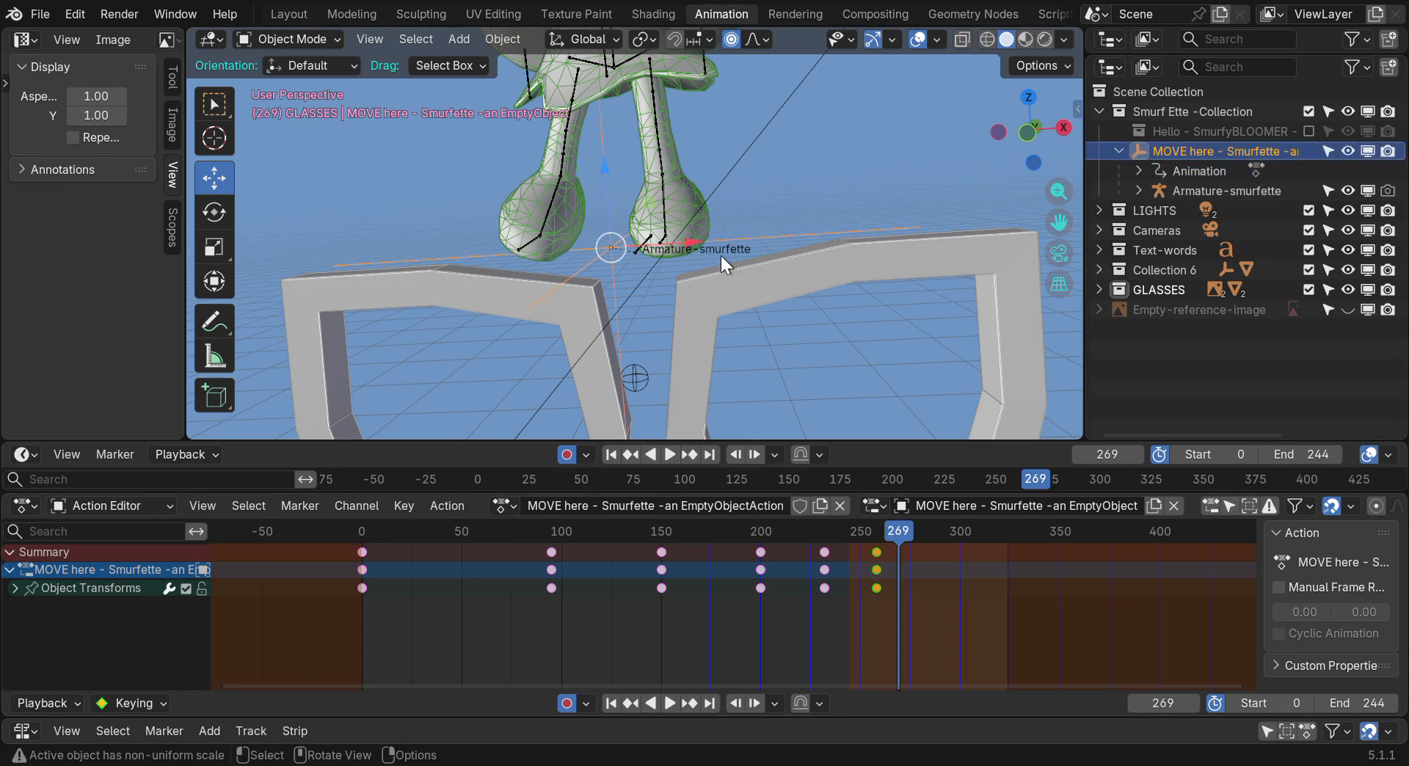
Move the parent empty about 0.91 m along X with auto keying at frame 269
{"action": "key", "text": "g"}
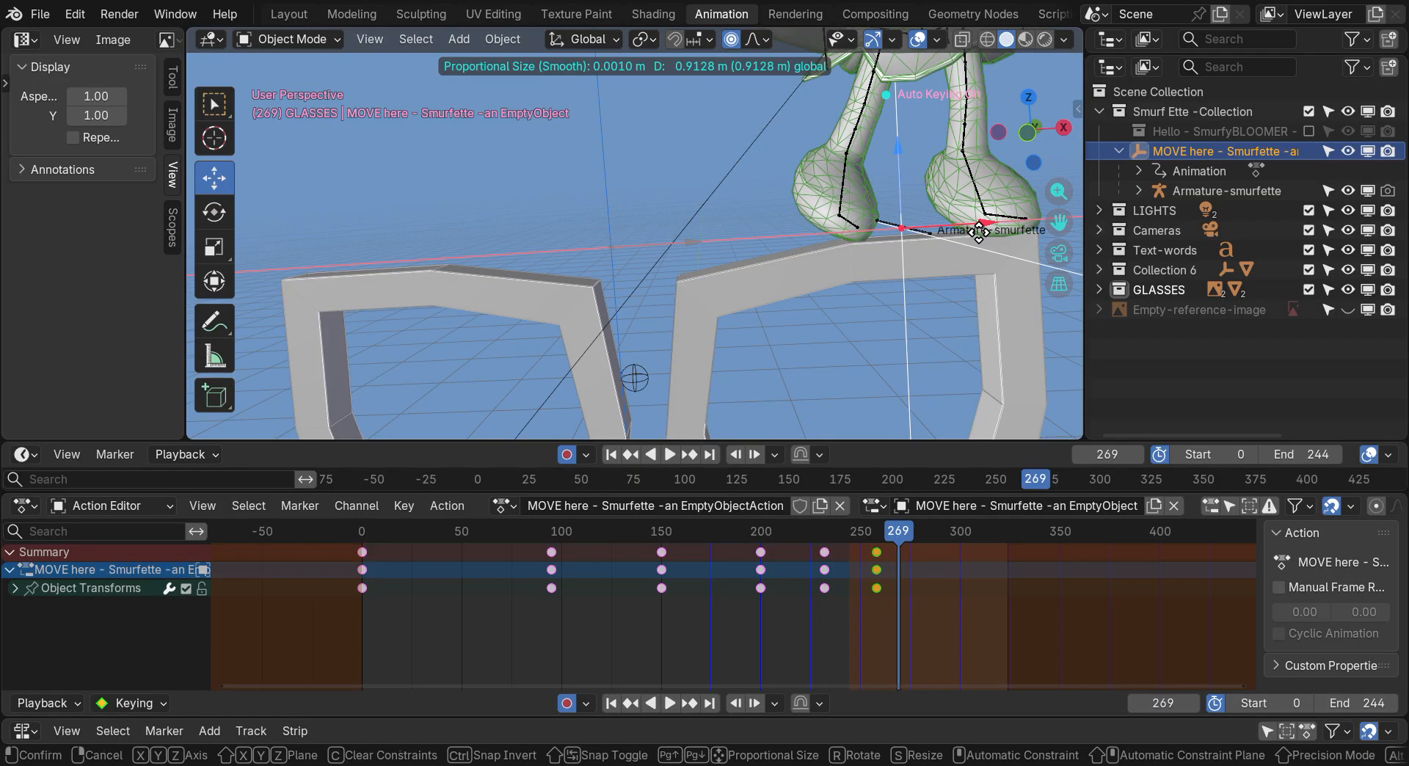
{"action": "left_click", "coordinate": [976, 230]}
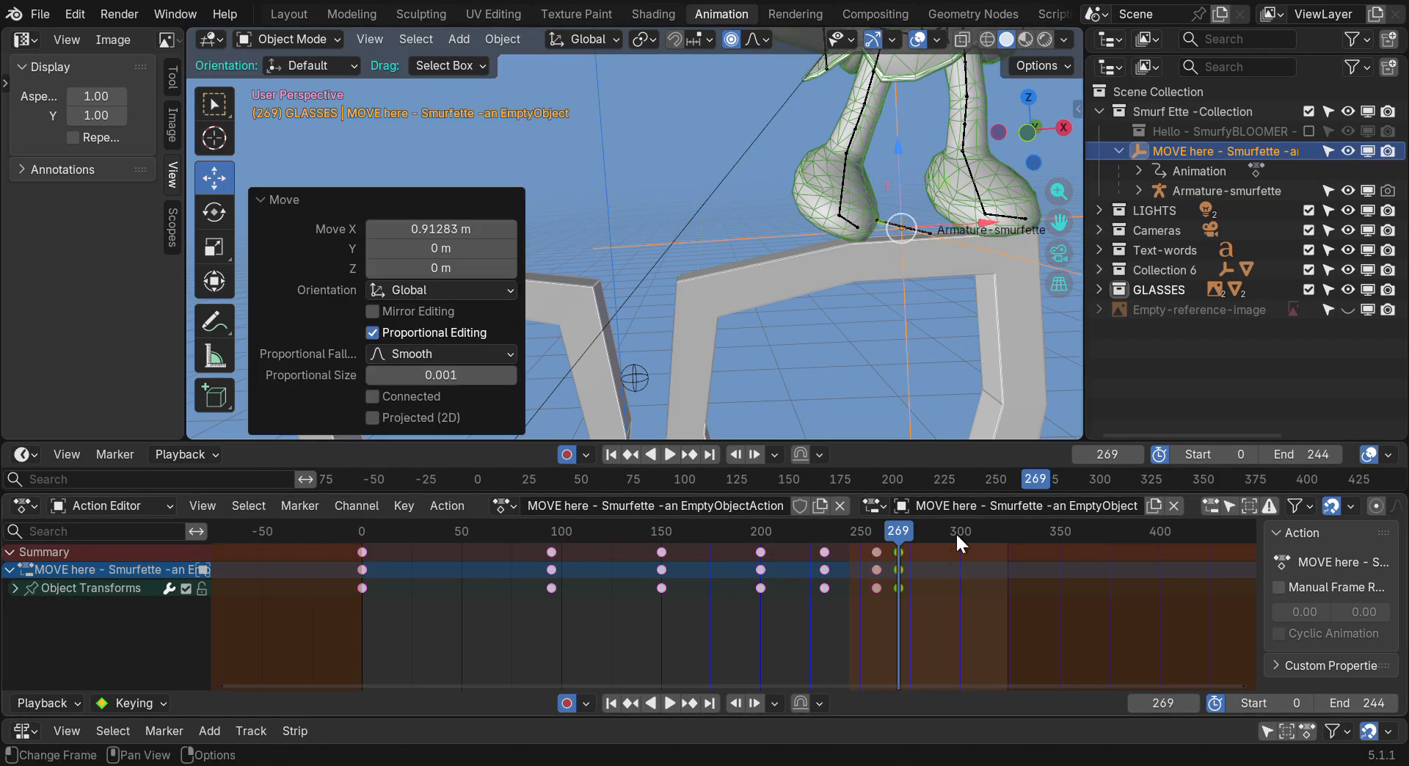
Move the parent empty's keyframe at frame 269 to frame 263 in the Action Editor
{"action": "key", "text": "space"}
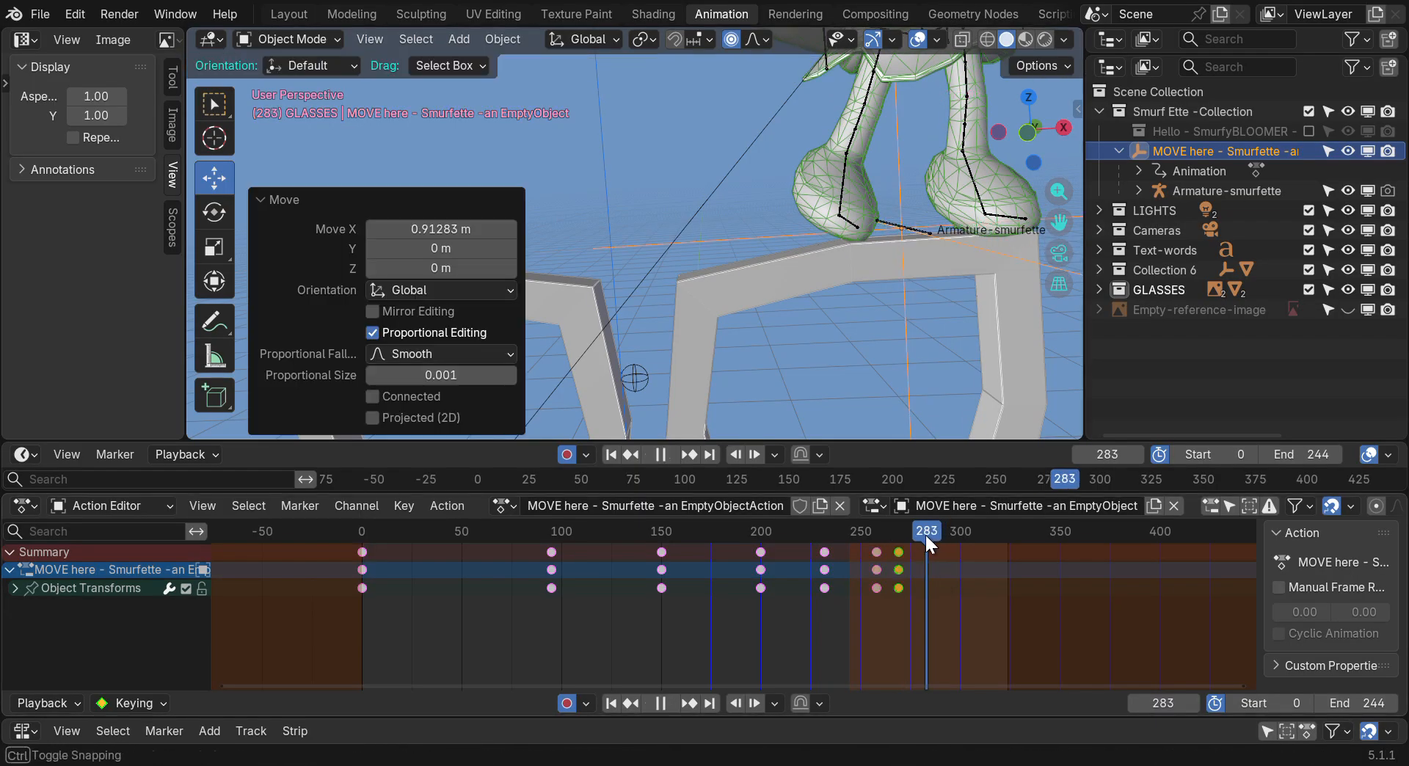
{"action": "key", "text": "space"}
{"action": "mouse_move", "coordinate": [928, 531]}
{"action": "left_mouse_down"}
{"action": "mouse_move", "coordinate": [962, 531]}
{"action": "mouse_move", "coordinate": [930, 534]}
{"action": "left_mouse_up"}
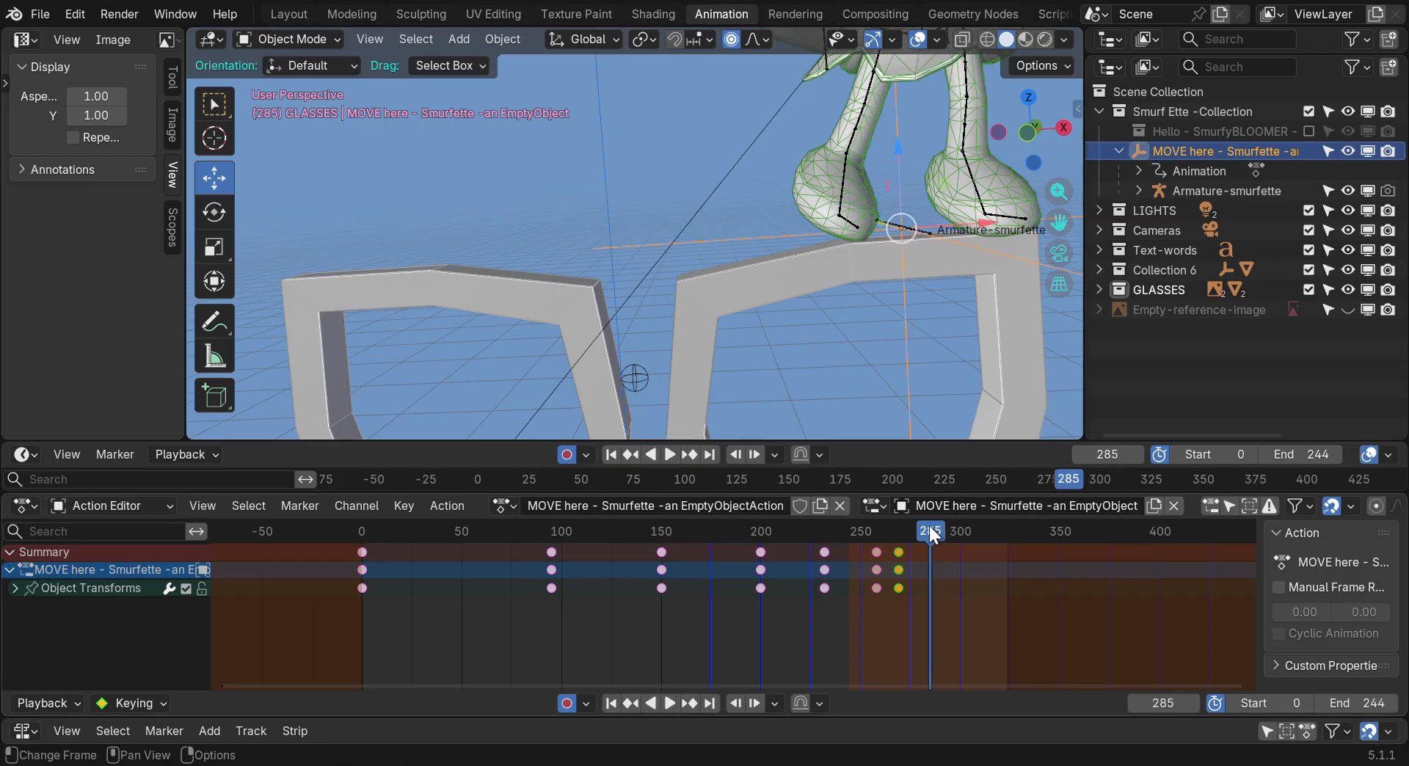
{"action": "scroll", "coordinate": [931, 561], "scroll_direction": "up", "scroll_amount": 5}
{"action": "scroll", "coordinate": [879, 578], "scroll_direction": "up", "scroll_amount": 4}
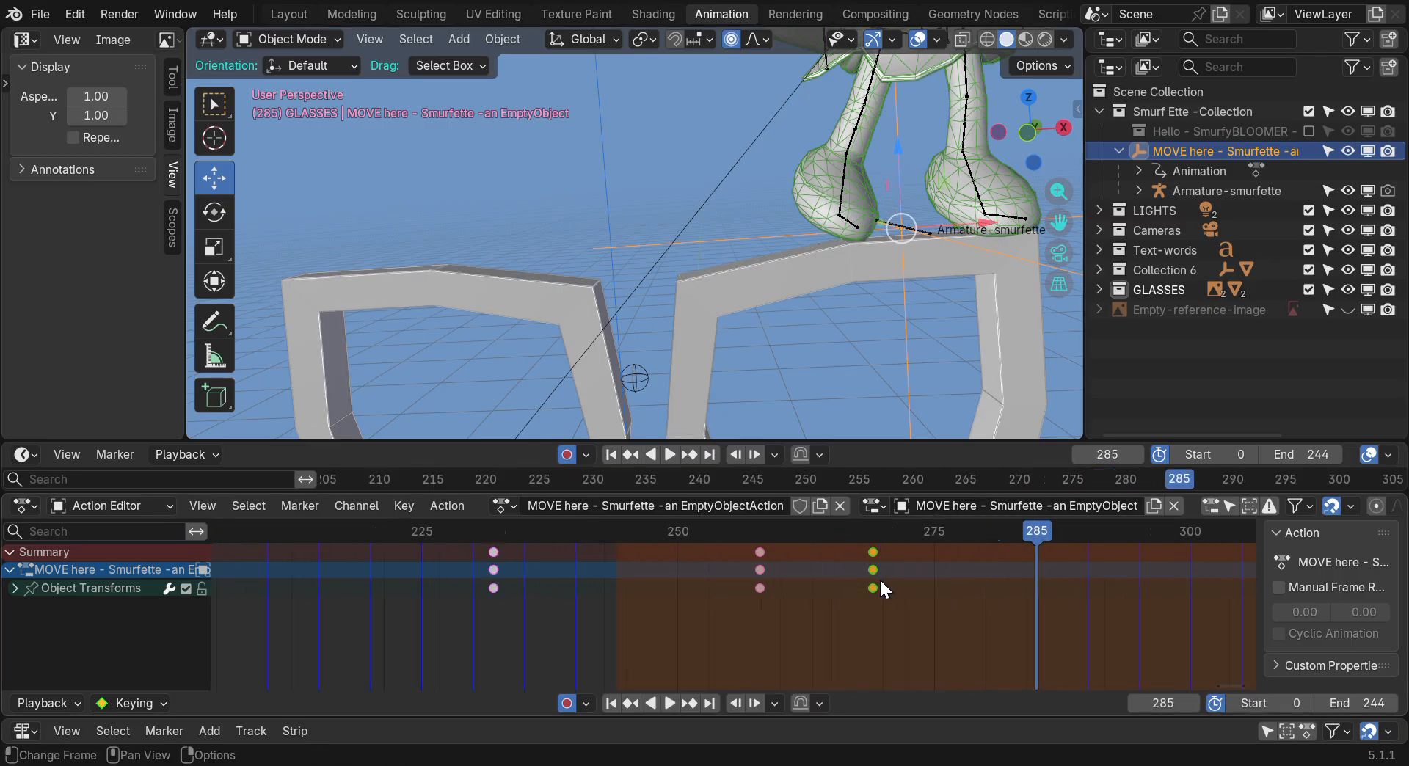
{"action": "left_click_drag", "start_coordinate": [1151, 532], "coordinate": [912, 536]}
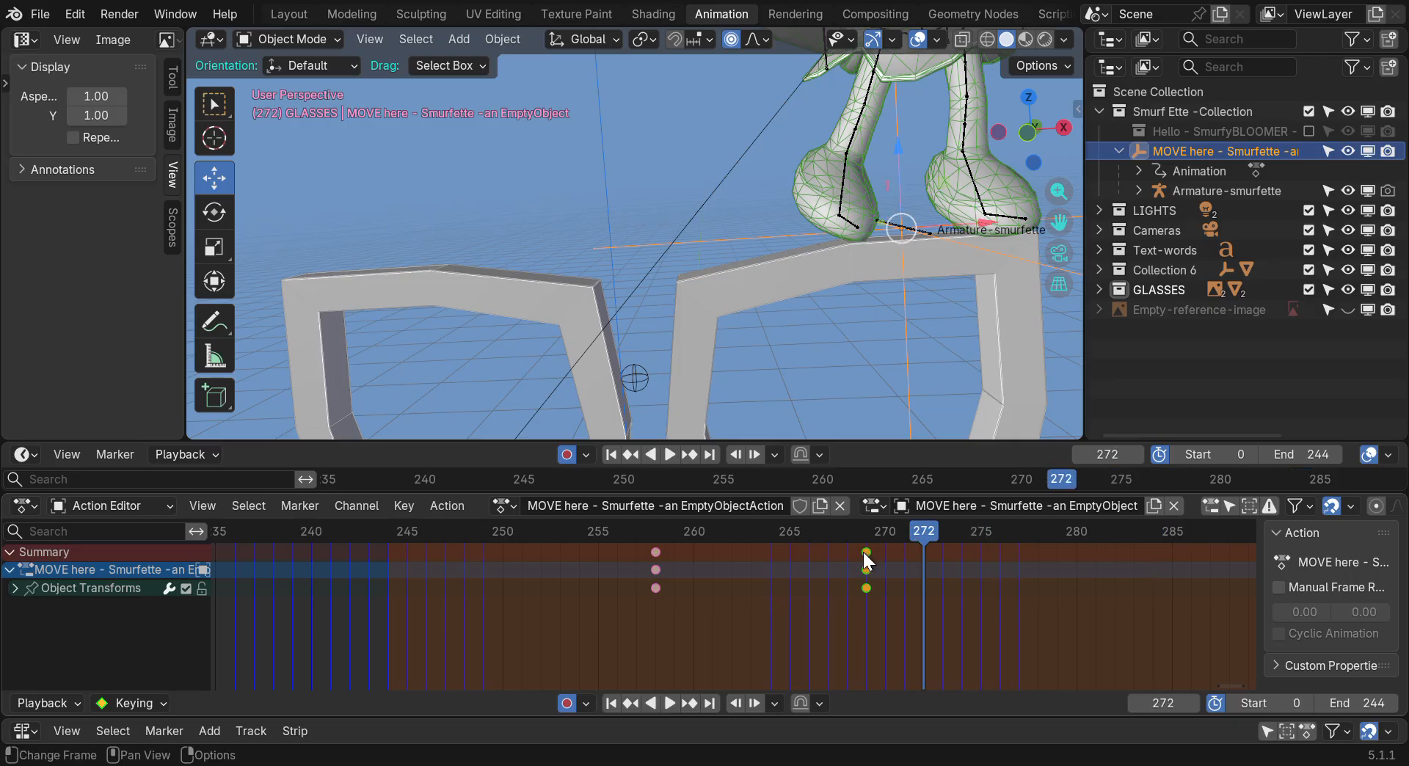
{"action": "key", "text": "g"}
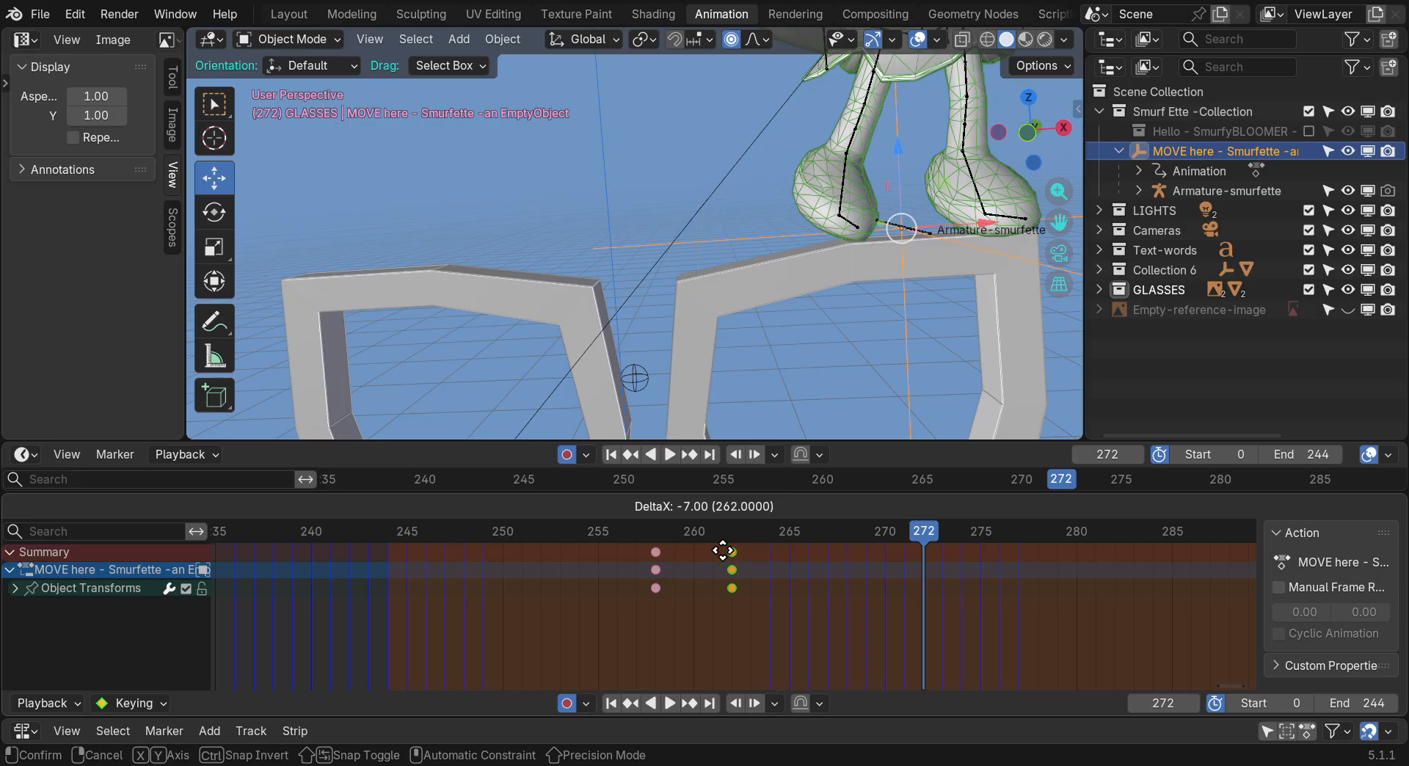
{"action": "left_click", "coordinate": [749, 551]}
Move the parent empty in the negative X direction with auto keying at frame 267, then fine-tune the Move X distance
{"action": "left_click_drag", "start_coordinate": [887, 530], "coordinate": [830, 530]}
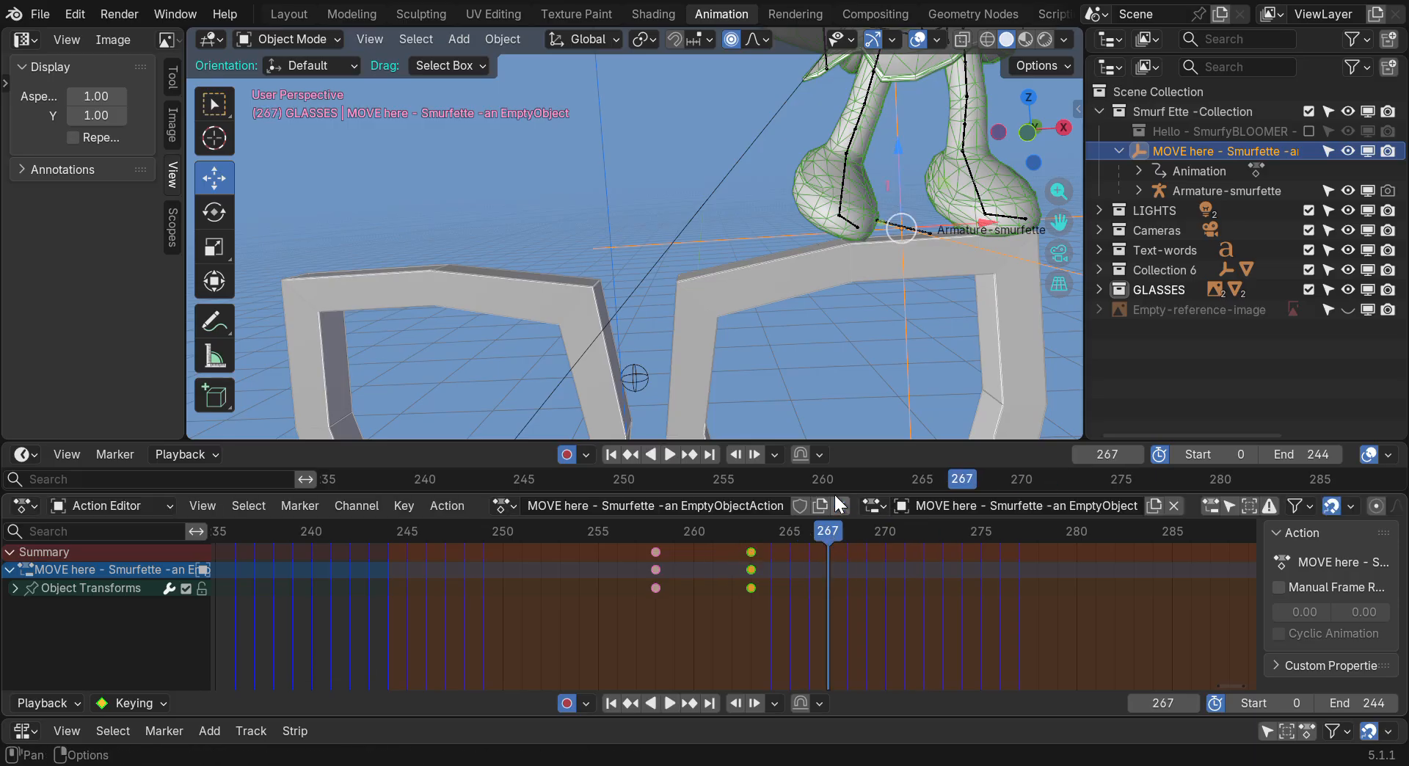
{"action": "key", "text": "g"}
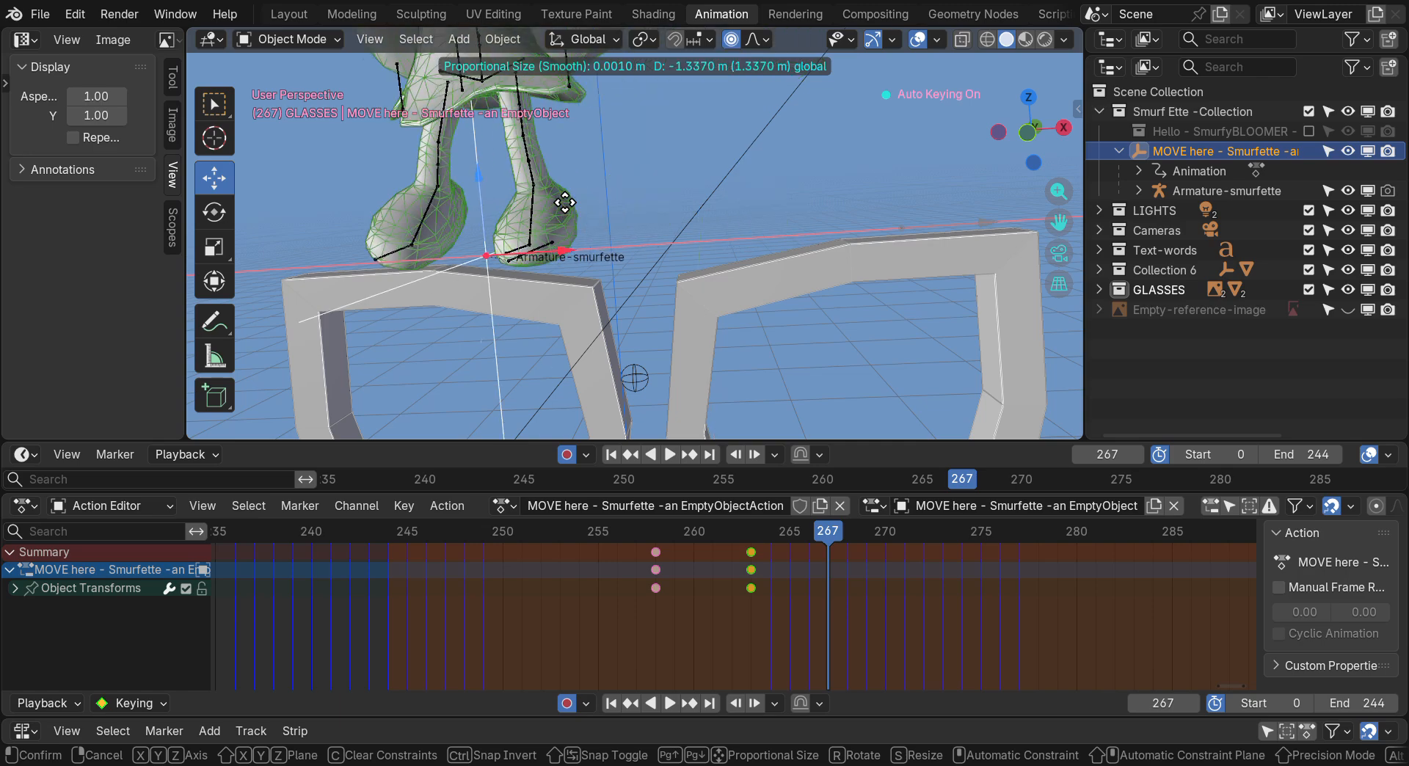
{"action": "left_click", "coordinate": [398, 209]}
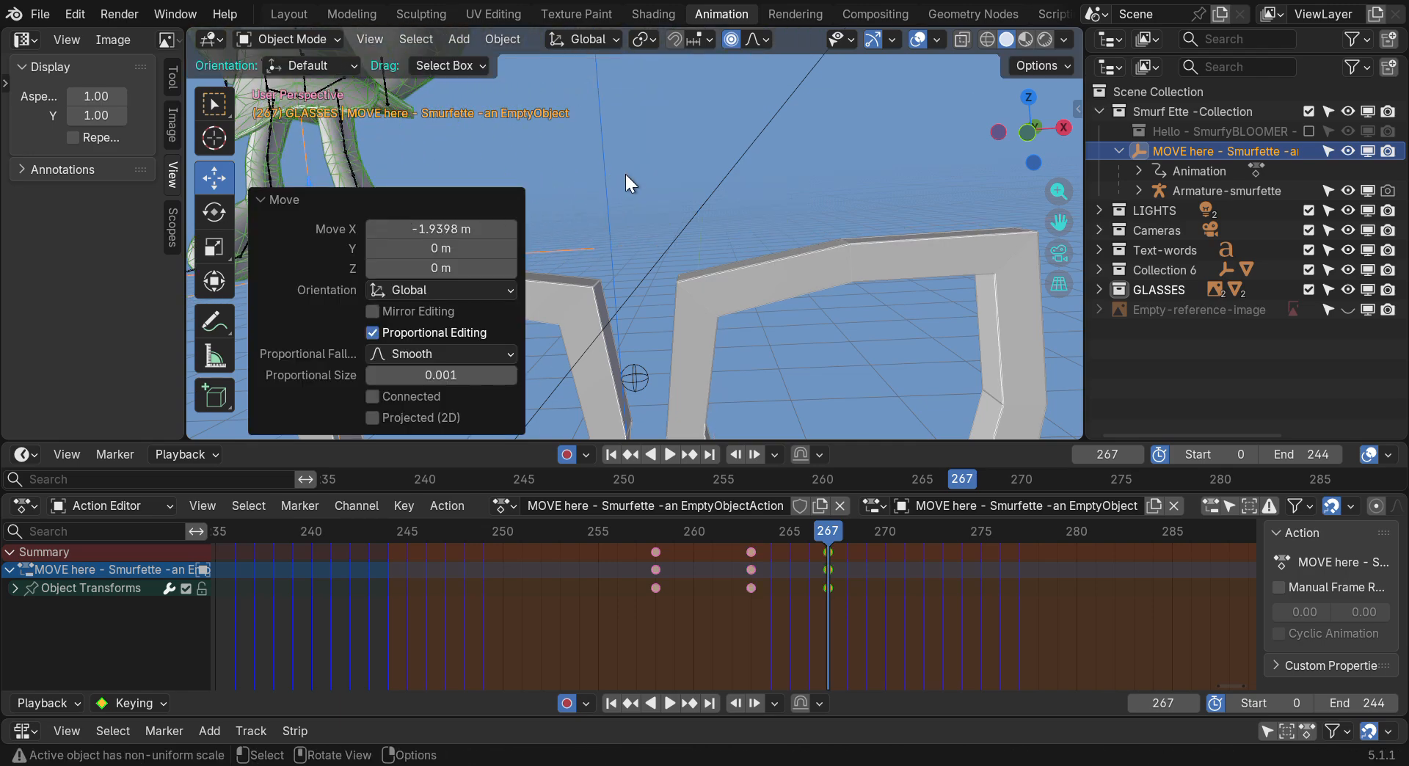
{"action": "left_click_drag", "start_coordinate": [434, 229], "coordinate": [450, 229]}
{"action": "left_click", "coordinate": [587, 204]}
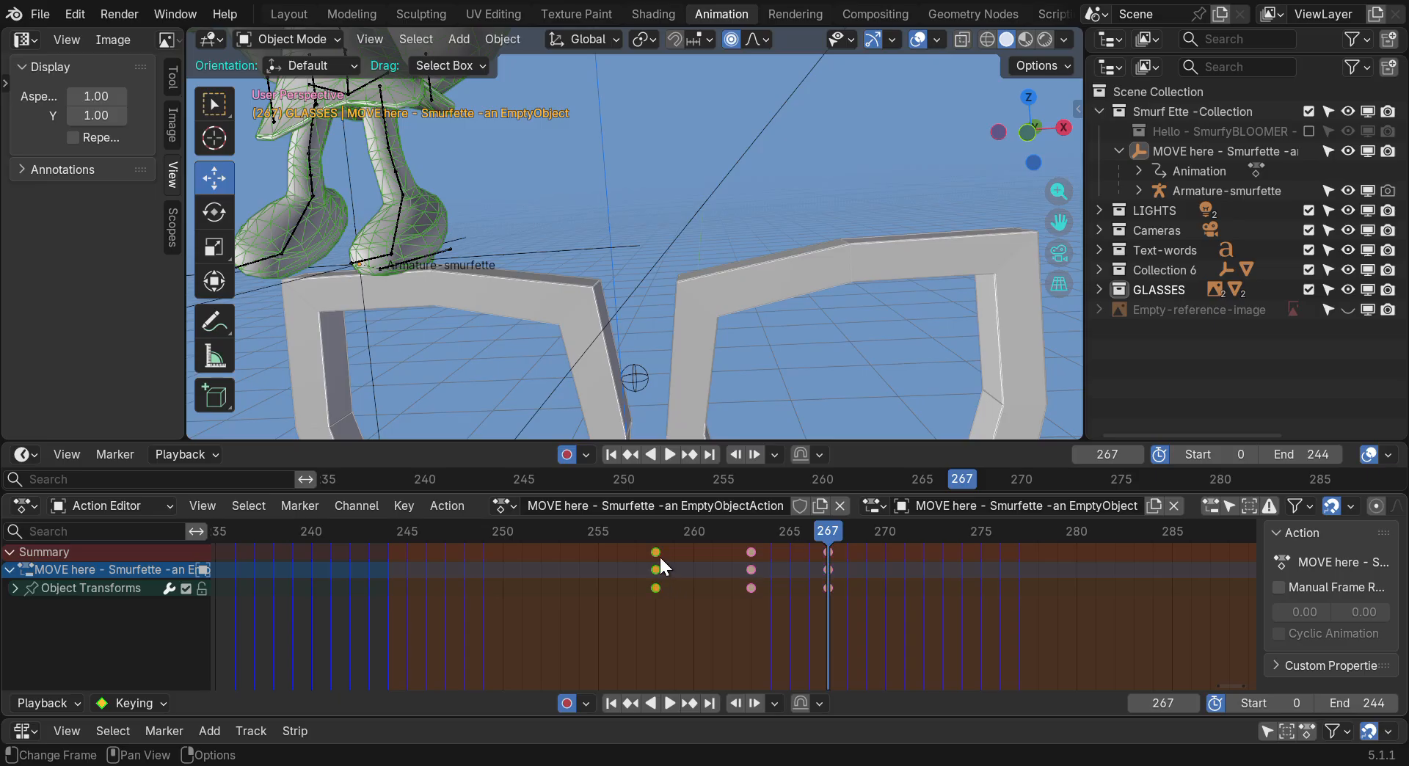
Go to frame 258 and set the preview range to frames 258–267 around the parent empty's last three keyframes
{"action": "left_click_drag", "start_coordinate": [808, 526], "coordinate": [664, 530]}
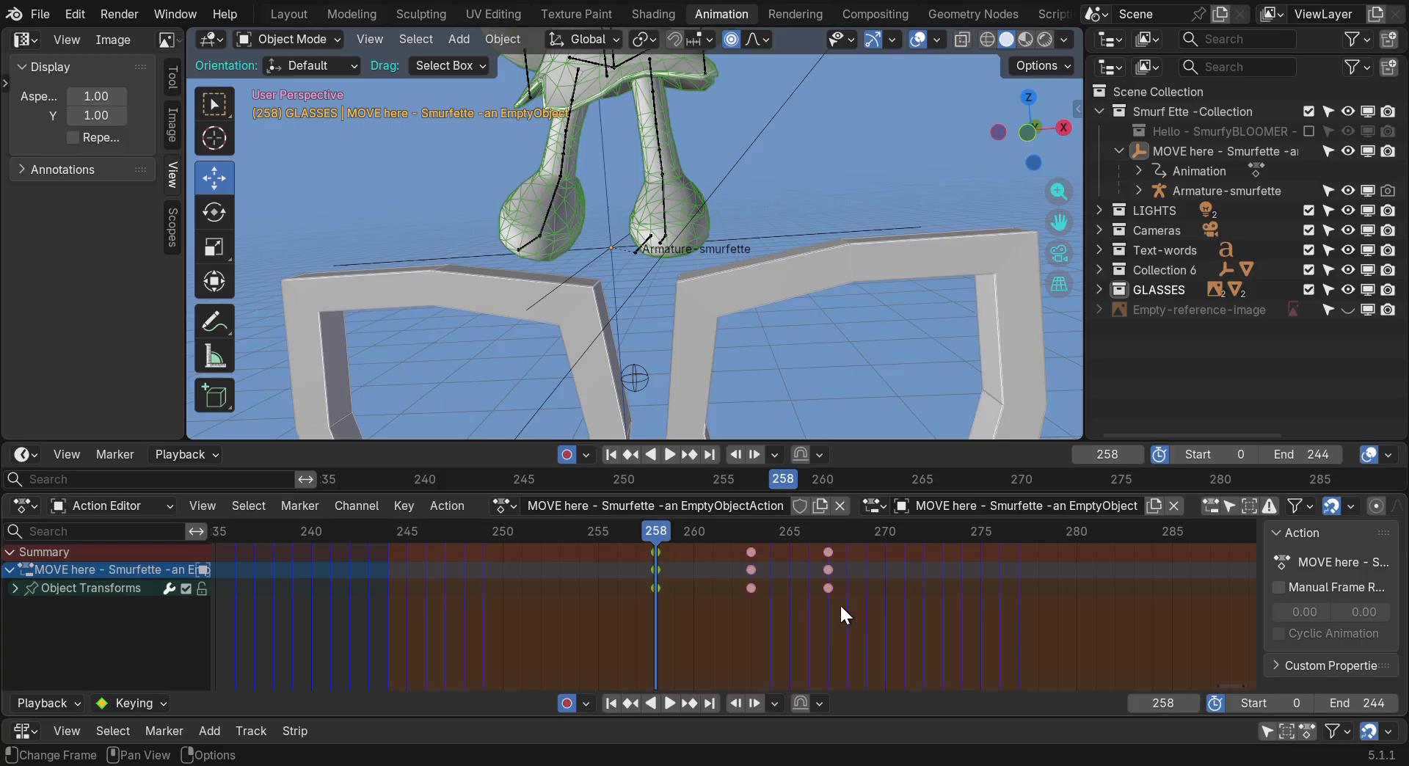
{"action": "scroll", "coordinate": [663, 587], "scroll_direction": "down", "scroll_amount": 6}
{"action": "scroll", "coordinate": [662, 587], "scroll_direction": "down", "scroll_amount": 5}
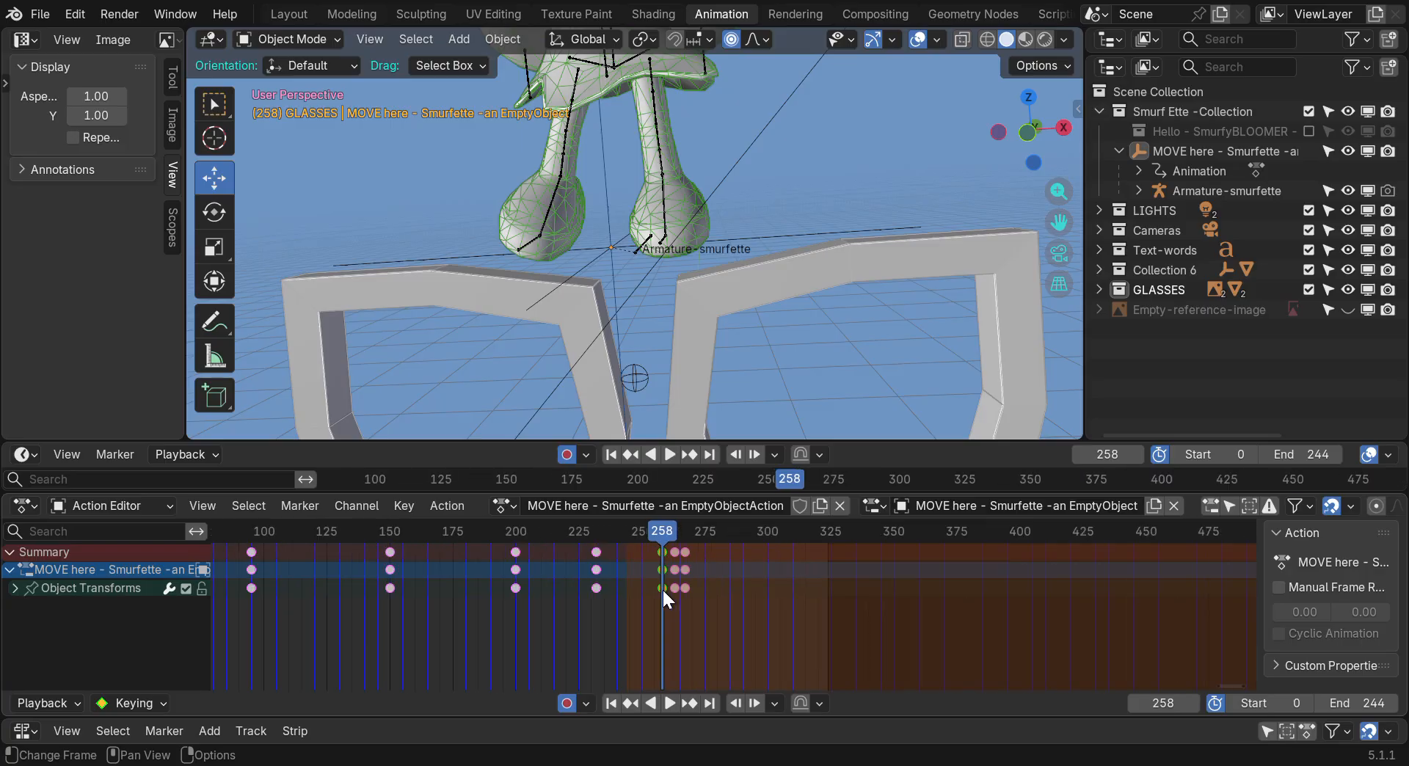
{"action": "scroll", "coordinate": [662, 588], "scroll_direction": "up", "scroll_amount": 10}
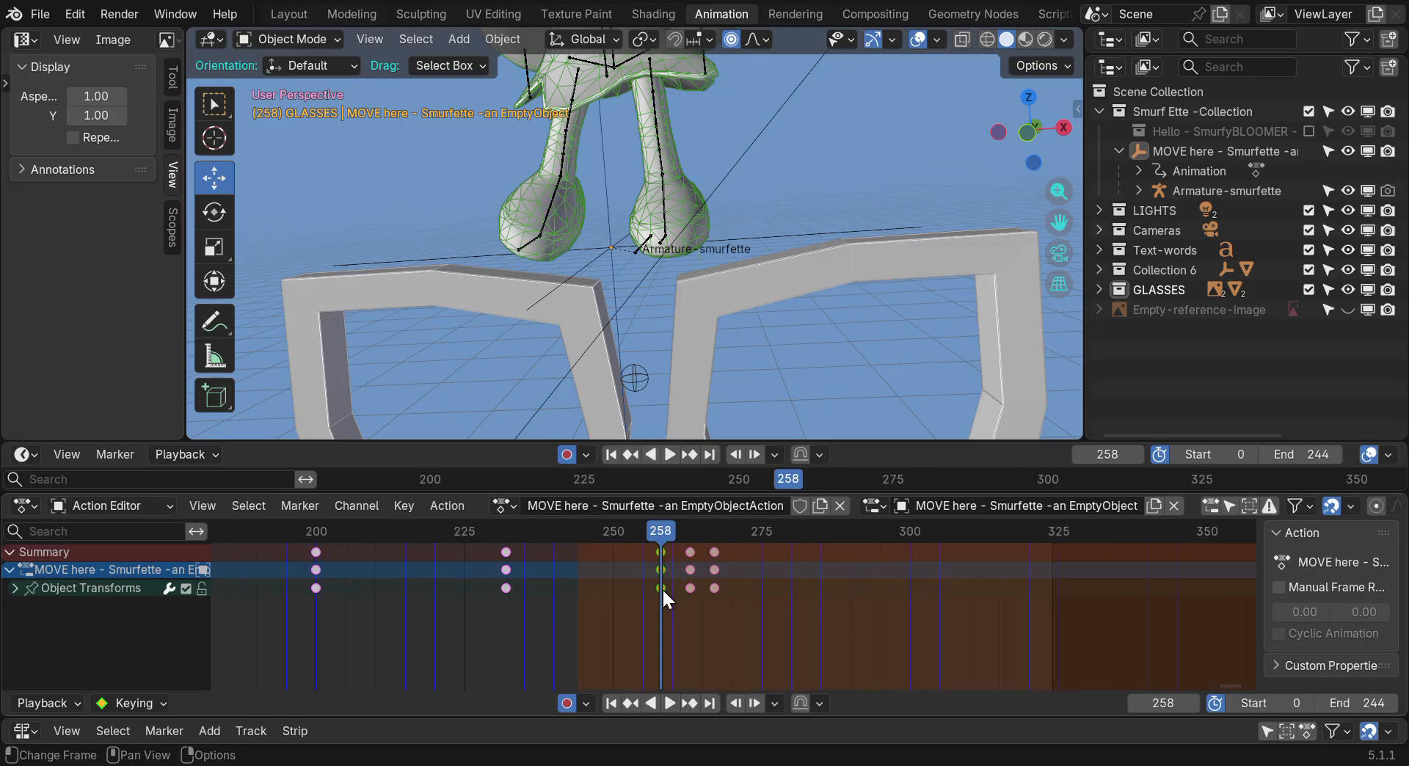
{"action": "scroll", "coordinate": [858, 616], "scroll_direction": "up", "scroll_amount": 2}
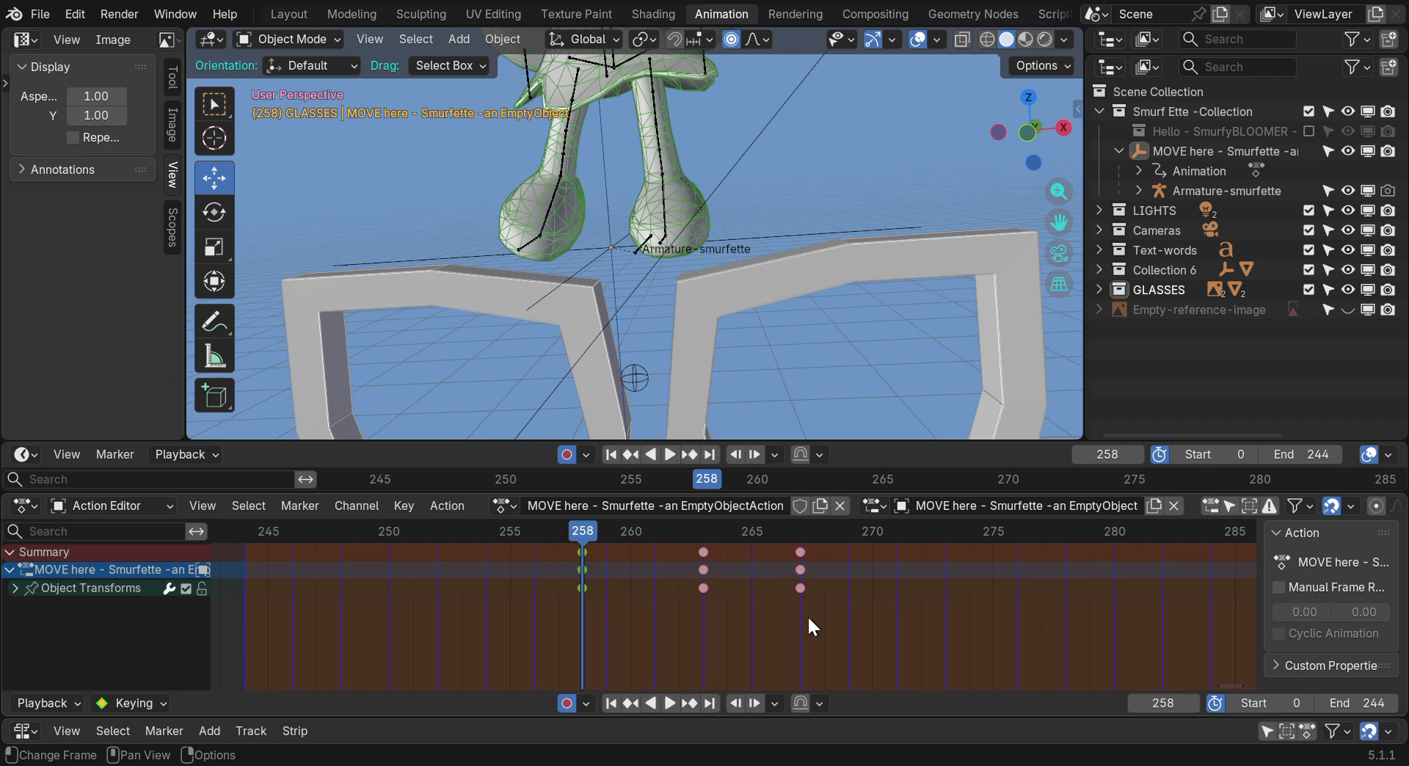
{"action": "key", "text": "b"}
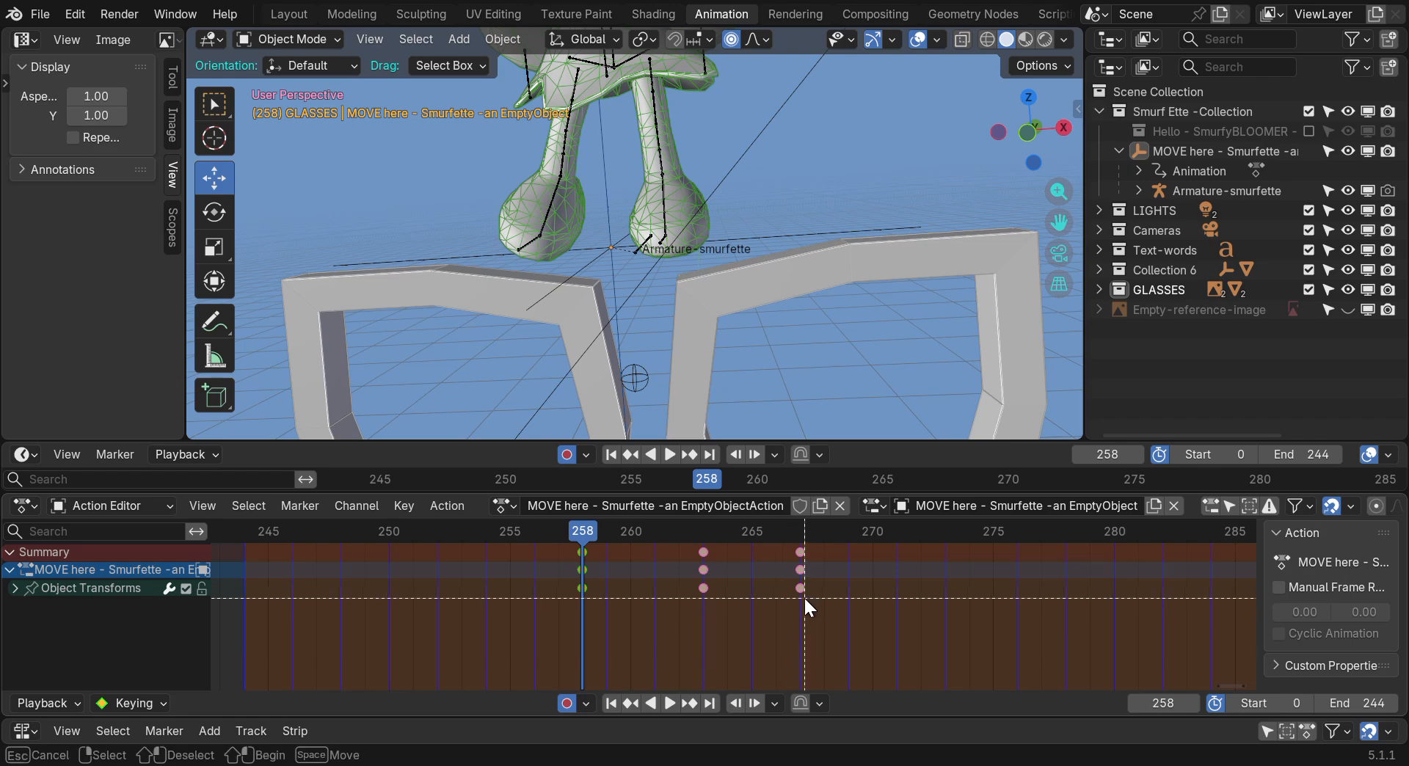
{"action": "left_click_drag", "start_coordinate": [799, 591], "coordinate": [702, 583]}
{"action": "key", "text": "p"}
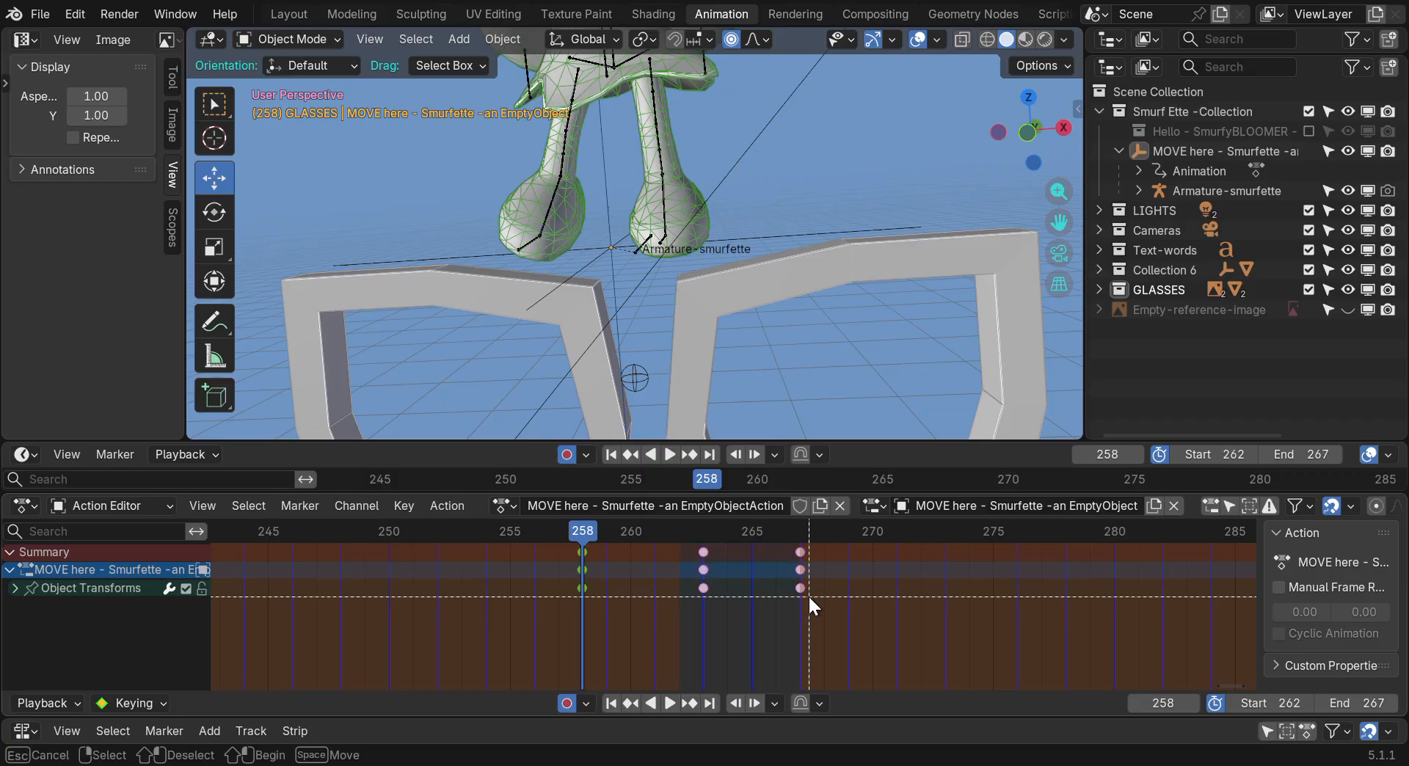
{"action": "left_click_drag", "start_coordinate": [794, 588], "coordinate": [582, 548]}
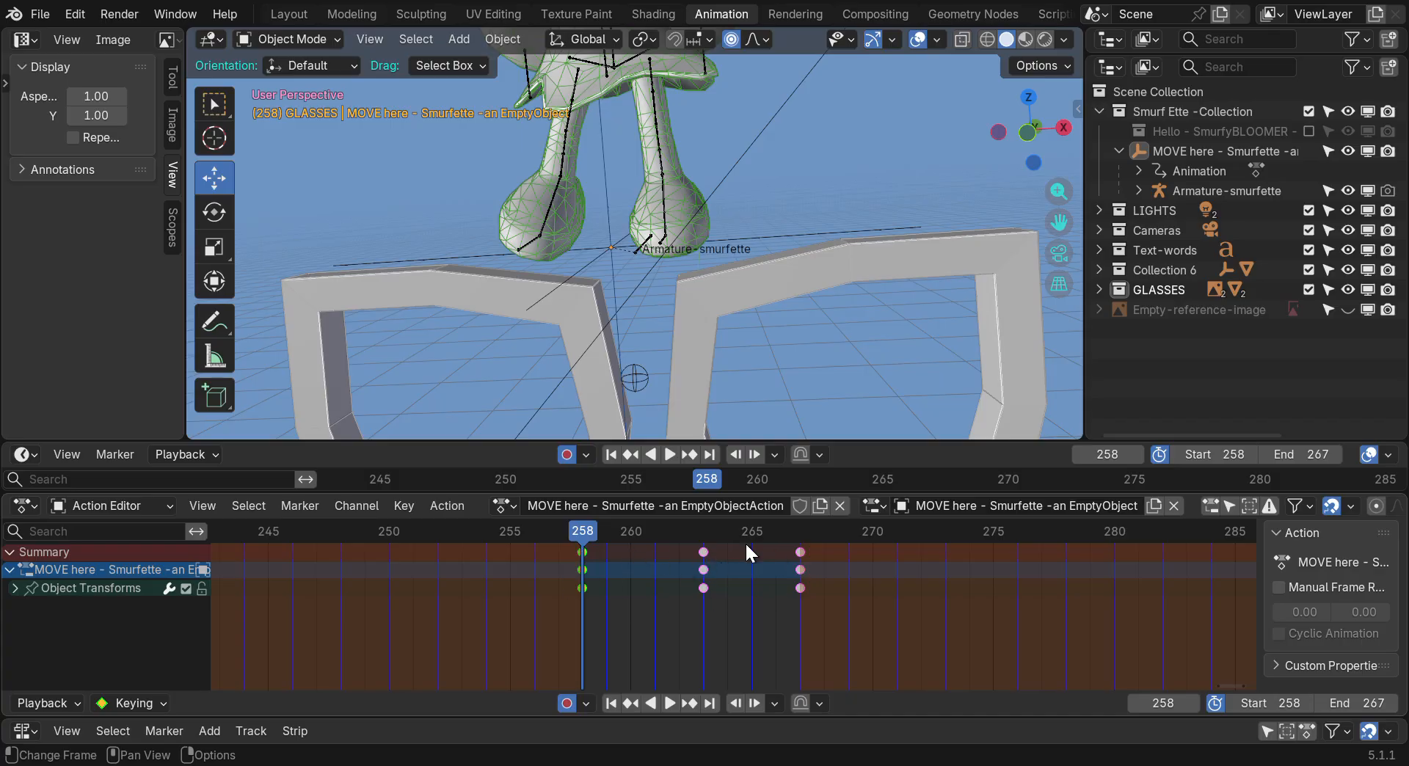
Review the available keyframe selection commands, including Box Select, and scrub to frame 260
{"action": "scroll", "coordinate": [685, 602], "scroll_direction": "down", "scroll_amount": 3}
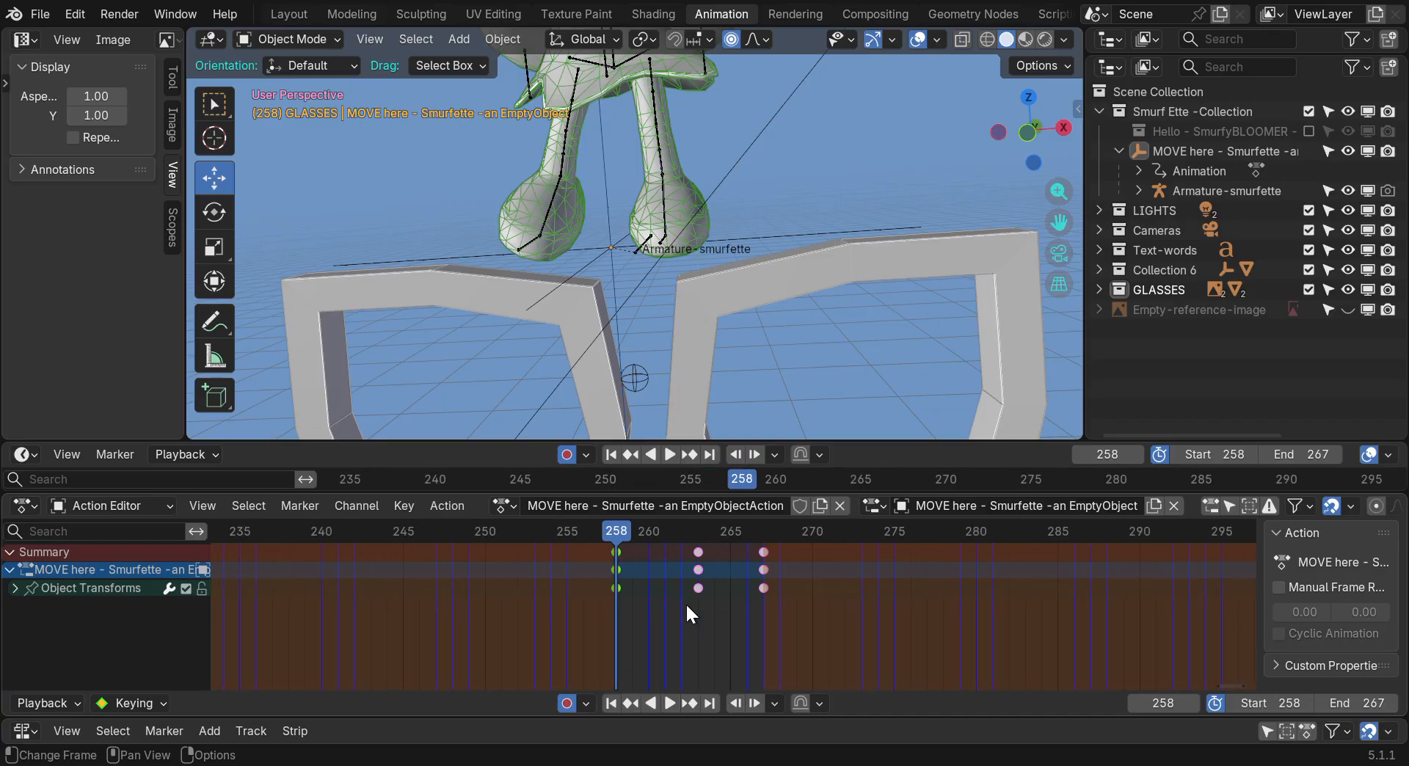
{"action": "scroll", "coordinate": [686, 601], "scroll_direction": "up", "scroll_amount": 3}
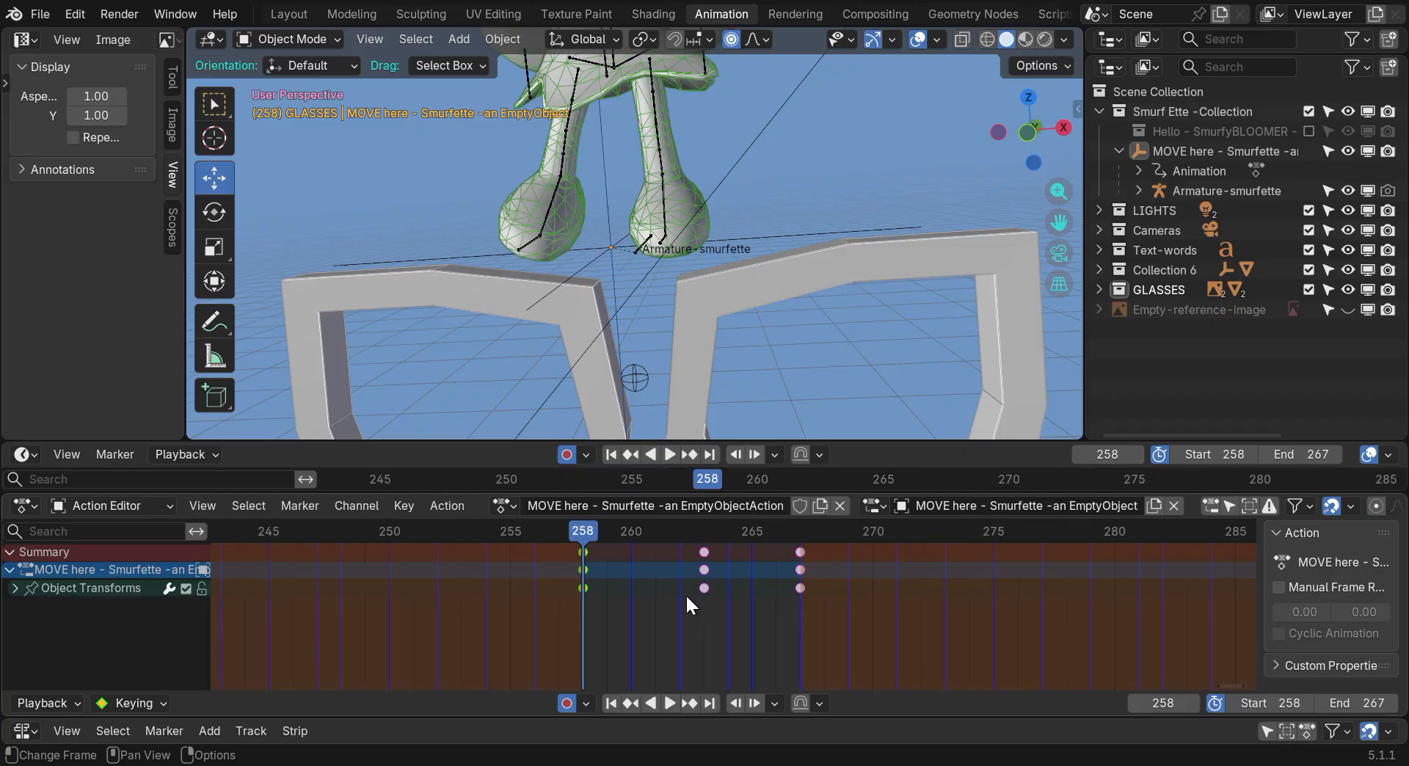
{"action": "left_click", "coordinate": [249, 505]}
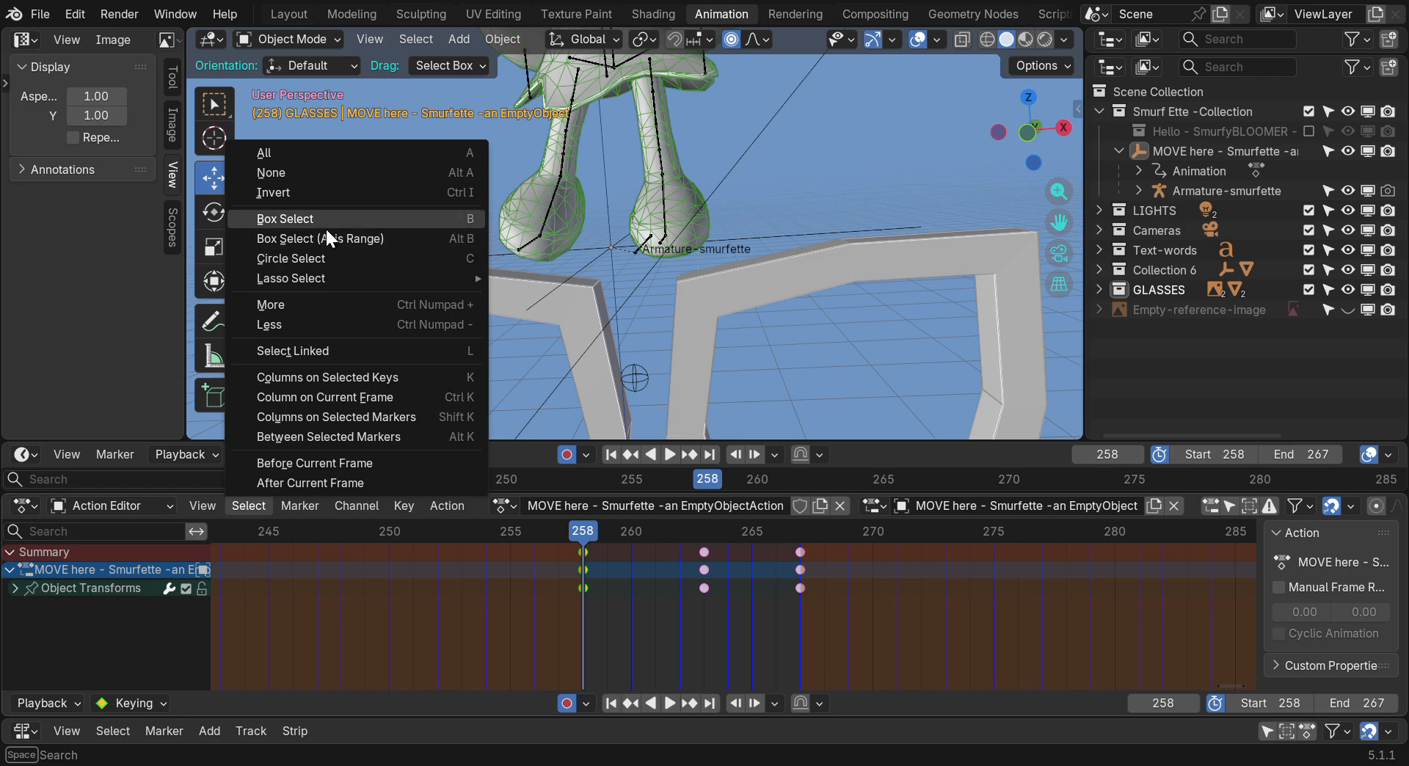
{"action": "left_click", "coordinate": [679, 589]}
{"action": "left_click_drag", "start_coordinate": [580, 531], "coordinate": [641, 542]}
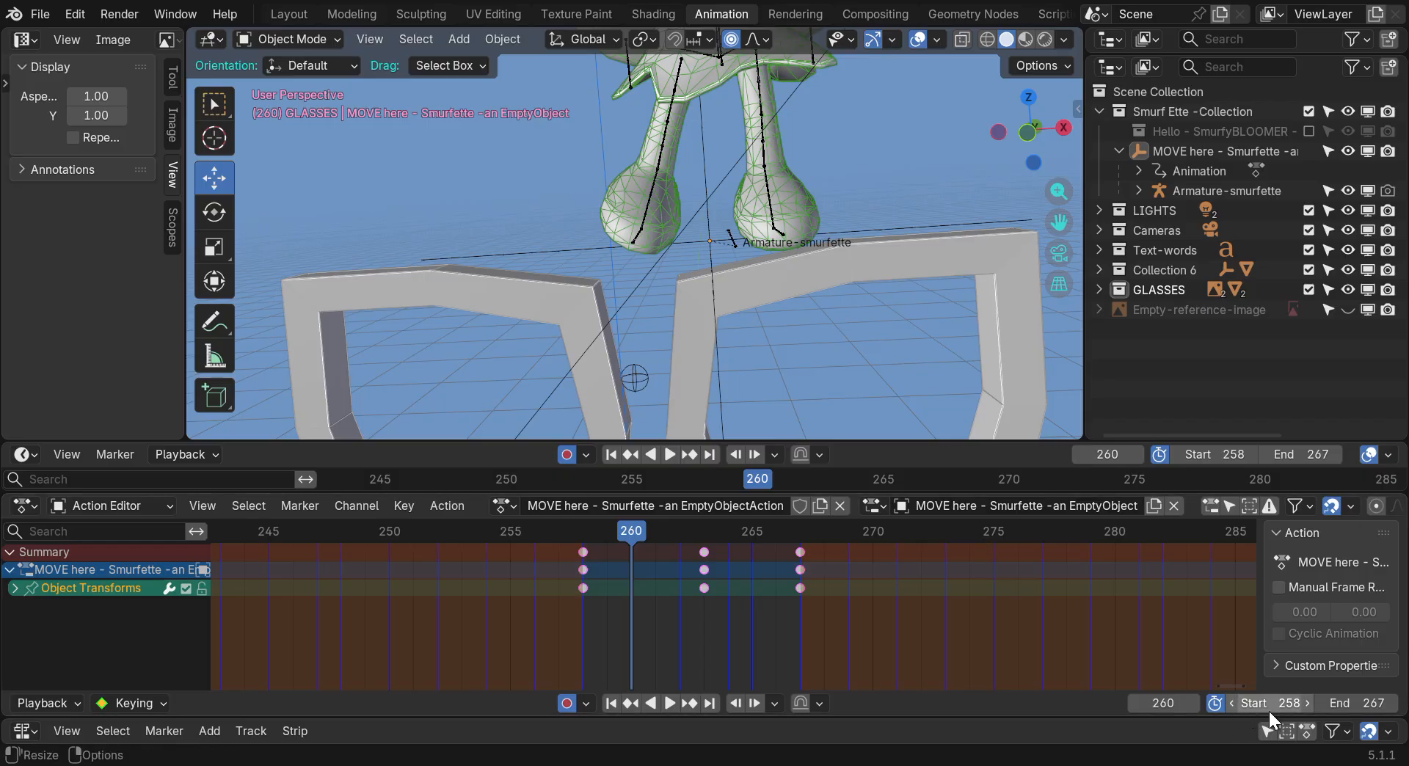
Enlarge the Timeline to examine the keyframe channels from the armature down to the parent empty's action
{"action": "left_click_drag", "start_coordinate": [895, 442], "coordinate": [862, 307]}
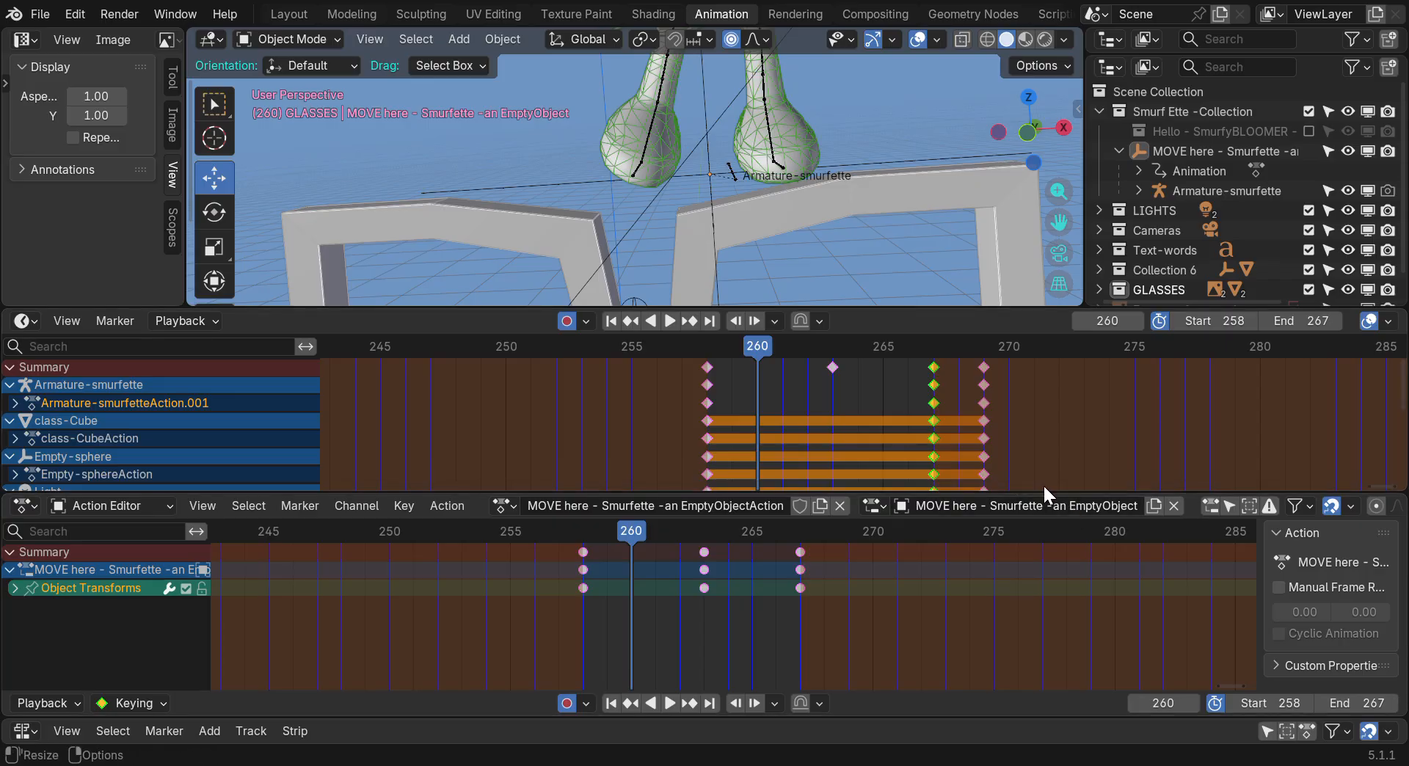
{"action": "left_click_drag", "start_coordinate": [1056, 493], "coordinate": [979, 414]}
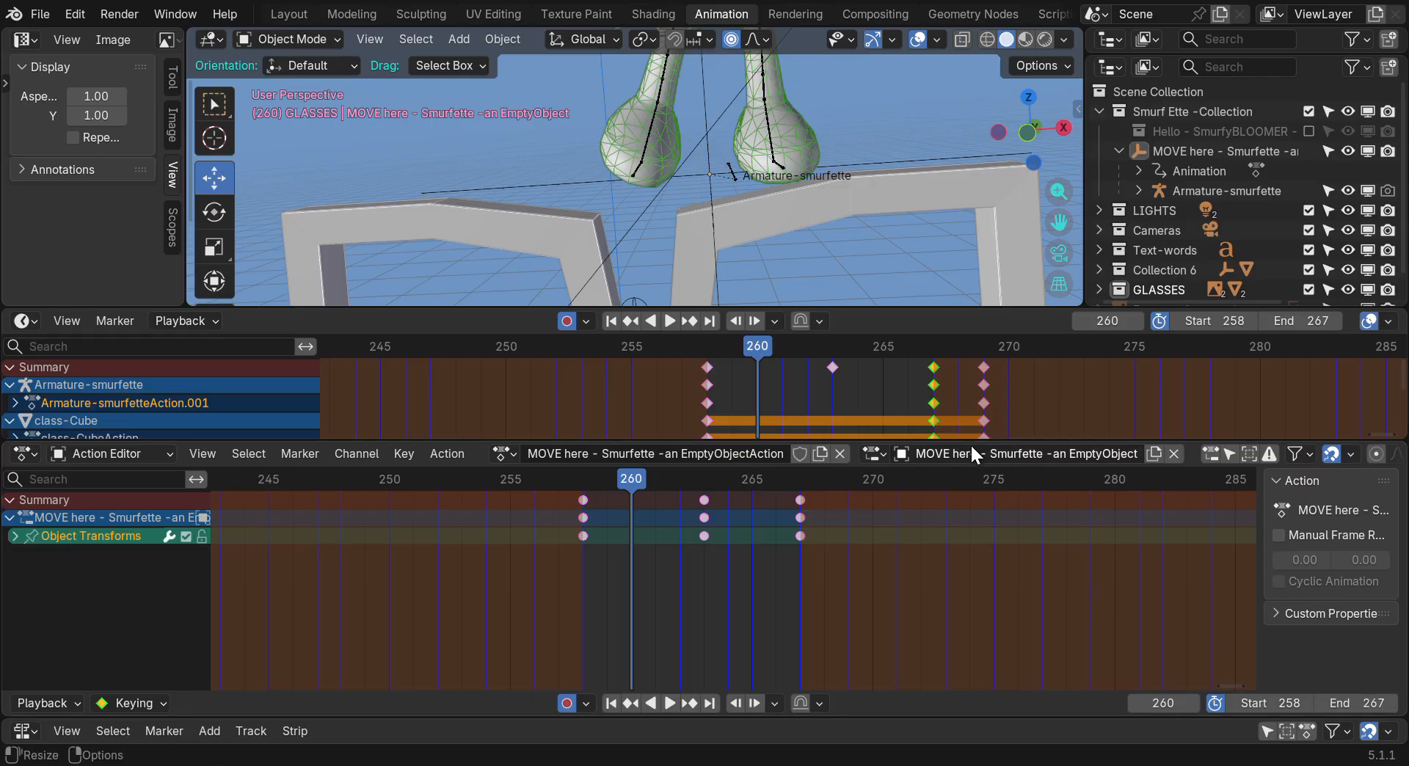
{"action": "left_click_drag", "start_coordinate": [970, 443], "coordinate": [984, 561]}
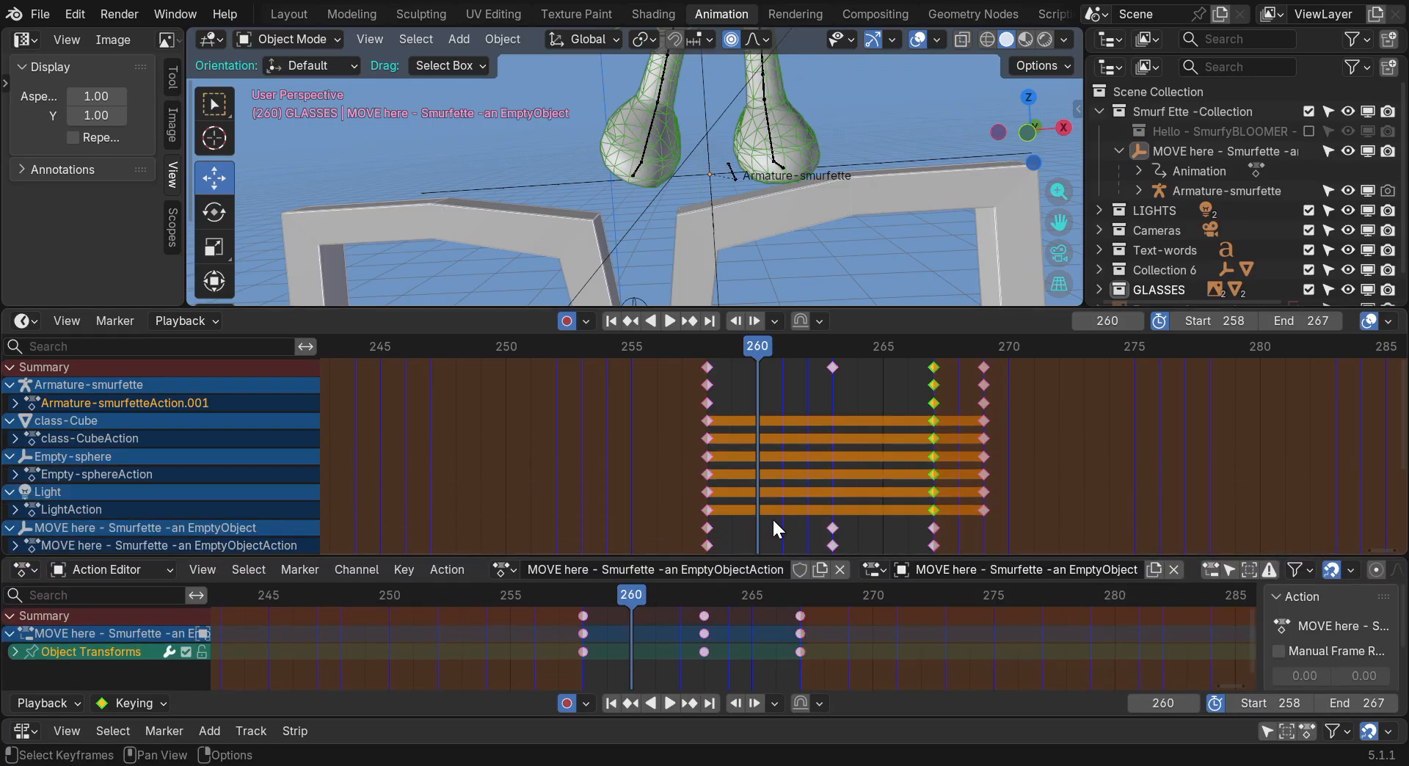
Enlarge the 3D viewport to show the whole character and preview the animation, stopping at frame 265
{"action": "key", "text": "space"}
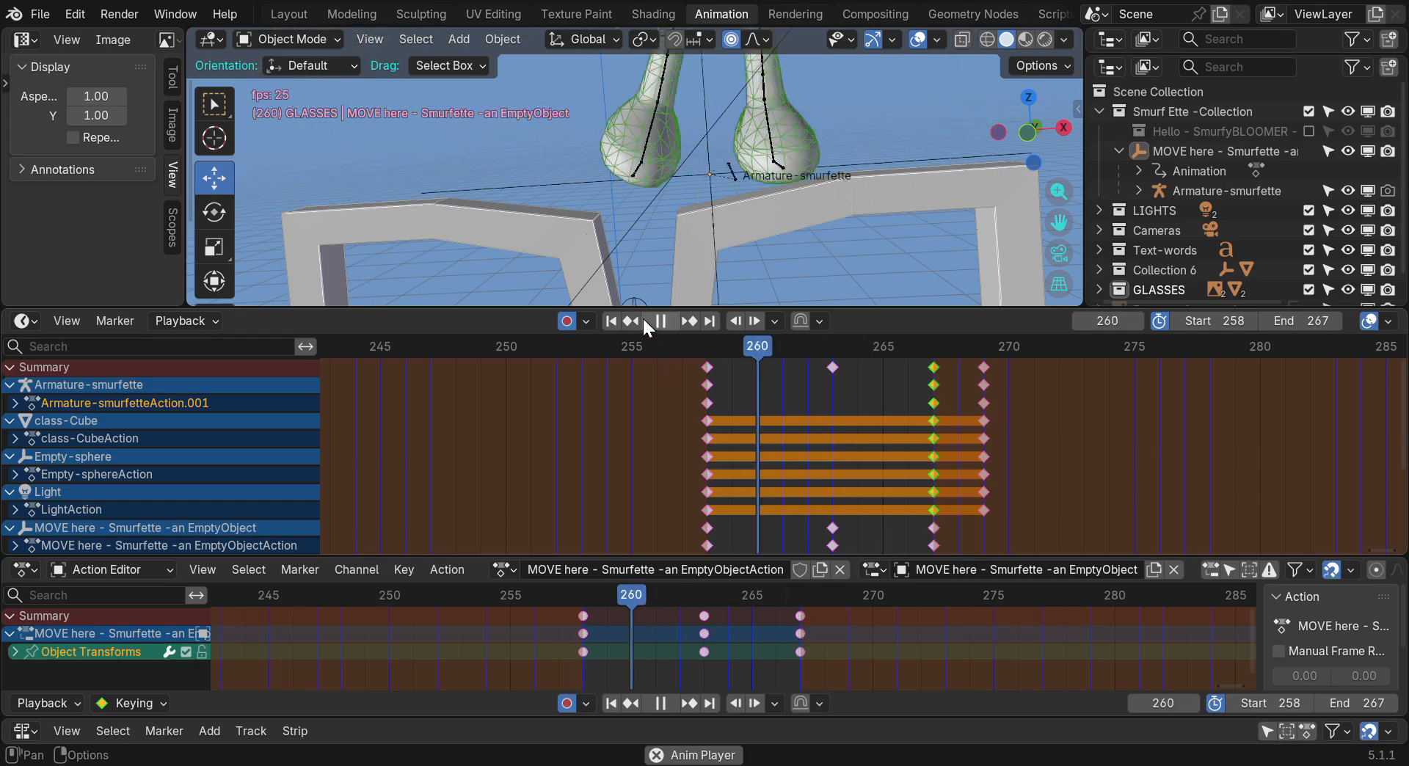
{"action": "left_click_drag", "start_coordinate": [644, 308], "coordinate": [646, 487]}
{"action": "scroll", "coordinate": [693, 354], "scroll_direction": "down", "scroll_amount": 3}
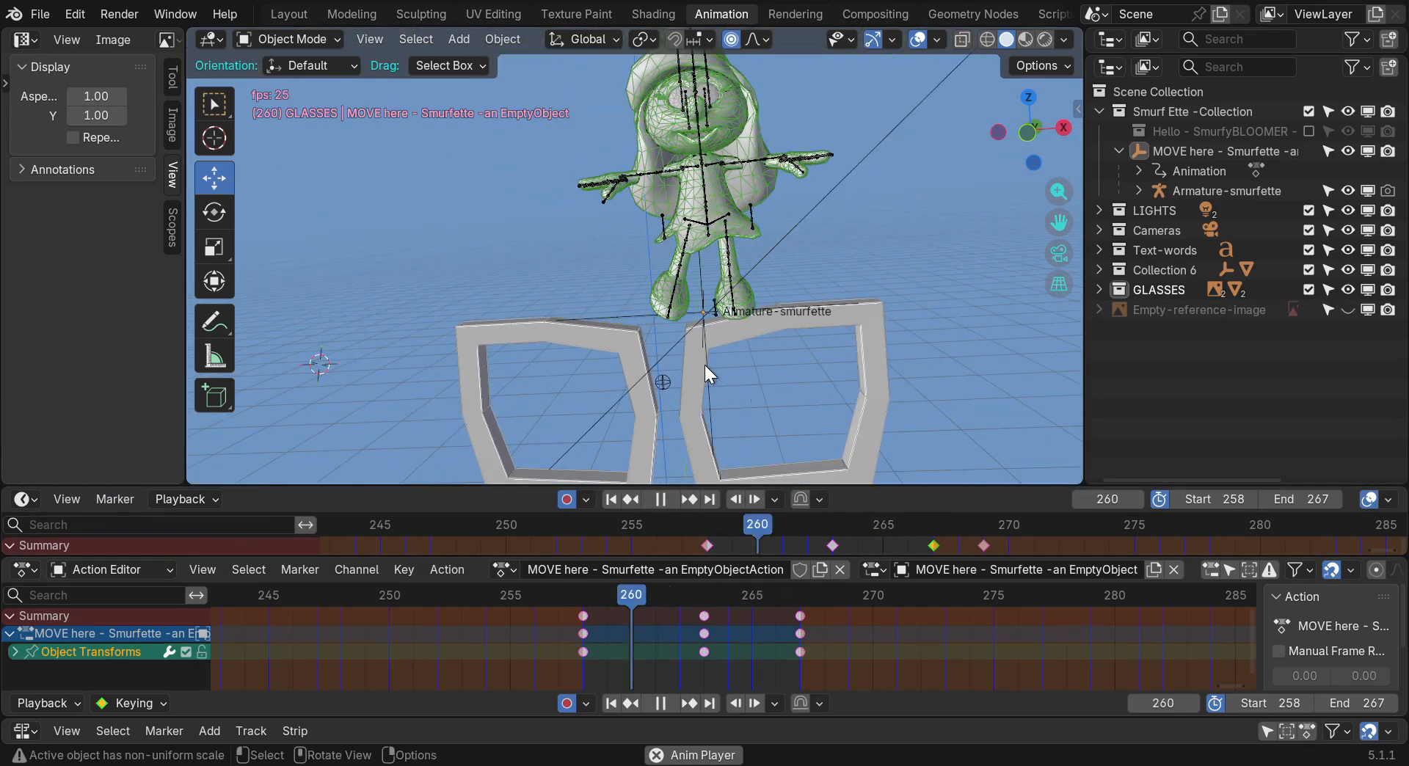
{"action": "left_click_drag", "start_coordinate": [1059, 222], "coordinate": [980, 309]}
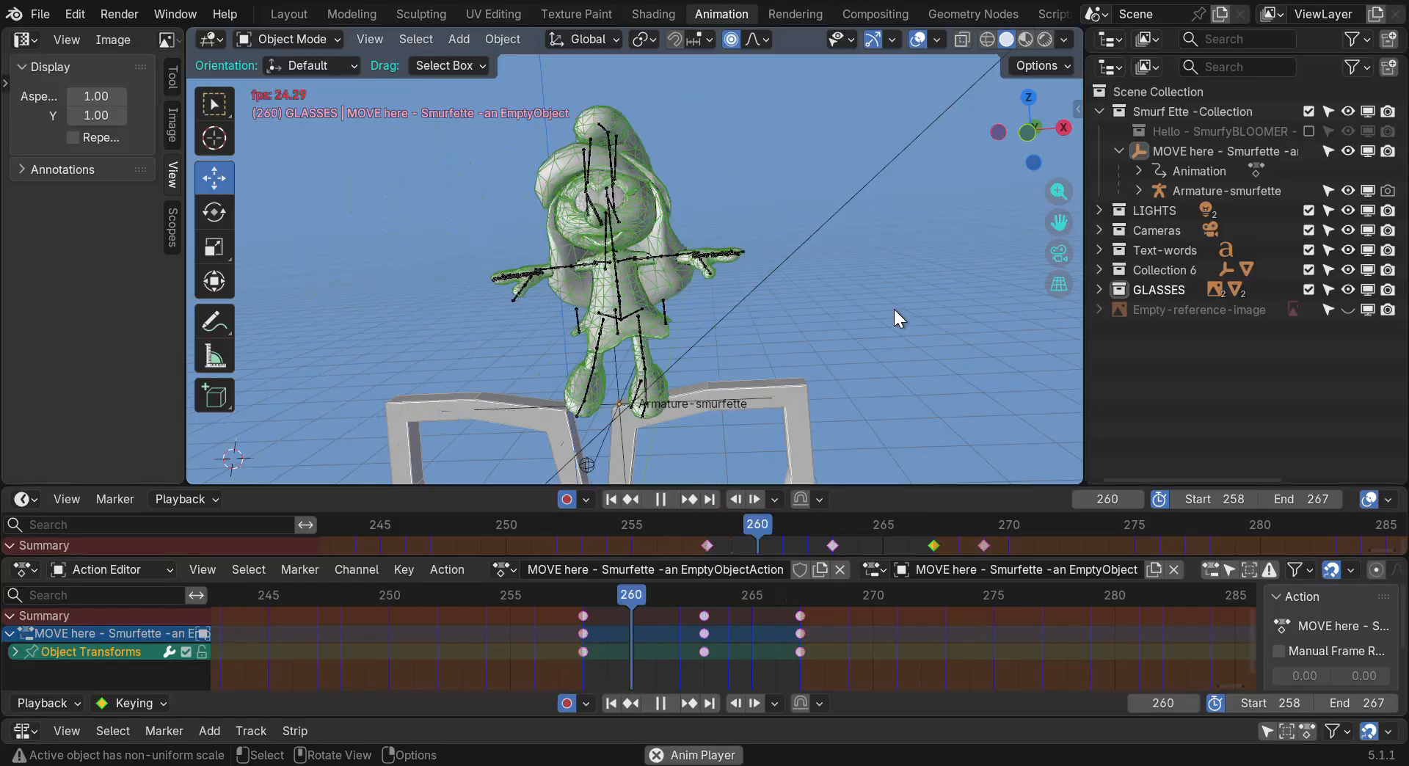
{"action": "key", "text": "space"}
{"action": "left_click_drag", "start_coordinate": [882, 519], "coordinate": [757, 496]}
{"action": "key", "text": "space"}
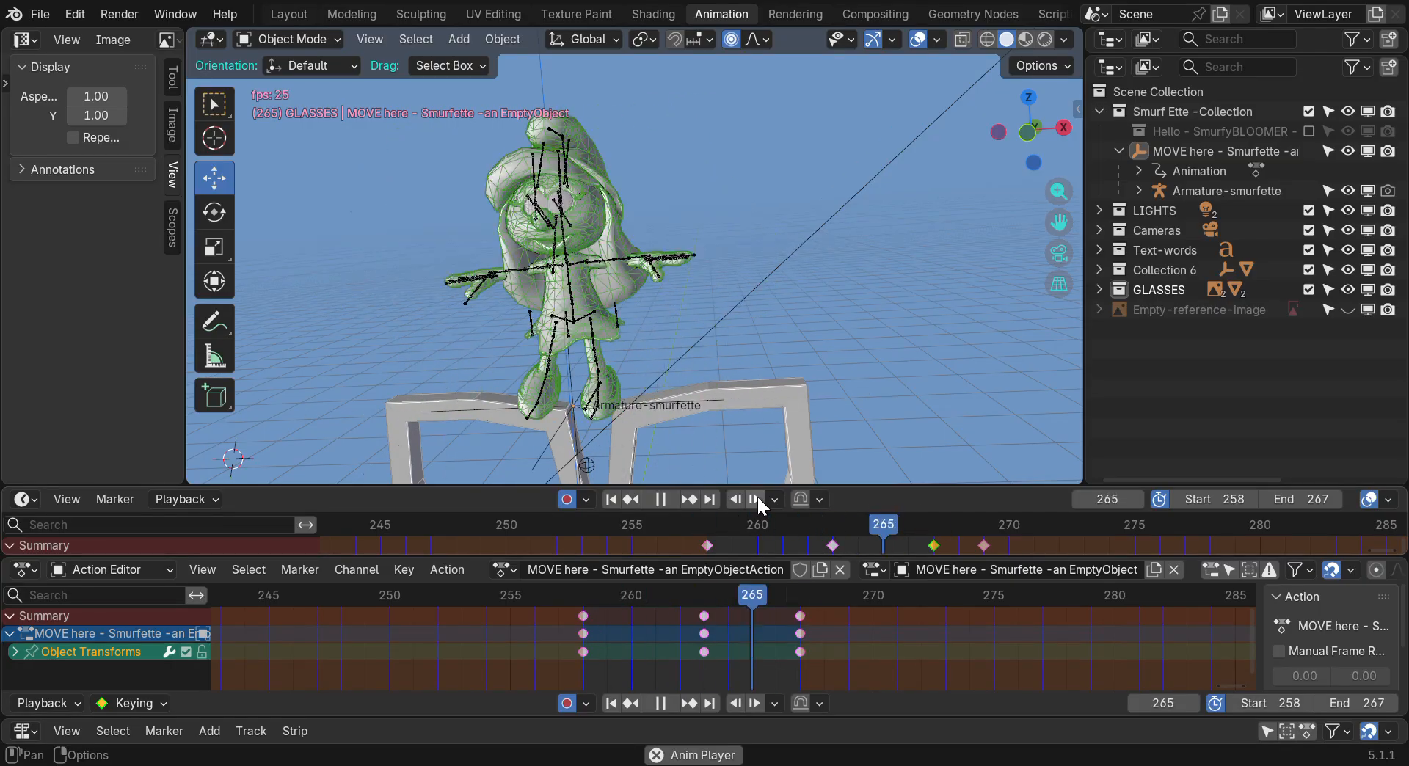
{"action": "key", "text": "space"}
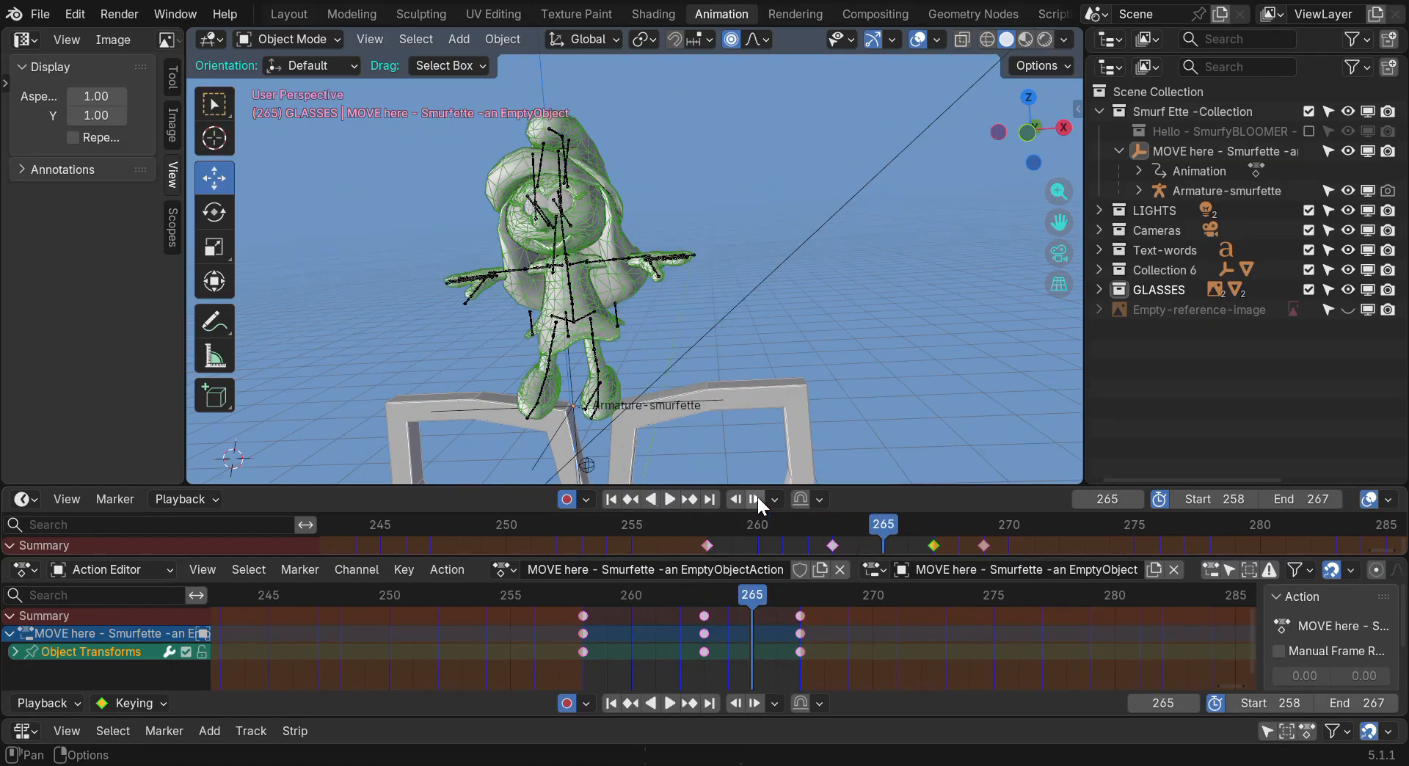
Box-select the parent empty's three keyframes in the preview range, spread them apart around frame 265 and shift them forward in time
{"action": "left_click_drag", "start_coordinate": [871, 654], "coordinate": [533, 613]}
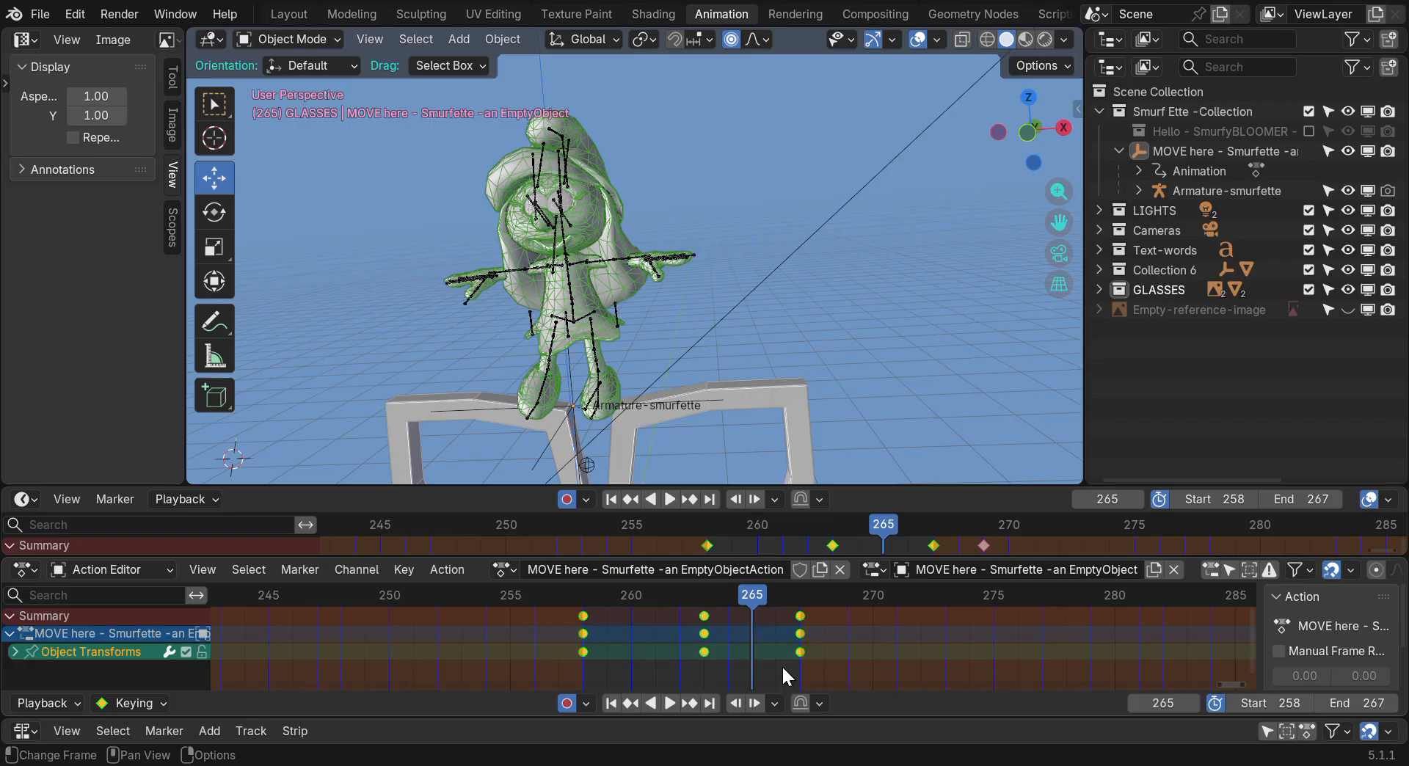
{"action": "key", "text": "s"}
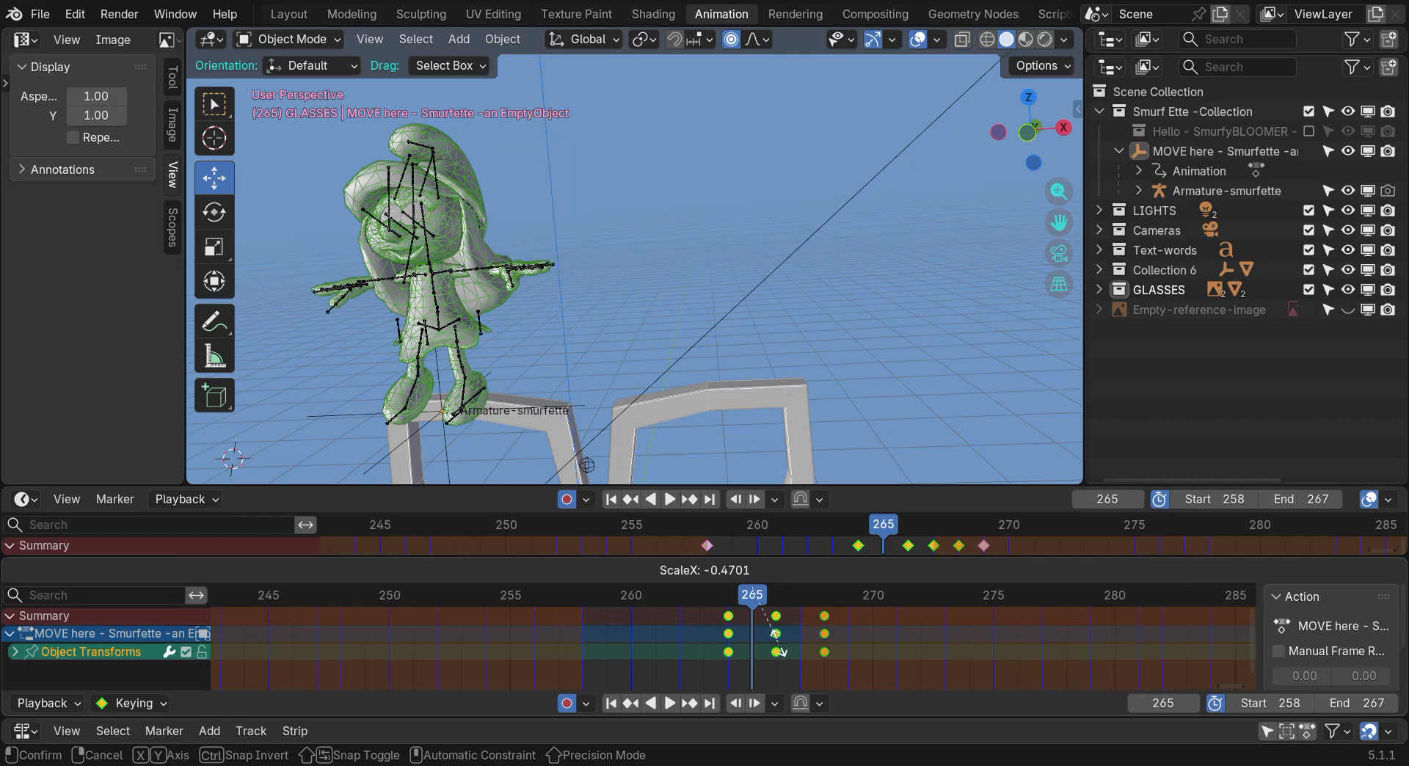
{"action": "left_click", "coordinate": [594, 640]}
{"action": "key", "text": "g"}
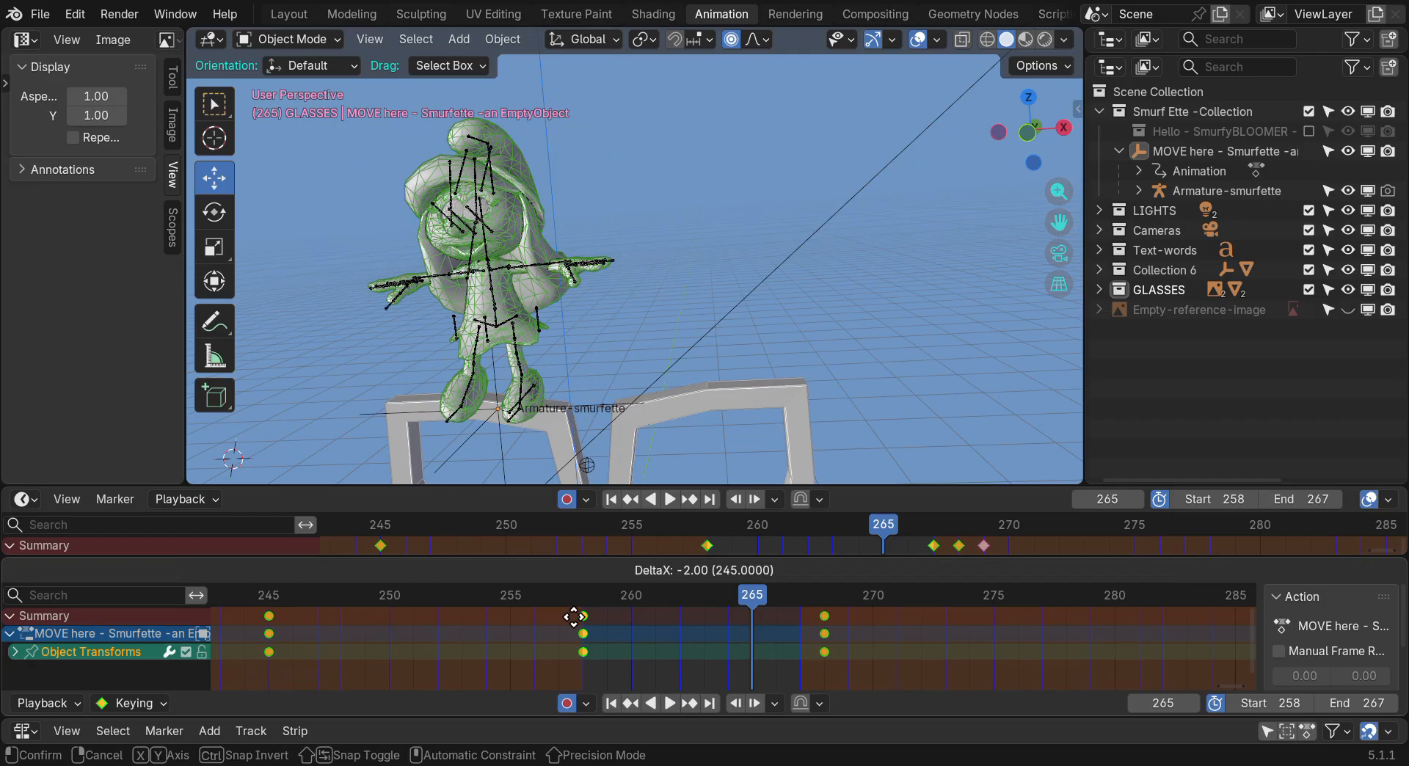
{"action": "left_click", "coordinate": [714, 625]}
Rescale the spacing of the three selected keyframes around frame 265 so they sit at frames 252, 264 and 273
{"action": "key", "text": "s"}
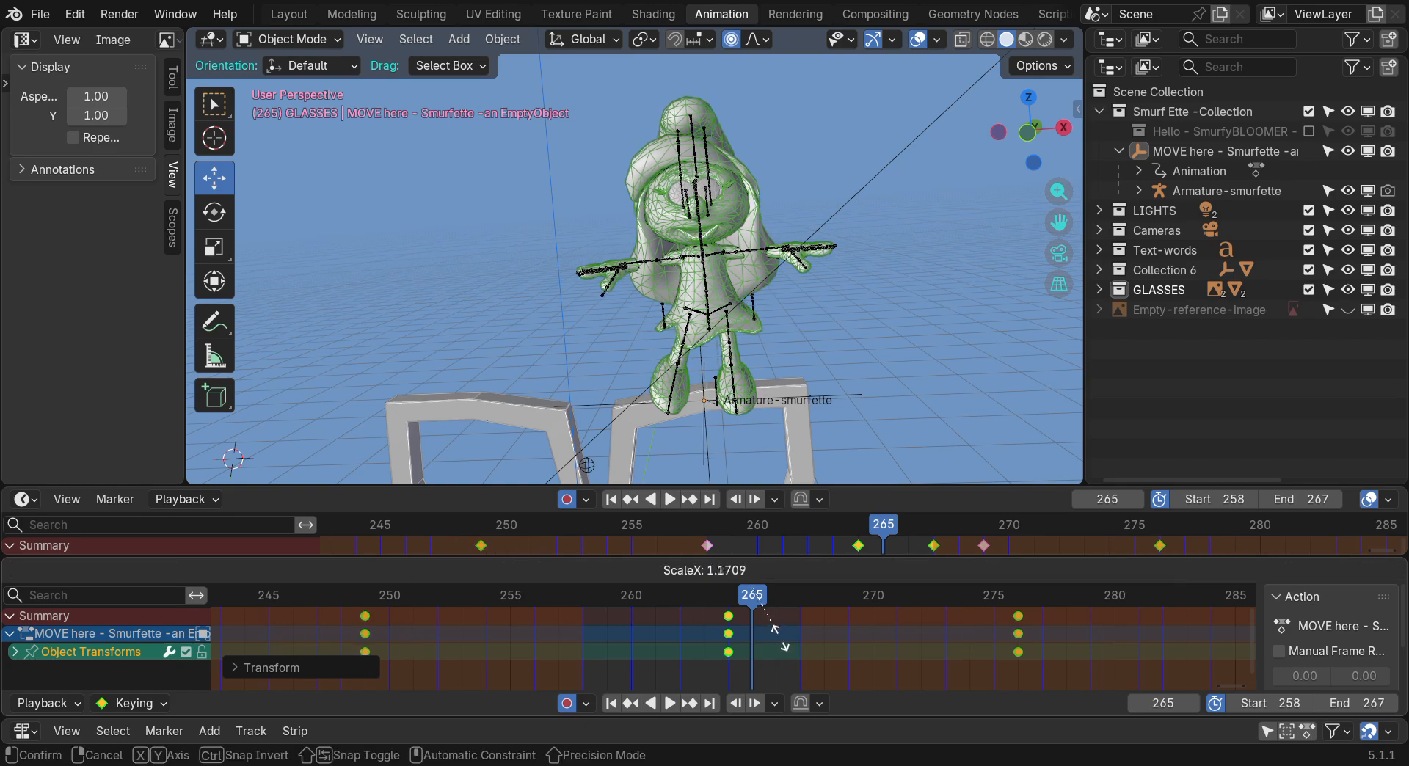
{"action": "left_click", "coordinate": [769, 636]}
{"action": "scroll", "coordinate": [843, 641], "scroll_direction": "up", "scroll_amount": 3}
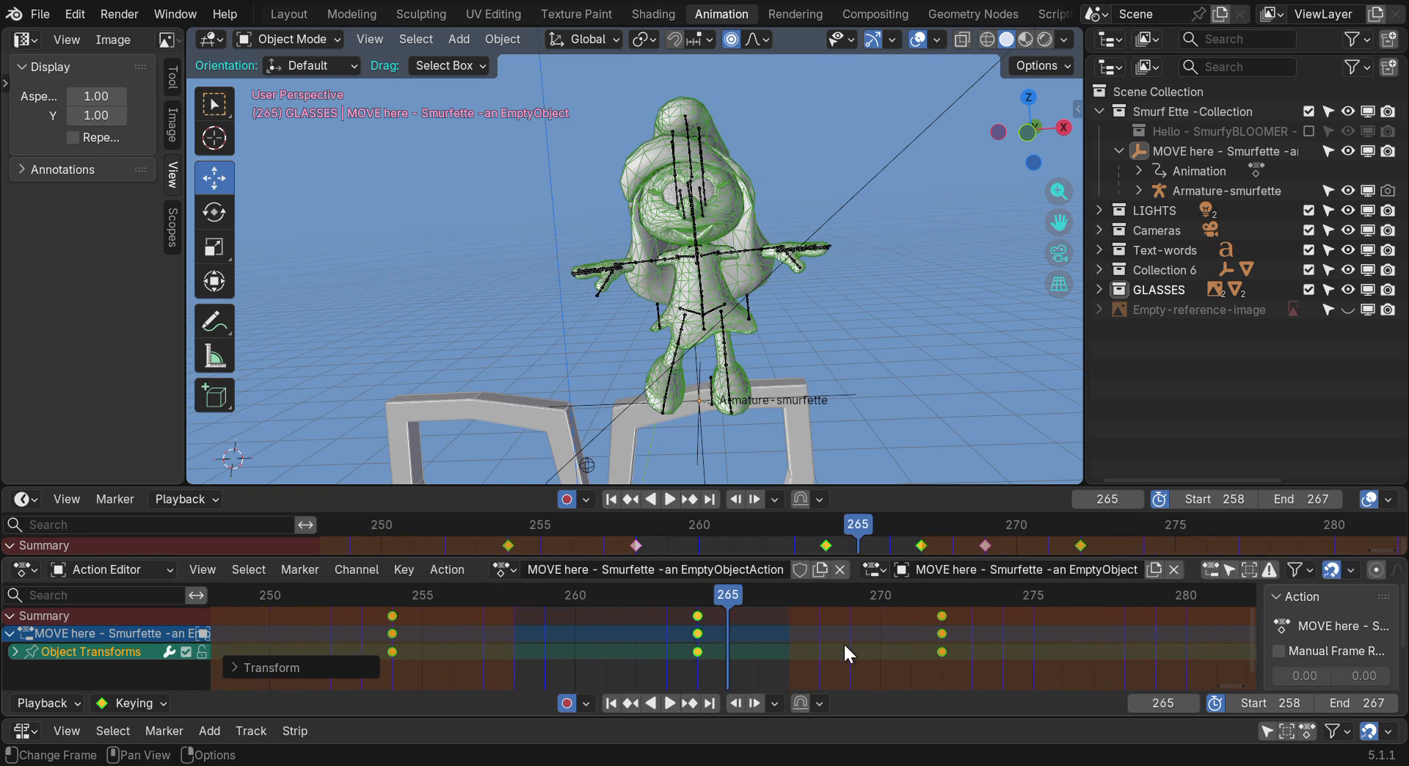
{"action": "key", "text": "s"}
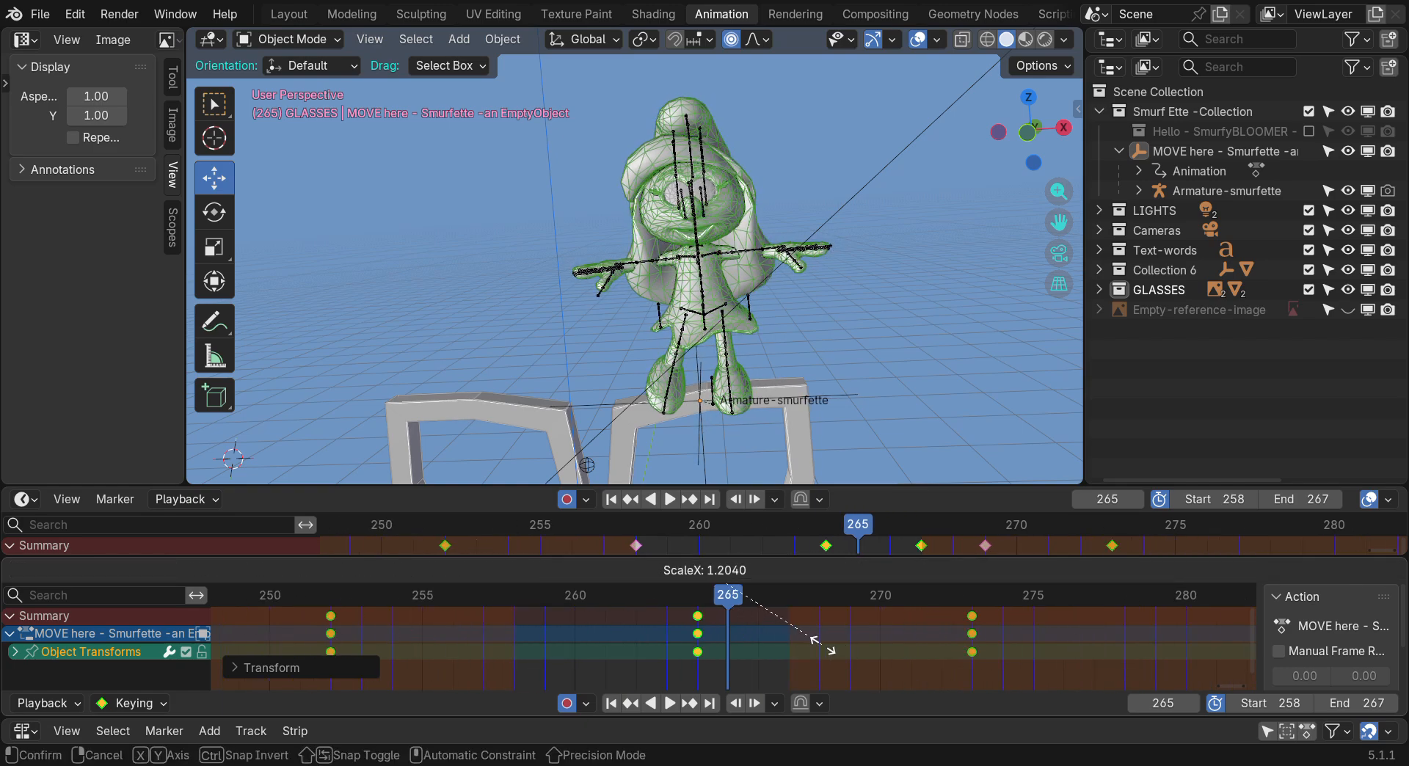
{"action": "left_click", "coordinate": [823, 645]}
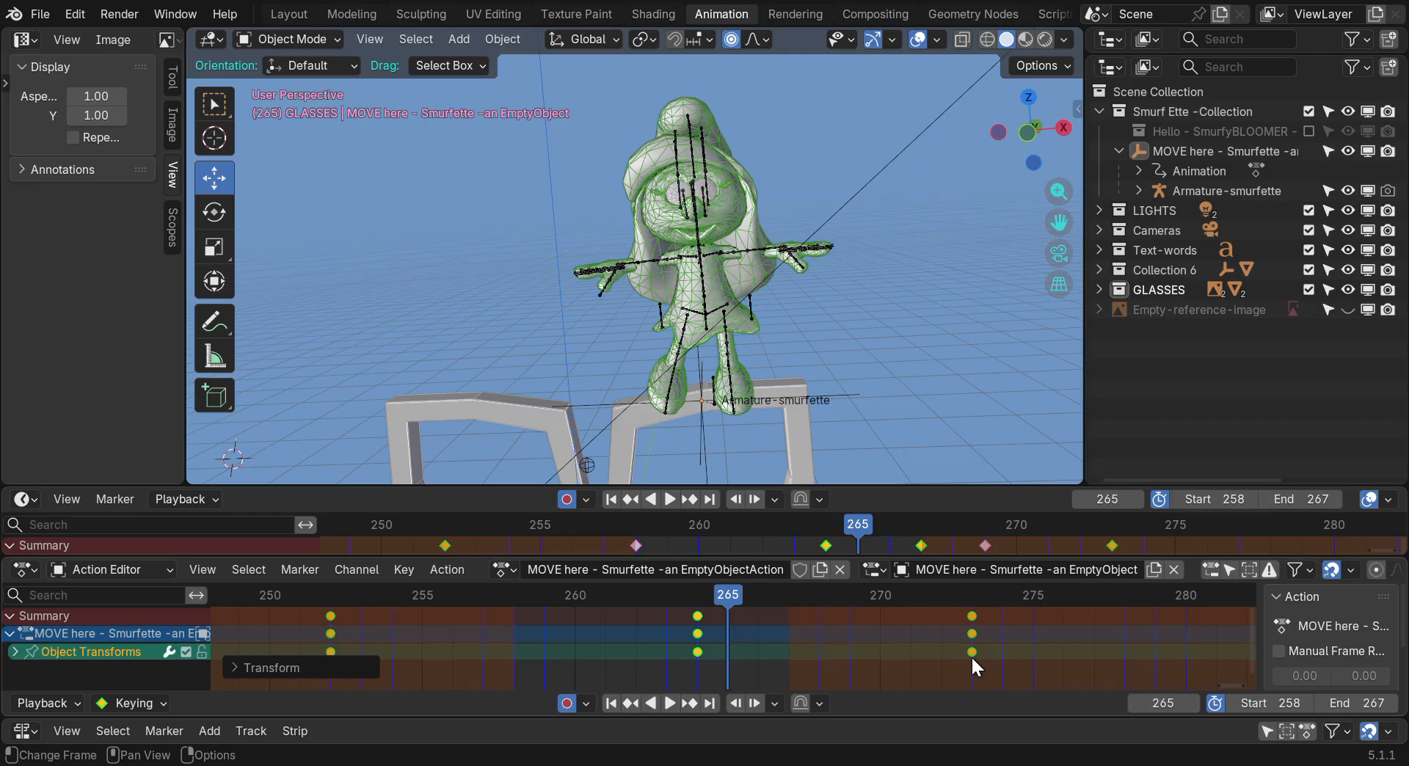
Set the preview range to frames 252 to 273 around the three keyframes and play the animation, stopping at frame 271
{"action": "key", "text": "b"}
{"action": "left_click_drag", "start_coordinate": [873, 637], "coordinate": [331, 604]}
{"action": "key", "text": "ctrl+alt+p"}
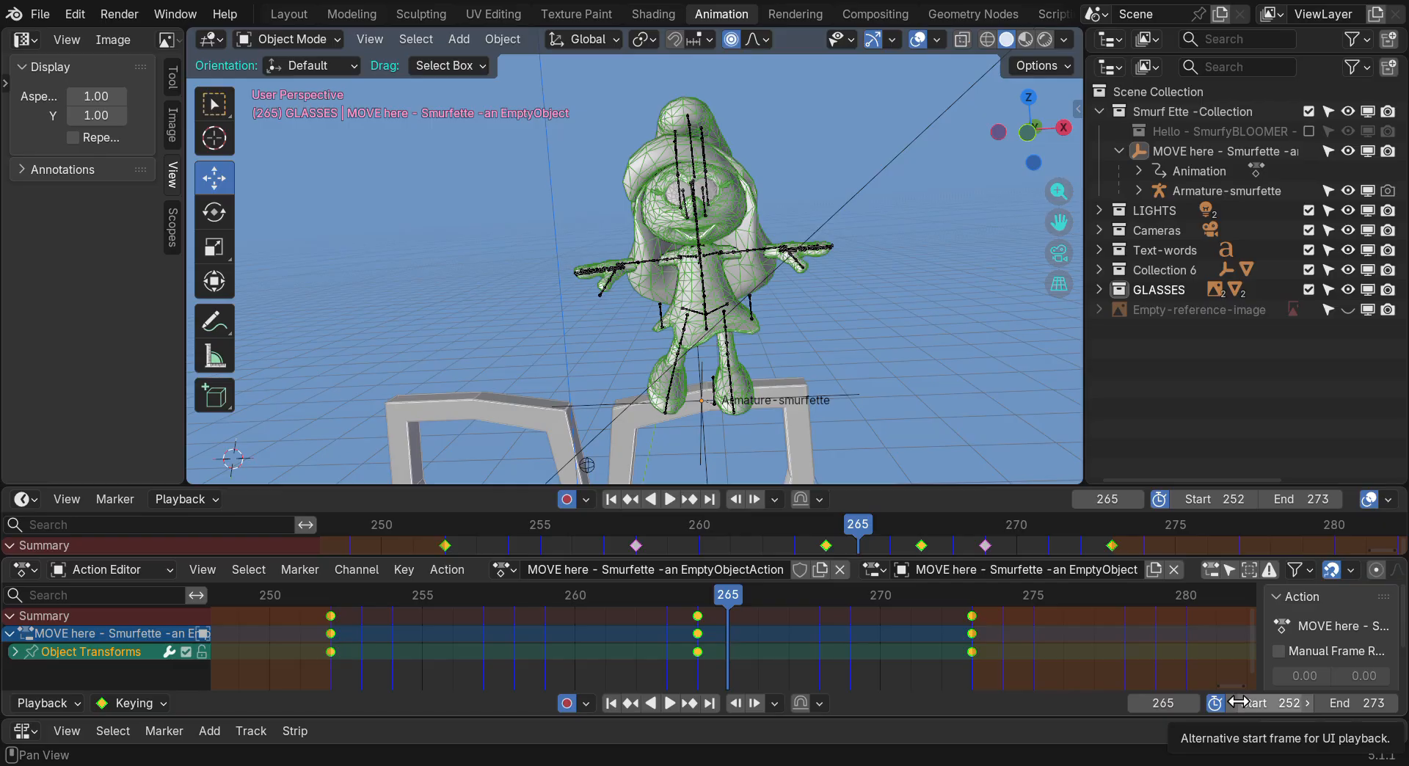
{"action": "key", "text": "space"}
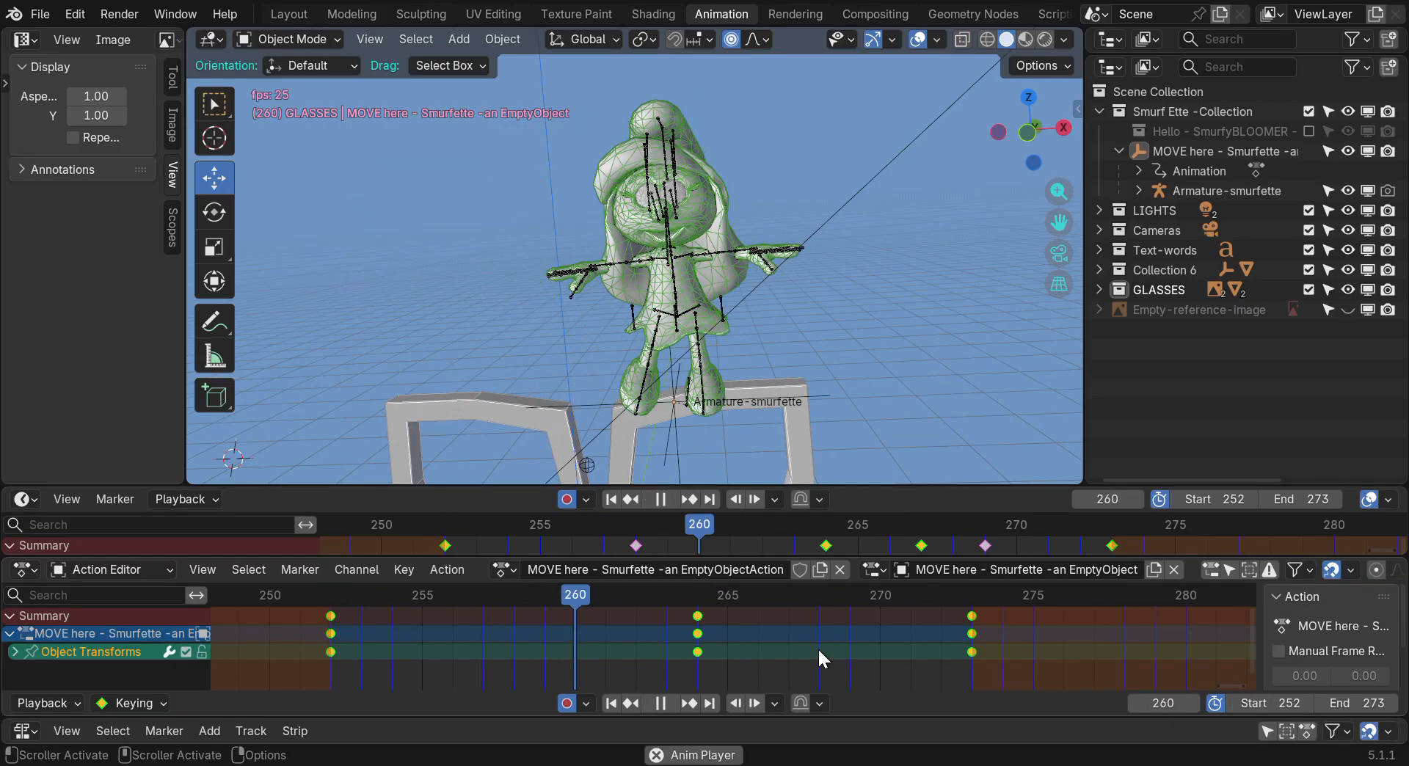
{"action": "key", "text": "space"}
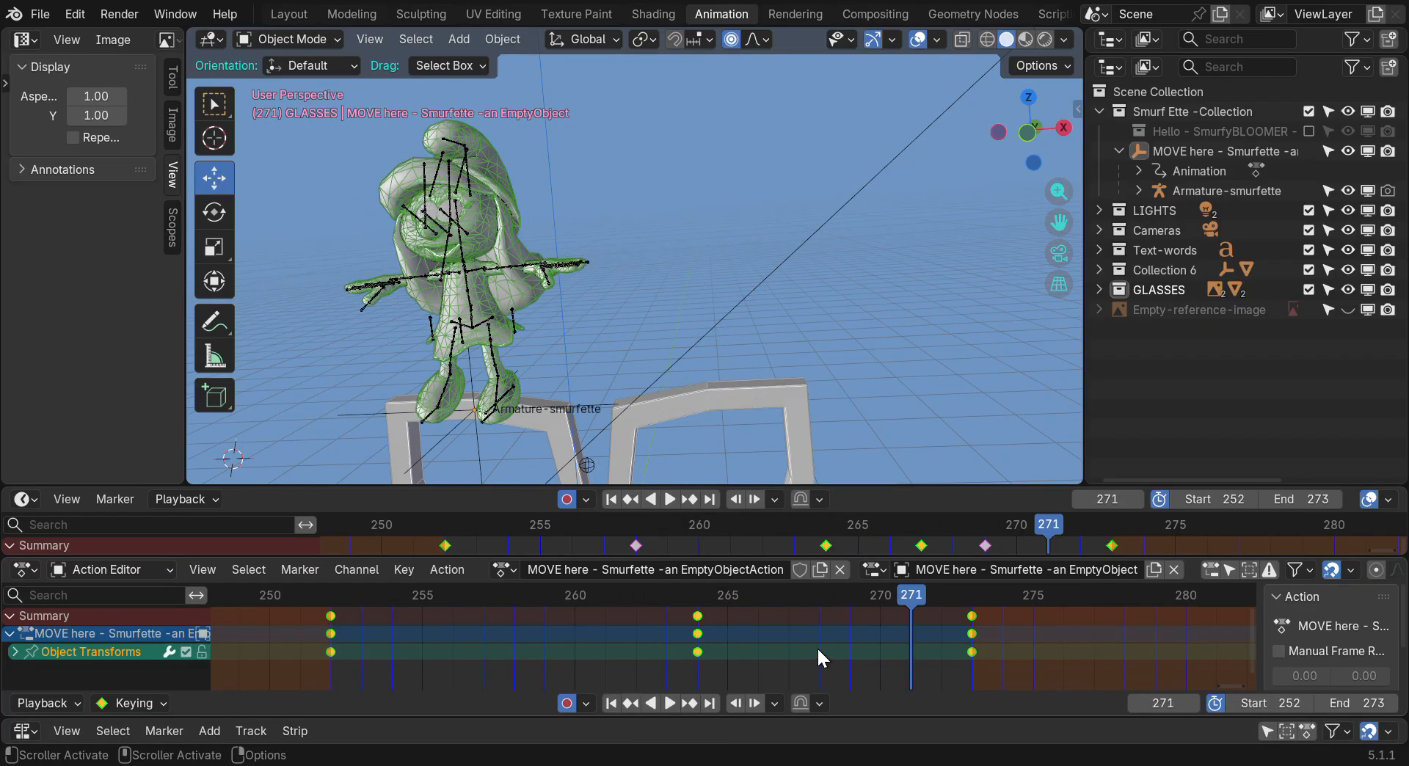
Enlarge the Timeline, then spread the parent empty's three selected keyframes apart and shift them to frames 252, 280 and 302
{"action": "scroll", "coordinate": [770, 641], "scroll_direction": "down", "scroll_amount": 1}
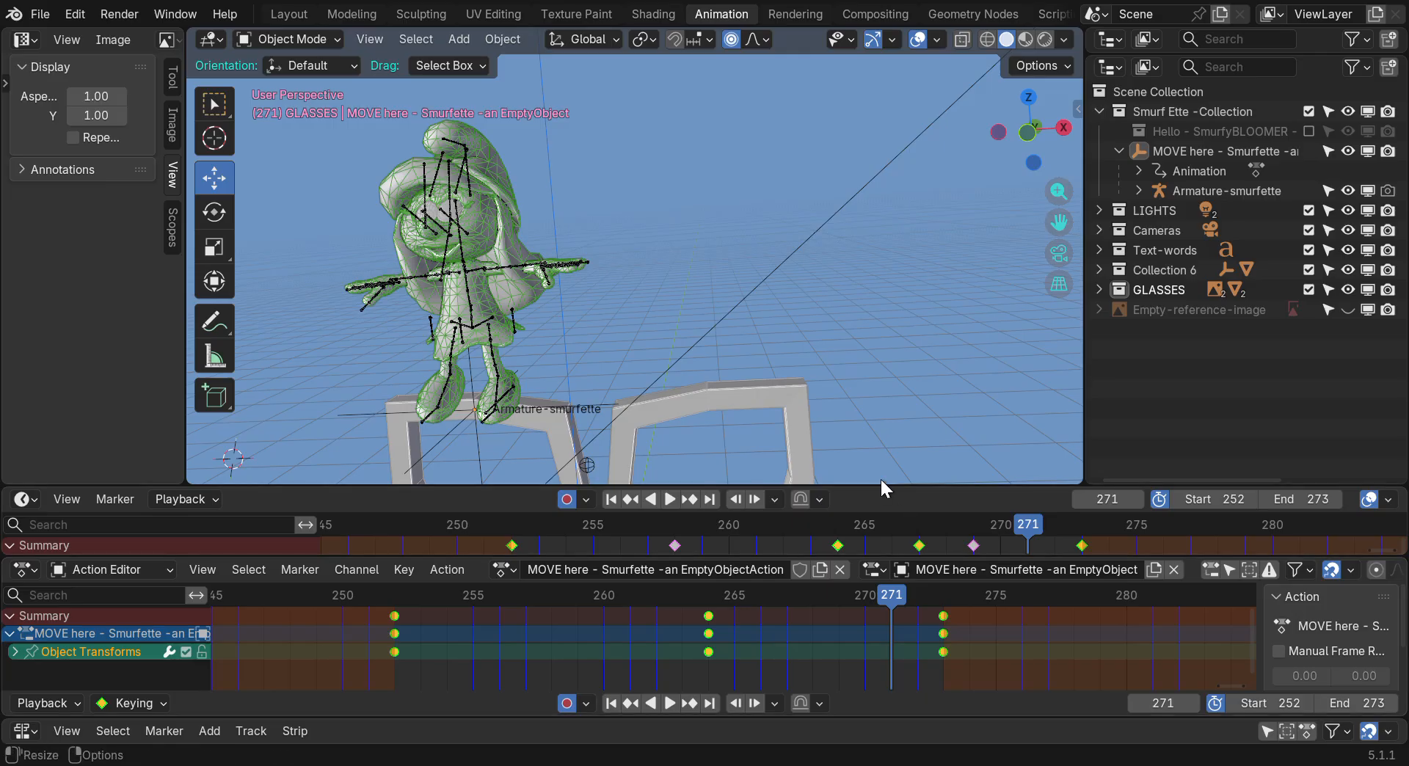
{"action": "left_click_drag", "start_coordinate": [885, 485], "coordinate": [781, 273]}
{"action": "scroll", "coordinate": [777, 635], "scroll_direction": "down", "scroll_amount": 6}
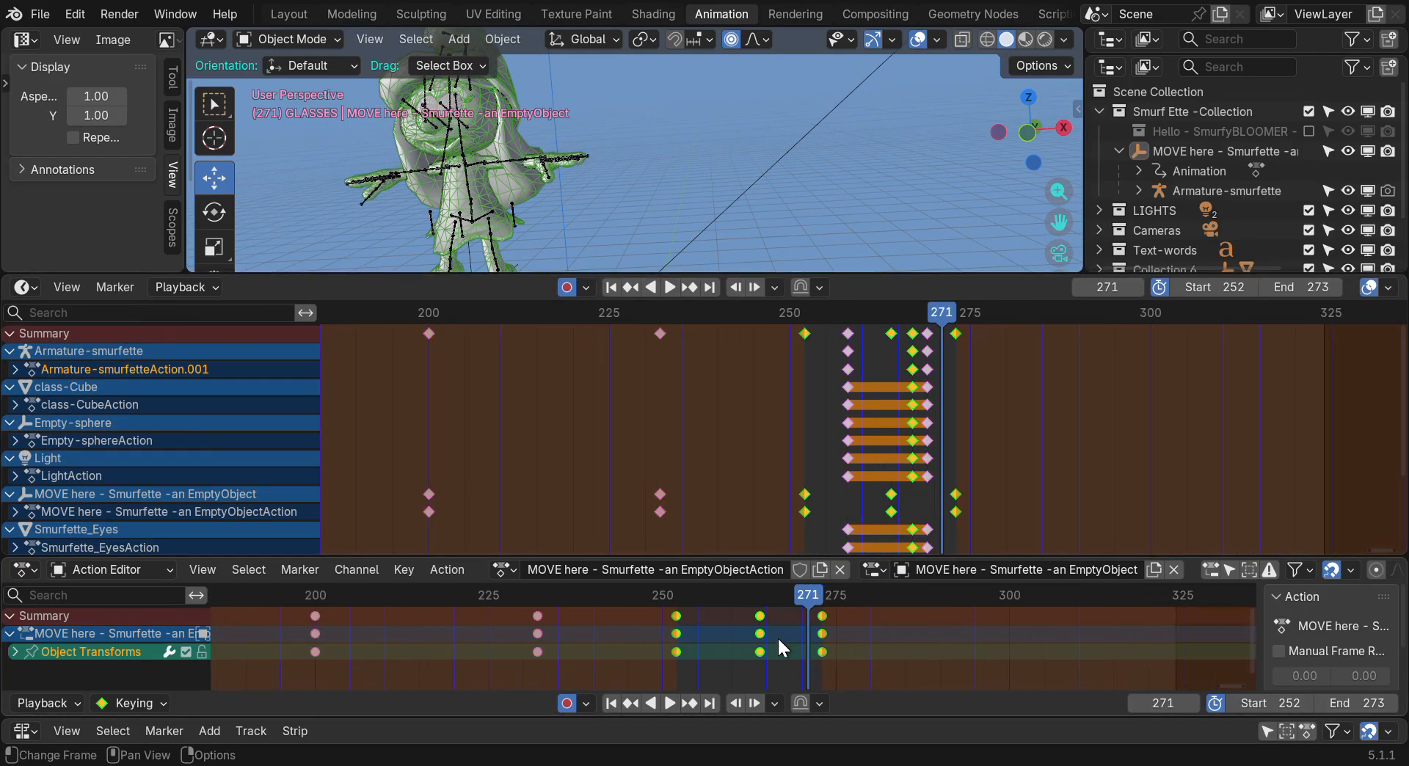
{"action": "scroll", "coordinate": [786, 640], "scroll_direction": "down", "scroll_amount": 1}
{"action": "left_click_drag", "start_coordinate": [857, 663], "coordinate": [939, 643]}
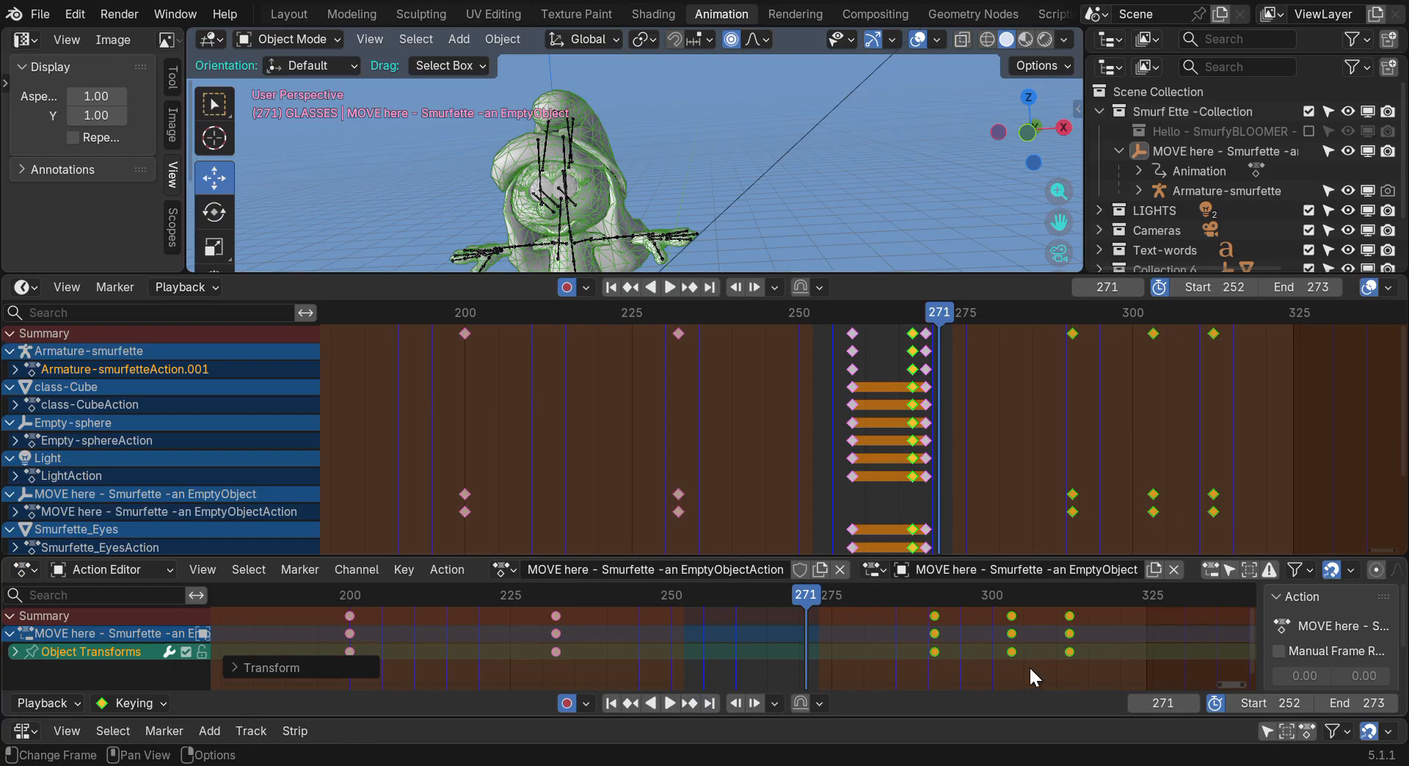
{"action": "key", "text": "s"}
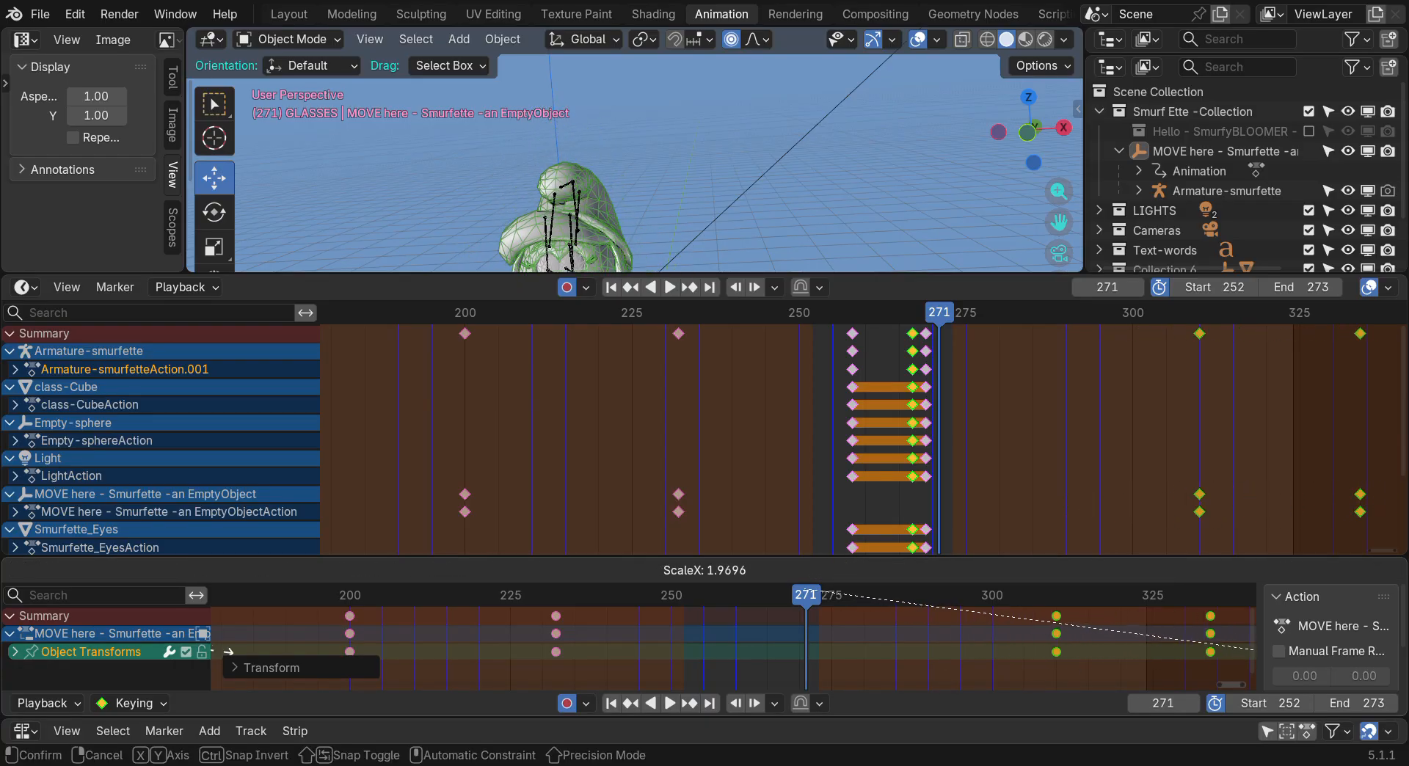
{"action": "left_click", "coordinate": [305, 640]}
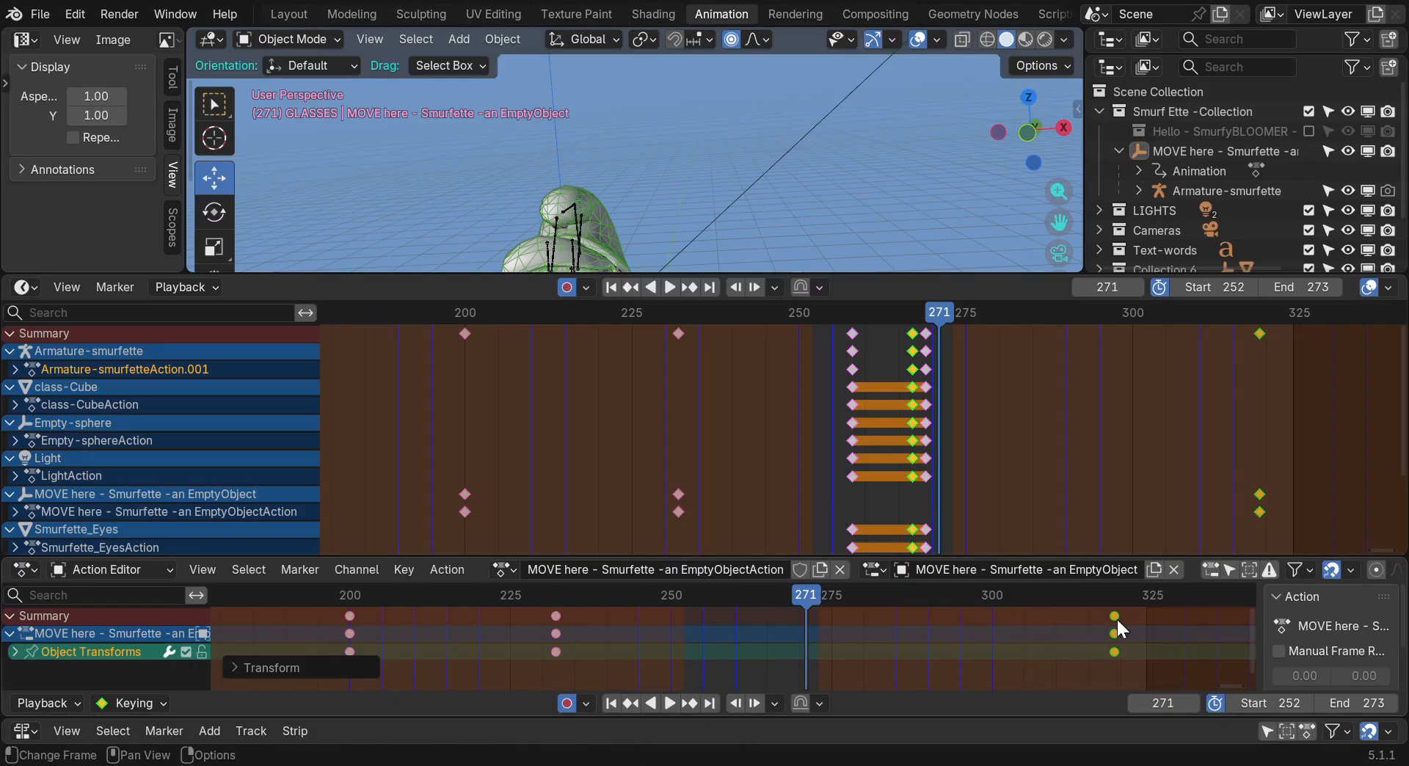
{"action": "left_click_drag", "start_coordinate": [1116, 616], "coordinate": [688, 637]}
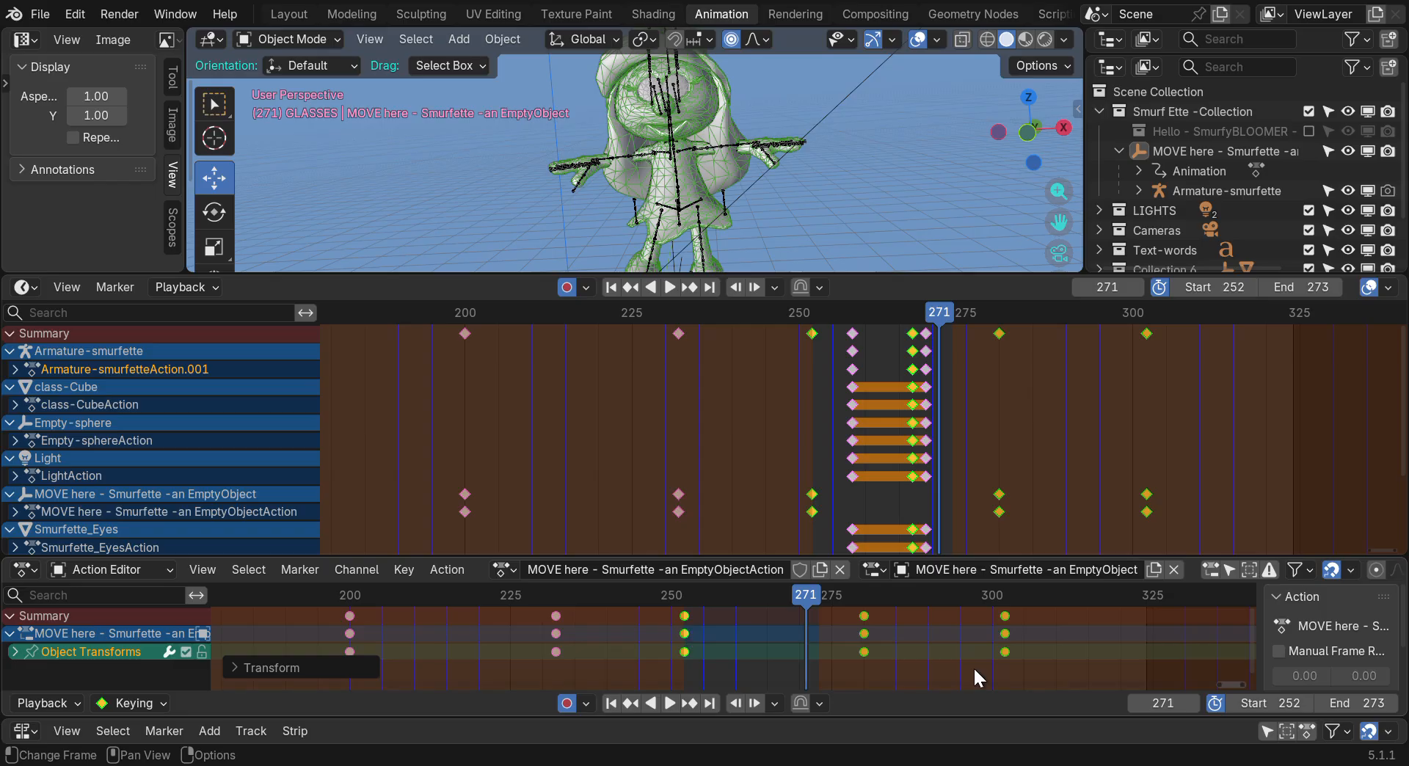
Set the preview range to frames 231 to 303 and play the animation in an enlarged 3D viewport
{"action": "key", "text": "b"}
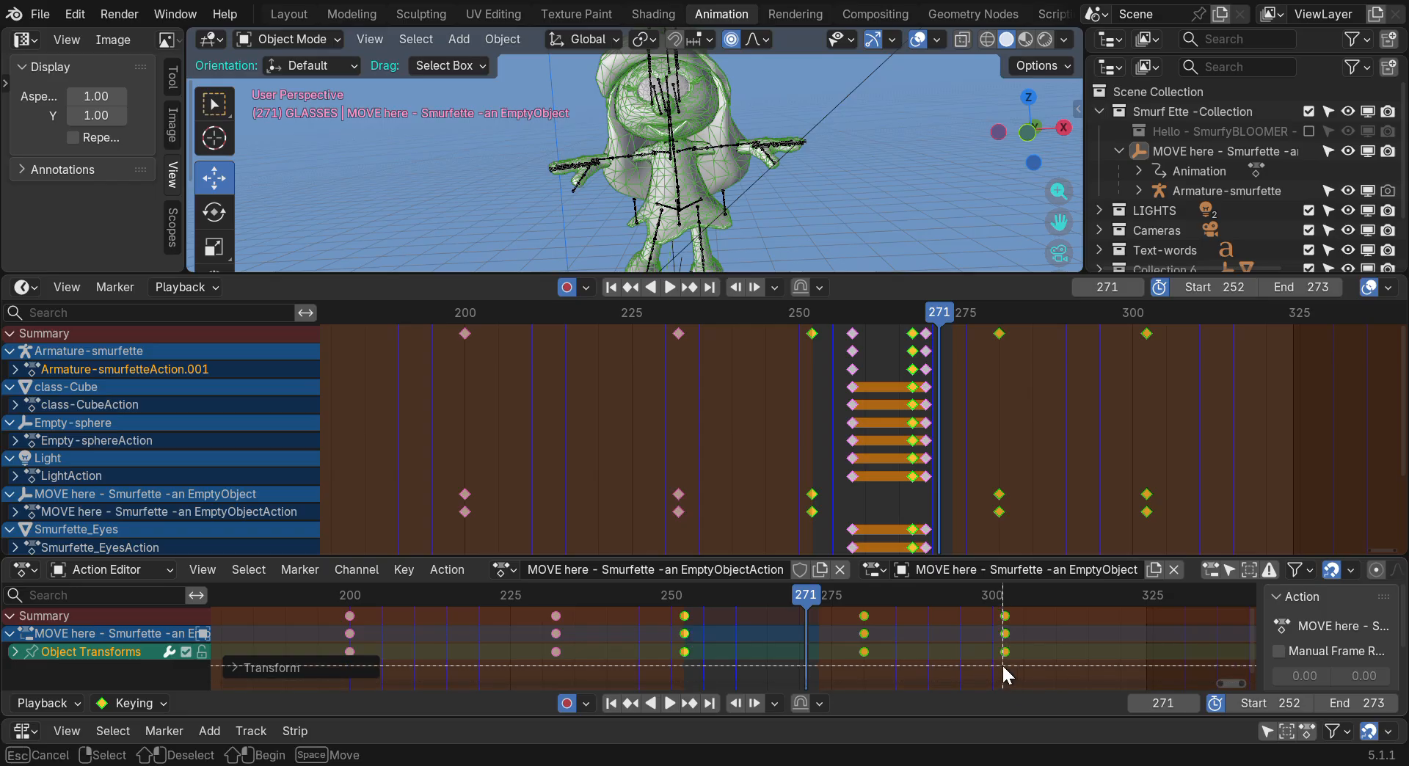
{"action": "left_click_drag", "start_coordinate": [1010, 667], "coordinate": [552, 605]}
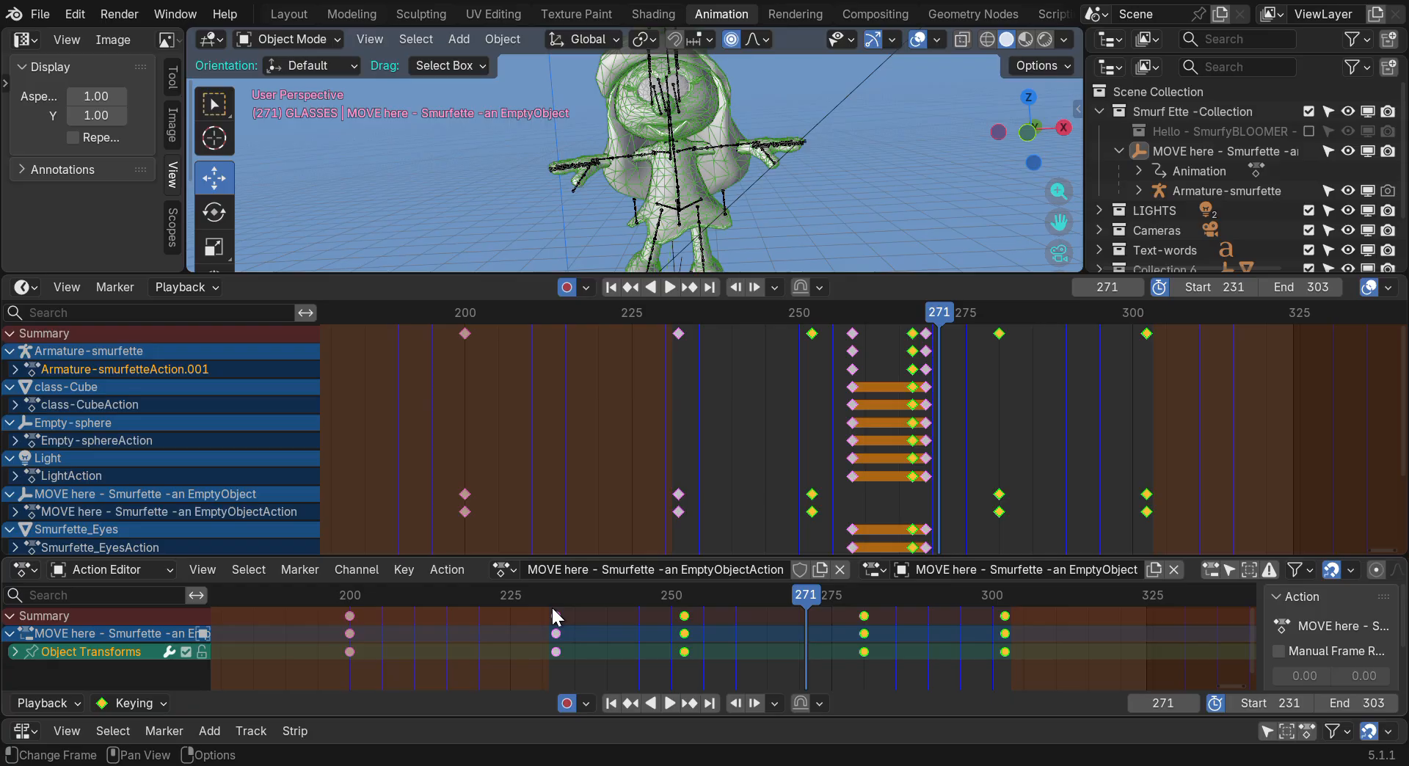
{"action": "left_click_drag", "start_coordinate": [938, 315], "coordinate": [893, 323]}
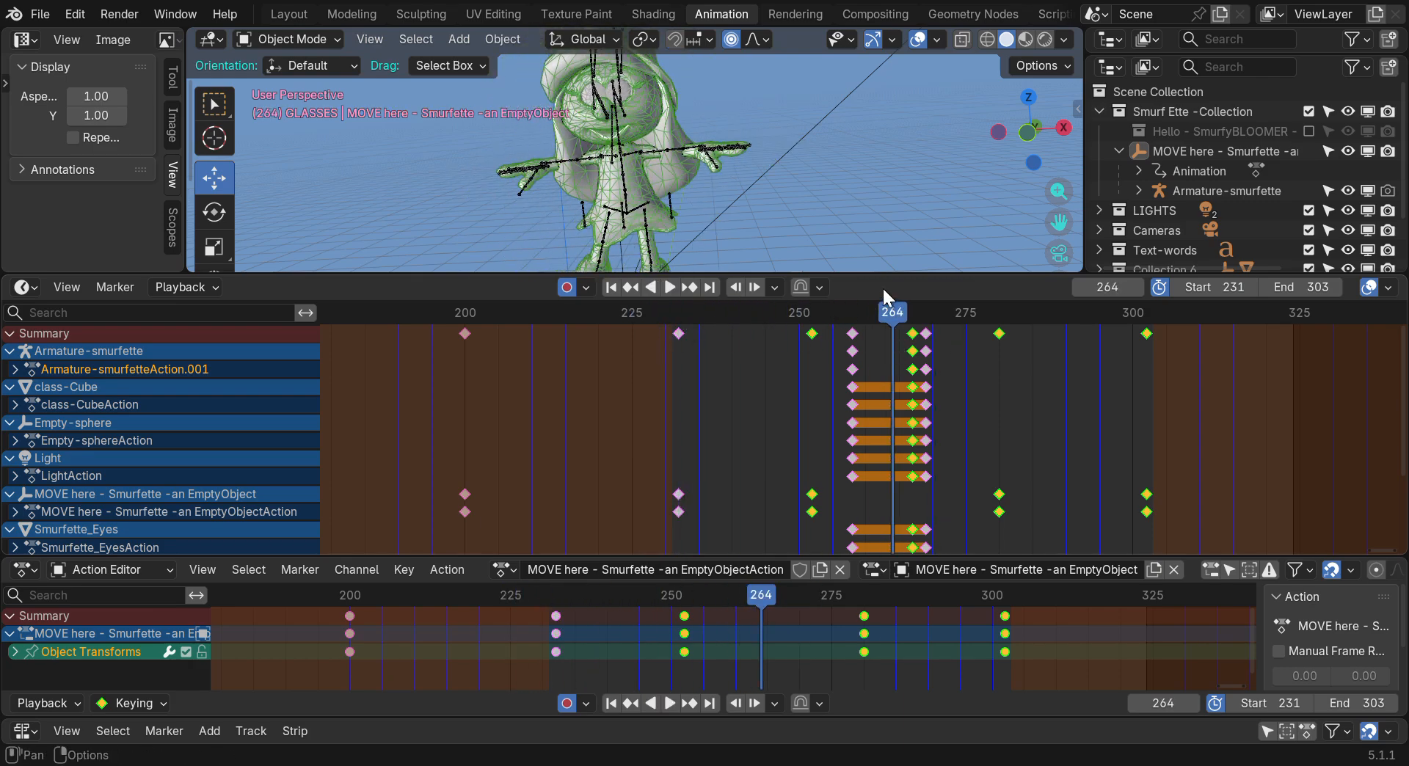
{"action": "left_click_drag", "start_coordinate": [886, 272], "coordinate": [886, 505]}
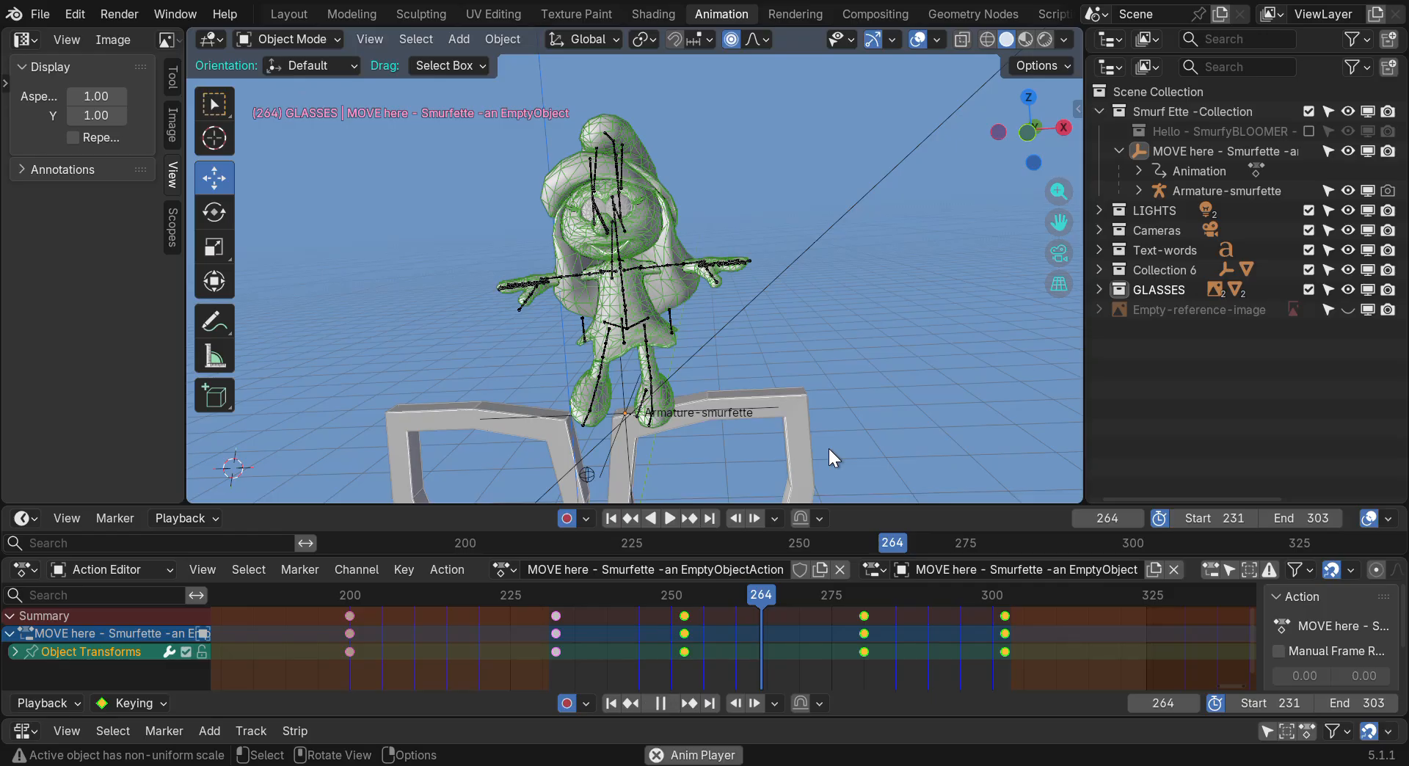
{"action": "key", "text": "space"}
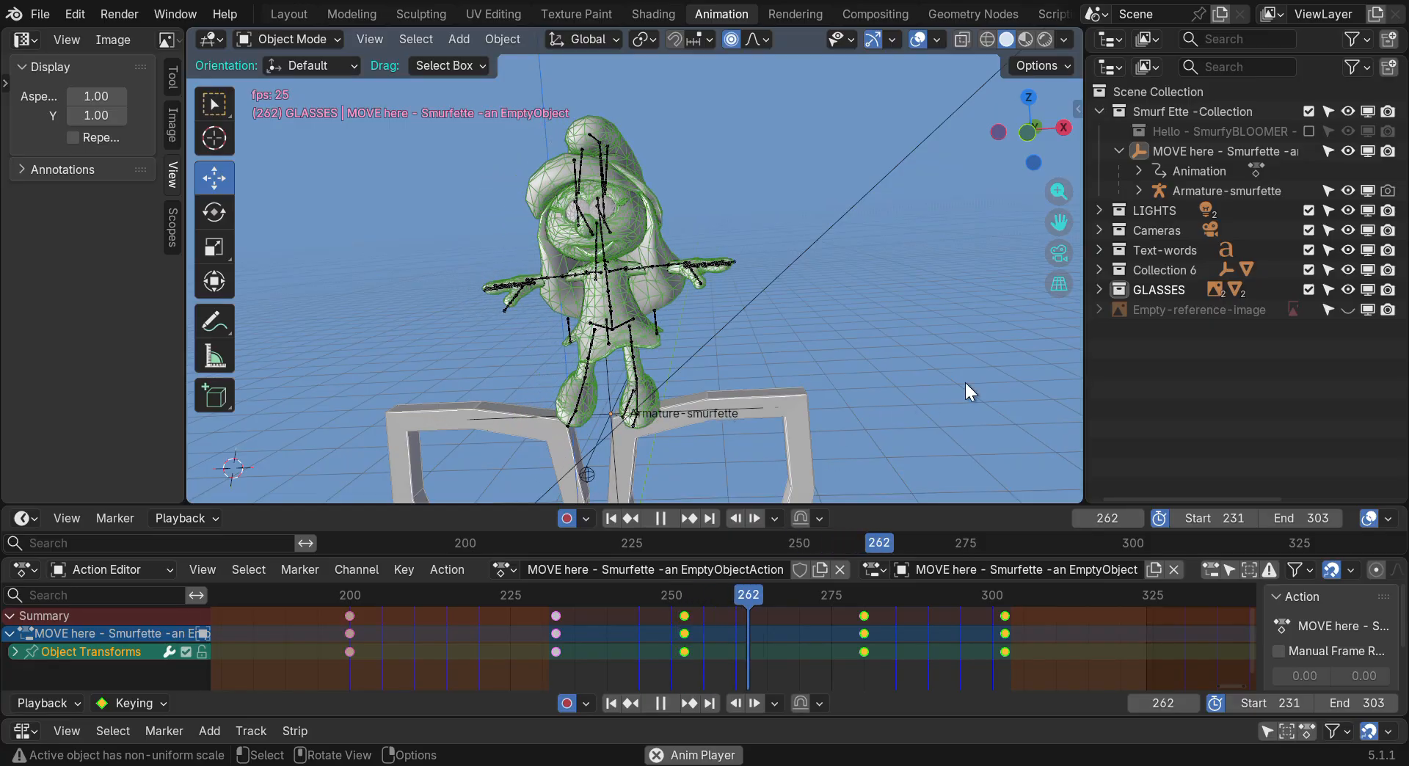
Switch the 3D viewport to rendered shading and watch the playback from other angles, stopping at frame 232
{"action": "left_click_drag", "start_coordinate": [1058, 222], "coordinate": [1050, 119]}
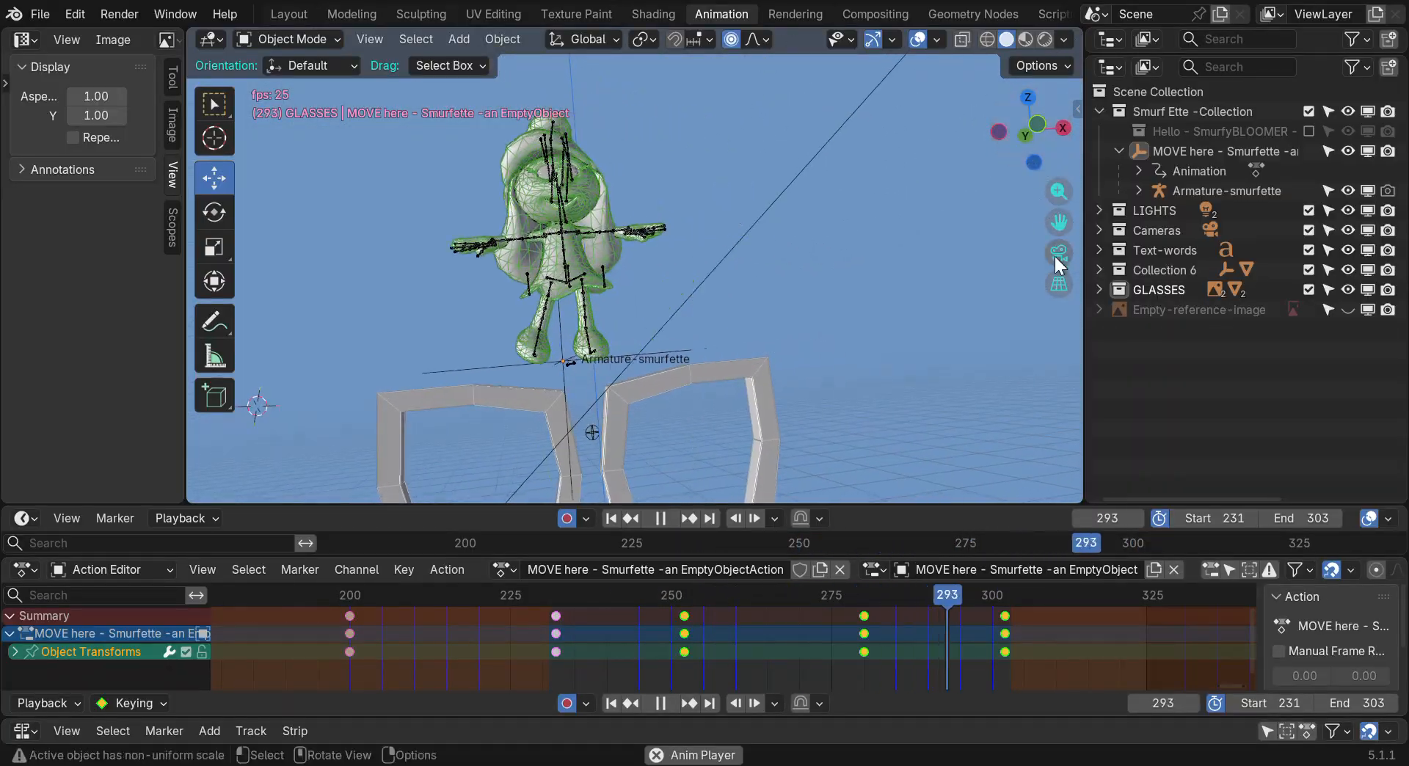
{"action": "left_click", "coordinate": [1037, 40]}
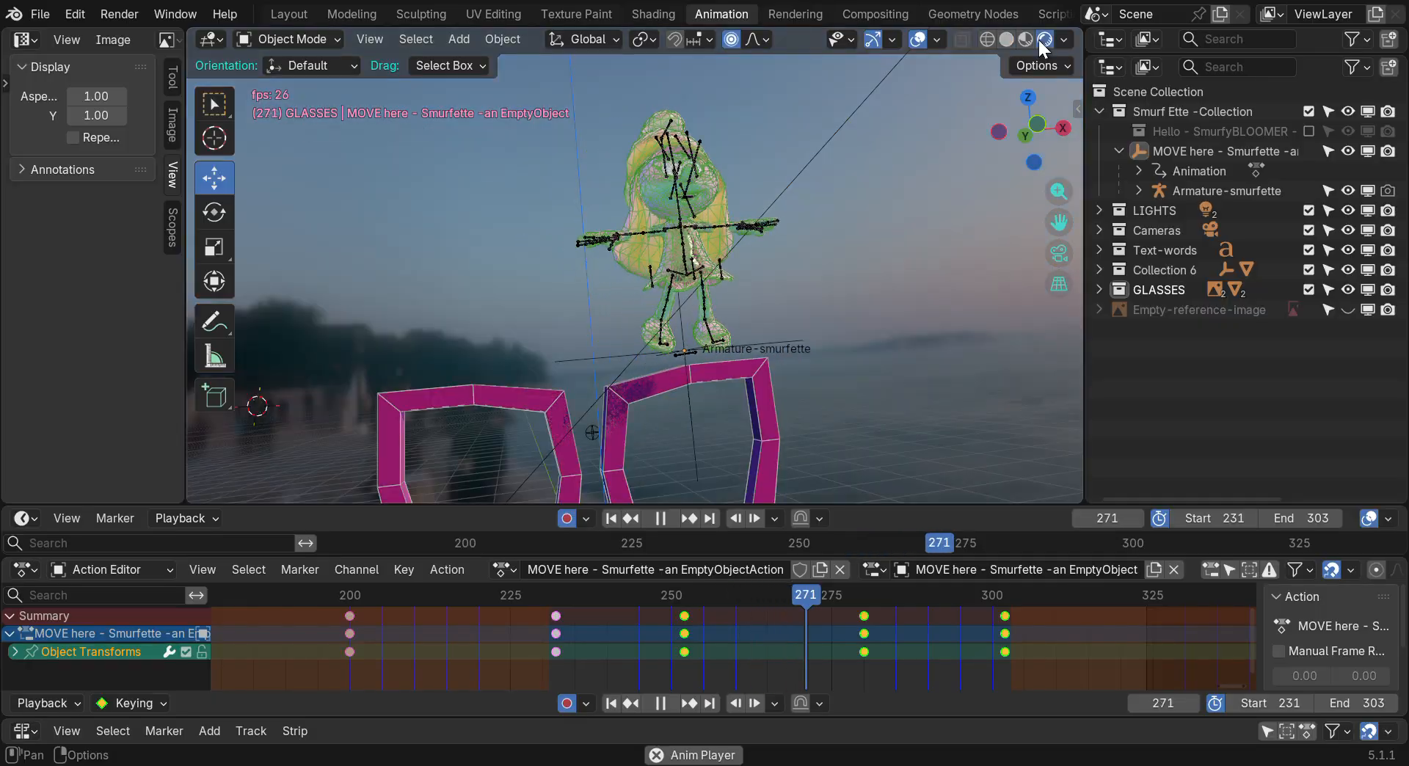
{"action": "left_click_drag", "start_coordinate": [1039, 122], "coordinate": [1069, 125]}
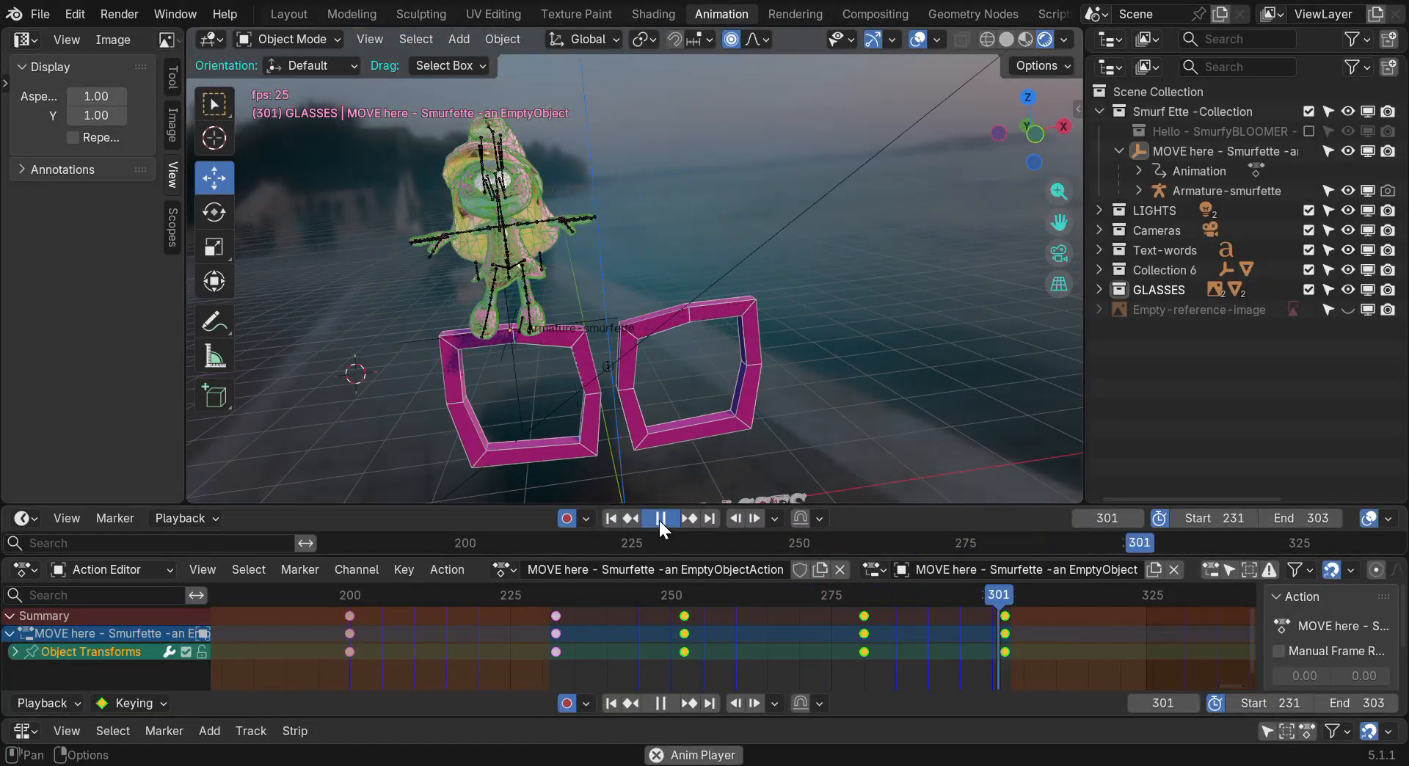
{"action": "left_click", "coordinate": [659, 518]}
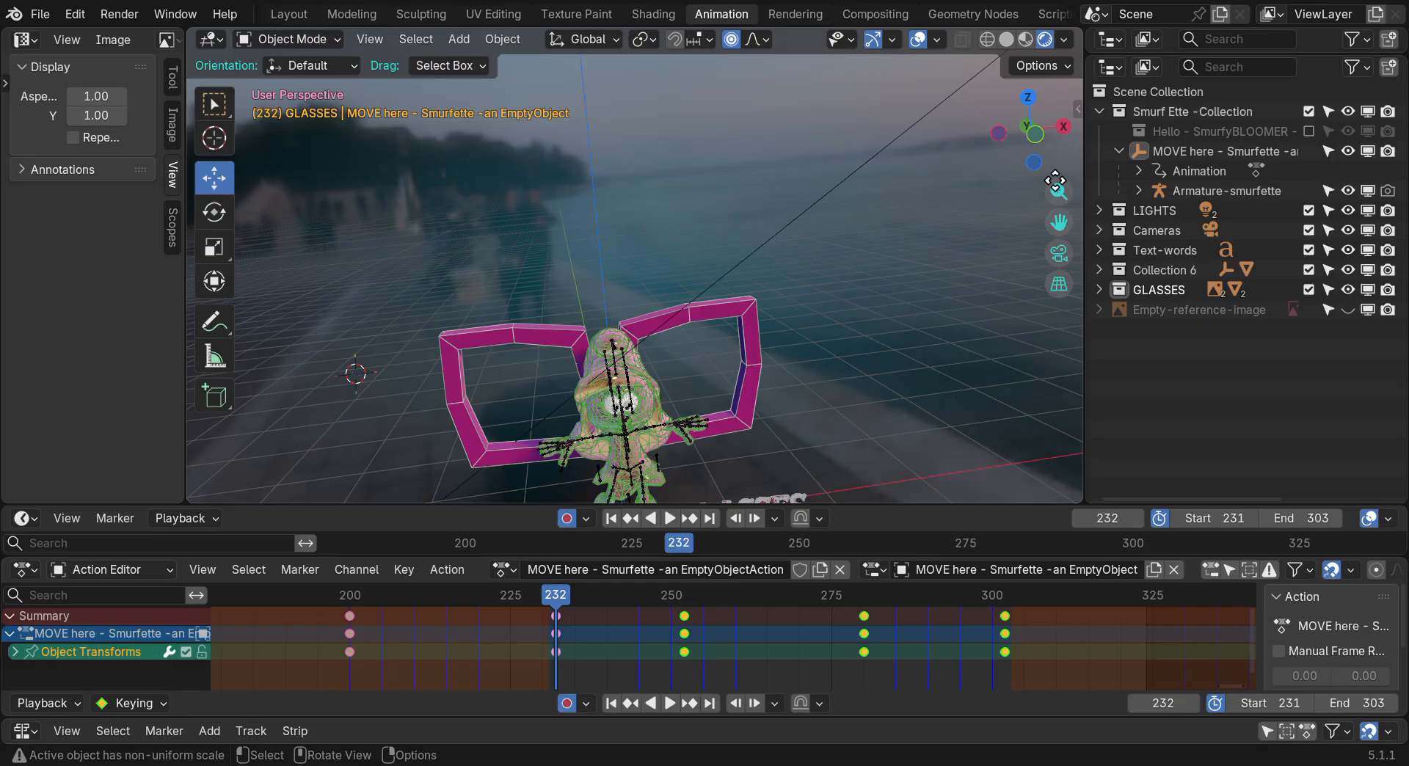
At frame 252, select the Smurfette's parent empty and move it 0.62279 m along Y over the glasses frame
{"action": "mouse_move", "coordinate": [1035, 134]}
{"action": "left_mouse_down"}
{"action": "mouse_move", "coordinate": [892, 135]}
{"action": "mouse_move", "coordinate": [896, 121]}
{"action": "mouse_move", "coordinate": [1035, 140]}
{"action": "mouse_move", "coordinate": [1017, 116]}
{"action": "mouse_move", "coordinate": [969, 110]}
{"action": "mouse_move", "coordinate": [1038, 143]}
{"action": "left_mouse_up"}
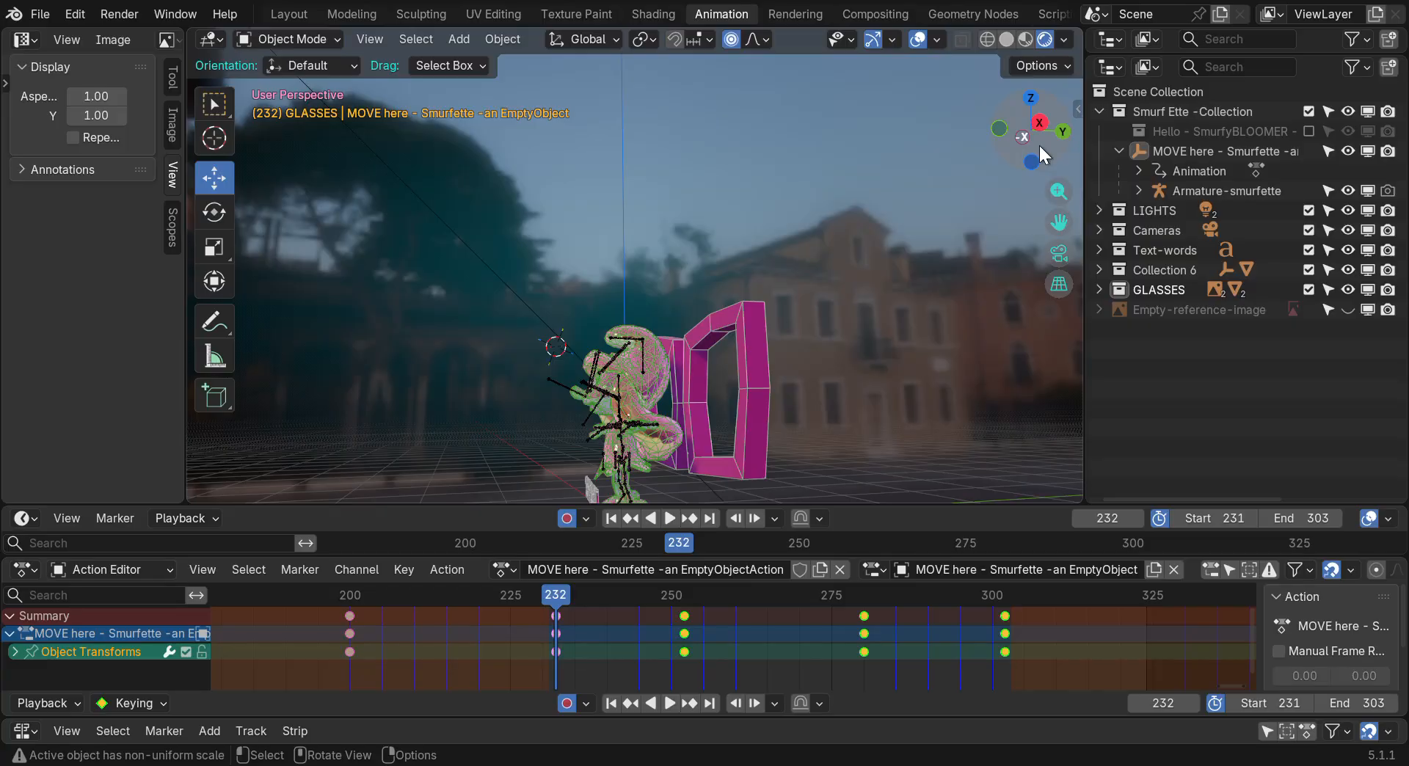
{"action": "scroll", "coordinate": [636, 461], "scroll_direction": "up", "scroll_amount": 5}
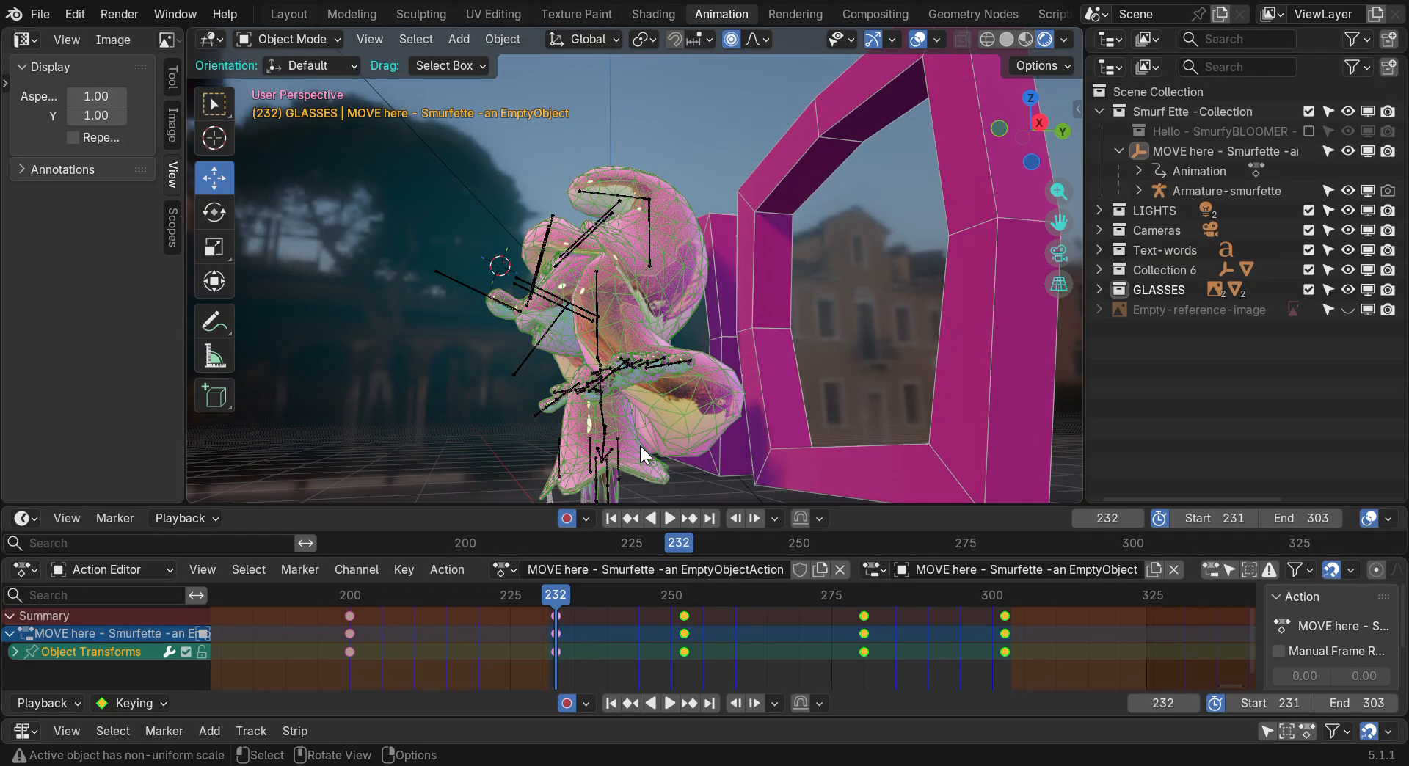
{"action": "left_click_drag", "start_coordinate": [1058, 192], "coordinate": [1057, 274]}
{"action": "left_click_drag", "start_coordinate": [1046, 105], "coordinate": [1064, 143]}
{"action": "left_click_drag", "start_coordinate": [552, 598], "coordinate": [686, 608]}
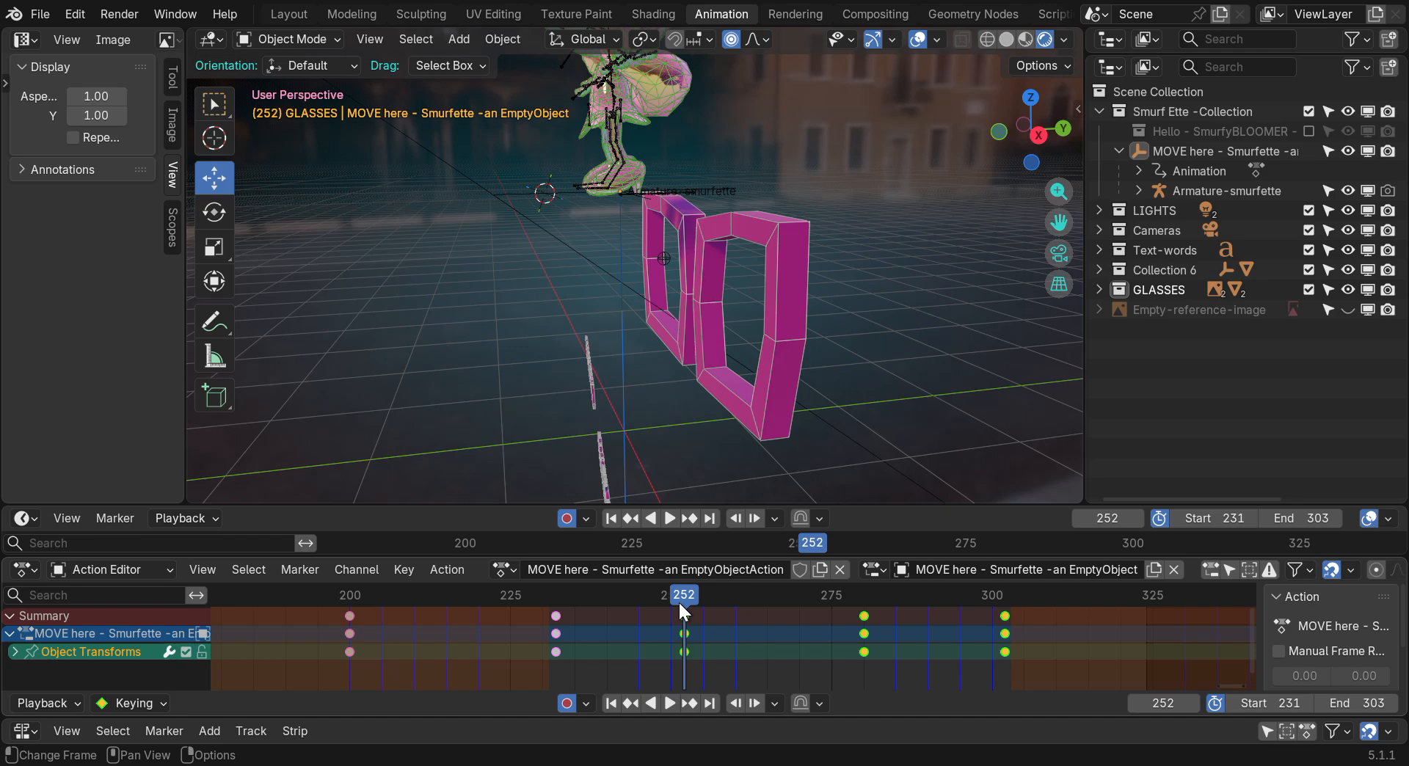
{"action": "left_click", "coordinate": [1156, 150]}
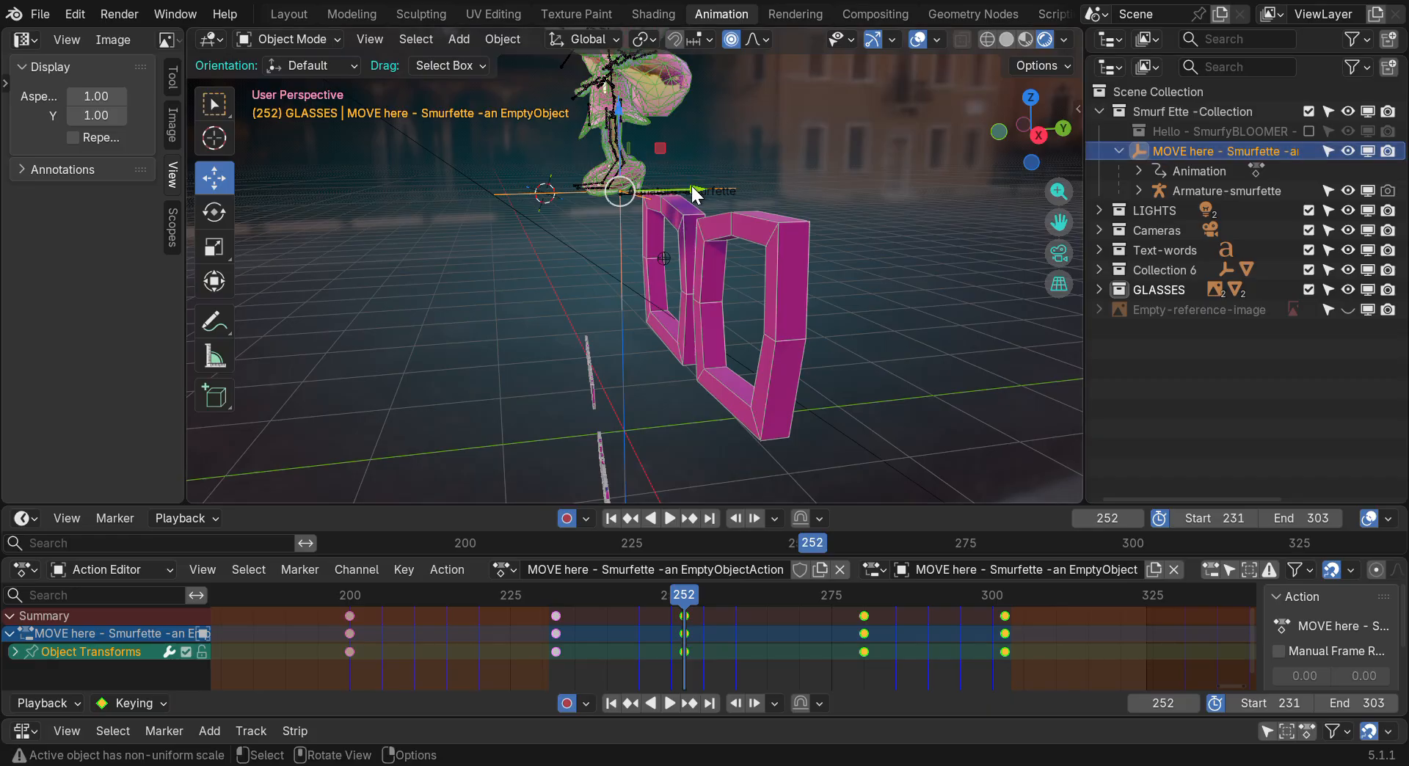
{"action": "left_click_drag", "start_coordinate": [695, 193], "coordinate": [771, 195]}
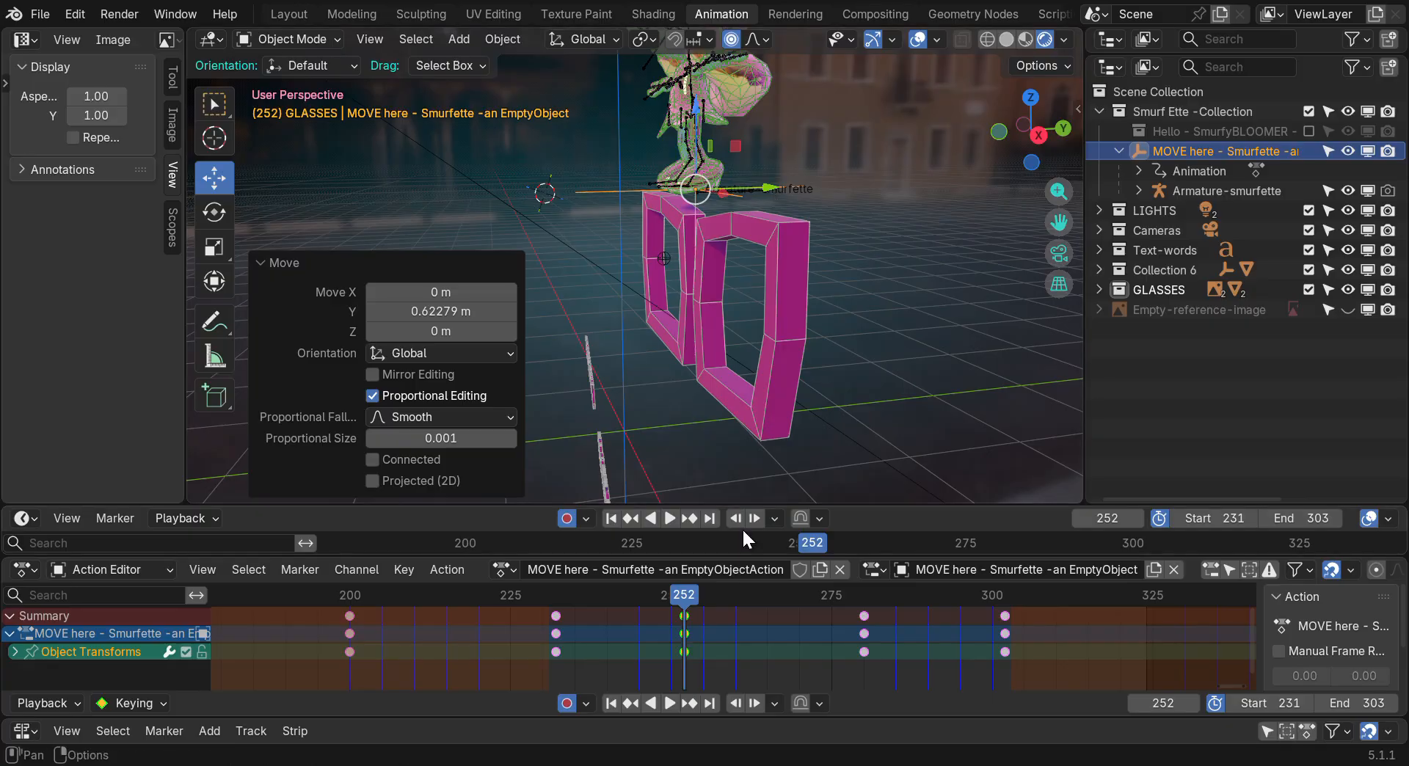
At frame 280, move the parent empty 0.67331 m along Y over the glasses frame
{"action": "mouse_move", "coordinate": [1015, 132]}
{"action": "left_mouse_down"}
{"action": "mouse_move", "coordinate": [953, 139]}
{"action": "mouse_move", "coordinate": [983, 158]}
{"action": "mouse_move", "coordinate": [1009, 132]}
{"action": "left_mouse_up"}
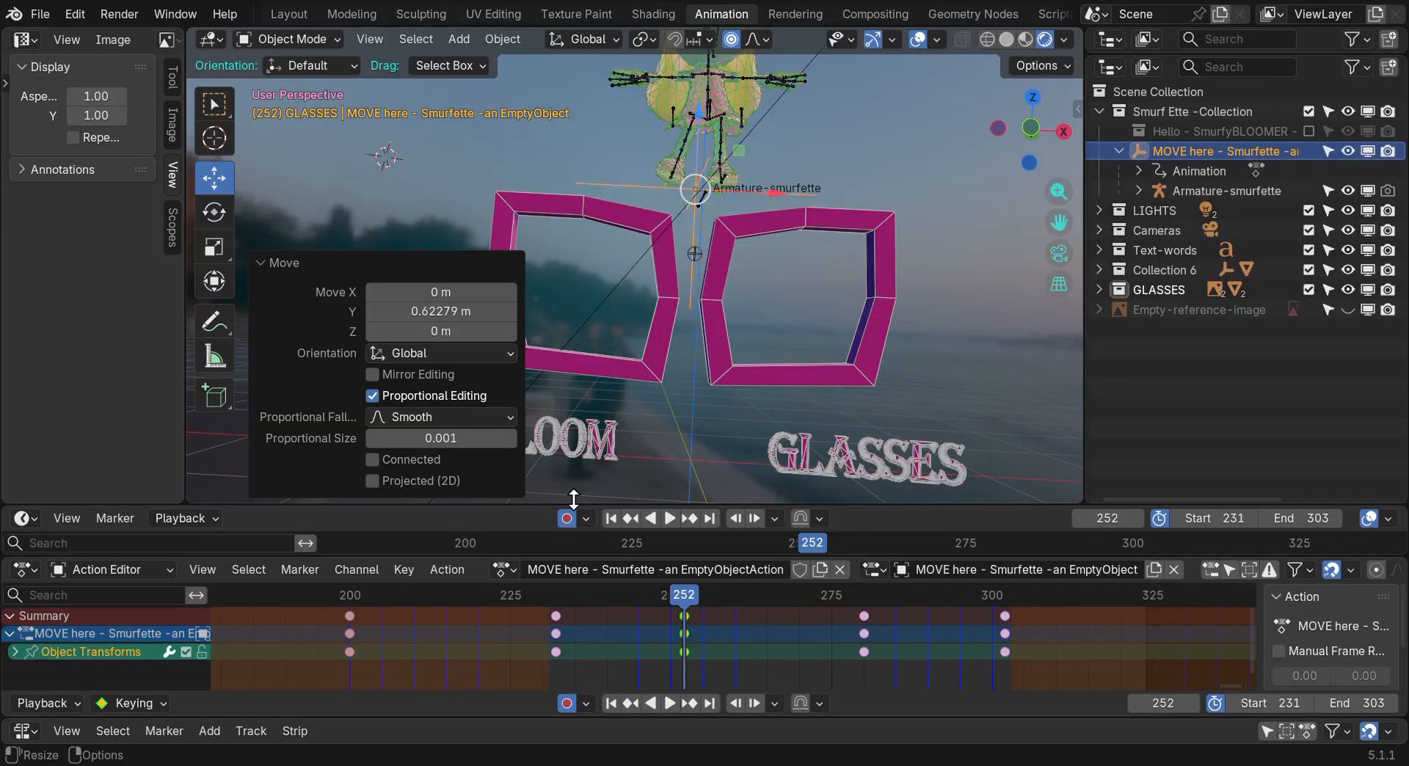
{"action": "left_click_drag", "start_coordinate": [1020, 157], "coordinate": [945, 195]}
{"action": "left_click_drag", "start_coordinate": [688, 594], "coordinate": [861, 587]}
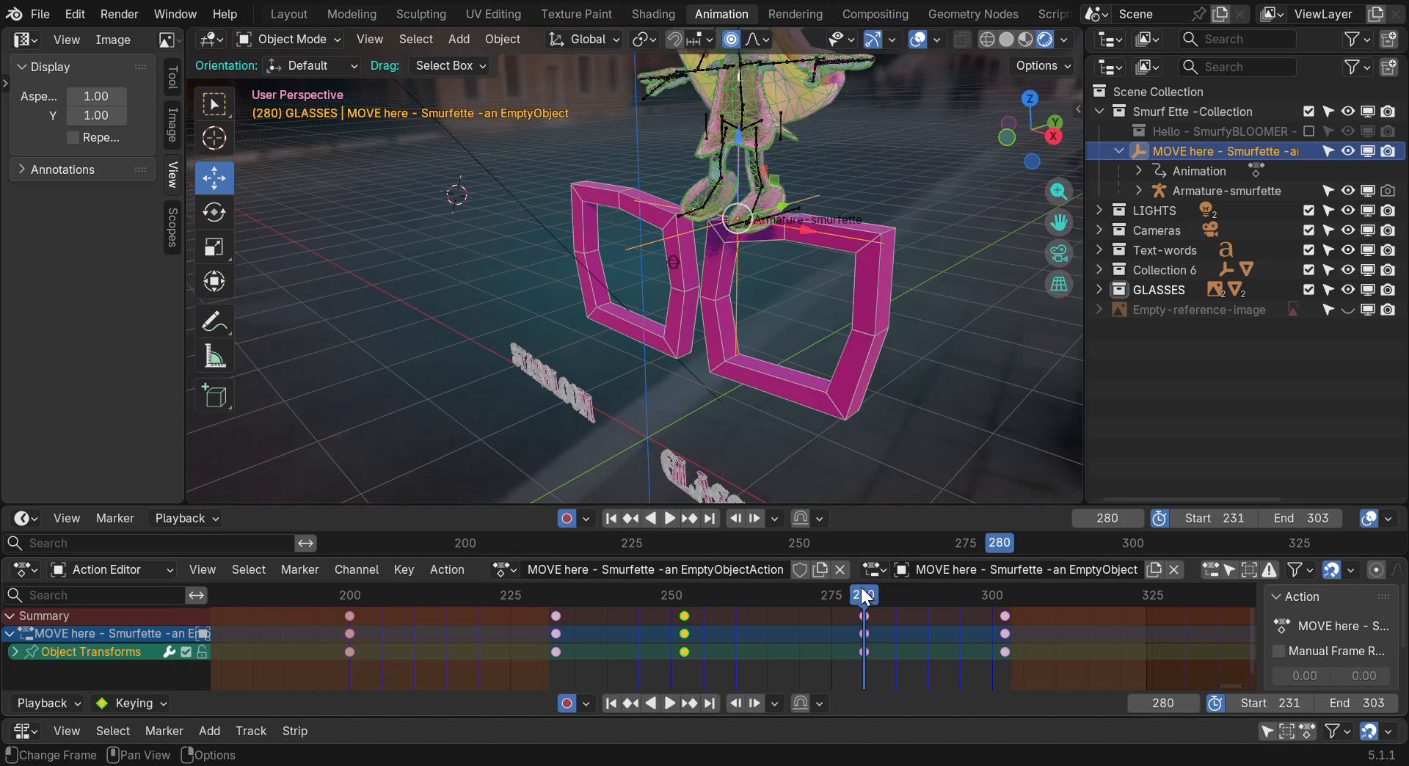
{"action": "left_click_drag", "start_coordinate": [1053, 116], "coordinate": [966, 252]}
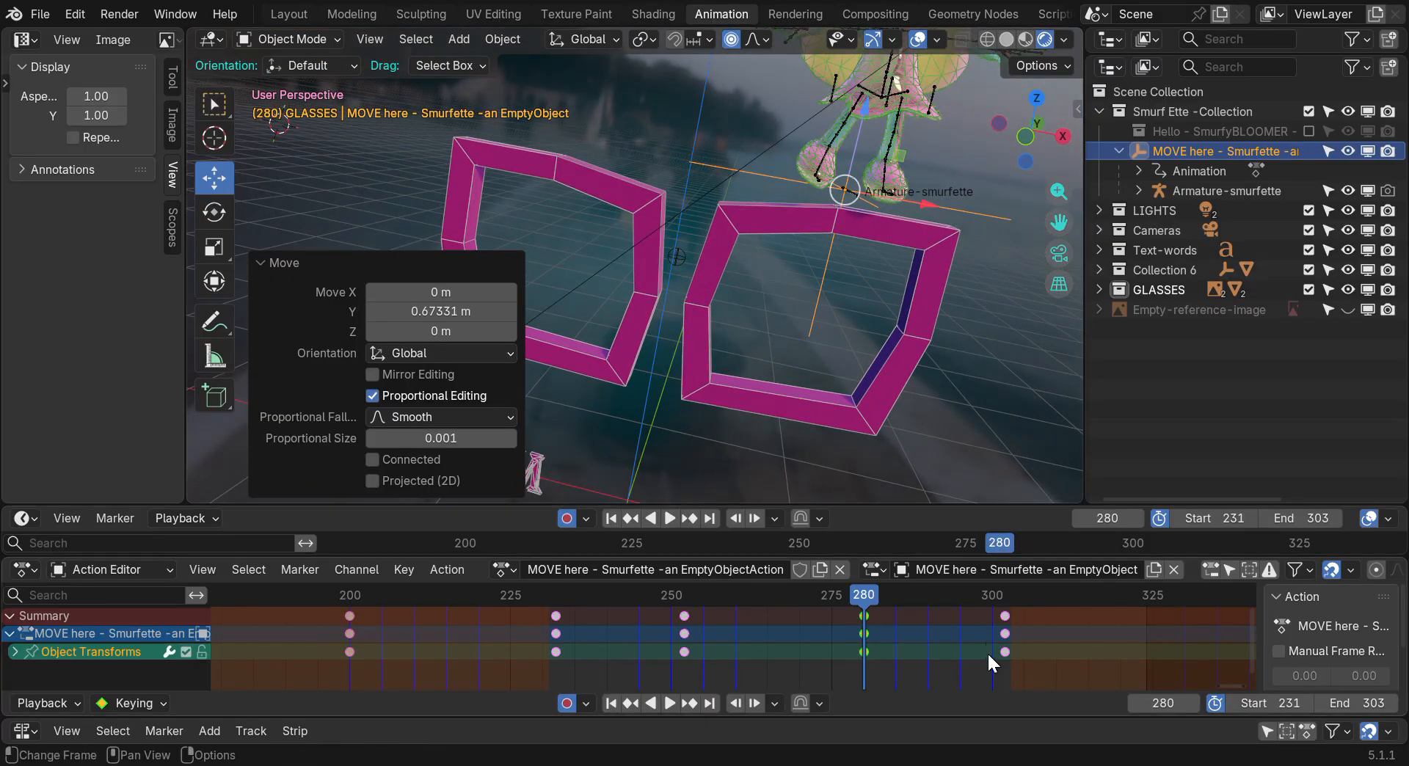
At frame 302, lower the parent empty 0.15353 m and move it -0.49409 m along X on the lens rim above STARBLOOM
{"action": "left_click", "coordinate": [1005, 596]}
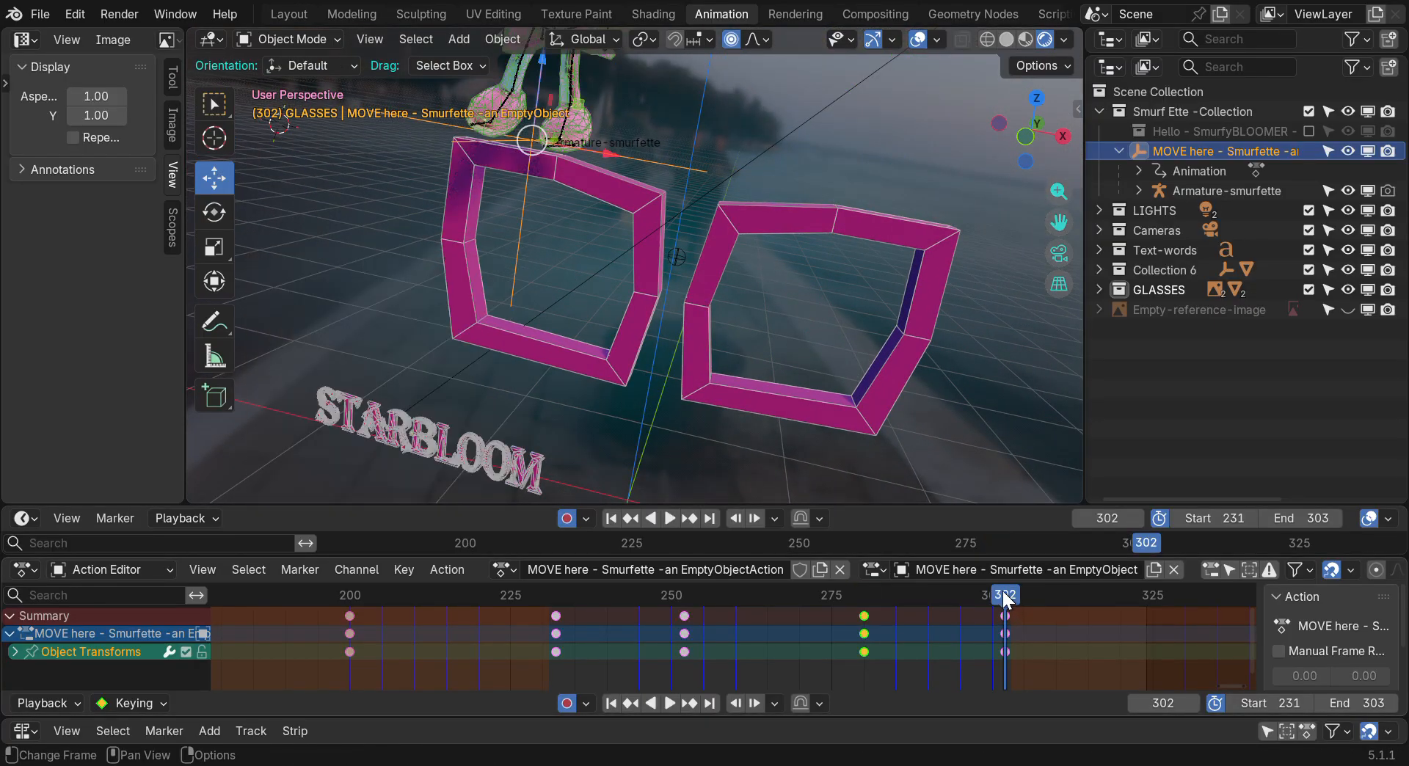
{"action": "middle_click_drag", "start_coordinate": [741, 125], "coordinate": [799, 114]}
{"action": "left_click_drag", "start_coordinate": [606, 117], "coordinate": [722, 88]}
{"action": "left_click_drag", "start_coordinate": [1024, 139], "coordinate": [1130, 92]}
{"action": "left_click_drag", "start_coordinate": [1058, 222], "coordinate": [887, 257]}
{"action": "left_click_drag", "start_coordinate": [1030, 139], "coordinate": [1055, 226]}
{"action": "left_click", "coordinate": [1039, 135]}
{"action": "scroll", "coordinate": [539, 158], "scroll_direction": "up", "scroll_amount": 7}
{"action": "left_click_drag", "start_coordinate": [549, 134], "coordinate": [549, 171]}
{"action": "scroll", "coordinate": [755, 236], "scroll_direction": "down", "scroll_amount": 1}
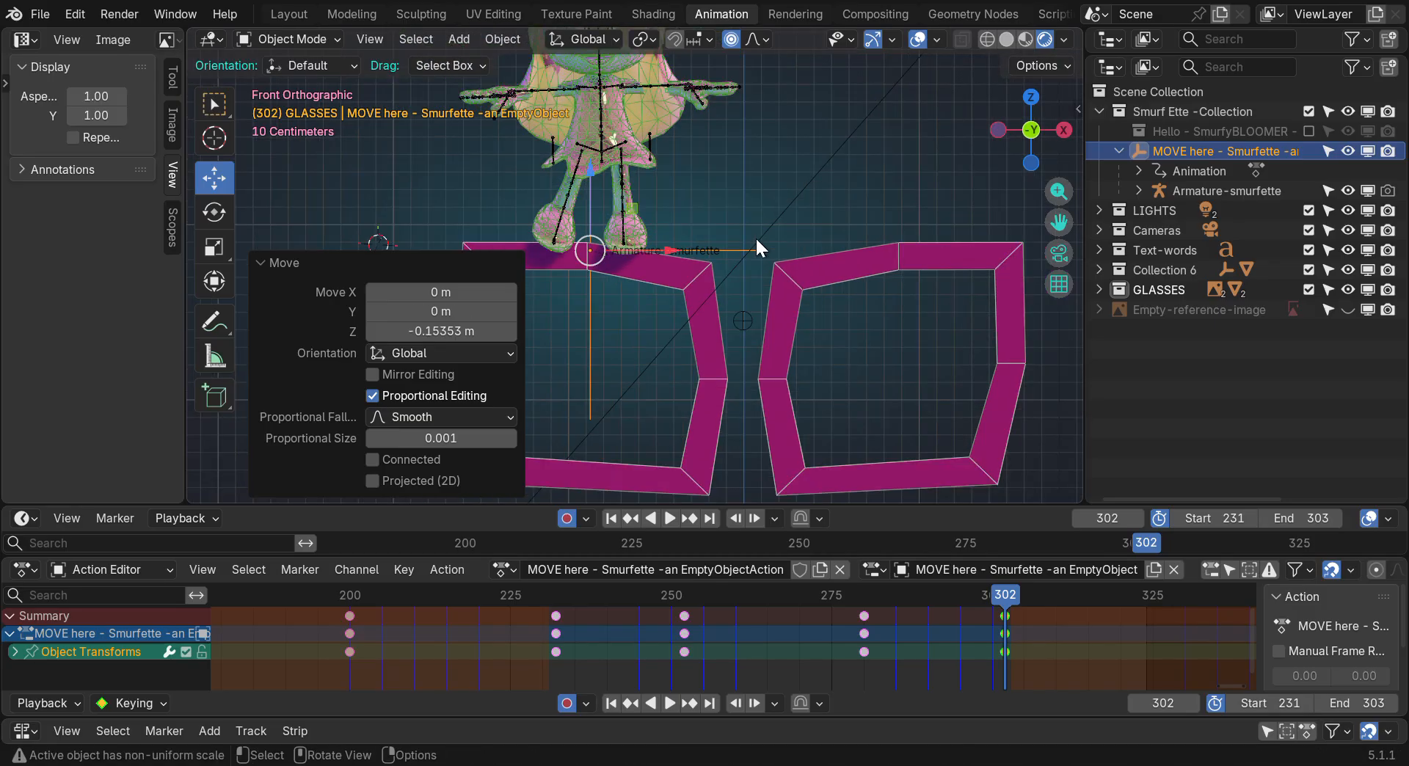
{"action": "left_click_drag", "start_coordinate": [670, 251], "coordinate": [582, 254]}
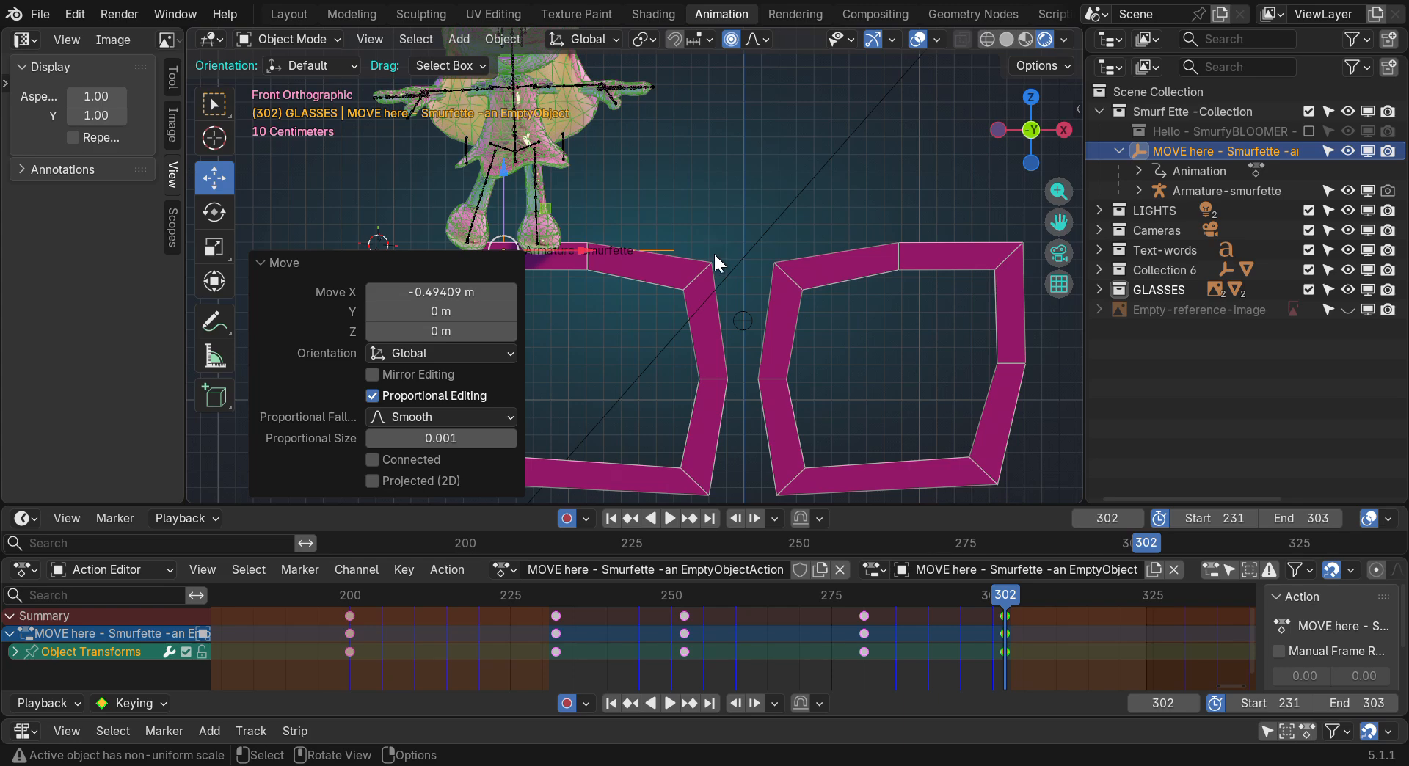
Lower the parent empty onto the lens rim at frame 280, and lower it 0.25123 m at frame 252
{"action": "left_click_drag", "start_coordinate": [979, 592], "coordinate": [861, 594]}
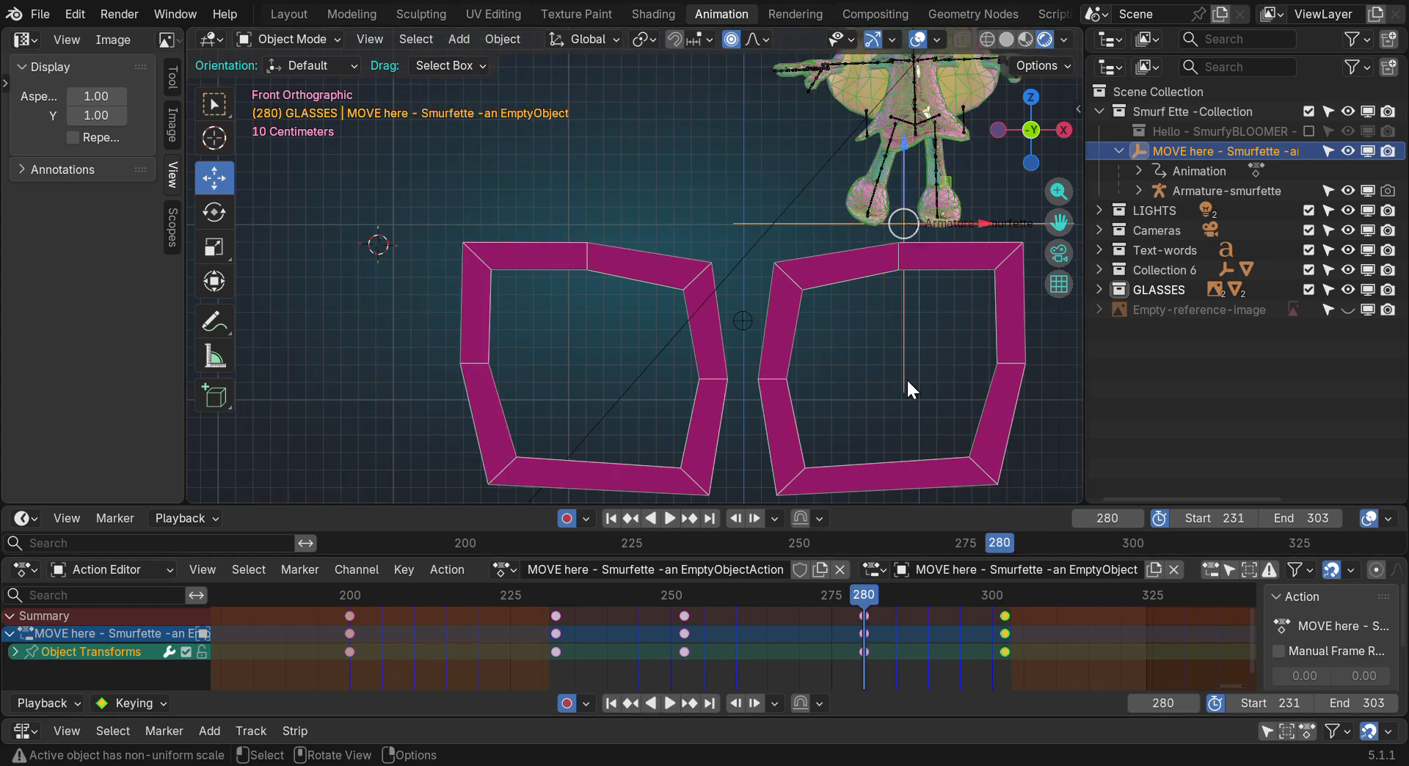
{"action": "left_click_drag", "start_coordinate": [908, 147], "coordinate": [905, 168]}
{"action": "left_click_drag", "start_coordinate": [860, 598], "coordinate": [684, 603]}
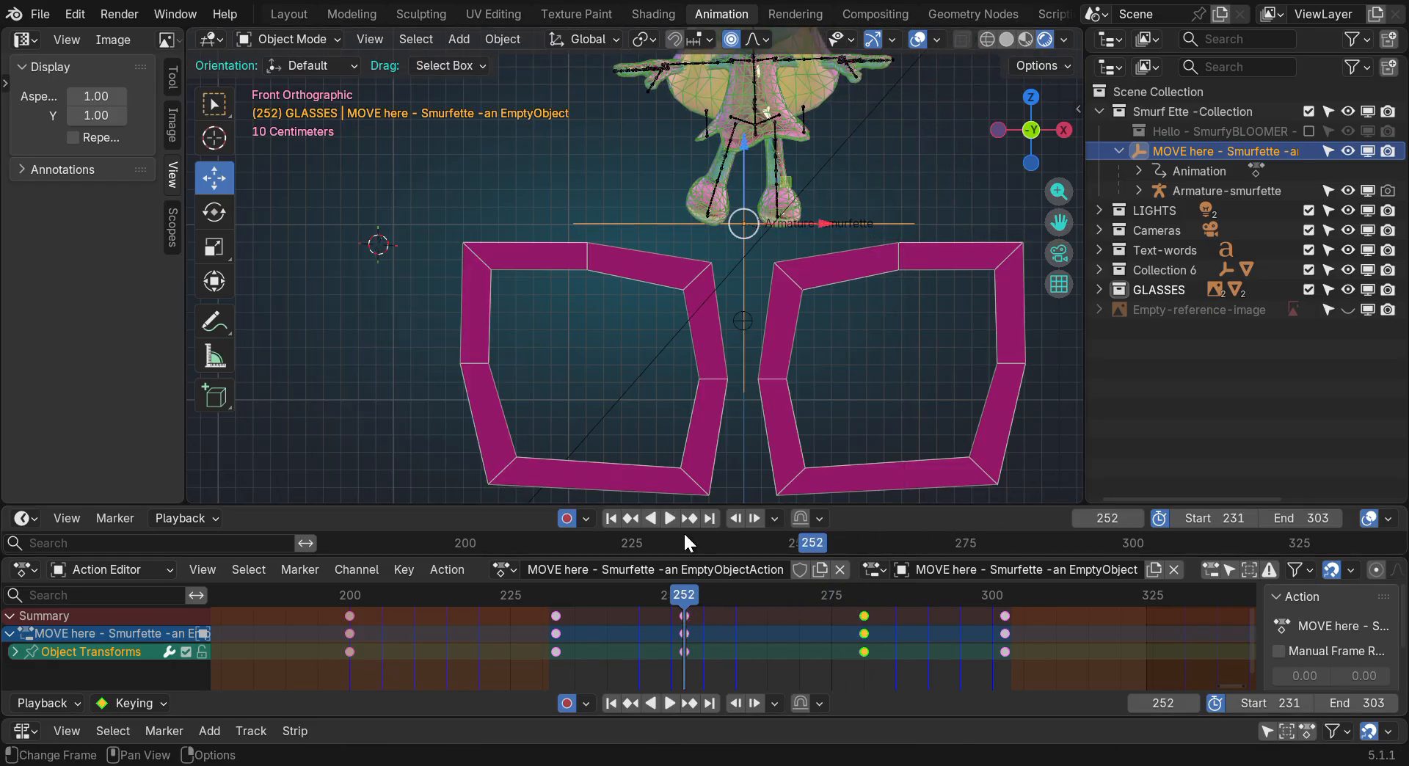
{"action": "left_click_drag", "start_coordinate": [741, 135], "coordinate": [738, 185]}
In the right orthographic view, nudge the parent empty along Y onto the glasses rim at frames 252 and 302
{"action": "left_click", "coordinate": [1063, 131]}
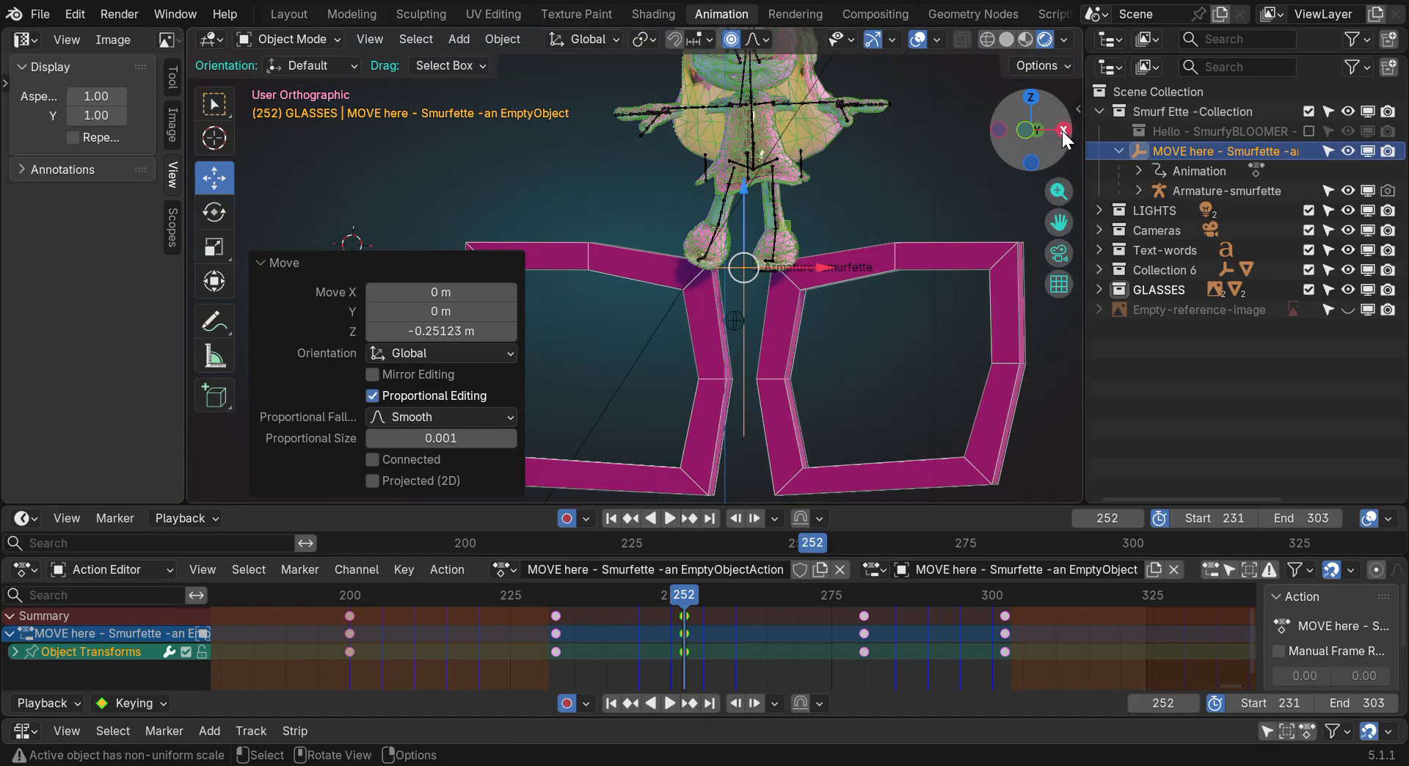
{"action": "left_click_drag", "start_coordinate": [830, 266], "coordinate": [843, 268]}
{"action": "left_click_drag", "start_coordinate": [689, 597], "coordinate": [1007, 582]}
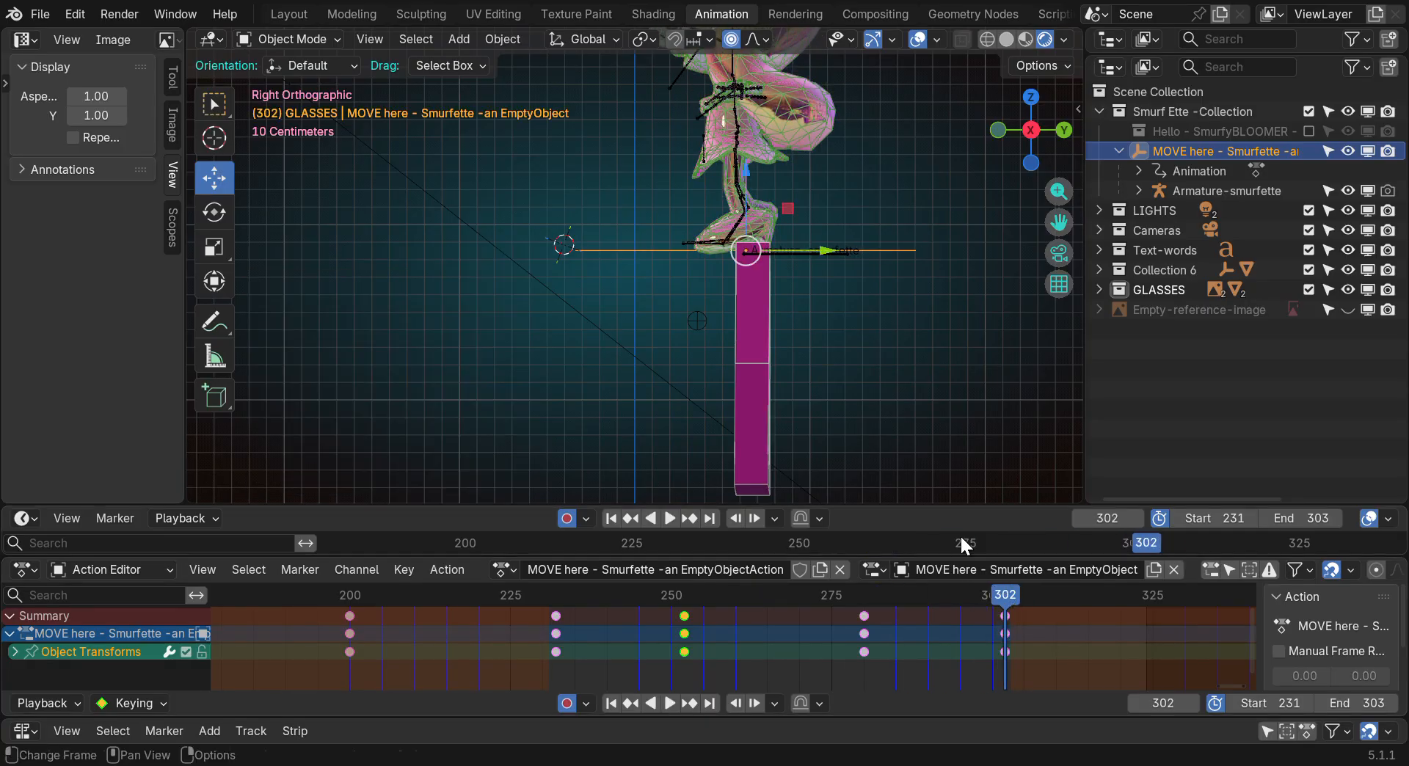
{"action": "left_click_drag", "start_coordinate": [814, 250], "coordinate": [822, 249]}
Deselect the parent empty and play the animation in perspective to check the character's landings on the glasses, stopping at frame 298
{"action": "left_click_drag", "start_coordinate": [1015, 603], "coordinate": [864, 599]}
{"action": "left_click_drag", "start_coordinate": [1064, 152], "coordinate": [1012, 141]}
{"action": "left_click", "coordinate": [1137, 360]}
{"action": "left_click_drag", "start_coordinate": [1056, 192], "coordinate": [1039, 262]}
{"action": "key", "text": "space"}
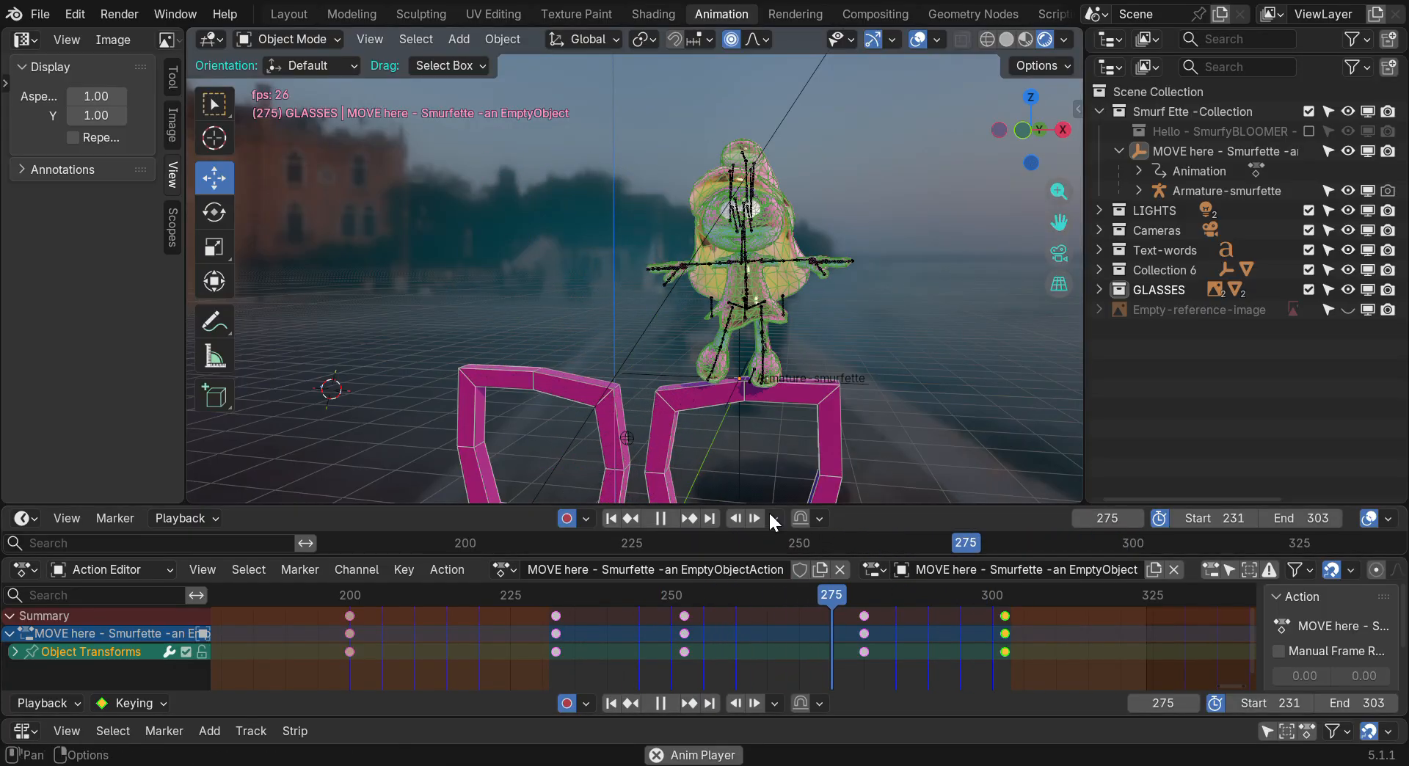
{"action": "left_click", "coordinate": [663, 518]}
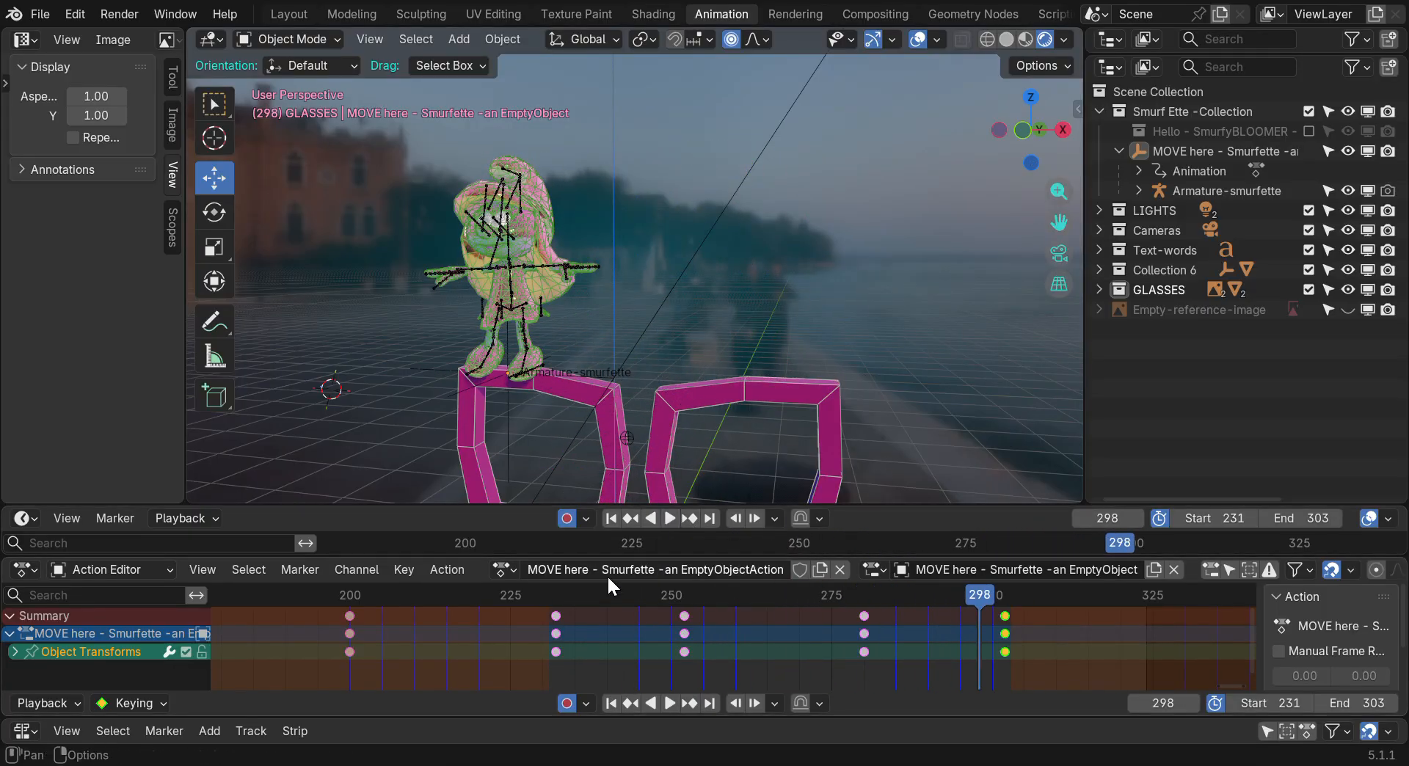
Go to frame 232, enlarge the Timeline area and select the parent empty's frame 232 keyframes in the Action Editor
{"action": "left_click_drag", "start_coordinate": [979, 594], "coordinate": [562, 598]}
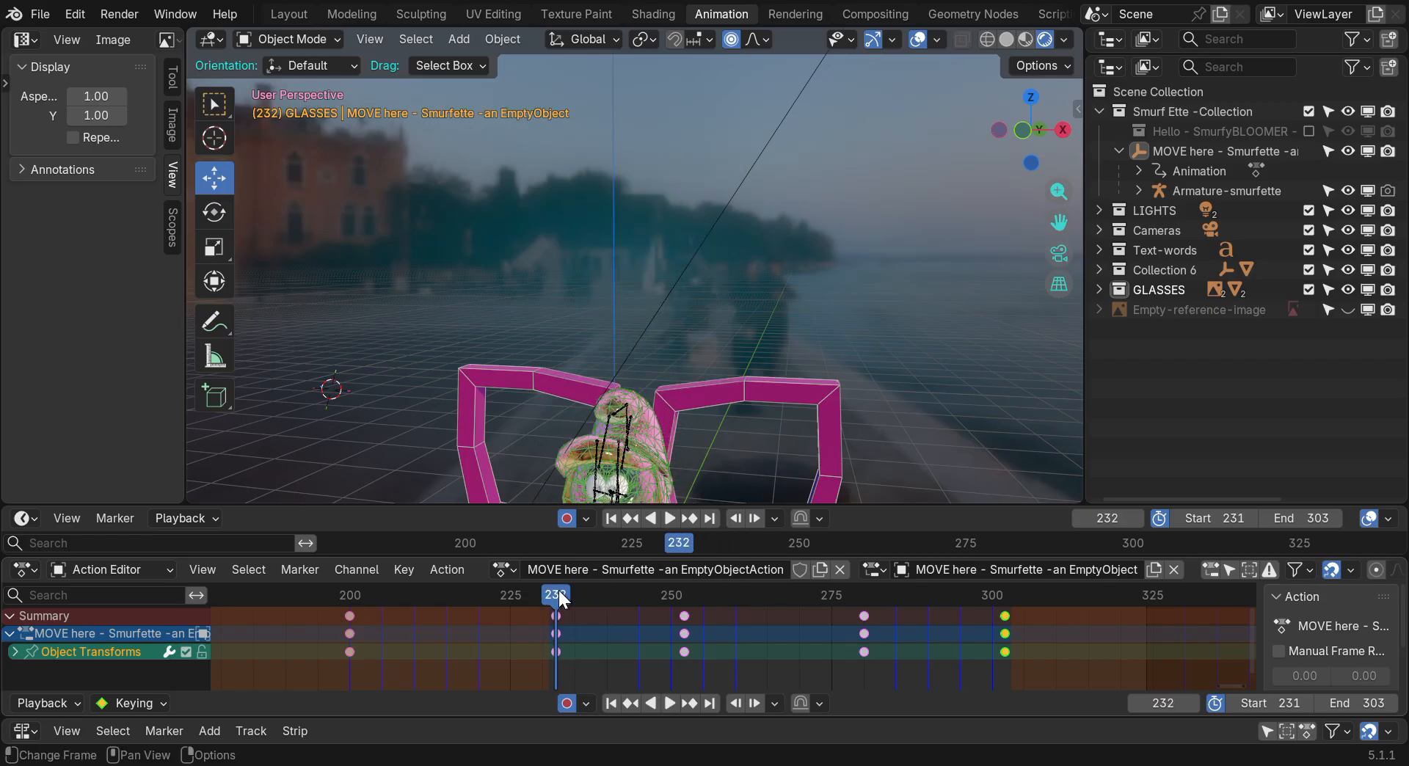
{"action": "left_click_drag", "start_coordinate": [1059, 223], "coordinate": [1085, 6]}
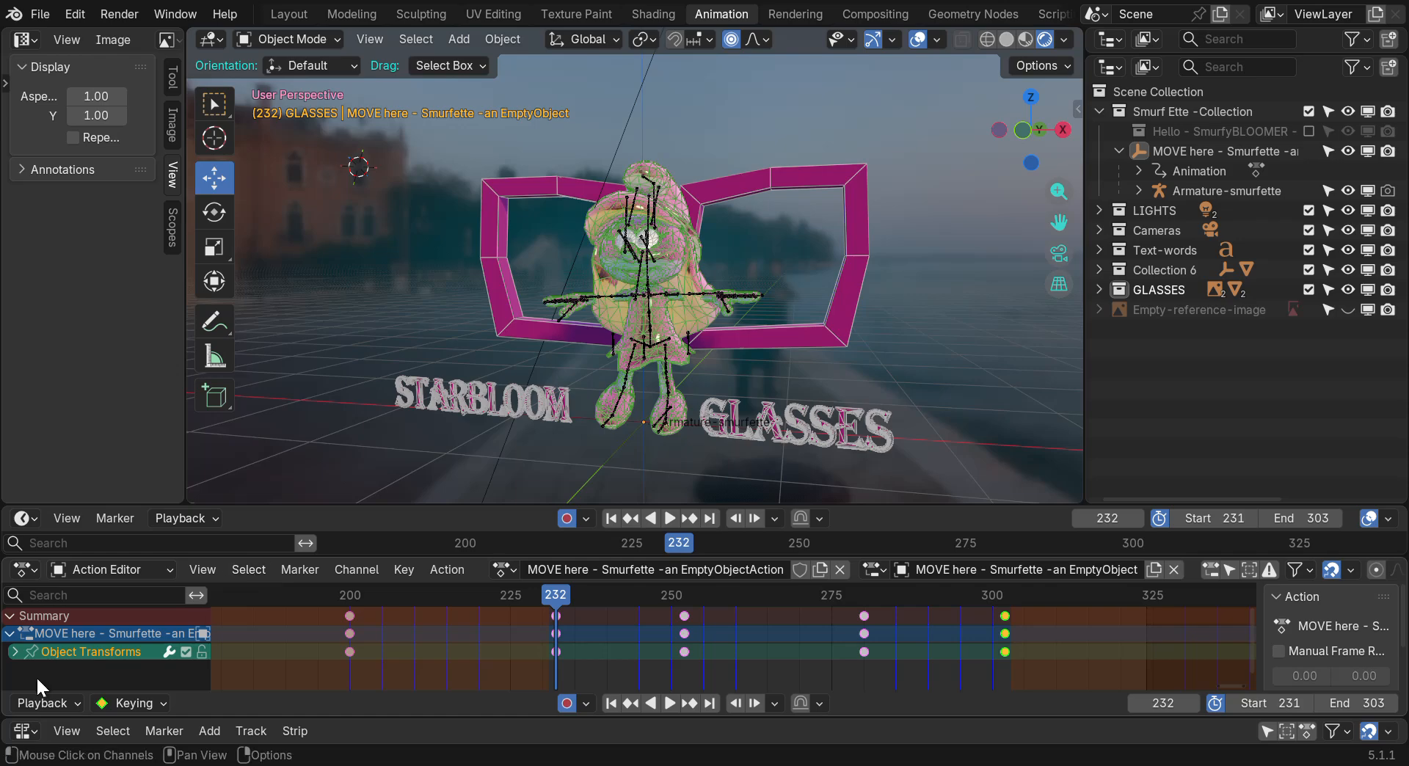
{"action": "left_click", "coordinate": [15, 651]}
{"action": "left_click_drag", "start_coordinate": [327, 504], "coordinate": [362, 394]}
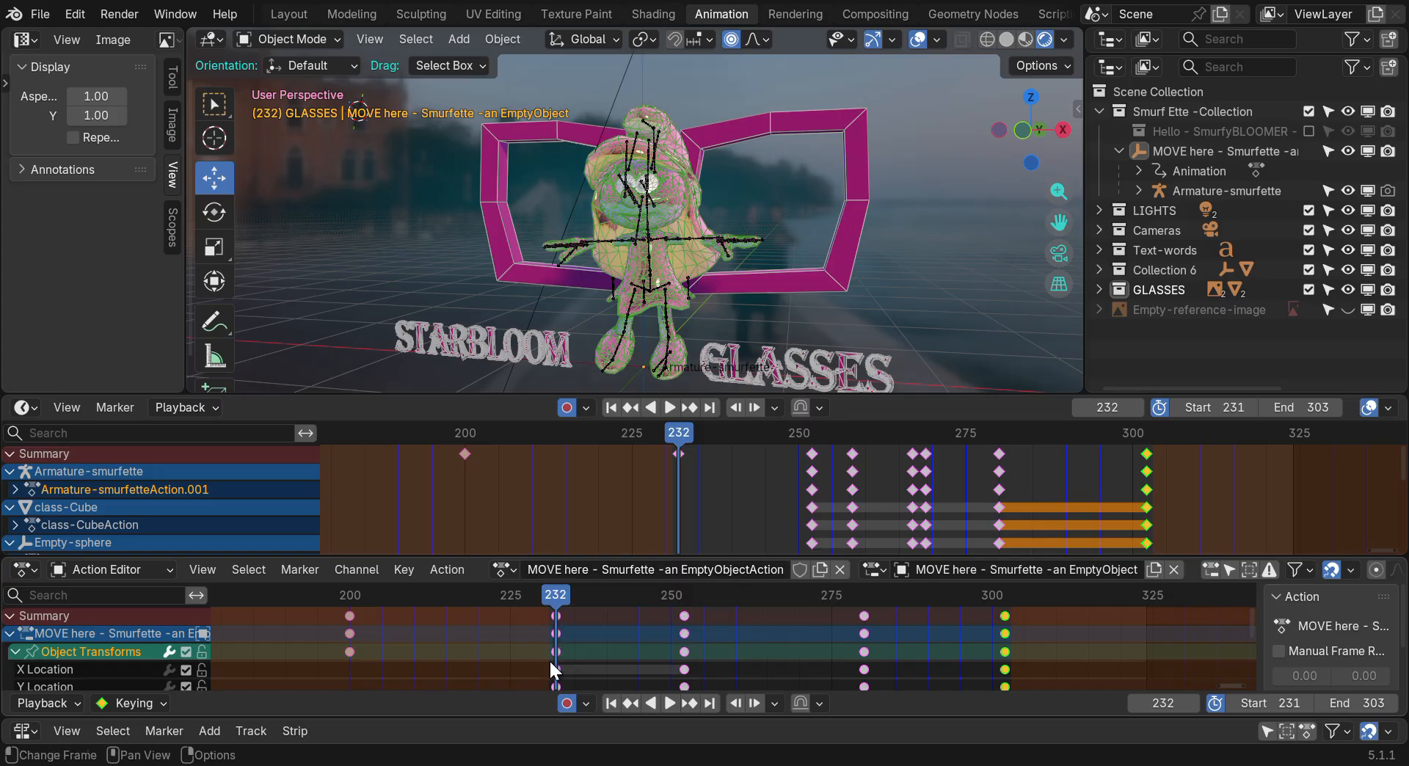
{"action": "left_click", "coordinate": [554, 622]}
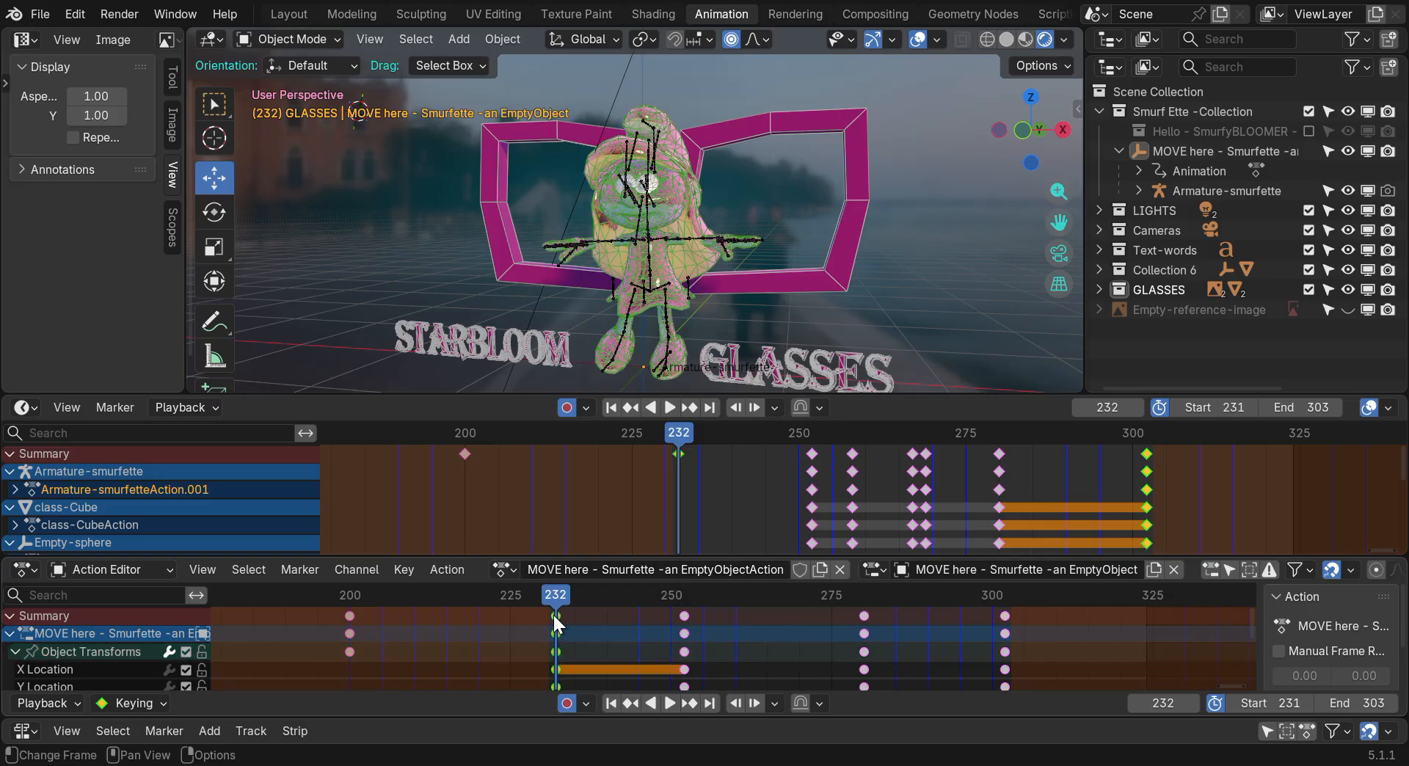
Try to duplicate the selected keyframes to a later frame in the Timeline
{"action": "left_click_drag", "start_coordinate": [555, 563], "coordinate": [556, 604]}
{"action": "left_click_drag", "start_coordinate": [940, 396], "coordinate": [940, 398]}
{"action": "scroll", "coordinate": [956, 477], "scroll_direction": "down", "scroll_amount": 3}
{"action": "scroll", "coordinate": [960, 478], "scroll_direction": "up", "scroll_amount": 3}
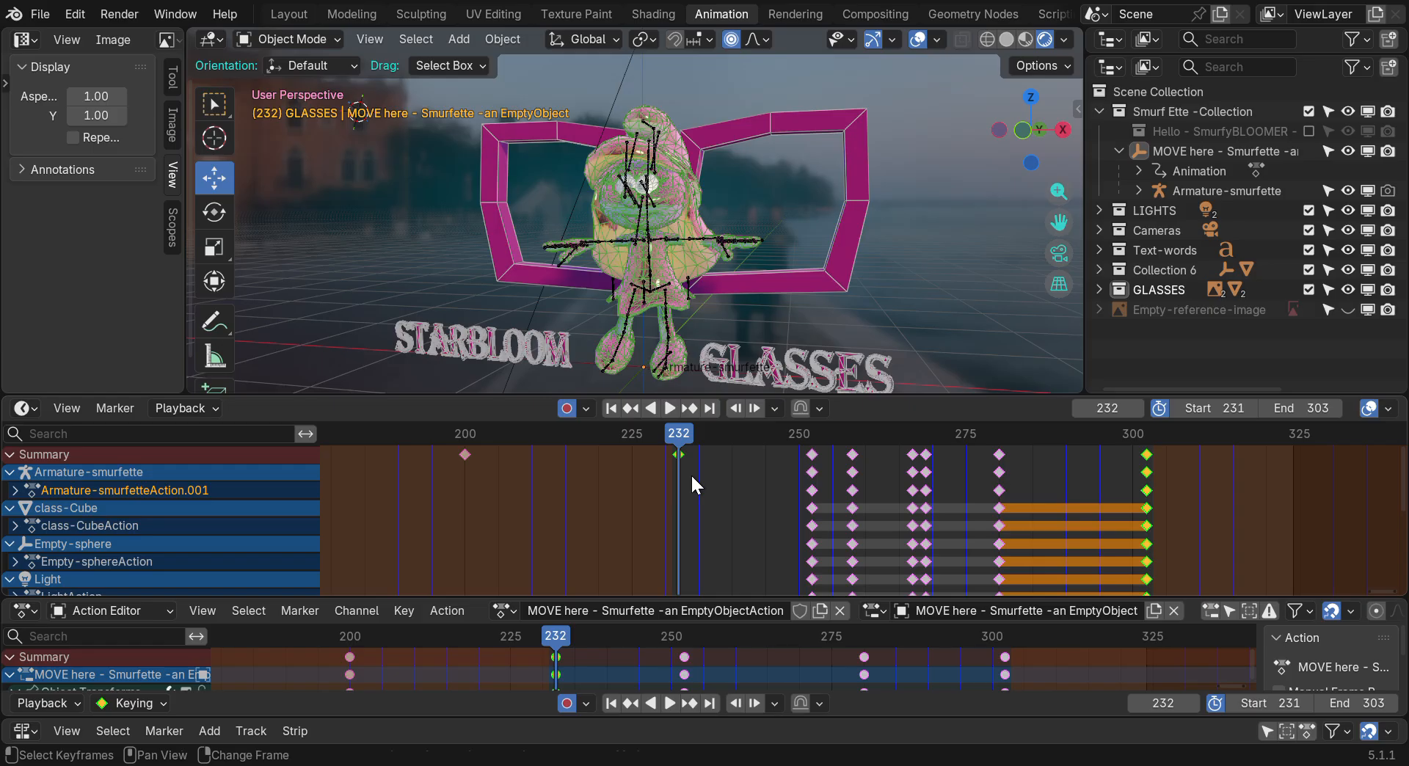
{"action": "key", "text": "g"}
{"action": "key", "text": "Escape"}
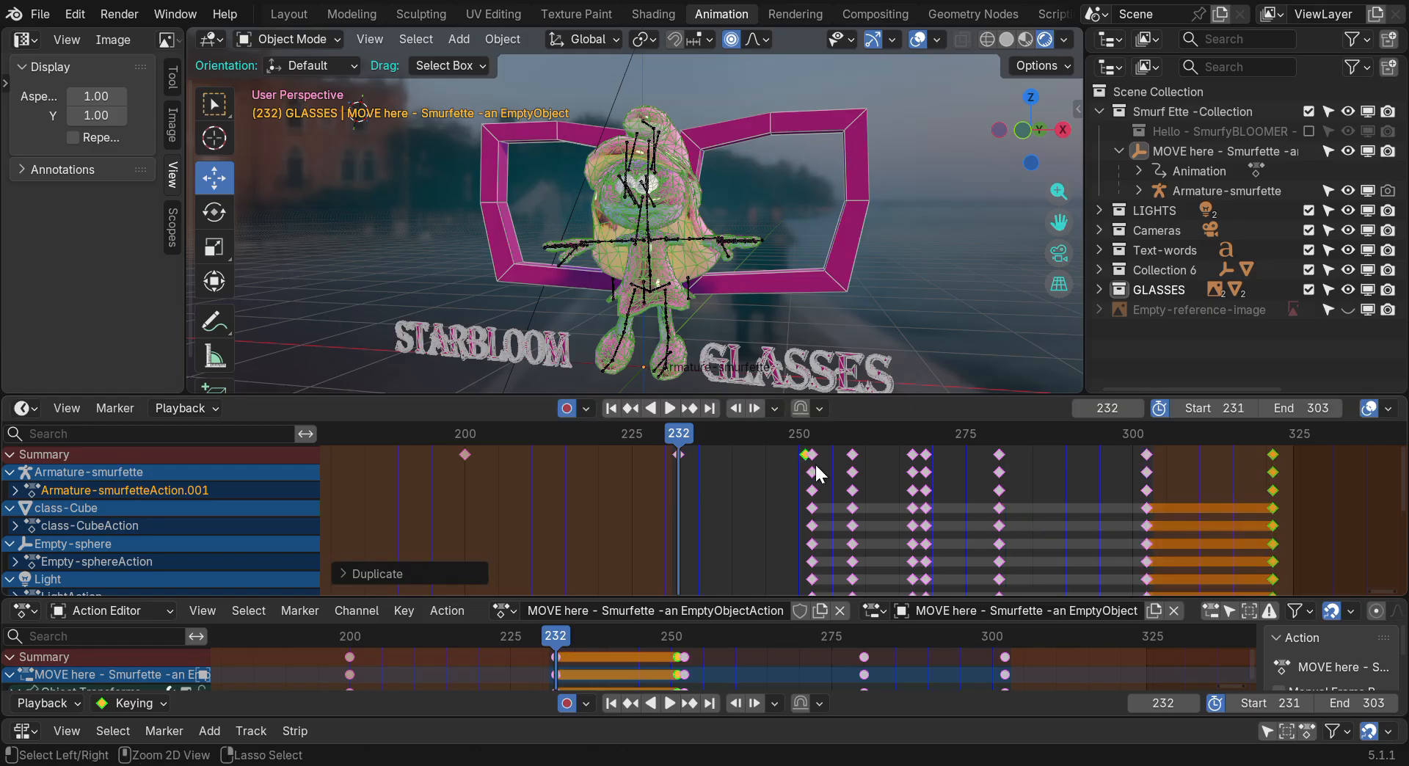
{"action": "left_click", "coordinate": [765, 509]}
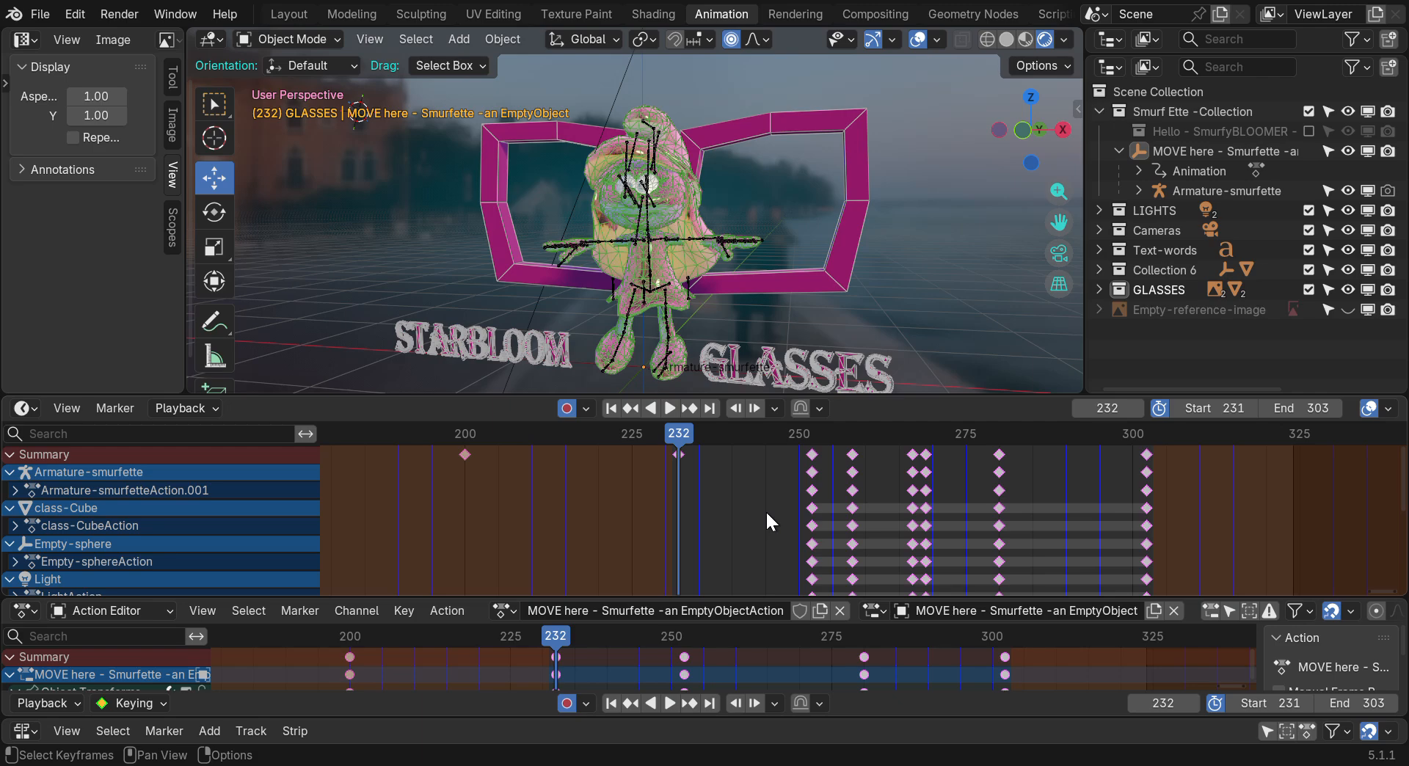
Move the parent empty's frame 232 keyframes to frame 231, and collapse all object channels in the enlarged Timeline
{"action": "left_click_drag", "start_coordinate": [671, 457], "coordinate": [670, 593]}
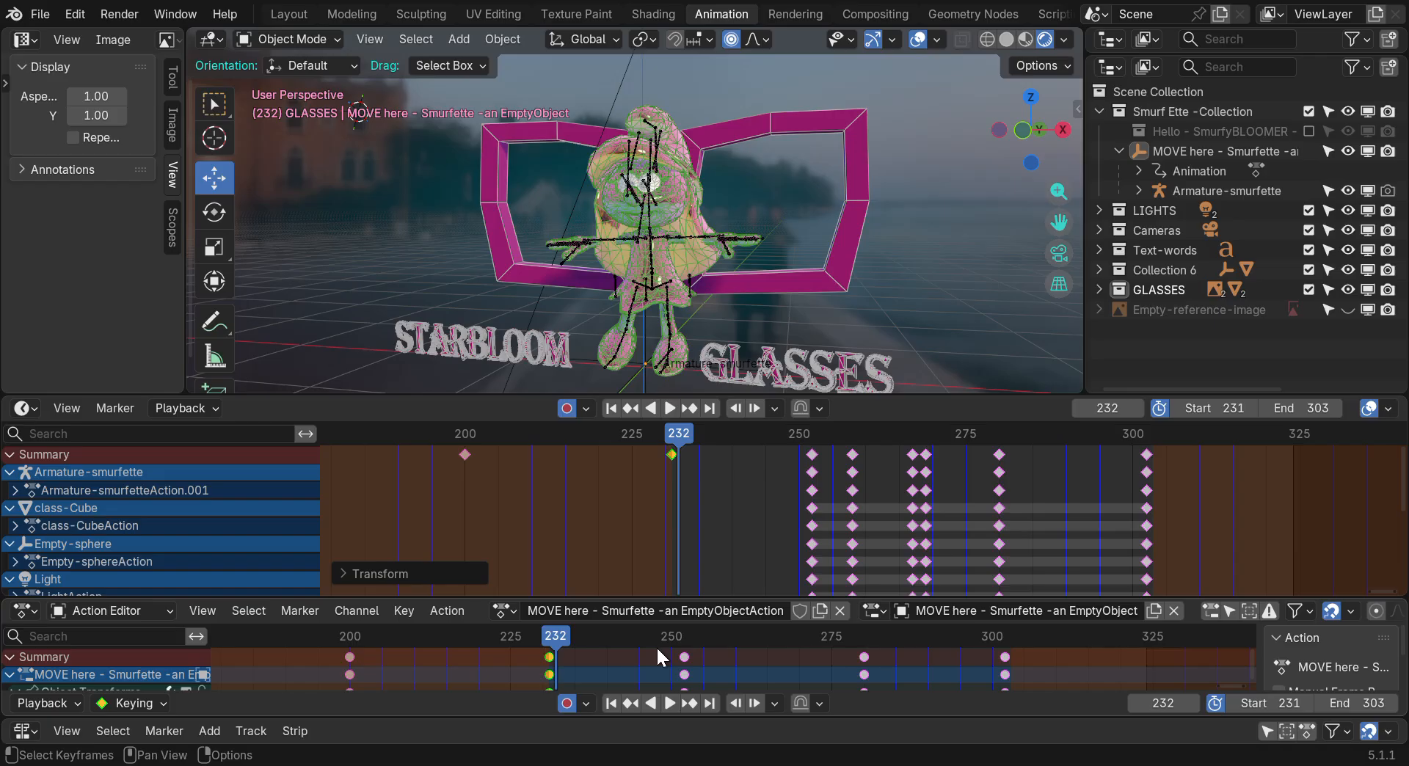
{"action": "left_click", "coordinate": [10, 475]}
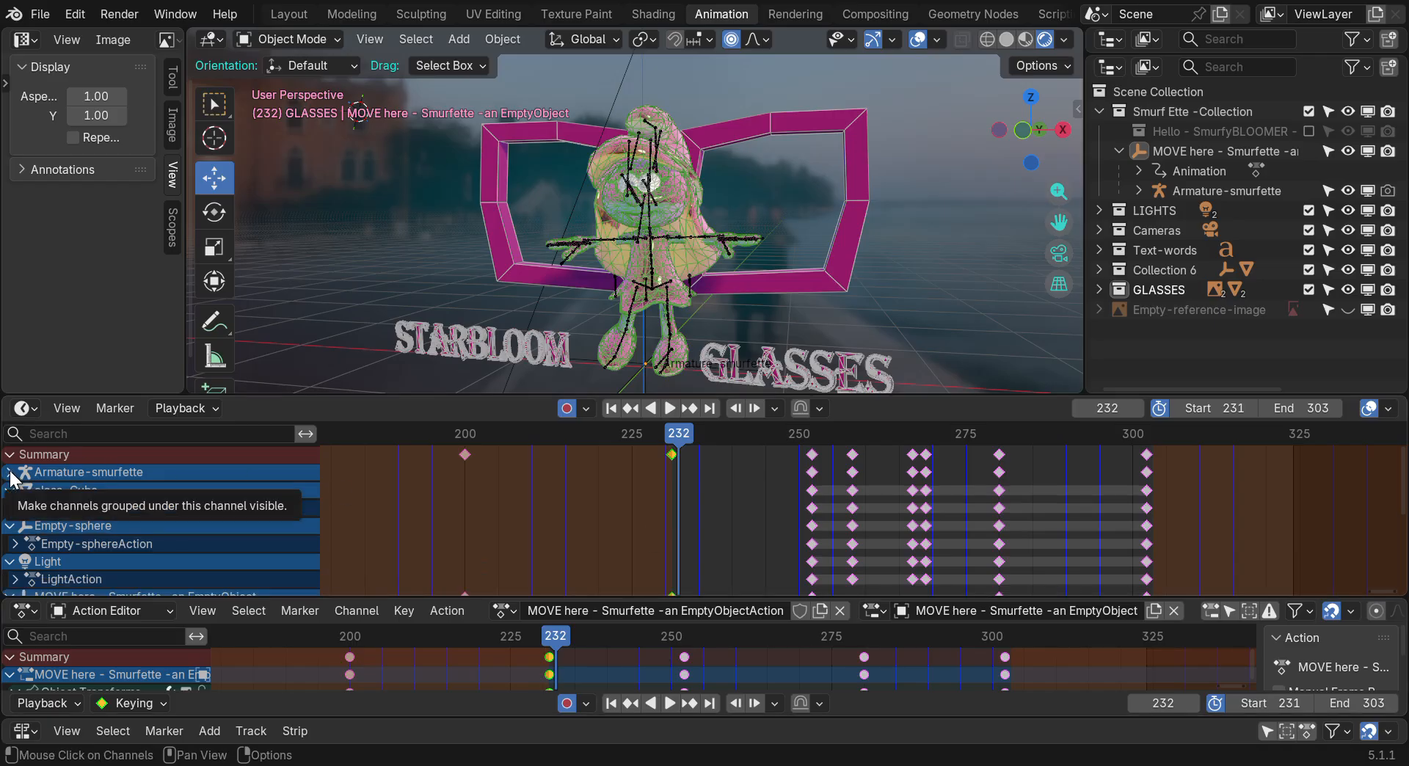
{"action": "left_click", "coordinate": [10, 475]}
{"action": "left_click", "coordinate": [72, 473]}
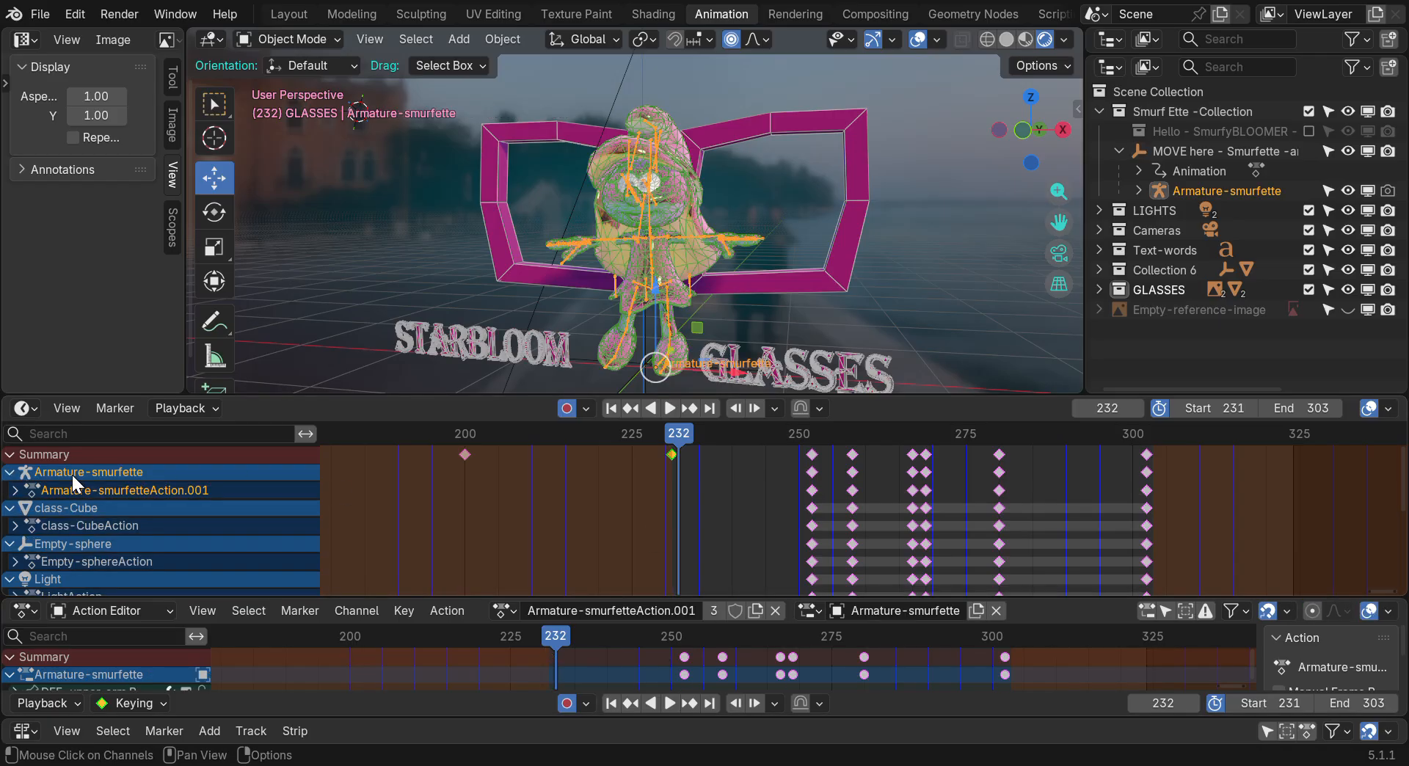
{"action": "left_click", "coordinate": [9, 471]}
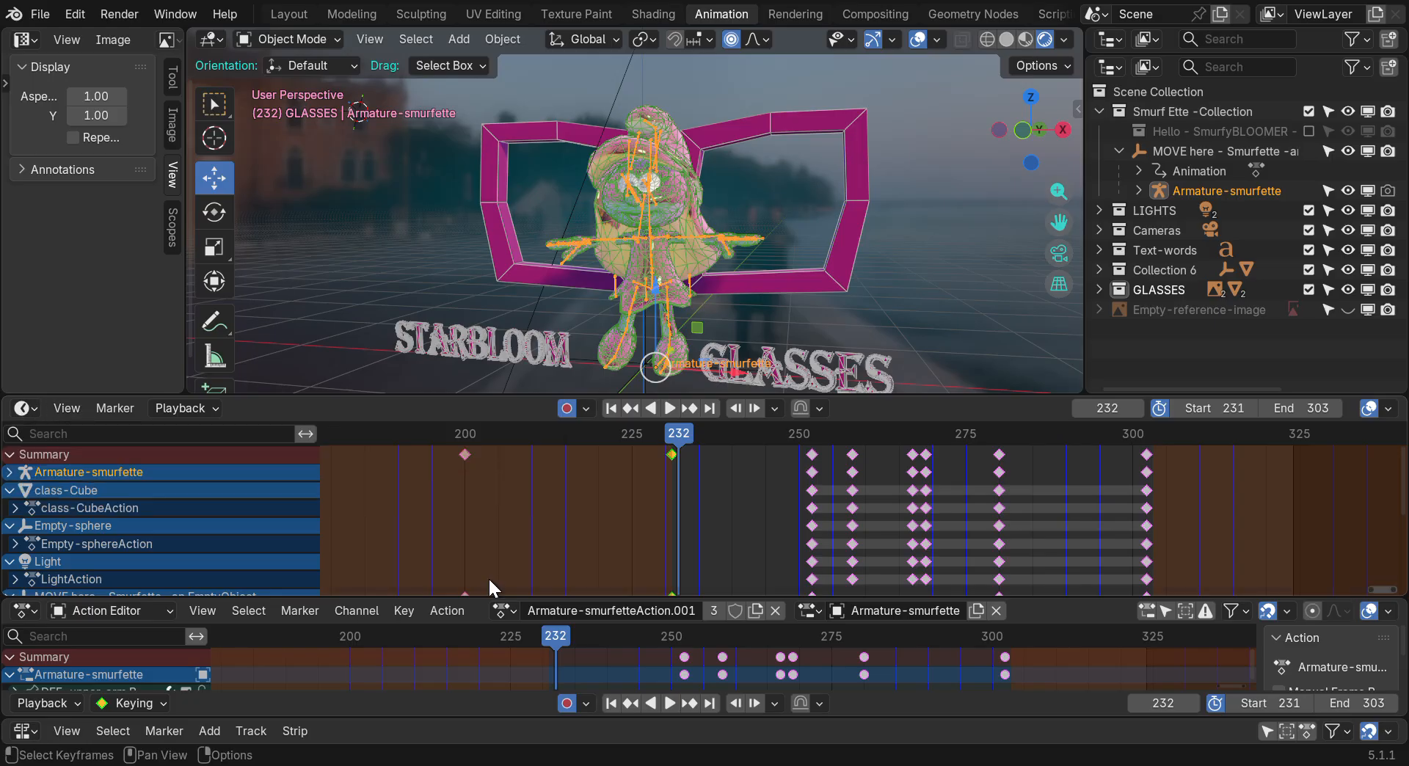
{"action": "left_click_drag", "start_coordinate": [394, 396], "coordinate": [147, 192]}
{"action": "left_click_drag", "start_coordinate": [9, 286], "coordinate": [6, 397]}
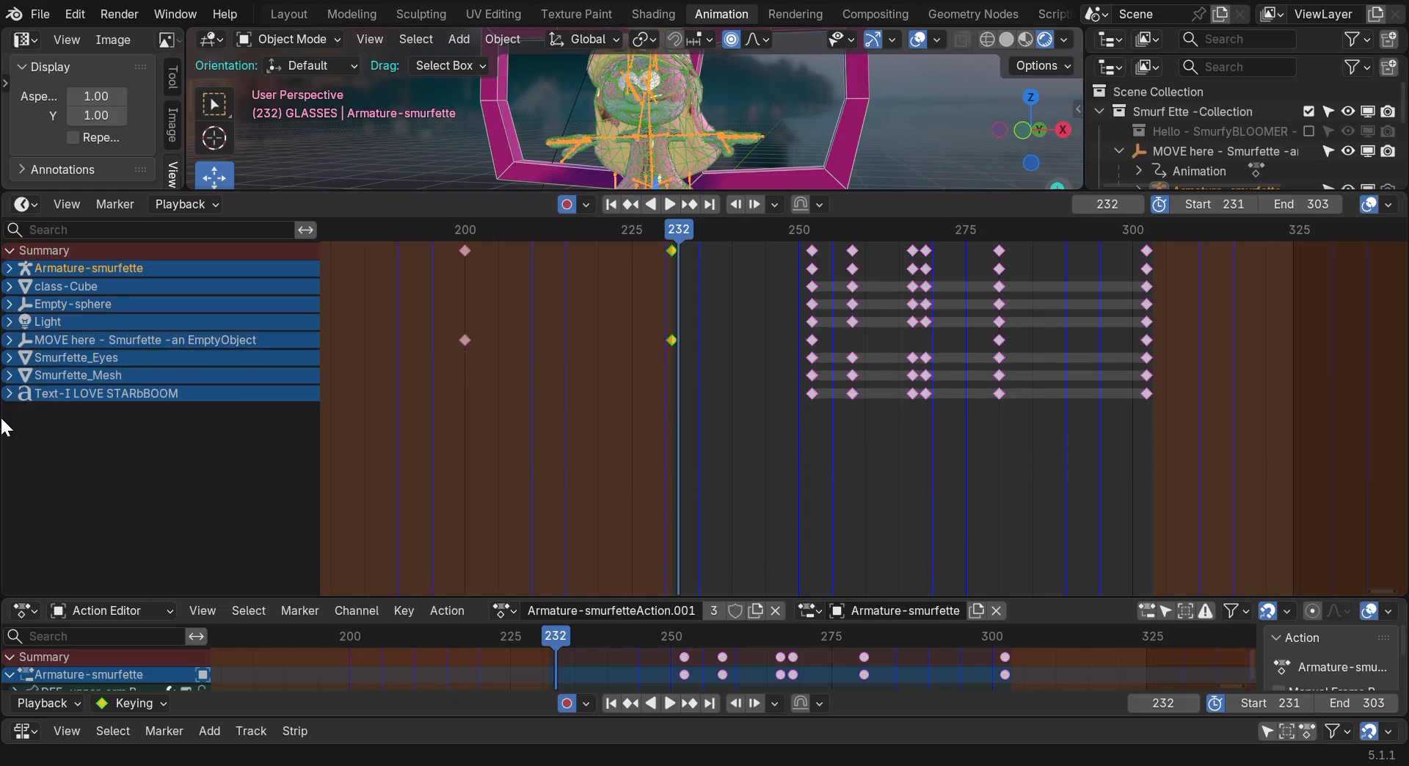
Select the class-Cube channel and resize the Timeline and Action Editor areas so the glasses and character are in view again
{"action": "left_click", "coordinate": [44, 284]}
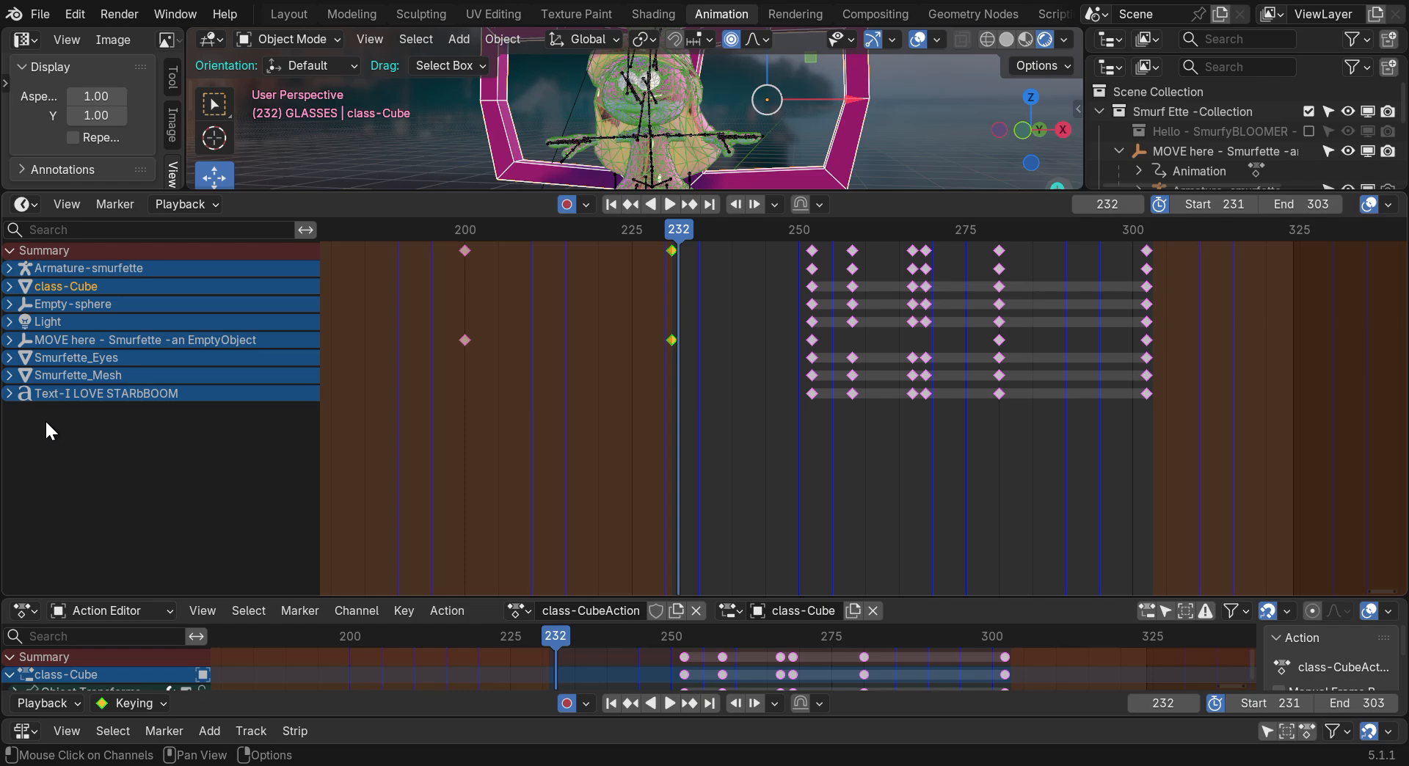
{"action": "left_click", "coordinate": [24, 204]}
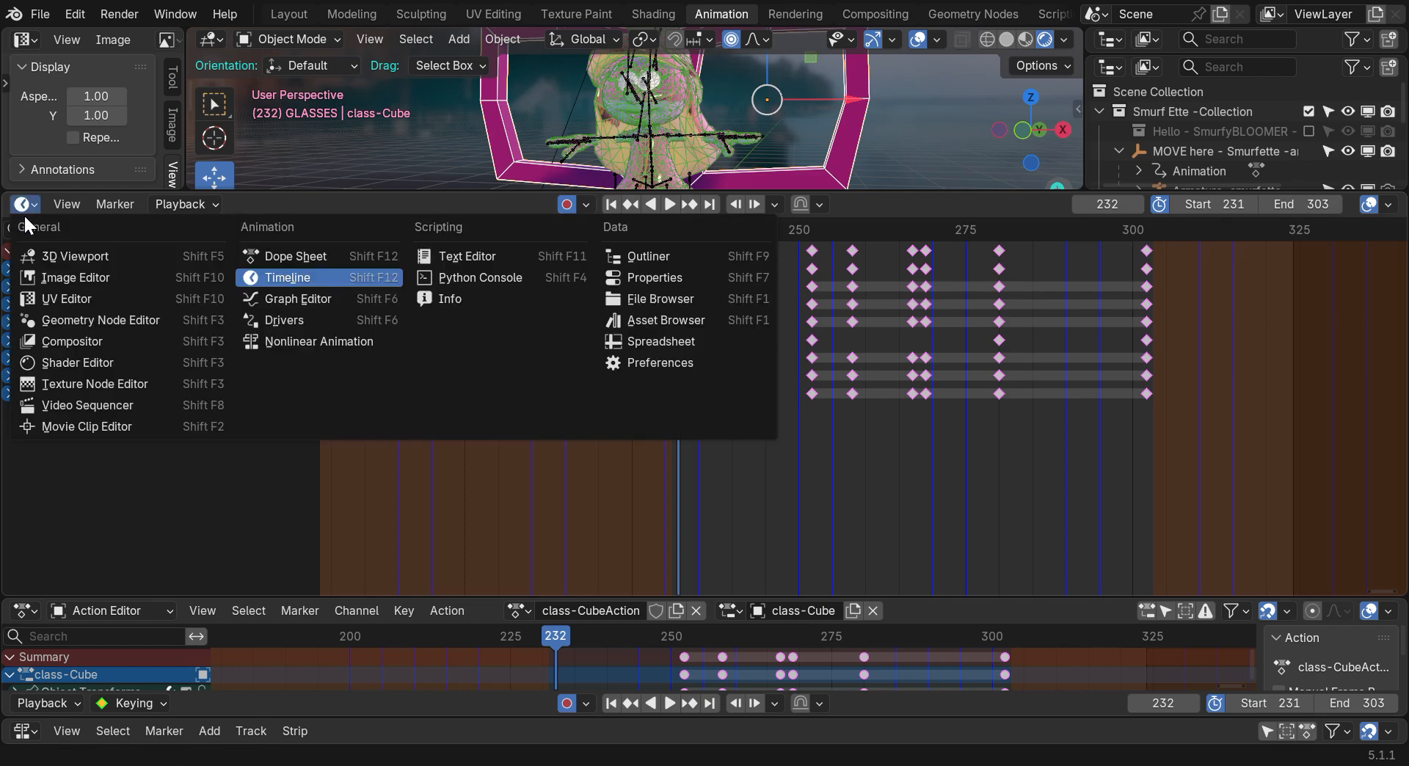
{"action": "left_click_drag", "start_coordinate": [145, 598], "coordinate": [144, 387]}
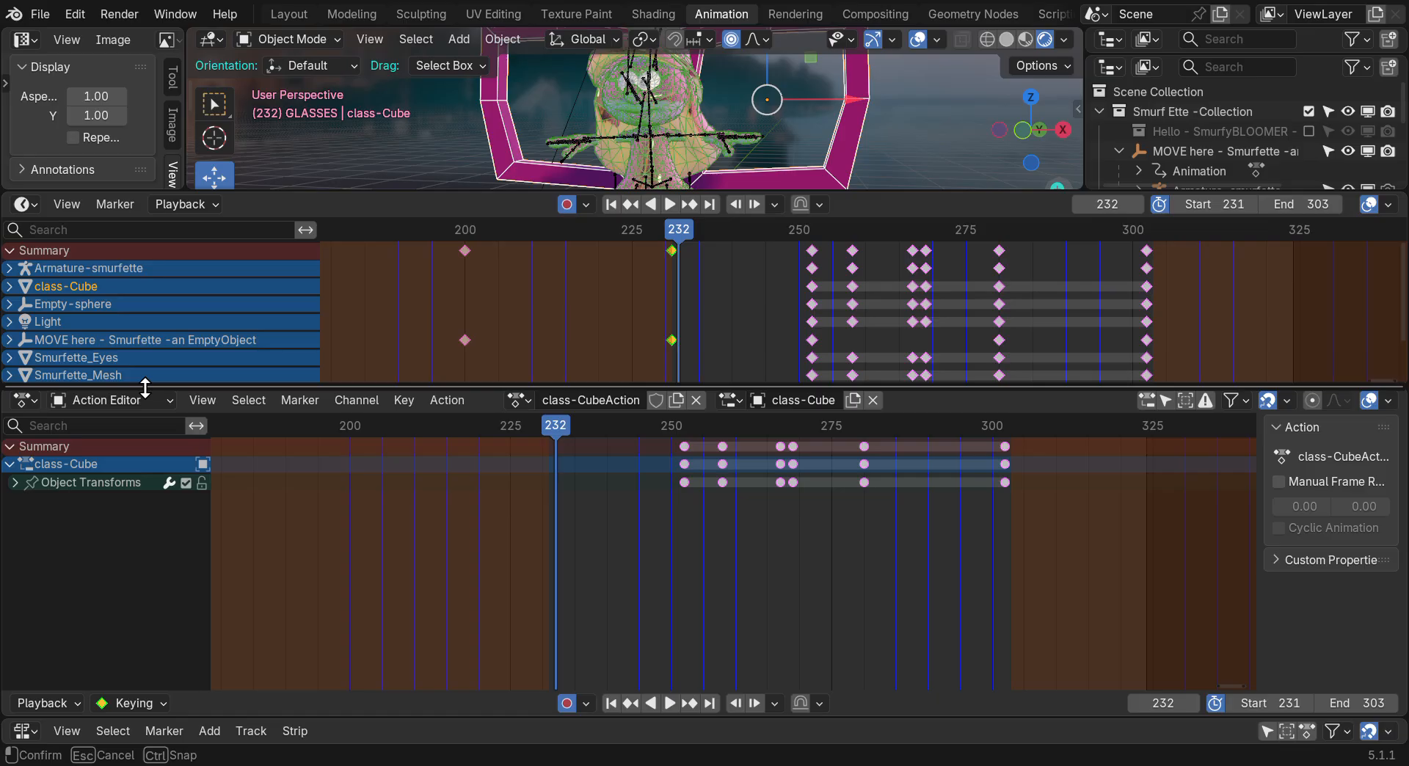
{"action": "left_click_drag", "start_coordinate": [144, 386], "coordinate": [144, 387]}
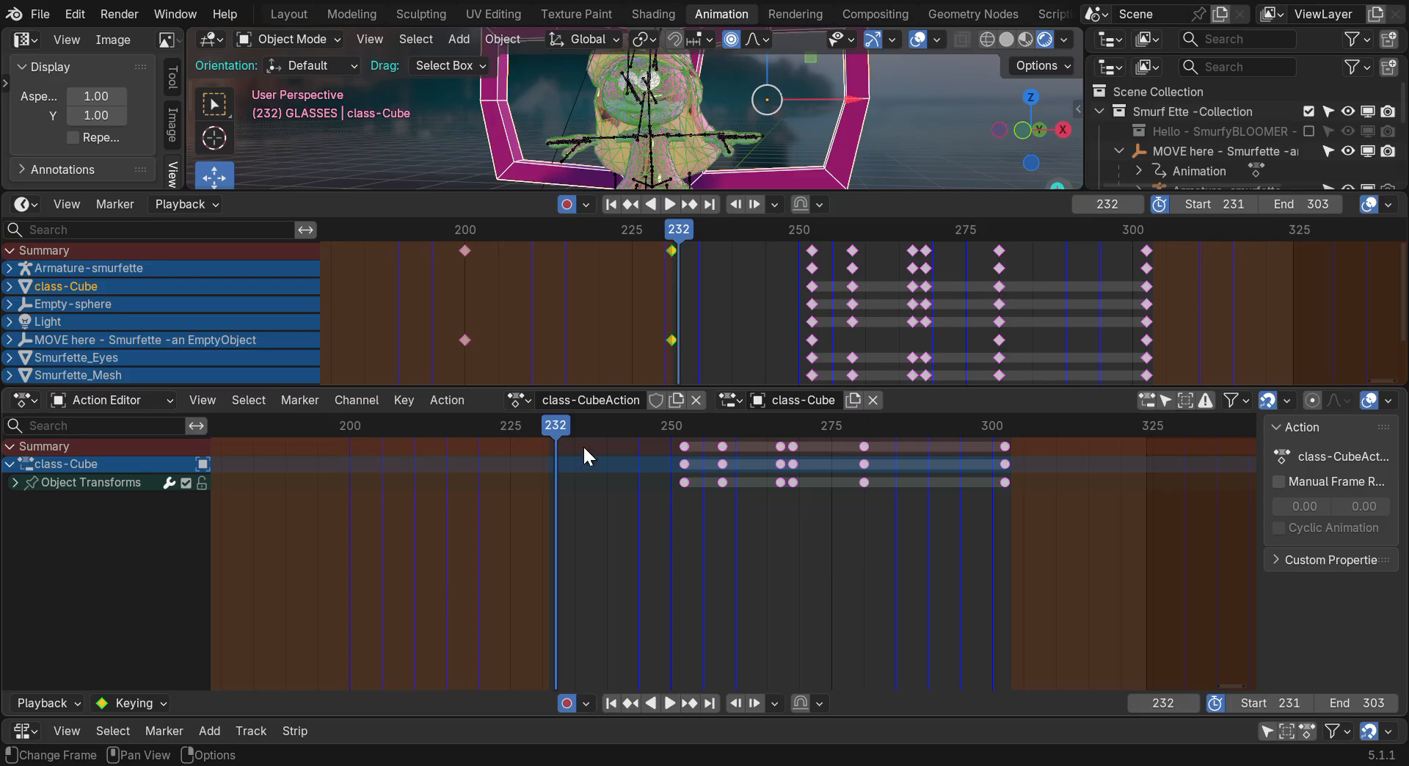
{"action": "left_click_drag", "start_coordinate": [612, 387], "coordinate": [631, 581]}
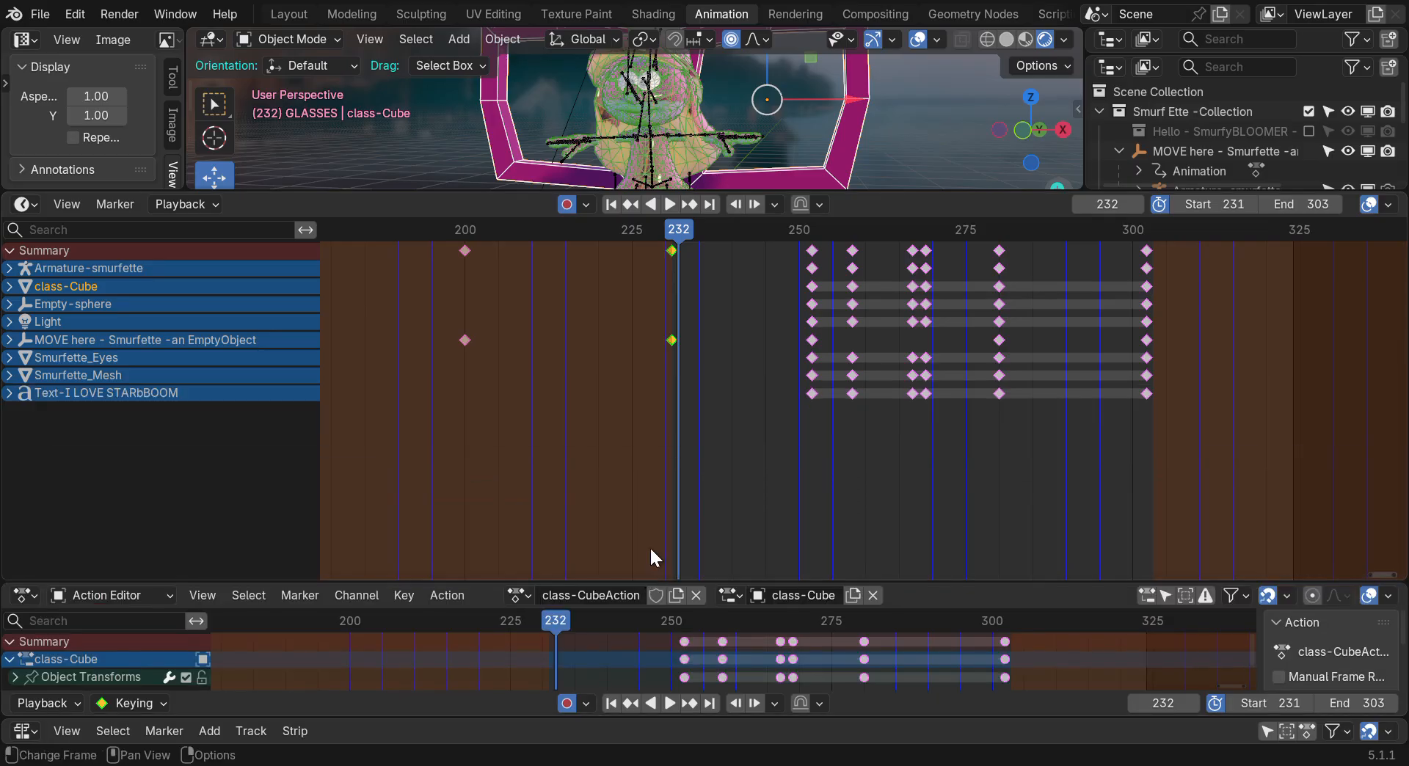
{"action": "left_click_drag", "start_coordinate": [769, 197], "coordinate": [772, 367]}
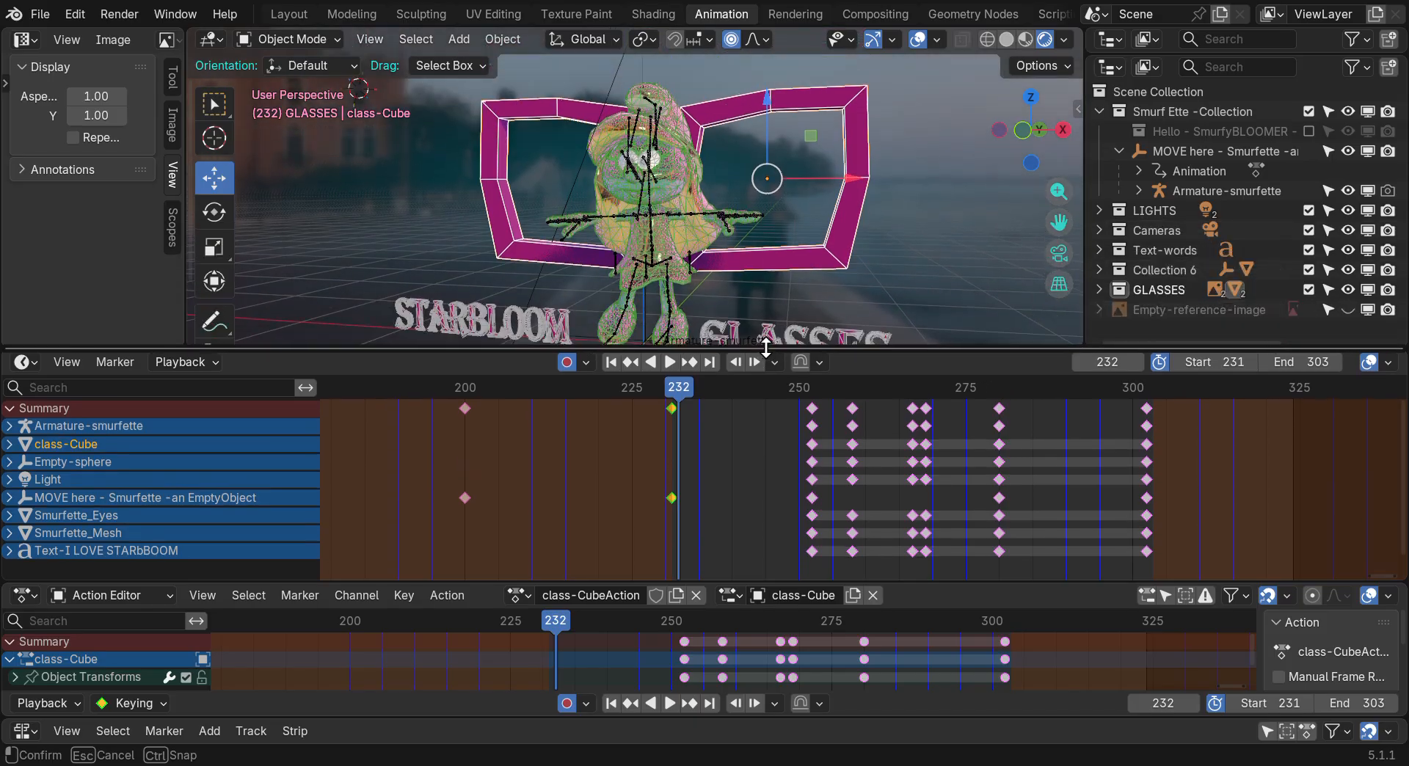
Duplicate the parent empty's frame 231 keyframe to frame 316 in the Timeline
{"action": "left_click", "coordinate": [671, 422]}
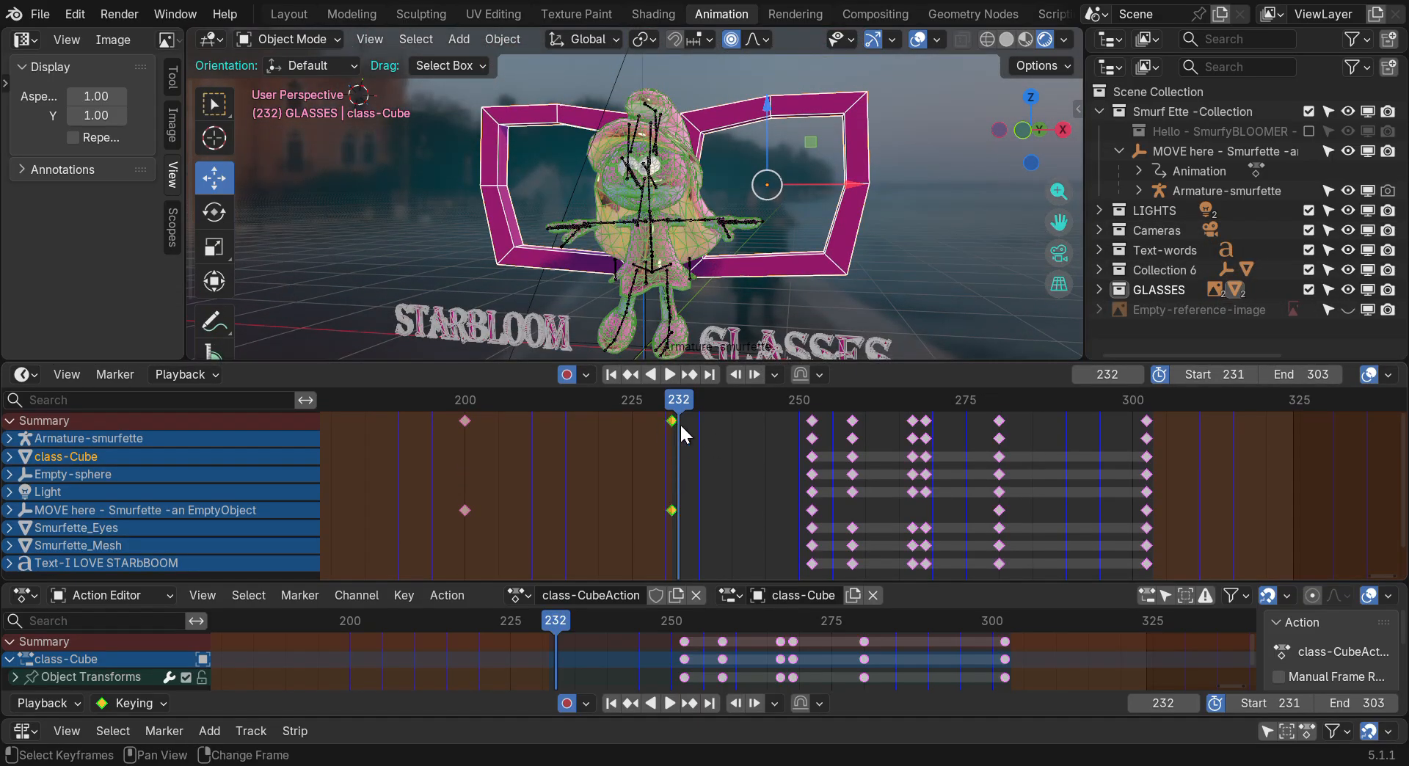
{"action": "key", "text": "g"}
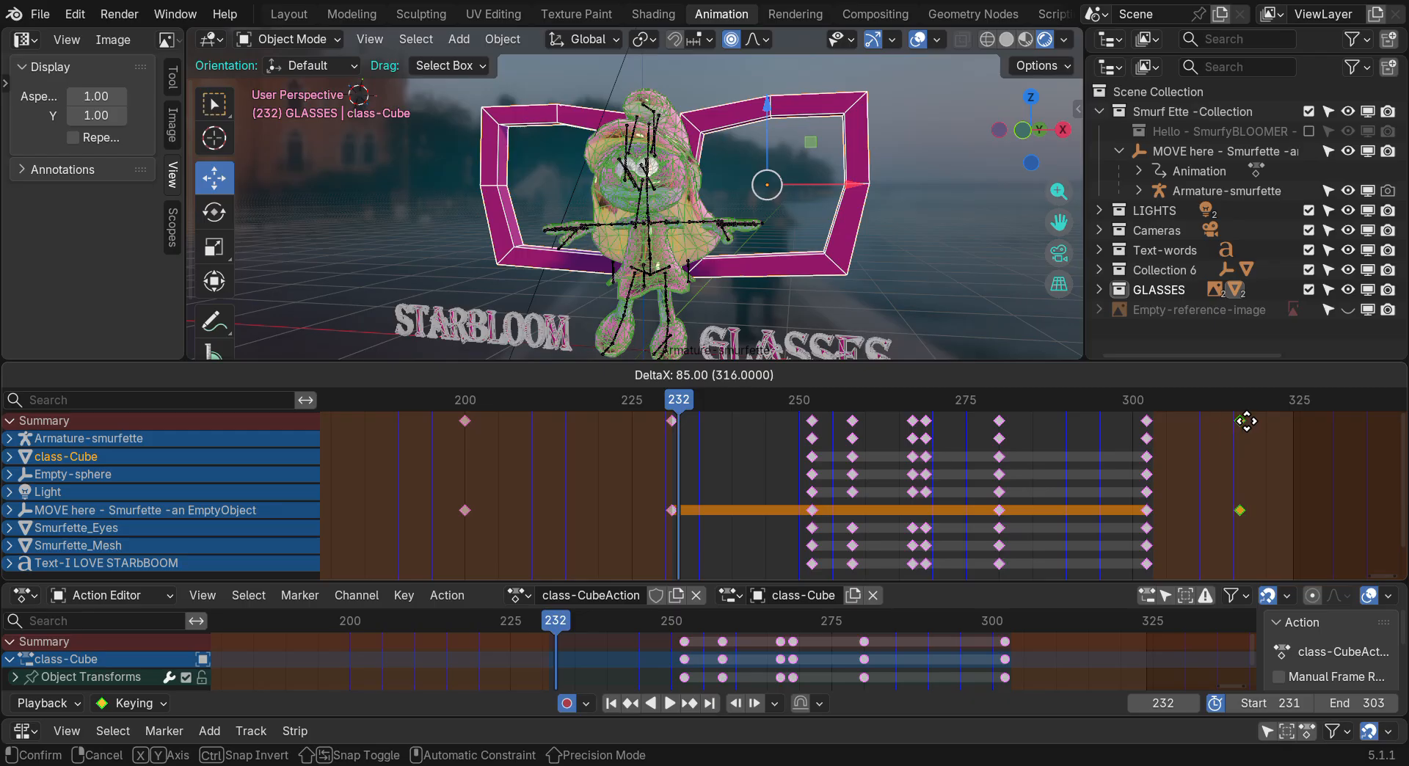
{"action": "left_click", "coordinate": [1246, 421]}
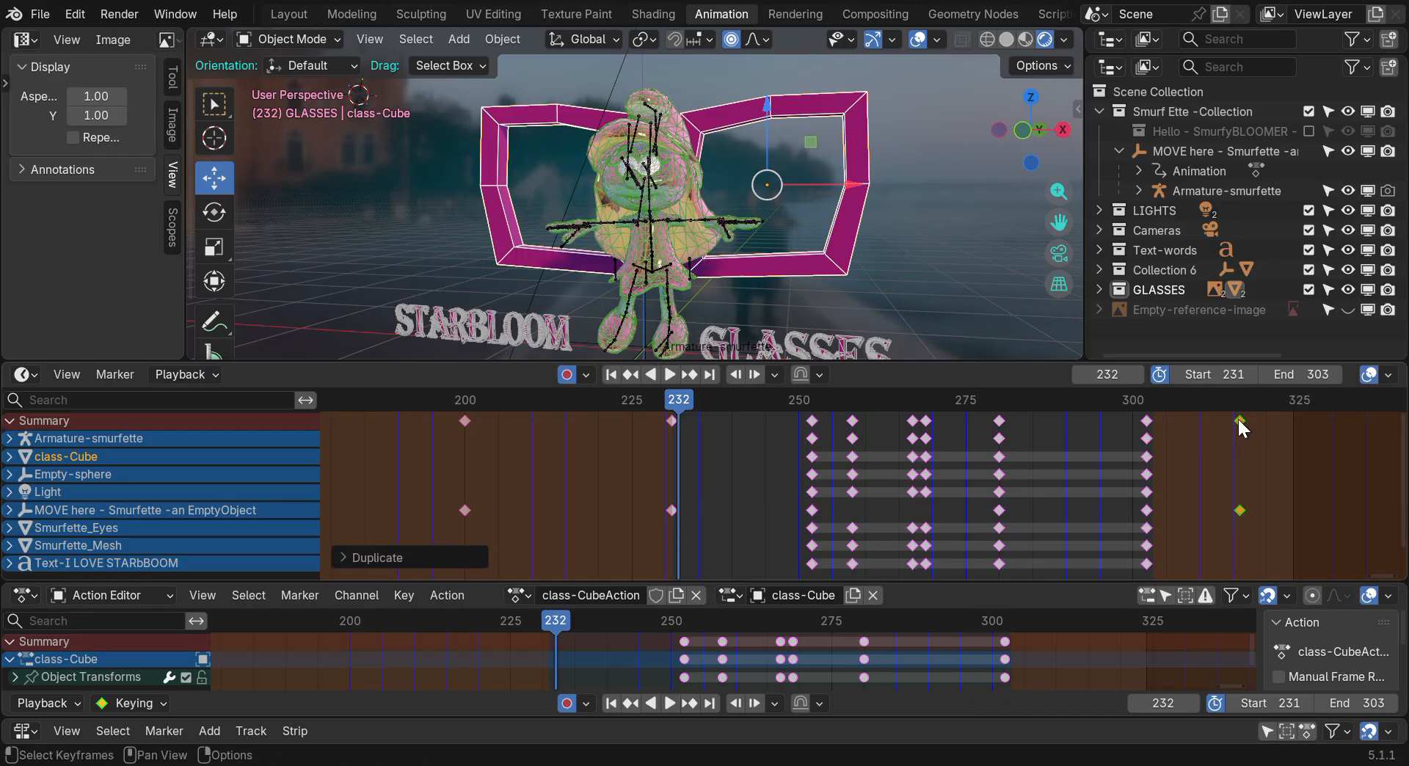
Shift the frame 302 keyframes of all objects to frame 295 and the parent empty's duplicated keyframe to frame 303
{"action": "left_click_drag", "start_coordinate": [679, 399], "coordinate": [1078, 440]}
{"action": "scroll", "coordinate": [878, 297], "scroll_direction": "down", "scroll_amount": 4}
{"action": "left_click_drag", "start_coordinate": [1059, 222], "coordinate": [937, 261]}
{"action": "left_click_drag", "start_coordinate": [1080, 403], "coordinate": [1238, 411]}
{"action": "scroll", "coordinate": [1196, 455], "scroll_direction": "up", "scroll_amount": 2}
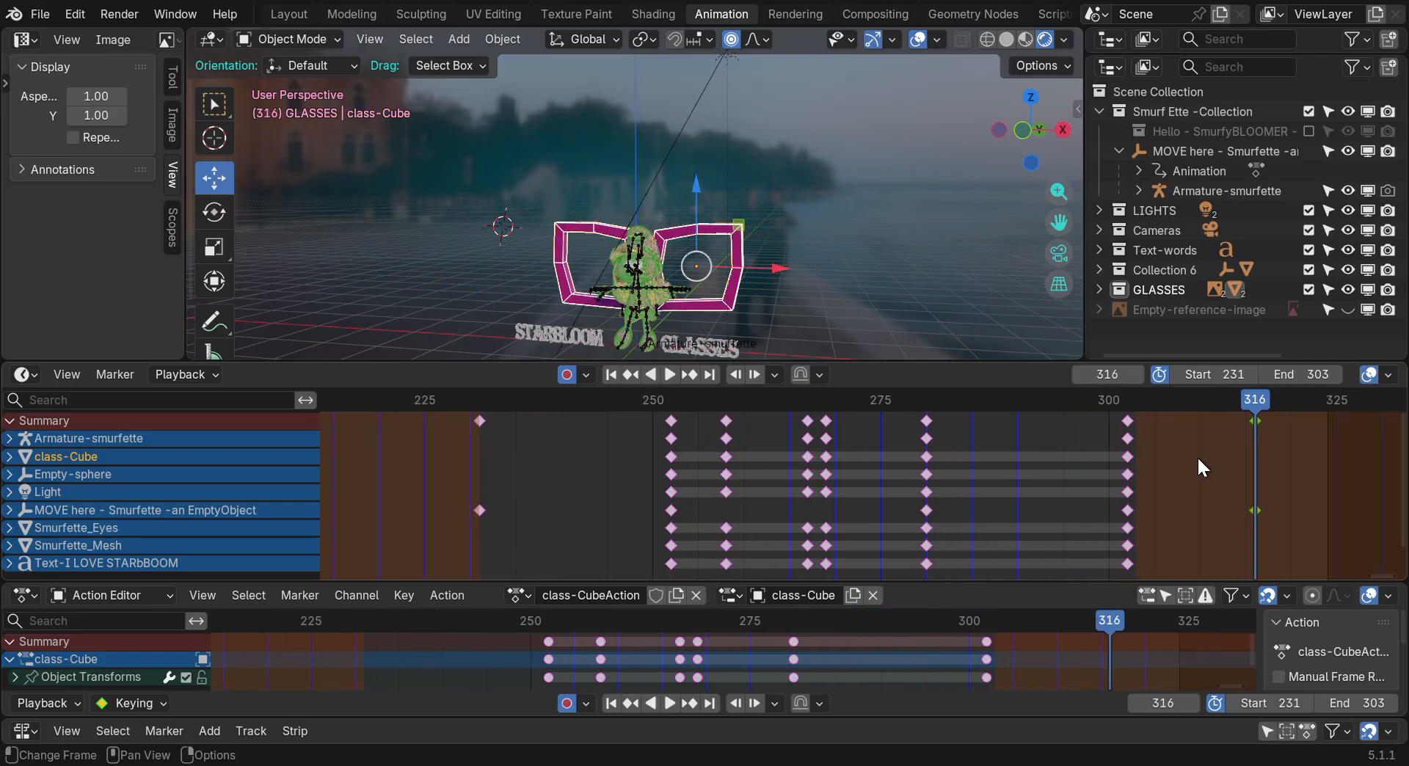
{"action": "left_click_drag", "start_coordinate": [1128, 427], "coordinate": [1063, 428]}
{"action": "left_click_drag", "start_coordinate": [1254, 420], "coordinate": [1130, 421]}
Play the retimed animation, stop it at frame 285 and save the file
{"action": "key", "text": "space"}
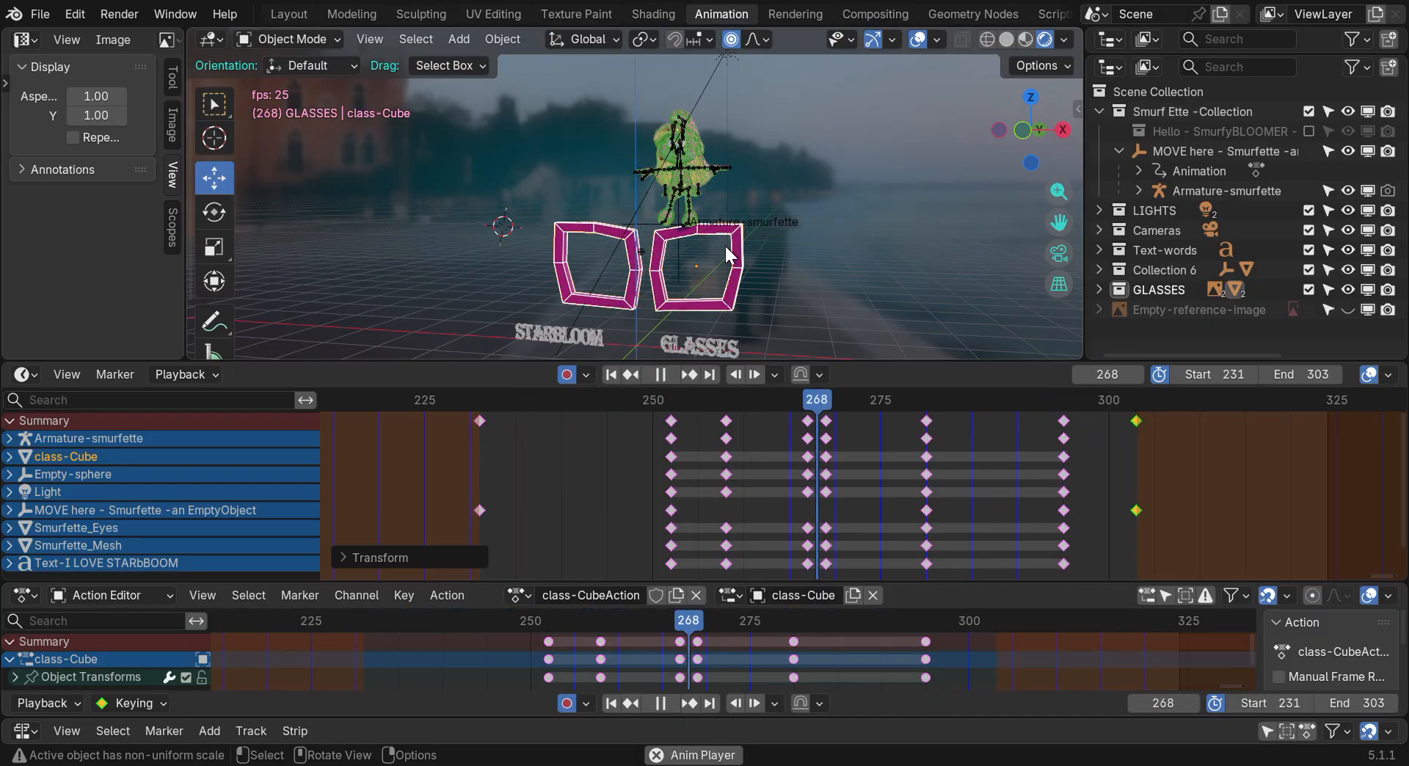
{"action": "key", "text": "space"}
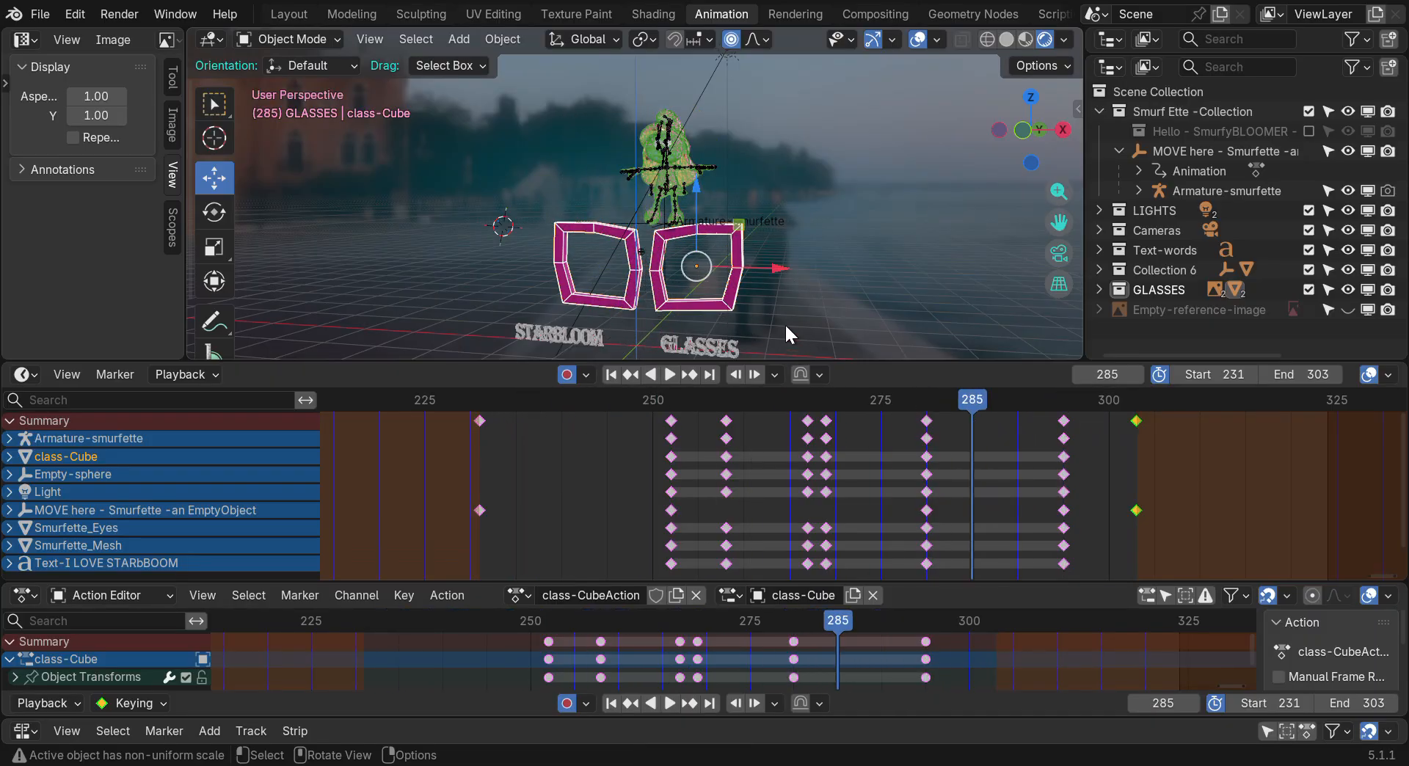
{"action": "left_click", "coordinate": [40, 14]}
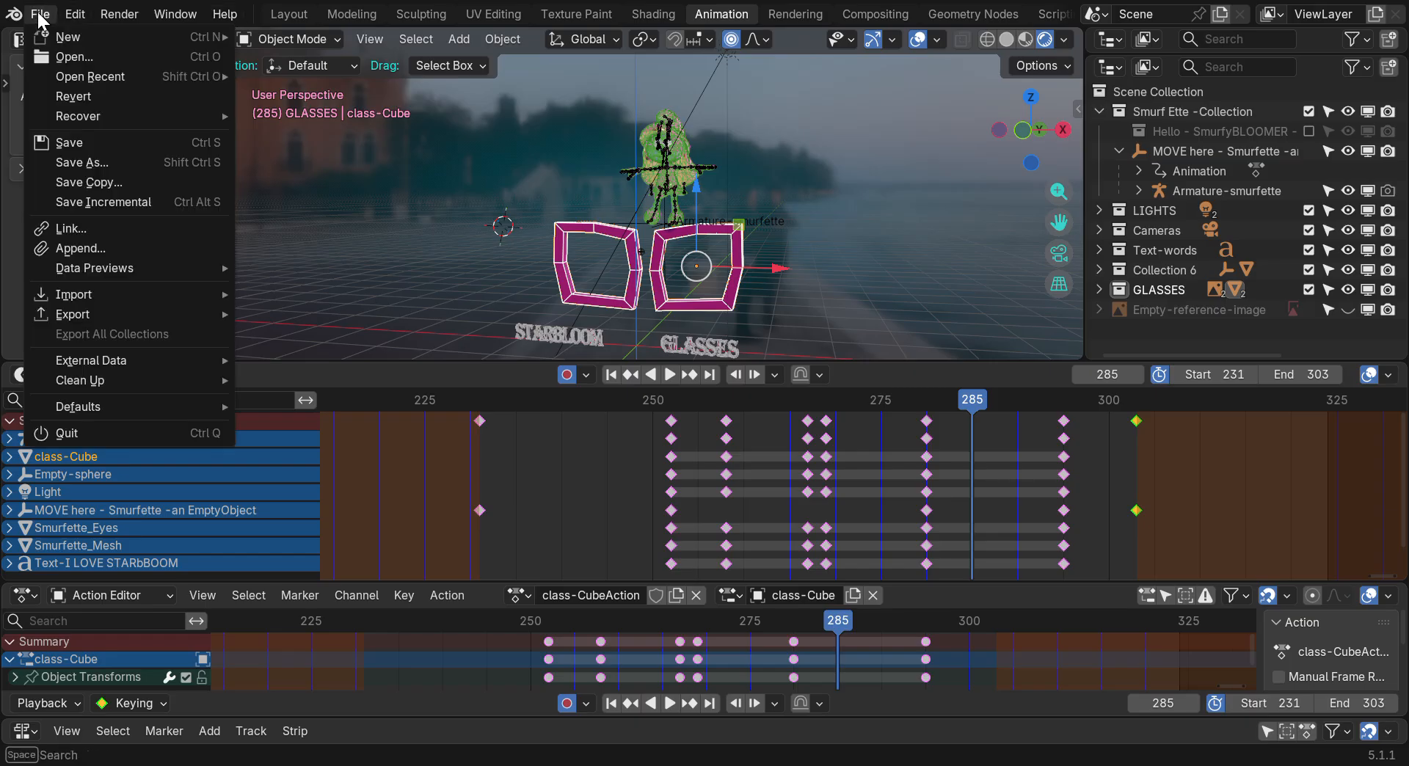
{"action": "left_click", "coordinate": [69, 143]}
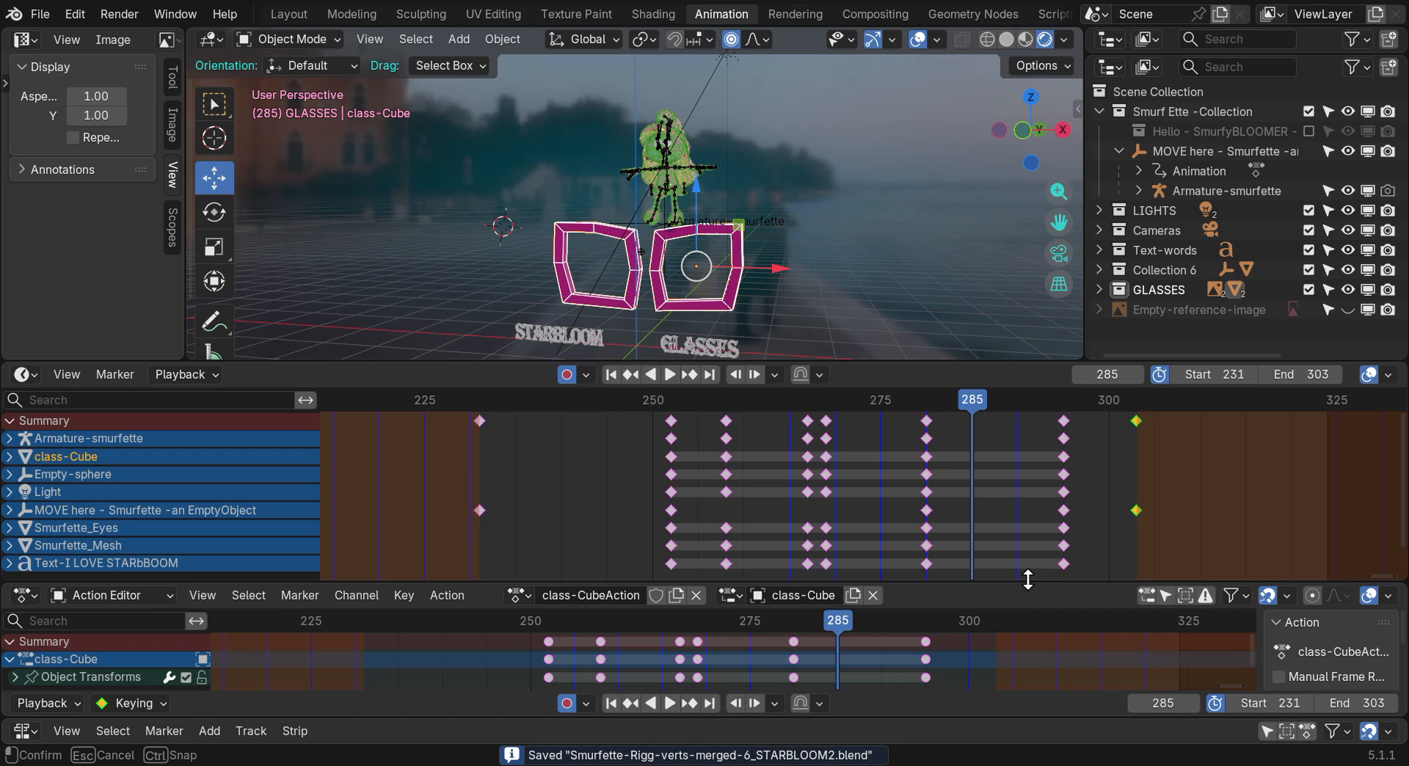
Shrink the Timeline and Action Editor to enlarge the viewport, and examine the character on the glasses rim from several angles
{"action": "left_click_drag", "start_coordinate": [1057, 582], "coordinate": [1020, 743]}
{"action": "left_click_drag", "start_coordinate": [979, 549], "coordinate": [1002, 583]}
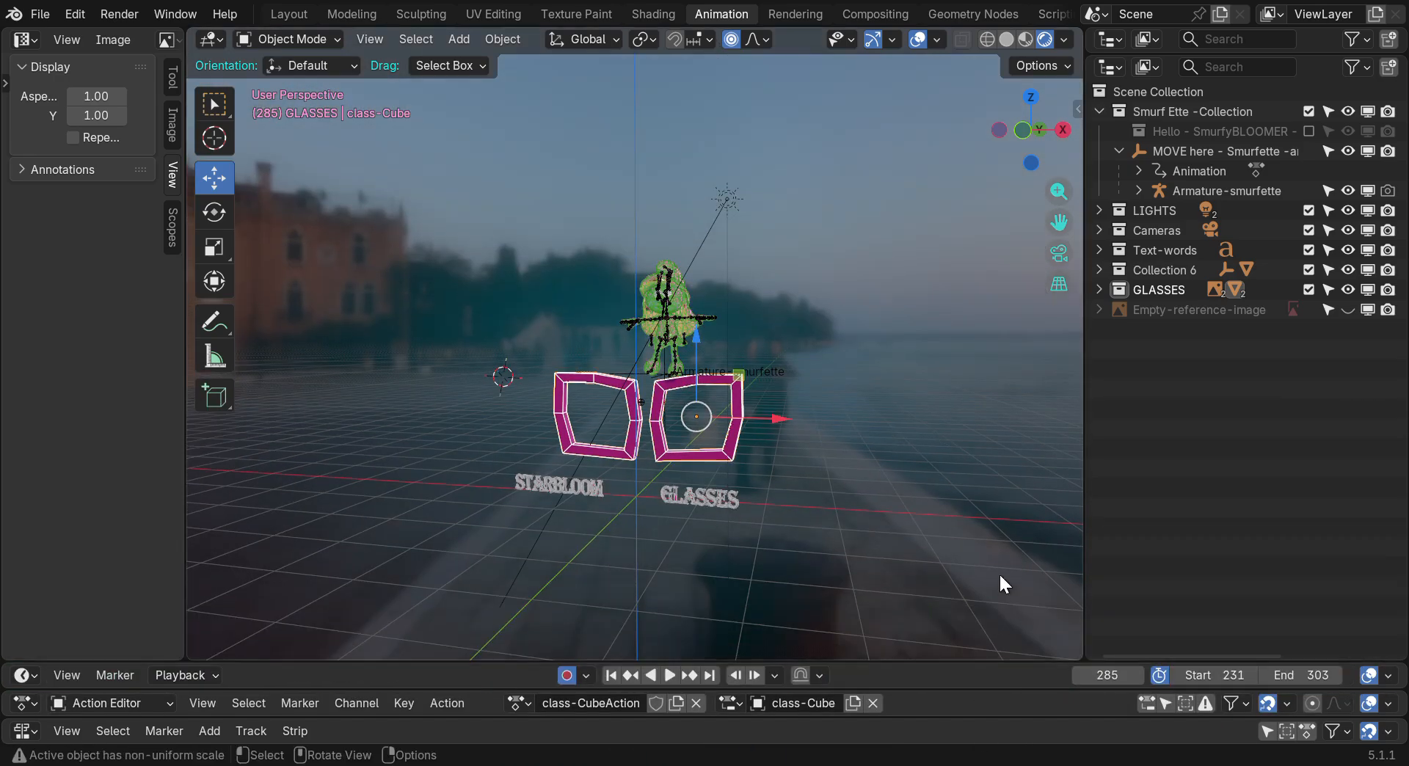
{"action": "scroll", "coordinate": [632, 437], "scroll_direction": "up", "scroll_amount": 4}
{"action": "scroll", "coordinate": [632, 437], "scroll_direction": "down", "scroll_amount": 1}
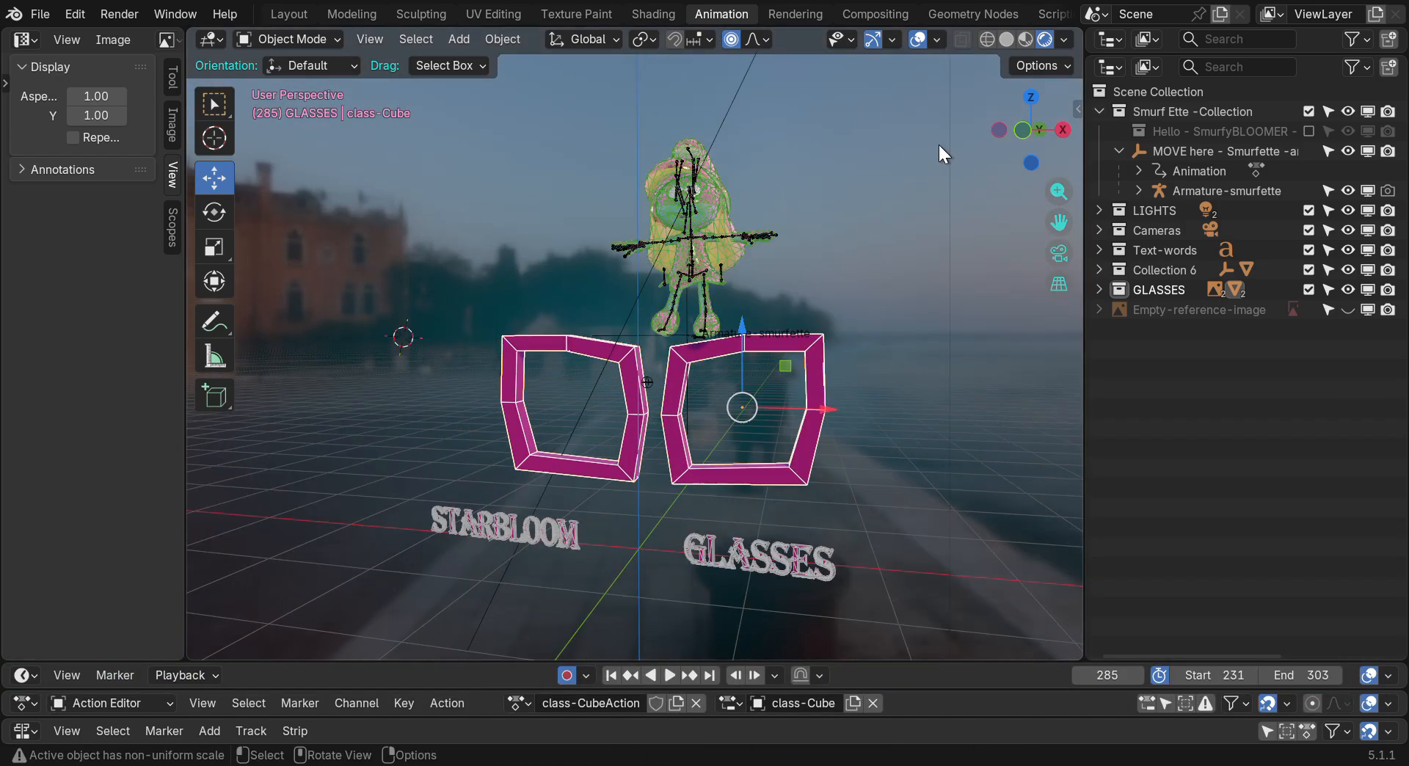
{"action": "mouse_move", "coordinate": [1017, 144]}
{"action": "left_mouse_down"}
{"action": "mouse_move", "coordinate": [1149, 147]}
{"action": "mouse_move", "coordinate": [1031, 144]}
{"action": "mouse_move", "coordinate": [1075, 210]}
{"action": "mouse_move", "coordinate": [943, 150]}
{"action": "mouse_move", "coordinate": [1032, 145]}
{"action": "left_mouse_up"}
{"action": "scroll", "coordinate": [822, 200], "scroll_direction": "up", "scroll_amount": 8}
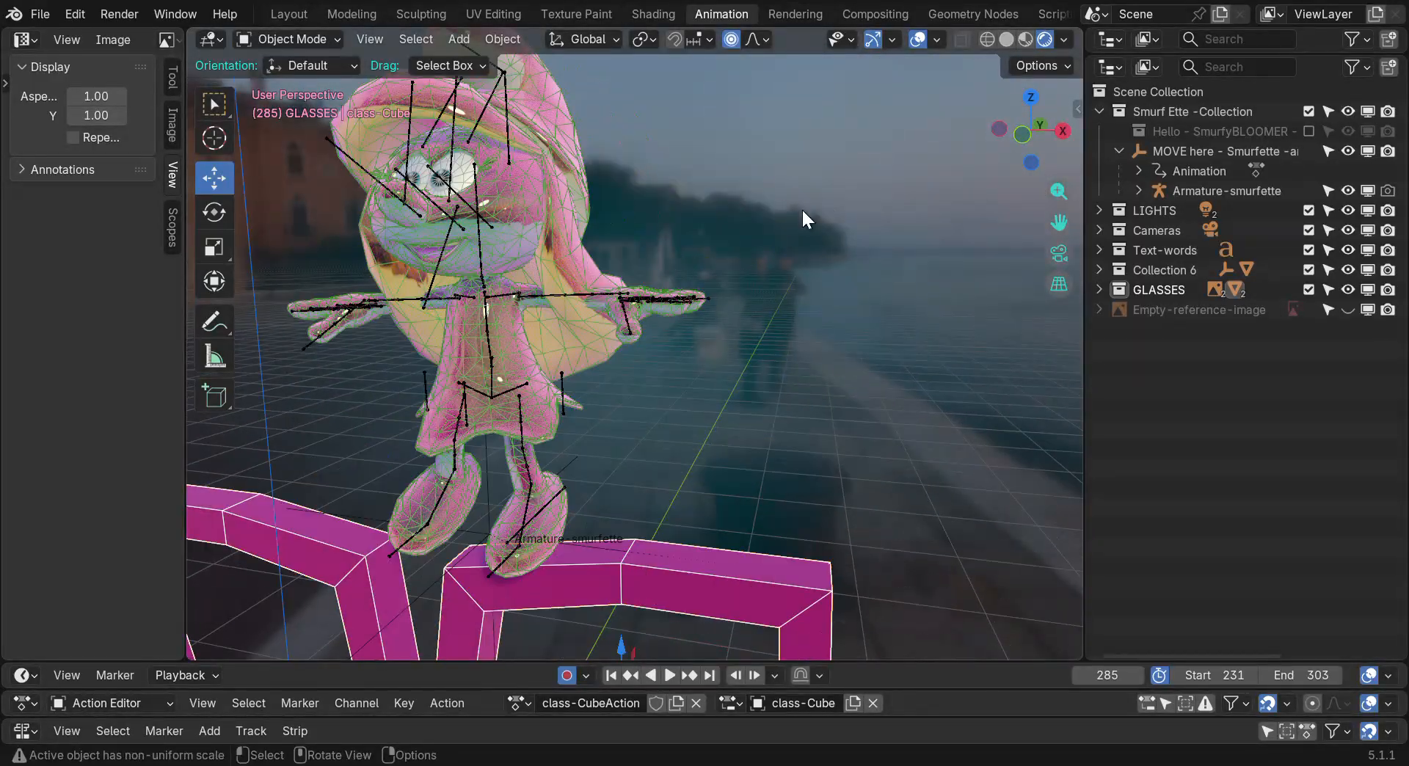
{"action": "scroll", "coordinate": [496, 250], "scroll_direction": "up", "scroll_amount": 2}
{"action": "scroll", "coordinate": [496, 249], "scroll_direction": "down", "scroll_amount": 4}
{"action": "left_click_drag", "start_coordinate": [1058, 223], "coordinate": [1246, 276]}
{"action": "mouse_move", "coordinate": [1014, 132]}
{"action": "left_mouse_down"}
{"action": "mouse_move", "coordinate": [1200, 144]}
{"action": "mouse_move", "coordinate": [986, 135]}
{"action": "mouse_move", "coordinate": [1025, 138]}
{"action": "left_mouse_up"}
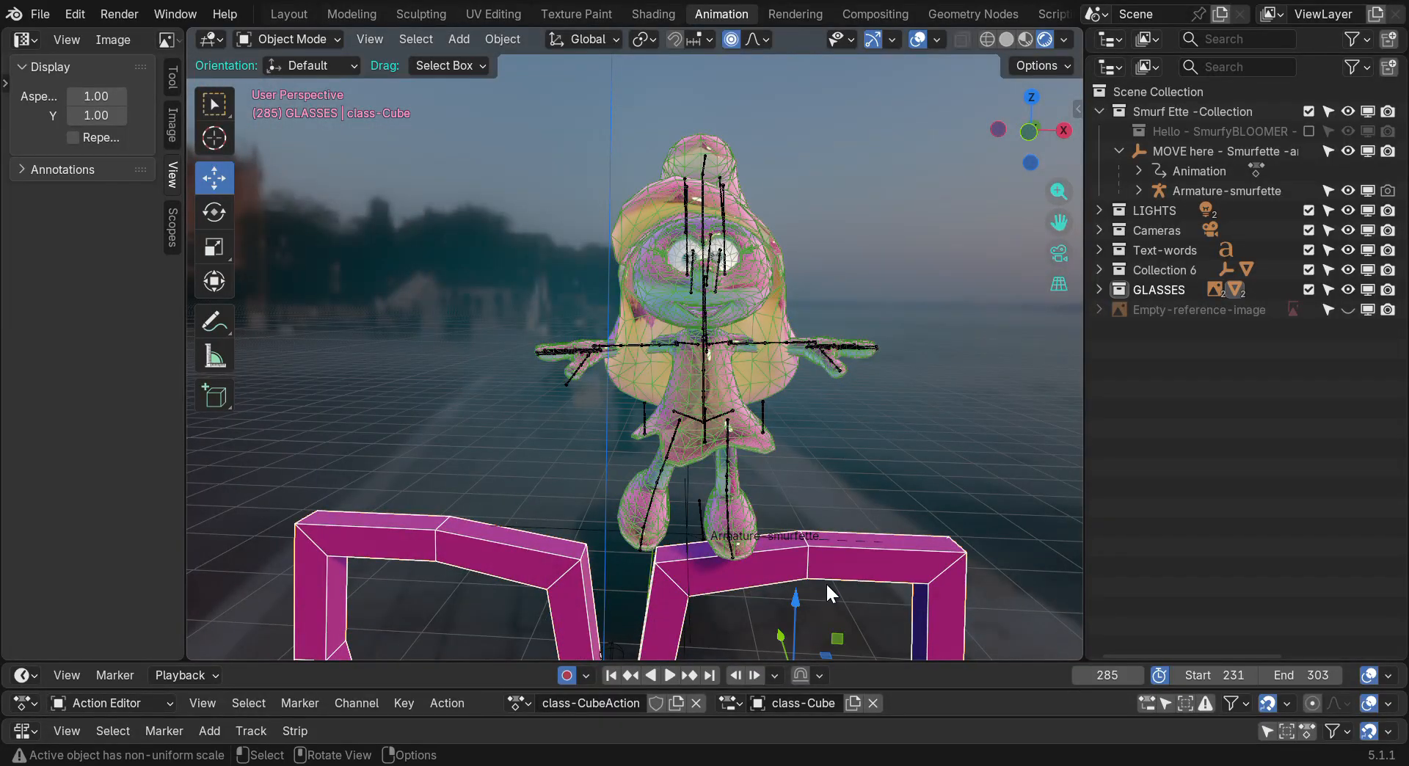
{"action": "scroll", "coordinate": [730, 466], "scroll_direction": "down", "scroll_amount": 5}
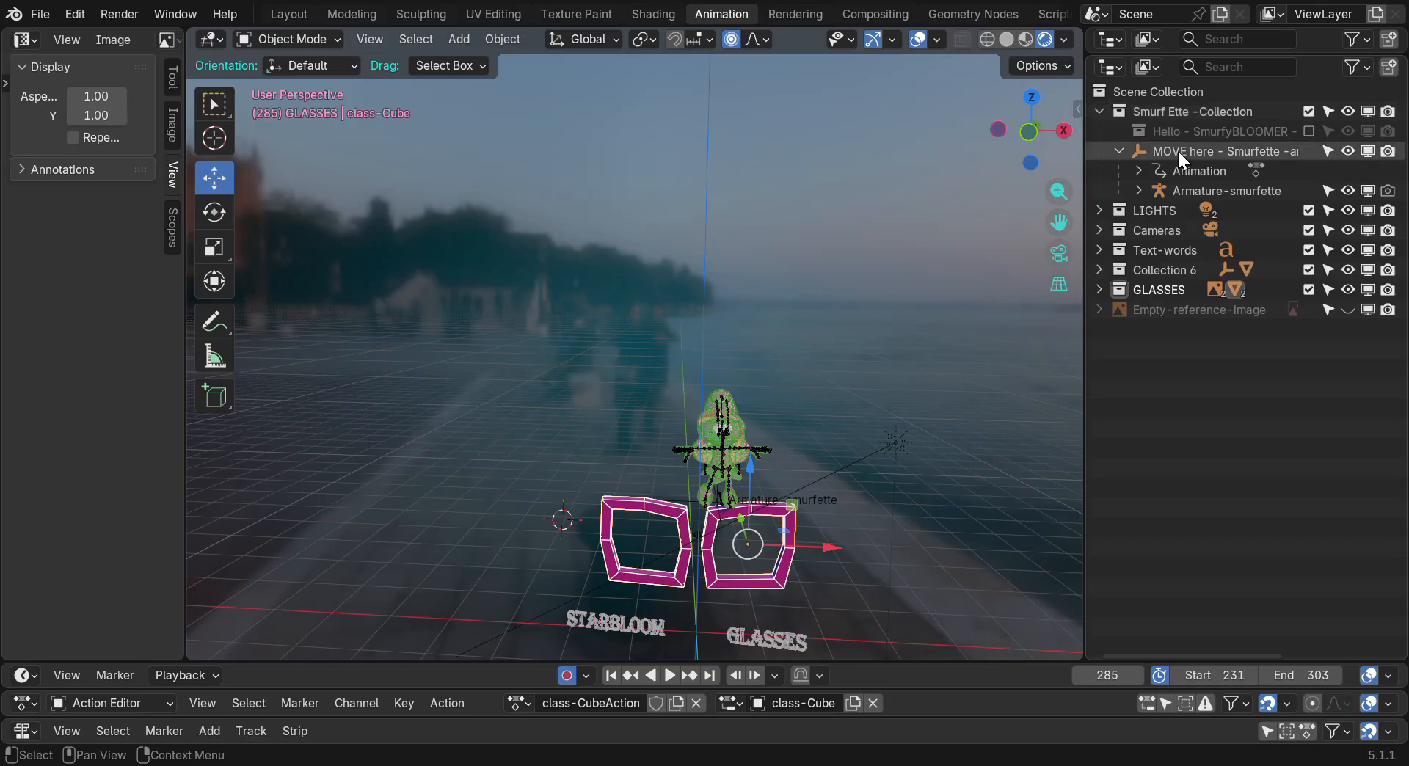
Play the animation while viewing the glasses rim up close, pausing at frame 249 and again at frame 292
{"action": "key", "text": "space"}
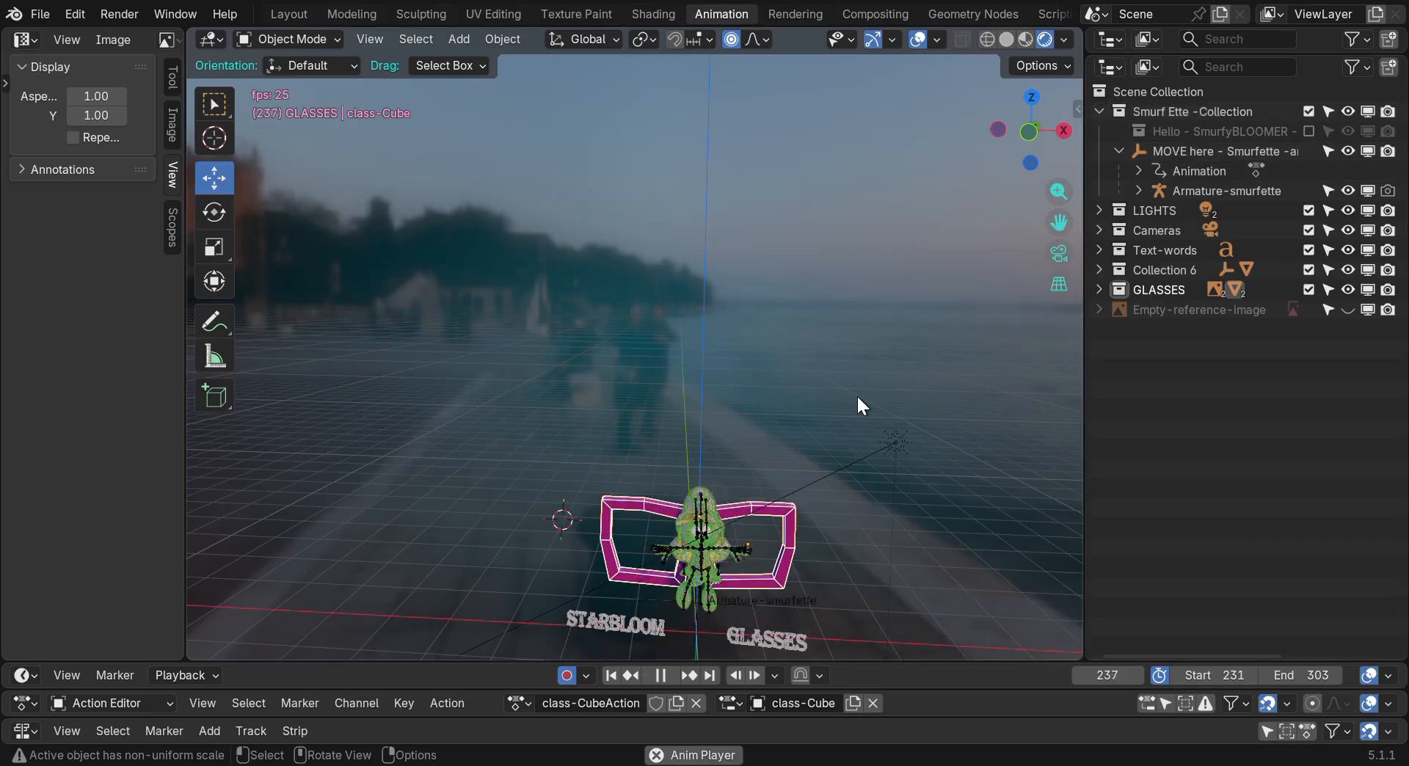
{"action": "scroll", "coordinate": [714, 547], "scroll_direction": "up", "scroll_amount": 10}
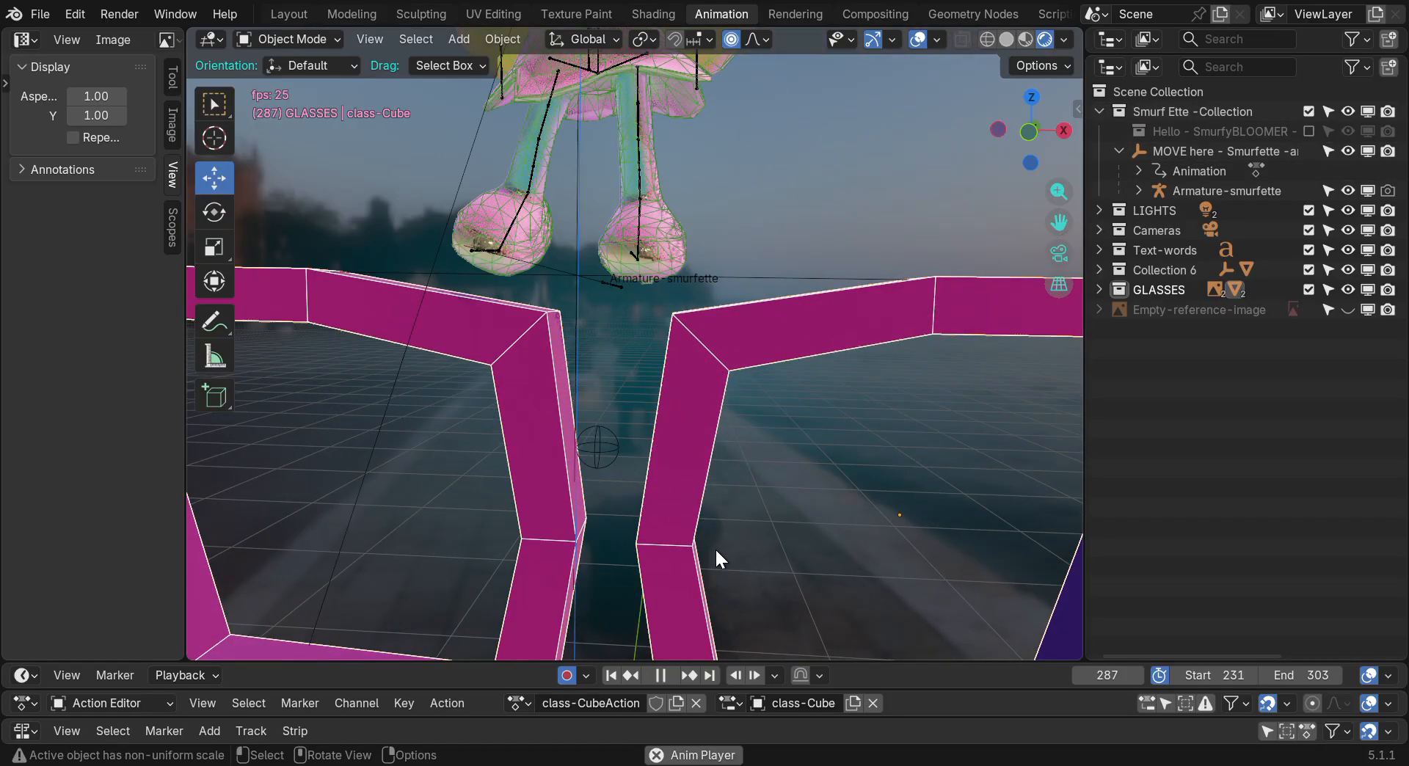
{"action": "key", "text": "space"}
{"action": "mouse_move", "coordinate": [1032, 114]}
{"action": "left_mouse_down"}
{"action": "mouse_move", "coordinate": [1064, 119]}
{"action": "mouse_move", "coordinate": [1027, 112]}
{"action": "left_mouse_up"}
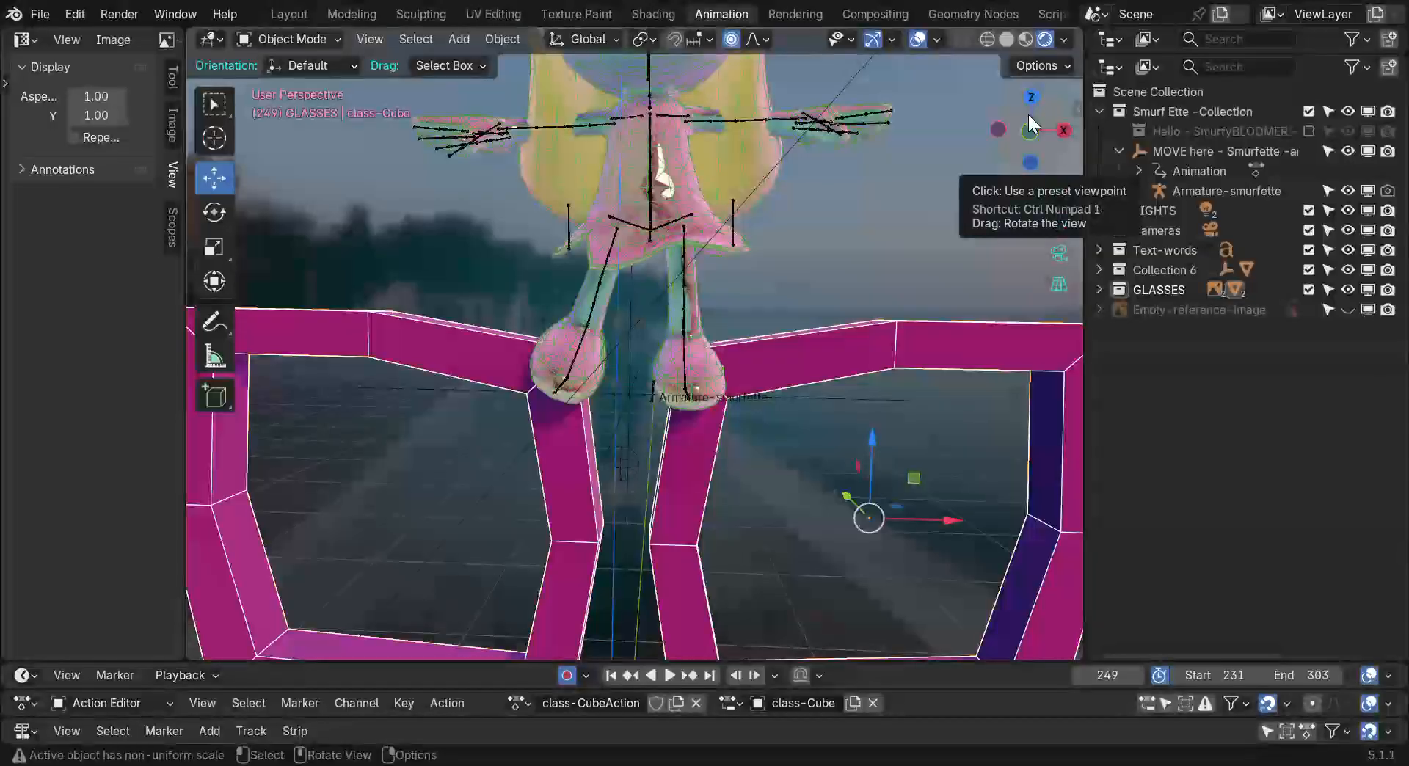
{"action": "key", "text": "space"}
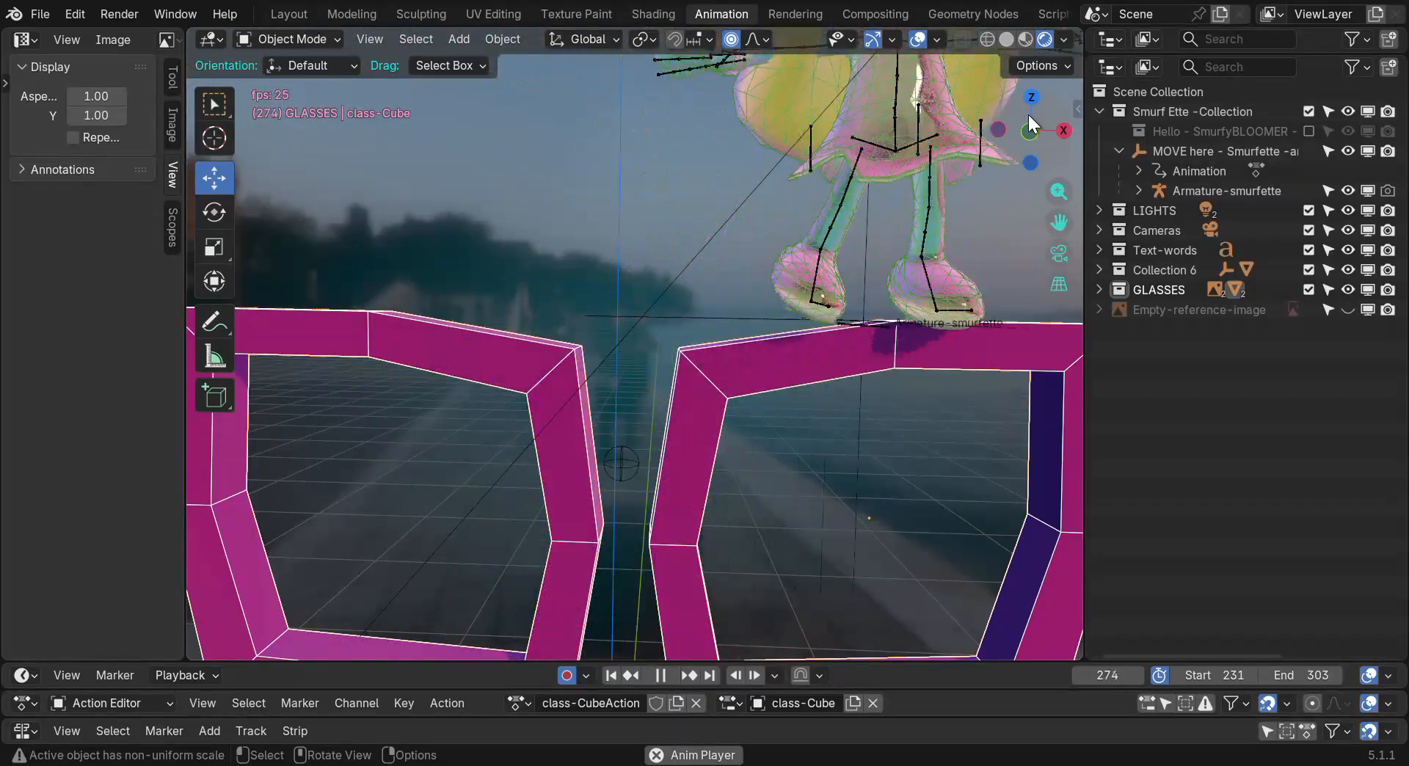
{"action": "key", "text": "space"}
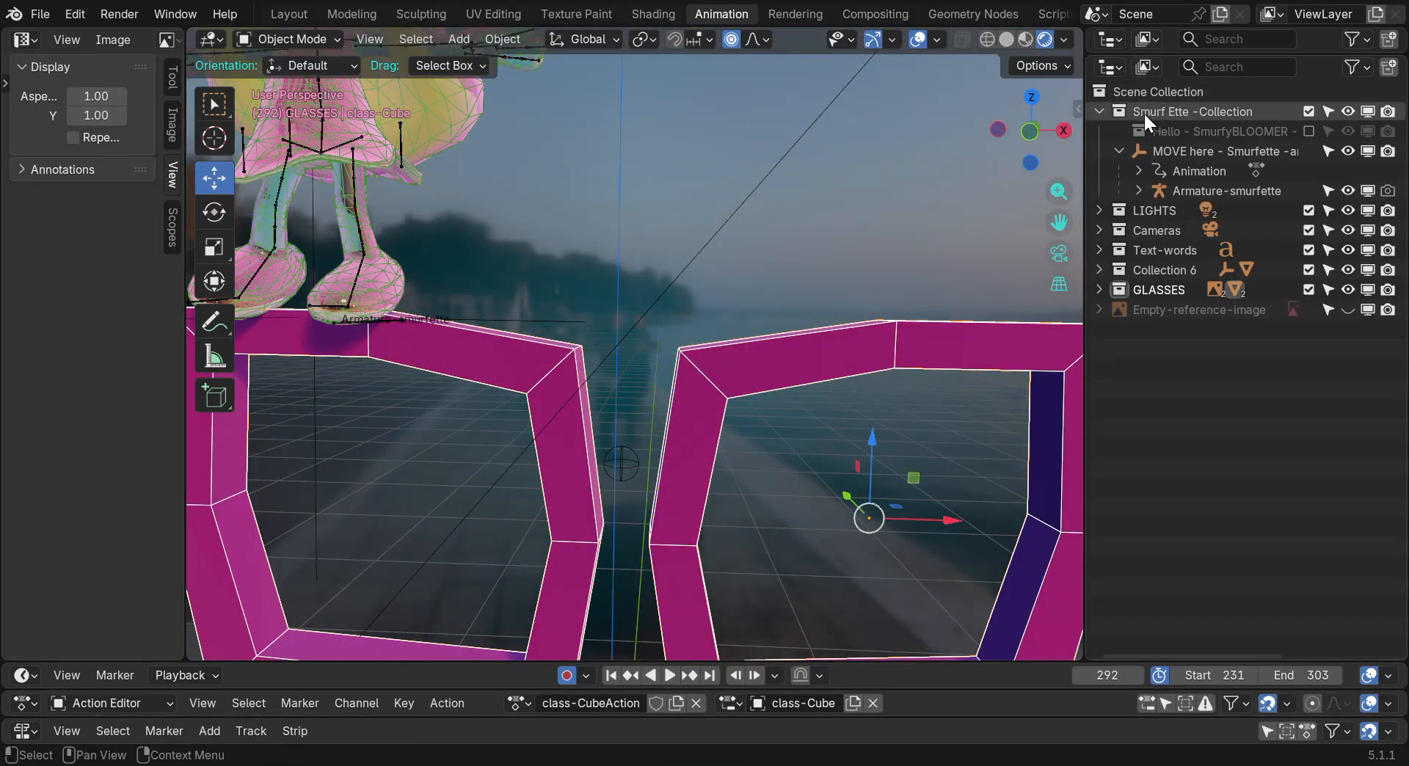
{"action": "middle_click_drag", "start_coordinate": [754, 260], "coordinate": [757, 260]}
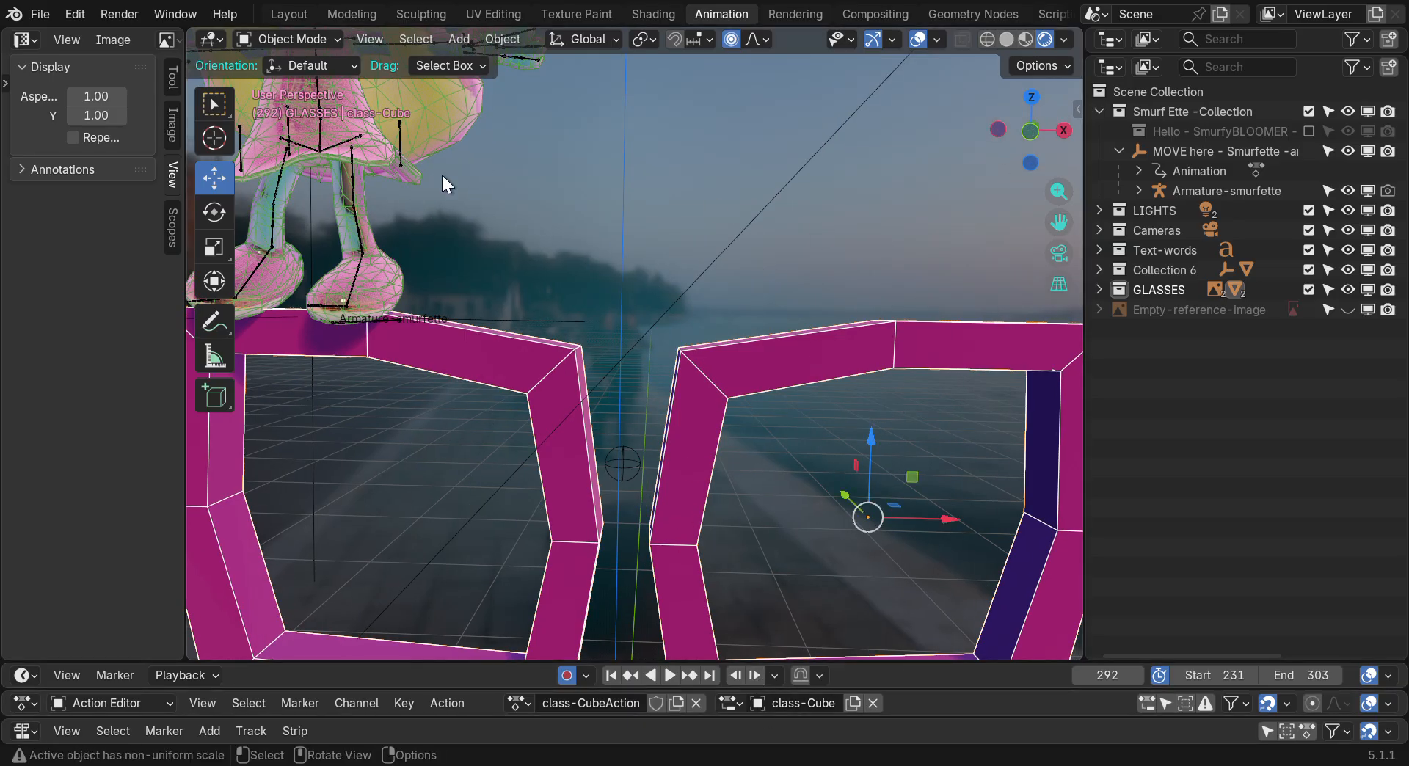
Select the Smurfette armature, frame it in the viewport and switch it to Pose Mode
{"action": "left_click", "coordinate": [318, 147]}
{"action": "middle_click_drag", "start_coordinate": [318, 147], "coordinate": [322, 149], "text": "shift"}
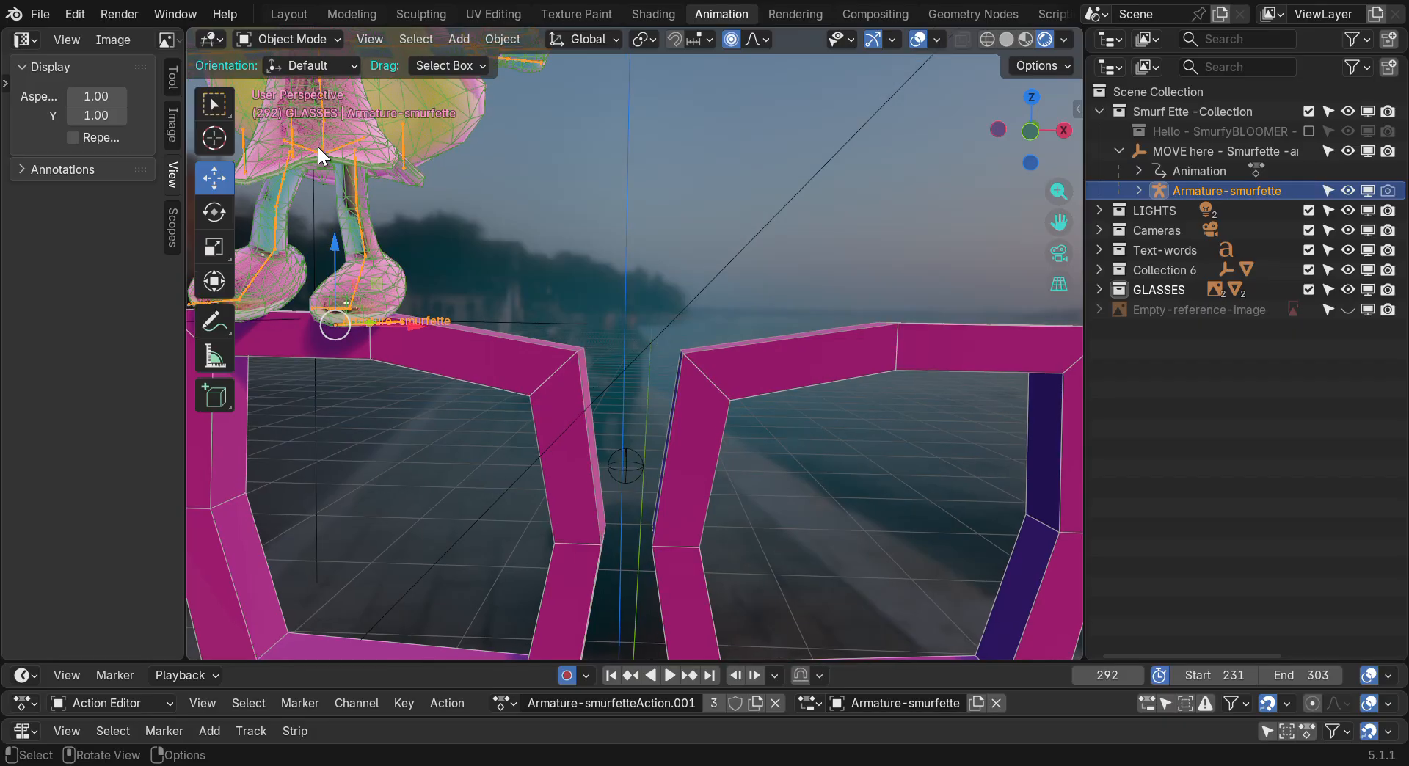
{"action": "key", "text": "KP_Decimal"}
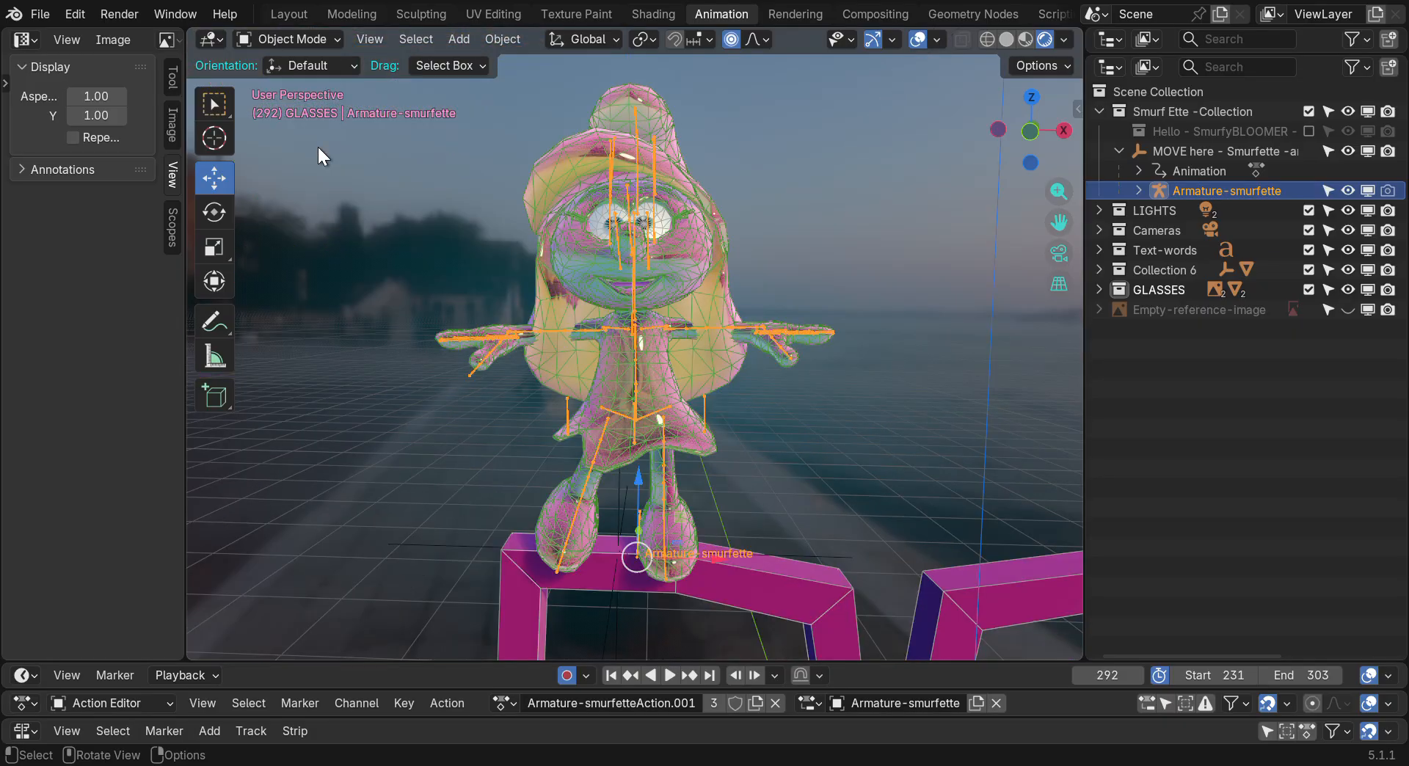
{"action": "scroll", "coordinate": [668, 263], "scroll_direction": "up", "scroll_amount": 3}
{"action": "left_click_drag", "start_coordinate": [1013, 95], "coordinate": [1017, 139]}
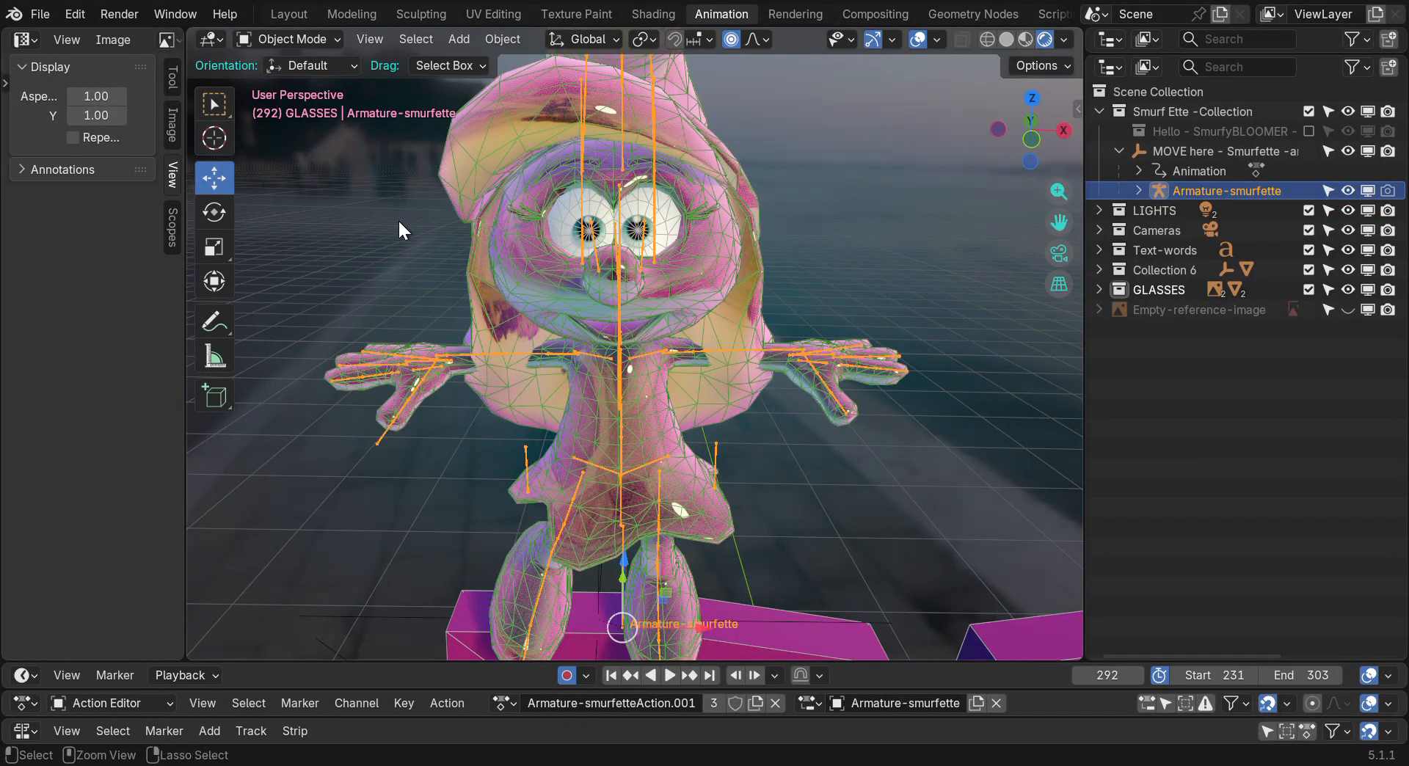
{"action": "key", "text": "ctrl+Tab"}
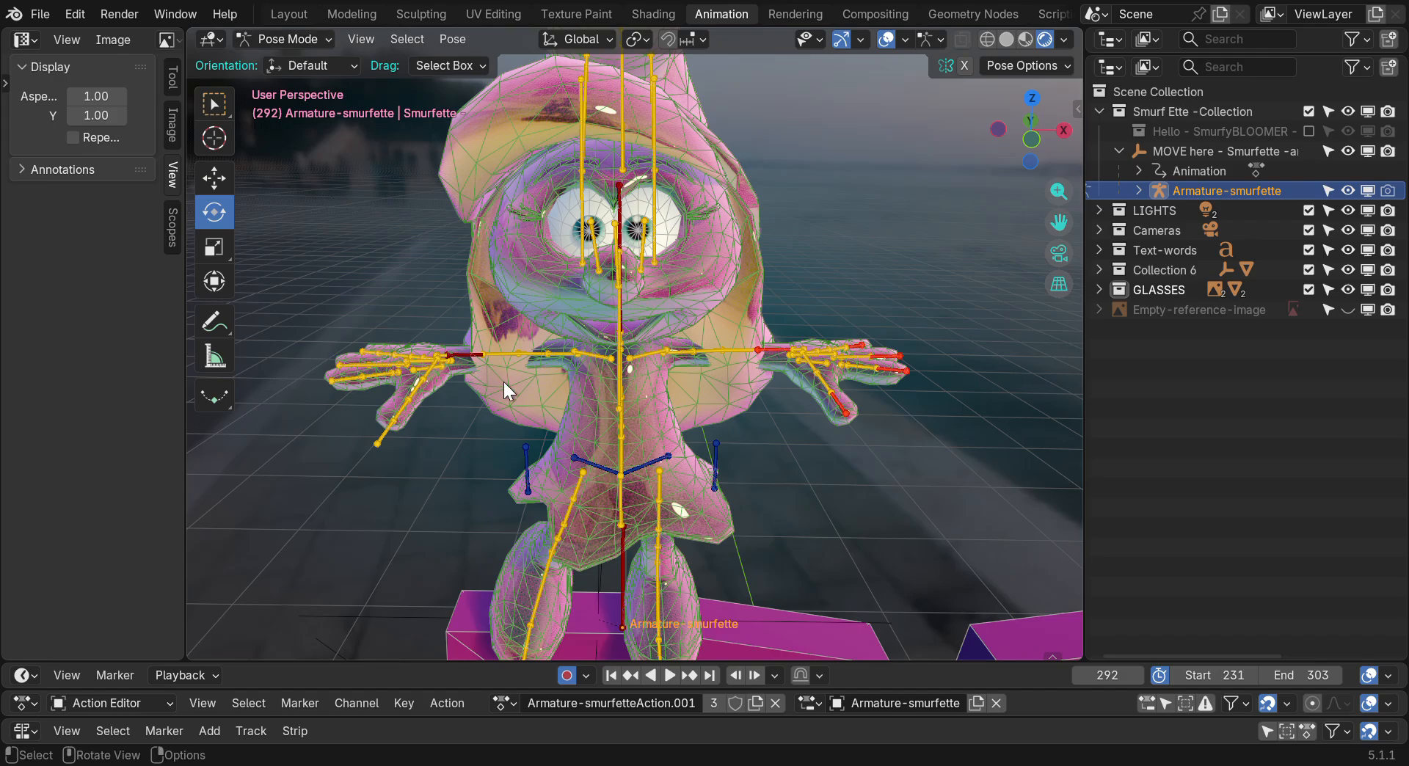
Enlarge the Timeline and rotate the character's right upper arm bone downward at frame 290
{"action": "left_click", "coordinate": [557, 353]}
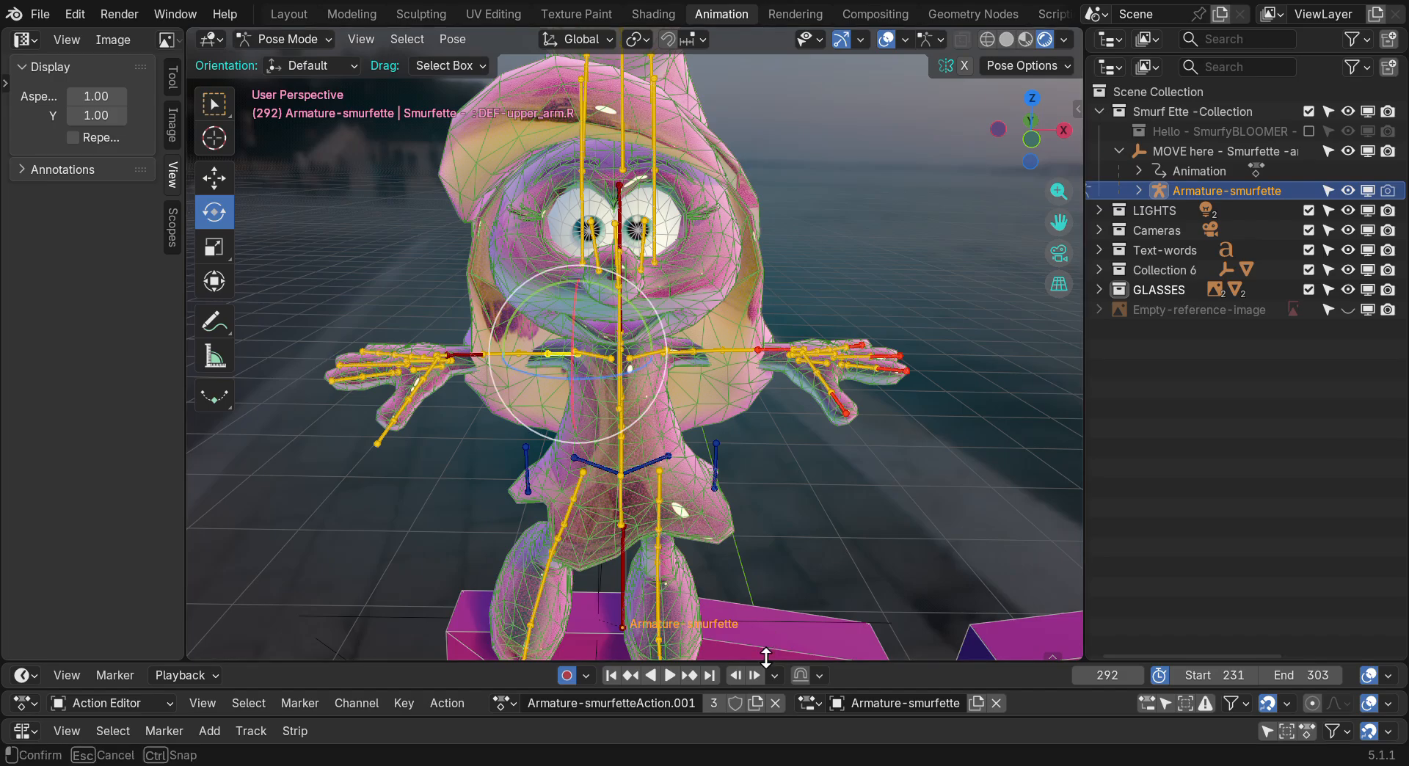
{"action": "left_click_drag", "start_coordinate": [766, 657], "coordinate": [765, 346]}
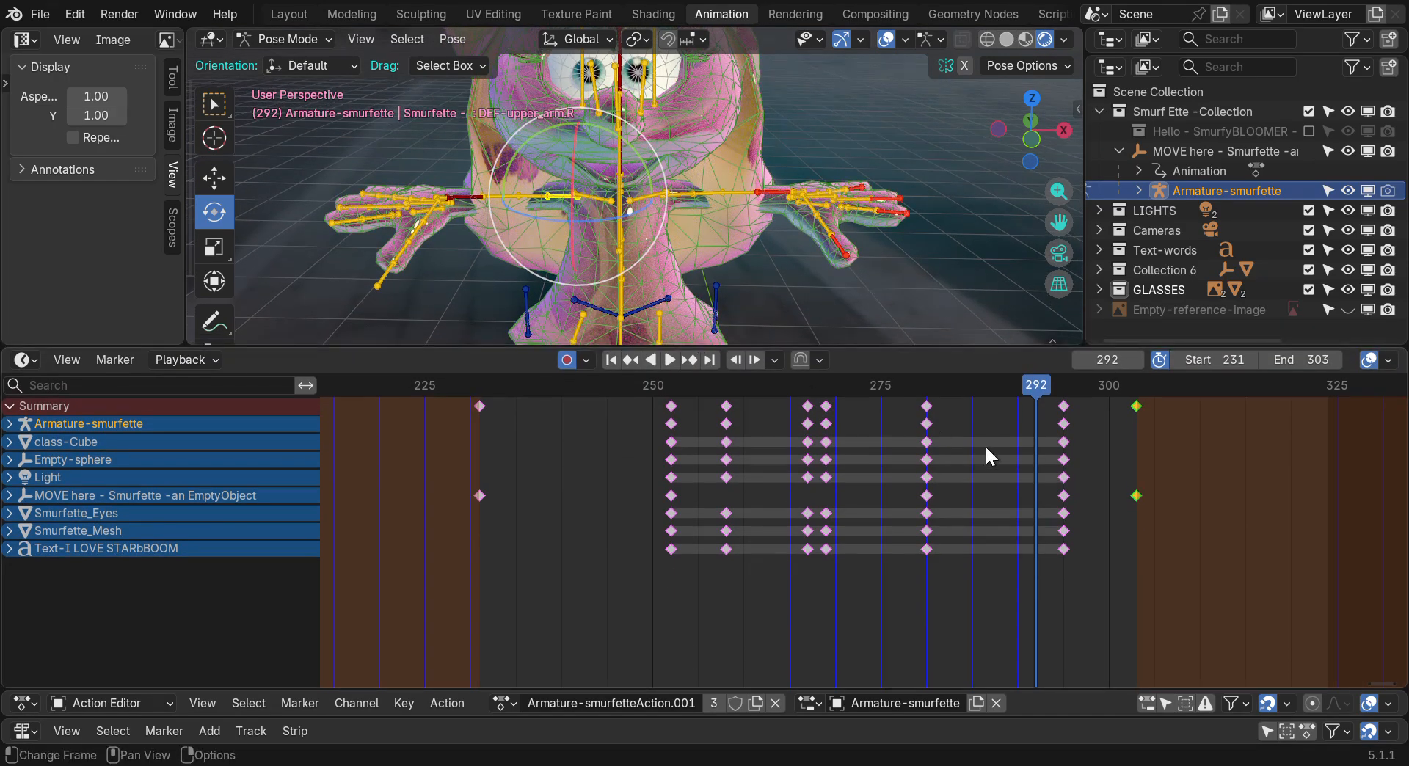
{"action": "left_click_drag", "start_coordinate": [1046, 388], "coordinate": [1016, 358]}
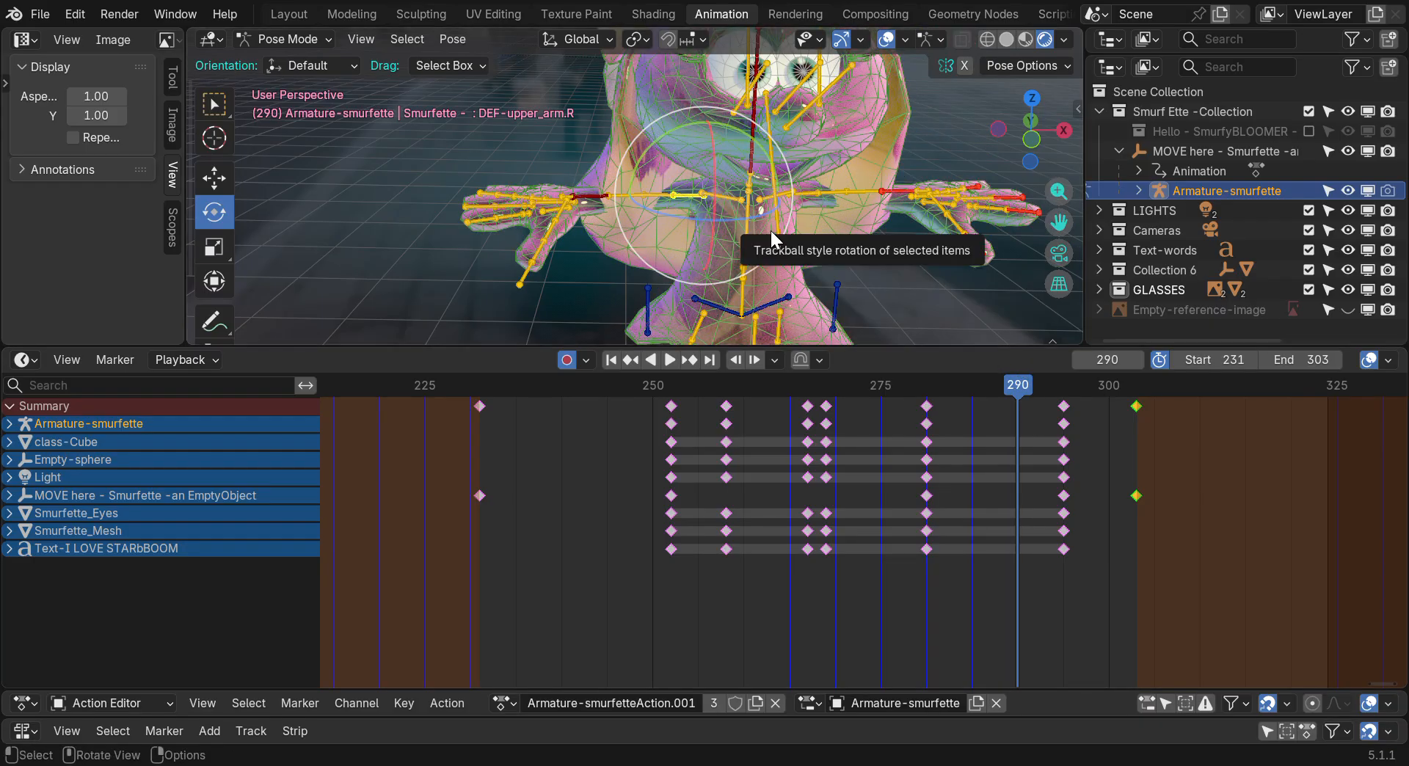
{"action": "left_click_drag", "start_coordinate": [769, 227], "coordinate": [732, 177]}
Rotate the left upper arm bone downward by 45.7° at frame 290
{"action": "left_click", "coordinate": [803, 191]}
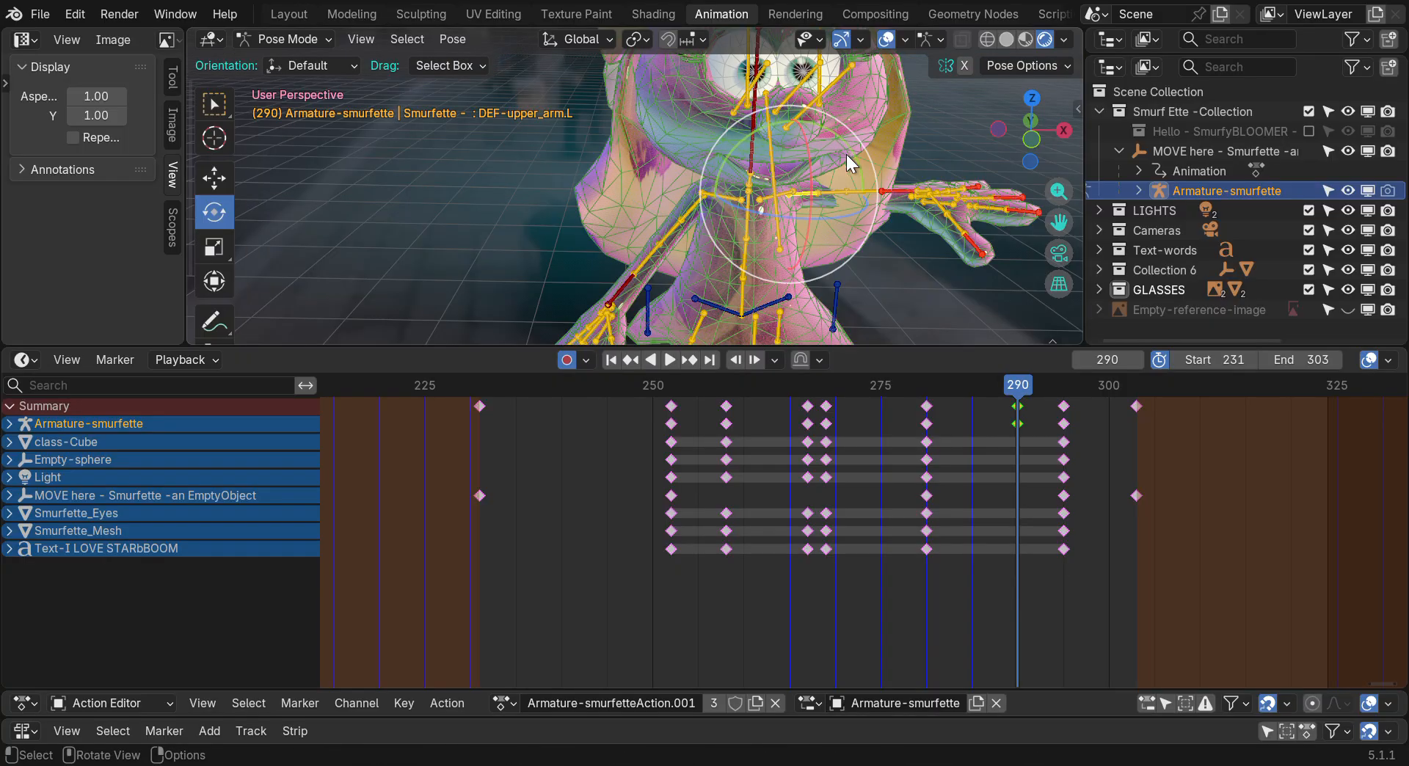
{"action": "key", "text": "r"}
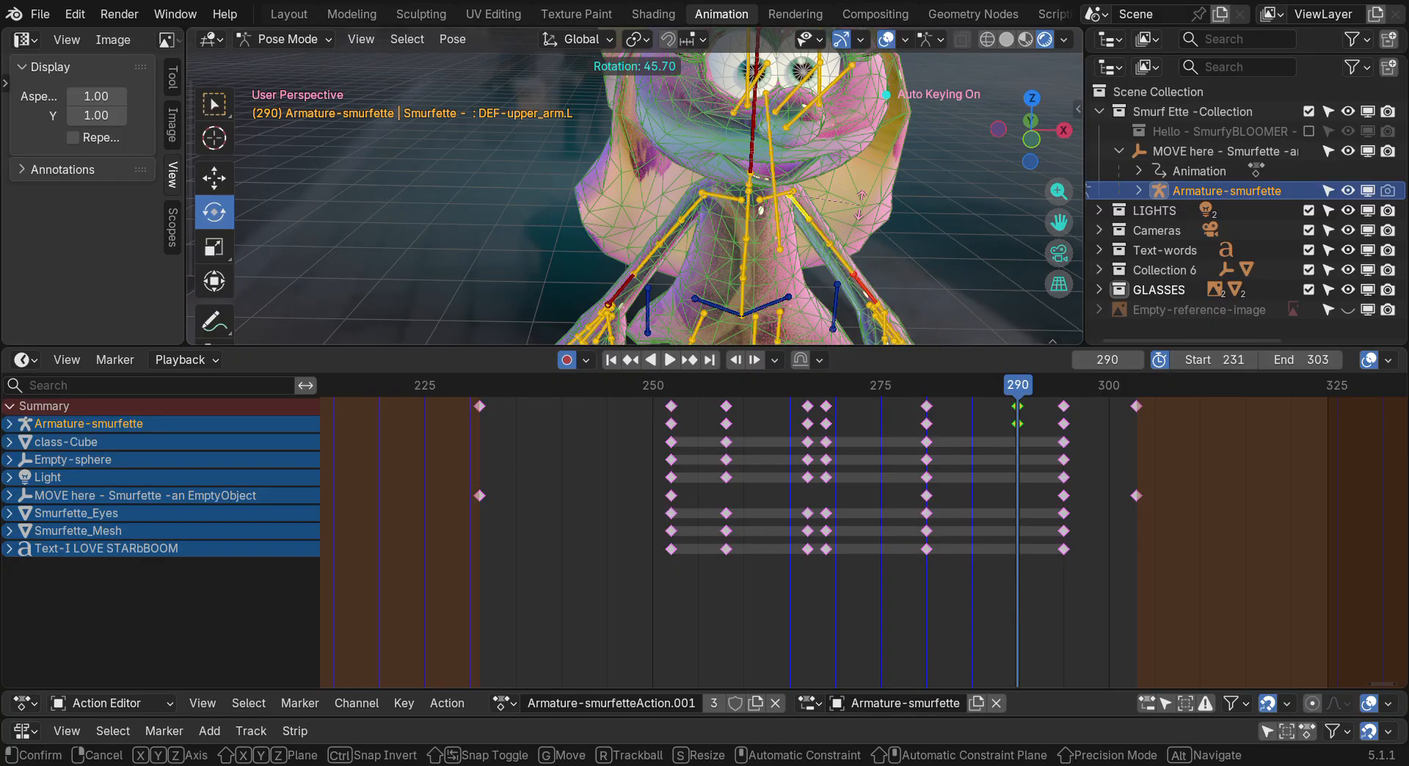
{"action": "left_click", "coordinate": [860, 205]}
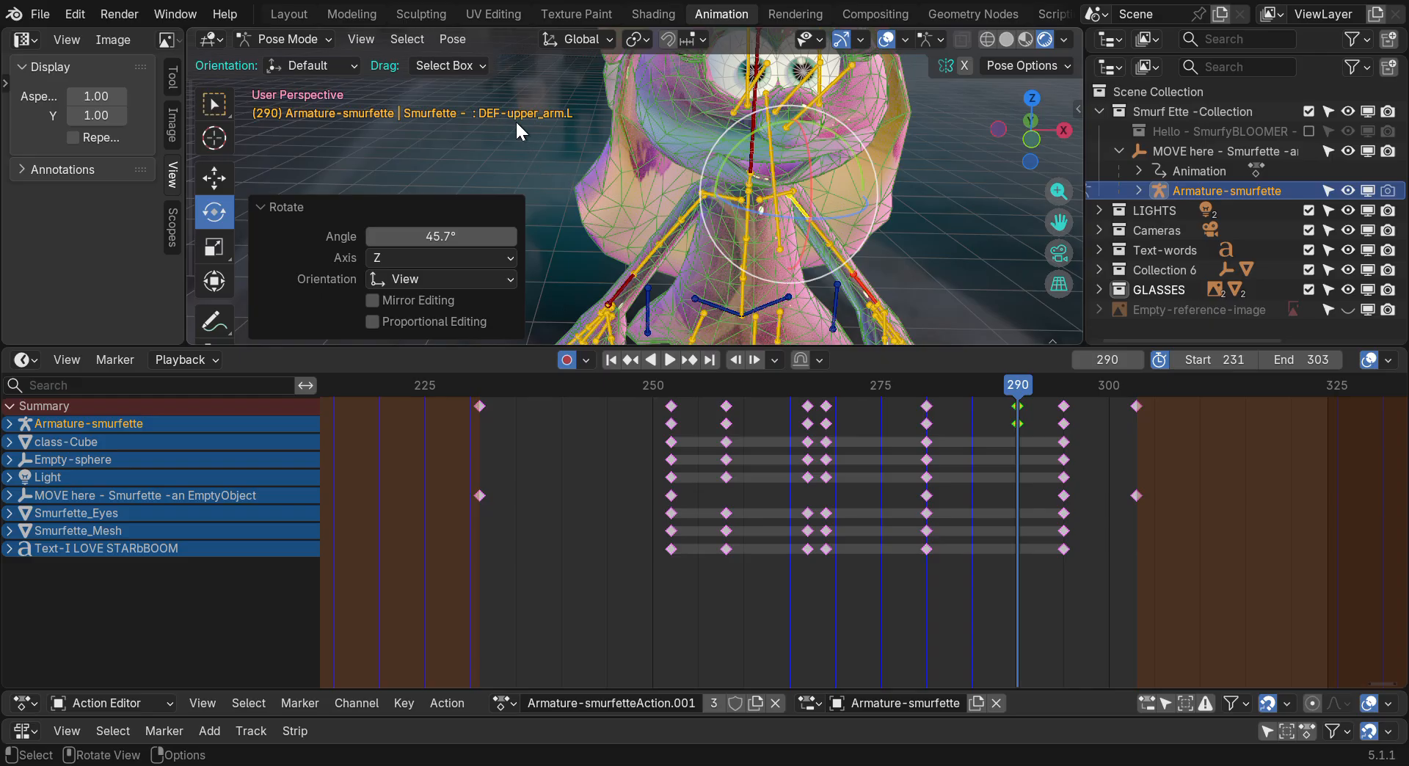
{"action": "left_click", "coordinate": [351, 151]}
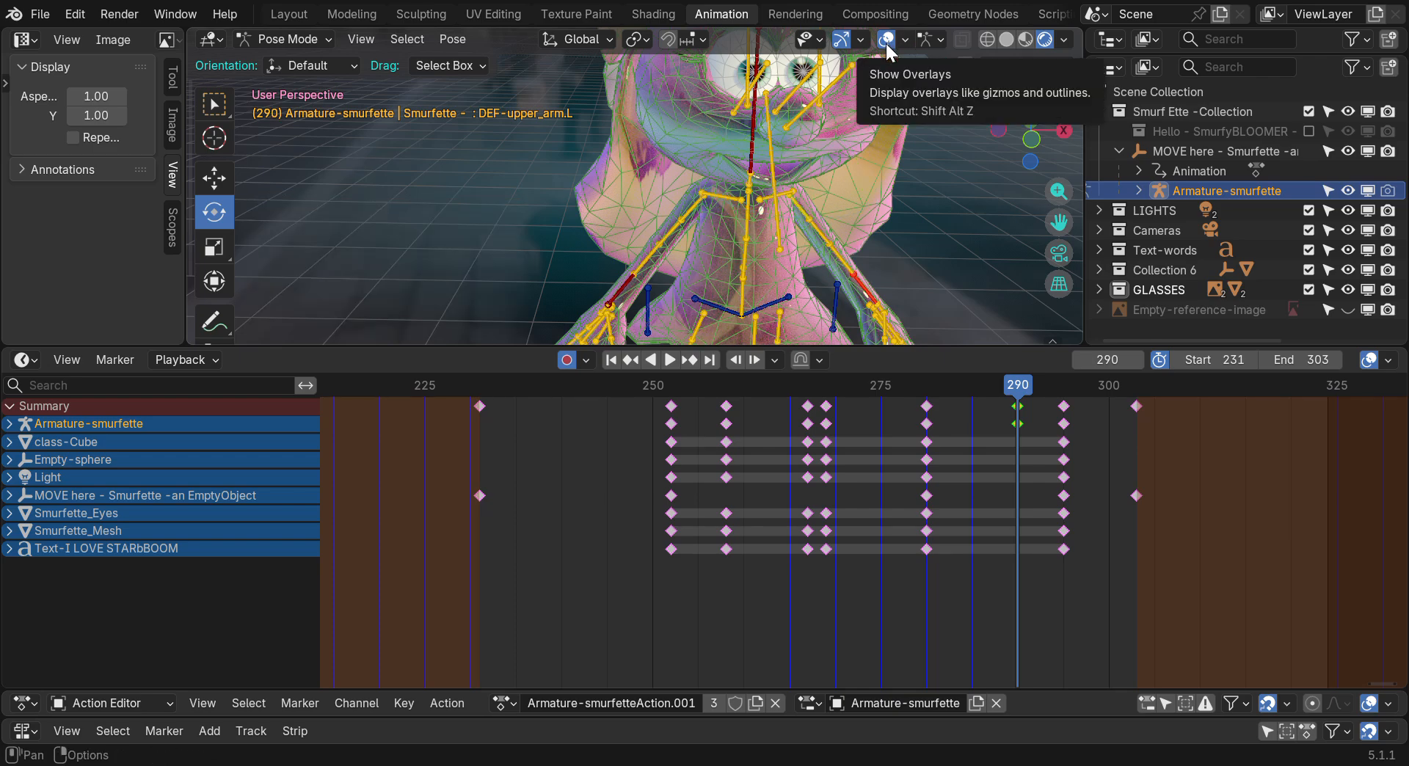
{"action": "left_click", "coordinate": [905, 41]}
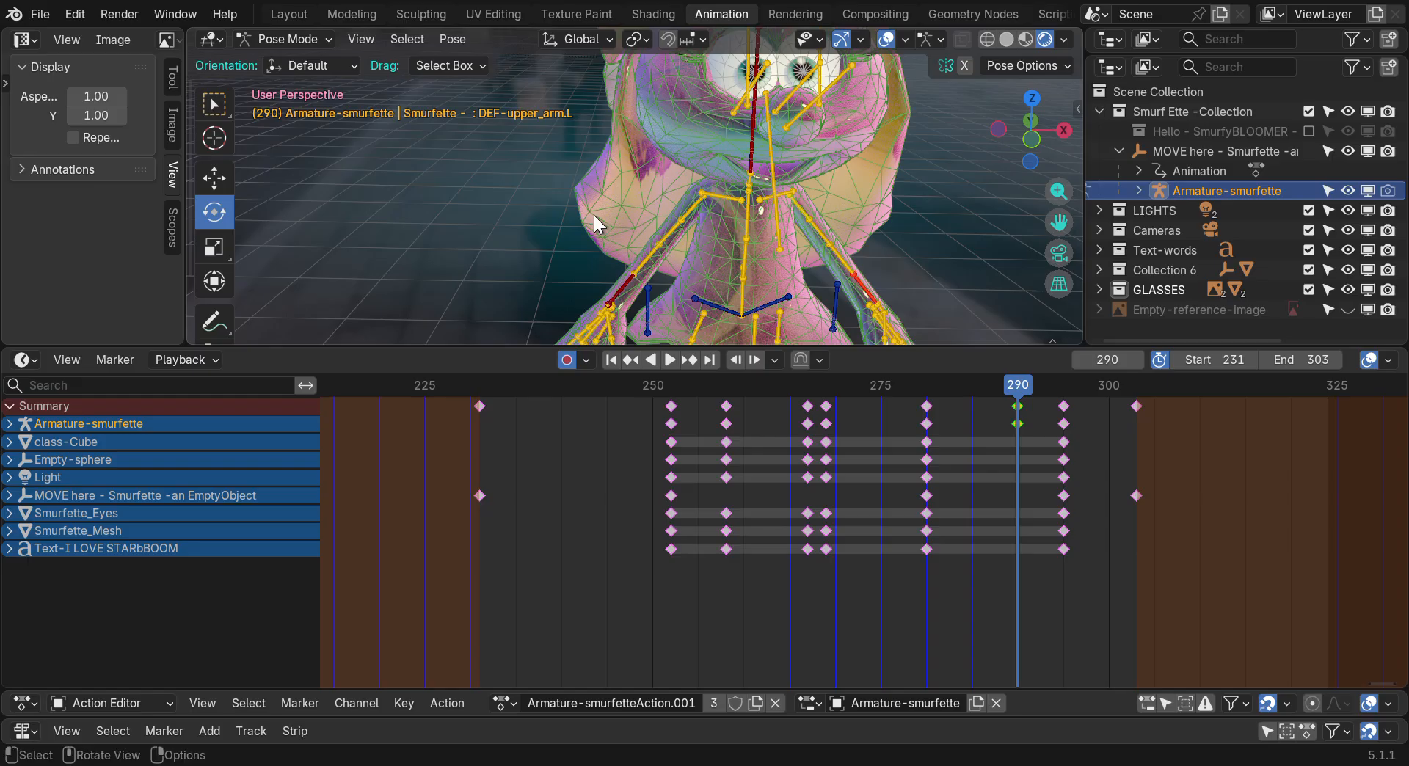
Rotate the right forearm bone inward by -99.3° in the view plane
{"action": "left_click", "coordinate": [690, 210]}
{"action": "left_click", "coordinate": [664, 244]}
{"action": "left_click", "coordinate": [654, 249]}
{"action": "left_click", "coordinate": [685, 210]}
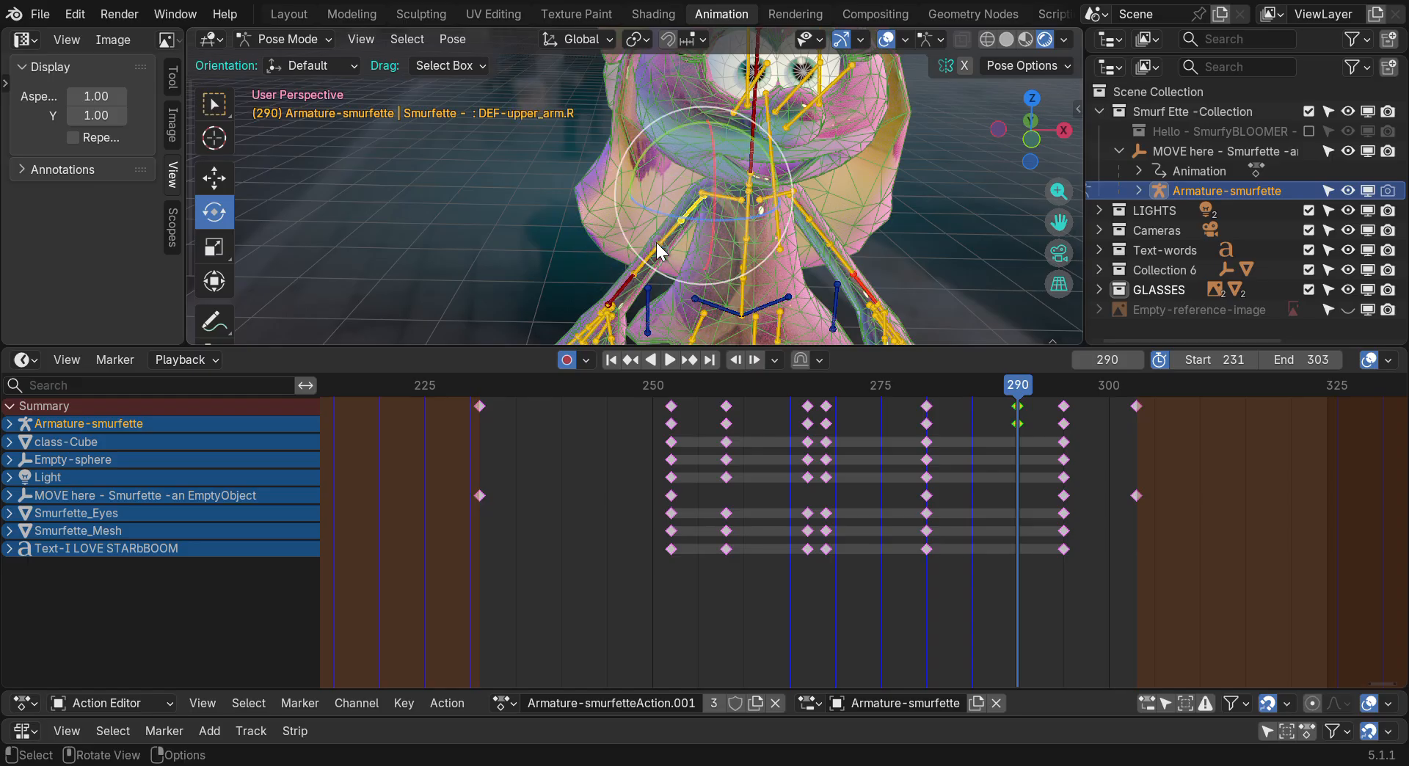
{"action": "left_click", "coordinate": [643, 268]}
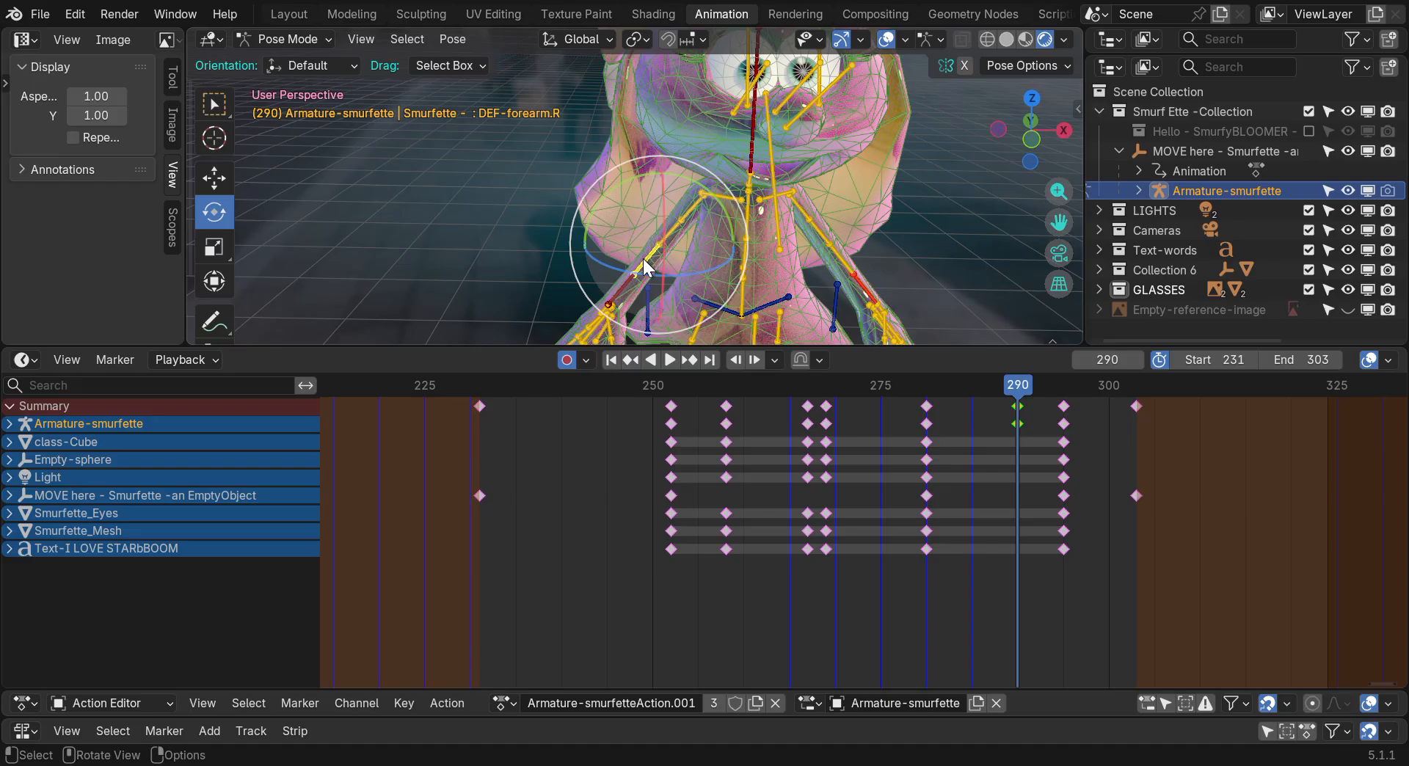
{"action": "key", "text": "r"}
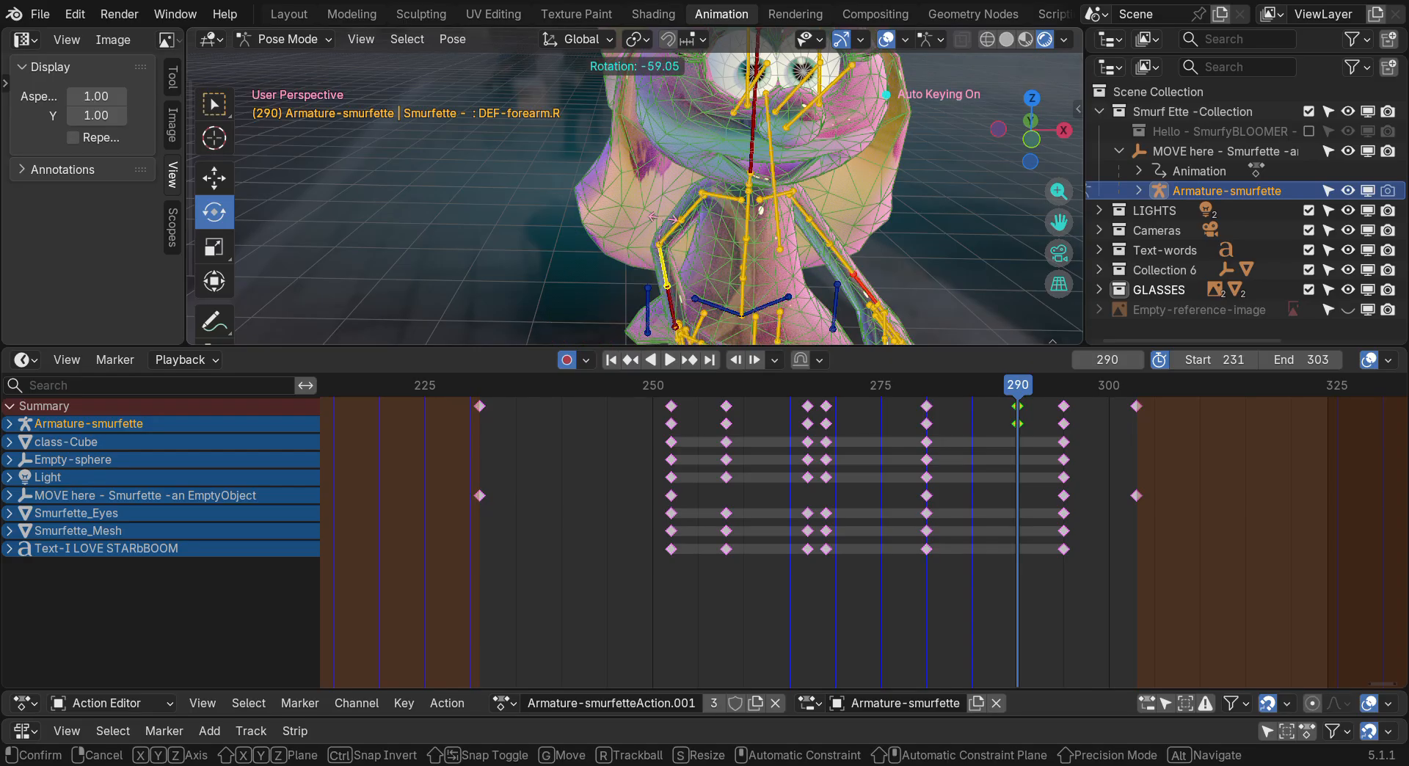
{"action": "left_click", "coordinate": [655, 231]}
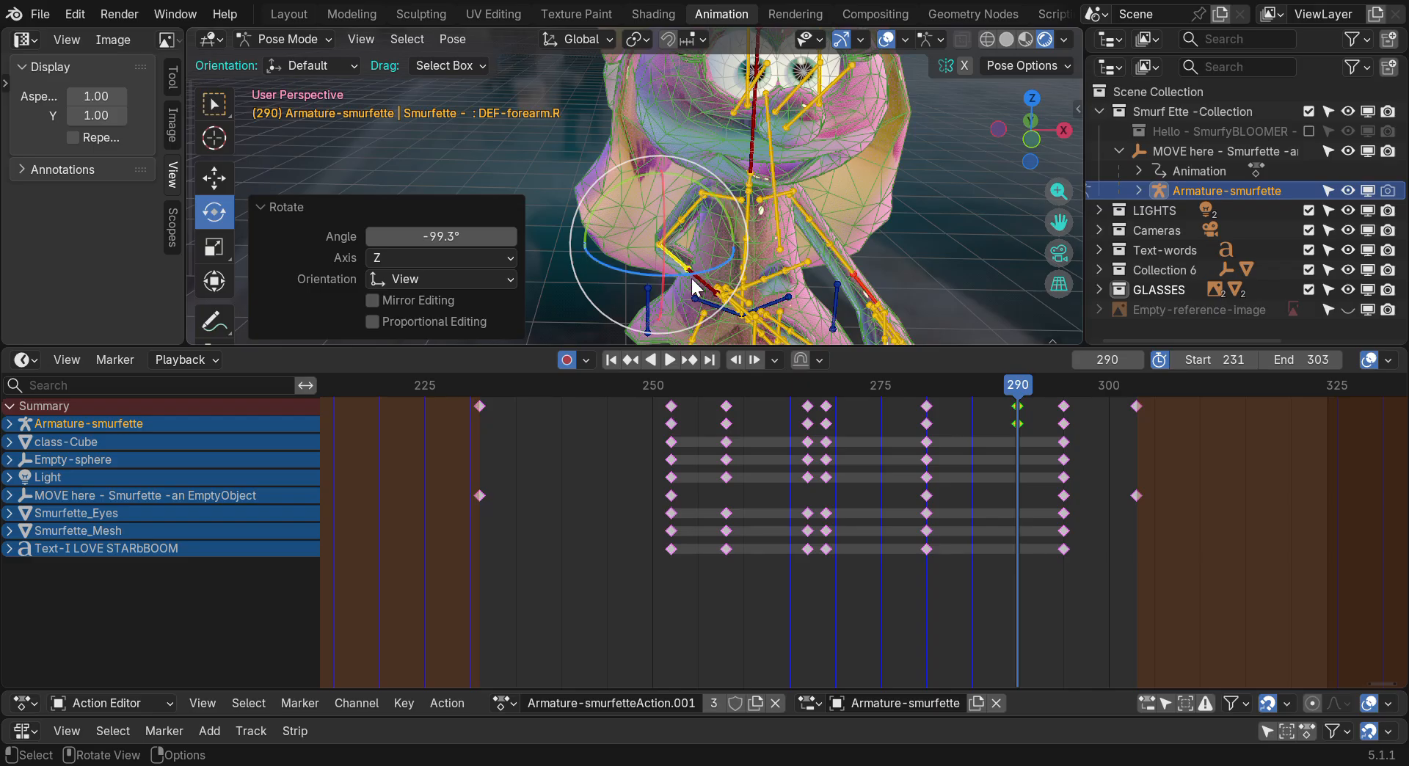
Rotate the right forearm -20.8° about global Z, and trackball-rotate it by -42.4° and -8.02° across the chest
{"action": "key", "text": "r"}
{"action": "key", "text": "z"}
{"action": "left_click", "coordinate": [664, 271]}
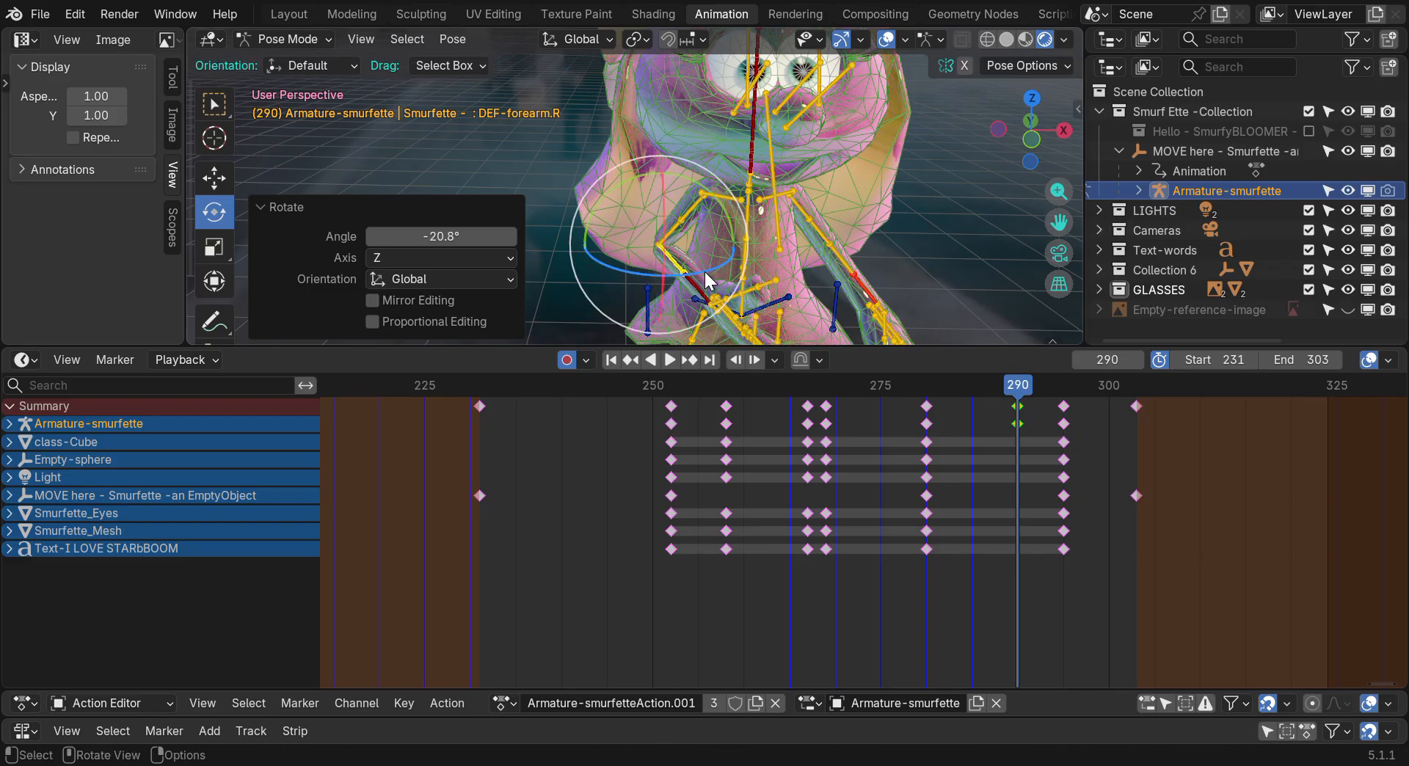
{"action": "key", "text": "r"}
{"action": "key", "text": "r"}
{"action": "left_click", "coordinate": [667, 185]}
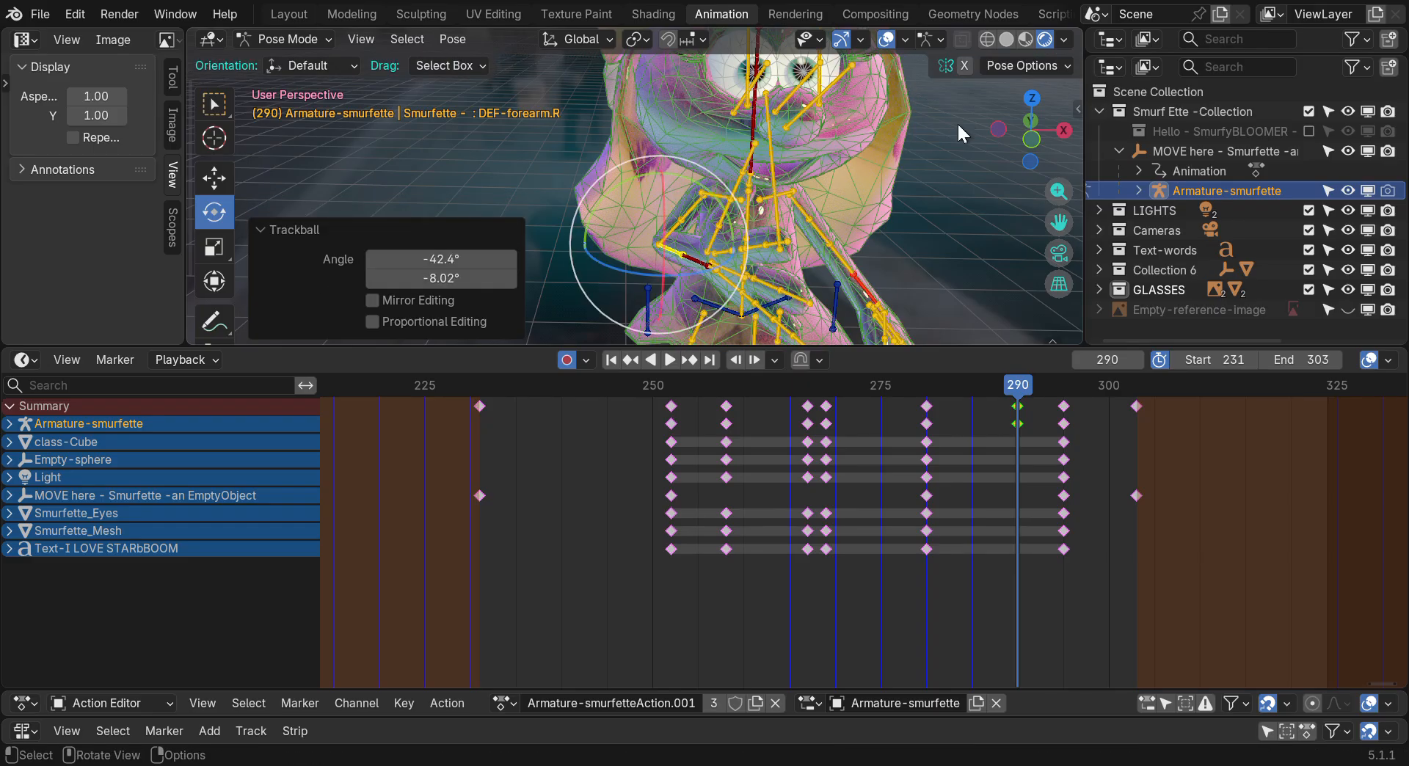
Raise the left arm into a waving pose and rotate the DEF-forearm.L.001 bone 354° about global Z
{"action": "left_click_drag", "start_coordinate": [1020, 138], "coordinate": [1027, 130]}
{"action": "left_click_drag", "start_coordinate": [1055, 223], "coordinate": [759, 355]}
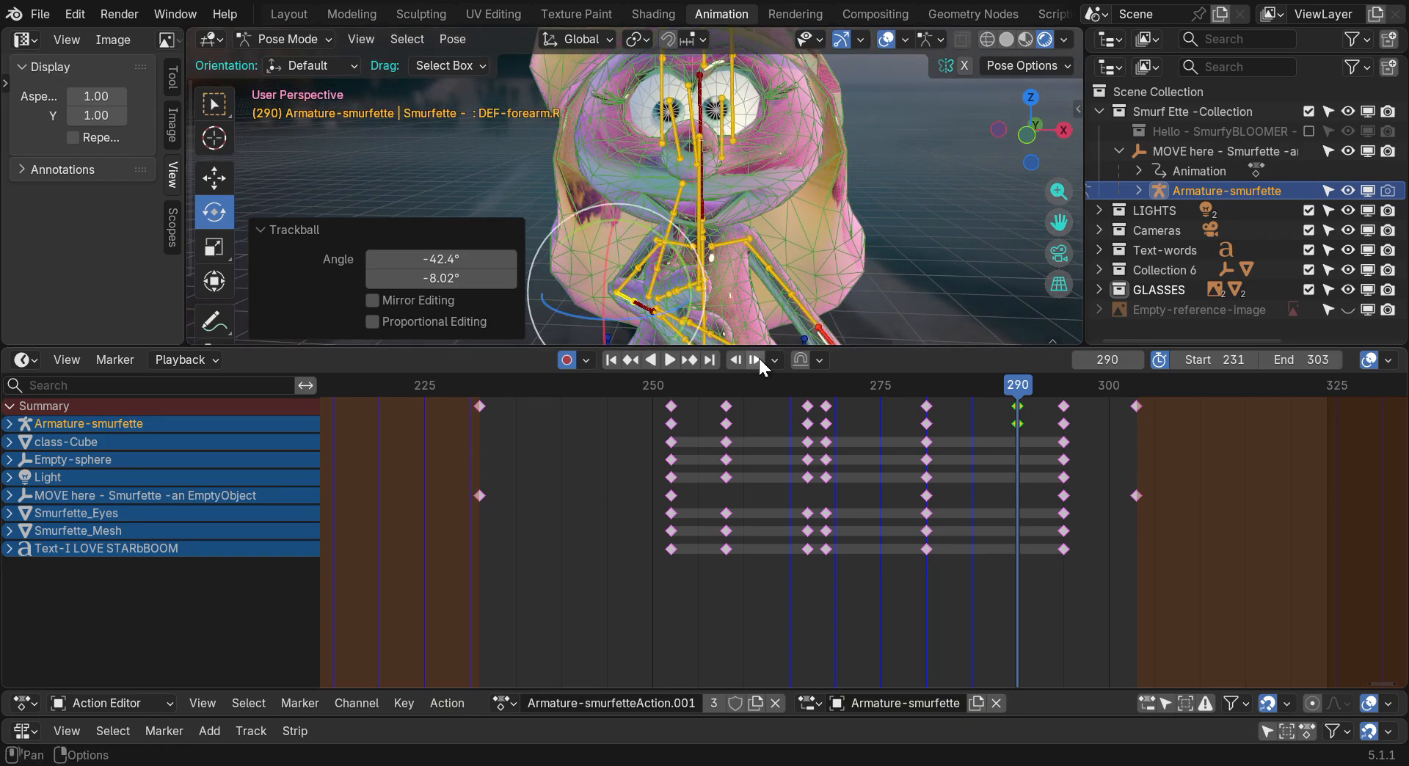
{"action": "left_click", "coordinate": [784, 292]}
{"action": "left_click_drag", "start_coordinate": [785, 297], "coordinate": [862, 206]}
{"action": "left_click", "coordinate": [762, 266]}
{"action": "left_click", "coordinate": [837, 208]}
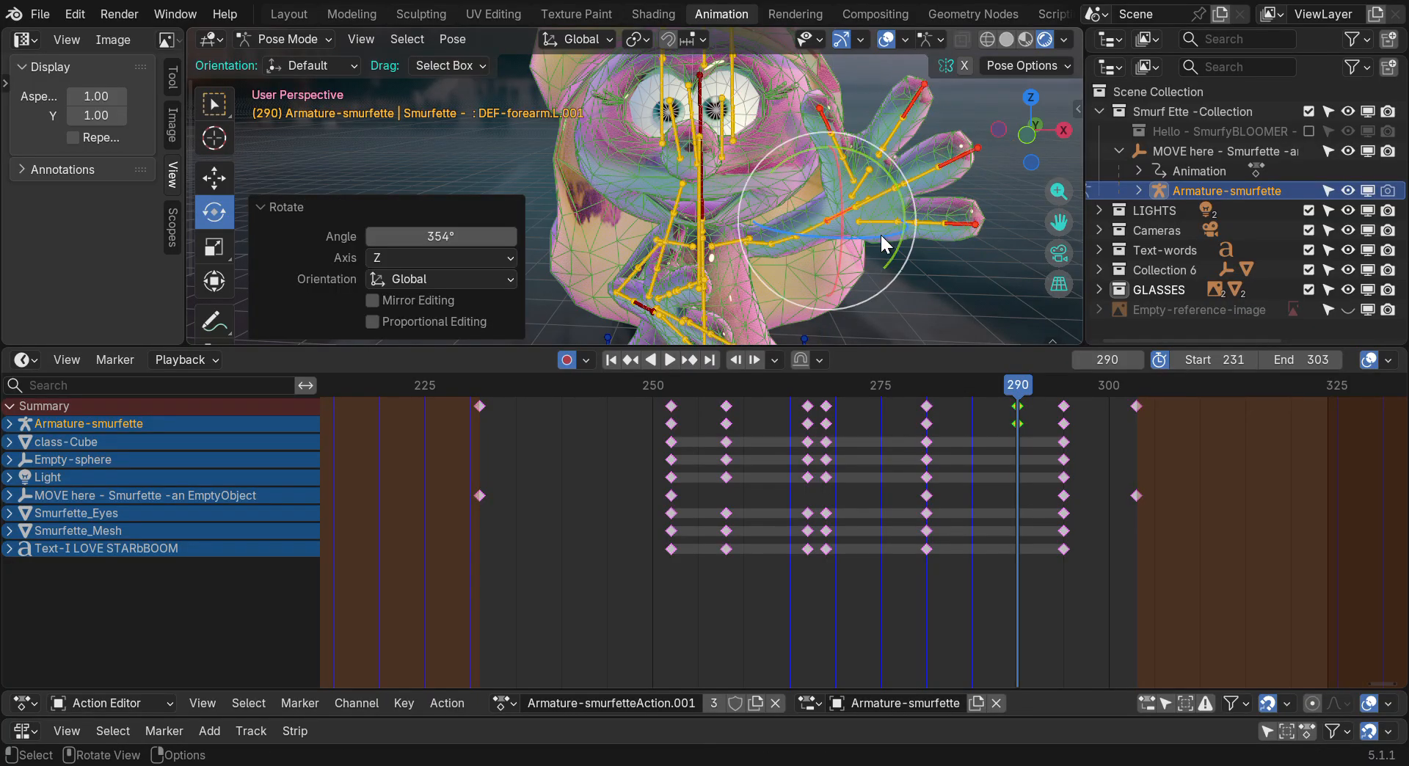
Widen the viewport and rotate the DEF-forearm.L.001 bone 0.631° about global Y
{"action": "left_click_drag", "start_coordinate": [1084, 202], "coordinate": [1026, 223]}
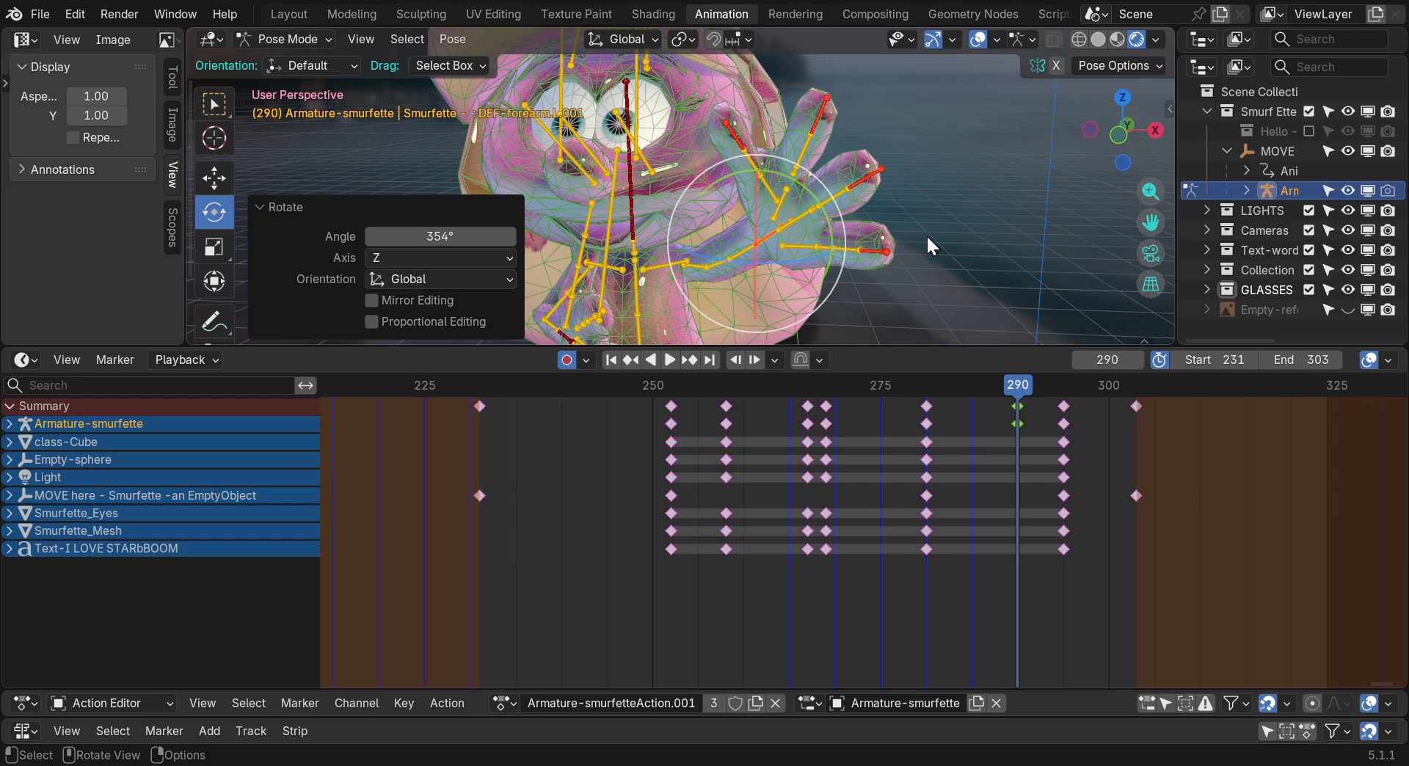
{"action": "key", "text": "r"}
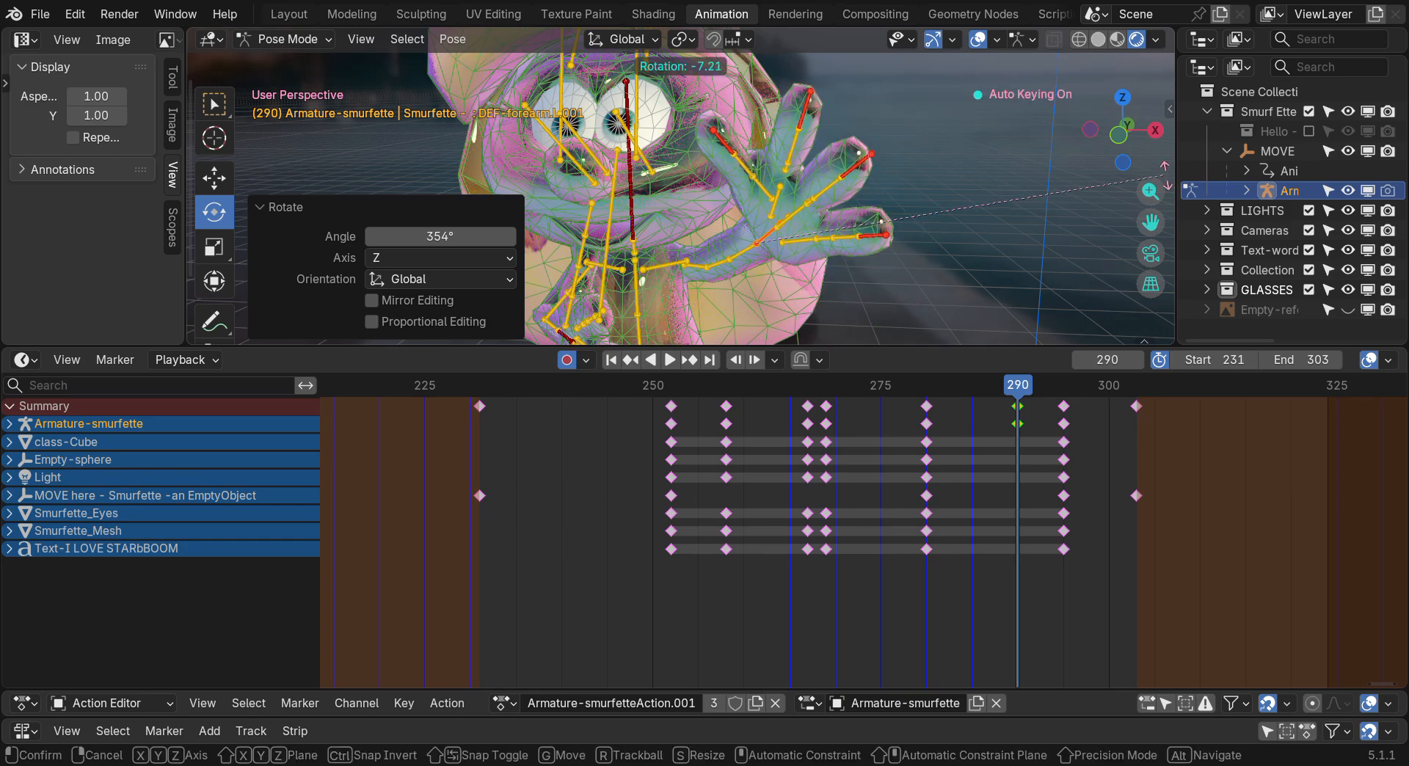
{"action": "key", "text": "x"}
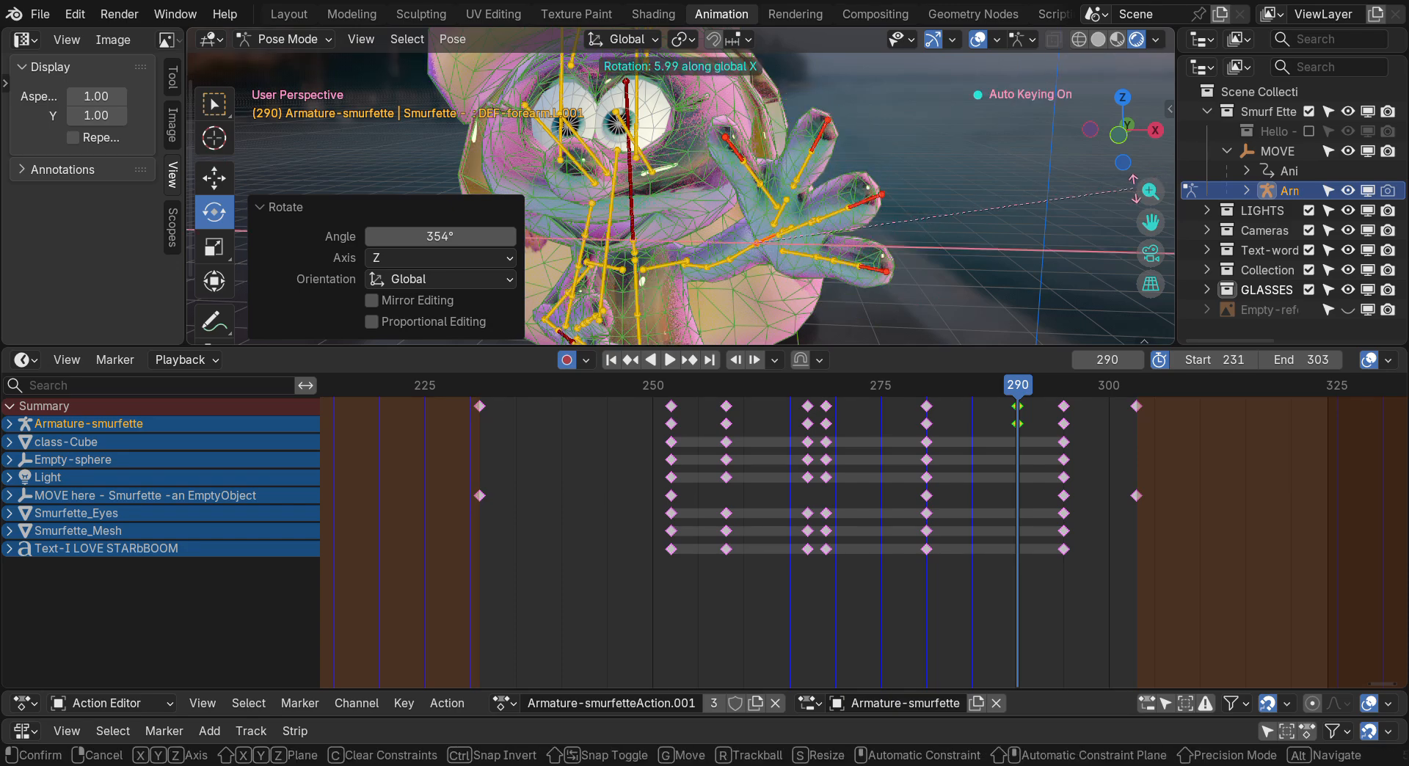
{"action": "key", "text": "z"}
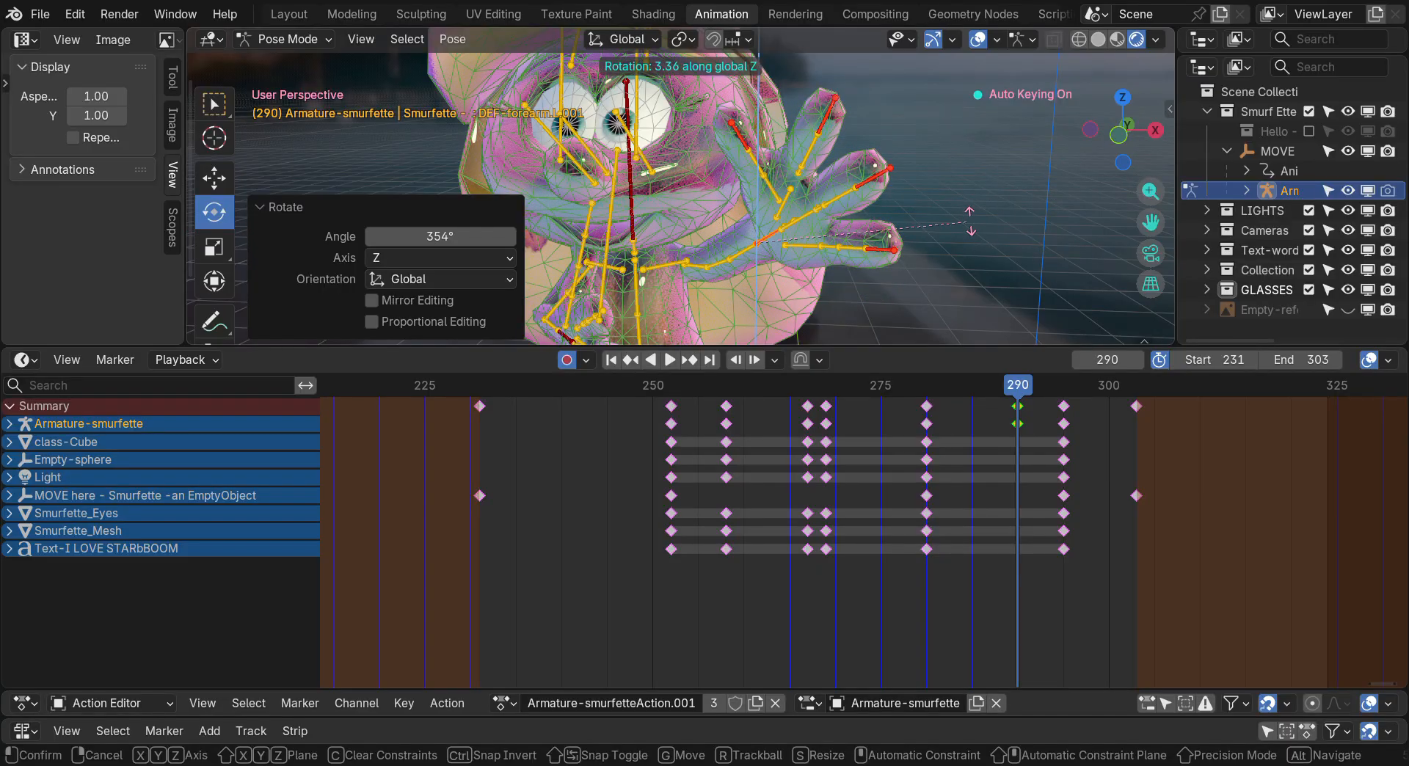
{"action": "key", "text": "y"}
{"action": "left_click", "coordinate": [967, 235]}
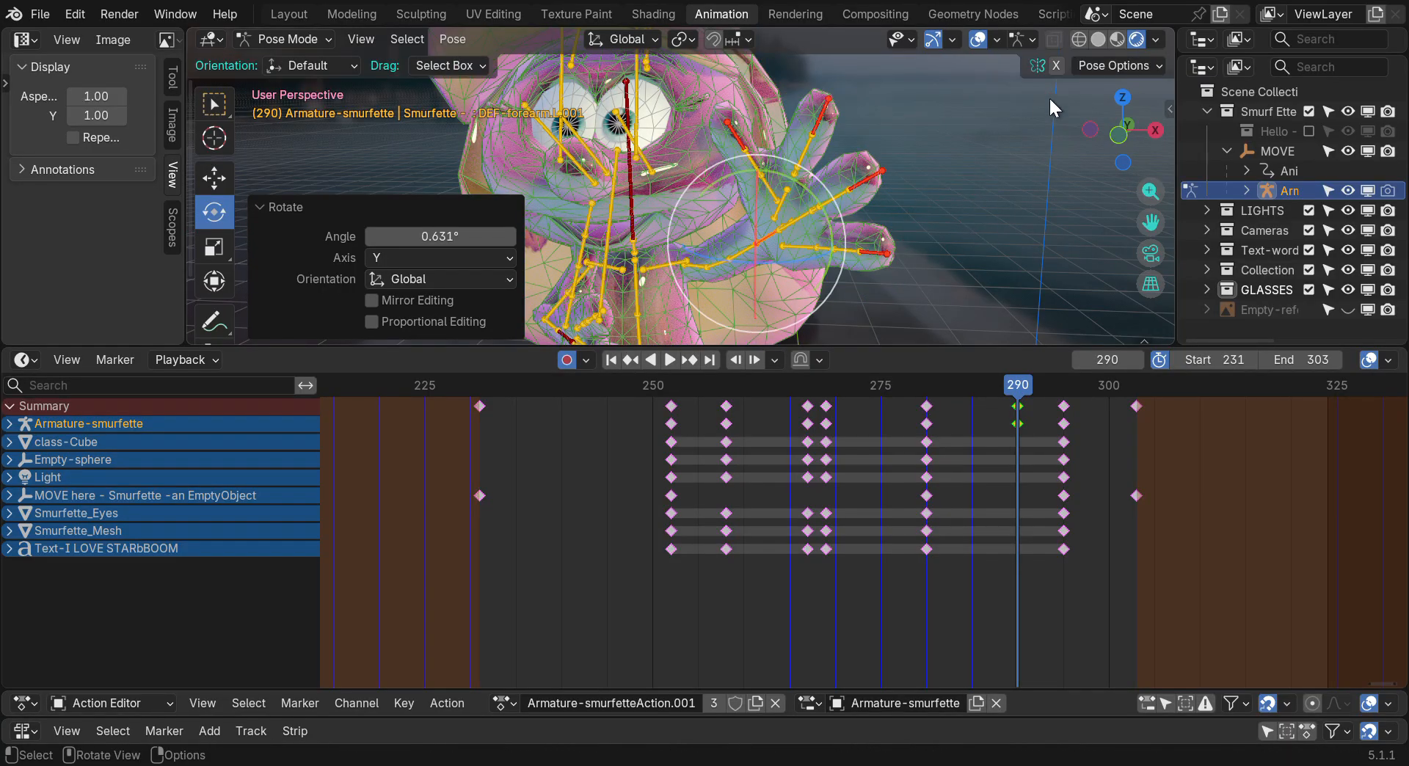
Rotate the DEF-forearm.L.001 bone about the global Z axis from a side view
{"action": "left_click_drag", "start_coordinate": [1104, 118], "coordinate": [1011, 120]}
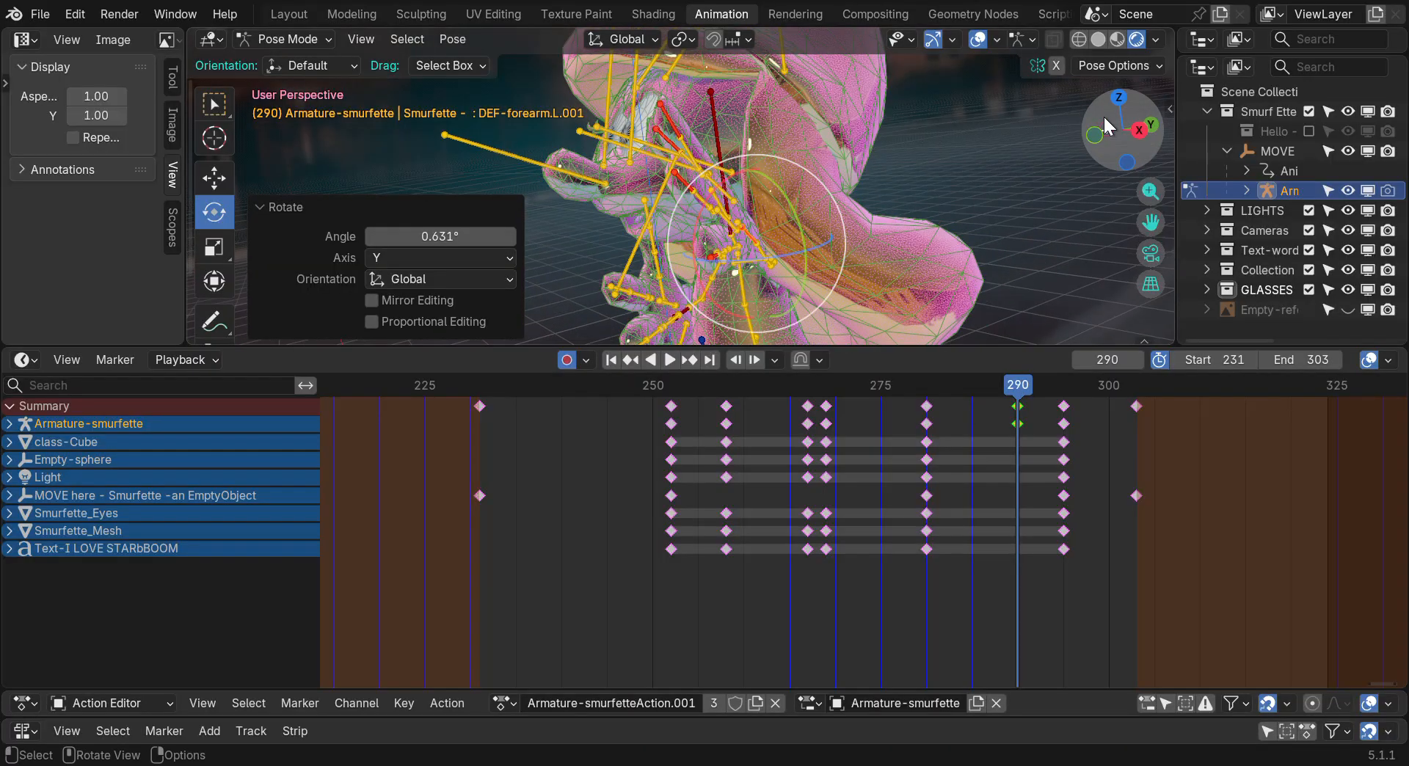
{"action": "key", "text": "r"}
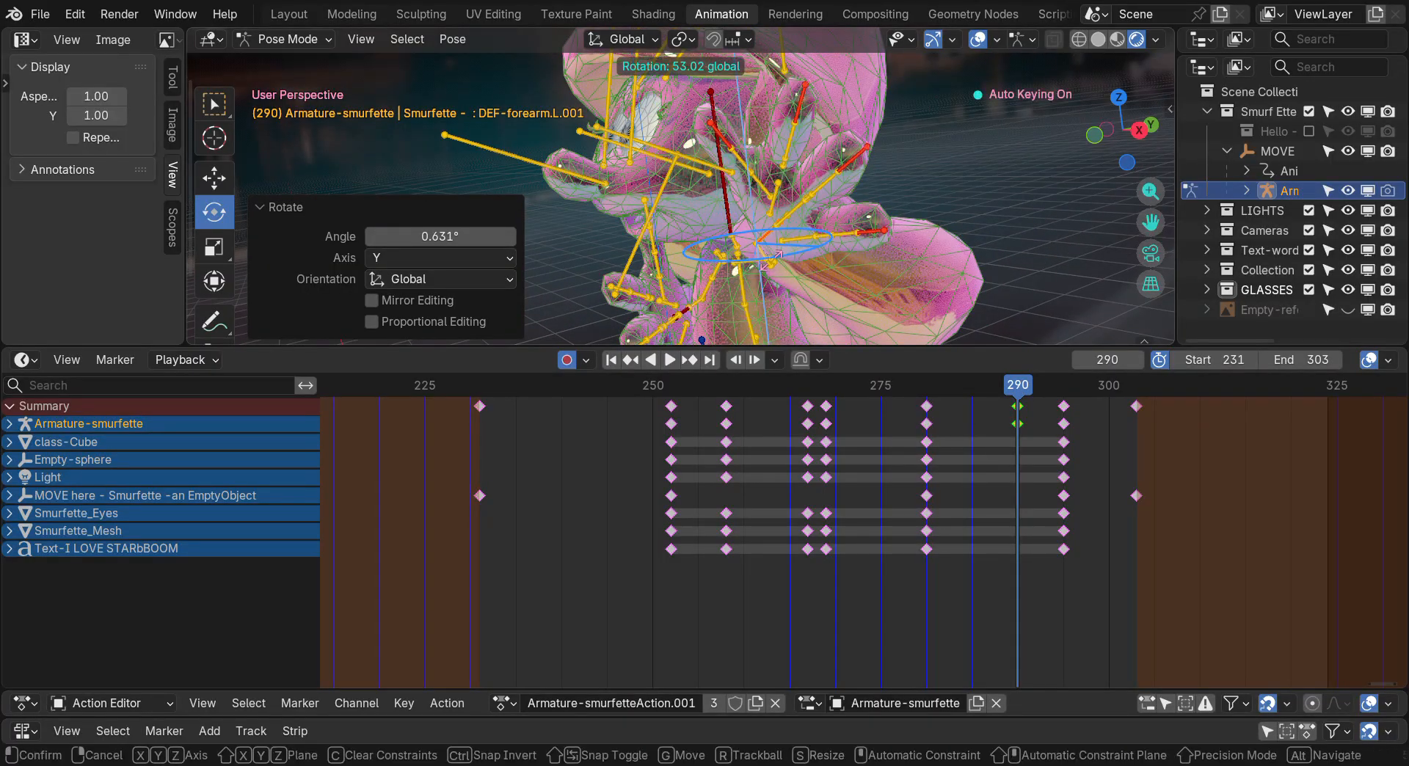
{"action": "left_click", "coordinate": [765, 261]}
At frame 255, rotate the DEF-forearm.L.001 bone 13.1° about the global Z axis
{"action": "middle_click_drag", "start_coordinate": [764, 261], "coordinate": [632, 254]}
{"action": "left_click_drag", "start_coordinate": [1123, 130], "coordinate": [1113, 139]}
{"action": "left_click_drag", "start_coordinate": [1012, 394], "coordinate": [702, 382]}
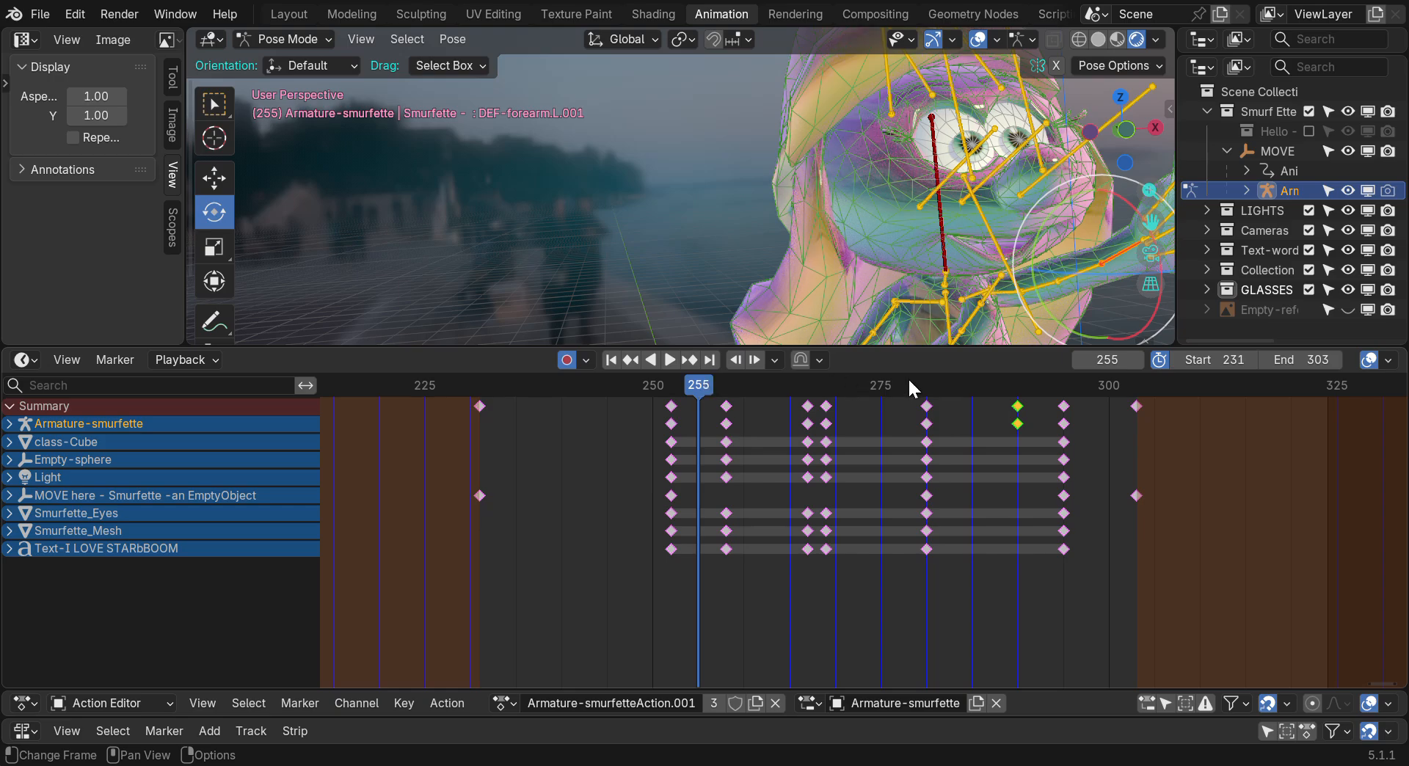
{"action": "left_click_drag", "start_coordinate": [1150, 222], "coordinate": [788, 211]}
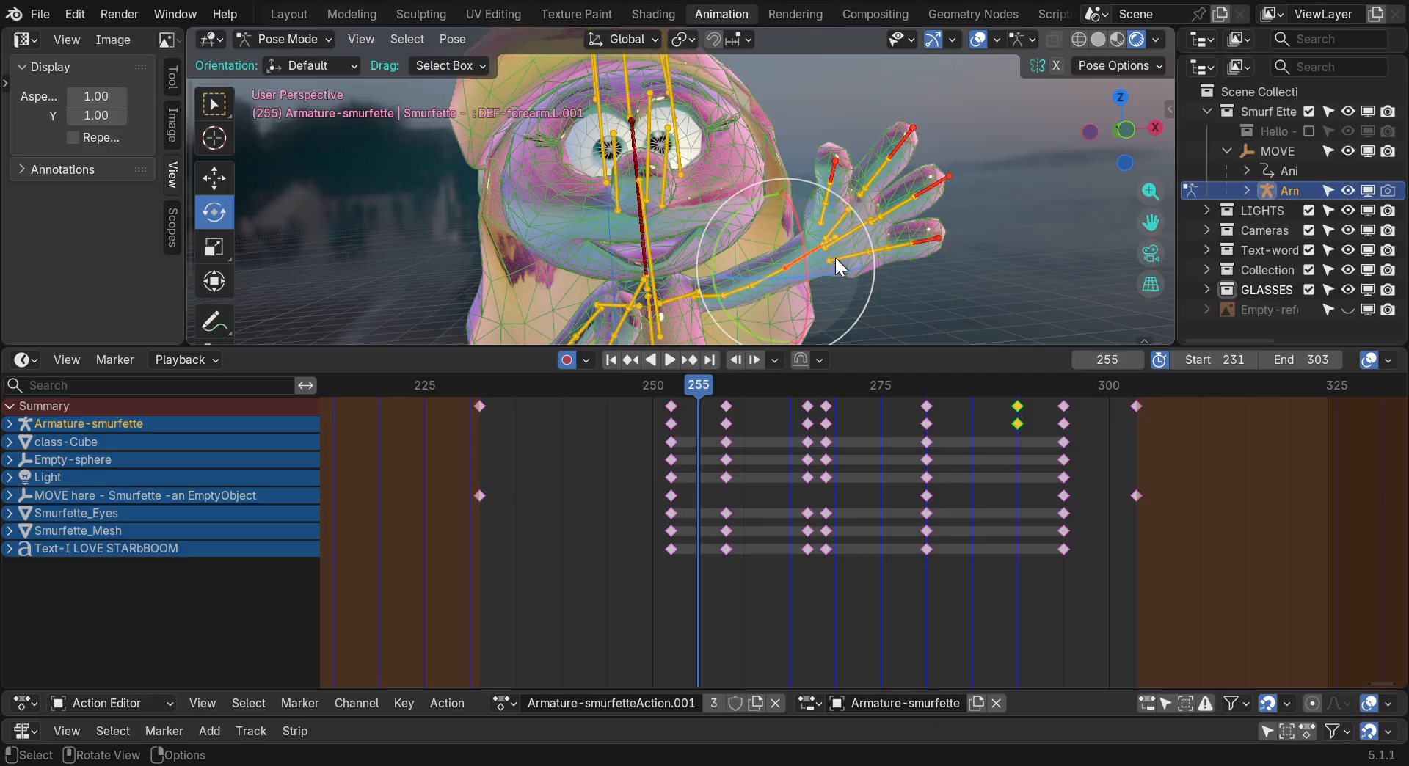
{"action": "left_click_drag", "start_coordinate": [773, 279], "coordinate": [782, 271]}
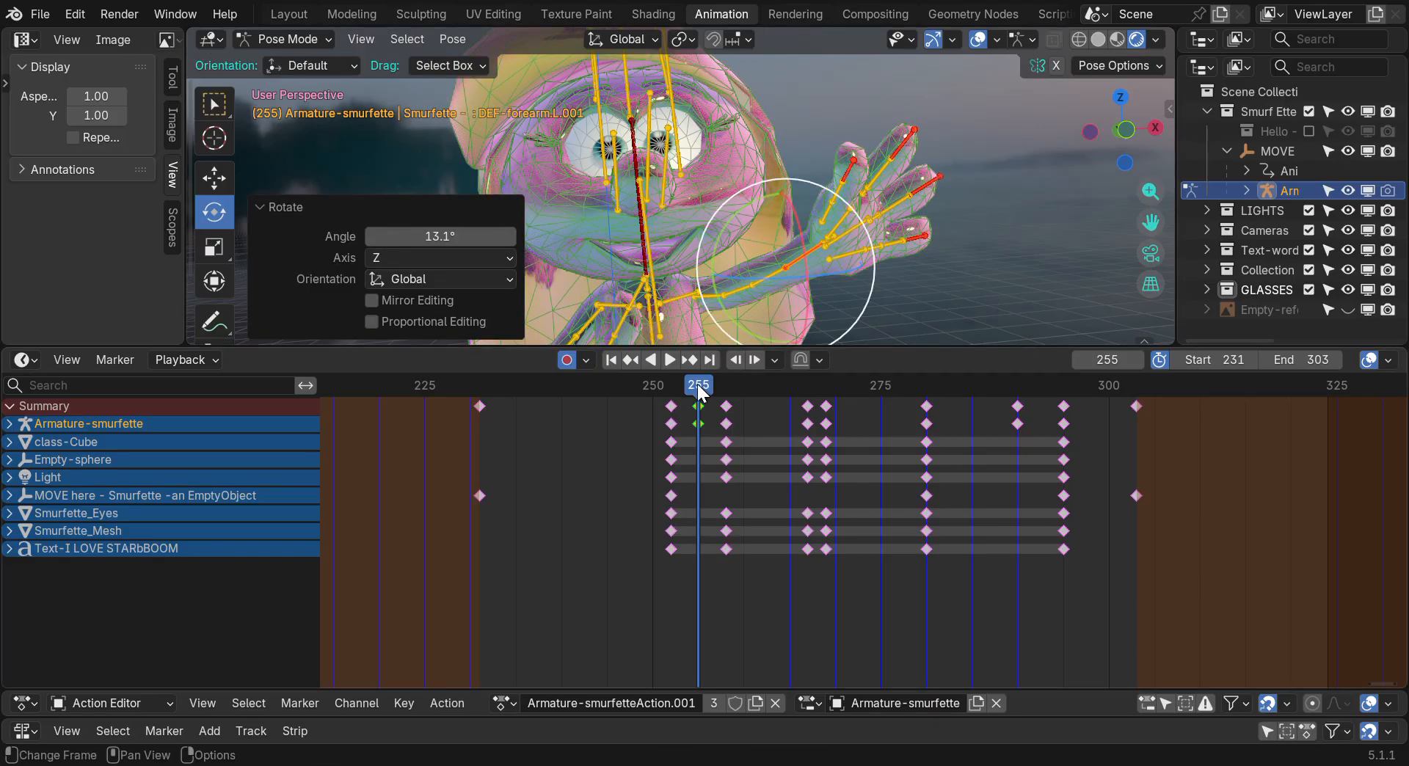
Rotate the DEF-head.001 bone about the view Z axis, 21.3° at frame 255 and -43° at frame 260
{"action": "left_click", "coordinate": [646, 229]}
{"action": "left_click", "coordinate": [646, 226]}
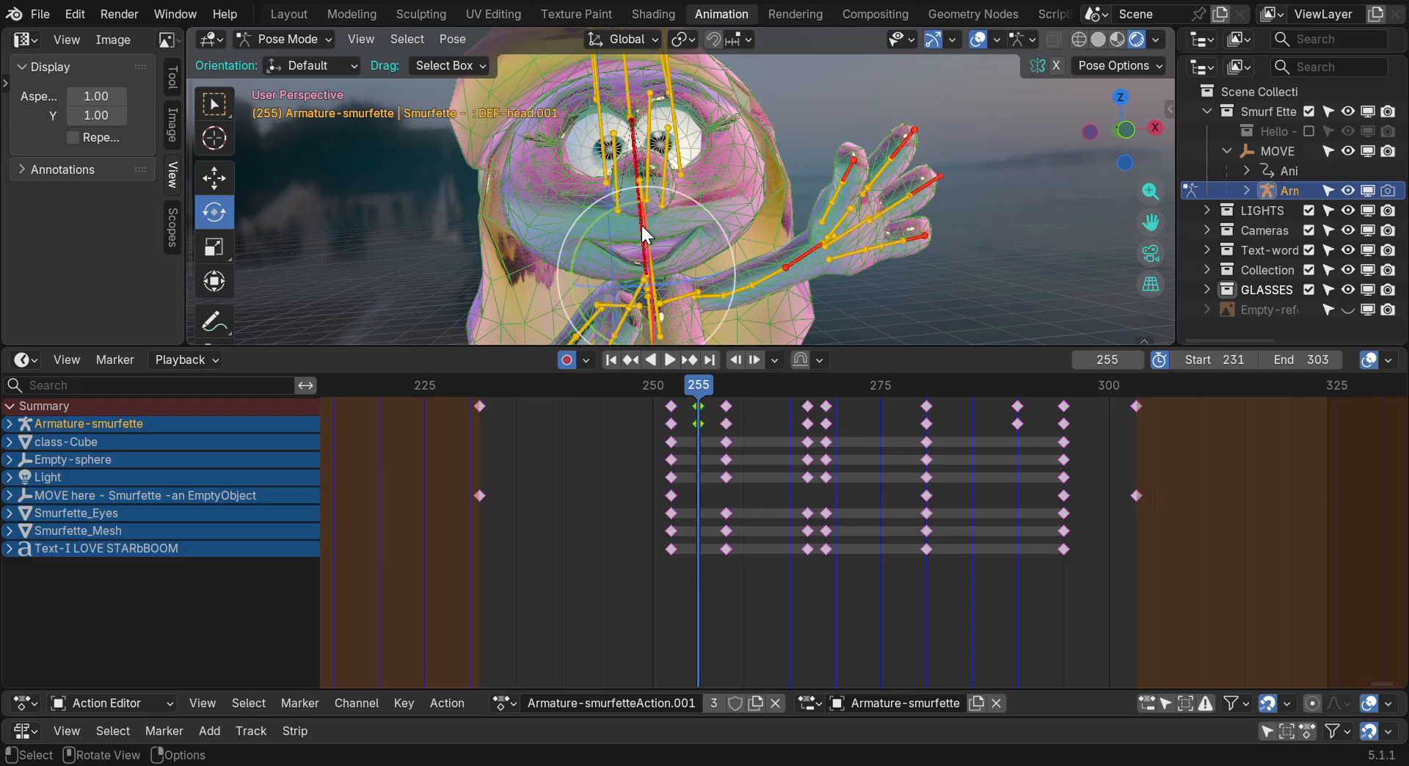
{"action": "left_click_drag", "start_coordinate": [689, 201], "coordinate": [716, 224]}
{"action": "left_click_drag", "start_coordinate": [701, 384], "coordinate": [744, 385]}
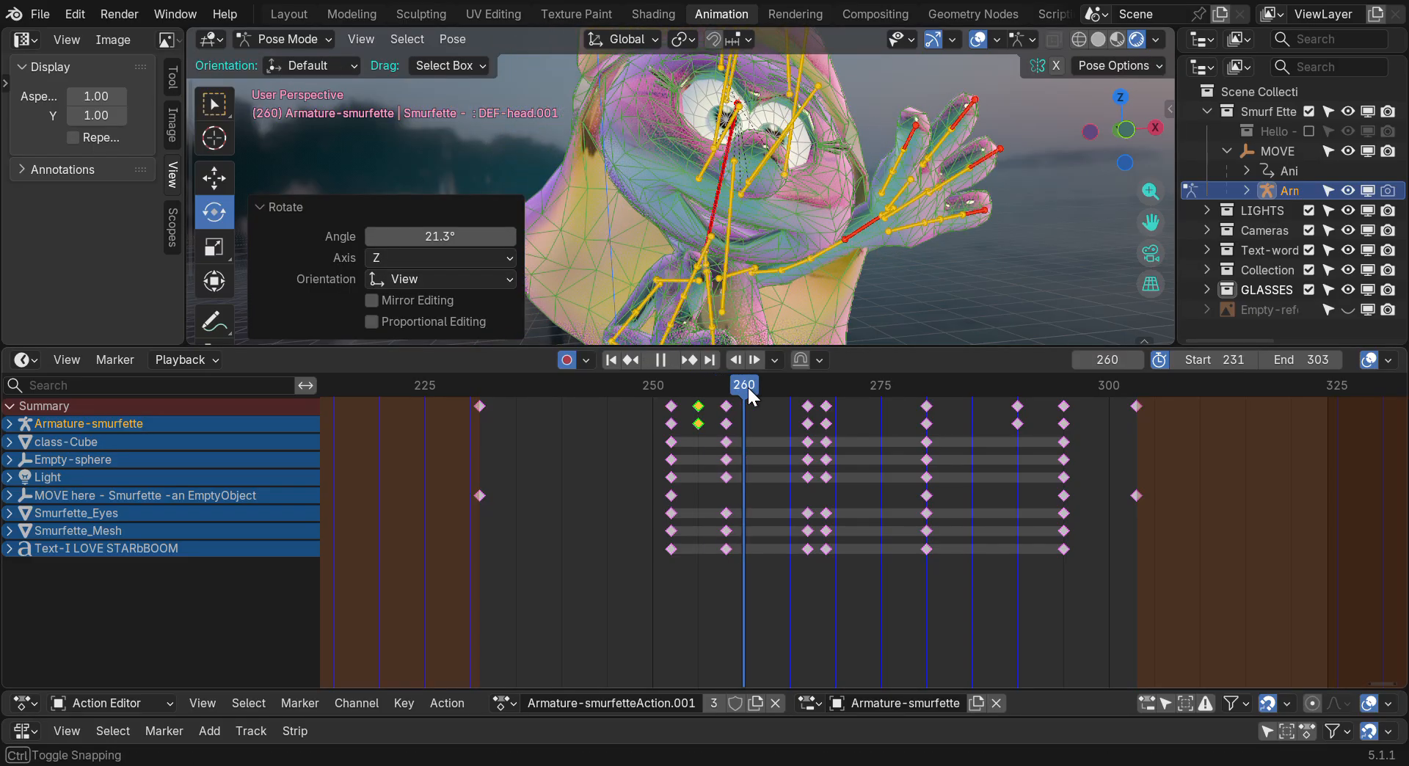
{"action": "left_click_drag", "start_coordinate": [760, 188], "coordinate": [701, 157]}
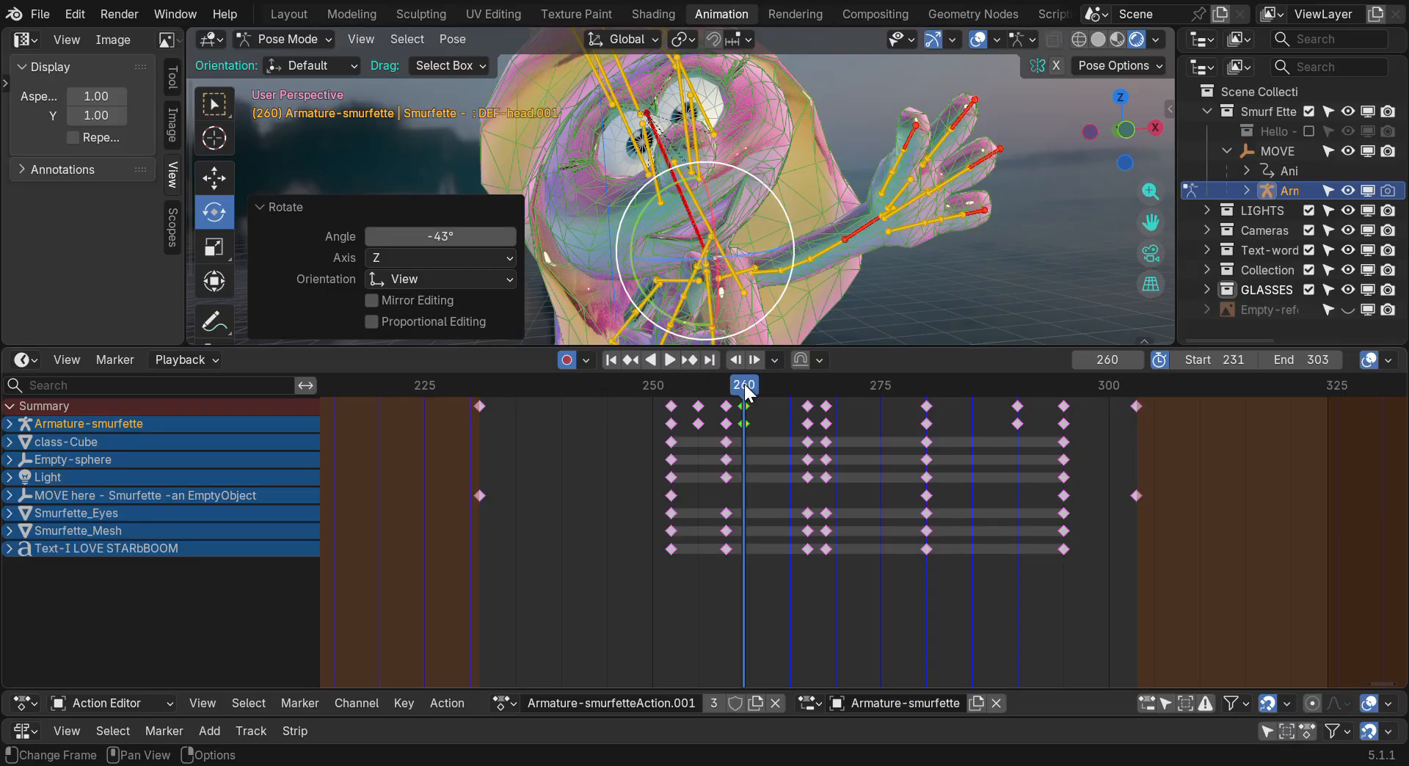
At frame 263, rotate the head bone 20.2° about the view Z axis and 10.4° about the global X axis
{"action": "left_click_drag", "start_coordinate": [744, 384], "coordinate": [772, 385]}
{"action": "left_click_drag", "start_coordinate": [816, 178], "coordinate": [850, 200]}
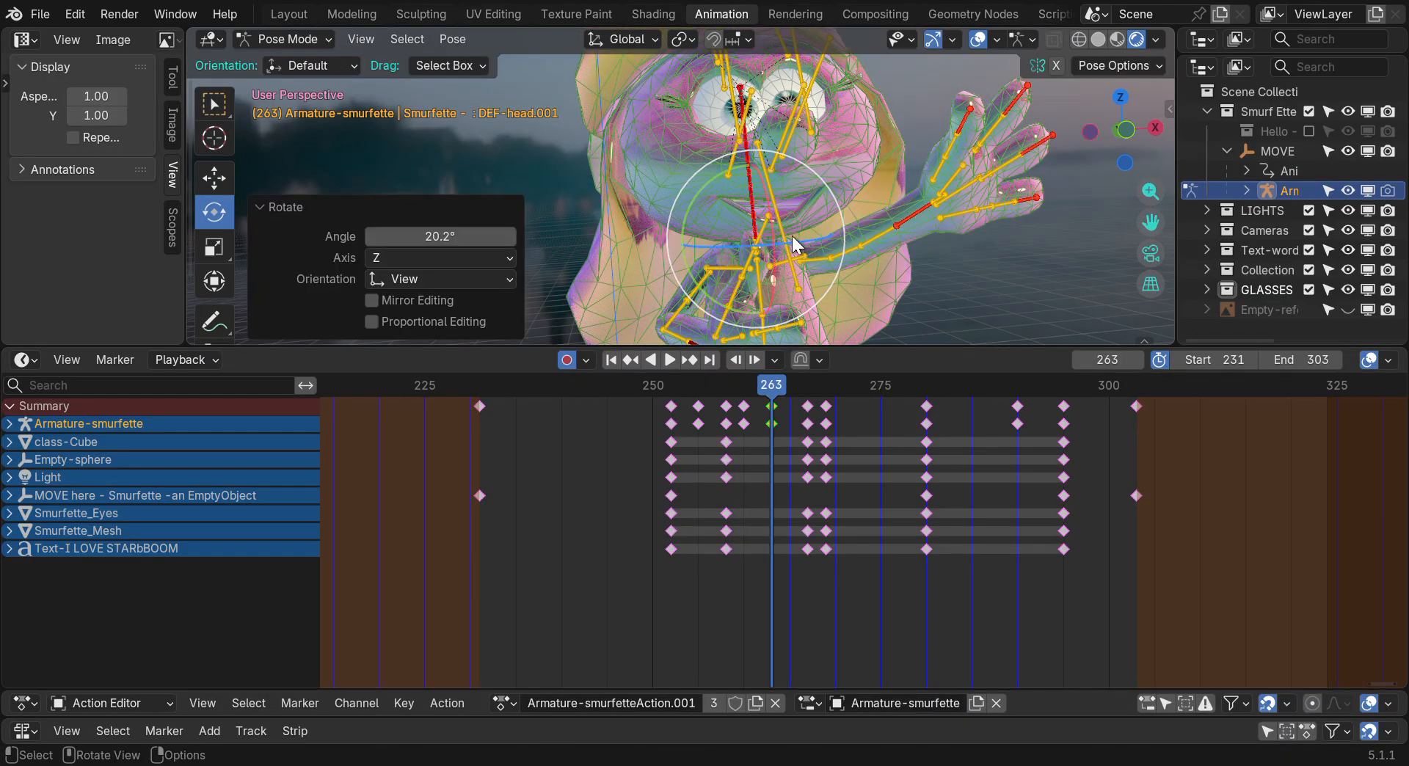
{"action": "left_click_drag", "start_coordinate": [765, 182], "coordinate": [768, 210]}
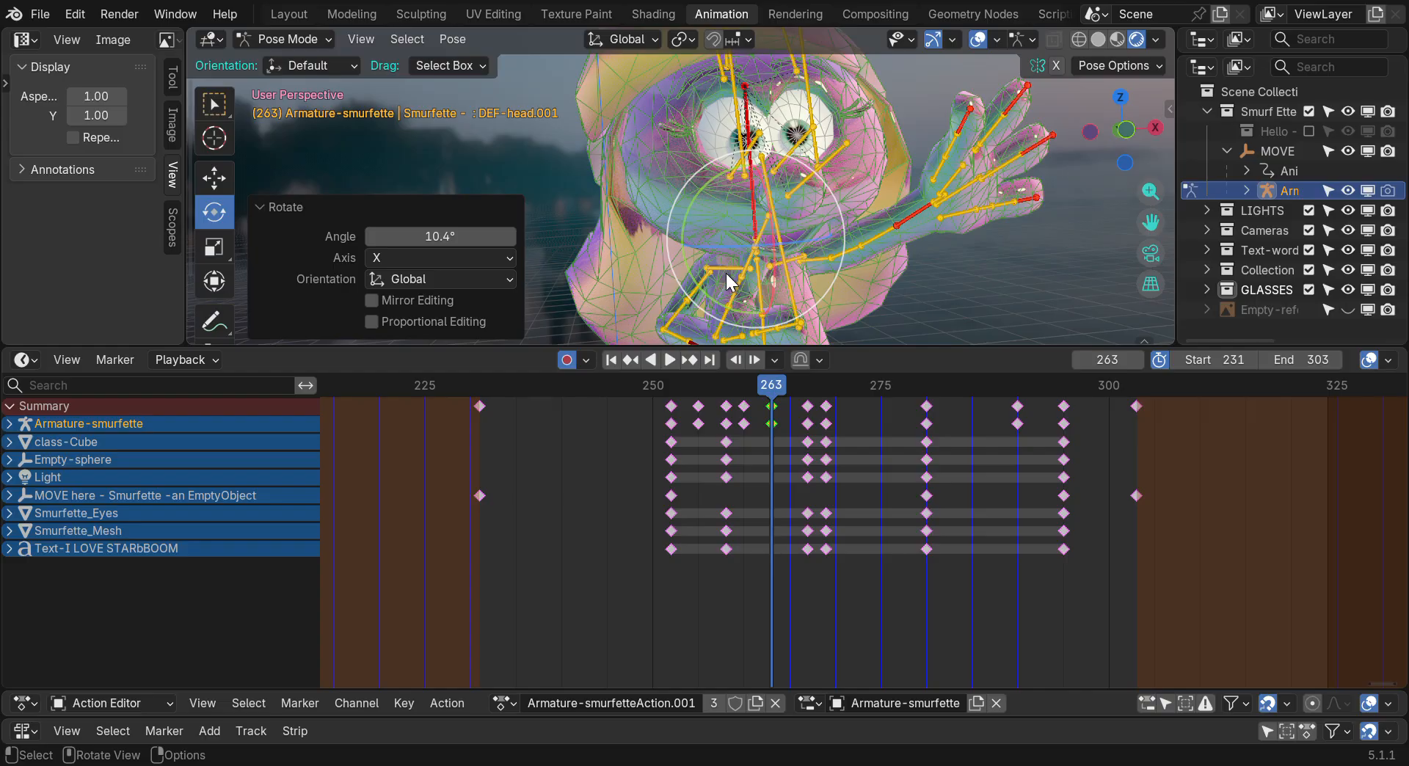
Adjust the DEF-forearm.R bone at frame 263, and rotate it -78.7° about the global Z axis at frame 265
{"action": "left_click", "coordinate": [688, 293]}
{"action": "left_click_drag", "start_coordinate": [631, 254], "coordinate": [649, 220]}
{"action": "left_click_drag", "start_coordinate": [774, 383], "coordinate": [790, 385]}
{"action": "left_click", "coordinate": [697, 299]}
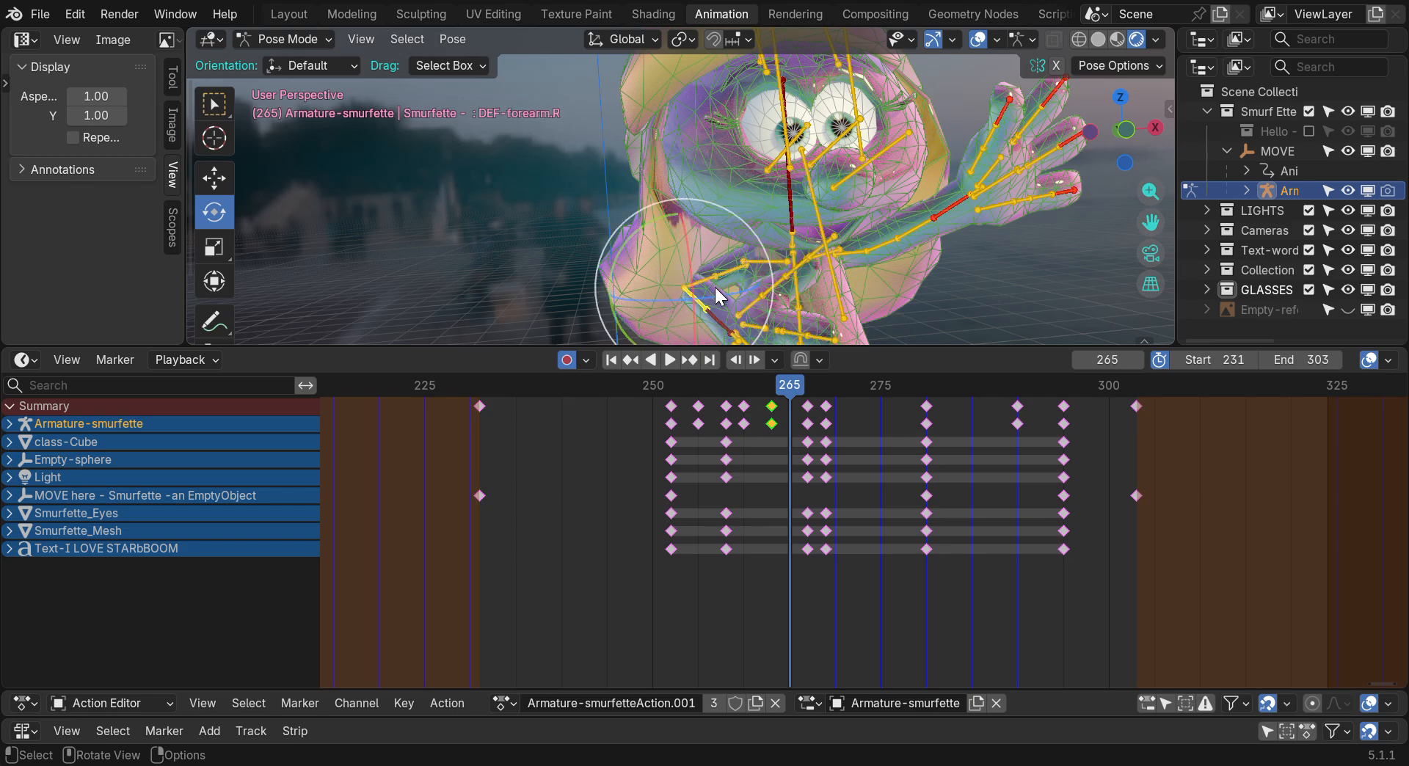
{"action": "left_click_drag", "start_coordinate": [734, 291], "coordinate": [695, 302]}
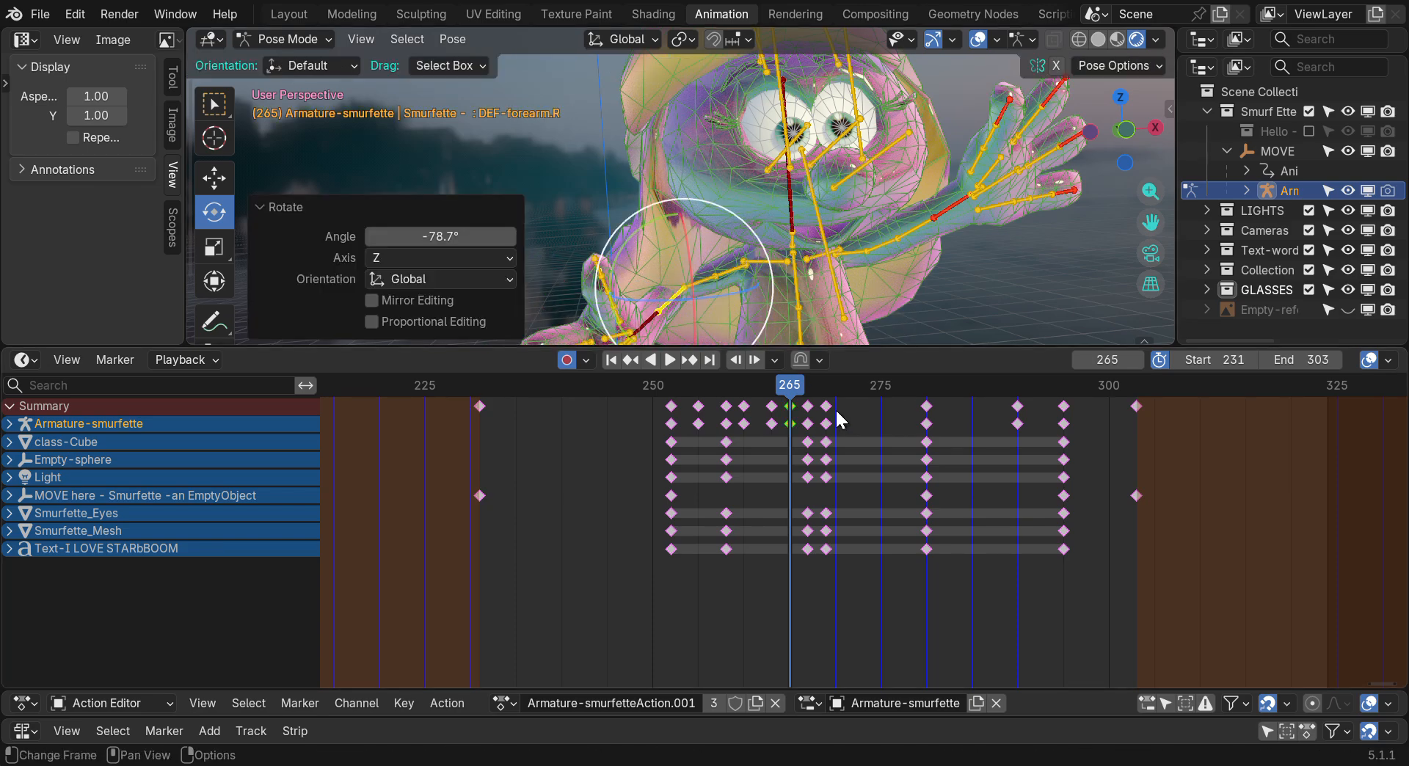
Limit the timeline to selected items only, and restore the display of all channels
{"action": "scroll", "coordinate": [827, 421], "scroll_direction": "up", "scroll_amount": 3}
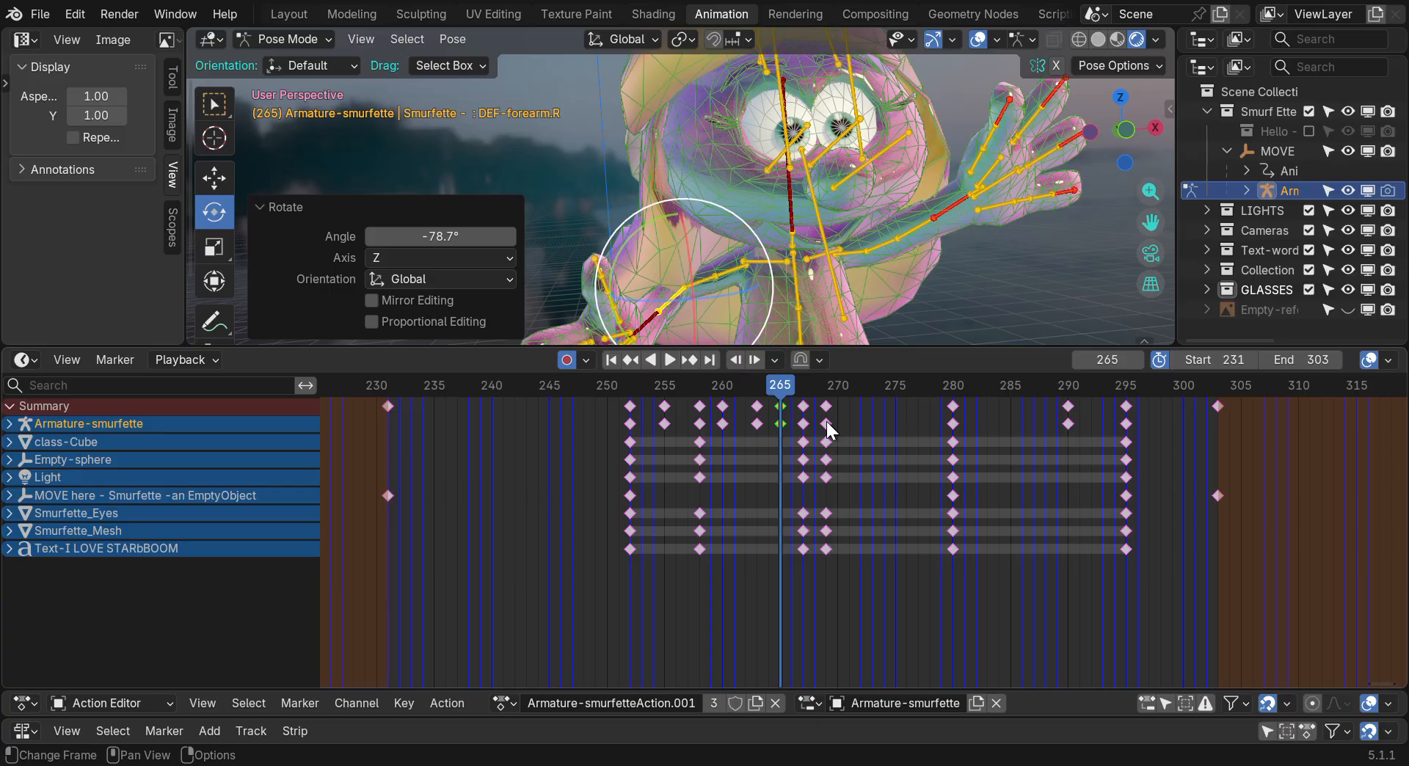
{"action": "left_click", "coordinate": [67, 359]}
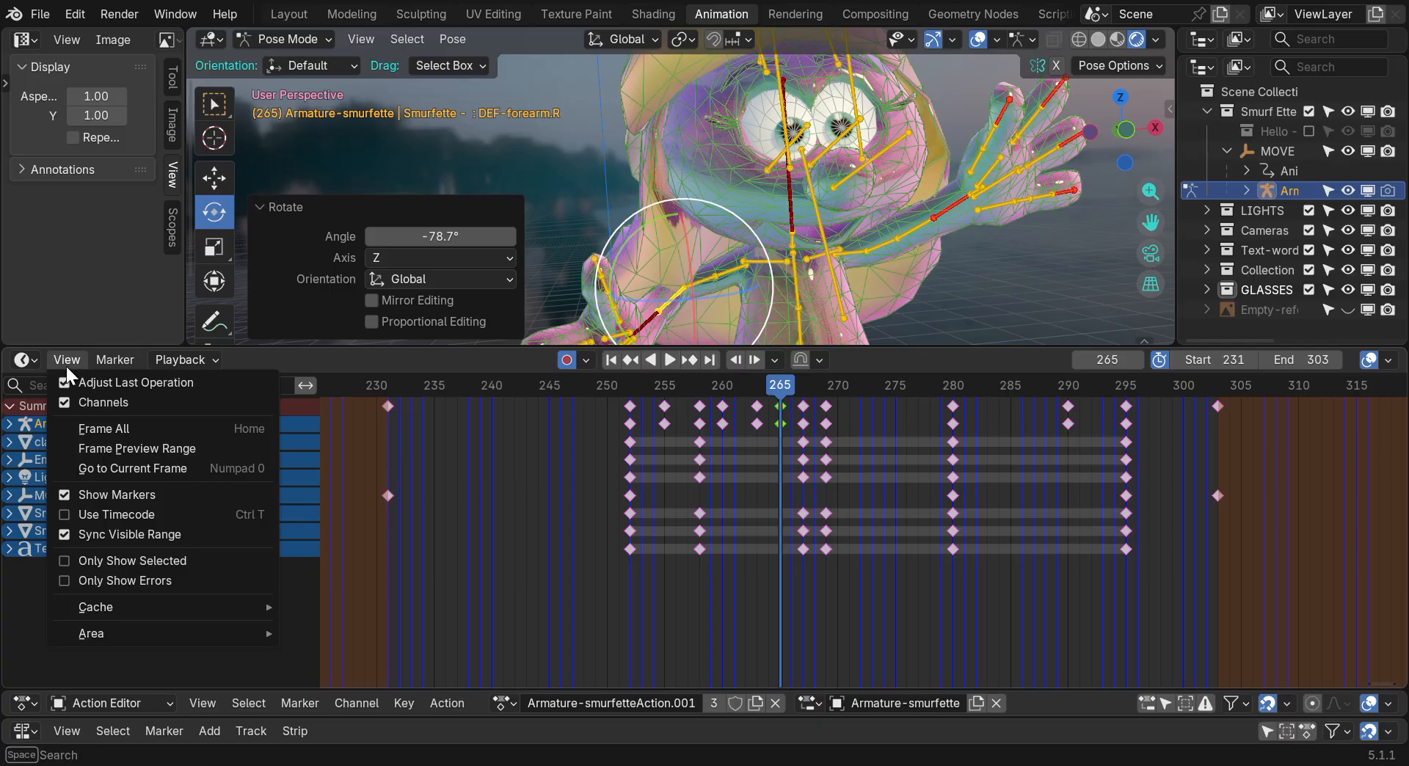
{"action": "left_click", "coordinate": [91, 560]}
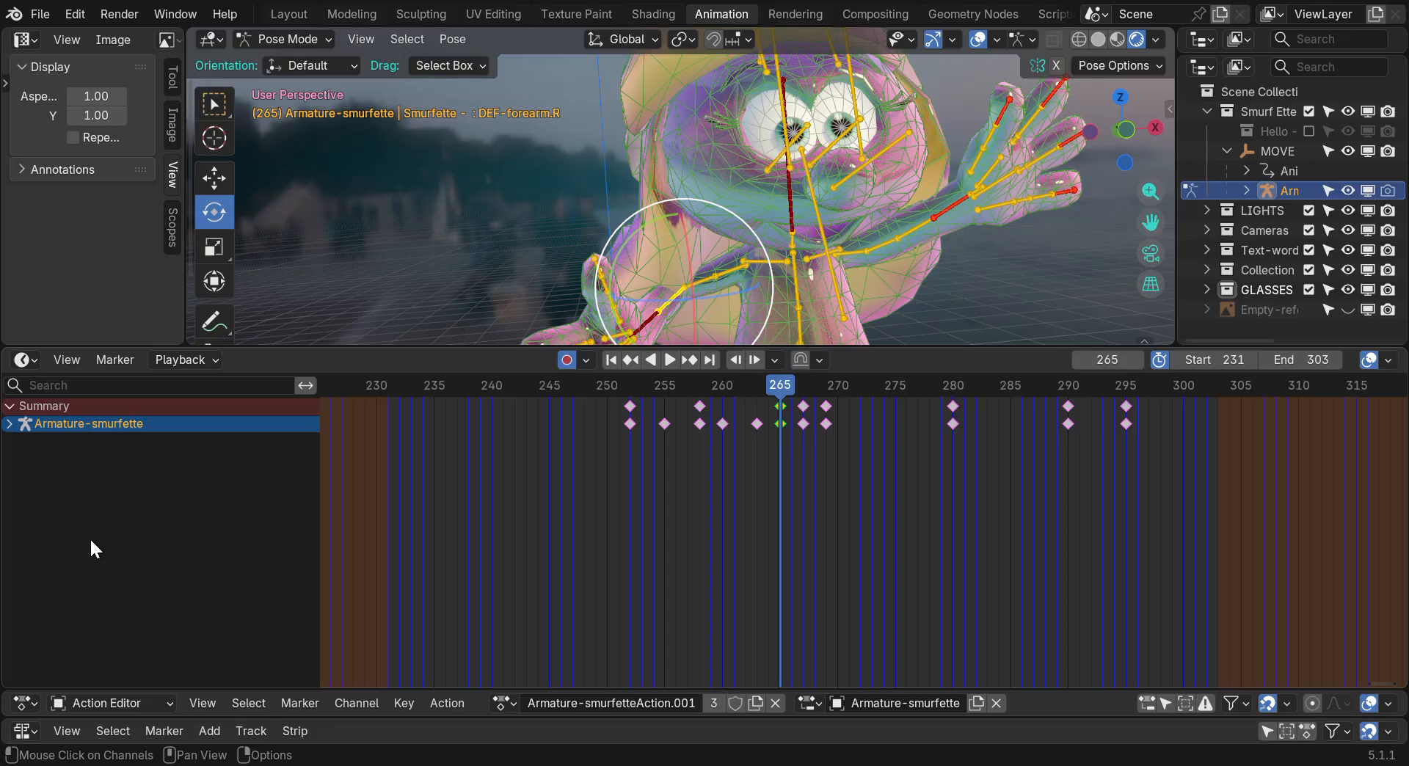
{"action": "left_click", "coordinate": [66, 360]}
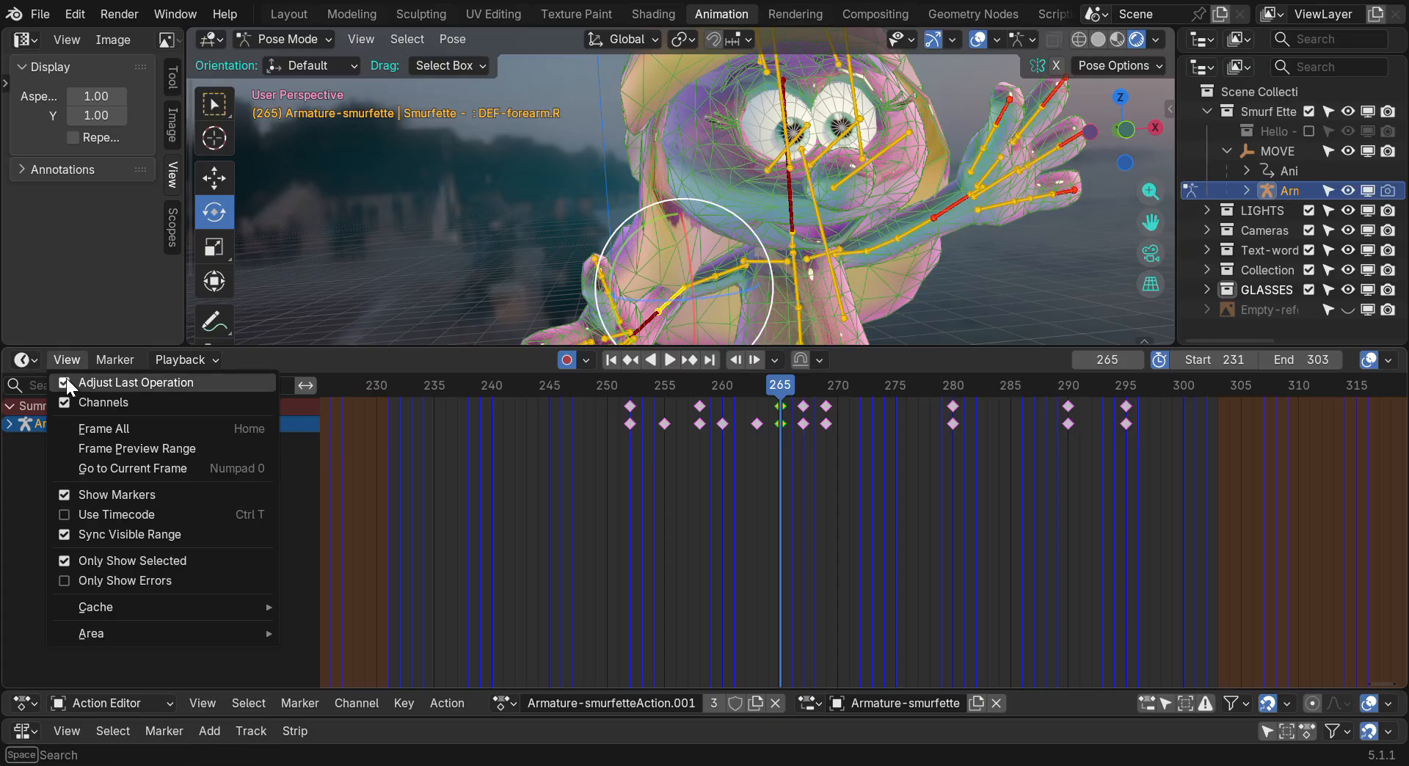
{"action": "left_click", "coordinate": [87, 559]}
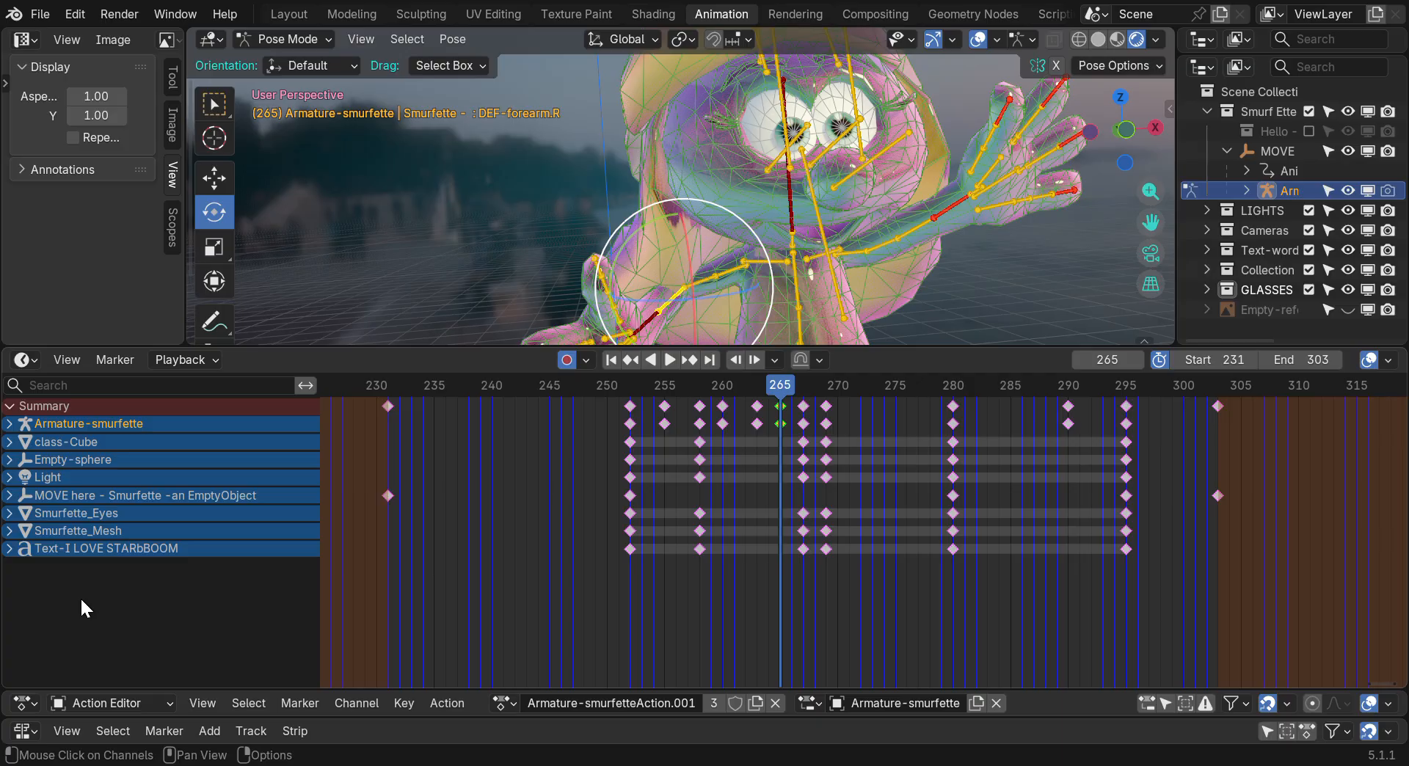
At frame 265, trackball-rotate the right forearm by -18.9° and -3.44°, and rotate the DEF-upper_arm.R bone
{"action": "mouse_move", "coordinate": [633, 260]}
{"action": "left_mouse_down"}
{"action": "mouse_move", "coordinate": [606, 213]}
{"action": "mouse_move", "coordinate": [630, 240]}
{"action": "left_mouse_up"}
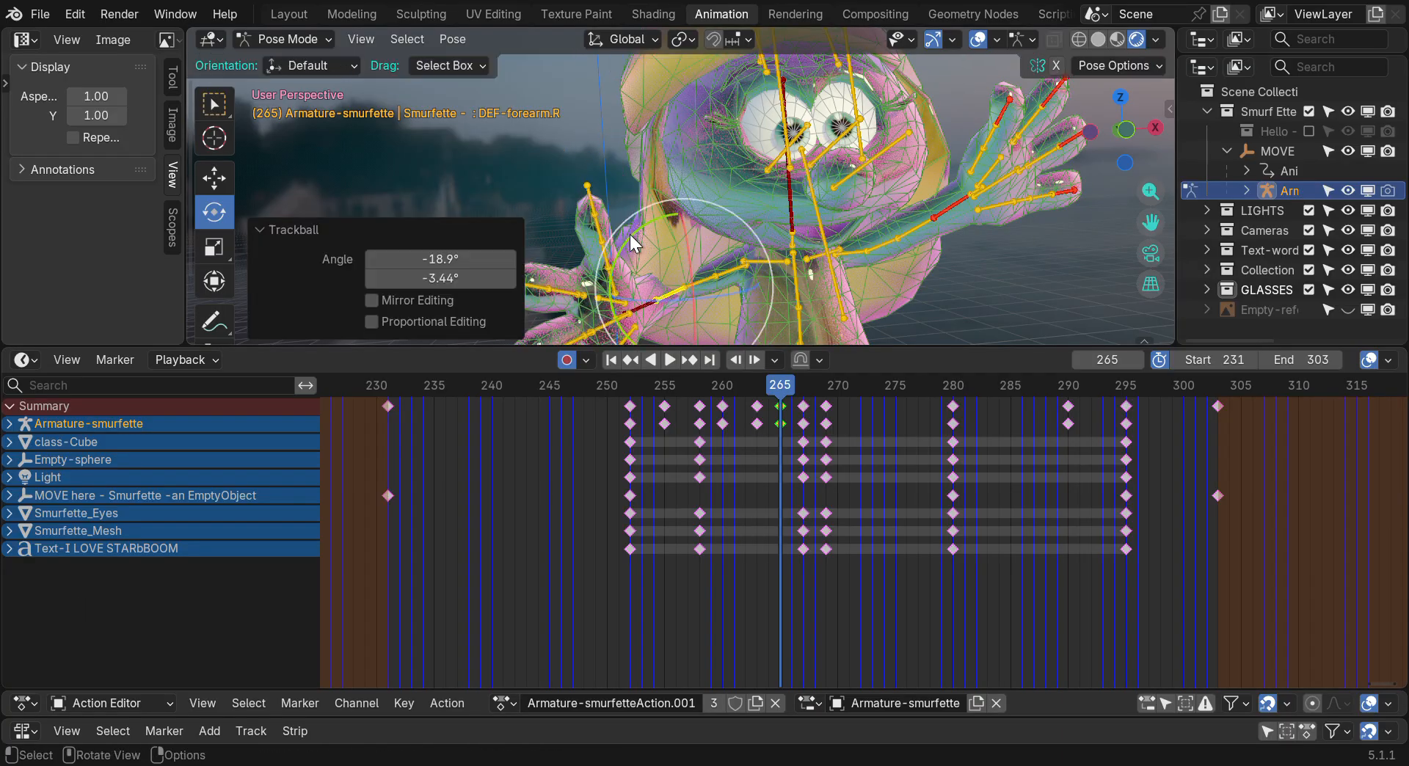
{"action": "left_click", "coordinate": [726, 272]}
{"action": "left_click_drag", "start_coordinate": [772, 276], "coordinate": [680, 255]}
At frame 268, rotate the DEF-thigh.R bone outward 23.6° about the view Z axis
{"action": "left_click_drag", "start_coordinate": [796, 389], "coordinate": [815, 390]}
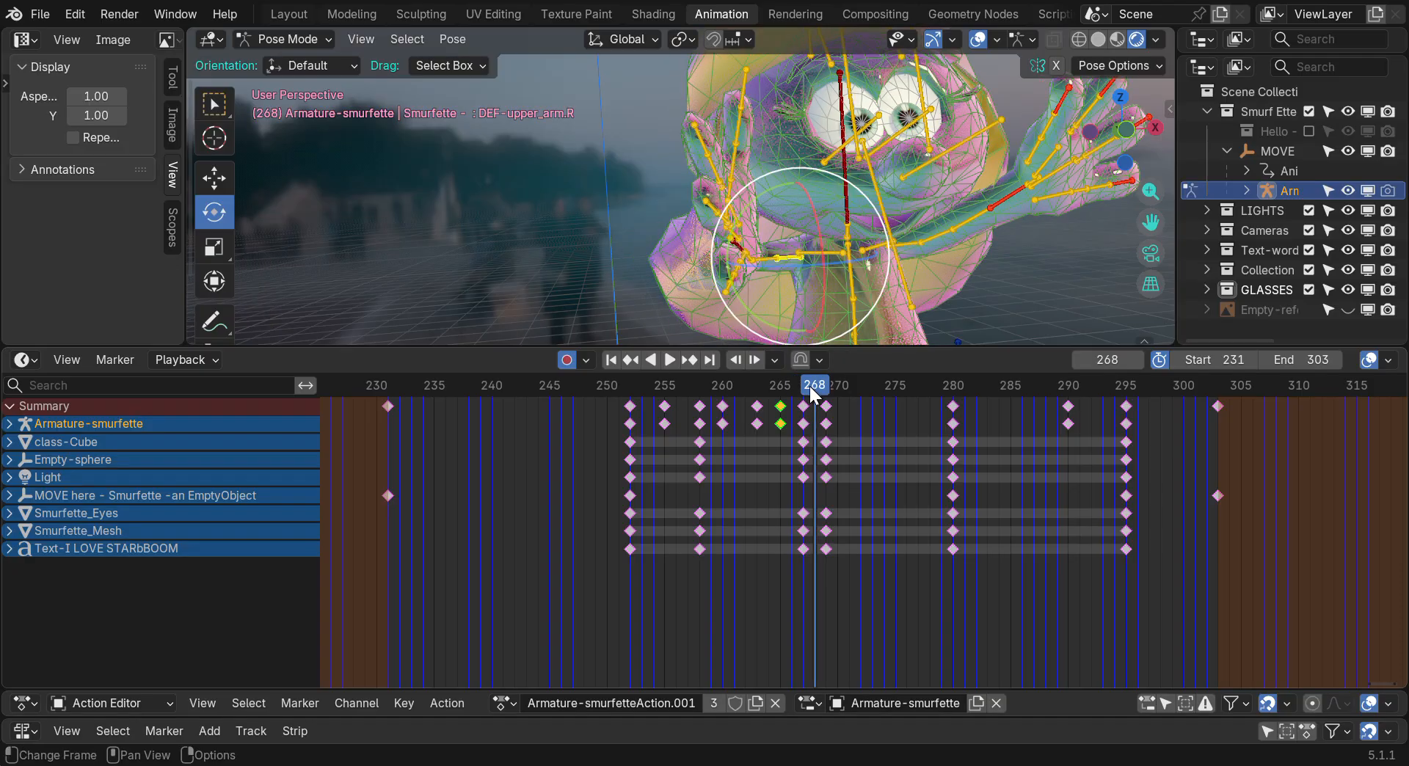
{"action": "left_click_drag", "start_coordinate": [1150, 222], "coordinate": [1010, 8]}
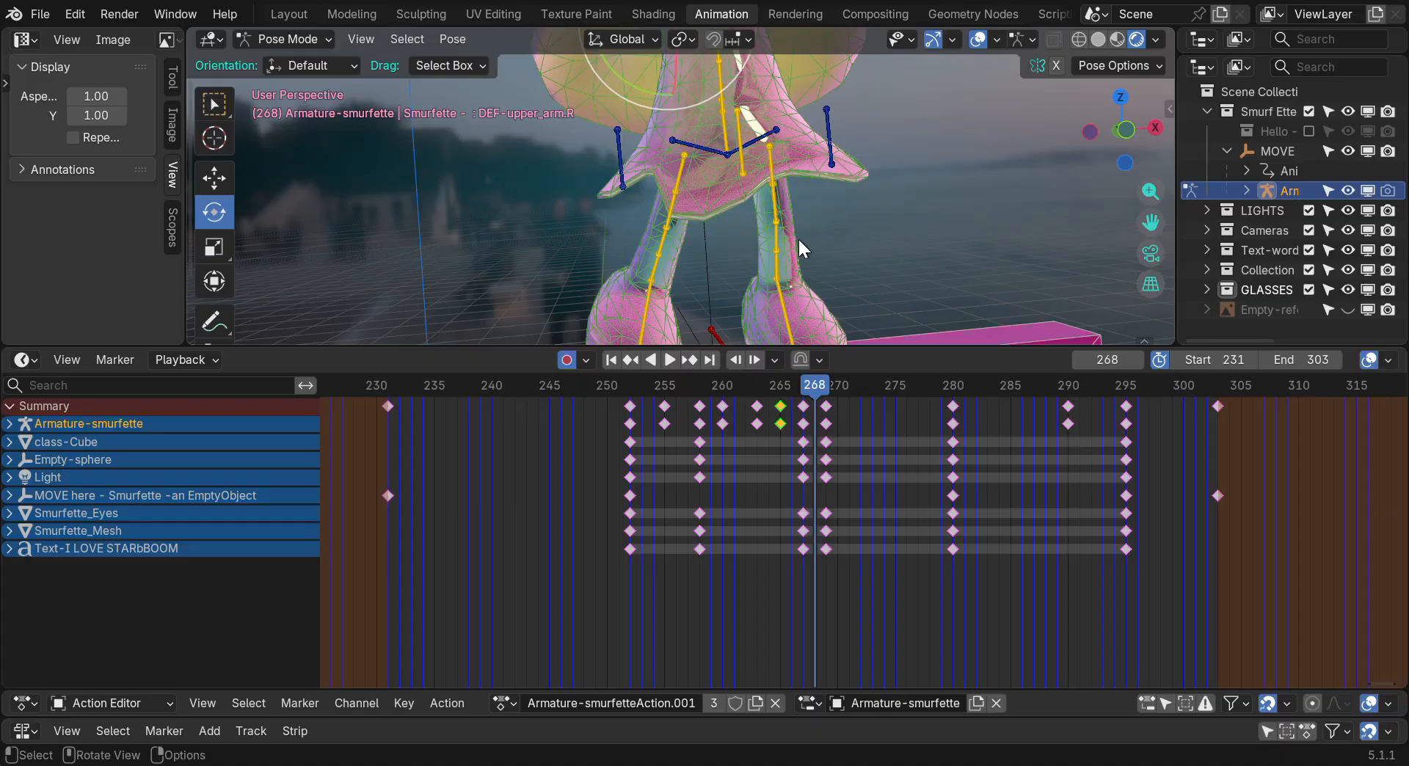
{"action": "left_click", "coordinate": [676, 183]}
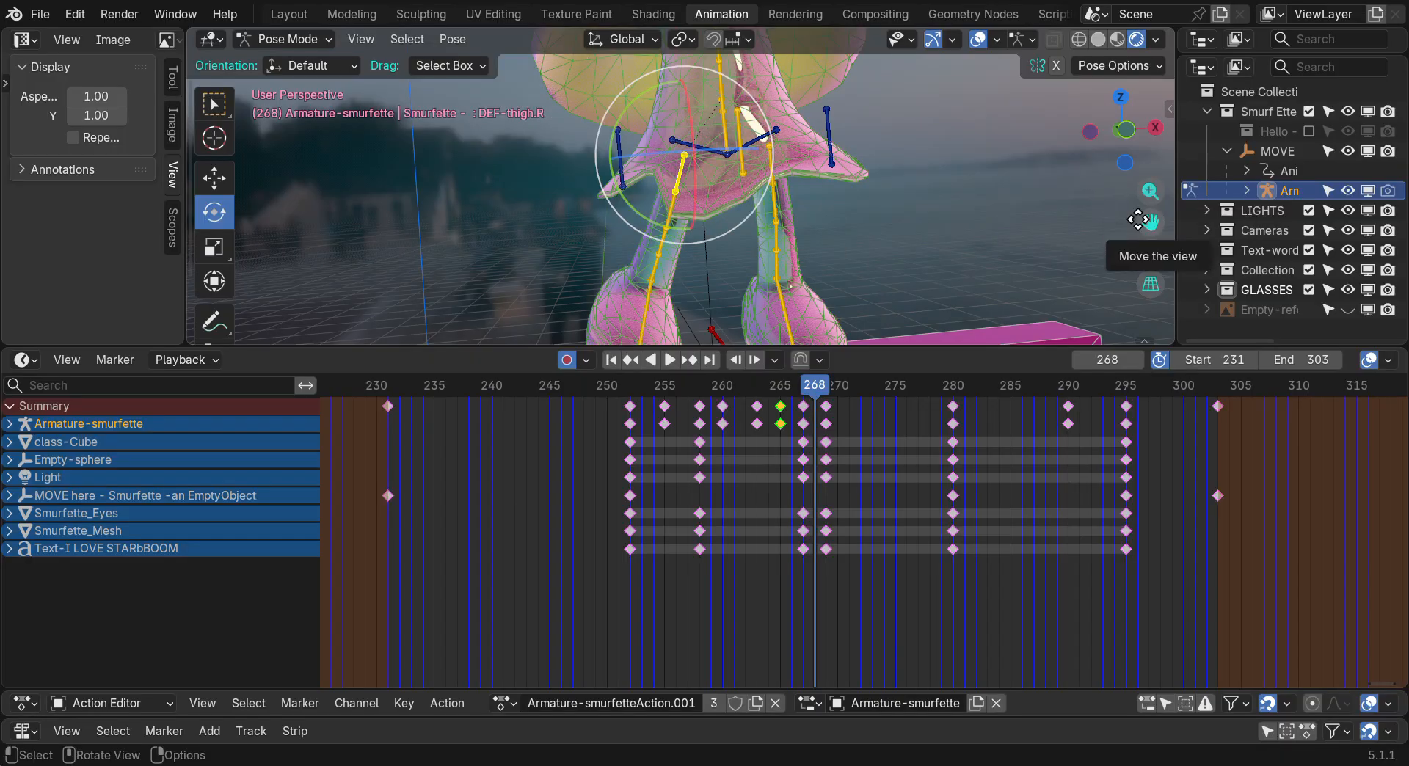
{"action": "left_click_drag", "start_coordinate": [758, 119], "coordinate": [780, 180]}
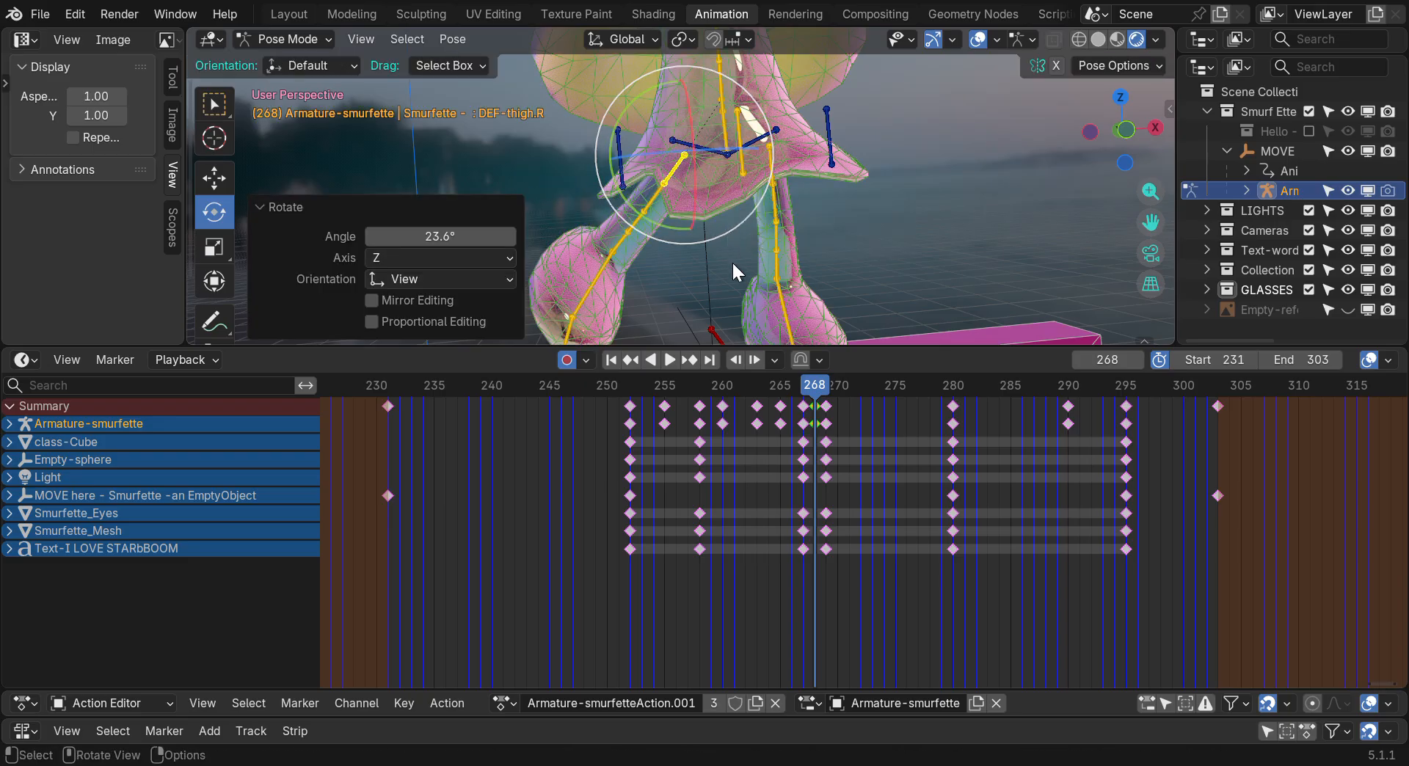
Rotate the DEF-thigh.L.001 bone outward about the view Z axis and set the rotation angle to -44°
{"action": "left_click", "coordinate": [776, 204]}
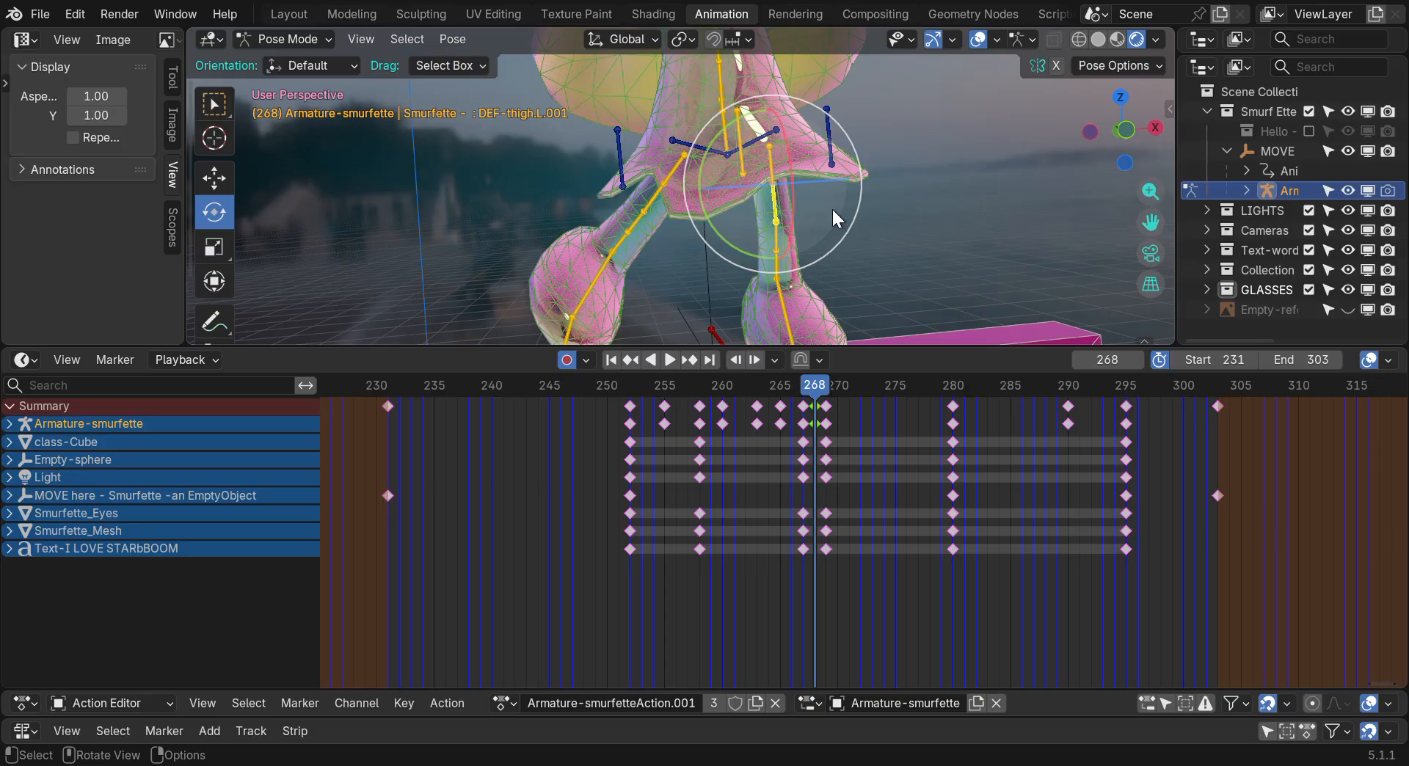
{"action": "left_click_drag", "start_coordinate": [860, 192], "coordinate": [865, 105]}
{"action": "left_click_drag", "start_coordinate": [1125, 146], "coordinate": [1026, 206]}
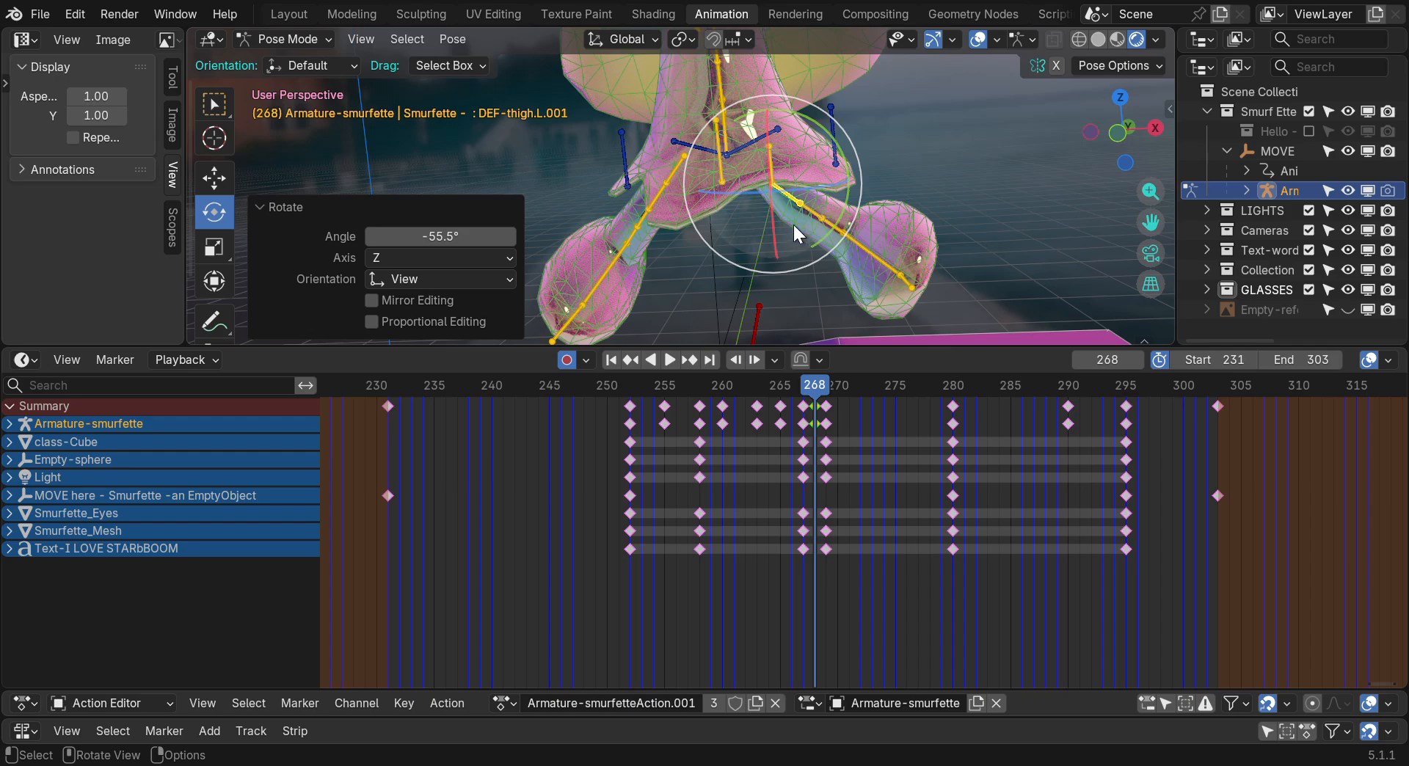
{"action": "scroll", "coordinate": [794, 218], "scroll_direction": "up", "scroll_amount": 1}
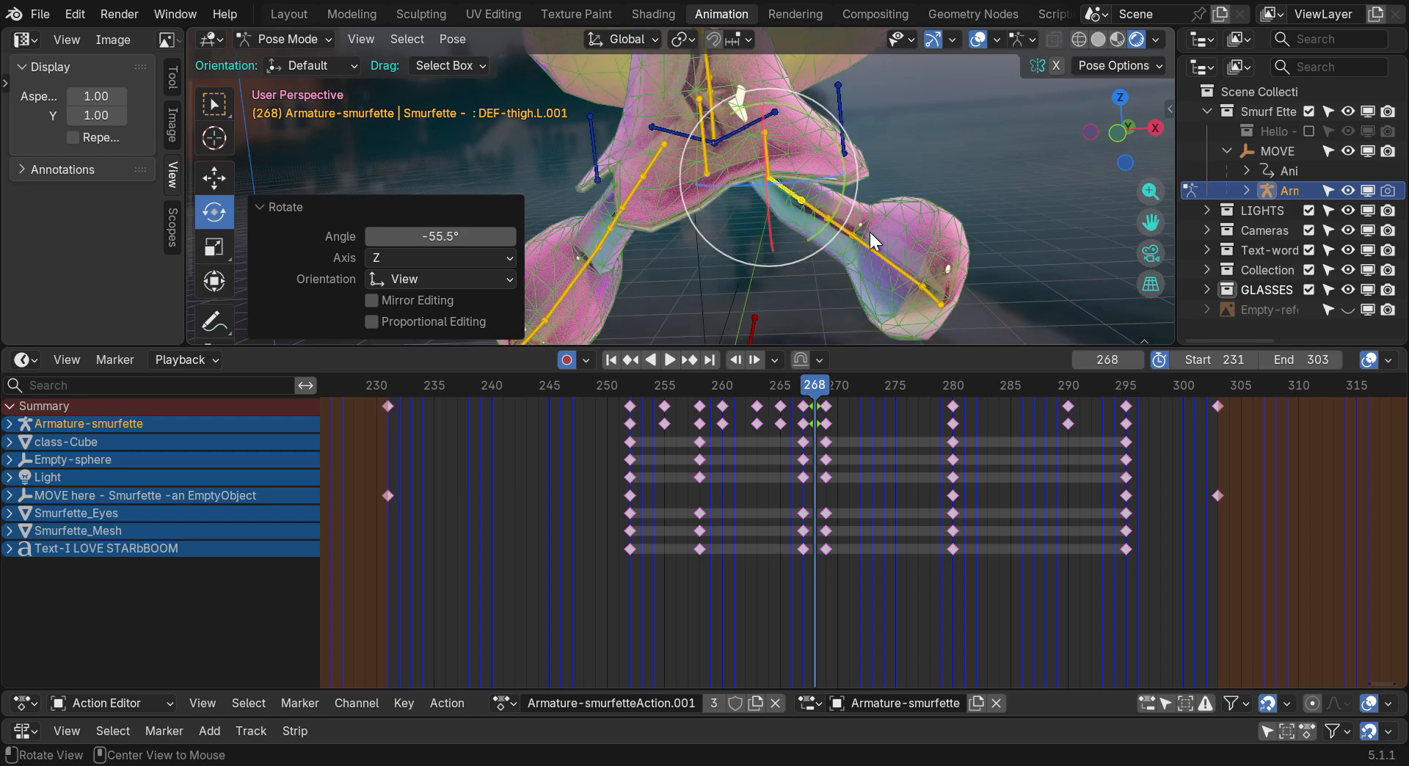
{"action": "middle_click_drag", "start_coordinate": [869, 232], "coordinate": [1037, 212]}
{"action": "left_click_drag", "start_coordinate": [1154, 219], "coordinate": [1141, 223]}
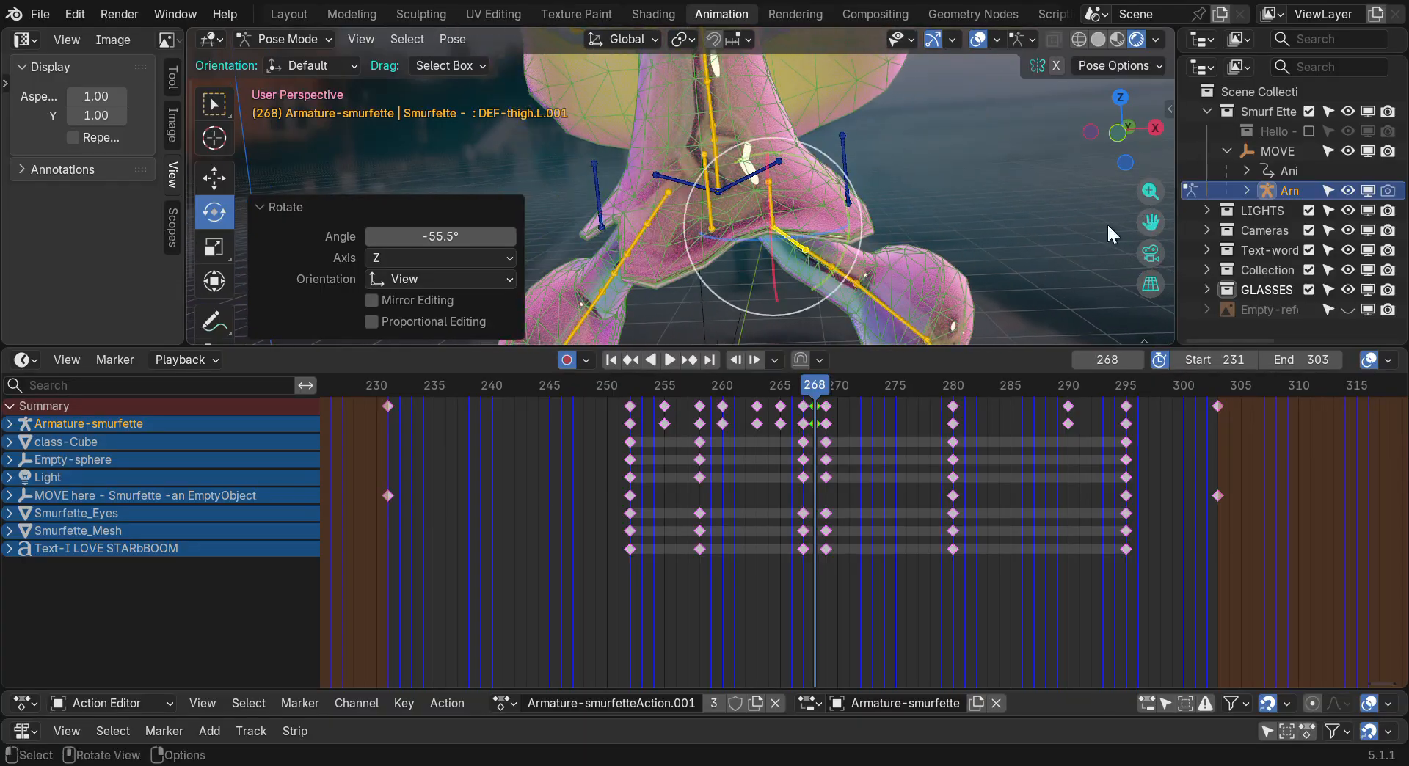
{"action": "middle_click_drag", "start_coordinate": [844, 227], "coordinate": [808, 242]}
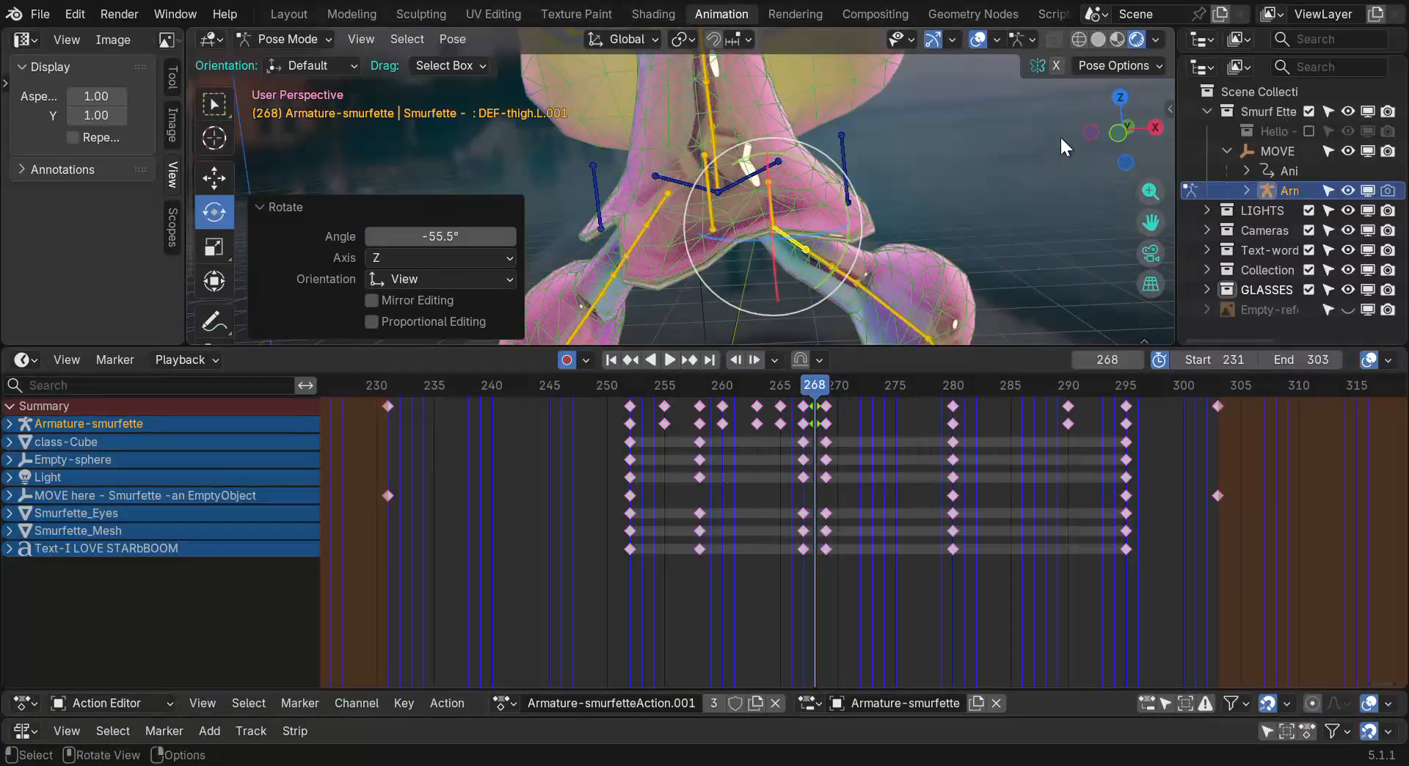
{"action": "mouse_move", "coordinate": [1151, 218]}
{"action": "left_mouse_down"}
{"action": "mouse_move", "coordinate": [1173, 139]}
{"action": "mouse_move", "coordinate": [1171, 230]}
{"action": "left_mouse_up"}
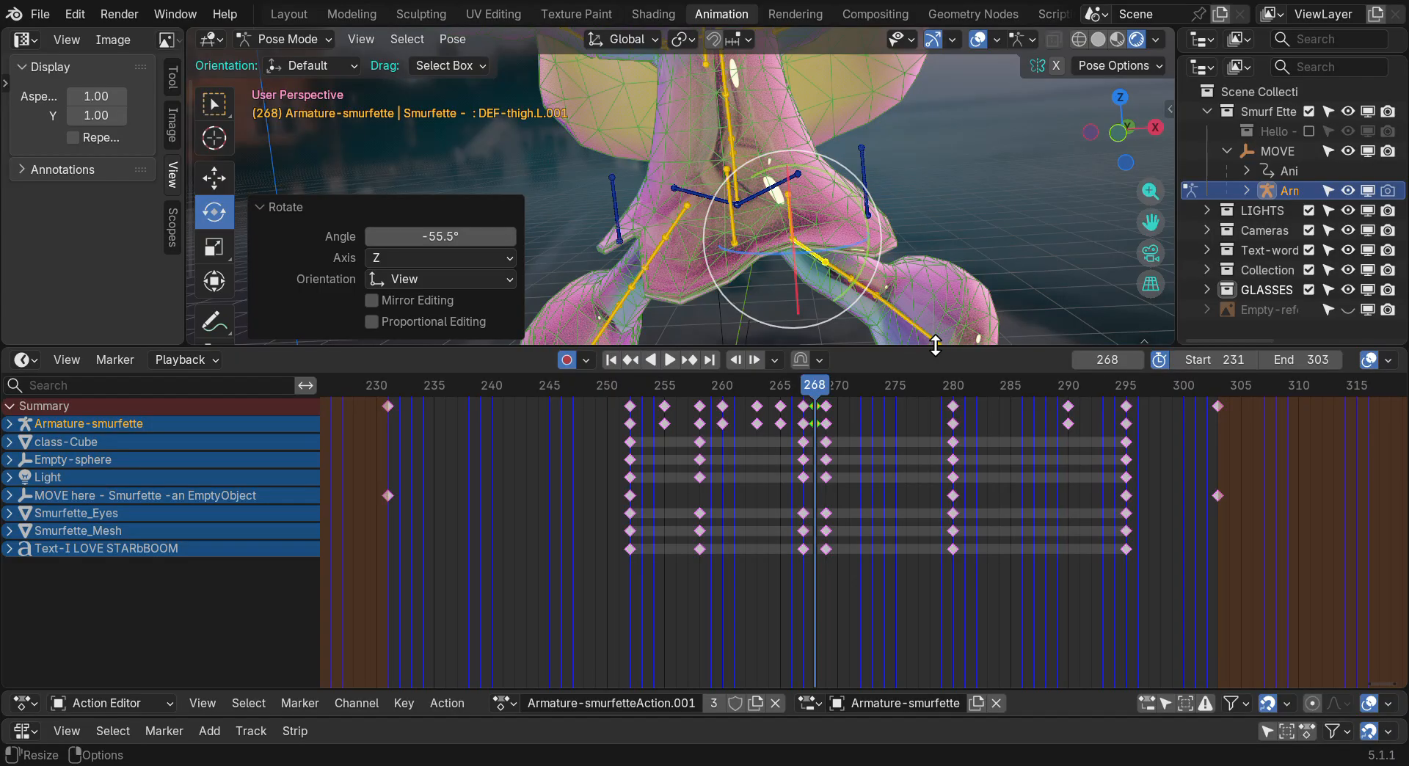
{"action": "left_click_drag", "start_coordinate": [409, 238], "coordinate": [539, 389]}
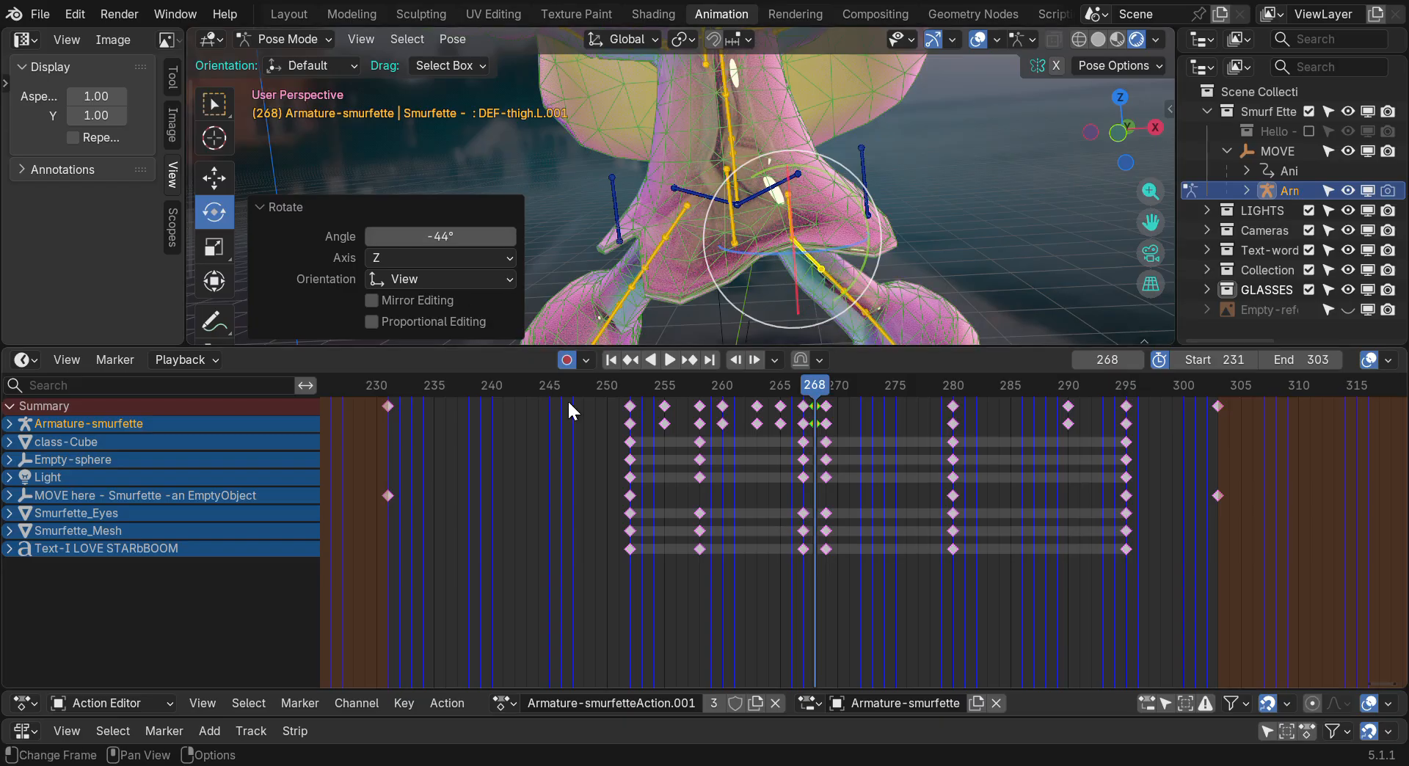
Rotate the DEF-spine.001 bone about the global Y axis, 22.3° at frame 271 and -56.5° at frame 273
{"action": "left_click_drag", "start_coordinate": [794, 389], "coordinate": [848, 387]}
{"action": "left_click", "coordinate": [801, 220]}
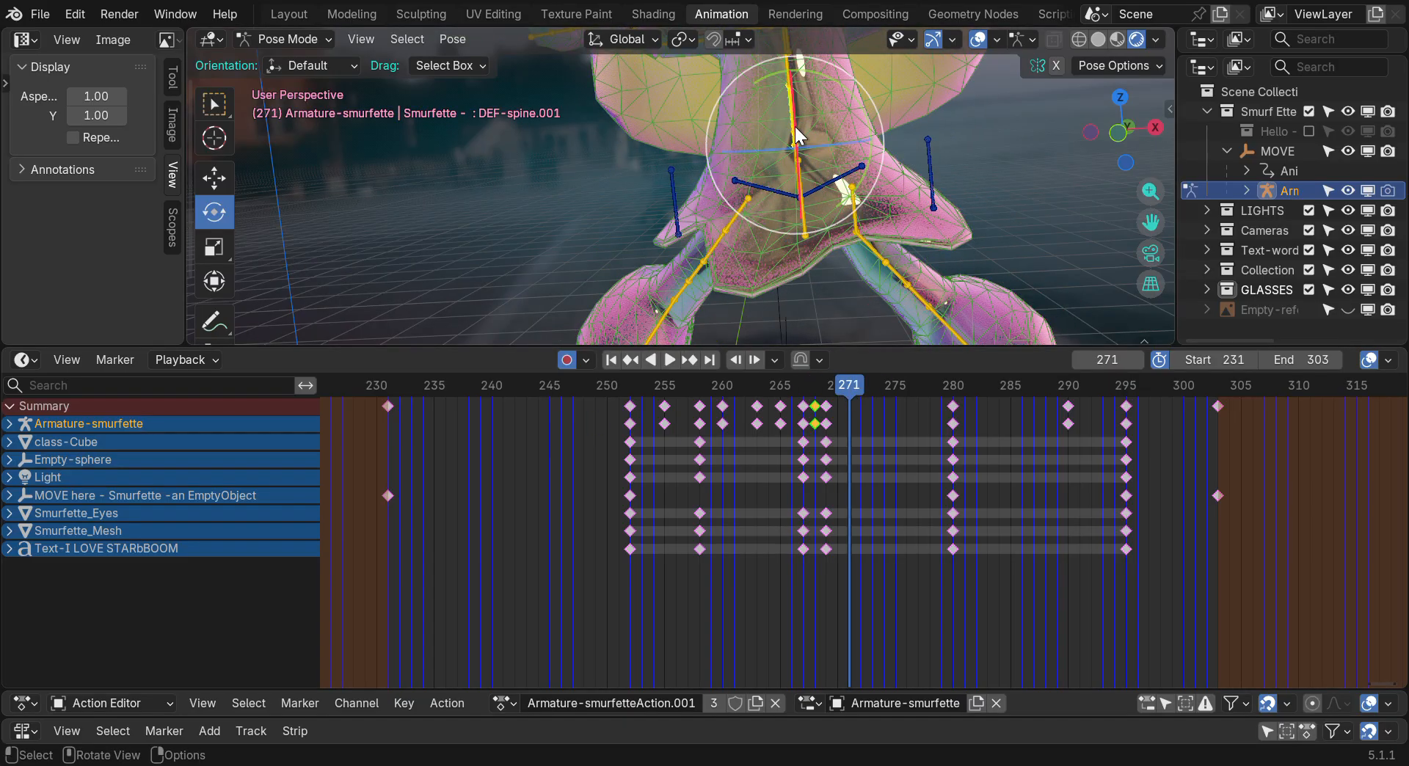
{"action": "left_click_drag", "start_coordinate": [797, 137], "coordinate": [901, 136]}
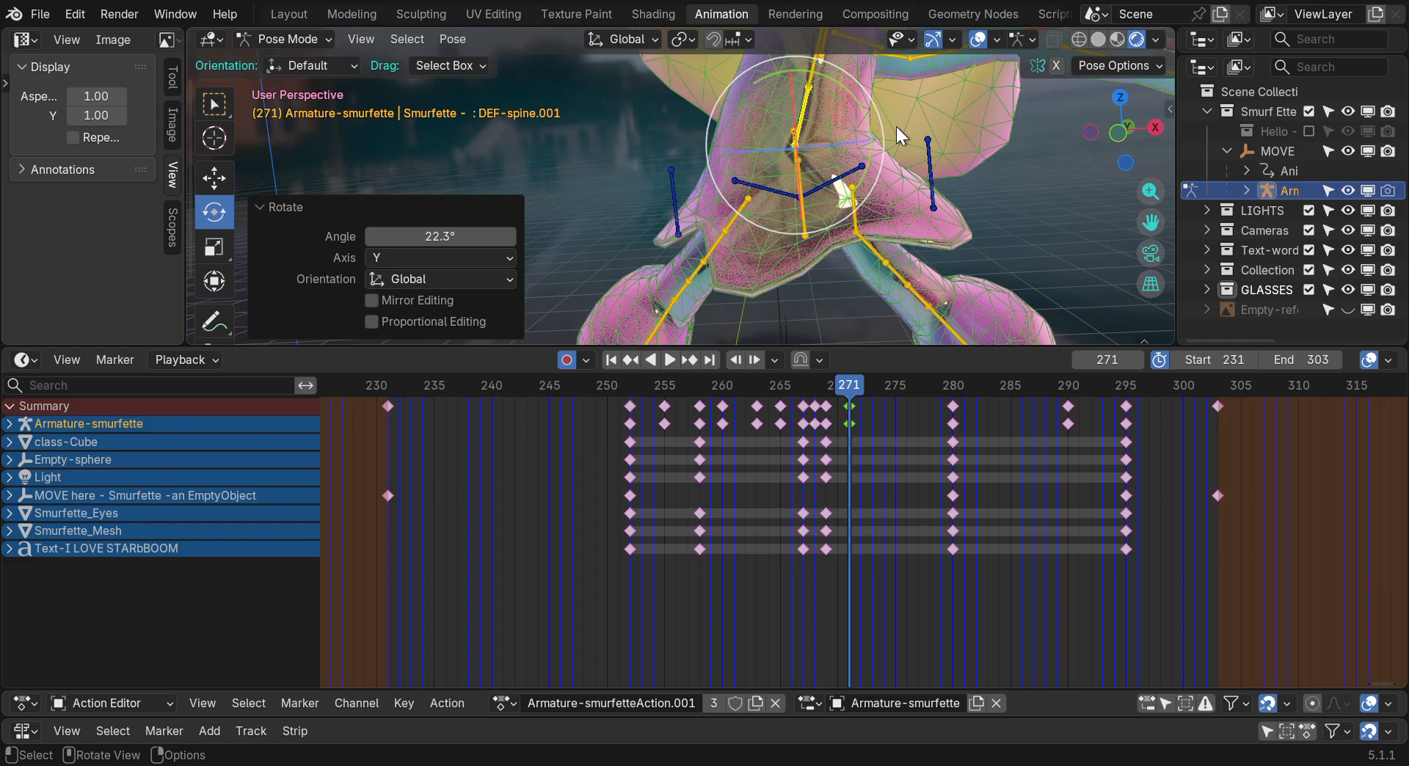
{"action": "key", "text": "Right"}
{"action": "key", "text": "Right"}
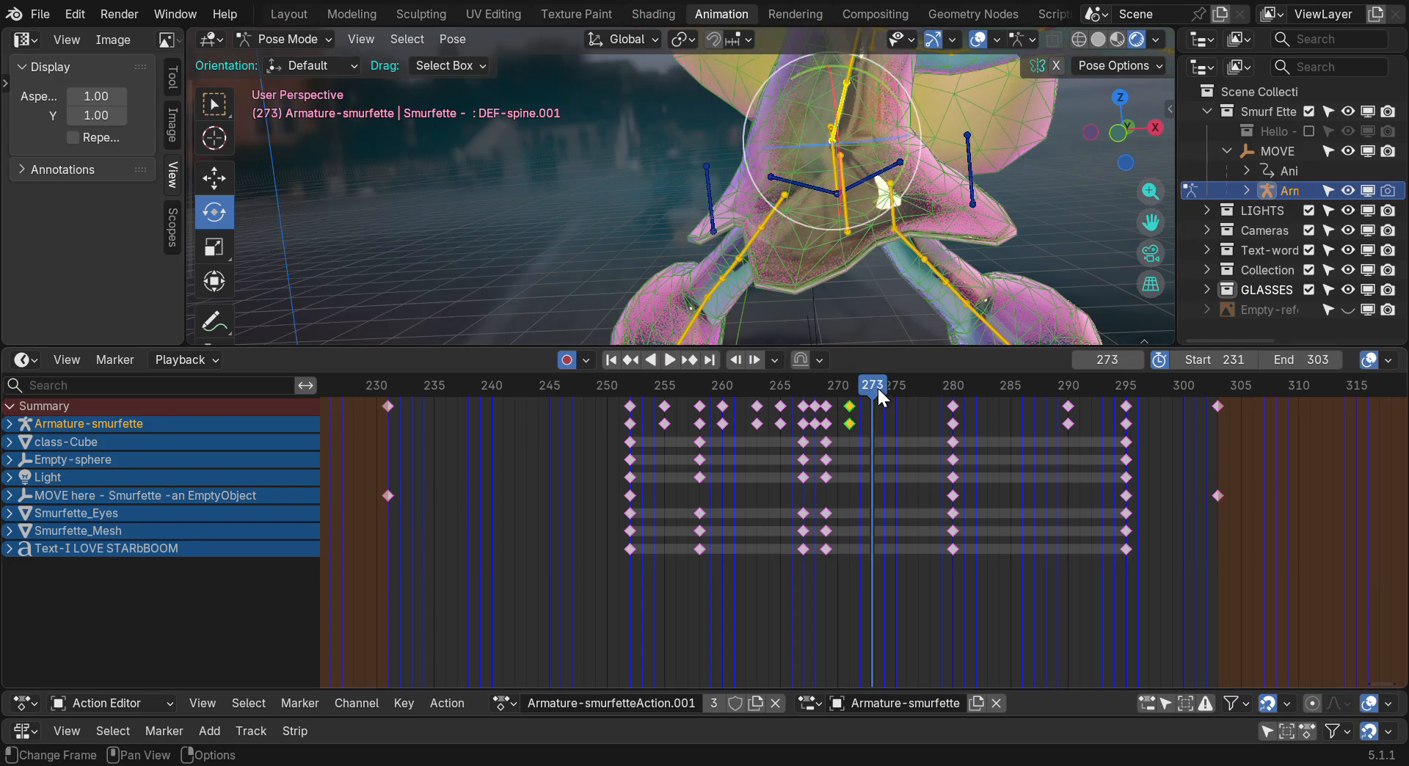
{"action": "key", "text": "r"}
{"action": "left_click", "coordinate": [999, 152]}
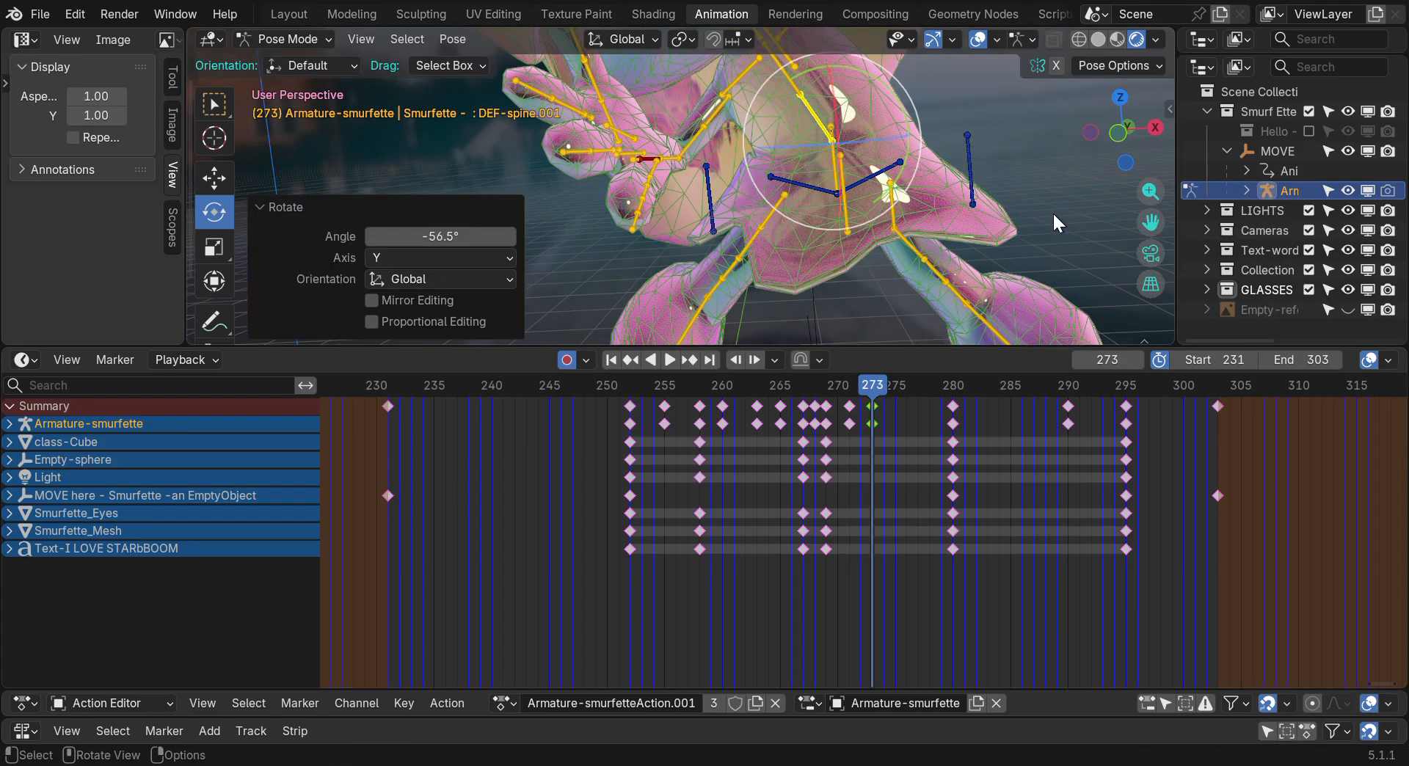
Enlarge the viewport and, at frame 275, rotate the spine bone 2.14° about the view Z axis, adjusting it once more
{"action": "left_click_drag", "start_coordinate": [975, 347], "coordinate": [967, 474]}
{"action": "left_click_drag", "start_coordinate": [875, 516], "coordinate": [898, 518]}
{"action": "key", "text": "r"}
{"action": "left_click", "coordinate": [906, 156]}
{"action": "key", "text": "r"}
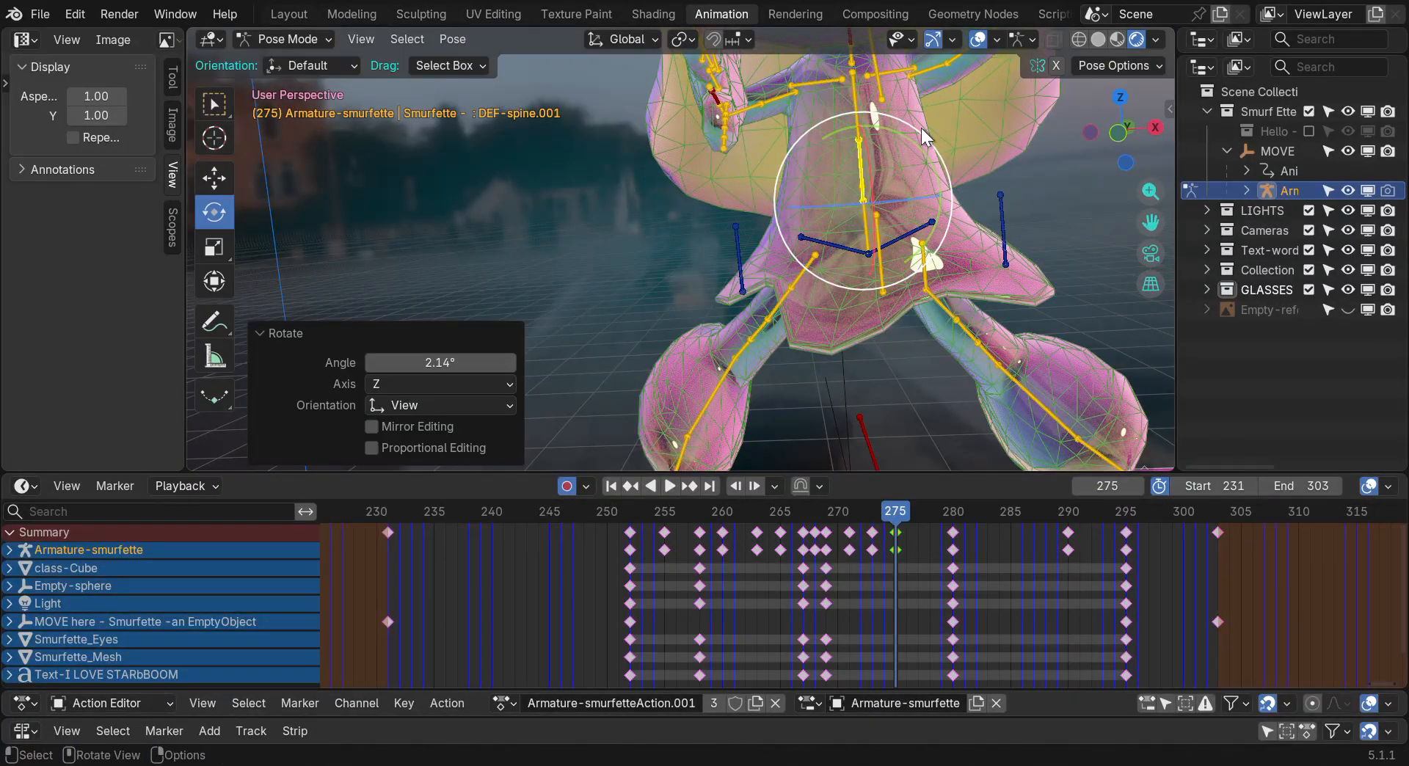
{"action": "left_click", "coordinate": [1011, 222]}
At frame 263, select the "MOVE here" Smurfette empty and limit the timeline to channels of selected objects
{"action": "middle_click_drag", "start_coordinate": [1011, 223], "coordinate": [1025, 255]}
{"action": "left_click_drag", "start_coordinate": [896, 547], "coordinate": [757, 512]}
{"action": "left_click", "coordinate": [78, 583]}
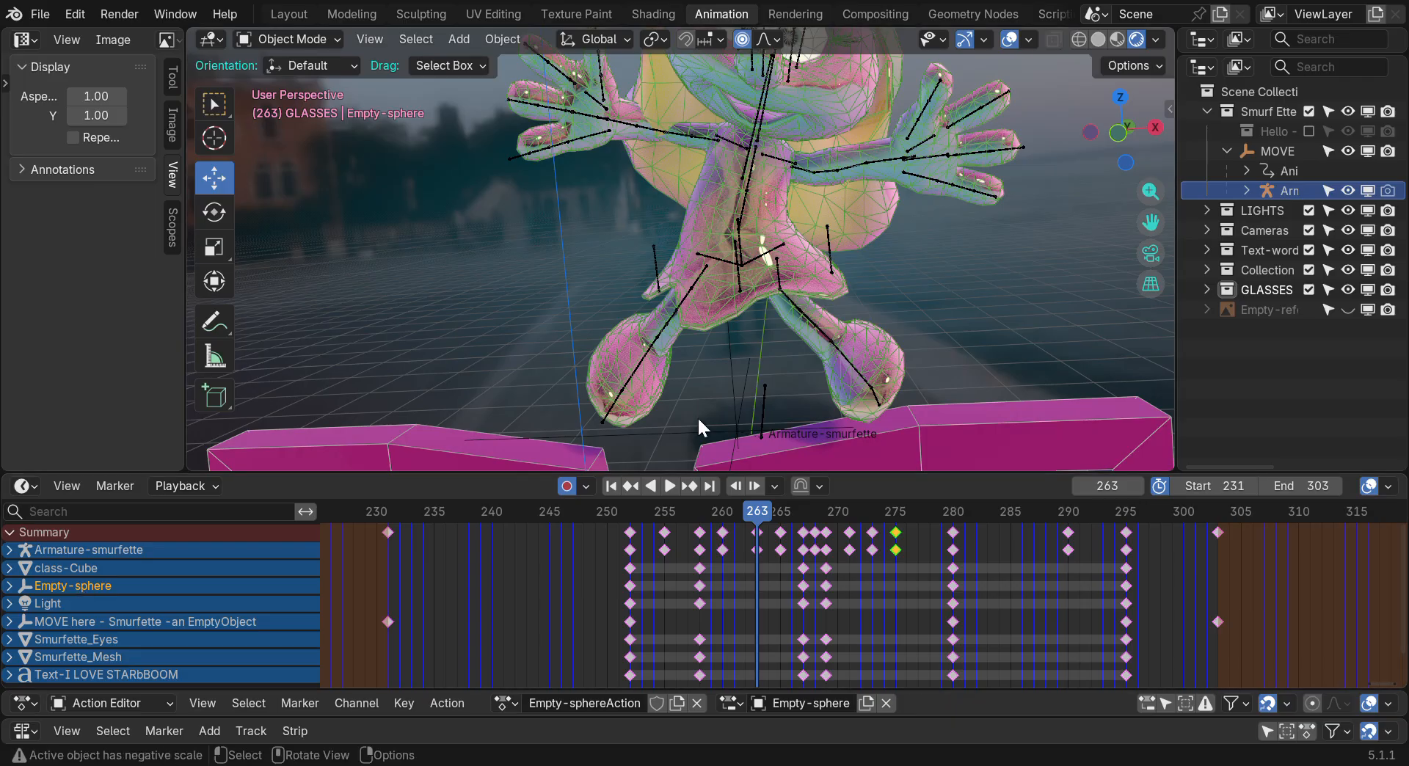
{"action": "left_click", "coordinate": [738, 415]}
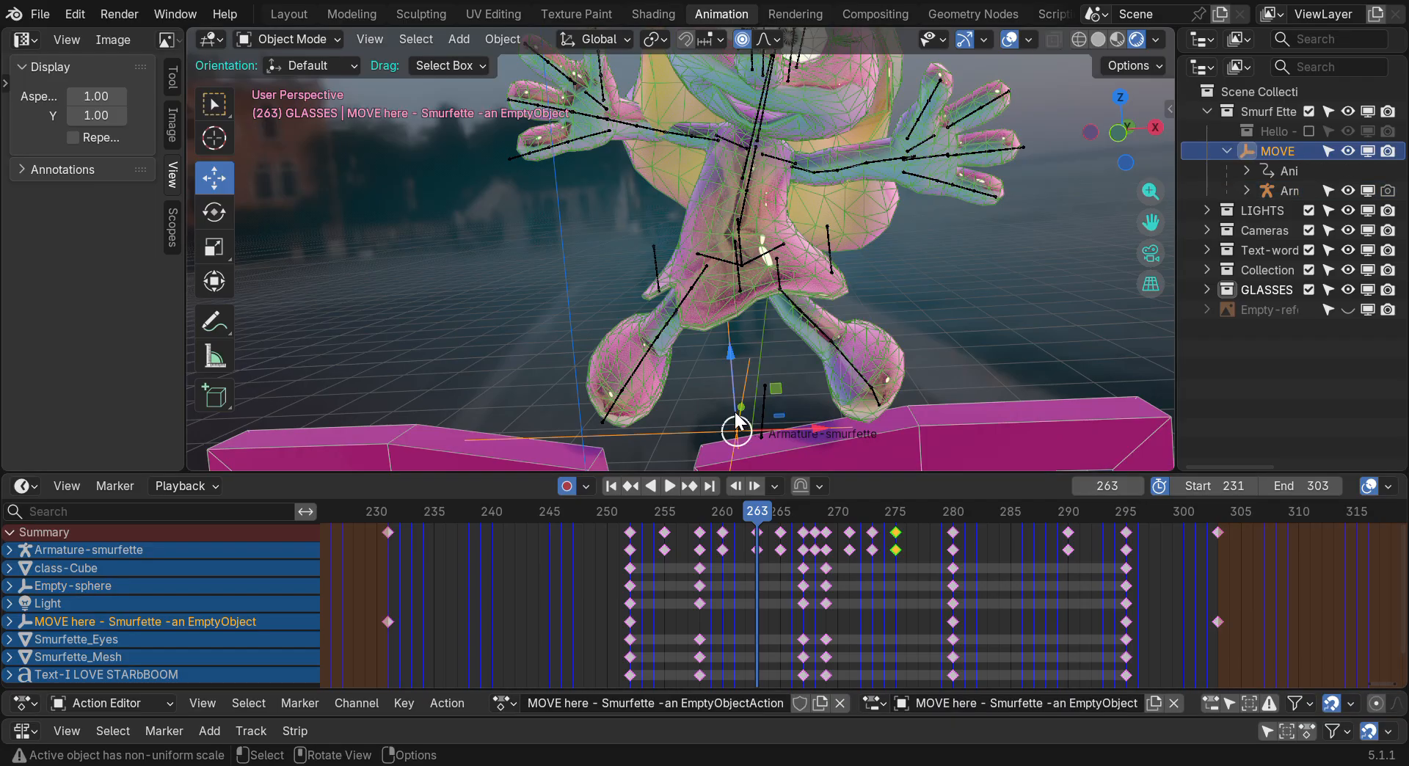
{"action": "left_click", "coordinate": [62, 486]}
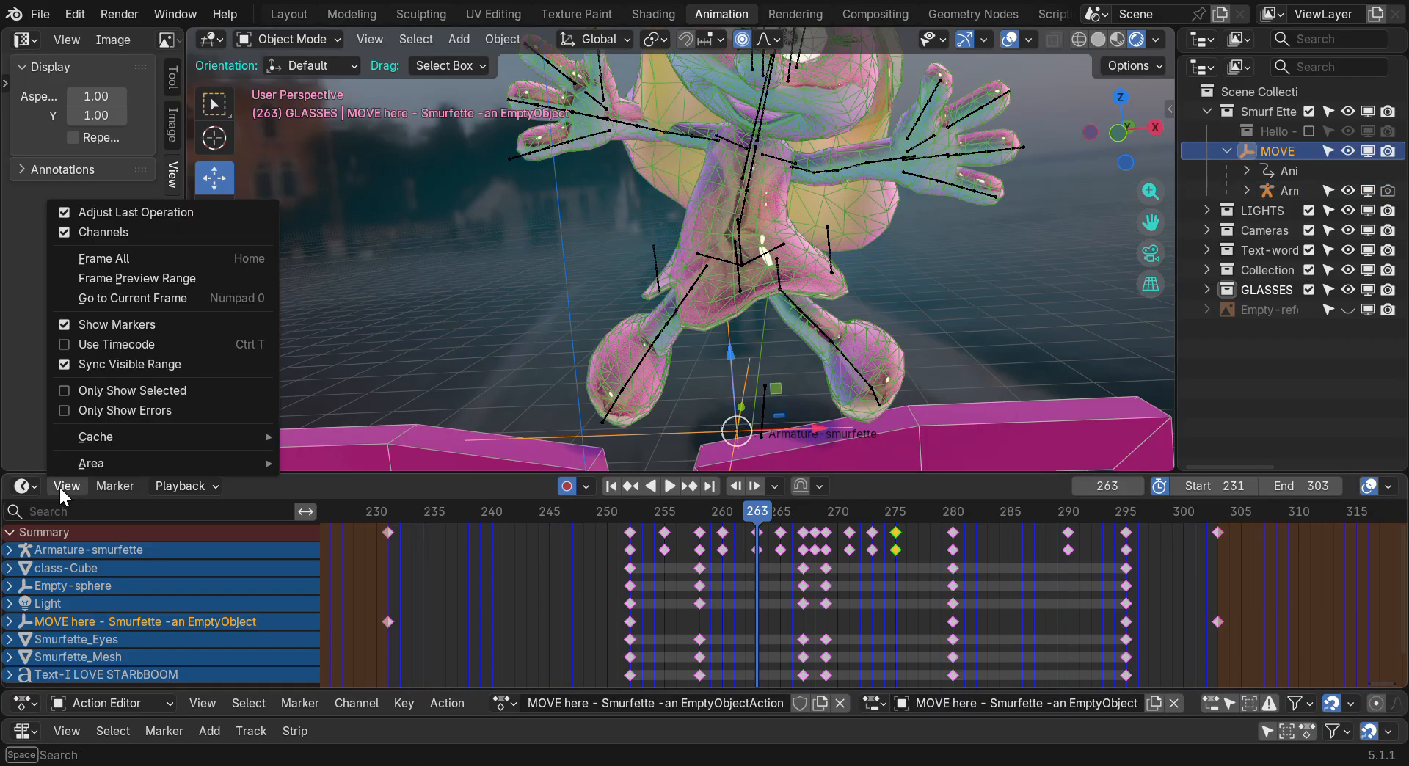
{"action": "left_click", "coordinate": [97, 390]}
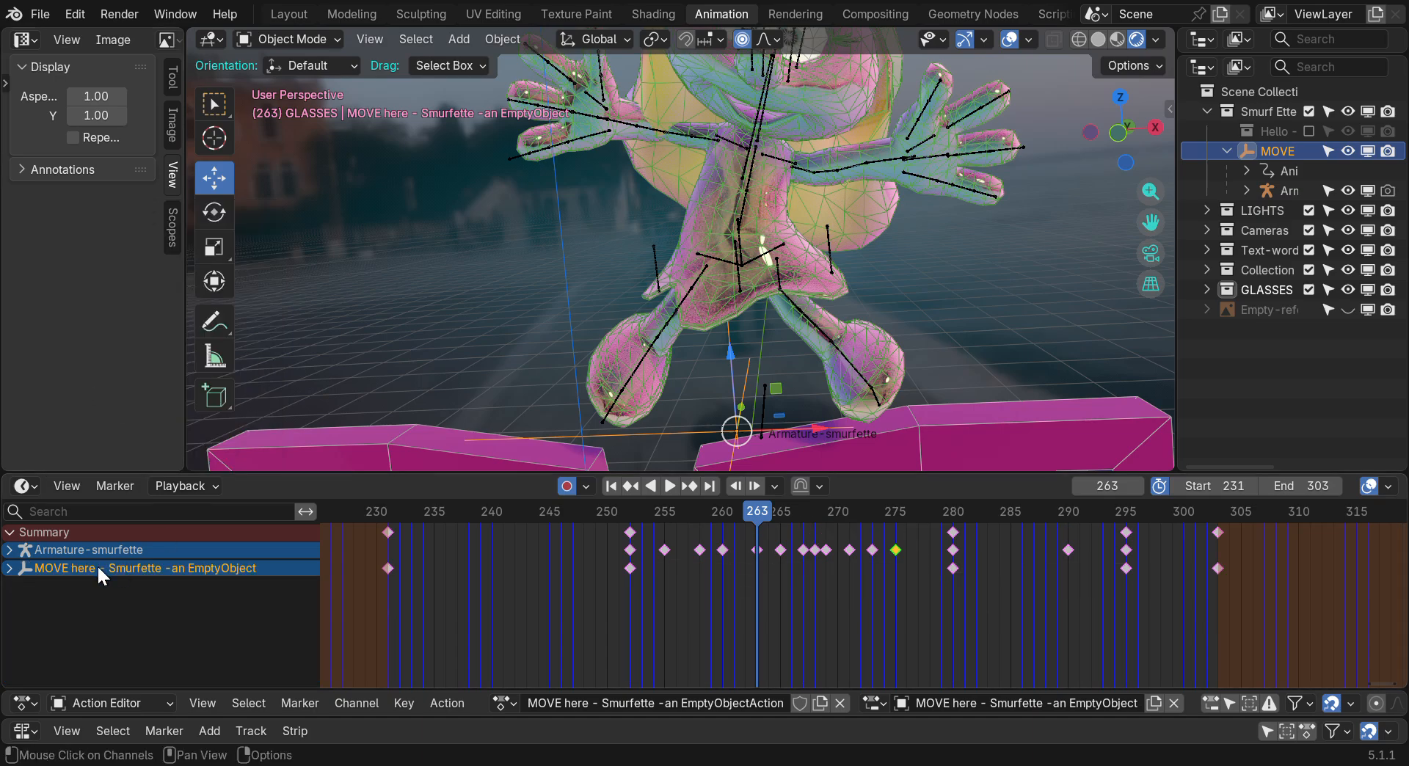
Play the animation from frame 231 and examine Smurfette's movement relative to the glasses
{"action": "middle_click_drag", "start_coordinate": [790, 406], "coordinate": [795, 397]}
{"action": "scroll", "coordinate": [794, 397], "scroll_direction": "down", "scroll_amount": 2}
{"action": "left_click_drag", "start_coordinate": [759, 505], "coordinate": [384, 520]}
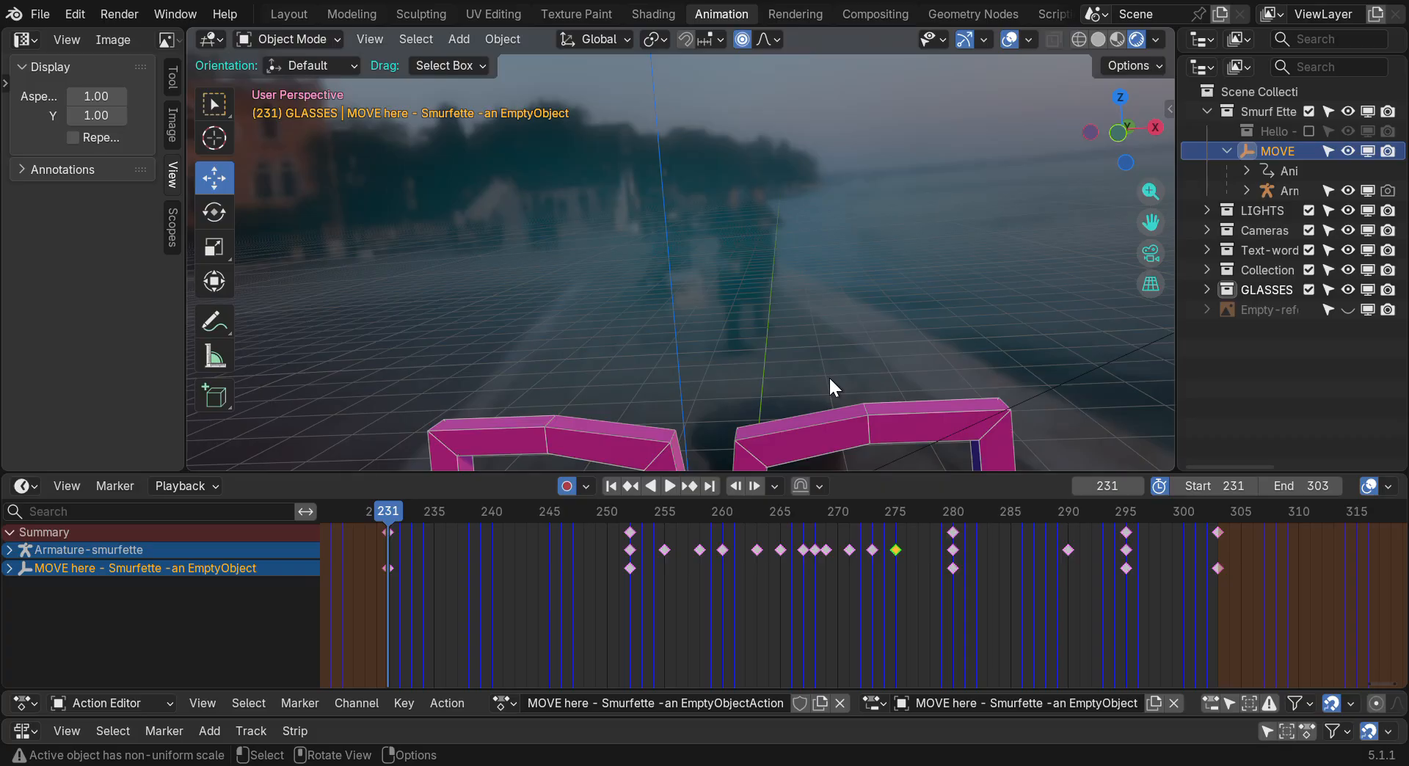
{"action": "middle_click_drag", "start_coordinate": [678, 362], "coordinate": [678, 359], "text": "shift"}
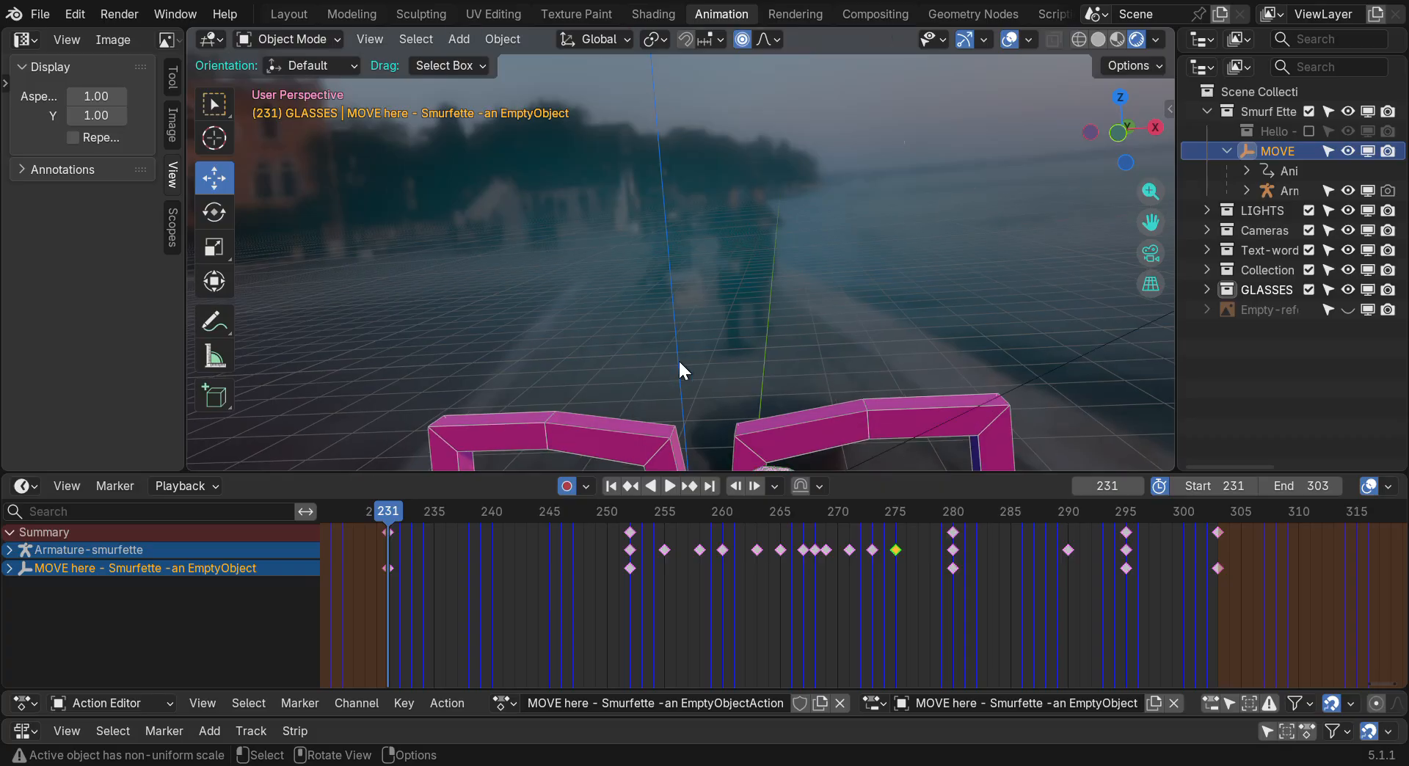
{"action": "key", "text": "KP_Decimal"}
{"action": "mouse_move", "coordinate": [1122, 127]}
{"action": "left_mouse_down"}
{"action": "mouse_move", "coordinate": [1130, 158]}
{"action": "mouse_move", "coordinate": [1138, 100]}
{"action": "mouse_move", "coordinate": [1122, 126]}
{"action": "left_mouse_up"}
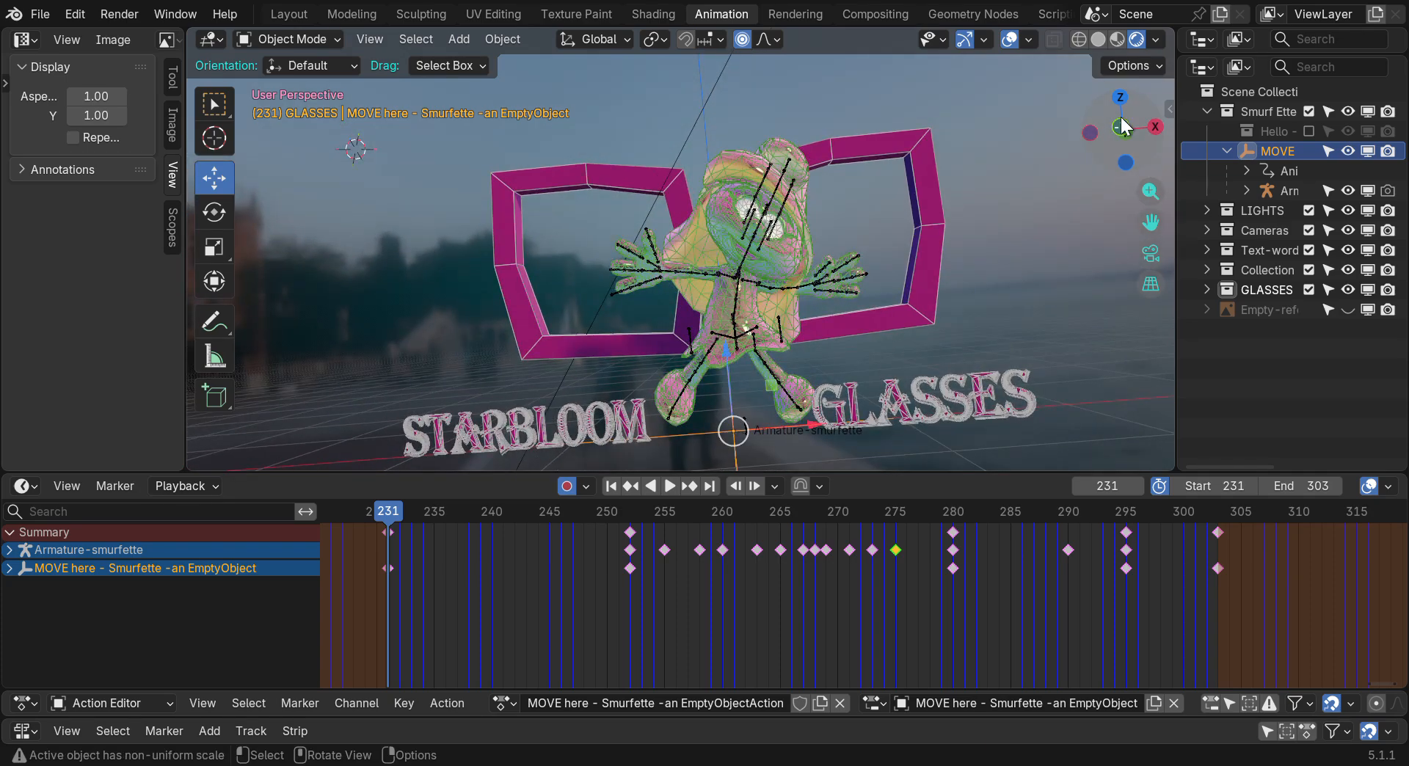
{"action": "key", "text": "space"}
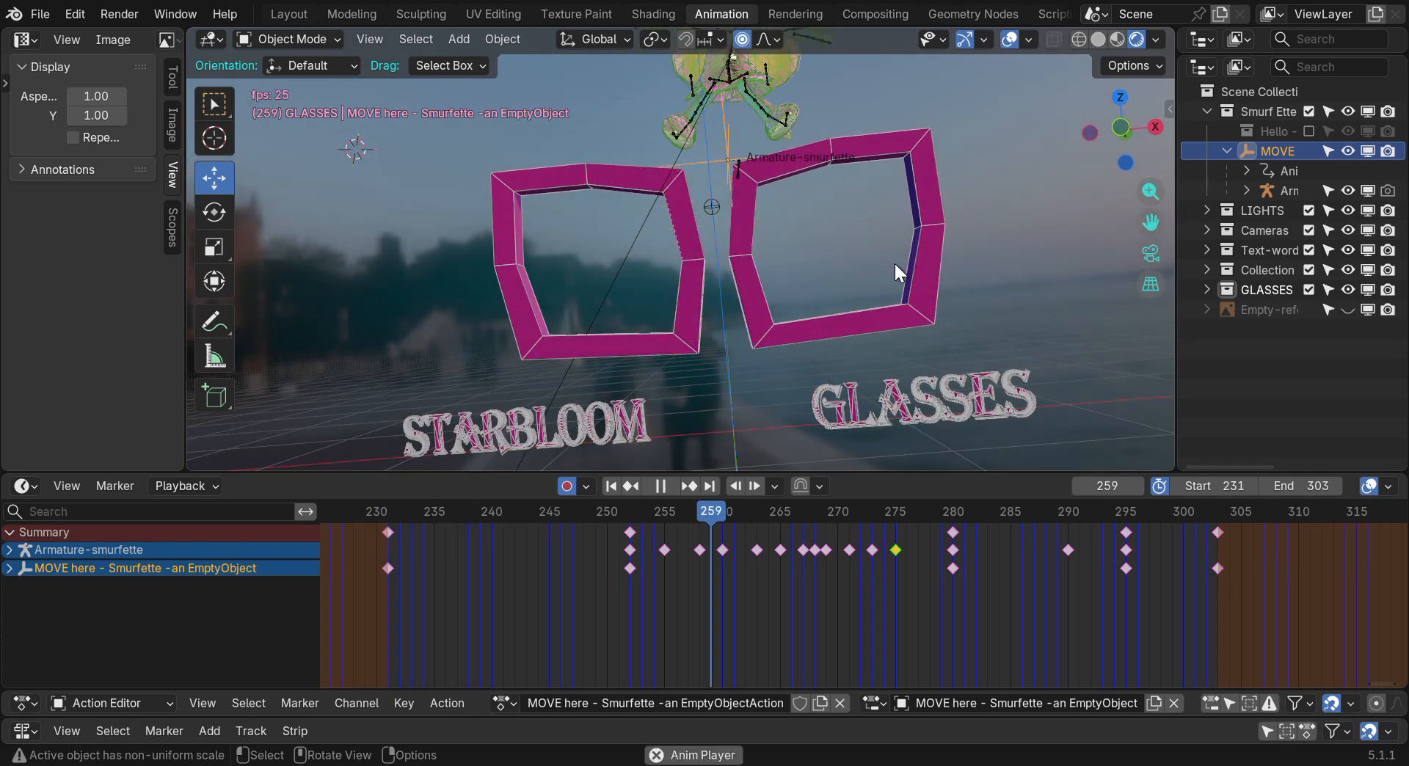
{"action": "scroll", "coordinate": [993, 232], "scroll_direction": "down", "scroll_amount": 1}
{"action": "left_click_drag", "start_coordinate": [1149, 222], "coordinate": [1053, 273]}
{"action": "mouse_move", "coordinate": [1125, 121]}
{"action": "left_mouse_down"}
{"action": "mouse_move", "coordinate": [1133, 144]}
{"action": "mouse_move", "coordinate": [1134, 127]}
{"action": "left_mouse_up"}
{"action": "left_click_drag", "start_coordinate": [1149, 212], "coordinate": [1148, 233]}
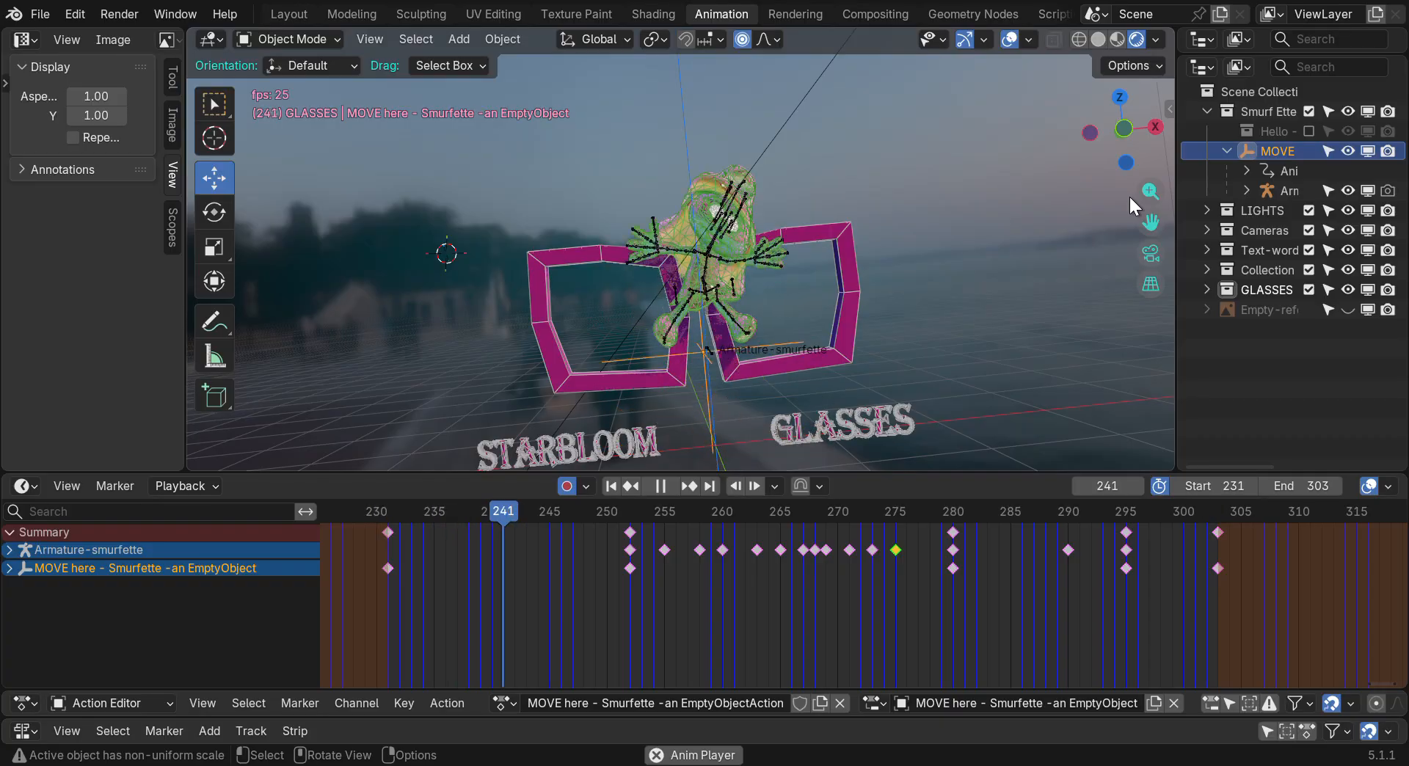
Hide the viewport overlays, examine Smurfette's poses up close during playback, and stop at frame 251
{"action": "left_click", "coordinate": [1009, 41]}
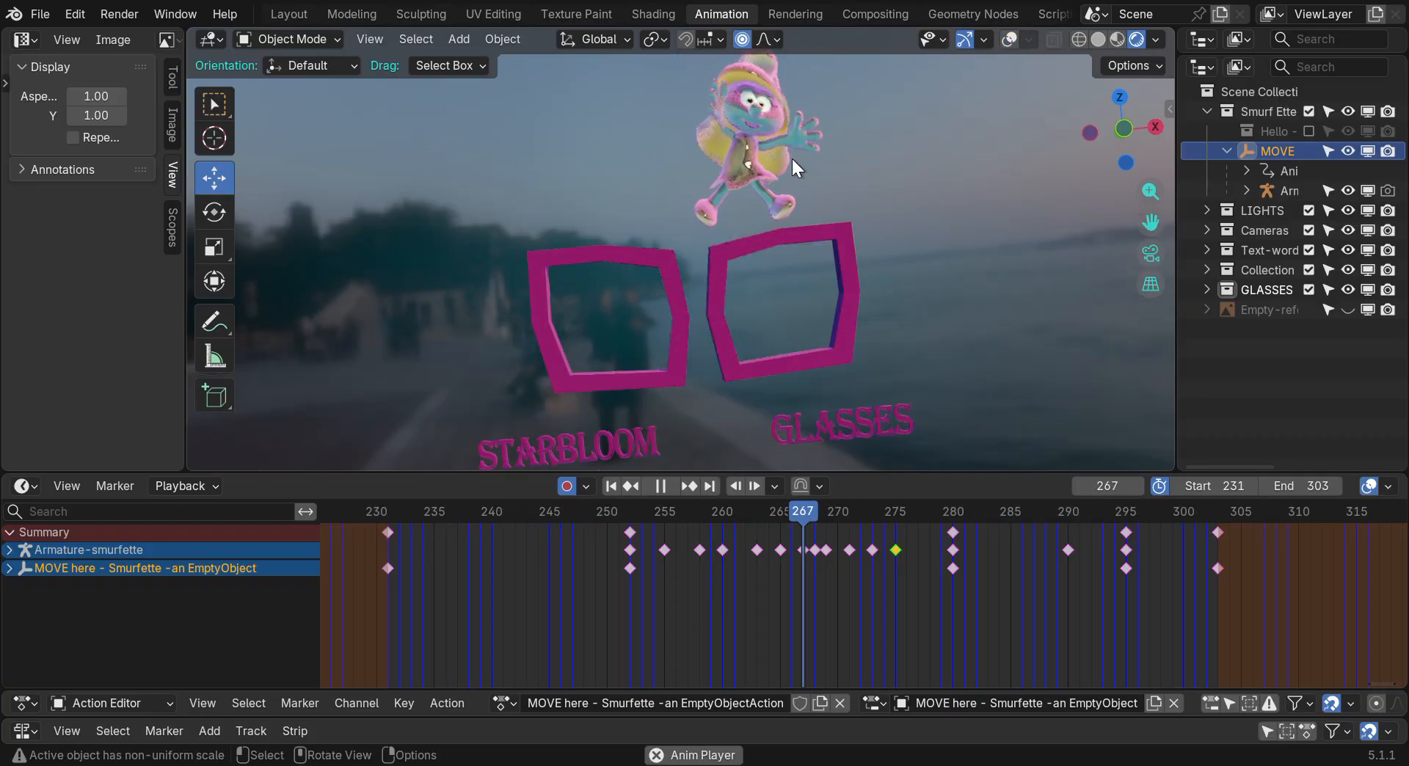
{"action": "mouse_move", "coordinate": [1106, 135]}
{"action": "left_mouse_down"}
{"action": "mouse_move", "coordinate": [1082, 126]}
{"action": "mouse_move", "coordinate": [1093, 95]}
{"action": "mouse_move", "coordinate": [1106, 133]}
{"action": "mouse_move", "coordinate": [1084, 88]}
{"action": "mouse_move", "coordinate": [1108, 161]}
{"action": "mouse_move", "coordinate": [1083, 135]}
{"action": "mouse_move", "coordinate": [1013, 129]}
{"action": "mouse_move", "coordinate": [1106, 128]}
{"action": "mouse_move", "coordinate": [1126, 165]}
{"action": "mouse_move", "coordinate": [1203, 158]}
{"action": "mouse_move", "coordinate": [1134, 134]}
{"action": "left_mouse_up"}
{"action": "scroll", "coordinate": [795, 94], "scroll_direction": "up", "scroll_amount": 5}
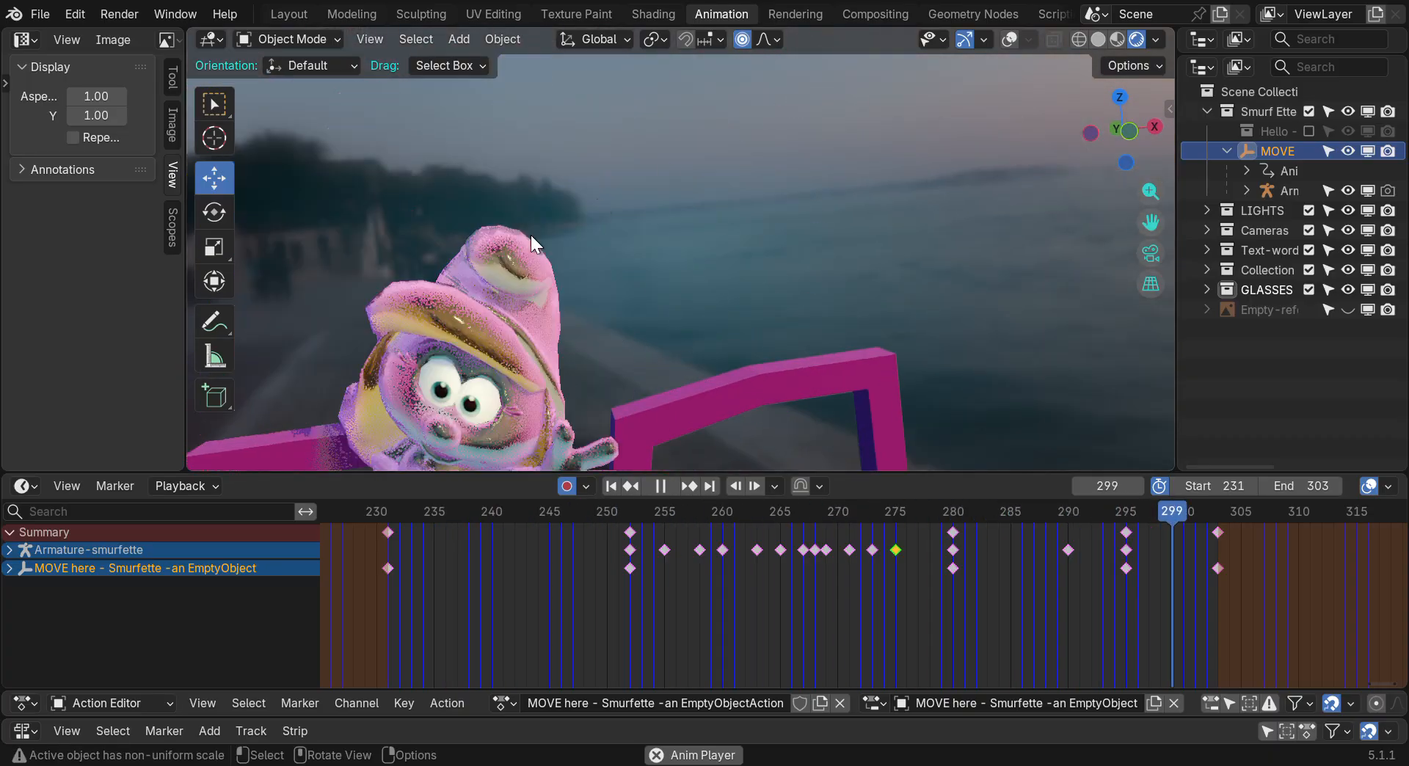
{"action": "scroll", "coordinate": [468, 262], "scroll_direction": "down", "scroll_amount": 5}
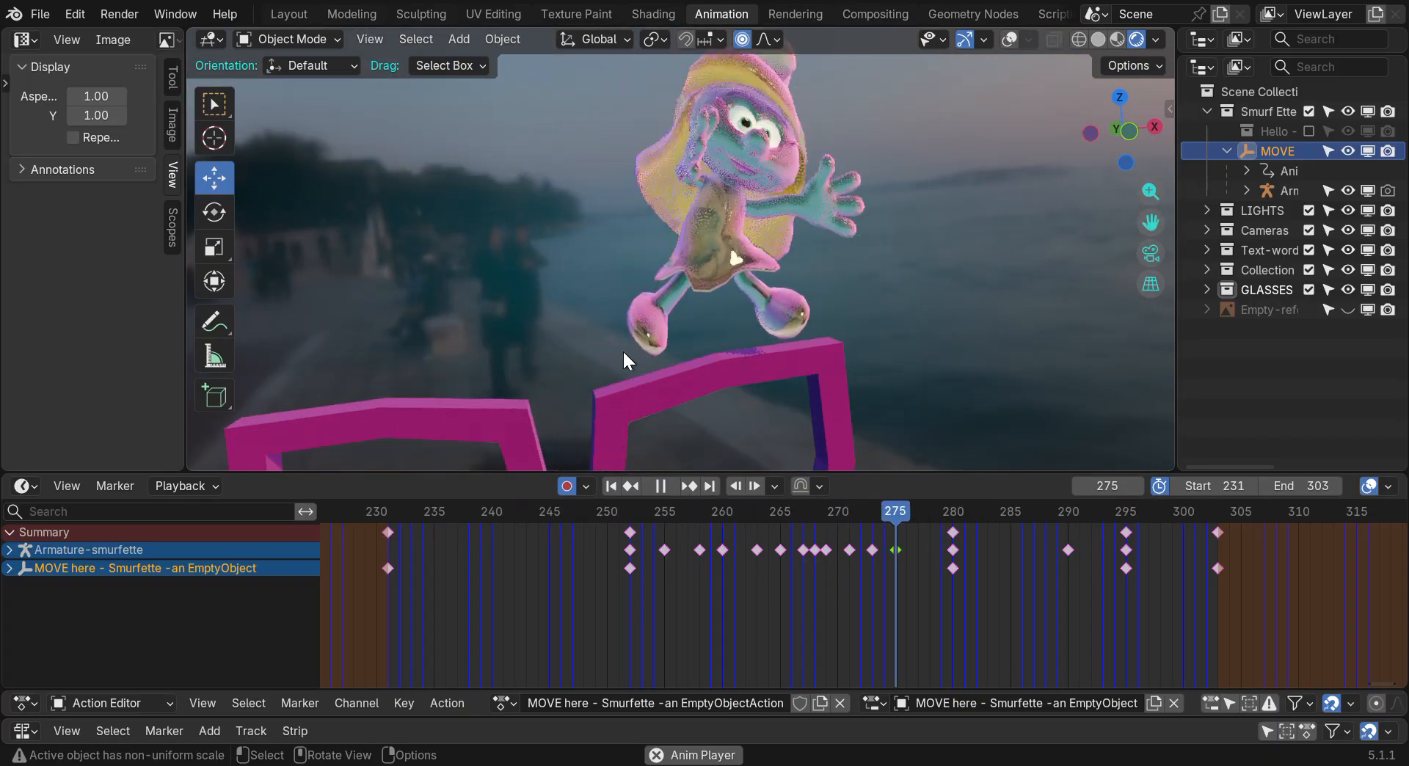
{"action": "left_click_drag", "start_coordinate": [1140, 150], "coordinate": [1002, 440]}
{"action": "key", "text": "space"}
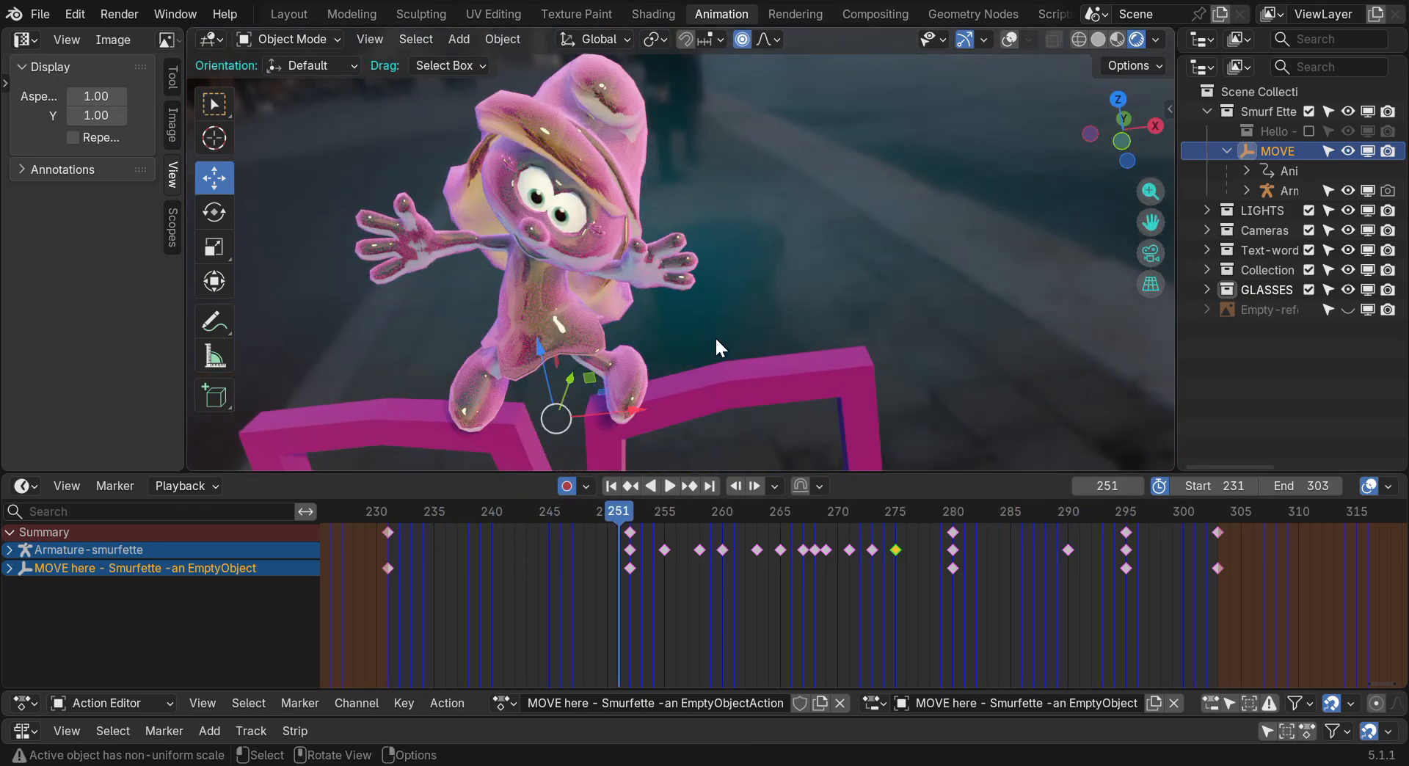
Select the Smurfette_Mesh object and turn the viewport overlays back on
{"action": "left_click_drag", "start_coordinate": [1144, 221], "coordinate": [1260, 245]}
{"action": "left_click_drag", "start_coordinate": [1108, 154], "coordinate": [1055, 157]}
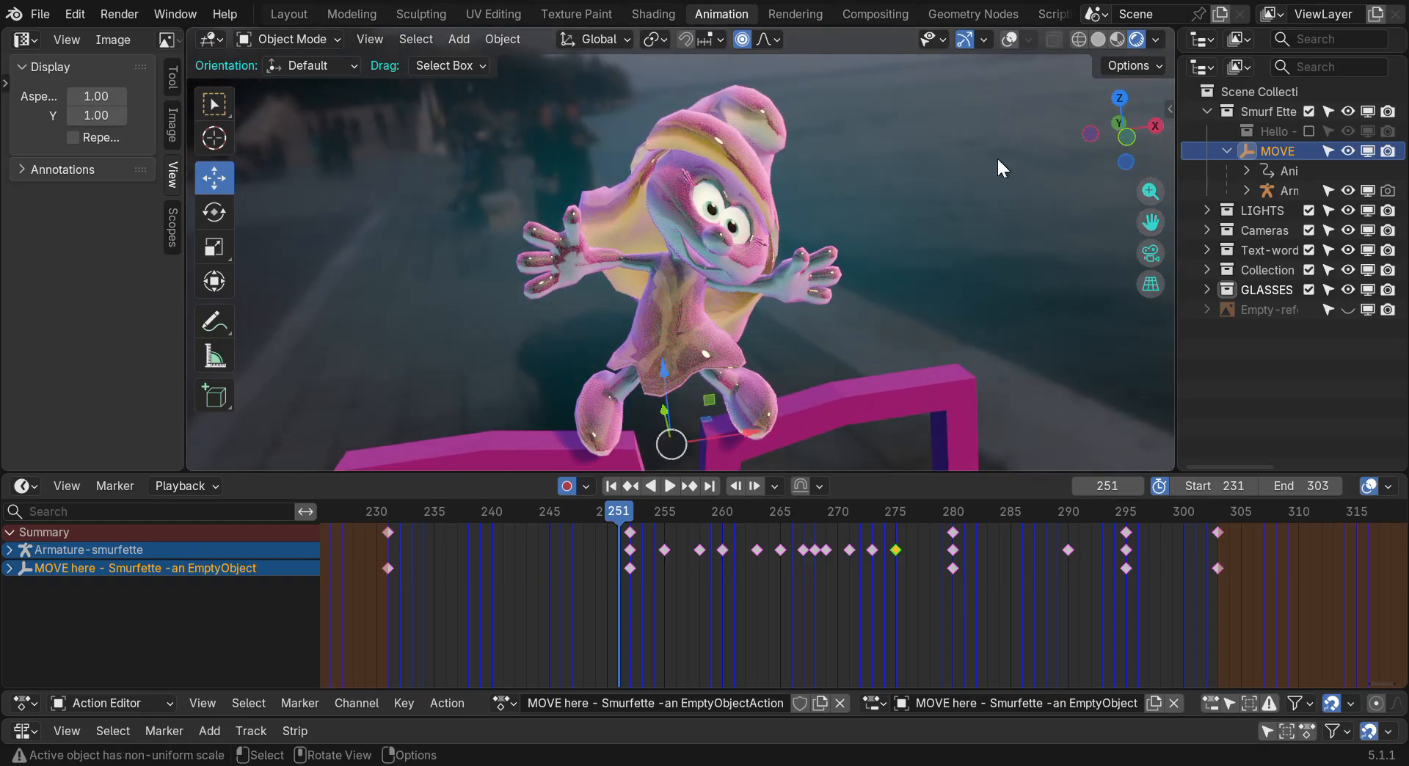
{"action": "left_click", "coordinate": [678, 305]}
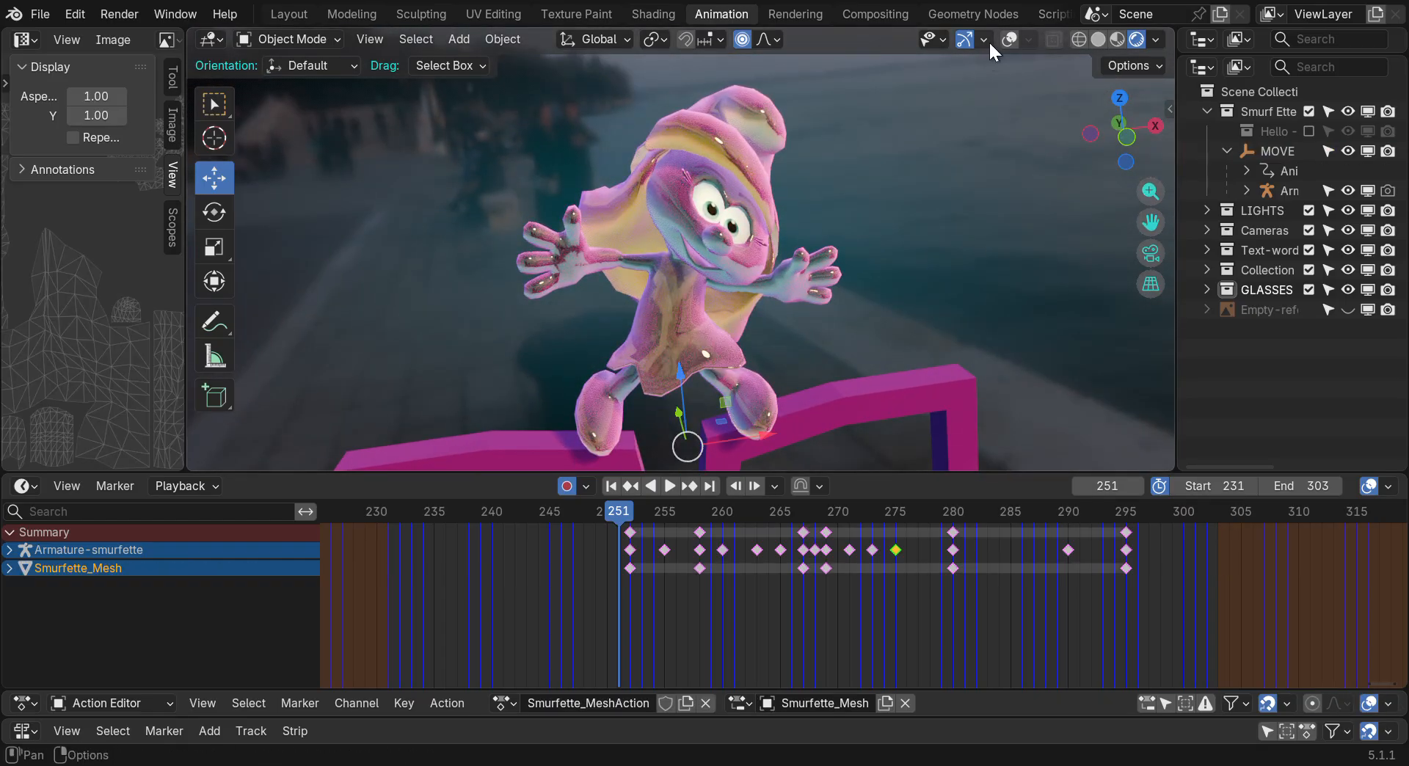
{"action": "left_click", "coordinate": [1008, 39]}
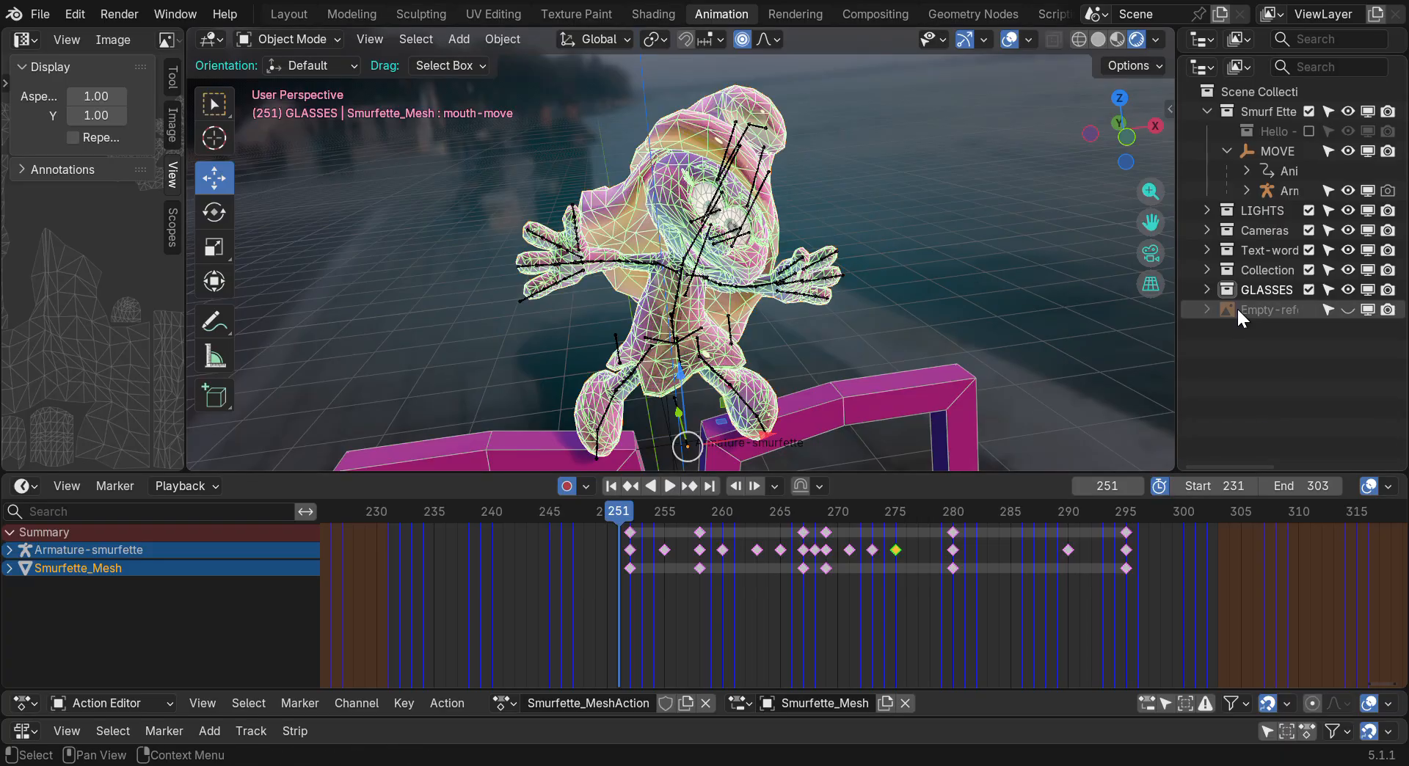
Change the lower Outliner area to a wider Properties editor and display the modifiers of Smurfette_Mesh
{"action": "left_click_drag", "start_coordinate": [1218, 54], "coordinate": [1203, 100]}
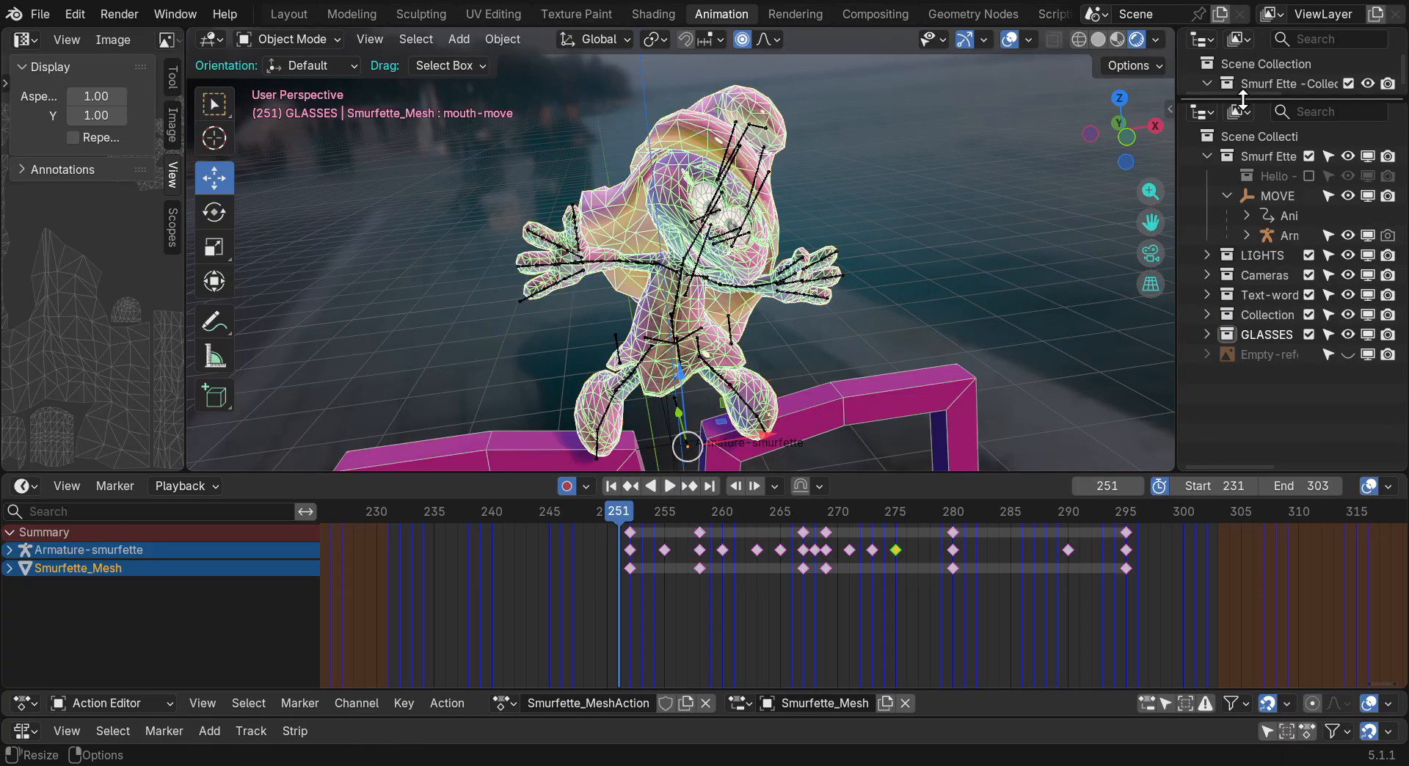
{"action": "left_click", "coordinate": [1201, 115]}
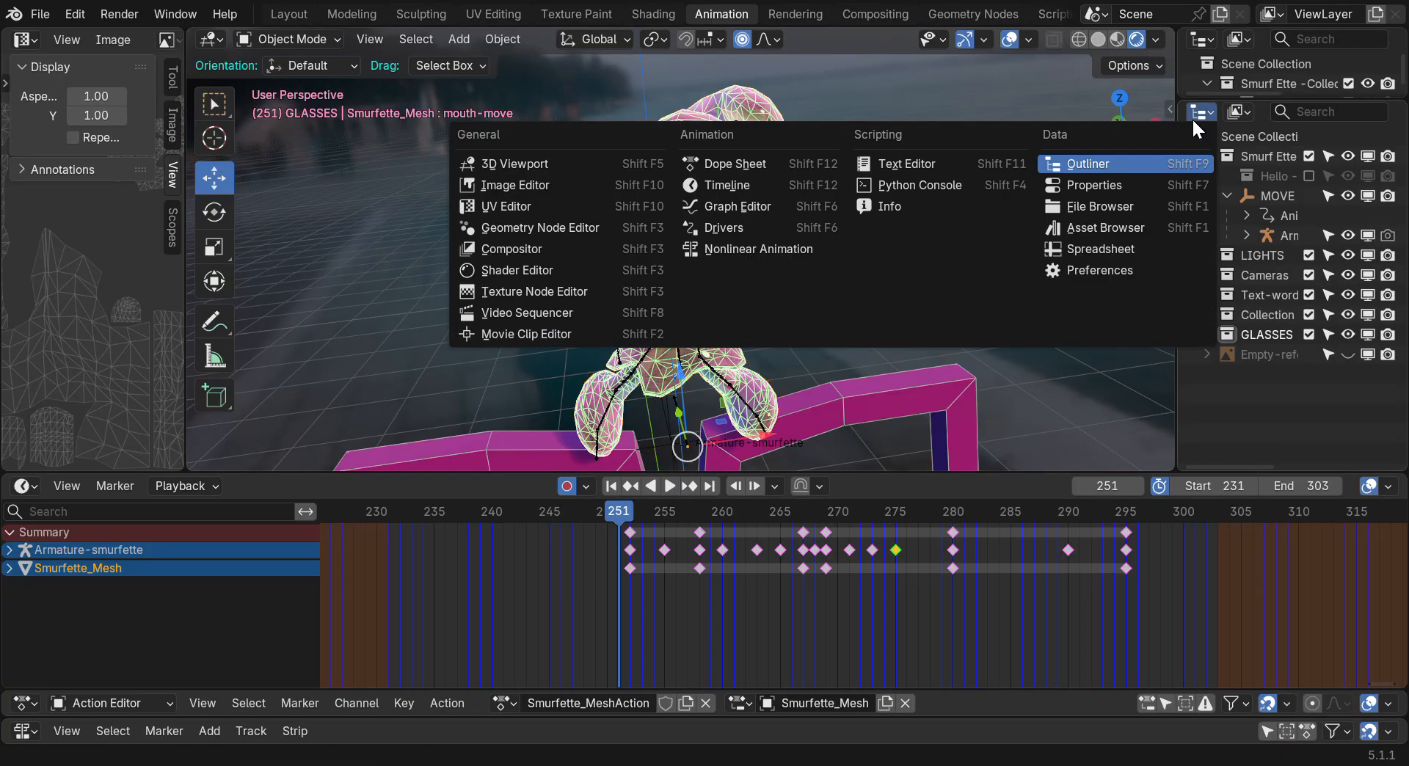
{"action": "left_click", "coordinate": [1077, 186]}
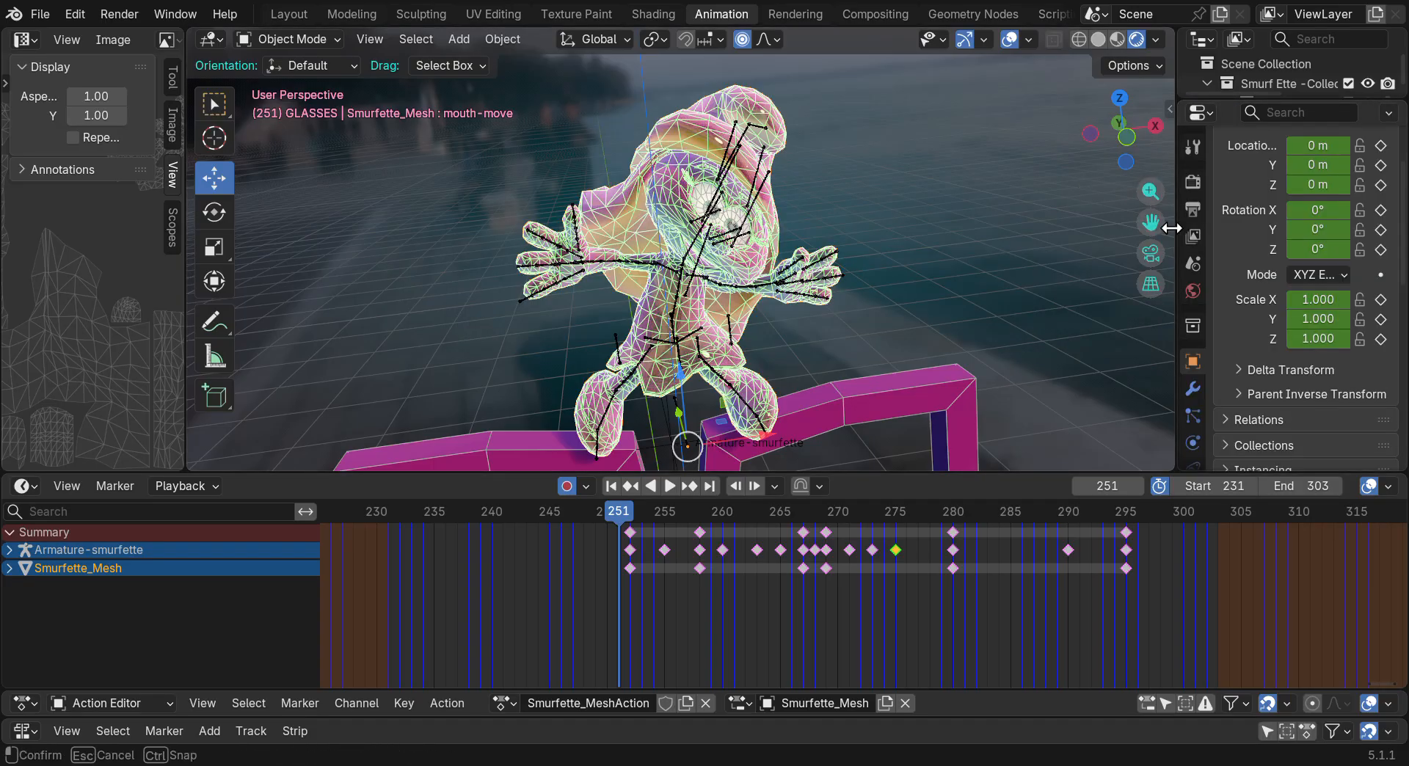
{"action": "left_click_drag", "start_coordinate": [1170, 227], "coordinate": [1036, 227]}
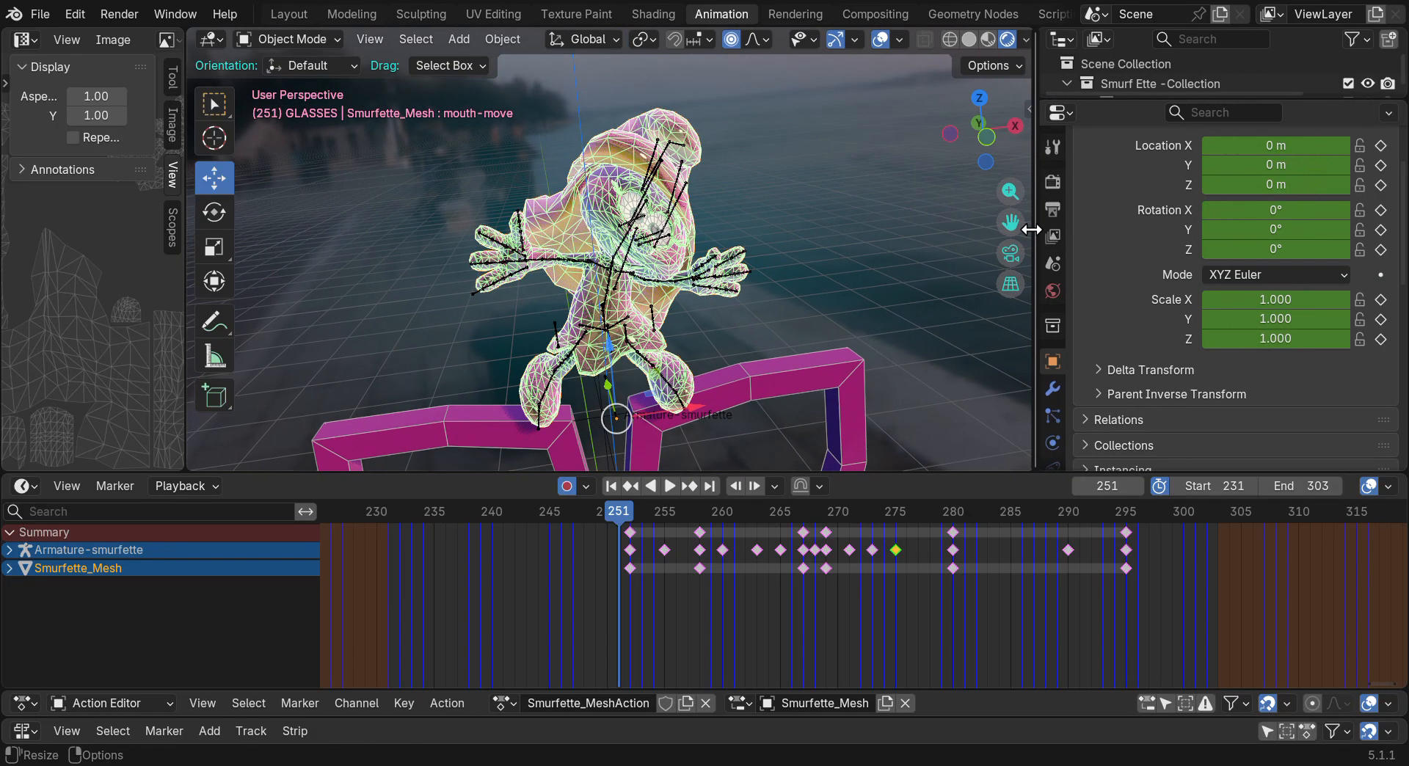
{"action": "left_click", "coordinate": [1052, 392]}
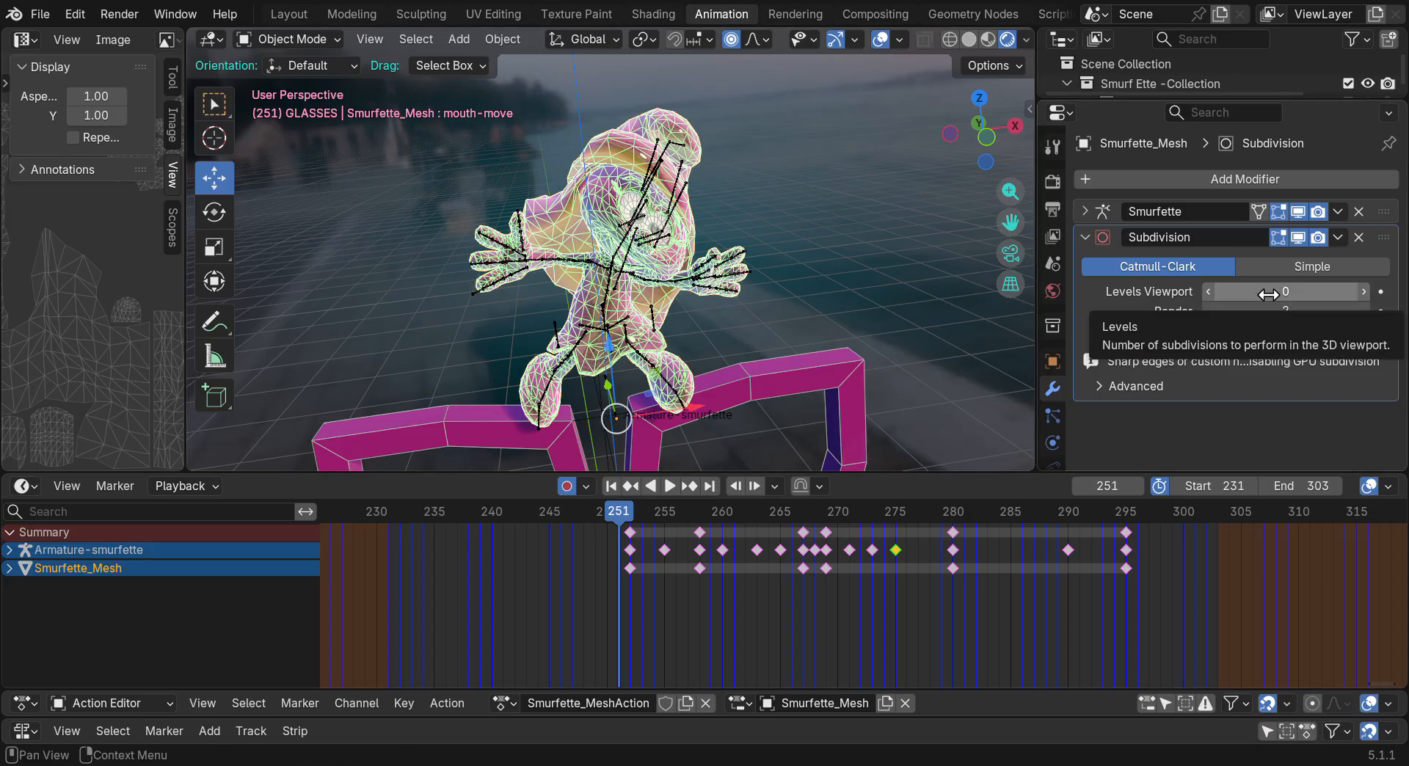
Set the Subdivision modifier's viewport level to 1 on Smurfette_Mesh
{"action": "left_click", "coordinate": [1363, 294]}
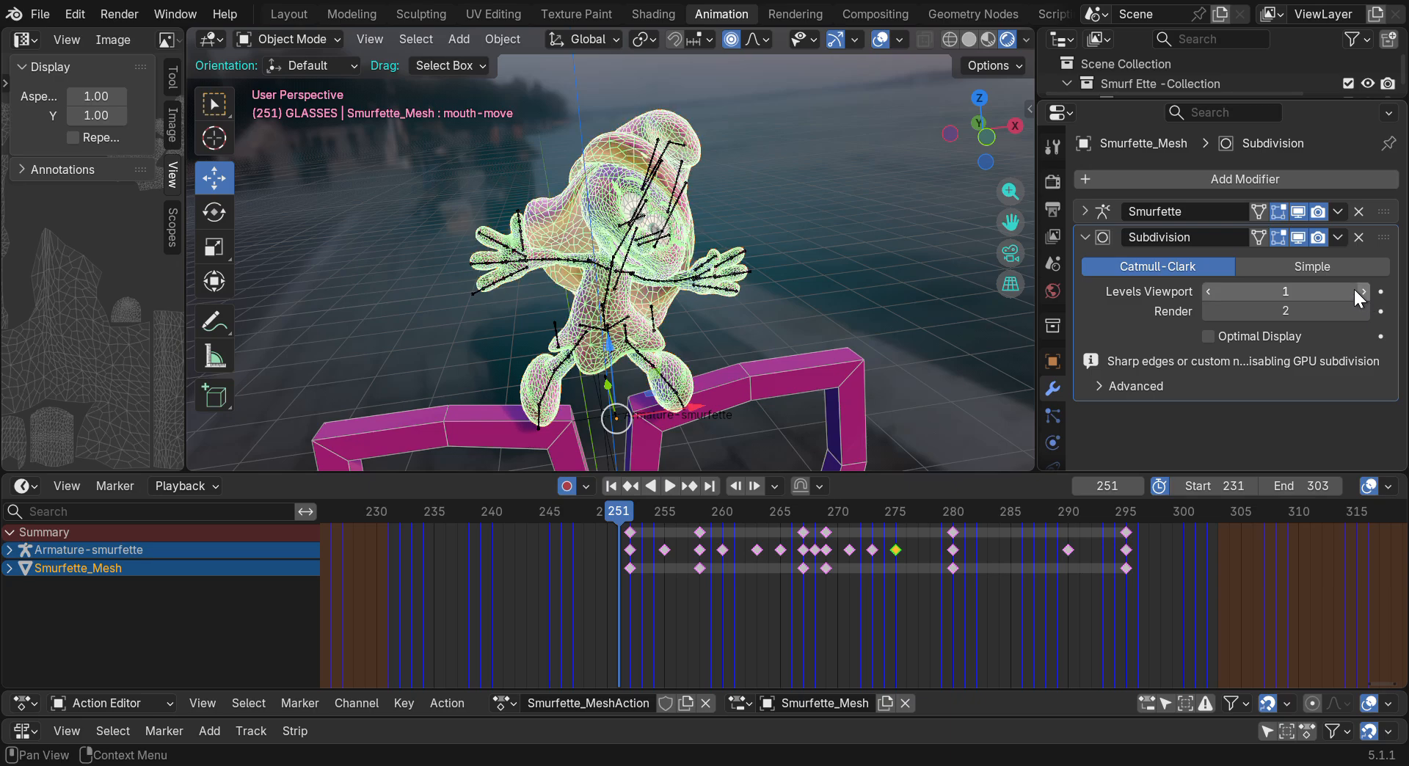
{"action": "scroll", "coordinate": [646, 212], "scroll_direction": "up", "scroll_amount": 4}
{"action": "scroll", "coordinate": [647, 213], "scroll_direction": "down", "scroll_amount": 2}
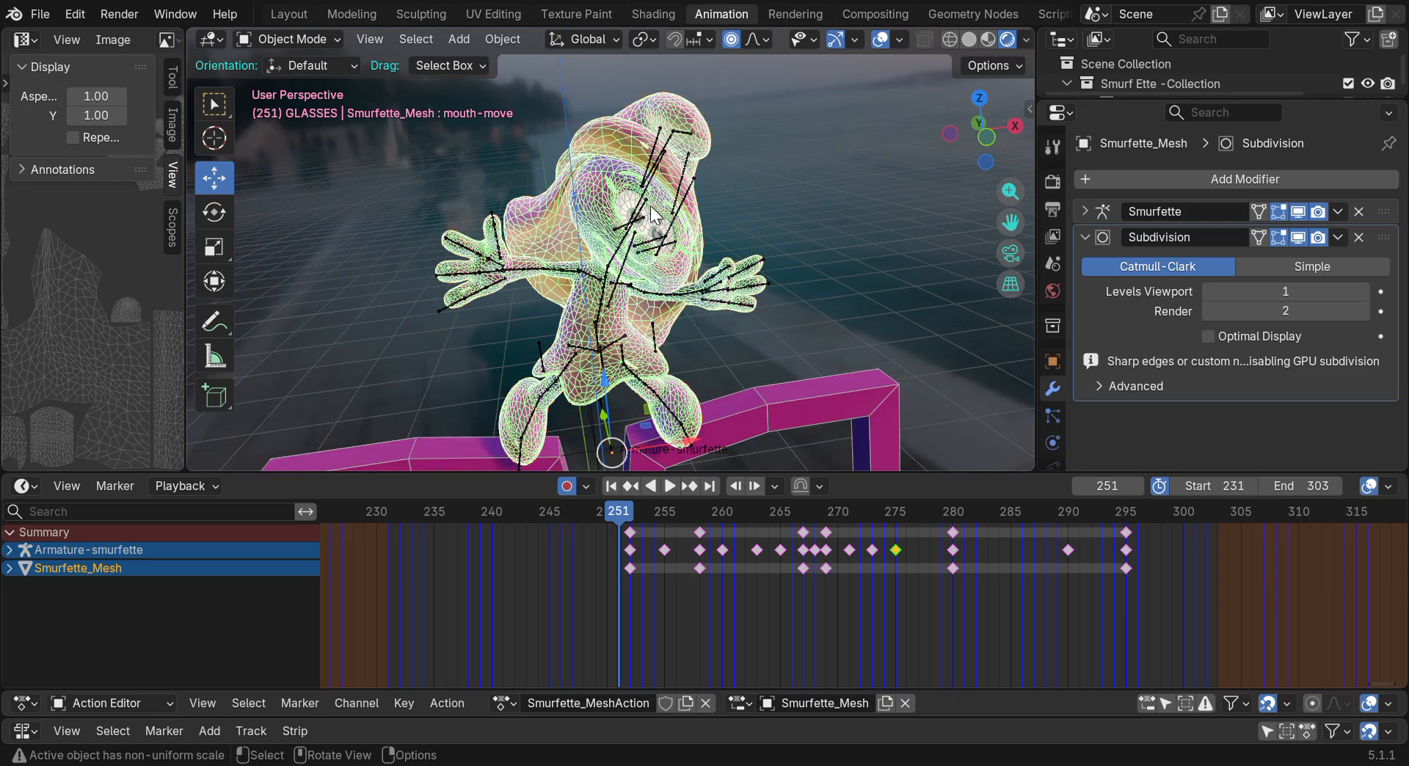
{"action": "left_click_drag", "start_coordinate": [984, 131], "coordinate": [953, 128]}
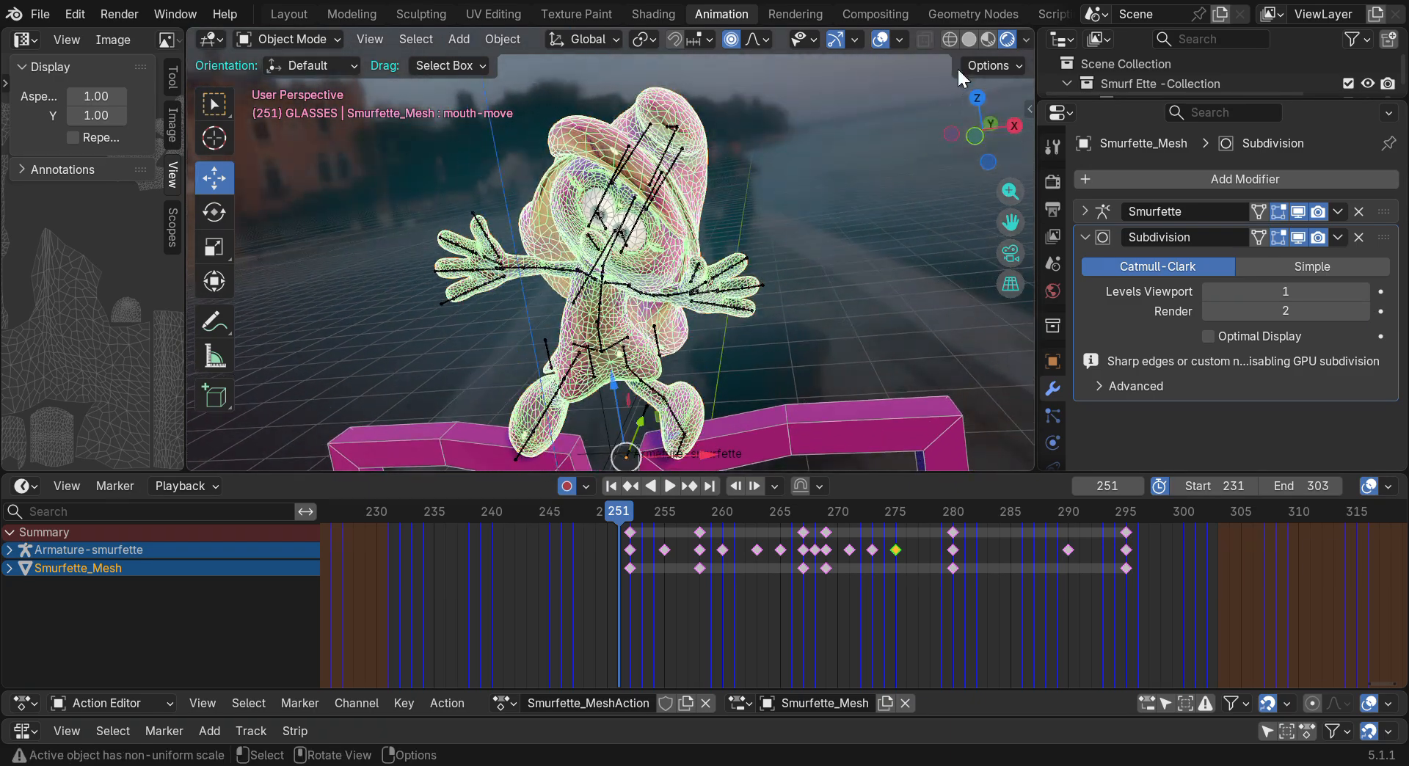
Turn off the wireframe geometry overlay in the 3D viewport
{"action": "left_click", "coordinate": [899, 38]}
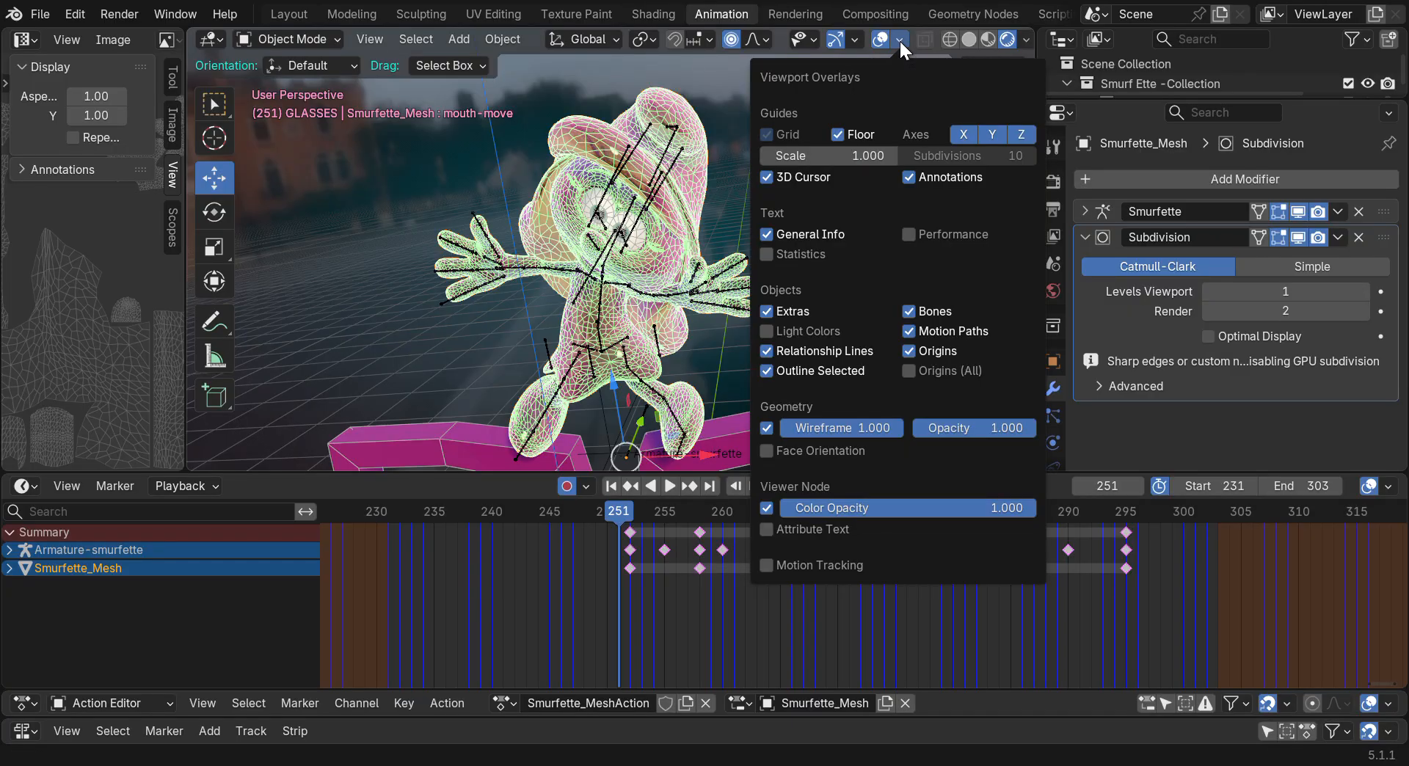
{"action": "left_click", "coordinate": [766, 427]}
{"action": "scroll", "coordinate": [649, 133], "scroll_direction": "up", "scroll_amount": 4}
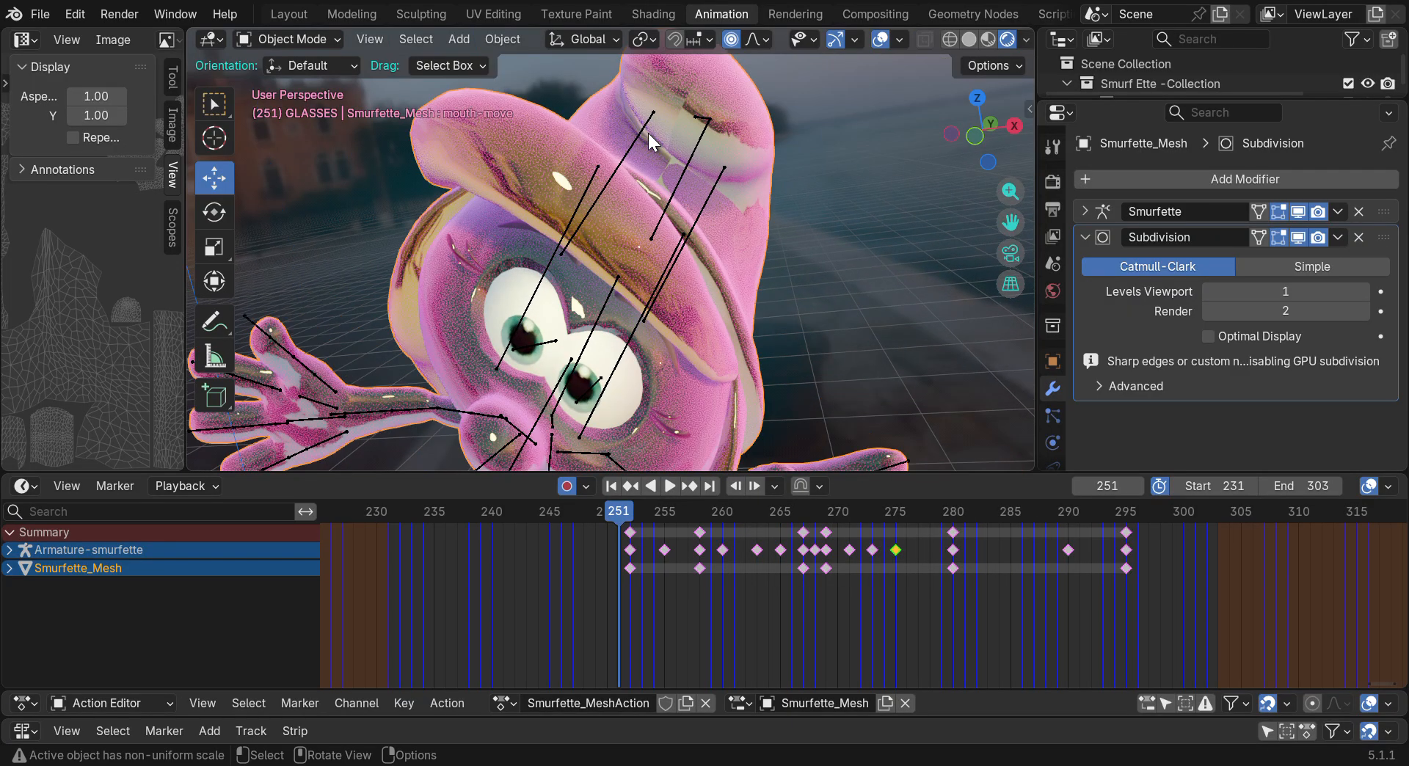
{"action": "scroll", "coordinate": [647, 130], "scroll_direction": "down", "scroll_amount": 2}
{"action": "scroll", "coordinate": [647, 130], "scroll_direction": "down", "scroll_amount": 4}
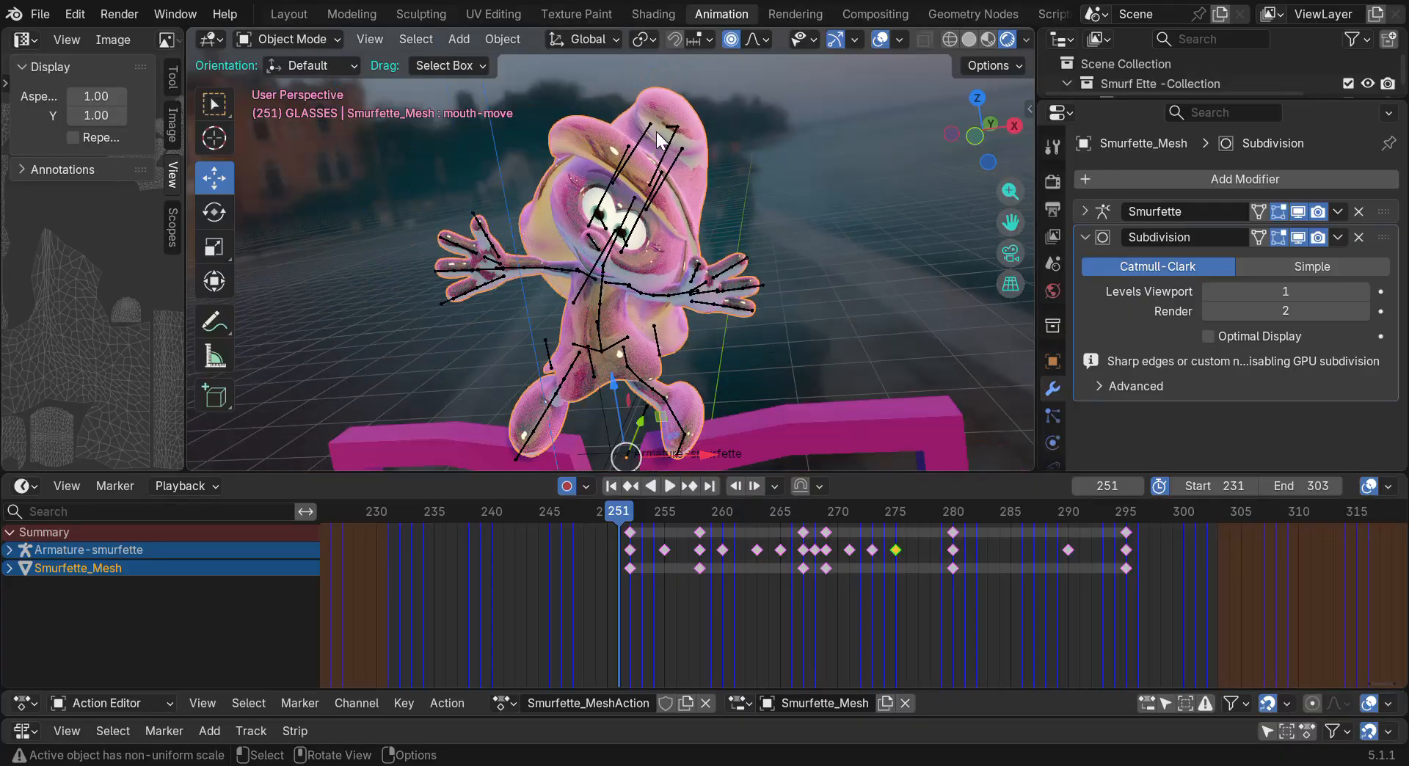
{"action": "left_click_drag", "start_coordinate": [983, 129], "coordinate": [952, 167]}
At frame 262, set the Subdivision modifier's viewport level to 0 and make the 3D viewport taller
{"action": "left_click_drag", "start_coordinate": [627, 505], "coordinate": [745, 552]}
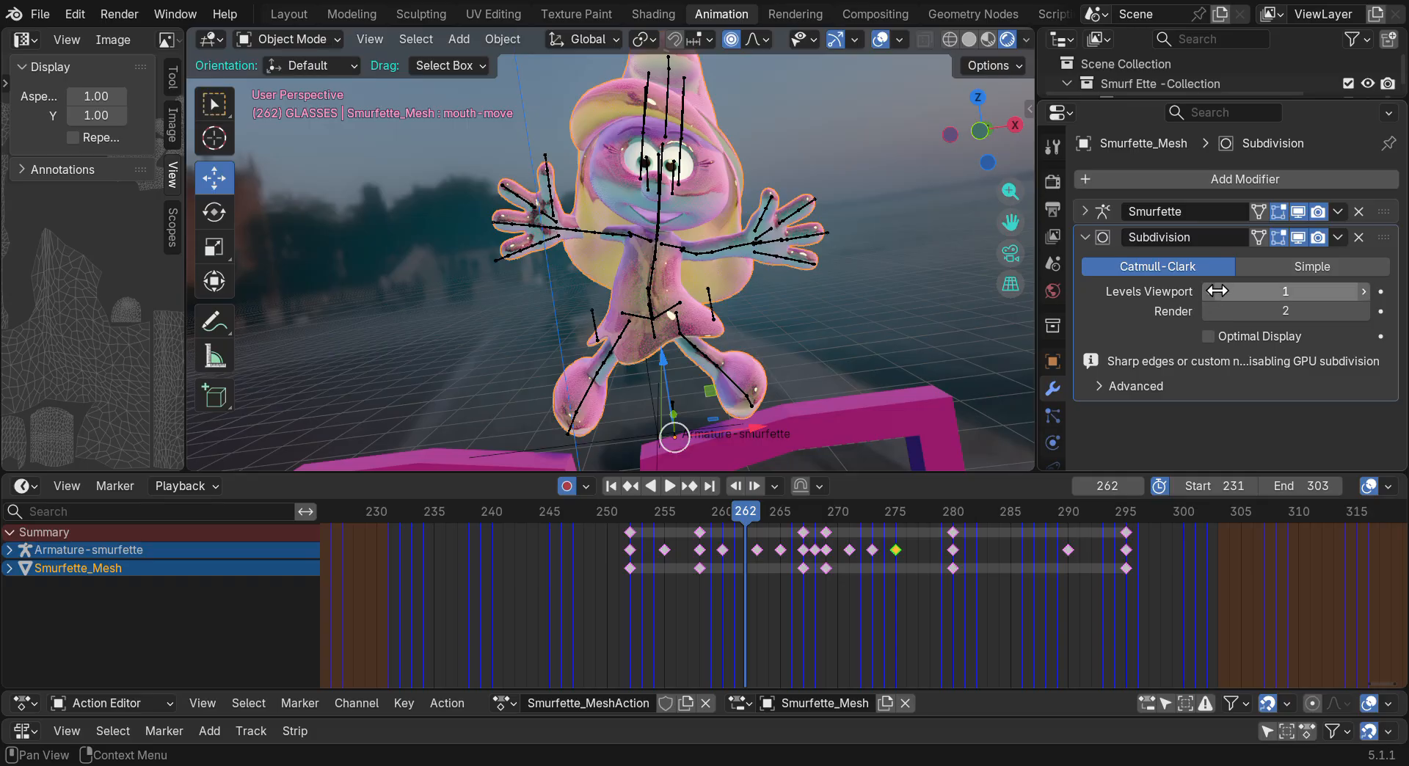
{"action": "left_click_drag", "start_coordinate": [1203, 287], "coordinate": [1174, 292]}
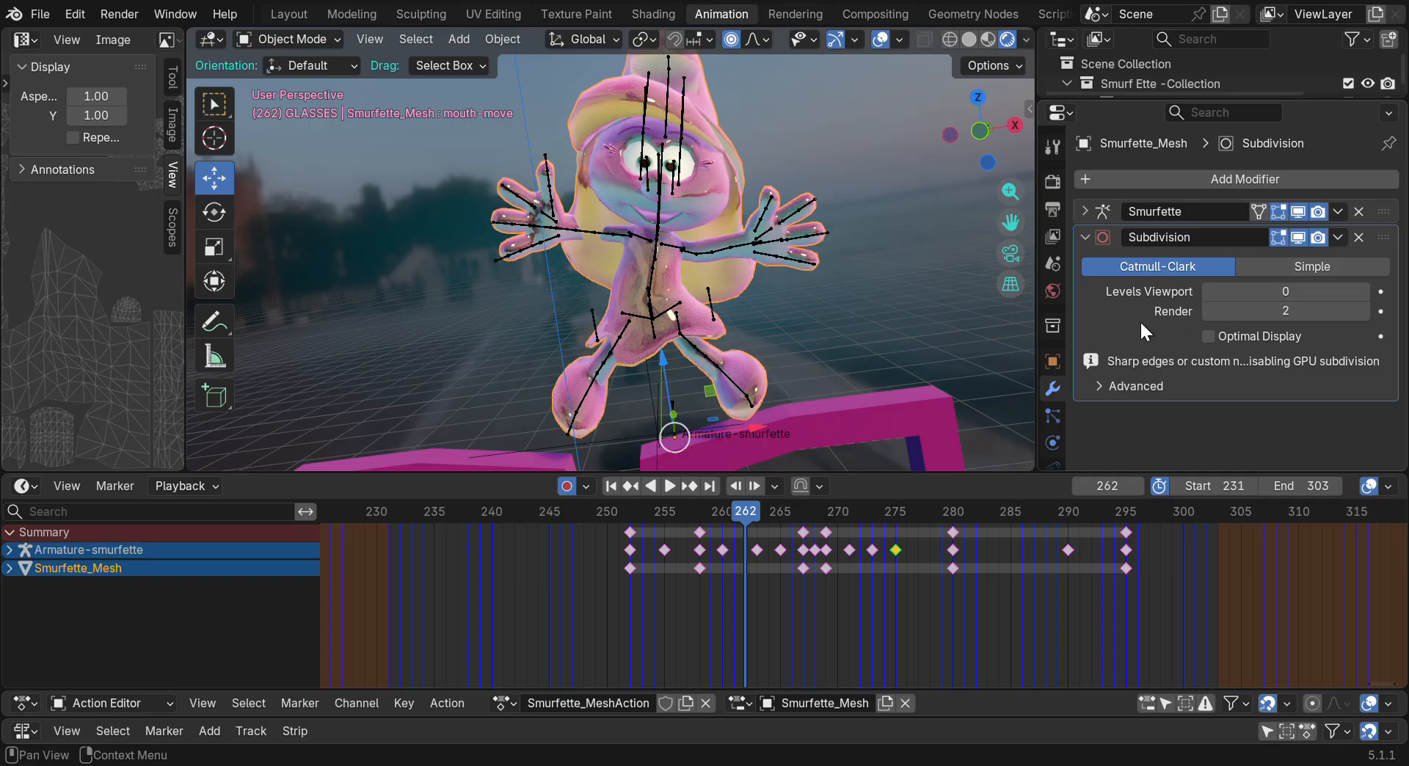
{"action": "left_click_drag", "start_coordinate": [977, 468], "coordinate": [977, 624]}
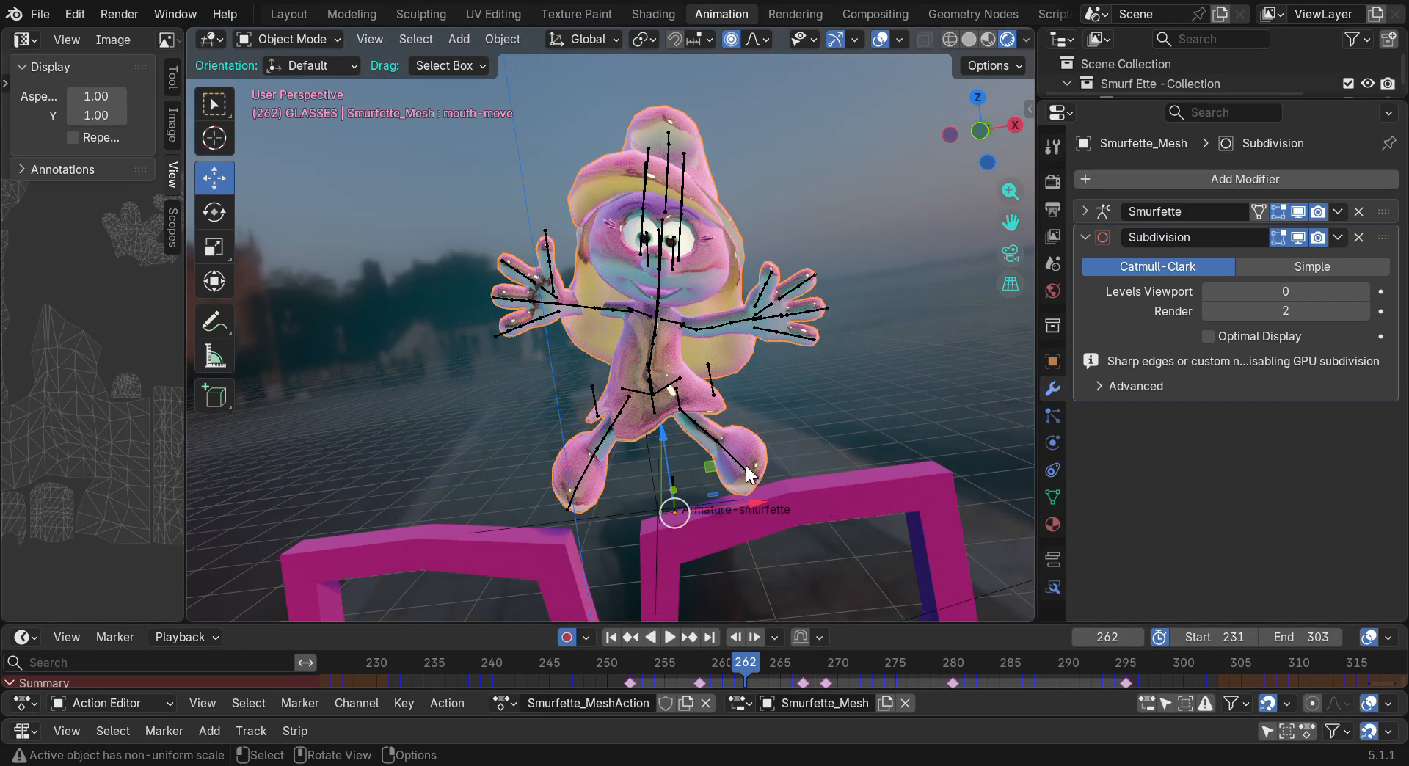
Go to frame 261 and examine Smurfette's pose above the glasses from several distances and angles
{"action": "scroll", "coordinate": [649, 365], "scroll_direction": "up", "scroll_amount": 5}
{"action": "scroll", "coordinate": [651, 374], "scroll_direction": "down", "scroll_amount": 5}
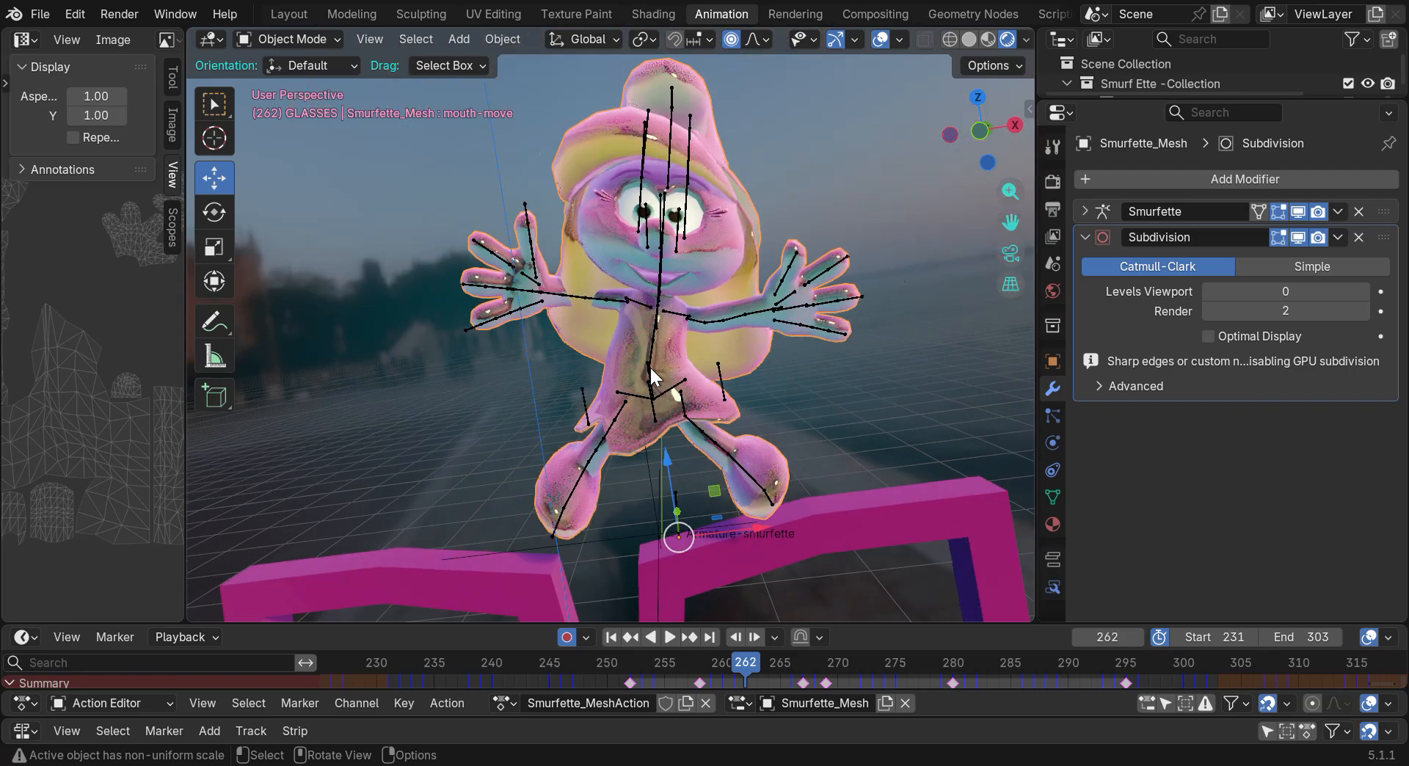
{"action": "middle_click_drag", "start_coordinate": [651, 374], "coordinate": [852, 284]}
{"action": "mouse_move", "coordinate": [746, 662]}
{"action": "left_mouse_down"}
{"action": "mouse_move", "coordinate": [607, 662]}
{"action": "mouse_move", "coordinate": [909, 678]}
{"action": "mouse_move", "coordinate": [593, 661]}
{"action": "mouse_move", "coordinate": [883, 681]}
{"action": "mouse_move", "coordinate": [701, 673]}
{"action": "mouse_move", "coordinate": [750, 676]}
{"action": "mouse_move", "coordinate": [735, 672]}
{"action": "left_mouse_up"}
{"action": "scroll", "coordinate": [631, 552], "scroll_direction": "down", "scroll_amount": 6}
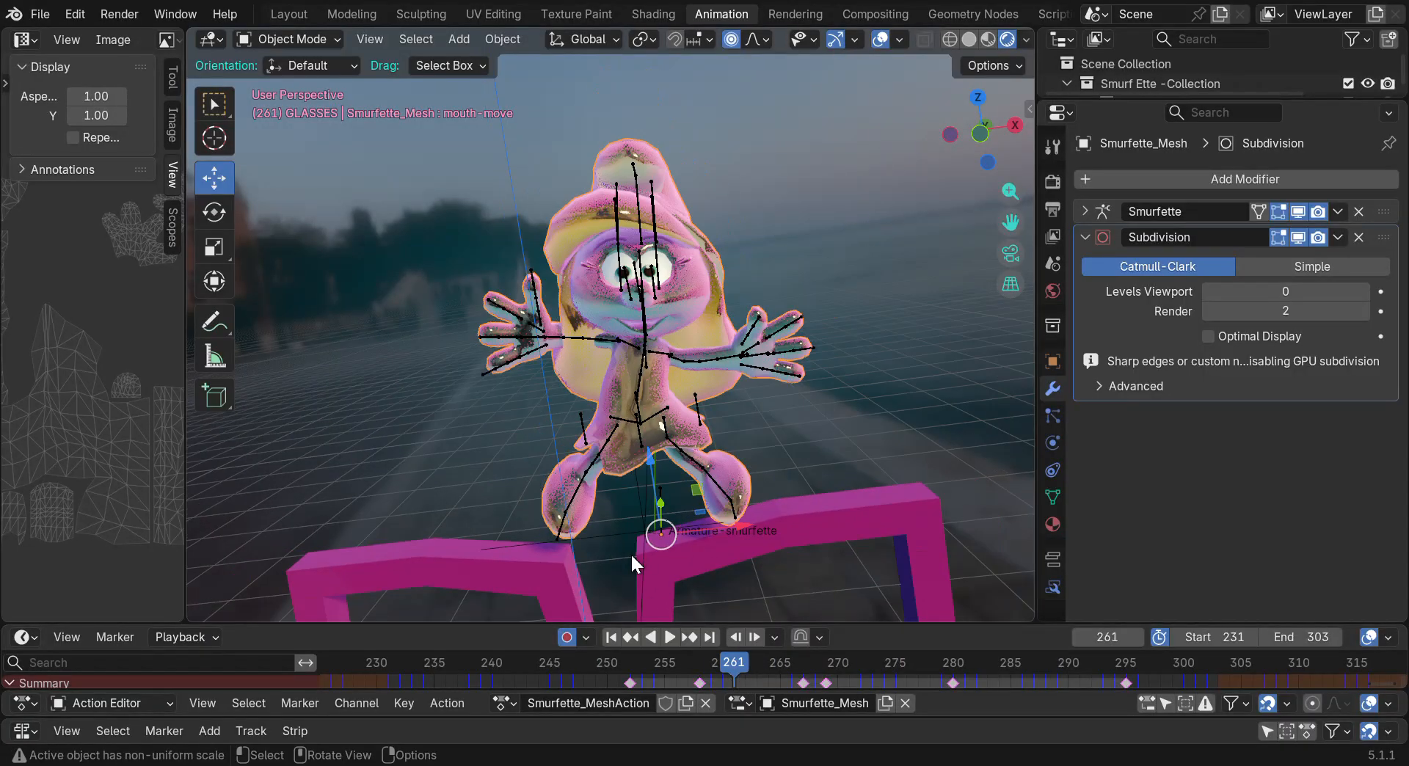
{"action": "left_click_drag", "start_coordinate": [1011, 235], "coordinate": [1032, 35]}
{"action": "scroll", "coordinate": [672, 474], "scroll_direction": "up", "scroll_amount": 1}
{"action": "scroll", "coordinate": [672, 474], "scroll_direction": "up", "scroll_amount": 2}
{"action": "scroll", "coordinate": [659, 382], "scroll_direction": "down", "scroll_amount": 2}
{"action": "left_click_drag", "start_coordinate": [1010, 222], "coordinate": [999, 269]}
{"action": "mouse_move", "coordinate": [958, 129]}
{"action": "left_mouse_down"}
{"action": "mouse_move", "coordinate": [958, 107]}
{"action": "mouse_move", "coordinate": [957, 120]}
{"action": "left_mouse_up"}
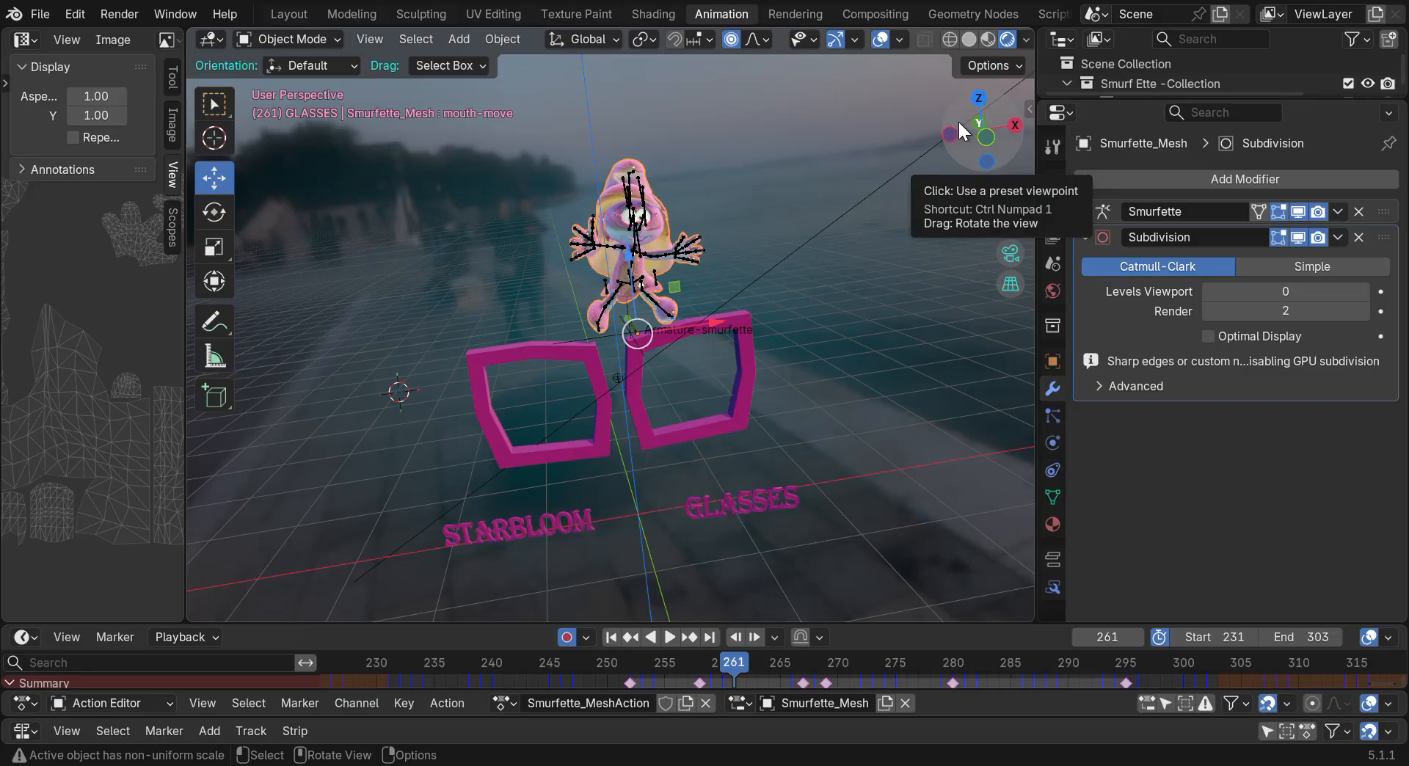
{"action": "scroll", "coordinate": [663, 253], "scroll_direction": "up", "scroll_amount": 4}
{"action": "scroll", "coordinate": [662, 250], "scroll_direction": "down", "scroll_amount": 2}
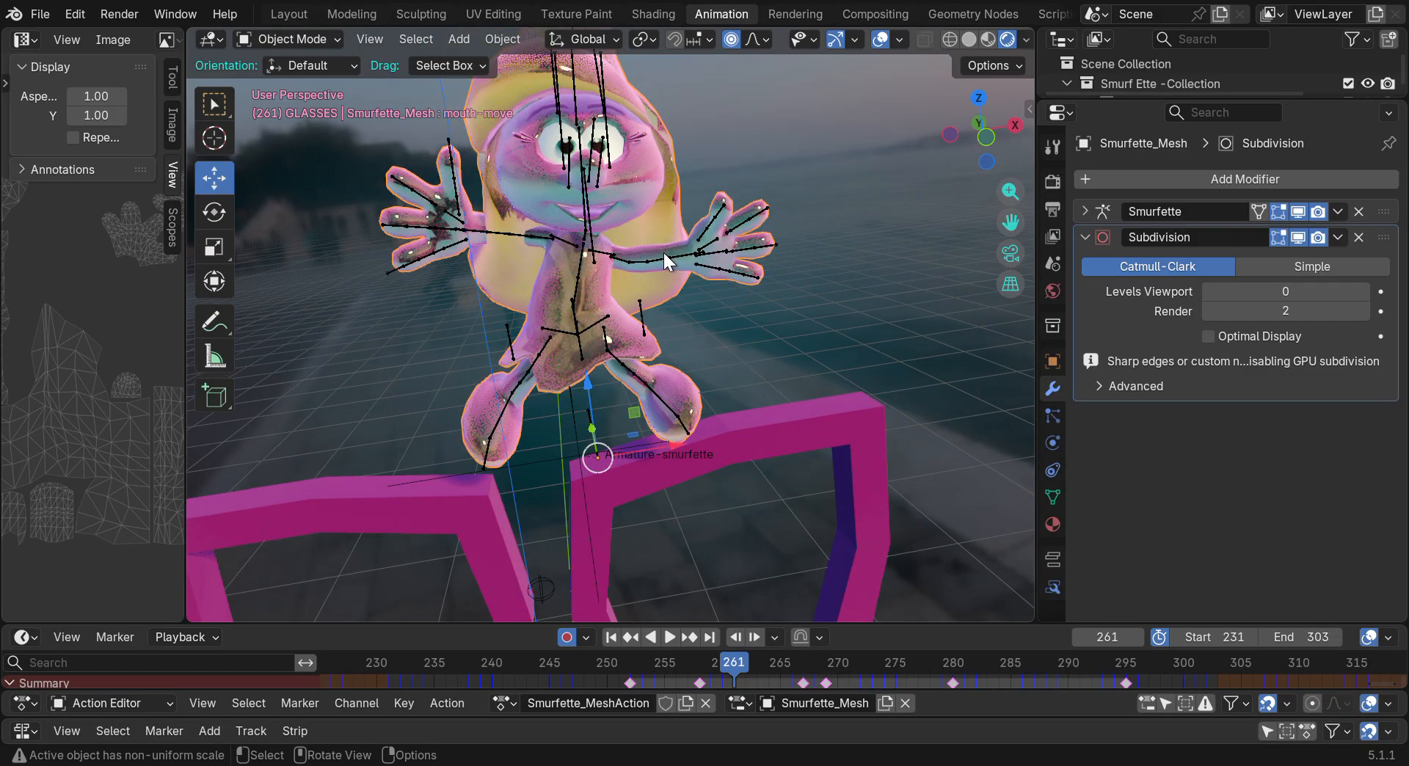
{"action": "left_click_drag", "start_coordinate": [1006, 221], "coordinate": [1032, 309]}
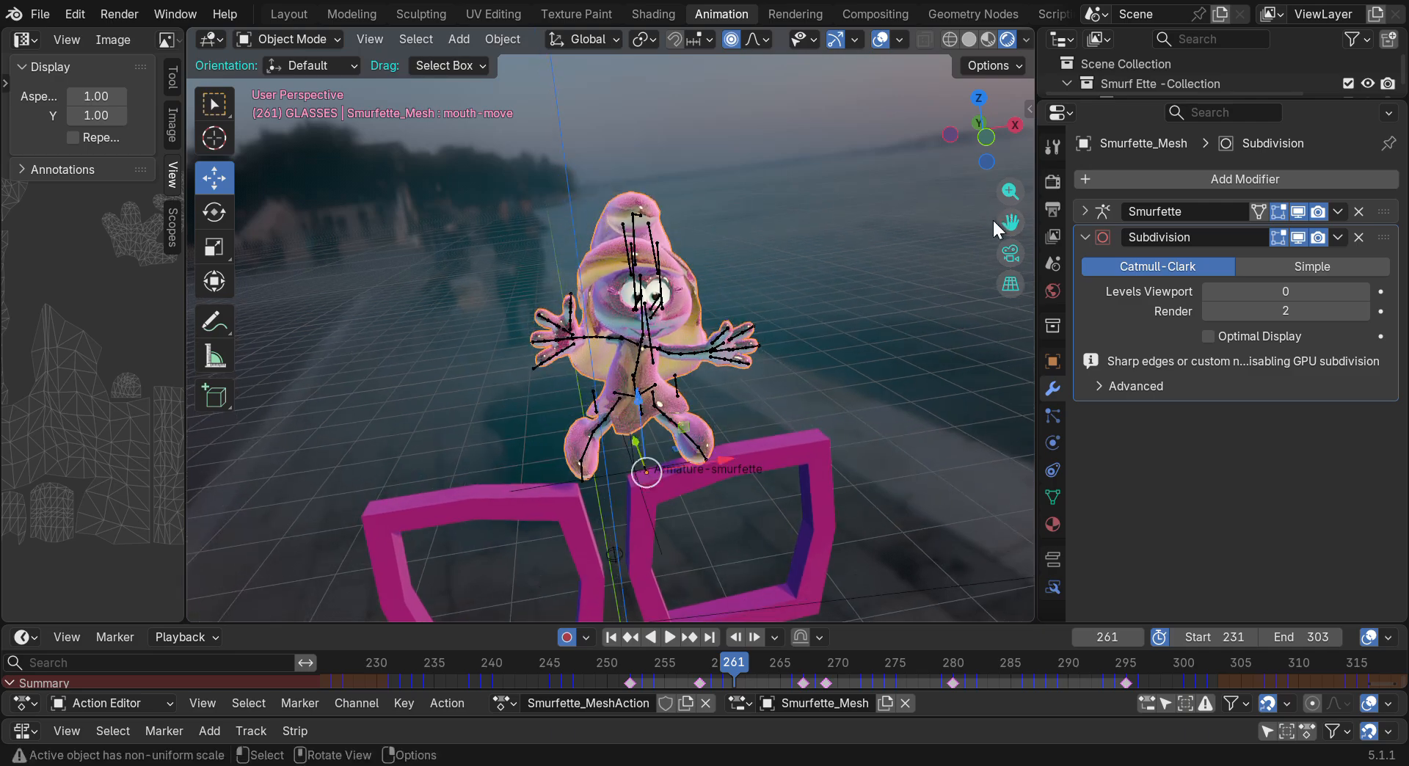
{"action": "scroll", "coordinate": [691, 362], "scroll_direction": "up", "scroll_amount": 3}
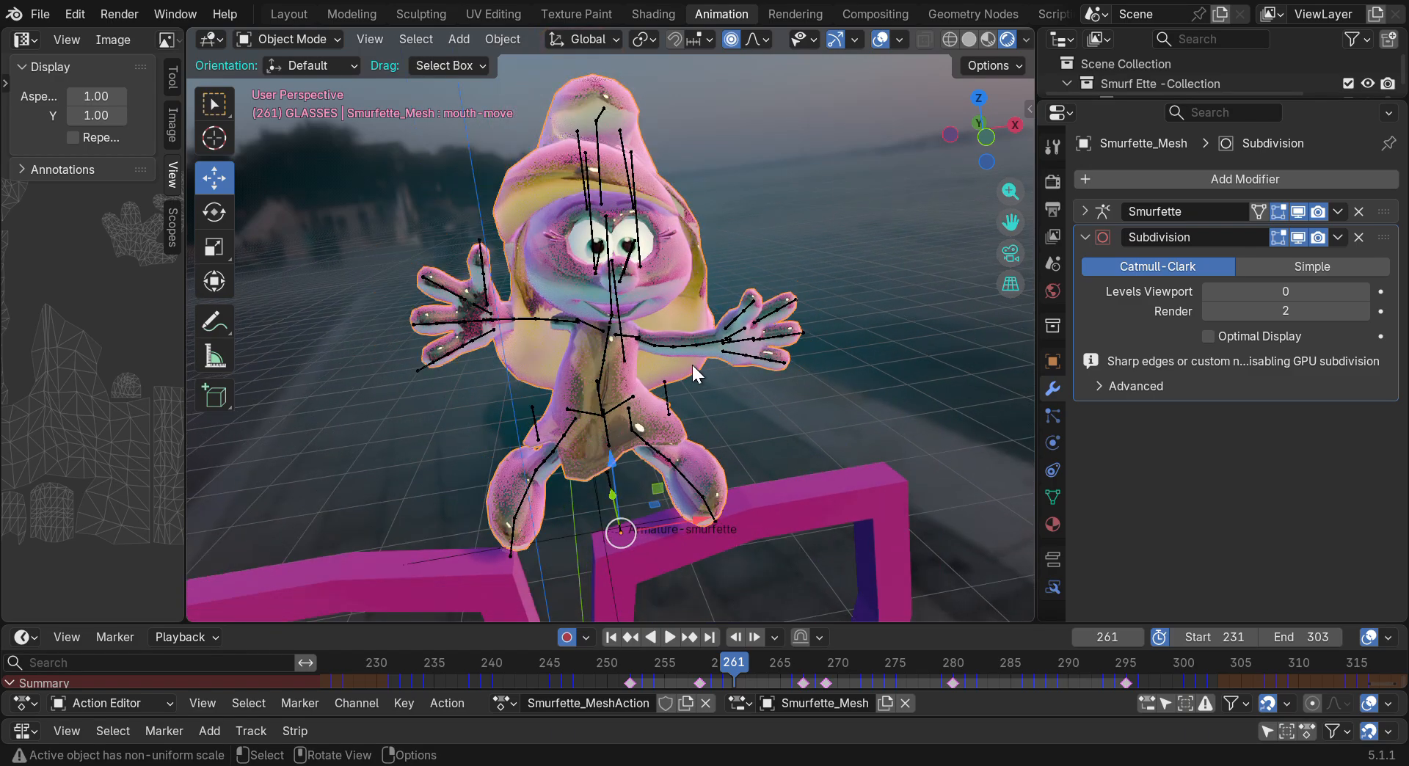
{"action": "scroll", "coordinate": [693, 374], "scroll_direction": "up", "scroll_amount": 2}
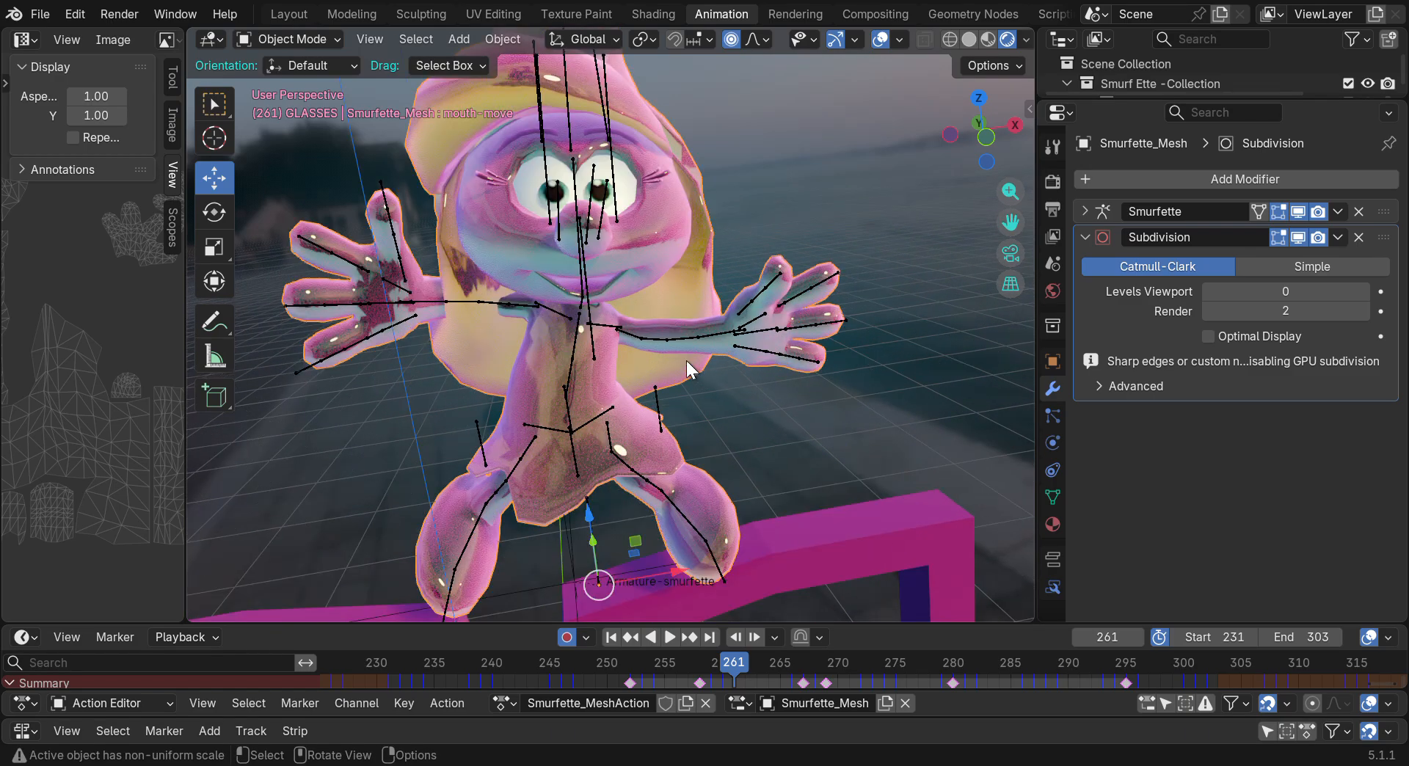